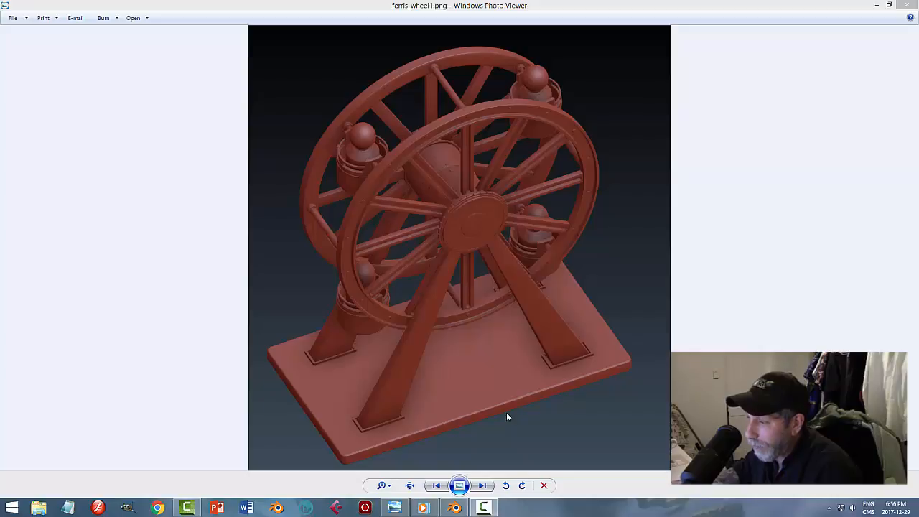
Step: Examine the reference images ferris_wheel1.png, ferris_wheel2.png and ferris_wheel3.png, including the full view of the first, and return to the first
click(409, 486)
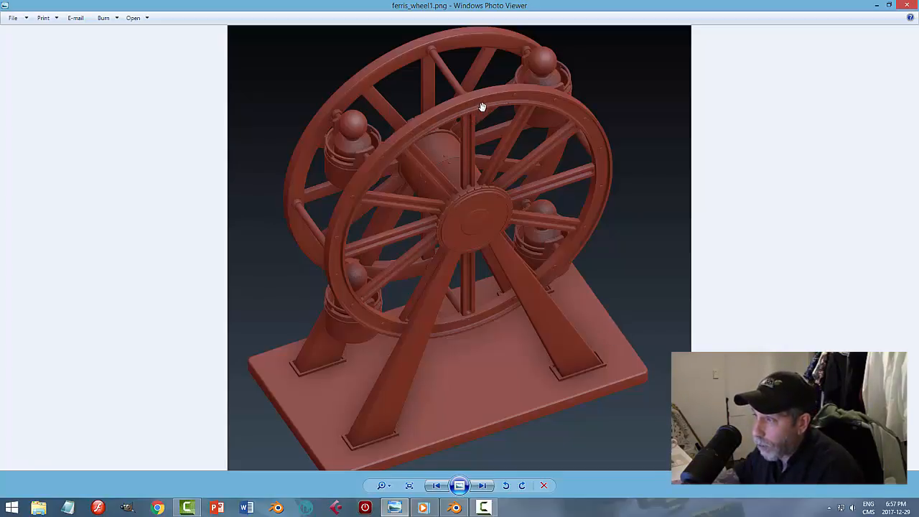
click(483, 486)
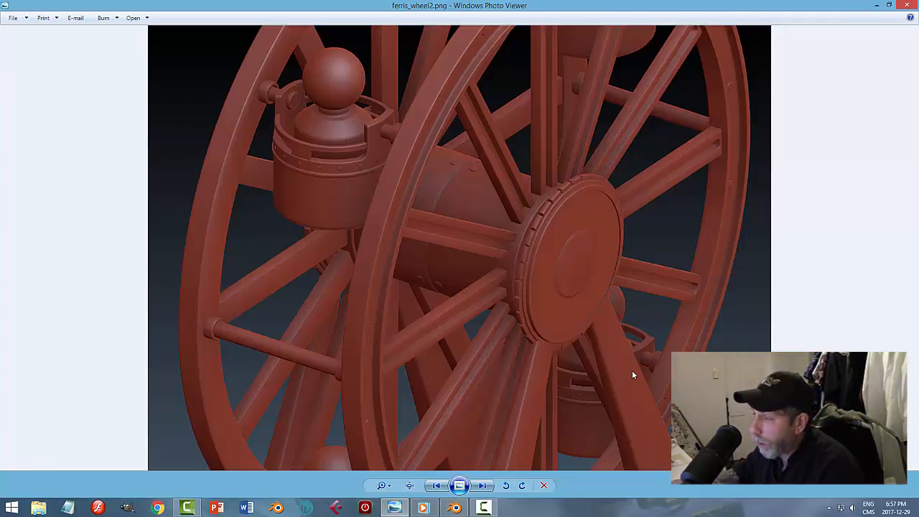
key(Right)
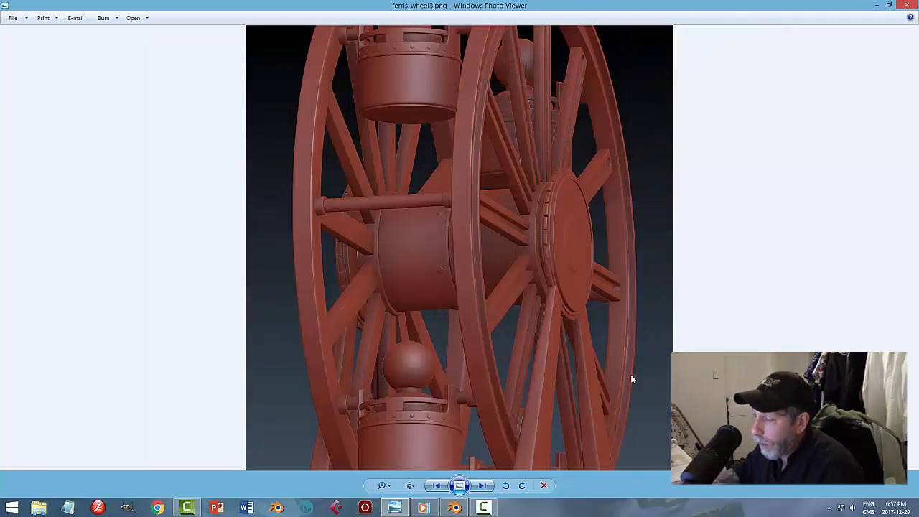
click(439, 486)
click(440, 486)
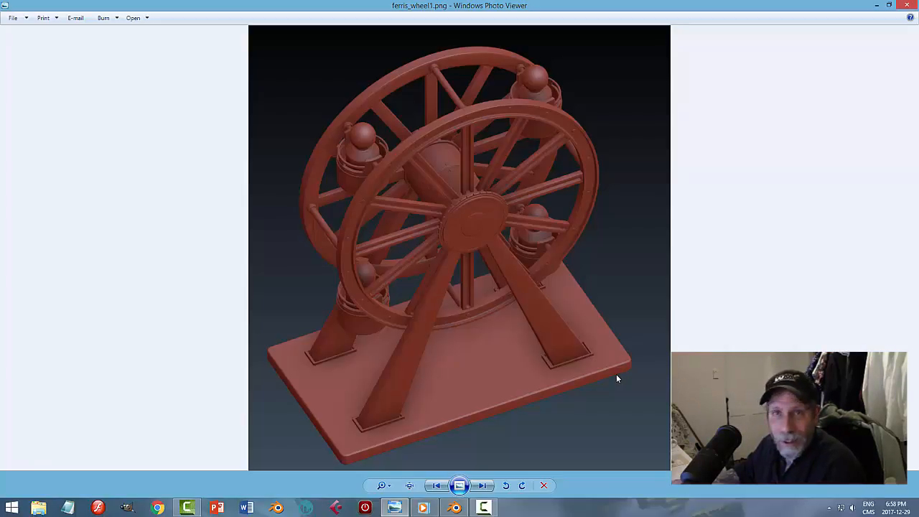
Step: Switch to Blender and set the render engine to Cycles Render with GPU Compute as the device
click(454, 508)
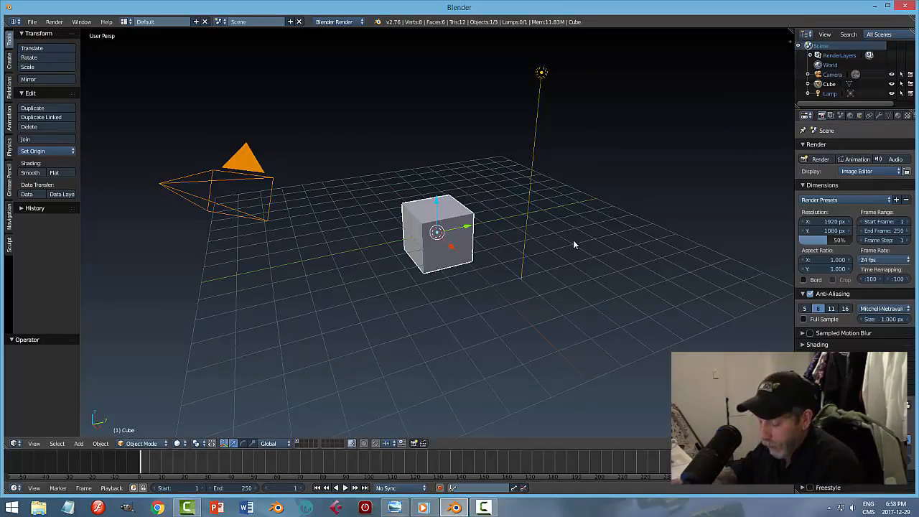
click(336, 22)
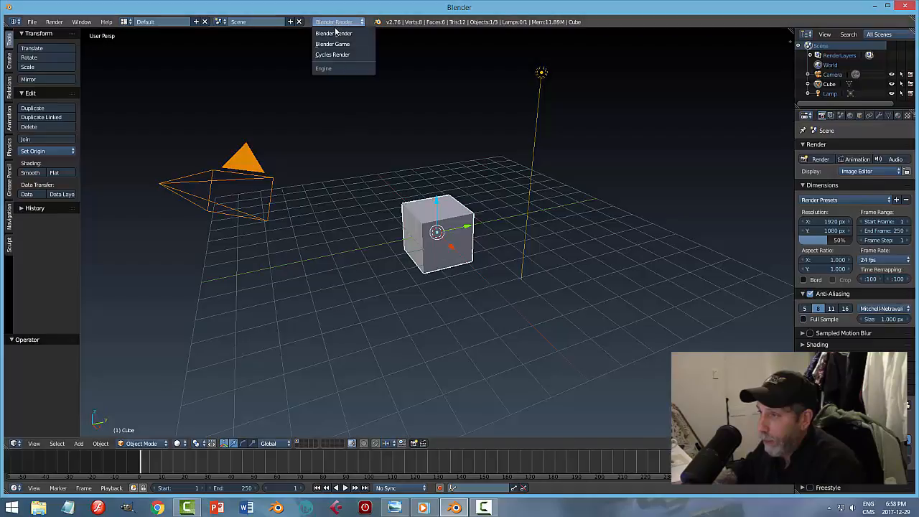
click(341, 55)
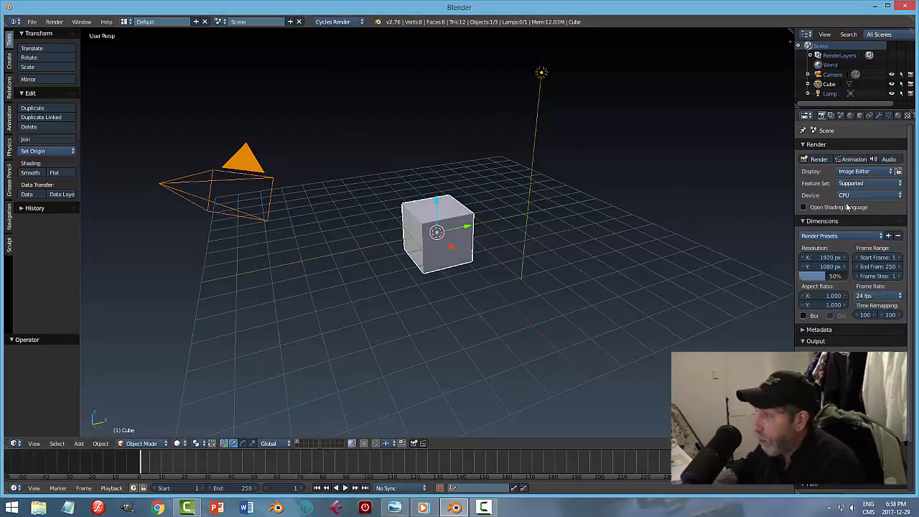
click(868, 194)
click(869, 173)
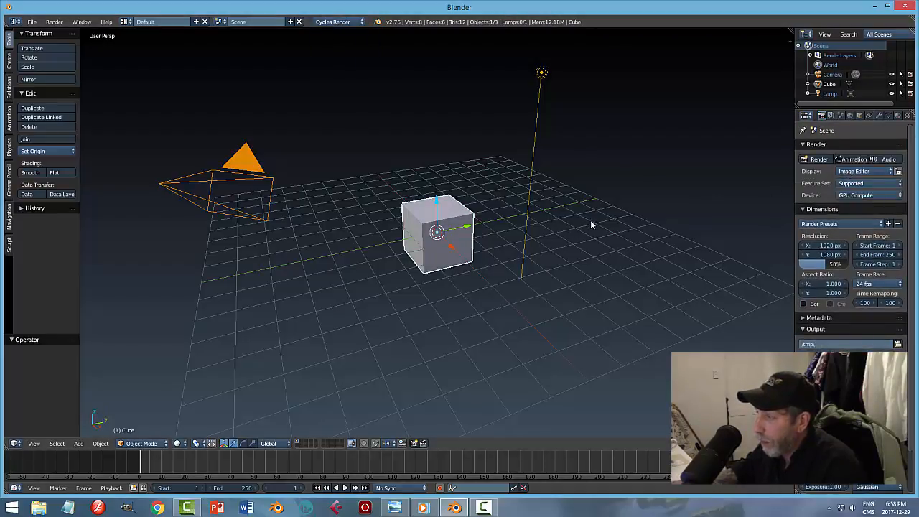
Step: Delete the default camera, lamp and cube from the scene
right_click(239, 167)
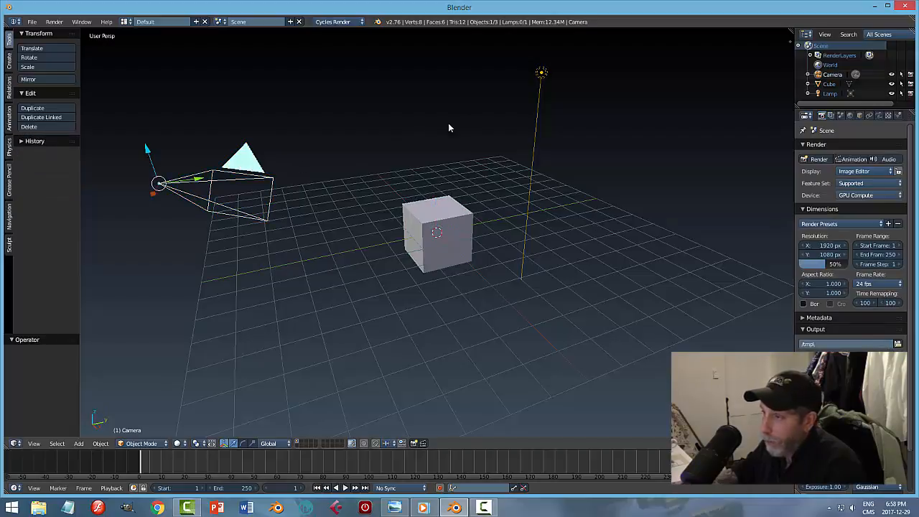
shift+right_click(541, 74)
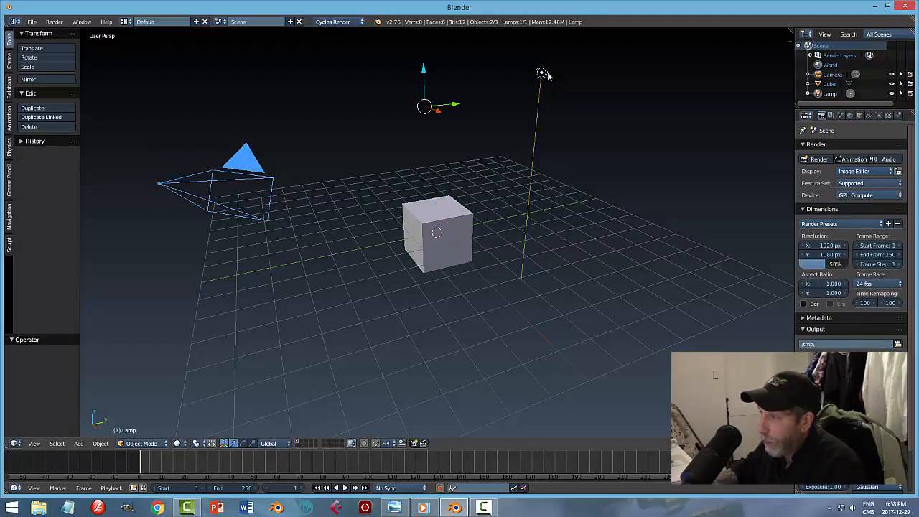
key(x)
click(603, 119)
right_click(451, 217)
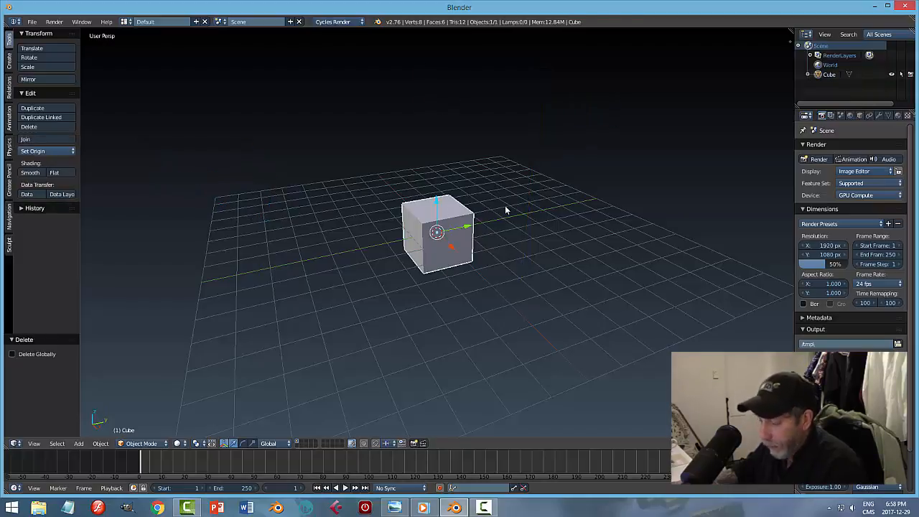
key(x)
click(501, 204)
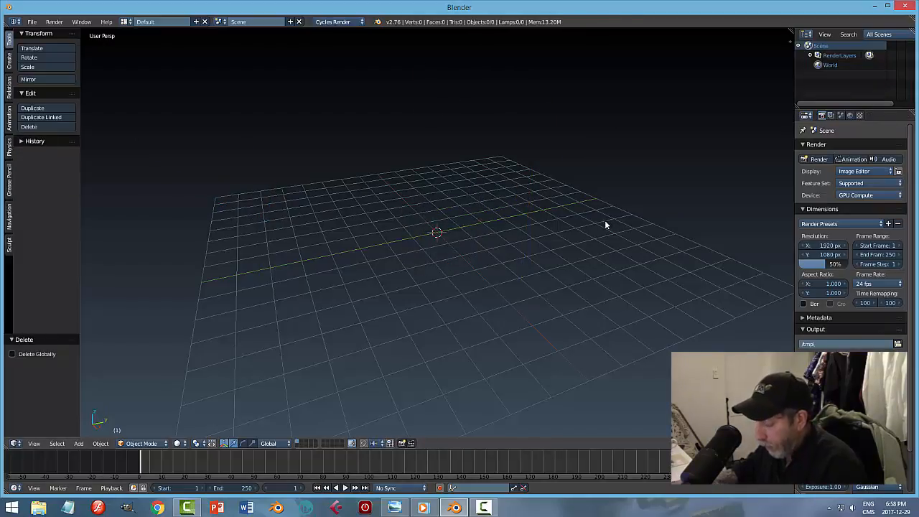
Step: Enable Matcap and Ambient Occlusion in the 3D viewport's shading settings
key(n)
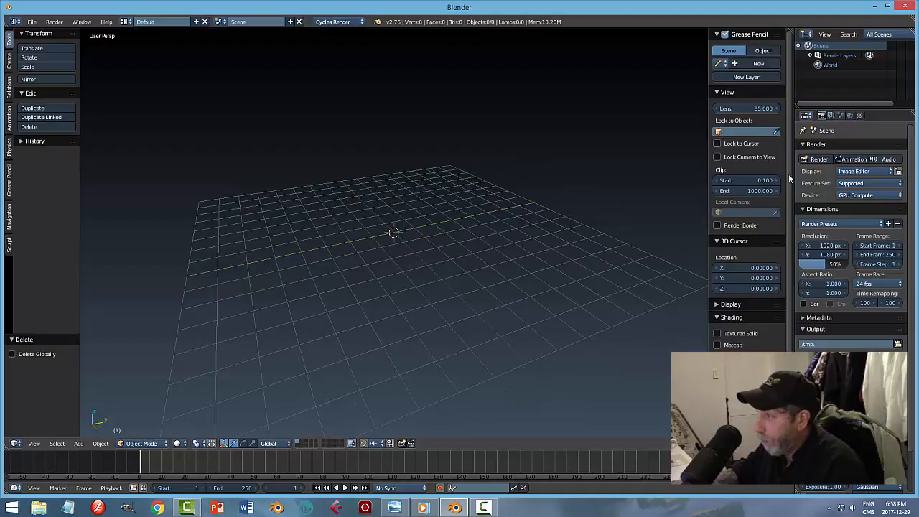
scroll(735, 207, down, 2)
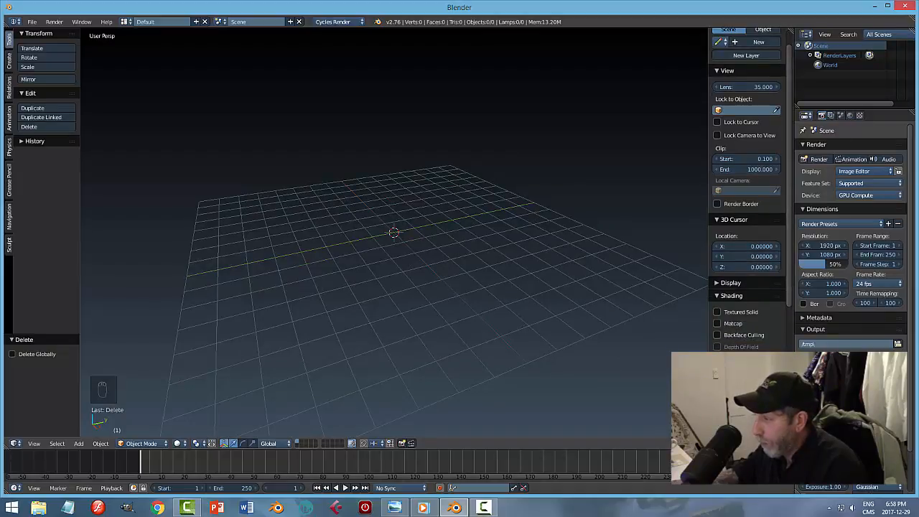
scroll(787, 316, down, 4)
scroll(747, 215, down, 1)
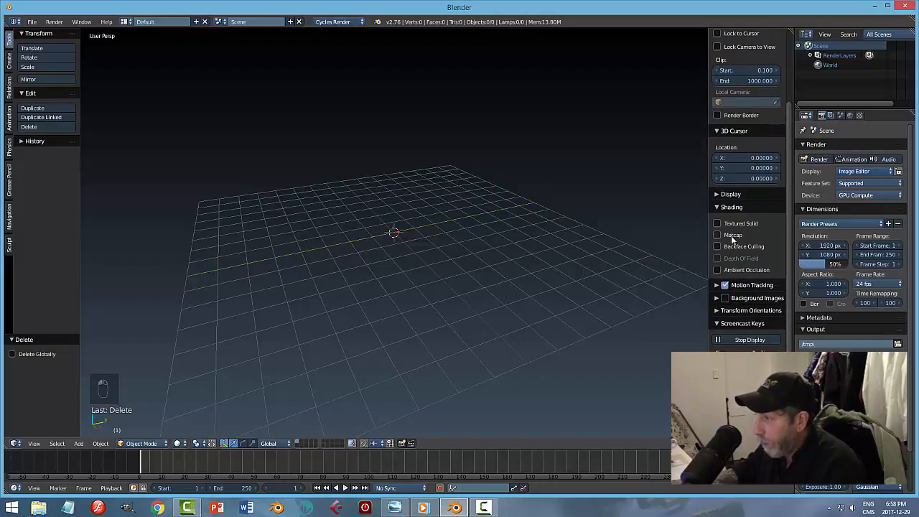
click(717, 207)
click(733, 235)
click(757, 335)
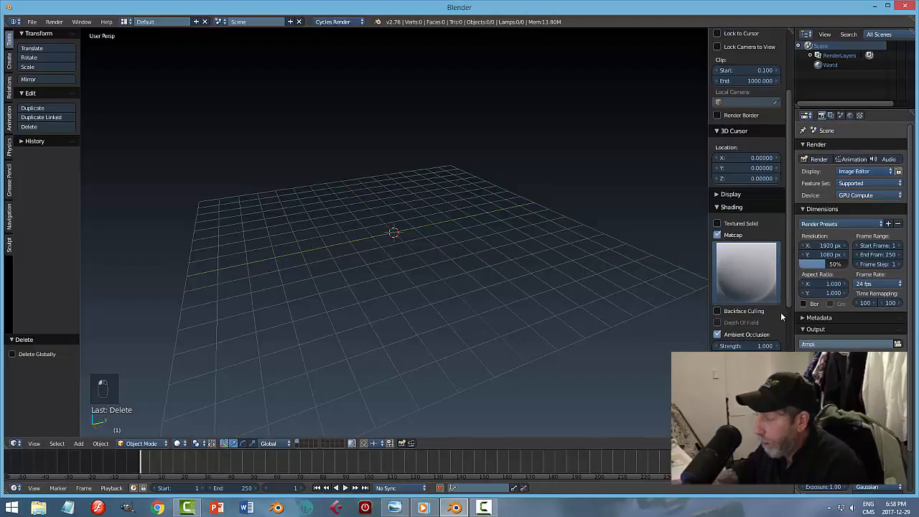
Step: Choose the red clay material as the viewport matcap and collapse the shading settings
click(755, 273)
click(643, 332)
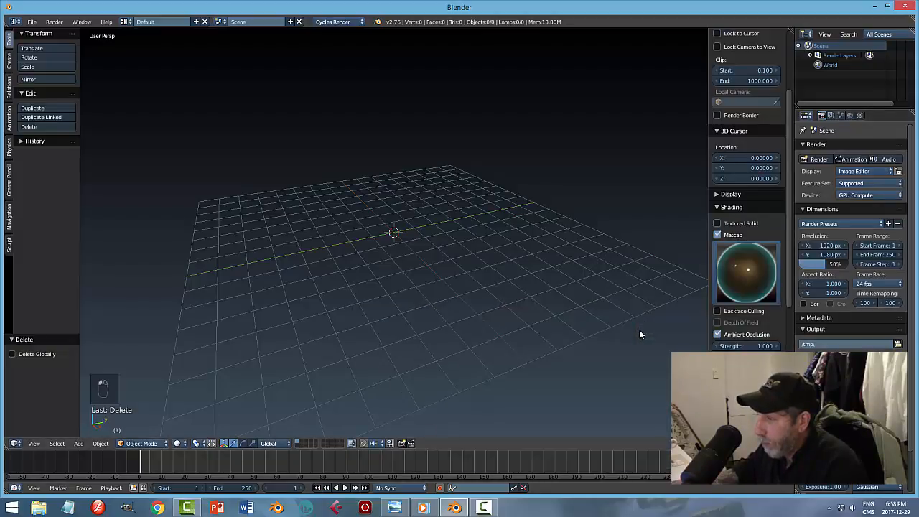
click(734, 272)
click(645, 428)
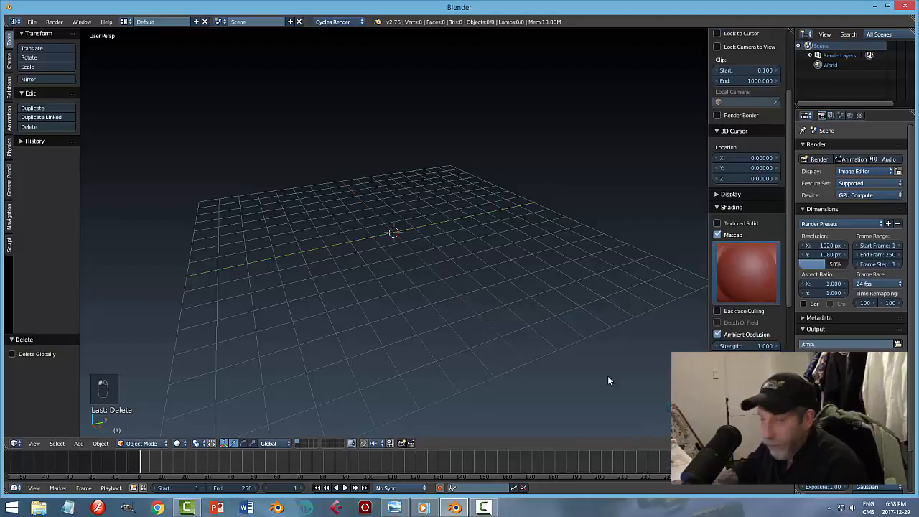
click(715, 207)
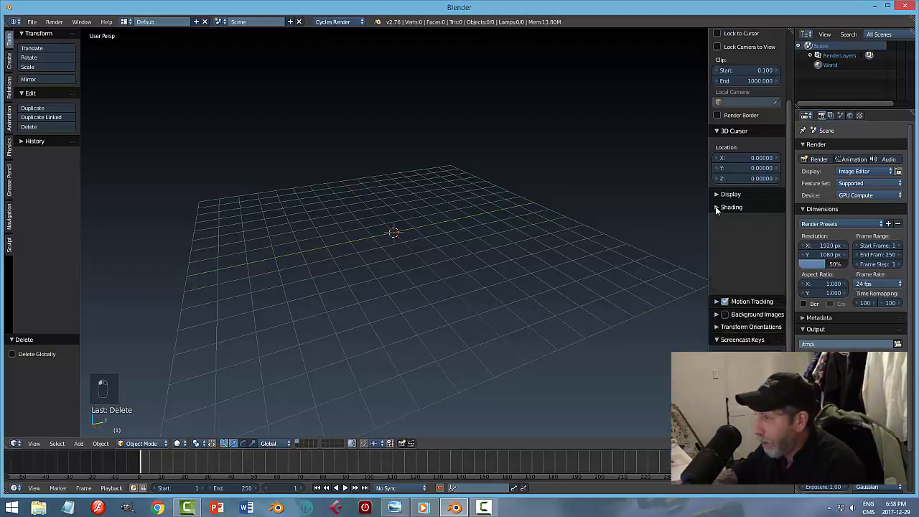
Step: Hide the grid floor in the 3D viewport and close the viewport properties
click(715, 194)
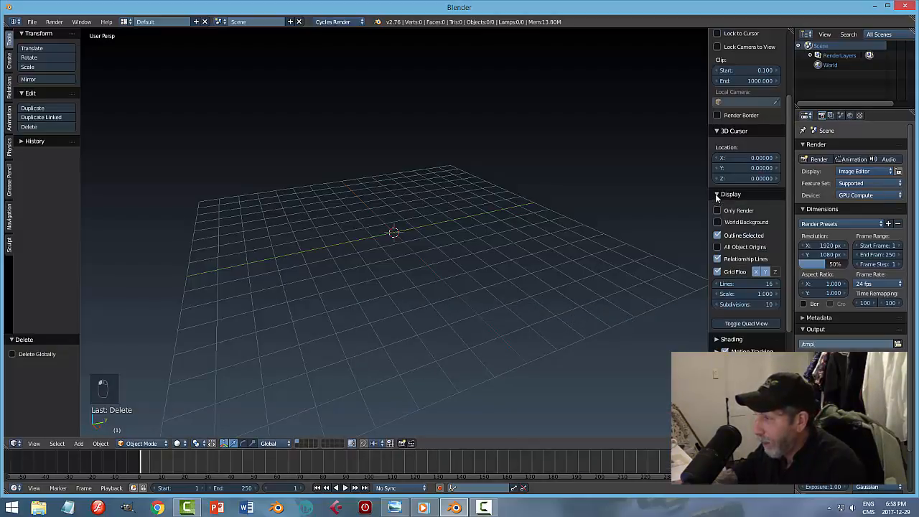
click(736, 271)
key(n)
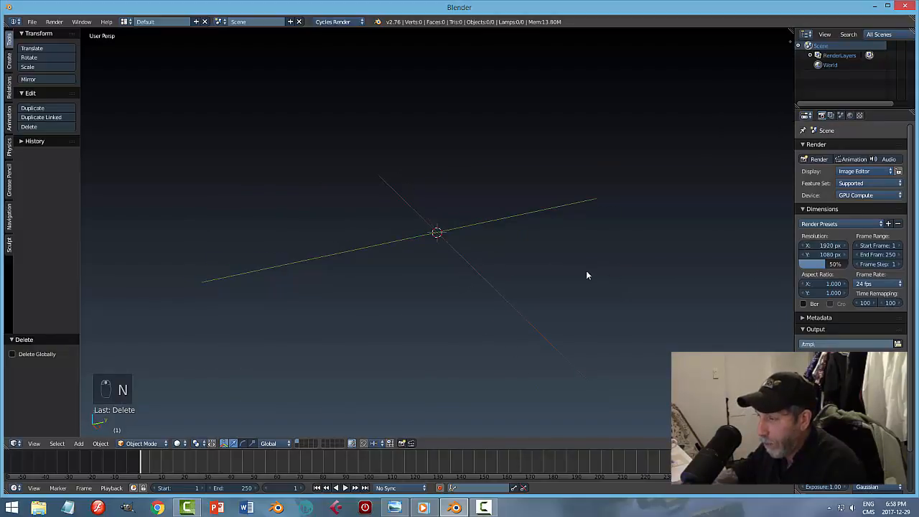
mouse_move(586, 270)
middle_down()
mouse_move(576, 236)
mouse_move(583, 267)
middle_up()
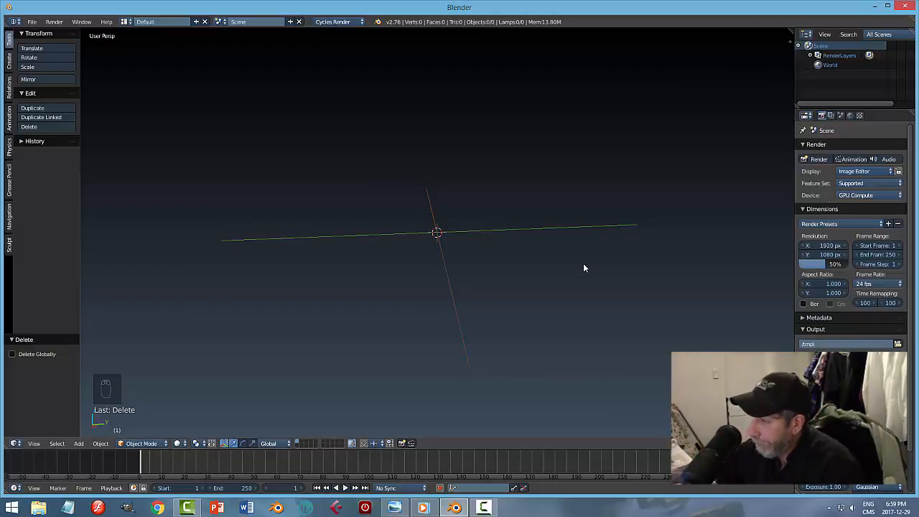
Step: Check ferris_wheel1.png, return to Blender and add a mesh circle at the origin in right orthographic view
click(395, 507)
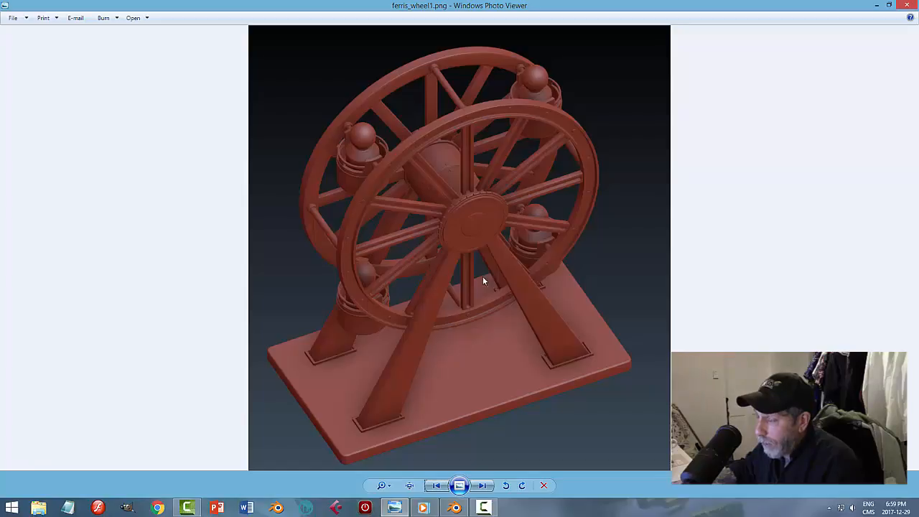
click(454, 508)
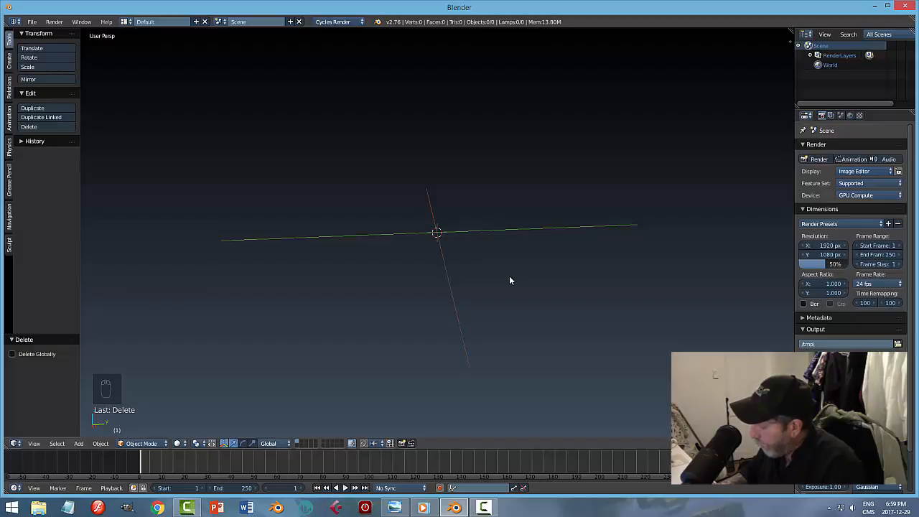
key(KP_3)
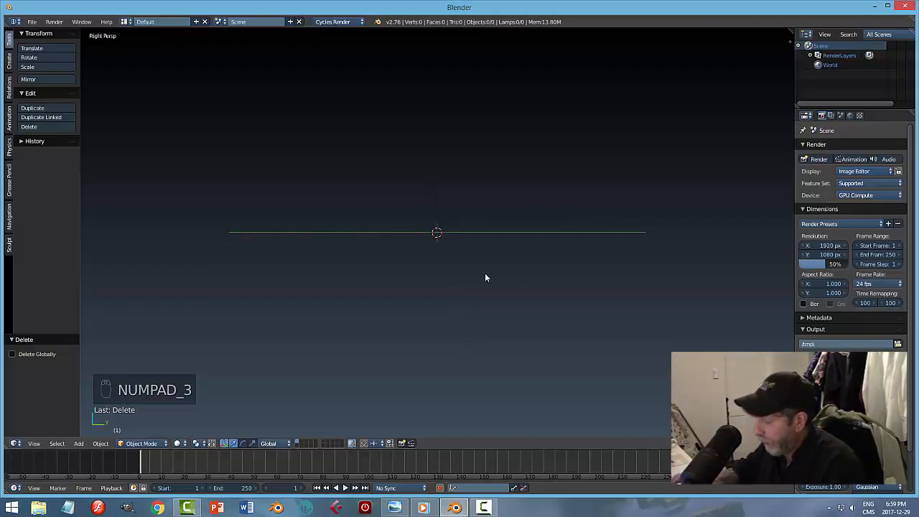
key(KP_5)
shift+middle_drag(491, 273, 512, 252)
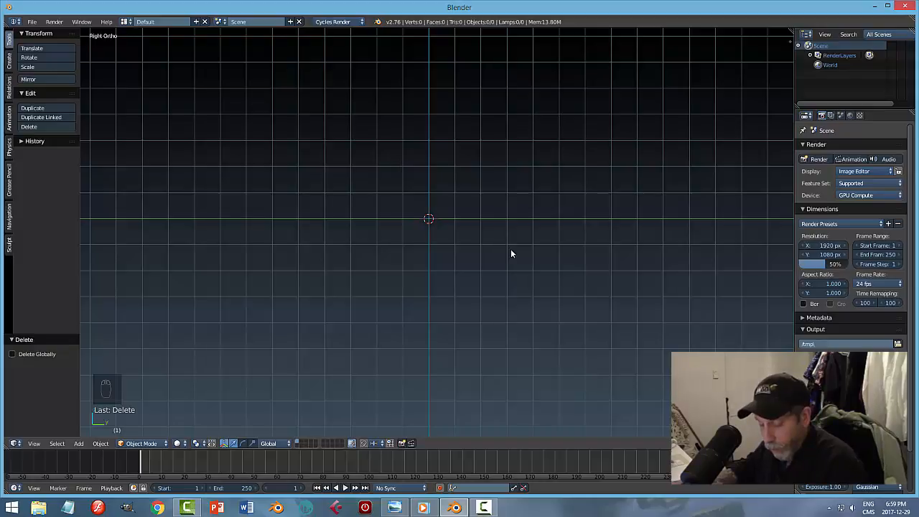
key(shift+a)
mouse_move(510, 248)
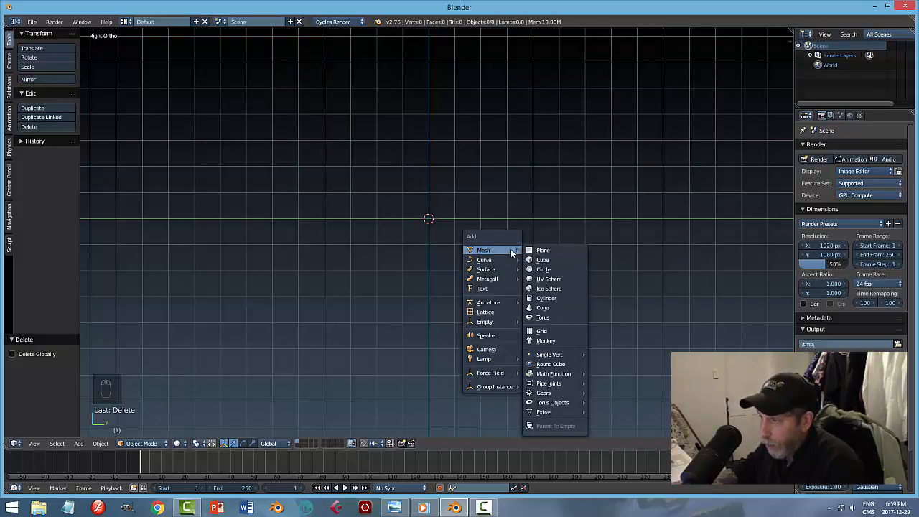
click(544, 269)
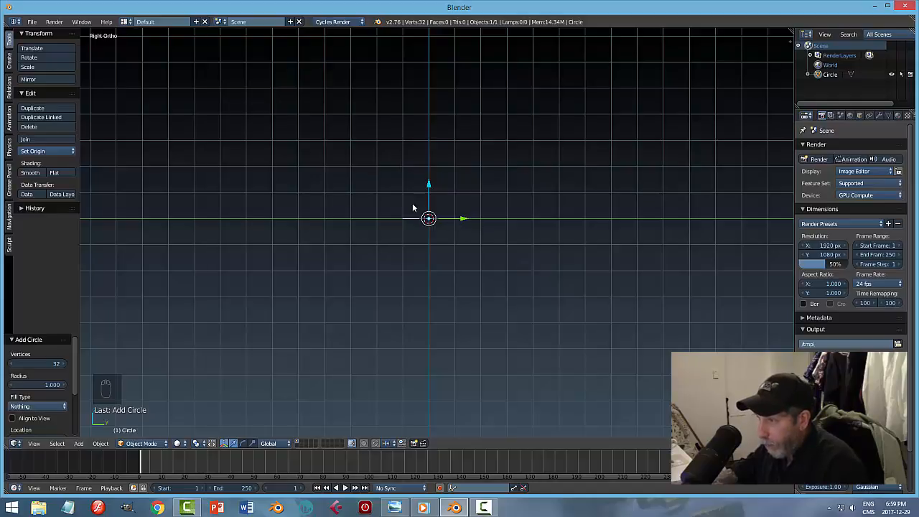
Step: Rotate the circle 90° about the Y axis and scale it by a factor of 2
text(ry90)
key(Return)
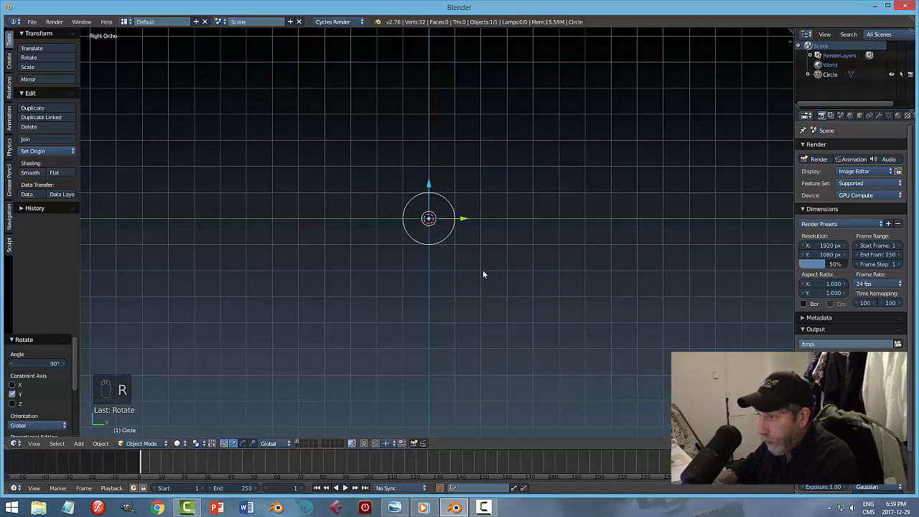
scroll(524, 279, up, 3)
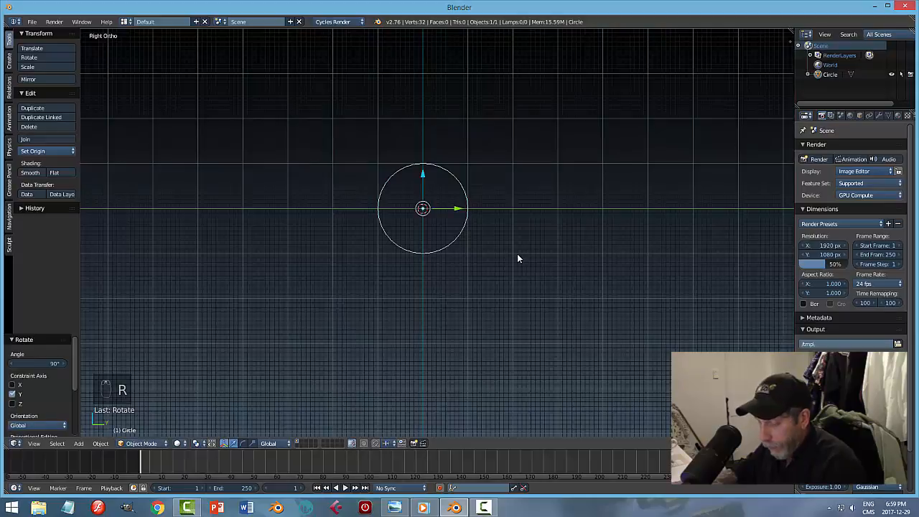
key(s)
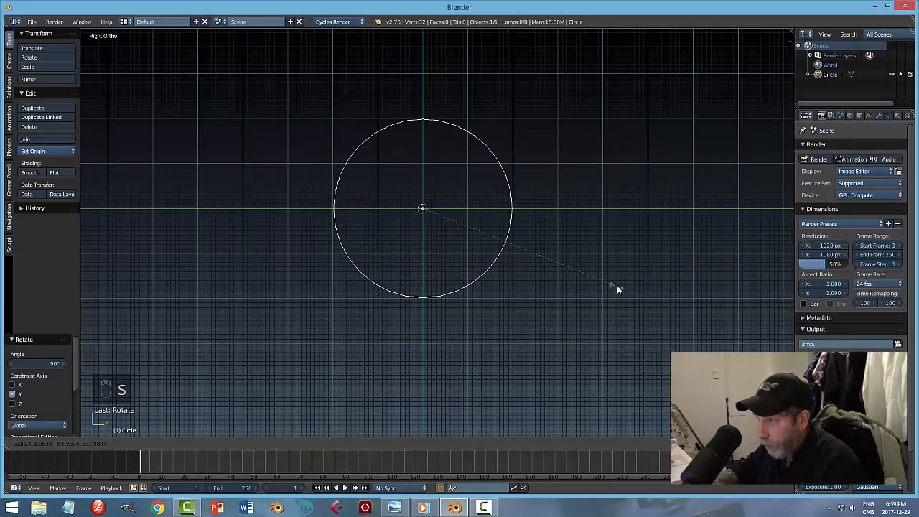
text(2)
key(Return)
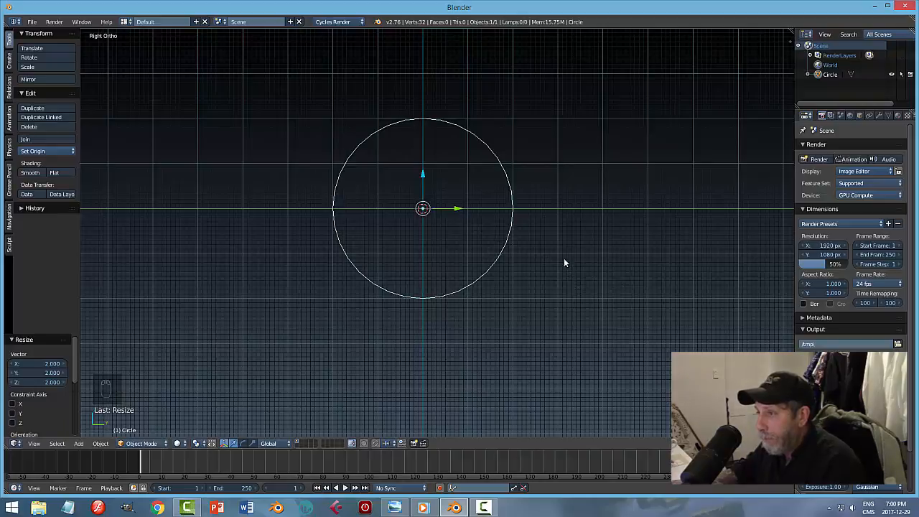
Step: Compare the circle in Blender with the wheel rim in the ferris_wheel1.png reference image
click(396, 509)
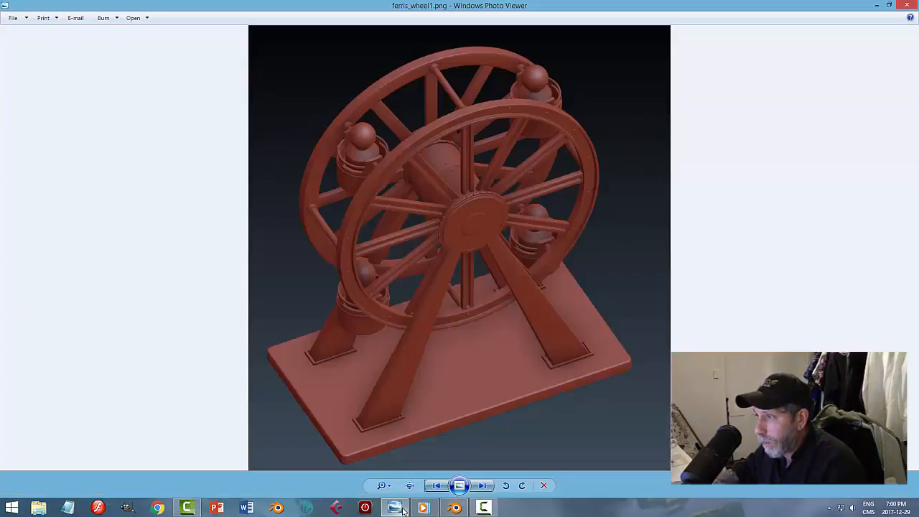
click(456, 510)
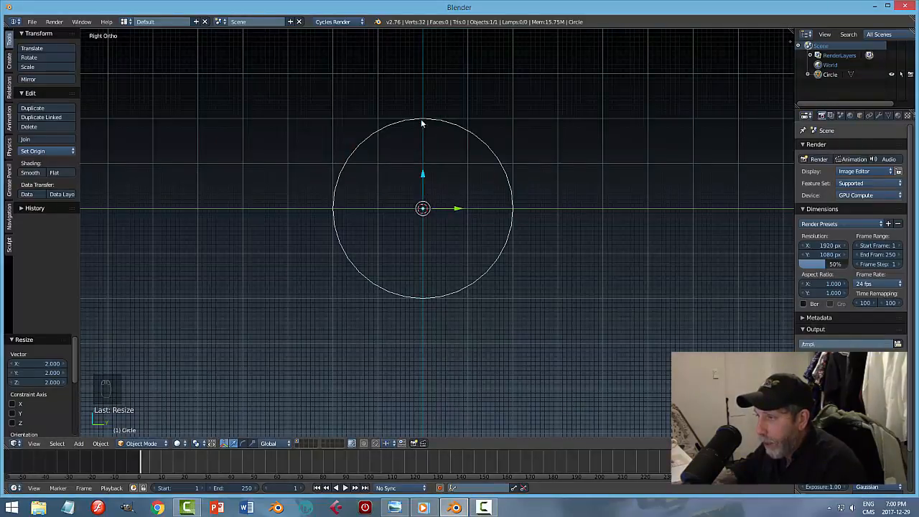
scroll(531, 213, up, 3)
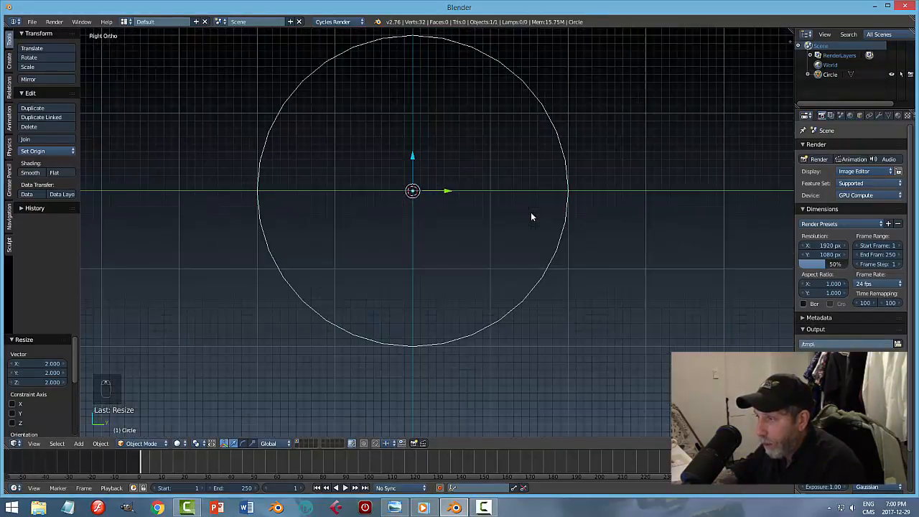
Step: Put the circle in Edit Mode with edge selection active
scroll(575, 213, down, 2)
shift+middle_drag(555, 194, 566, 221)
scroll(551, 236, up, 2)
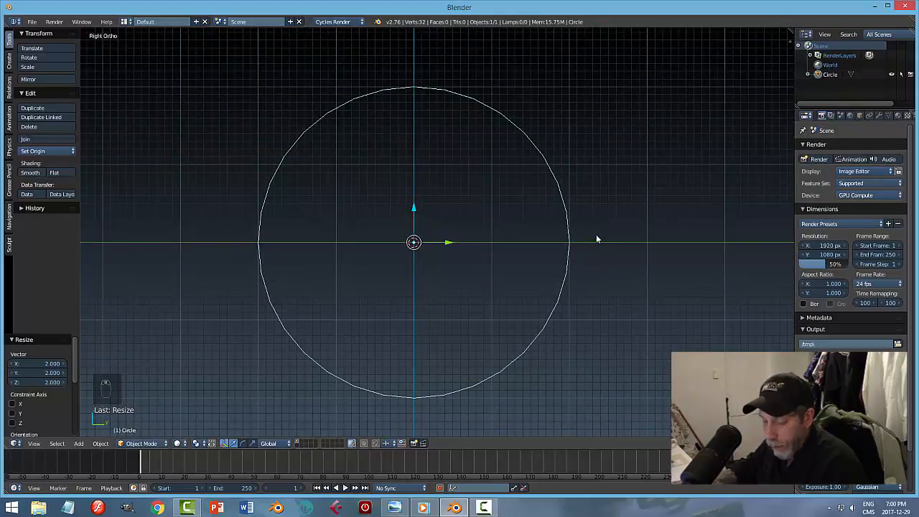
key(Tab)
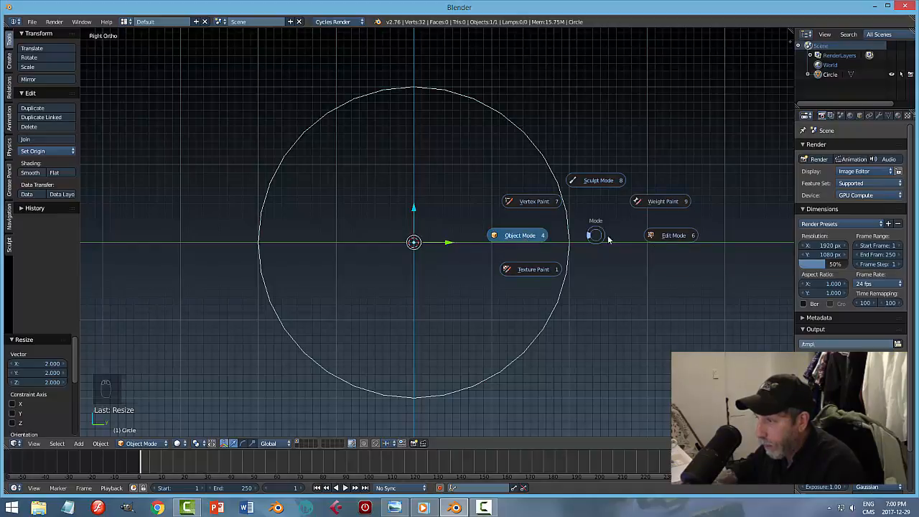
click(144, 443)
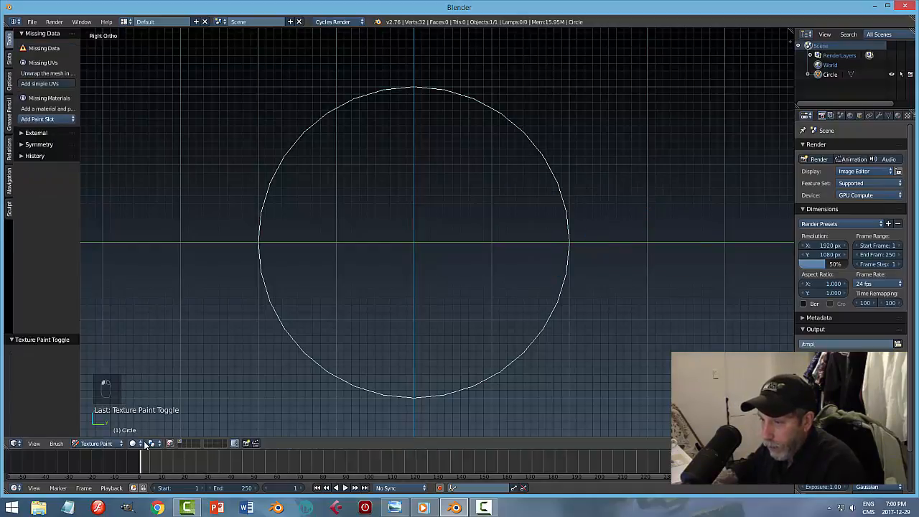
click(99, 443)
click(95, 422)
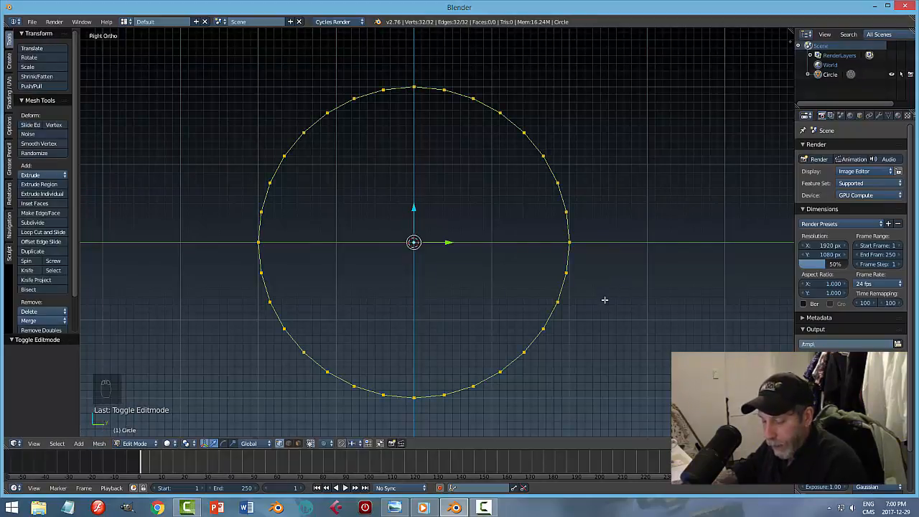
click(289, 444)
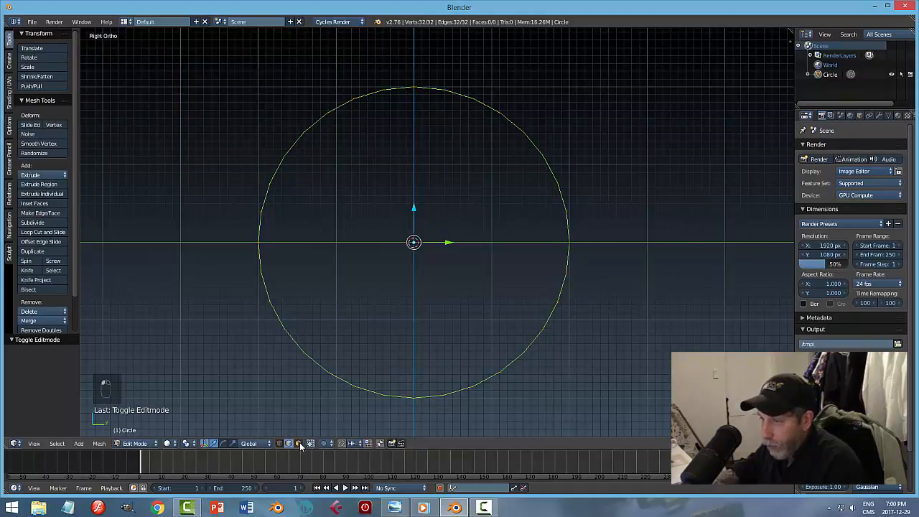
click(299, 442)
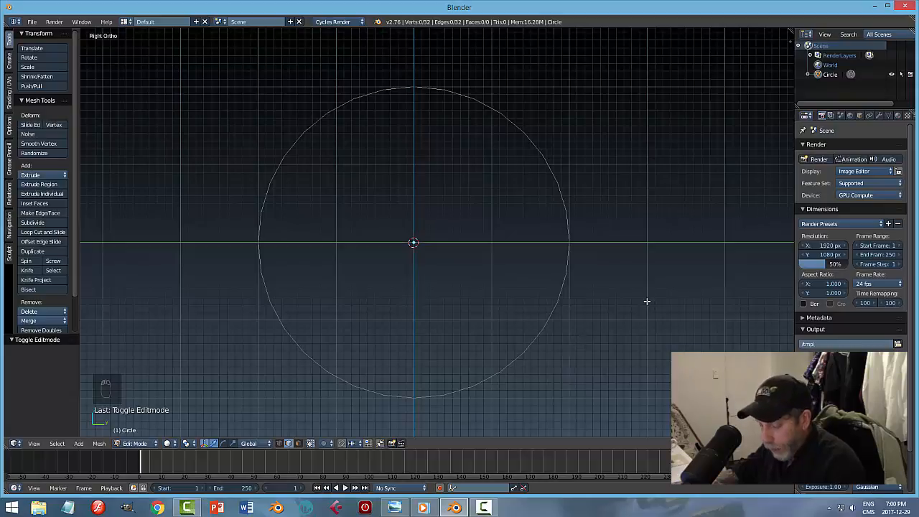
Step: Extrude all of the circle's edges in place and scale them inward by about 0.917 and again by about 0.953 to form a flat ring
key(a)
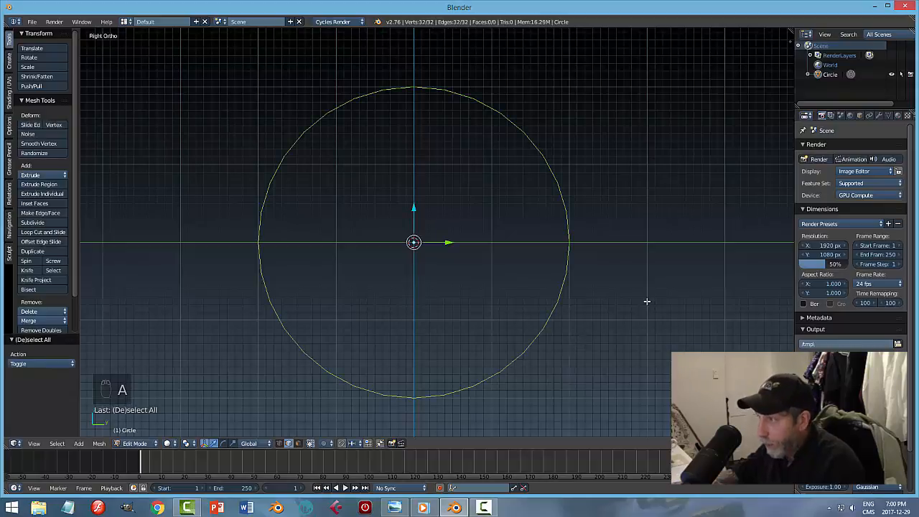
key(e)
right_click(633, 244)
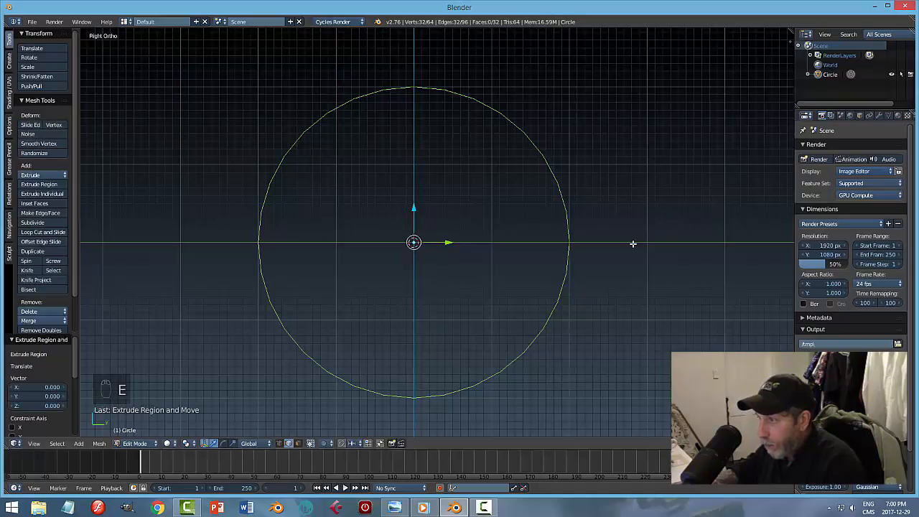
key(s)
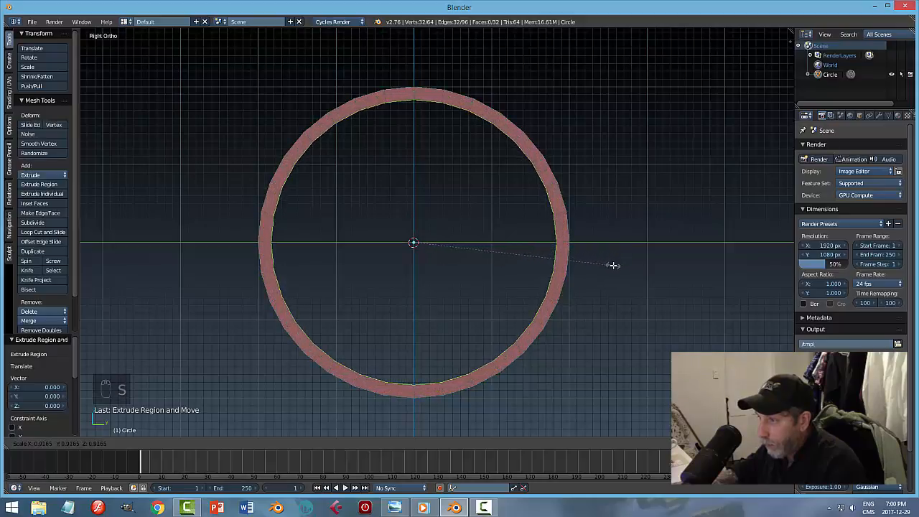
click(613, 266)
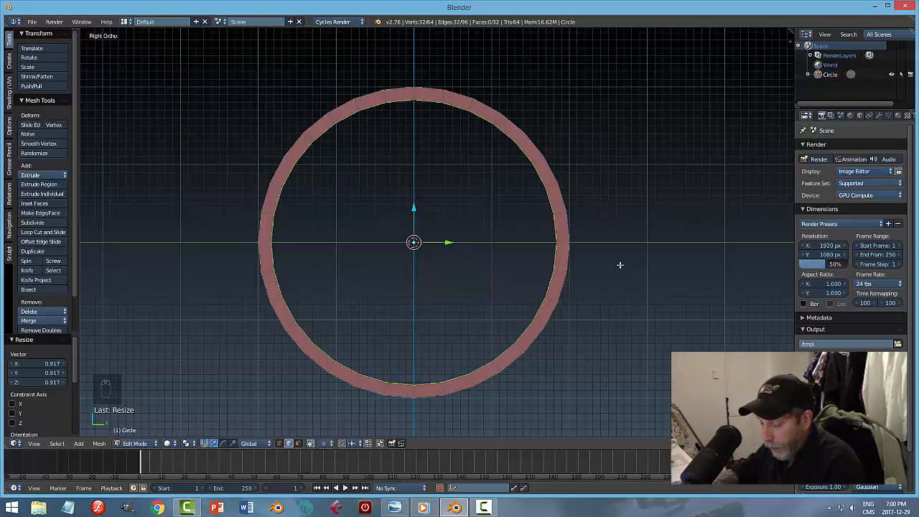
key(s)
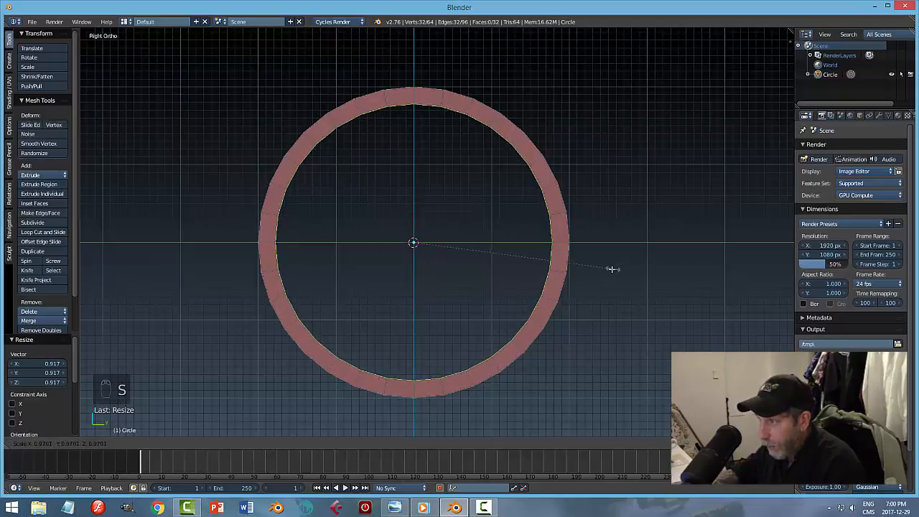
click(610, 270)
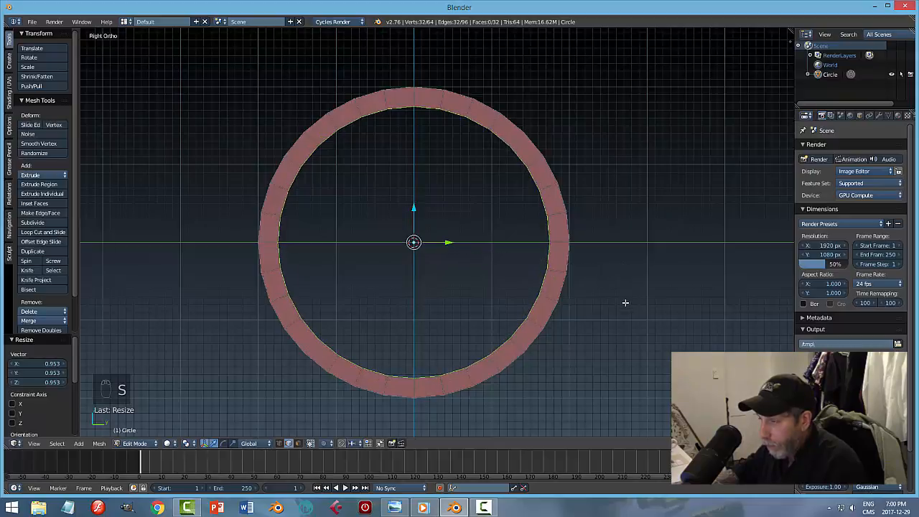
Step: Extrude the whole flat ring along the X axis to give it thickness, and deselect everything
middle_drag(615, 301, 625, 240)
key(a)
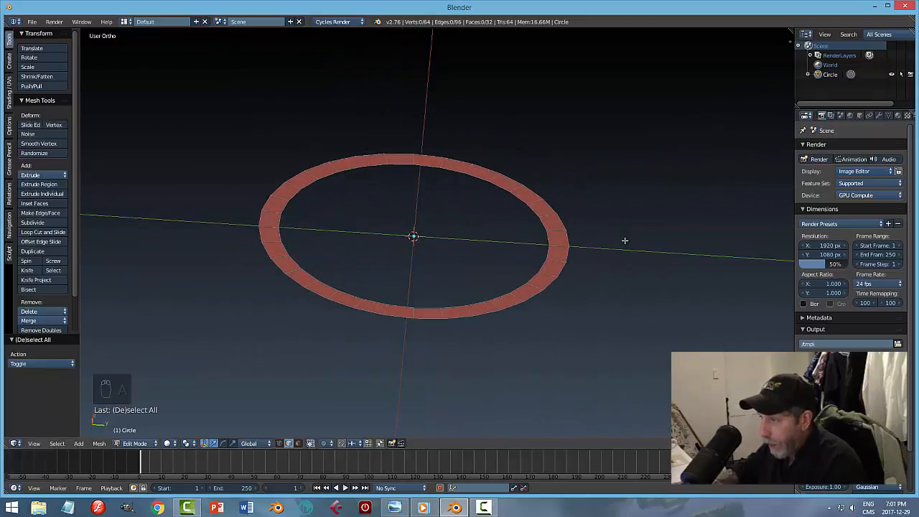
key(a)
mouse_move(605, 284)
middle_down()
mouse_move(591, 280)
mouse_move(599, 271)
middle_up()
key(e)
click(444, 219)
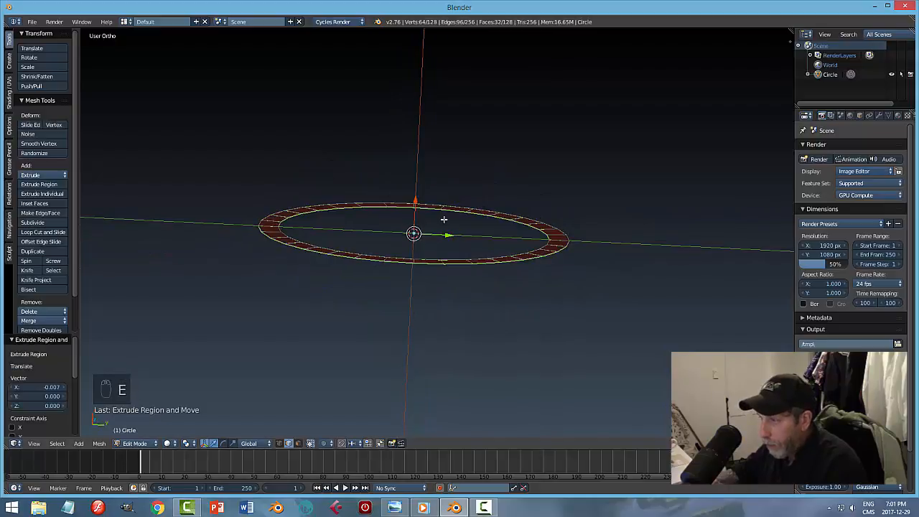
drag(416, 201, 424, 185)
key(a)
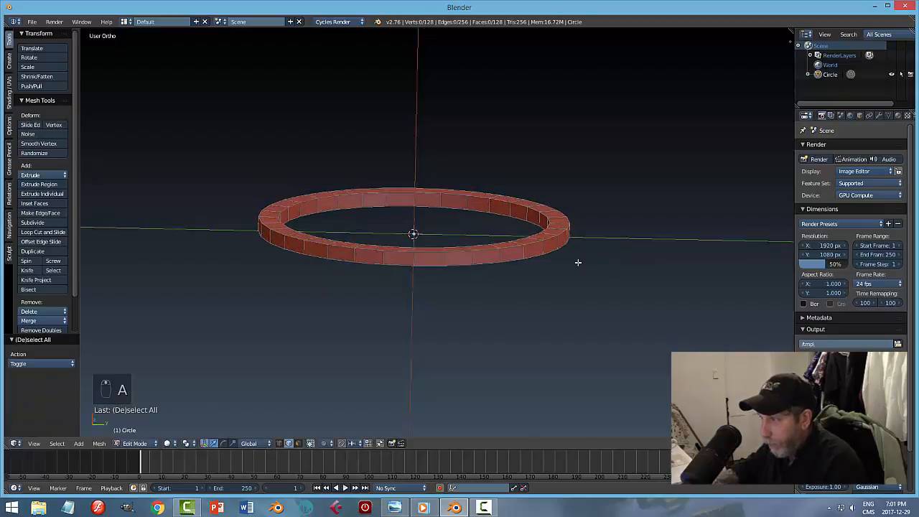
Step: Examine the wheel rim's profile up close in the ferris_wheel1.png reference image and return to Blender
middle_drag(576, 261, 583, 318)
click(395, 507)
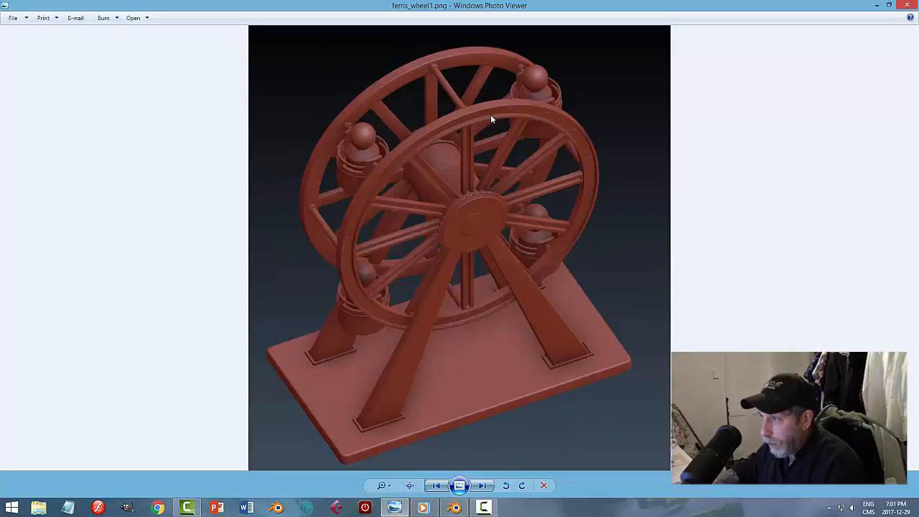
scroll(523, 127, up, 3)
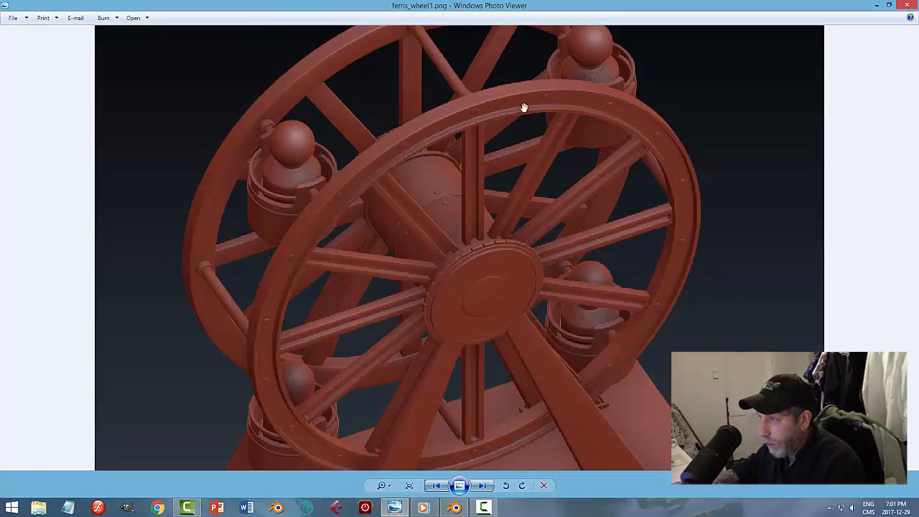
scroll(558, 166, down, 3)
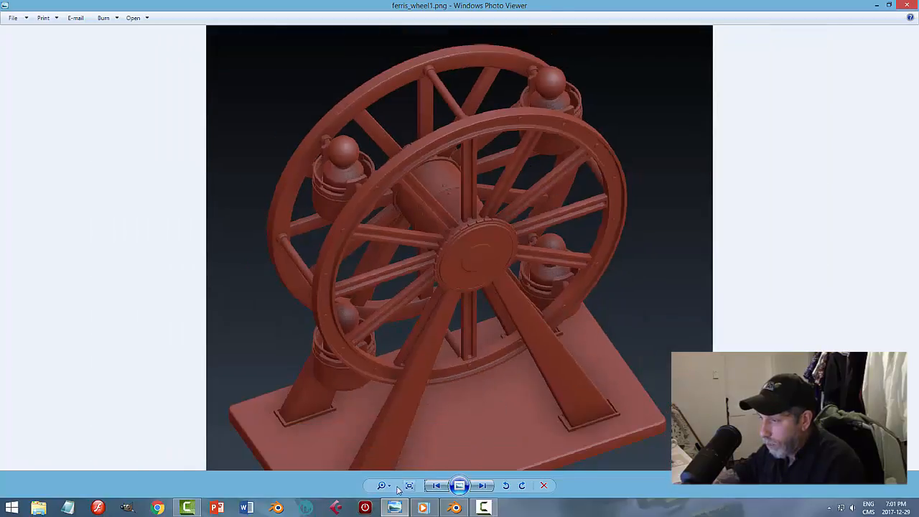
click(409, 486)
click(455, 508)
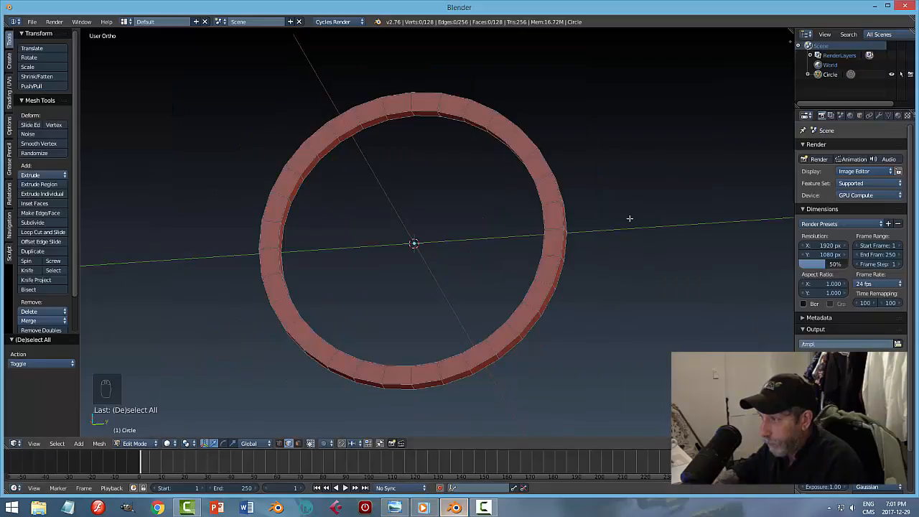
Step: Add two evenly spaced loop cuts around the ring's flat side without sliding them
middle_drag(630, 218, 644, 179)
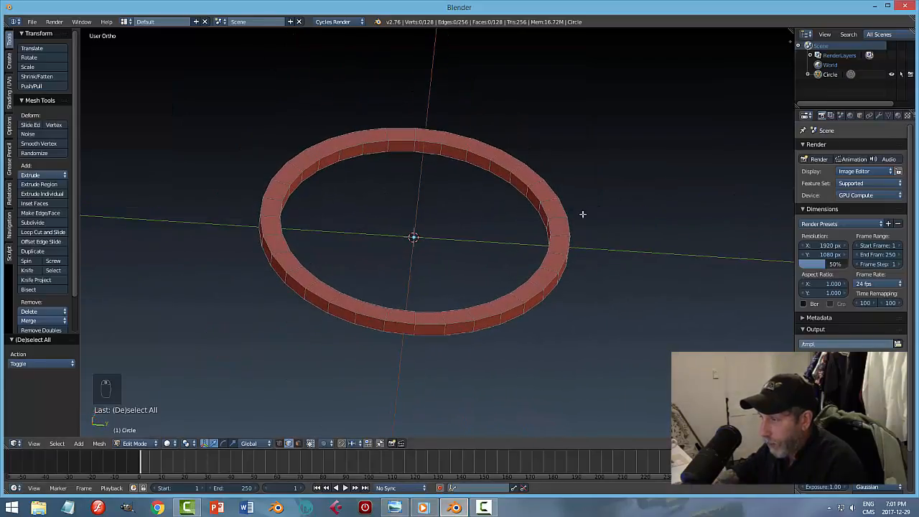
scroll(587, 216, up, 3)
shift+middle_drag(651, 271, 580, 280)
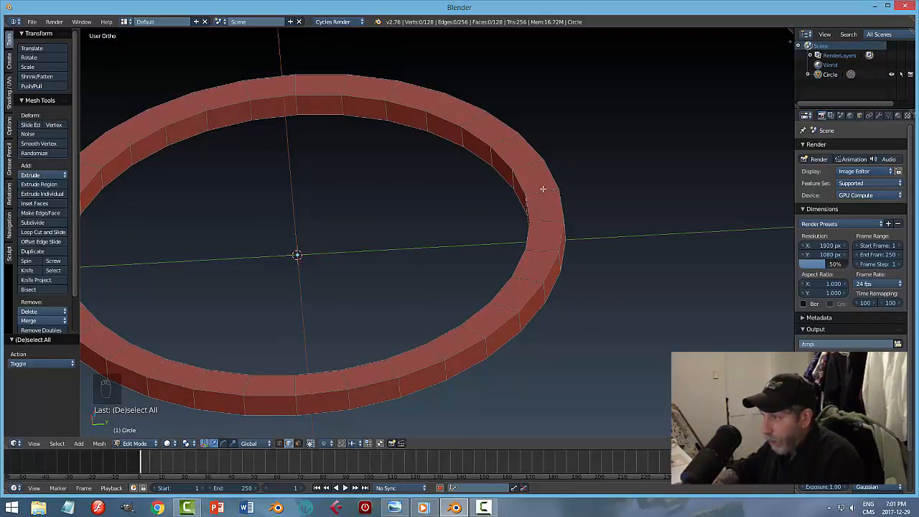
key(ctrl+r)
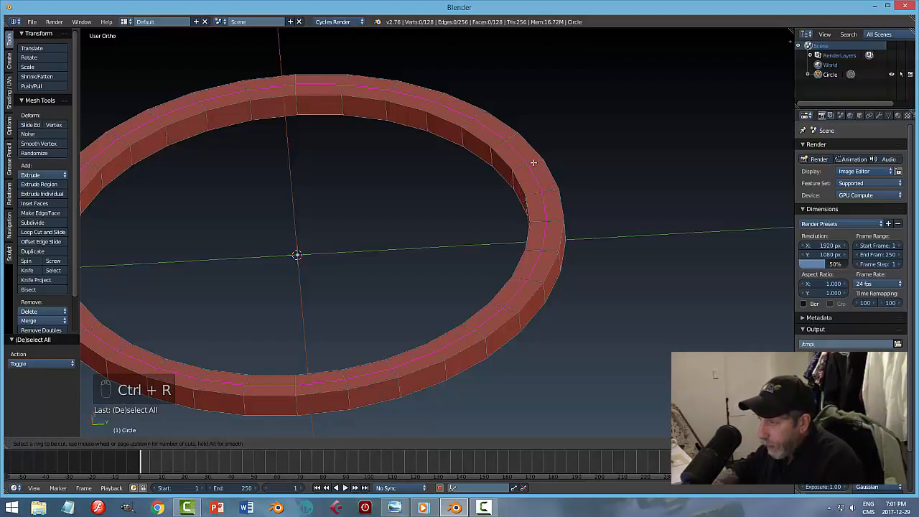
scroll(533, 162, up, 1)
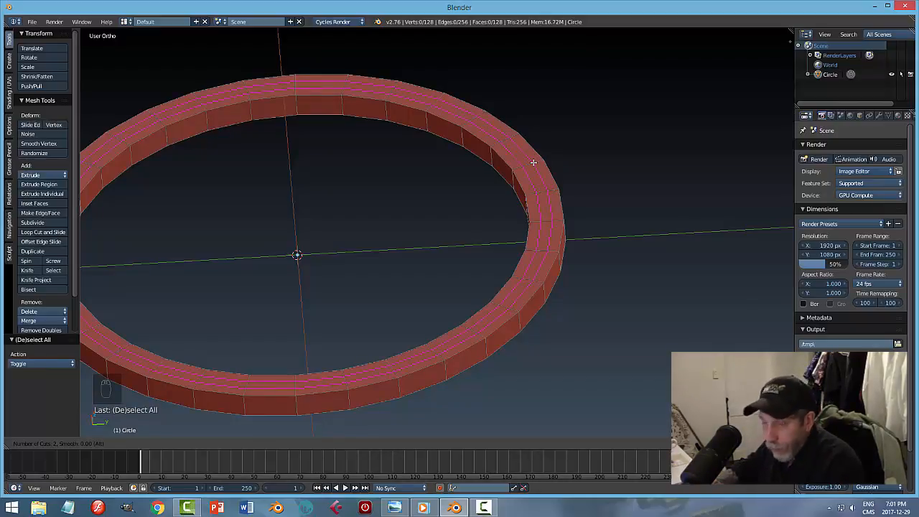
click(533, 162)
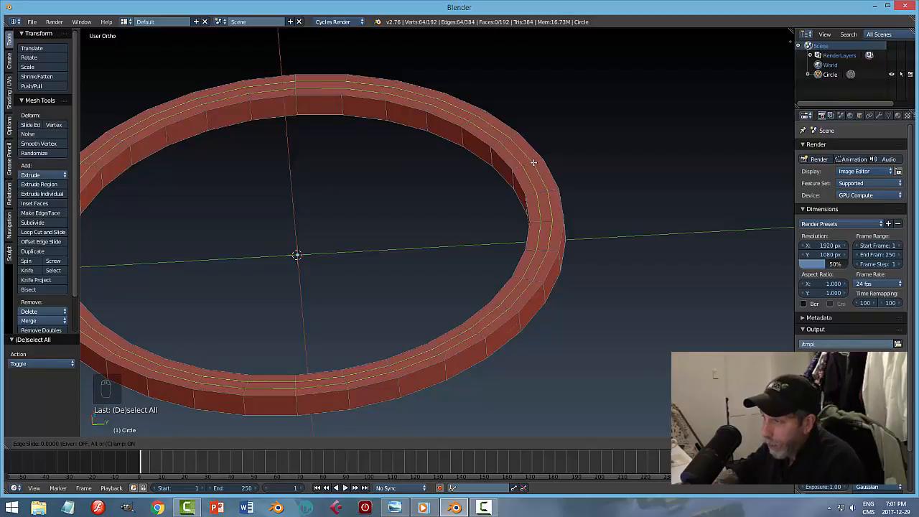
click(533, 163)
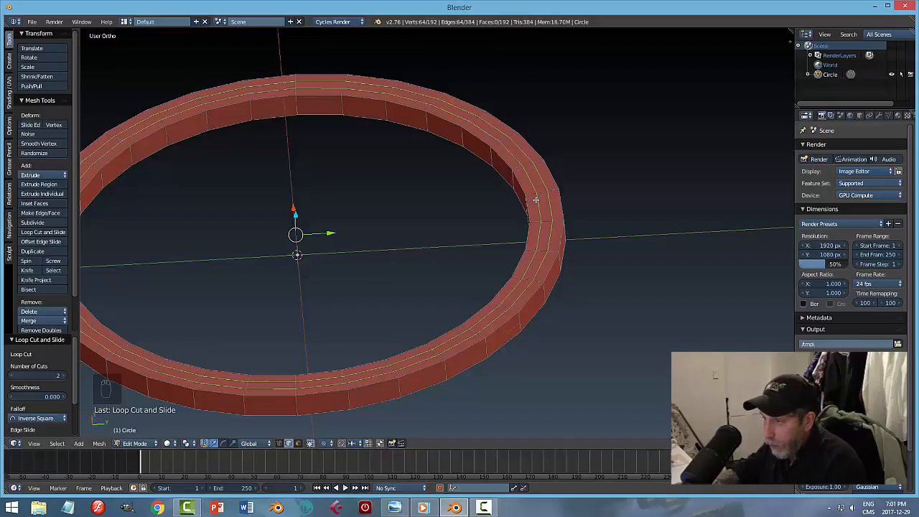
Step: Try scaling the two new edge loops along the Y axis, and undo the loop cuts
key(s)
key(y)
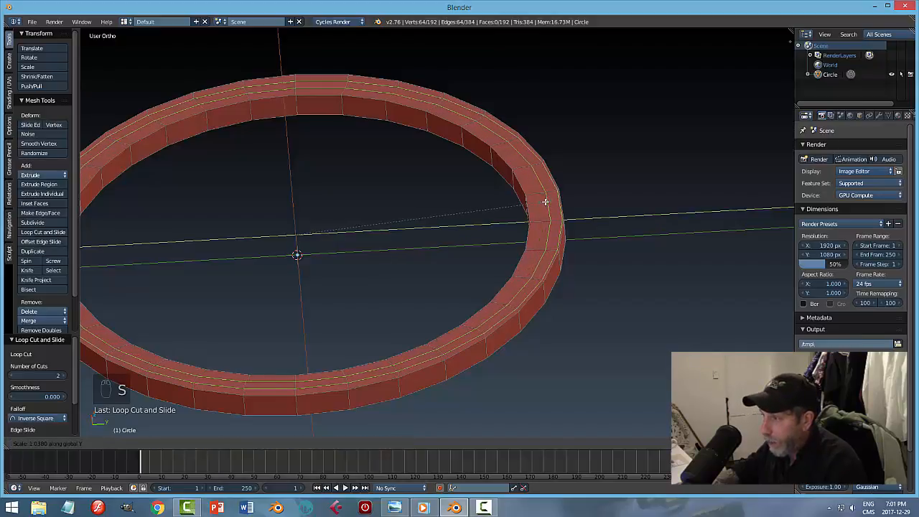
click(546, 203)
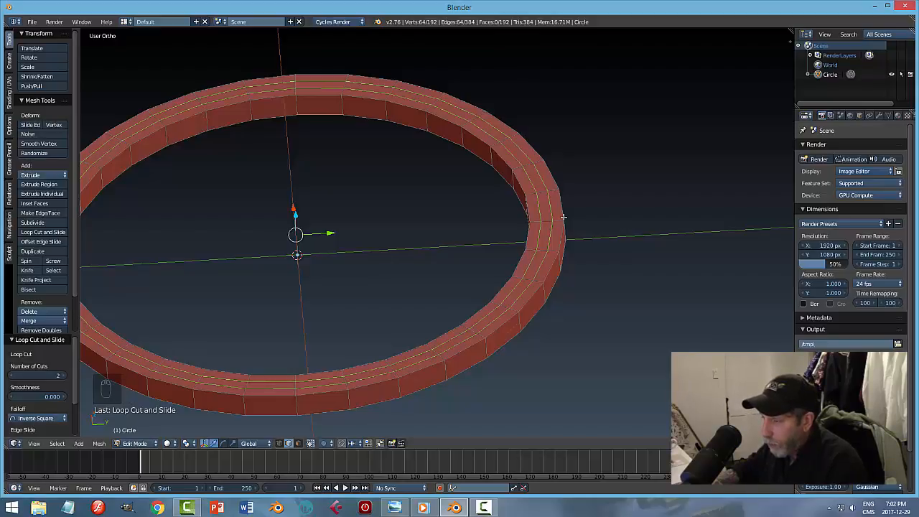
middle_drag(569, 216, 585, 243)
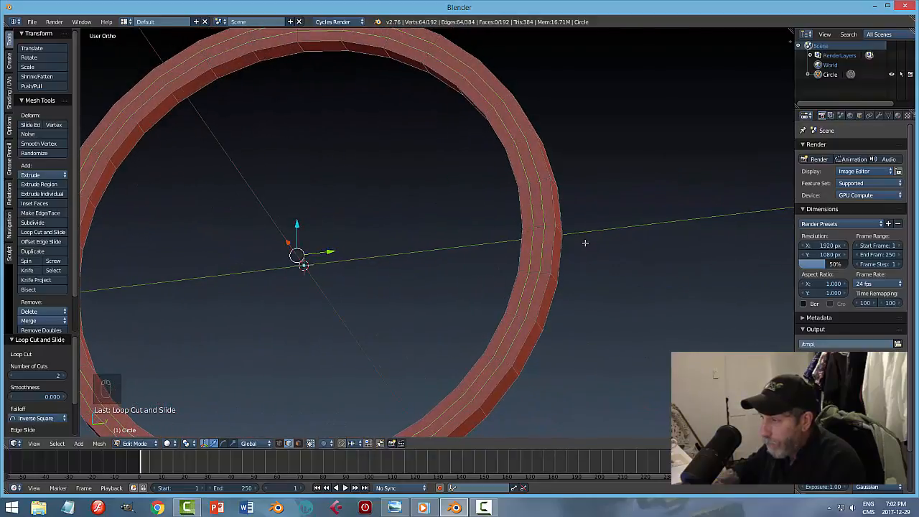
key(ctrl+z)
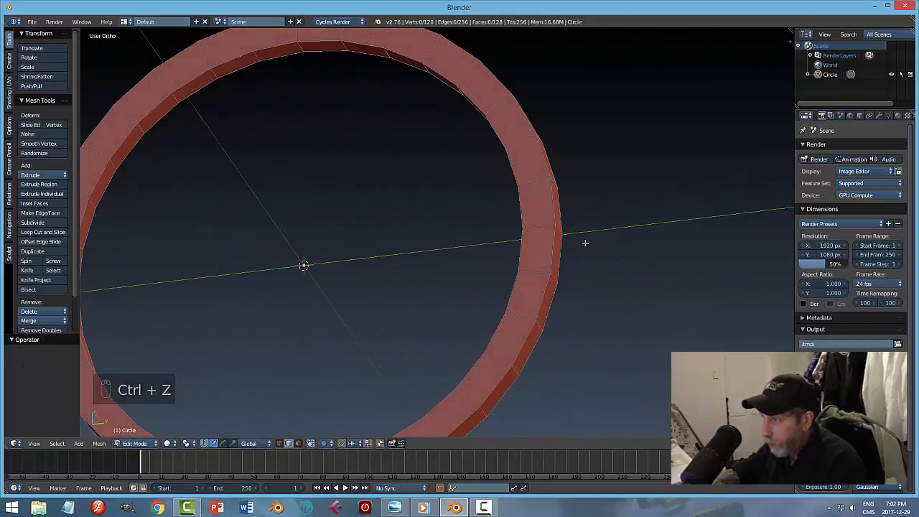
Step: Try a single loop cut on the ring's flat side, slid toward the inner edge, and undo it
key(ctrl+r)
click(539, 182)
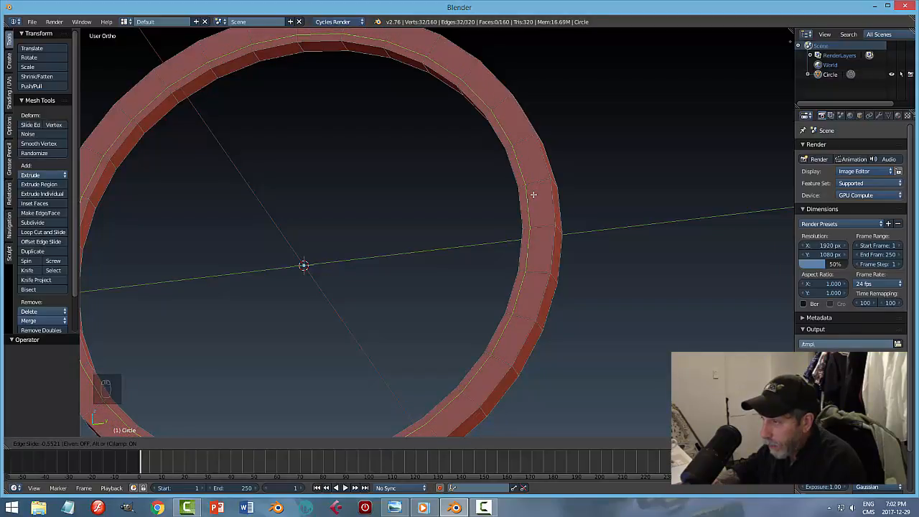
click(533, 194)
key(ctrl+z)
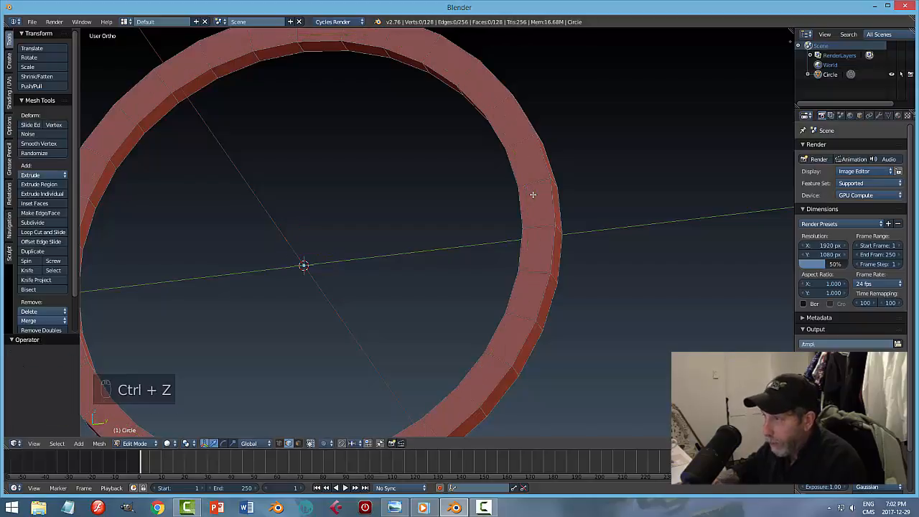
Step: Select the full face loop on the ring's flat side in face select mode and try insetting it by about 0.046
key(ctrl+Tab)
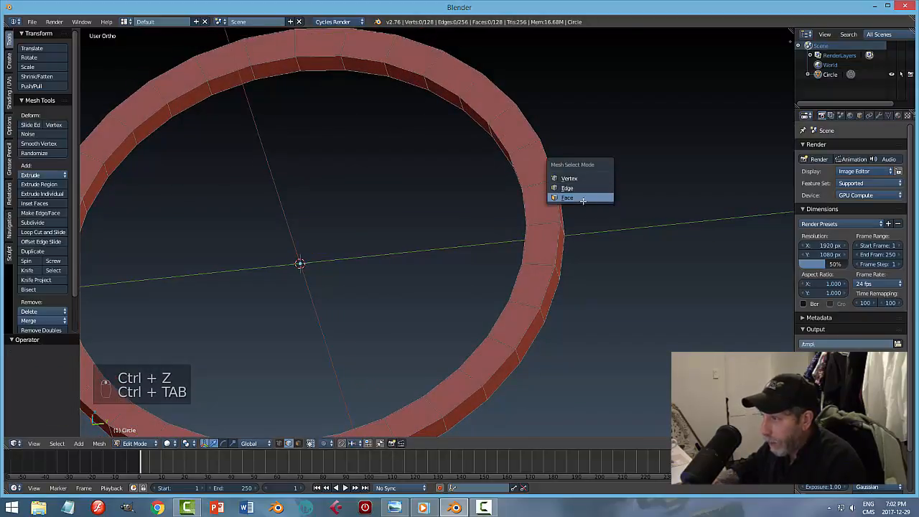
click(585, 196)
alt+right_click(545, 180)
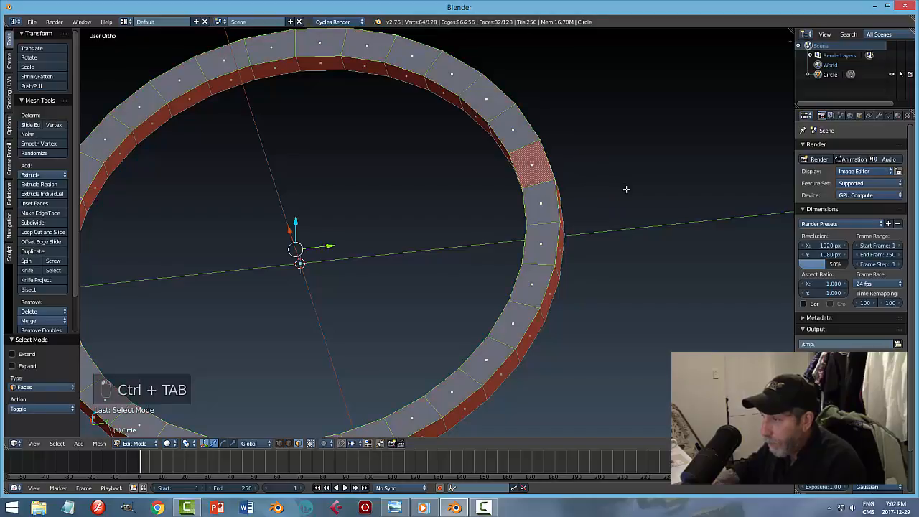
middle_drag(597, 223, 599, 205)
key(i)
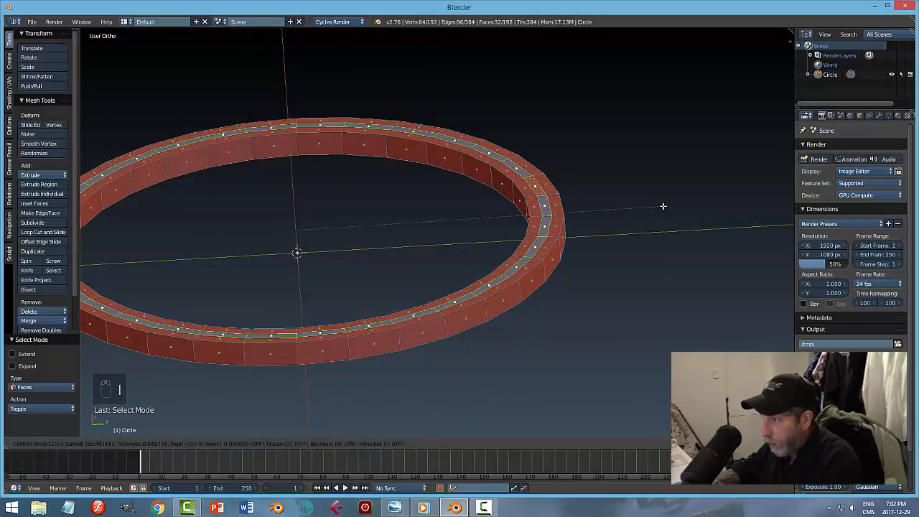
right_click(663, 206)
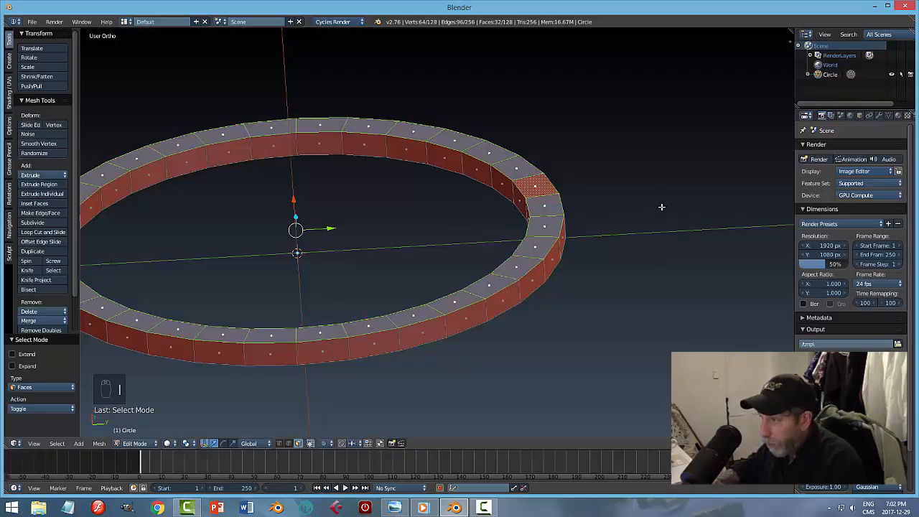
Step: Undo the inset on the ring's flat side and check the rim detail in the ferris_wheel1.png reference image
key(ctrl+z)
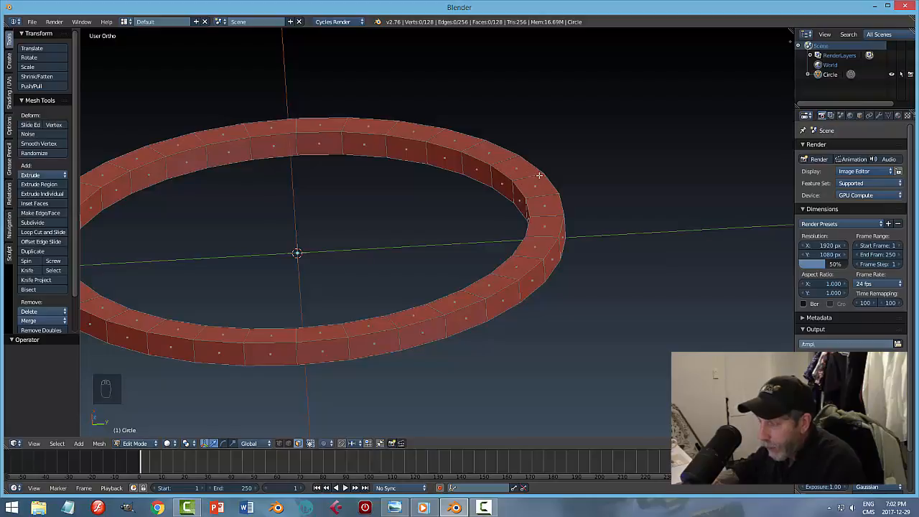
click(394, 508)
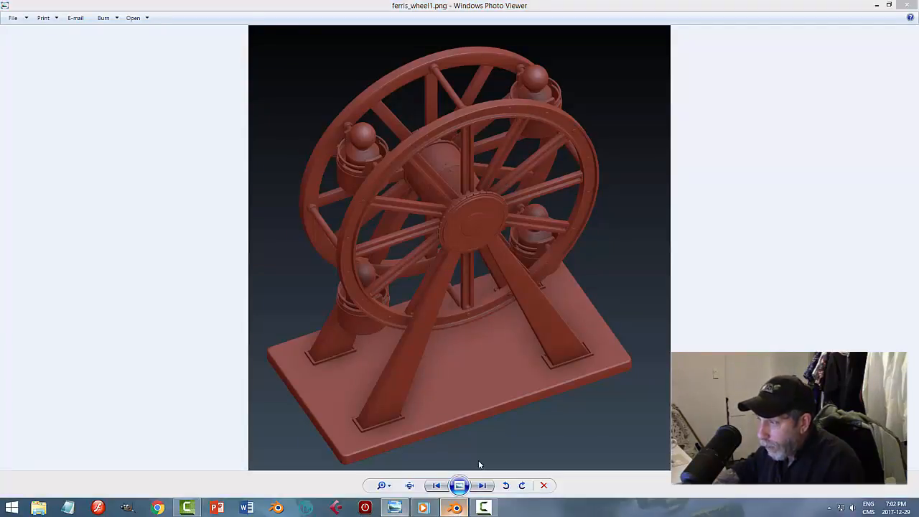
click(454, 508)
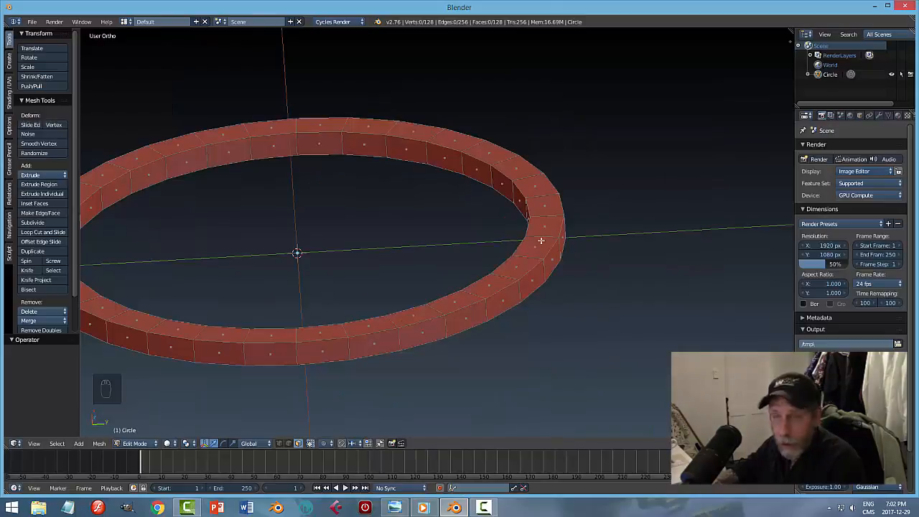
Step: Select the full face loop on the ring's flat side and inset it by about 0.019
middle_drag(561, 218, 554, 217)
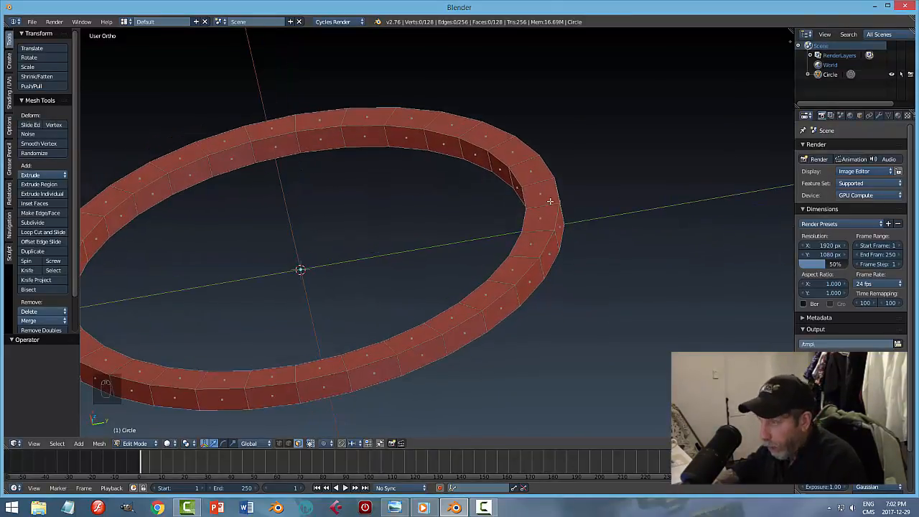
alt+right_click(544, 206)
middle_drag(583, 229, 638, 225)
key(i)
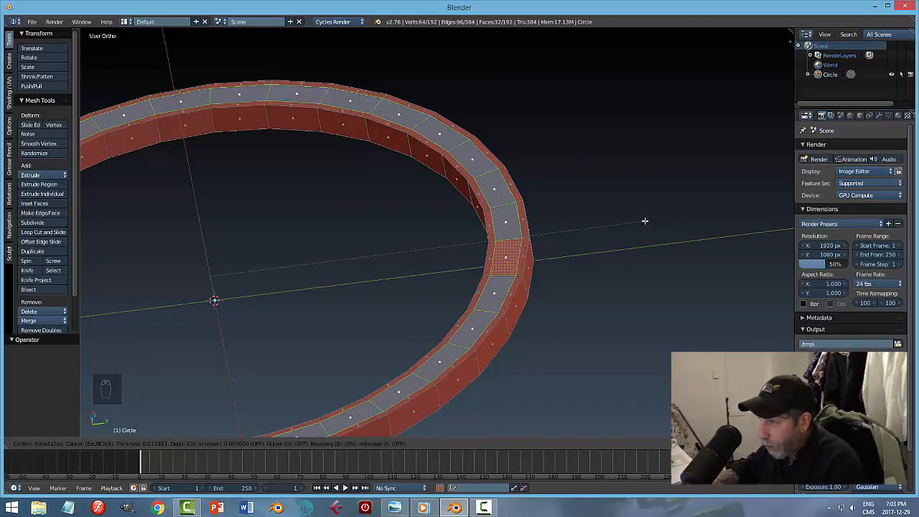
click(645, 221)
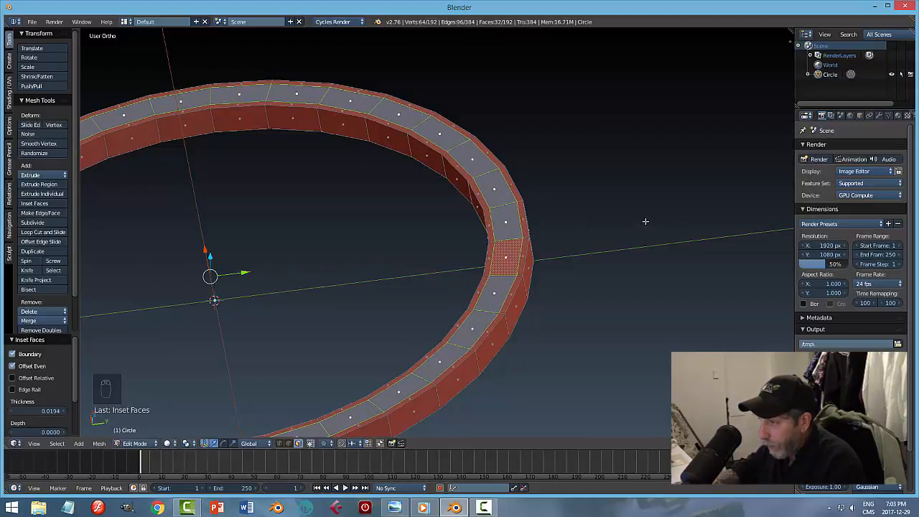
Step: Extrude the inset faces and push them about -0.035 along X into the ring, deselect everything, and return to Object Mode
middle_drag(633, 282, 570, 268)
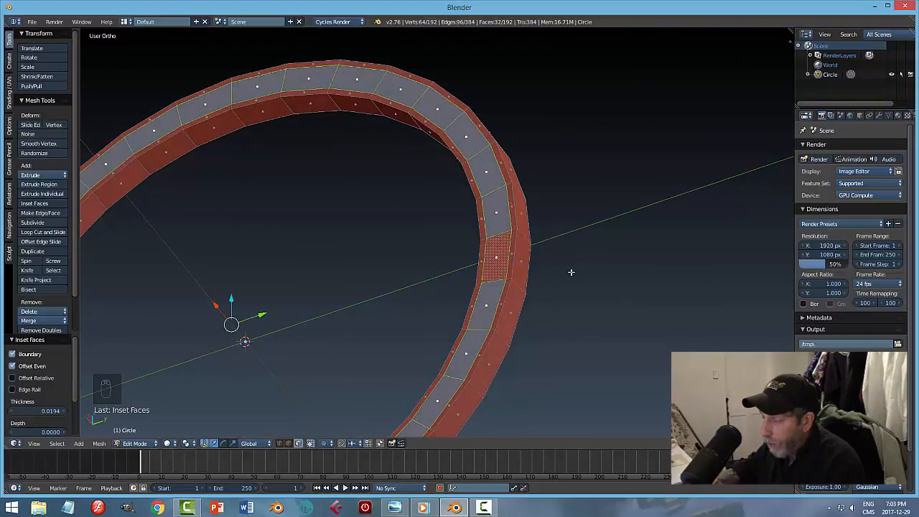
scroll(546, 191, up, 3)
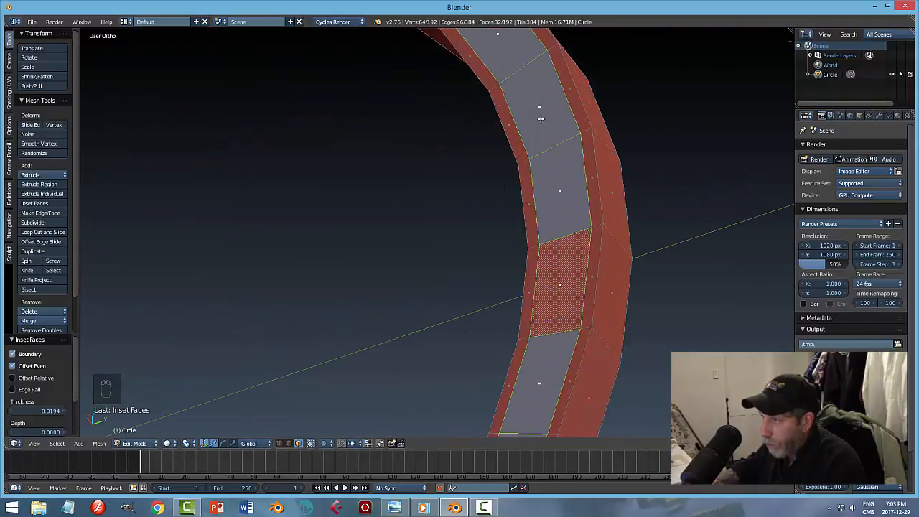
scroll(572, 211, down, 2)
middle_drag(559, 249, 590, 198)
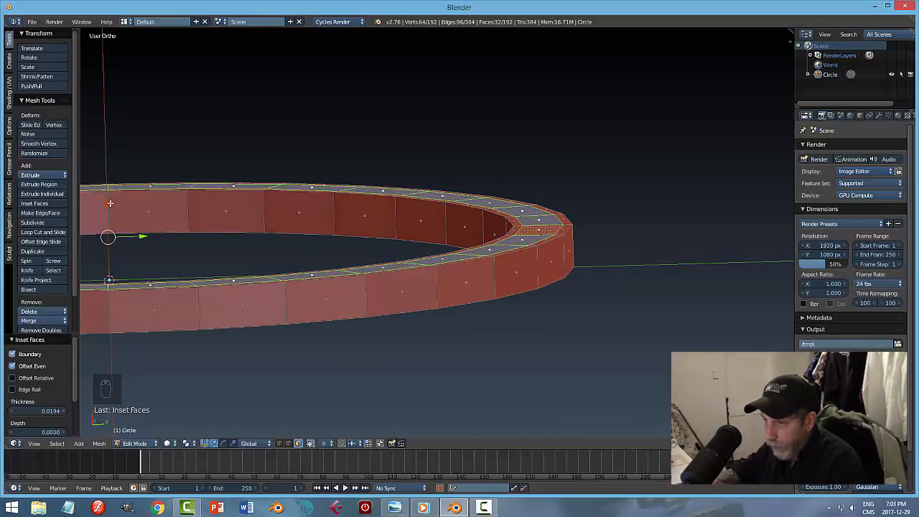
key(e)
click(220, 229)
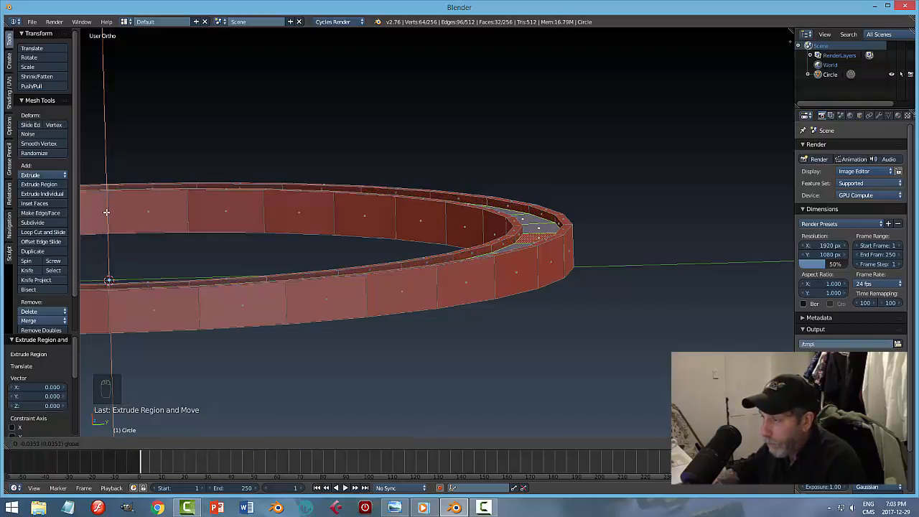
click(106, 212)
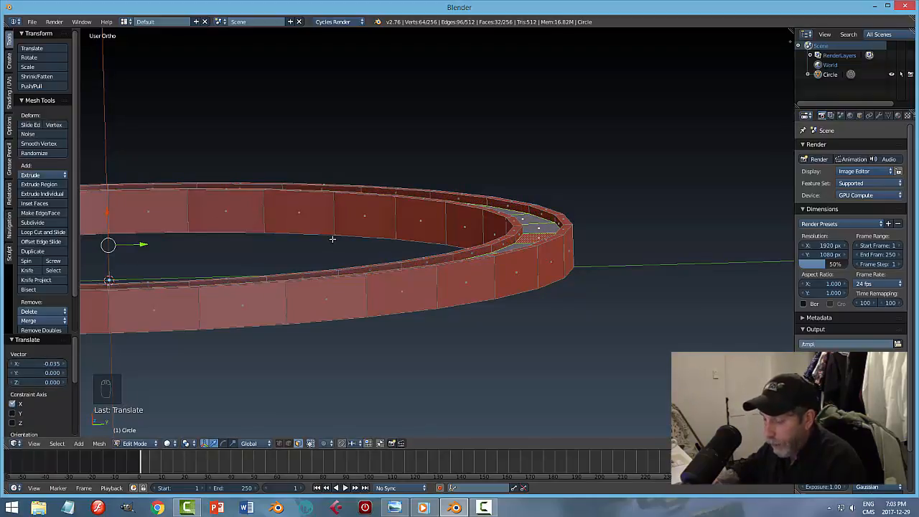
key(a)
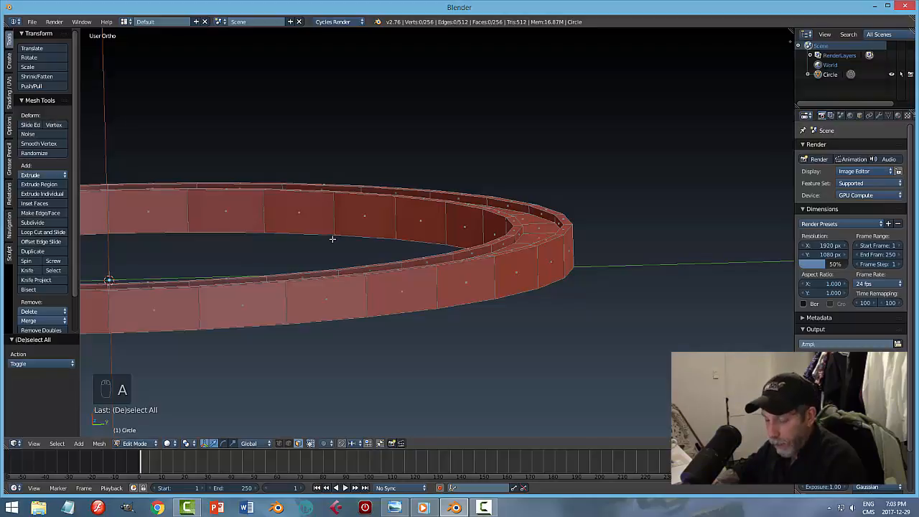
key(Tab)
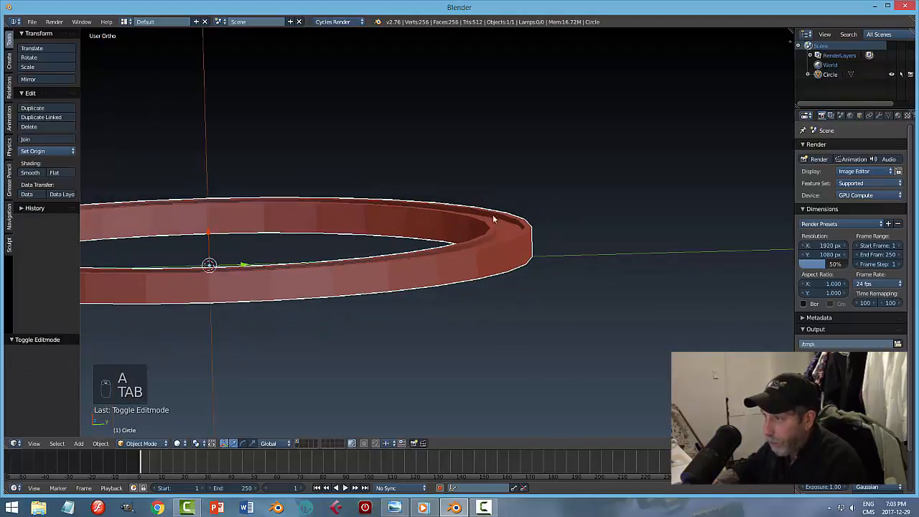
Step: Compare the ring with the reference image in Windows Photo Viewer, and save the Blender file as ferris_wheel_video.blend in the MODELS folder
middle_drag(493, 219, 435, 416)
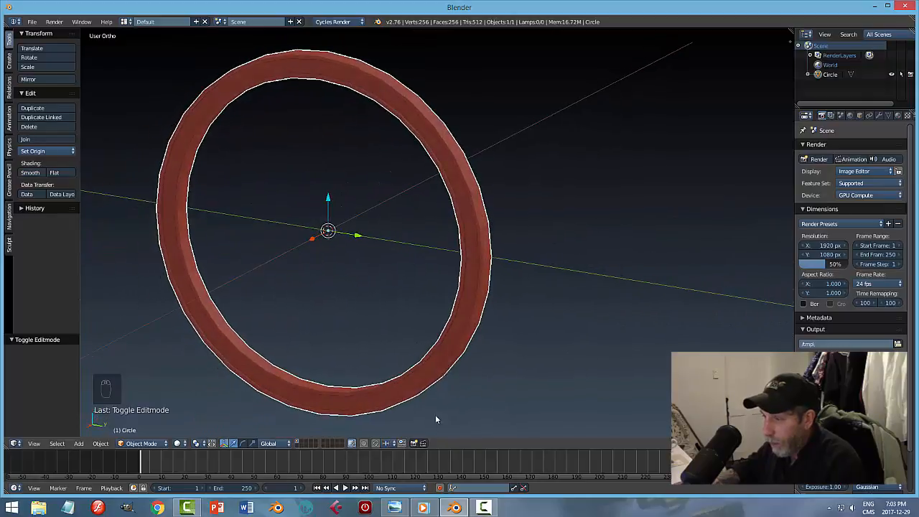
click(400, 508)
click(454, 508)
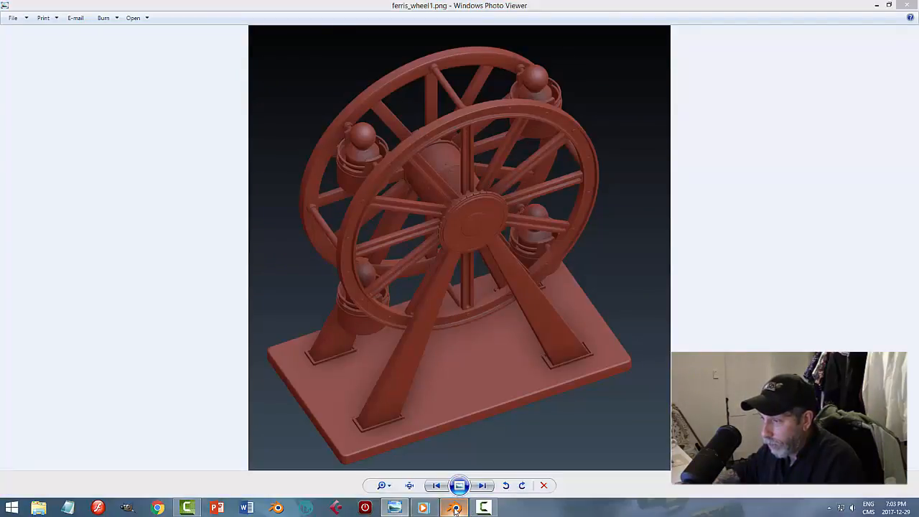
middle_drag(531, 322, 543, 302)
key(ctrl+s)
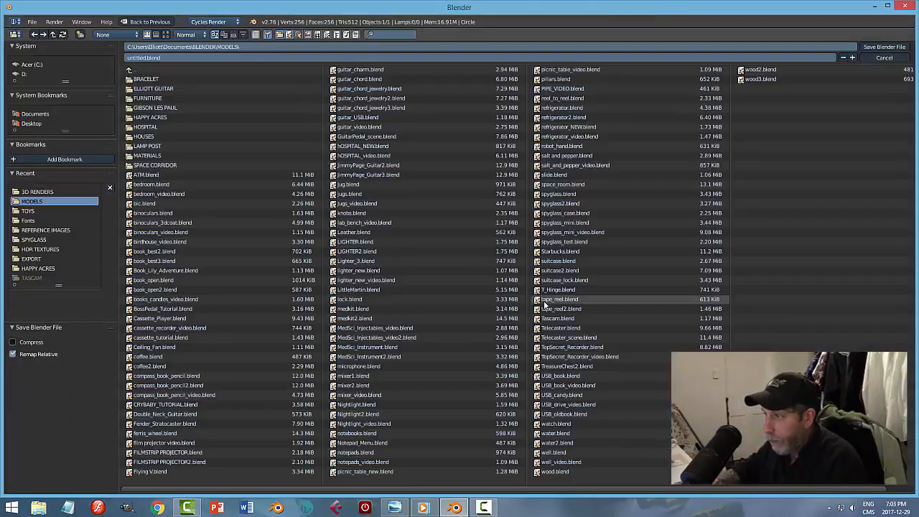
click(202, 57)
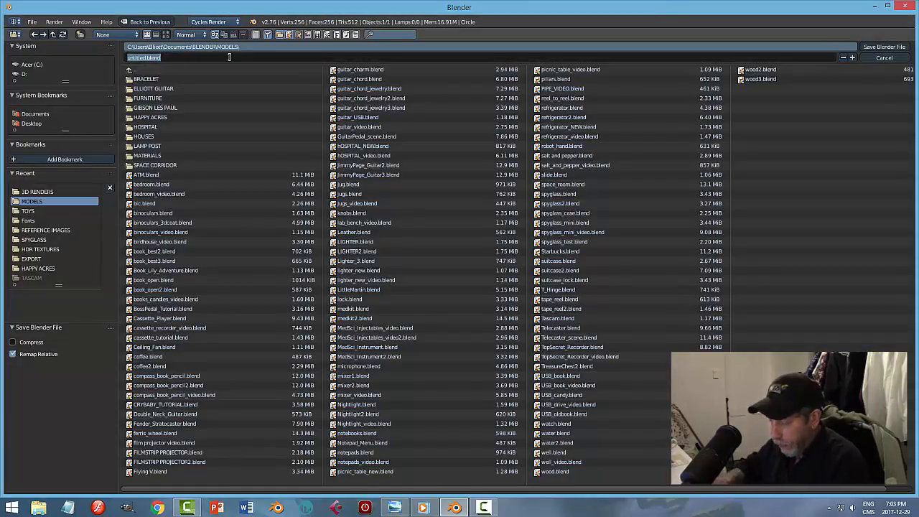
text(ferris_wheel_)
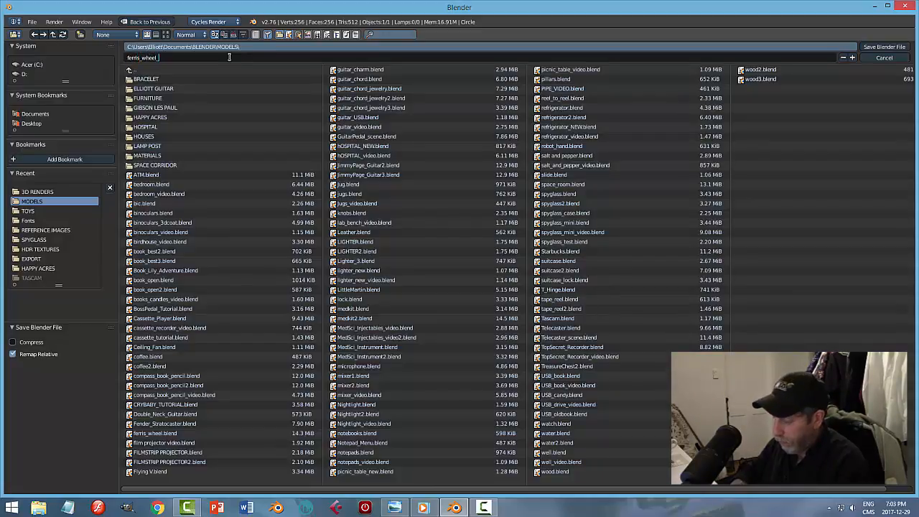
text(video)
key(Return)
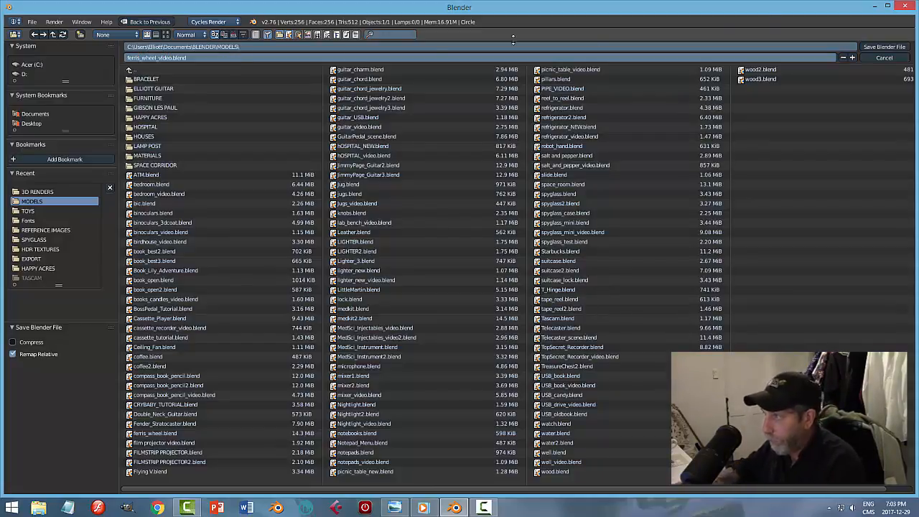
click(881, 47)
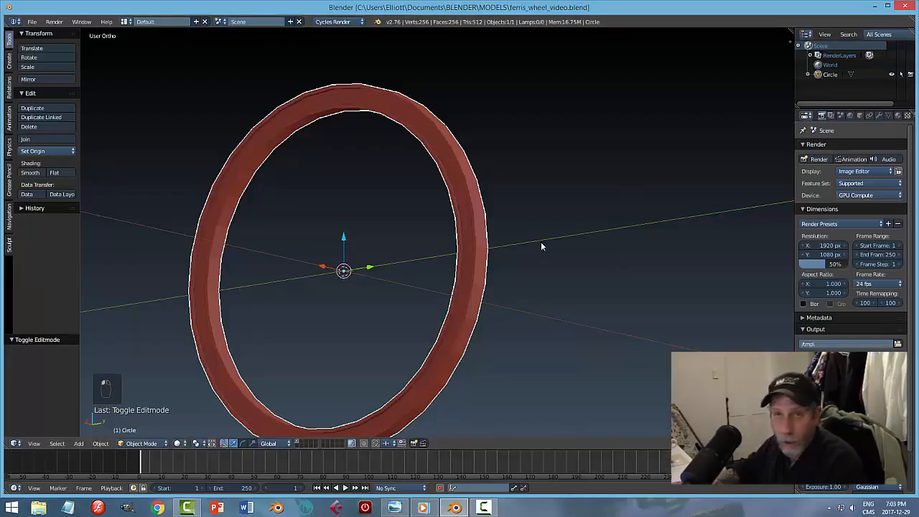
Step: Add a Subdivision Surface modifier to the ring
middle_drag(492, 246, 519, 262)
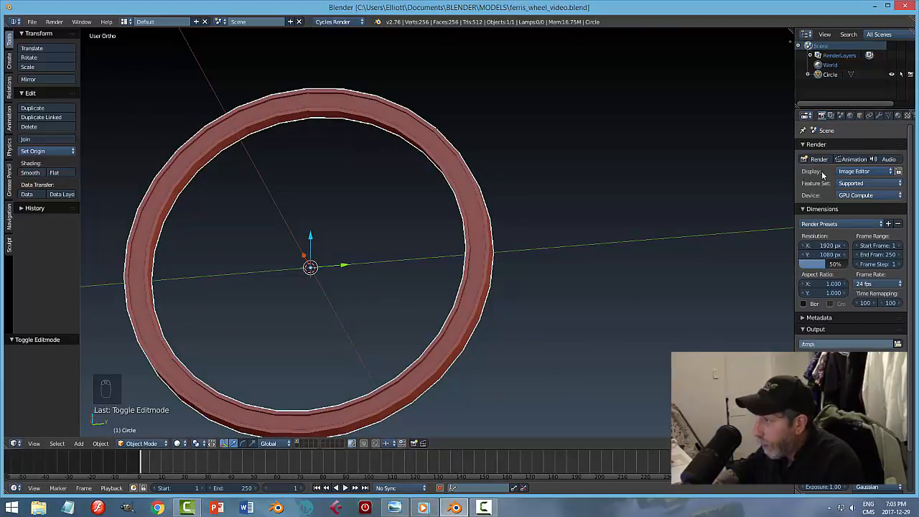
click(879, 115)
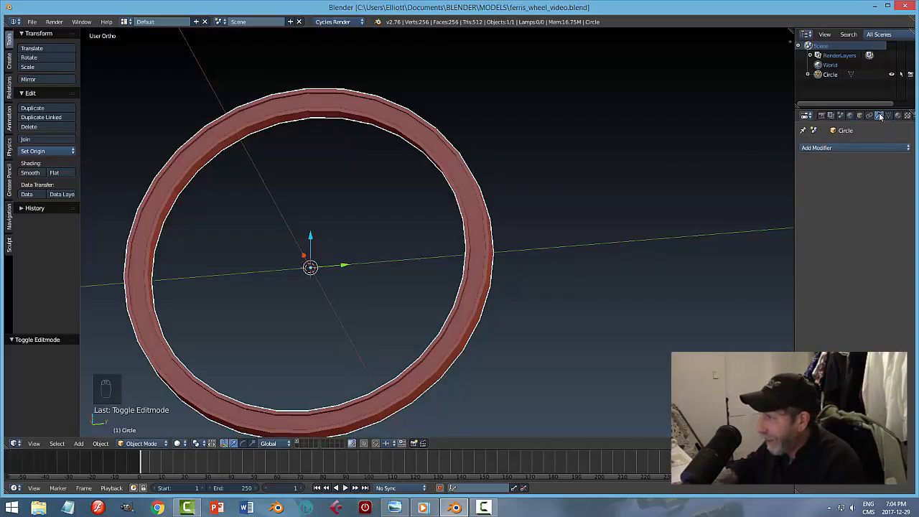
click(824, 147)
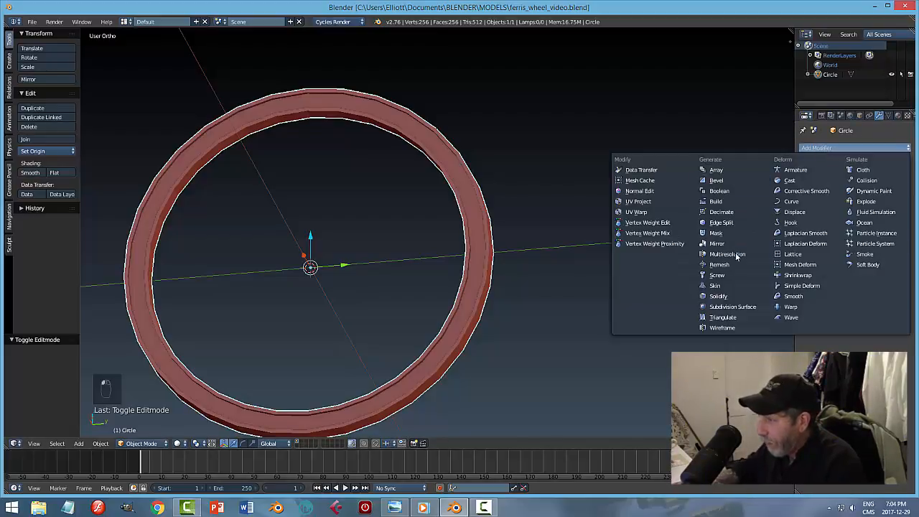
click(732, 306)
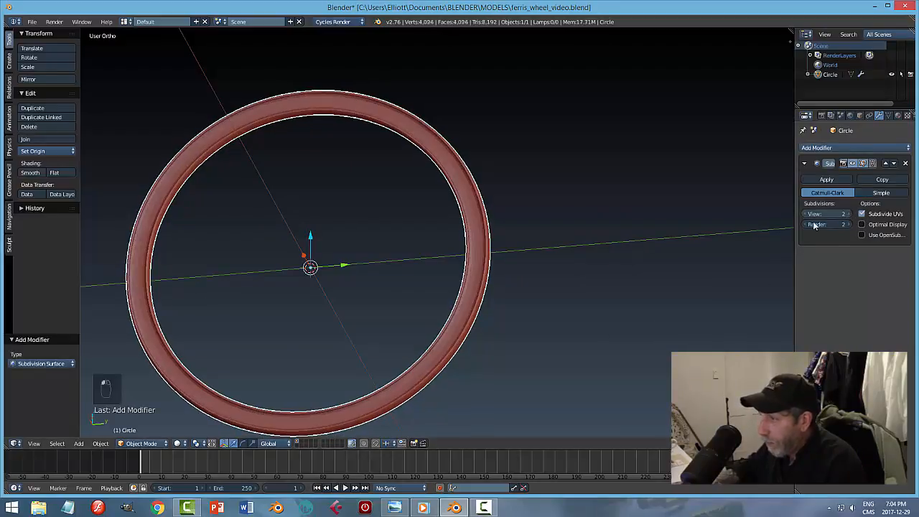
Step: Add two supporting loop cuts around the ring's outer surface in Edit Mode, one slid toward each edge
middle_drag(560, 230, 448, 180)
key(Tab)
key(ctrl+r)
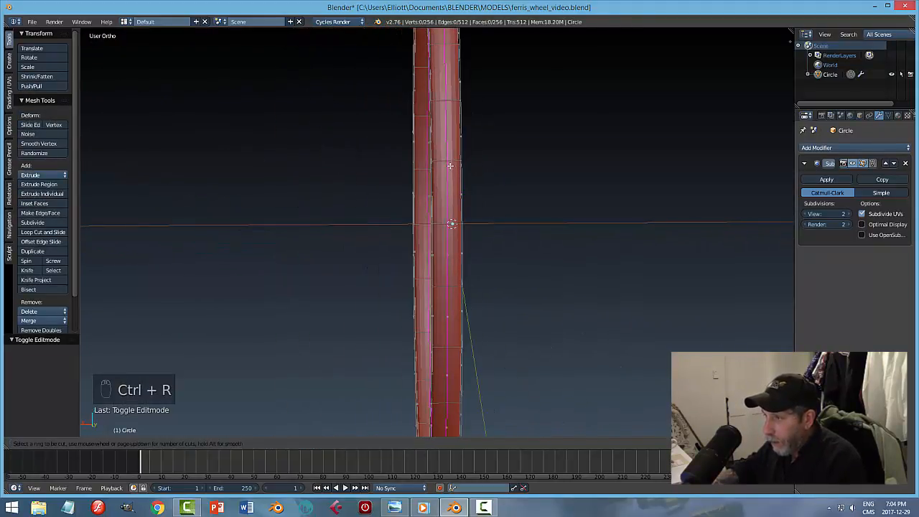
click(450, 166)
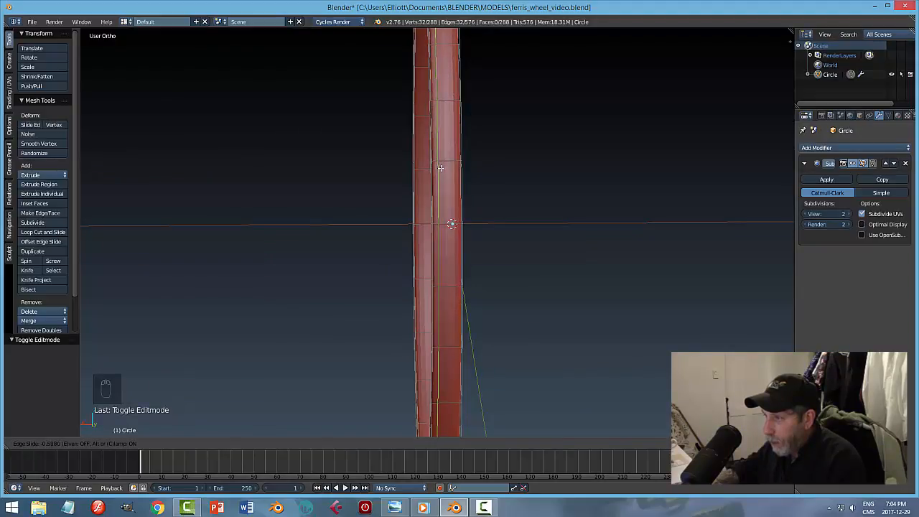
click(442, 167)
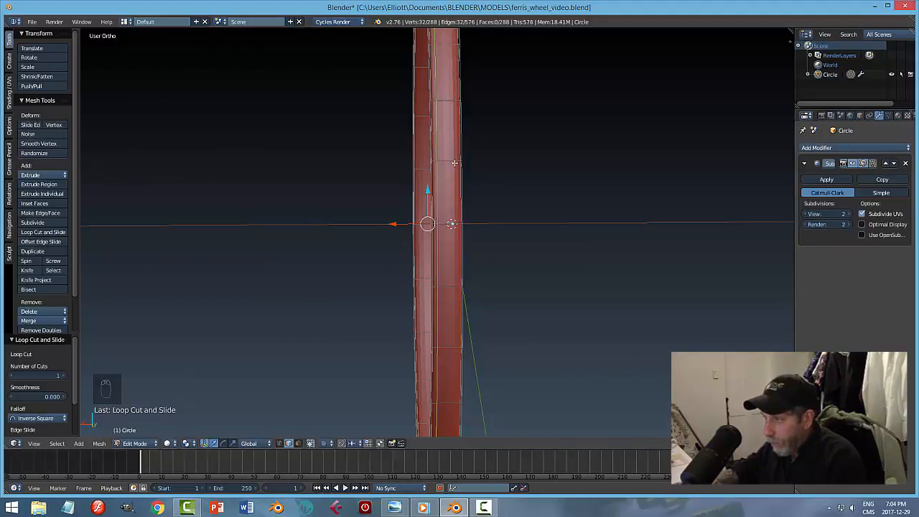
key(ctrl+r)
click(455, 163)
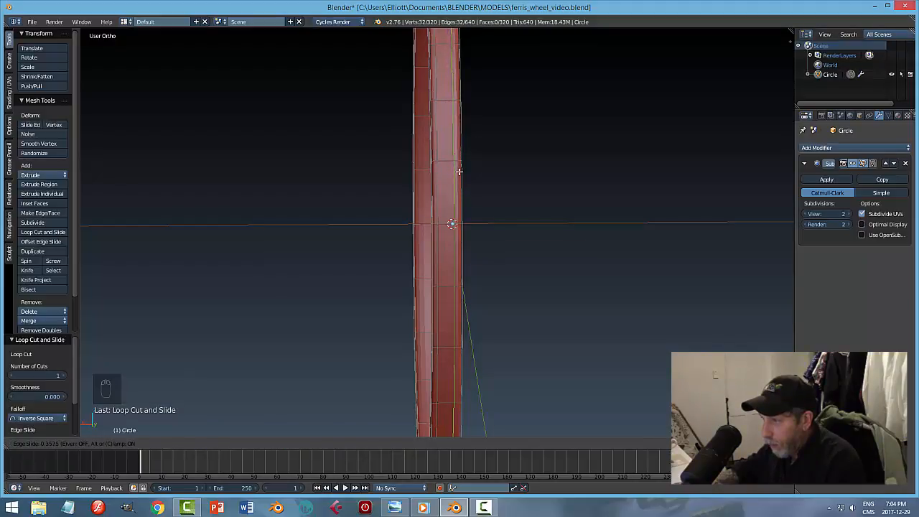
click(508, 178)
Step: Add two supporting loop cuts around the ring's inner surface, one slid toward each edge, and deselect everything
middle_drag(508, 177, 596, 150)
middle_drag(510, 199, 412, 154)
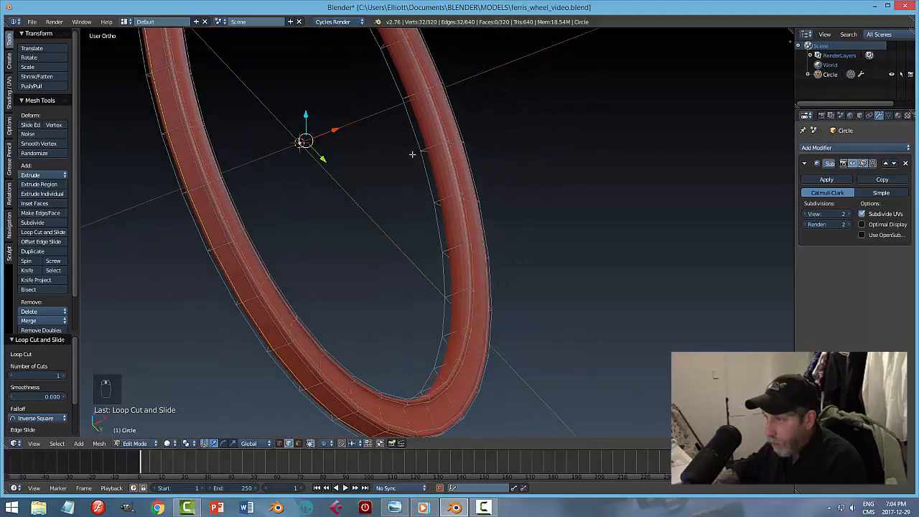
key(ctrl+r)
click(439, 145)
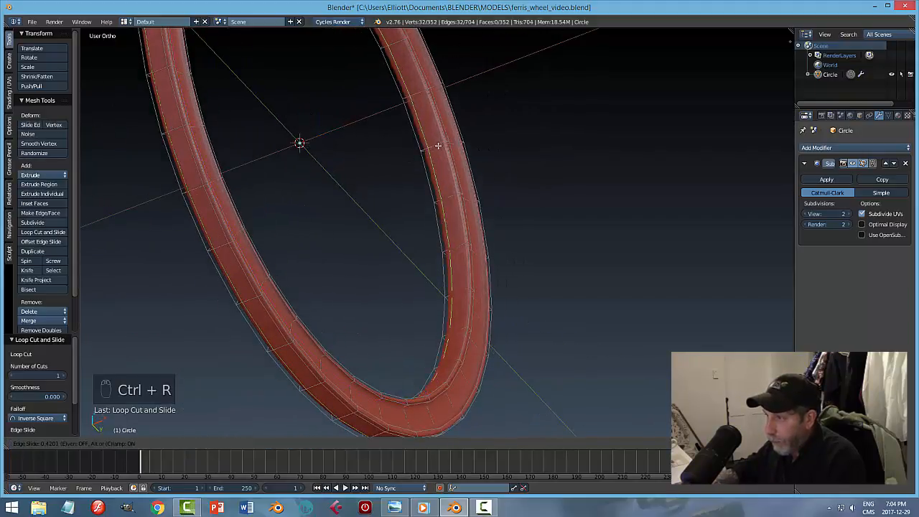
click(437, 146)
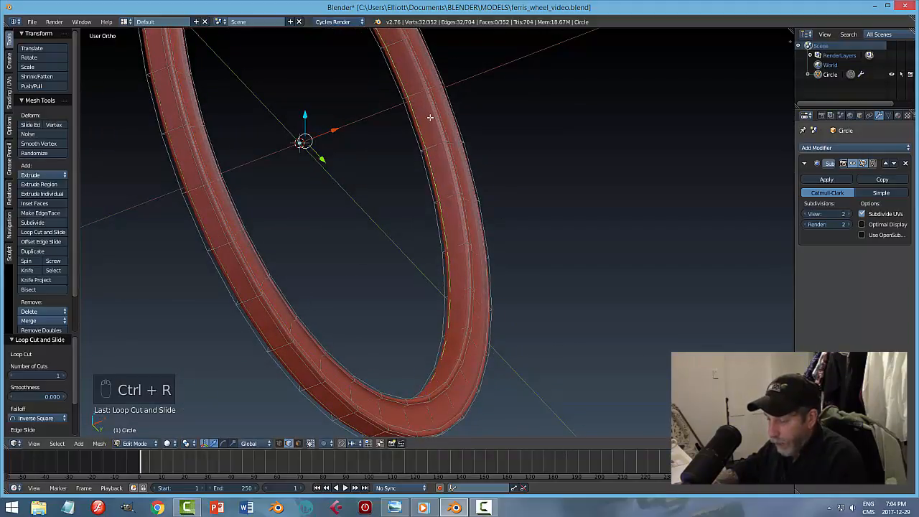
key(ctrl+r)
click(421, 97)
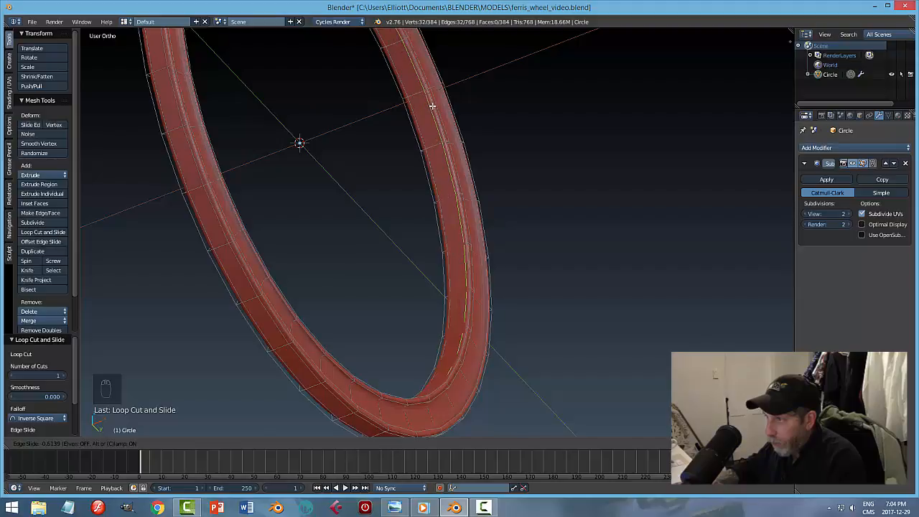
click(433, 107)
key(a)
Step: Add two supporting loop cuts around the ring's recessed flat face, one slid toward each edge, and return to Object Mode
middle_drag(519, 158, 491, 157)
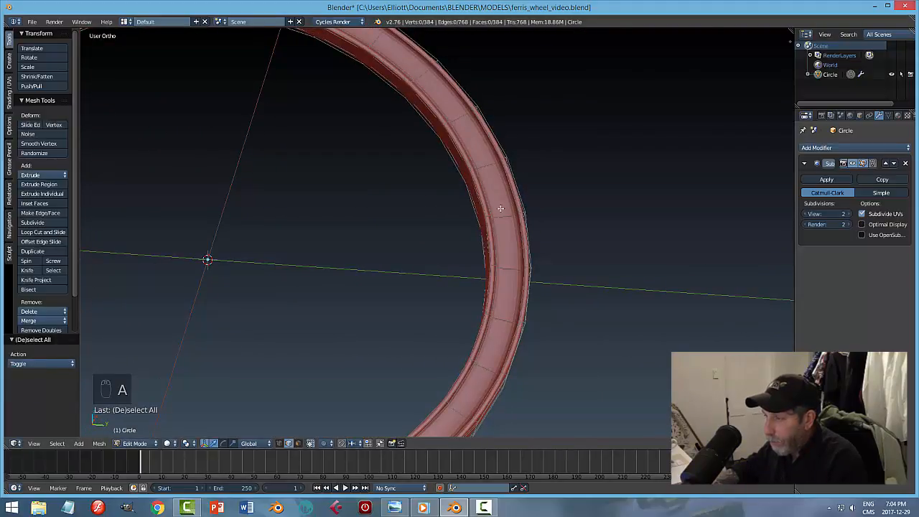
middle_drag(507, 277, 479, 277)
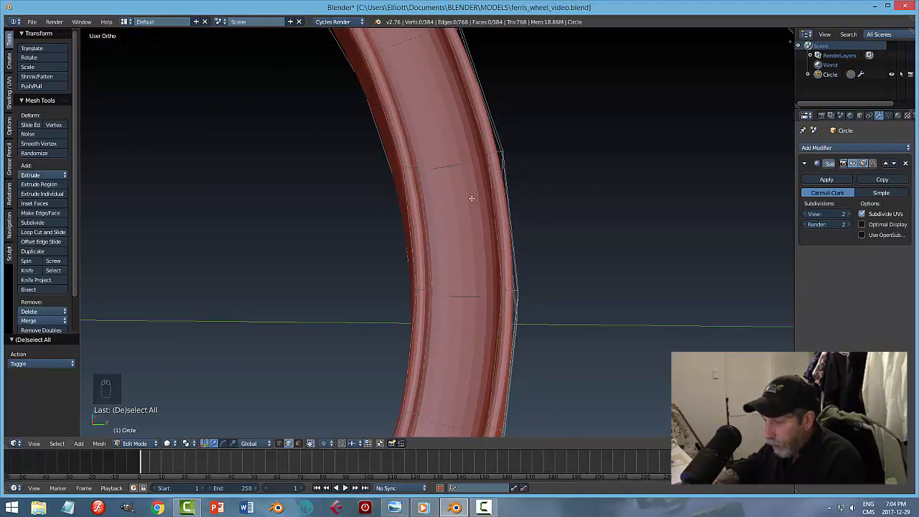
key(ctrl+r)
click(456, 164)
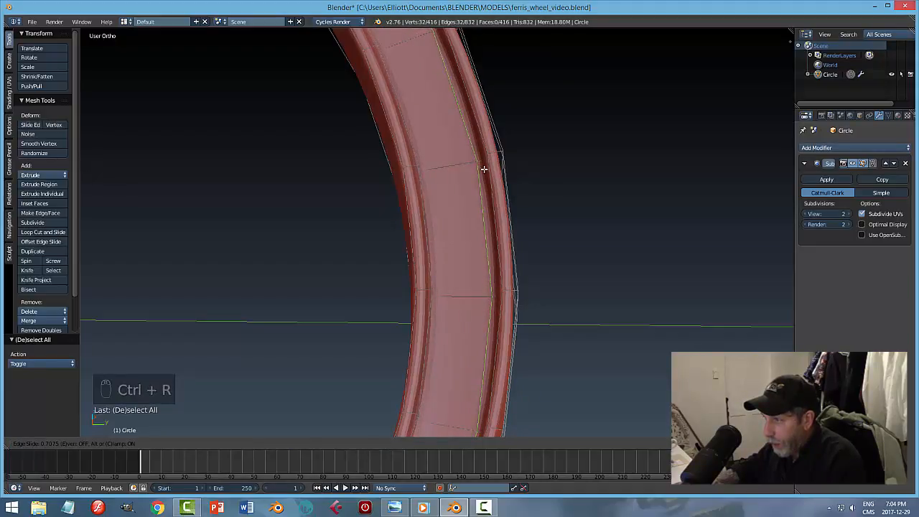
click(481, 171)
key(ctrl+r)
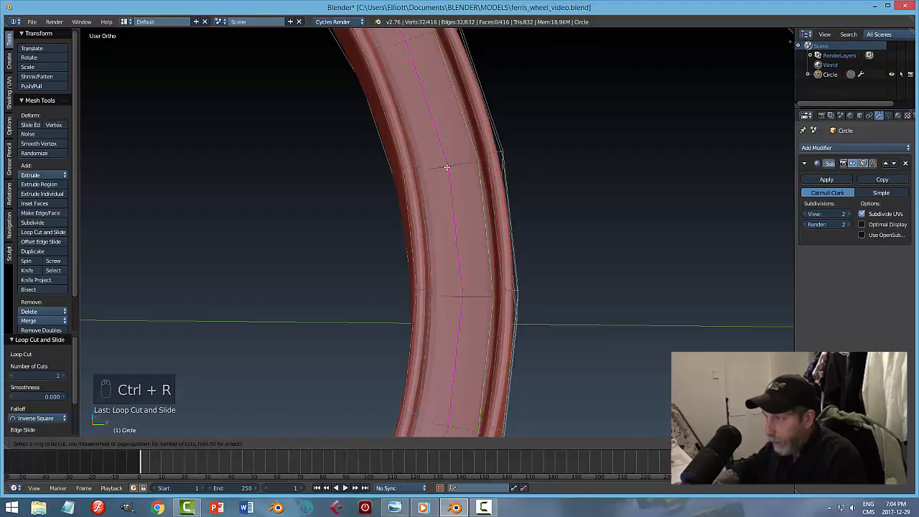
click(438, 172)
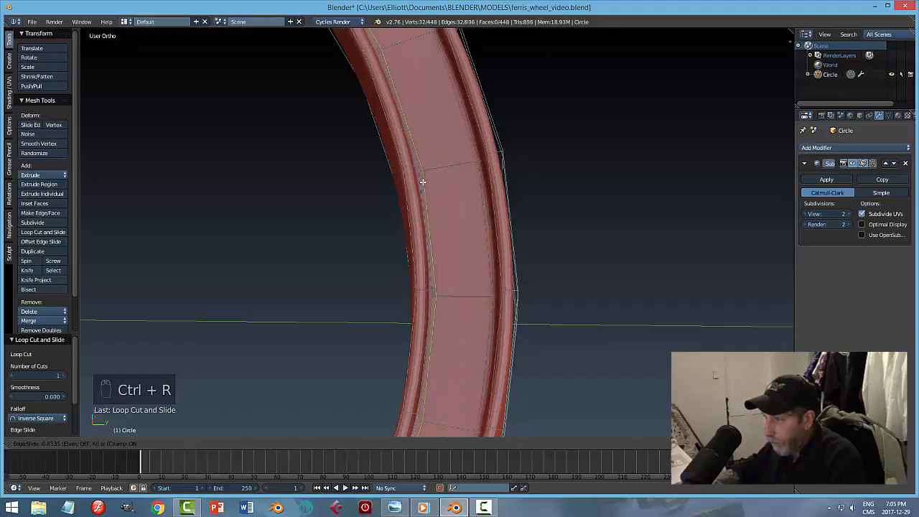
click(423, 182)
key(a)
key(Tab)
click(459, 197)
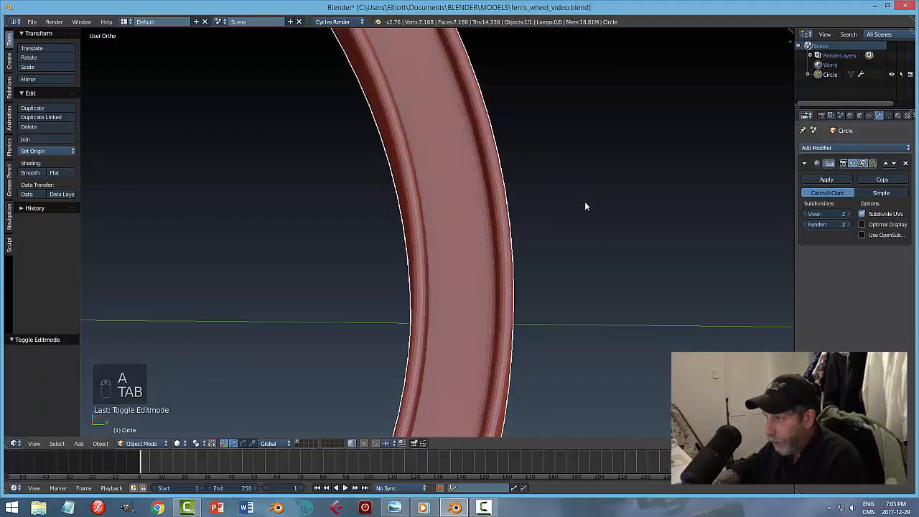
Step: Deselect the ring, check its whole shape, and save the Blender file
scroll(566, 216, down, 4)
scroll(563, 219, down, 4)
key(a)
key(a)
middle_drag(558, 232, 543, 290)
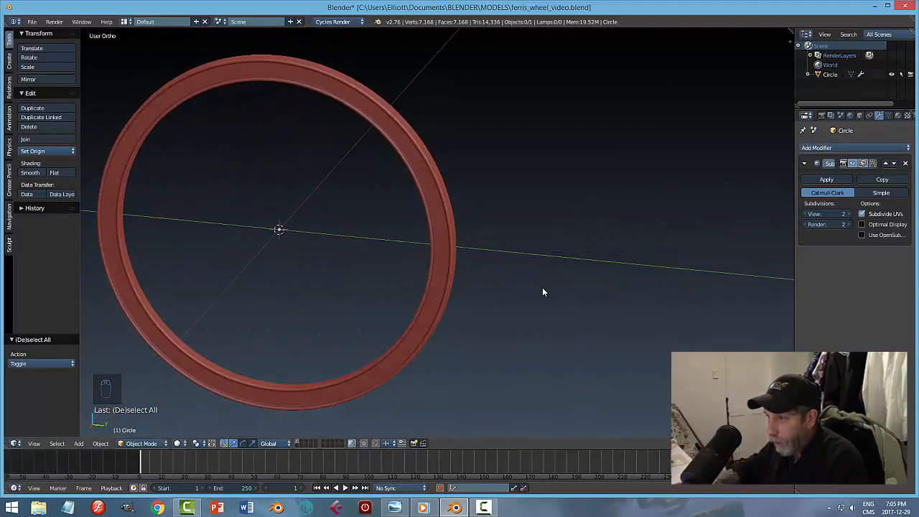
key(ctrl+s)
middle_drag(537, 252, 659, 239)
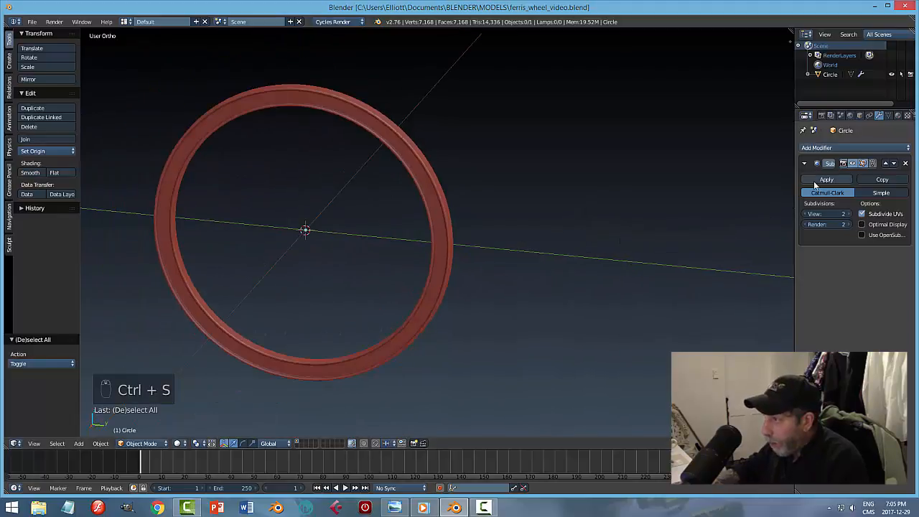
Step: Try smooth shading on the ring and set it back to flat shading
scroll(437, 216, up, 2)
scroll(440, 208, up, 1)
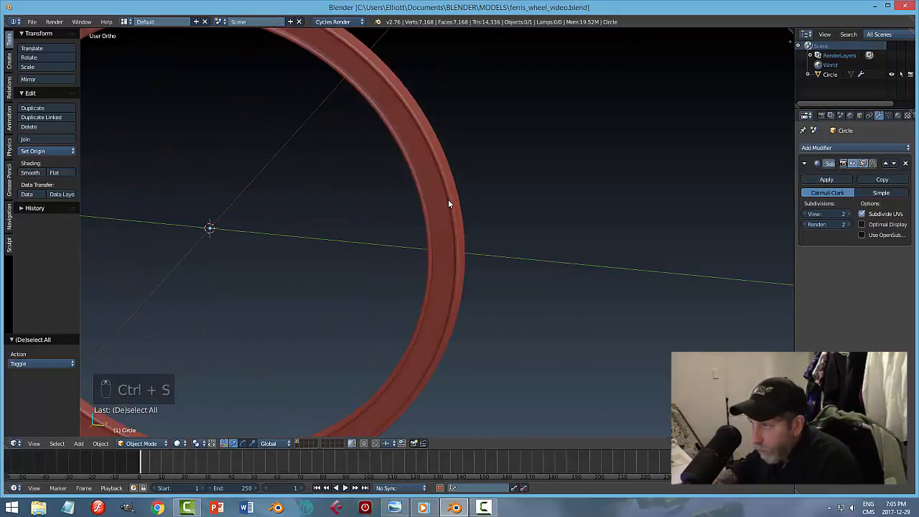
middle_drag(437, 210, 240, 204)
right_click(178, 188)
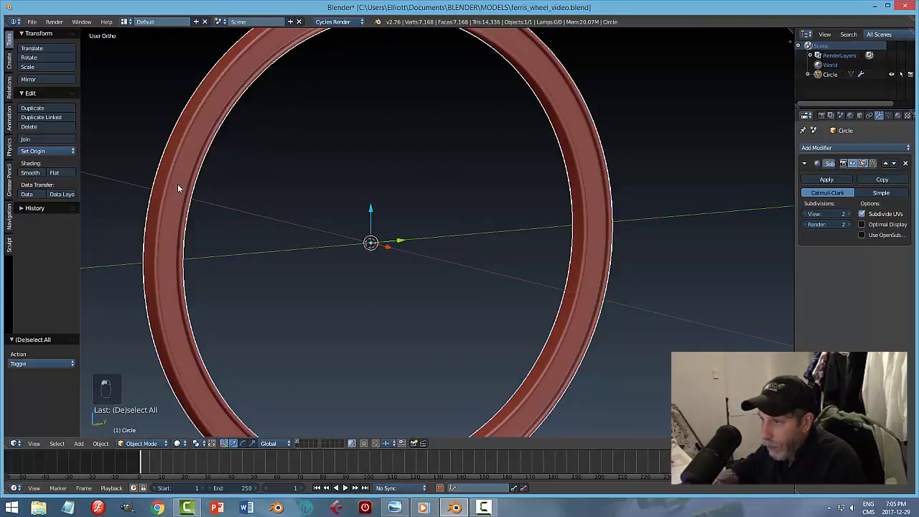
click(32, 172)
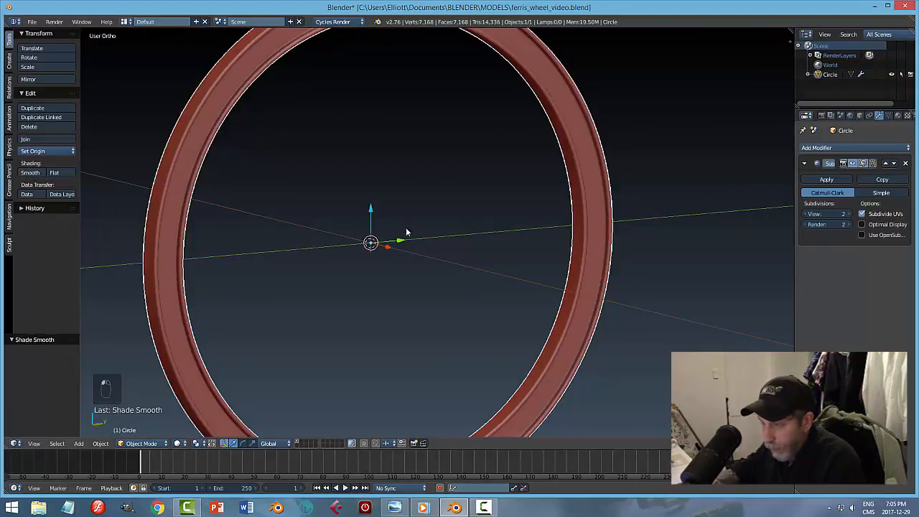
key(a)
scroll(424, 230, down, 3)
middle_drag(423, 230, 499, 210)
right_click(283, 166)
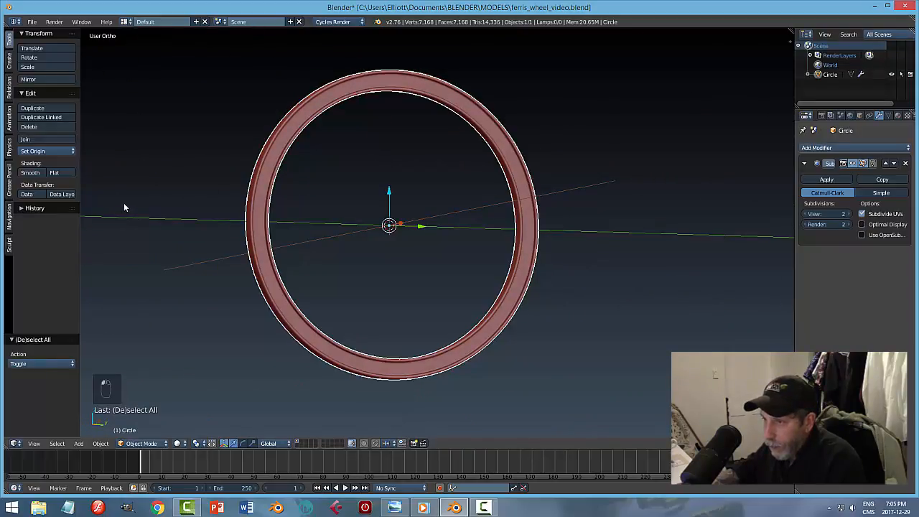
click(57, 173)
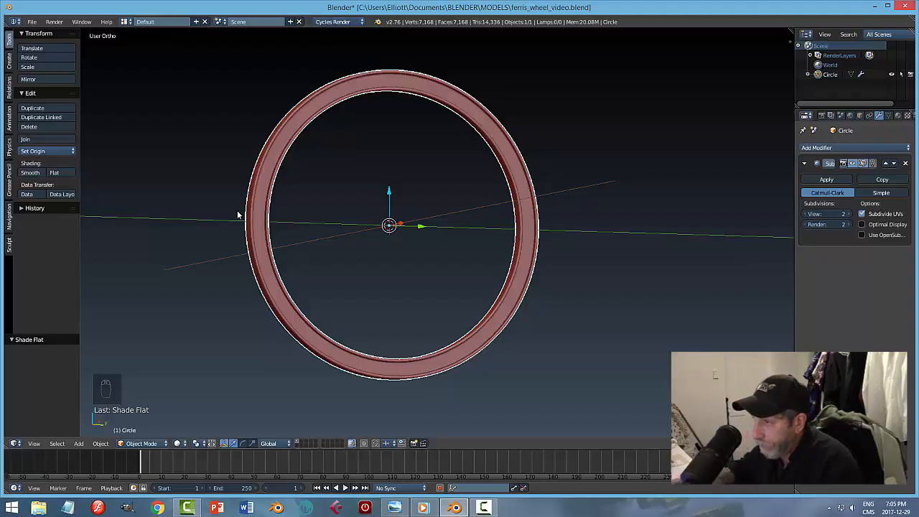
Step: Examine the spokes, hub and rim in the ferris_wheel1.png reference in Windows Photo Viewer, and return to Blender
middle_drag(340, 250, 403, 257)
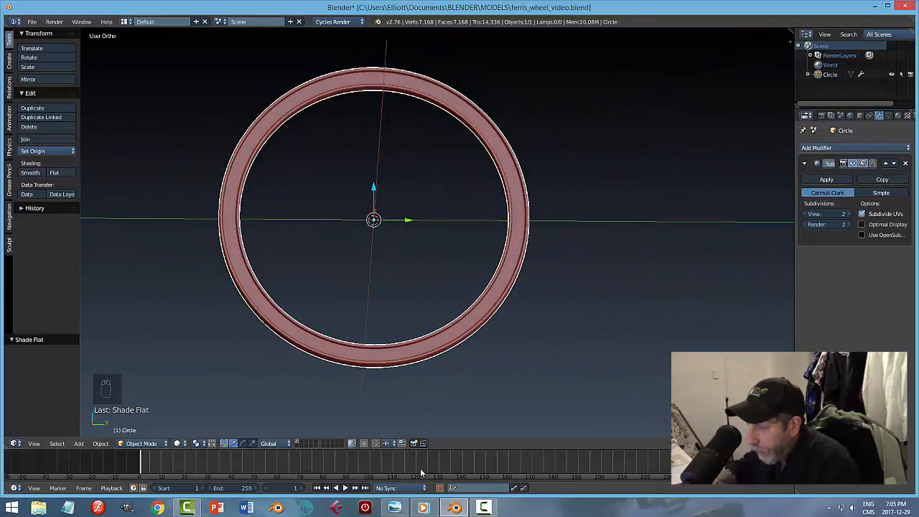
click(395, 507)
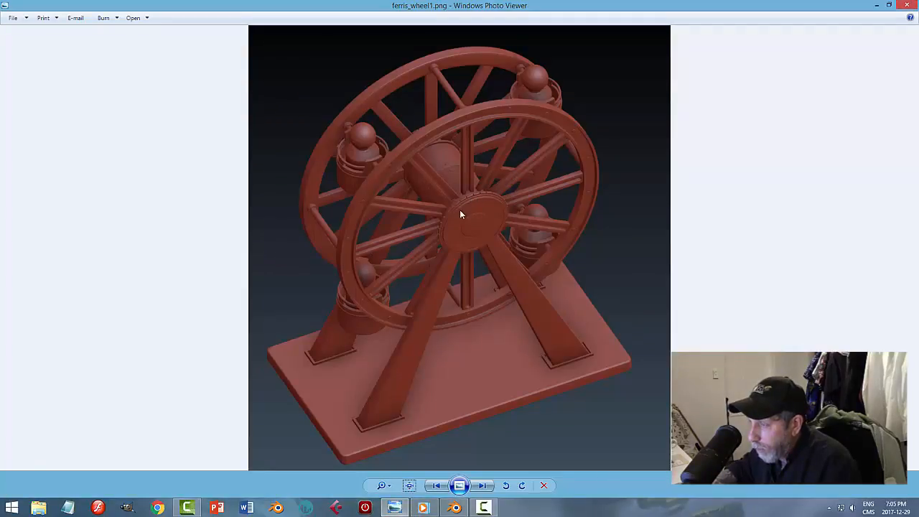
scroll(469, 227, up, 3)
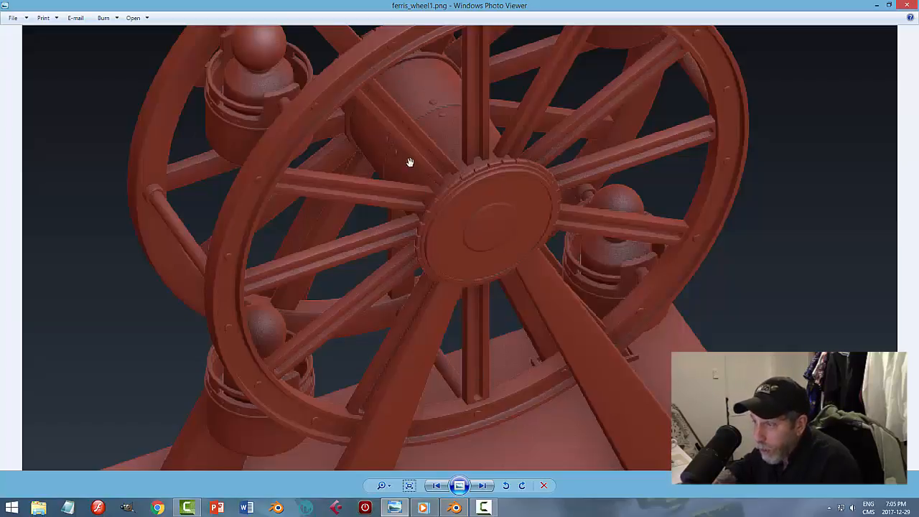
scroll(403, 98, down, 3)
click(454, 508)
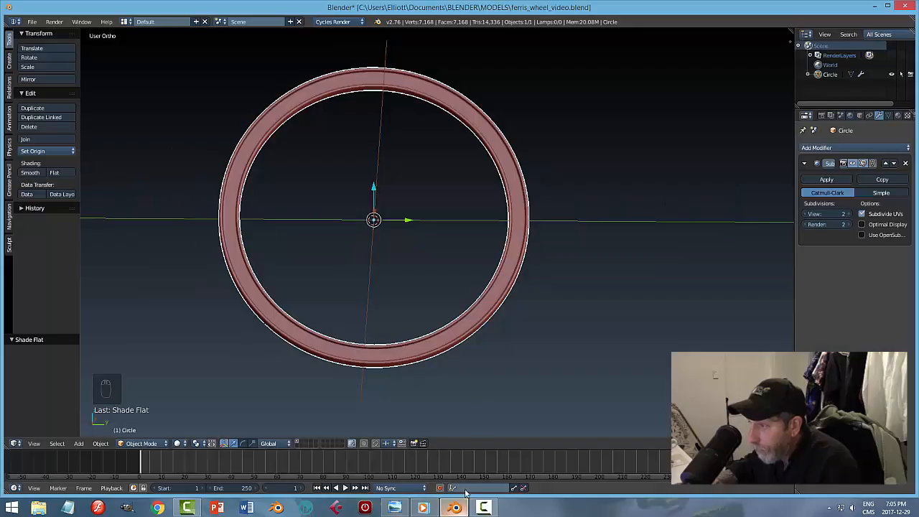
Step: Enter Edit Mode on the ring and turn off the Subdivision Surface modifier's viewport display
middle_drag(526, 275, 548, 262)
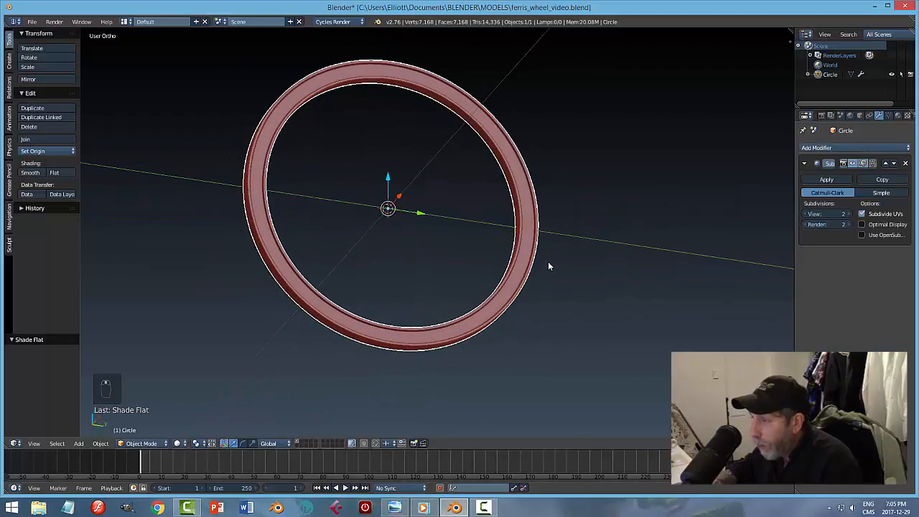
key(Tab)
click(580, 197)
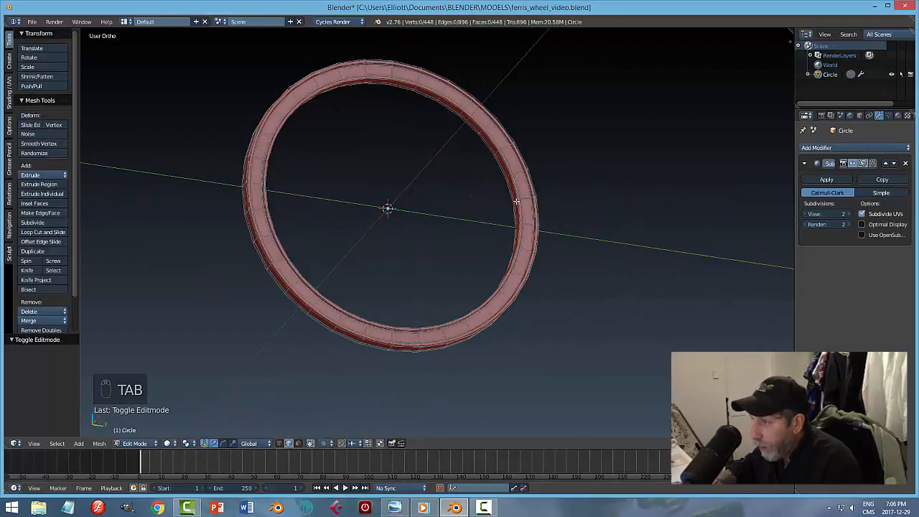
scroll(534, 162, up, 3)
shift+middle_drag(534, 162, 496, 294)
scroll(487, 290, up, 2)
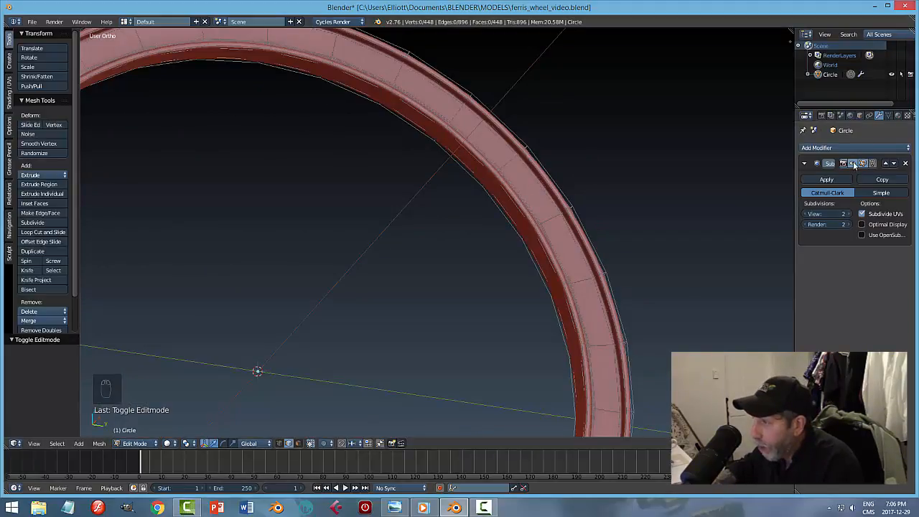
click(852, 164)
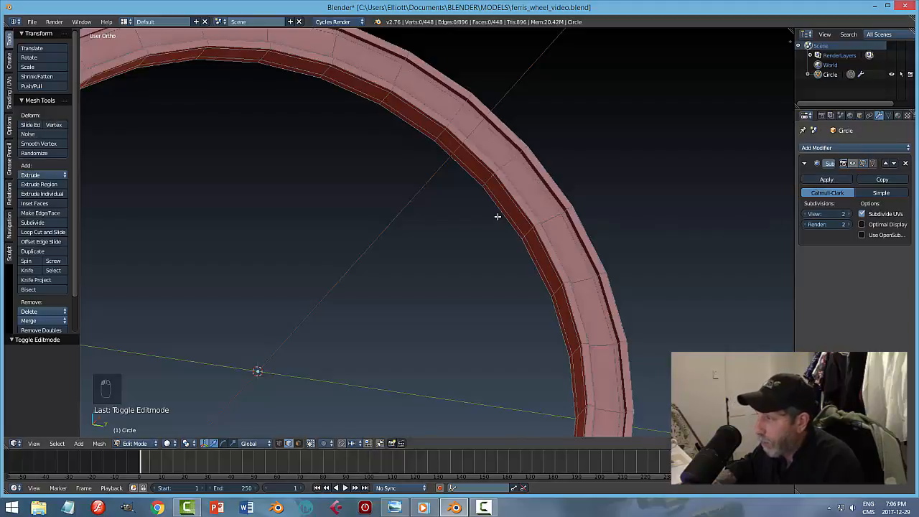
Step: Select the edge loop running around the ring's inner rim in edge select mode
key(ctrl+Tab)
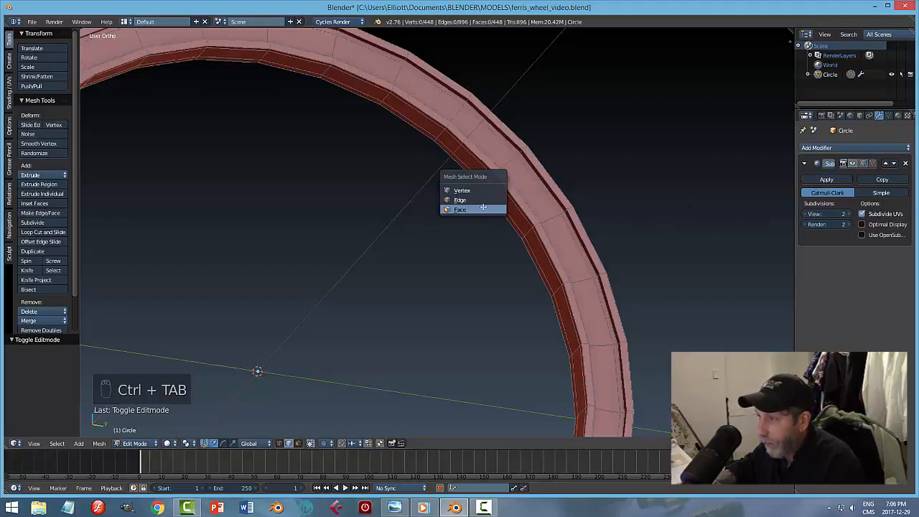
alt+right_click(447, 151)
scroll(561, 209, down, 5)
middle_drag(567, 220, 349, 124)
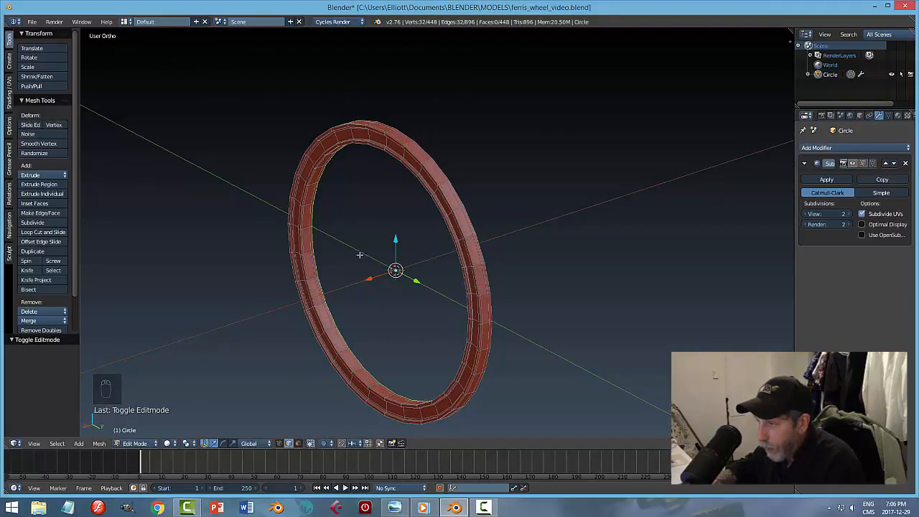
middle_drag(360, 255, 280, 216)
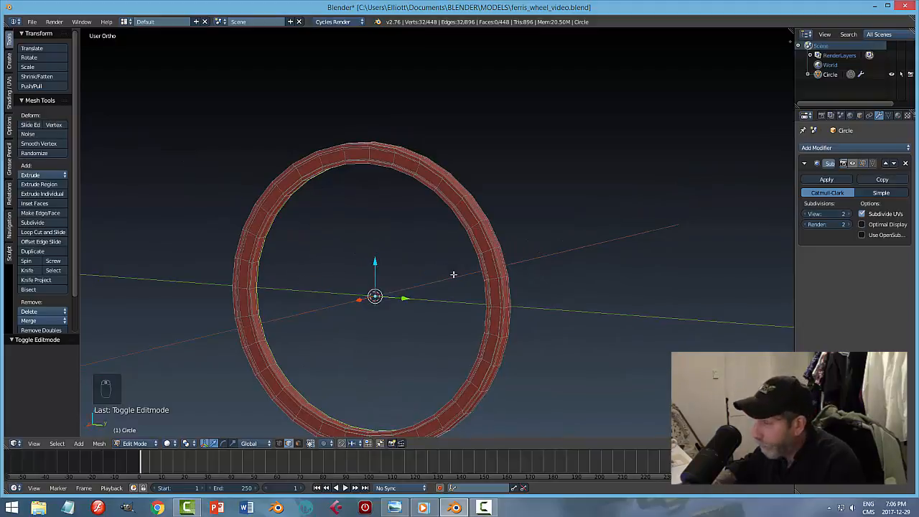
middle_drag(453, 275, 442, 251)
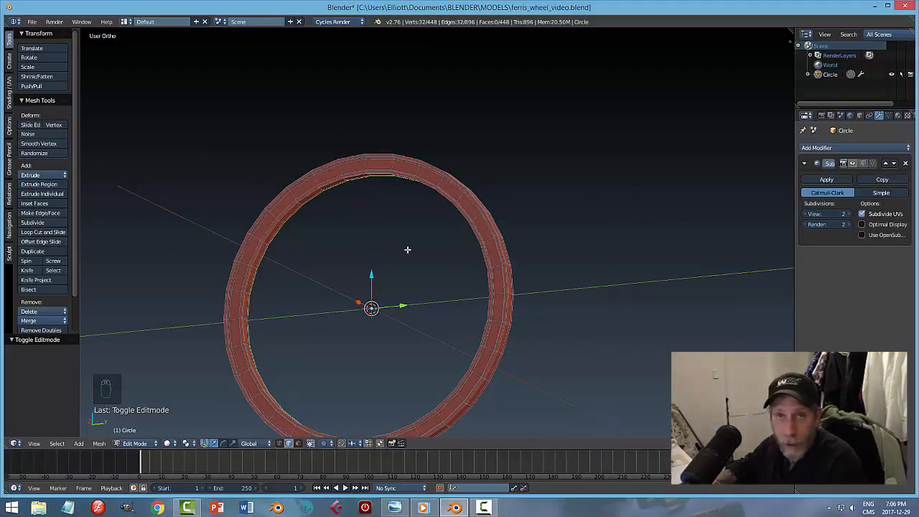
Step: Duplicate the selected inner edge loop in place, separate it into its own object, and return to Object Mode
key(shift+d)
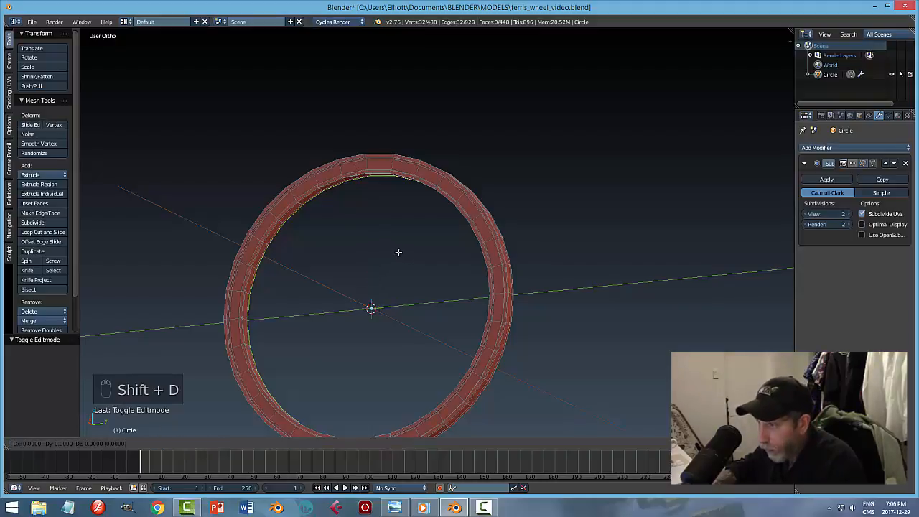
right_click(398, 252)
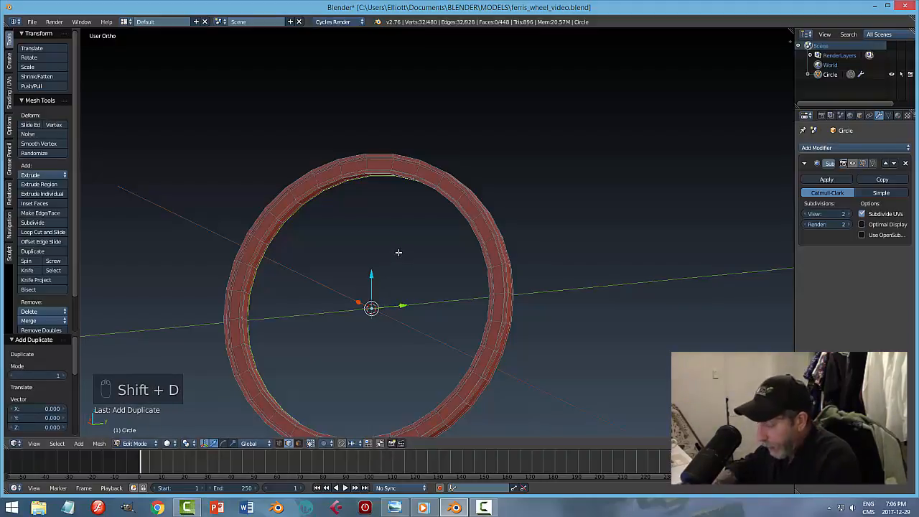
key(p)
click(399, 252)
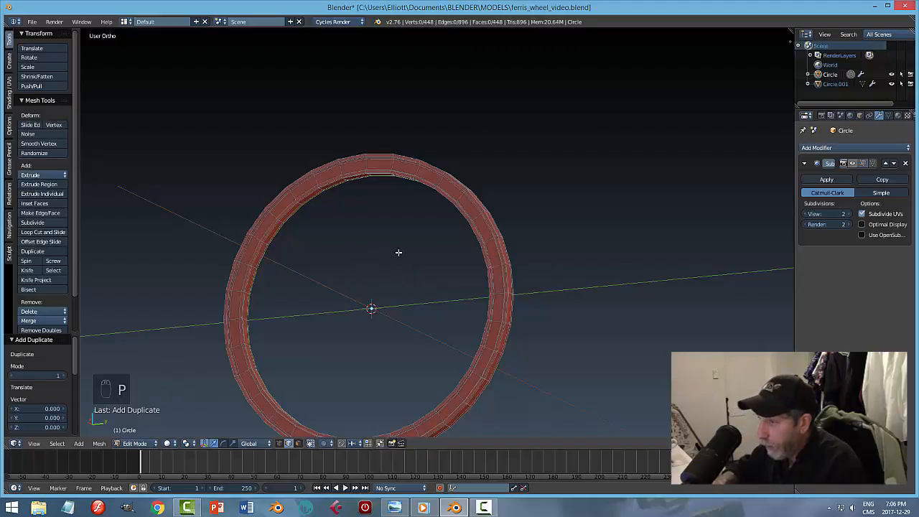
key(Tab)
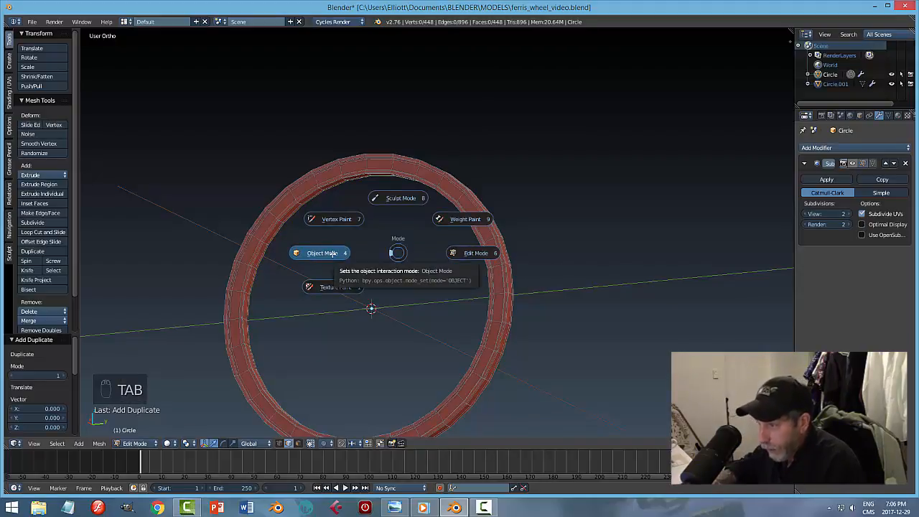
click(330, 253)
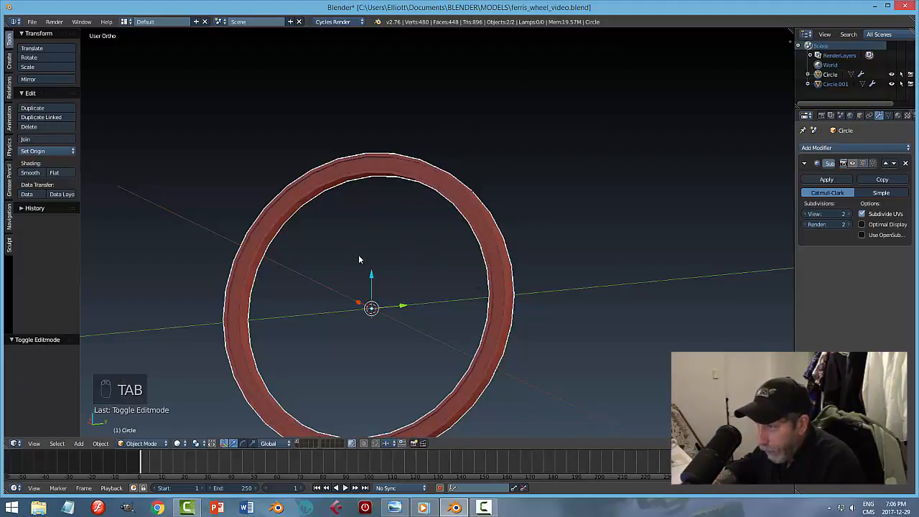
Step: Select only the separated circle and set its origin to its geometry
right_click(357, 183)
scroll(380, 228, up, 2)
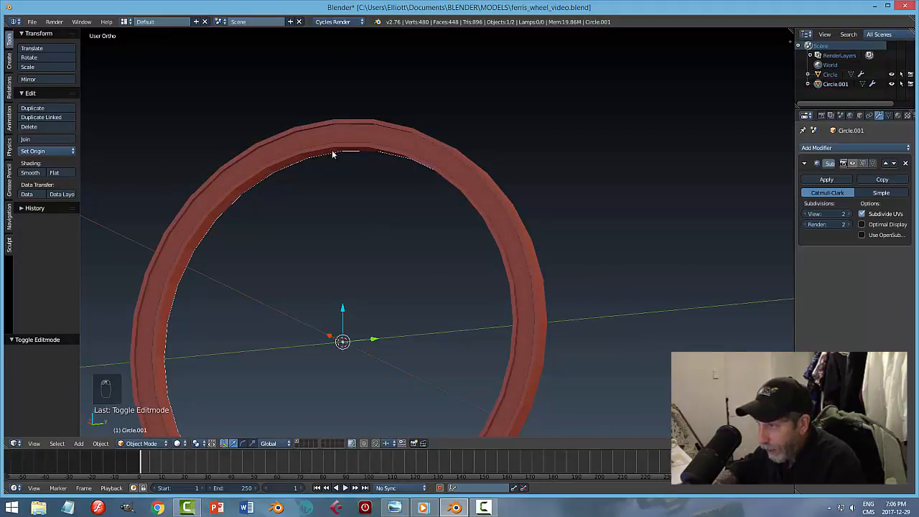
scroll(351, 249, down, 3)
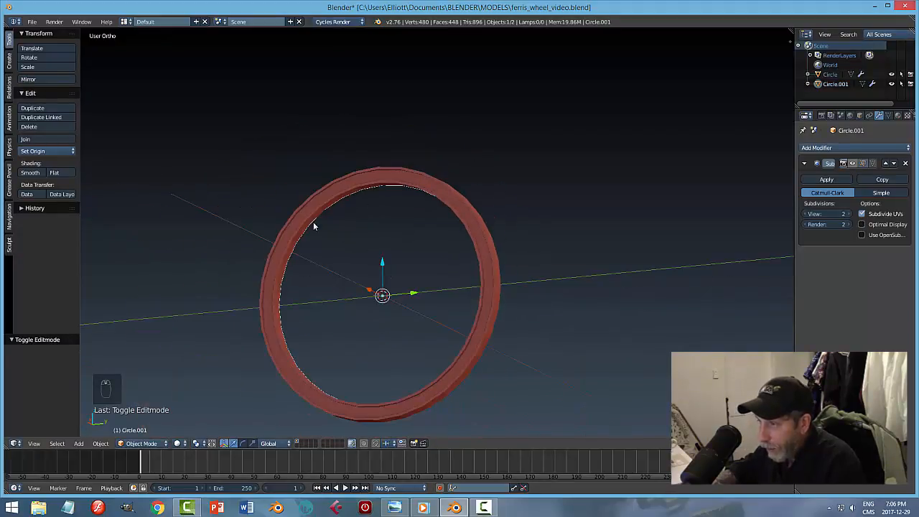
click(44, 152)
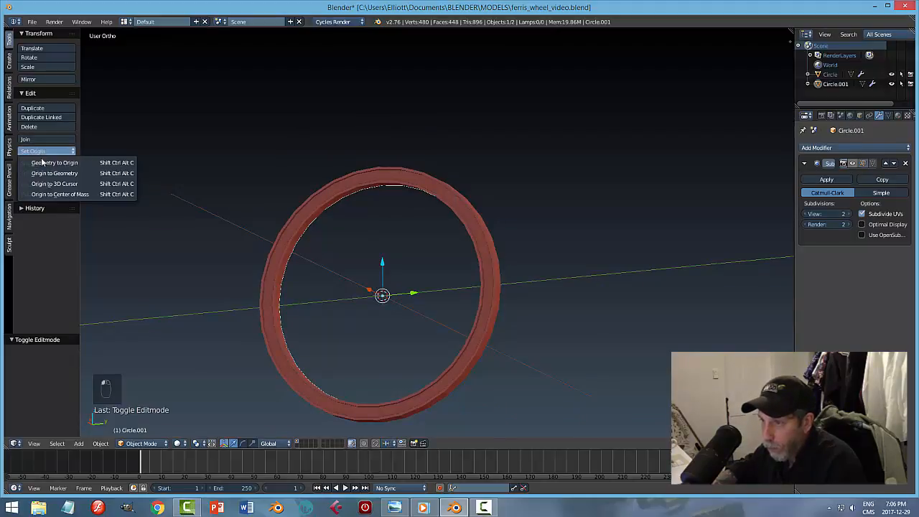
click(43, 166)
Step: Scale the separated circle down uniformly to 0.32 inside the ring
mouse_move(400, 226)
middle_down()
mouse_move(396, 218)
mouse_move(411, 234)
middle_up()
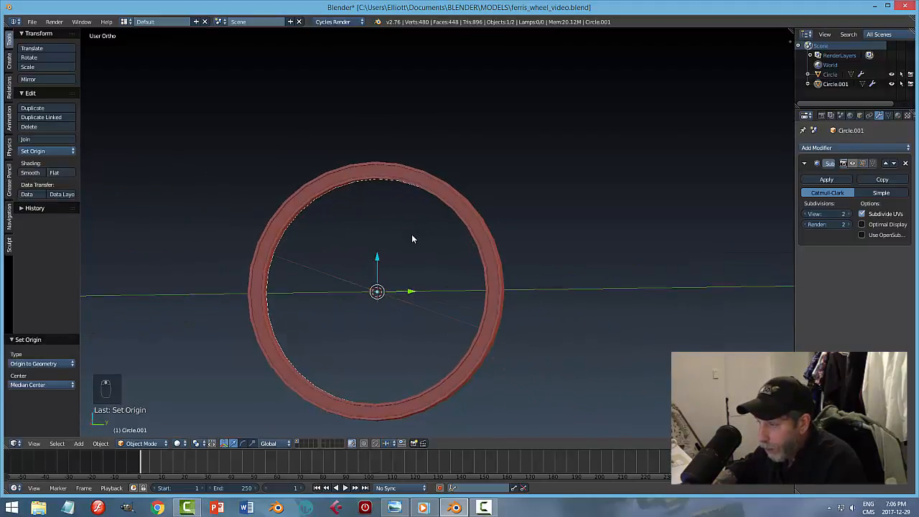
key(s)
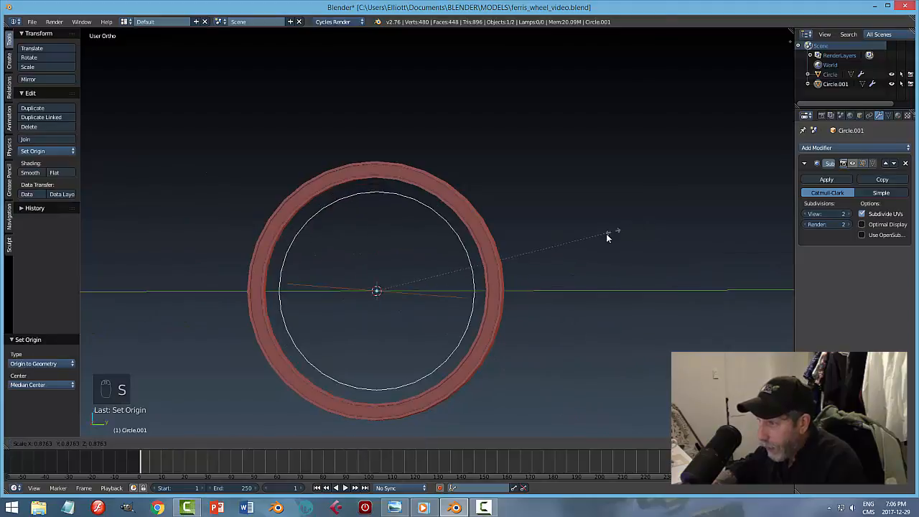
click(464, 273)
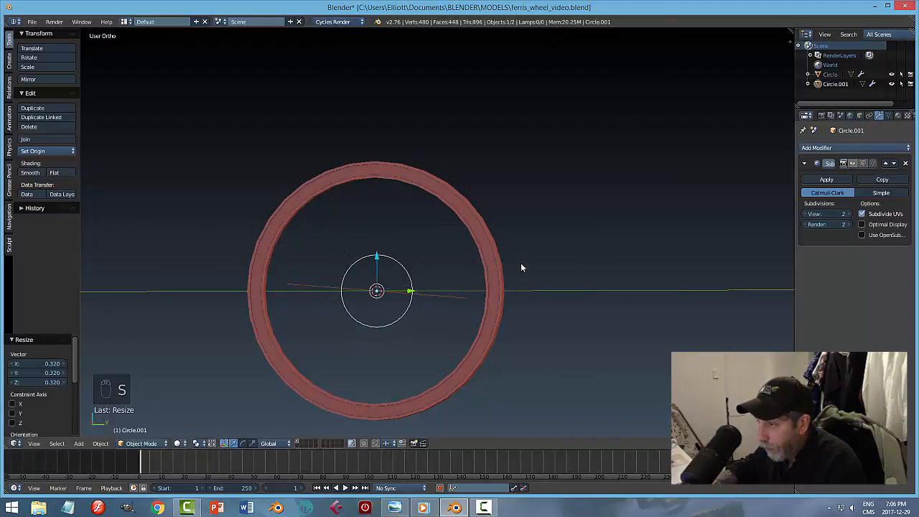
Step: Select the whole small circle in Edit Mode and fill it with a single face
middle_drag(535, 258, 394, 251)
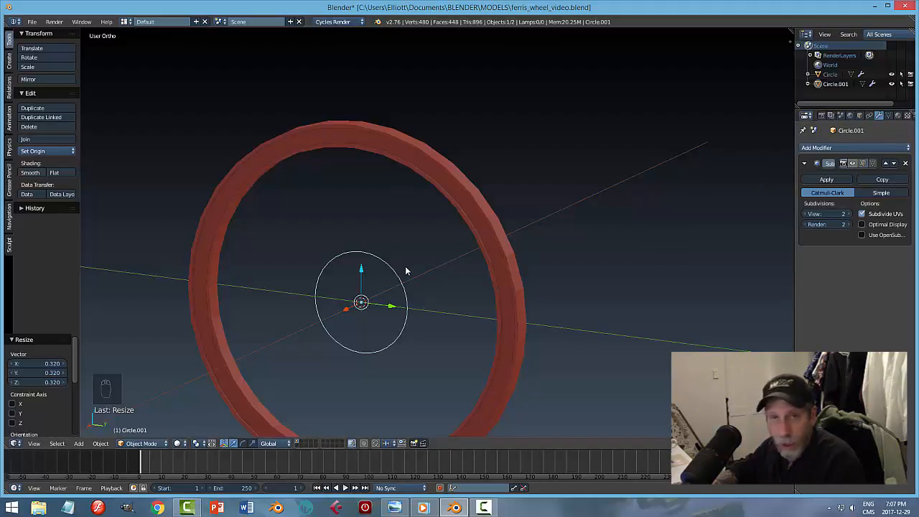
middle_drag(437, 267, 452, 253)
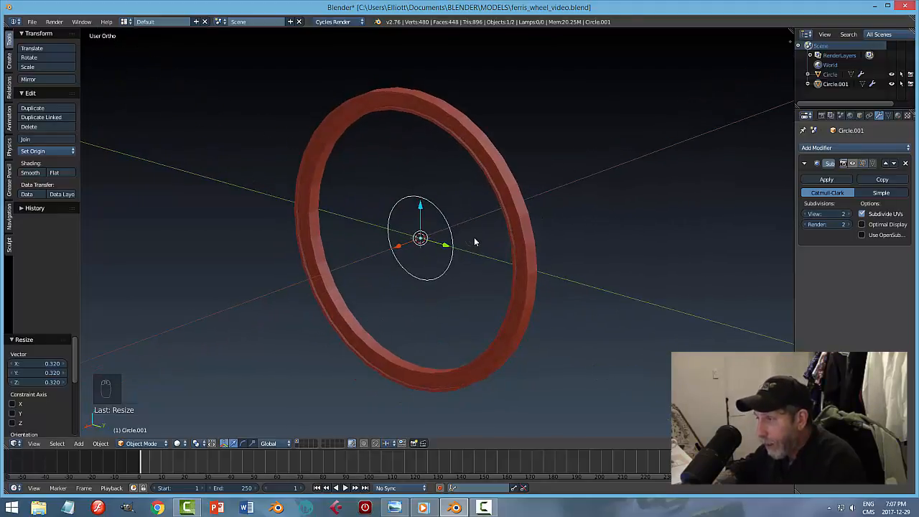
key(Tab)
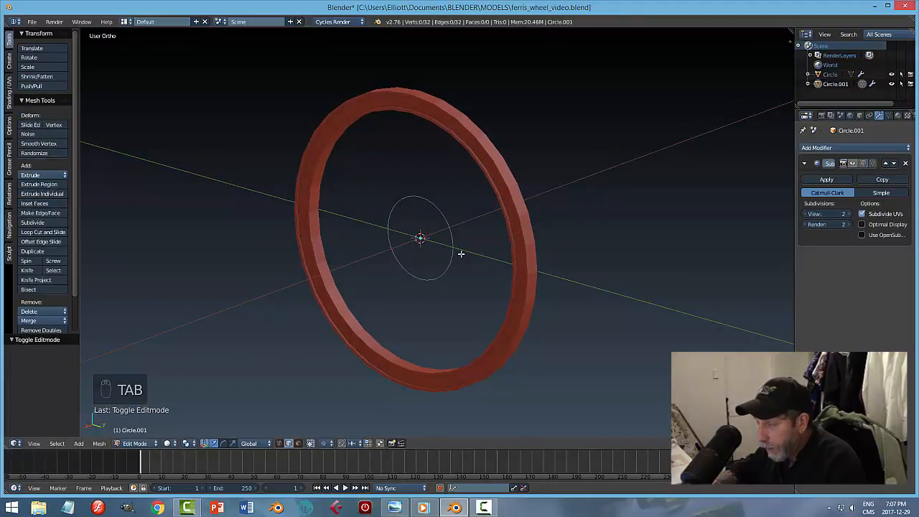
key(a)
key(a)
middle_drag(464, 254, 465, 264)
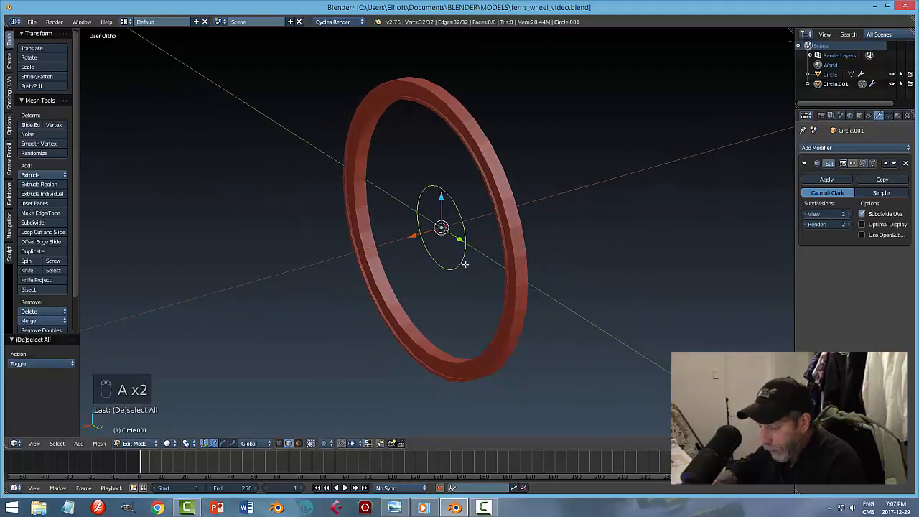
key(f)
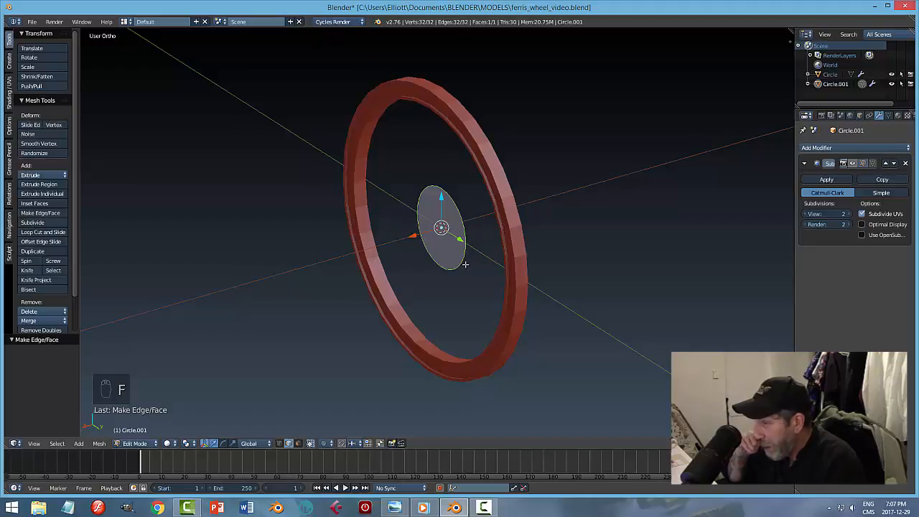
Step: Extrude the filled disc about 0.09 units along the wheel's axis and return to Object Mode
middle_drag(474, 273, 447, 279)
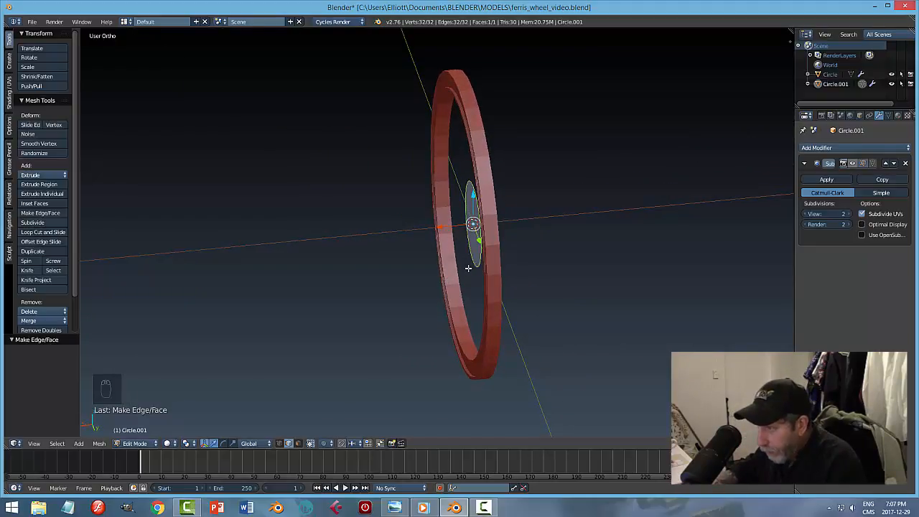
key(e)
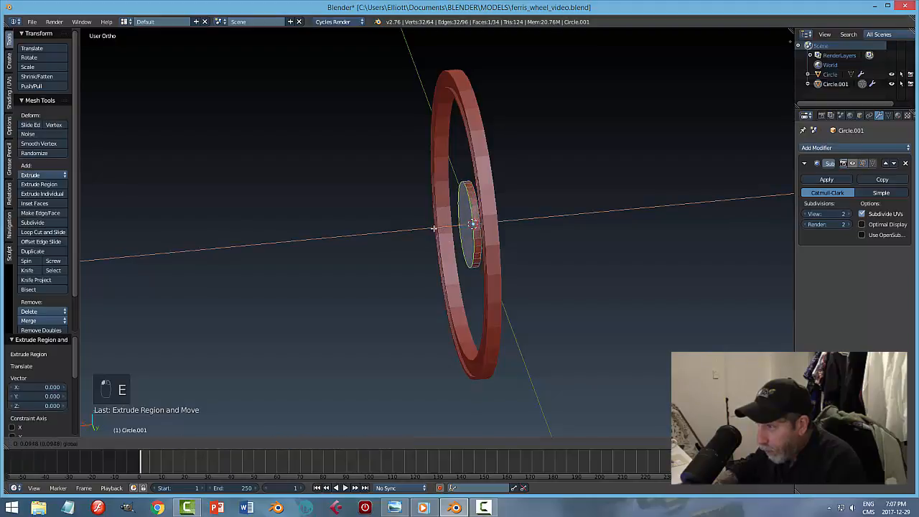
click(435, 230)
key(a)
key(Tab)
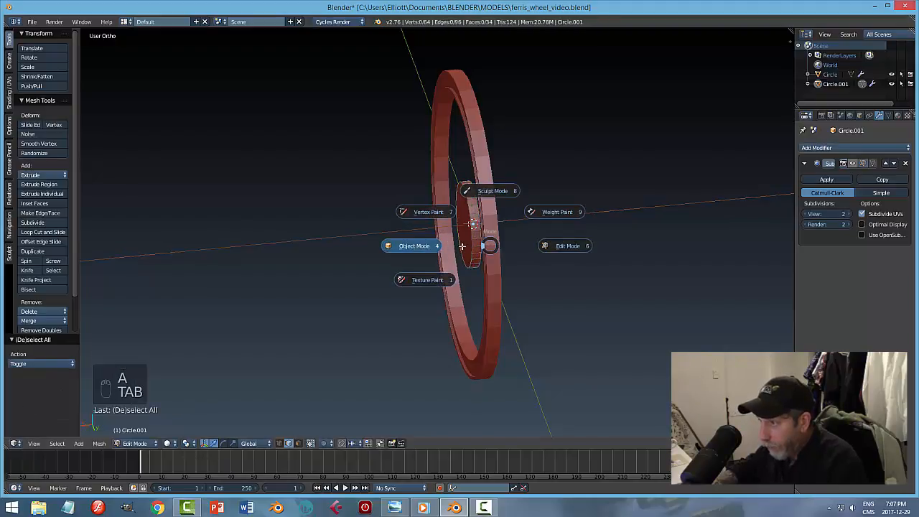
click(431, 245)
Step: Examine the disc's thickness against the rim from the front in wireframe, and switch back to solid shading
middle_drag(532, 251, 552, 265)
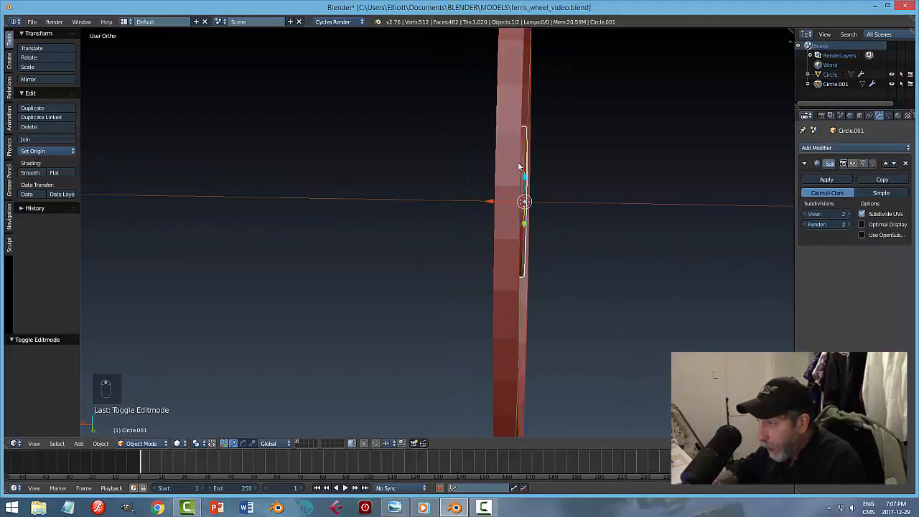
middle_drag(532, 179, 470, 185)
key(KP_1)
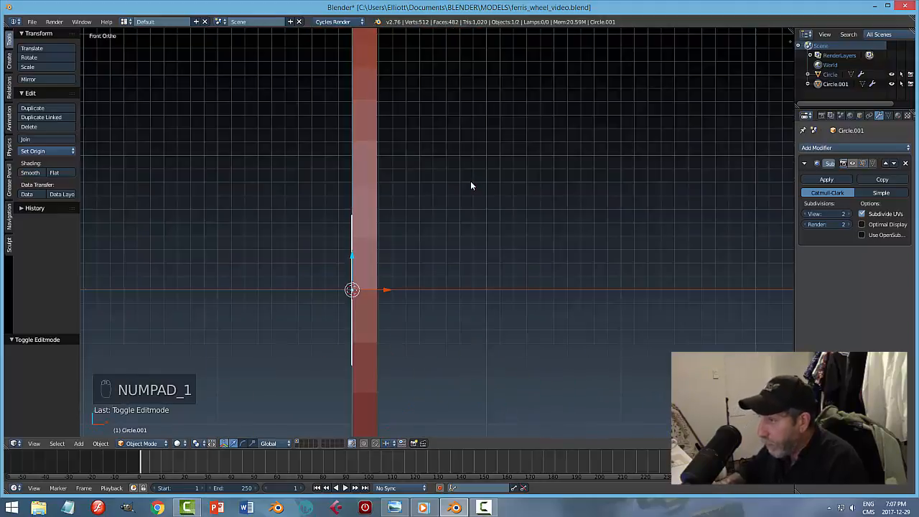
key(z)
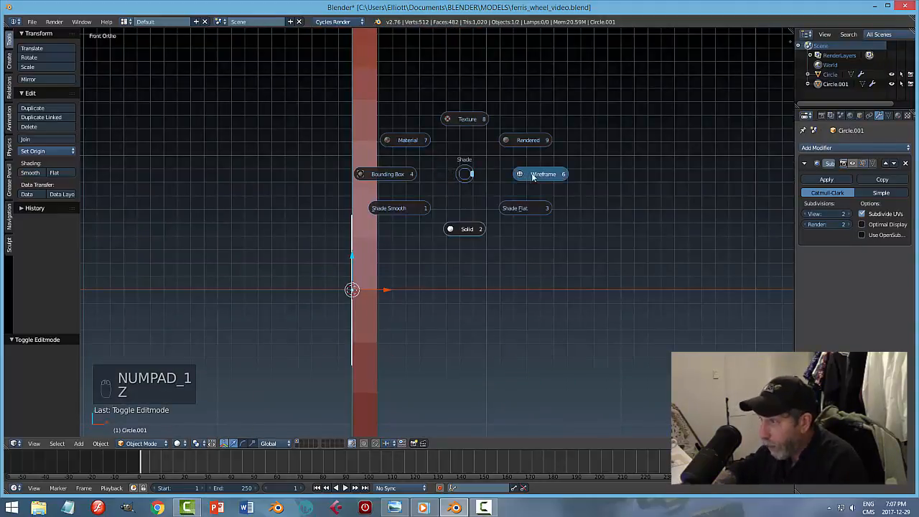
click(534, 174)
scroll(301, 219, up, 2)
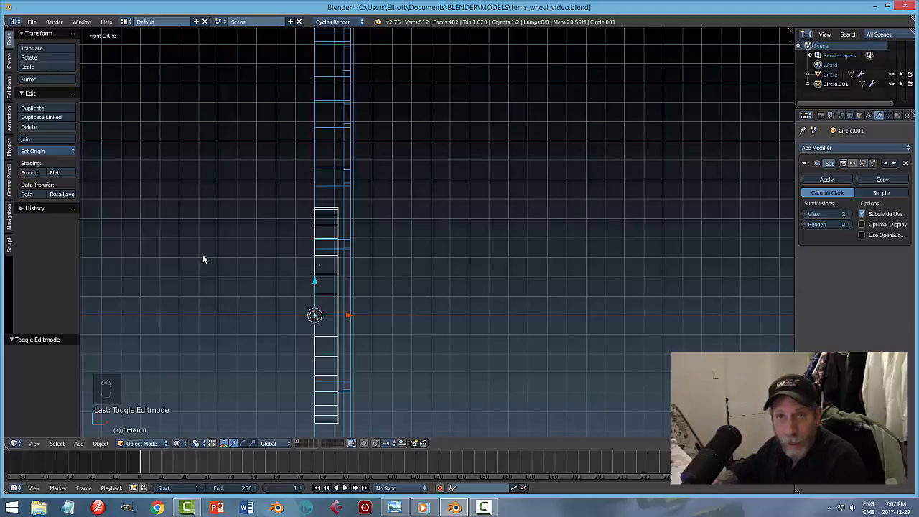
mouse_move(341, 264)
middle_down()
mouse_move(327, 266)
mouse_move(343, 266)
middle_up()
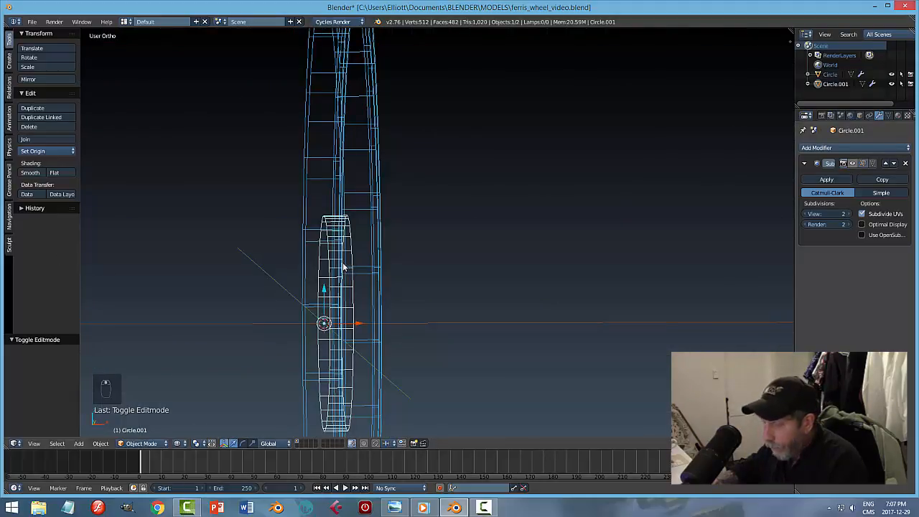
key(z)
click(350, 320)
mouse_move(352, 319)
middle_down()
mouse_move(400, 297)
mouse_move(349, 293)
middle_up()
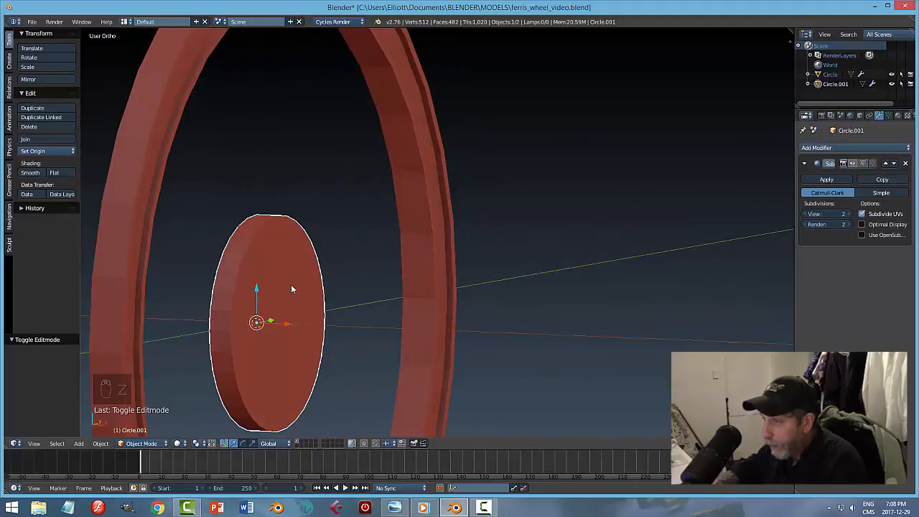
Step: Enter Edit Mode on the disc and select its large flat round face in face select mode
key(Tab)
click(361, 289)
key(ctrl+Tab)
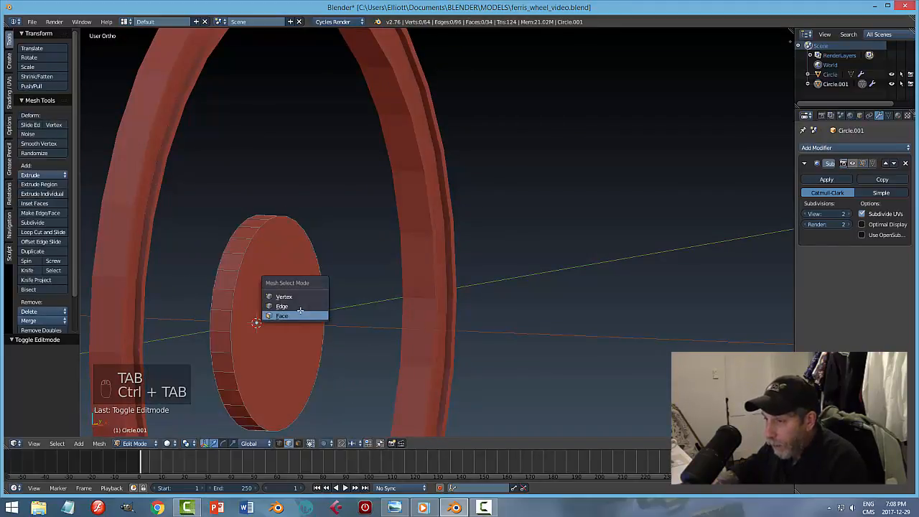
click(299, 311)
key(ctrl+Tab)
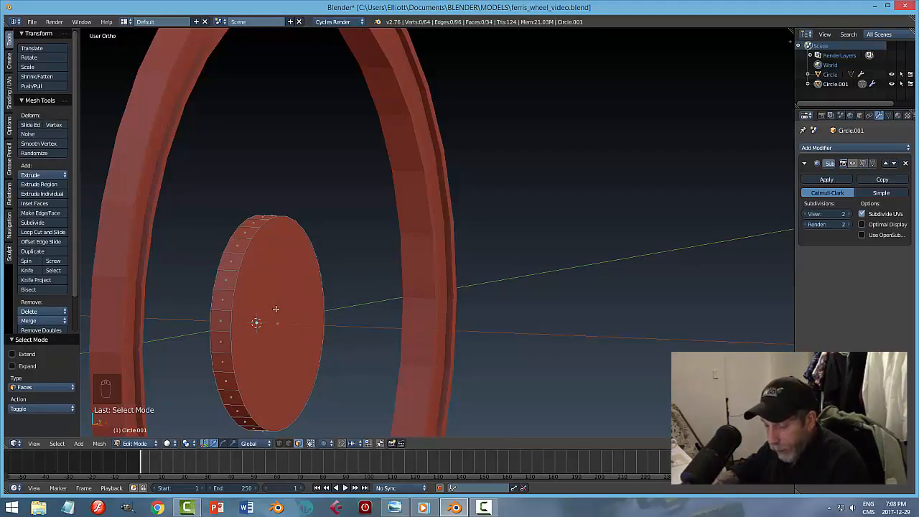
key(ctrl+Tab)
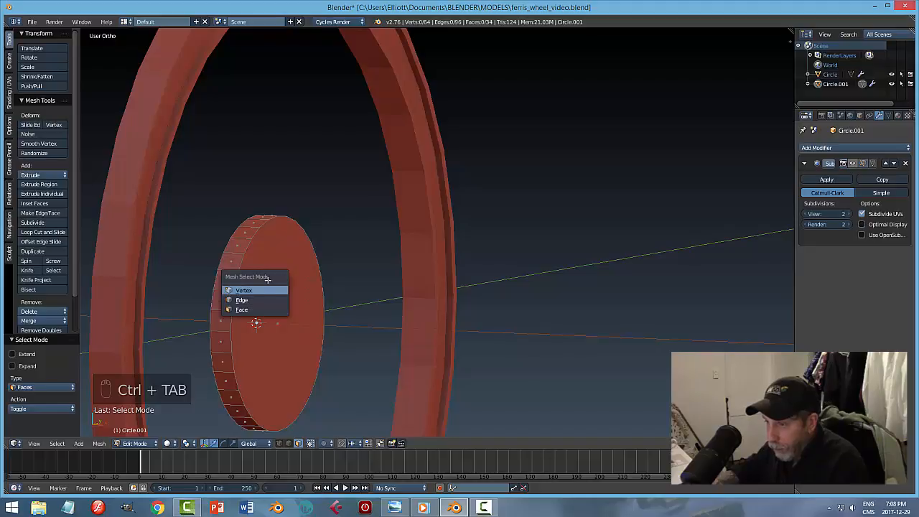
click(257, 293)
key(ctrl+Tab)
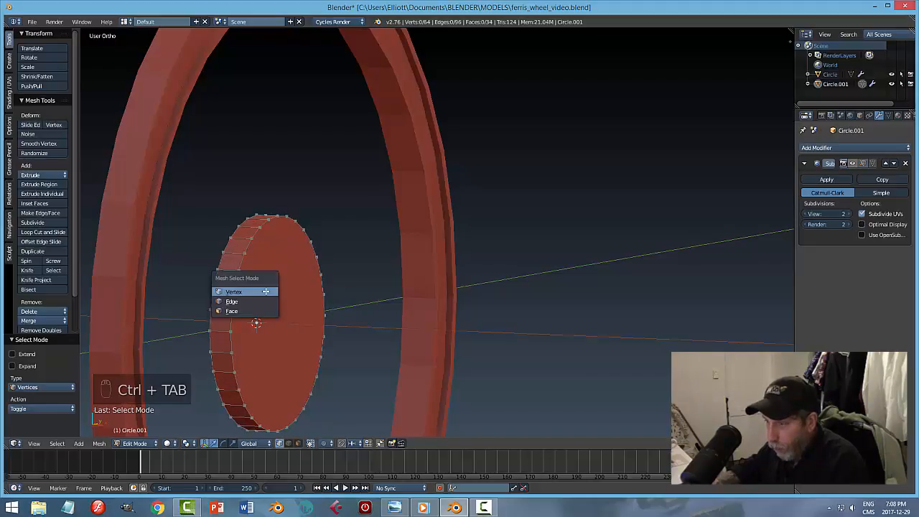
click(248, 311)
right_click(295, 300)
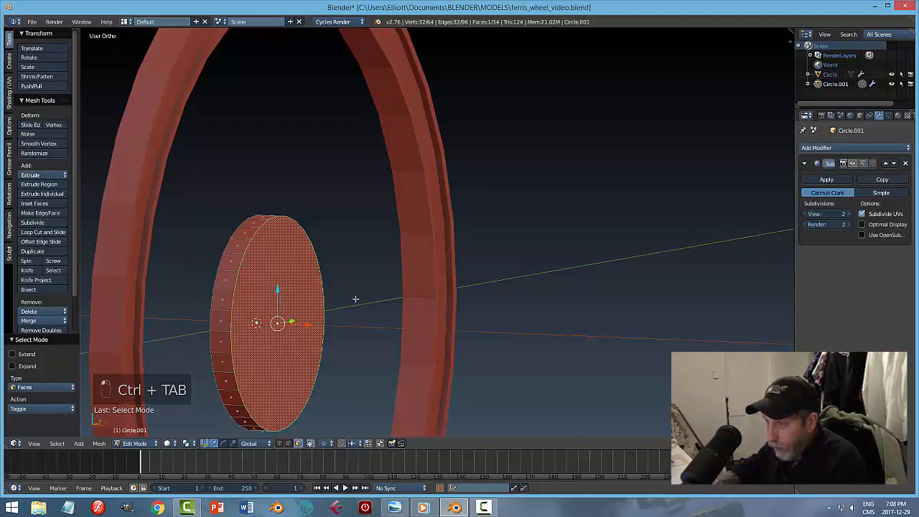
Step: Extrude the selected round face outward about 0.26 units to thicken the hub, and return to Object Mode
middle_drag(359, 296, 409, 293)
key(e)
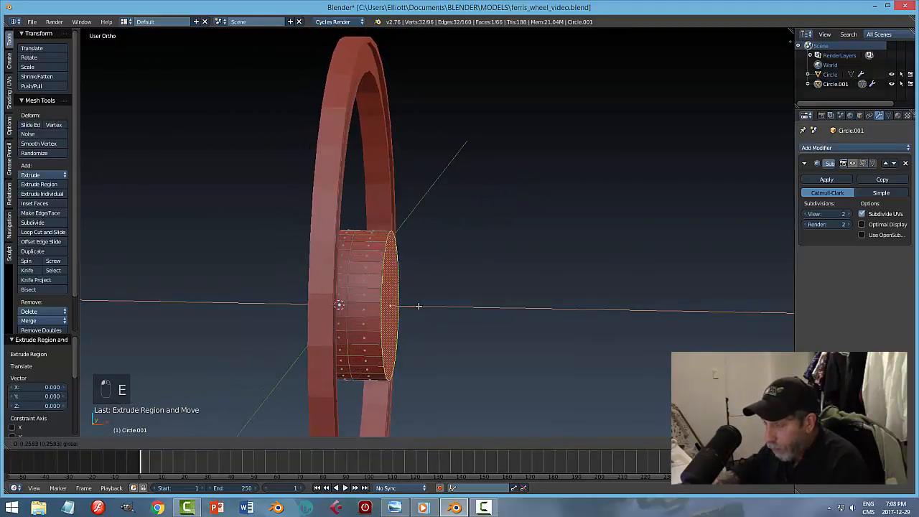
click(418, 305)
key(a)
middle_drag(489, 288, 390, 266)
key(Tab)
click(330, 274)
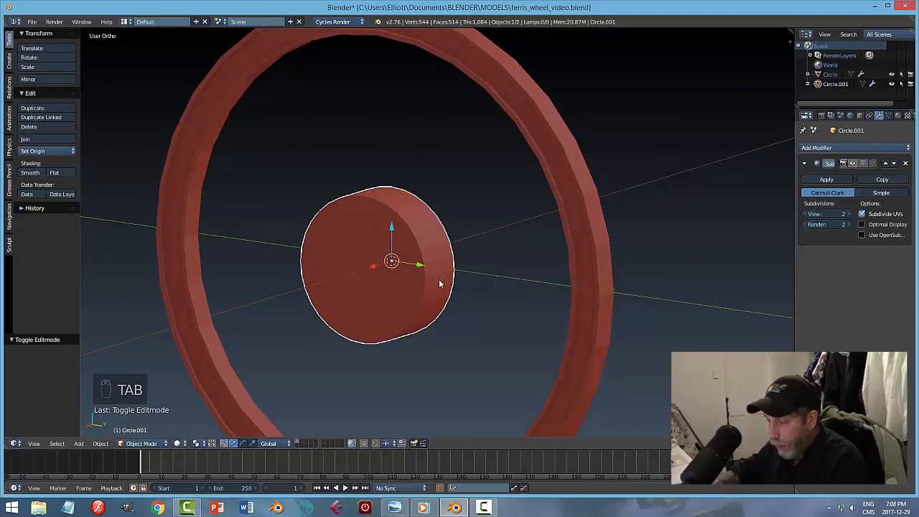
Step: Deselect all objects and save the Blender file
key(a)
key(a)
scroll(467, 275, down, 2)
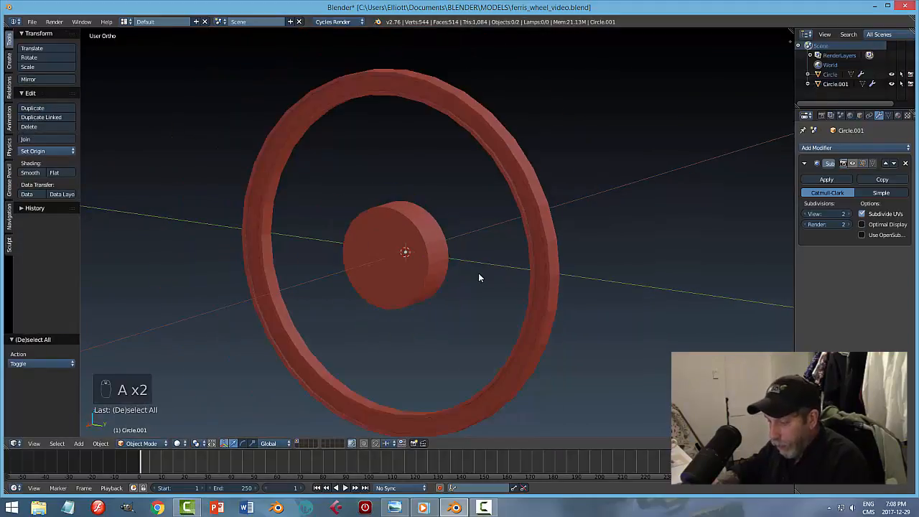
key(ctrl+s)
Step: Switch to Windows Photo Viewer to study the hub and spokes in ferris_wheel1.png, and return to Blender
middle_drag(501, 274, 474, 408)
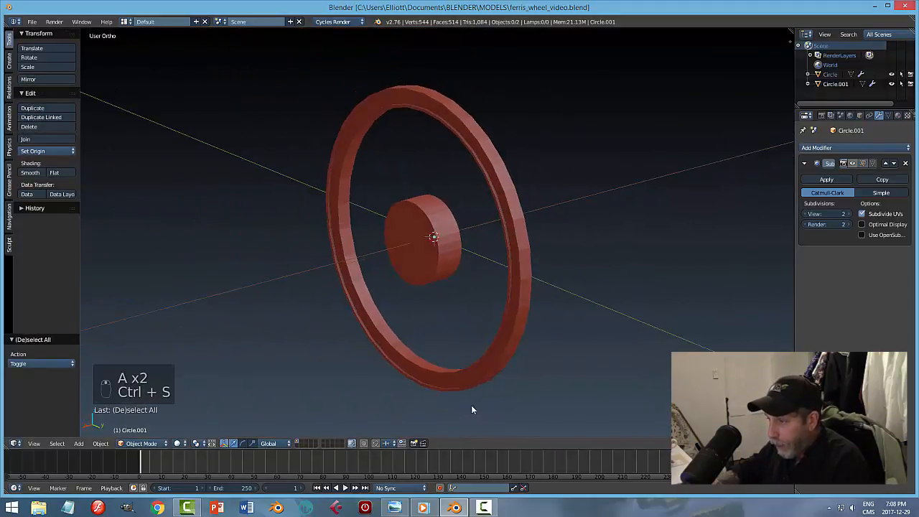
click(396, 507)
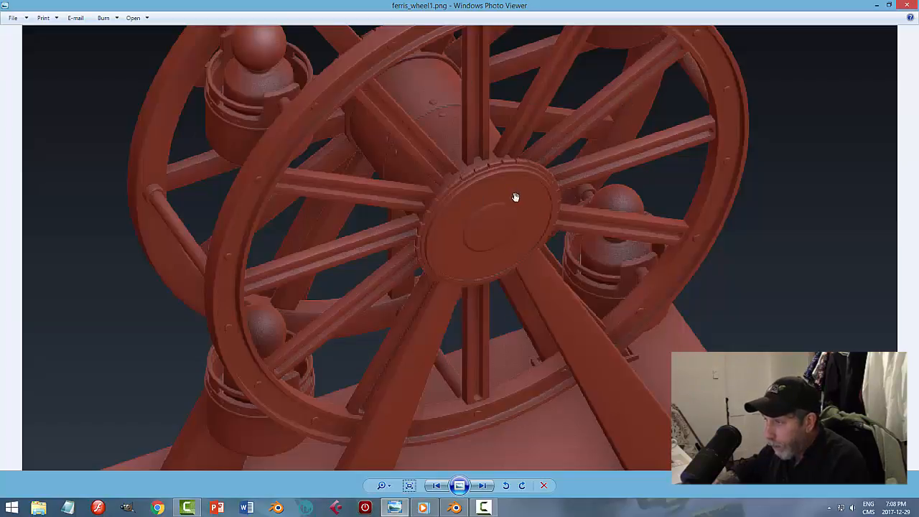
click(455, 512)
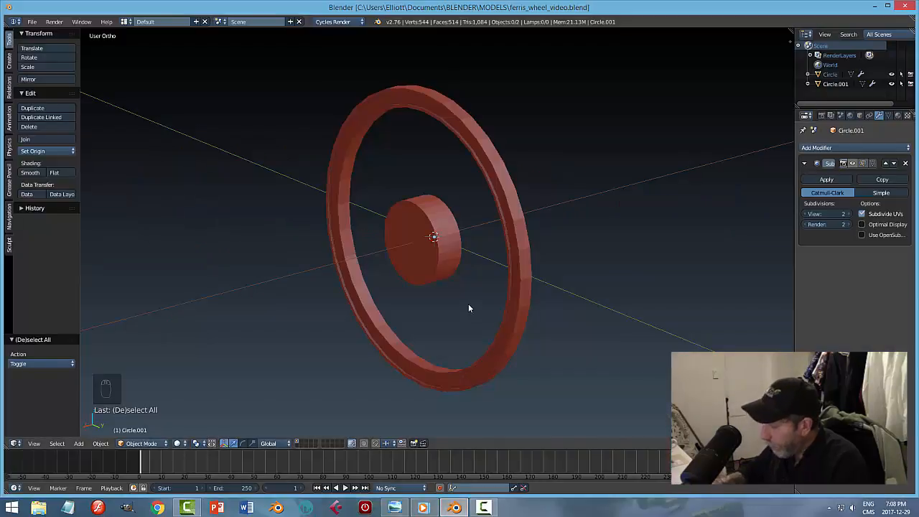
Step: Select the central hub in the right orthographic view and snap the 3D cursor to it
key(KP_3)
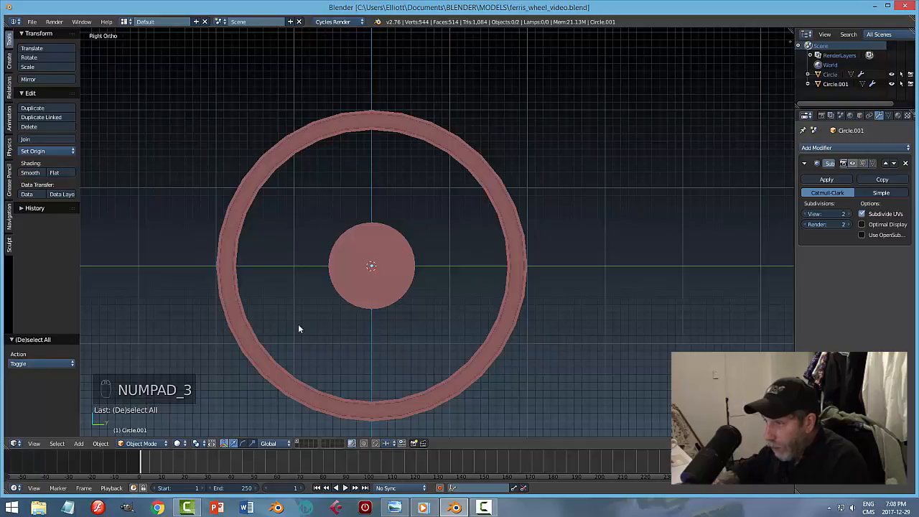
right_click(371, 255)
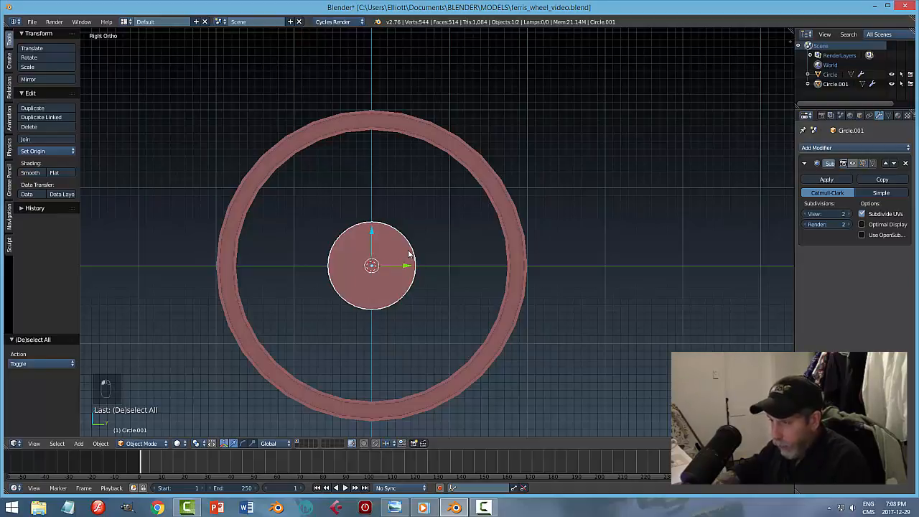
key(shift+s)
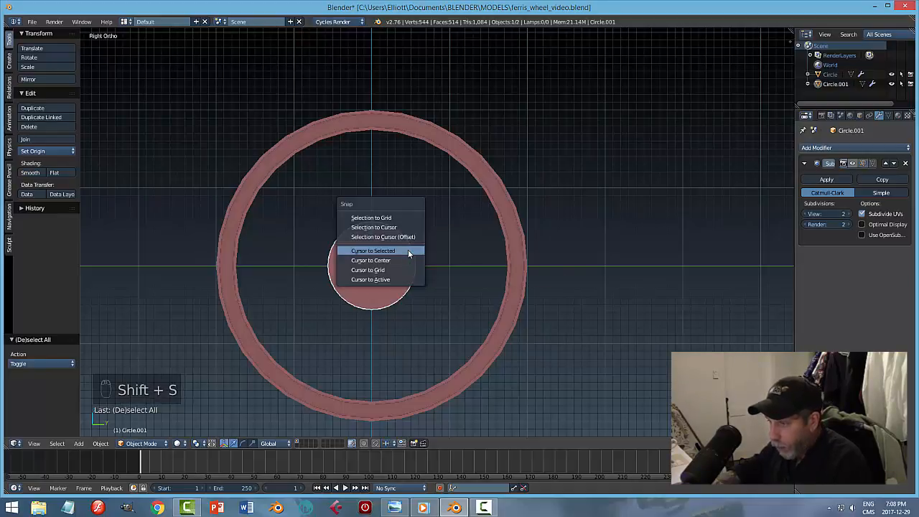
click(408, 253)
Step: Add a mesh cube at the 3D cursor in the centre of the hub
scroll(390, 273, up, 3)
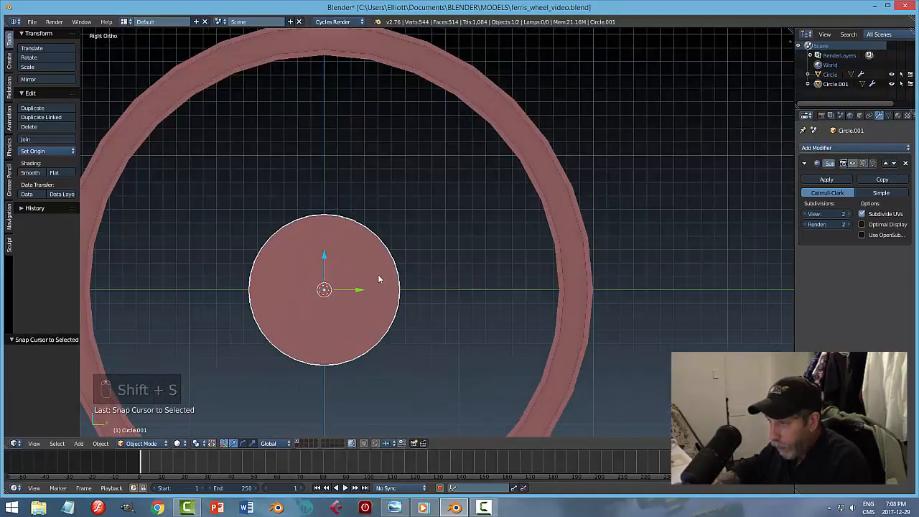
scroll(377, 277, down, 2)
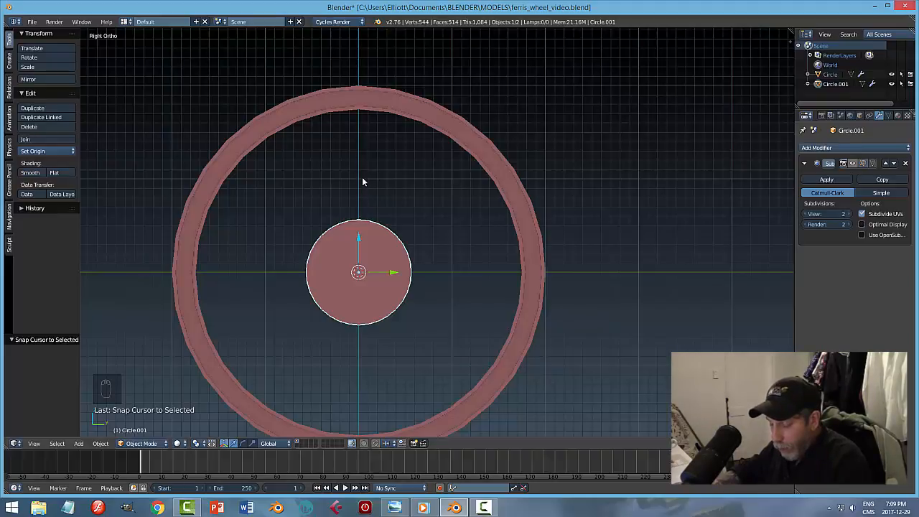
key(shift+a)
mouse_move(364, 180)
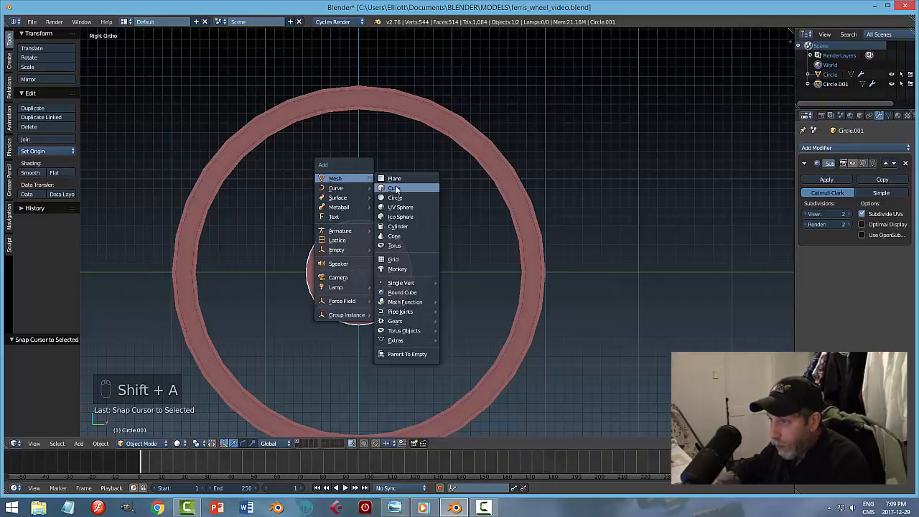
click(394, 189)
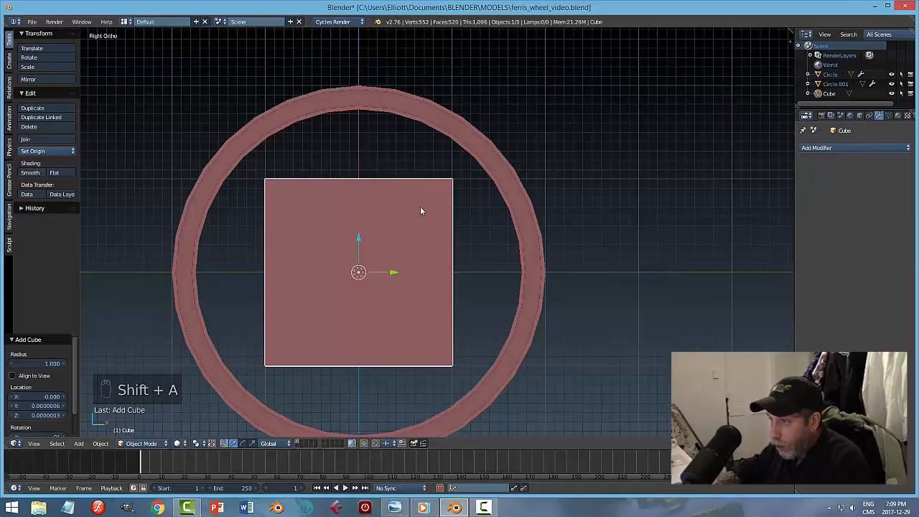
Step: Delete the cube in the centre of the hub and add a new mesh cube at the 3D cursor
key(x)
click(369, 259)
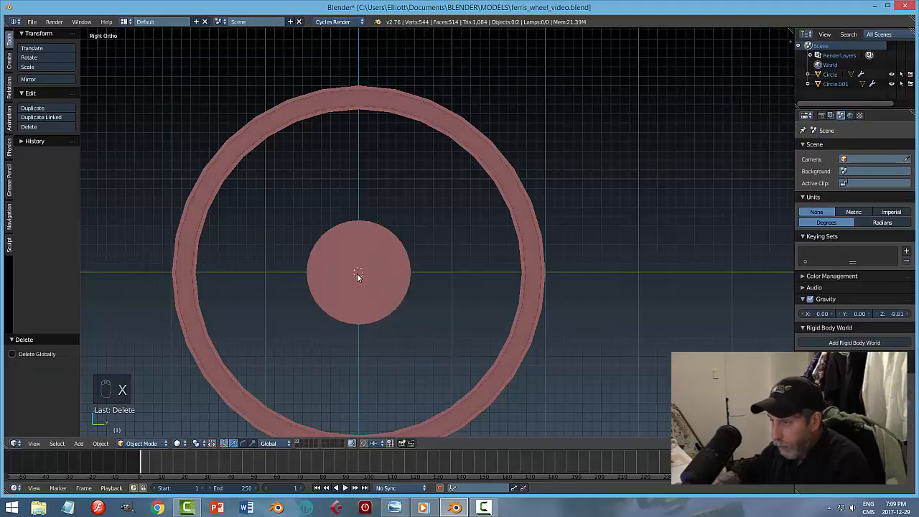
key(shift+a)
mouse_move(370, 271)
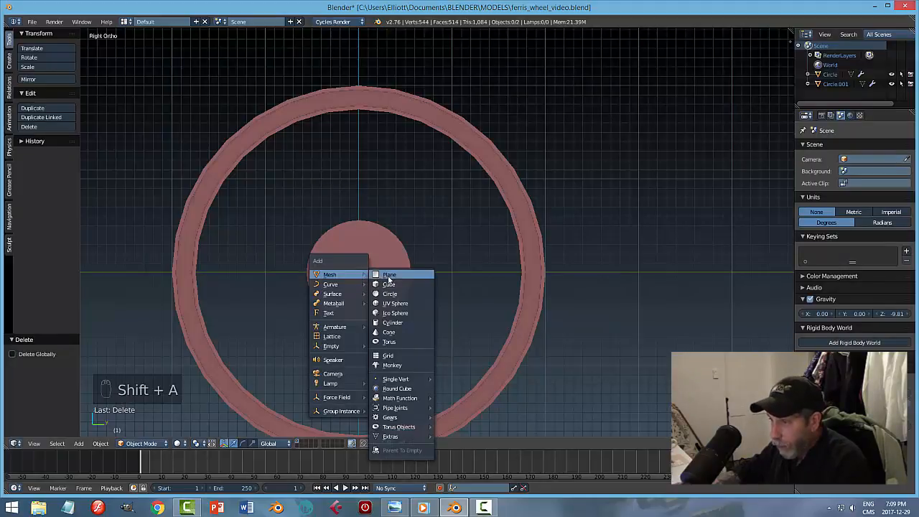
click(394, 286)
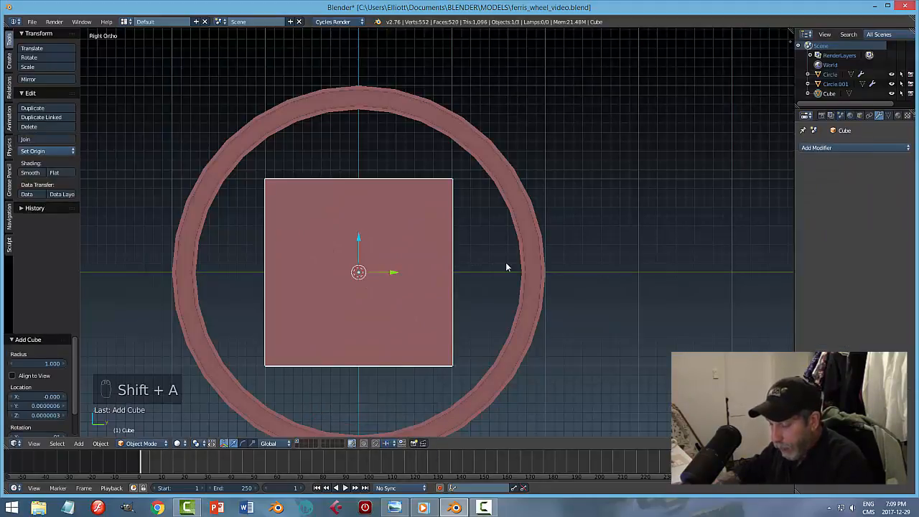
Step: Narrow the cube to about 0.16 along Y and raise it along Z from the hub towards the top of the rim
key(s)
key(y)
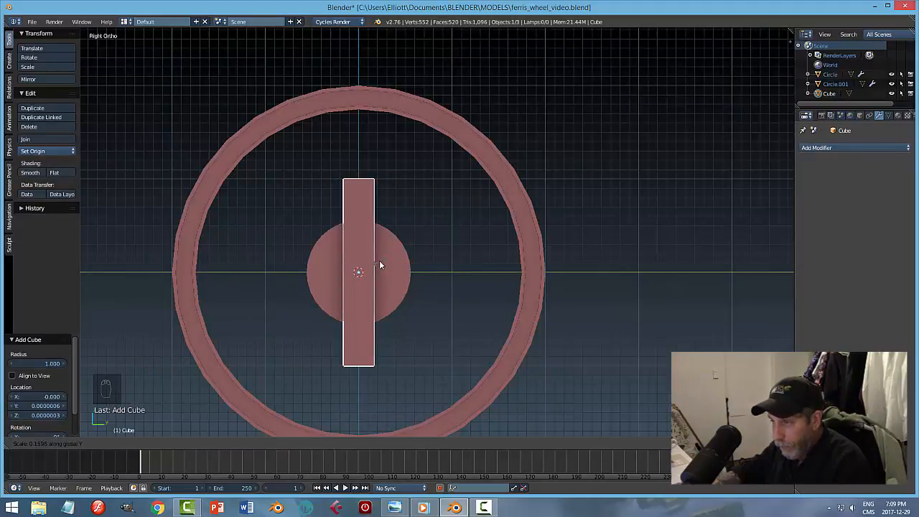
click(380, 265)
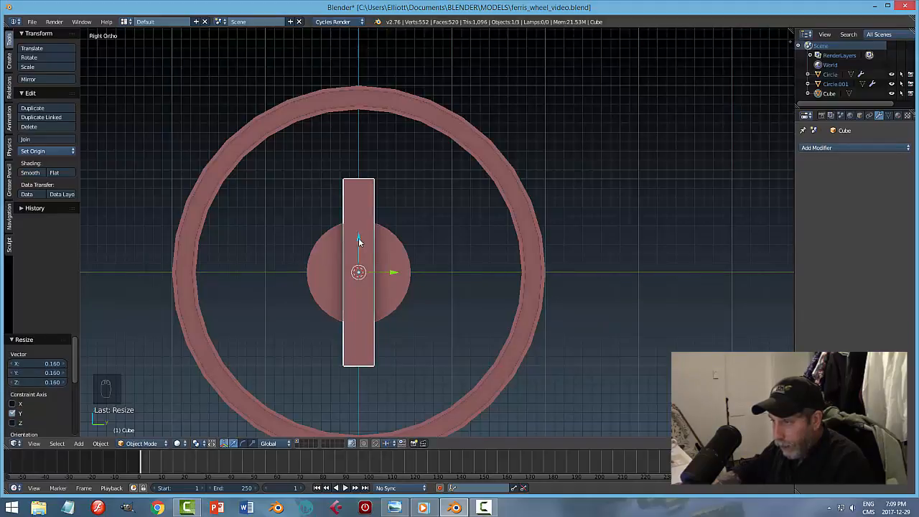
drag(359, 242, 360, 144)
Step: Shorten the spoke by scaling it about 0.687 along Z so it spans only from the hub to the rim
key(s)
key(z)
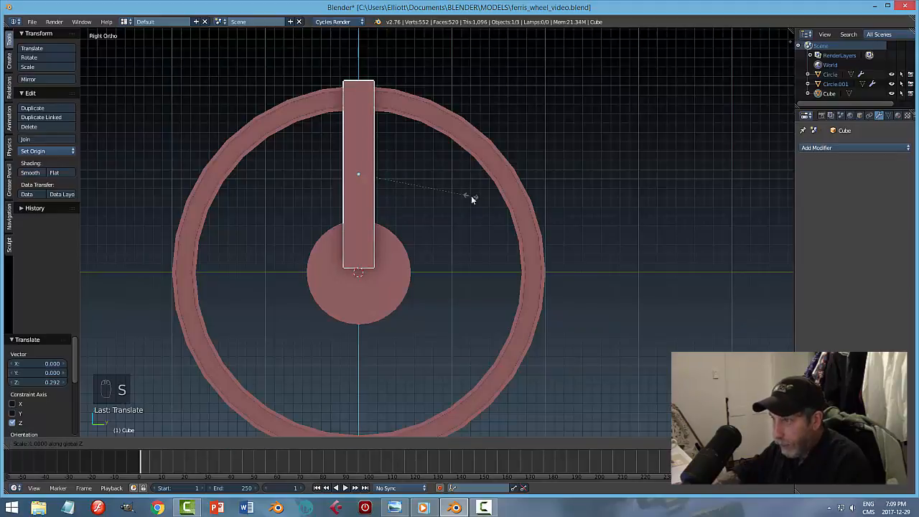
click(433, 201)
Step: Thin the spoke to about 0.159 along X and shift it about 0.106 along X into the rim's plane
middle_drag(432, 201, 401, 229)
key(s)
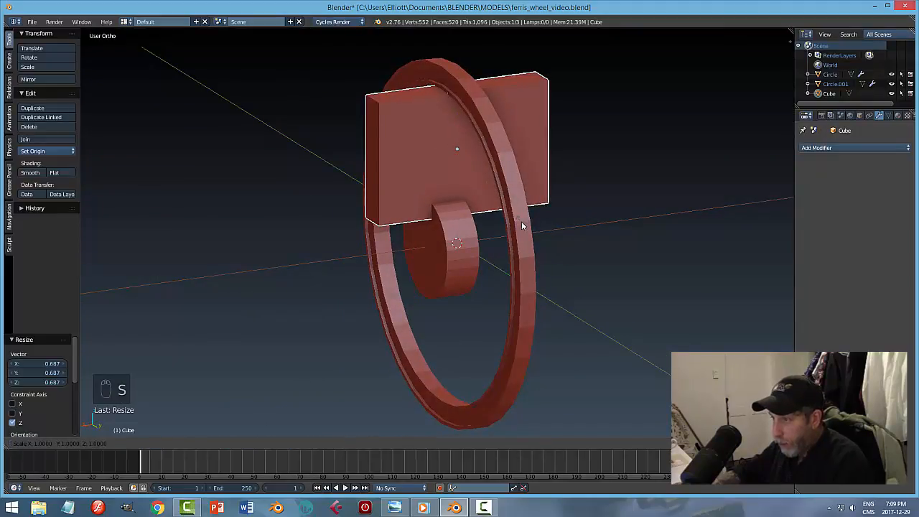
key(x)
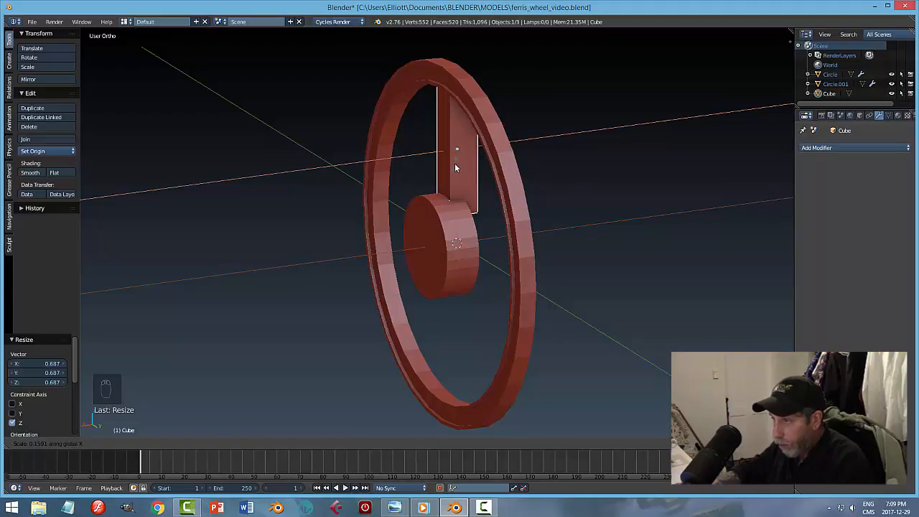
click(456, 168)
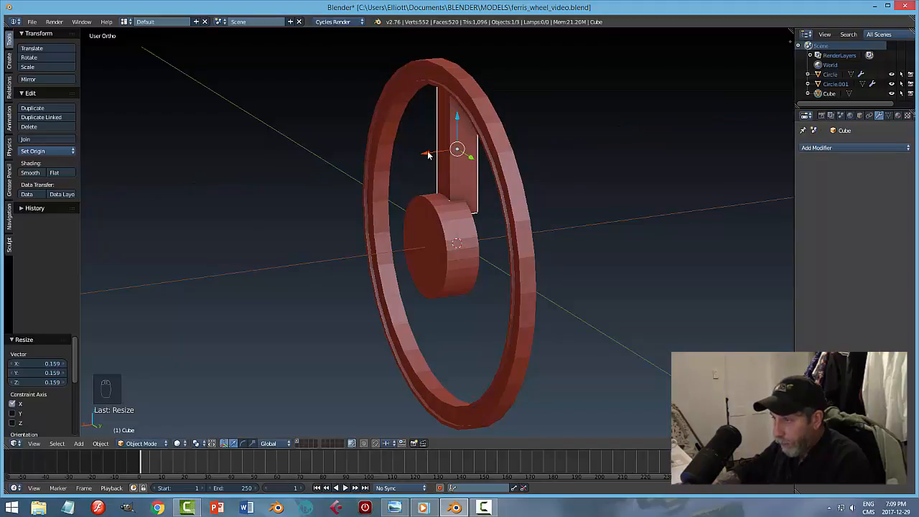
key(g)
key(x)
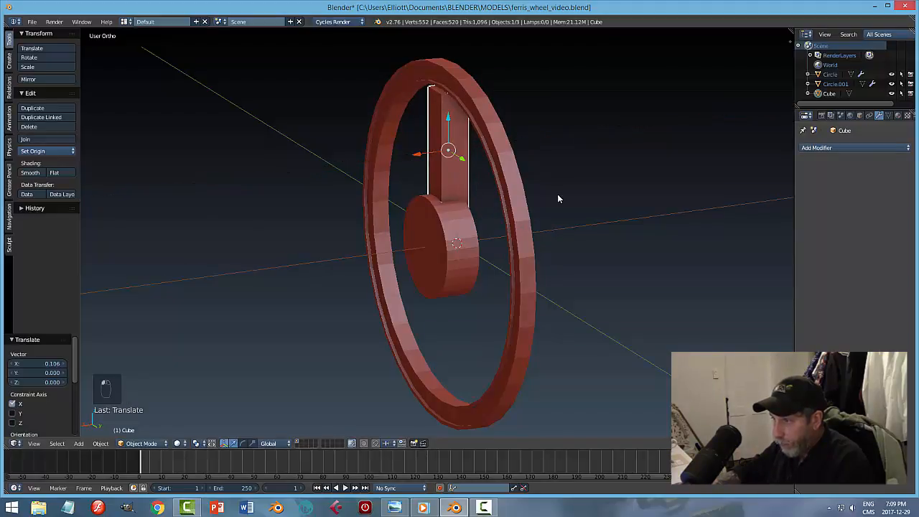
click(423, 153)
Step: In the front view, scale the spoke along X to the rim's thickness and shift it about -0.007 along X
key(KP_1)
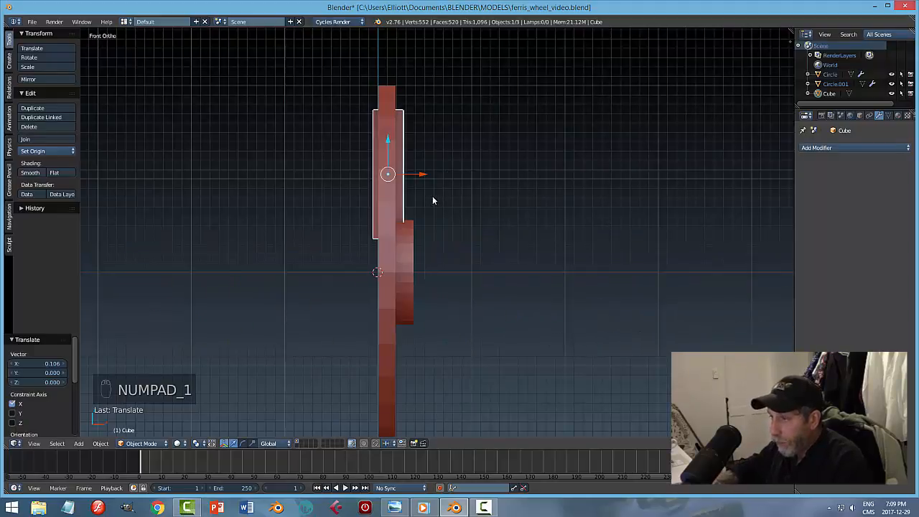
scroll(471, 179, up, 2)
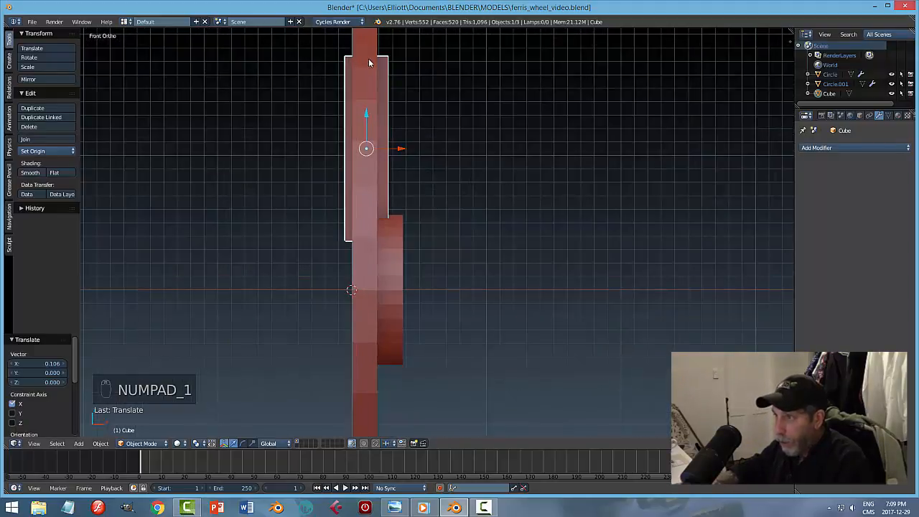
key(s)
key(x)
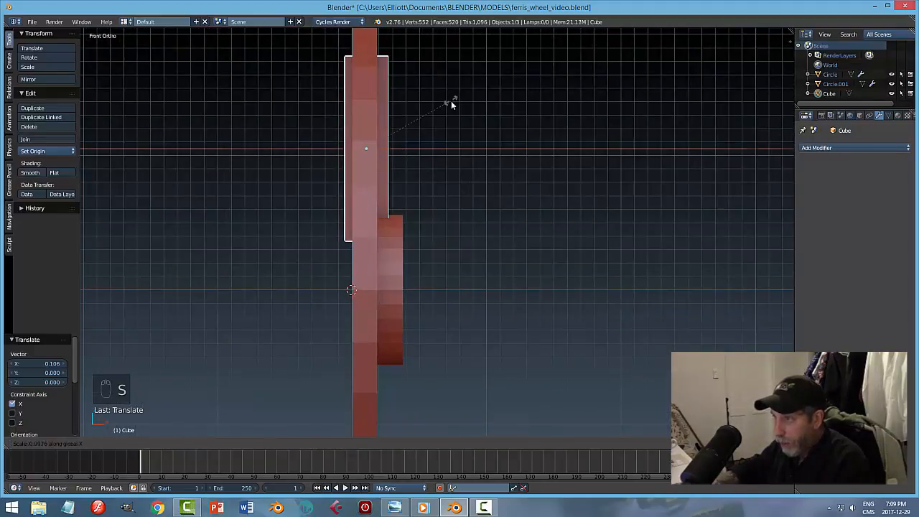
click(391, 104)
drag(404, 150, 402, 150)
Step: In wireframe shading, scale the spoke about 0.692 along X, centre it within the rim's thickness, and restore solid shading
key(z)
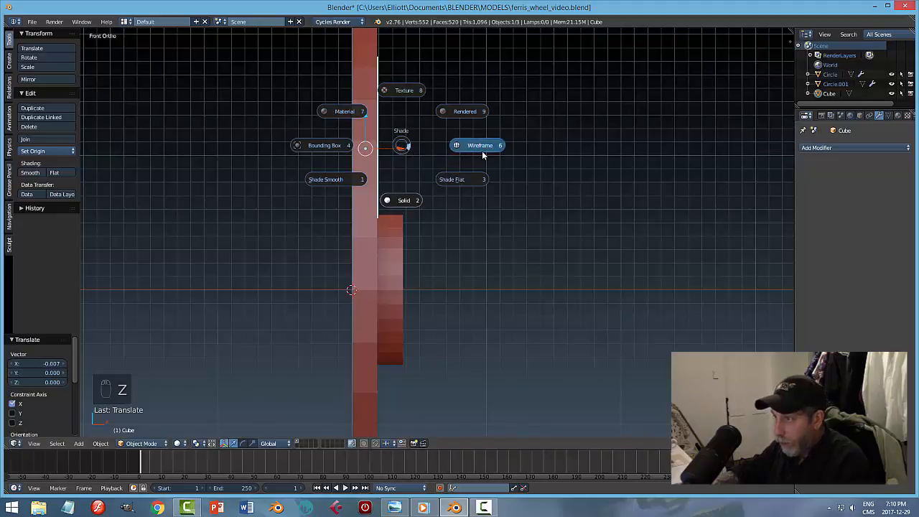
key(s)
key(x)
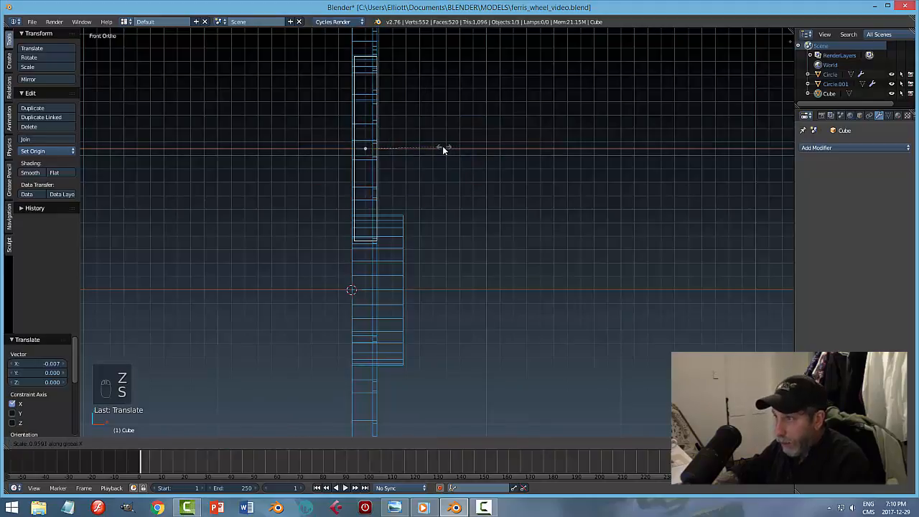
click(422, 147)
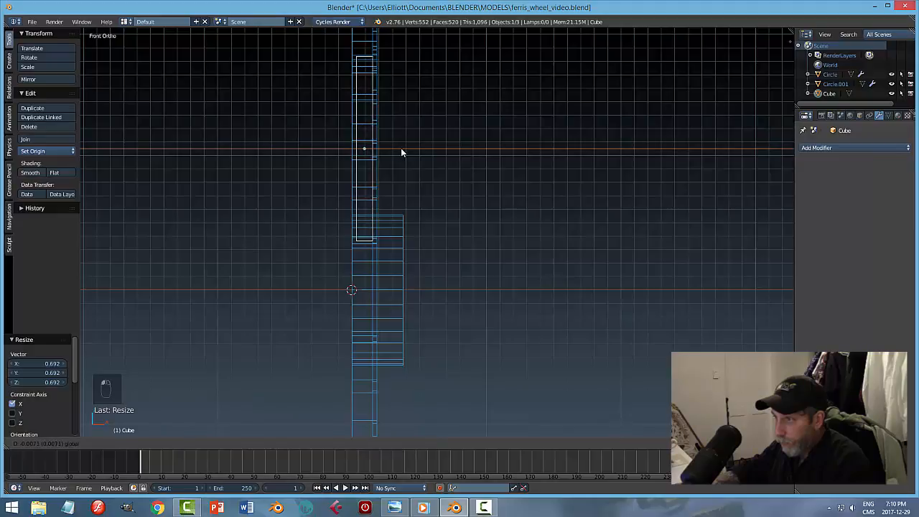
click(402, 148)
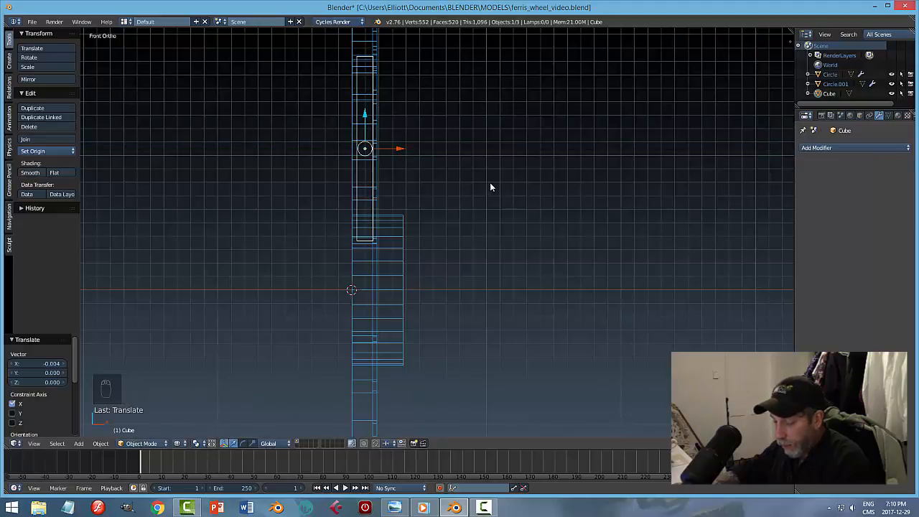
key(z)
click(486, 237)
Step: Narrow the spoke by scaling it about 0.859 along Y, and deselect everything
mouse_move(486, 237)
middle_down()
mouse_move(537, 185)
mouse_move(410, 187)
mouse_move(386, 168)
mouse_move(406, 157)
middle_up()
key(s)
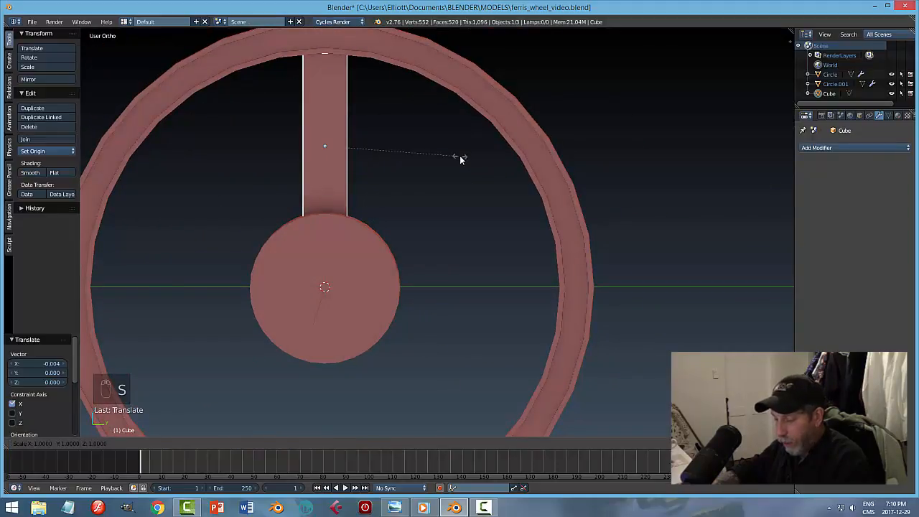
key(y)
click(449, 171)
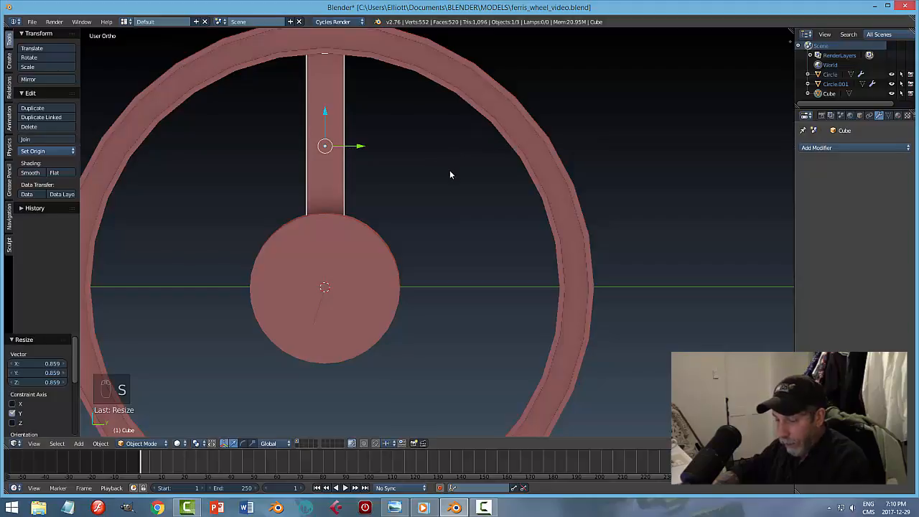
key(a)
Step: Check where the spoke meets the rim, then select the spoke and raise it about 0.017 along Z
scroll(390, 147, up, 3)
scroll(385, 137, down, 4)
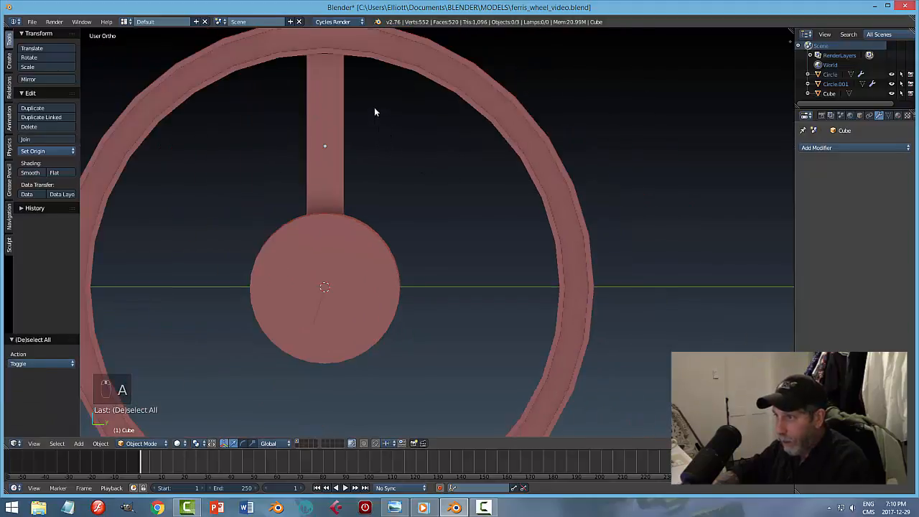
middle_drag(368, 104, 367, 208)
scroll(368, 208, up, 4)
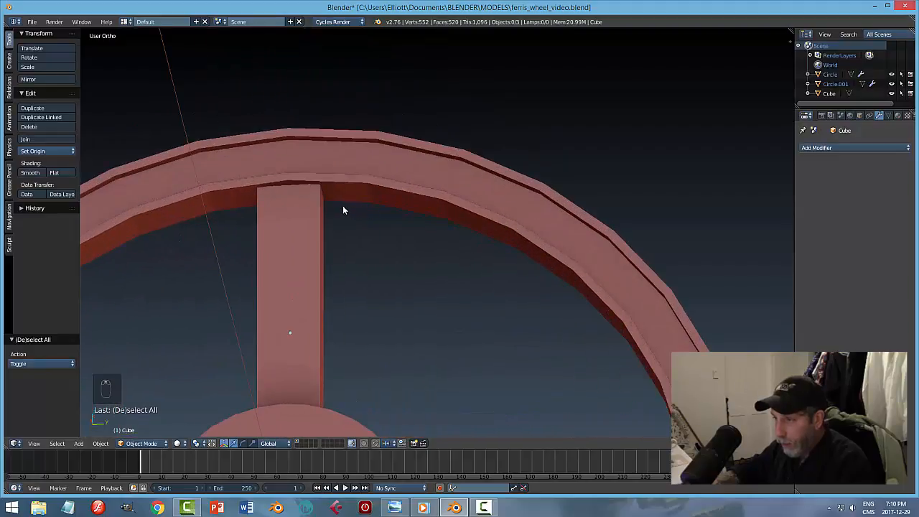
right_click(244, 198)
middle_drag(277, 180, 208, 131)
middle_drag(309, 267, 327, 272)
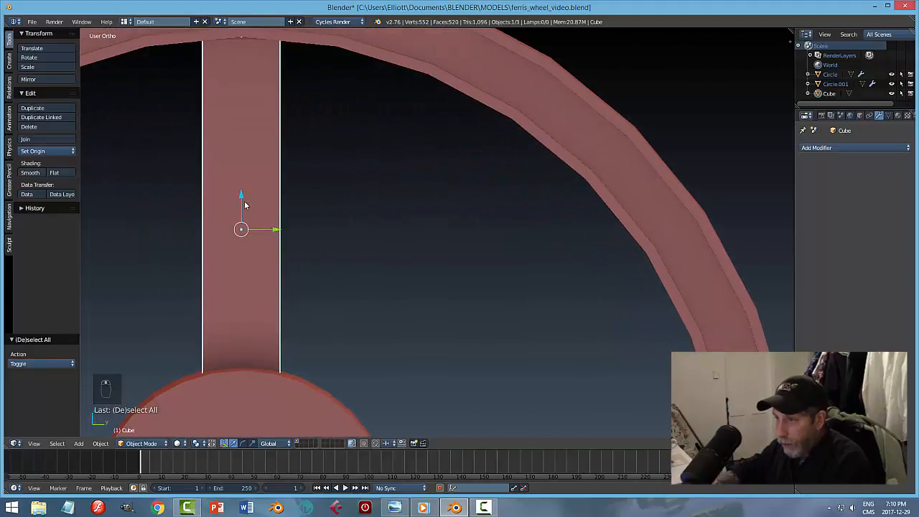
key(g)
key(z)
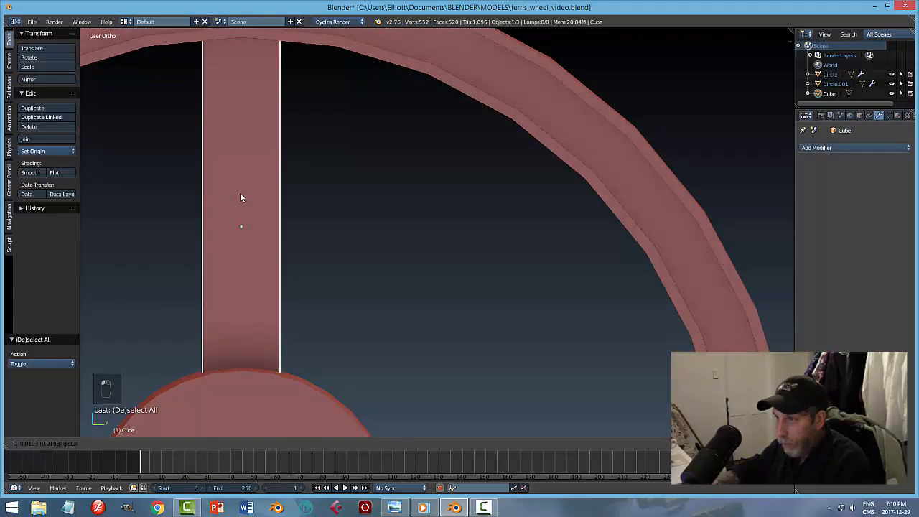
click(241, 195)
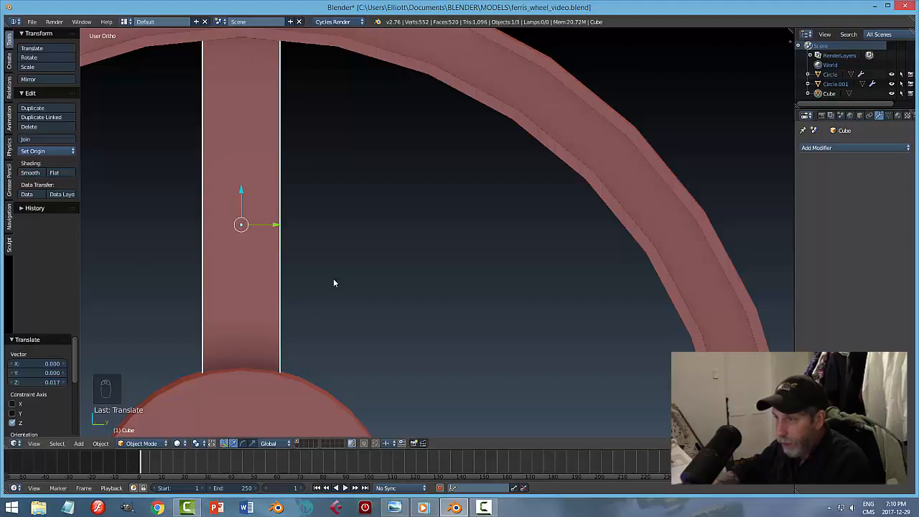
Step: Check the spoke between the hub and rim, and save the file over the existing ferris_wheel_video.blend
middle_drag(334, 279, 336, 314)
scroll(335, 314, down, 3)
middle_drag(306, 209, 390, 204)
key(ctrl+s)
click(335, 187)
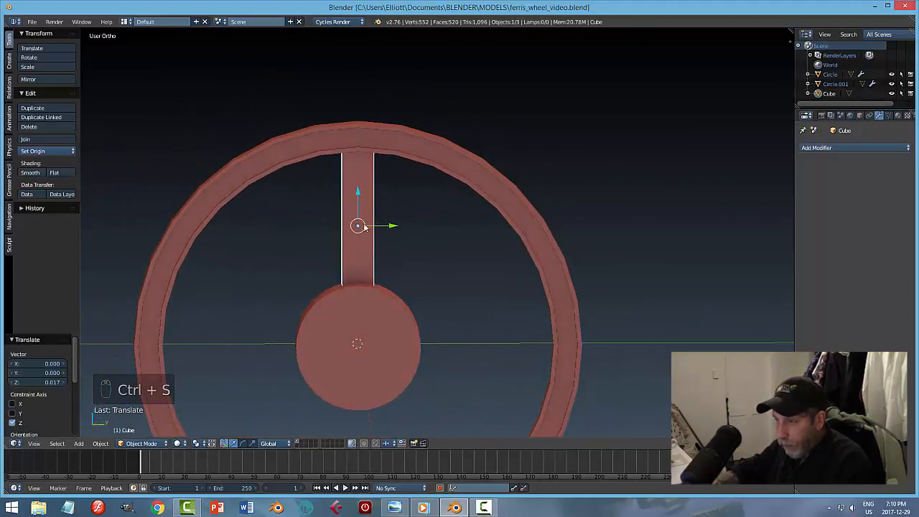
Step: Apply the scale transform to the spoke object
click(100, 443)
mouse_move(126, 370)
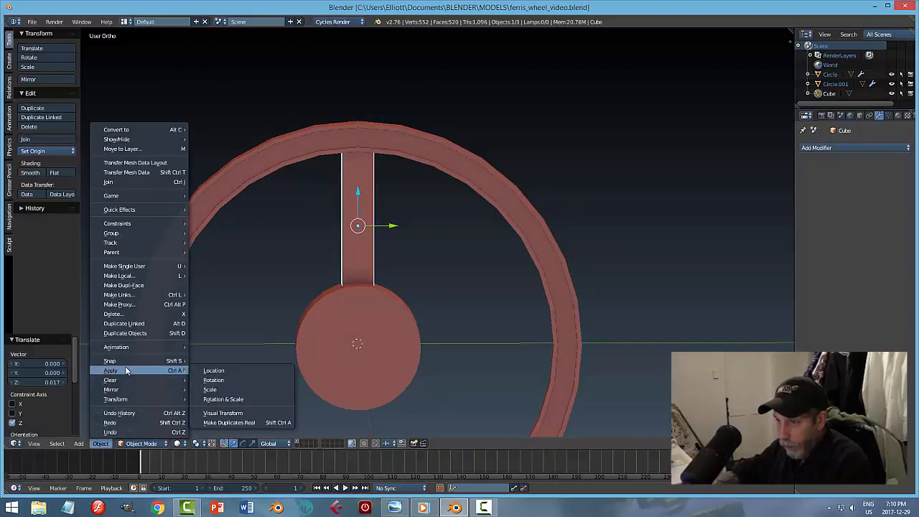
click(209, 389)
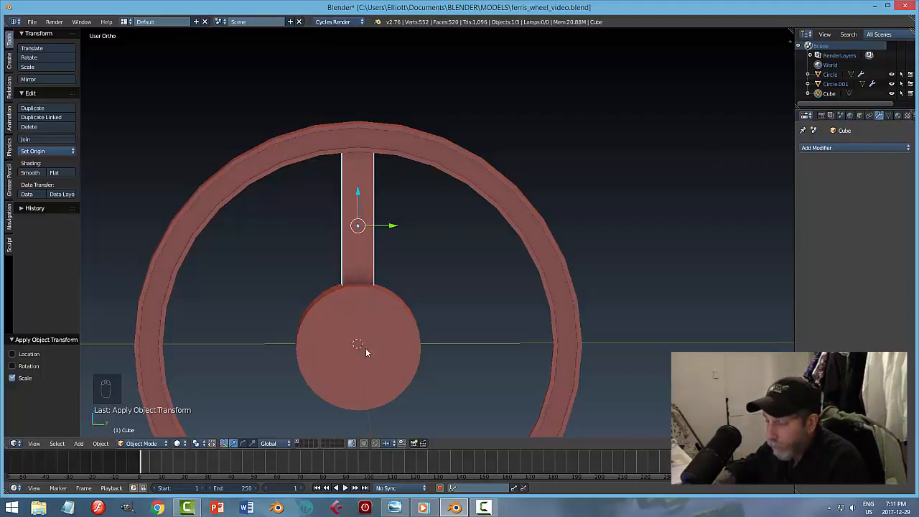
Step: Switch to Windows Photo Viewer to examine the spokes' recessed faces in ferris_wheel1.png, and return to Blender
click(394, 508)
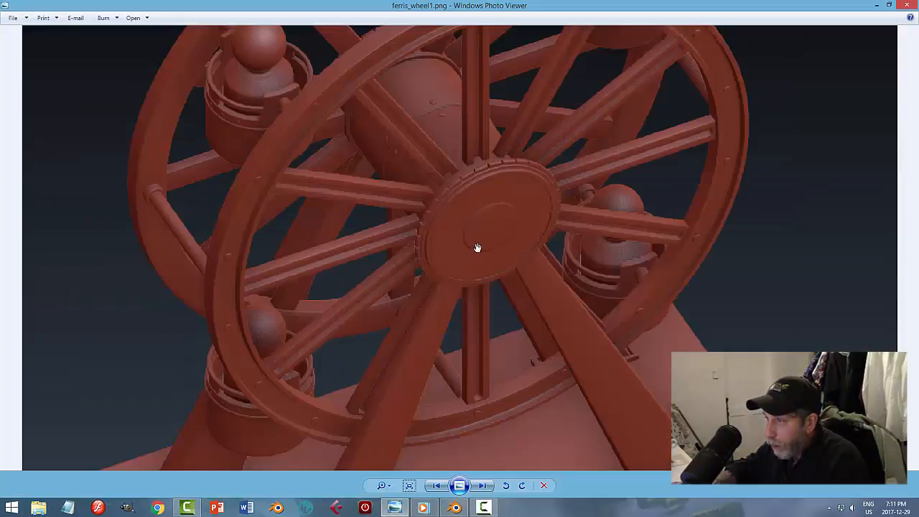
scroll(453, 256, up, 1)
scroll(448, 259, down, 1)
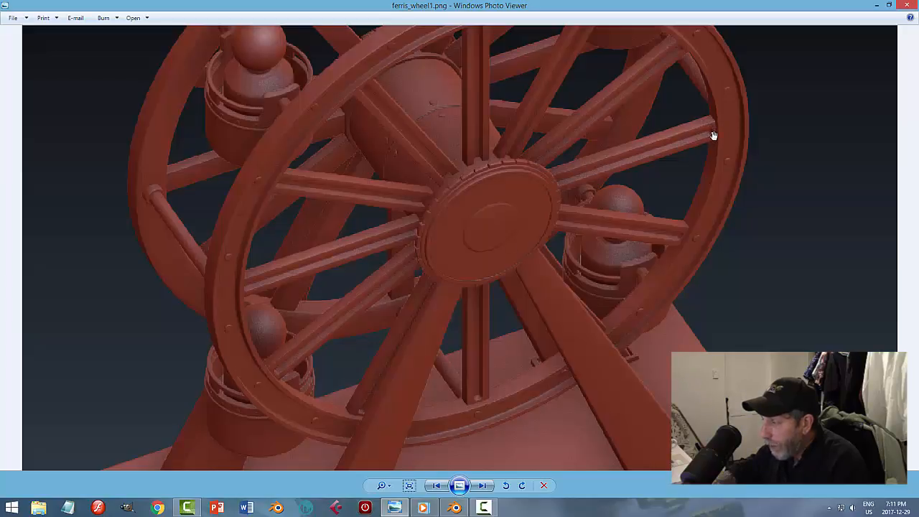
click(455, 507)
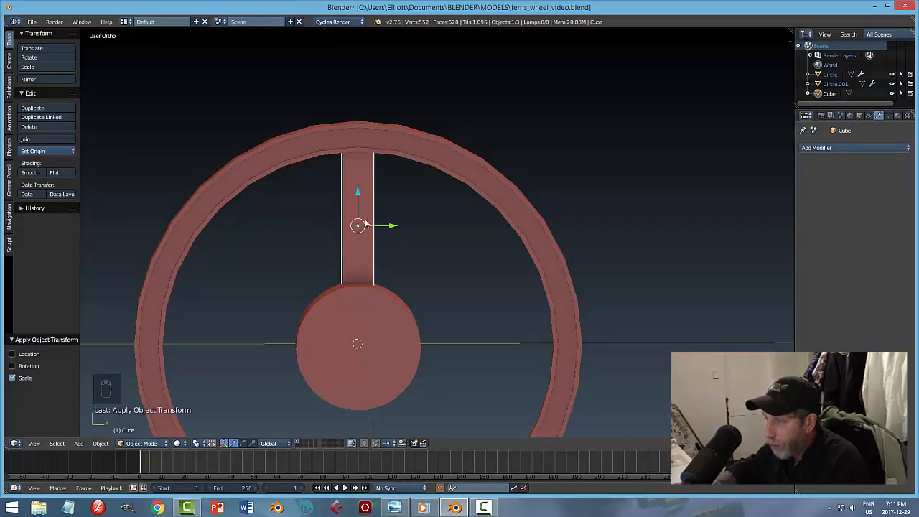
Step: Enter Edit Mode on the spoke, clear the mesh selection, and switch to face select mode
key(Tab)
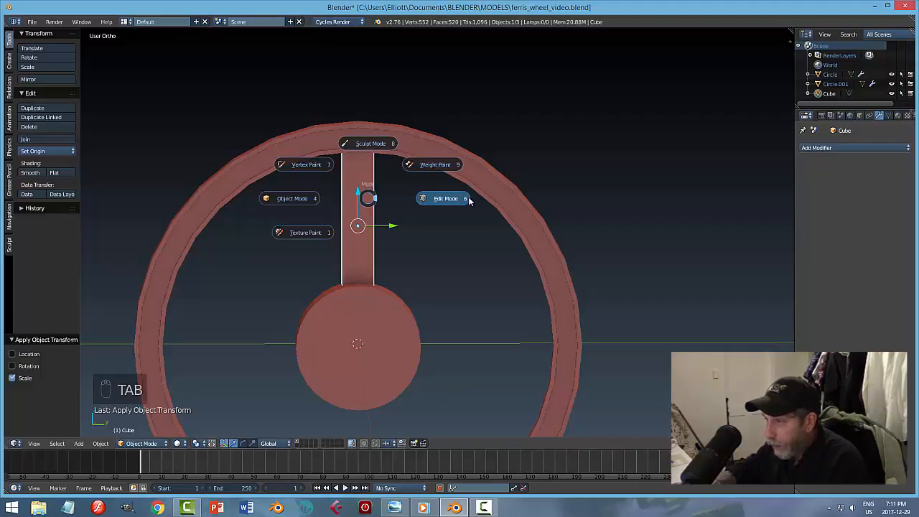
key(a)
key(a)
key(ctrl+Tab)
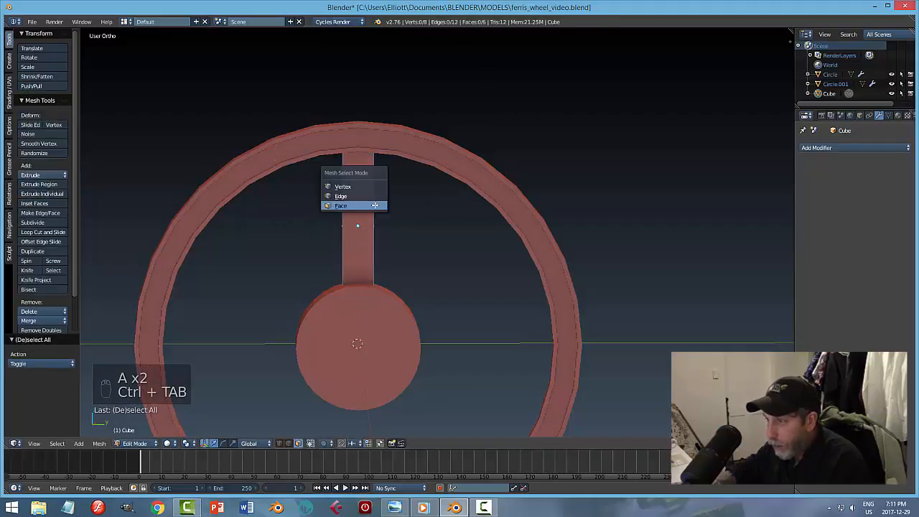
click(365, 208)
right_click(367, 183)
key(s)
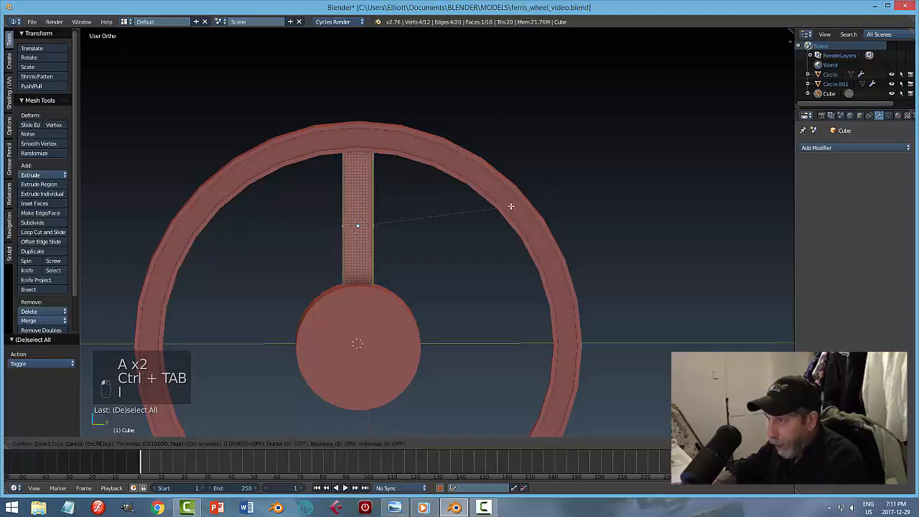
right_click(503, 207)
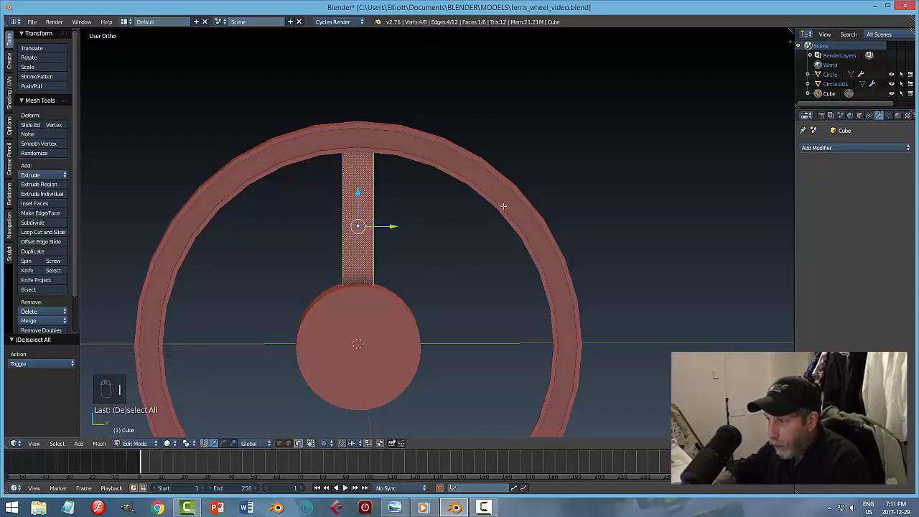
key(ctrl+z)
key(ctrl+z)
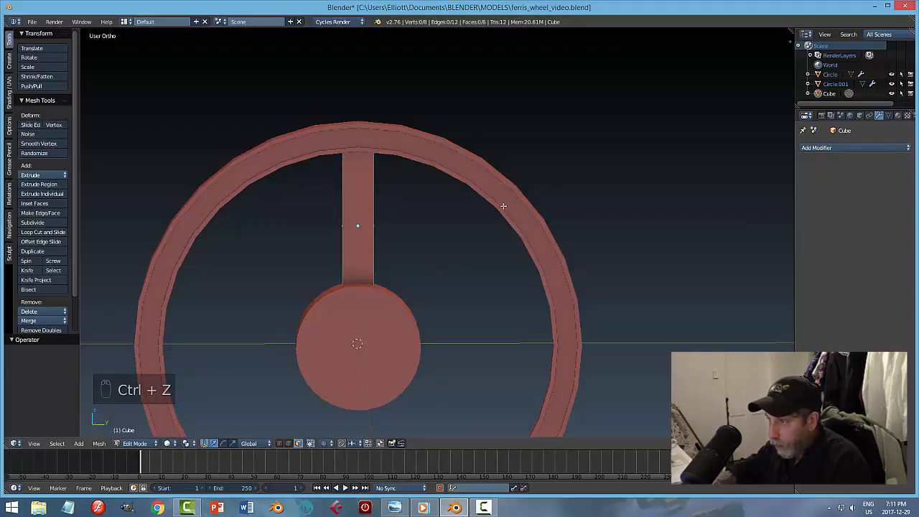
Step: Leave Edit Mode on the spoke and narrow it to about 0.93 of its width along the Y axis
key(a)
key(Tab)
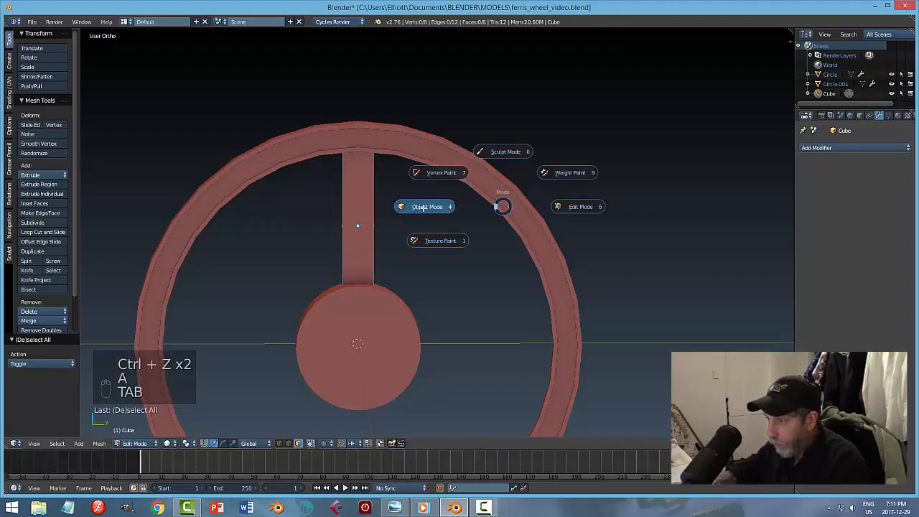
scroll(413, 260, down, 1)
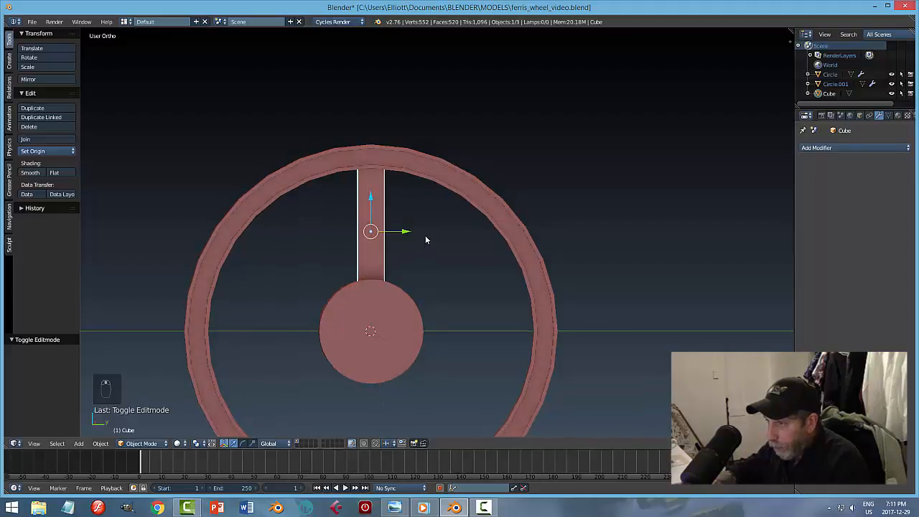
scroll(419, 244, up, 3)
scroll(419, 244, down, 1)
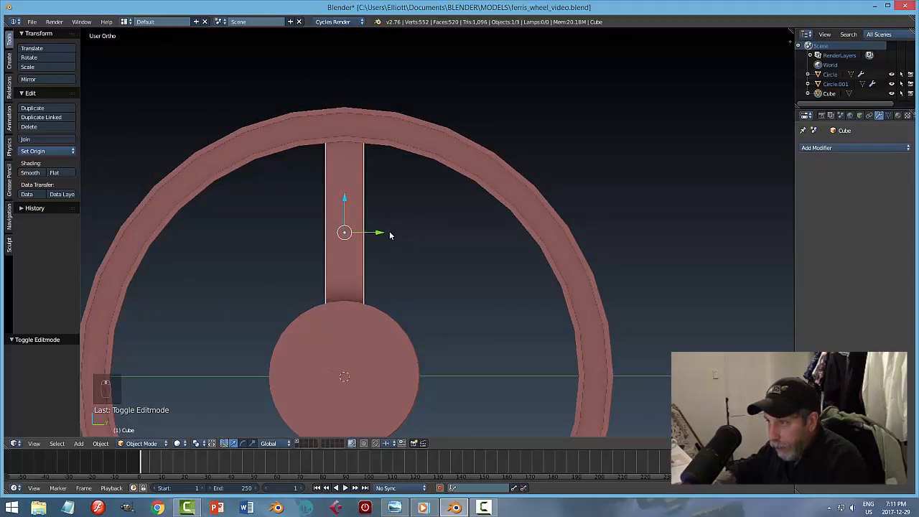
key(s)
key(y)
click(418, 230)
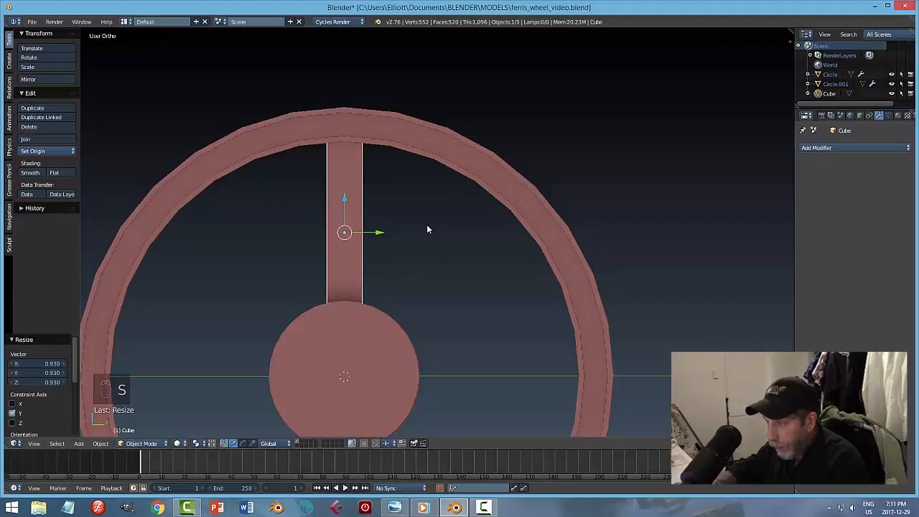
Step: Duplicate the spoke's front face in Edit Mode, separate the copy into its own object, and return to Object Mode
mouse_move(427, 230)
middle_down()
mouse_move(411, 239)
mouse_move(431, 232)
middle_up()
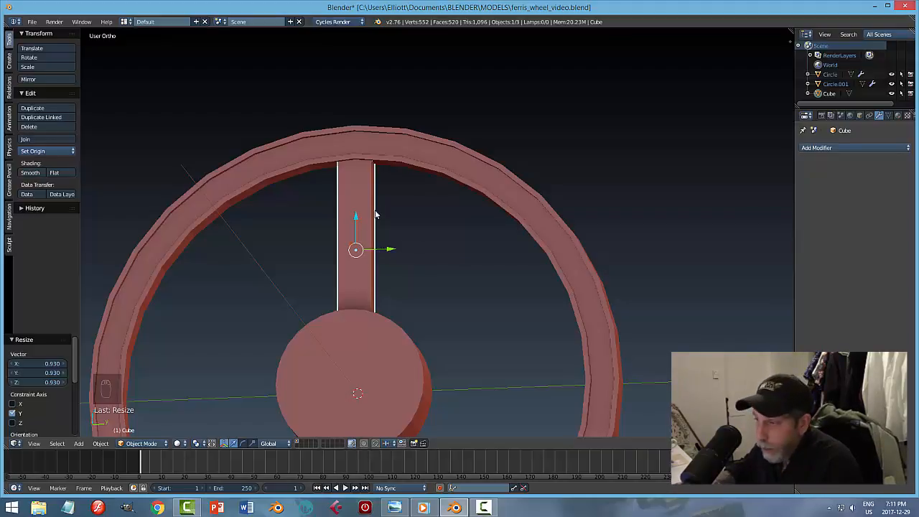
mouse_move(430, 247)
middle_down()
mouse_move(422, 244)
mouse_move(430, 241)
mouse_move(427, 250)
middle_up()
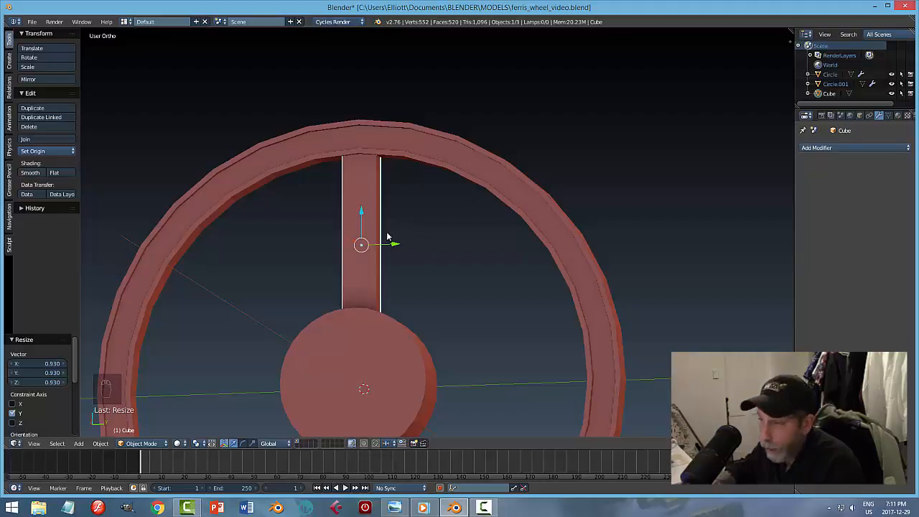
middle_drag(423, 220, 404, 226)
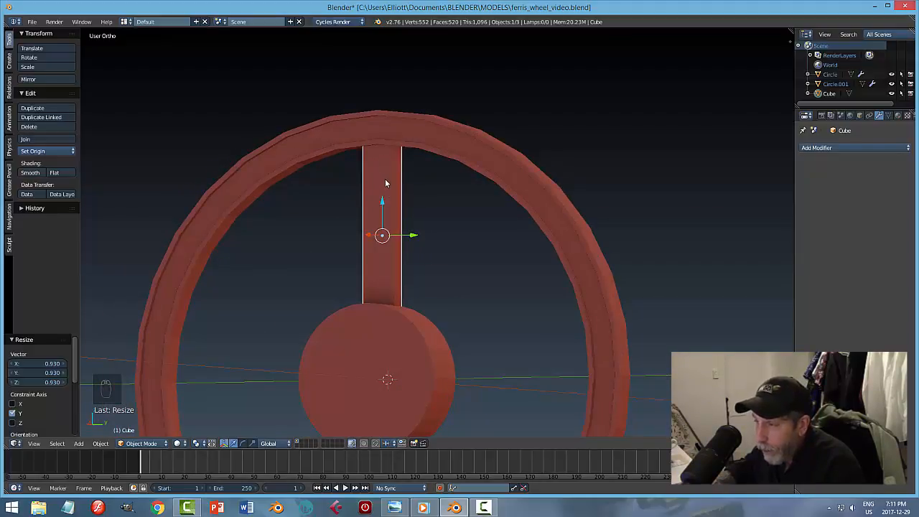
key(Tab)
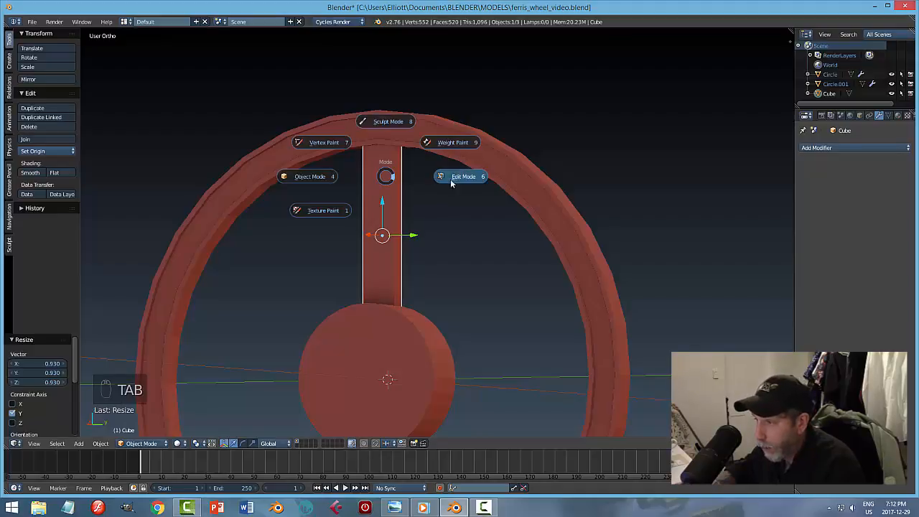
key(ctrl+Tab)
click(384, 197)
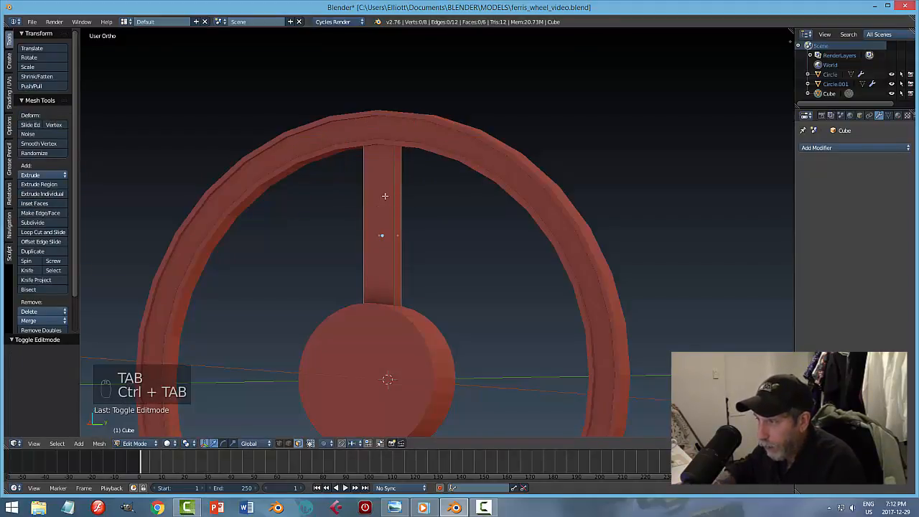
right_click(415, 200)
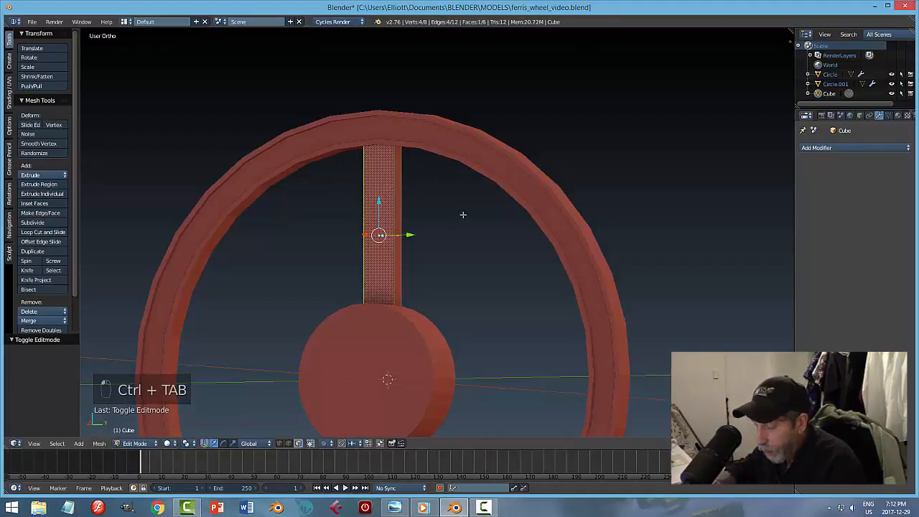
key(shift+d)
key(p)
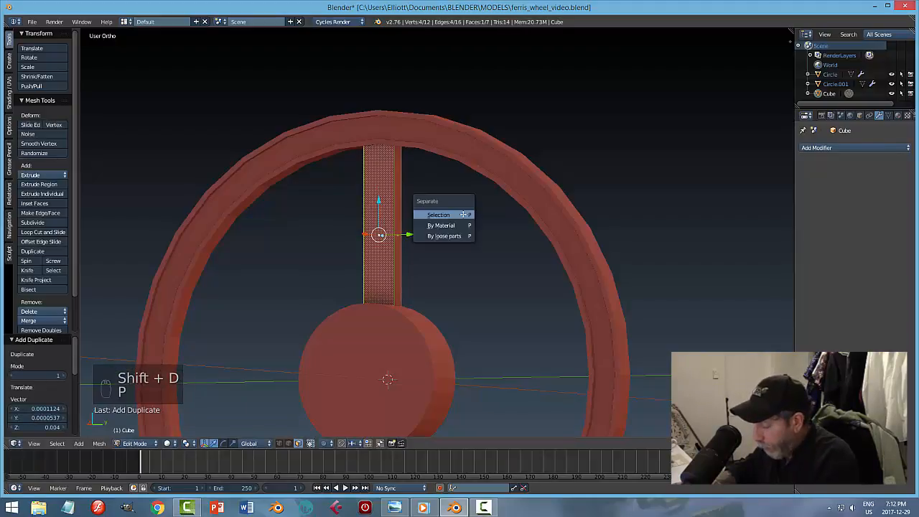
click(463, 214)
key(Tab)
Step: Select the separated face object and set its origin to its geometry
click(398, 213)
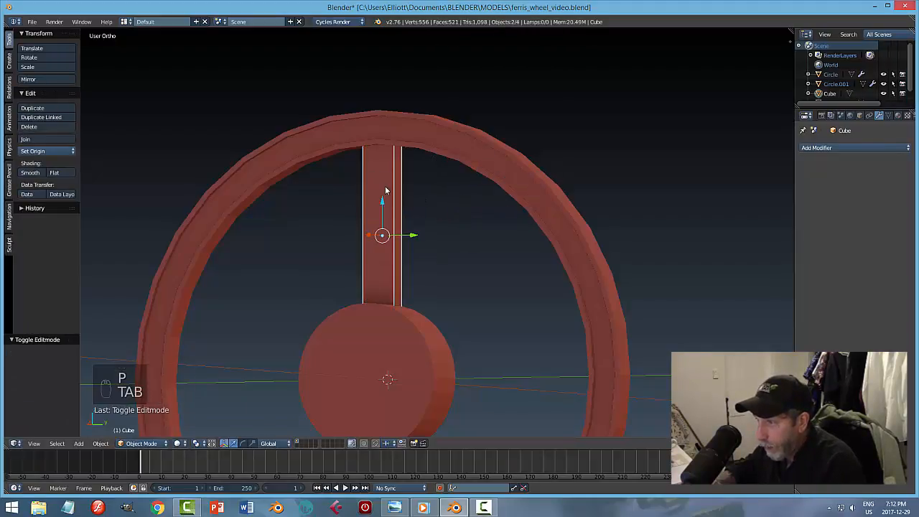
click(41, 151)
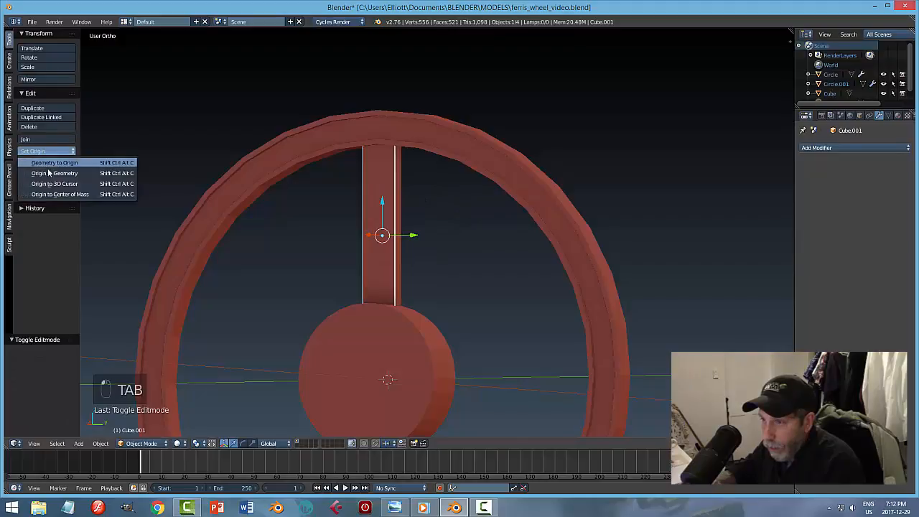
click(108, 170)
Step: Move the separated face along X until it stands about 0.1 units in front of the spoke
mouse_move(455, 254)
middle_down()
mouse_move(427, 264)
mouse_move(398, 222)
mouse_move(462, 216)
mouse_move(486, 198)
mouse_move(451, 230)
mouse_move(399, 166)
middle_up()
key(shift+d)
key(x)
click(352, 232)
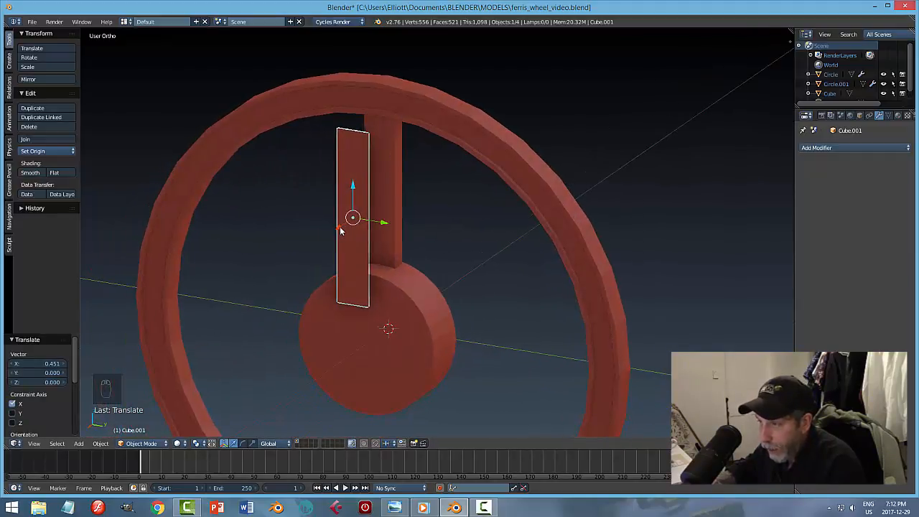
key(g)
key(x)
click(369, 211)
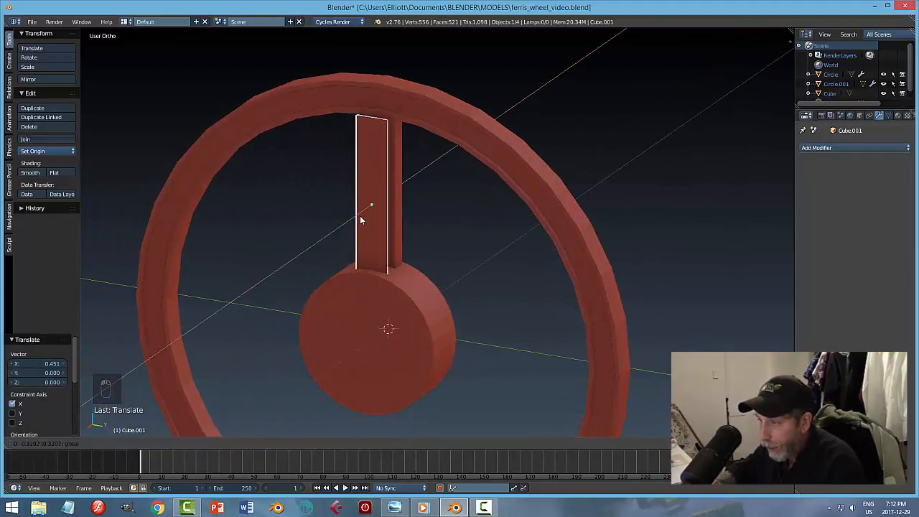
Step: In front view, shift the separated face about -0.05 along X so it sits close to the rim
middle_drag(365, 211, 415, 219)
key(KP_1)
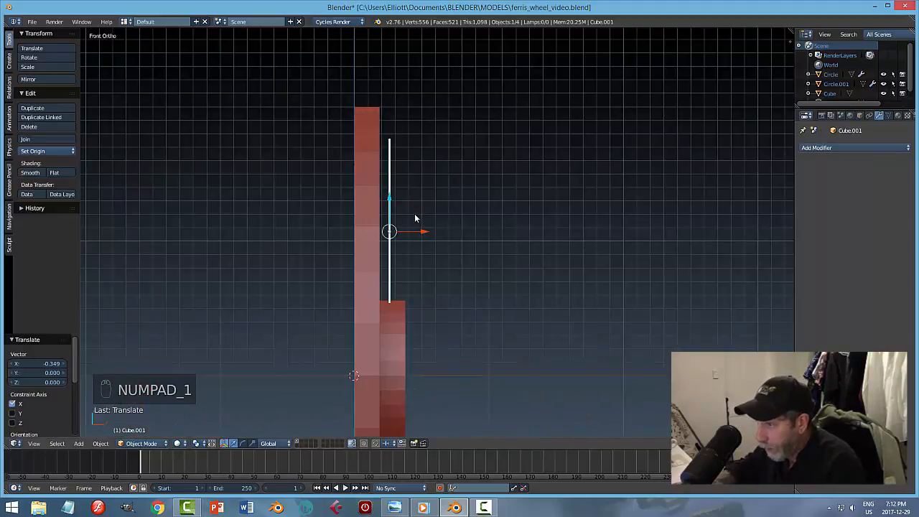
key(g)
key(x)
click(417, 232)
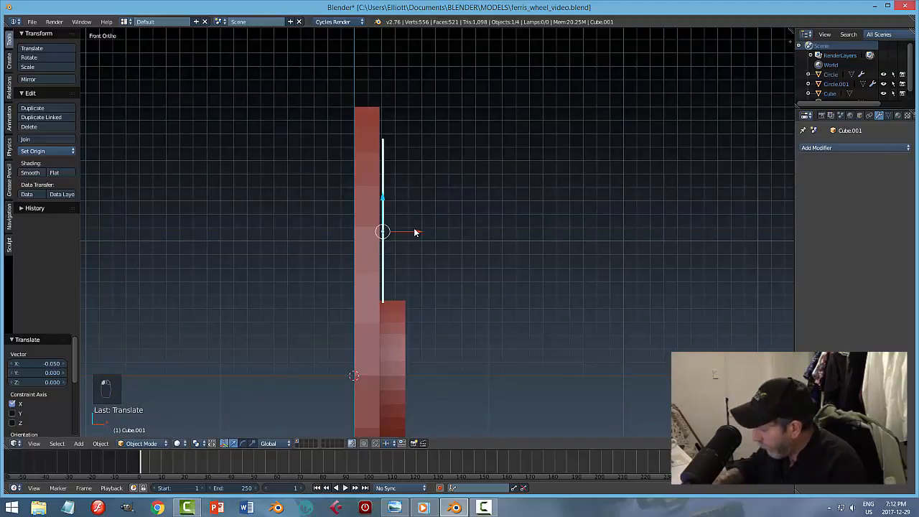
Step: In right view, narrow the separated face to about 0.509 of its width along Y
key(KP_3)
key(s)
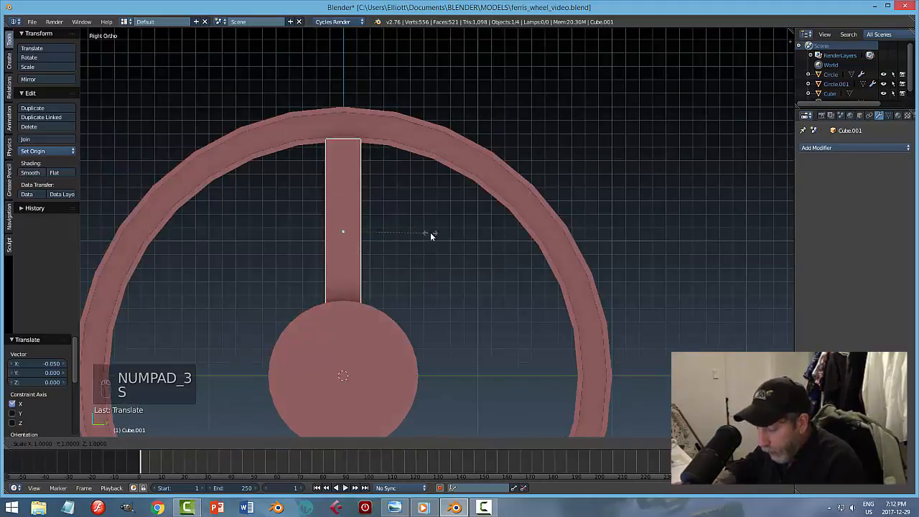
key(y)
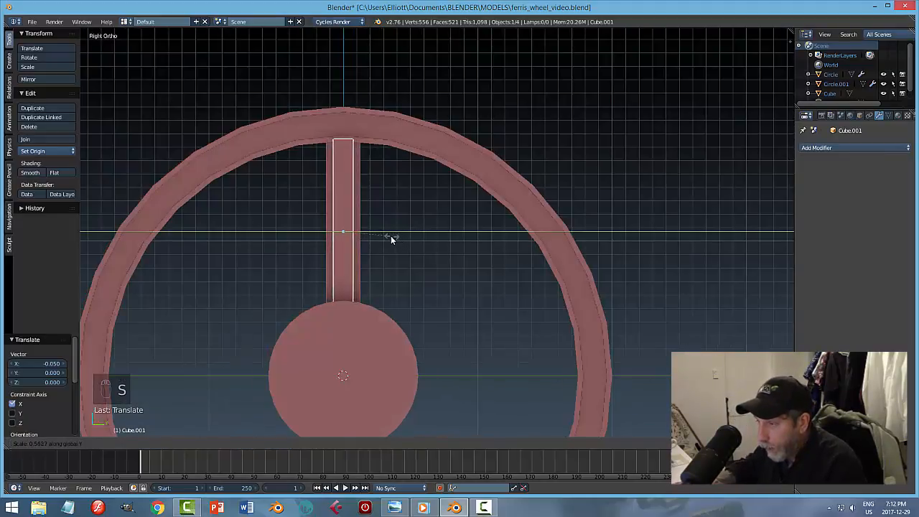
click(387, 236)
Step: Shorten the narrow panel to about 0.807 of its height along Z
scroll(386, 234, up, 2)
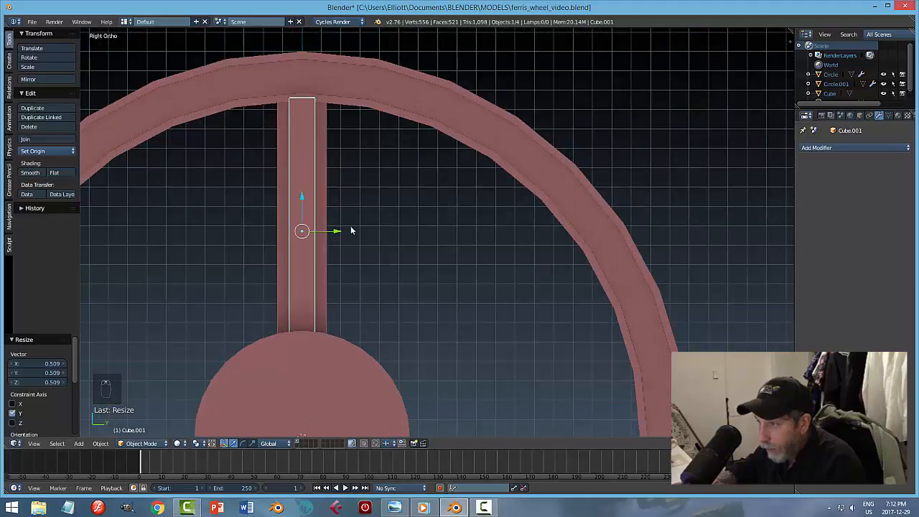
shift+middle_drag(334, 205, 410, 220)
scroll(411, 222, up, 2)
scroll(414, 226, down, 1)
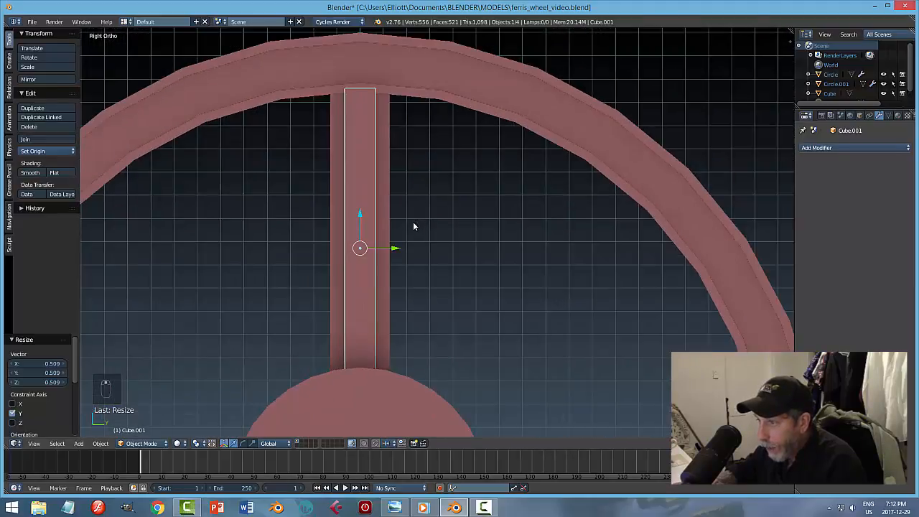
key(s)
key(z)
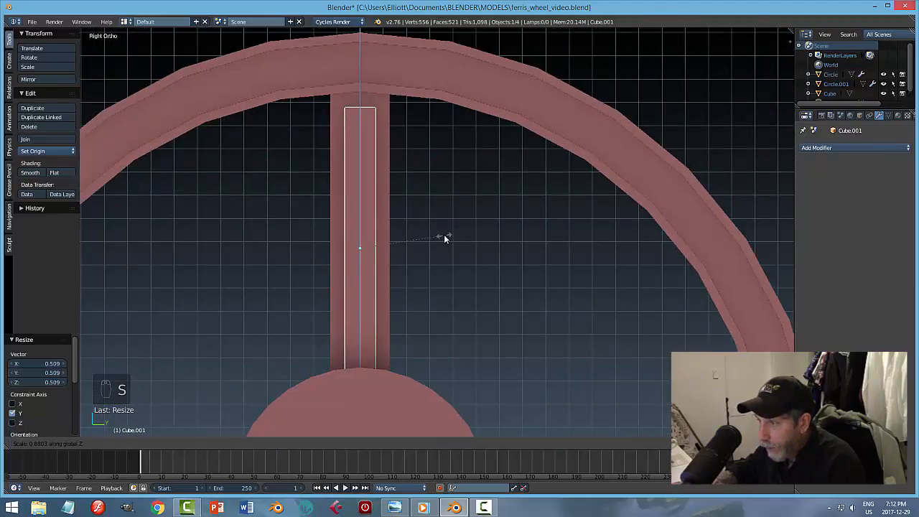
click(416, 240)
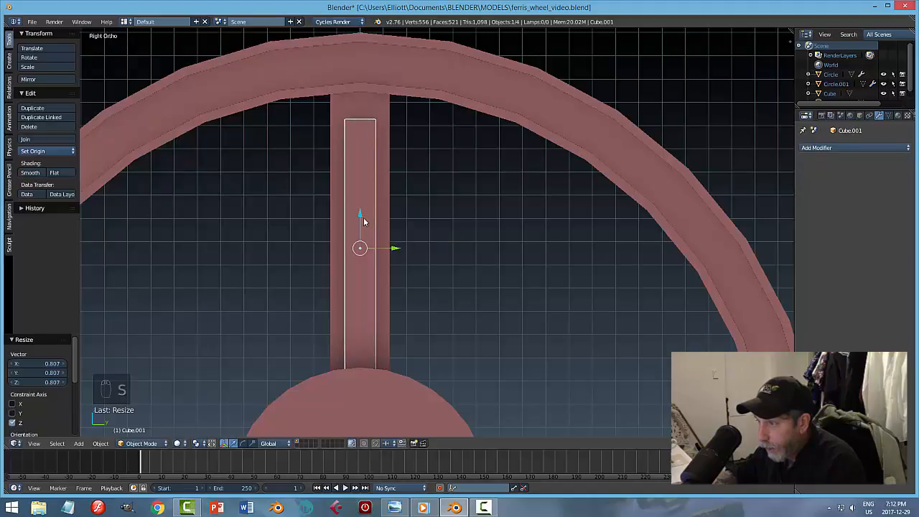
Step: Raise the panel about 0.07 along Z to center it on the spoke, and scale its height to about 0.946
key(g)
key(z)
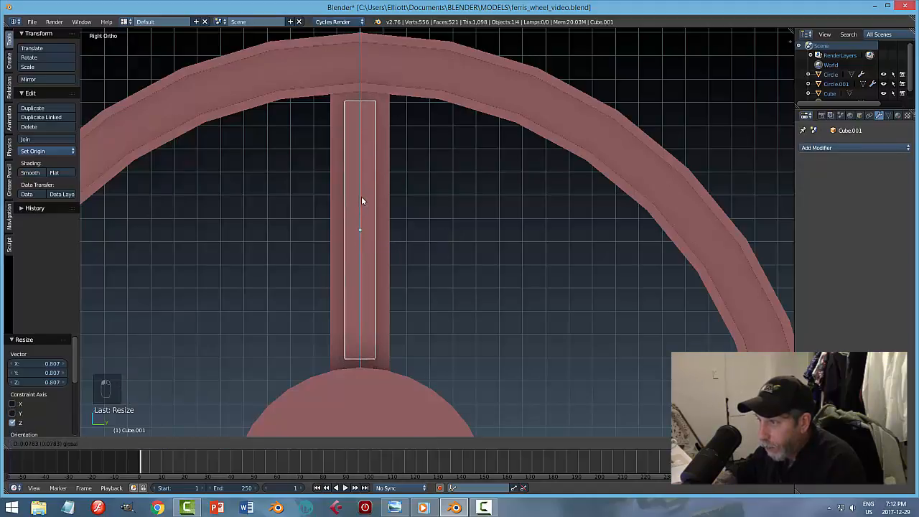
click(364, 204)
key(s)
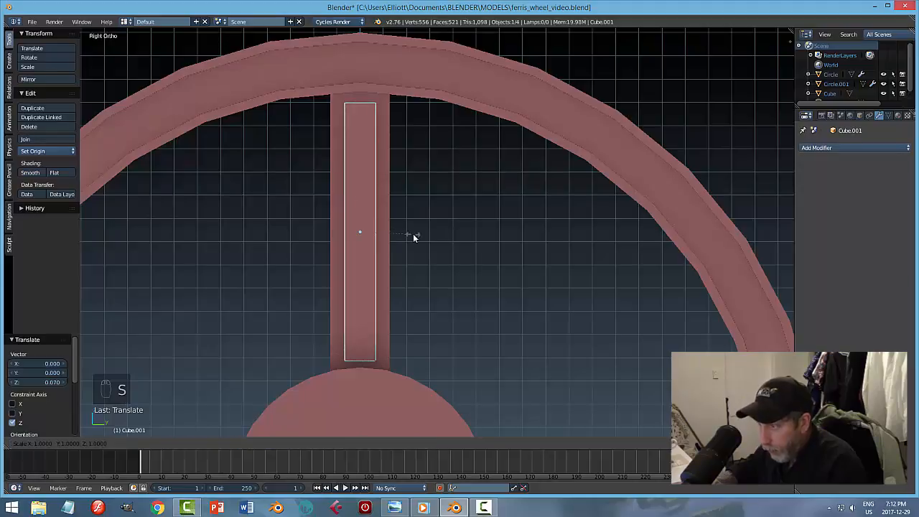
key(z)
click(410, 234)
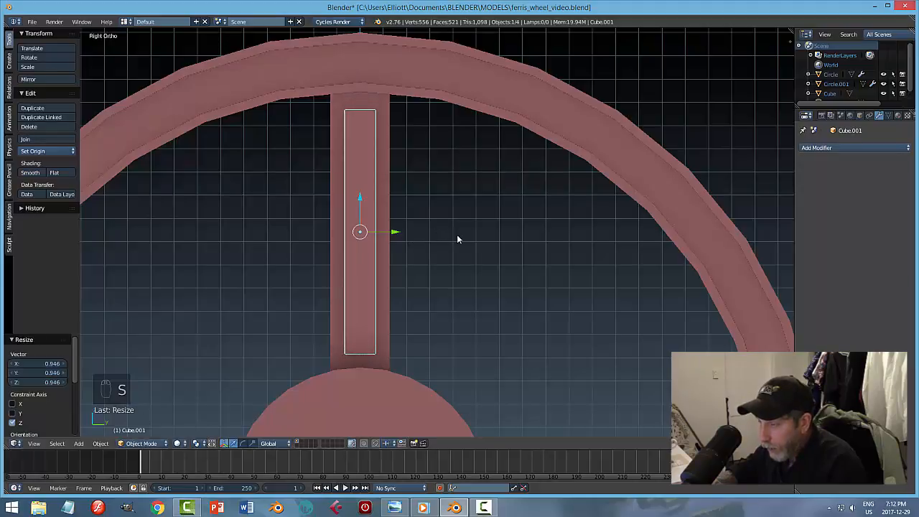
Step: Narrow the panel to about 0.794 along Y and move it about -0.025 along X towards the spoke
mouse_move(457, 234)
middle_down()
mouse_move(446, 236)
mouse_move(462, 235)
middle_up()
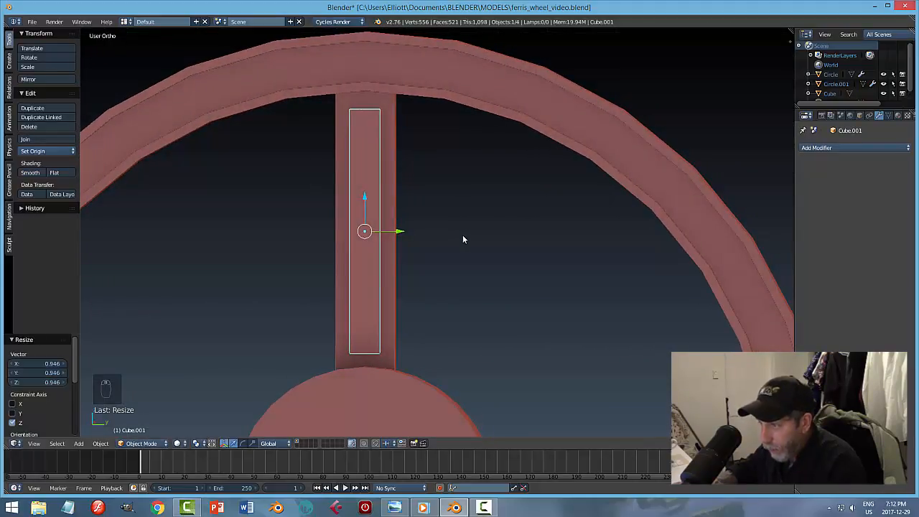
key(s)
key(y)
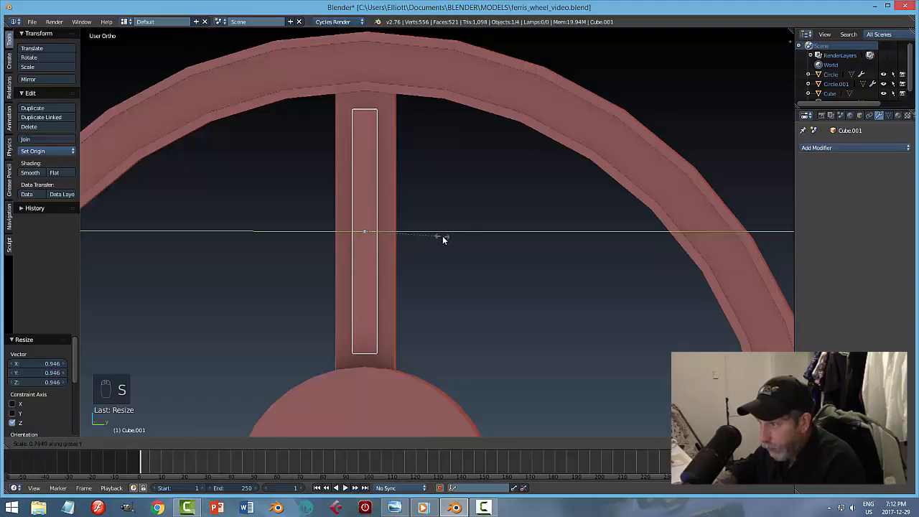
click(442, 237)
middle_drag(484, 240, 413, 224)
key(g)
key(x)
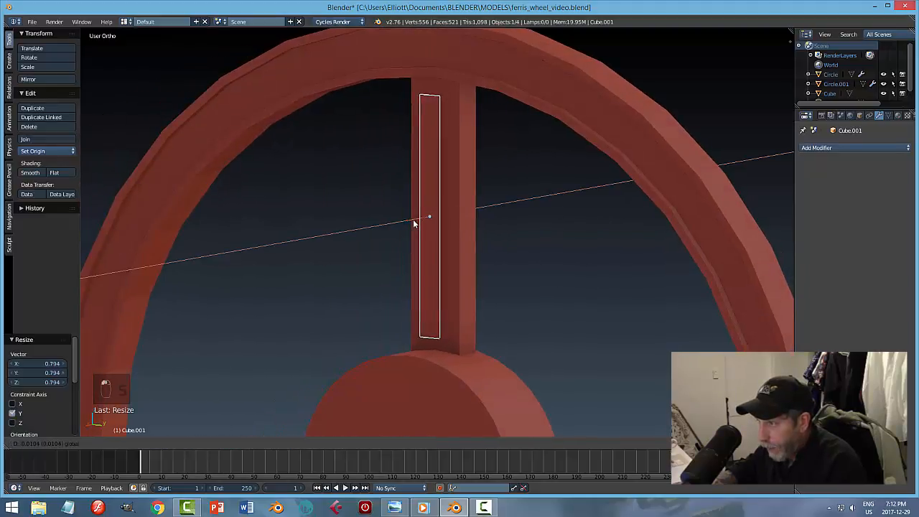
click(419, 223)
Step: Extrude the panel's face about 0.068 along X in Edit Mode to give it thickness, and return to Object Mode
middle_drag(477, 227, 514, 218)
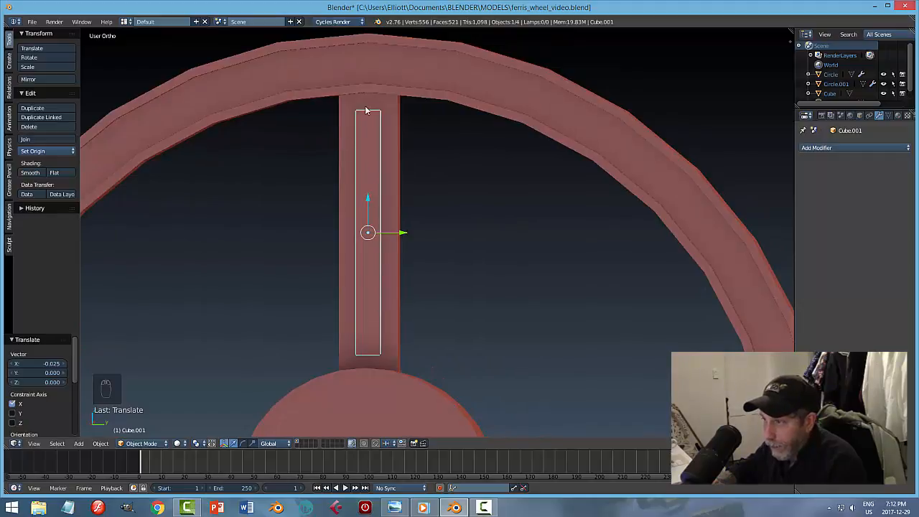
middle_drag(441, 271, 400, 268)
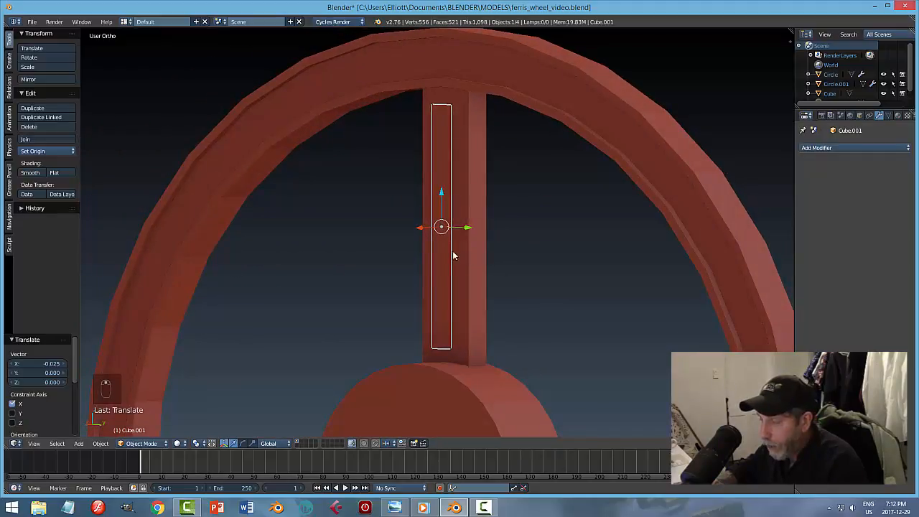
key(Tab)
click(512, 247)
middle_drag(509, 252, 486, 236)
key(a)
key(a)
key(e)
right_click(543, 251)
key(e)
key(x)
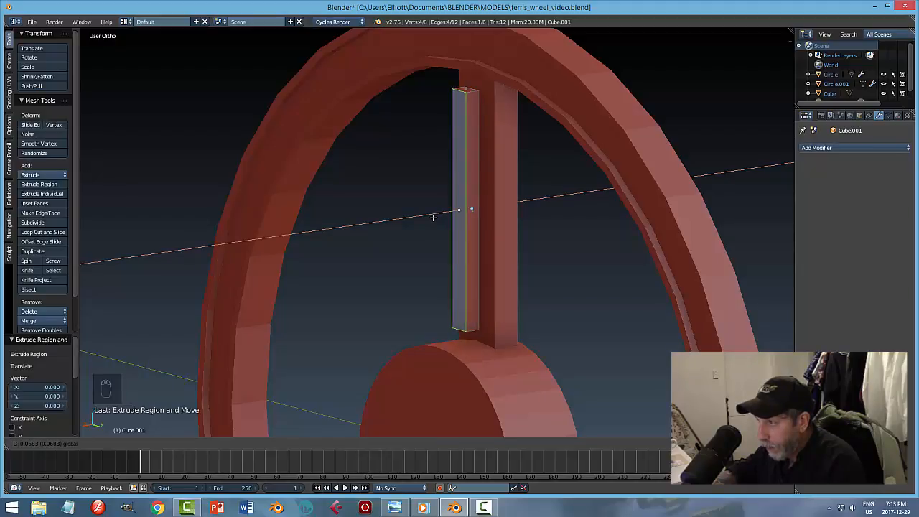
click(434, 215)
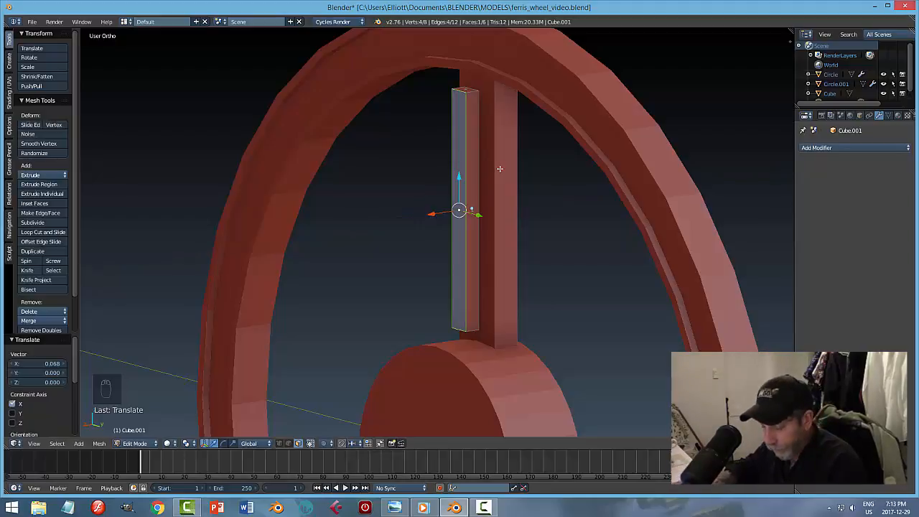
key(a)
key(Tab)
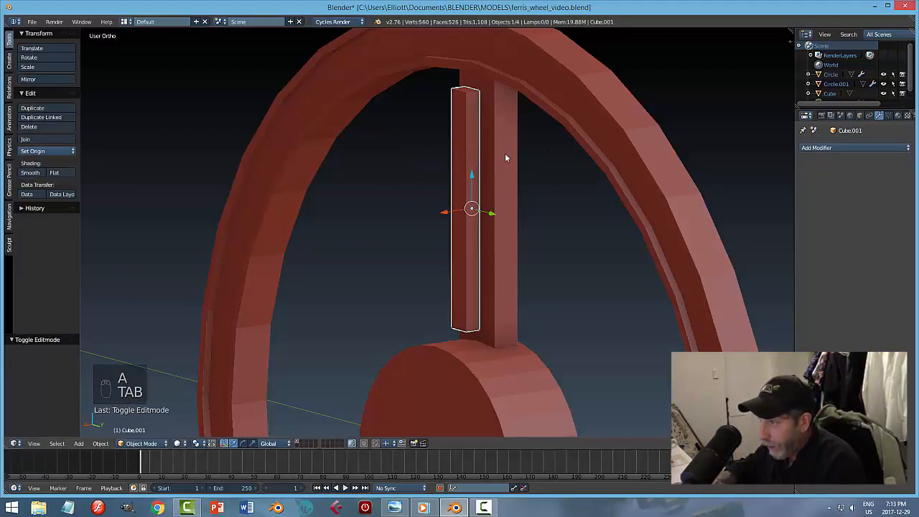
Step: Apply the scale of the narrow panel in Object Mode
click(101, 443)
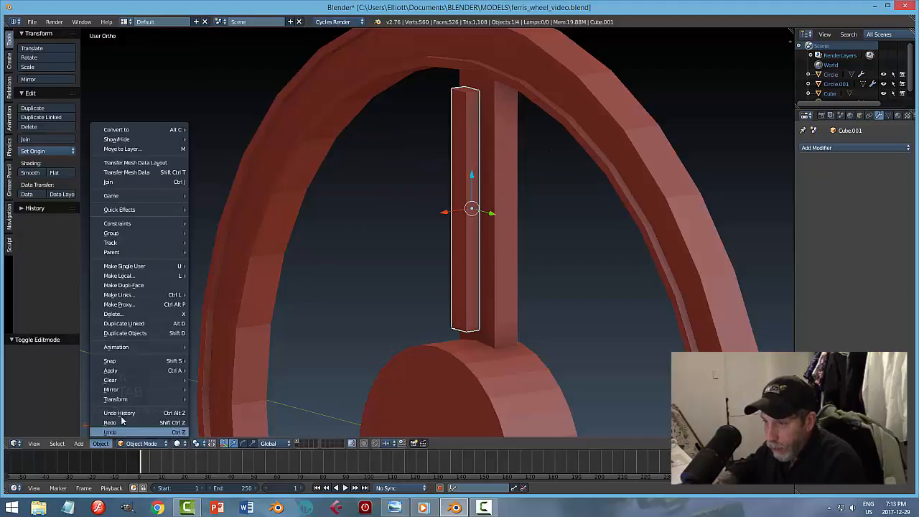
mouse_move(127, 371)
click(210, 389)
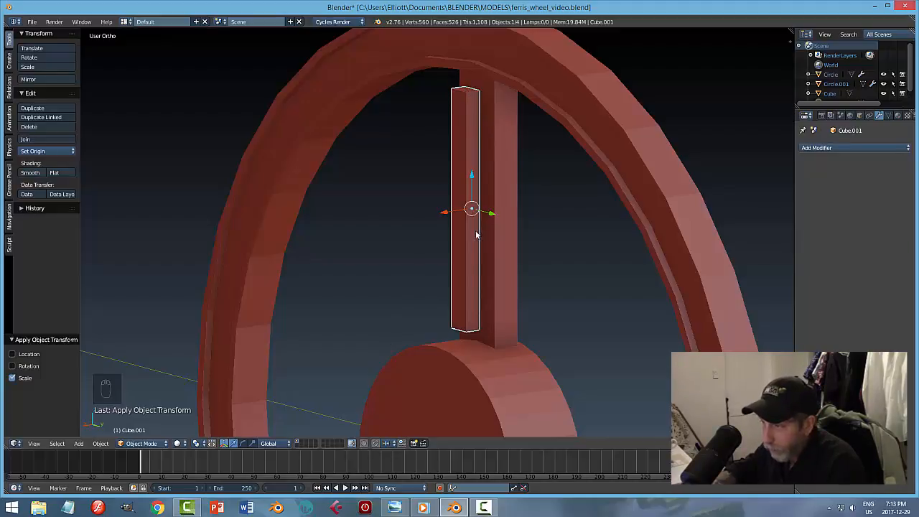
Step: In Edit Mode with edge selection, select the four short X-direction edges at the panel's upper and lower corners
key(Tab)
click(566, 142)
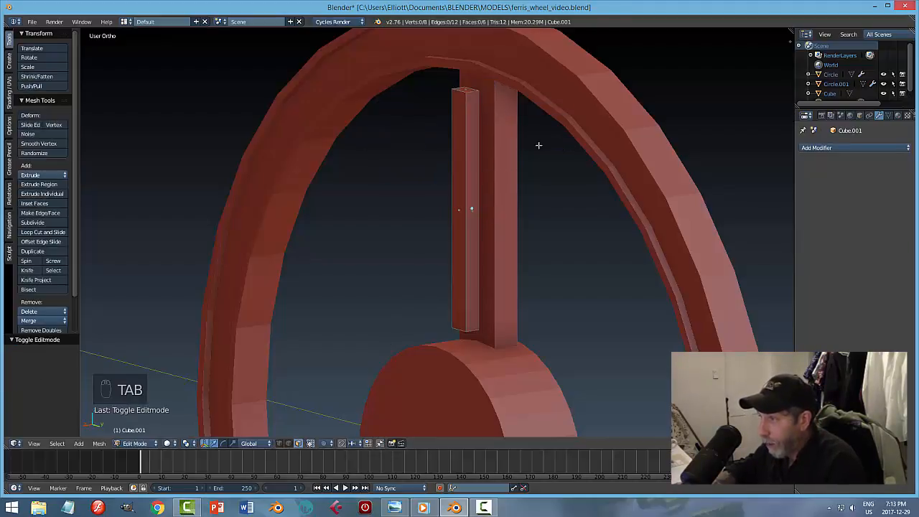
key(ctrl+Tab)
click(511, 138)
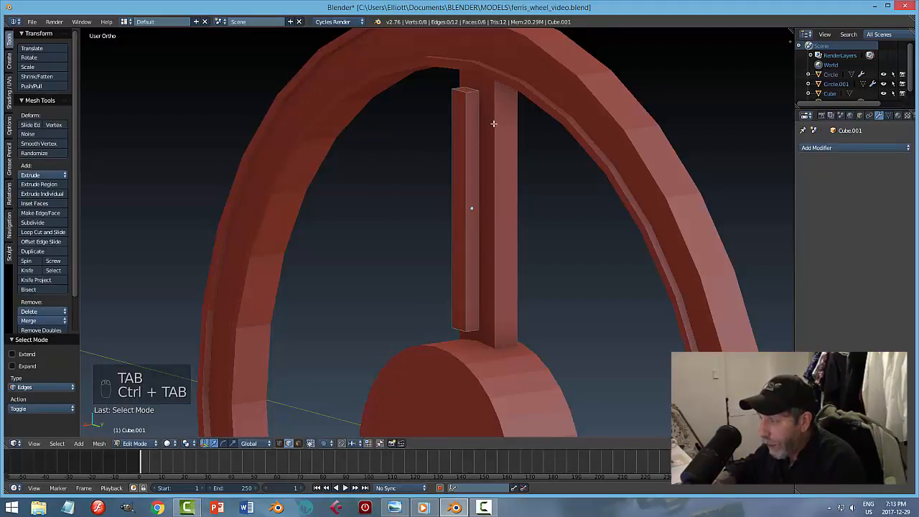
right_click(467, 90)
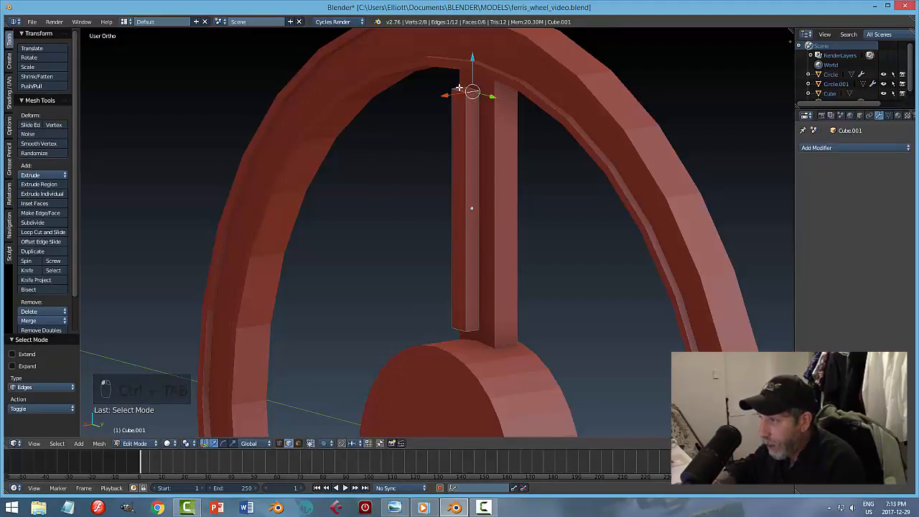
shift+right_click(459, 86)
middle_drag(531, 223, 589, 178)
middle_drag(379, 336, 354, 324)
scroll(312, 359, up, 2)
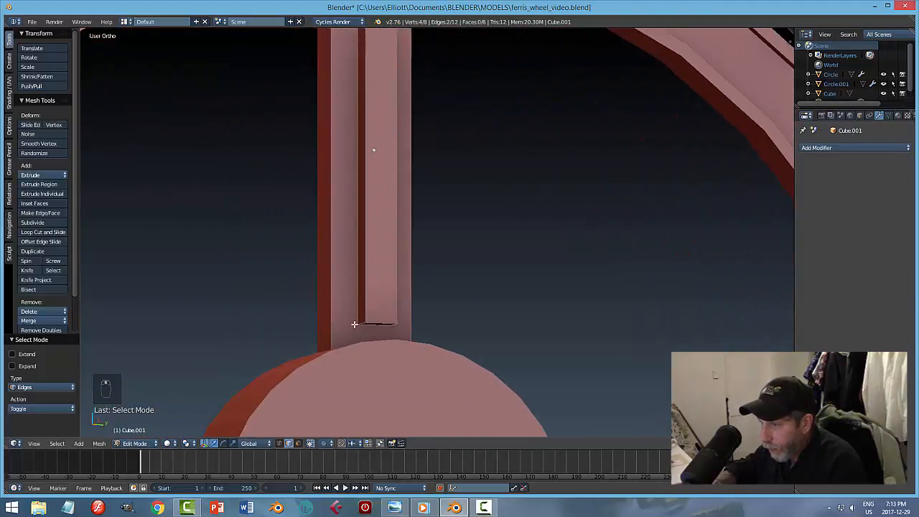
shift+right_click(364, 323)
middle_drag(441, 329, 486, 319)
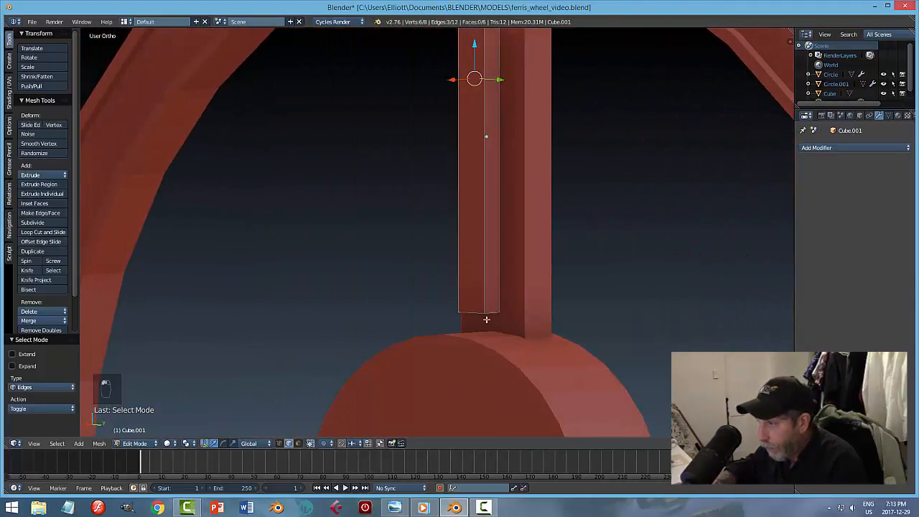
shift+right_click(489, 308)
middle_drag(532, 303, 557, 244)
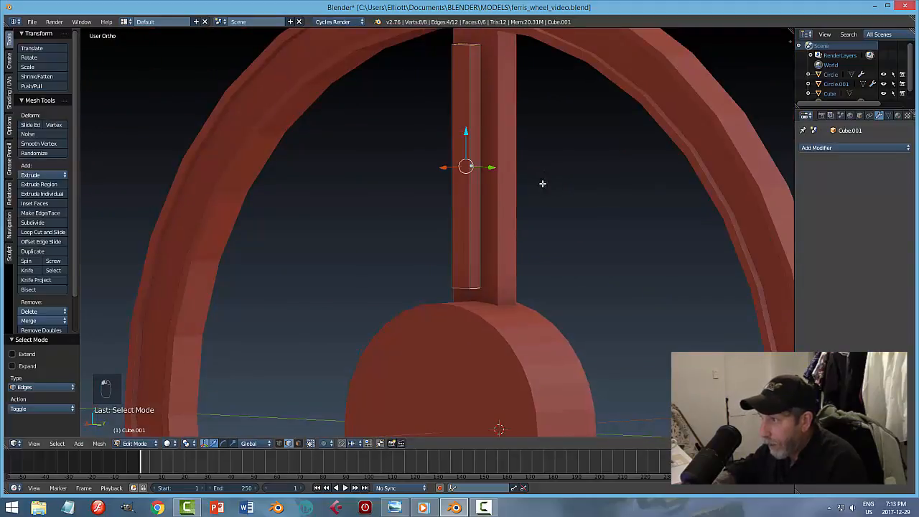
middle_drag(542, 184, 492, 240)
scroll(492, 241, up, 2)
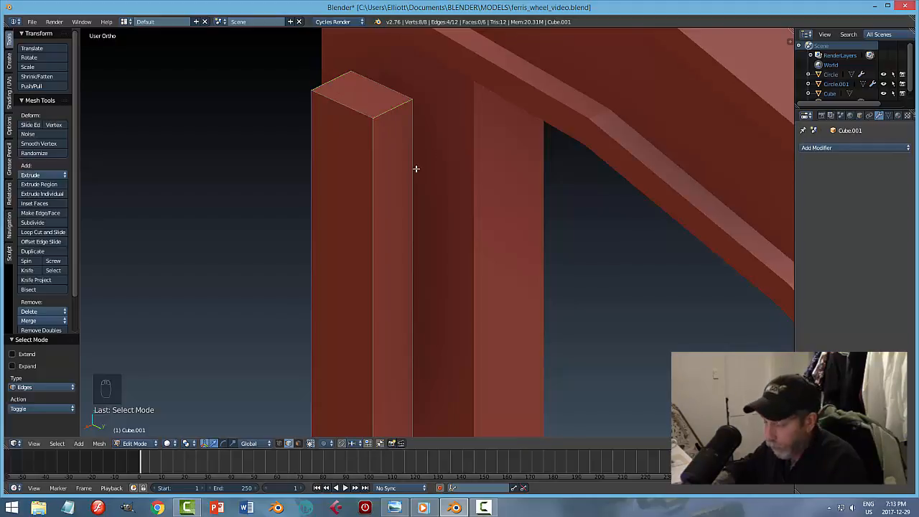
Step: Bevel the four corner edges with an offset of about 0.015 and 4 segments, and return to Object Mode
key(ctrl+b)
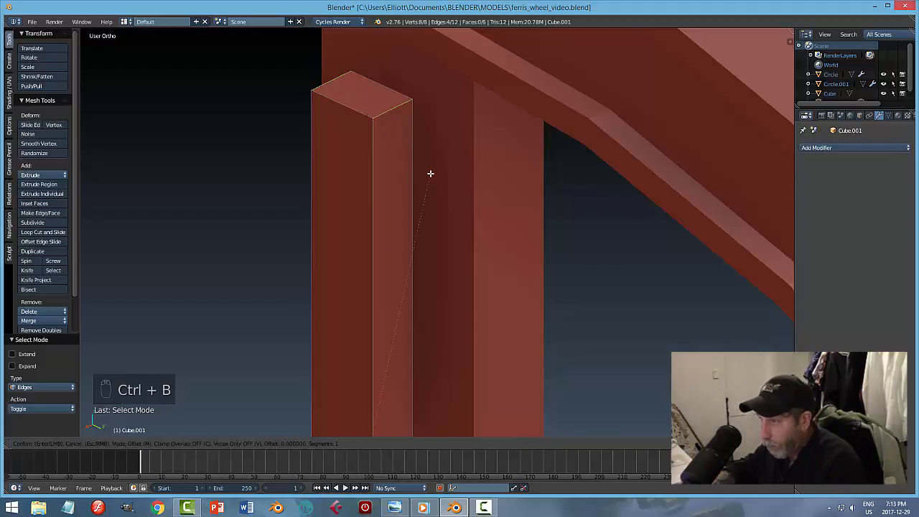
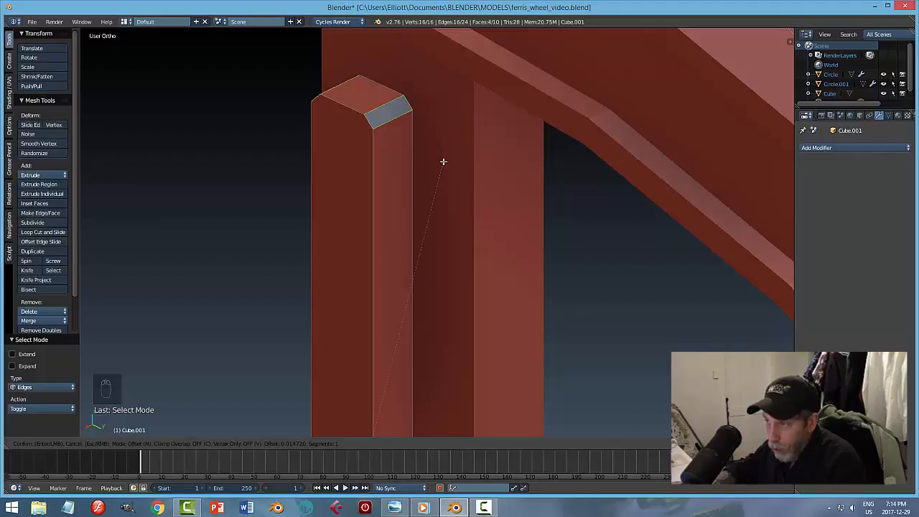
scroll(443, 161, up, 4)
scroll(442, 161, down, 4)
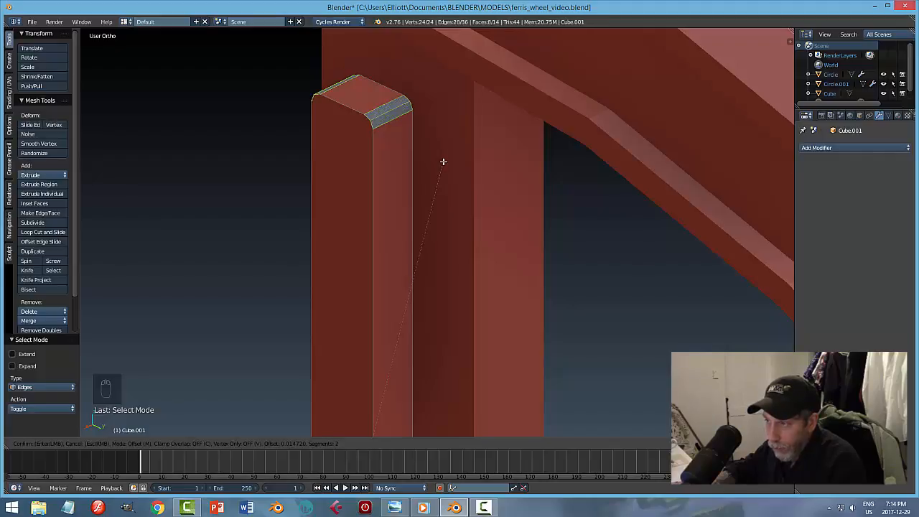
scroll(443, 161, up, 4)
scroll(443, 162, down, 1)
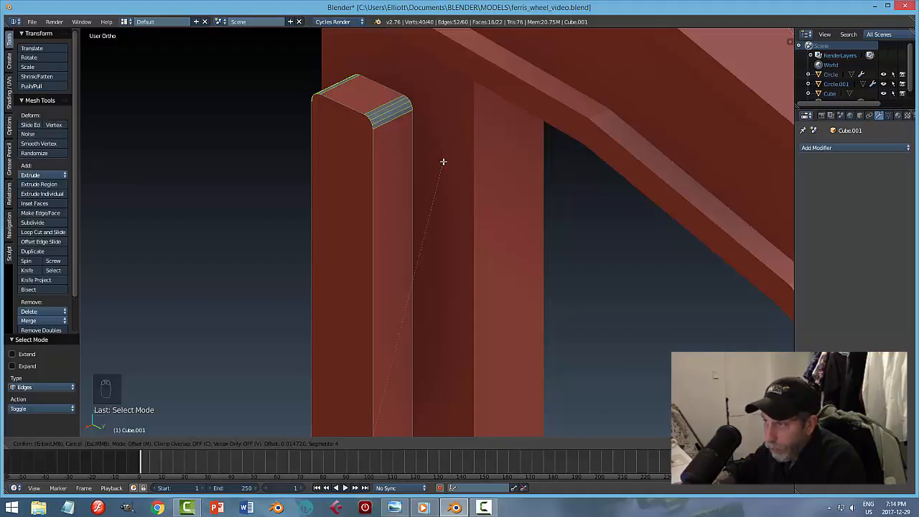
scroll(443, 161, down, 3)
scroll(443, 161, up, 3)
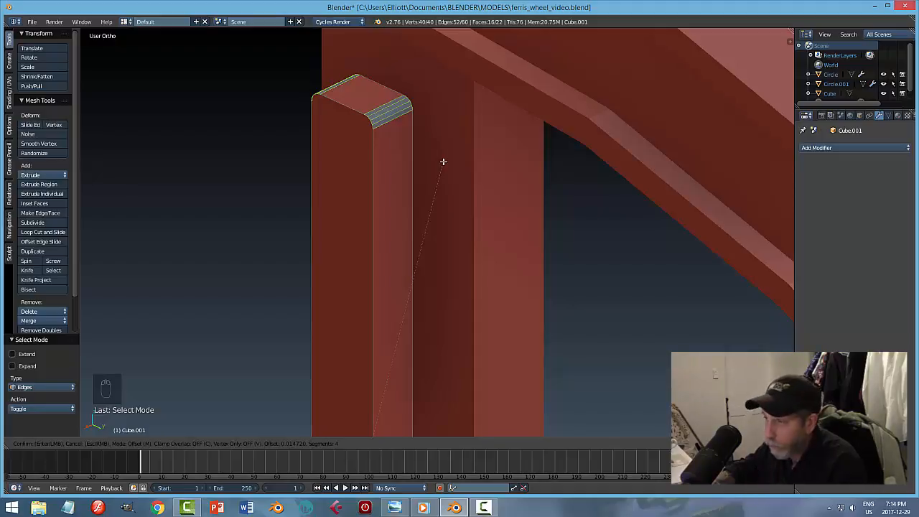
click(443, 162)
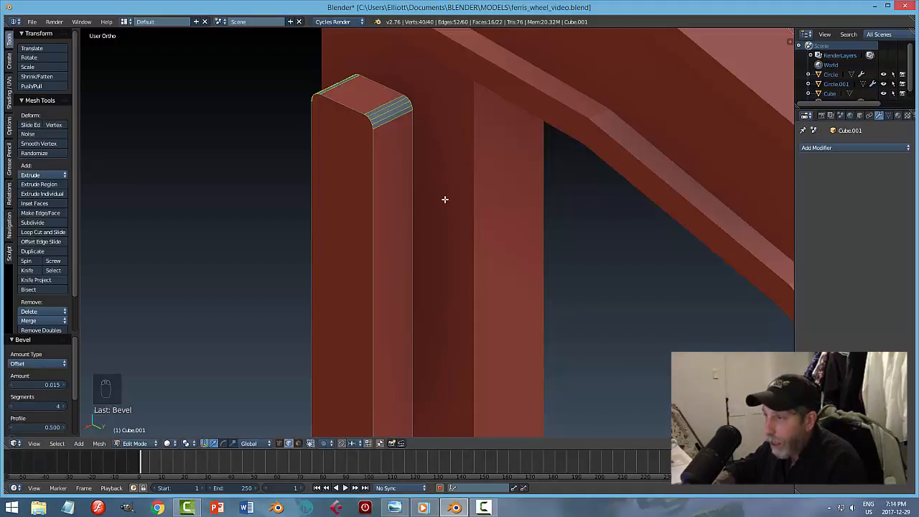
middle_drag(445, 200, 483, 164)
scroll(428, 216, down, 4)
mouse_move(430, 220)
middle_down()
mouse_move(449, 193)
mouse_move(460, 213)
mouse_move(446, 224)
middle_up()
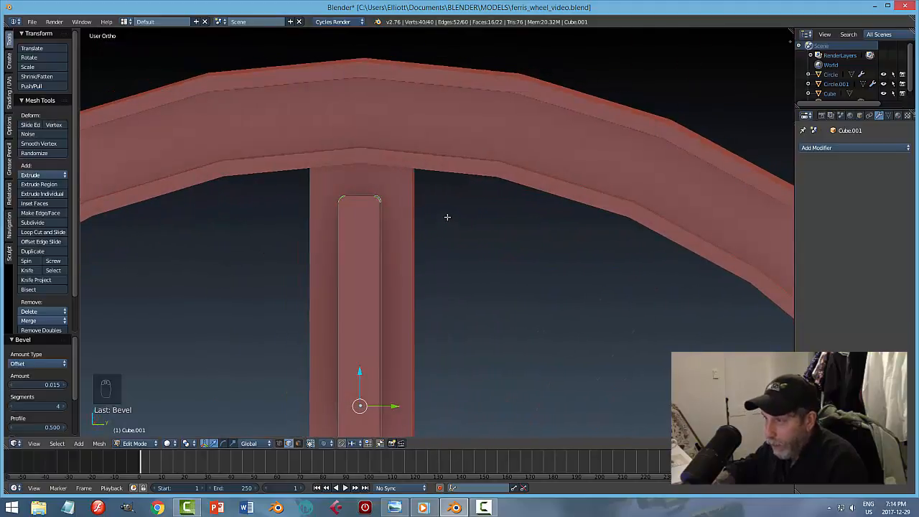
key(a)
key(Tab)
scroll(460, 216, down, 3)
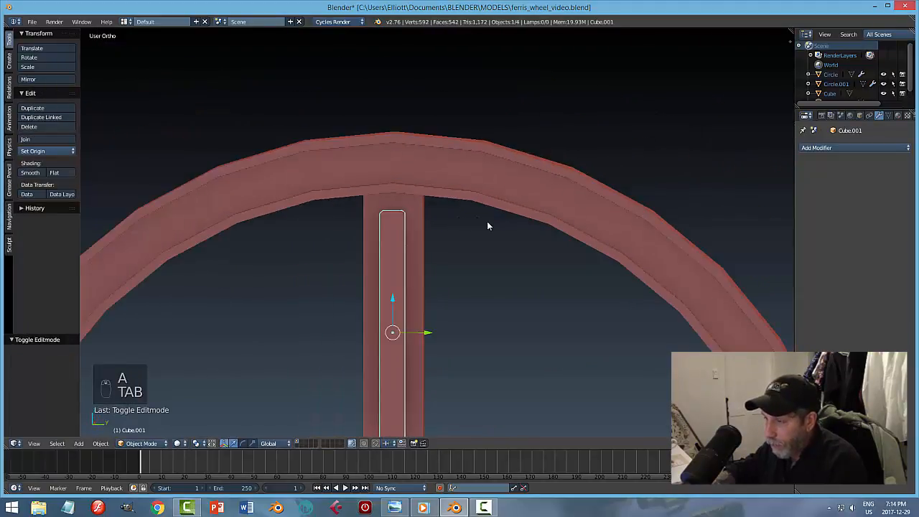
Step: Move the rounded panel about -0.064 along X so it sinks partly into the spoke, and save the file
key(a)
middle_drag(500, 234, 426, 232)
right_click(427, 233)
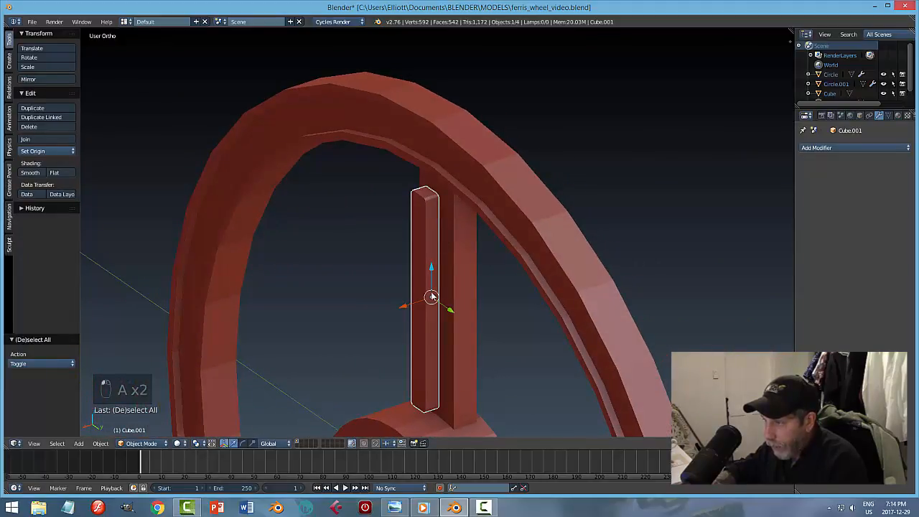
key(g)
key(x)
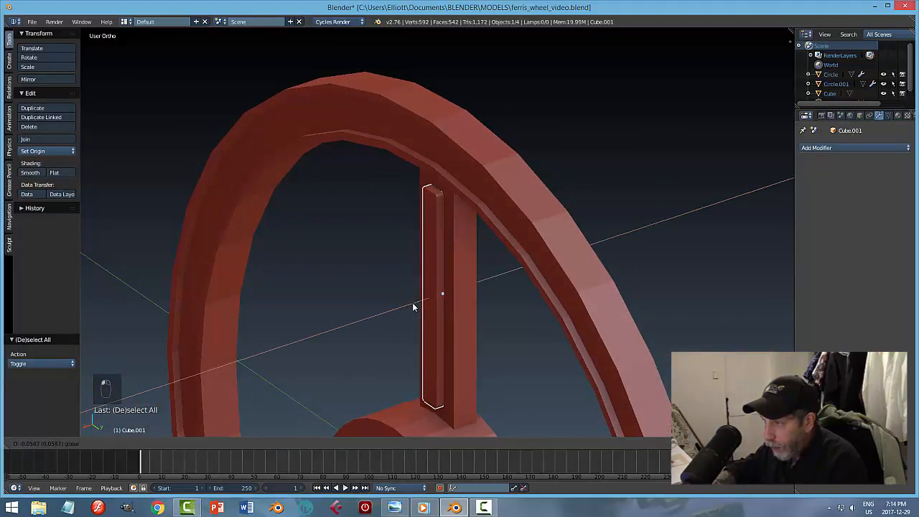
click(414, 306)
middle_drag(414, 307, 473, 277)
key(ctrl+s)
scroll(471, 265, up, 2)
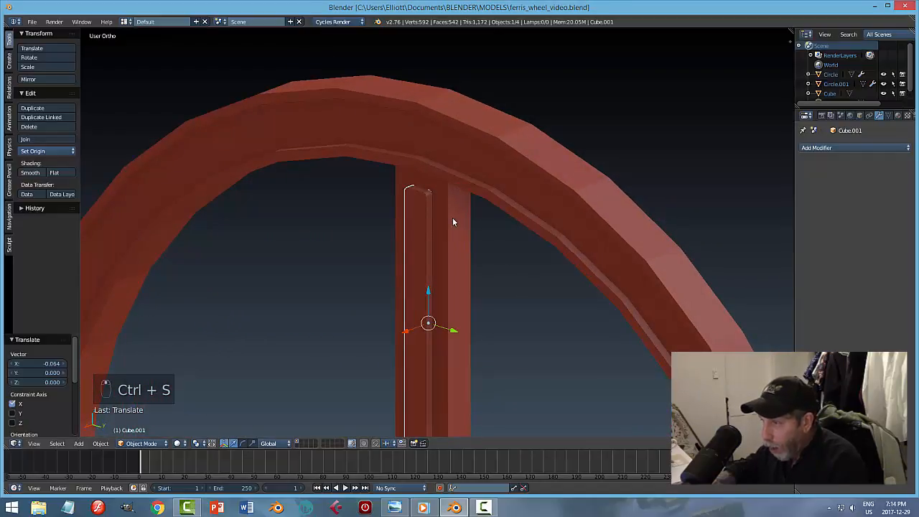
Step: Select the spoke behind the panel and apply its scale
right_click(453, 219)
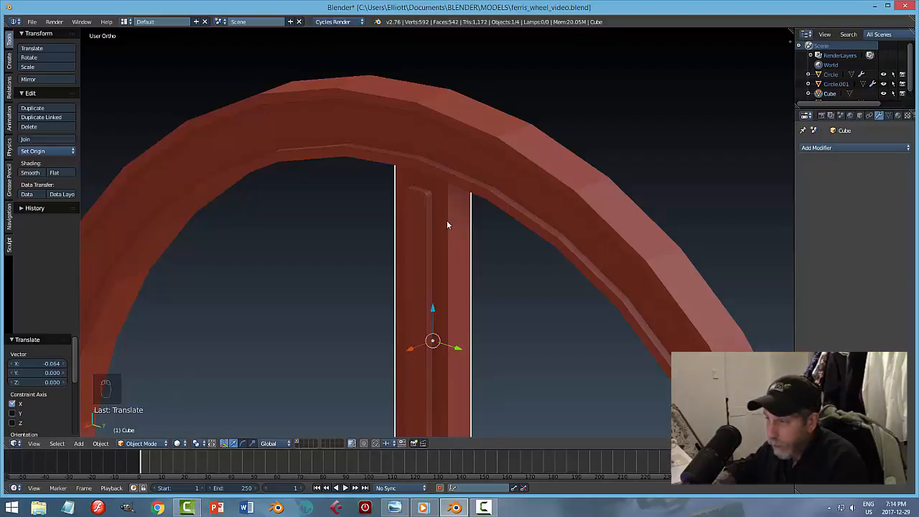
right_click(418, 215)
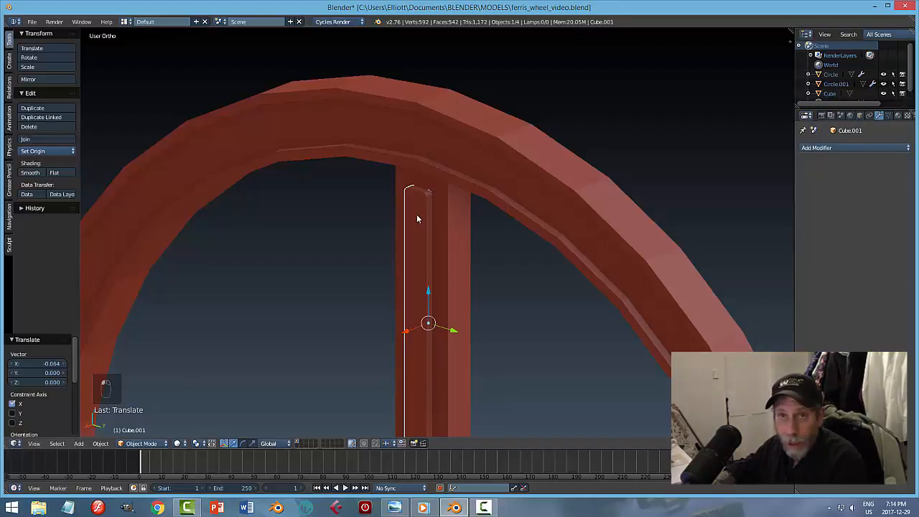
right_click(453, 223)
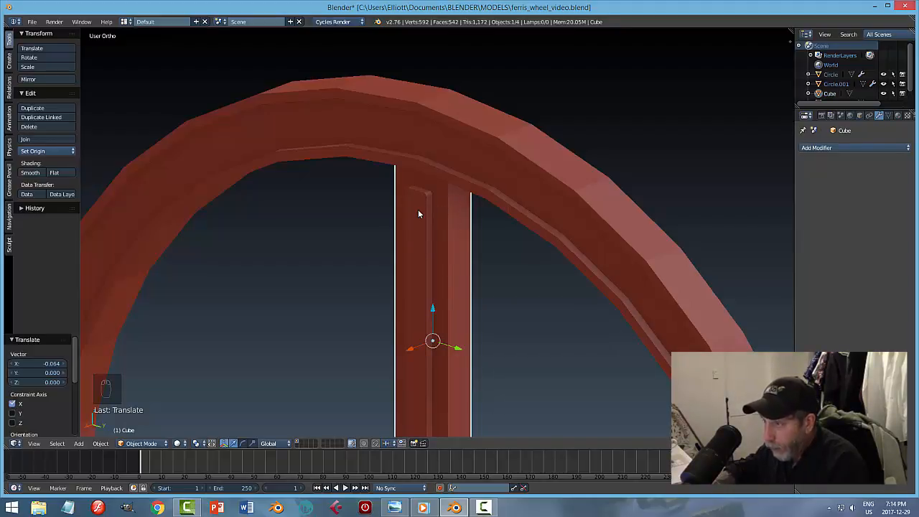
right_click(418, 209)
right_click(454, 219)
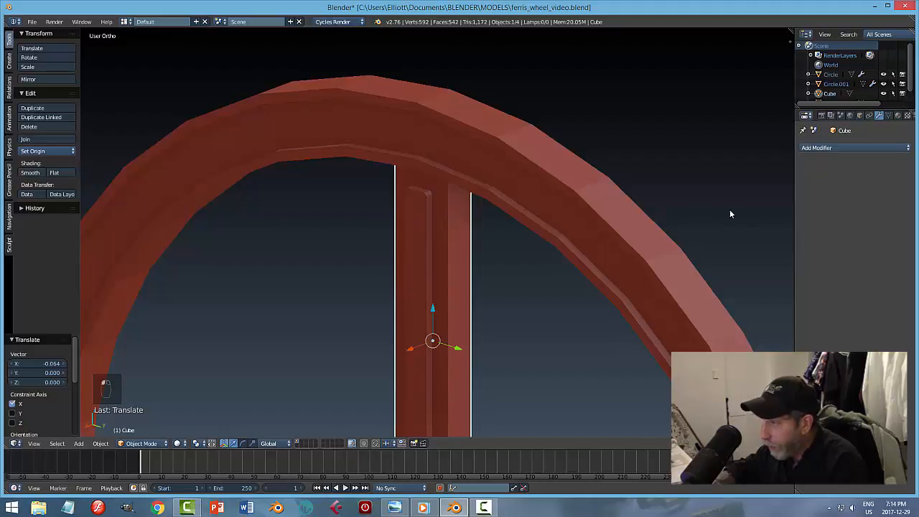
click(100, 443)
mouse_move(115, 371)
click(213, 389)
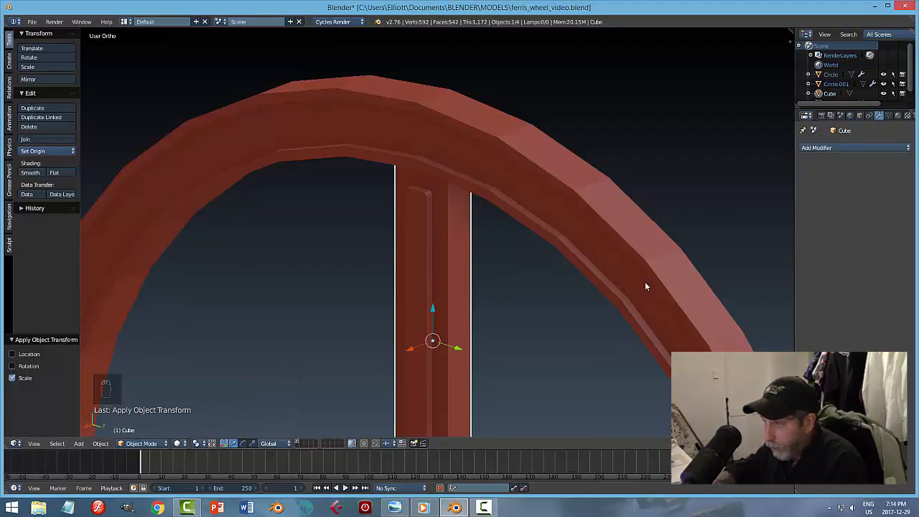
Step: Add a Boolean modifier to the spoke with operation Difference and Cube.001 as its object, and apply it
click(804, 148)
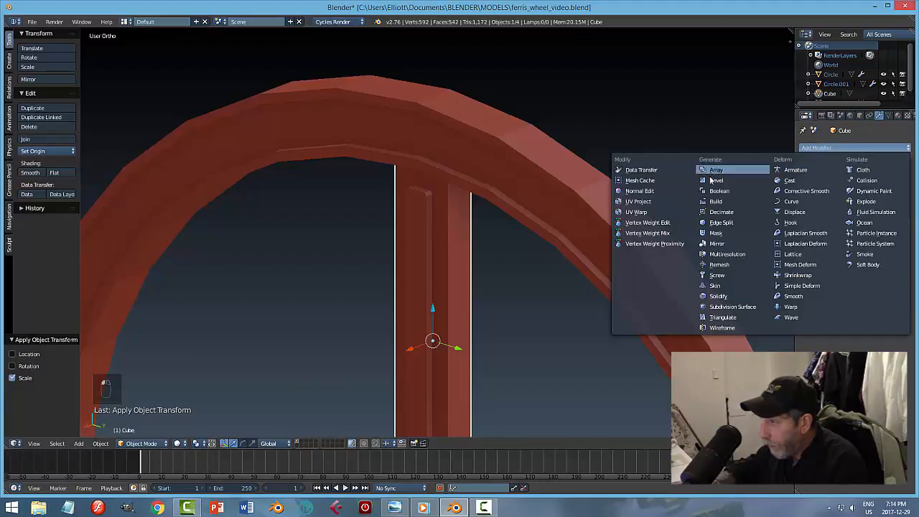
click(716, 191)
click(820, 204)
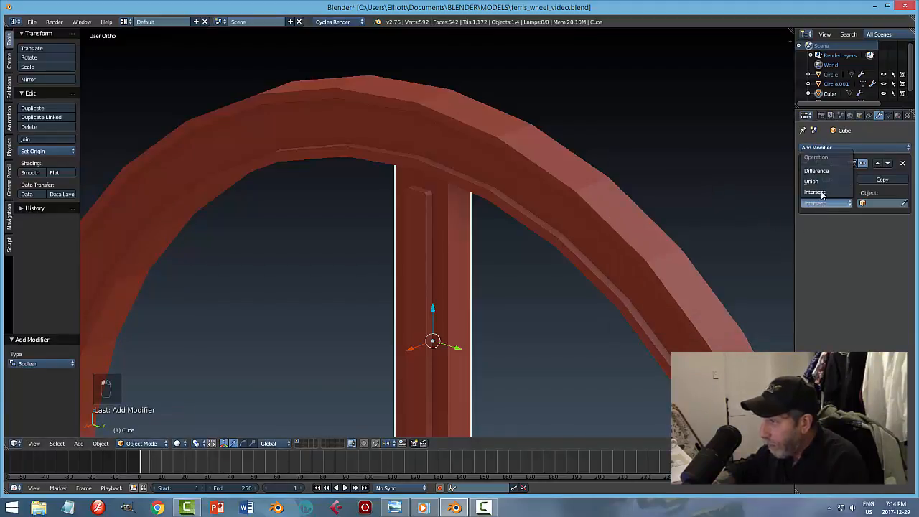
click(822, 172)
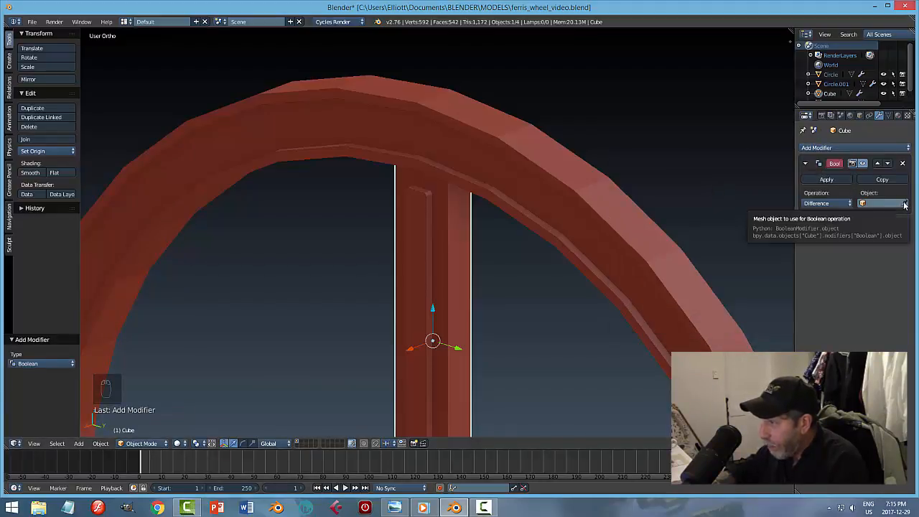
click(904, 204)
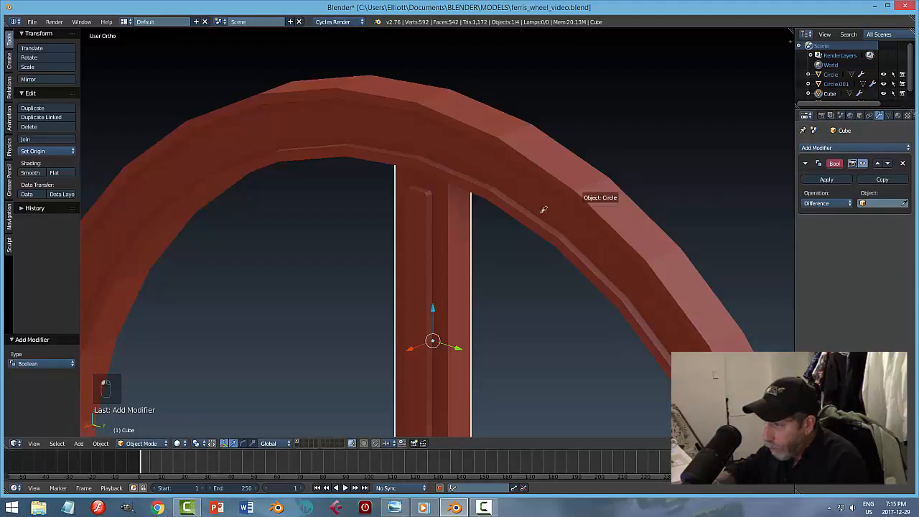
click(424, 205)
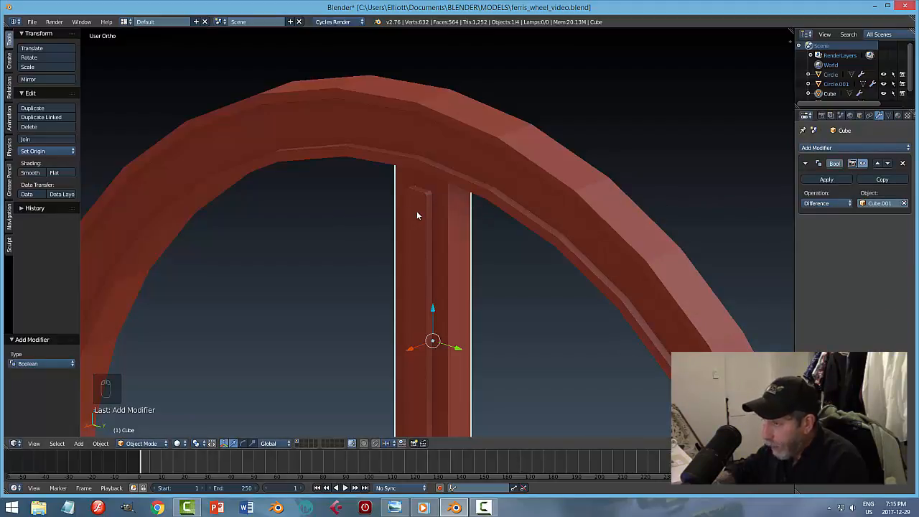
click(825, 180)
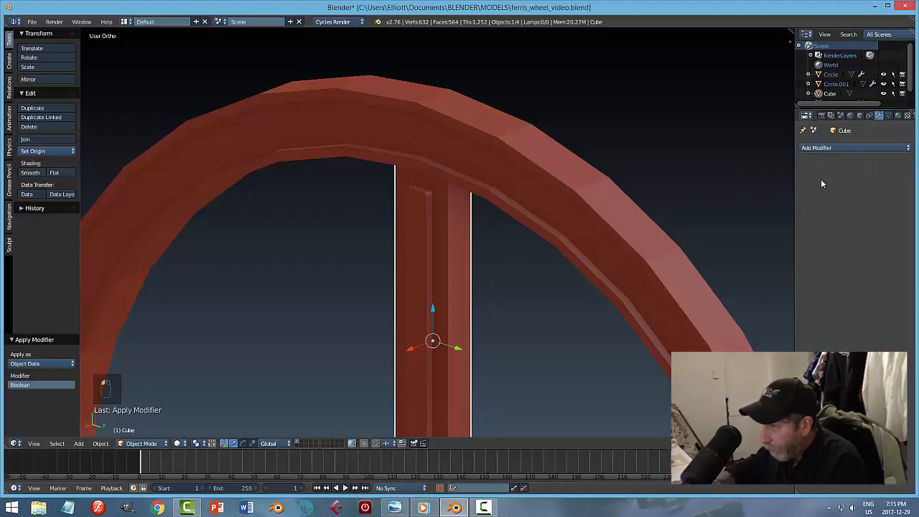
Step: Hide the cutter panel and examine the recess in the spoke's front face
right_click(421, 214)
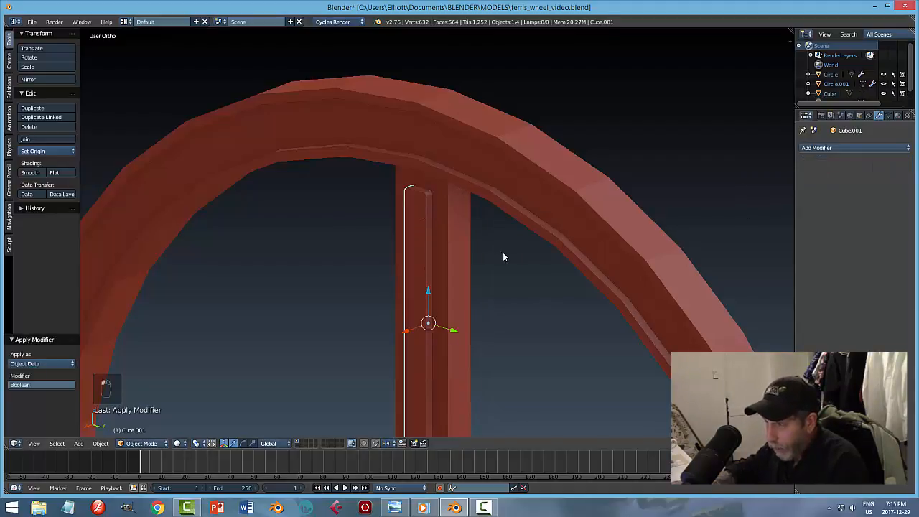
key(h)
middle_drag(410, 293, 427, 313)
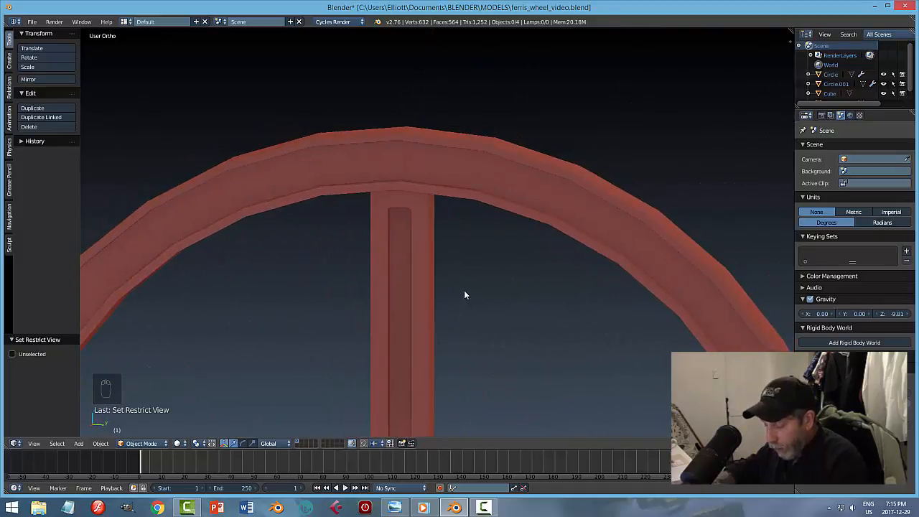
Step: Unhide the cutter panel over the spoke's recess and delete it
key(alt+h)
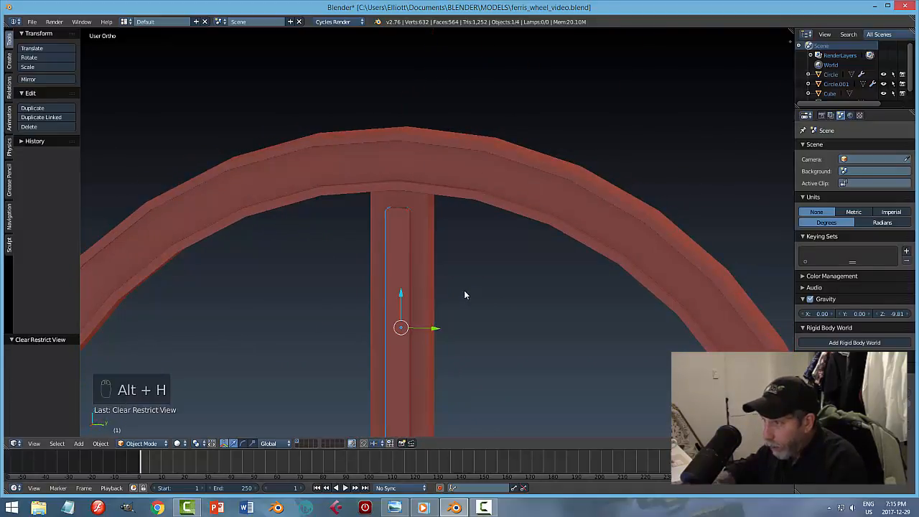
right_click(394, 241)
key(x)
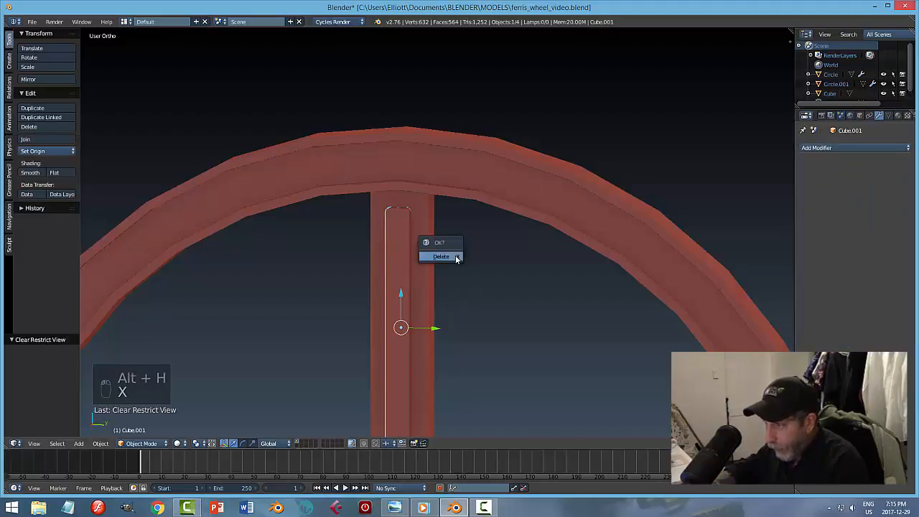
click(455, 257)
Step: Try a Bevel modifier with 2 segments on the recessed spoke
middle_drag(483, 284, 410, 226)
right_click(425, 231)
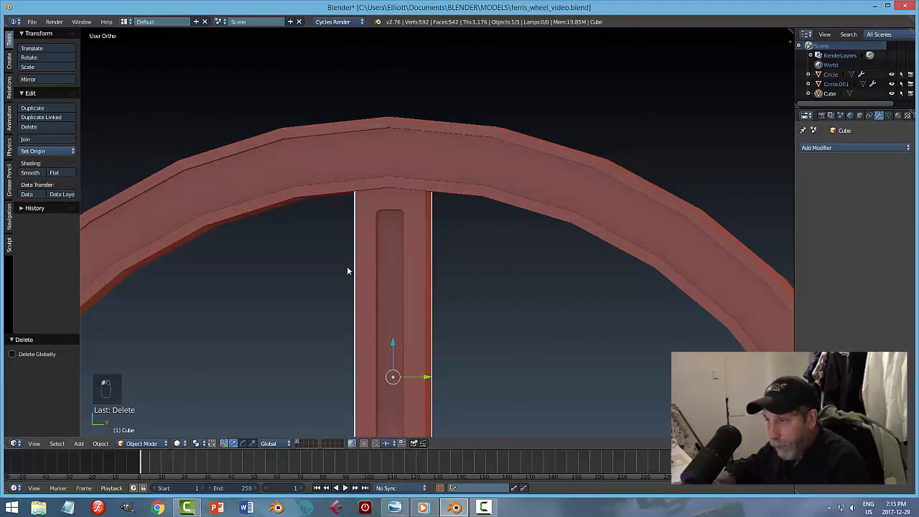
click(815, 148)
click(730, 182)
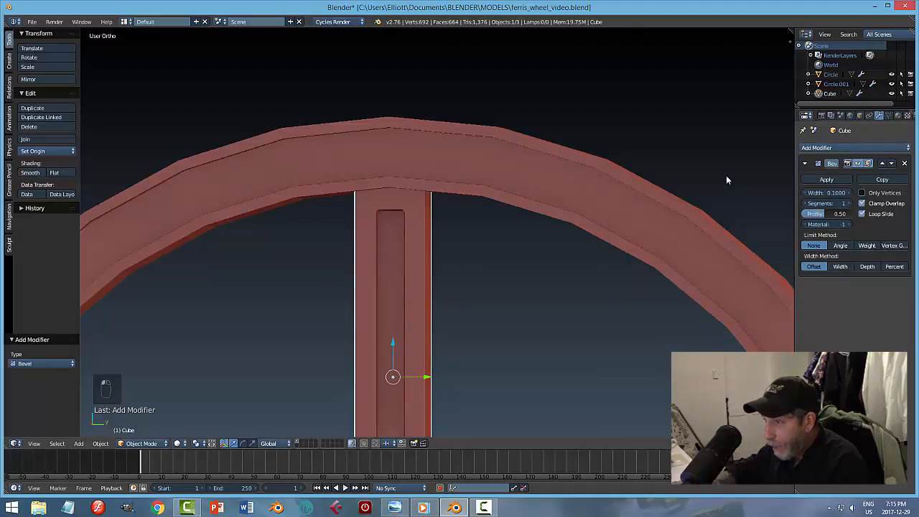
click(850, 204)
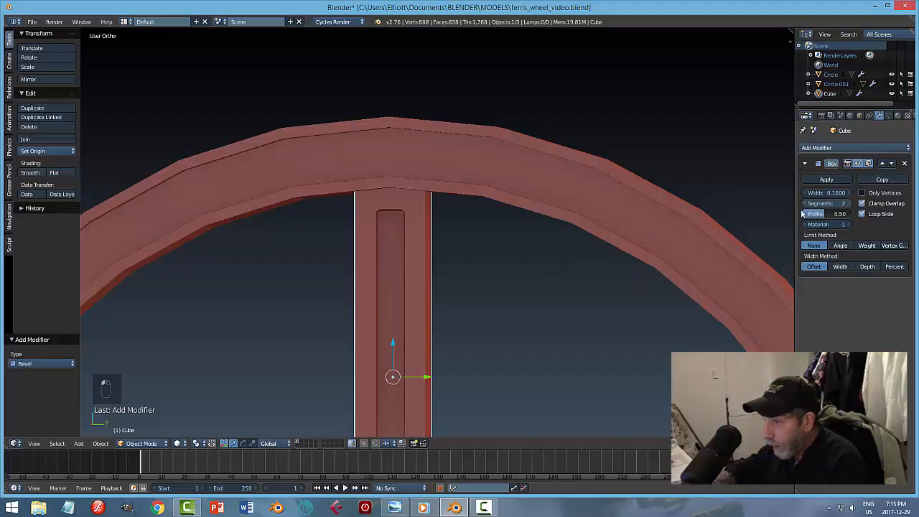
mouse_move(473, 258)
middle_down()
mouse_move(452, 263)
mouse_move(444, 278)
mouse_move(467, 258)
mouse_move(462, 269)
mouse_move(446, 257)
mouse_move(460, 251)
middle_up()
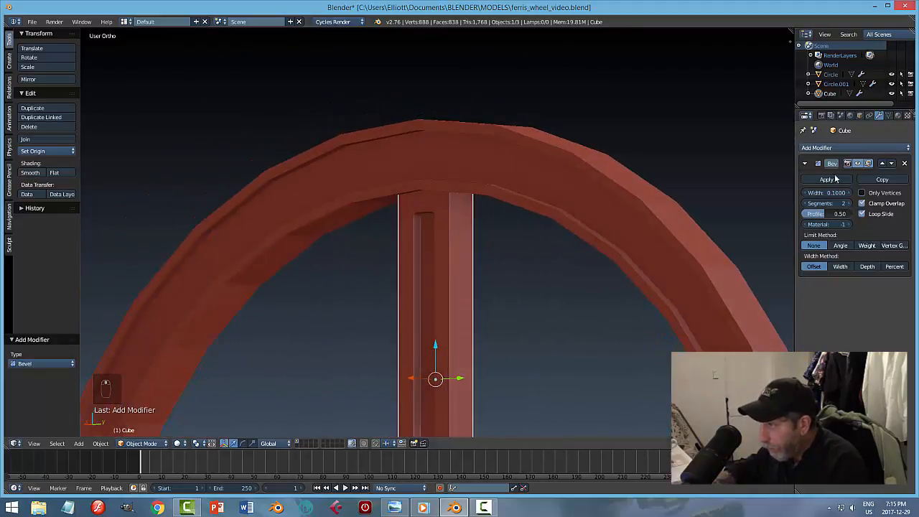
click(904, 163)
Step: Select the spoke mesh's long vertical corner edges in edge select mode
scroll(482, 285, up, 2)
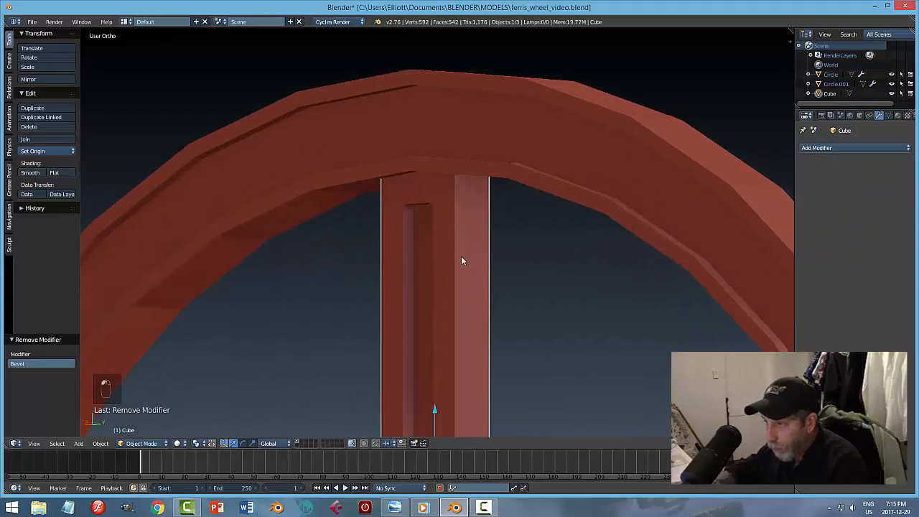
key(Tab)
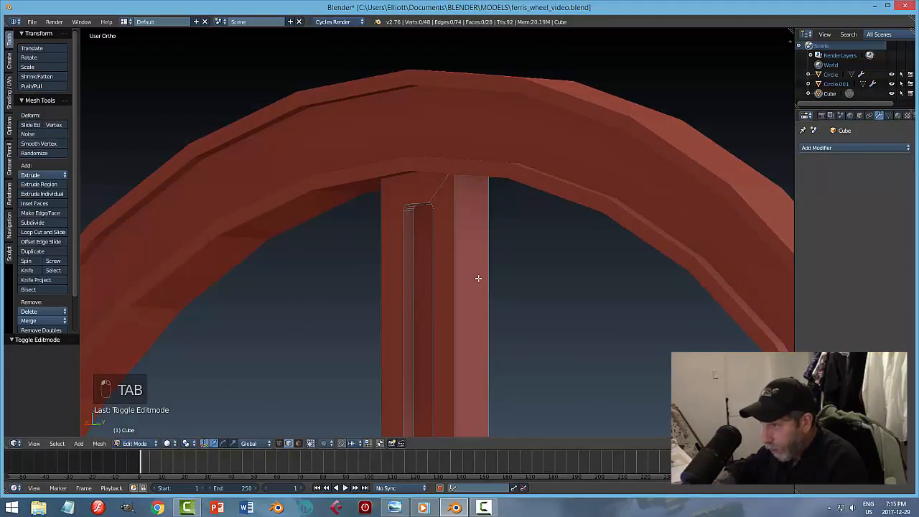
key(ctrl+Tab)
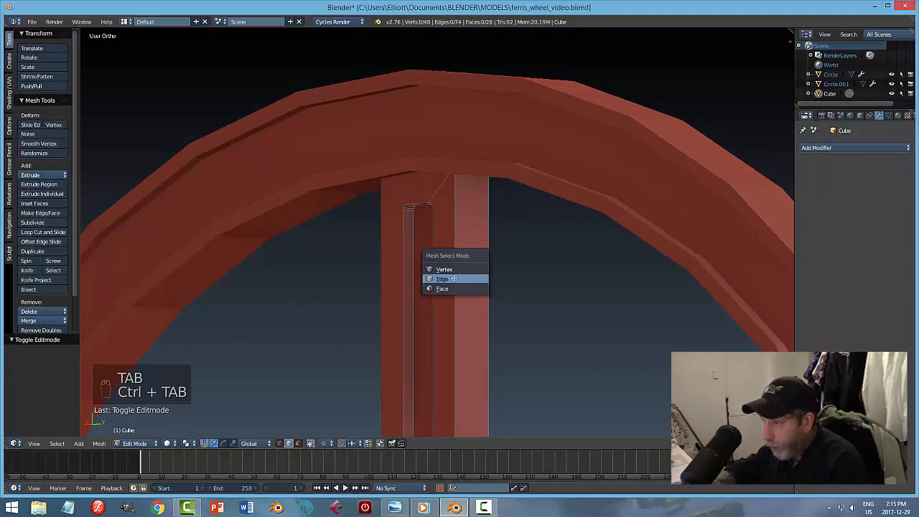
click(453, 278)
scroll(494, 285, down, 1)
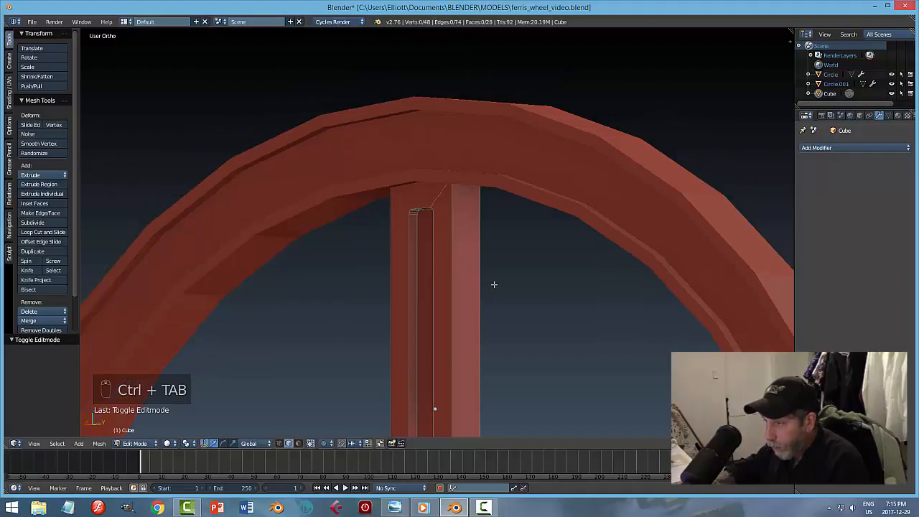
alt+right_click(453, 246)
alt+shift+right_click(481, 254)
middle_drag(480, 257, 330, 257)
alt+shift+right_click(299, 230)
alt+shift+right_click(322, 228)
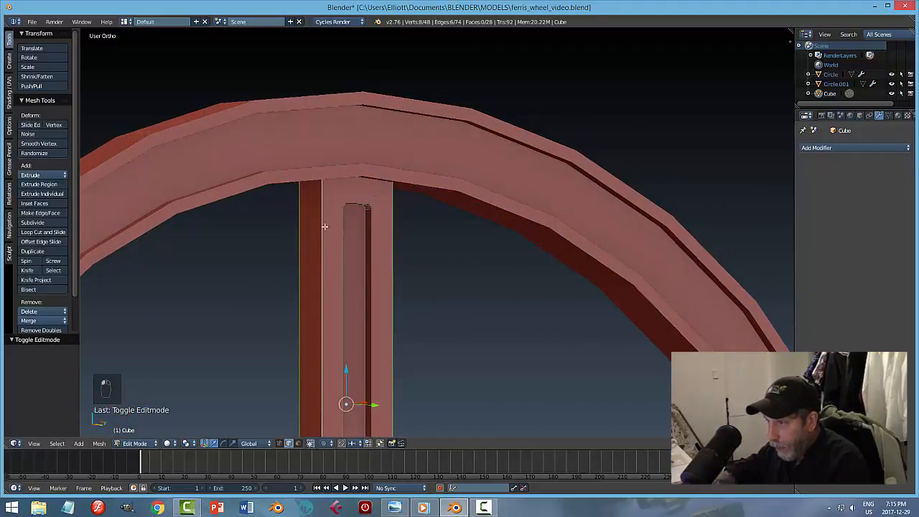
Step: Try to bevel the spoke's selected corner edges
scroll(431, 285, down, 3)
mouse_move(441, 334)
middle_down()
mouse_move(359, 345)
mouse_move(404, 254)
middle_up()
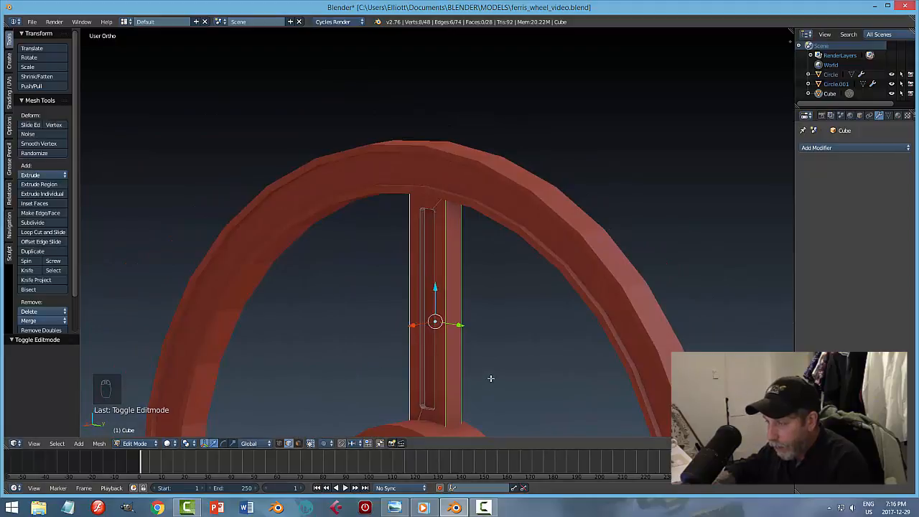
middle_drag(491, 376, 460, 373)
scroll(474, 368, up, 3)
middle_drag(503, 349, 465, 315)
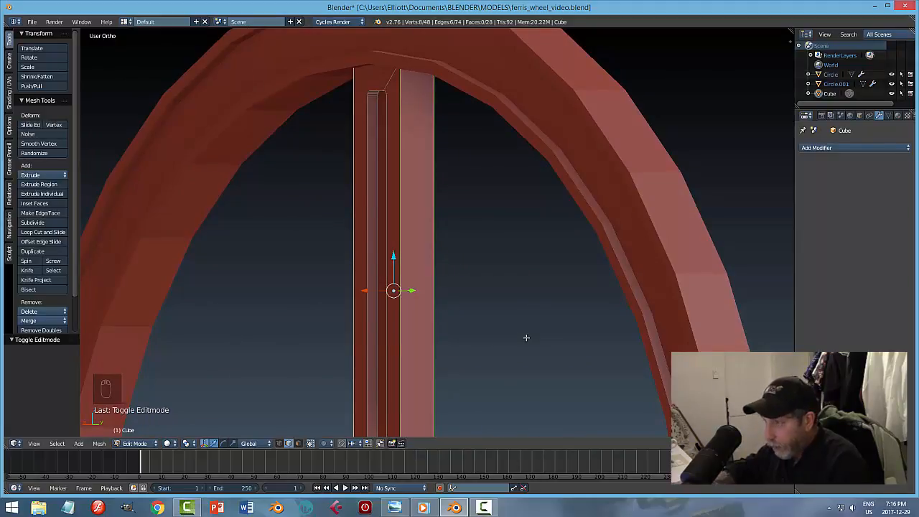
key(ctrl+b)
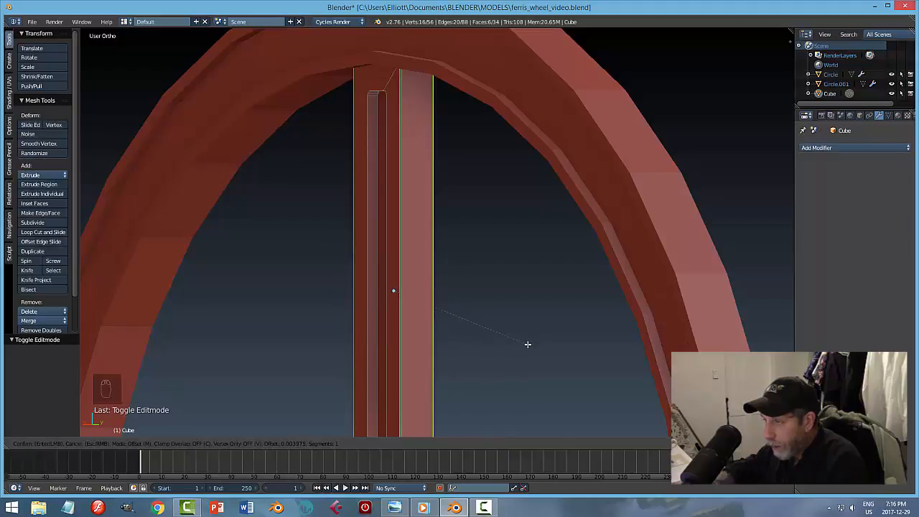
click(528, 345)
Step: Hide the outer ring and remove the spoke's short upper-end edge from the edge selection
key(Tab)
click(445, 345)
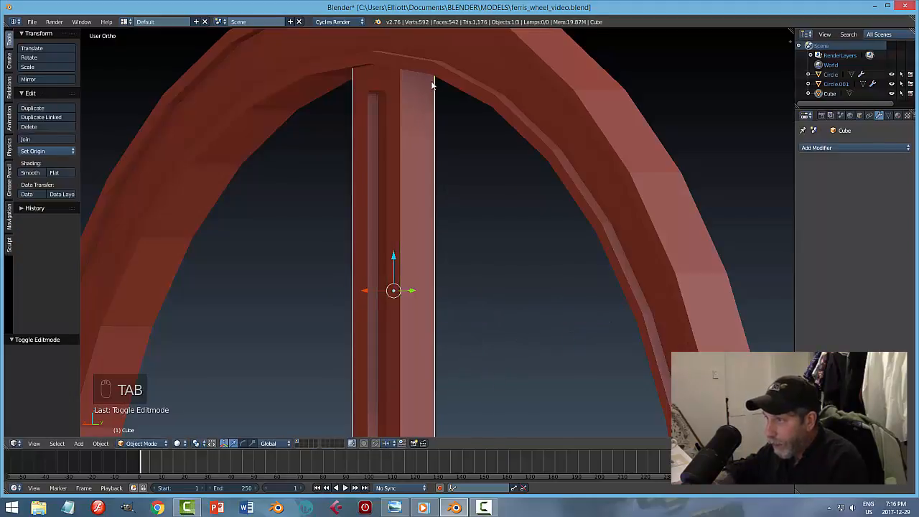
right_click(453, 47)
key(h)
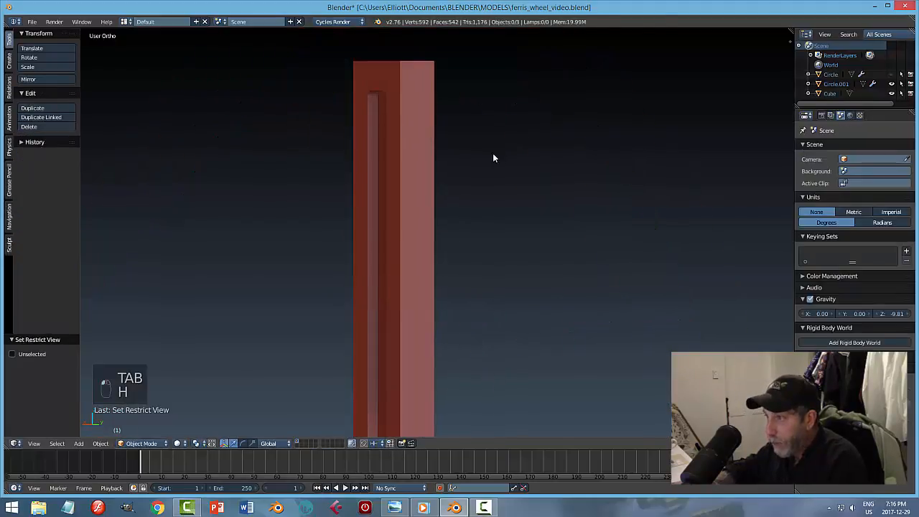
right_click(413, 111)
key(Tab)
scroll(431, 126, up, 2)
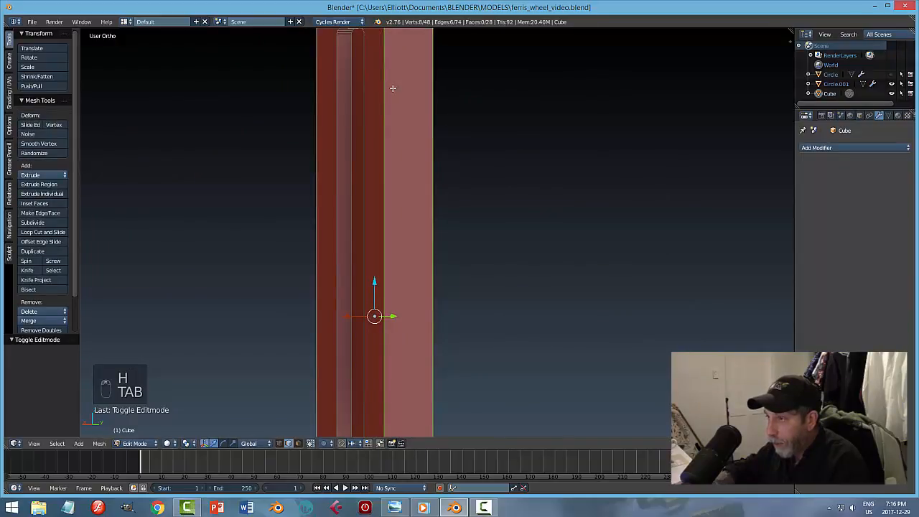
shift+middle_drag(393, 89, 458, 267)
middle_drag(469, 187, 555, 236)
scroll(484, 269, down, 3)
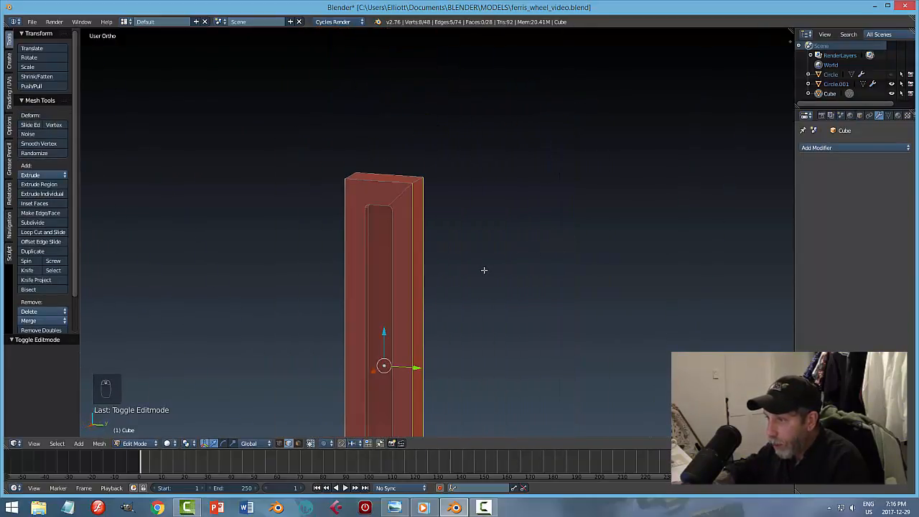
Step: Hide the hub and remove the spoke's short lower-end edge from the edge selection
shift+middle_drag(483, 282, 464, 79)
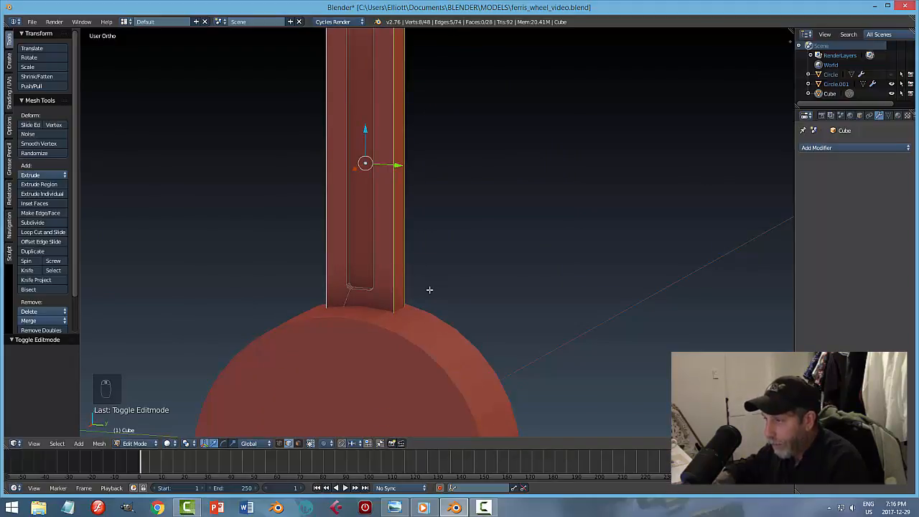
key(Tab)
click(360, 291)
right_click(386, 360)
key(h)
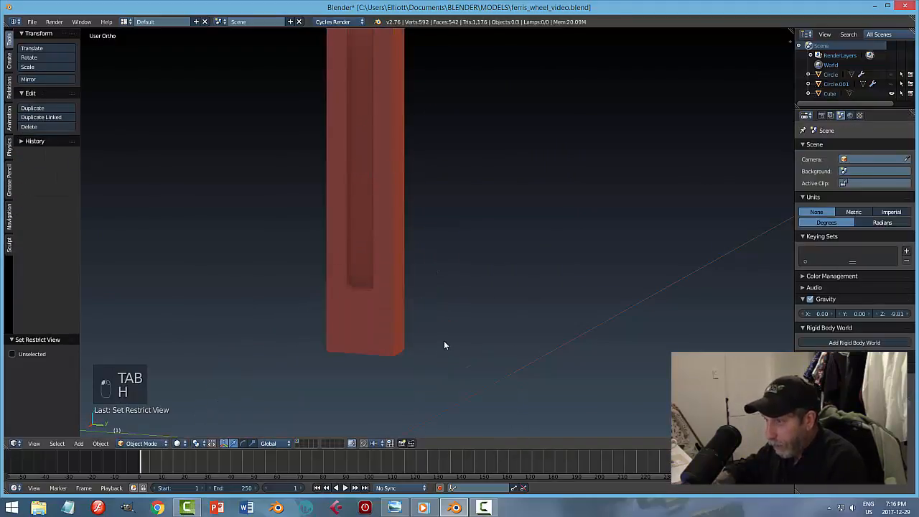
right_click(399, 328)
key(Tab)
click(514, 324)
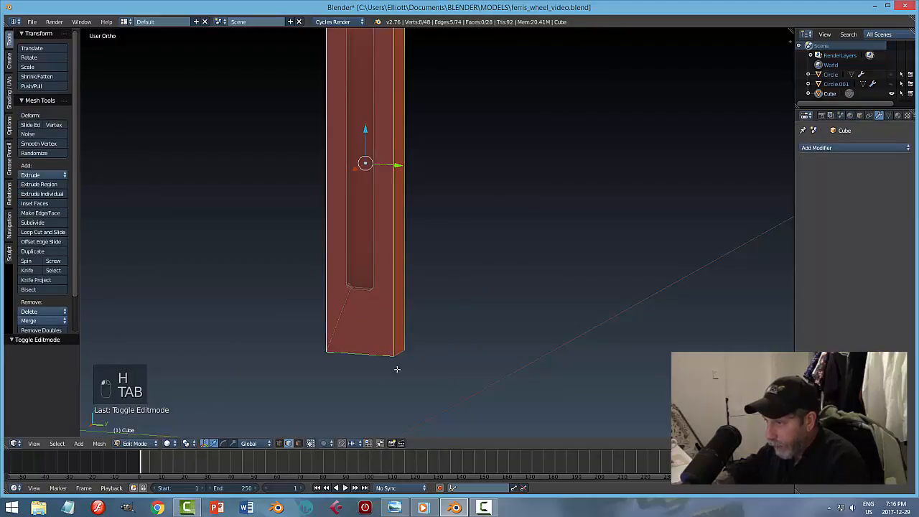
shift+right_click(359, 355)
Step: Bevel the spoke's four long corner edges with 3 segments and an offset of about 0.013, and return to Object Mode
middle_drag(480, 353, 510, 324)
key(ctrl+b)
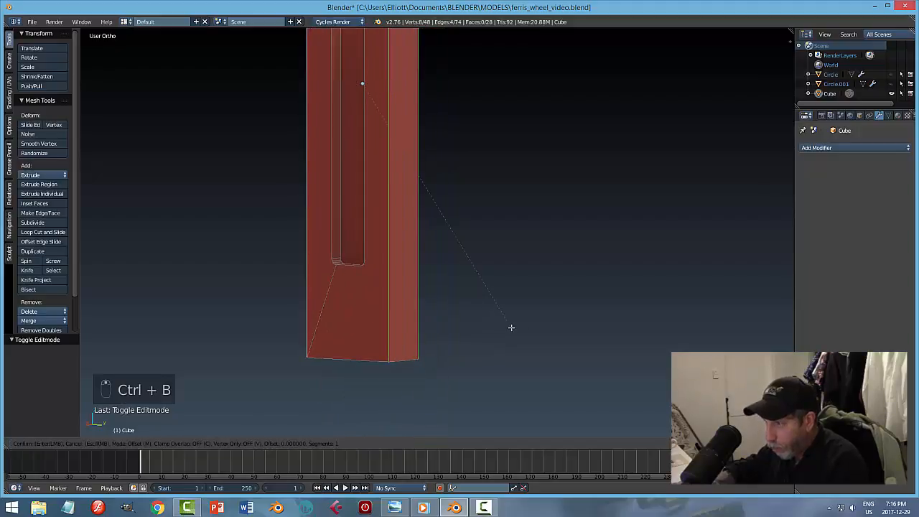
scroll(515, 333, up, 2)
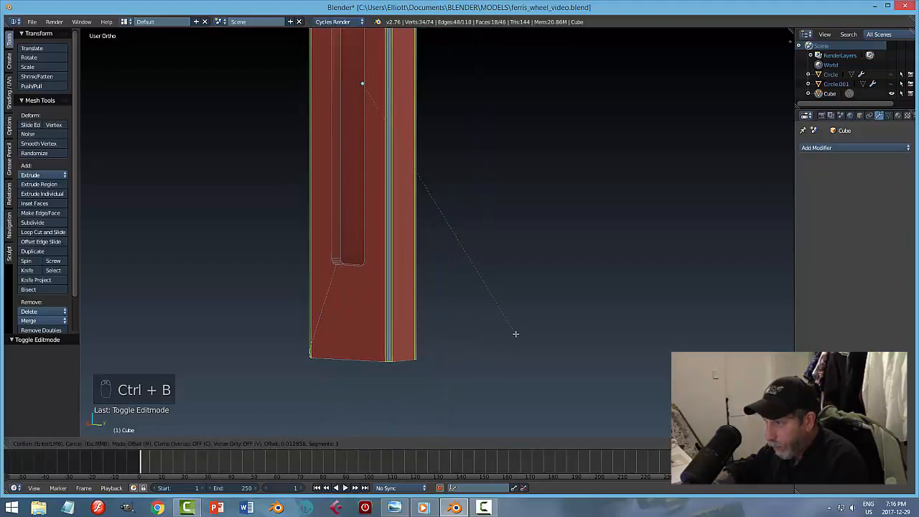
click(516, 333)
key(a)
key(Tab)
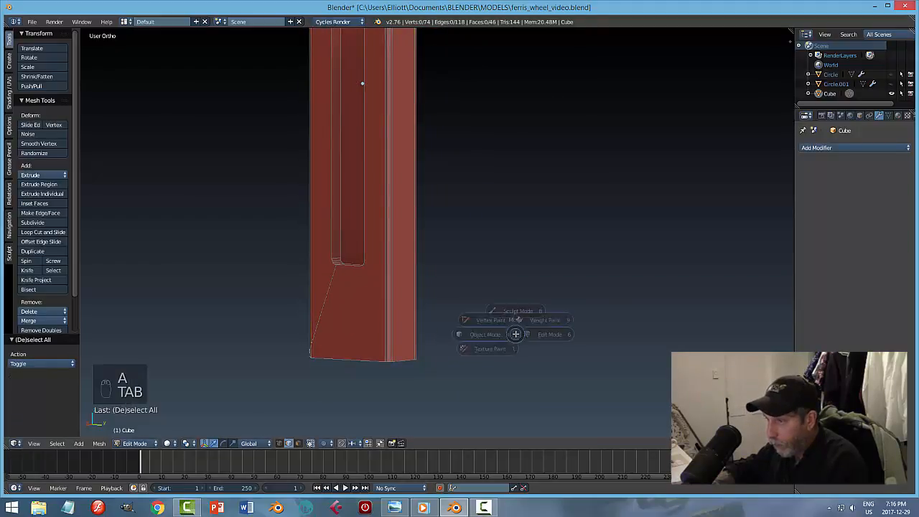
key(Tab)
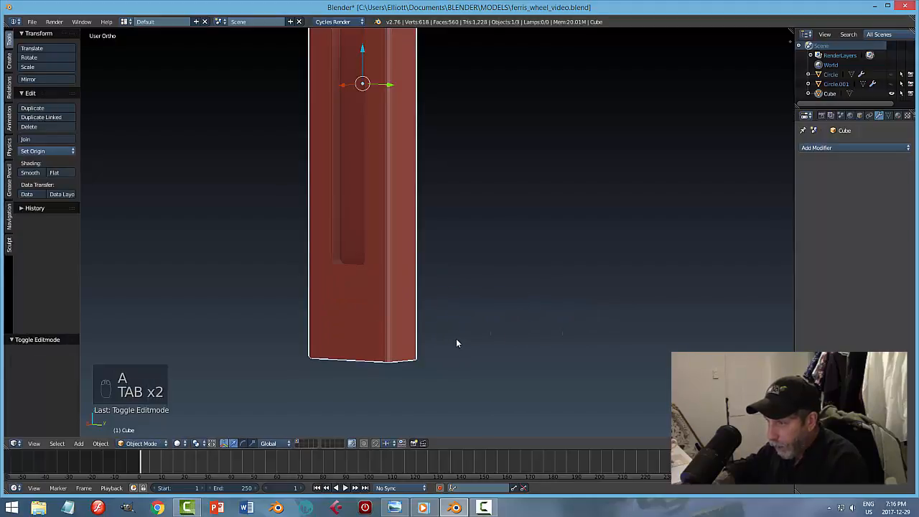
Step: Deselect the beveled spoke, check it from both ends, and unhide the outer ring and hub
key(a)
key(a)
key(a)
middle_drag(433, 337, 411, 352)
middle_drag(421, 308, 410, 237)
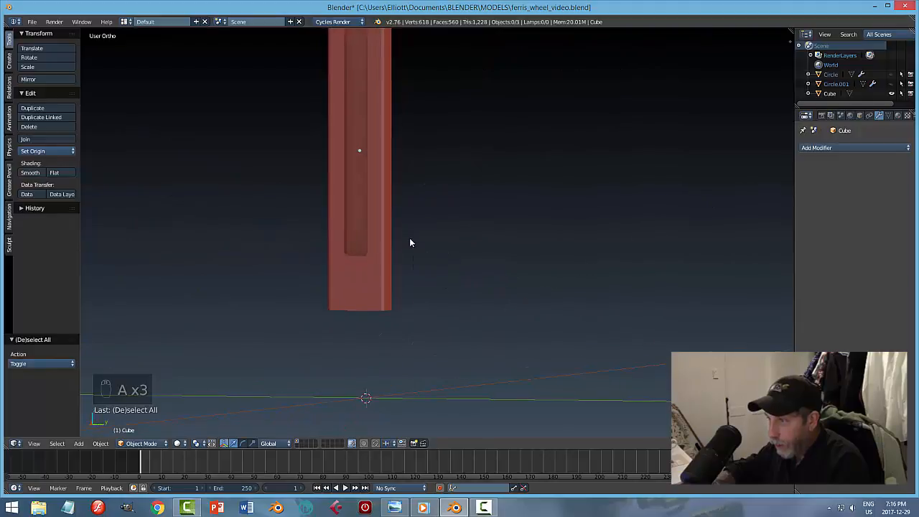
shift+middle_drag(421, 185, 479, 319)
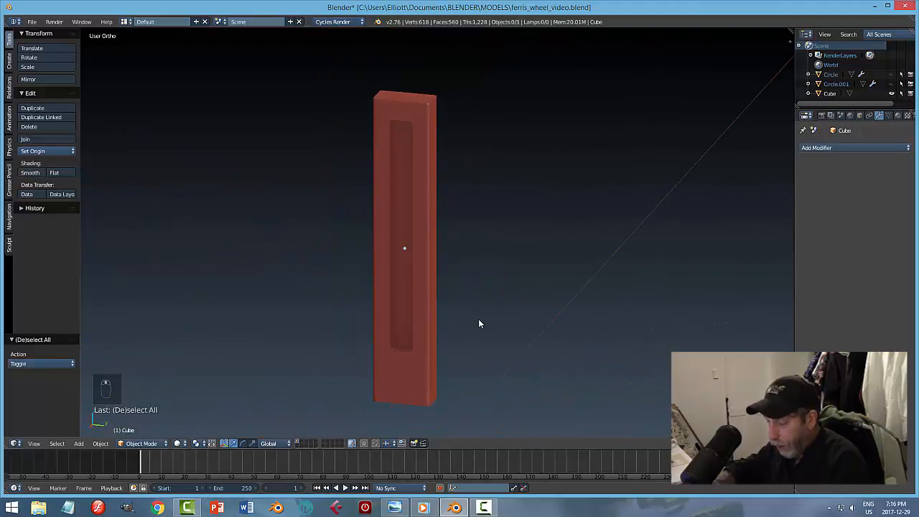
key(alt+h)
key(a)
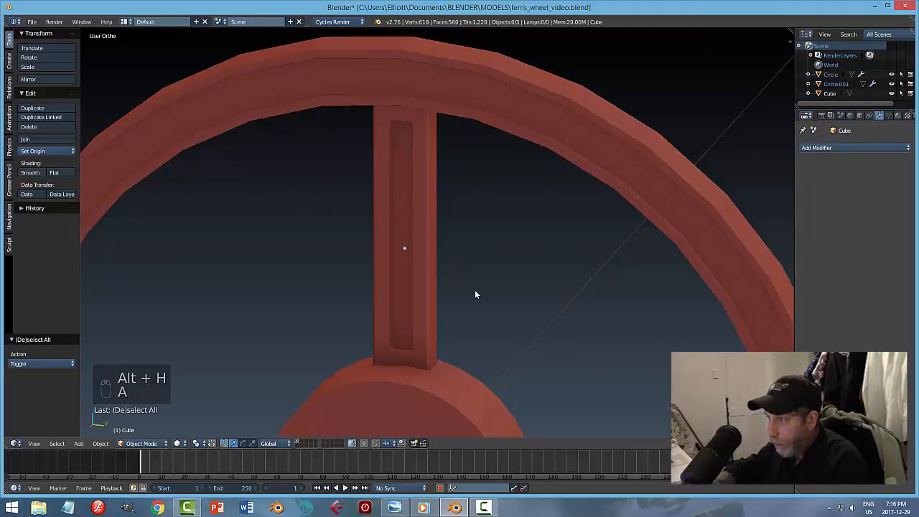
Step: Turn on the viewport display of the outer ring's subdivision modifier and toggle the hub's on and off
right_click(557, 90)
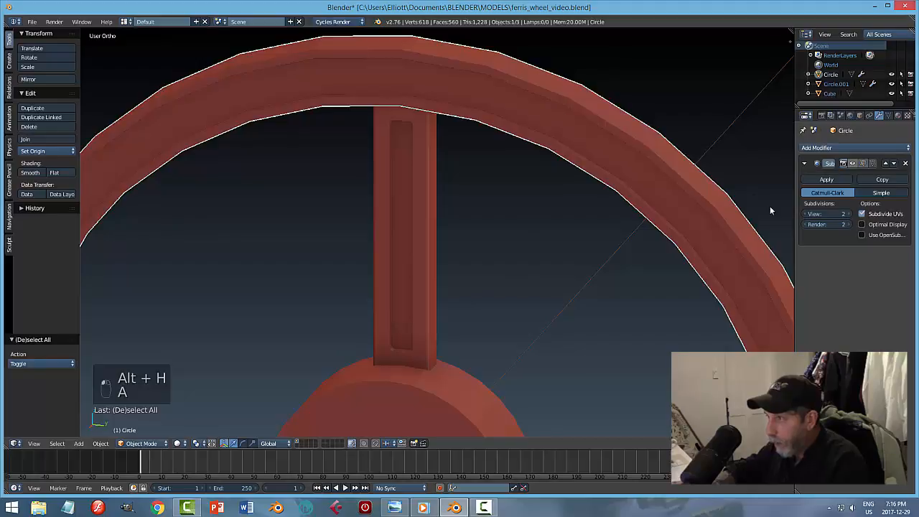
click(853, 164)
right_click(445, 388)
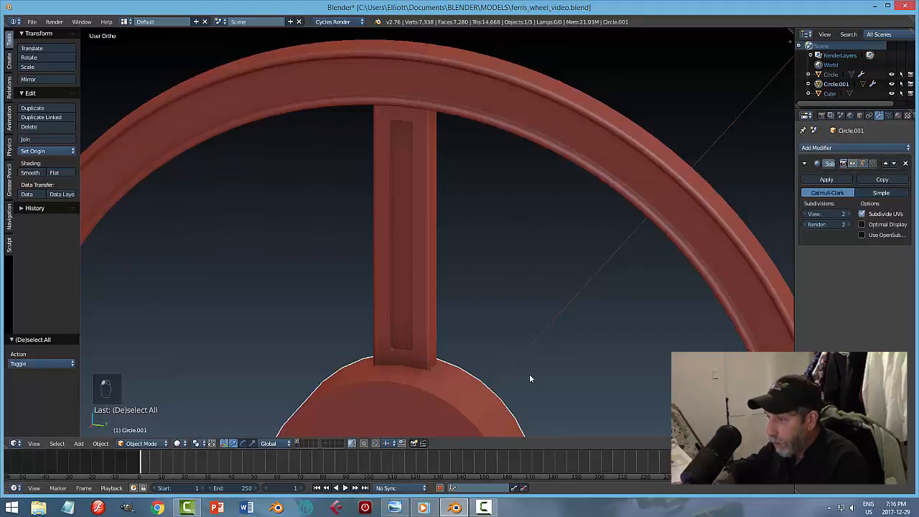
click(852, 163)
click(852, 163)
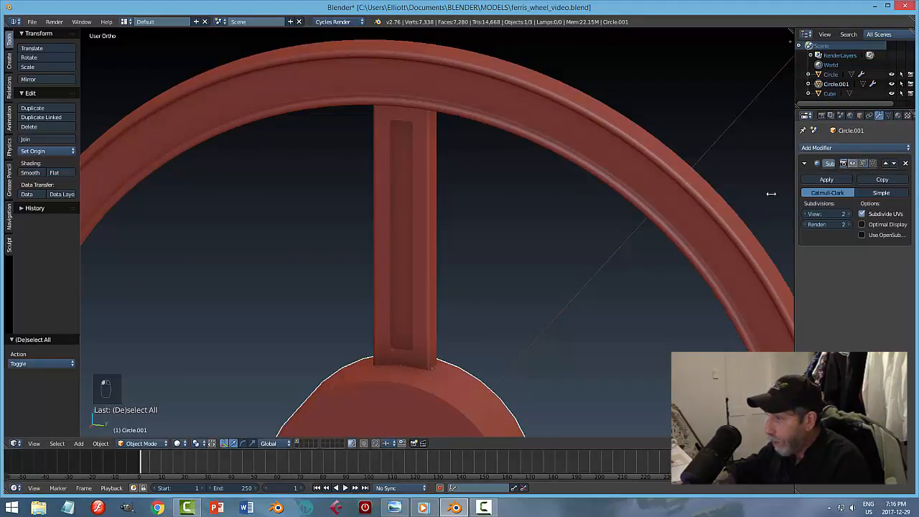
Step: Try smooth shading on the spoke, return it to flat shading, and examine its beveled edges
scroll(477, 269, up, 3)
middle_drag(512, 202, 392, 232)
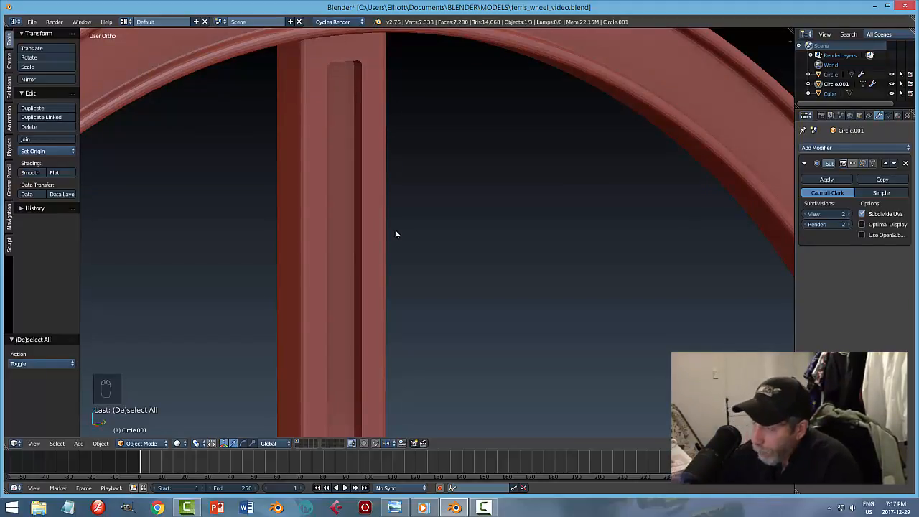
right_click(300, 132)
click(30, 173)
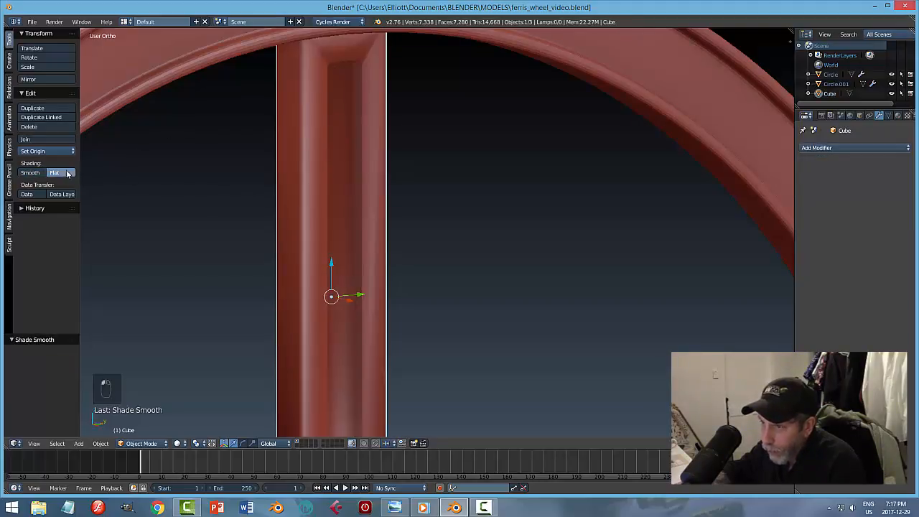
click(55, 173)
mouse_move(388, 125)
middle_down()
mouse_move(416, 155)
mouse_move(366, 140)
mouse_move(343, 148)
mouse_move(475, 183)
mouse_move(522, 108)
middle_up()
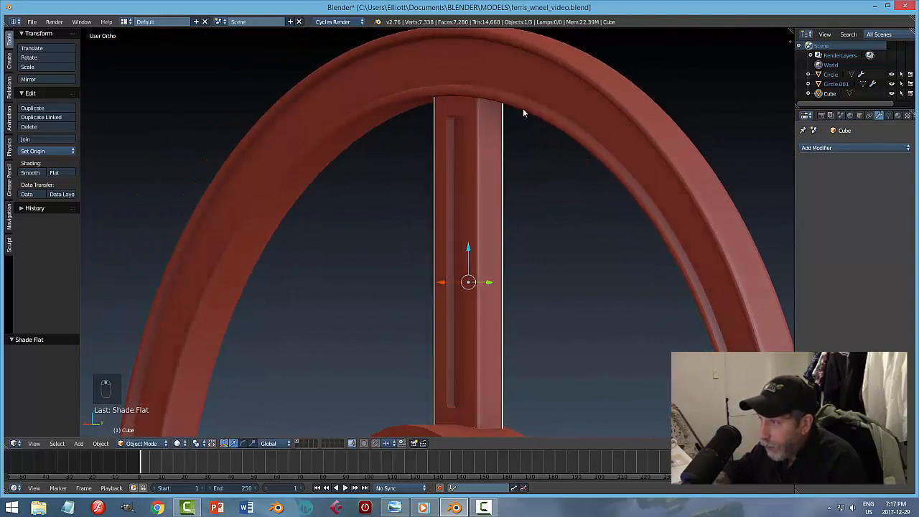
middle_drag(440, 136, 453, 168)
scroll(463, 136, up, 3)
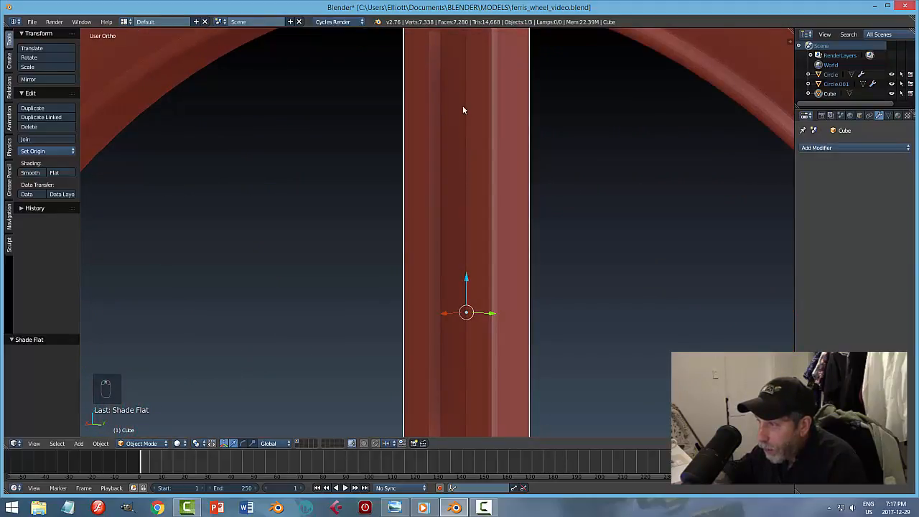
Step: In edge select mode, select the complete edge loop around the opening of the spoke's recess
middle_drag(496, 166, 578, 170)
middle_drag(481, 137, 453, 193)
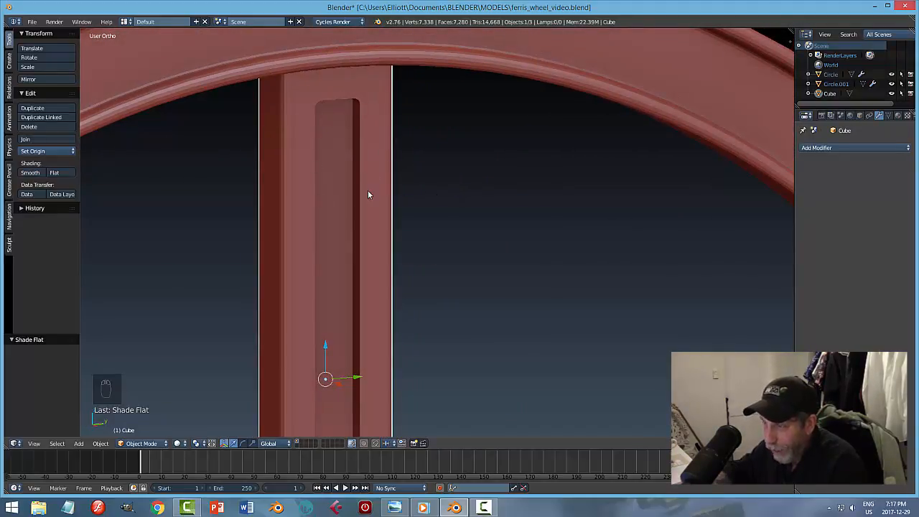
key(Tab)
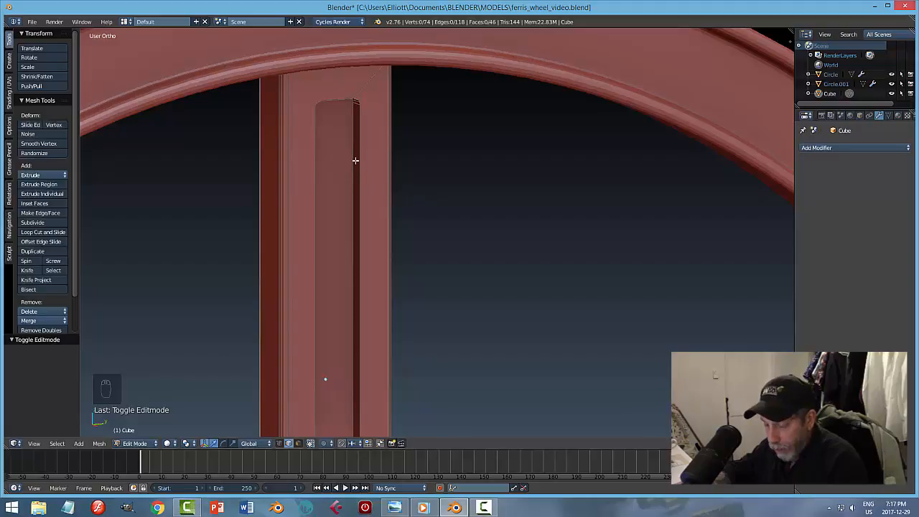
key(ctrl+Tab)
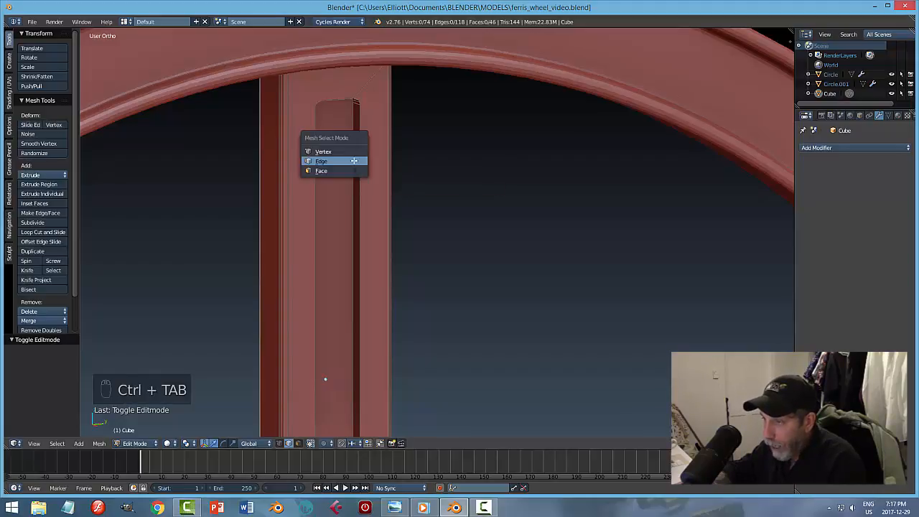
click(353, 160)
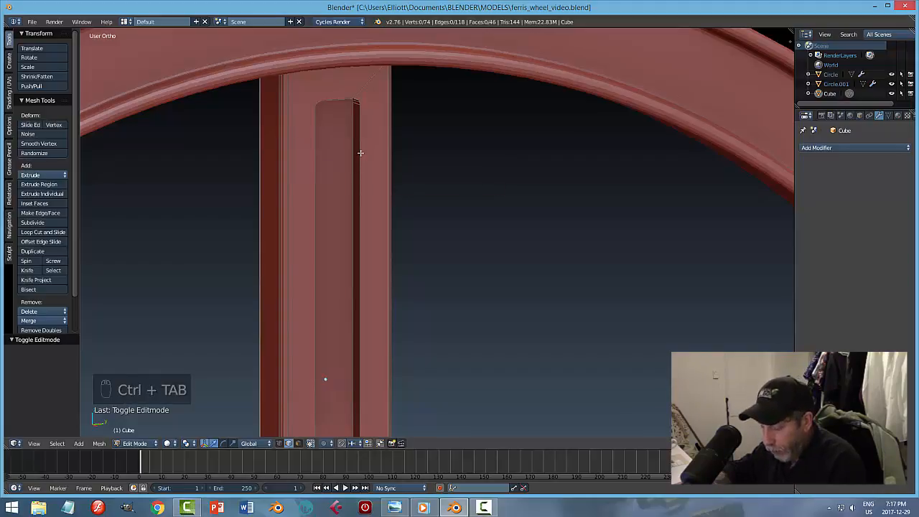
alt+click(361, 153)
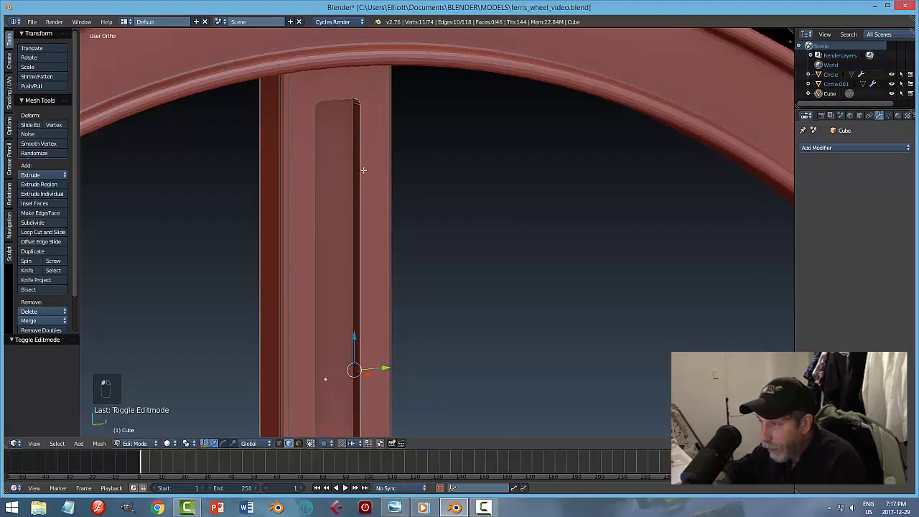
alt+shift+click(338, 99)
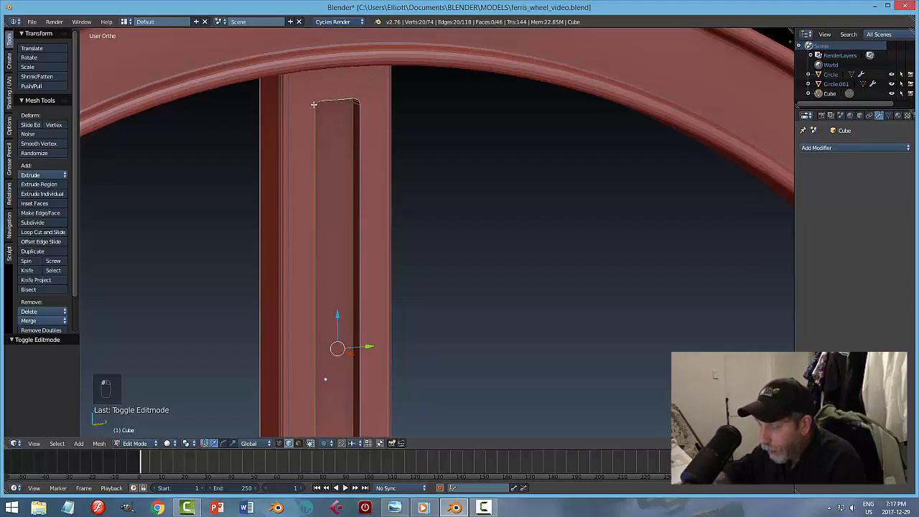
Step: Bevel the selected edge loop around the recess opening with 3 segments and an offset of about 0.005
shift+middle_drag(456, 291, 449, 175)
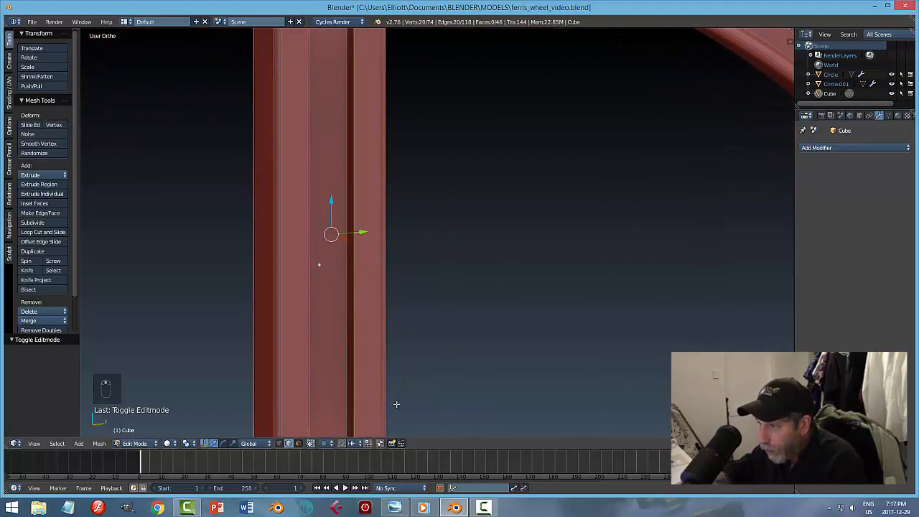
shift+middle_drag(397, 389, 388, 223)
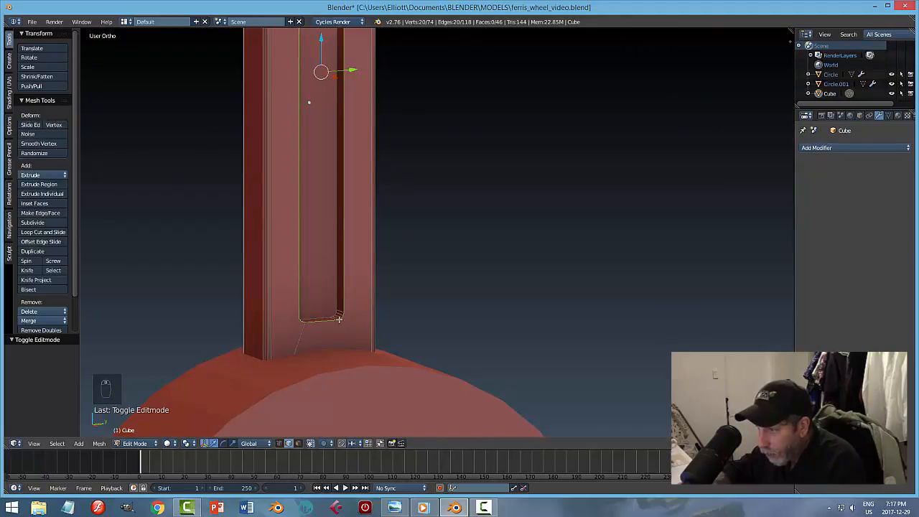
middle_drag(375, 281, 421, 294)
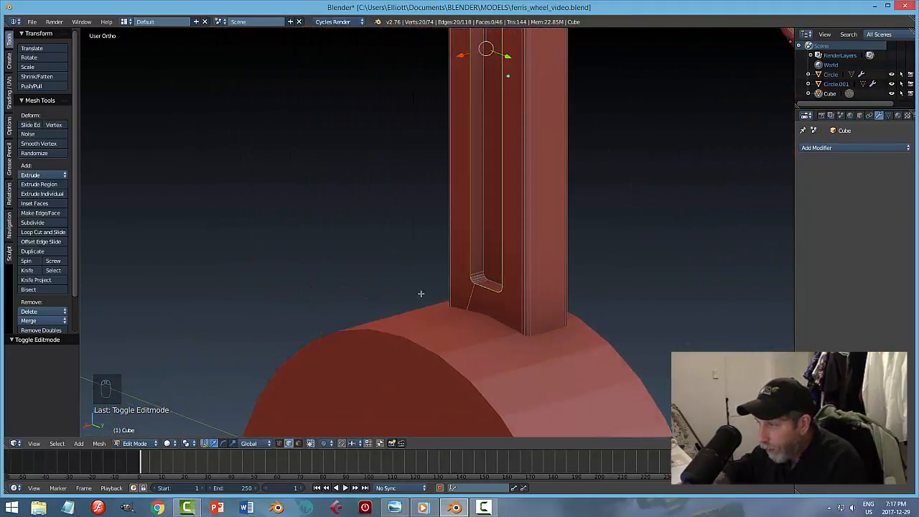
shift+right_click(475, 276)
scroll(506, 317, up, 2)
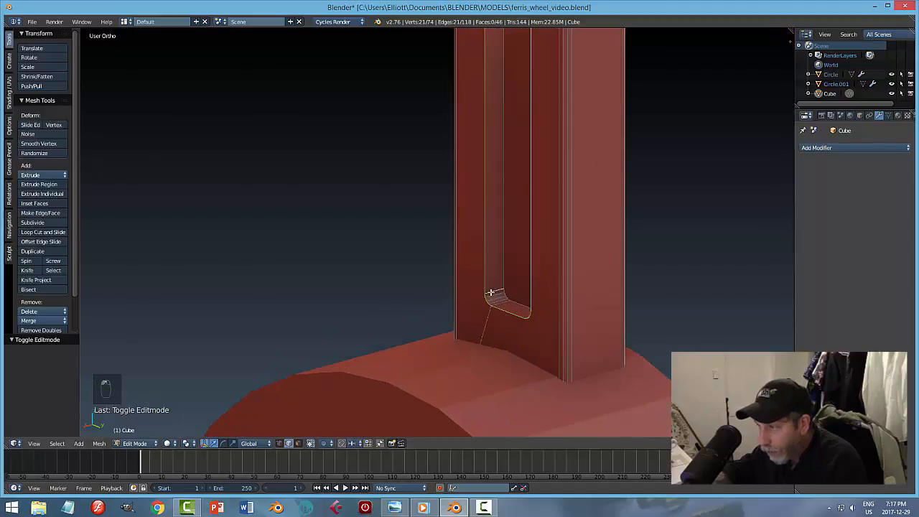
middle_drag(479, 330, 426, 188)
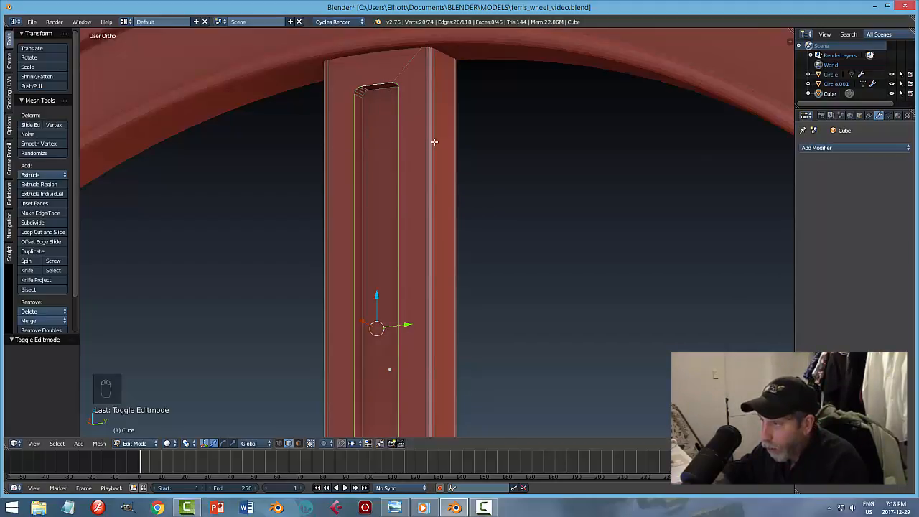
middle_drag(434, 142, 469, 209)
key(ctrl+b)
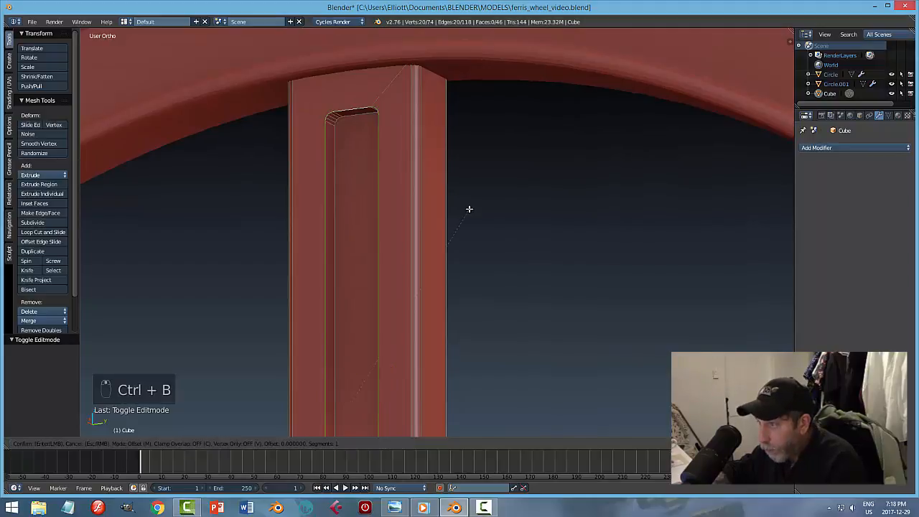
scroll(478, 207, up, 2)
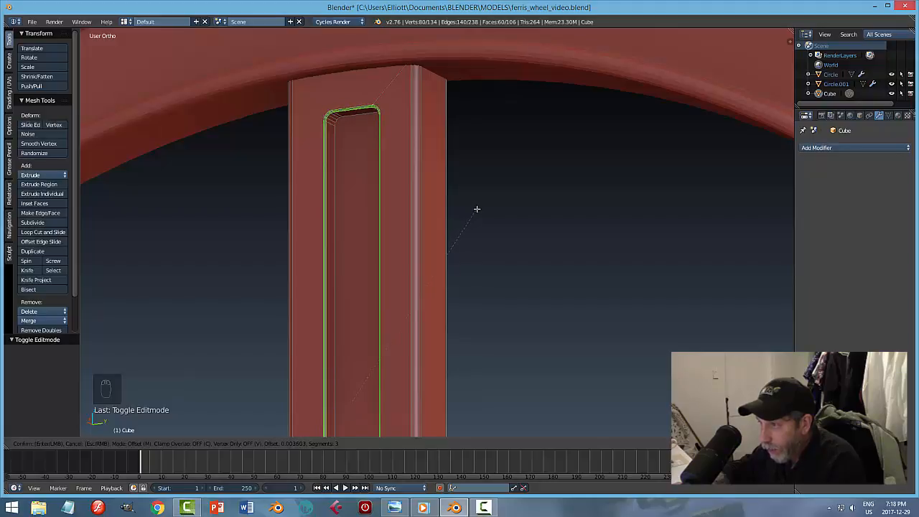
click(479, 209)
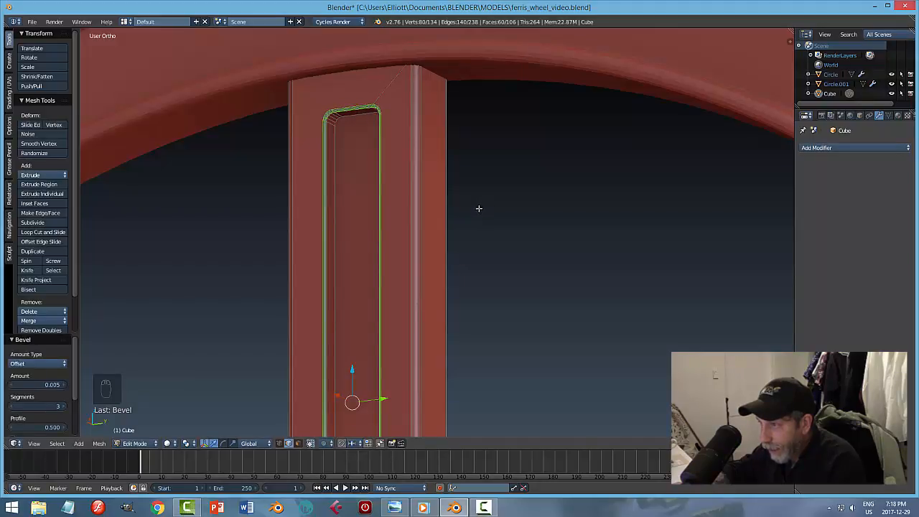
Step: Clear the edge selection, return to Object Mode, and examine the beveled recess rim against the outer ring
key(a)
key(Tab)
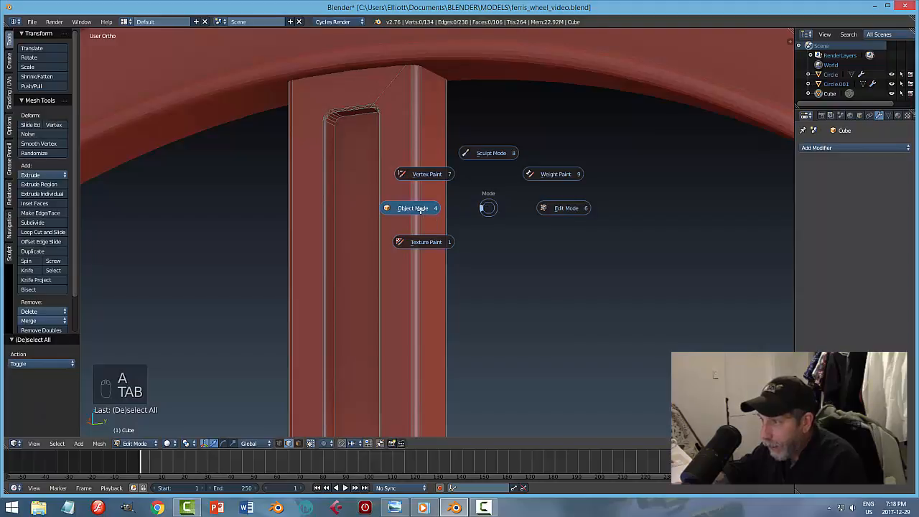
click(420, 209)
middle_drag(396, 201, 443, 200)
scroll(352, 193, down, 3)
mouse_move(426, 167)
middle_down()
mouse_move(418, 199)
mouse_move(441, 239)
mouse_move(392, 255)
mouse_move(368, 247)
mouse_move(400, 176)
middle_up()
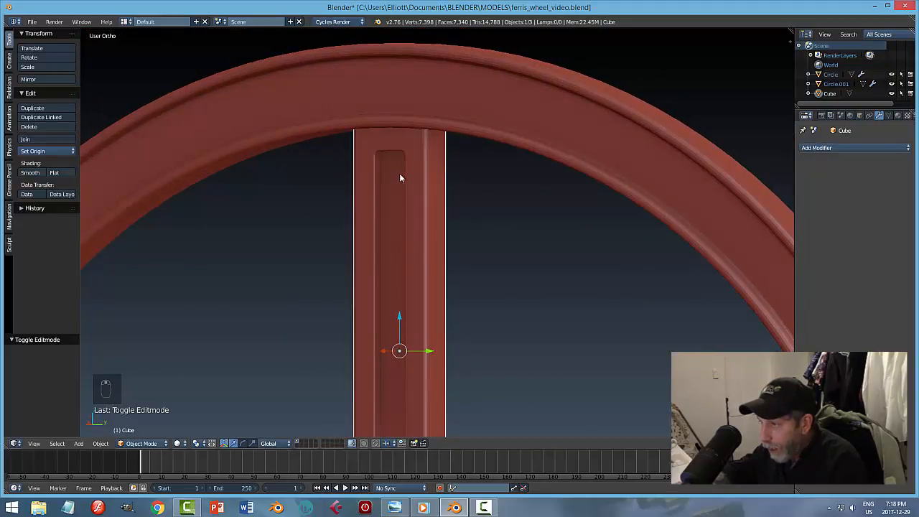
Step: Select the inner edge loop bounding the floor of the spoke's recess in Edit Mode
key(Tab)
scroll(428, 206, up, 2)
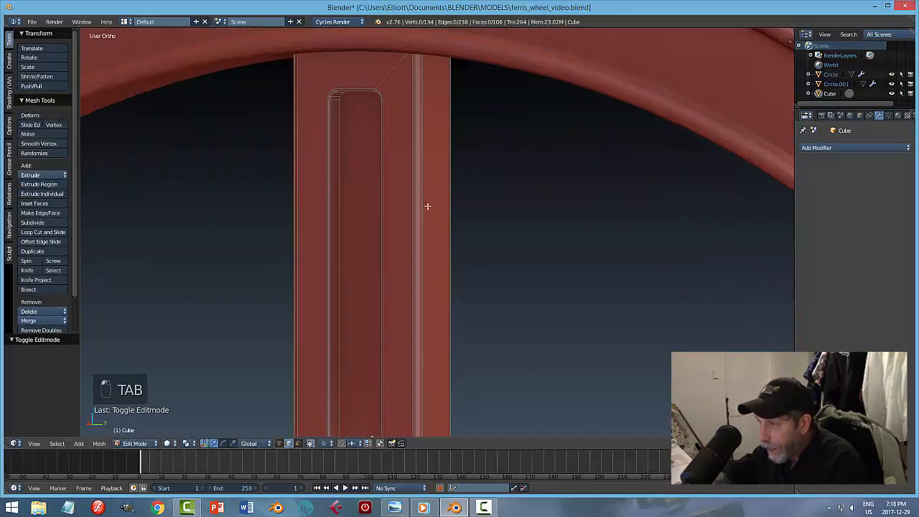
right_click(359, 158)
middle_drag(361, 160, 300, 170)
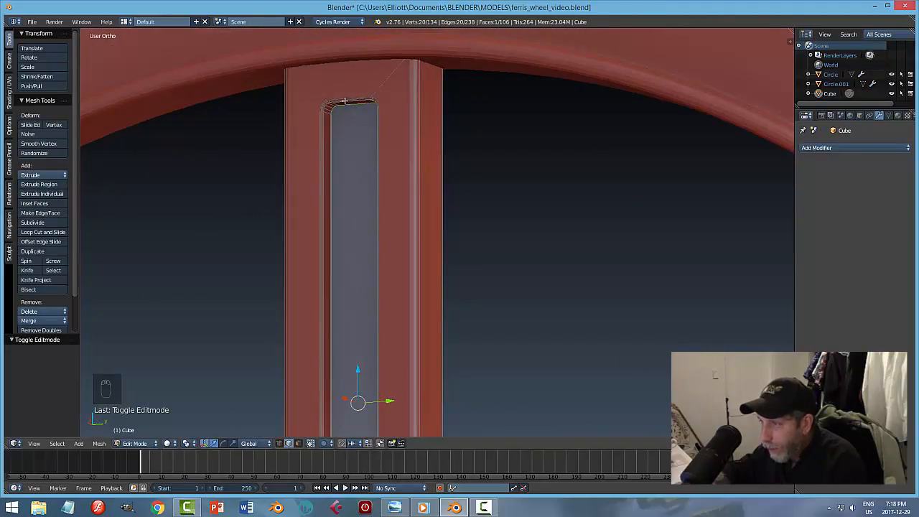
middle_drag(361, 209, 441, 210)
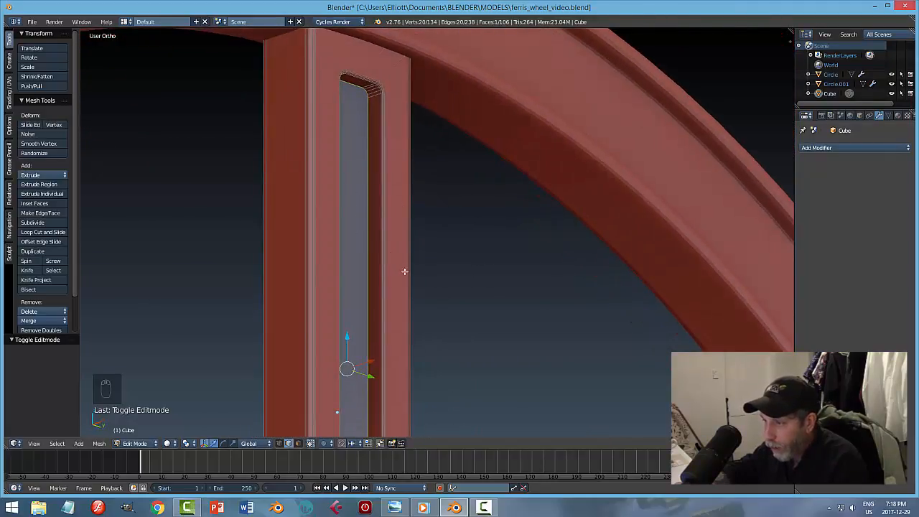
middle_drag(404, 271, 347, 232)
middle_drag(398, 273, 407, 277)
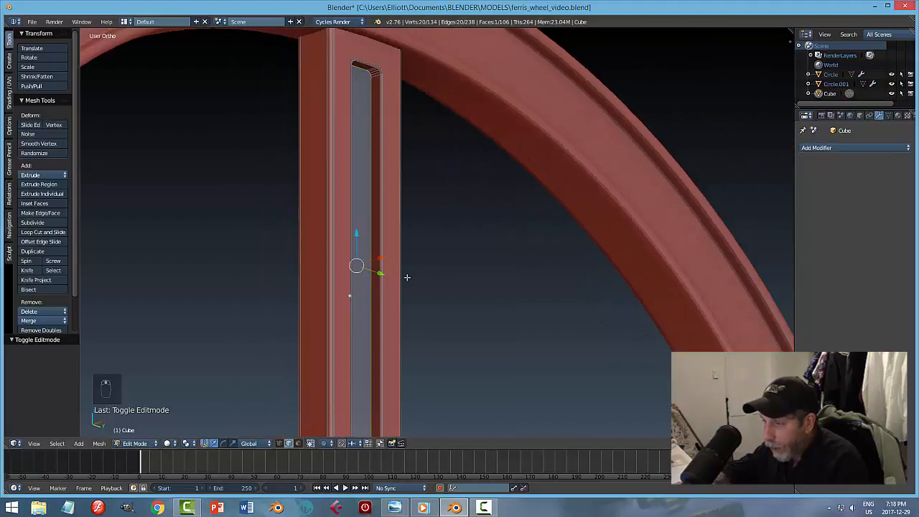
middle_drag(423, 229, 485, 243)
scroll(427, 277, up, 4)
Step: Try beveling the recess floor's edge loop with 3 segments, and return to Object Mode
key(ctrl+b)
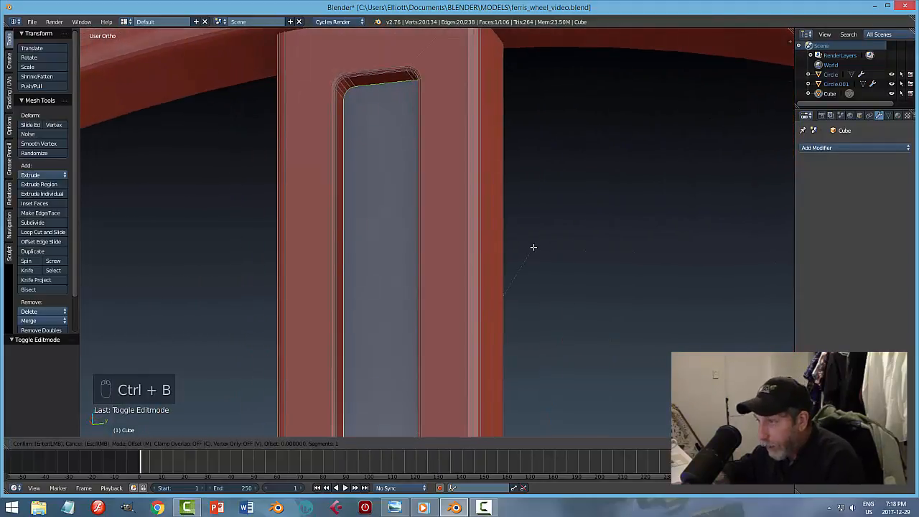
scroll(540, 249, up, 2)
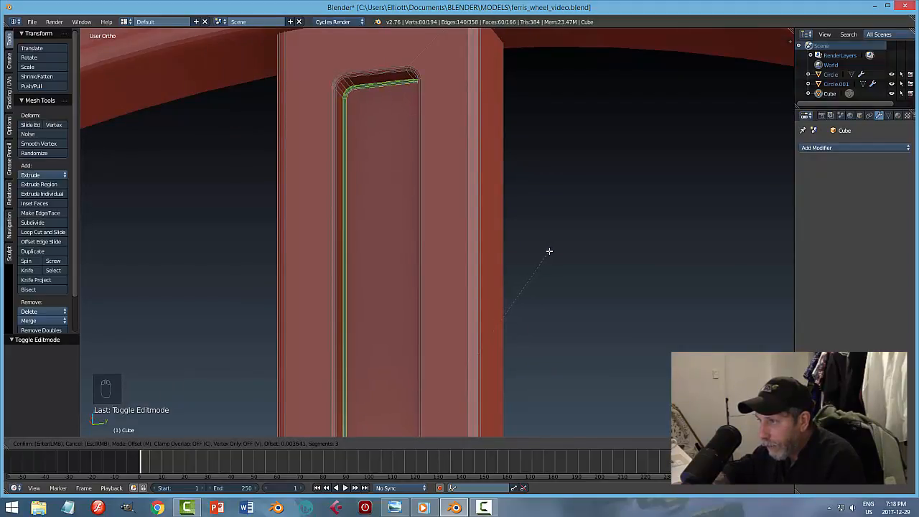
click(549, 248)
key(a)
key(Tab)
click(478, 253)
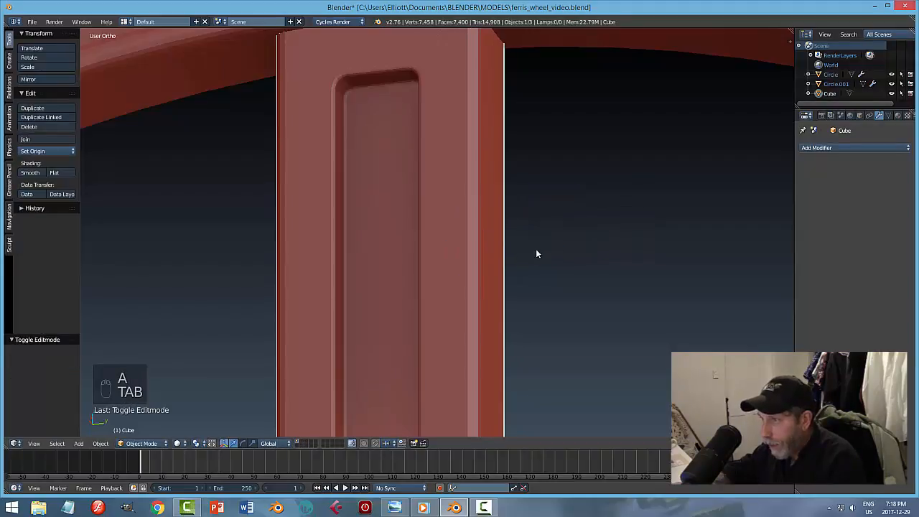
Step: Undo the bevel around the recess floor after viewing the spoke
key(a)
key(a)
middle_drag(489, 245, 454, 237)
key(ctrl+z)
key(ctrl+z)
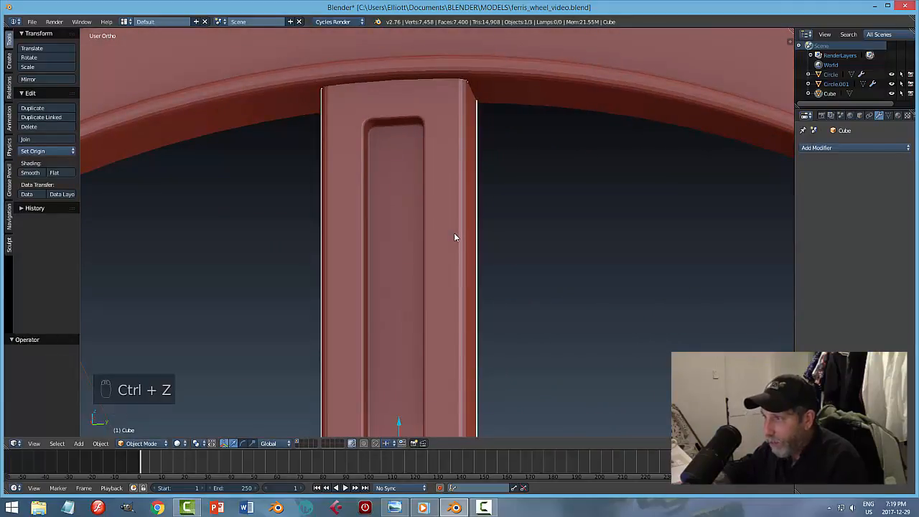
Step: Deselect all objects and save the ferris wheel file over its existing version
key(a)
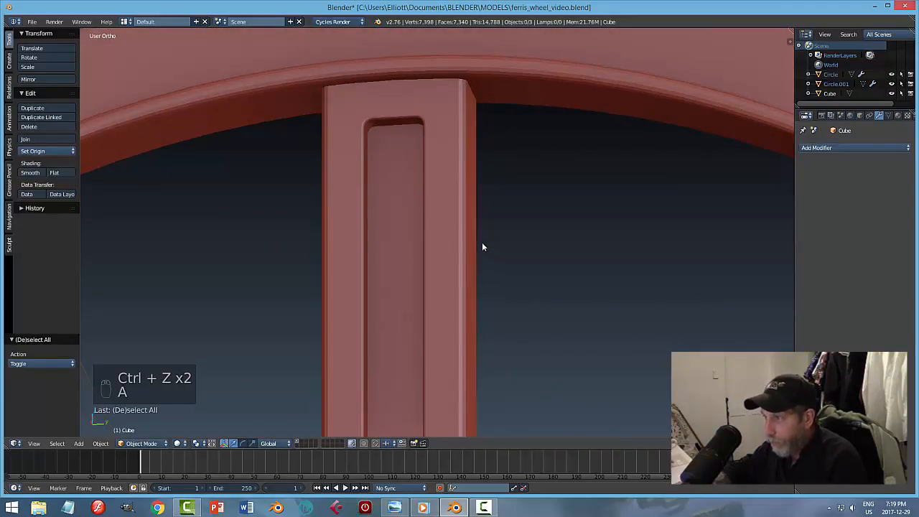
scroll(481, 242, down, 5)
scroll(454, 244, down, 2)
middle_drag(462, 253, 459, 294)
key(ctrl+s)
click(471, 276)
Step: Switch to Windows Photo Viewer to examine the spokes in ferris_wheel1.png, and return to Blender
scroll(474, 274, down, 2)
click(395, 508)
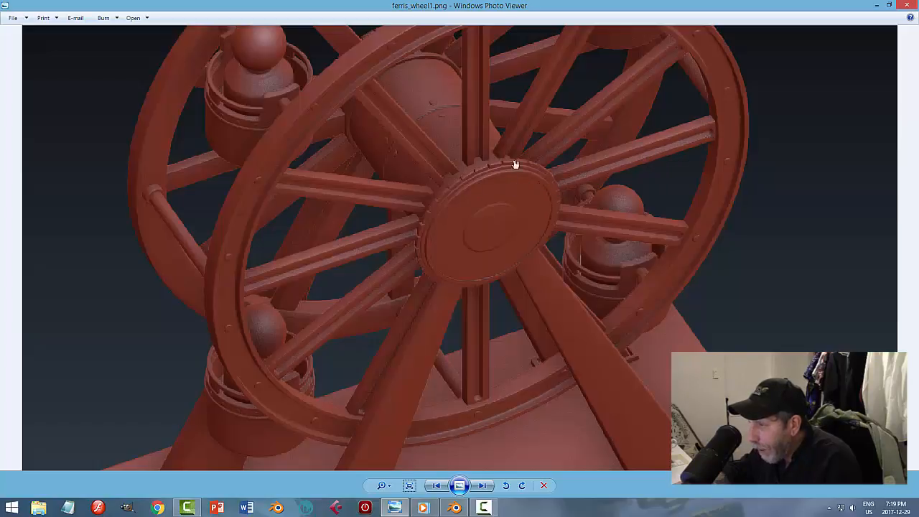
click(454, 508)
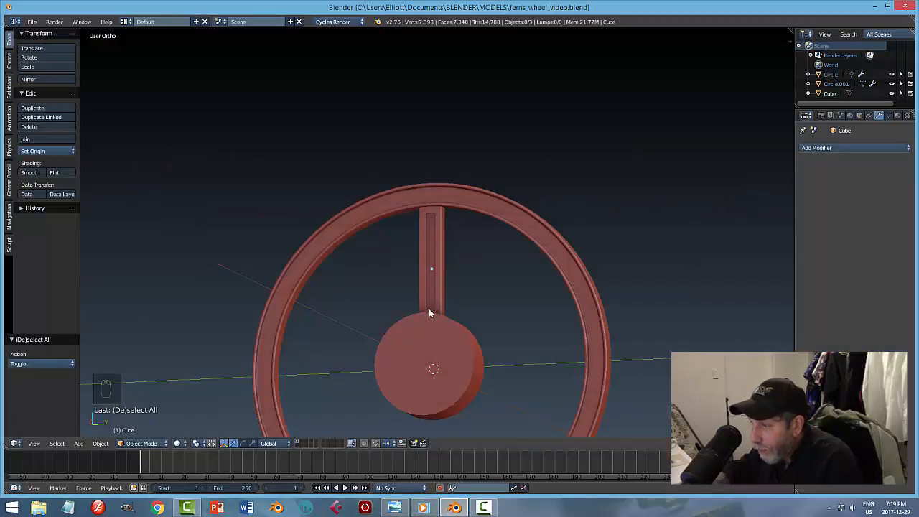
Step: Select the spoke and scale it along the global X axis by about 0.895
middle_drag(443, 310, 358, 314)
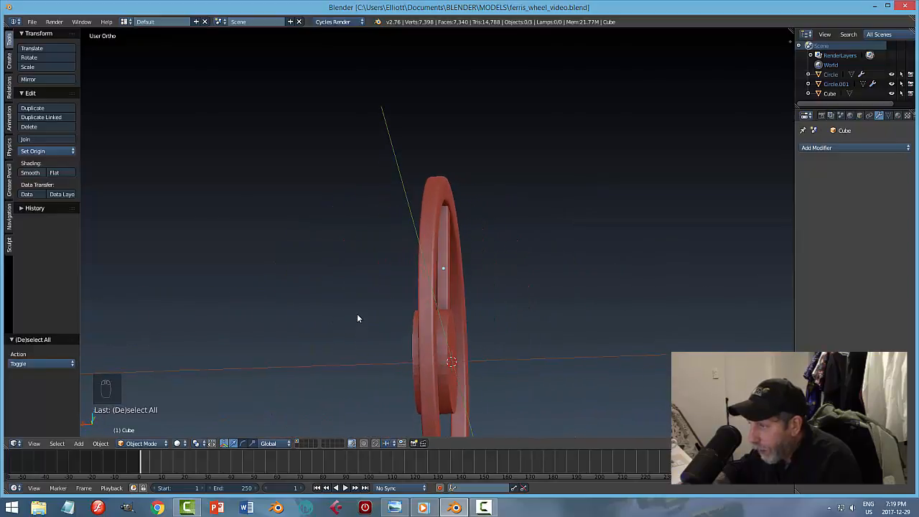
middle_drag(422, 308, 520, 241)
right_click(450, 214)
key(KP_5)
key(s)
key(x)
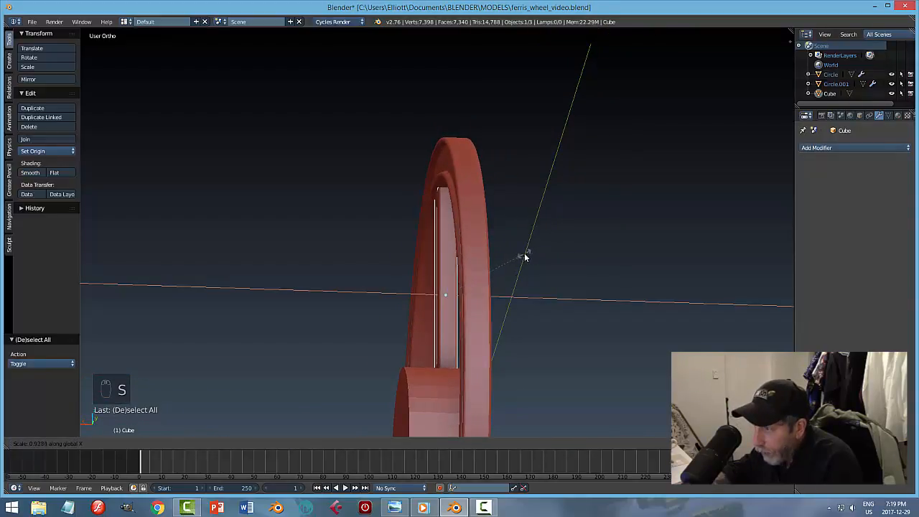
click(525, 258)
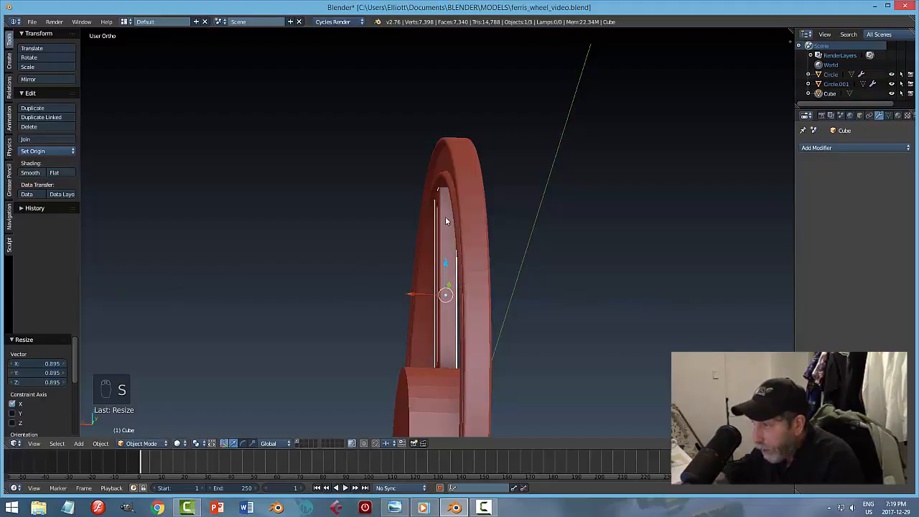
Step: In a wireframe front view, move the spoke about -0.002 along X to center it within the outer ring
key(z)
click(553, 226)
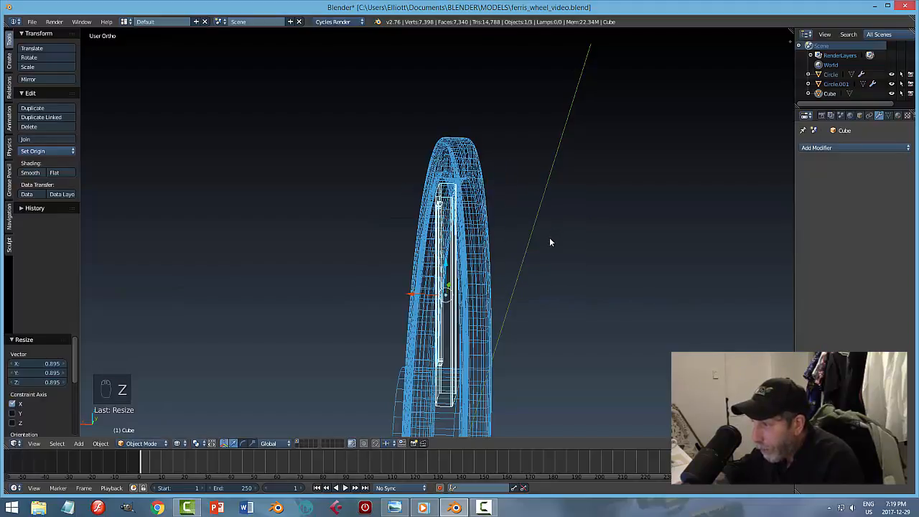
key(KP_1)
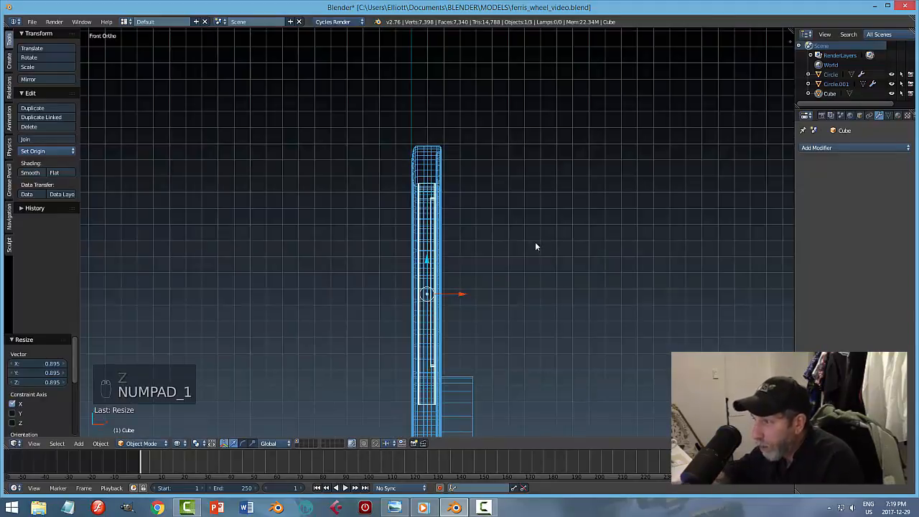
scroll(473, 235, up, 3)
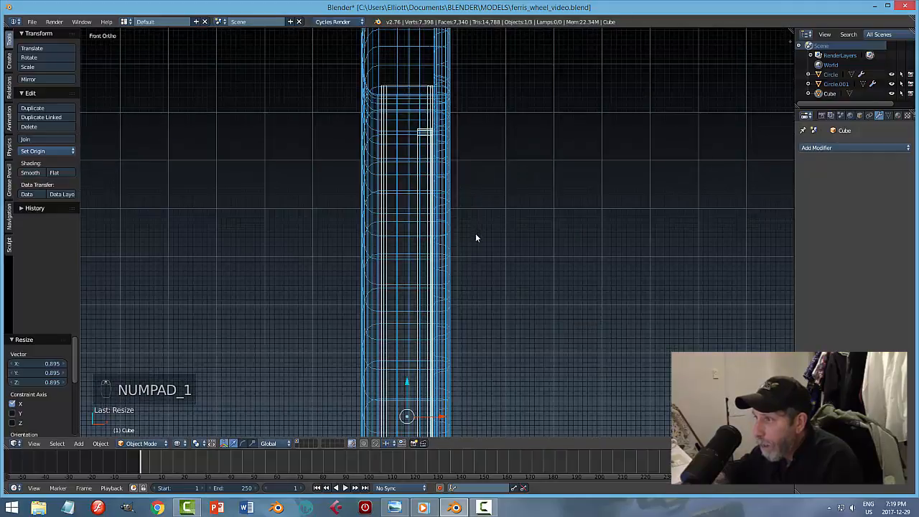
scroll(475, 233, down, 1)
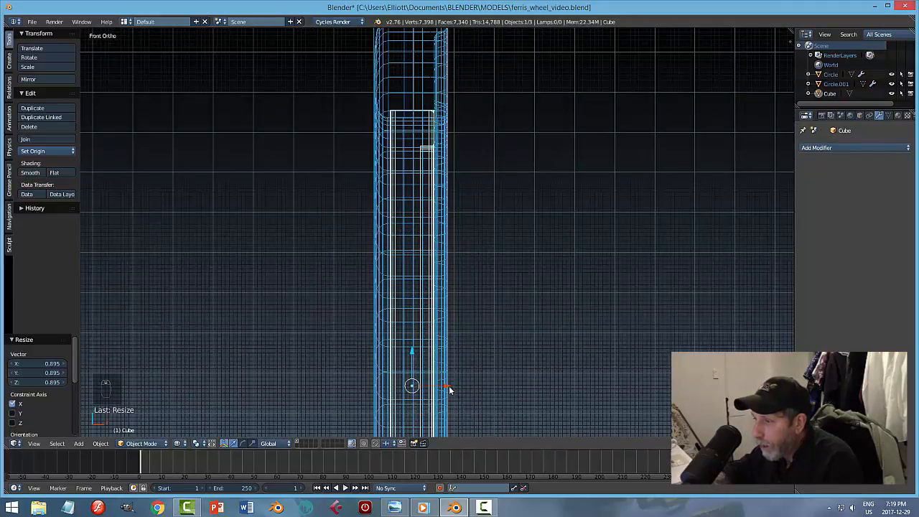
drag(449, 389, 445, 386)
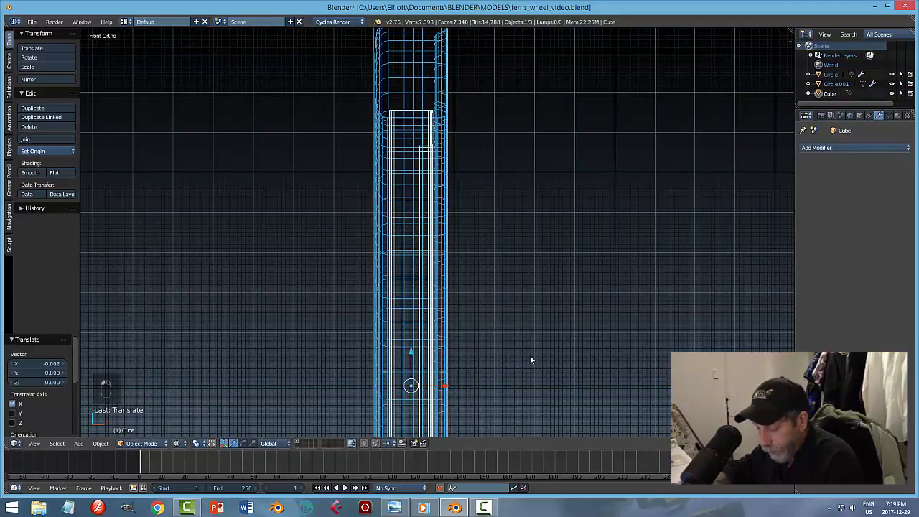
Step: Return to solid shading, check the spoke's fit between the ring and hub, reselect the spoke and save the file
key(z)
click(529, 411)
mouse_move(593, 357)
middle_down()
mouse_move(521, 352)
mouse_move(417, 316)
mouse_move(505, 326)
middle_up()
scroll(481, 355, down, 2)
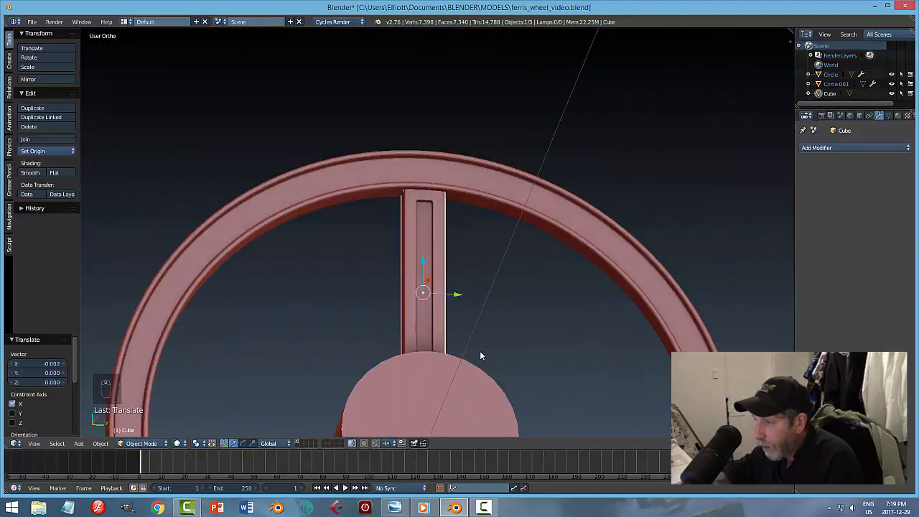
middle_drag(481, 355, 422, 388)
right_click(441, 365)
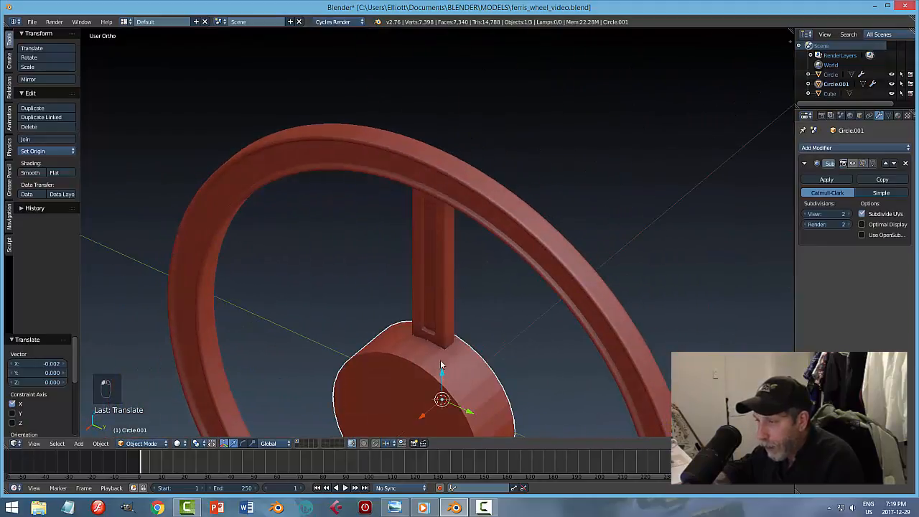
right_click(435, 306)
key(ctrl+s)
middle_drag(510, 320, 446, 336)
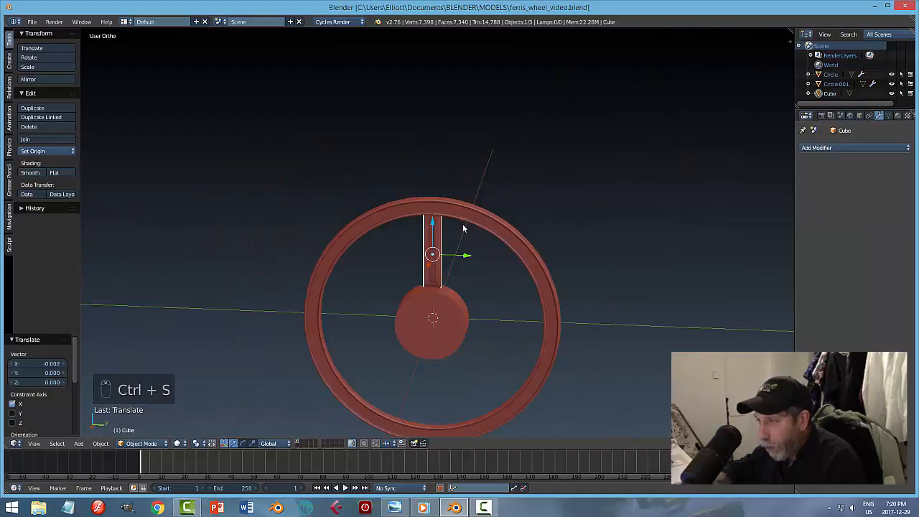
Step: Snap the 3D cursor to the center of the hub, and select the spoke in the right orthographic view
right_click(431, 331)
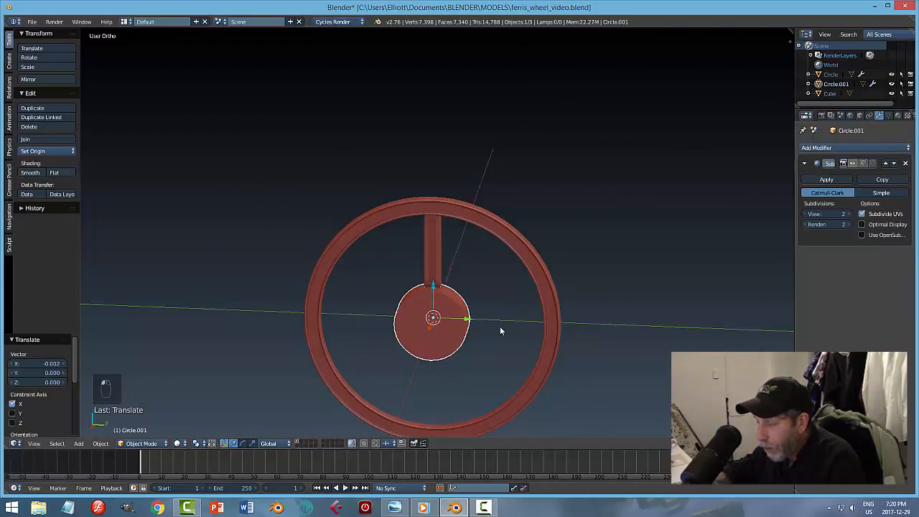
key(shift+s)
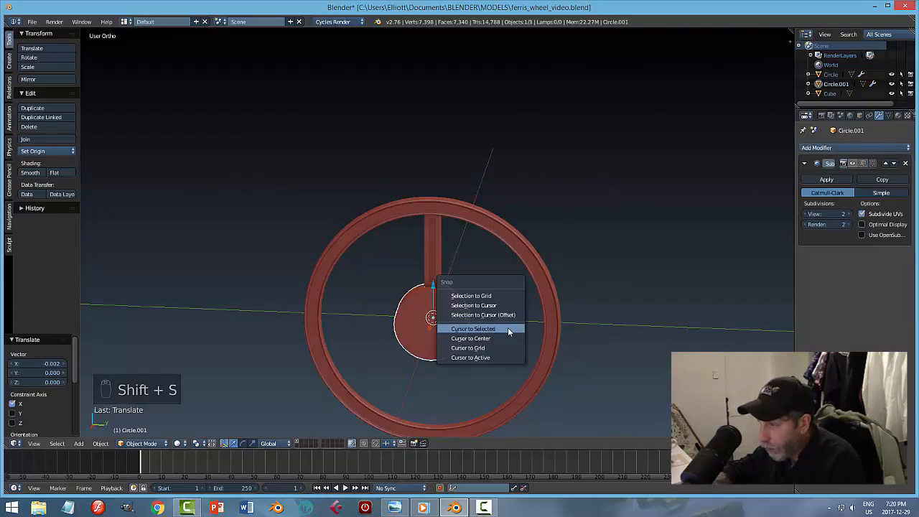
click(507, 329)
middle_drag(512, 309, 511, 288)
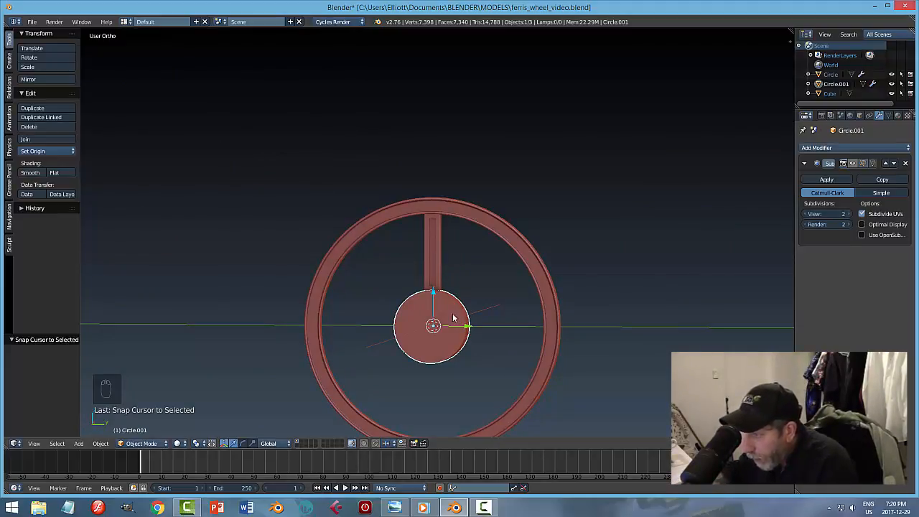
key(KP_1)
key(KP_3)
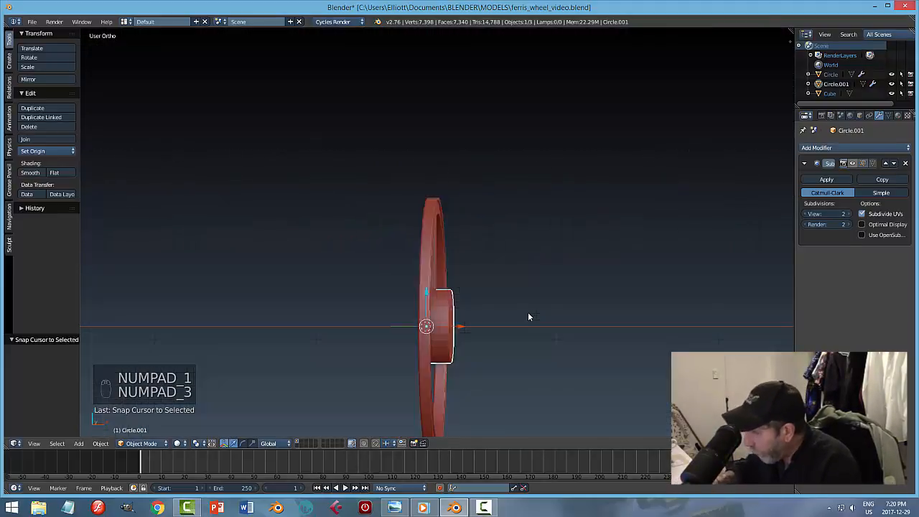
shift+middle_drag(516, 330, 497, 232)
right_click(416, 149)
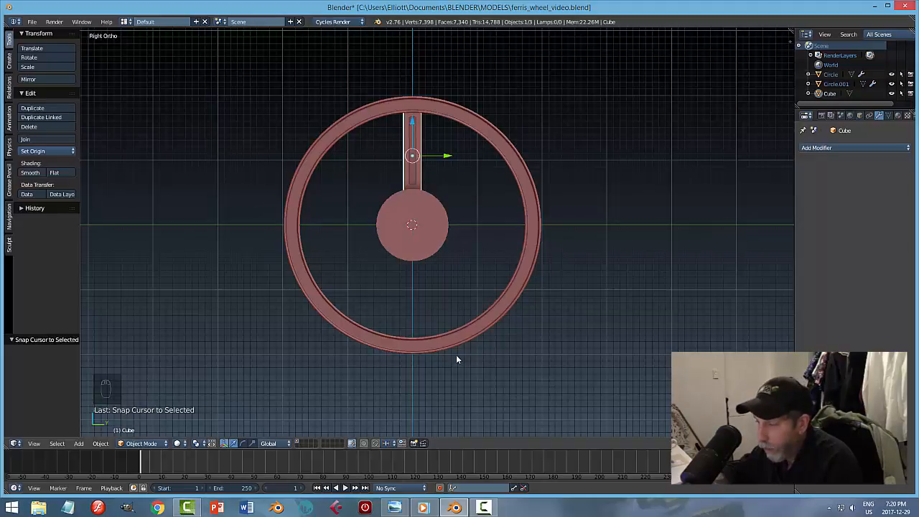
Step: Switch to Windows Photo Viewer to examine the spoke arrangement in ferris_wheel1.png and ferris_wheel2.png, and return to Blender
click(394, 507)
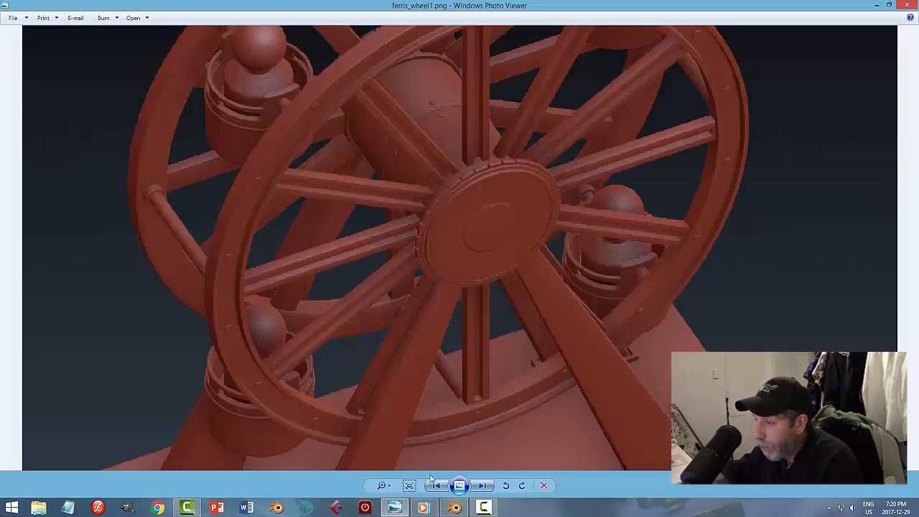
click(481, 485)
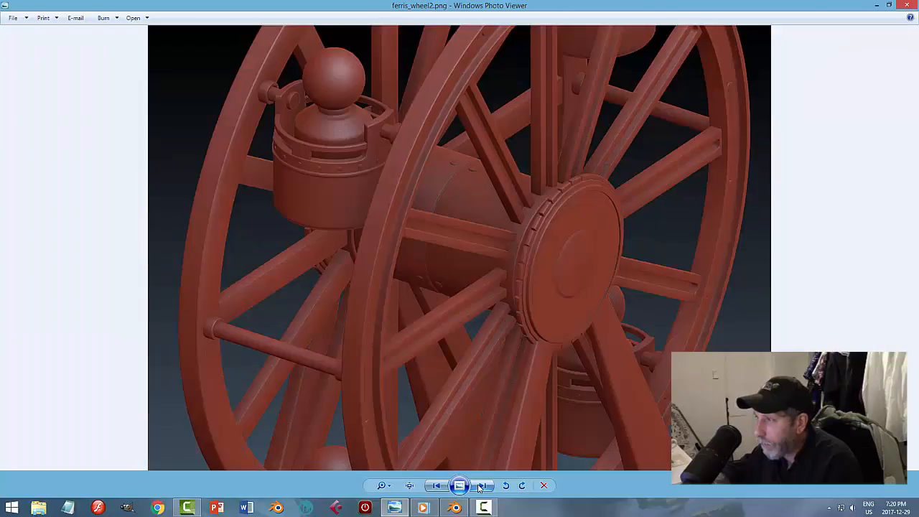
click(436, 486)
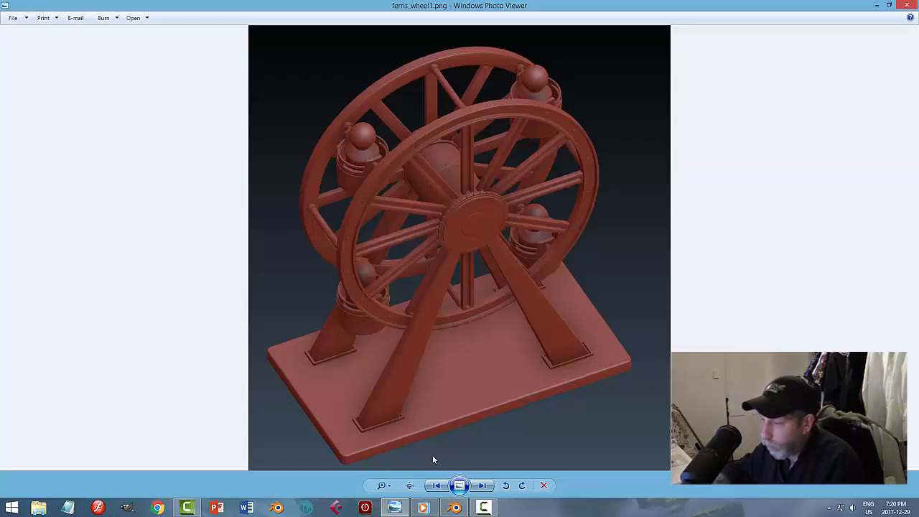
click(454, 508)
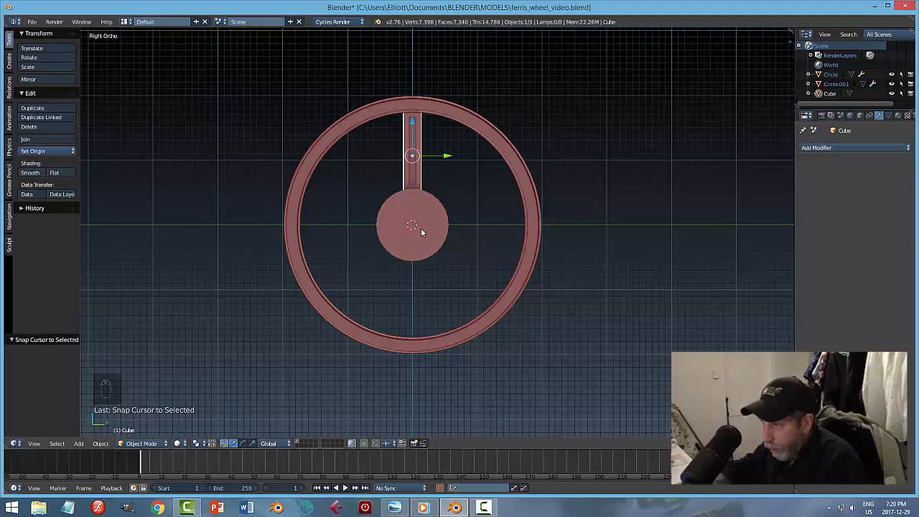
Step: Select the spoke's entire mesh in Edit Mode and spin it around the hub's center through an angle of 360°
key(Tab)
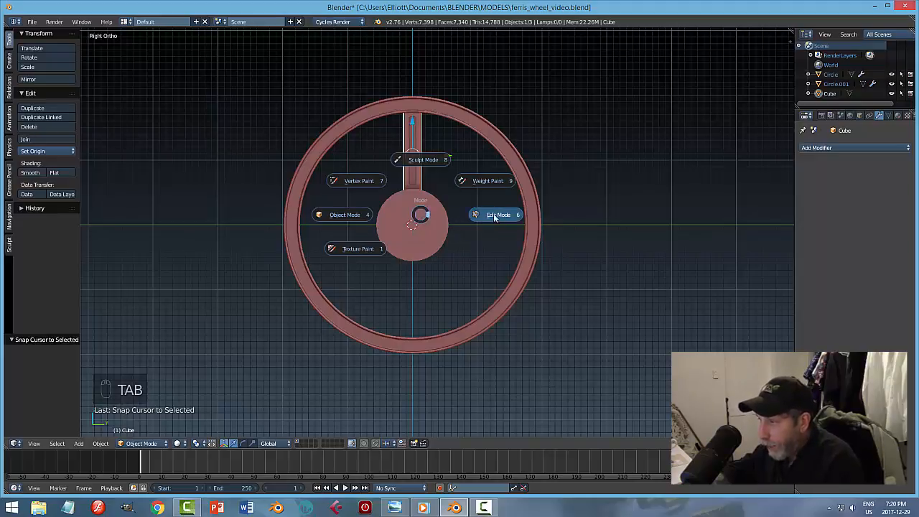
key(a)
key(a)
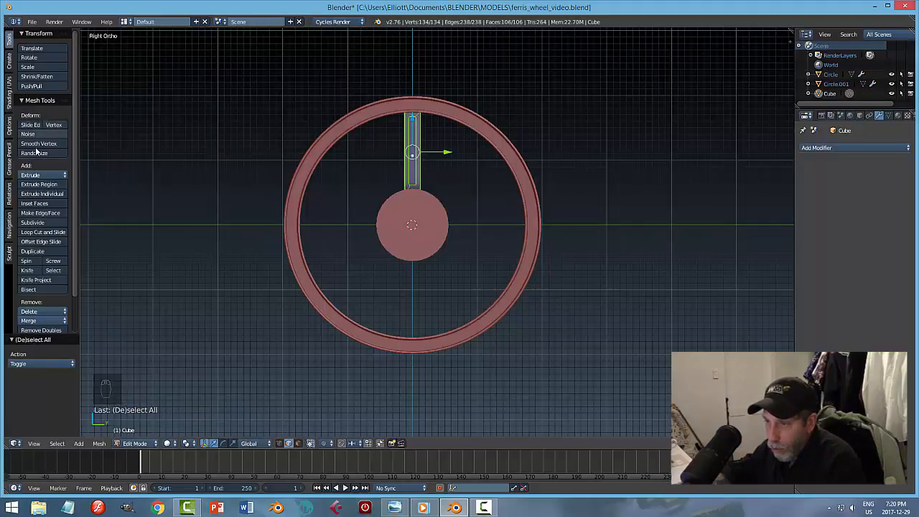
click(26, 262)
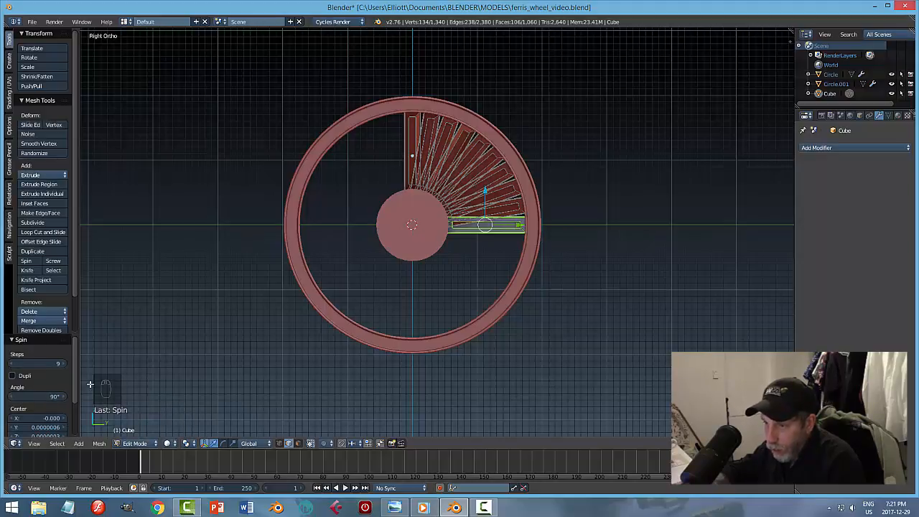
click(43, 396)
text(3)
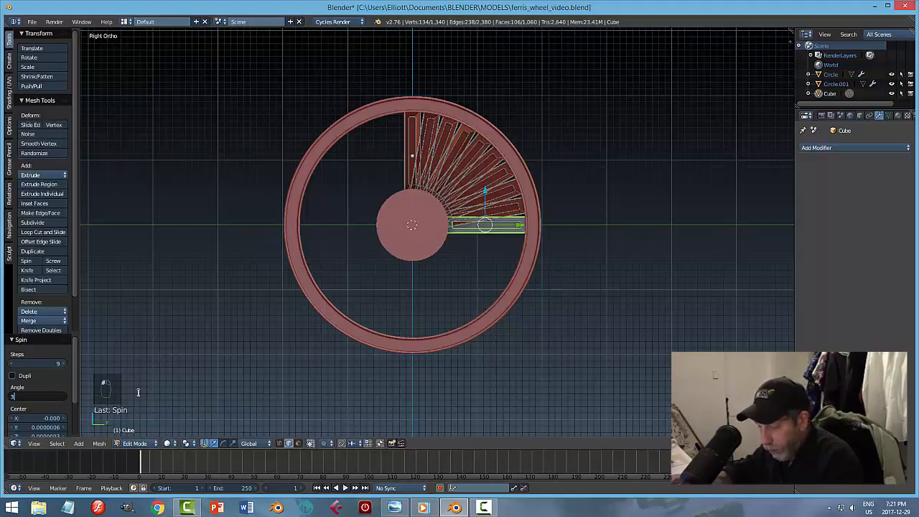
text(60)
key(Return)
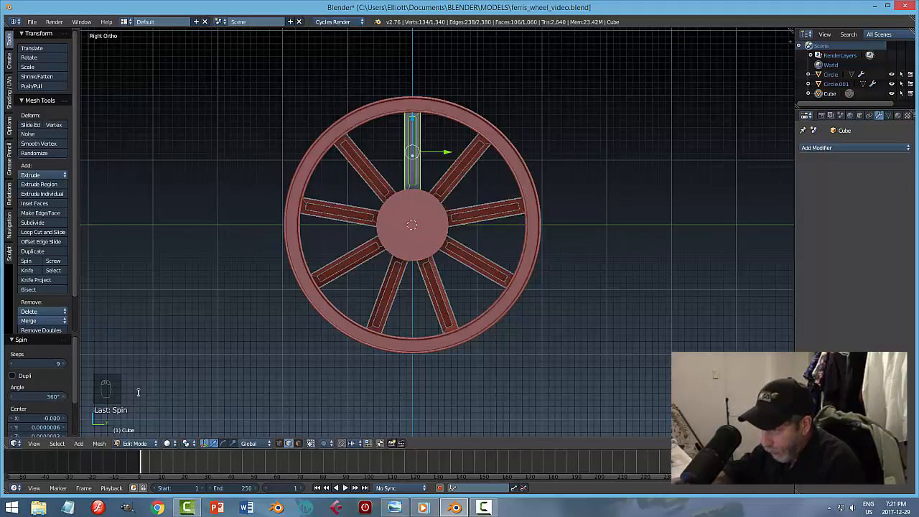
Step: Set the spin to 12 steps and check the spacing of the spokes around the hub
click(58, 364)
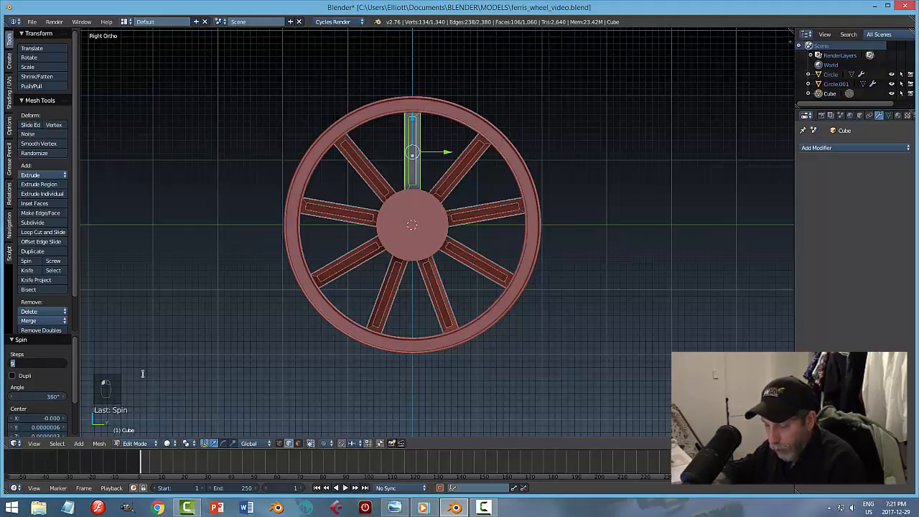
text(12)
key(Return)
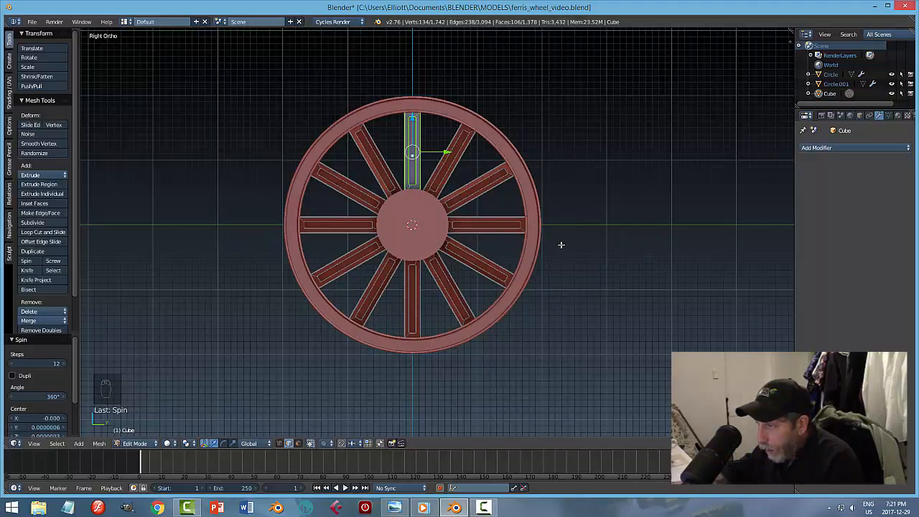
scroll(561, 245, up, 3)
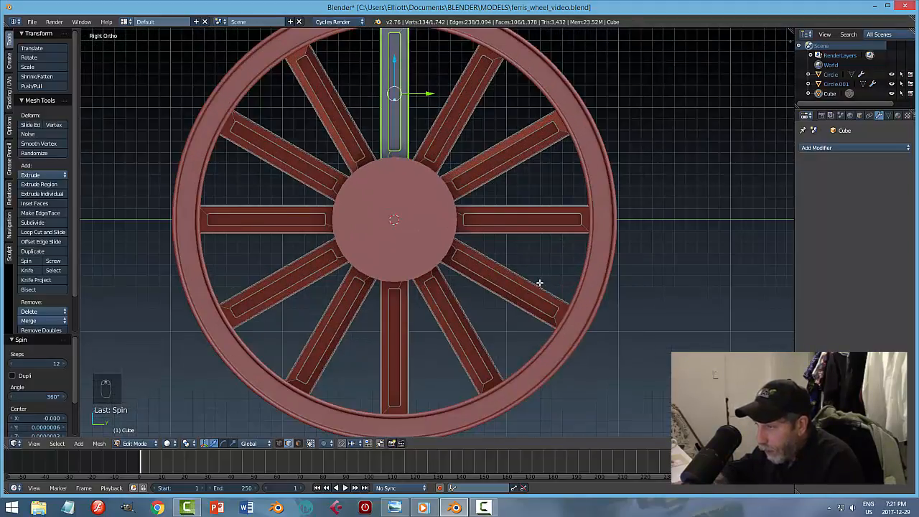
mouse_move(516, 294)
middle_down()
mouse_move(528, 302)
mouse_move(252, 287)
mouse_move(382, 281)
mouse_move(344, 295)
mouse_move(380, 323)
mouse_move(486, 323)
mouse_move(474, 316)
mouse_move(500, 352)
mouse_move(558, 308)
mouse_move(471, 305)
mouse_move(505, 290)
mouse_move(523, 299)
middle_up()
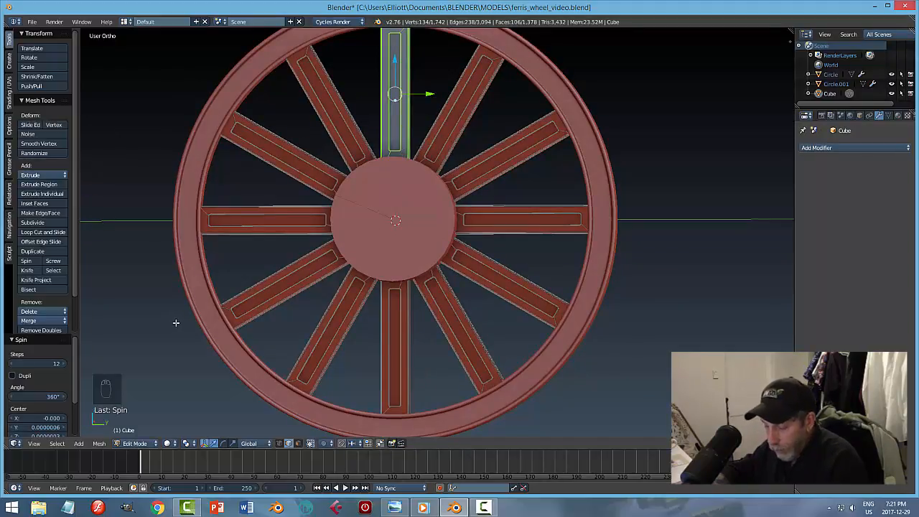
Step: Undo the spin, deselect the spoke's mesh and return to Object Mode
key(ctrl+z)
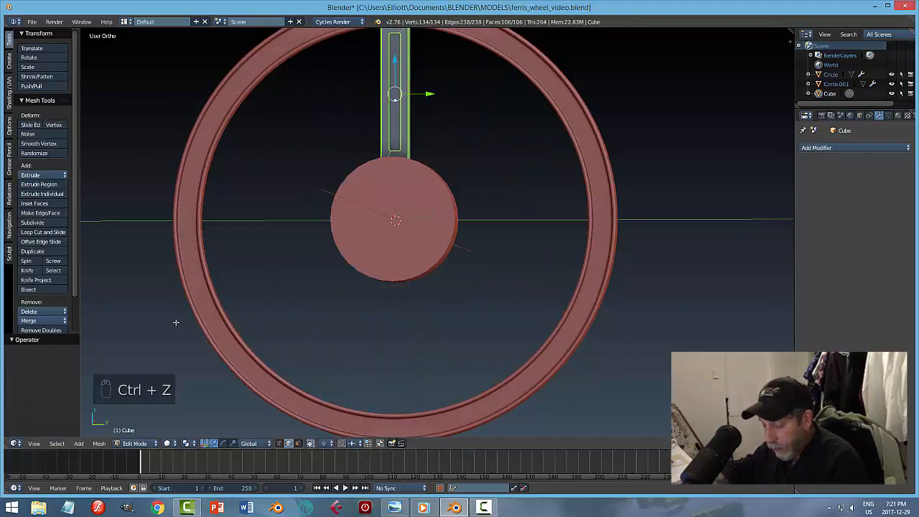
key(a)
key(Tab)
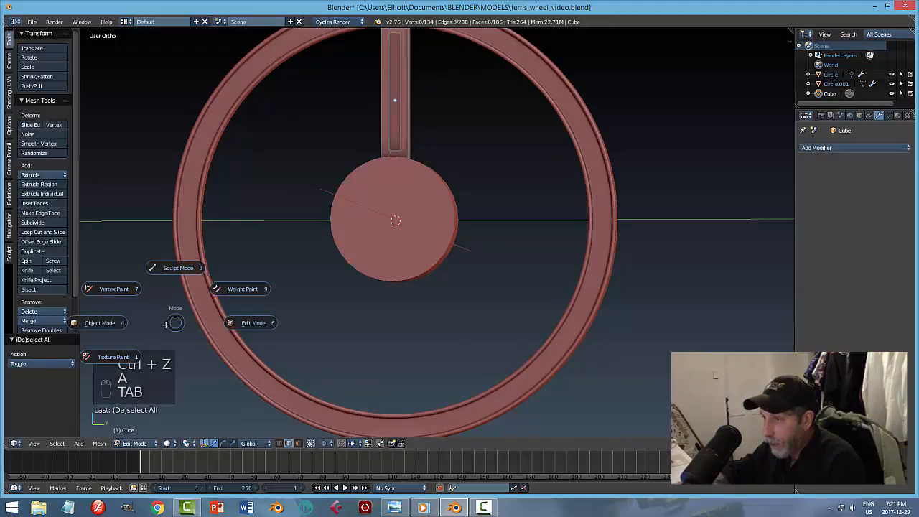
click(107, 325)
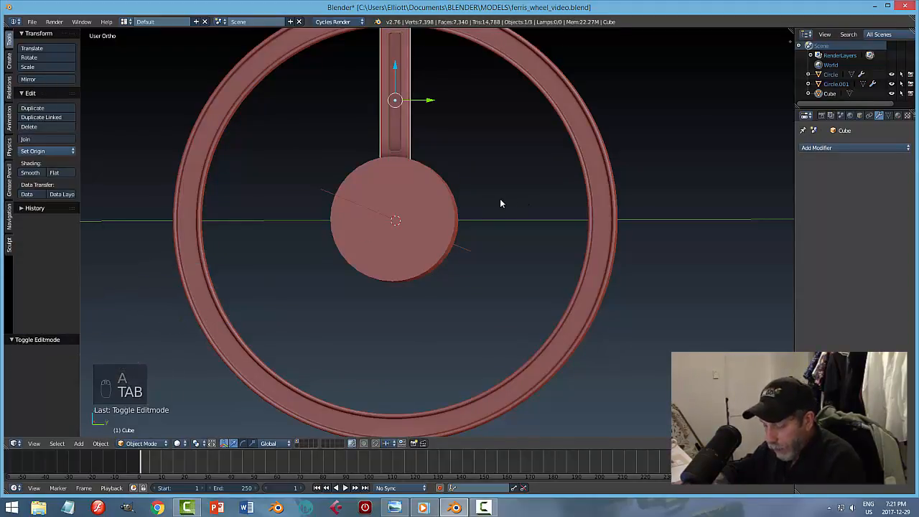
Step: Narrow the single spoke by scaling it along the global Y axis by about 0.791
key(s)
key(y)
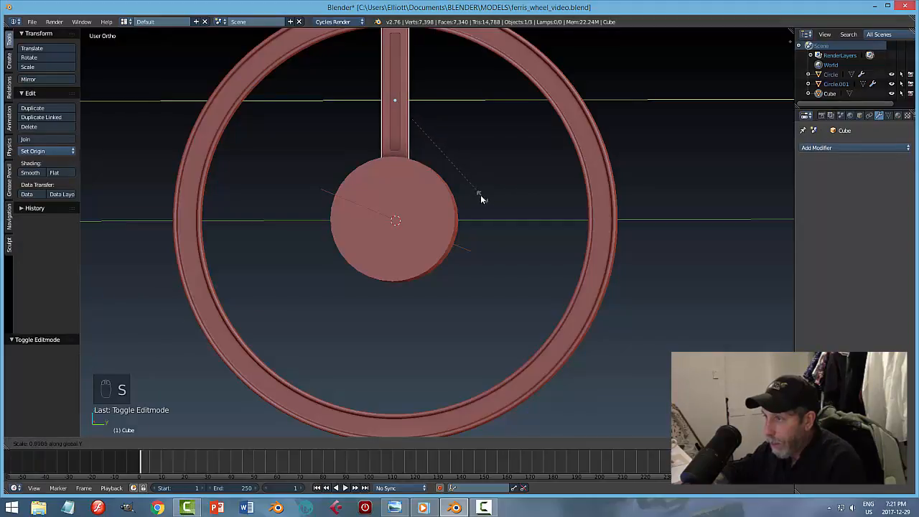
click(467, 189)
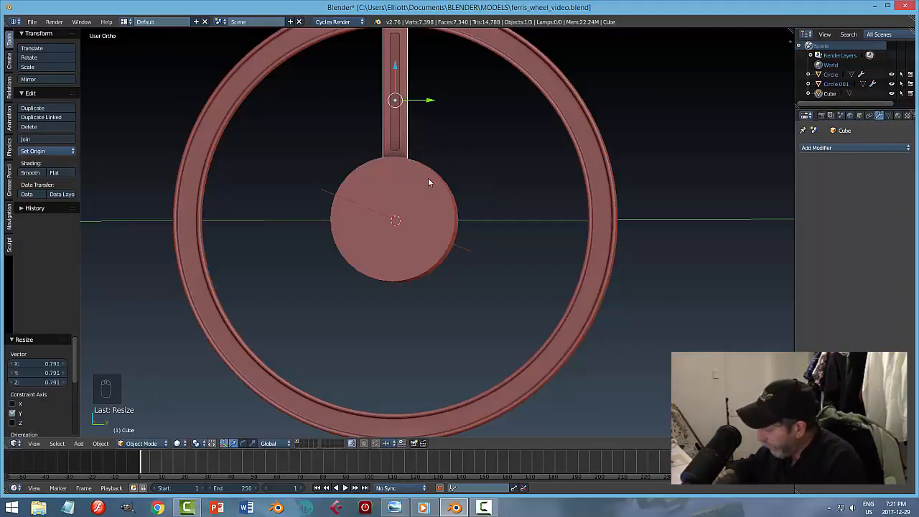
Step: In the right view, select the narrowed spoke's whole mesh in Edit Mode and spin it around the hub with 12 steps over 360°
key(KP_3)
scroll(393, 164, down, 4)
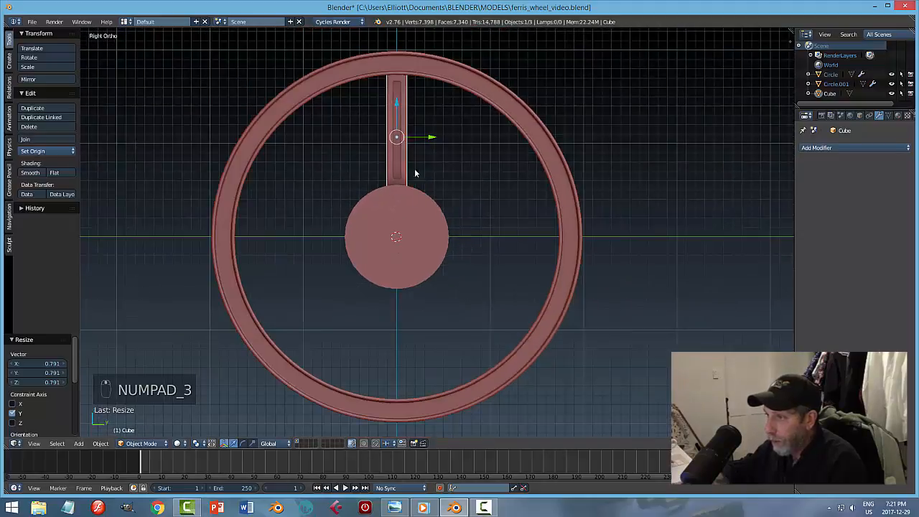
key(Tab)
click(474, 178)
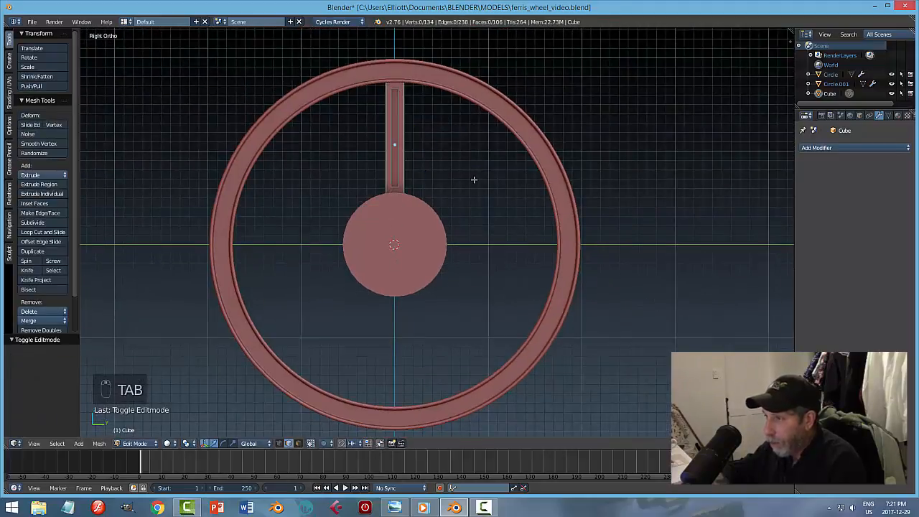
key(a)
key(a)
click(26, 261)
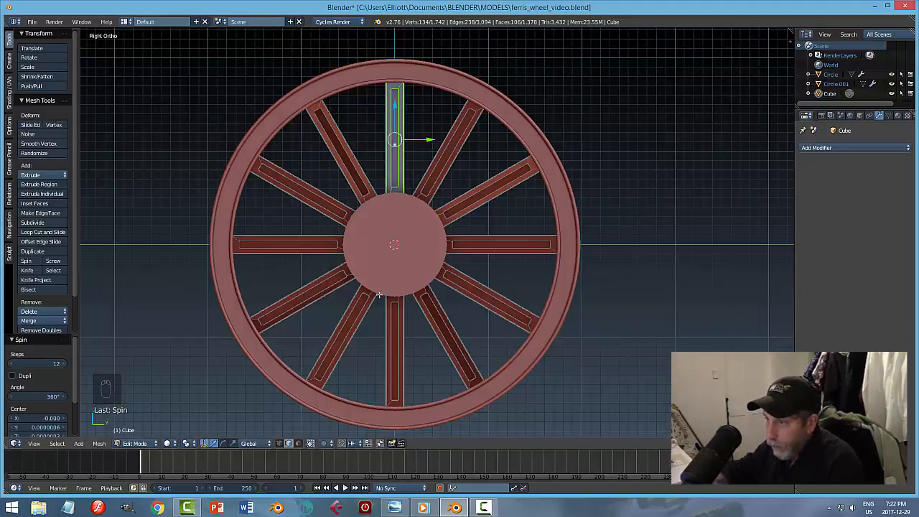
middle_drag(469, 238, 434, 248)
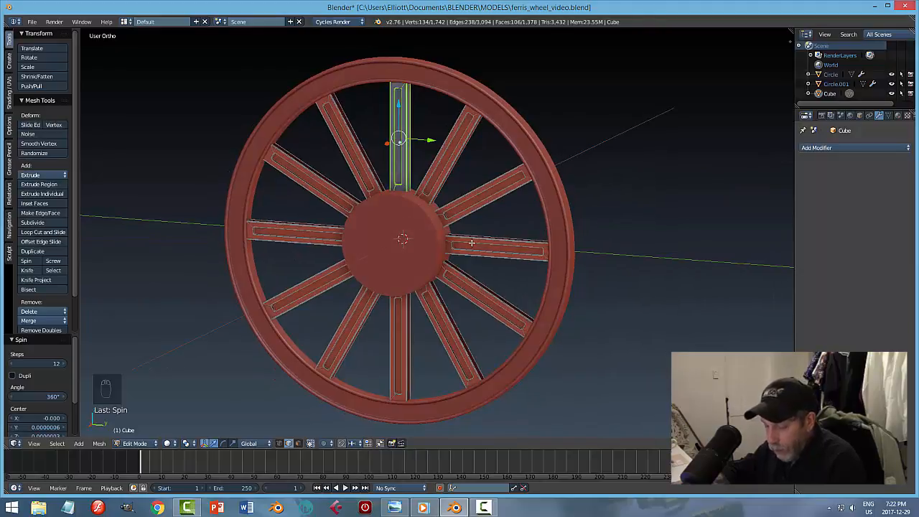
Step: Remove the duplicate vertices from the whole spoke mesh and make its normals consistent
key(a)
key(a)
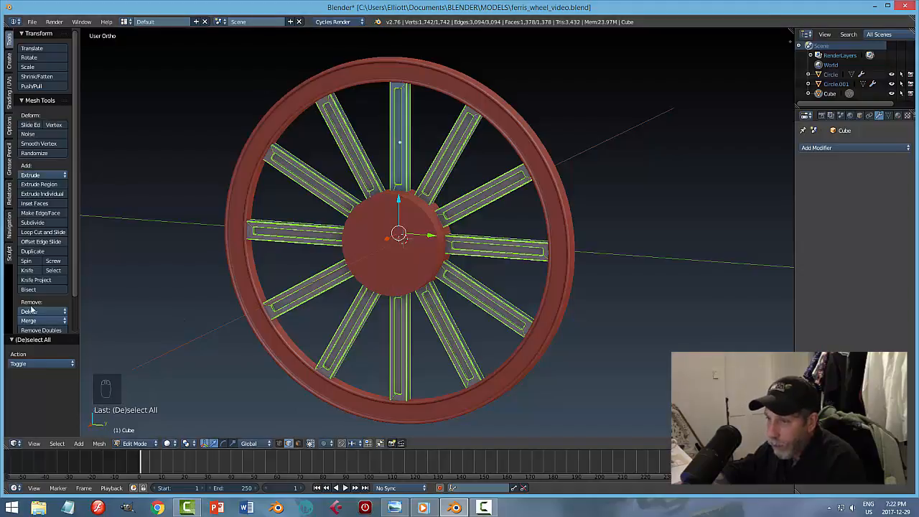
click(44, 330)
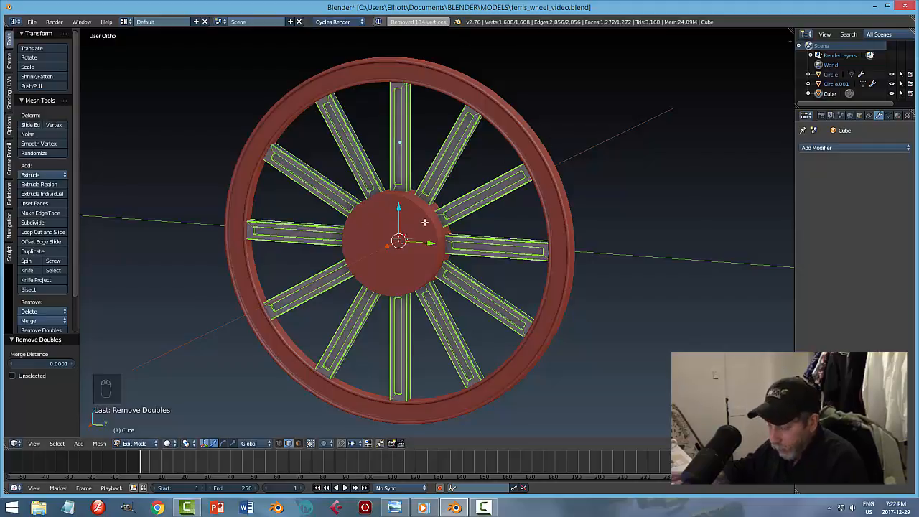
key(ctrl+n)
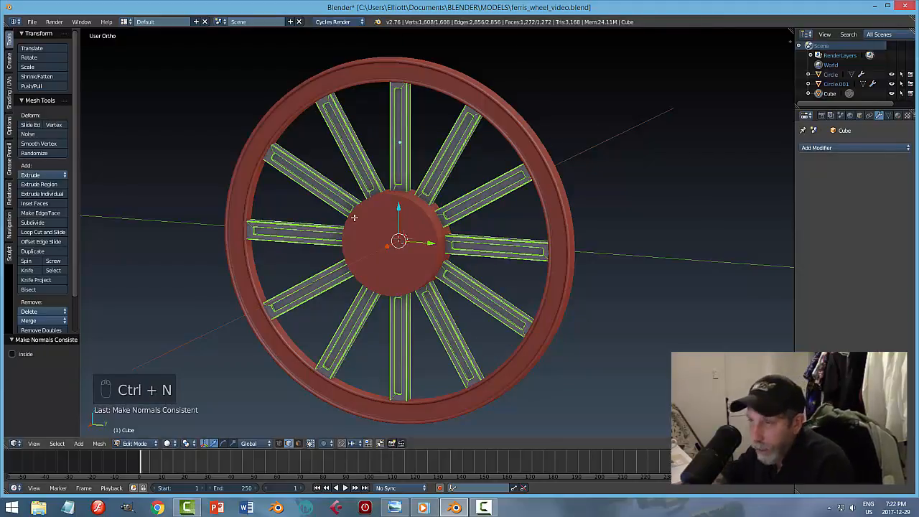
key(a)
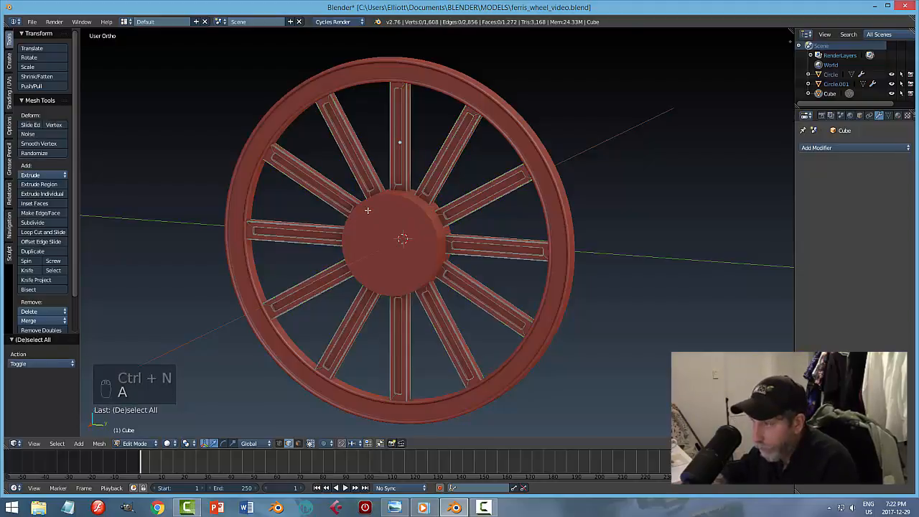
key(Tab)
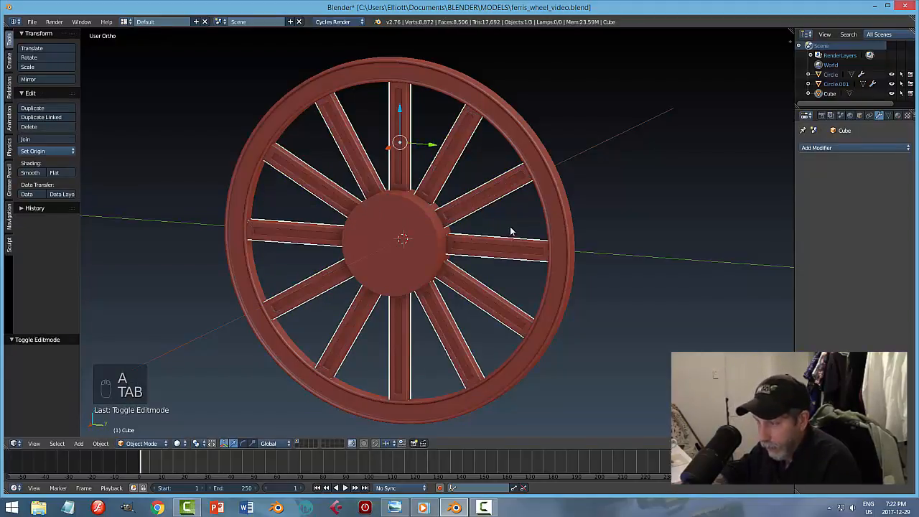
Step: Deselect the spokes and save the file
key(a)
middle_drag(512, 229, 590, 207)
scroll(495, 166, up, 3)
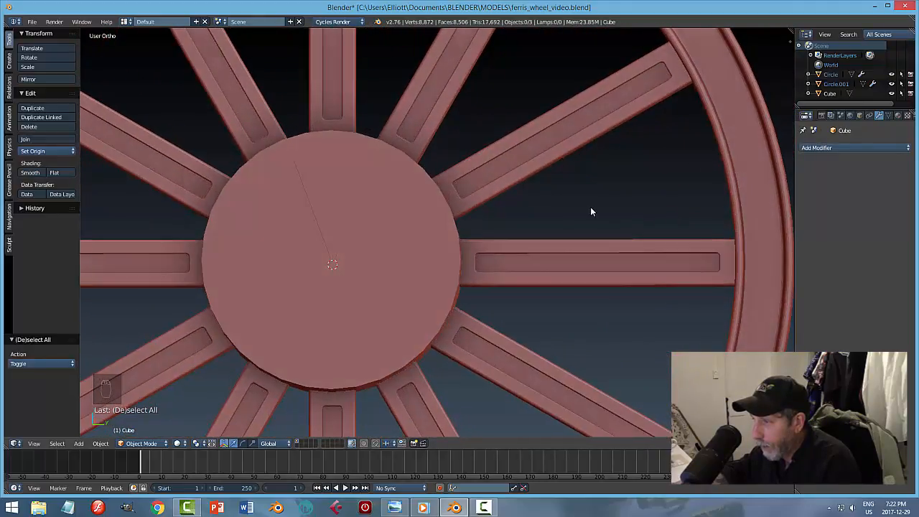
scroll(567, 204, down, 3)
key(ctrl+s)
scroll(553, 203, down, 1)
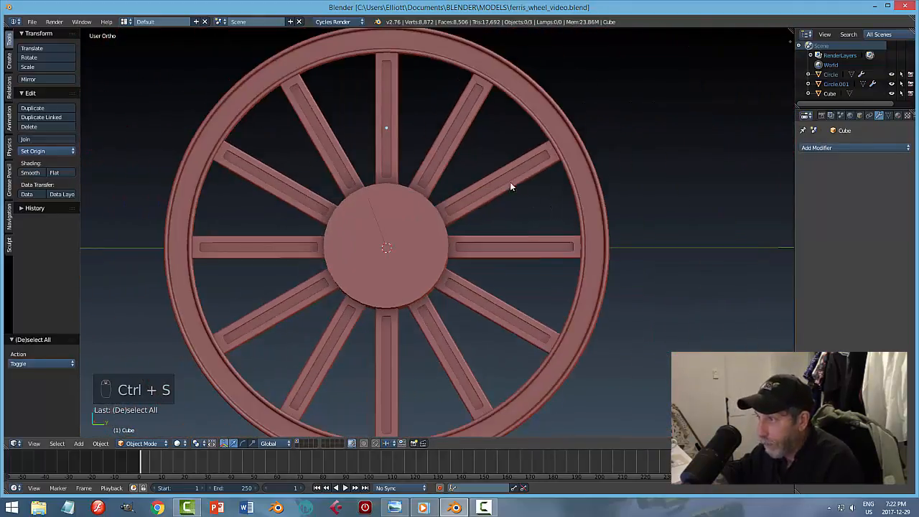
Step: Examine the spokes and rim of the wheel and compare them with the reference image ferris_wheel1.png in Windows Photo Viewer
middle_drag(509, 183, 444, 135)
scroll(443, 134, up, 3)
shift+middle_drag(413, 100, 393, 288)
scroll(392, 293, up, 2)
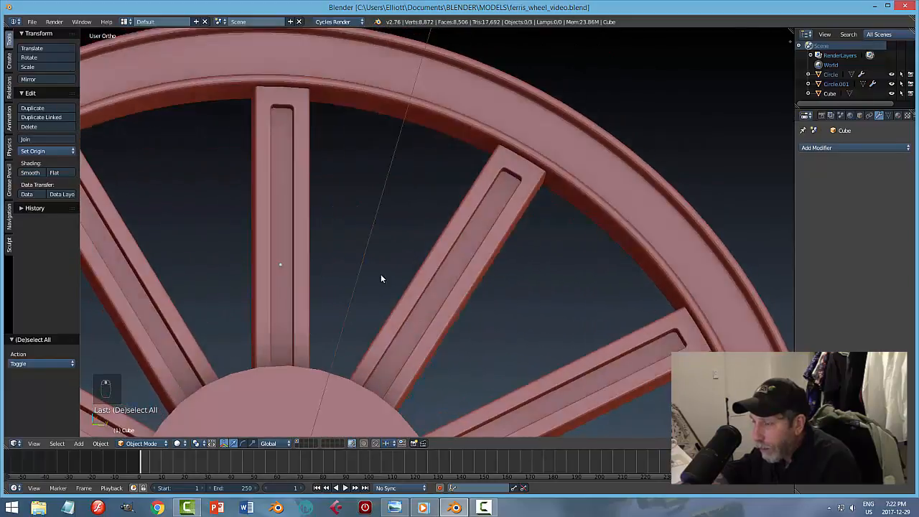
scroll(380, 274, down, 4)
mouse_move(389, 251)
middle_down()
mouse_move(395, 243)
mouse_move(386, 268)
middle_up()
key(KP_3)
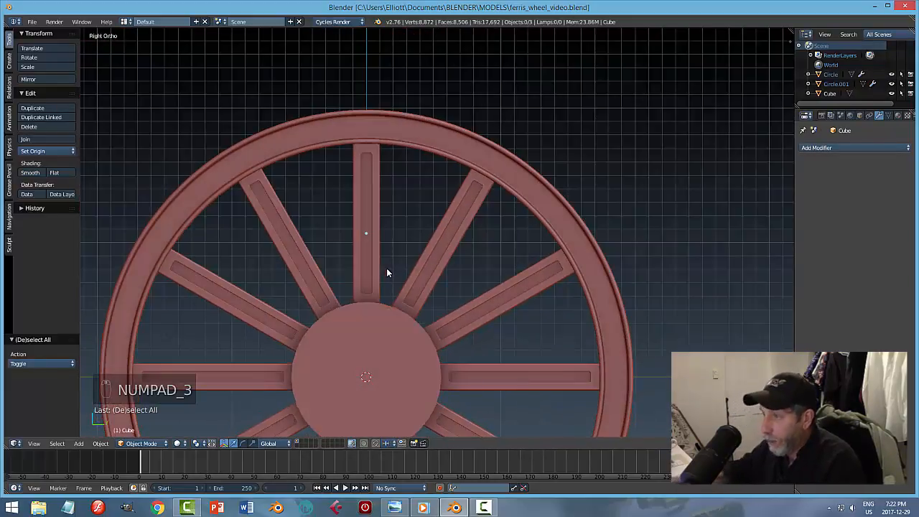
shift+middle_drag(383, 316, 403, 236)
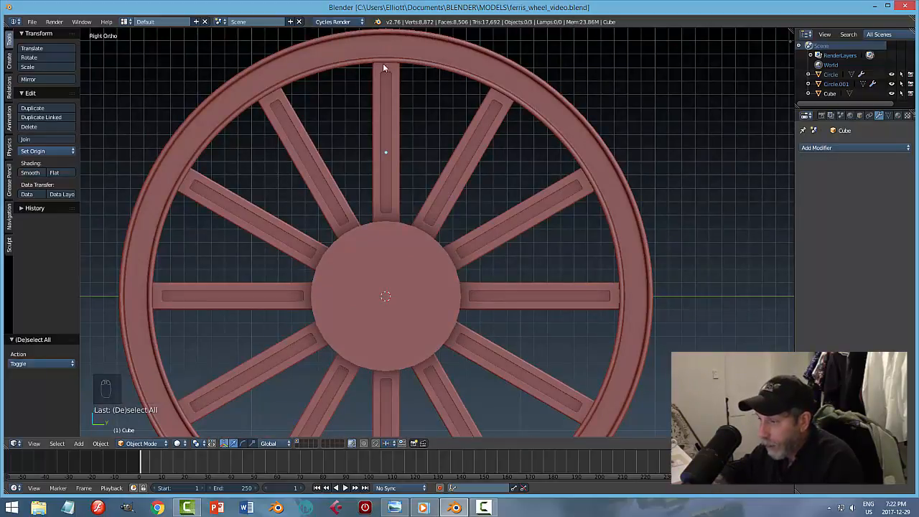
click(395, 508)
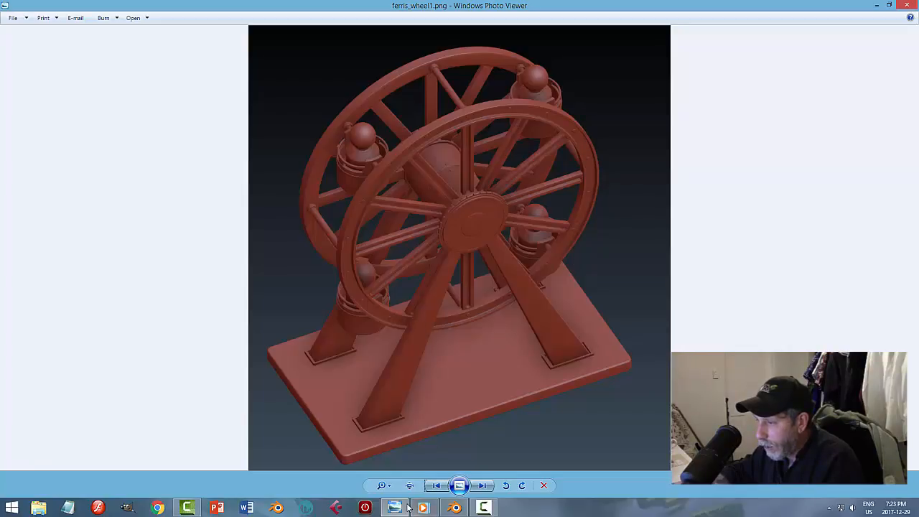
click(454, 508)
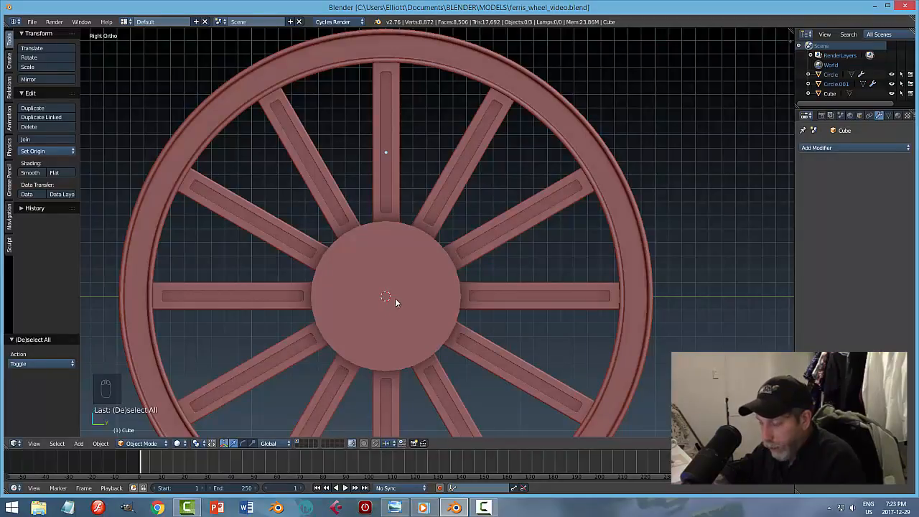
Step: Add a 32-vertex mesh circle at the wheel's centre and rotate it 90° about the Y axis
key(shift+a)
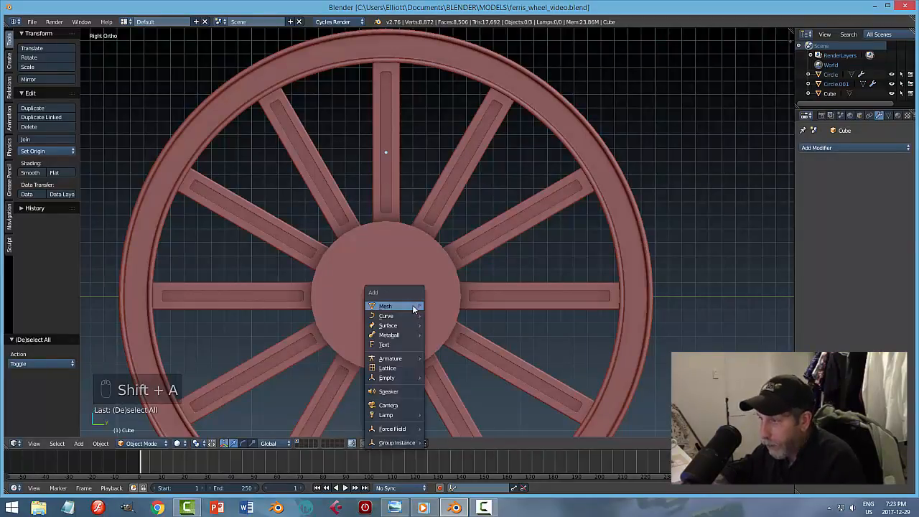
mouse_move(413, 306)
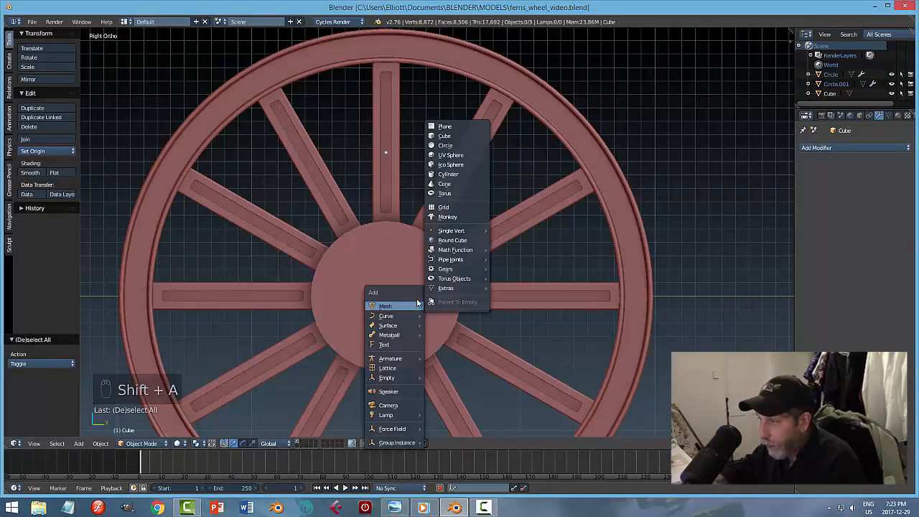
click(447, 145)
text(r)
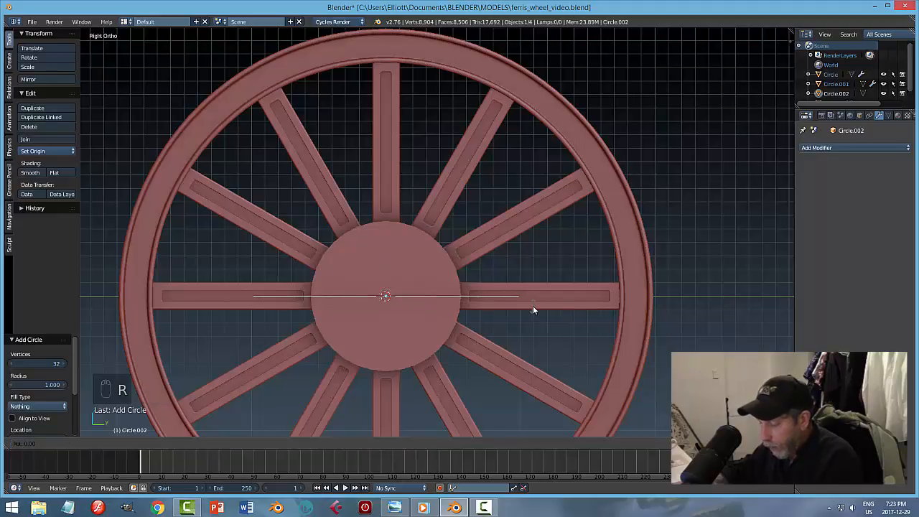
text(y90)
key(Return)
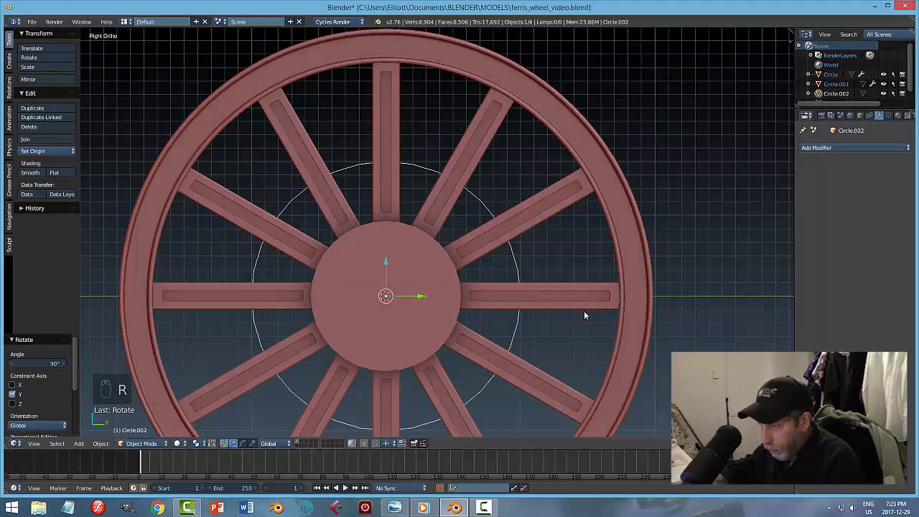
Step: Move the circle about 0.586 along X in front of the hub and scale it down to about 0.042
middle_drag(583, 315, 461, 287)
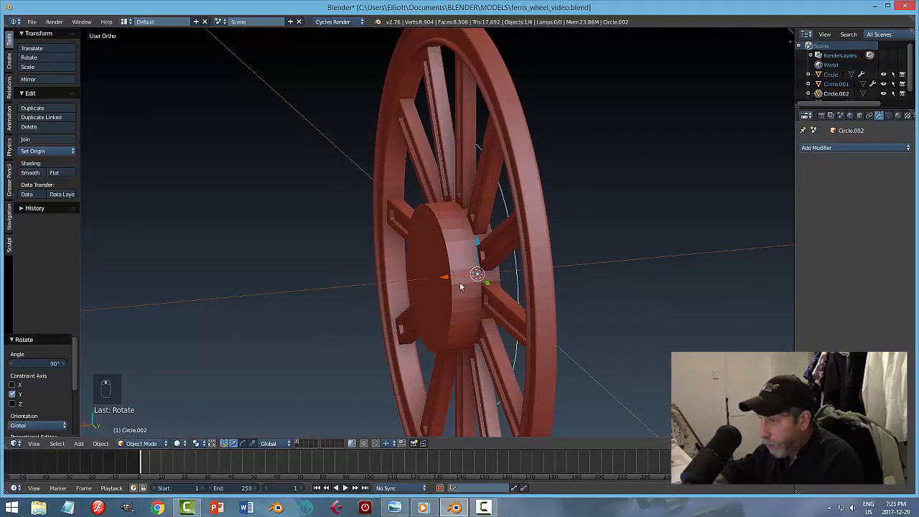
key(g)
key(x)
click(406, 309)
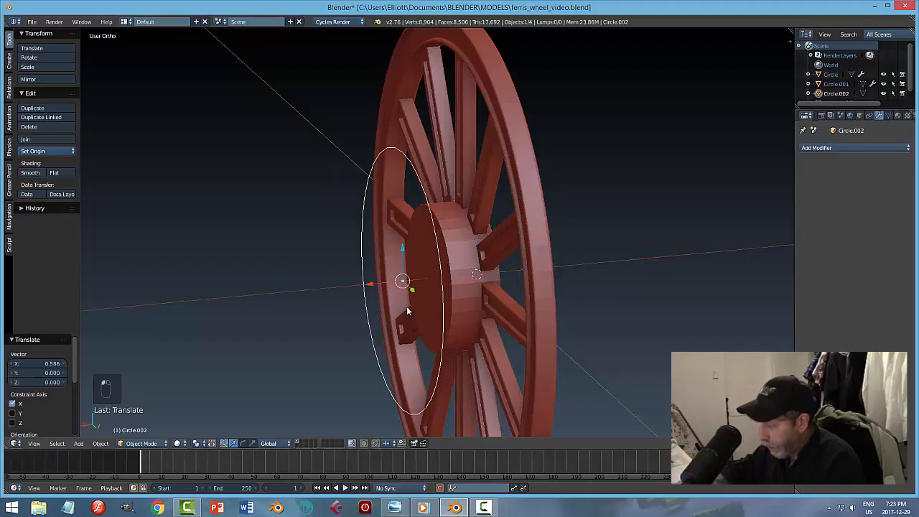
key(KP_3)
key(s)
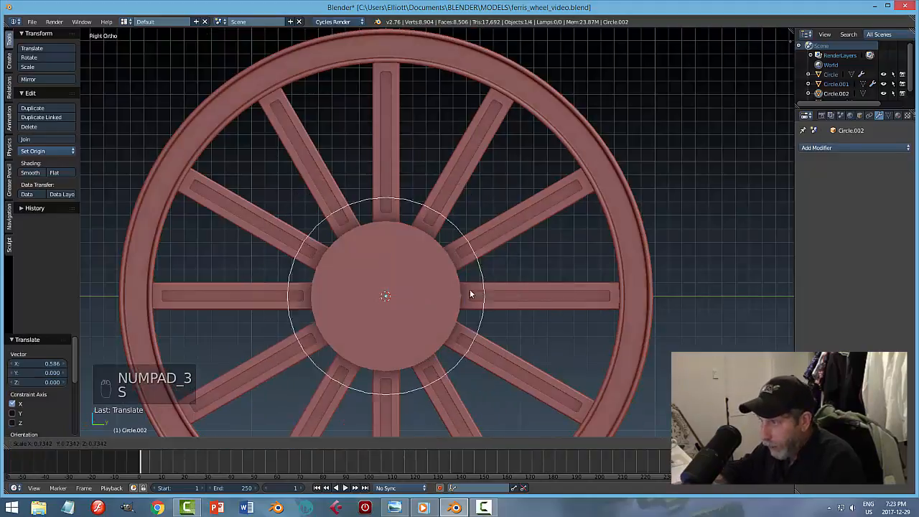
click(391, 295)
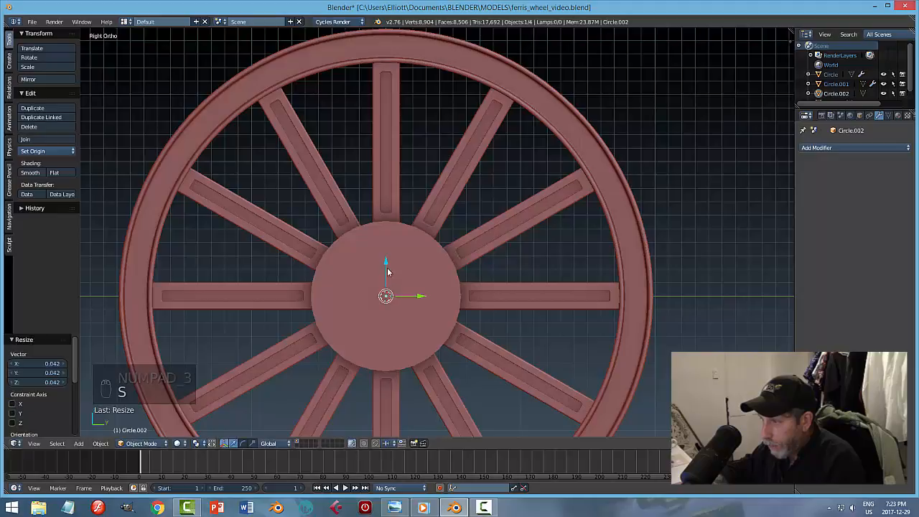
Step: Raise the circle about 1.86 along Z to the middle of the rim's band above the top spoke and scale it by about 0.859
drag(387, 263, 408, 424)
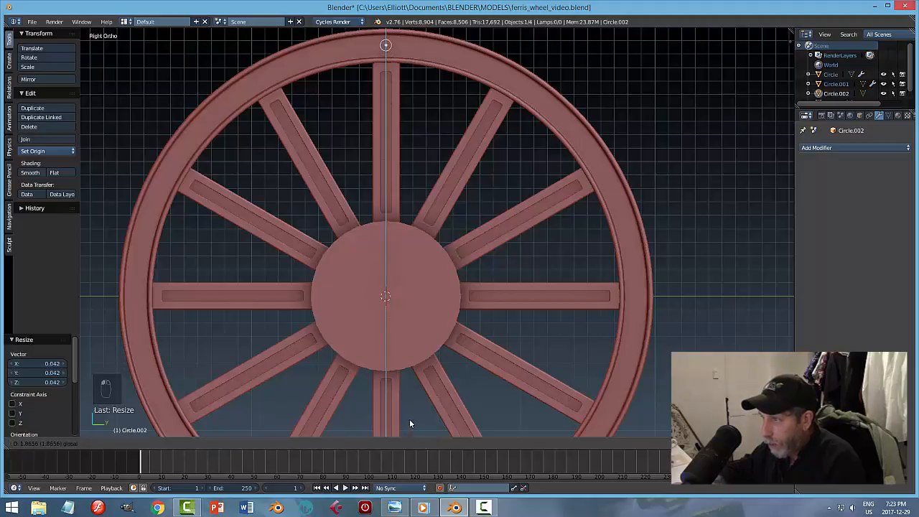
click(409, 420)
key(KP_Decimal)
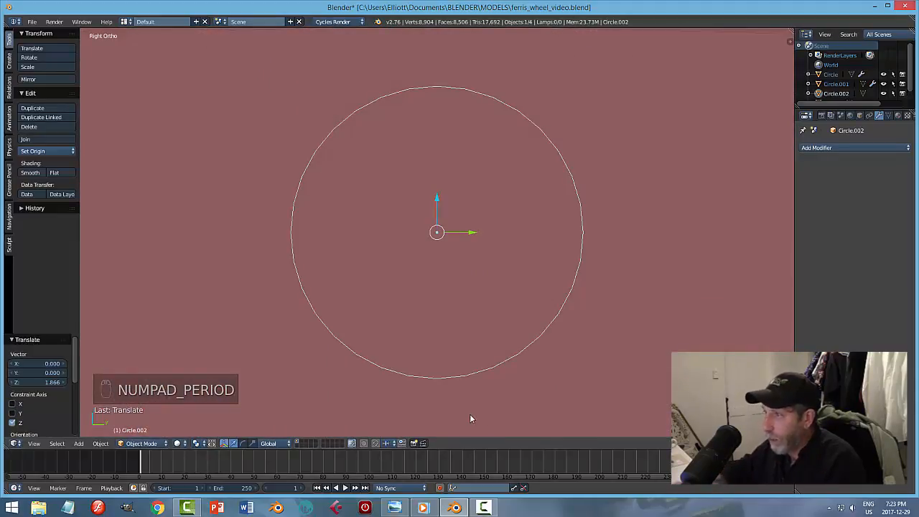
scroll(469, 419, down, 4)
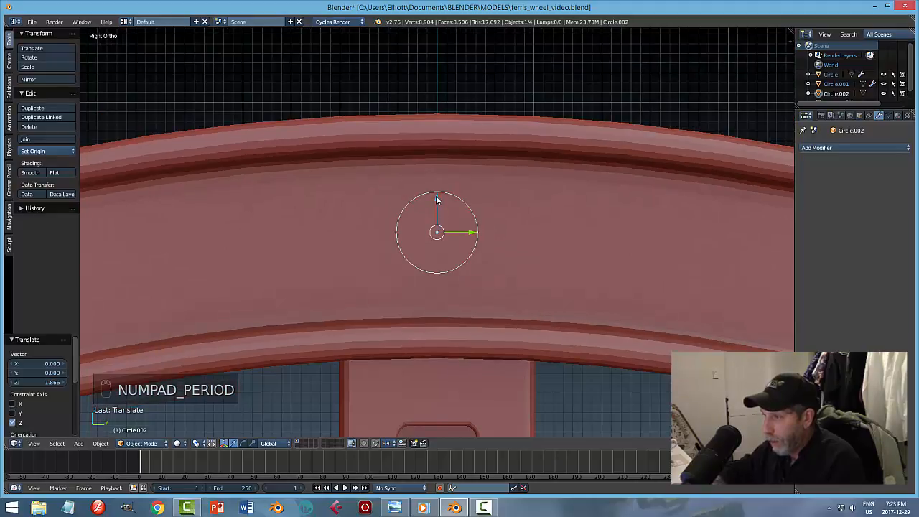
drag(440, 206, 439, 215)
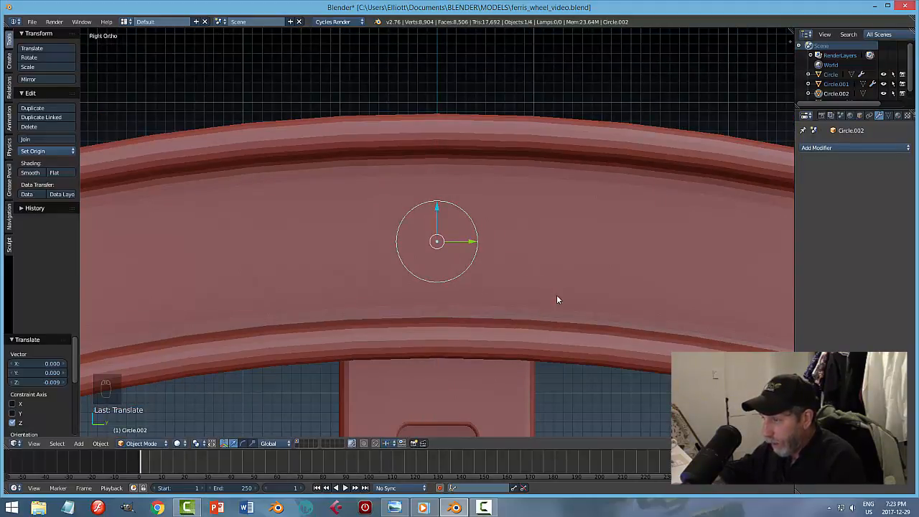
scroll(557, 299, down, 3)
key(s)
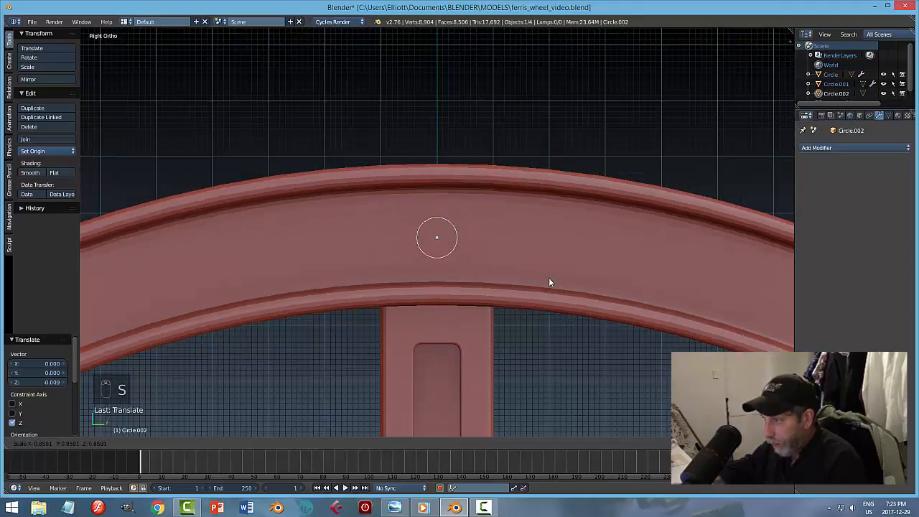
click(548, 277)
Step: Move the circle about 0.42 back along X so it sits against the recessed face of the rim
middle_drag(562, 292, 484, 303)
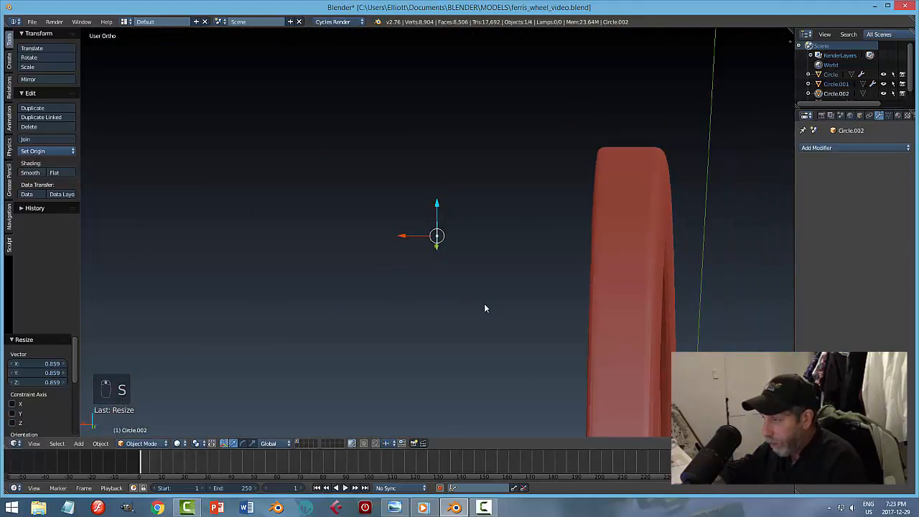
key(KP_1)
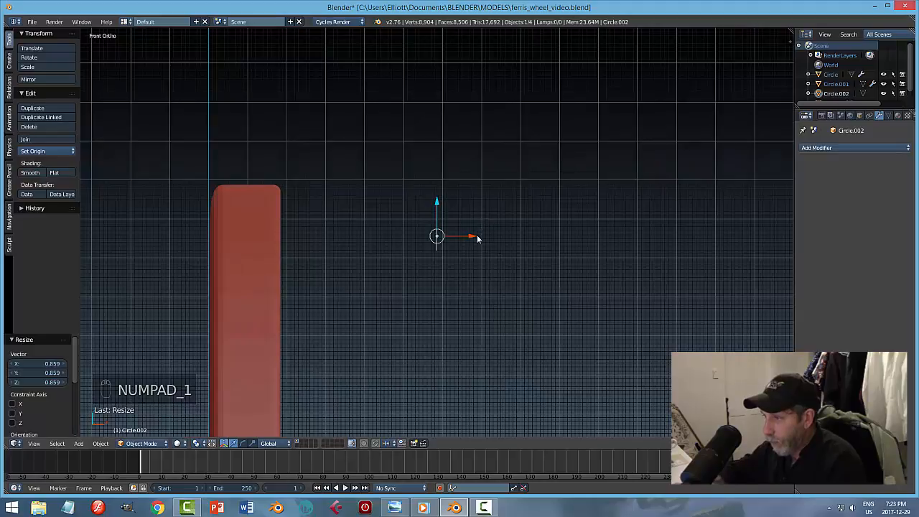
drag(477, 236, 317, 241)
key(KP_Decimal)
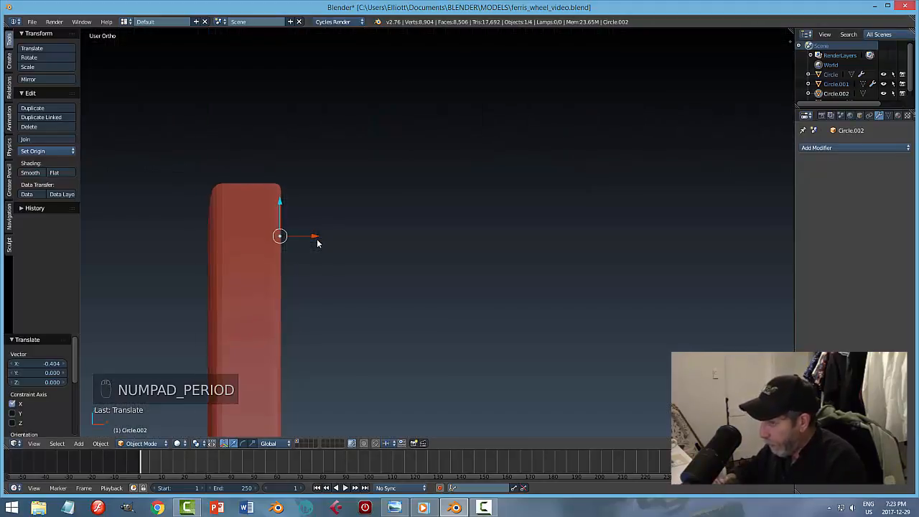
key(KP_3)
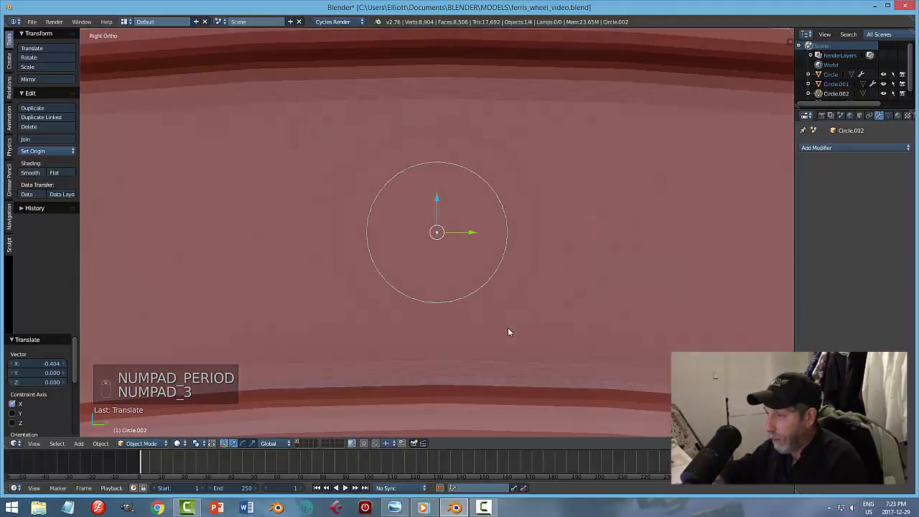
scroll(507, 331, down, 3)
middle_drag(488, 345, 475, 260)
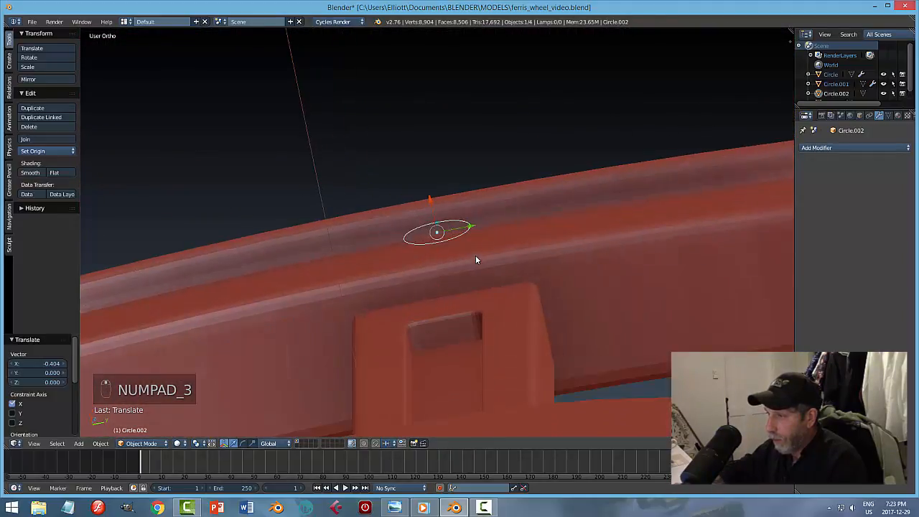
drag(430, 202, 435, 219)
middle_drag(532, 252, 494, 289)
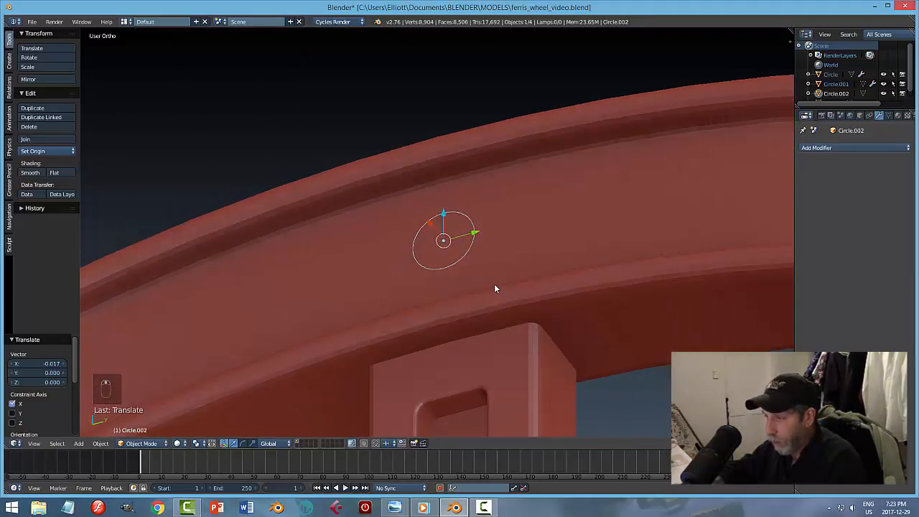
Step: Fill the circle with a face and extrude it about 0.016 outward along X into a small disc
key(Tab)
click(497, 285)
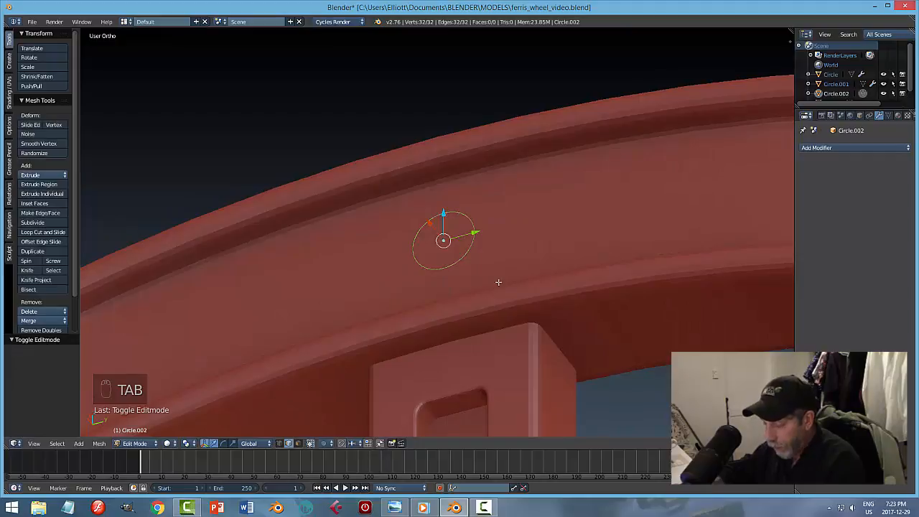
key(f)
middle_drag(529, 280, 473, 286)
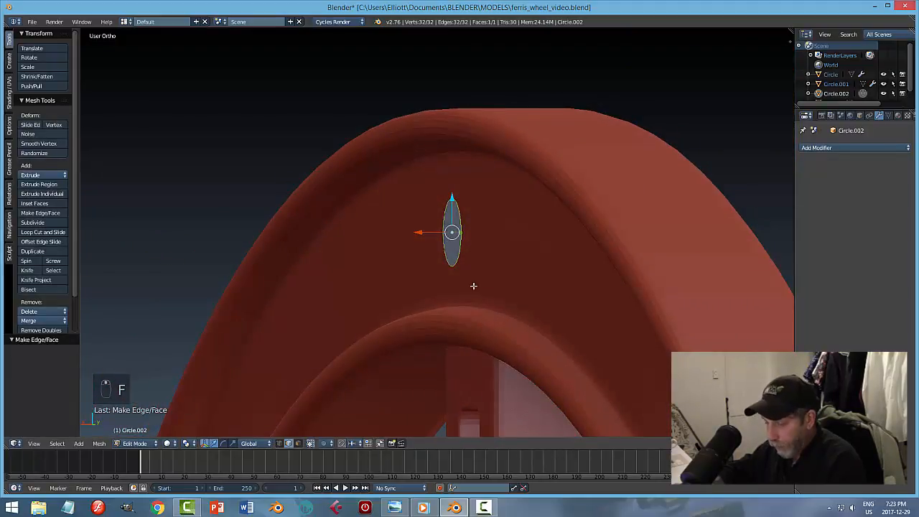
key(e)
key(x)
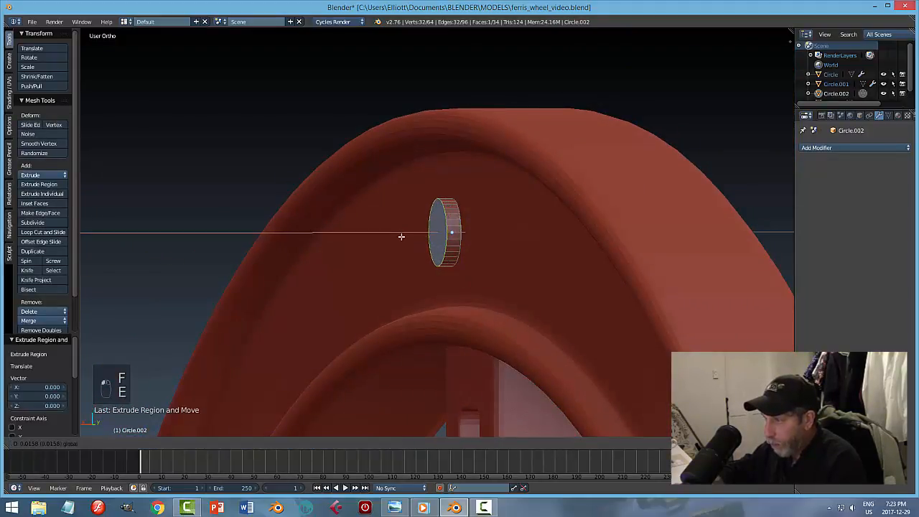
click(461, 271)
key(Tab)
click(366, 288)
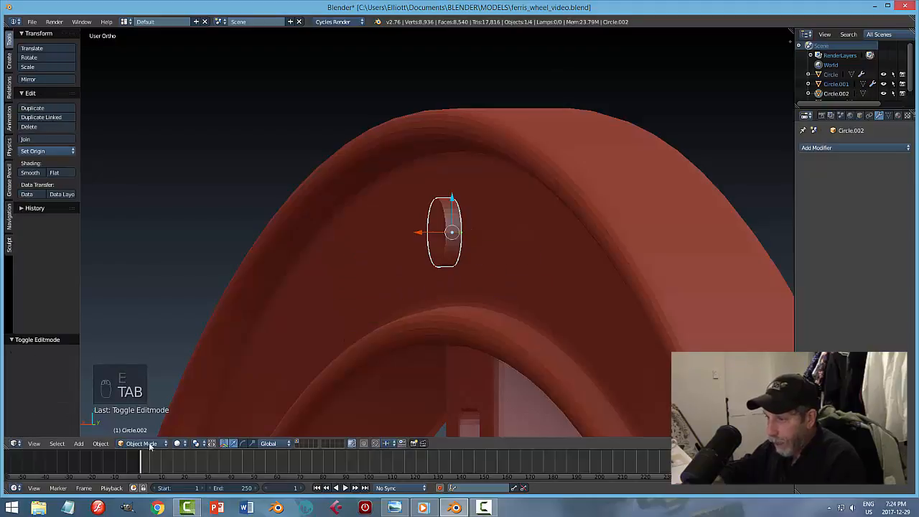
Step: Apply the rotation and scale of the small disc on the rim
click(101, 443)
mouse_move(134, 372)
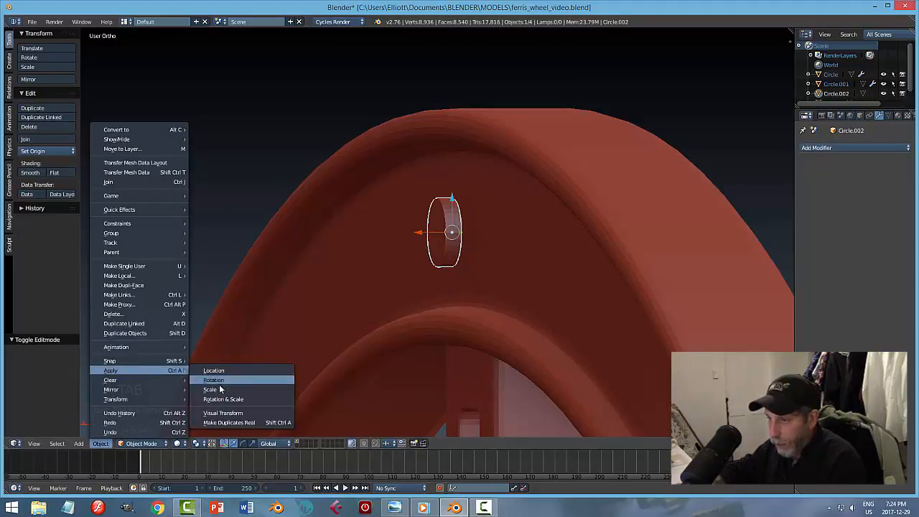
click(218, 399)
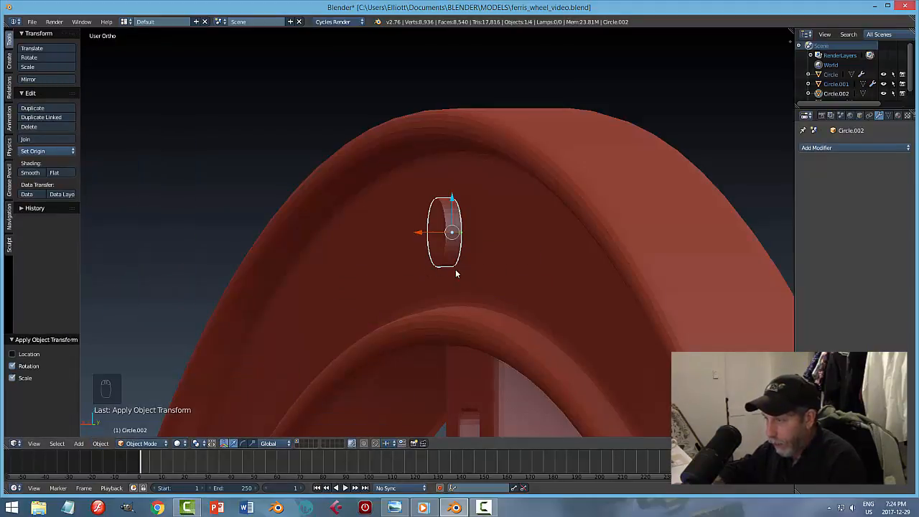
Step: Bevel the edge loop around the disc's outer face by about 0.010 with 3 segments
key(Tab)
click(537, 264)
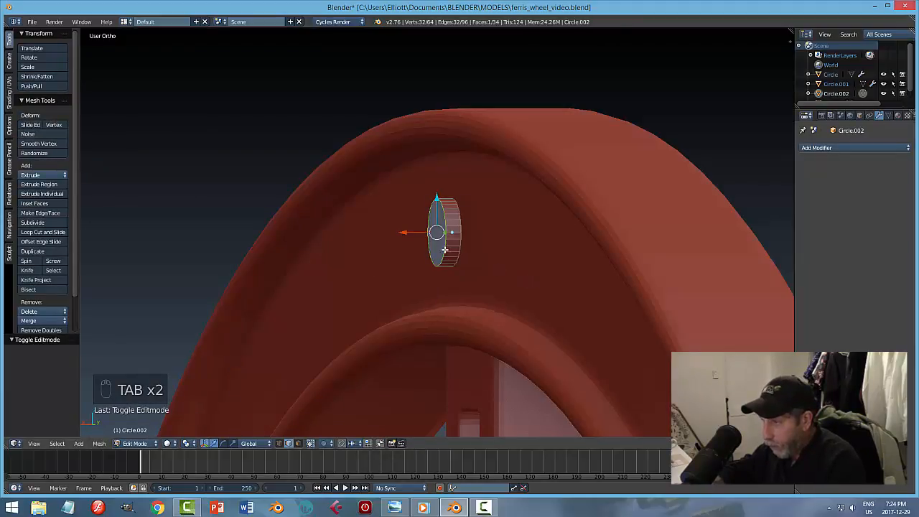
key(a)
right_click(435, 217)
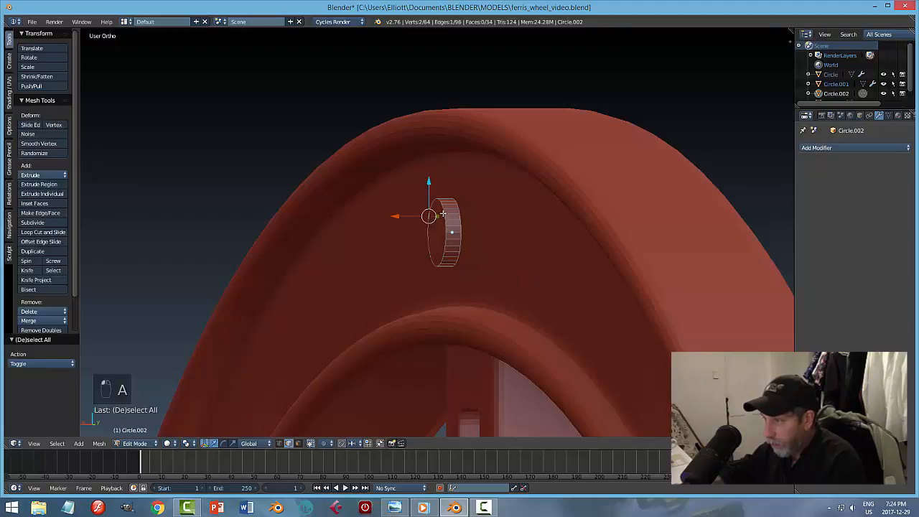
key(a)
alt+right_click(442, 210)
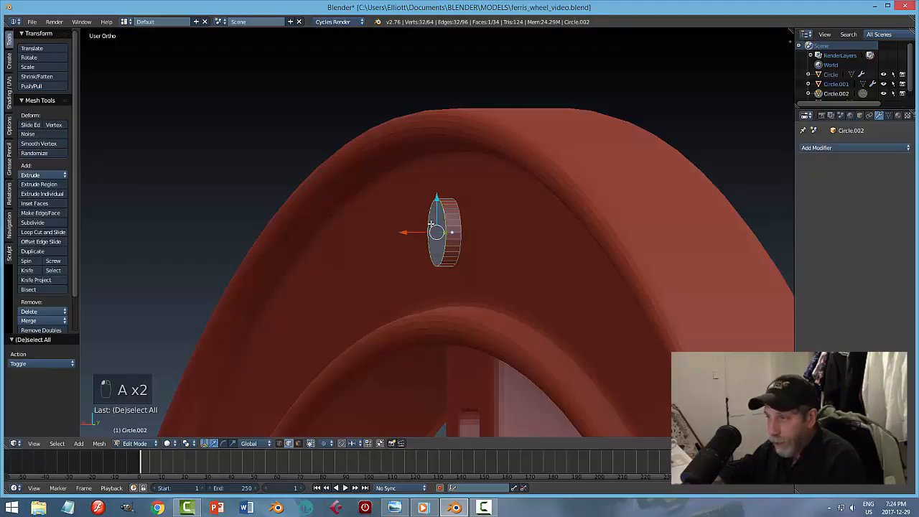
key(ctrl+b)
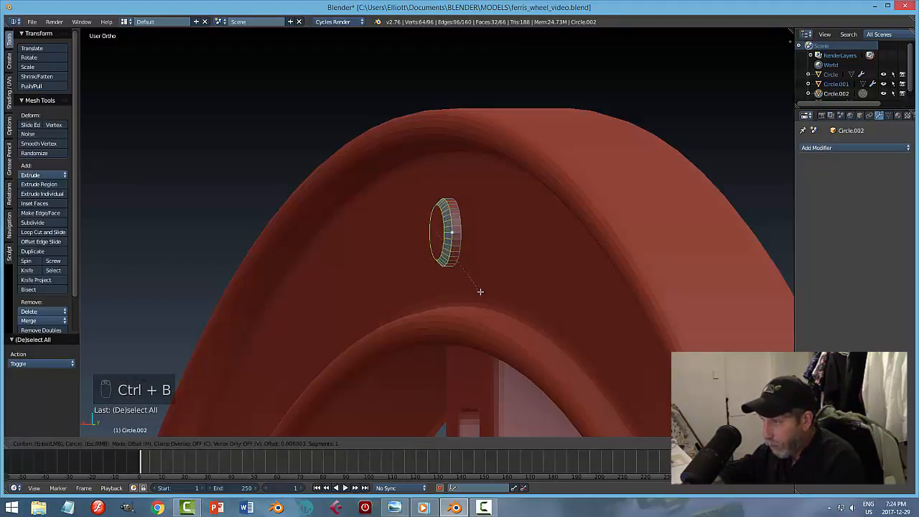
scroll(481, 293, up, 2)
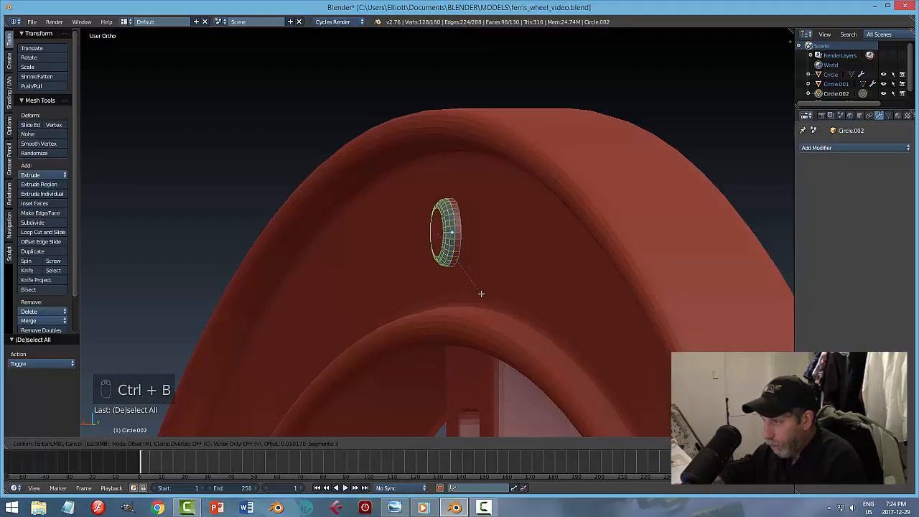
scroll(481, 293, up, 1)
scroll(481, 293, down, 1)
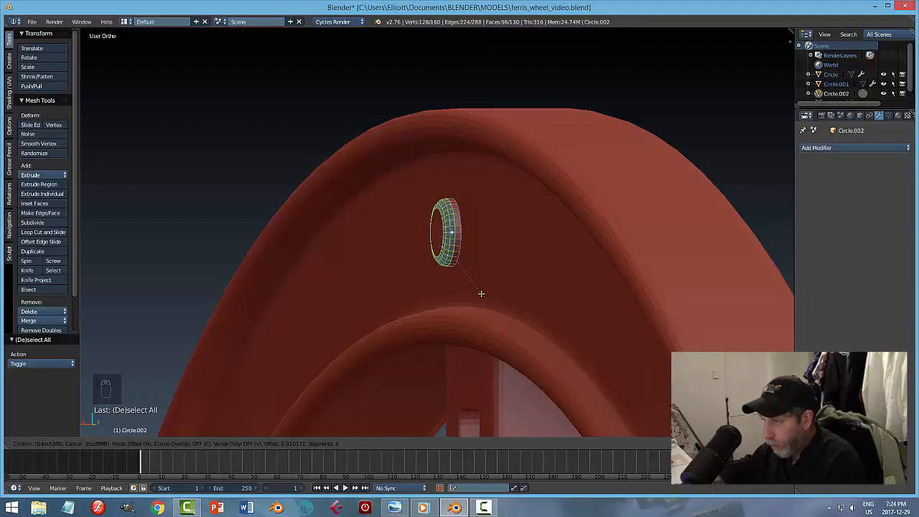
click(481, 293)
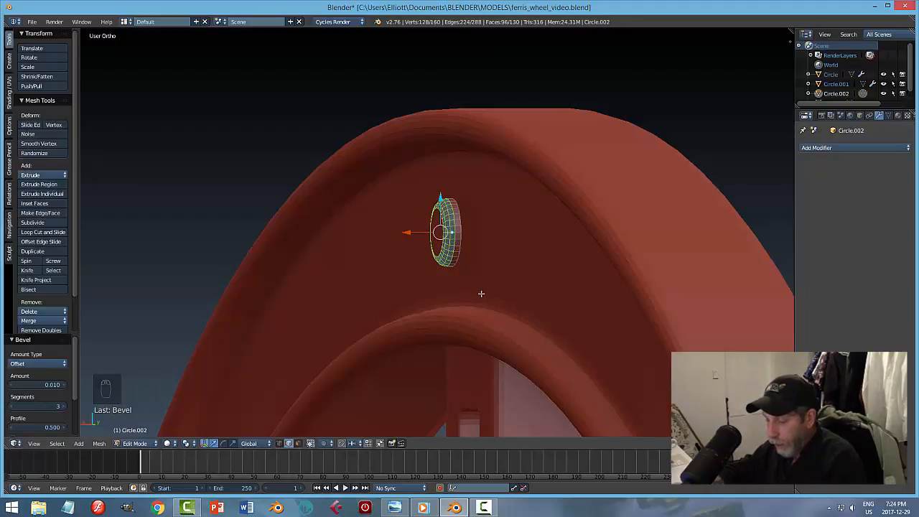
key(a)
key(Tab)
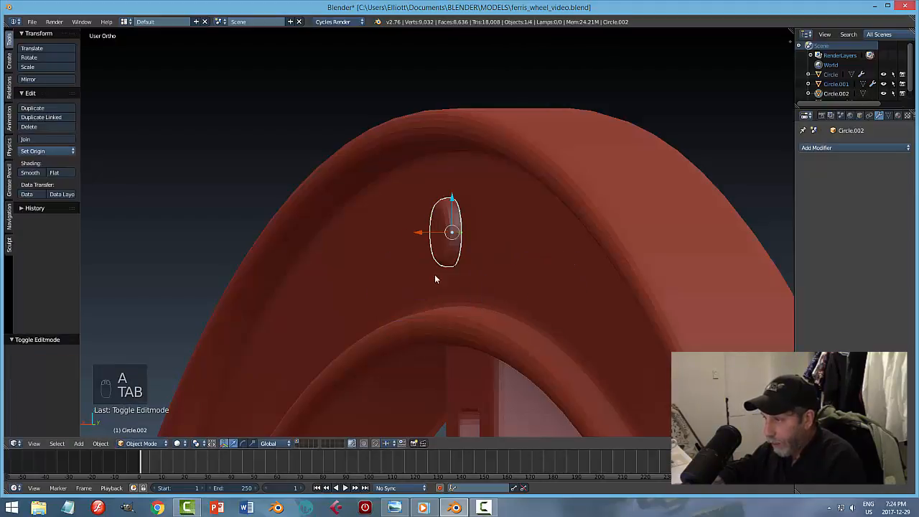
Step: Move the disc about 0.015 back along X so it sinks into the rim, and shade it smooth
key(g)
key(x)
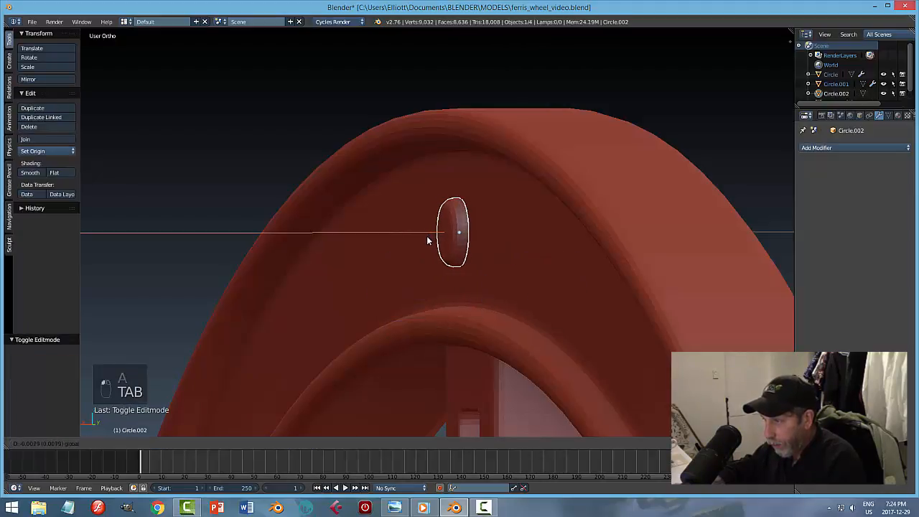
click(433, 251)
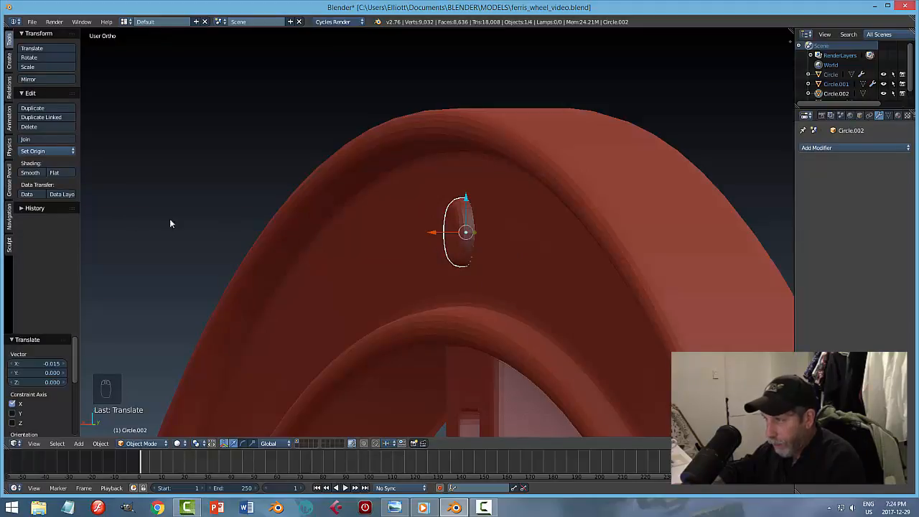
click(30, 173)
key(a)
Step: Save the ferris wheel file
scroll(546, 337, down, 8)
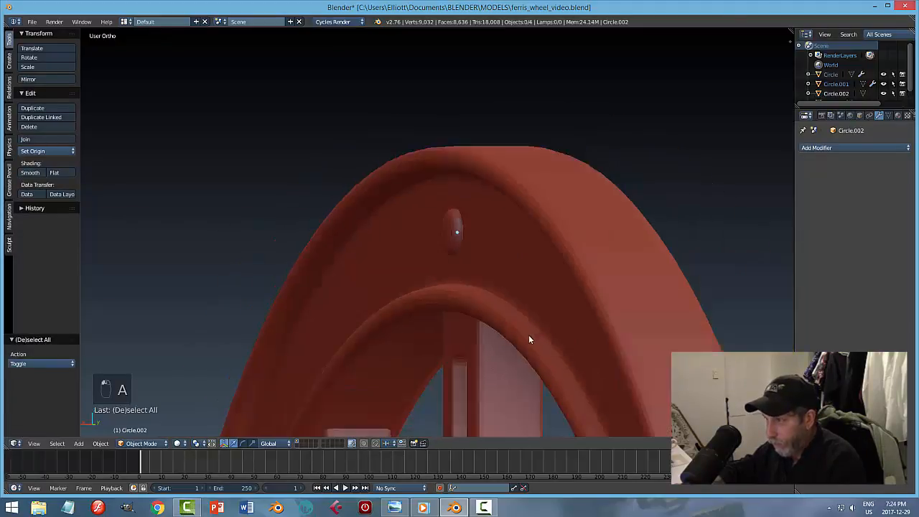
scroll(531, 327, down, 2)
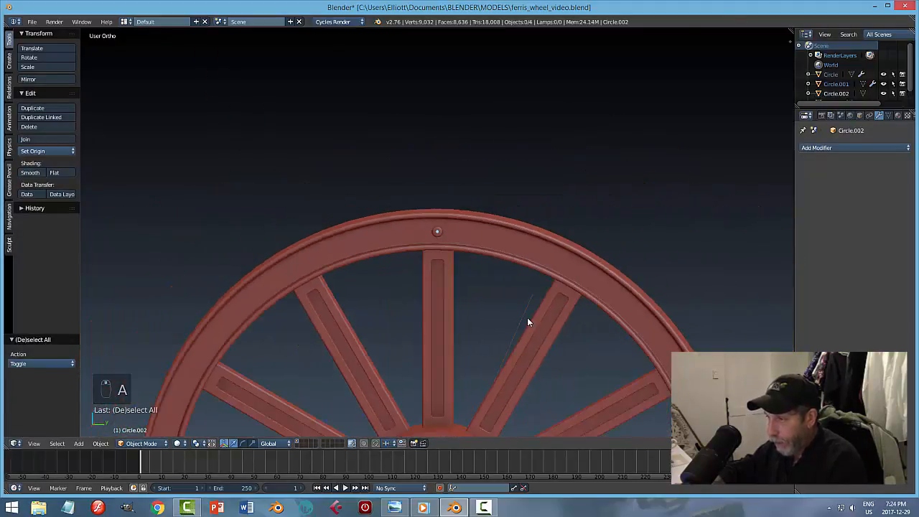
key(ctrl+s)
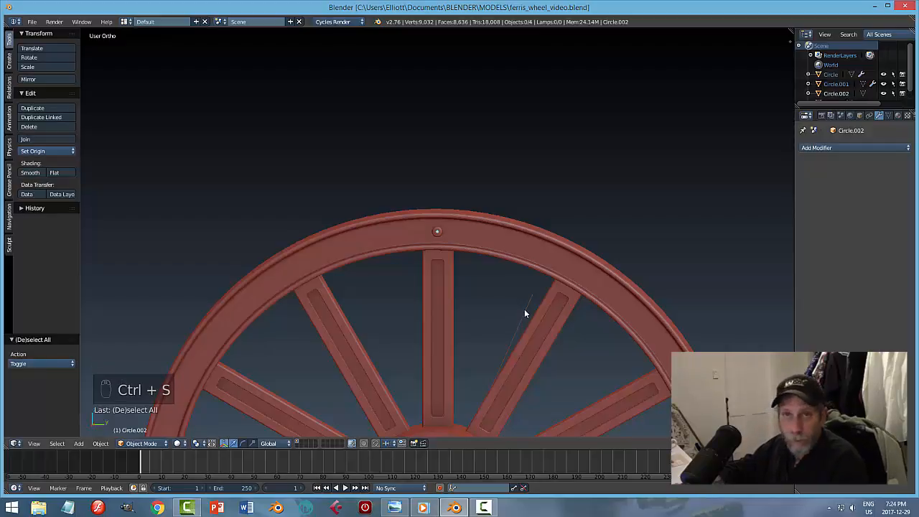
Step: In the right orthographic view, spin the disc's whole mesh 360° around the wheel's centre with 12 steps
middle_drag(521, 308, 504, 286)
scroll(487, 323, up, 4)
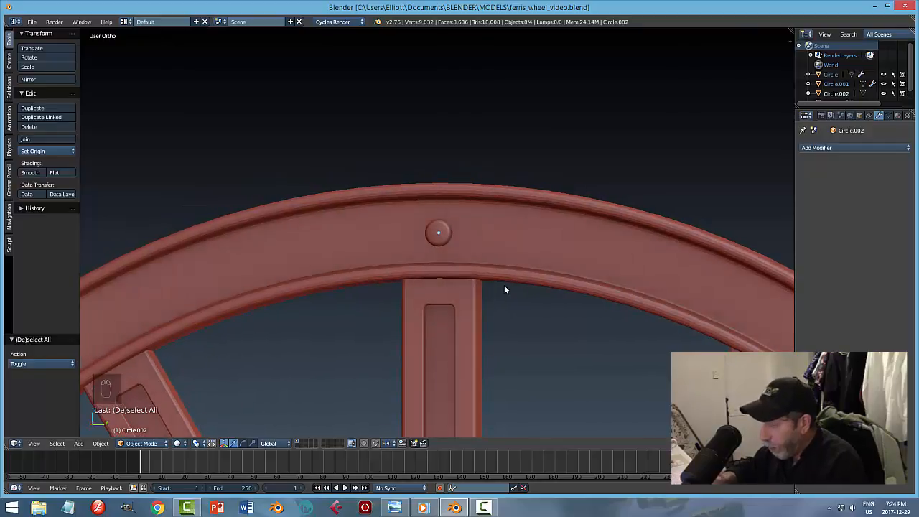
key(KP_3)
scroll(489, 287, down, 5)
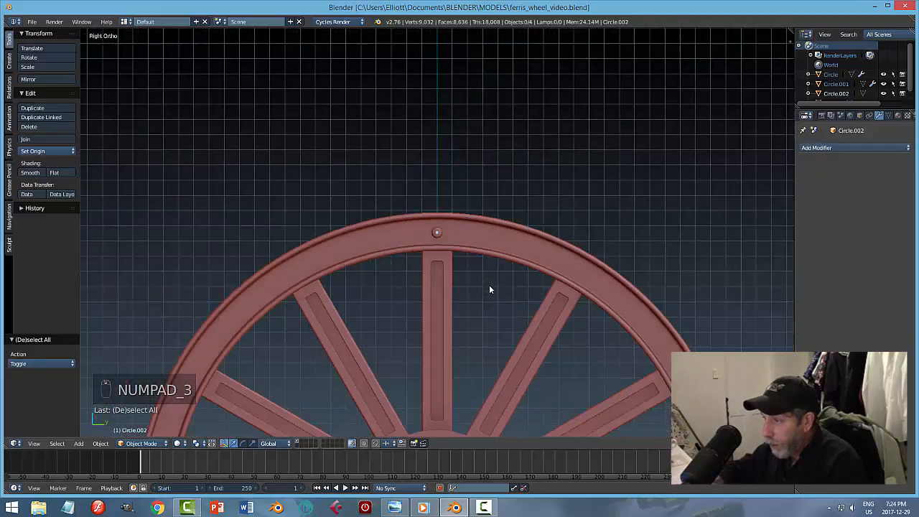
shift+middle_drag(501, 308, 489, 226)
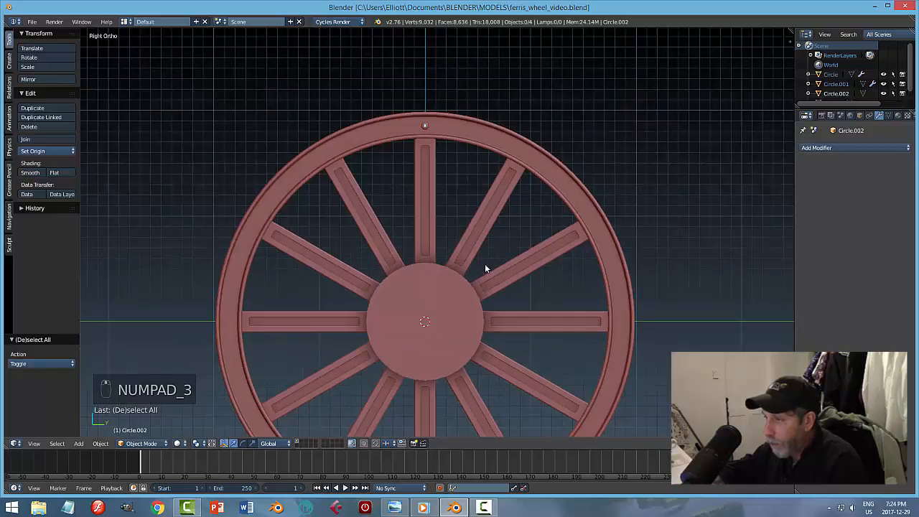
shift+middle_drag(485, 264, 480, 243)
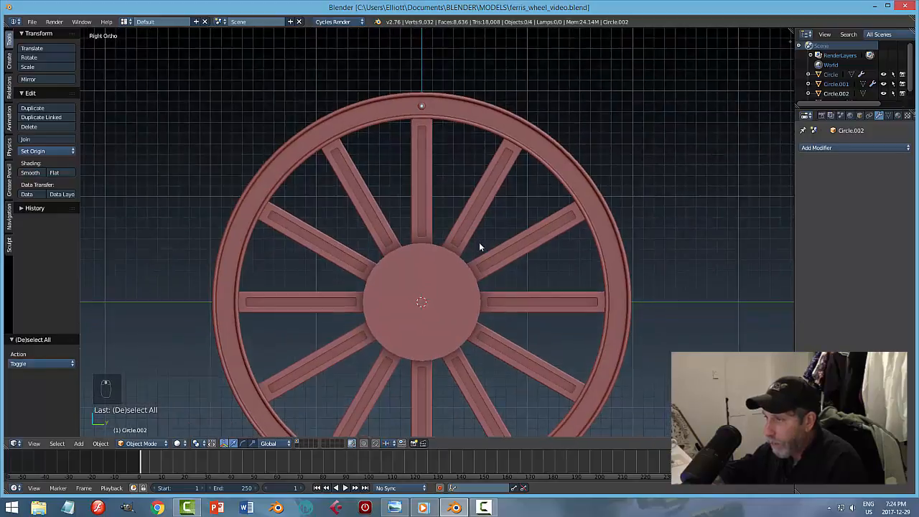
right_click(422, 105)
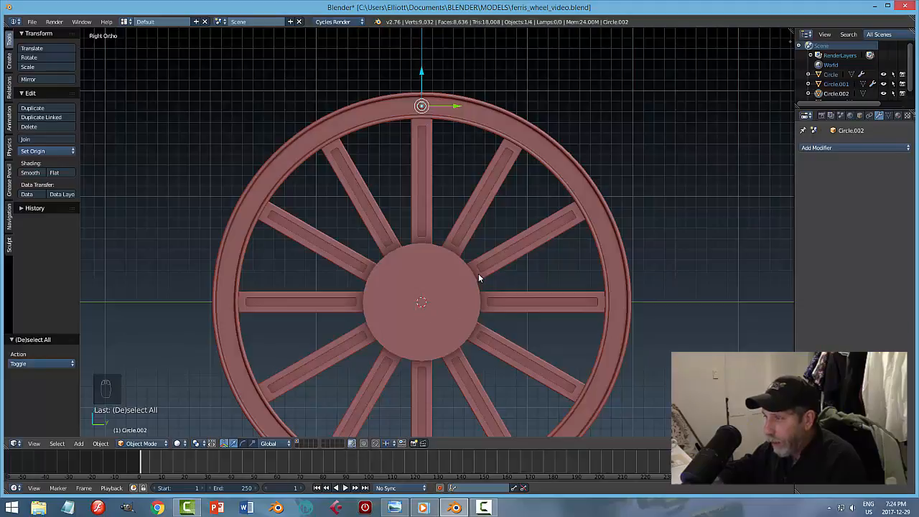
key(Tab)
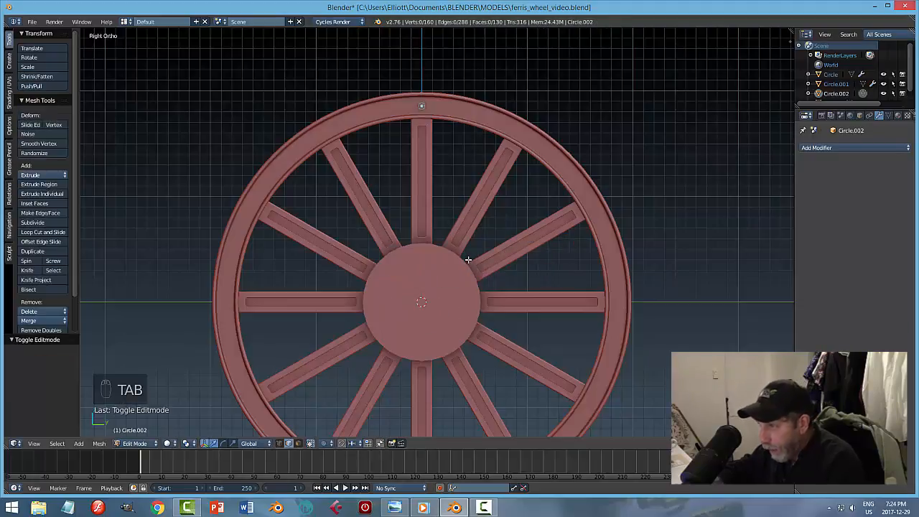
key(a)
key(a)
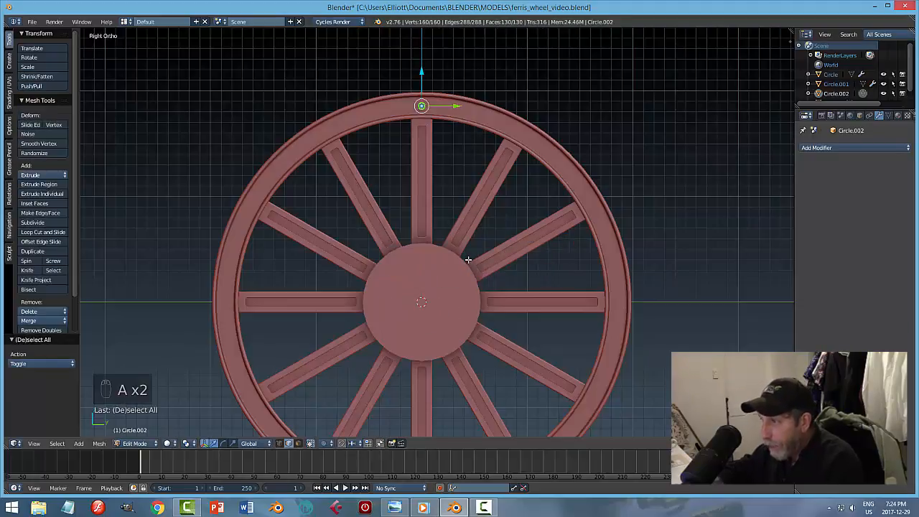
click(36, 263)
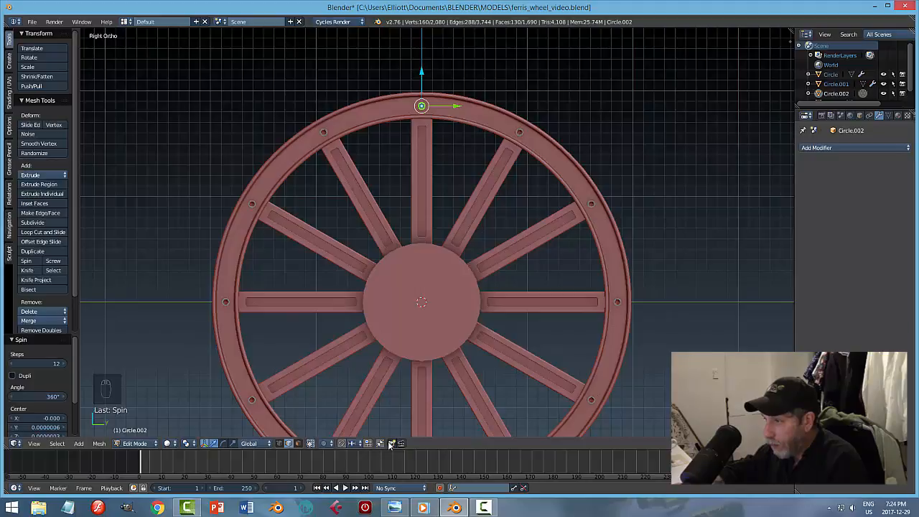
Step: Try the spin of the disc around the rim with 16 steps
click(43, 363)
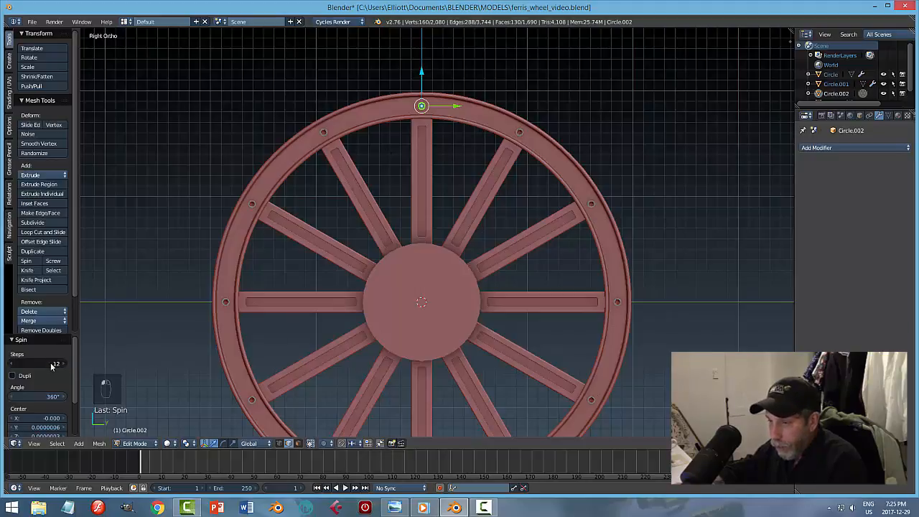
text(16)
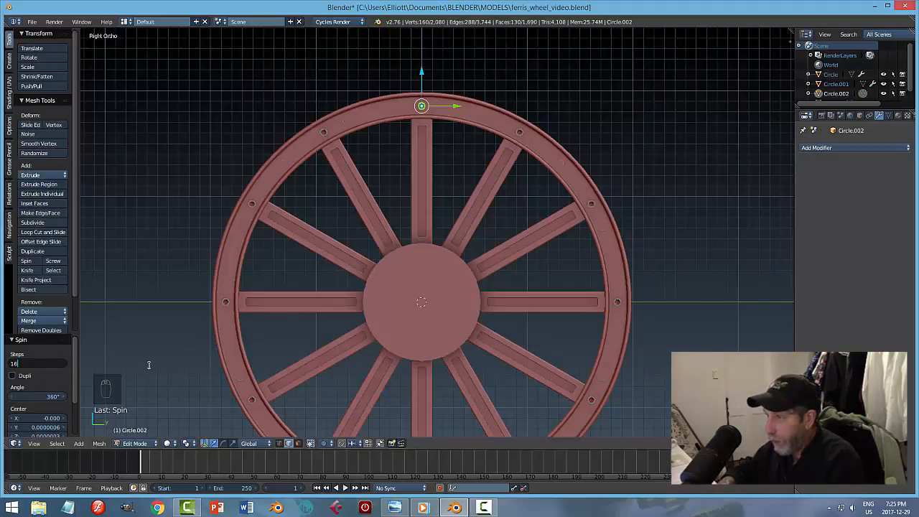
key(Return)
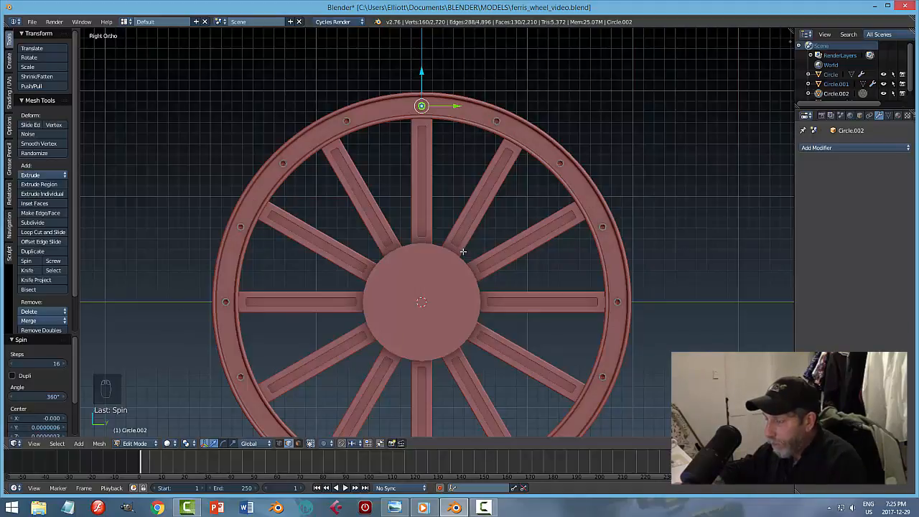
Step: Set the spin to 18 steps and check the disc spacing against the spokes
click(39, 363)
text(18)
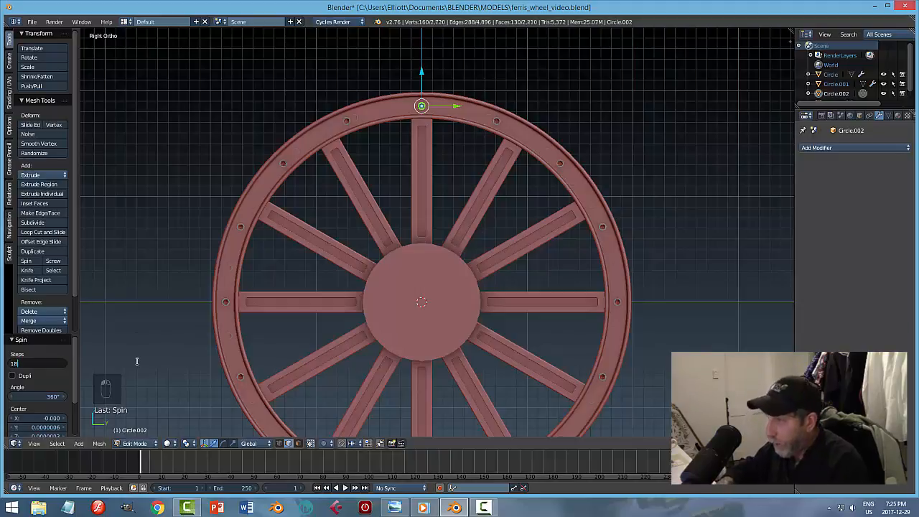
key(Return)
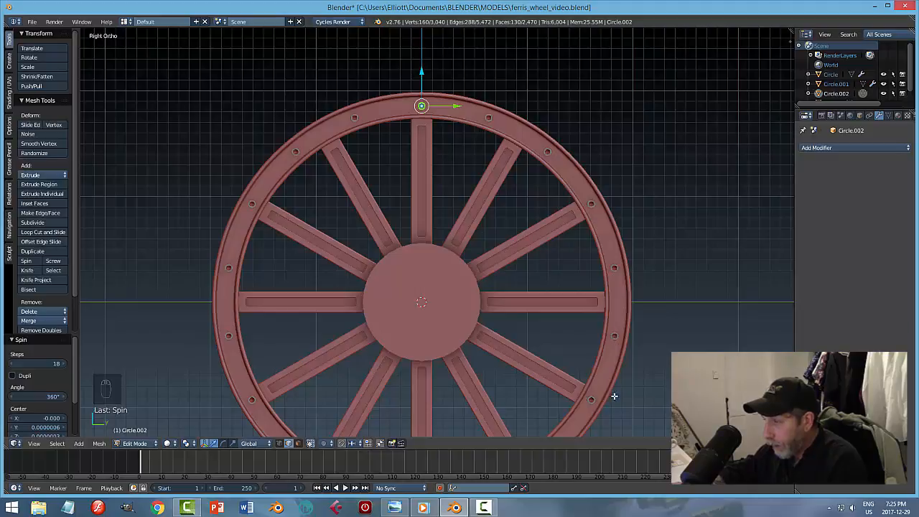
scroll(655, 371, down, 2)
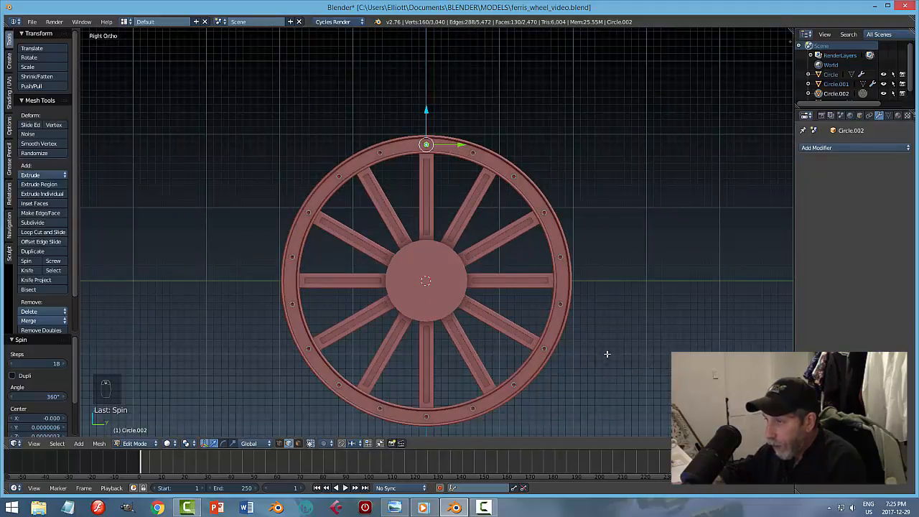
scroll(447, 199, up, 3)
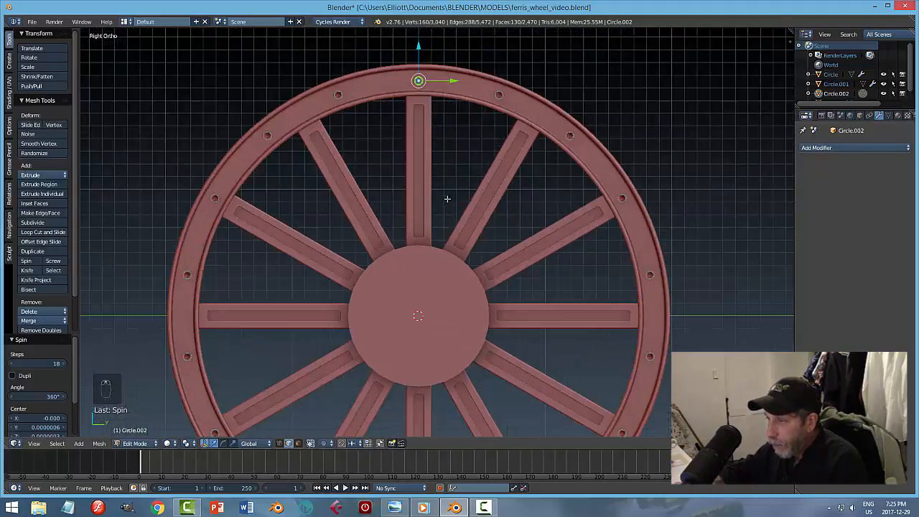
scroll(309, 58, up, 3)
scroll(304, 63, down, 1)
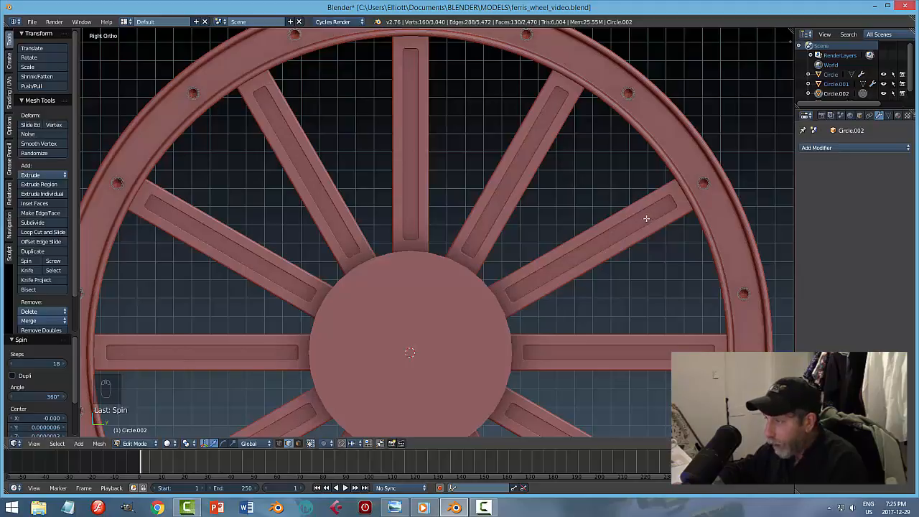
Step: Select the geometry of all the spun discs and remove its duplicate vertices with a merge distance of 0.0001
scroll(646, 217, down, 4)
key(a)
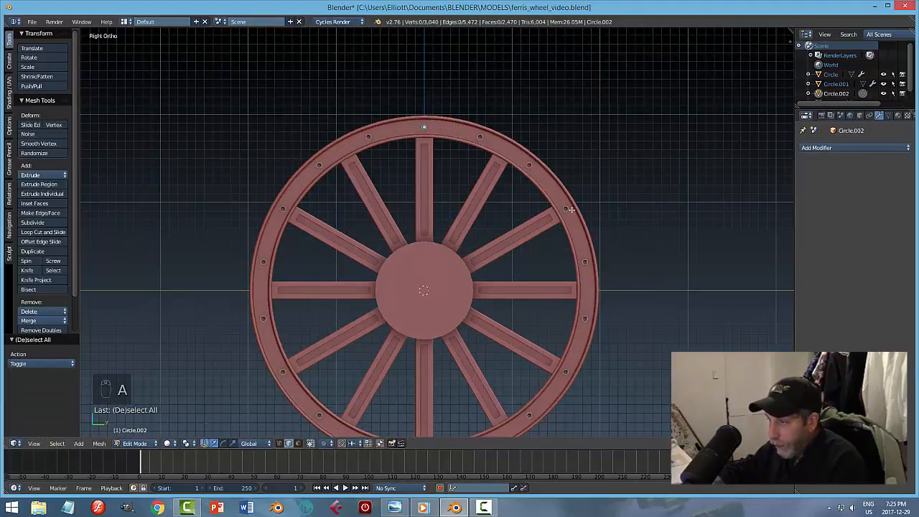
key(a)
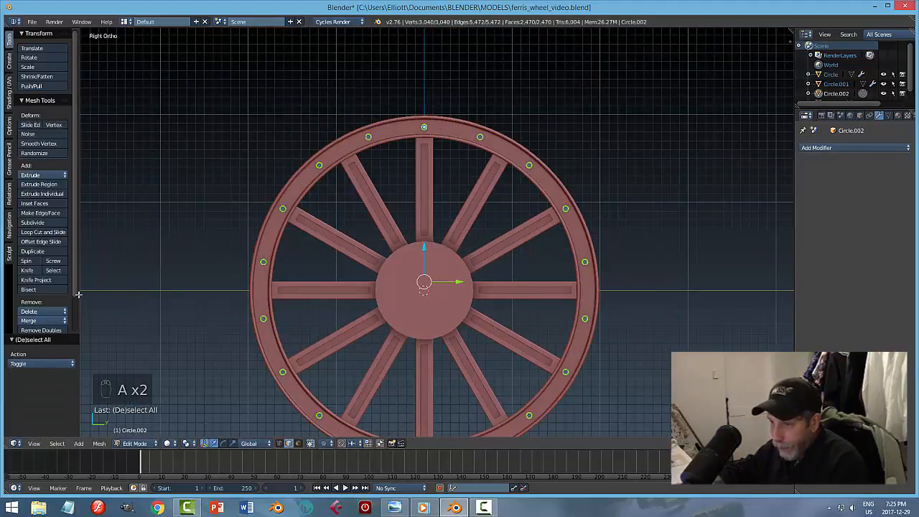
click(38, 330)
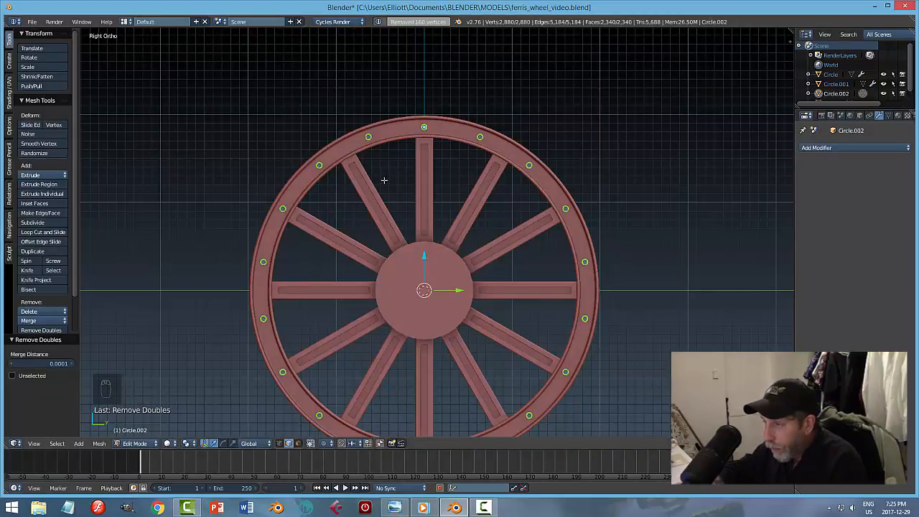
scroll(384, 180, up, 7)
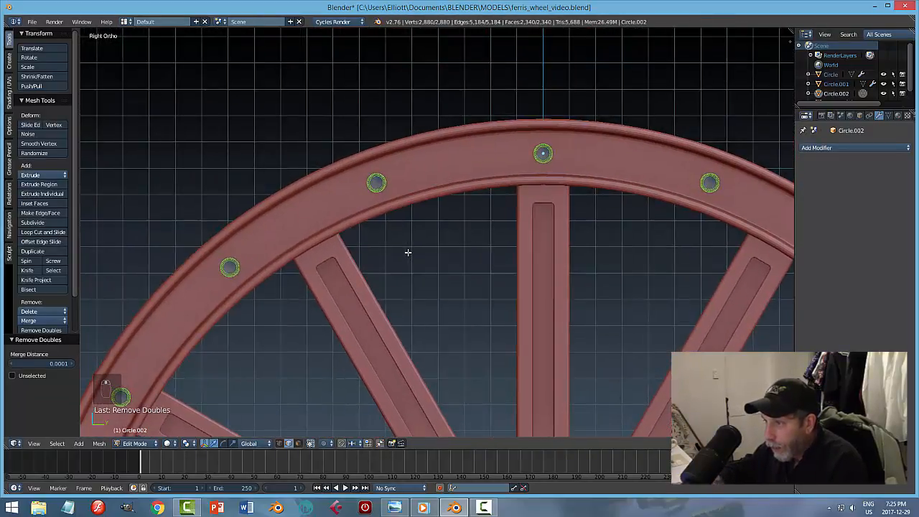
Step: Recalculate the normals of all the rim discs to face outward, deselect the geometry and return to Object Mode
scroll(408, 252, up, 3)
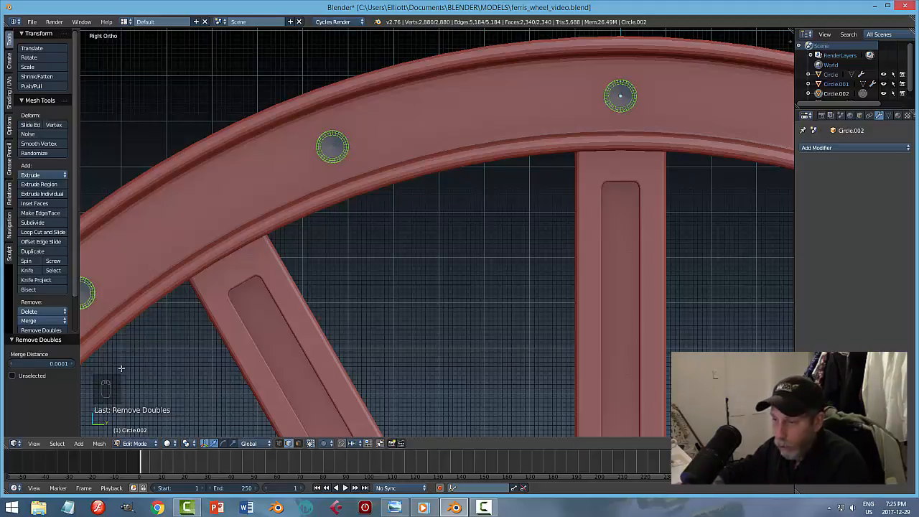
click(98, 443)
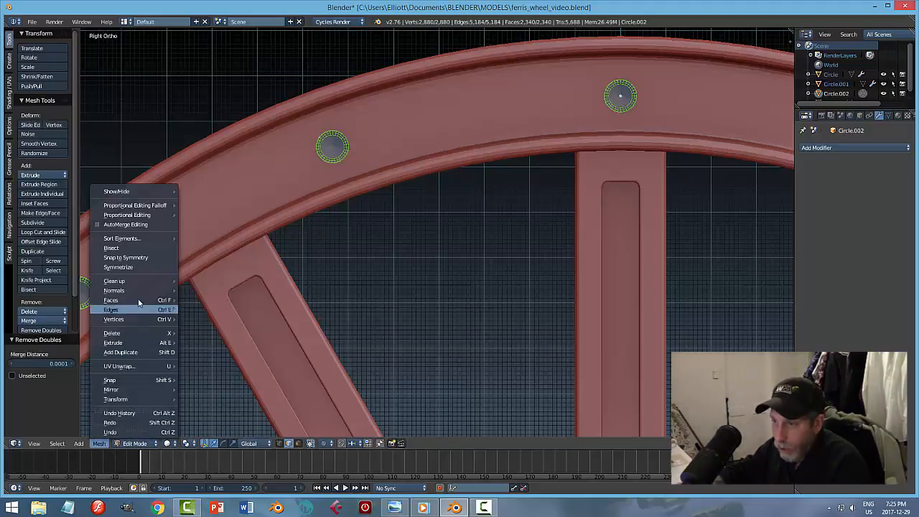
mouse_move(135, 290)
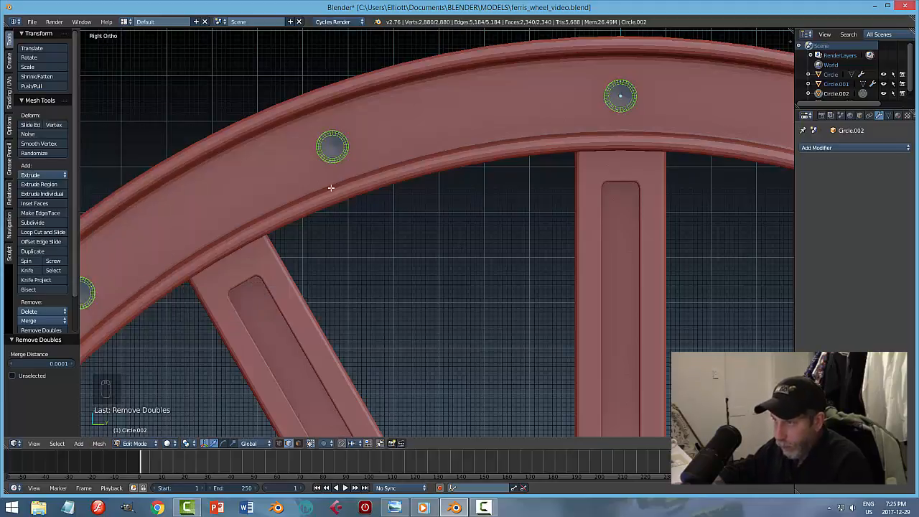
key(ctrl+n)
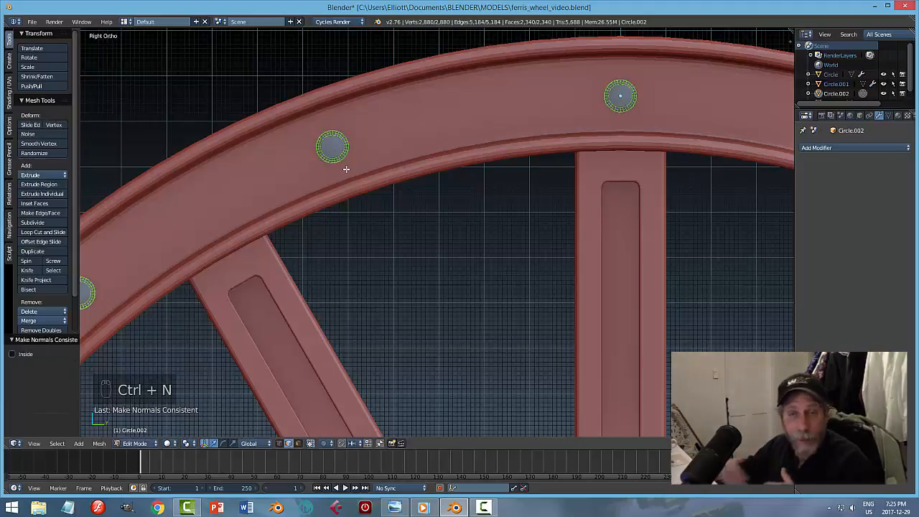
key(a)
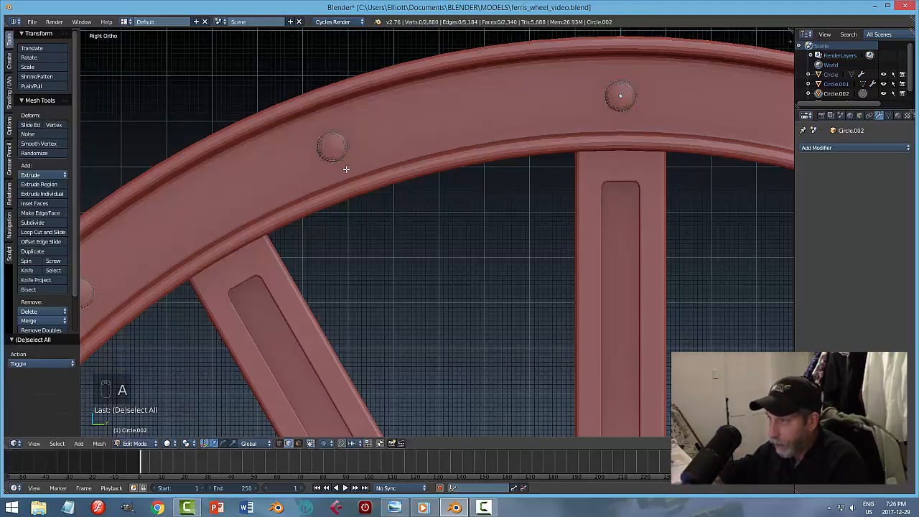
key(Tab)
click(289, 169)
scroll(412, 232, down, 2)
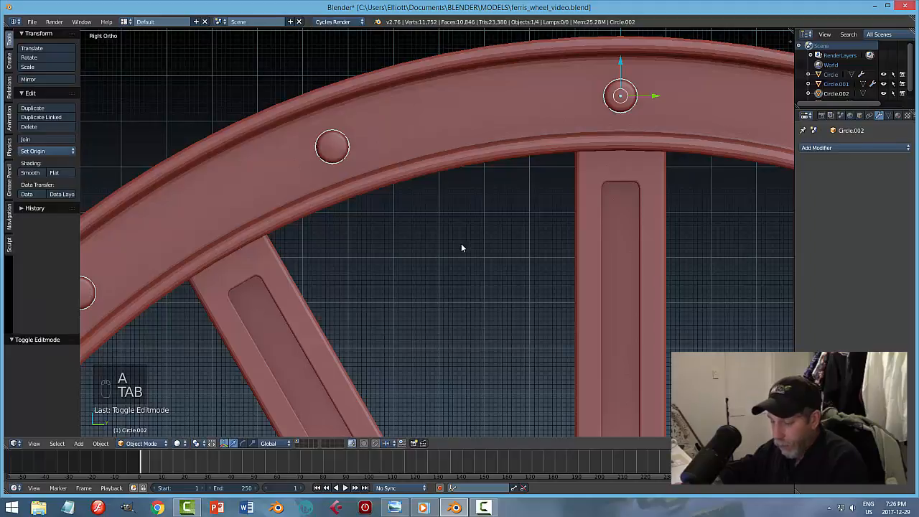
Step: Try shifting the ring of discs along the X axis relative to the rim face, and undo the move
key(a)
key(a)
middle_drag(500, 280, 515, 206)
right_click(501, 187)
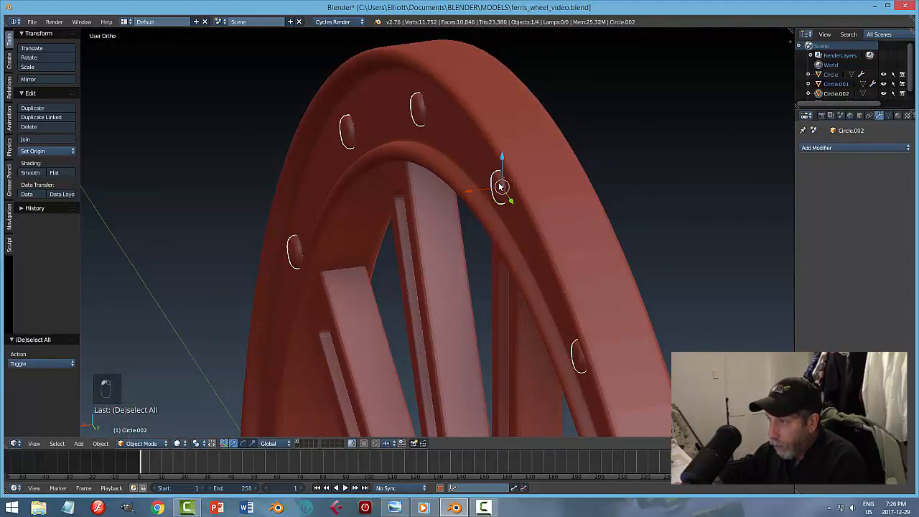
drag(469, 190, 487, 235)
key(ctrl+z)
Step: Deselect the discs and save the ferris wheel file with the finished disc ring
key(a)
middle_drag(487, 235, 593, 324)
scroll(556, 246, down, 3)
key(ctrl+s)
click(565, 265)
scroll(580, 281, down, 2)
scroll(542, 206, up, 2)
Step: Select the wheel's outer rim, check that its Subdivision Surface modifier is at level 2, and save the file
right_click(531, 206)
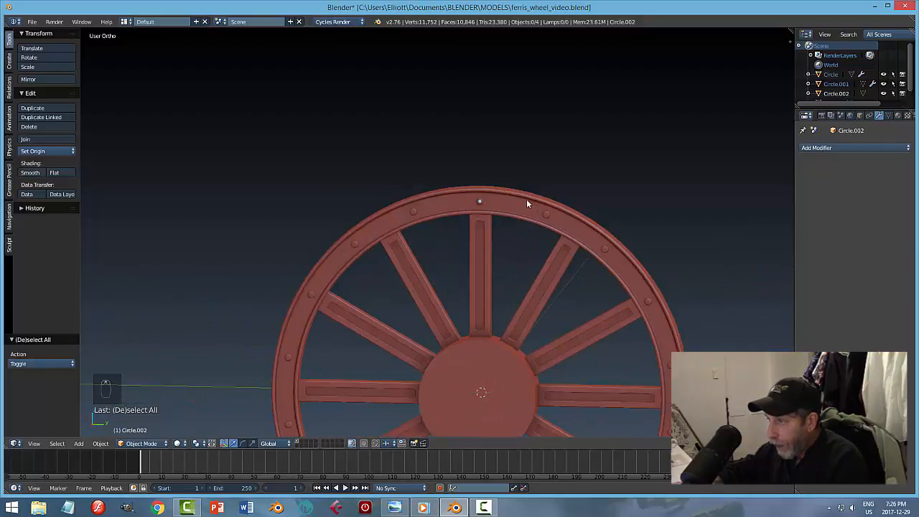
key(ctrl+2)
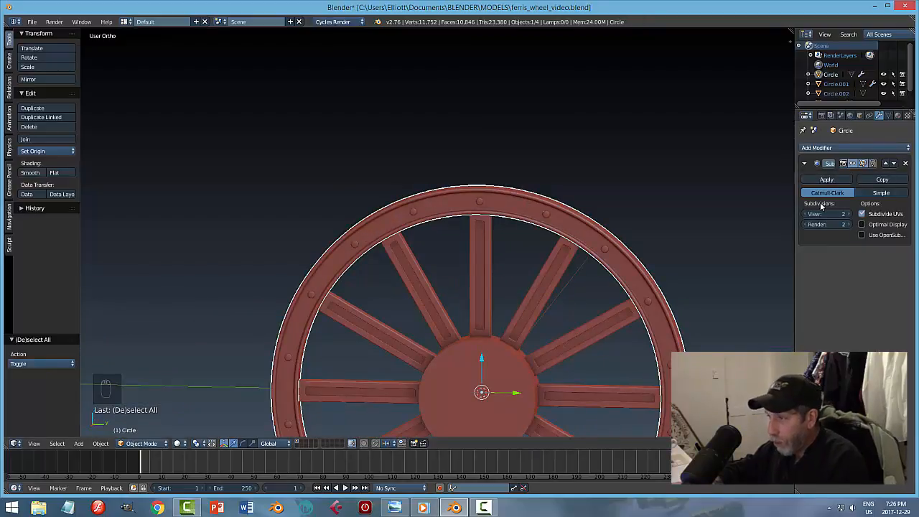
right_click(481, 206)
right_click(589, 214)
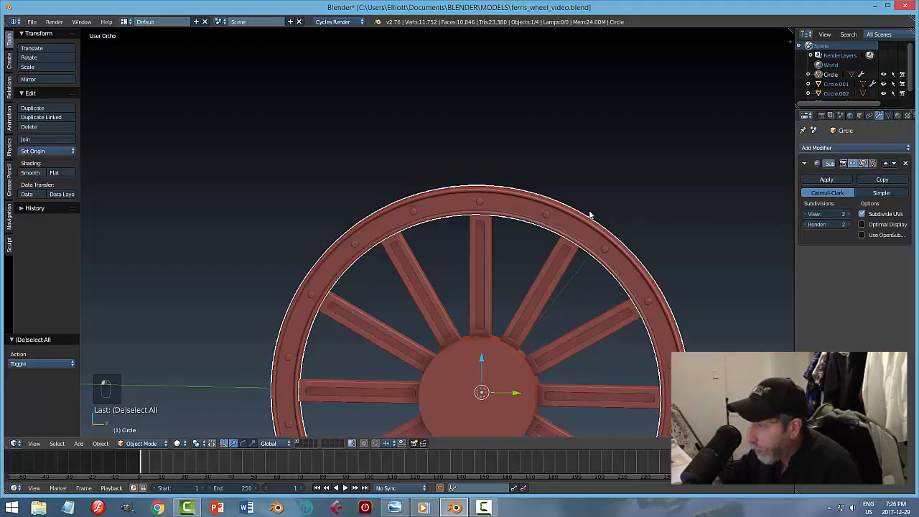
right_click(481, 206)
right_click(529, 195)
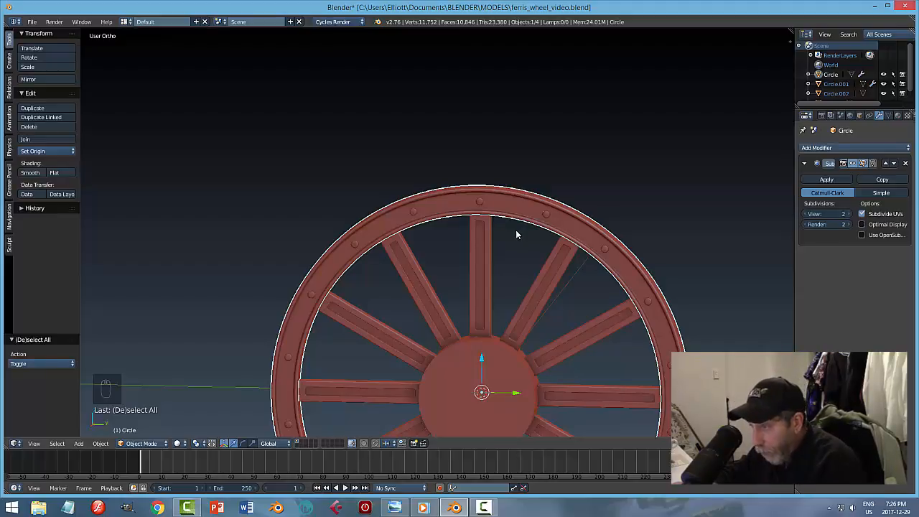
key(ctrl+s)
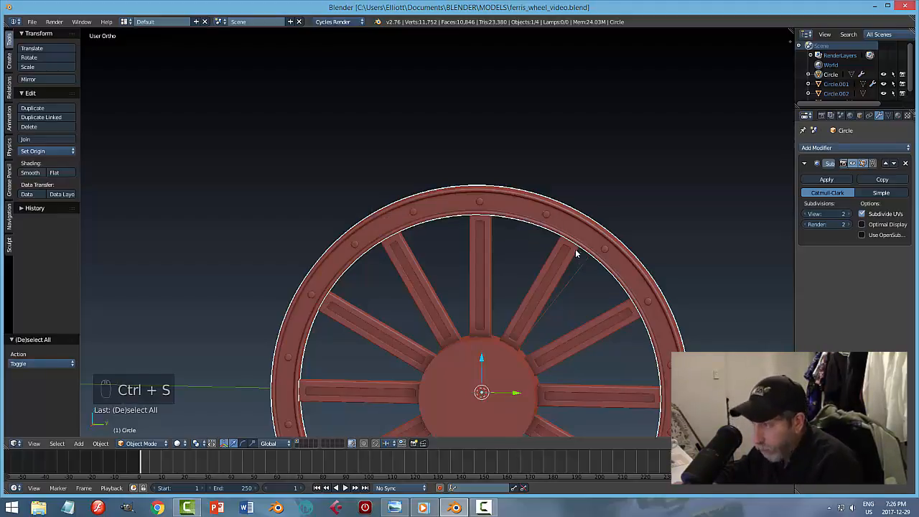
Step: Examine the whole wheel and compare its hub with the reference image ferris_wheel1.png in Windows Photo Viewer
key(a)
scroll(578, 251, down, 2)
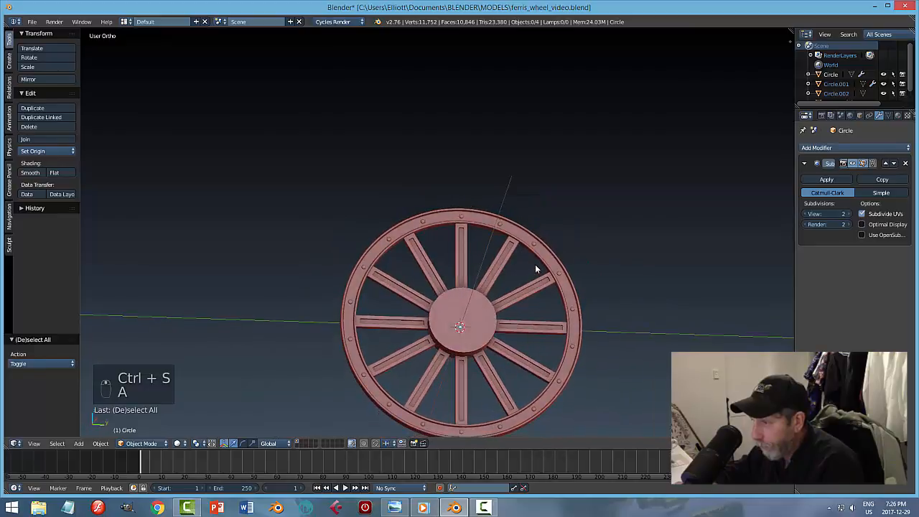
middle_drag(535, 264, 535, 263)
shift+middle_drag(484, 381, 476, 314)
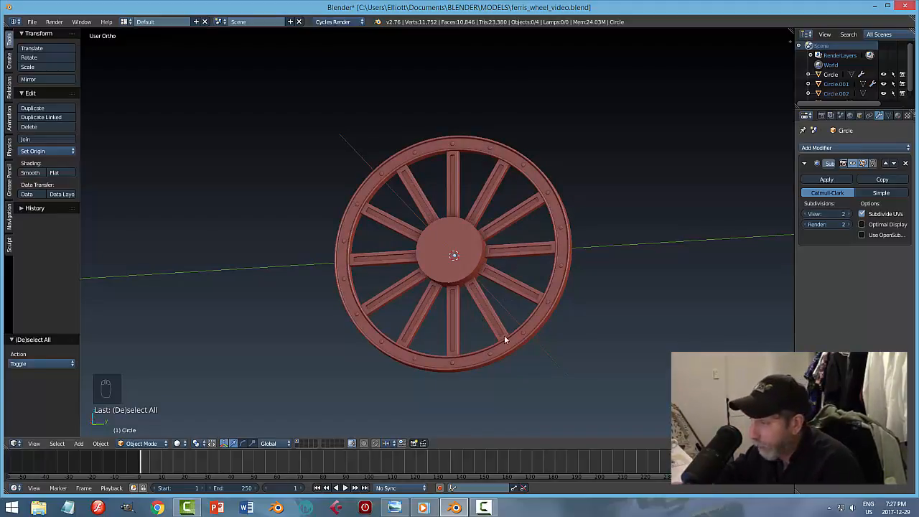
click(394, 508)
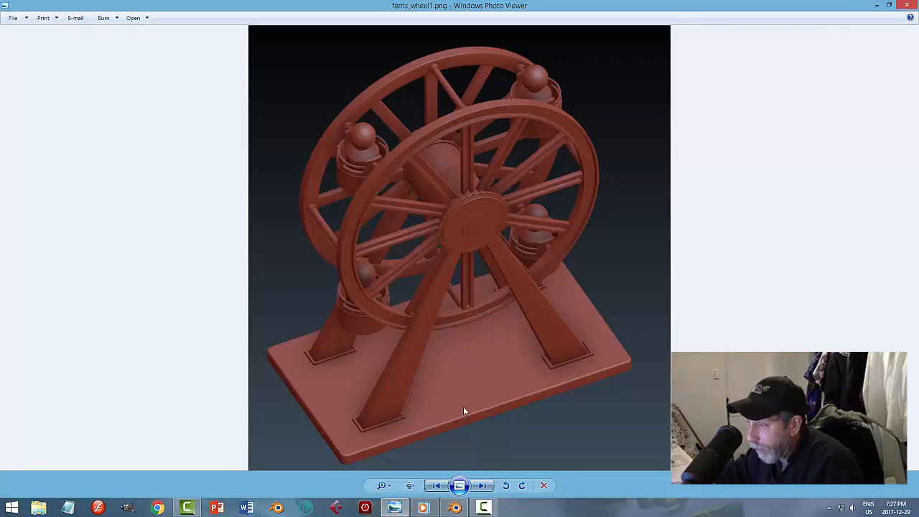
mouse_move(457, 509)
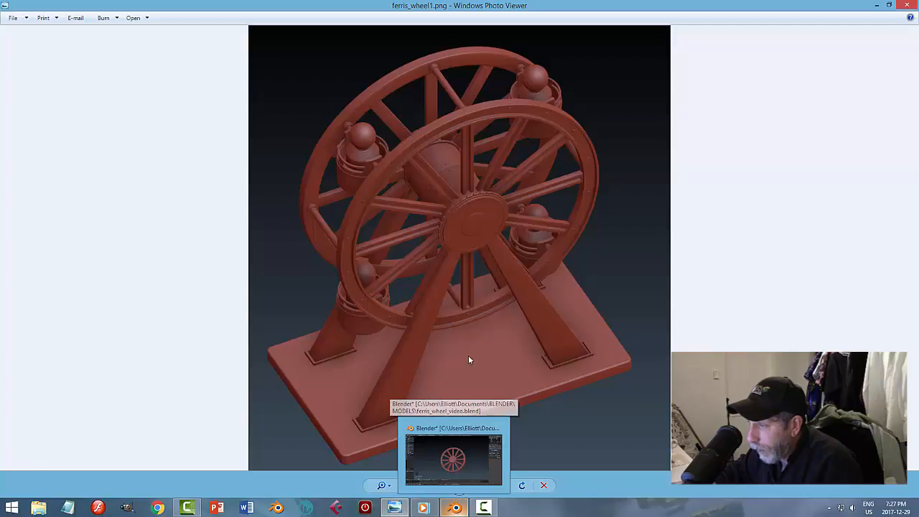
scroll(464, 301, up, 2)
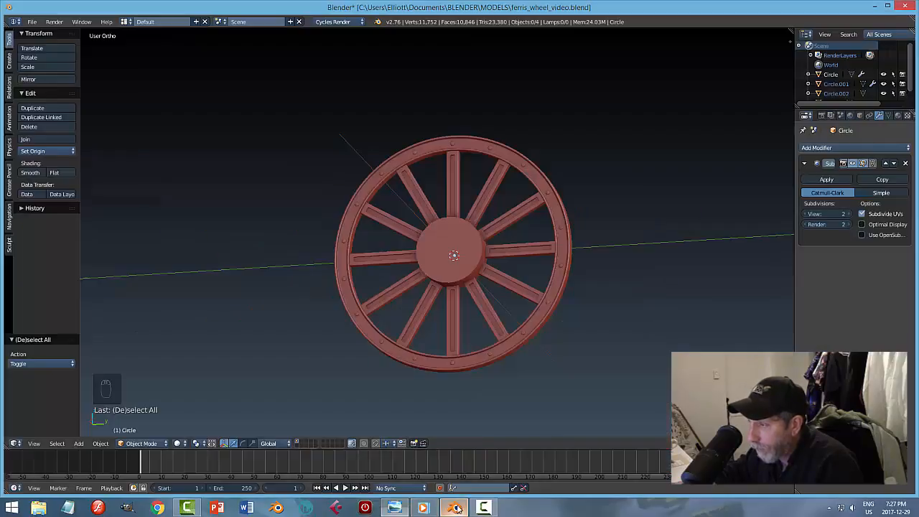
click(454, 508)
Step: Open the central hub in Edit Mode and switch to face selection
middle_drag(437, 265, 463, 279)
right_click(429, 270)
scroll(482, 284, up, 2)
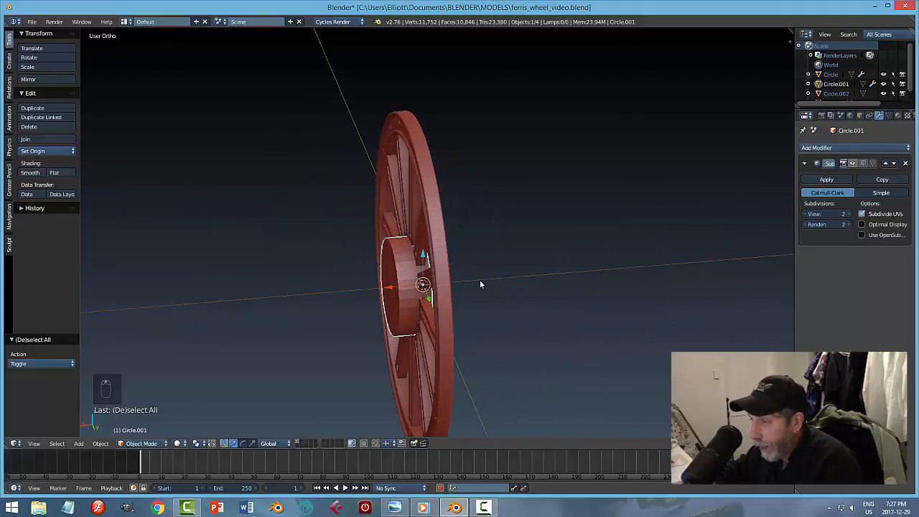
key(Tab)
click(554, 284)
scroll(412, 307, up, 3)
key(ctrl+Tab)
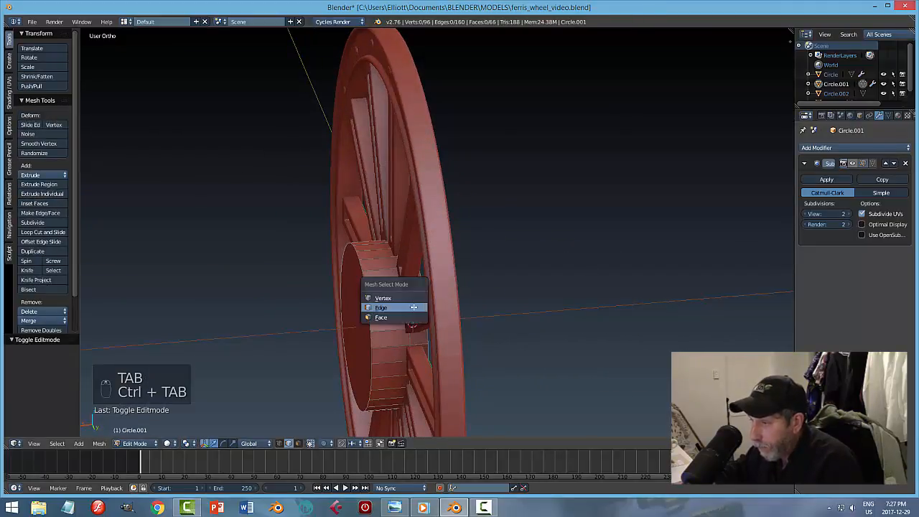
click(399, 316)
Step: Select the hub's outer end face and move it along X by about -0.182, then back by about 0.039
middle_drag(398, 316, 363, 311)
right_click(360, 311)
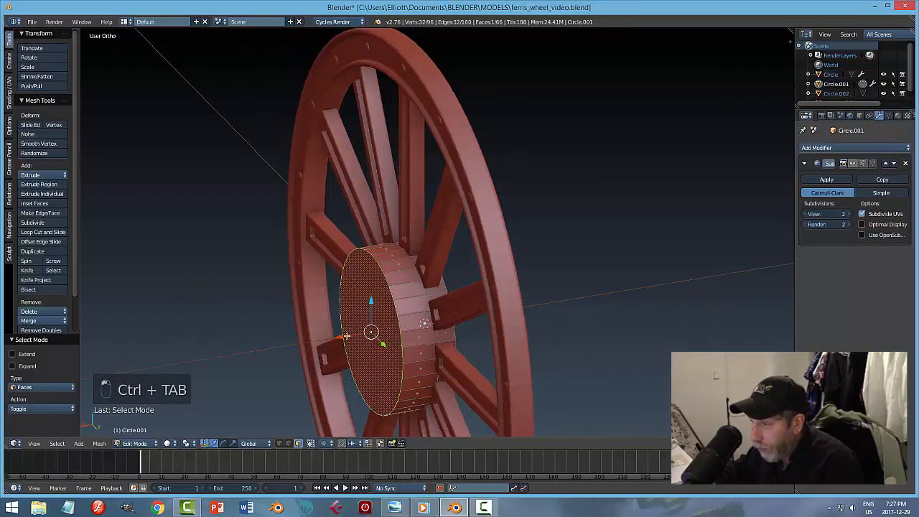
key(g)
key(x)
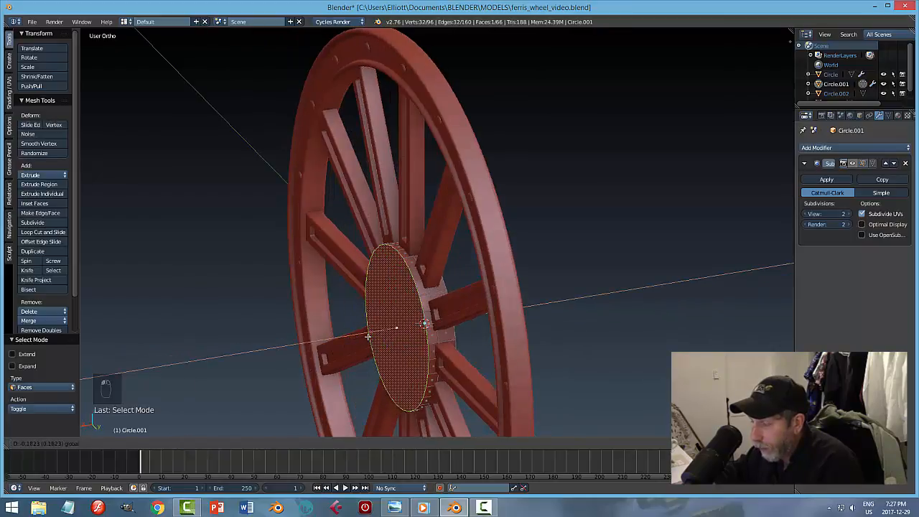
click(368, 336)
middle_drag(368, 336, 430, 353)
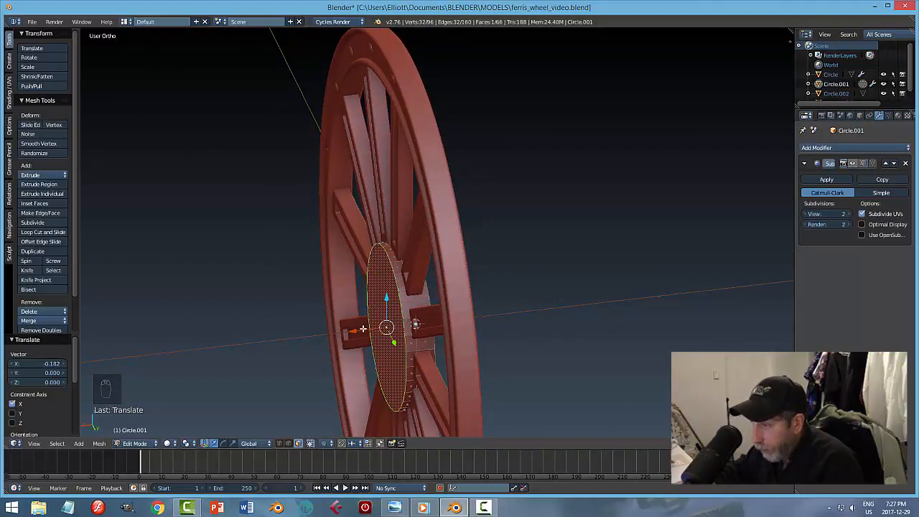
drag(354, 332, 347, 332)
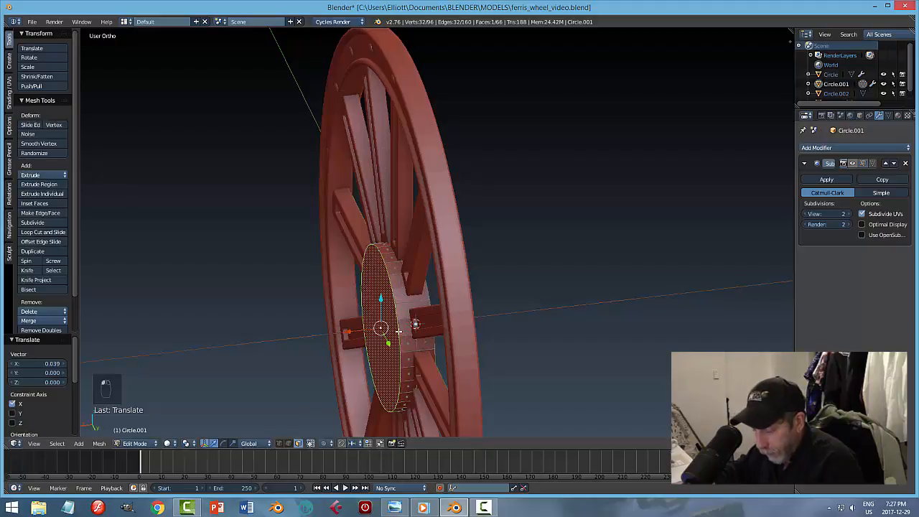
Step: Extrude the hub's outer face in place and enlarge the new face by a factor of about 1.17
key(e)
right_click(398, 331)
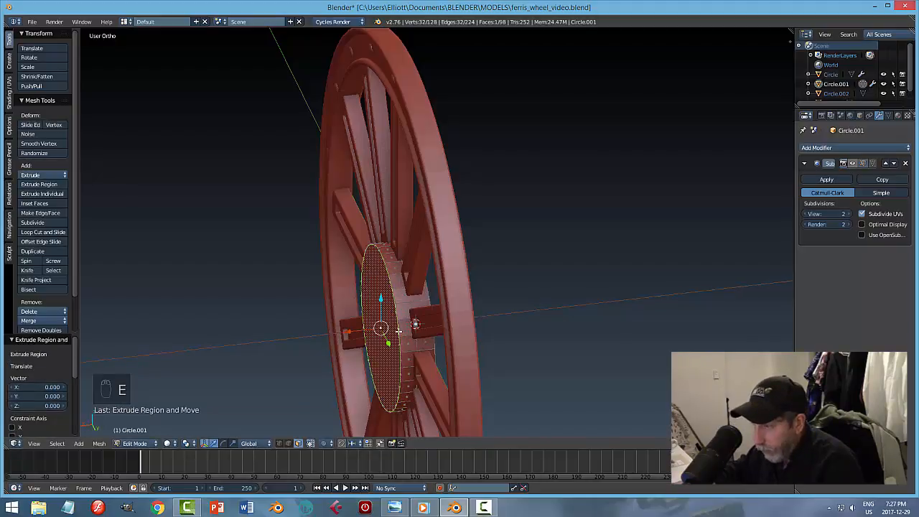
key(s)
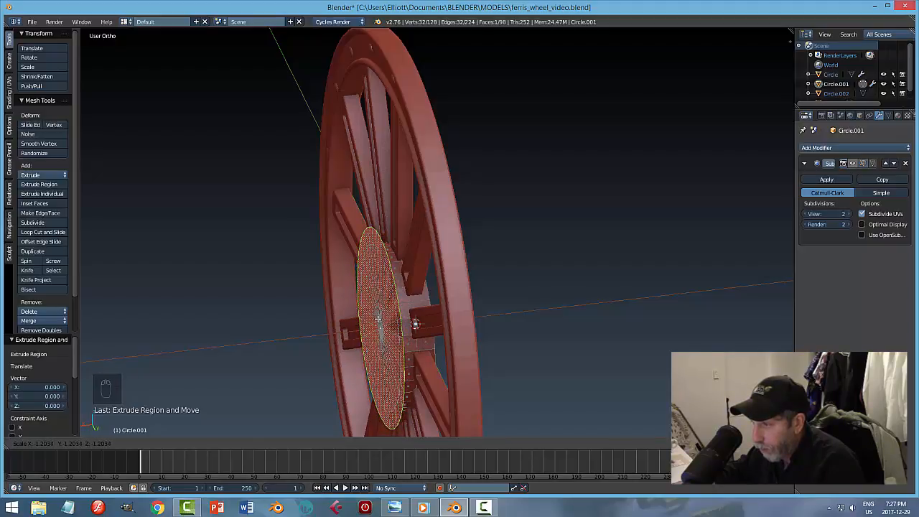
click(377, 328)
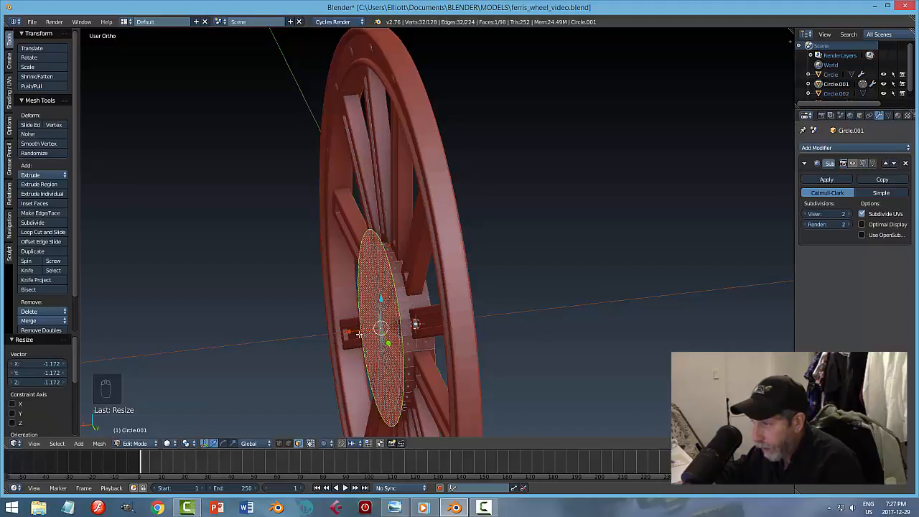
Step: Extrude the enlarged hub face outward along X by about 0.222, fine-tune the cap's thickness and deselect everything
key(e)
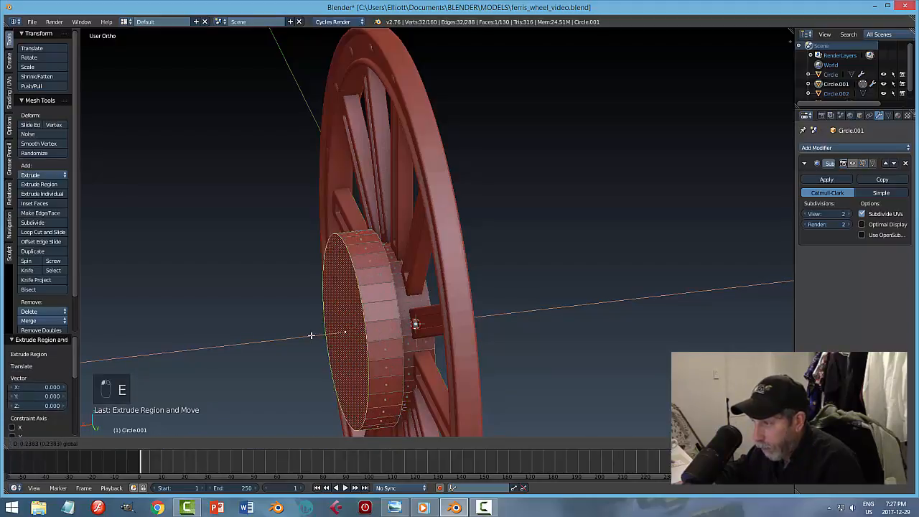
drag(311, 335, 317, 335)
middle_drag(407, 320, 582, 285)
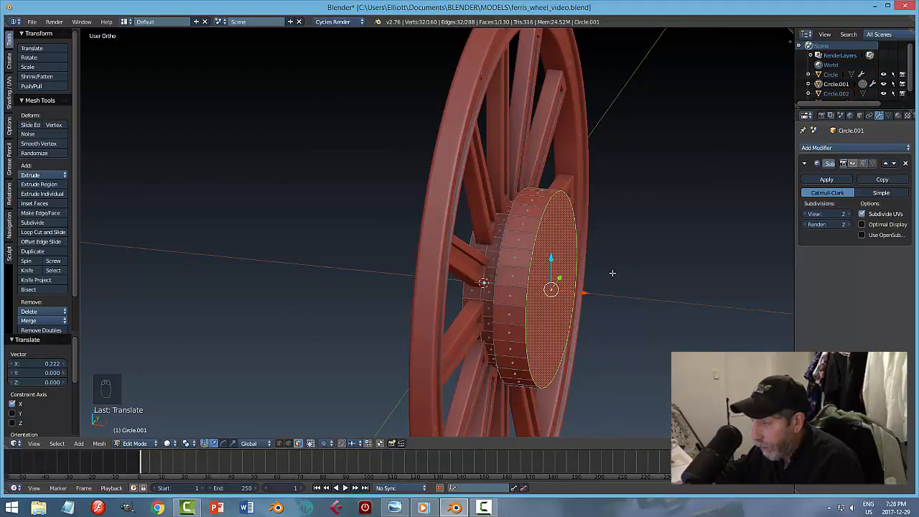
middle_drag(612, 273, 610, 273)
drag(566, 285, 571, 284)
key(a)
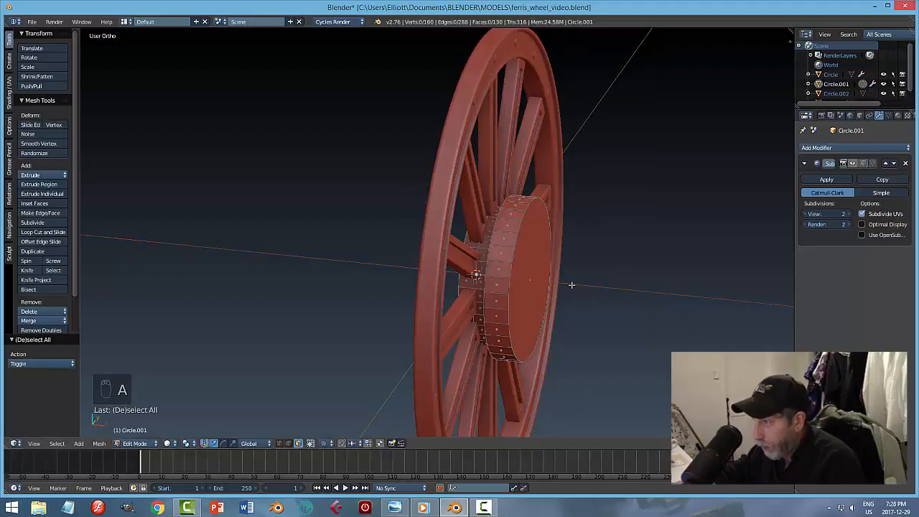
Step: Return to Object Mode and compare the widened hub cap with the hub in the reference image
middle_drag(571, 284, 529, 292)
key(Tab)
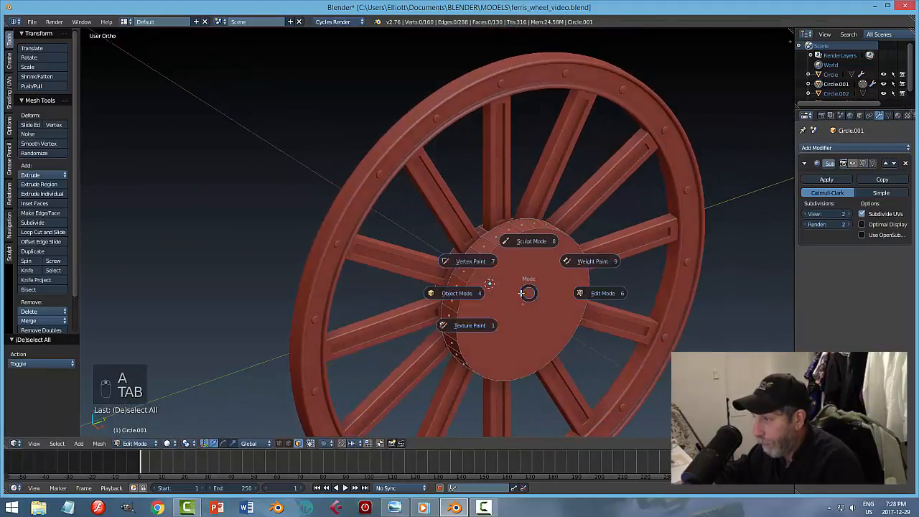
click(474, 292)
middle_drag(474, 291, 431, 283)
click(395, 508)
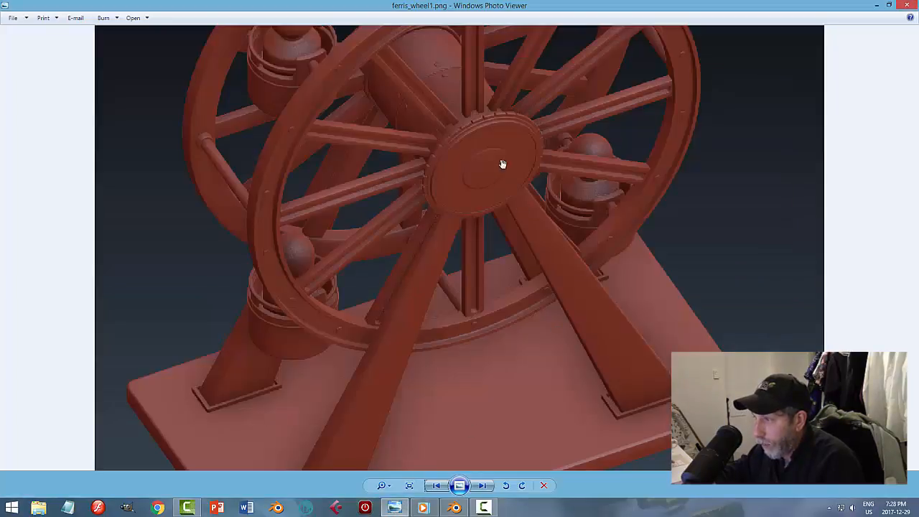
click(454, 509)
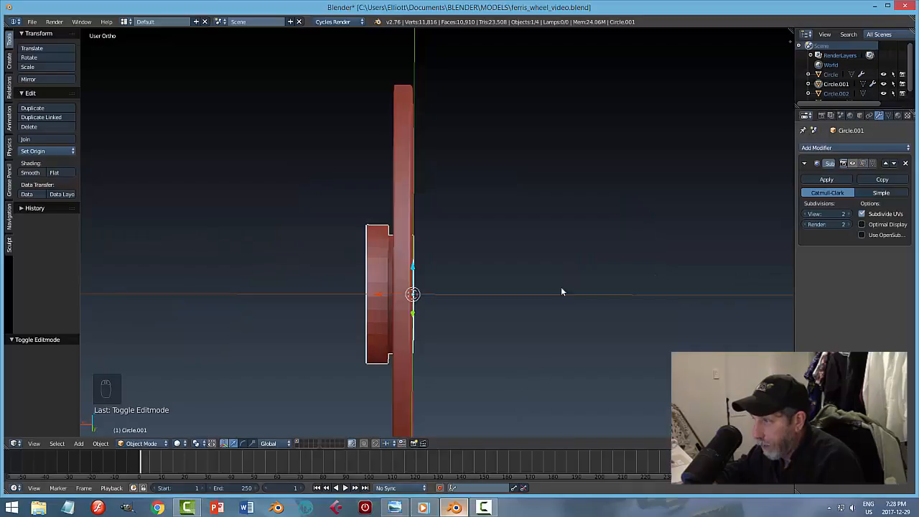
Step: Select the hub and inset its outer cap face in Edit Mode with a thickness of about 0.111
middle_drag(562, 290, 411, 284)
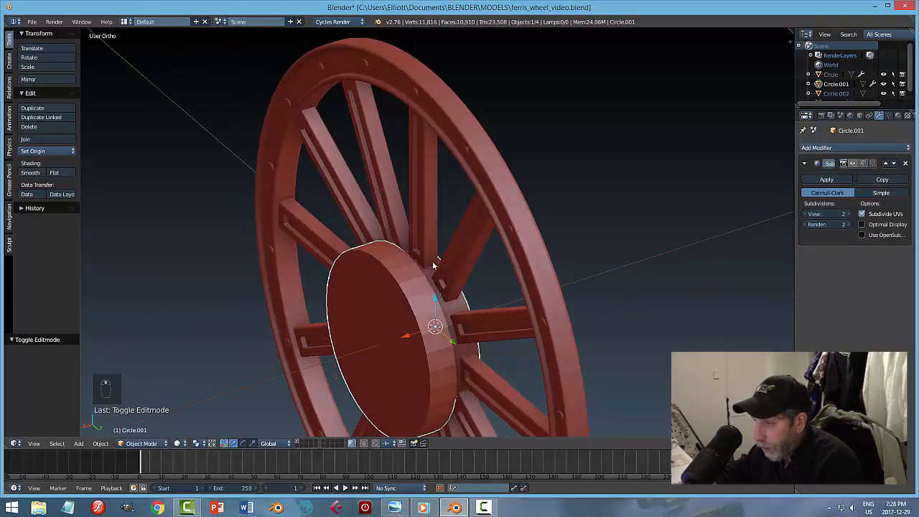
right_click(411, 283)
key(g)
right_click(406, 283)
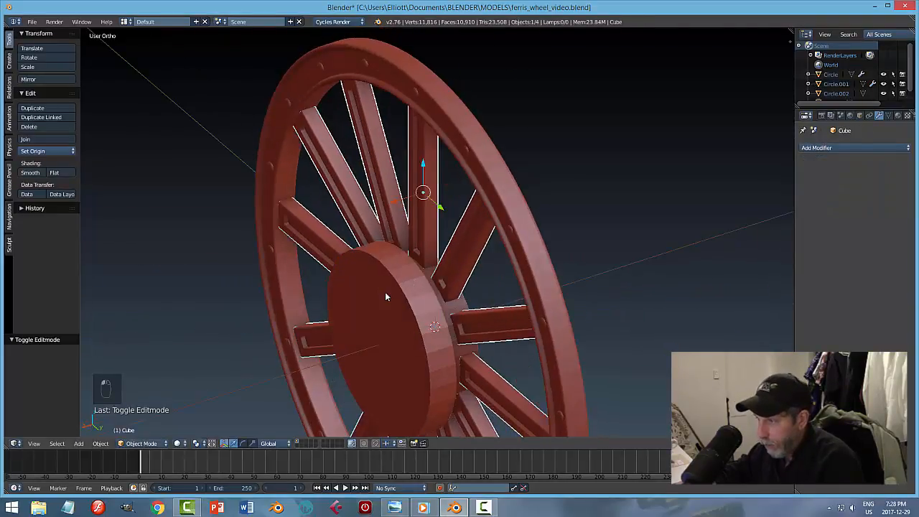
right_click(385, 292)
key(Tab)
right_click(383, 317)
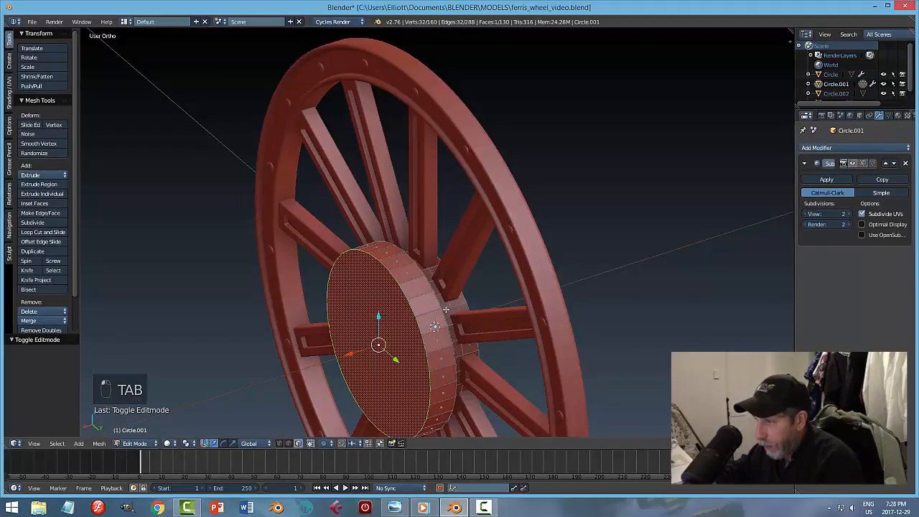
middle_drag(490, 311, 515, 247)
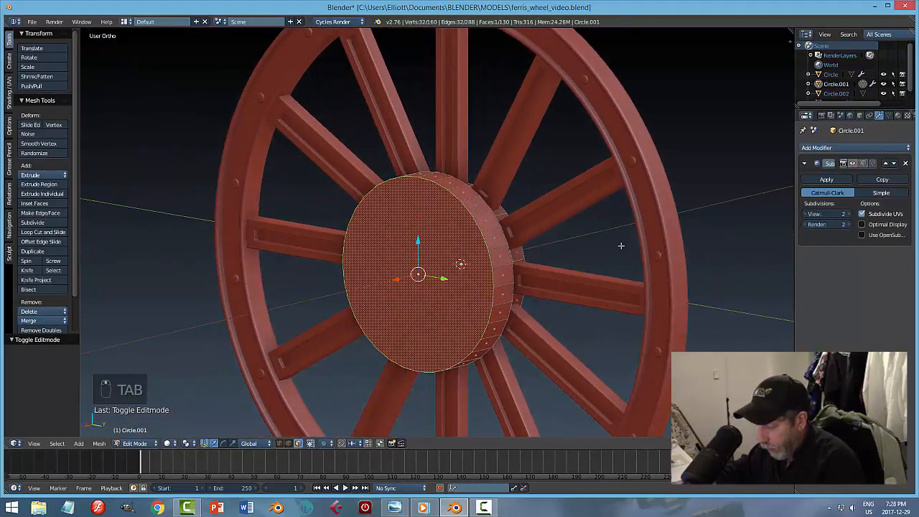
key(i)
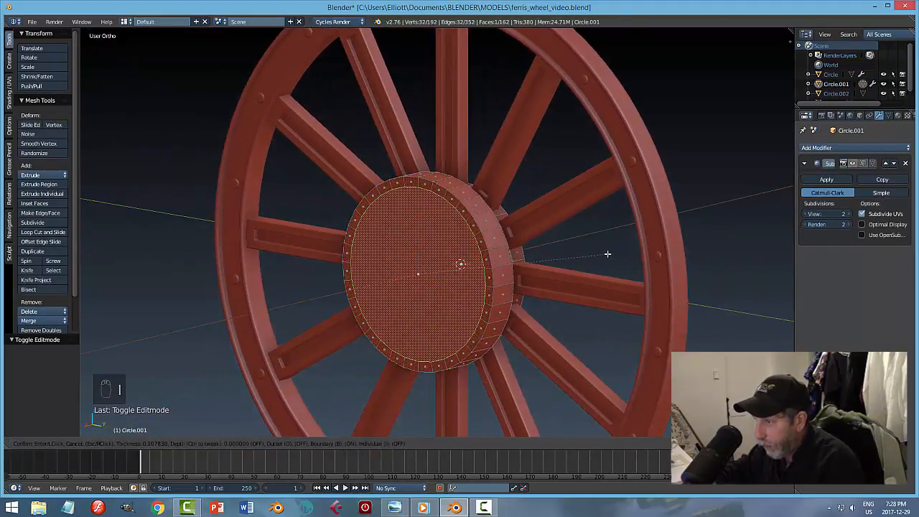
click(604, 257)
Step: Extrude the inset cap face in place and push the new face inward along X by about 0.02
middle_drag(528, 288, 507, 292)
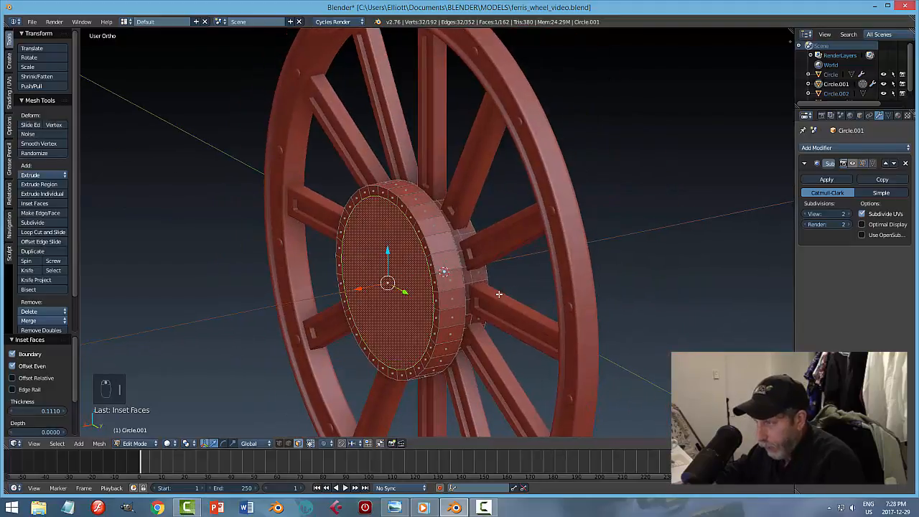
key(e)
key(e)
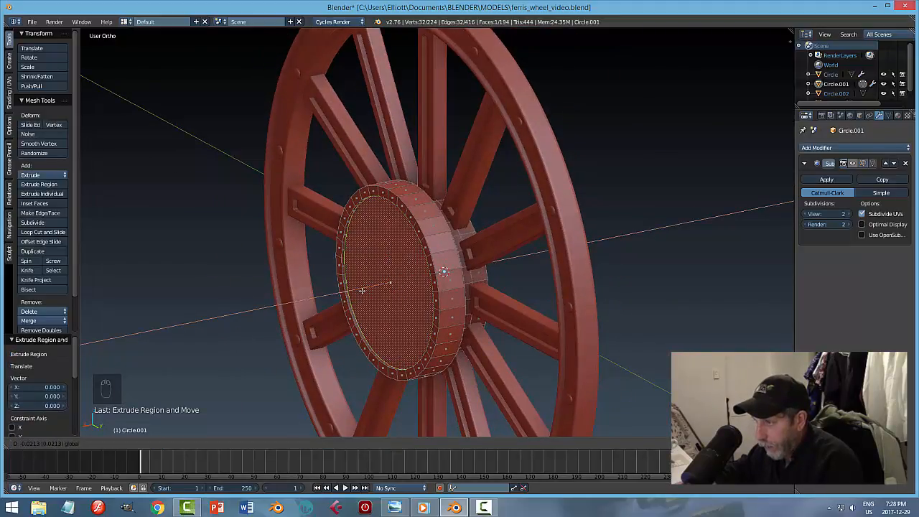
click(399, 295)
drag(363, 291, 360, 289)
Step: Inset the recessed face by about 0.259, extrude the inner disc slightly outward along X and deselect everything
key(i)
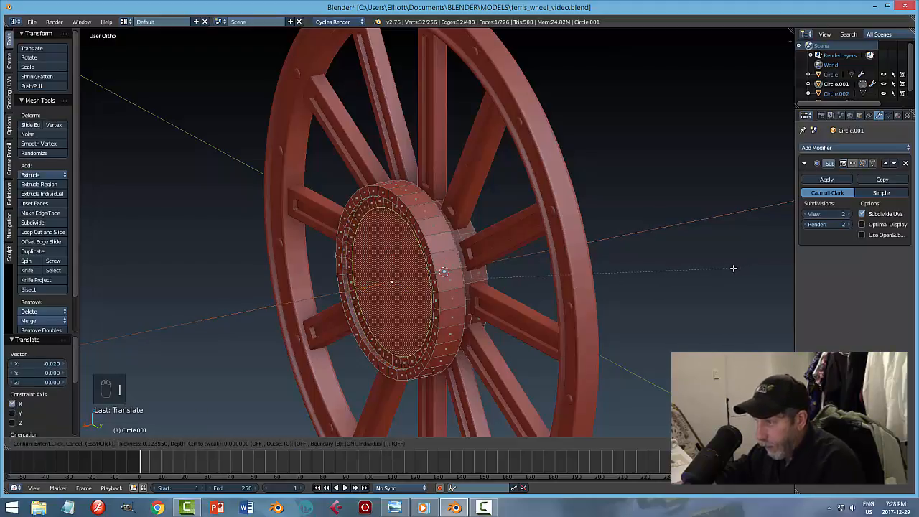
click(715, 268)
middle_drag(523, 308, 518, 311)
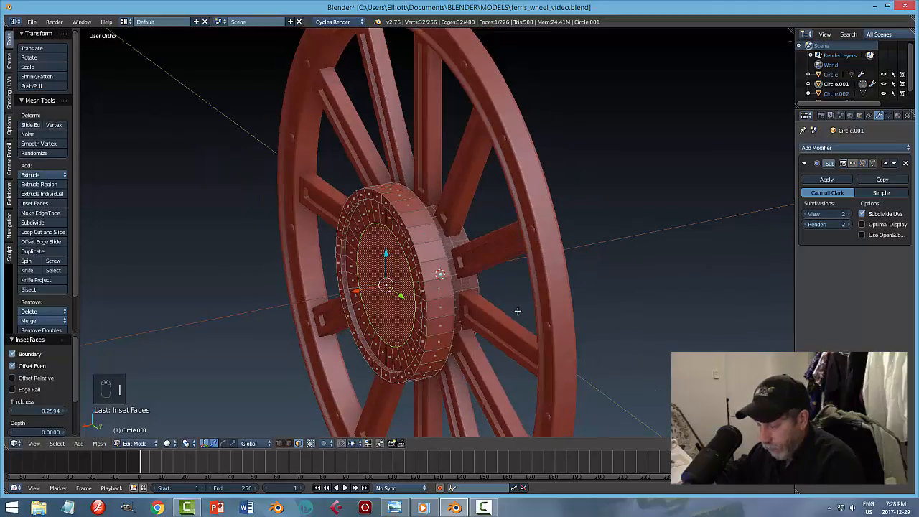
key(e)
click(517, 312)
drag(351, 293, 353, 290)
key(a)
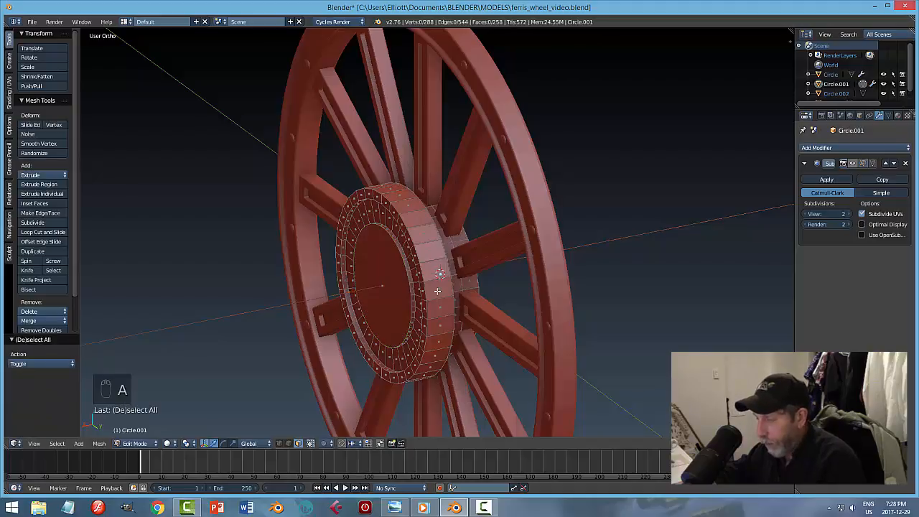
Step: Return to Object Mode and compare the hub's stepped cap face with the hub in the reference image
key(Tab)
click(351, 290)
middle_drag(355, 291, 601, 269)
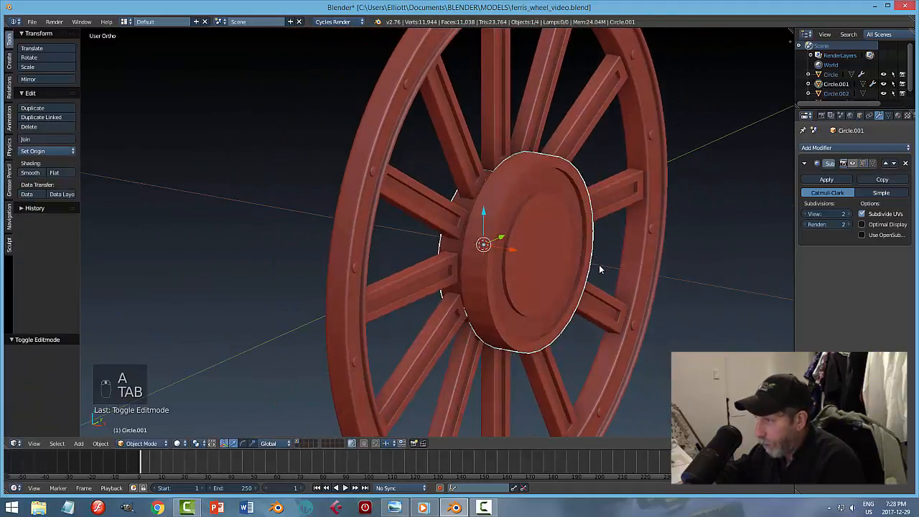
click(394, 508)
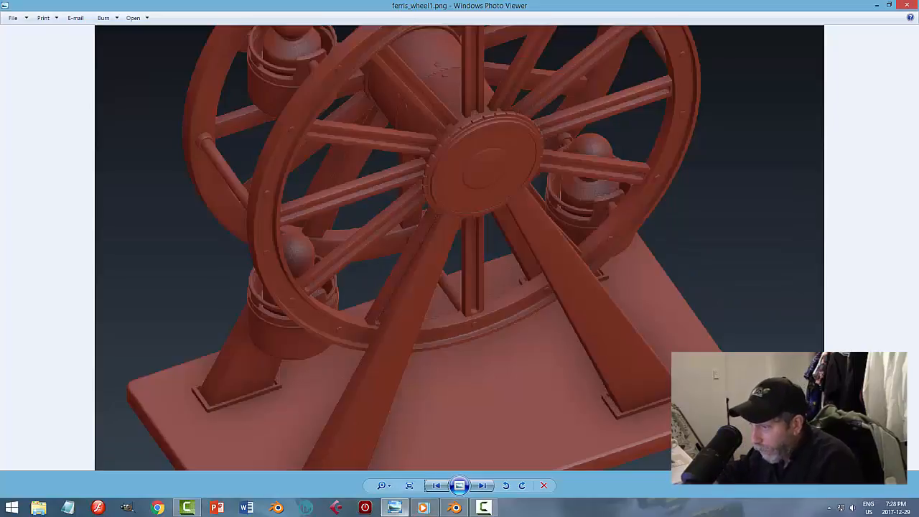
click(454, 508)
middle_drag(621, 206, 447, 249)
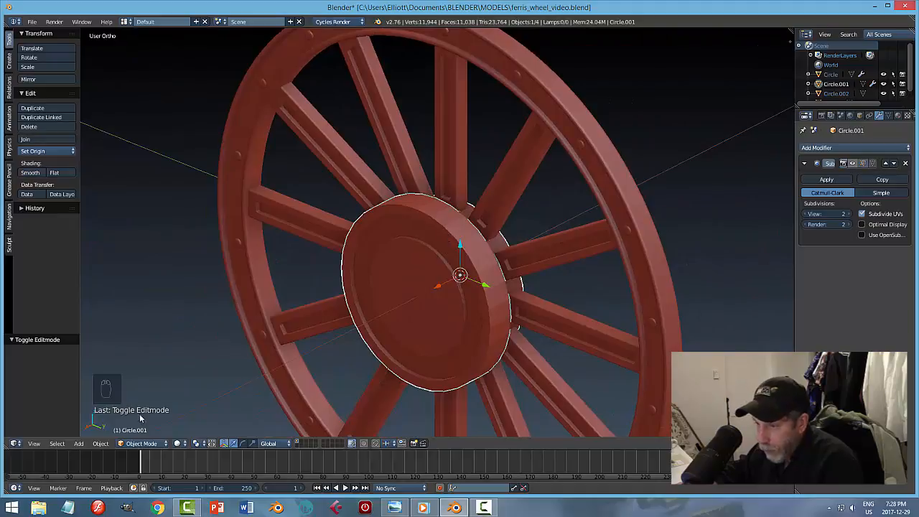
Step: Apply the hub's scale and enter Edit Mode with edge selection active
click(100, 443)
mouse_move(116, 371)
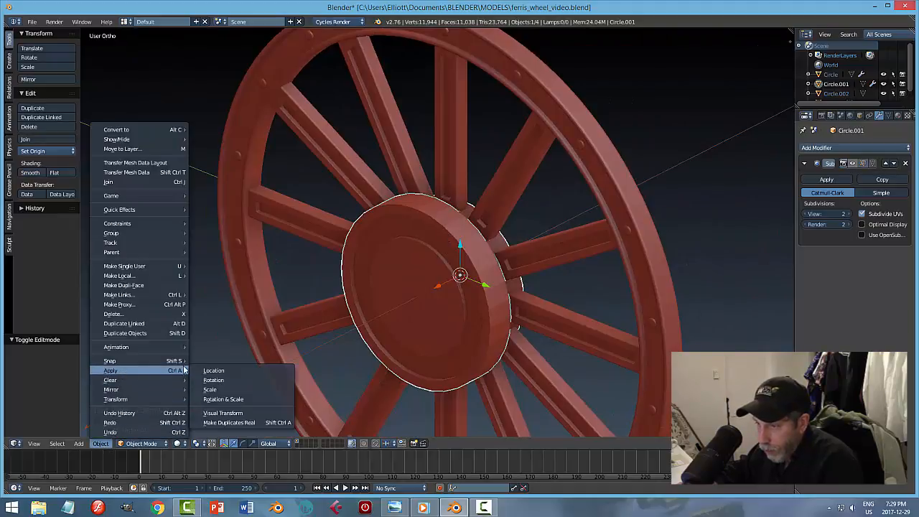
click(213, 391)
key(Tab)
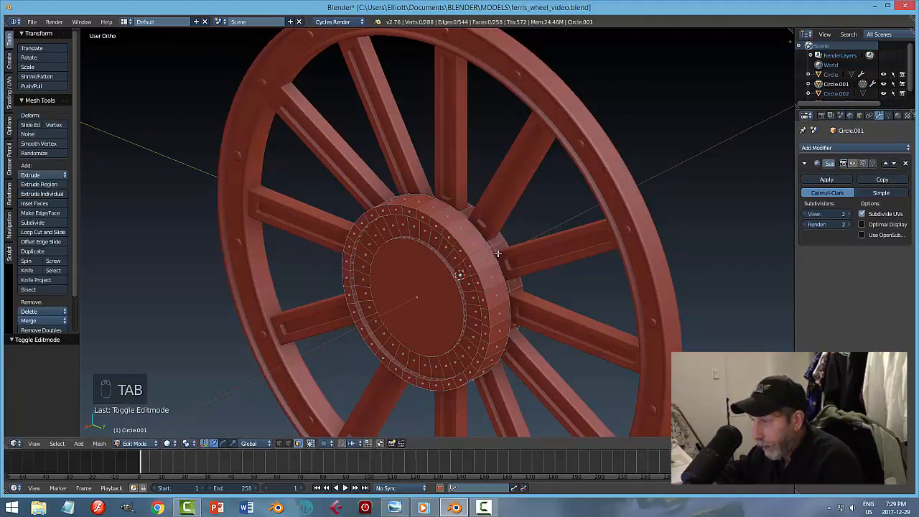
scroll(489, 256, up, 3)
key(ctrl+Tab)
click(473, 248)
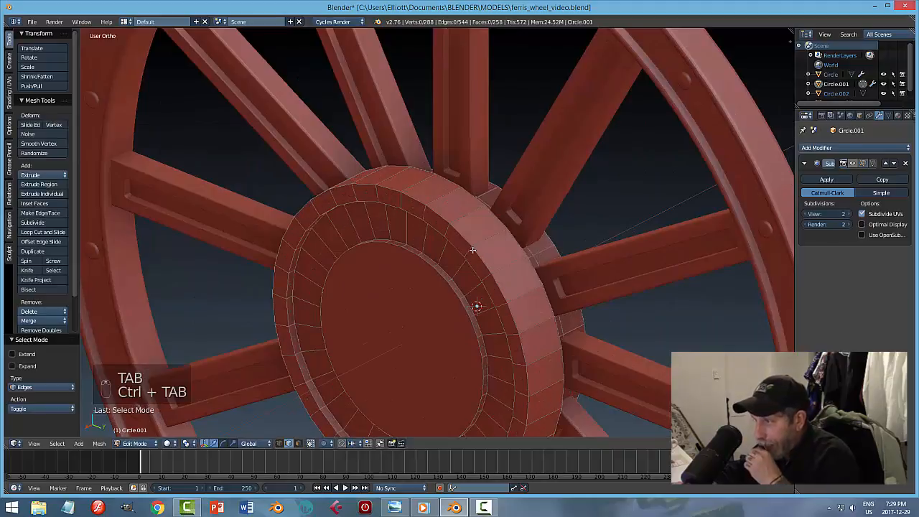
middle_drag(451, 238, 386, 236)
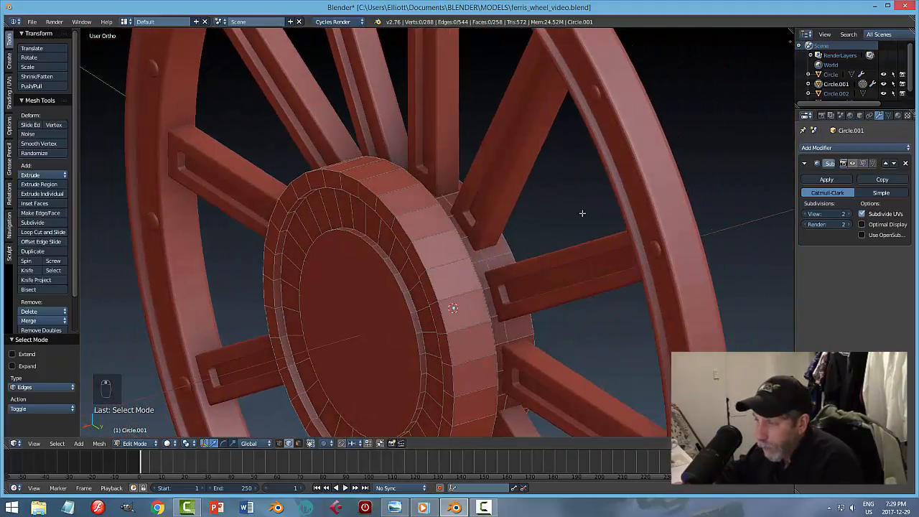
Step: Select the edge loops around the cap's front rim, back rim, recess and raised inner disc
middle_drag(484, 259, 385, 217)
alt+right_click(374, 237)
scroll(352, 230, up, 2)
alt+shift+right_click(293, 196)
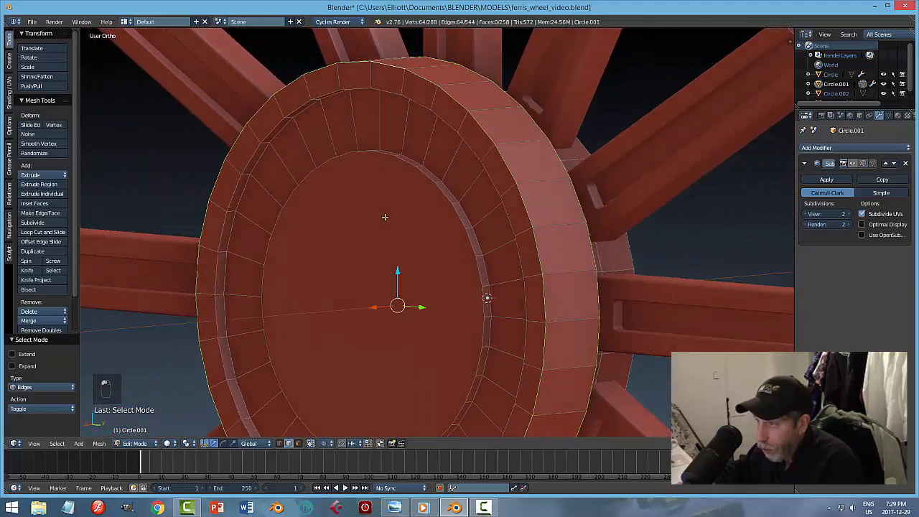
alt+shift+right_click(278, 133)
middle_drag(325, 235, 486, 279)
alt+shift+right_click(507, 256)
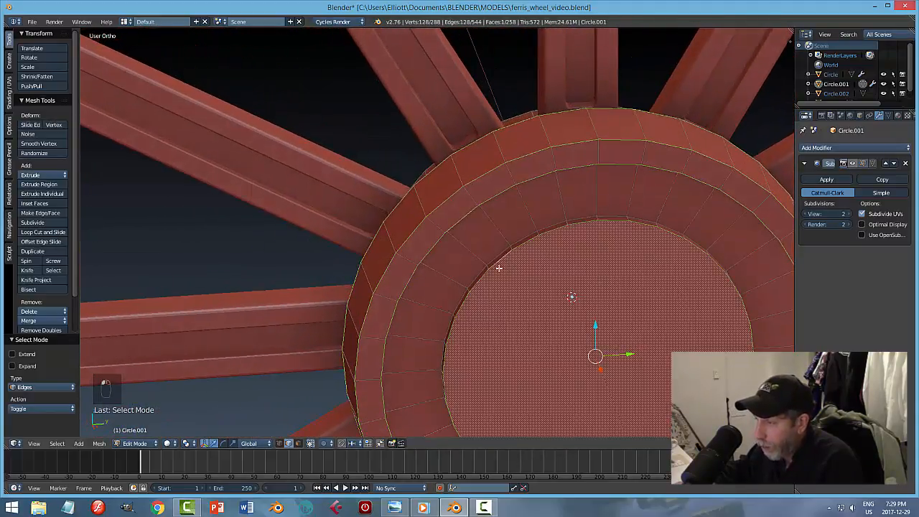
Step: Try to bevel the cap's rim, recess and inner disc edge loops together by about 0.02
middle_drag(526, 255, 528, 276)
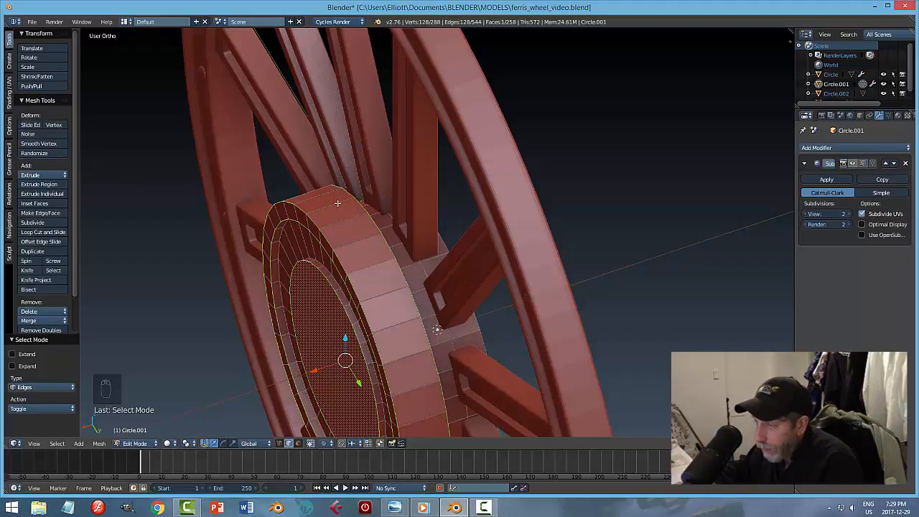
alt+shift+right_click(311, 263)
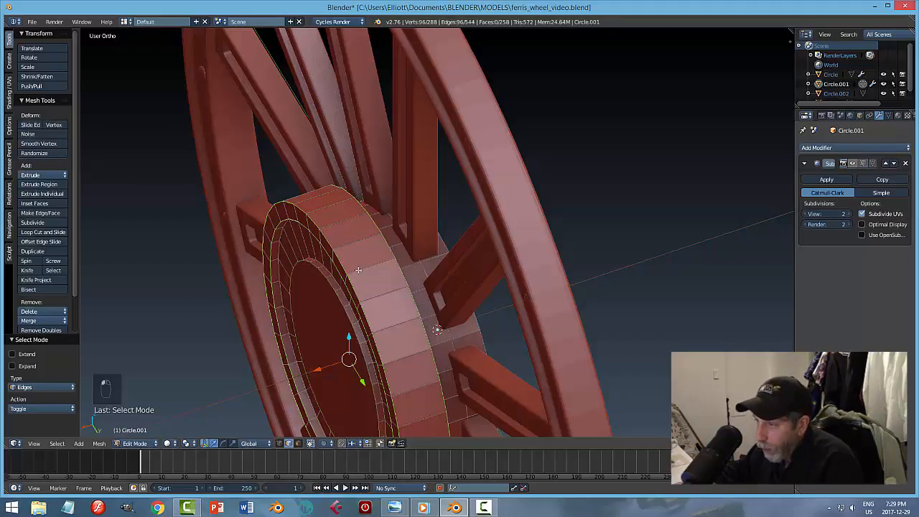
middle_drag(372, 291, 436, 287)
alt+shift+right_click(320, 235)
key(ctrl+b)
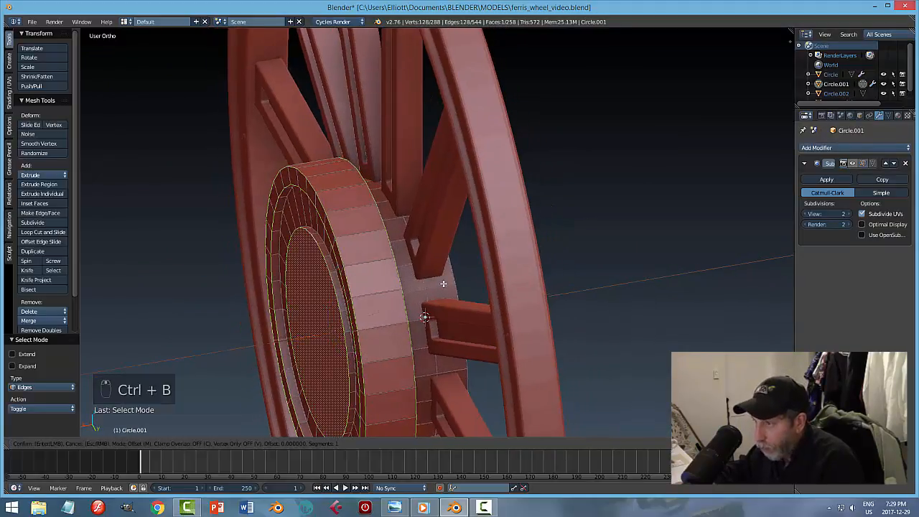
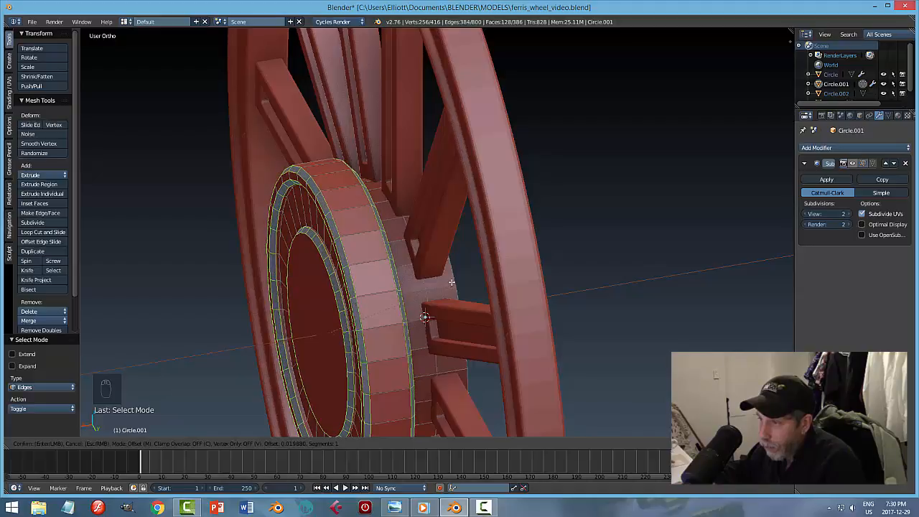
right_click(451, 282)
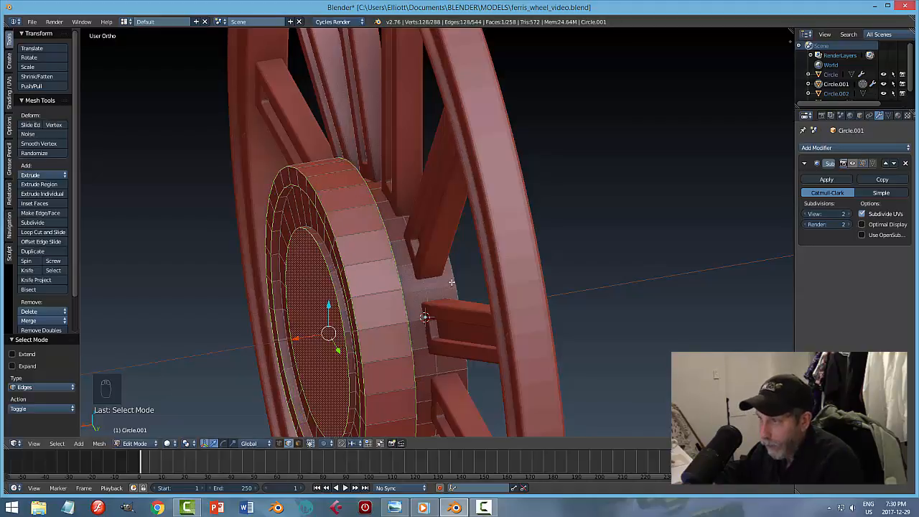
Step: Deselect the inner disc and recess loops and bevel the cap's front and back rims by 0.019 with 3 segments
alt+shift+right_click(319, 251)
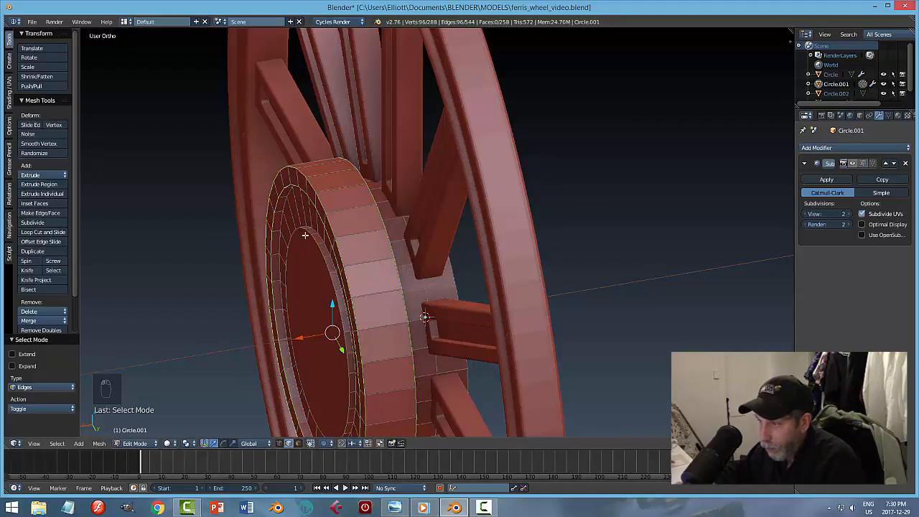
alt+shift+right_click(276, 208)
middle_drag(277, 207, 310, 220)
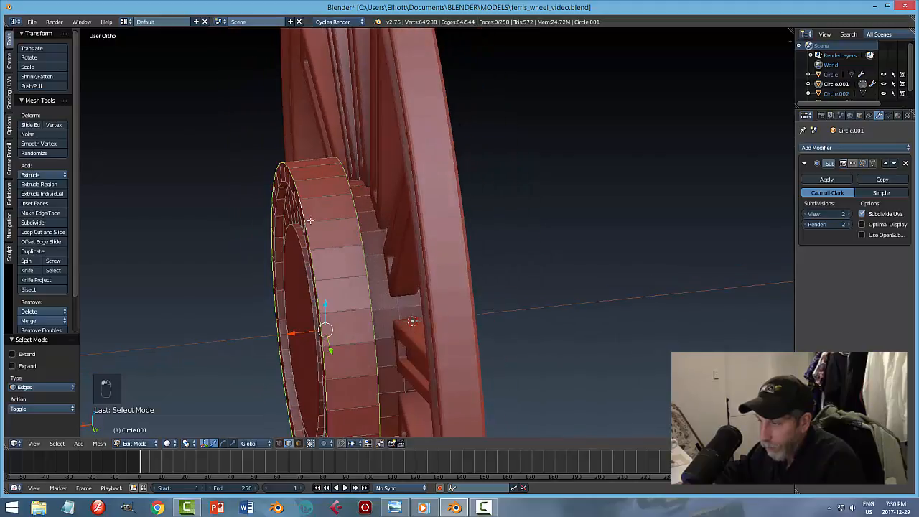
key(ctrl+b)
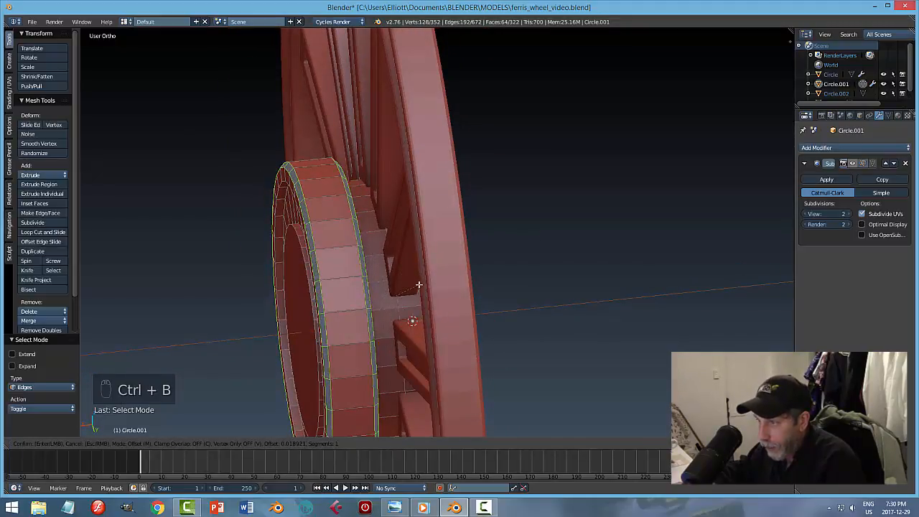
scroll(419, 285, up, 2)
click(418, 286)
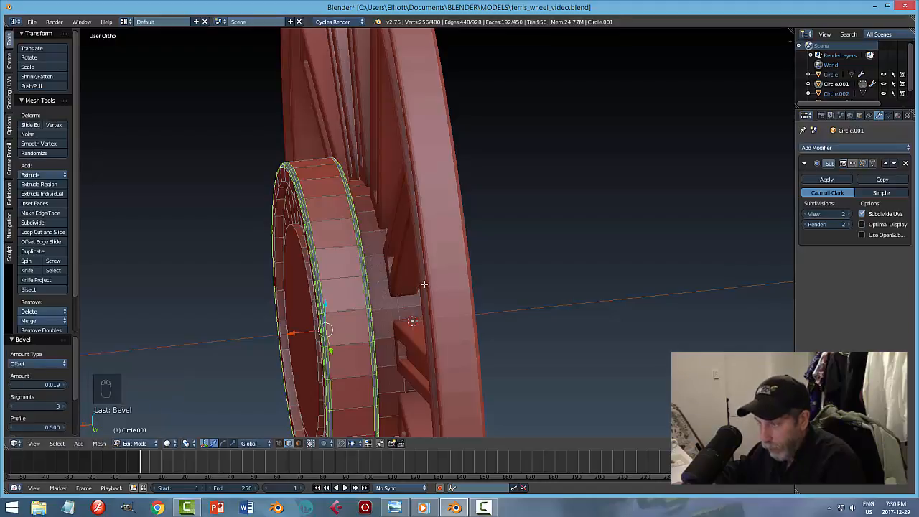
Step: Return to Object Mode with nothing selected and examine the bevelled hub cap from several angles
key(a)
key(Tab)
key(Tab)
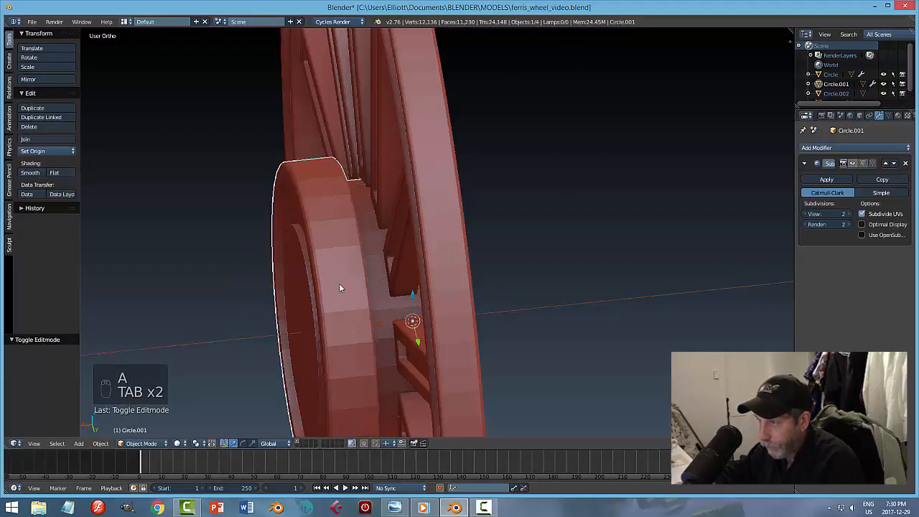
key(a)
key(a)
key(a)
middle_drag(347, 283, 513, 265)
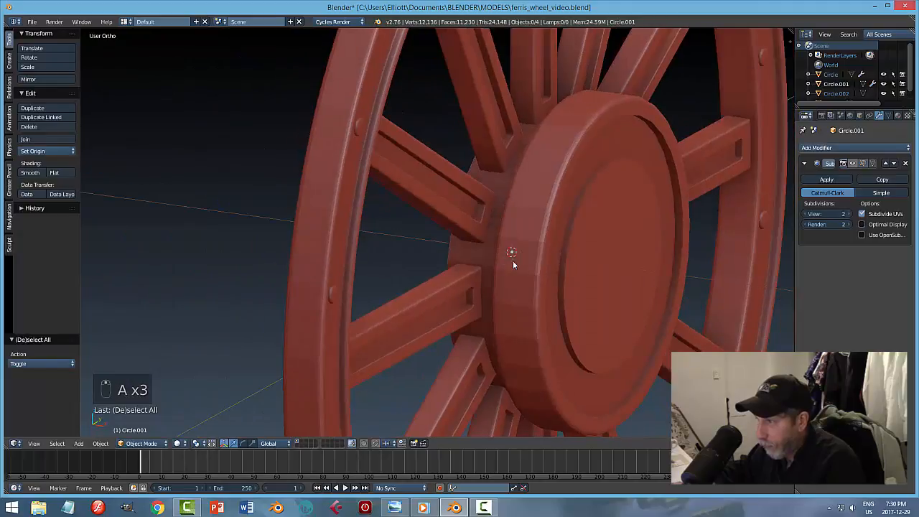
scroll(513, 265, up, 2)
middle_drag(581, 239, 630, 214)
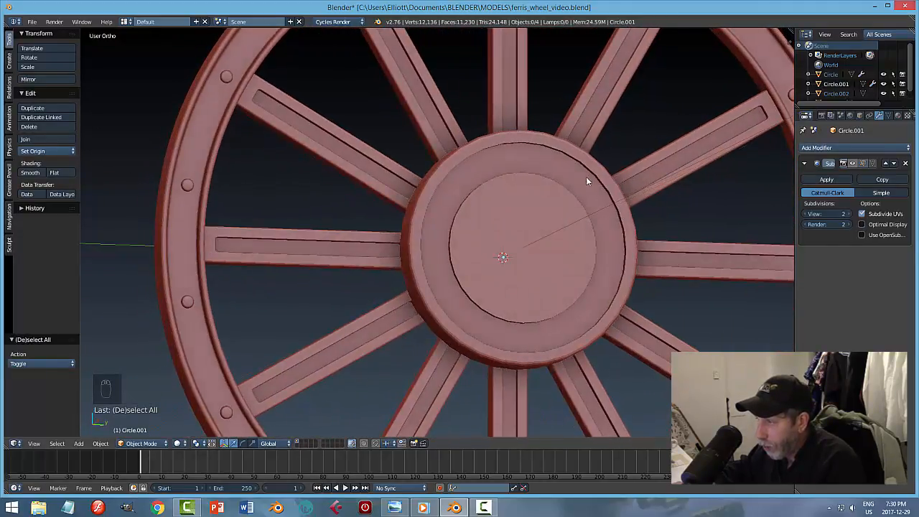
middle_drag(585, 177, 486, 273)
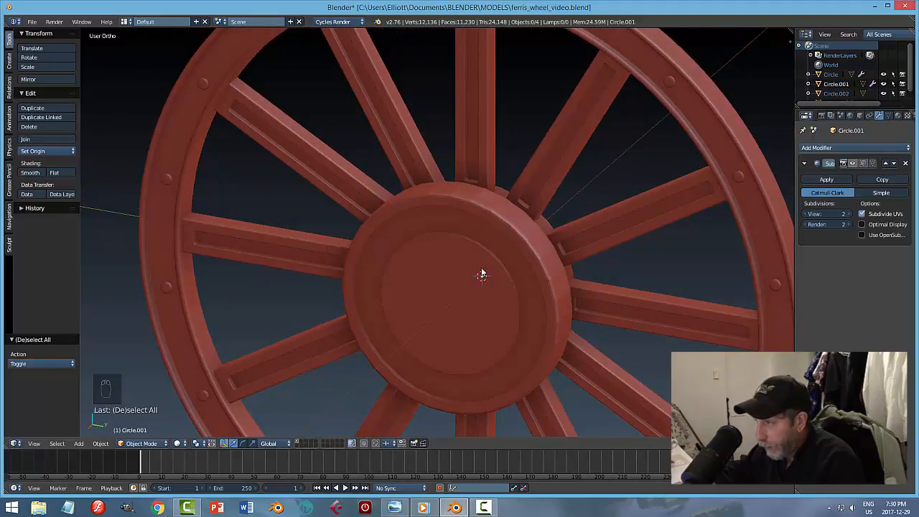
Step: Bevel the hub cap's recess and raised inner disc edge loops together by about 0.01 with 3 segments and return to Object Mode
right_click(481, 274)
key(Tab)
click(554, 264)
scroll(553, 279, up, 3)
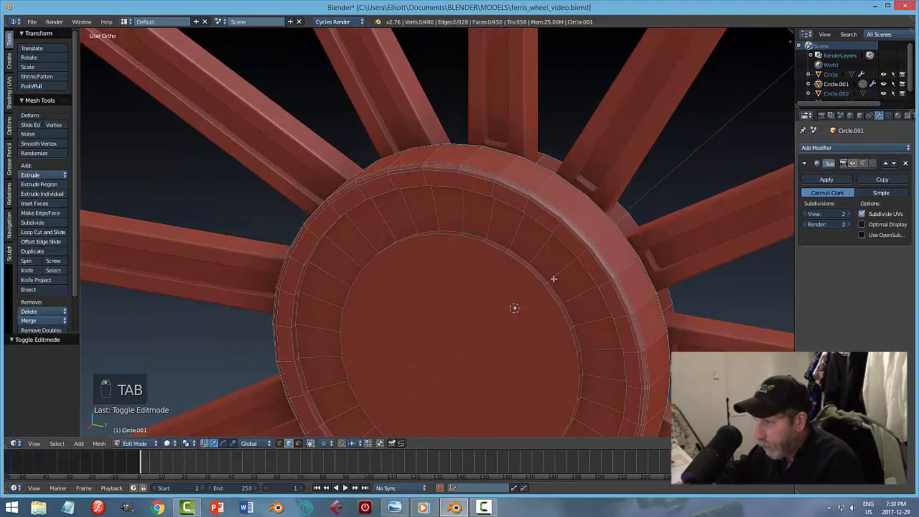
middle_drag(554, 278, 546, 257)
alt+right_click(339, 125)
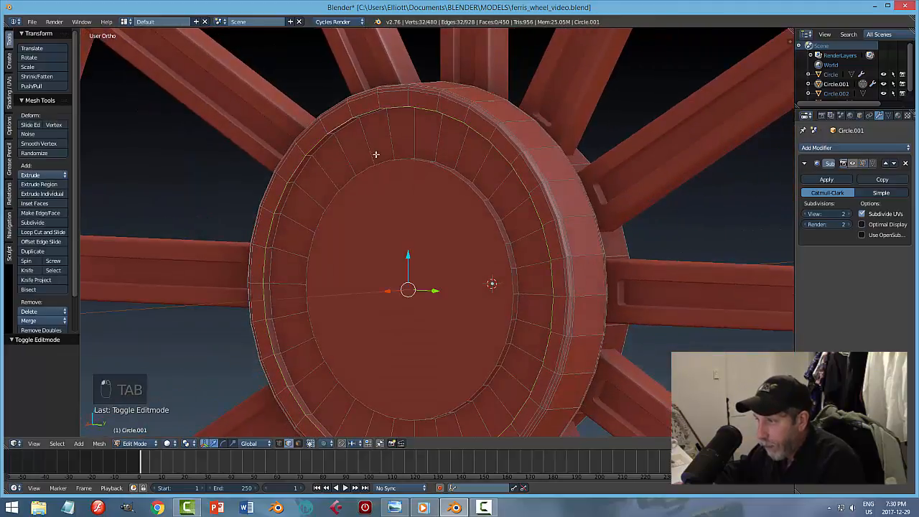
shift+right_click(363, 176)
middle_drag(441, 206, 414, 216)
key(ctrl+b)
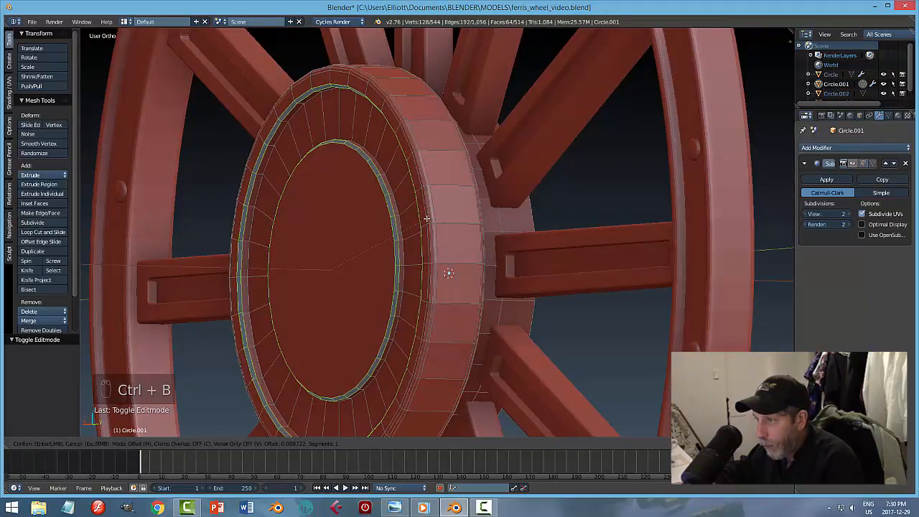
click(427, 218)
key(a)
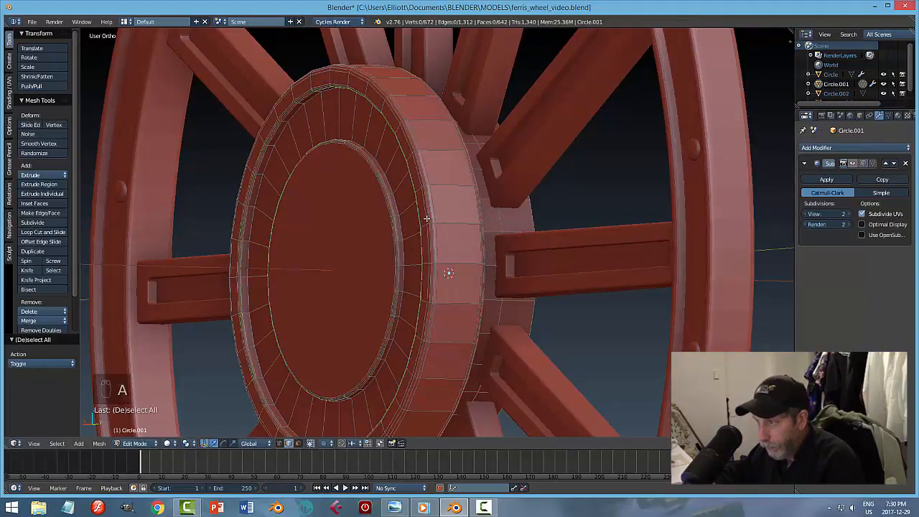
key(Tab)
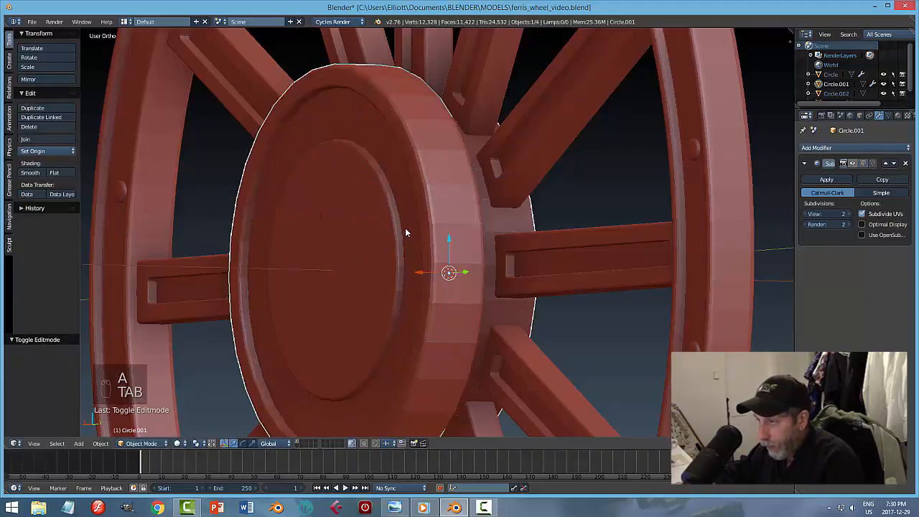
Step: Examine the hub cap's bevelled edges and faceted sides from several angles
scroll(395, 230, up, 2)
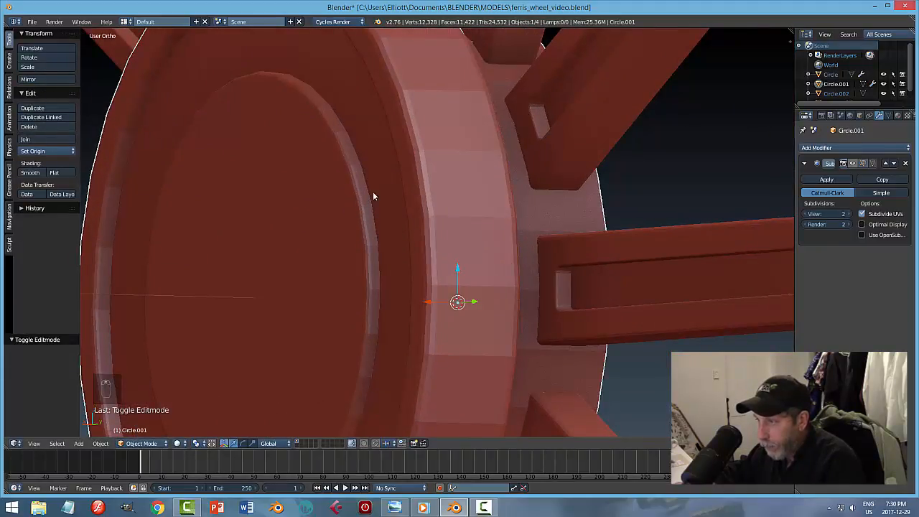
scroll(386, 225, down, 5)
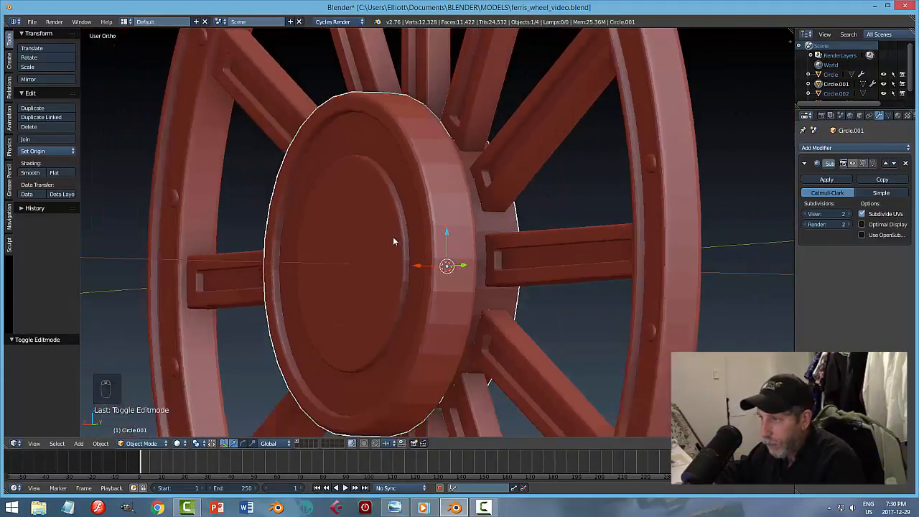
middle_drag(393, 236, 384, 261)
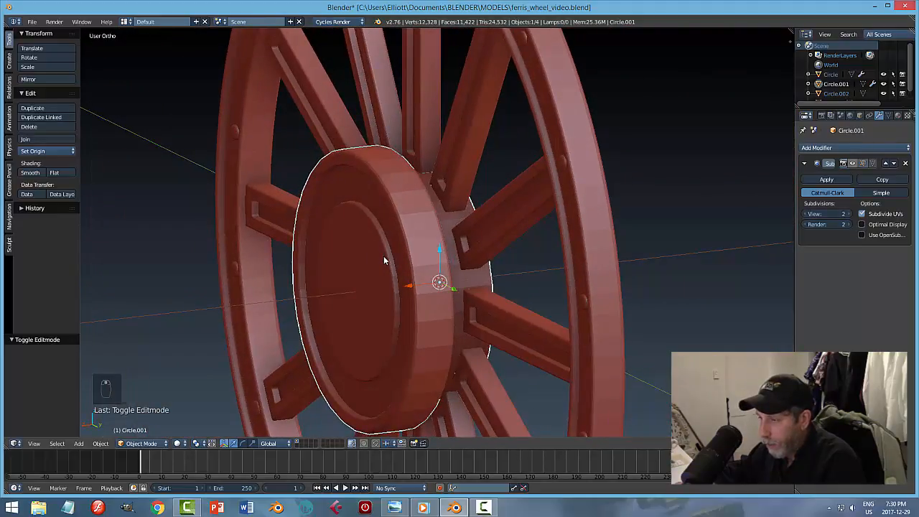
key(Tab)
click(448, 259)
scroll(392, 262, up, 2)
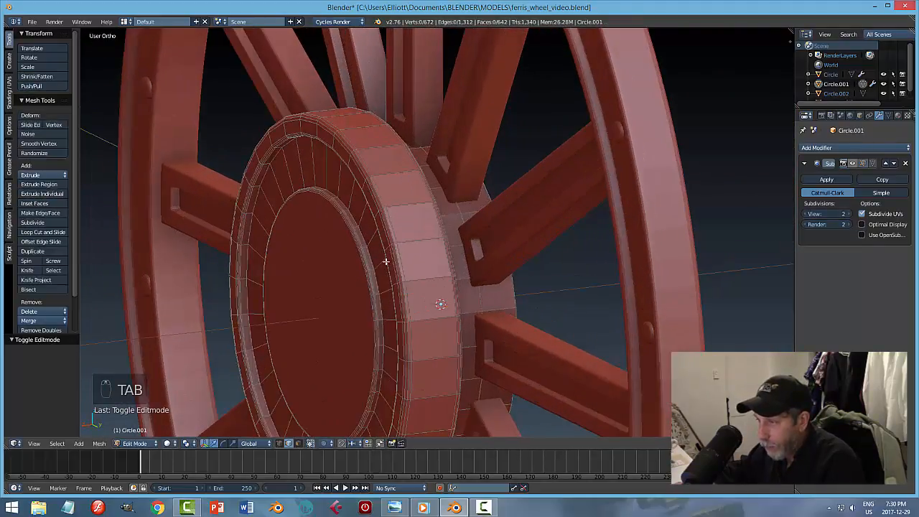
key(Tab)
click(312, 265)
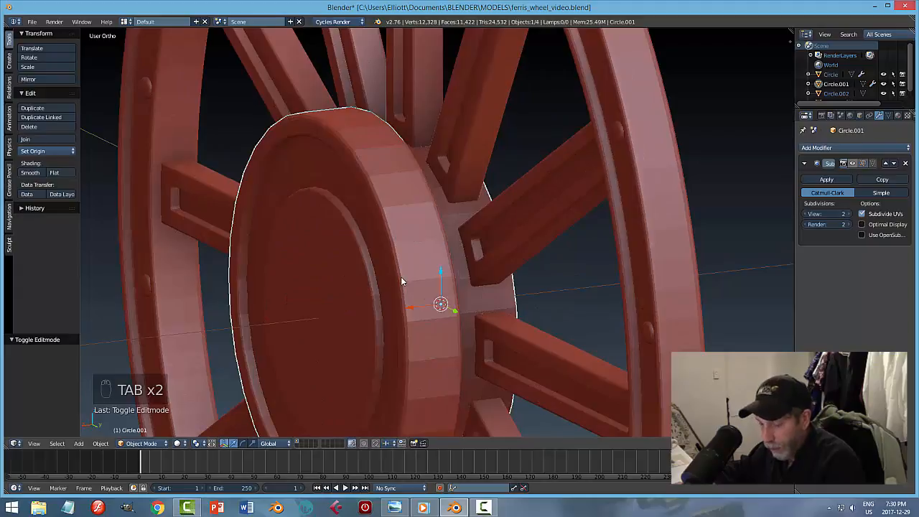
middle_drag(439, 275, 474, 281)
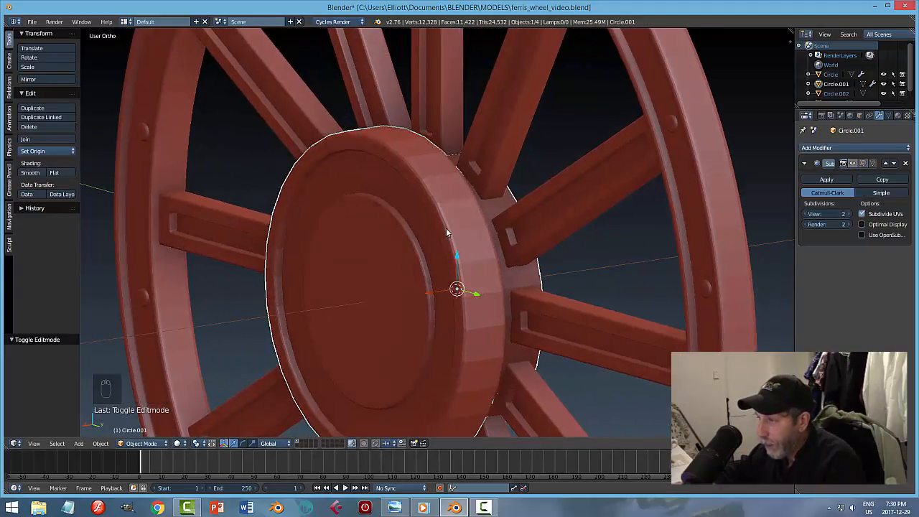
scroll(430, 188, down, 3)
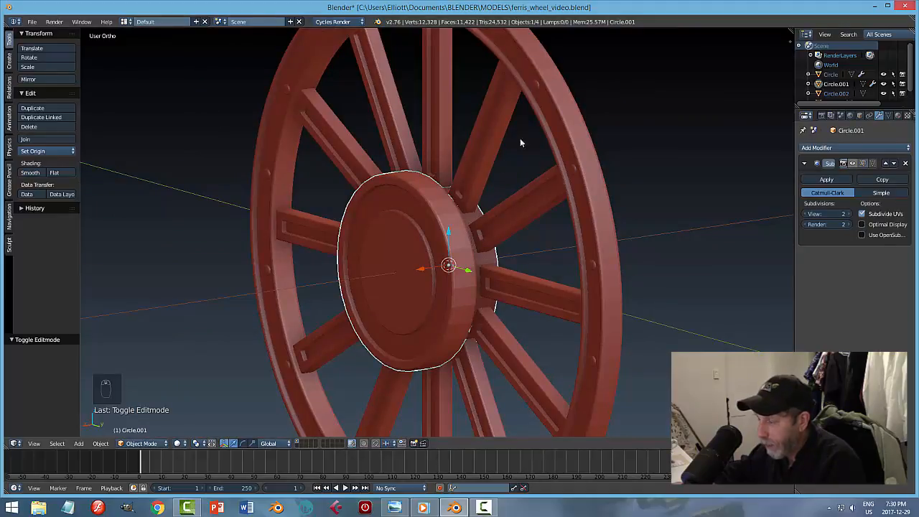
Step: Turn on the viewport display of the hub's Subdivision modifier and shade the hub smooth
click(853, 163)
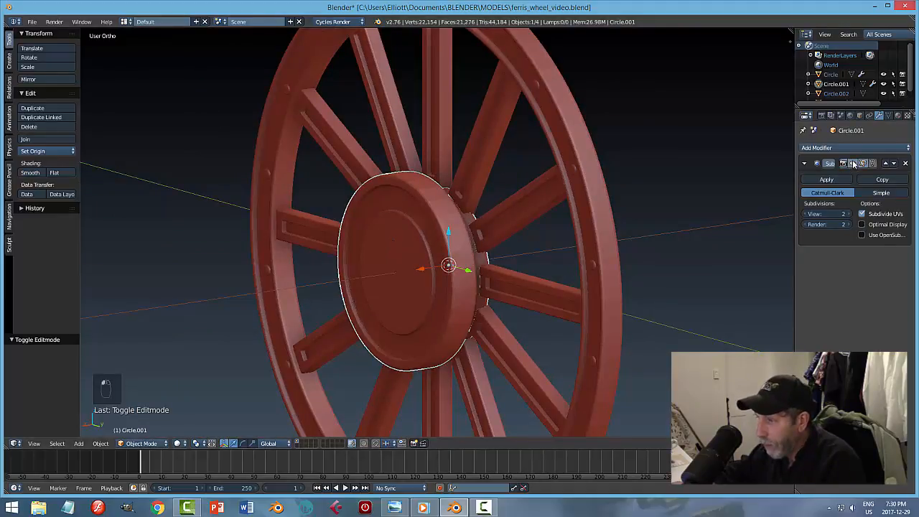
key(a)
middle_drag(446, 309, 500, 269)
right_click(511, 265)
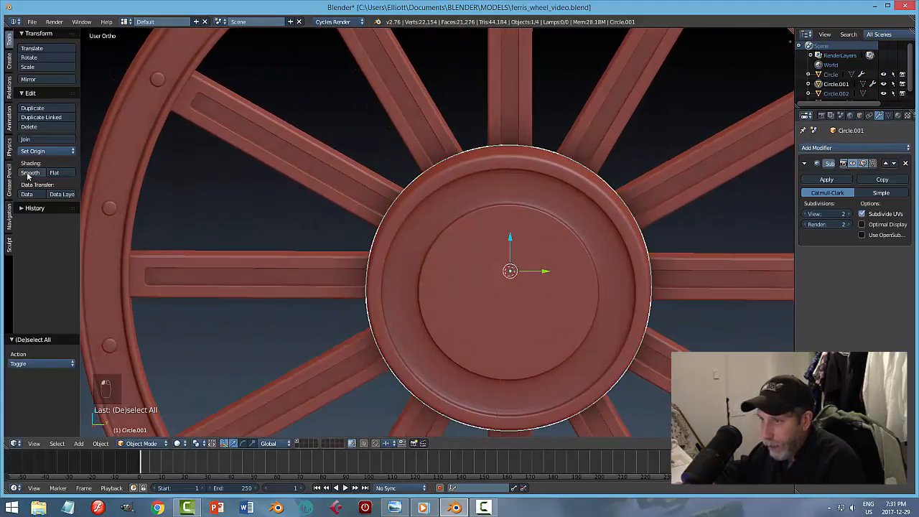
click(30, 172)
Step: Hide the wheel's outer rim and select the hub for inspection from the side
key(a)
scroll(545, 294, down, 5)
middle_drag(556, 293, 431, 281)
scroll(390, 297, up, 3)
right_click(406, 254)
key(h)
right_click(377, 269)
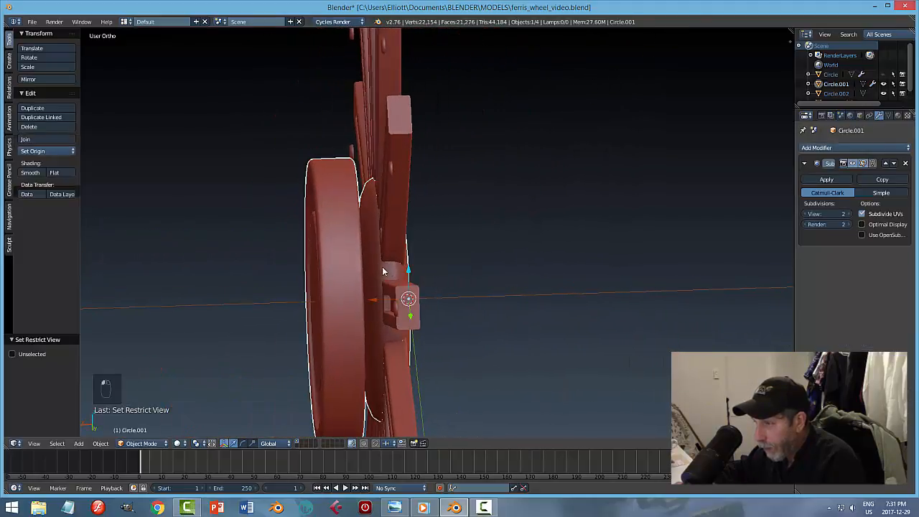
Step: Turn off the hub's subdivision display to inspect its side profile, and unhide the outer rim
click(853, 163)
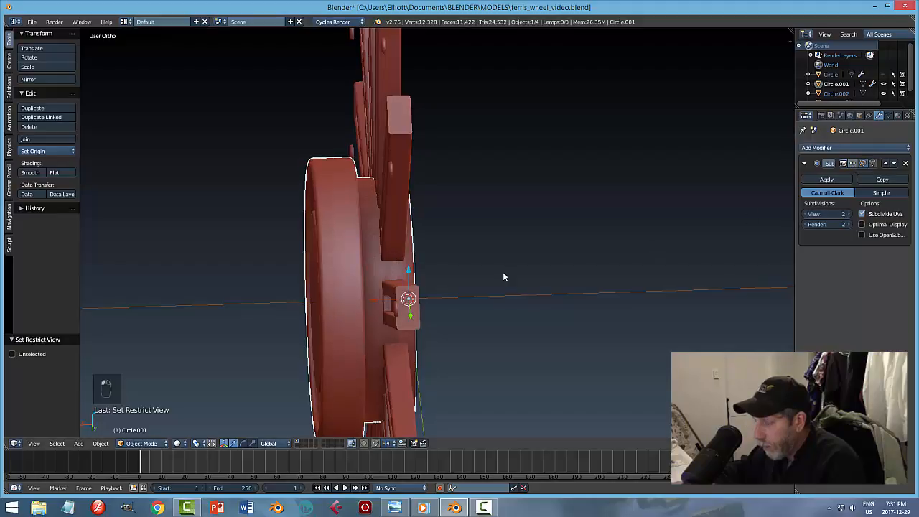
mouse_move(502, 271)
middle_down()
mouse_move(470, 279)
mouse_move(492, 274)
middle_up()
middle_drag(394, 264, 580, 216)
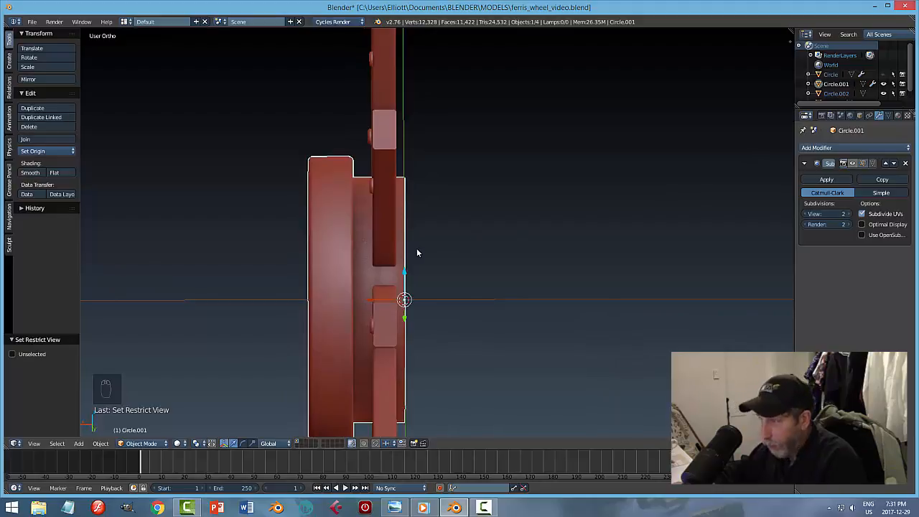
key(alt+h)
key(a)
Step: Compare flat and smooth shading on the hub without subdivision, ending on smooth shading
middle_drag(435, 267, 504, 272)
right_click(538, 275)
click(32, 173)
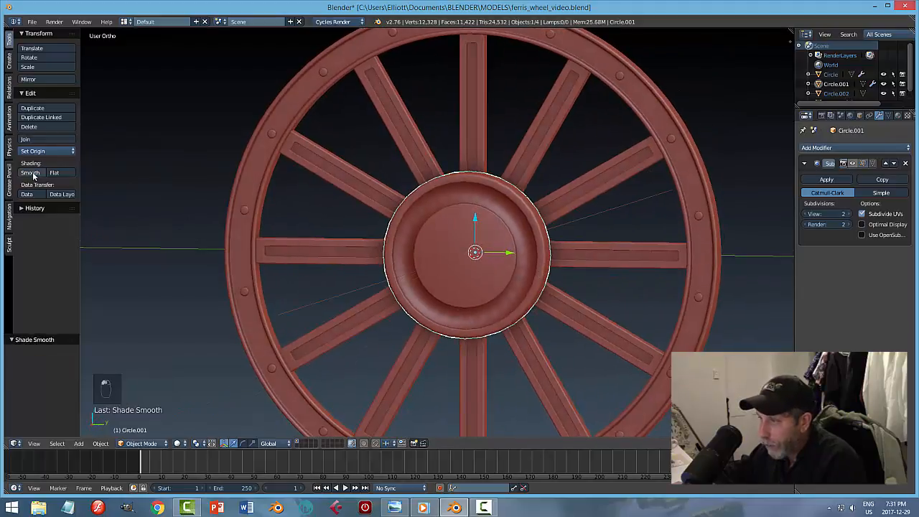
click(54, 172)
click(30, 173)
middle_drag(396, 225, 506, 249)
scroll(388, 252, up, 3)
key(a)
scroll(556, 250, down, 2)
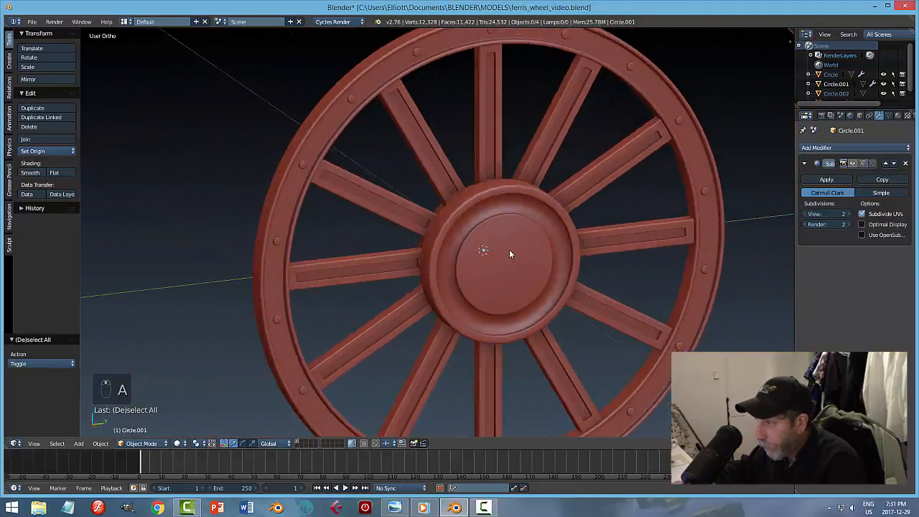
Step: Turn the hub's subdivision display back on in the viewport and save the file
scroll(481, 254, up, 5)
right_click(481, 253)
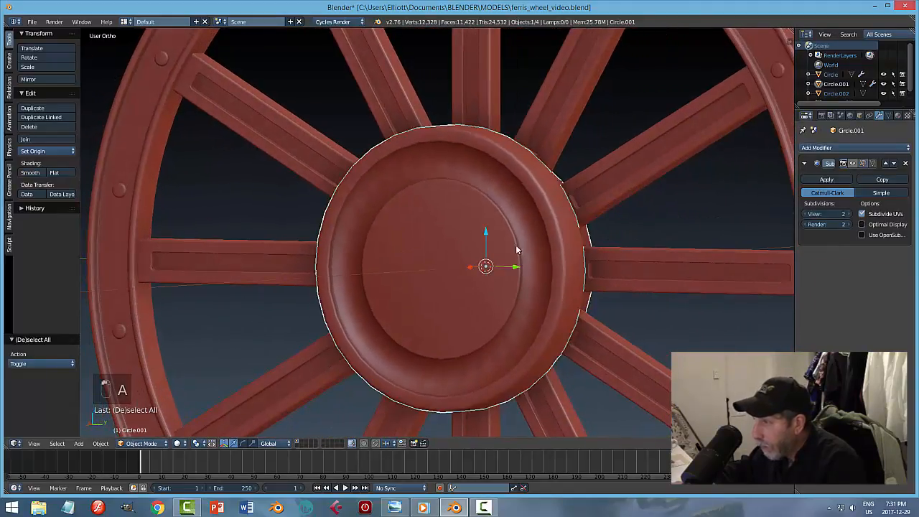
click(852, 163)
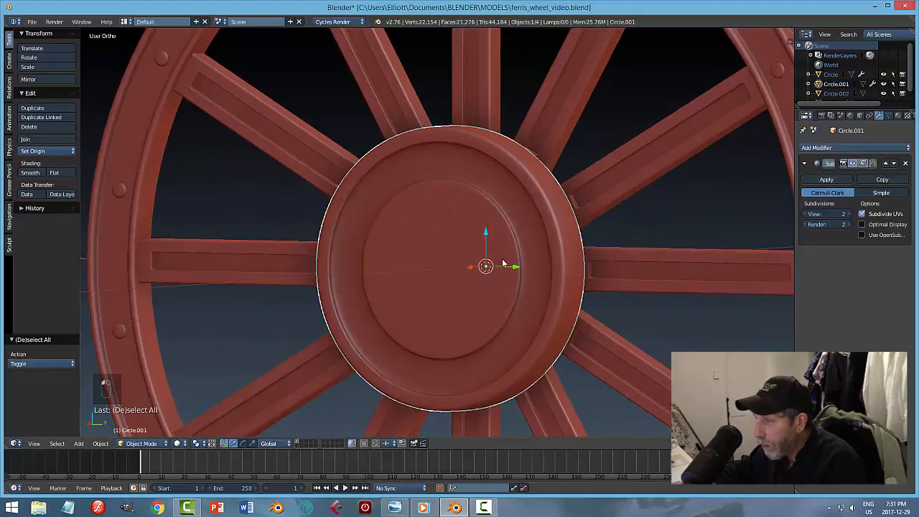
key(ctrl+s)
middle_drag(535, 263, 609, 256)
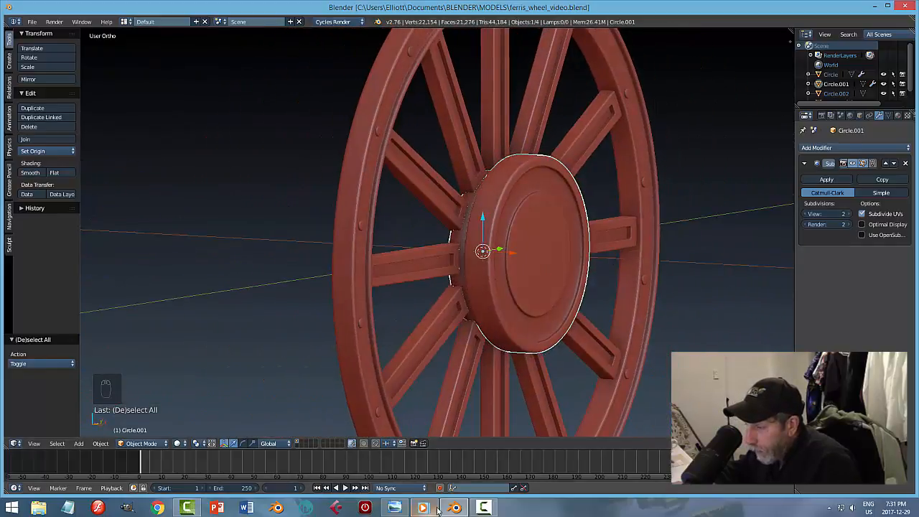
Step: Switch to Windows Photo Viewer to examine the hub cap in ferris_wheel1.png, and compare it with the wheel model in Blender
click(394, 508)
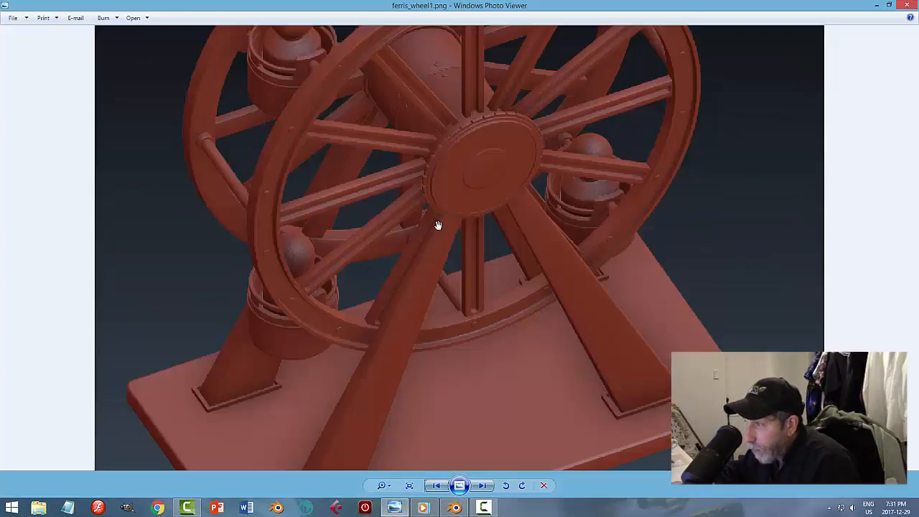
scroll(463, 145, up, 1)
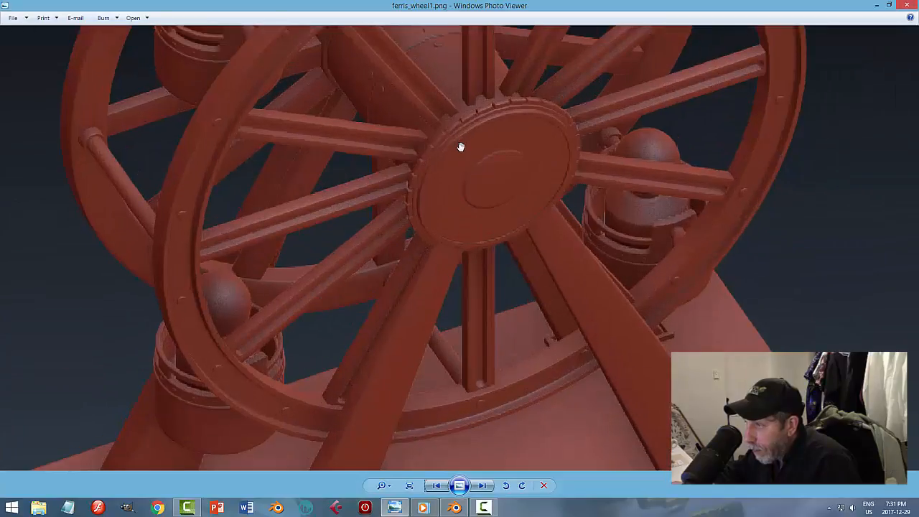
scroll(518, 117, down, 1)
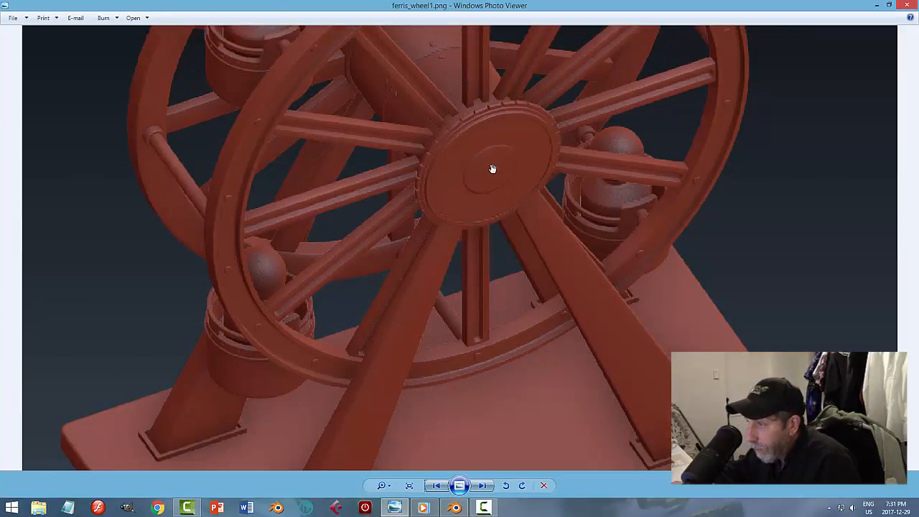
mouse_move(454, 508)
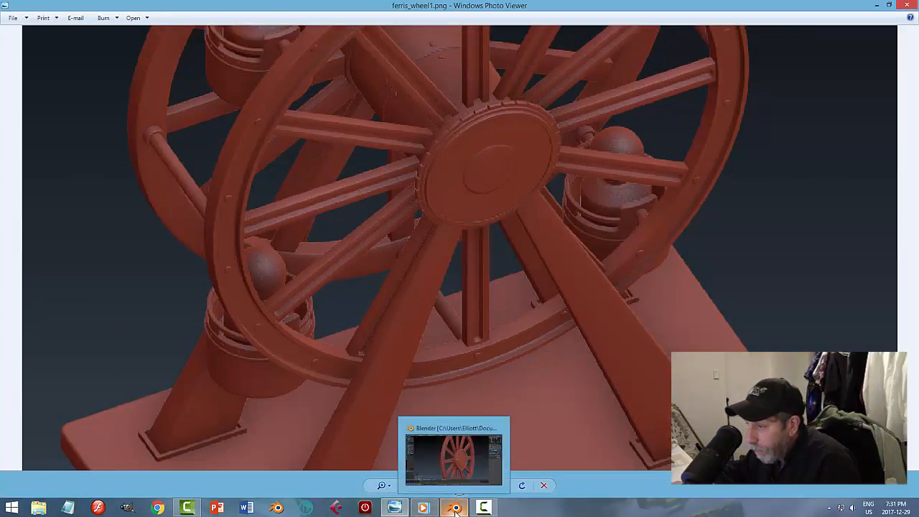
click(456, 425)
middle_drag(470, 239, 535, 248)
key(a)
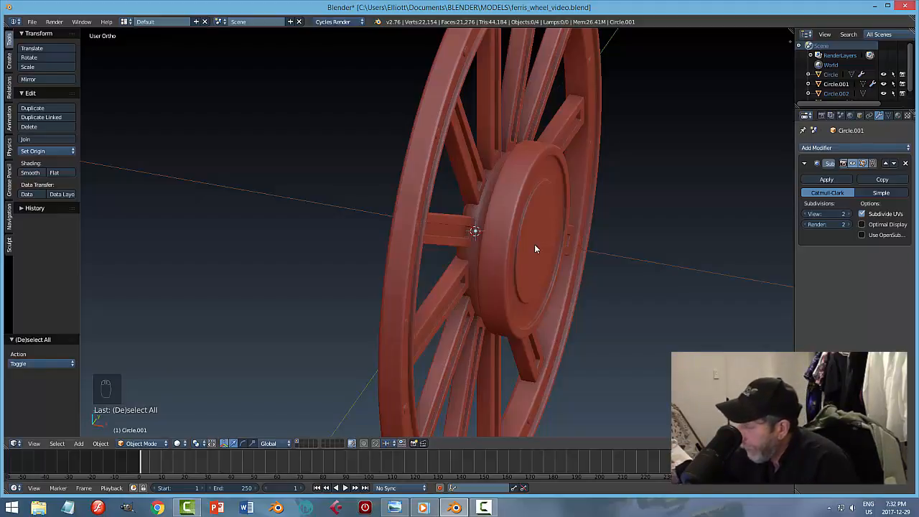
middle_drag(521, 244, 501, 244)
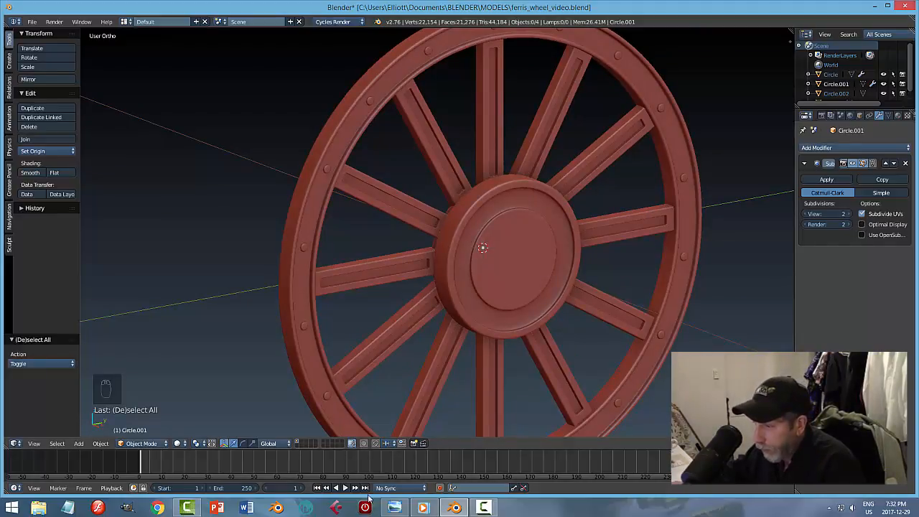
Step: Open the reference ferris_wheel2.png in Windows Photo Viewer and study the notches around the hub's rim, selecting the model's hub in Blender for comparison
click(394, 508)
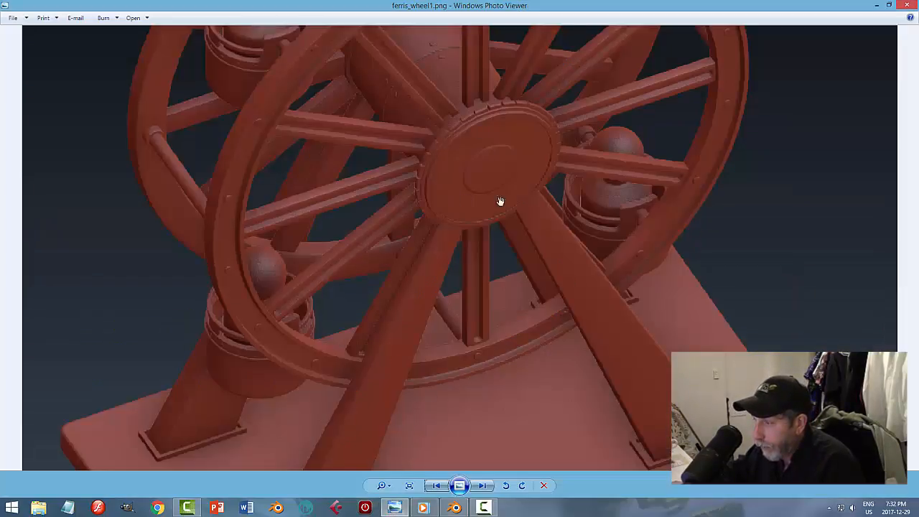
click(481, 485)
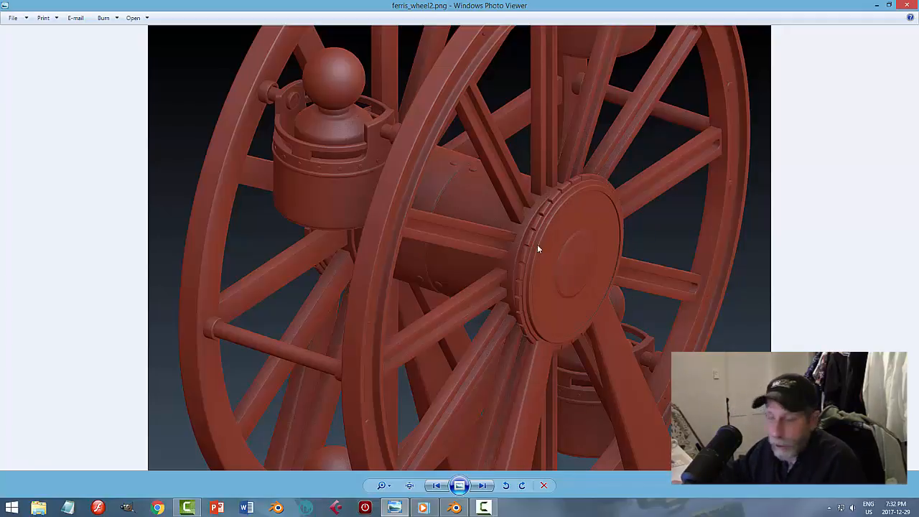
click(454, 508)
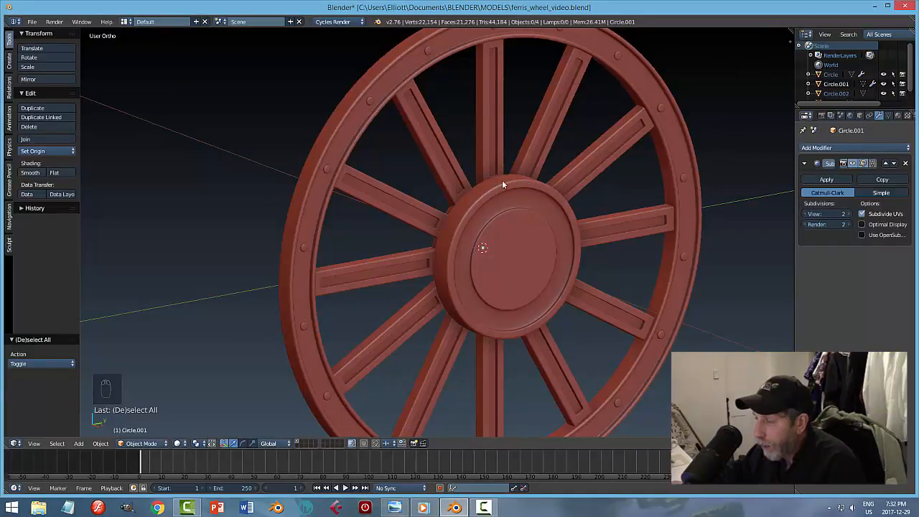
right_click(473, 203)
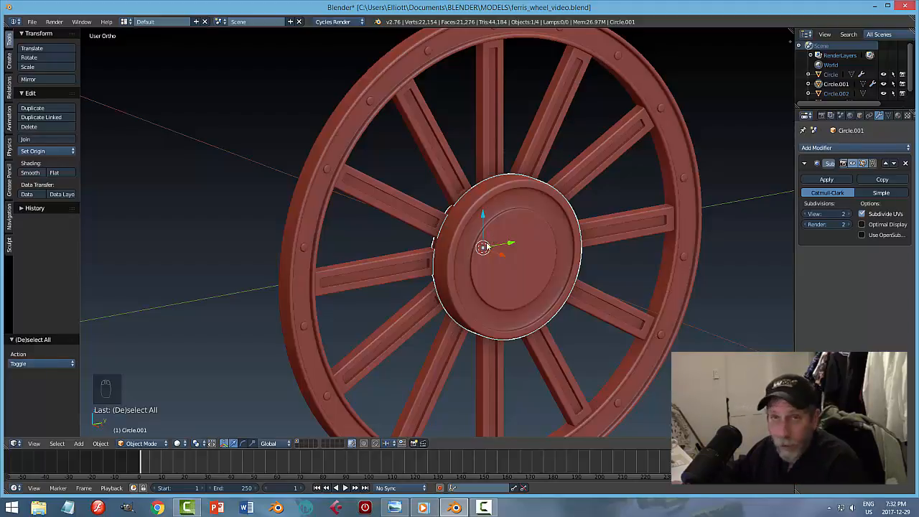
key(alt+Tab)
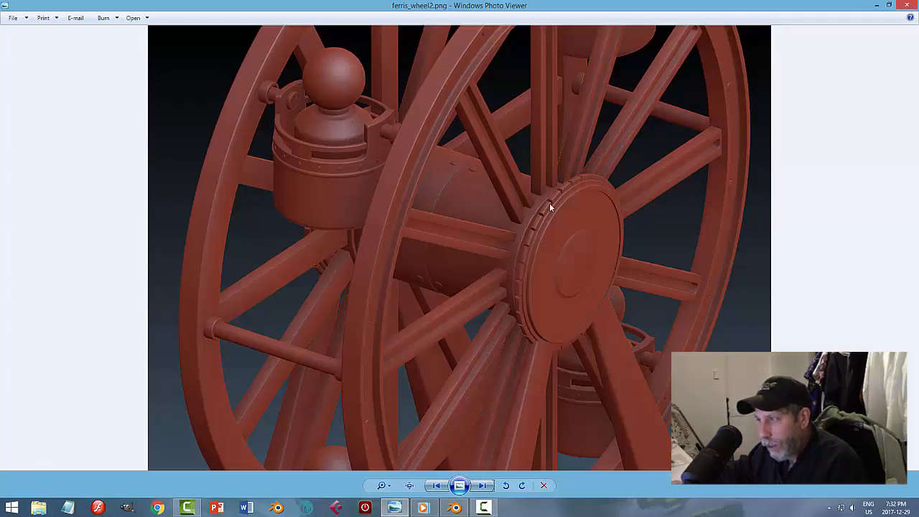
Step: Switch back to Blender and, in Edit Mode with face selection, select the face loop around the hub's outer side
click(454, 507)
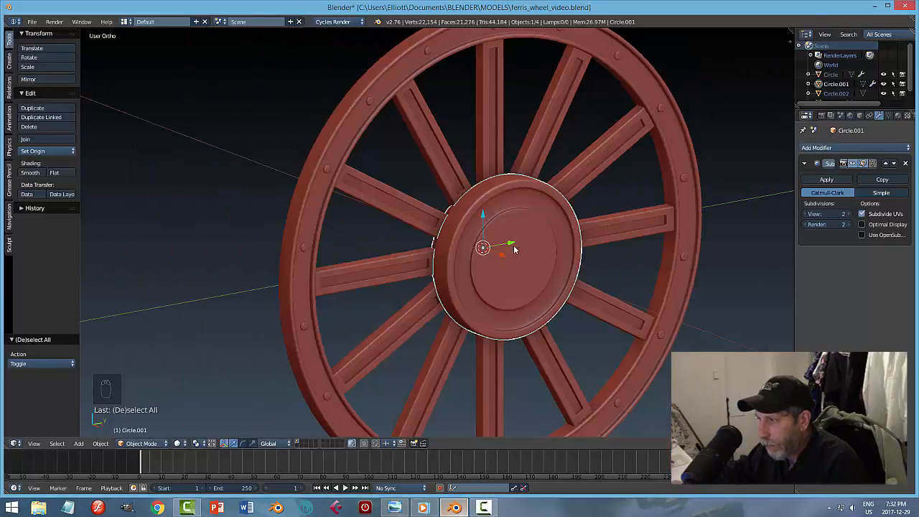
middle_drag(512, 249, 540, 267)
key(Tab)
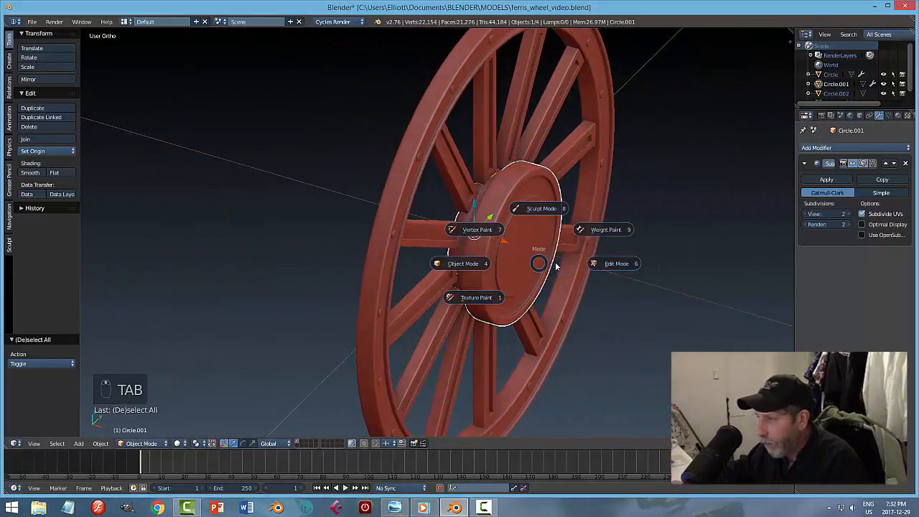
click(607, 268)
scroll(515, 253, up, 3)
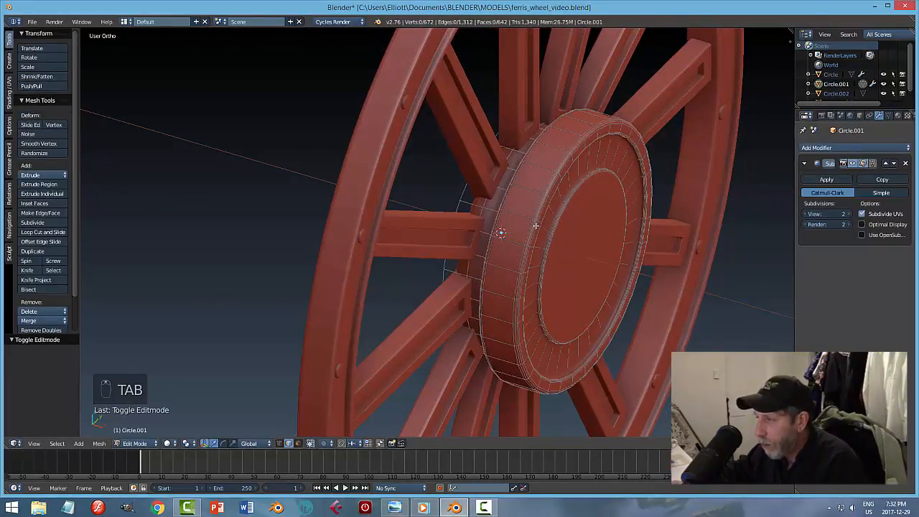
key(ctrl+Tab)
click(535, 235)
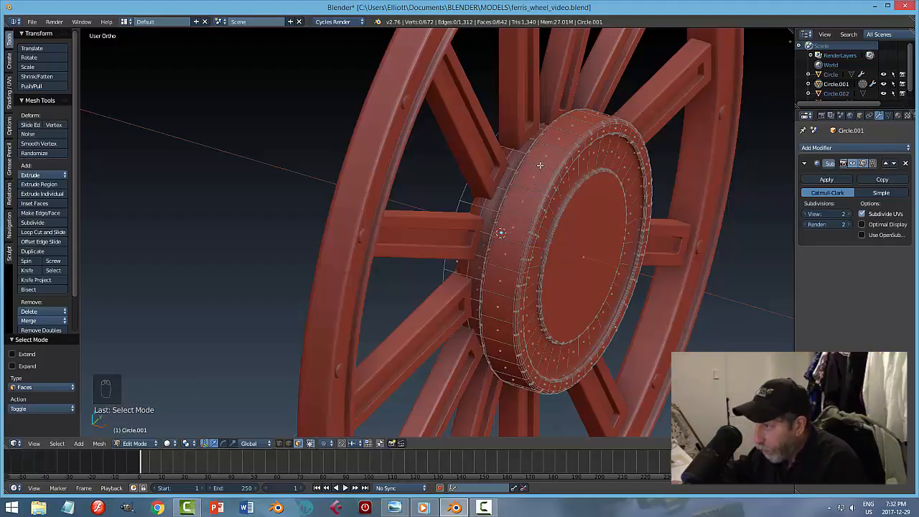
alt+right_click(540, 165)
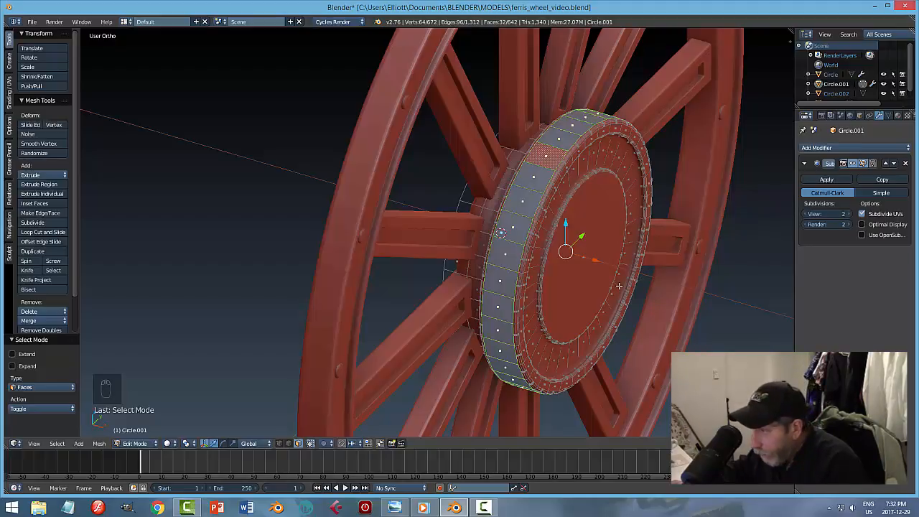
Step: Duplicate the selected face loop in place, separate it into its own object and return to Object Mode
key(shift+d)
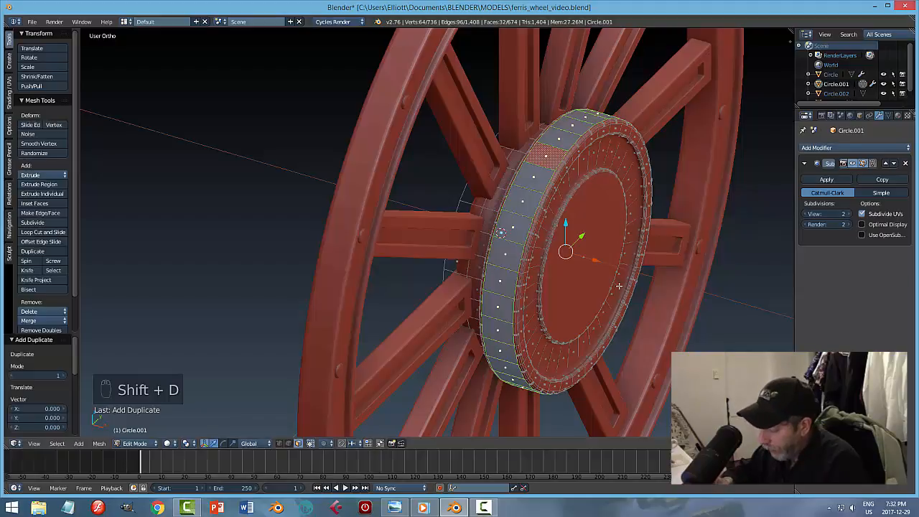
key(p)
click(619, 285)
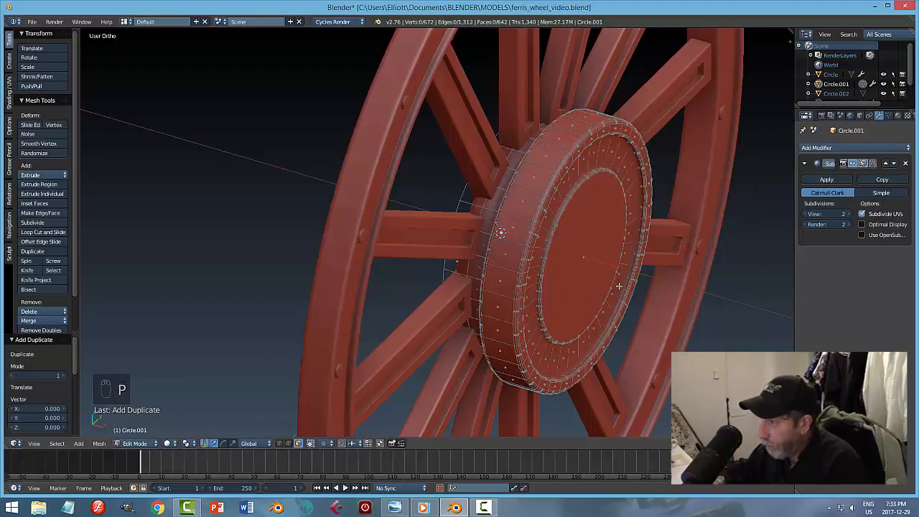
key(Tab)
click(517, 309)
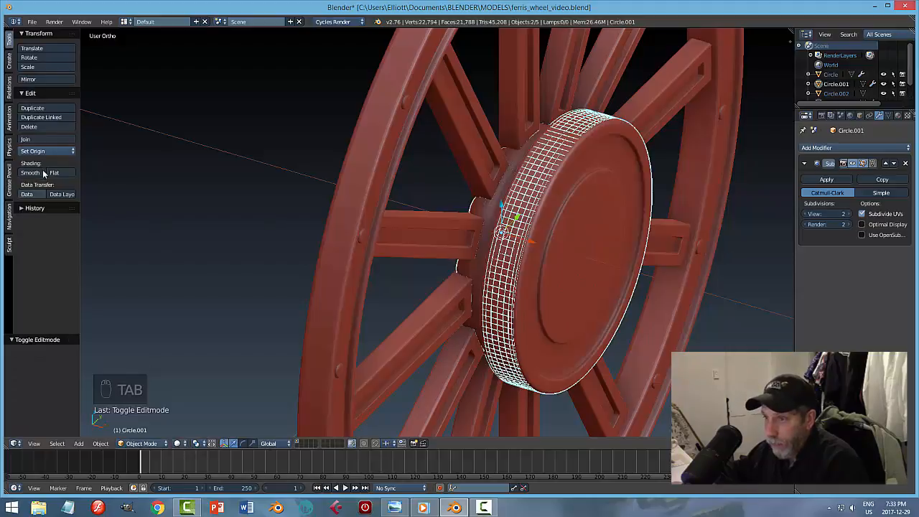
Step: Turn off the separated ring's subdivision display in the viewport and set its origin to its geometry
right_click(535, 181)
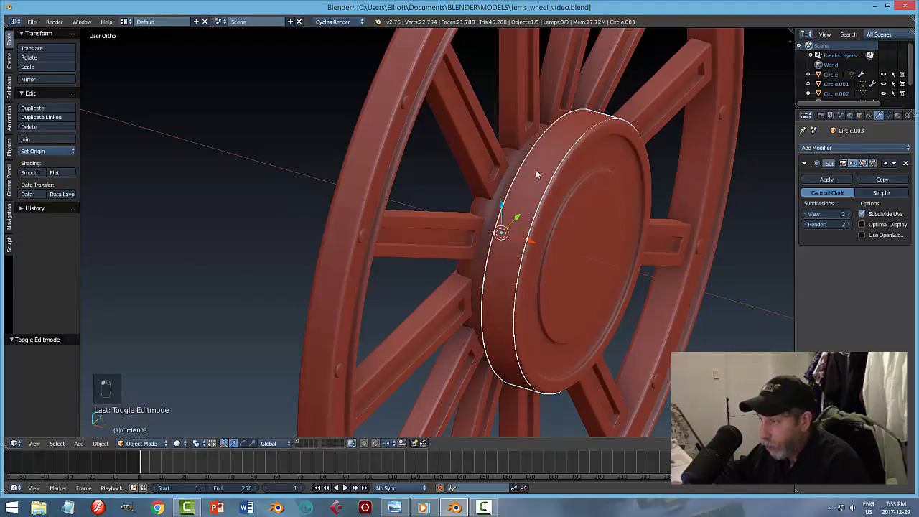
click(853, 163)
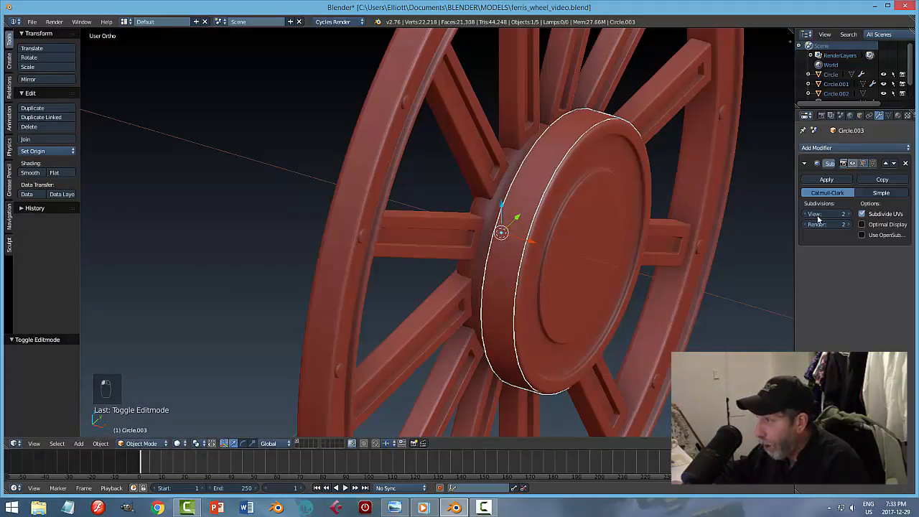
click(33, 151)
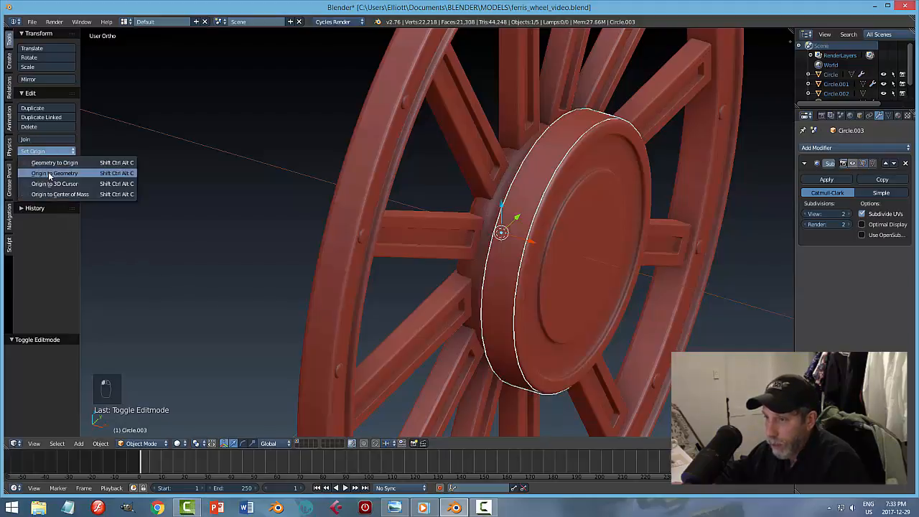
click(43, 169)
Step: Scale the ring up by about 1.041 in Y and Z only, keeping its width along X
middle_drag(568, 280, 641, 269)
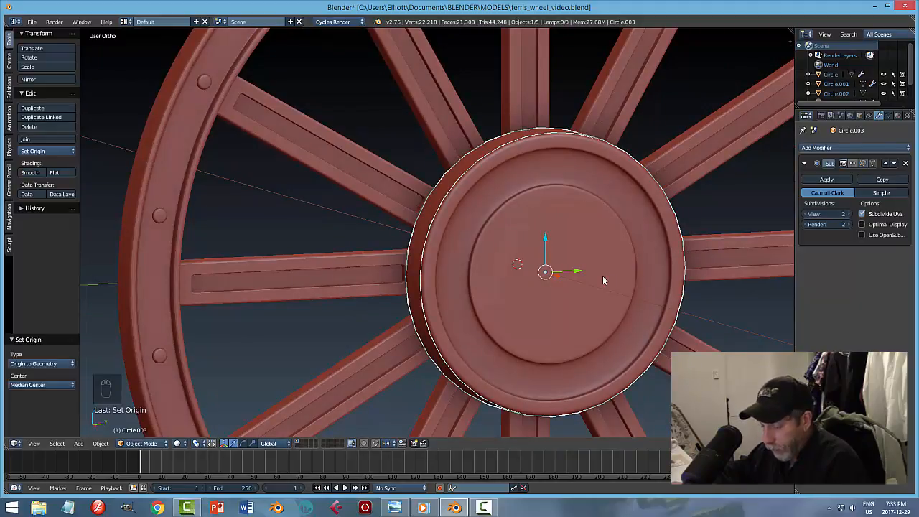
middle_drag(596, 280, 646, 277)
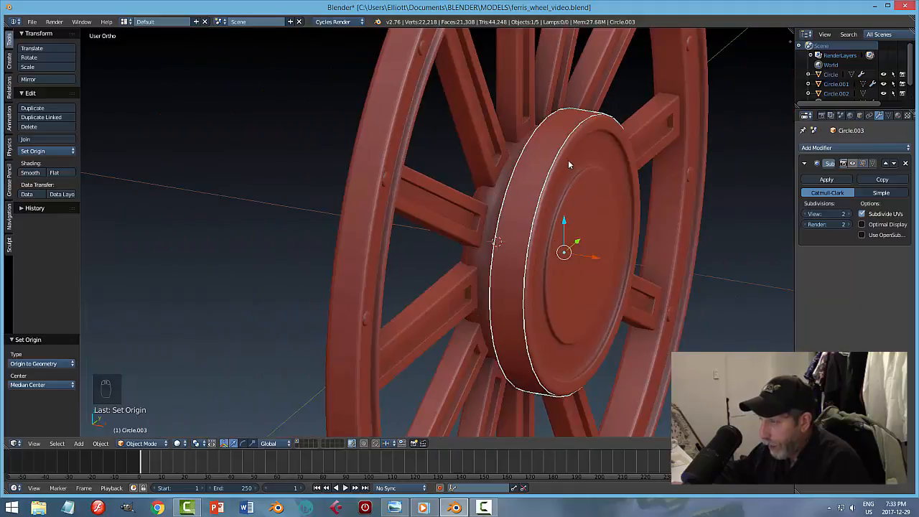
key(s)
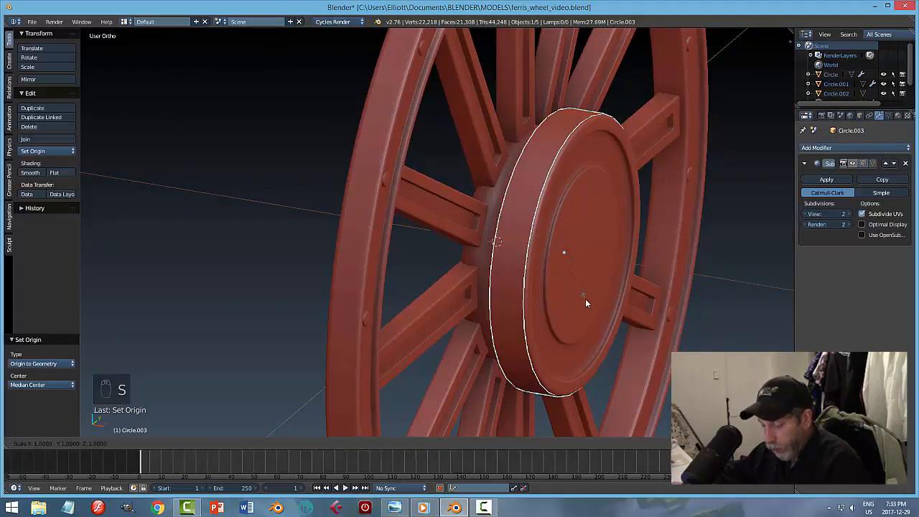
key(shift+x)
click(588, 301)
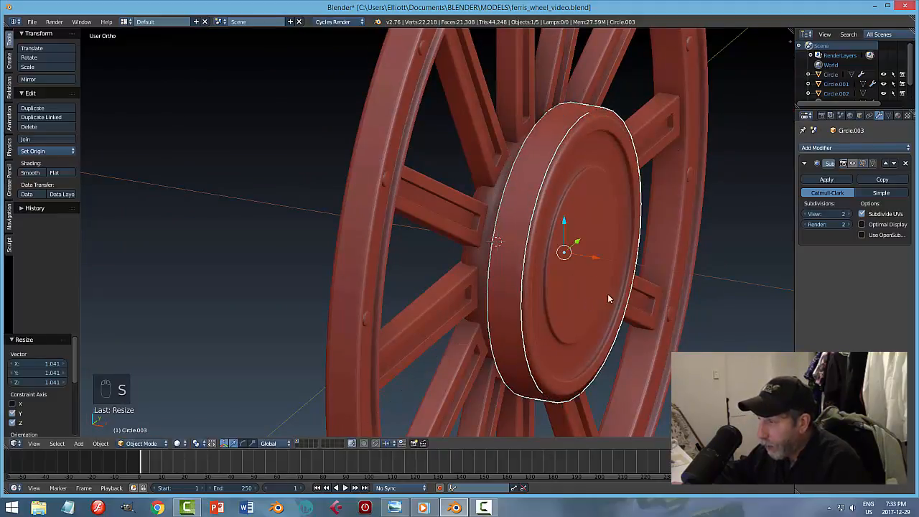
Step: Move the ring about 0.348 along the X axis, out in front of the hub
middle_drag(652, 288, 611, 270)
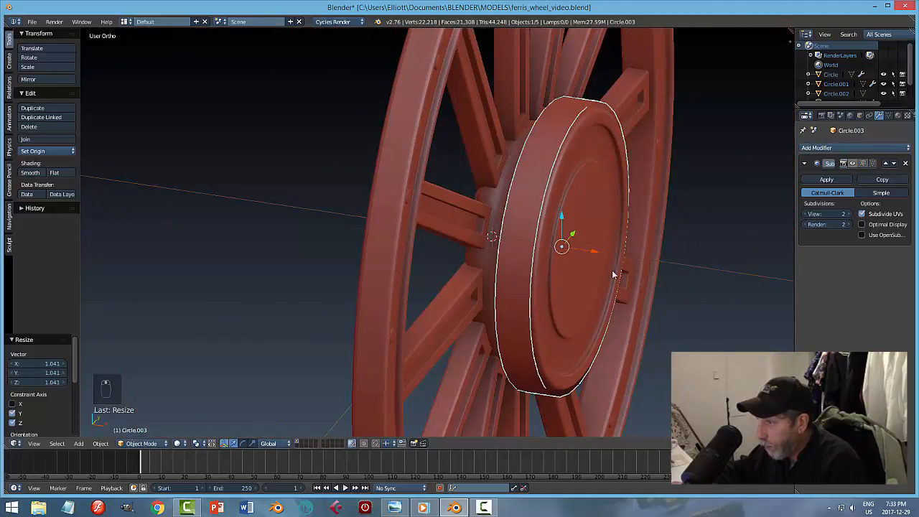
key(g)
key(x)
click(665, 297)
middle_drag(664, 297, 610, 265)
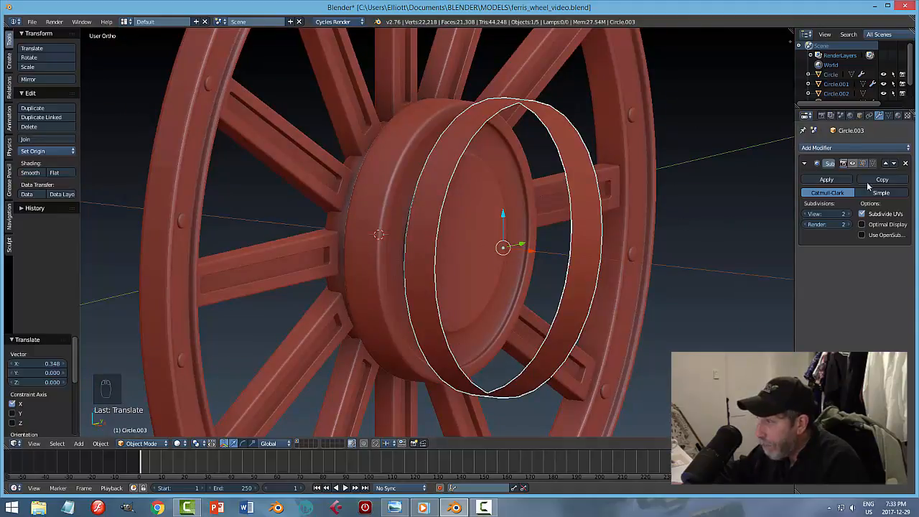
Step: Replace the ring's subdivision modifier with a Solidify modifier and set its shading to flat
click(905, 163)
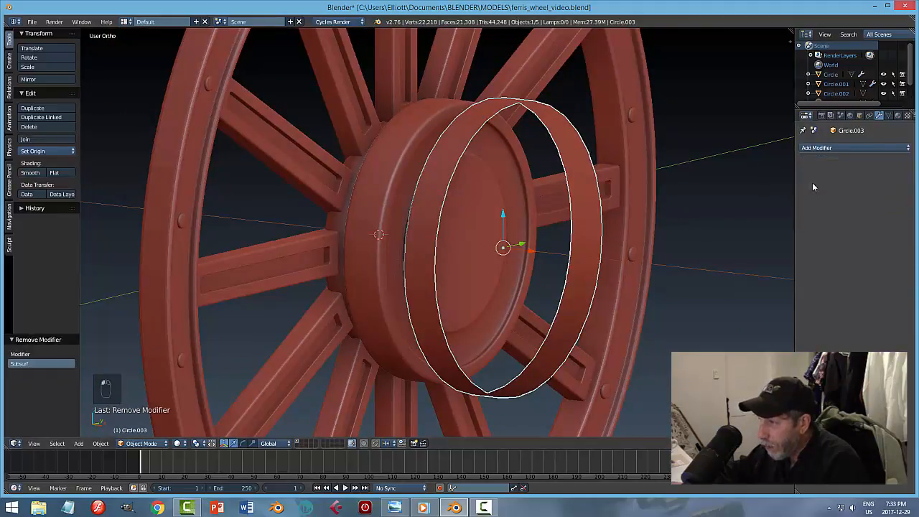
middle_drag(718, 201, 555, 207)
scroll(554, 201, up, 5)
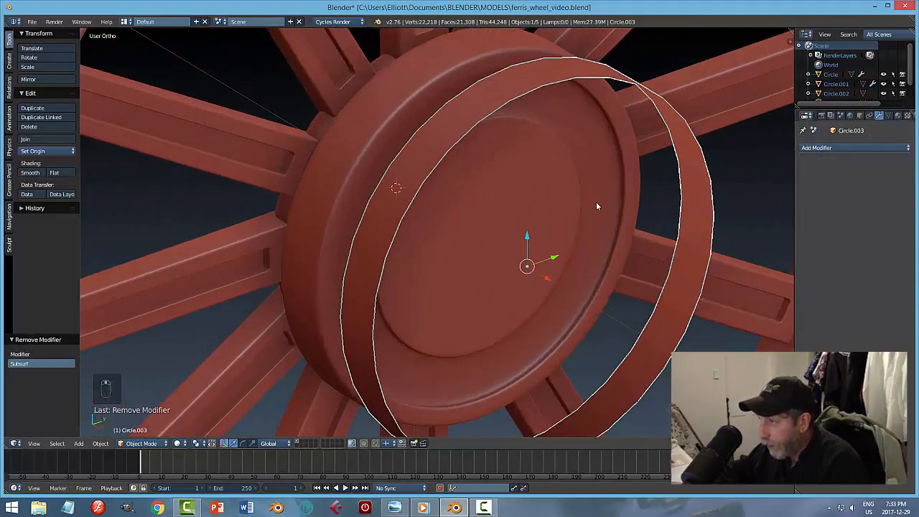
middle_drag(610, 209, 689, 186)
click(816, 147)
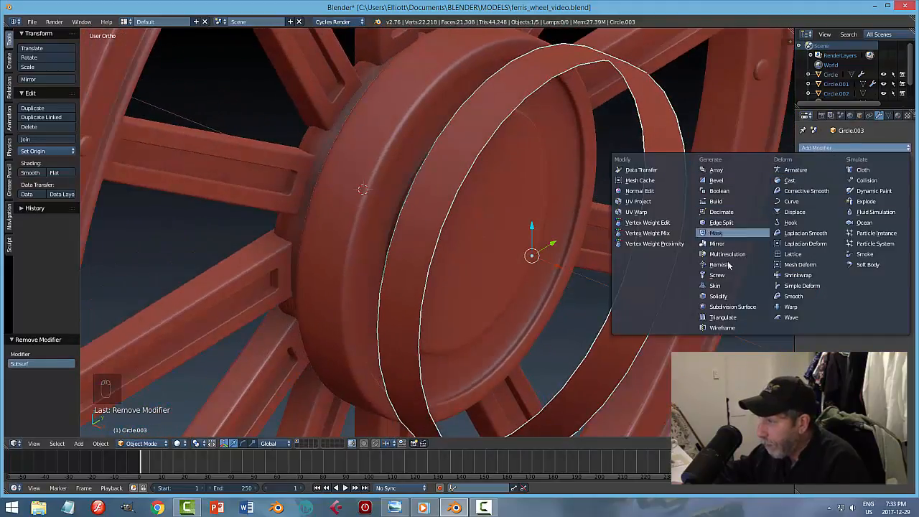
click(720, 296)
middle_drag(708, 204, 753, 203)
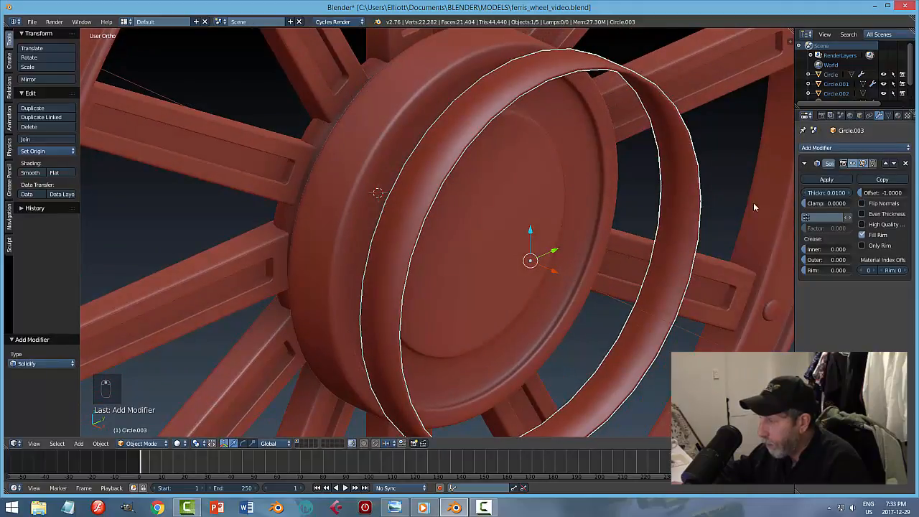
click(54, 172)
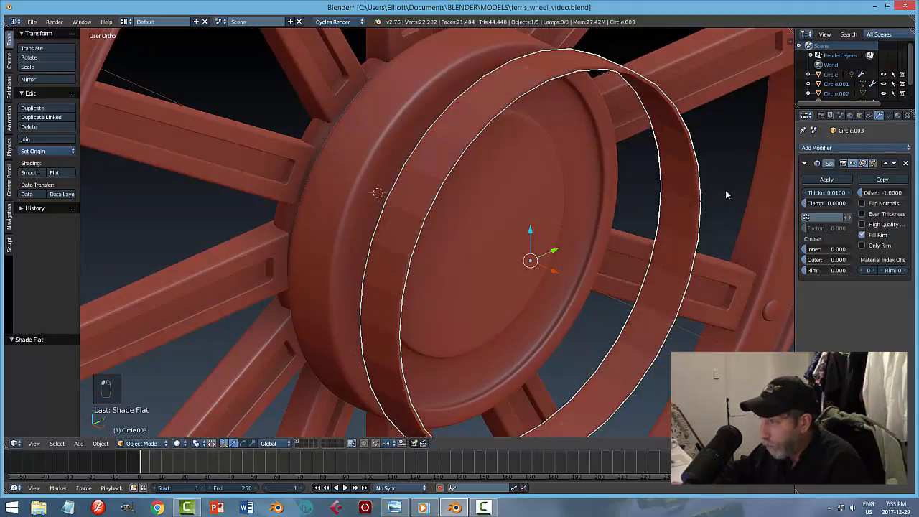
middle_drag(722, 201, 746, 201)
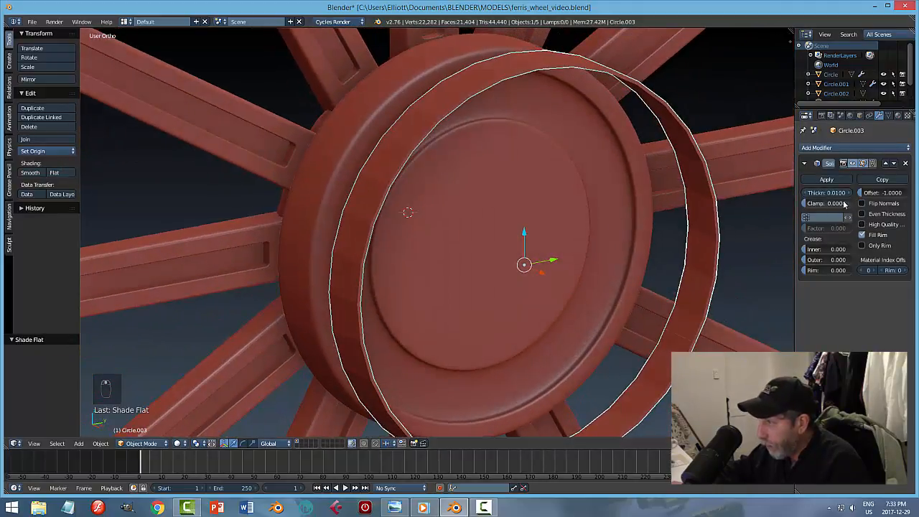
Step: Set the ring's Solidify thickness to 0.0170 and apply the modifier
drag(833, 192, 873, 192)
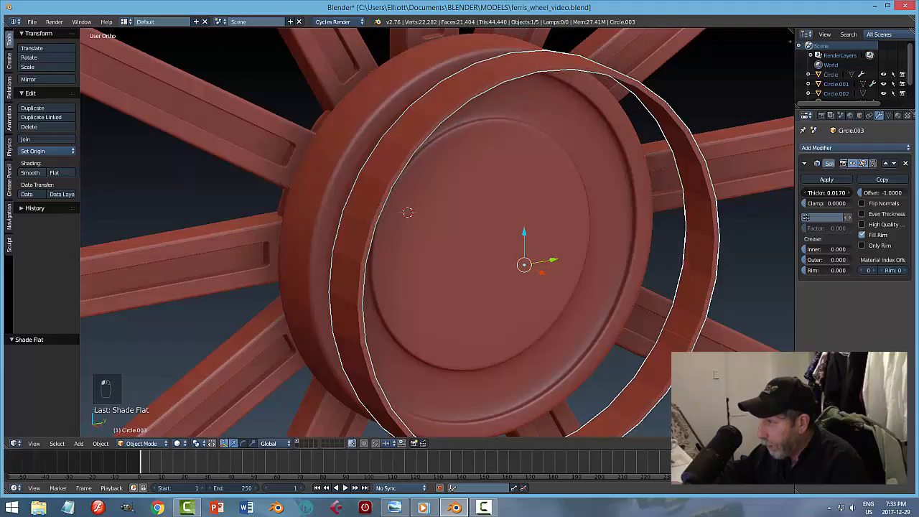
middle_drag(597, 179, 661, 182)
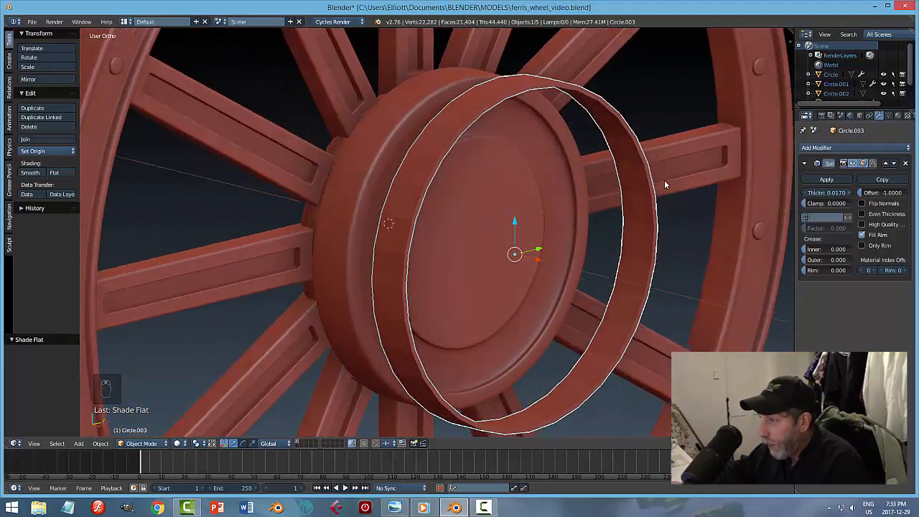
click(827, 180)
Step: Check the thickened ring's mesh in Edit Mode, and set its origin to its geometry again in Object Mode
middle_drag(601, 178, 635, 198)
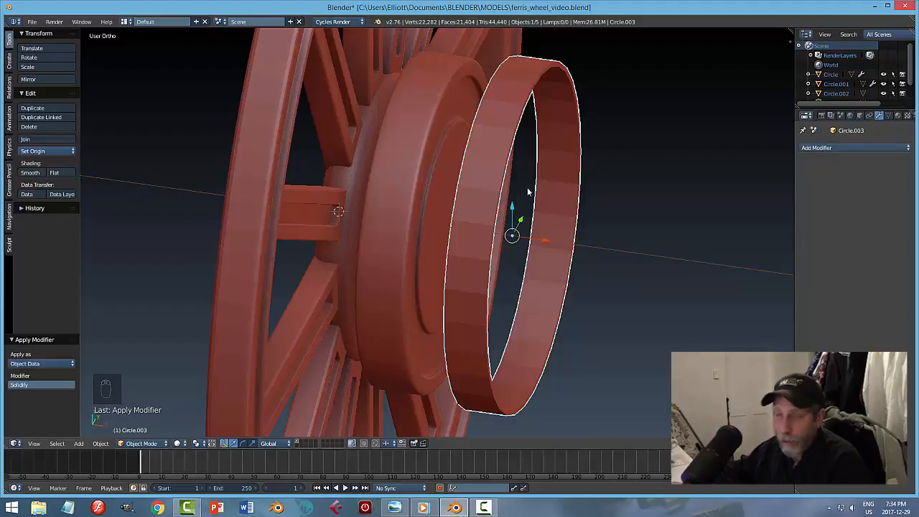
mouse_move(547, 196)
middle_down()
mouse_move(534, 187)
mouse_move(544, 193)
mouse_move(534, 198)
middle_up()
key(Tab)
click(591, 196)
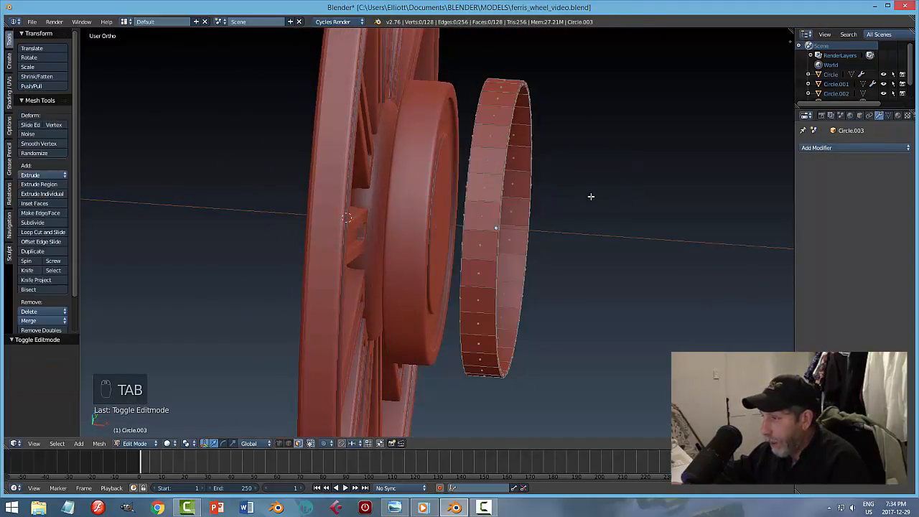
key(Tab)
click(551, 237)
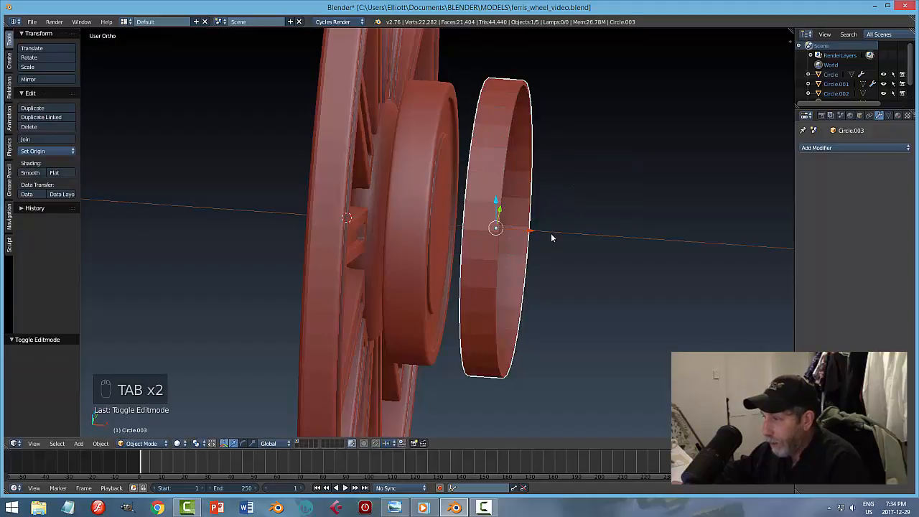
click(46, 151)
click(65, 167)
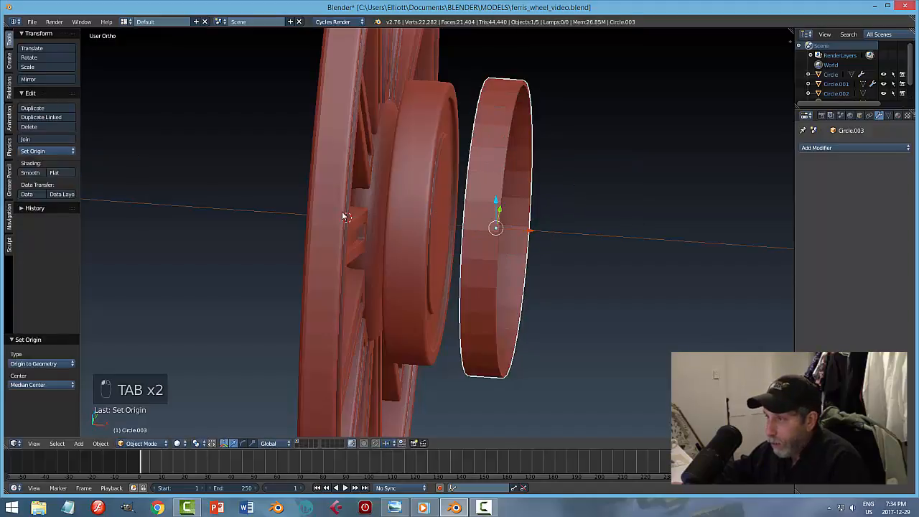
Step: Add two centred loop cuts running around the ring's band in Edit Mode
middle_drag(342, 213, 556, 221)
key(Tab)
scroll(535, 245, up, 2)
key(ctrl+r)
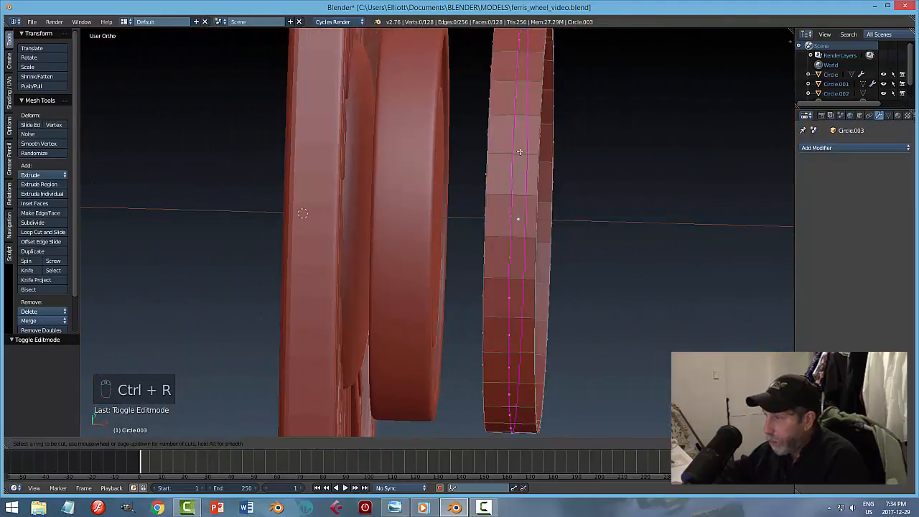
scroll(518, 150, up, 1)
click(518, 151)
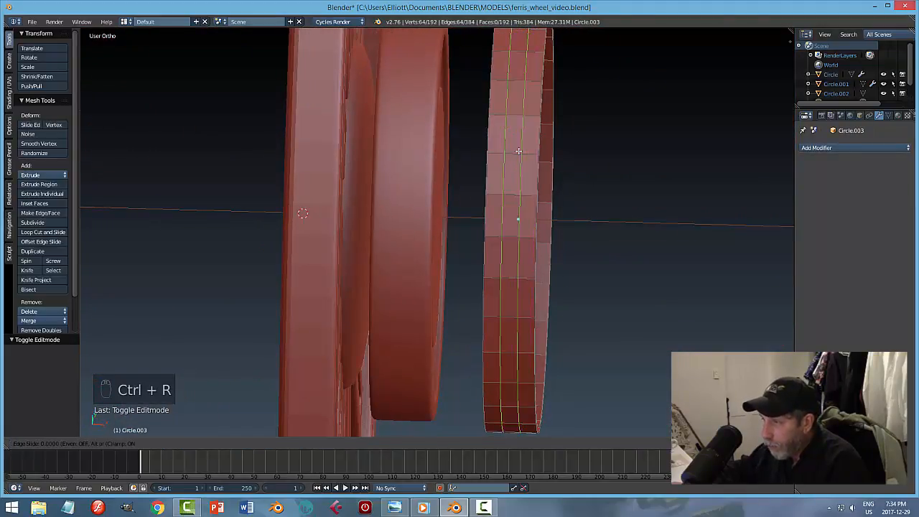
click(519, 151)
Step: Spread the two new edge loops toward the ring's borders by scaling them about 2.478 along X
key(s)
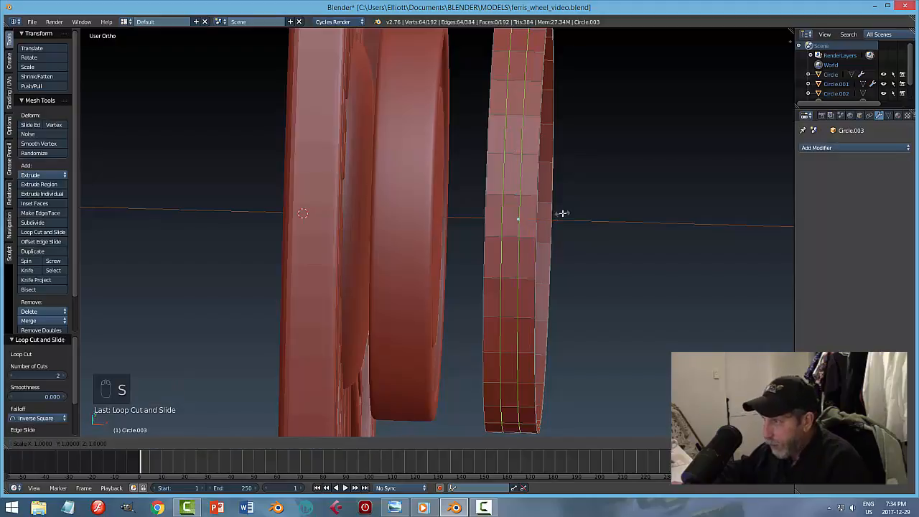
key(x)
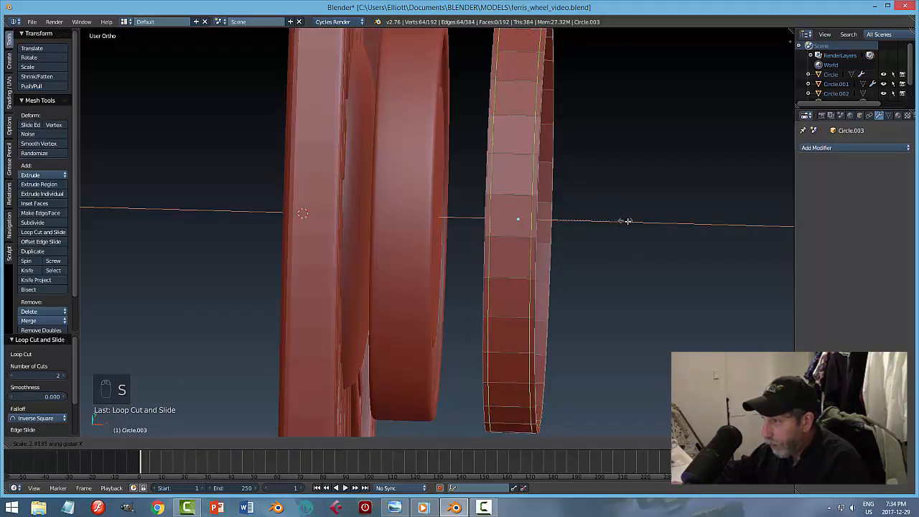
click(629, 221)
Step: Select the ring's wide outer face loop in face select mode, and compare the notches in the ferris_wheel2.png reference image
middle_drag(628, 221, 600, 216)
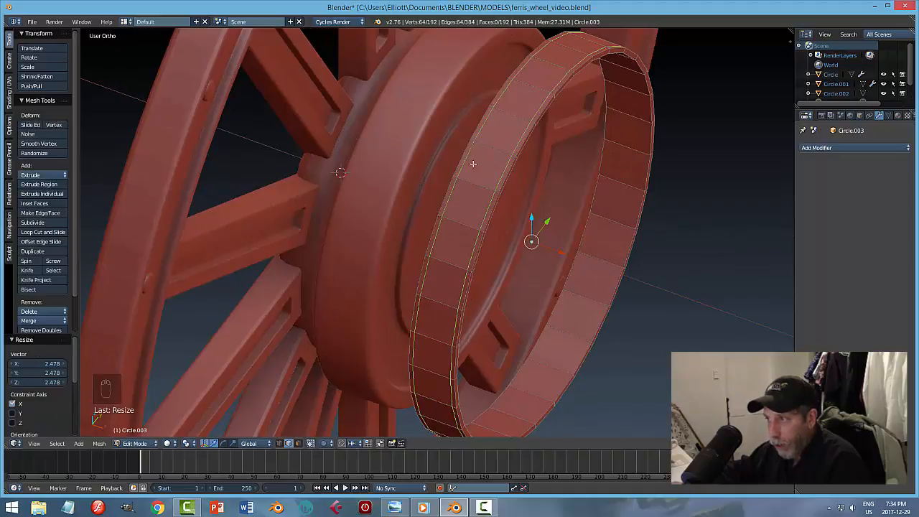
key(a)
key(ctrl+Tab)
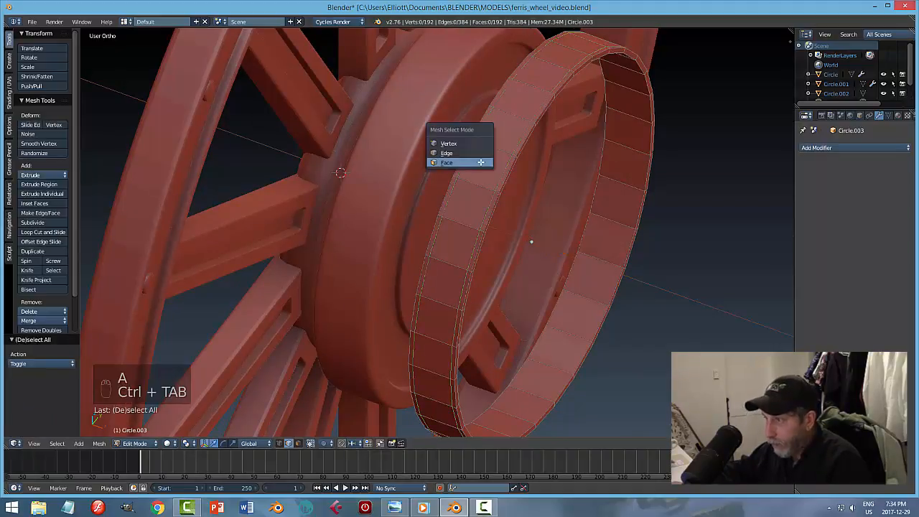
click(474, 163)
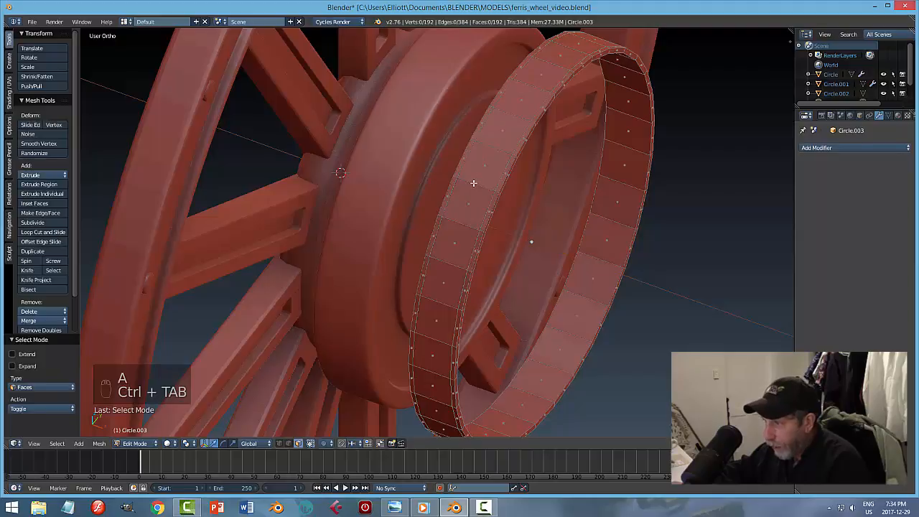
alt+click(473, 183)
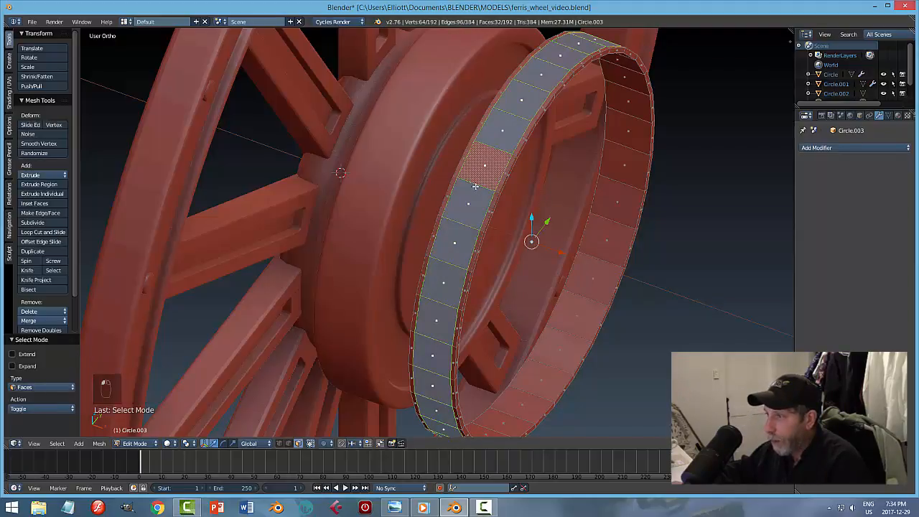
middle_drag(570, 180, 609, 214)
click(394, 507)
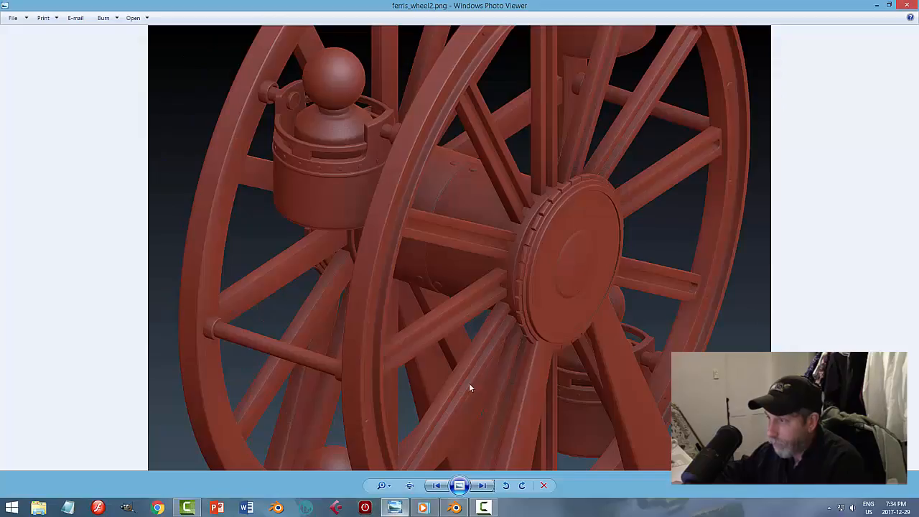
click(453, 507)
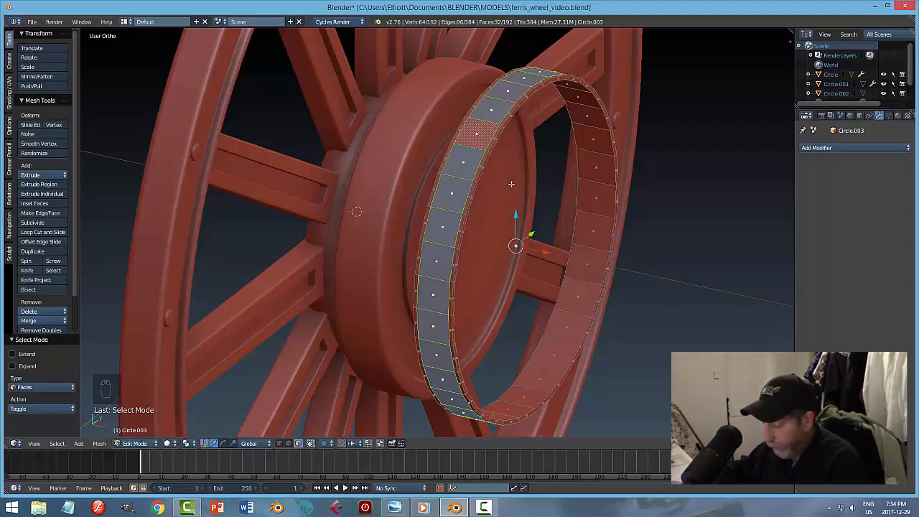
Step: Inset the ring's outer faces individually by about 0.0087 and extrude them outward as individual faces with an offset of about -0.036
key(i)
key(i)
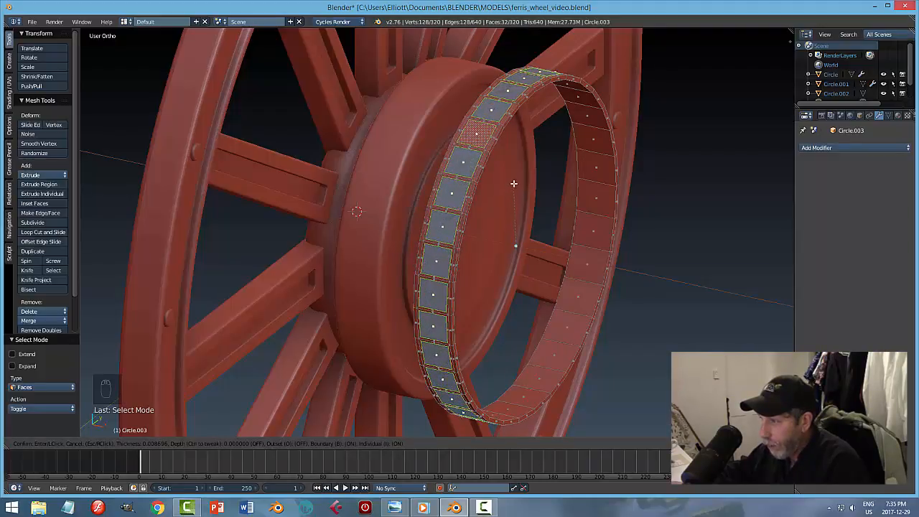
click(513, 183)
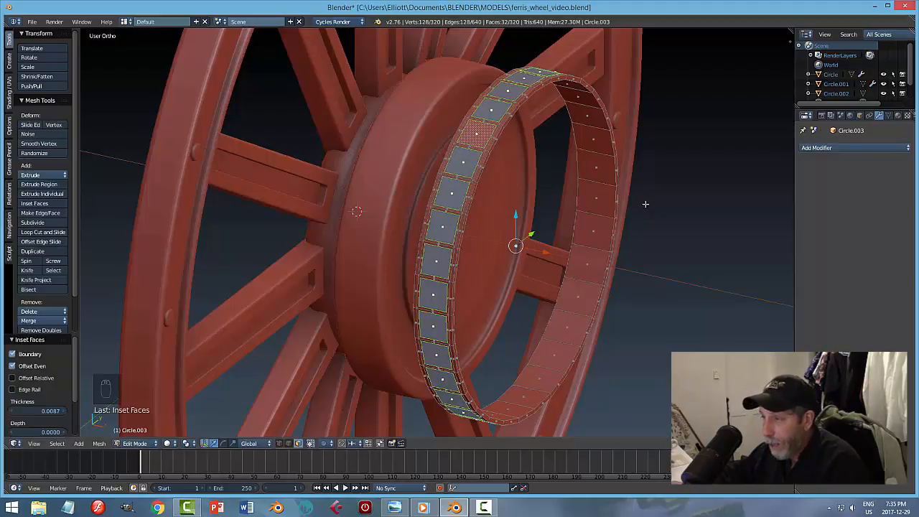
middle_drag(551, 216, 470, 206)
scroll(565, 233, up, 3)
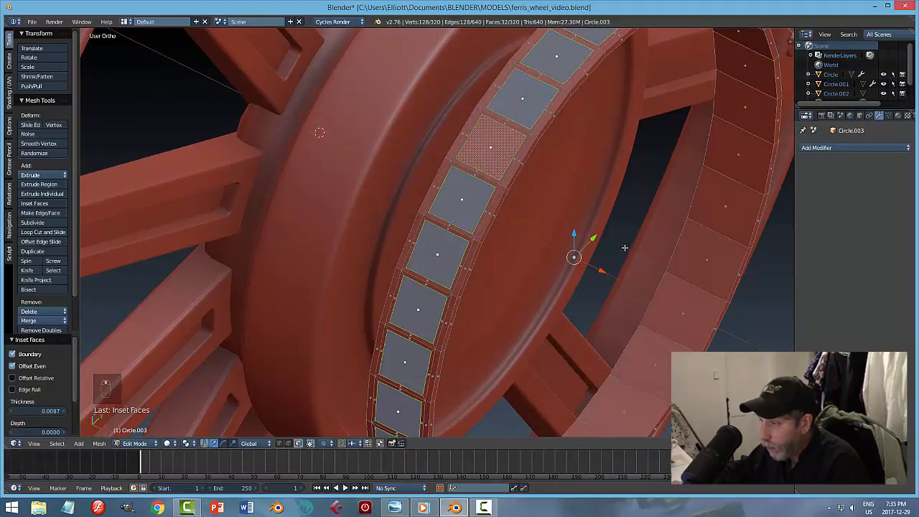
middle_drag(624, 248, 443, 223)
middle_drag(531, 173, 108, 191)
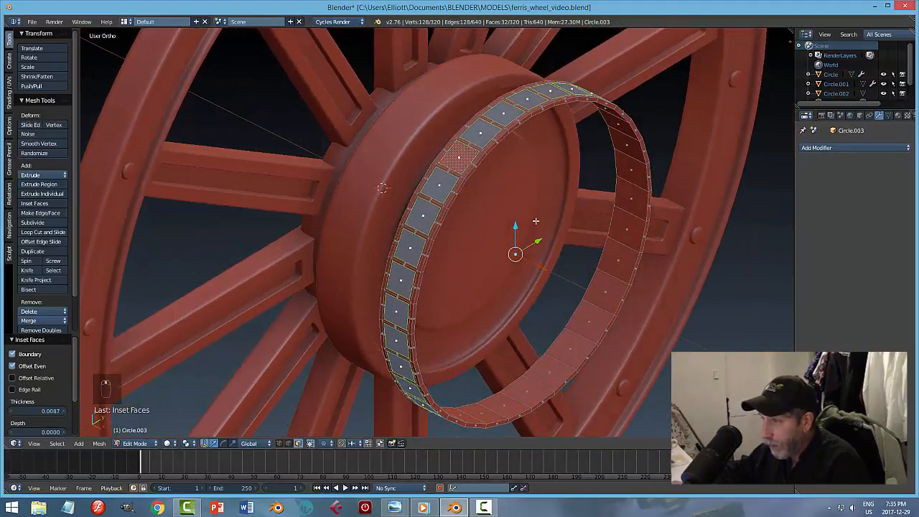
click(45, 198)
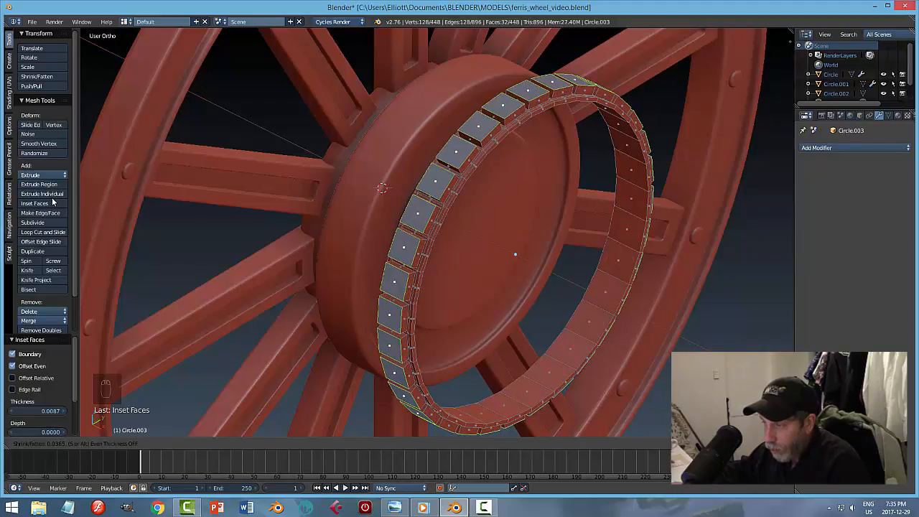
click(52, 203)
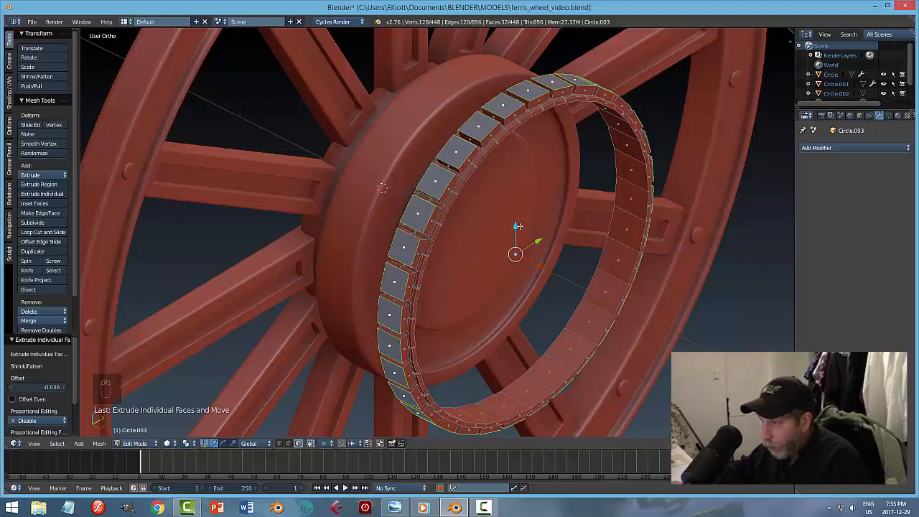
Step: Bevel the edges of the raised blocks with two segments, and return to Object Mode with nothing selected
key(ctrl+b)
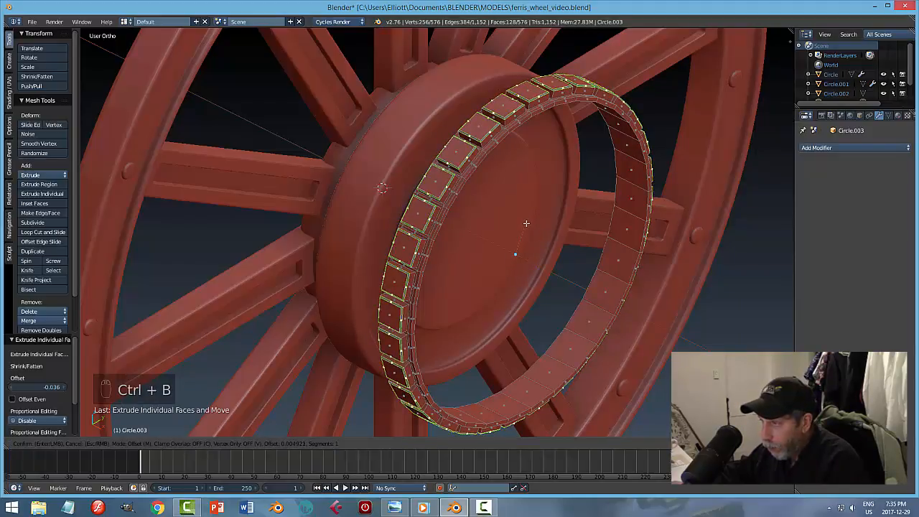
scroll(526, 223, up, 1)
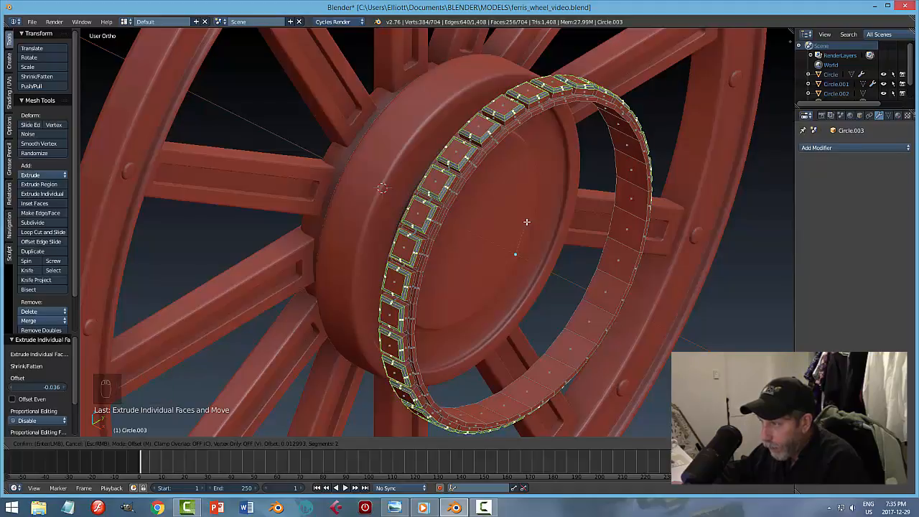
click(527, 223)
key(a)
key(Tab)
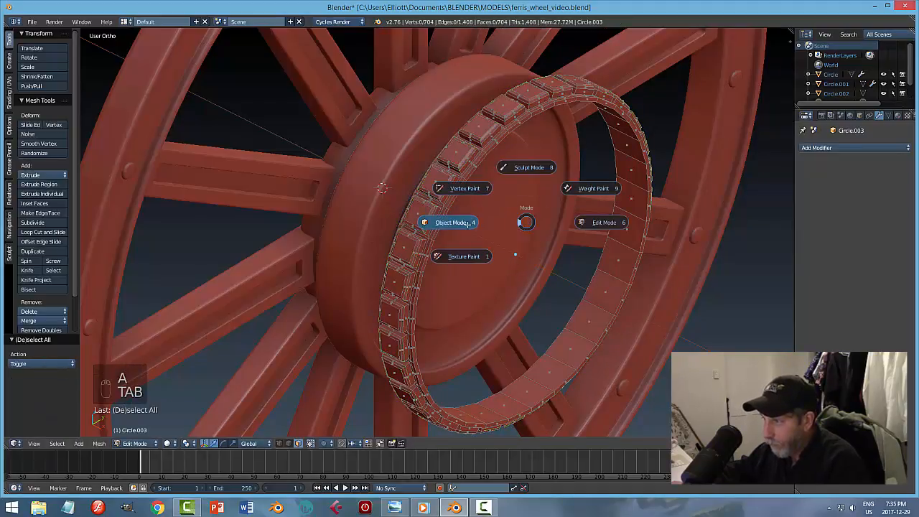
key(a)
key(a)
middle_drag(537, 232, 519, 235)
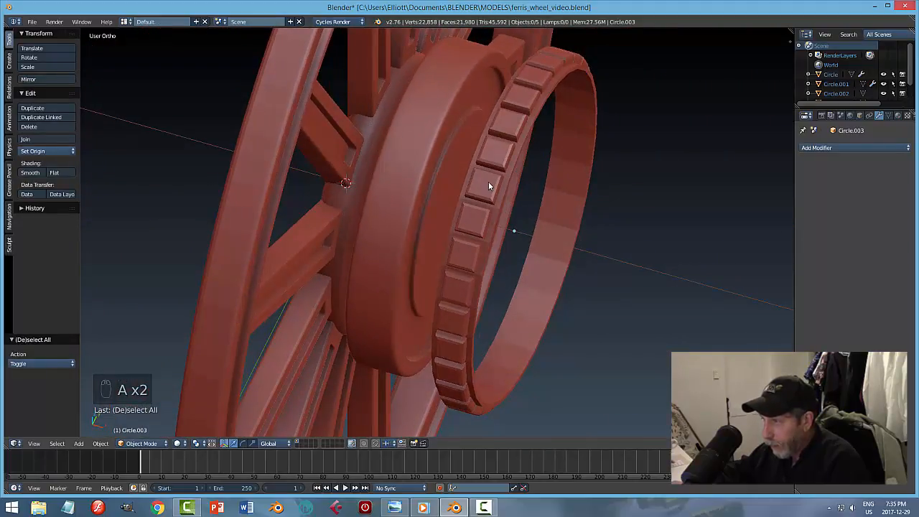
Step: Shade the notched ring smooth and add an Edge Split modifier to it
right_click(489, 184)
scroll(594, 220, down, 2)
mouse_move(593, 219)
middle_down()
mouse_move(577, 241)
mouse_move(576, 232)
mouse_move(568, 255)
mouse_move(587, 246)
mouse_move(582, 254)
mouse_move(540, 242)
mouse_move(645, 227)
middle_up()
click(30, 173)
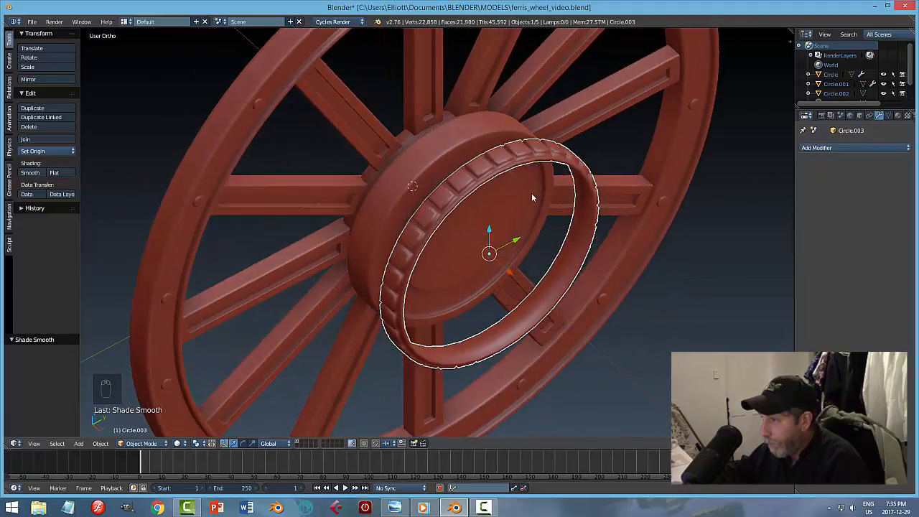
click(824, 148)
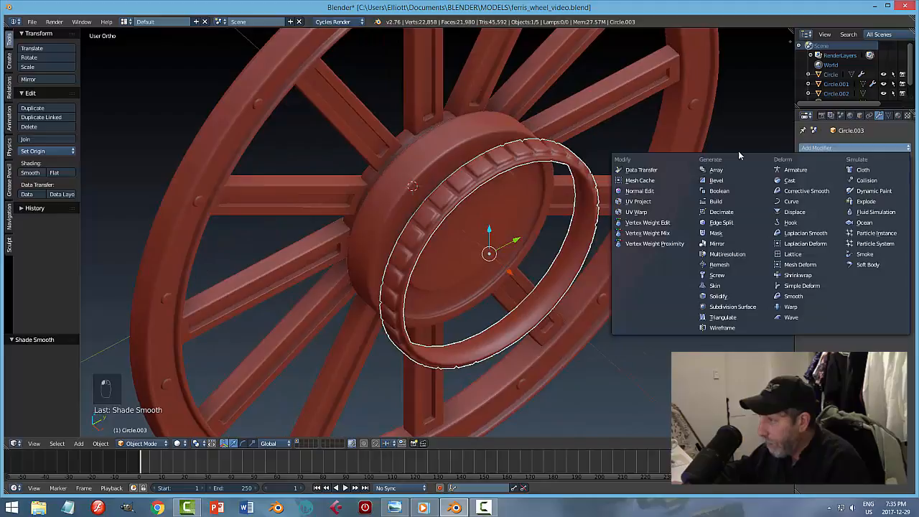
click(731, 224)
middle_drag(529, 204, 493, 164)
scroll(546, 212, up, 3)
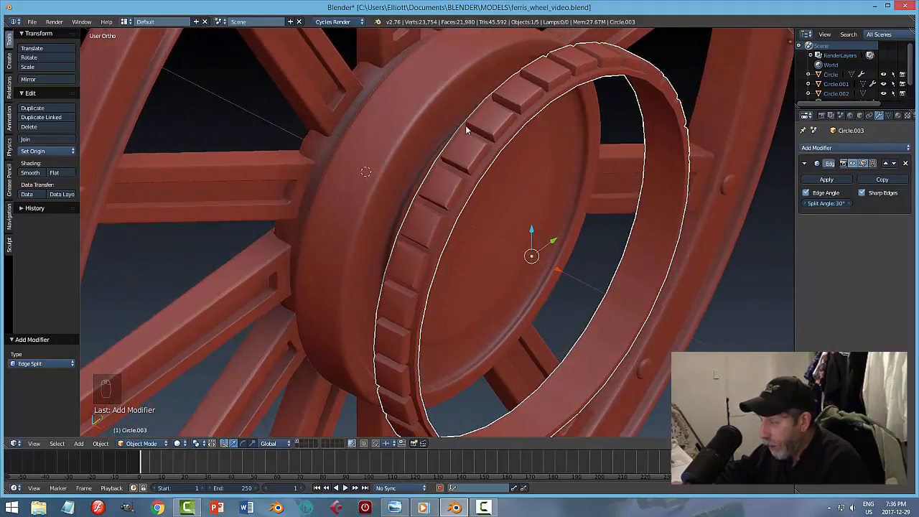
Step: Move the notched ring about -0.375 along X onto the hub and apply its scale
middle_drag(466, 130, 542, 214)
drag(559, 226, 442, 211)
click(442, 210)
middle_drag(442, 211, 501, 214)
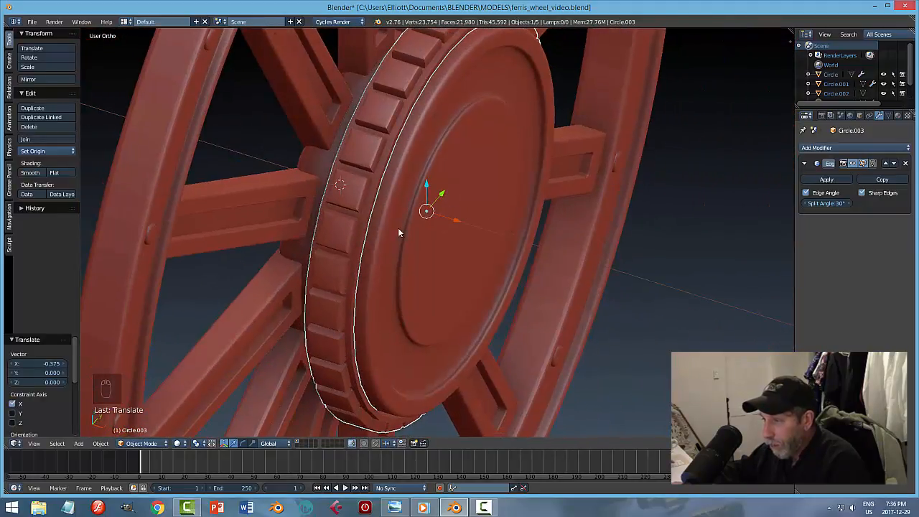
click(101, 443)
mouse_move(113, 371)
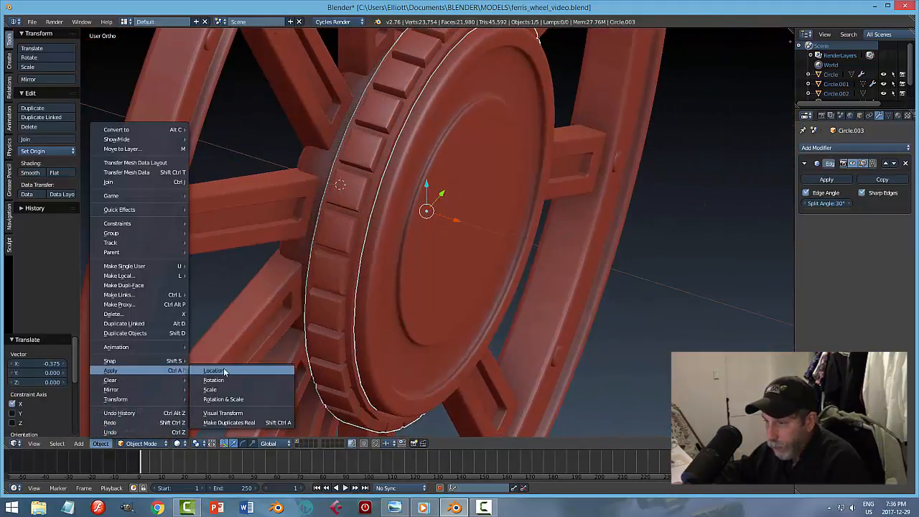
click(209, 389)
Step: Bevel the edge loops along both outer borders of the ring by about 0.0039 with three segments, and return to Object Mode
scroll(509, 200, up, 1)
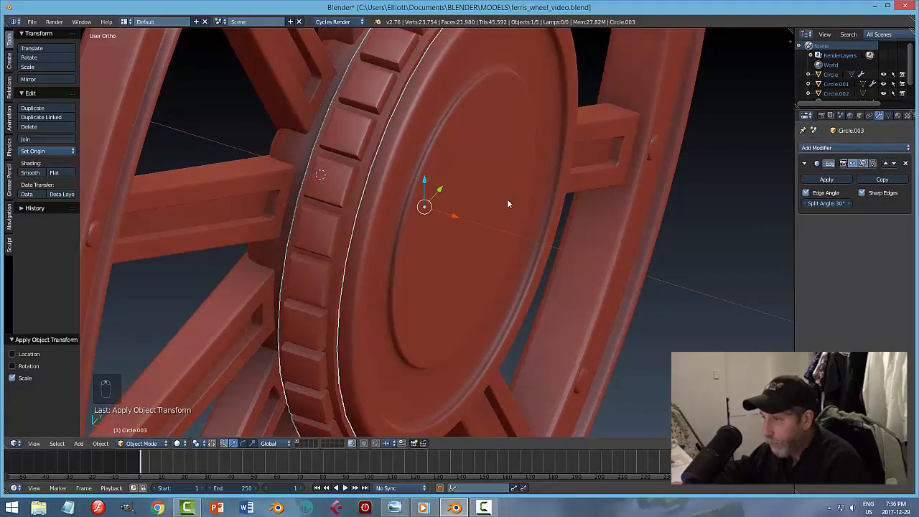
key(Tab)
click(574, 201)
scroll(356, 186, up, 3)
key(ctrl+Tab)
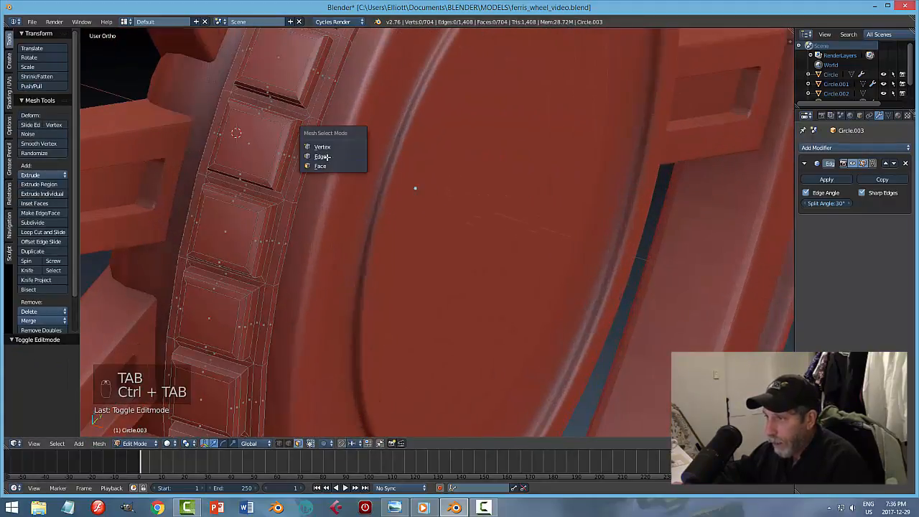
click(350, 150)
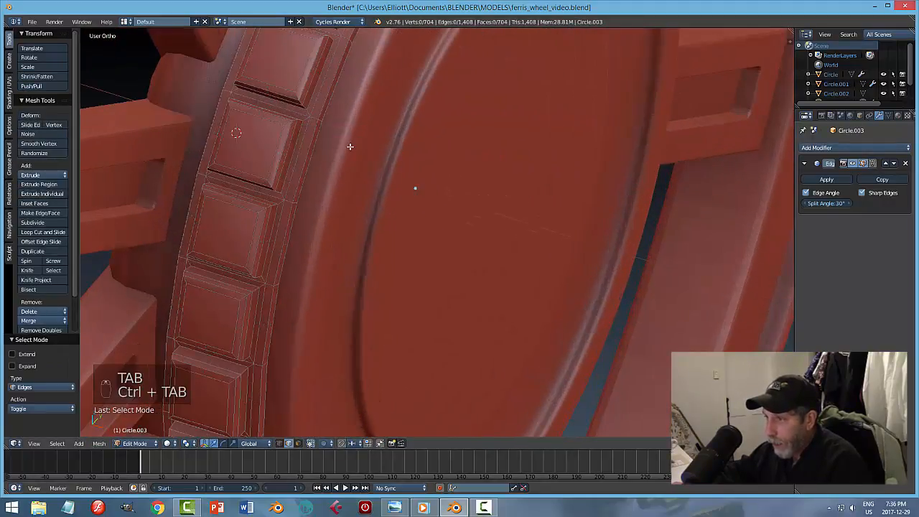
alt+right_click(326, 95)
middle_drag(326, 96, 244, 84)
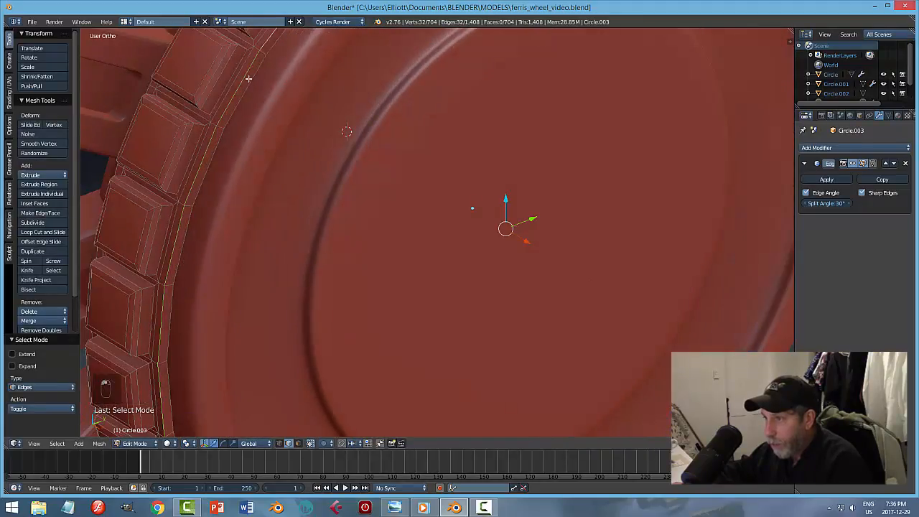
middle_drag(295, 135, 427, 238)
alt+shift+right_click(300, 179)
middle_drag(521, 278, 517, 272)
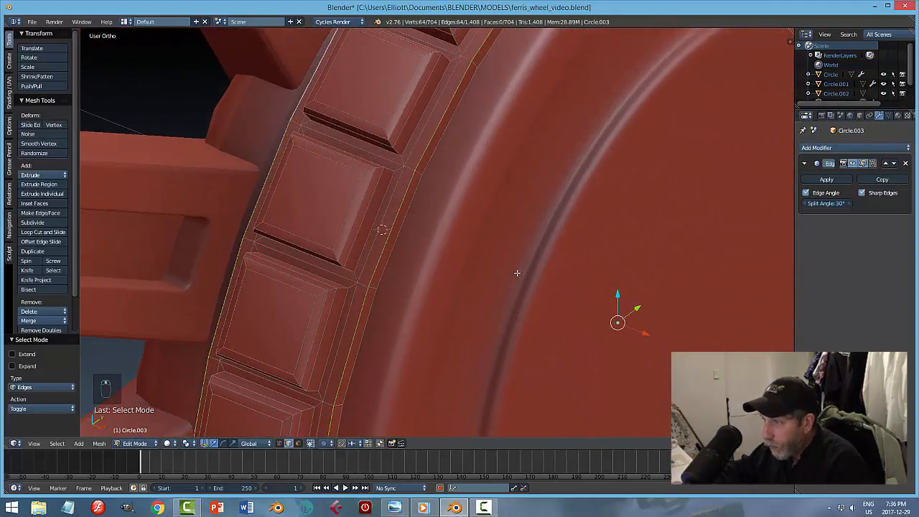
key(ctrl+b)
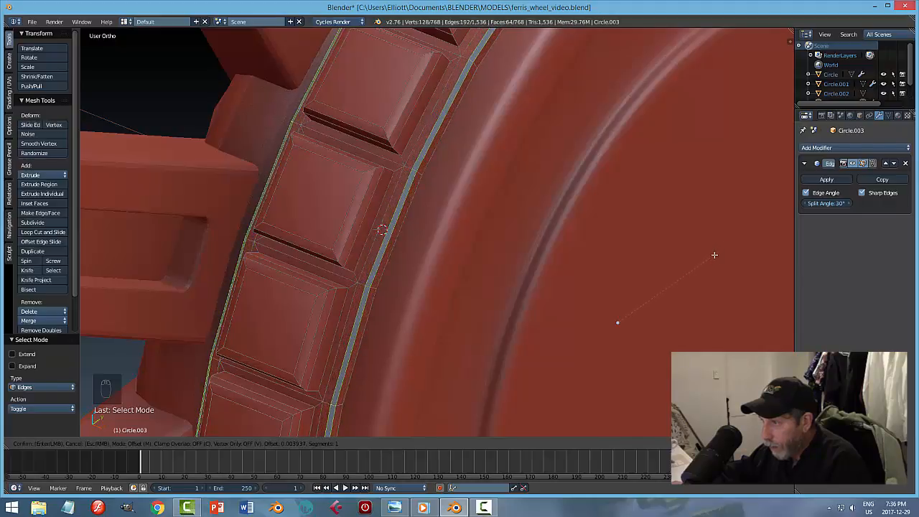
scroll(714, 255, up, 2)
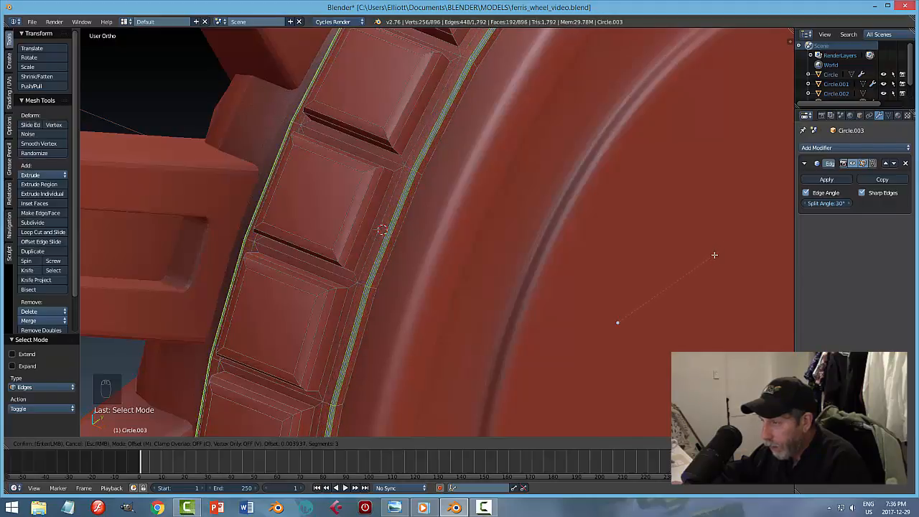
click(715, 255)
key(a)
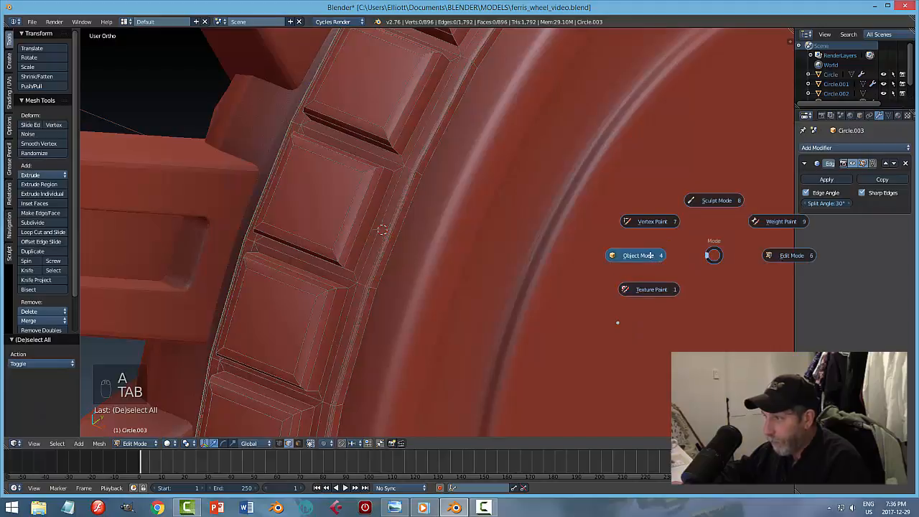
click(433, 224)
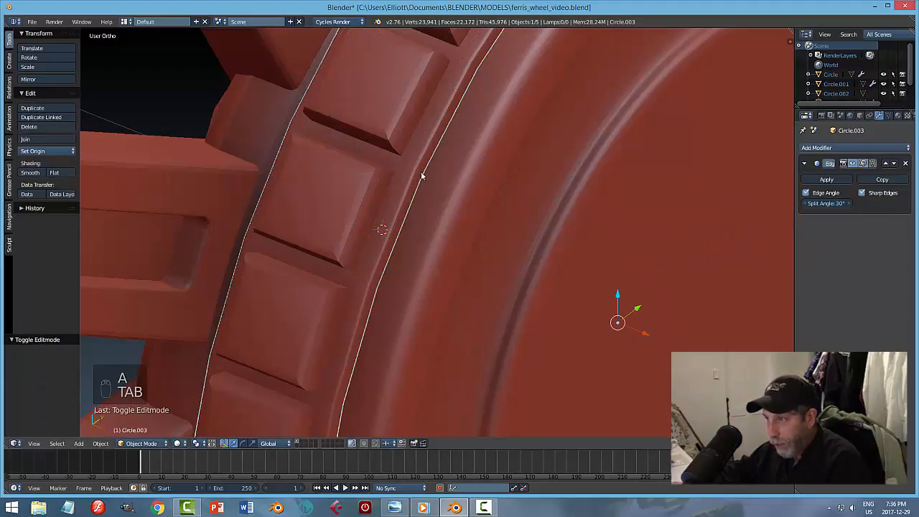
Step: Scale the notched ring to about 0.977 in Y and Z with X locked so it fits tighter around the hub
mouse_move(394, 246)
middle_down()
mouse_move(411, 258)
mouse_move(380, 237)
mouse_move(407, 257)
middle_up()
key(a)
scroll(418, 268, down, 4)
middle_drag(552, 264, 571, 255)
scroll(585, 264, down, 2)
middle_drag(619, 293, 596, 281)
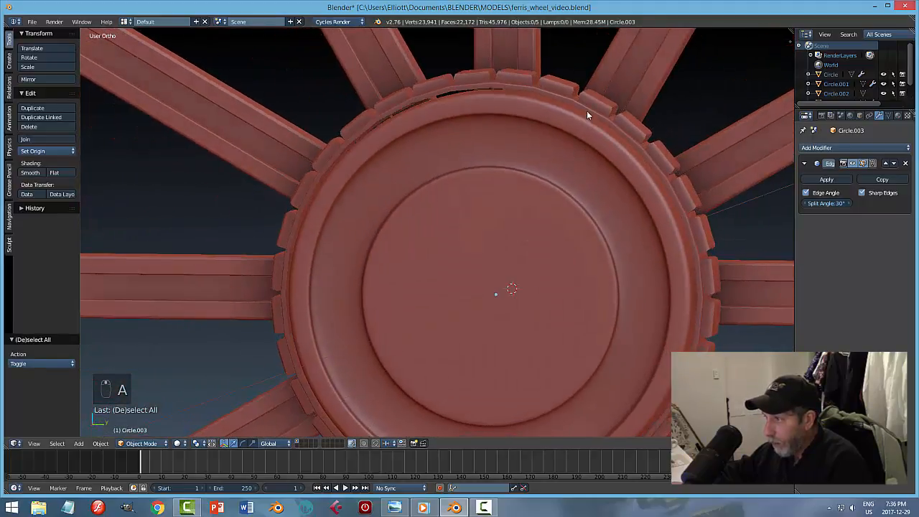
right_click(610, 135)
key(KP_3)
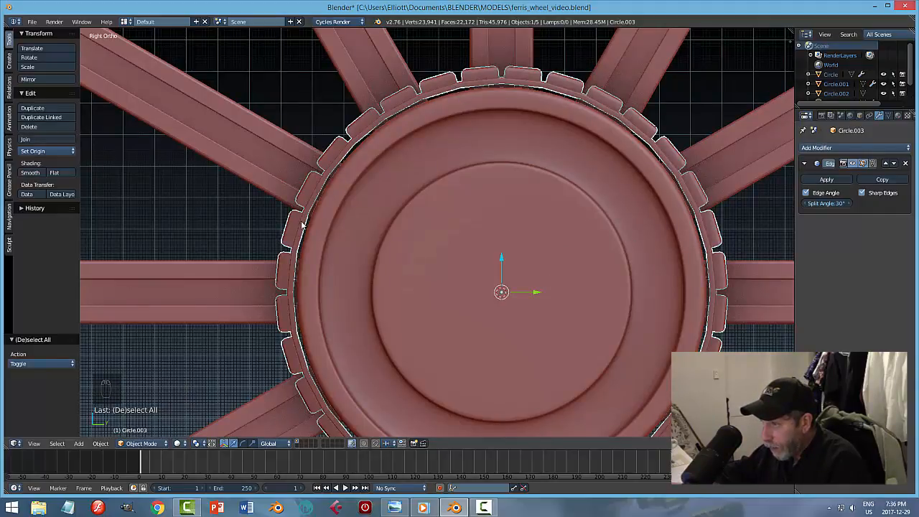
middle_drag(391, 142, 514, 293)
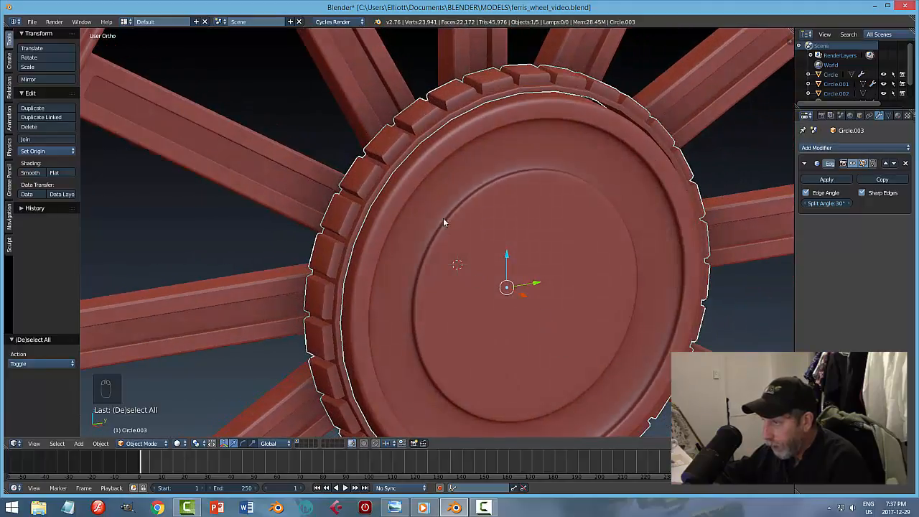
key(KP_3)
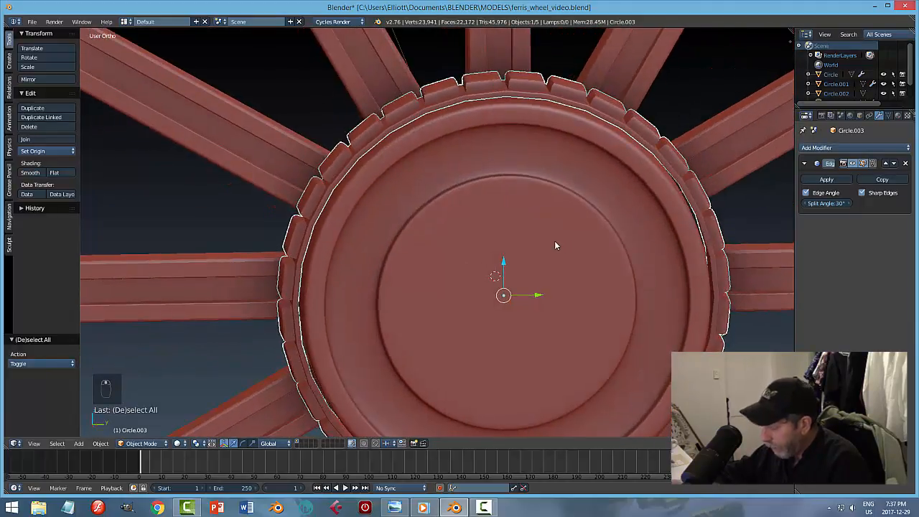
key(s)
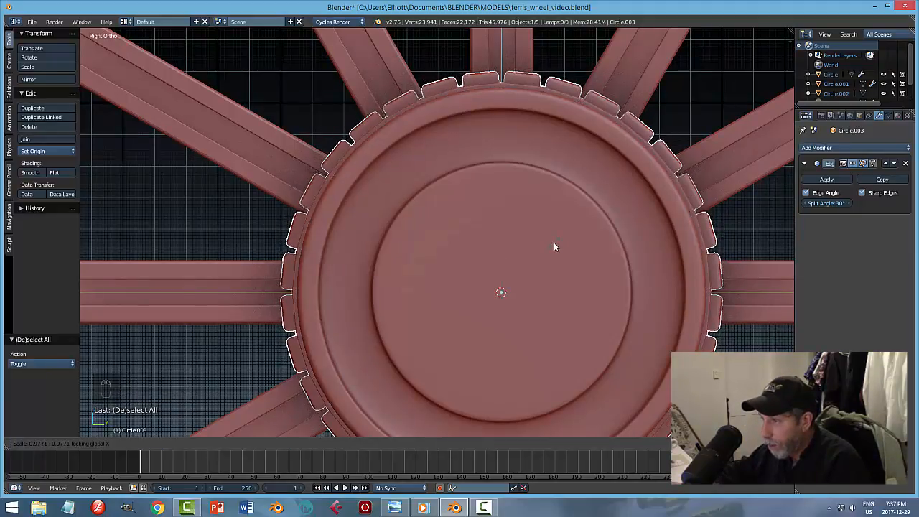
click(554, 246)
key(a)
Step: Move the notched ring about 0.003 along X, leave nothing selected, and save the file
middle_drag(498, 201, 493, 232)
key(g)
key(x)
click(493, 233)
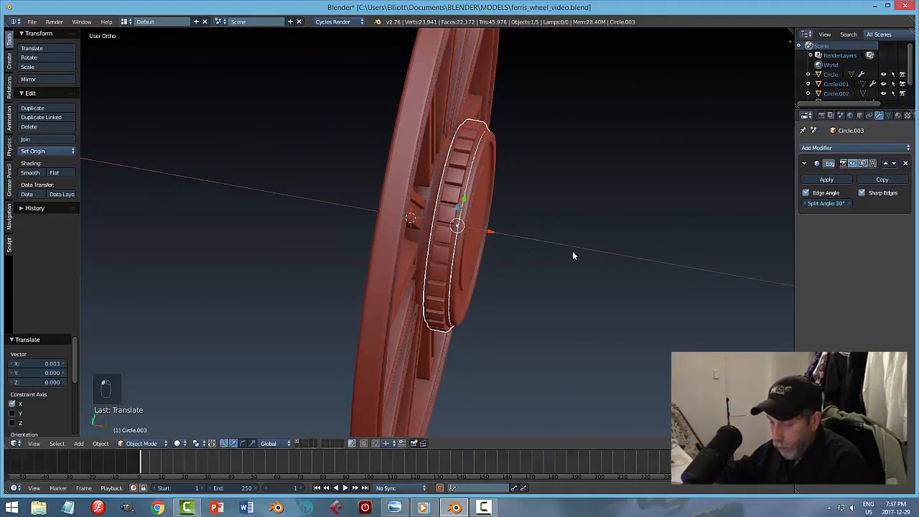
key(a)
middle_drag(614, 257, 450, 202)
key(ctrl+s)
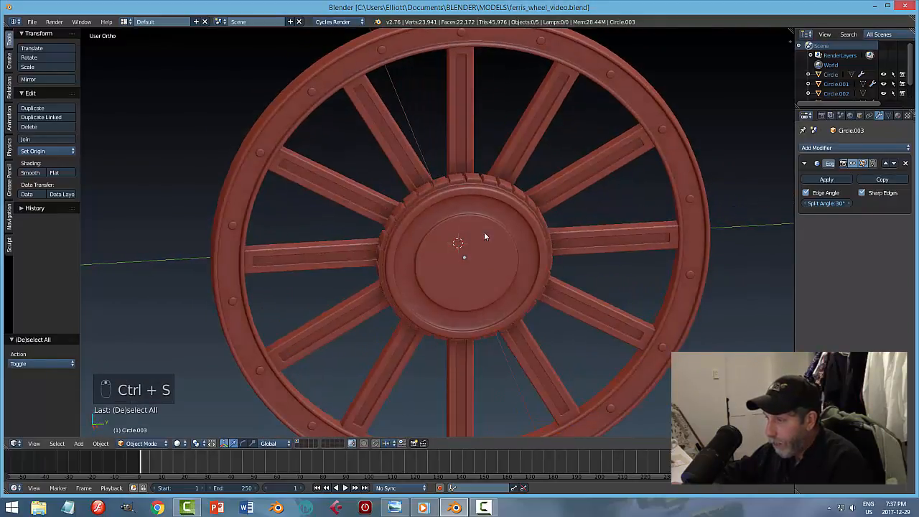
Step: Check the reference image ferris_wheel2.png and narrow the notched ring to about 0.84 along X
key(alt+Tab)
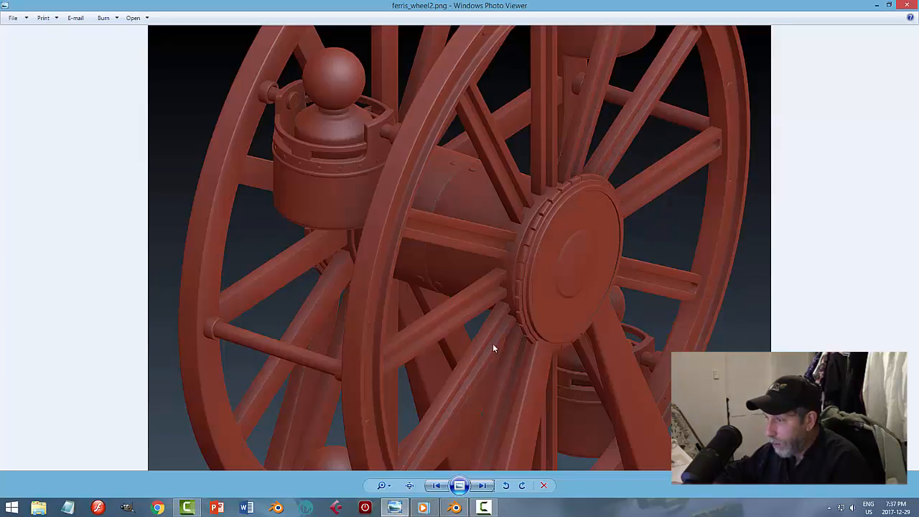
click(454, 508)
scroll(464, 247, up, 3)
middle_drag(464, 247, 461, 221)
right_click(461, 222)
middle_drag(531, 244, 557, 272)
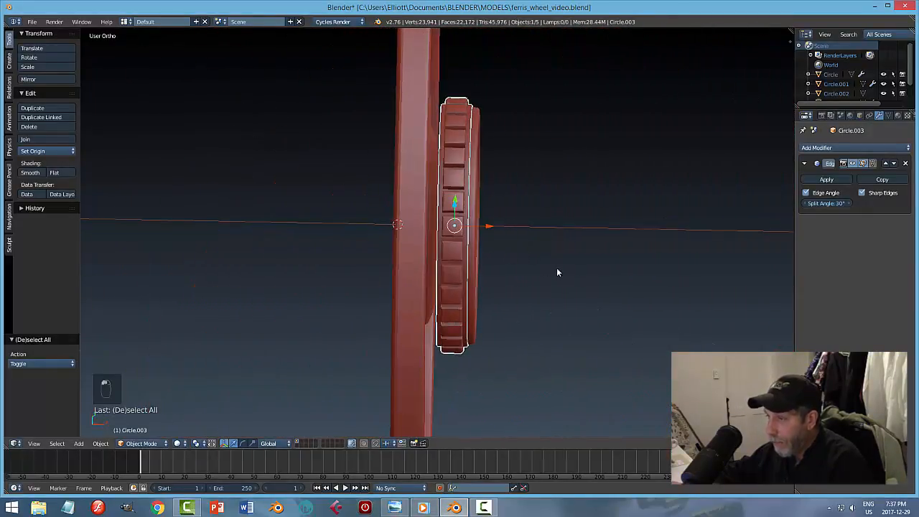
key(s)
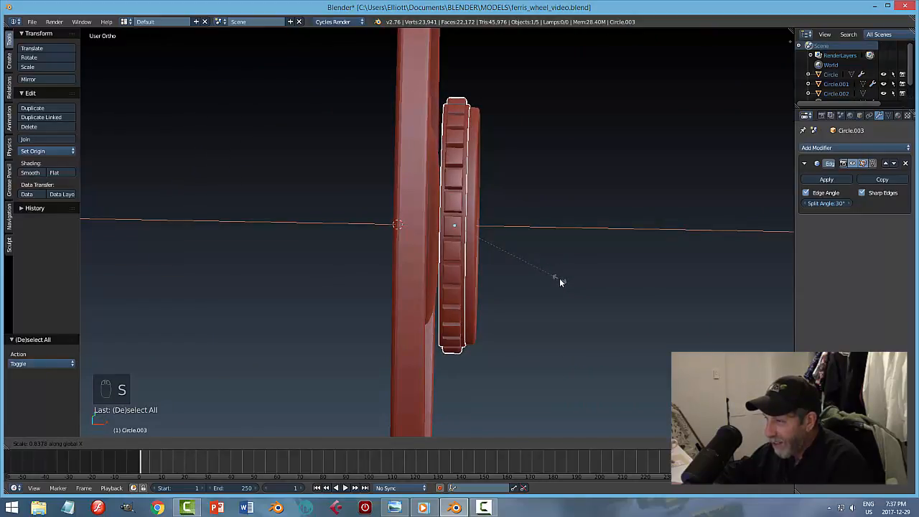
click(561, 282)
Step: Nudge the notched ring slightly outward along X, deselect it, and save the file
drag(486, 225, 494, 229)
key(a)
middle_drag(562, 243, 554, 189)
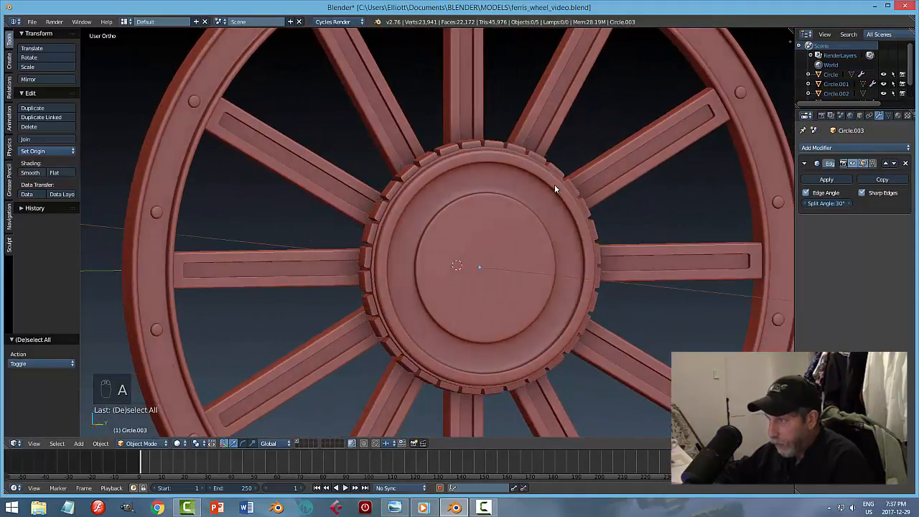
key(ctrl+s)
Step: Apply the notched ring's Edge Split modifier and save the file with nothing selected
middle_drag(579, 222, 563, 279)
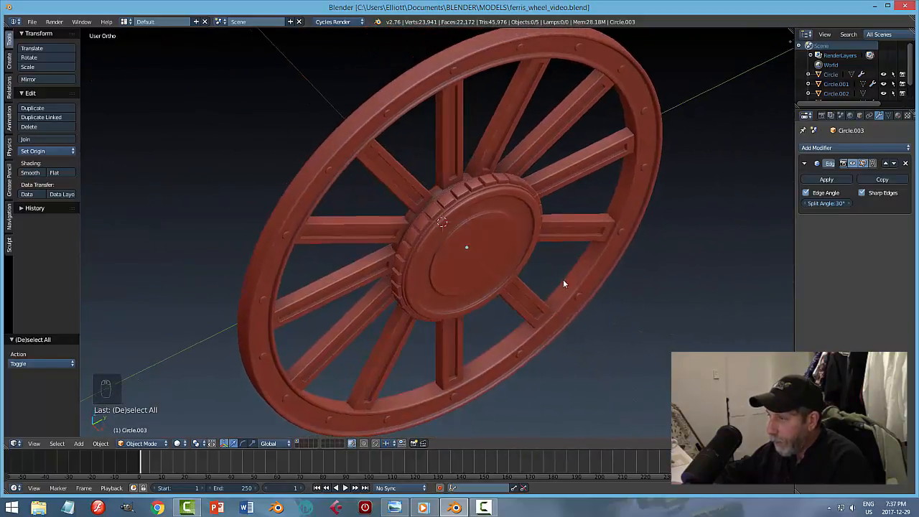
scroll(505, 225, up, 4)
right_click(469, 166)
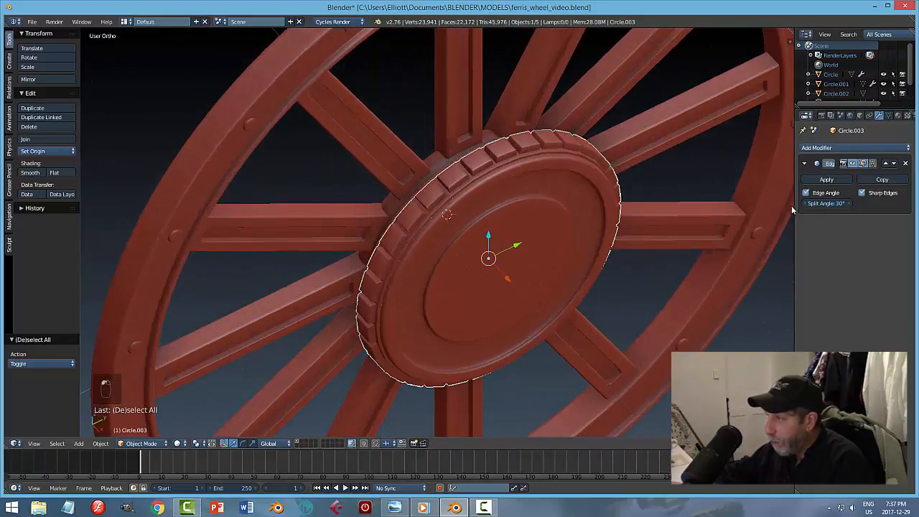
click(822, 179)
key(a)
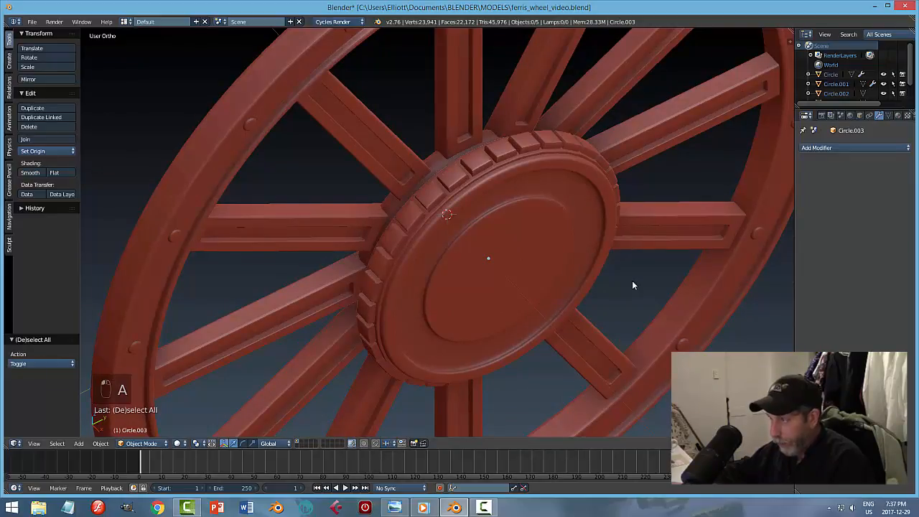
key(ctrl+s)
middle_drag(641, 281, 519, 252)
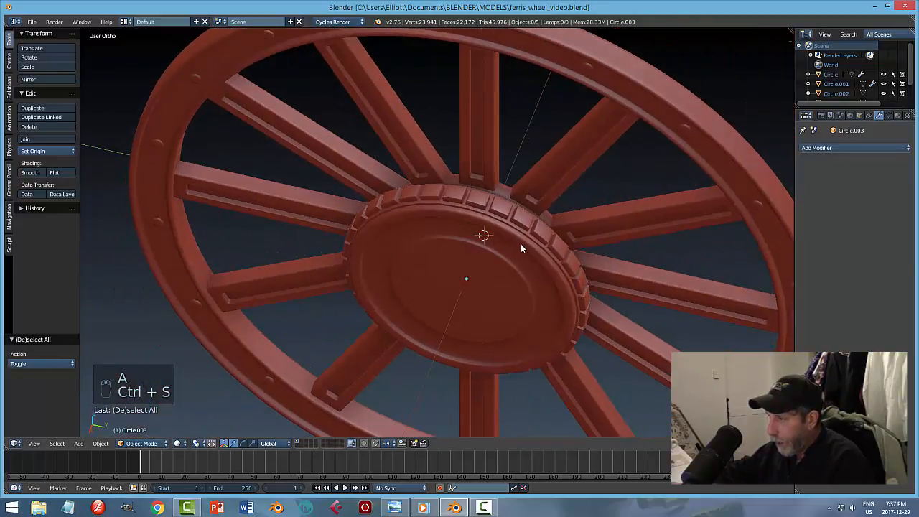
right_click(521, 243)
right_click(500, 211)
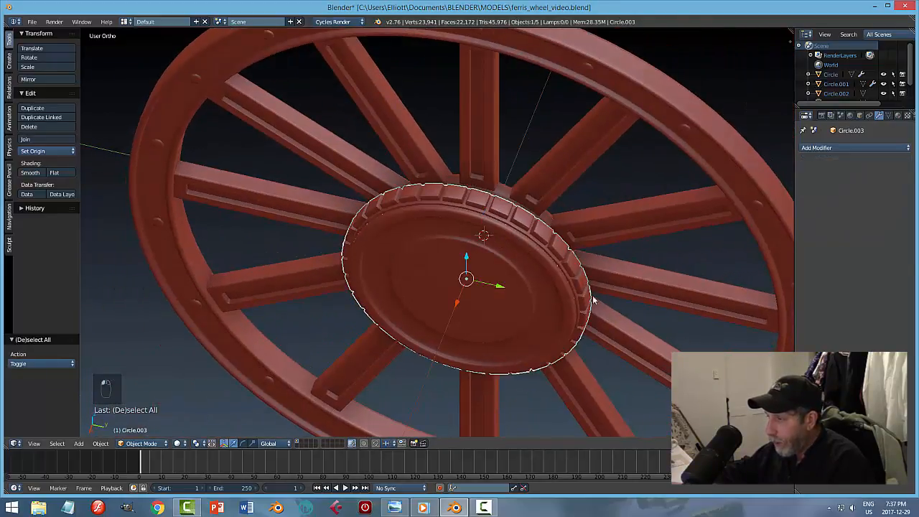
middle_drag(595, 287, 632, 264)
key(a)
scroll(613, 253, down, 2)
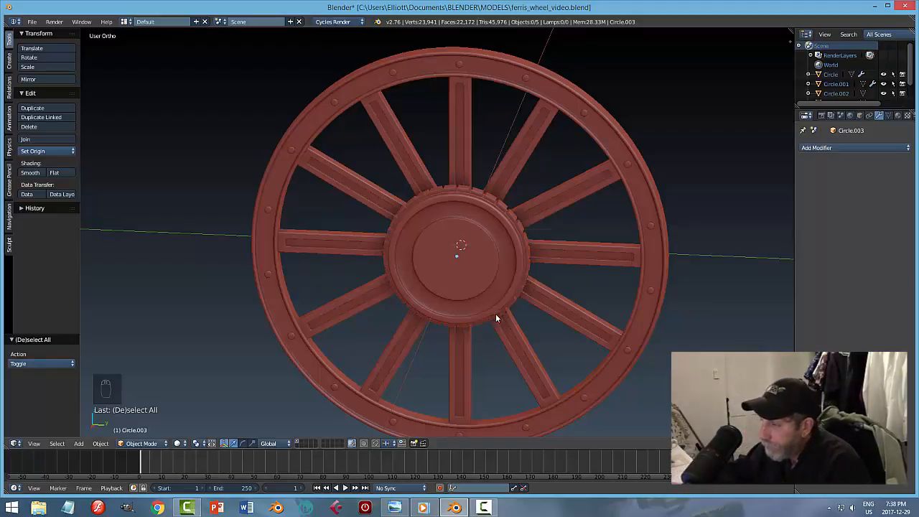
middle_drag(496, 318, 400, 318)
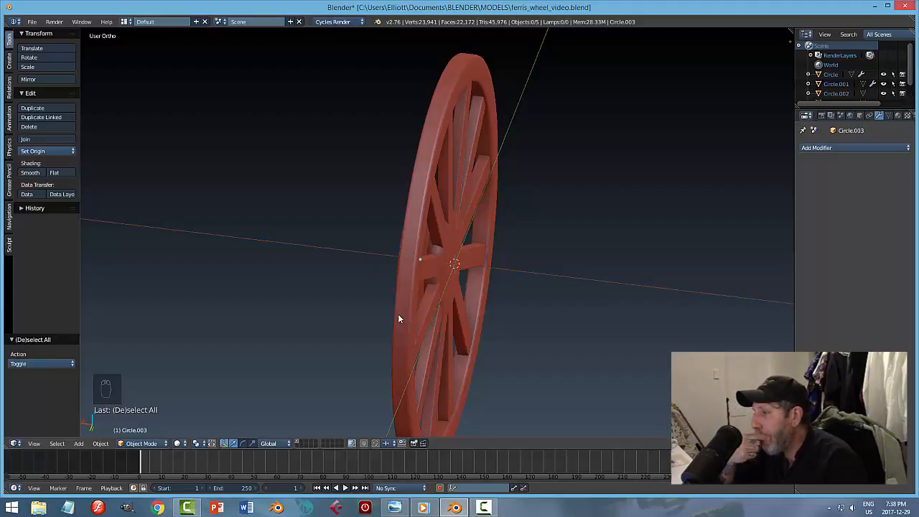
middle_drag(406, 310, 434, 257)
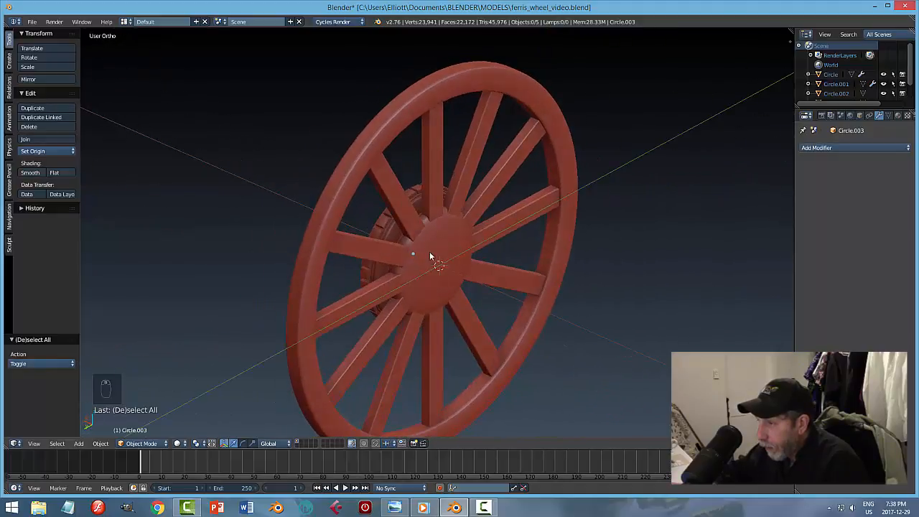
Step: Select the hub's round back face in face select mode and move it about -0.256 along X
right_click(441, 255)
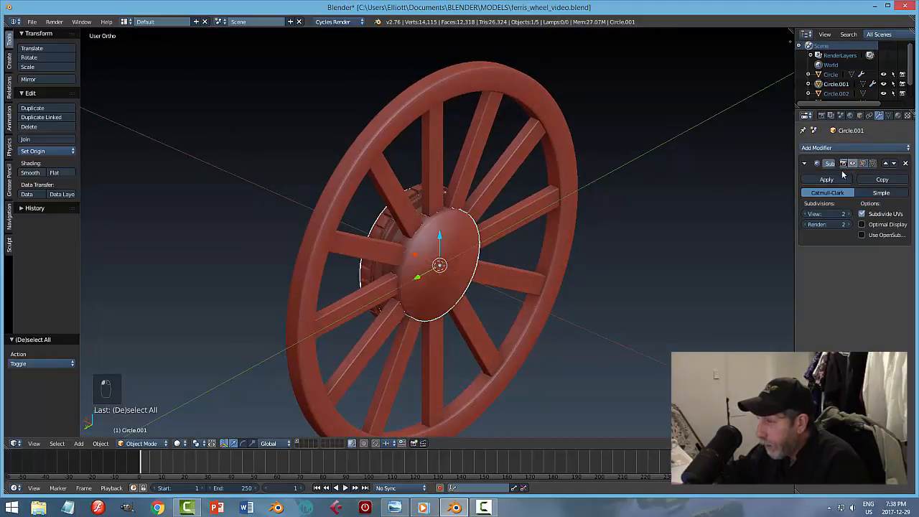
mouse_move(563, 308)
middle_down()
mouse_move(492, 309)
mouse_move(547, 312)
middle_up()
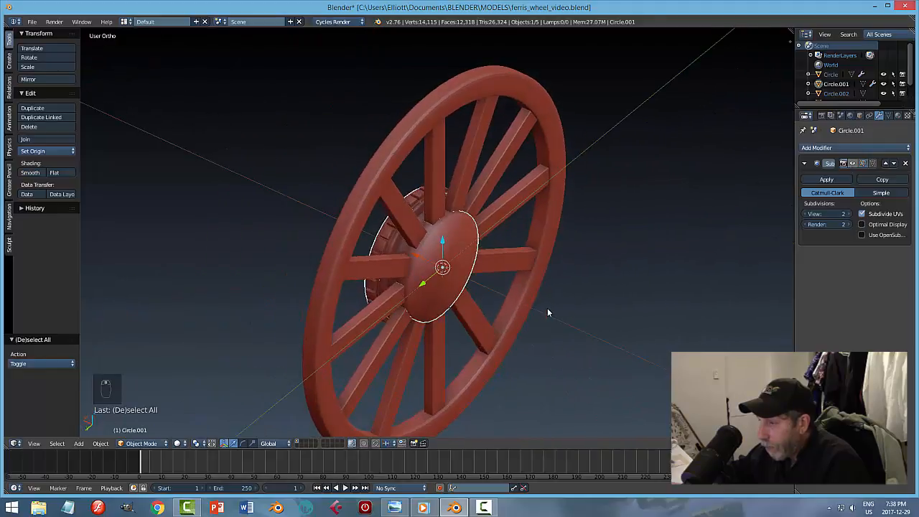
scroll(538, 313, up, 3)
mouse_move(476, 257)
middle_down()
mouse_move(497, 252)
mouse_move(486, 261)
middle_up()
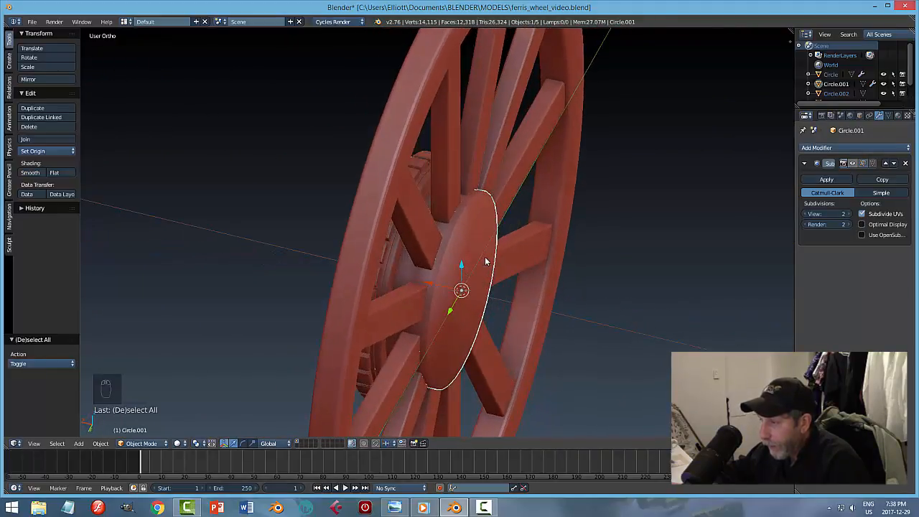
key(Tab)
click(553, 263)
key(ctrl+Tab)
click(501, 294)
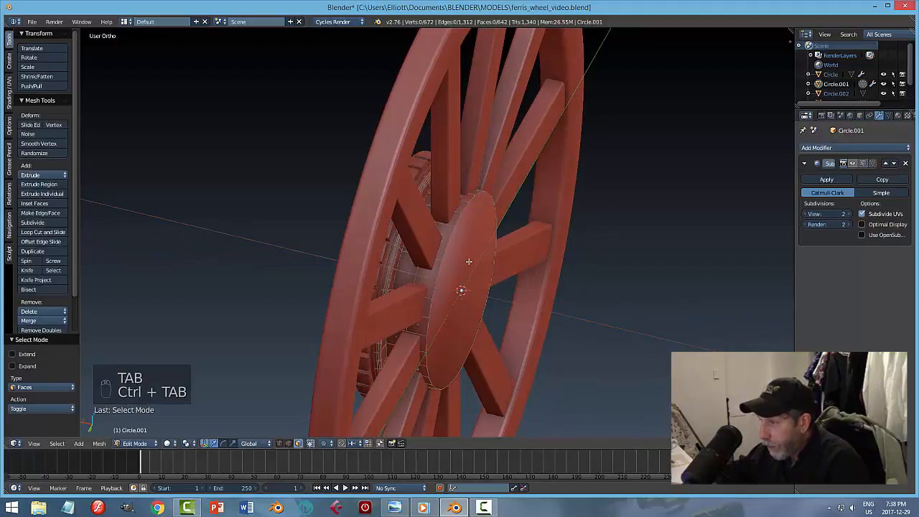
right_click(468, 261)
middle_drag(544, 284, 433, 278)
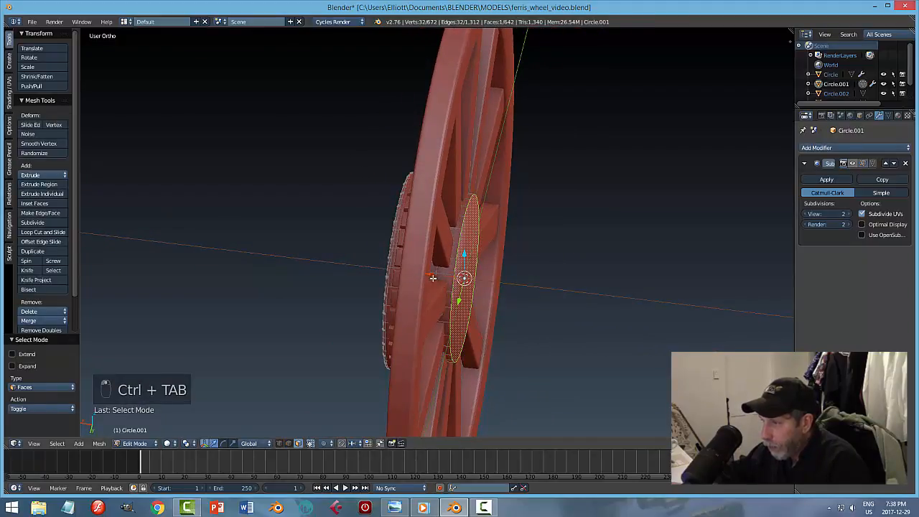
key(e)
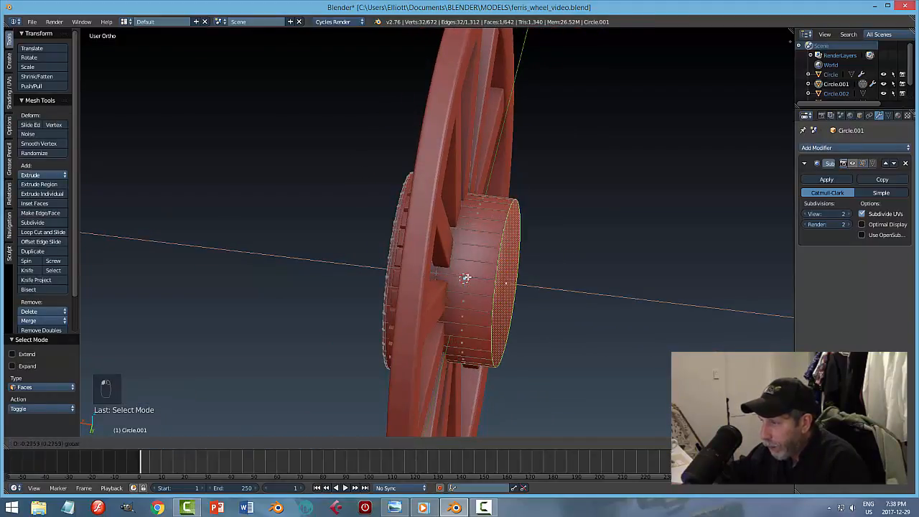
click(466, 278)
middle_drag(465, 277, 384, 160)
middle_drag(582, 250, 467, 243)
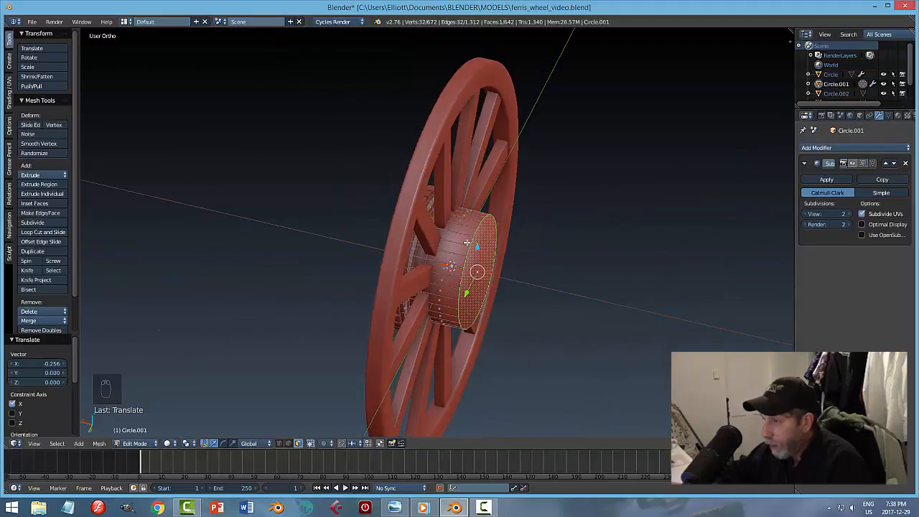
Step: Return to Object Mode and shade the hub flat
middle_drag(533, 272, 433, 261)
key(a)
key(Tab)
key(a)
key(a)
right_click(434, 261)
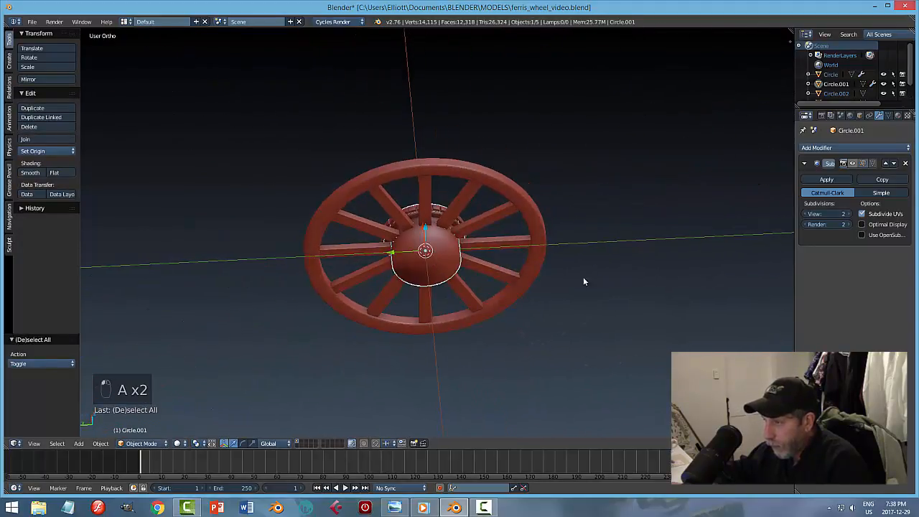
click(54, 172)
Step: Move the hub's back face about 0.266 along X toward the spokes and return to Object Mode
mouse_move(285, 208)
middle_down()
mouse_move(524, 204)
mouse_move(427, 216)
mouse_move(509, 180)
mouse_move(418, 230)
mouse_move(467, 265)
mouse_move(544, 206)
mouse_move(446, 259)
mouse_move(511, 251)
mouse_move(536, 238)
mouse_move(356, 274)
mouse_move(302, 278)
mouse_move(289, 266)
mouse_move(314, 261)
mouse_move(288, 264)
middle_up()
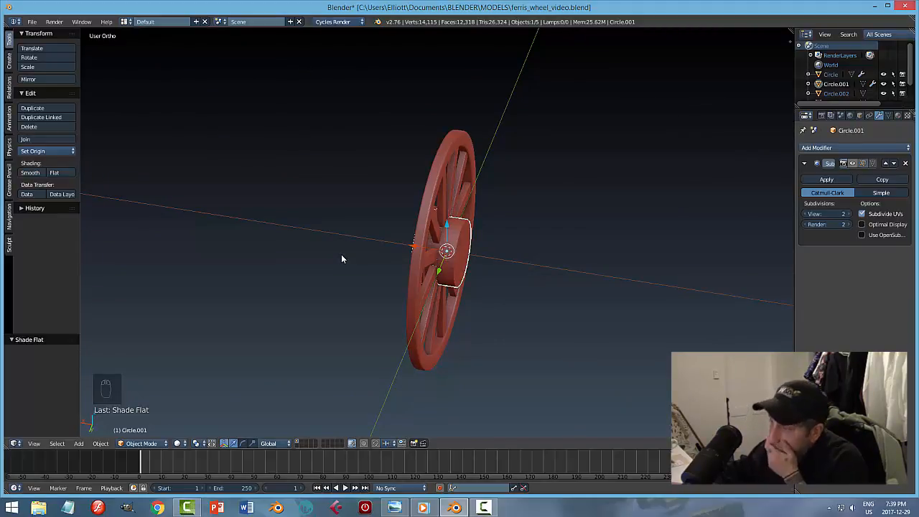
middle_drag(501, 276, 468, 274)
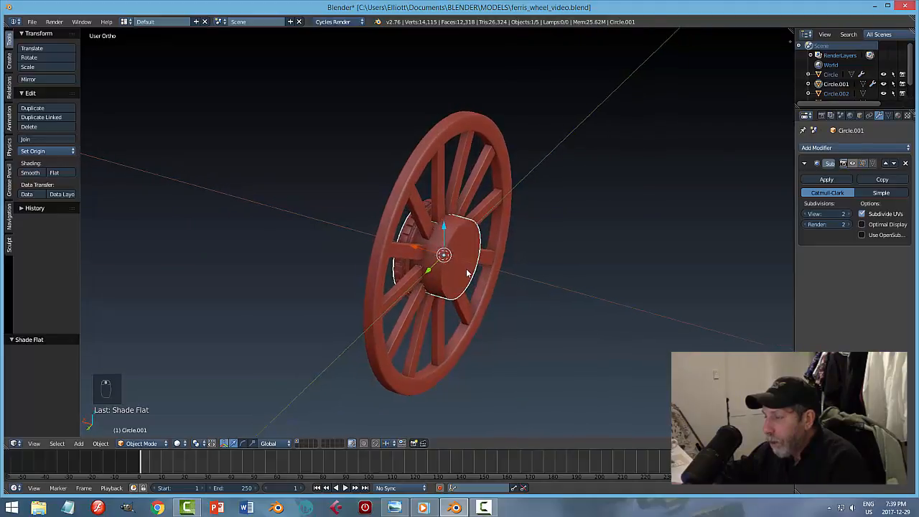
scroll(466, 273, up, 4)
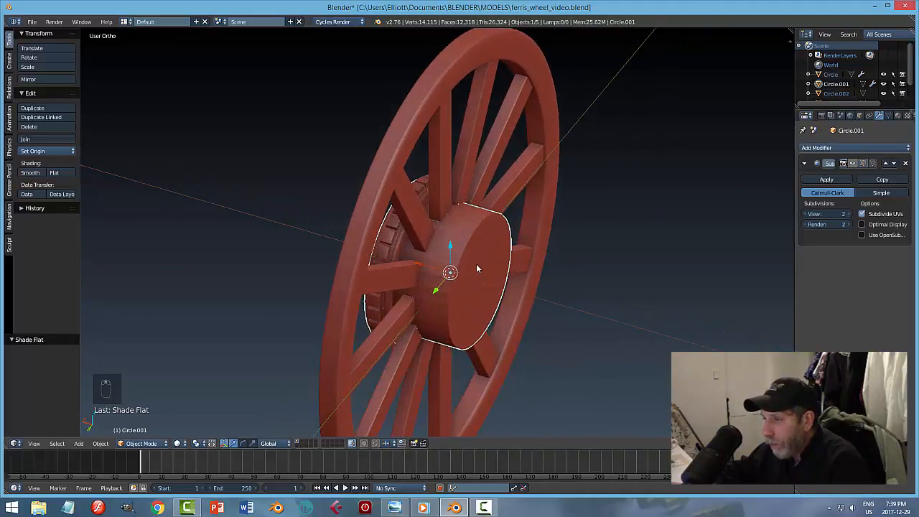
key(Tab)
click(507, 274)
right_click(480, 278)
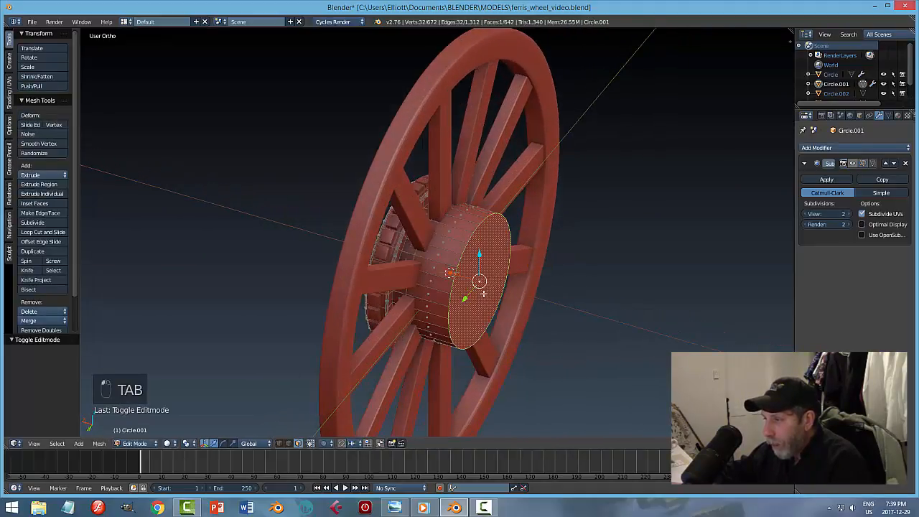
middle_drag(484, 295, 462, 277)
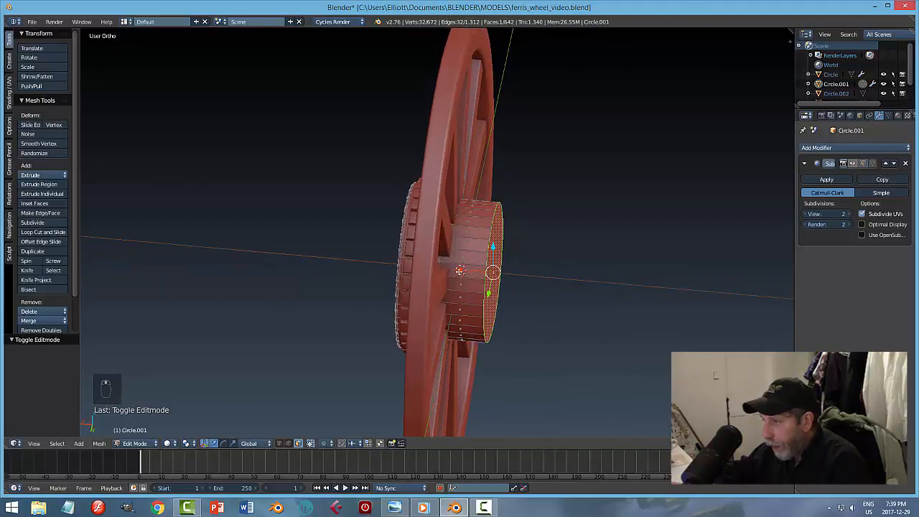
key(g)
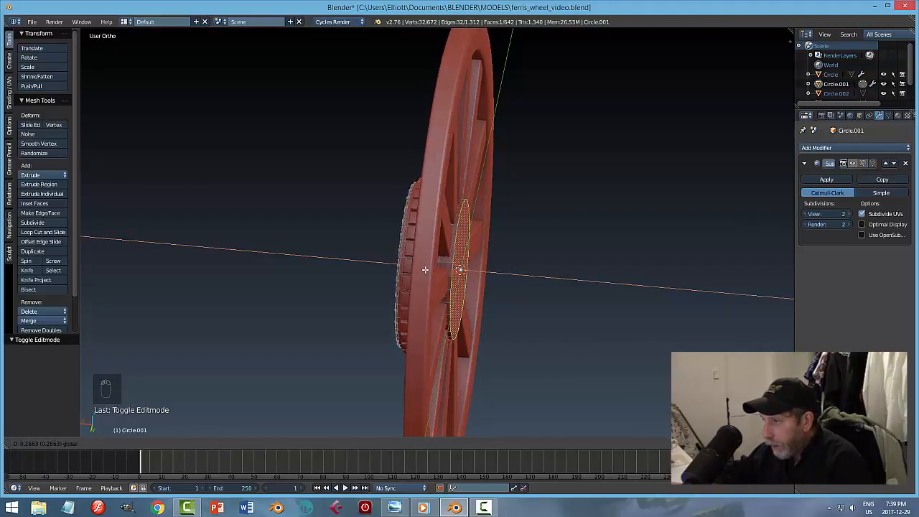
click(425, 269)
key(a)
middle_drag(529, 269, 476, 276)
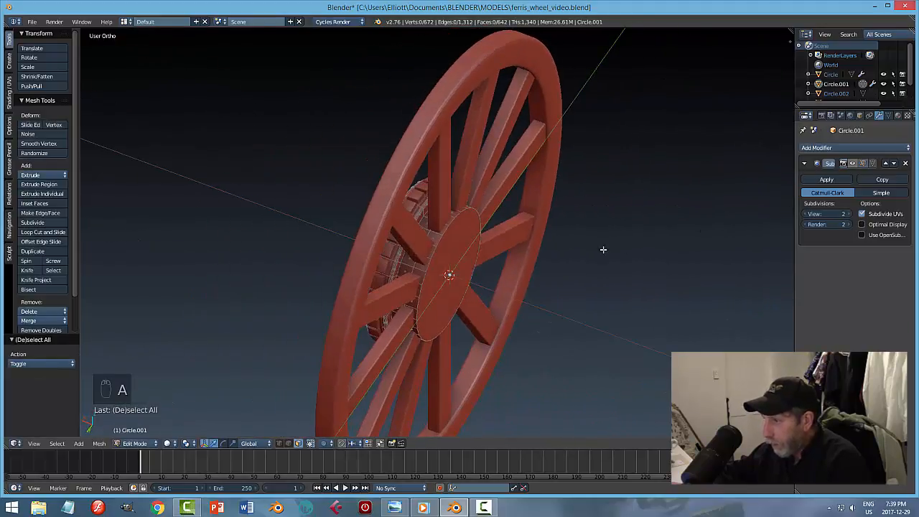
key(Tab)
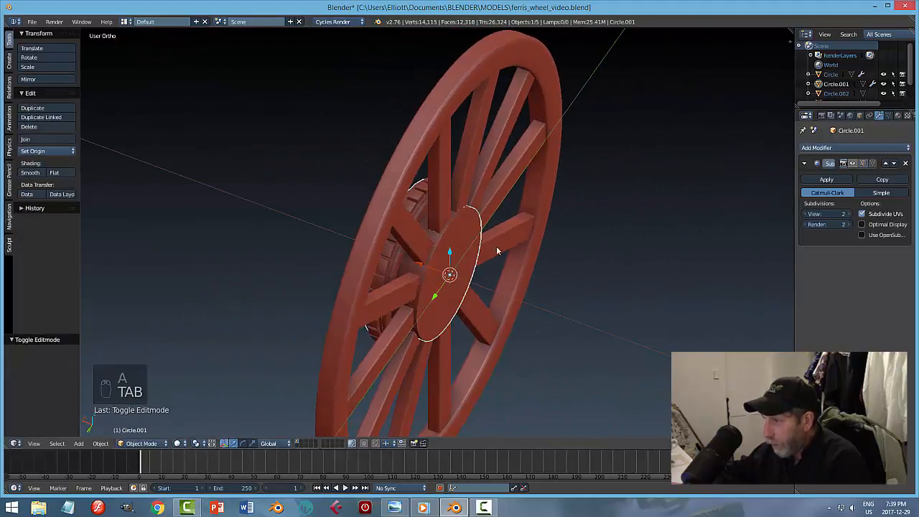
Step: Enable the hub's subdivision preview, add an edge loop on its rear cylinder slid toward the back face, and return to Object Mode
click(850, 163)
scroll(490, 294, up, 2)
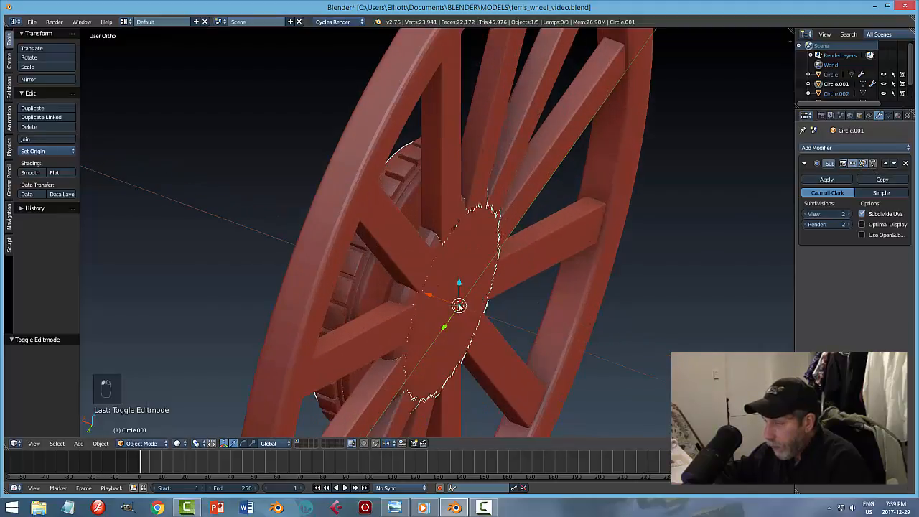
key(Tab)
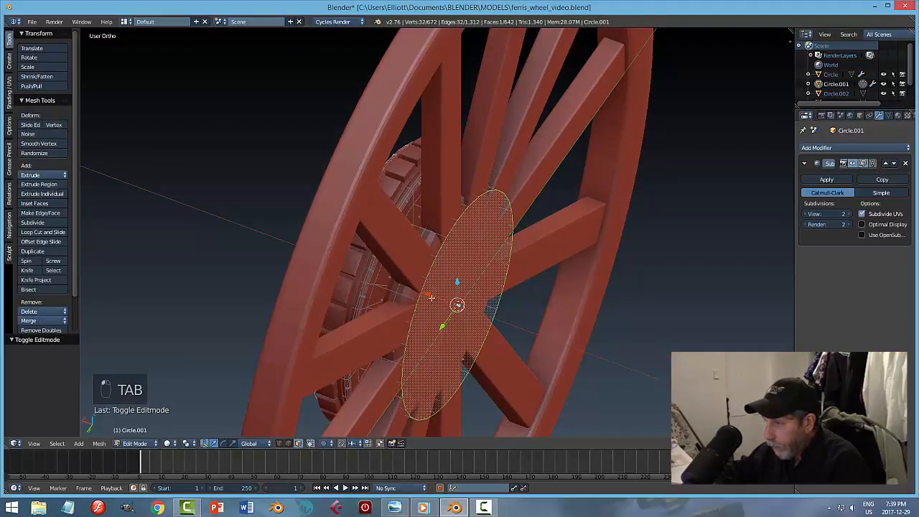
middle_drag(430, 297, 458, 304)
drag(444, 294, 480, 250)
key(a)
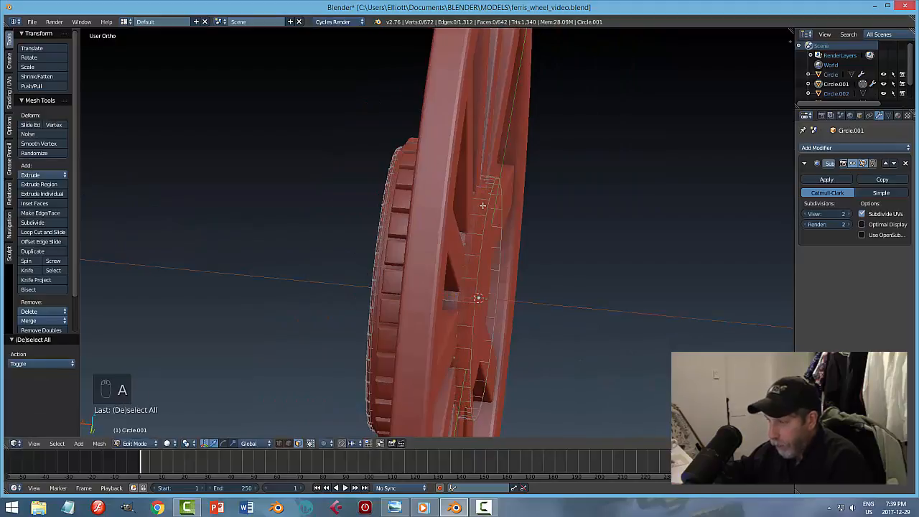
key(ctrl+r)
click(486, 201)
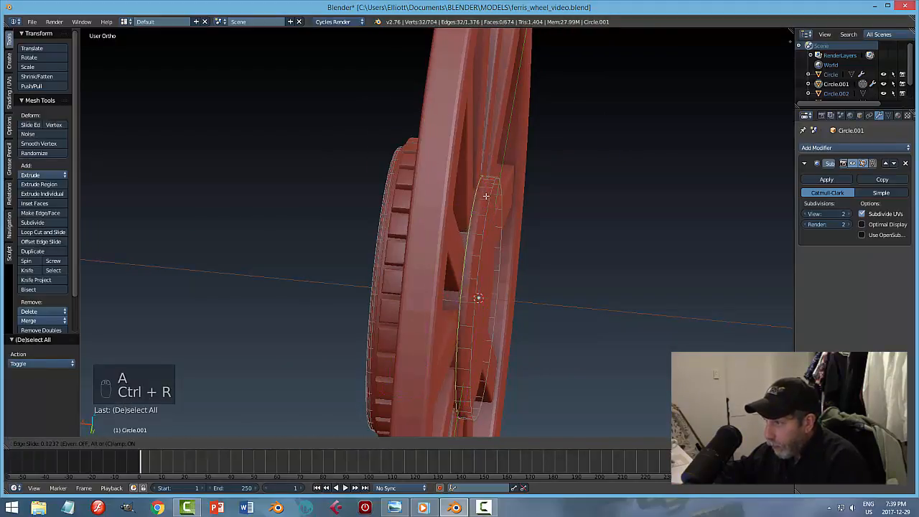
click(494, 198)
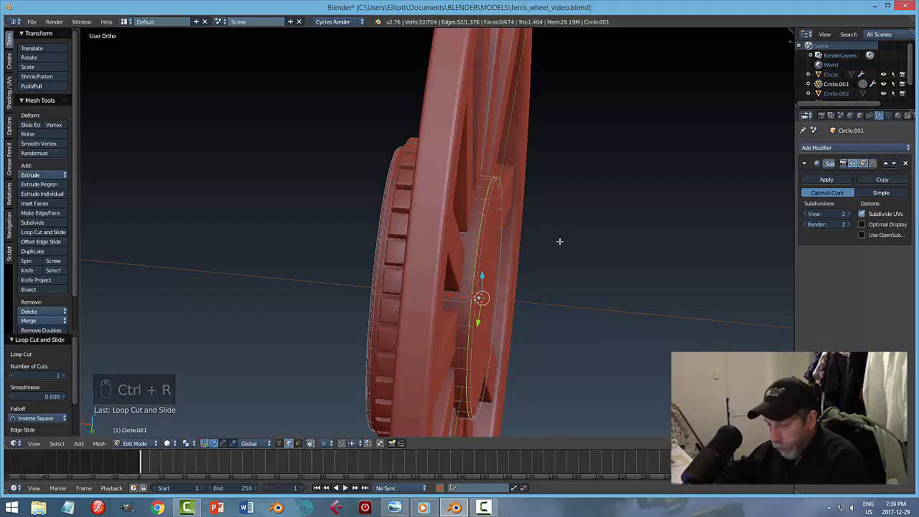
key(a)
key(Tab)
Step: Hide the outer rim and the spokes, and select the hub
middle_drag(558, 253, 575, 271)
scroll(465, 290, up, 3)
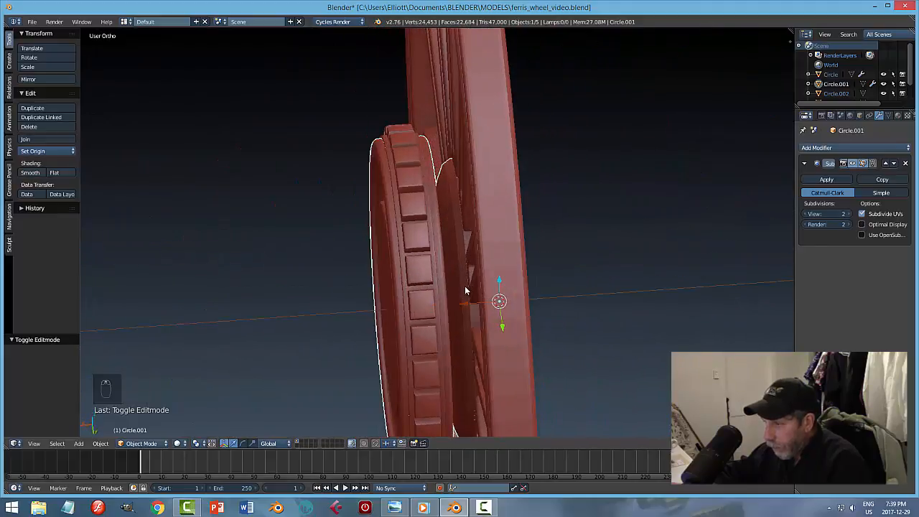
middle_drag(461, 266, 460, 259)
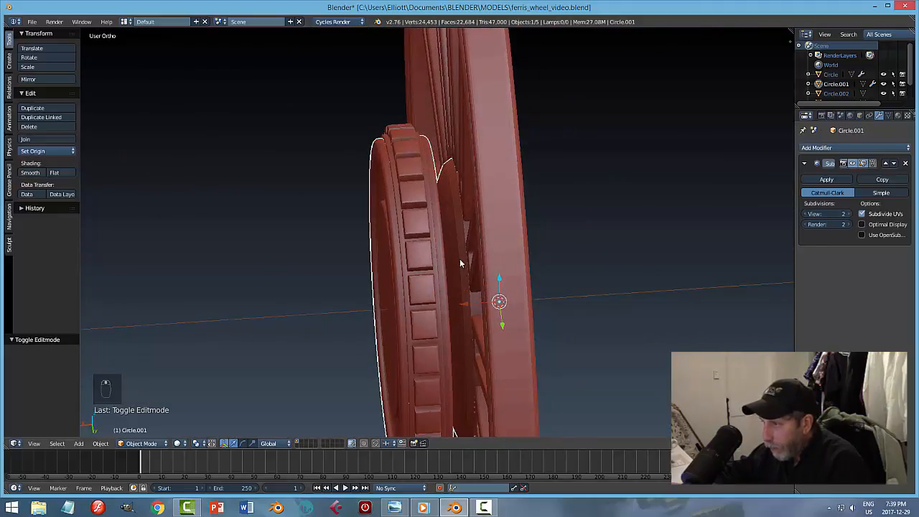
right_click(494, 228)
middle_drag(494, 229, 475, 260)
key(h)
right_click(494, 224)
key(h)
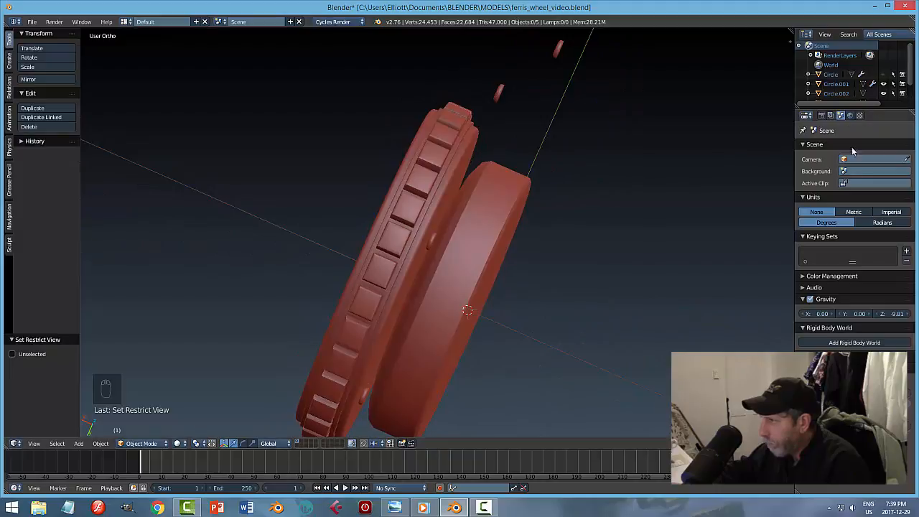
right_click(492, 240)
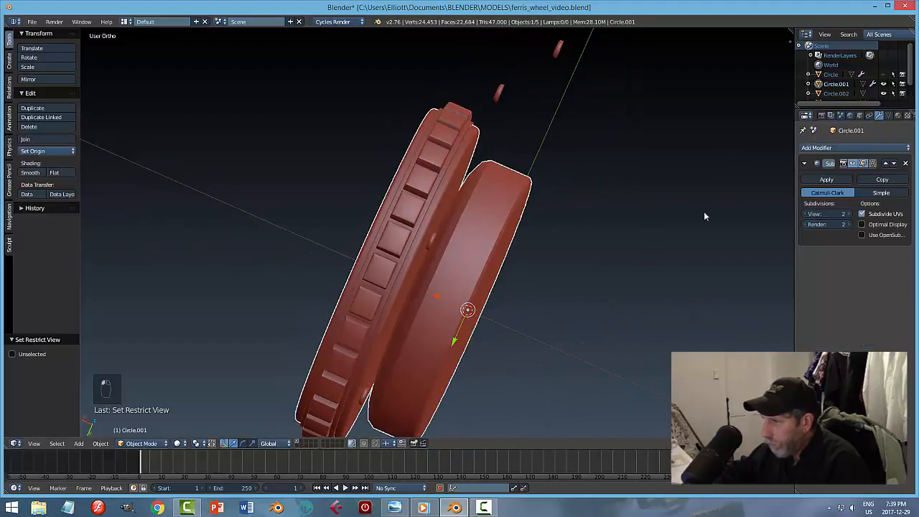
Step: Compare the hub's rear cylinder with its viewport subdivision off and on
click(852, 165)
middle_drag(545, 254, 462, 235)
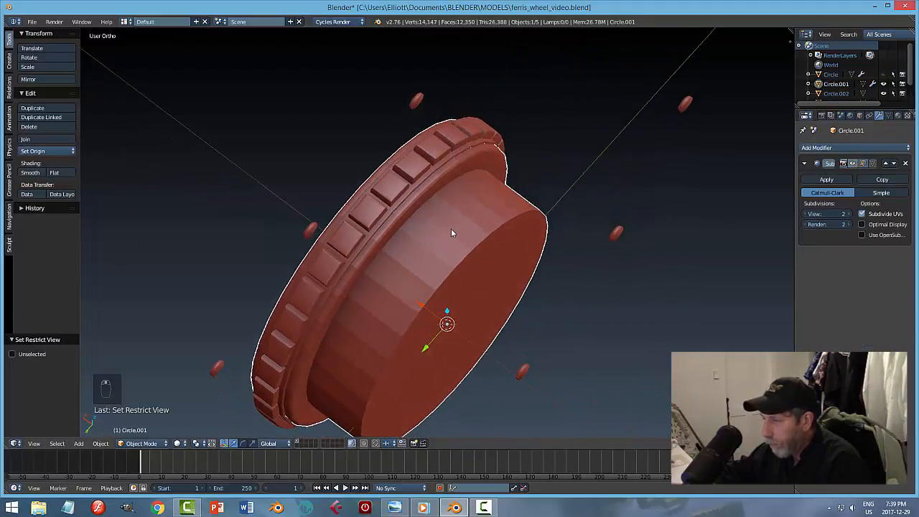
key(Tab)
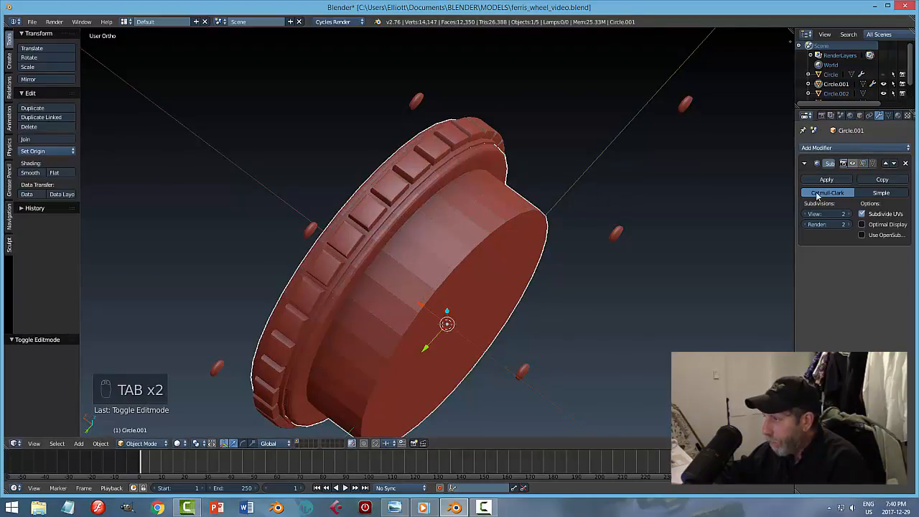
click(853, 163)
middle_drag(515, 238, 420, 273)
Step: Select the edge loop around the hub's rear cylinder in Edit Mode, move it about 0.092 along X toward the notched ring, and deselect it
key(Tab)
click(537, 270)
scroll(465, 268, up, 3)
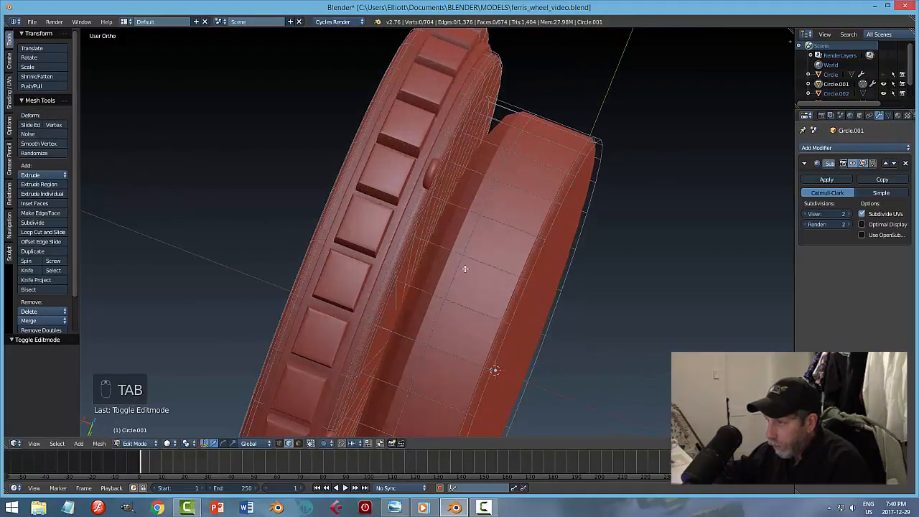
middle_drag(473, 263, 454, 229)
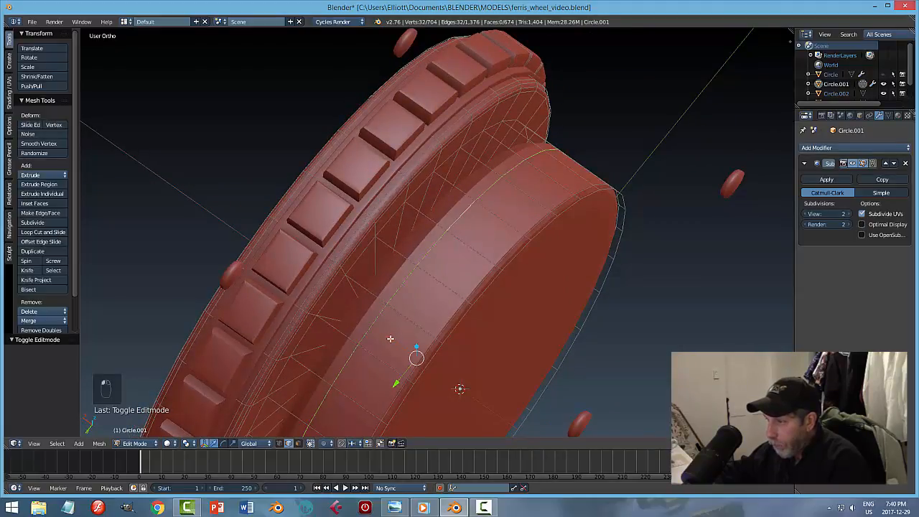
drag(391, 338, 379, 323)
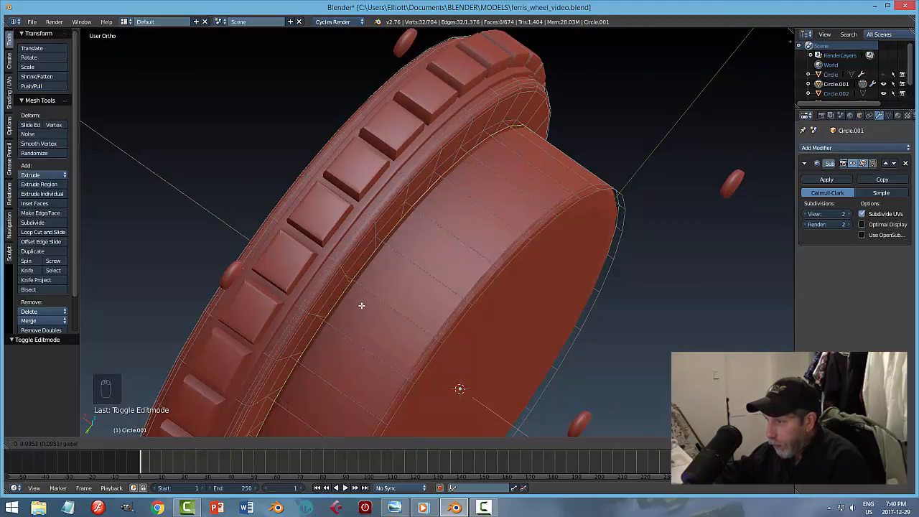
drag(361, 306, 362, 306)
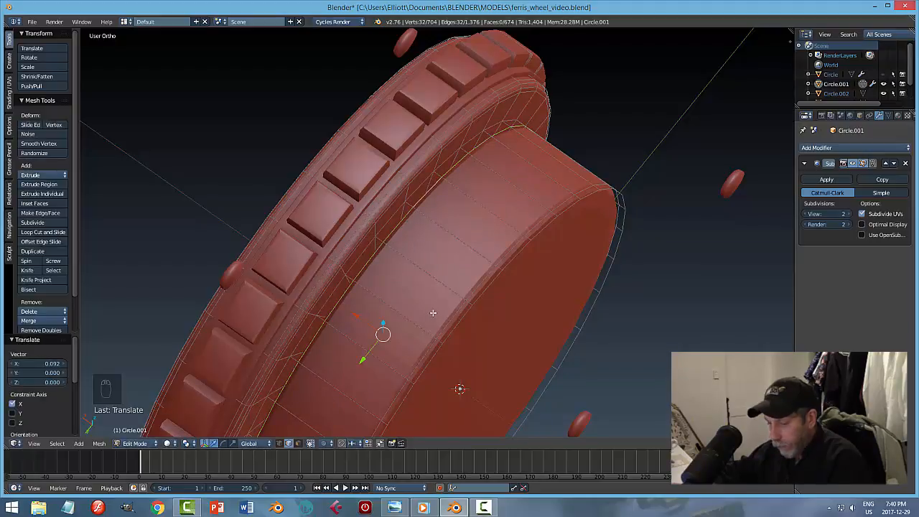
key(a)
Step: Try moving the rear cylinder's edge loop beside the notched ring about -0.015 along X, and undo the move
middle_drag(434, 313, 456, 316)
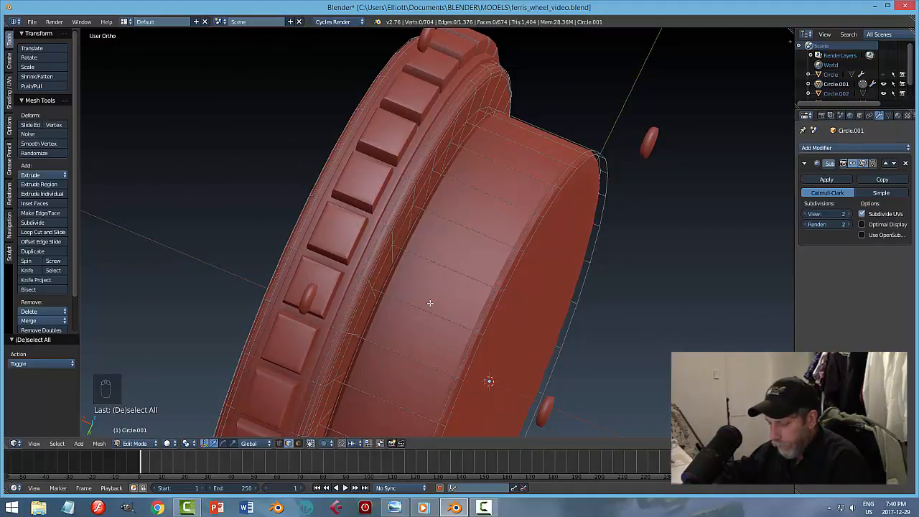
middle_drag(433, 297, 288, 194)
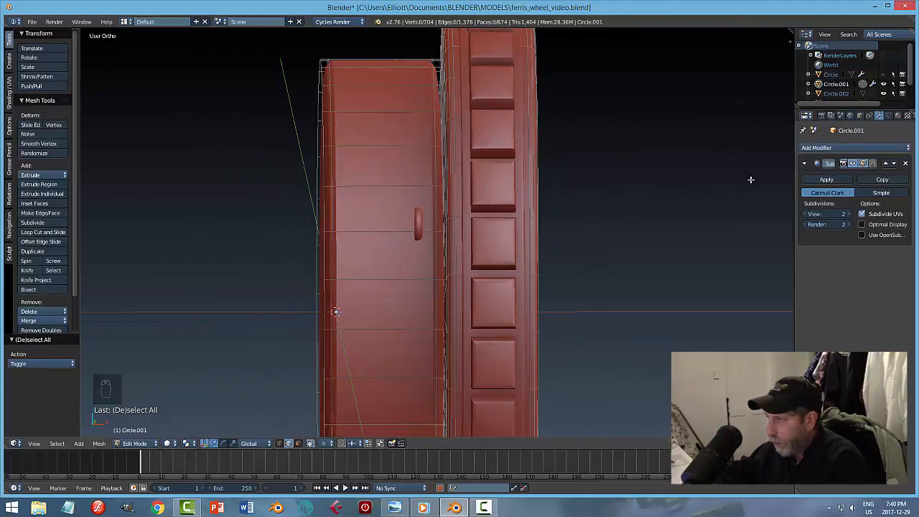
middle_drag(763, 172, 461, 195)
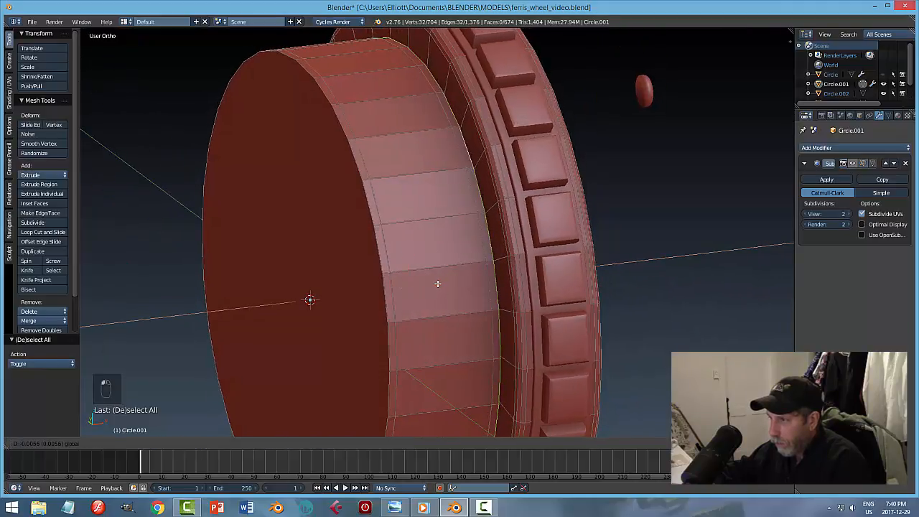
click(541, 274)
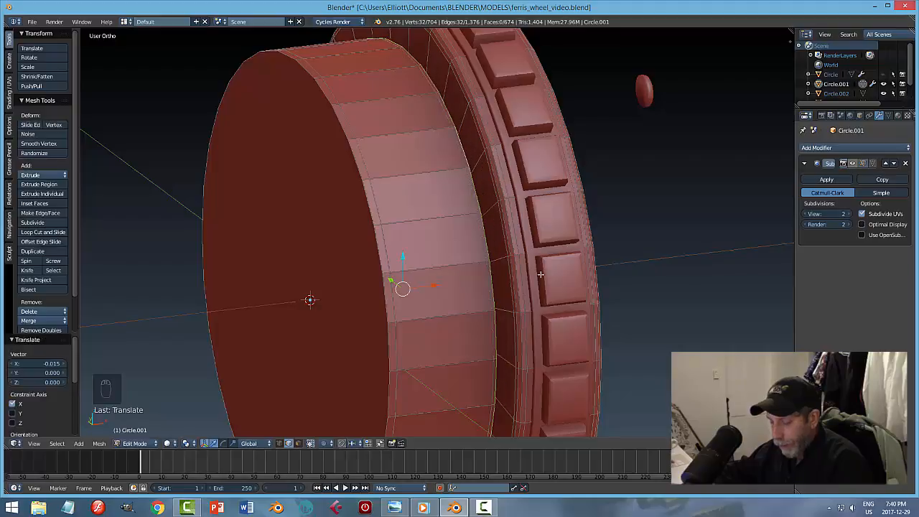
key(ctrl+z)
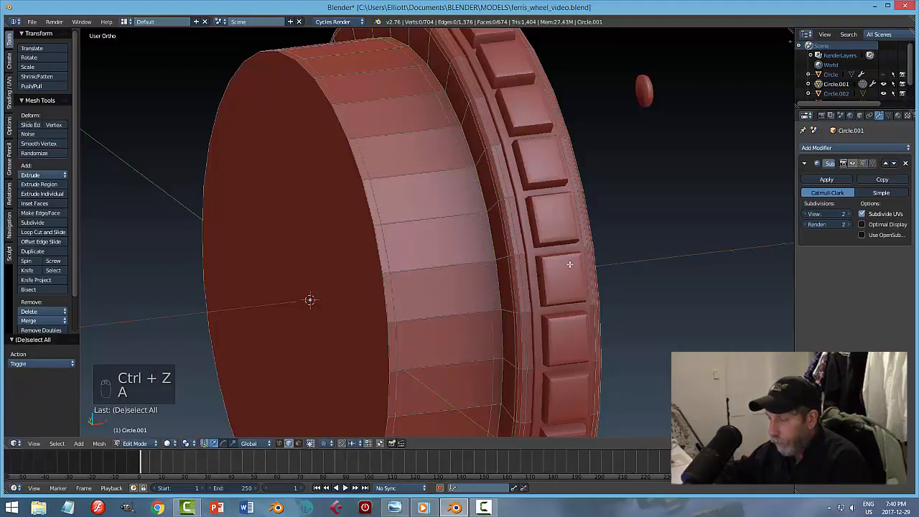
Step: Clear the mesh selection, return to Object Mode and turn the hub's subdivision preview back on
middle_drag(570, 264, 573, 265)
key(a)
key(a)
key(a)
key(a)
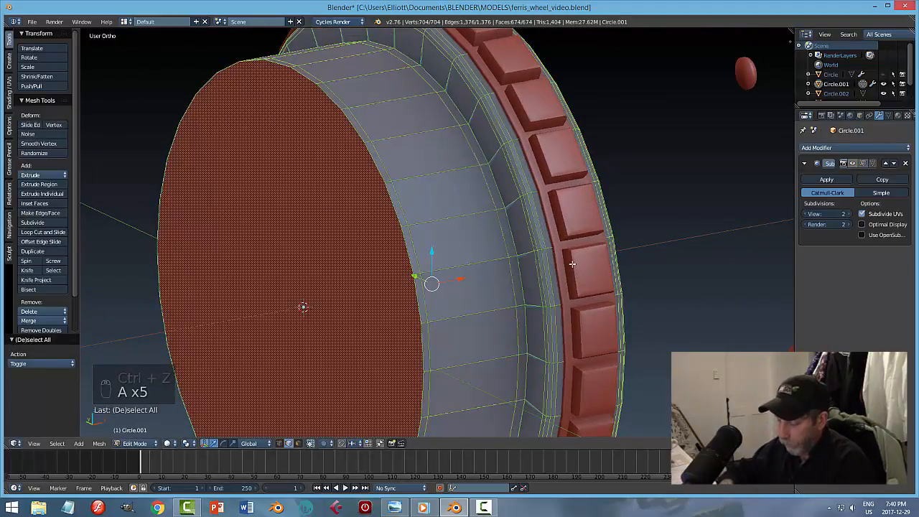
key(a)
key(Tab)
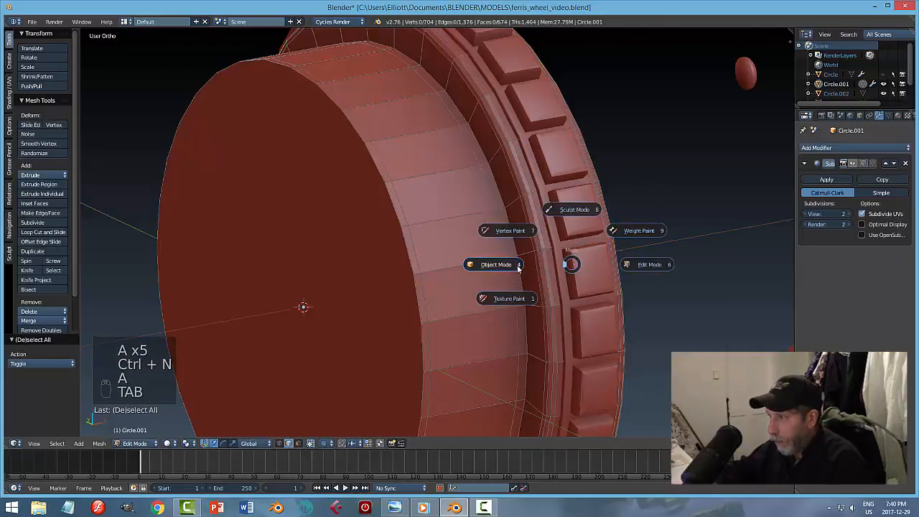
click(518, 268)
middle_drag(548, 275, 508, 277)
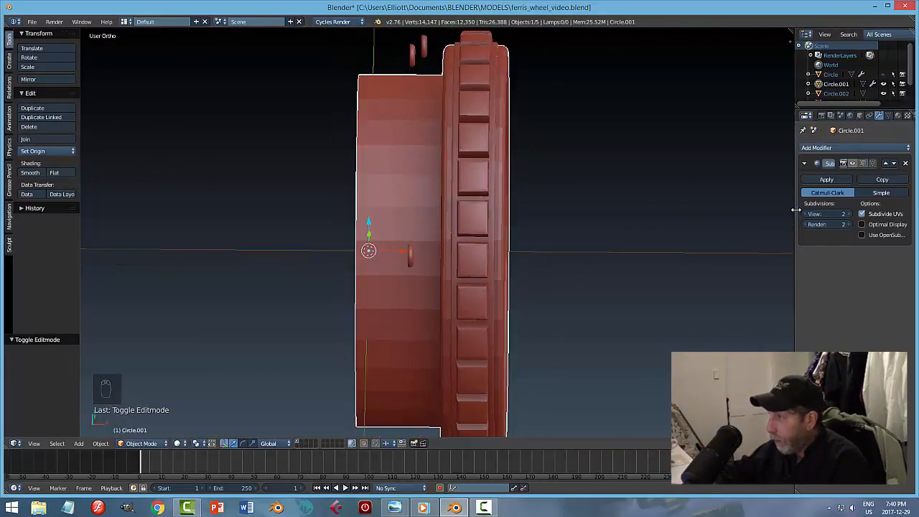
click(852, 163)
Step: Bridge the two edge loops where the hub's rear cylinder meets the ring section, deselect everything and return to Object Mode
middle_drag(408, 279, 409, 310)
key(Tab)
click(481, 249)
scroll(455, 160, up, 3)
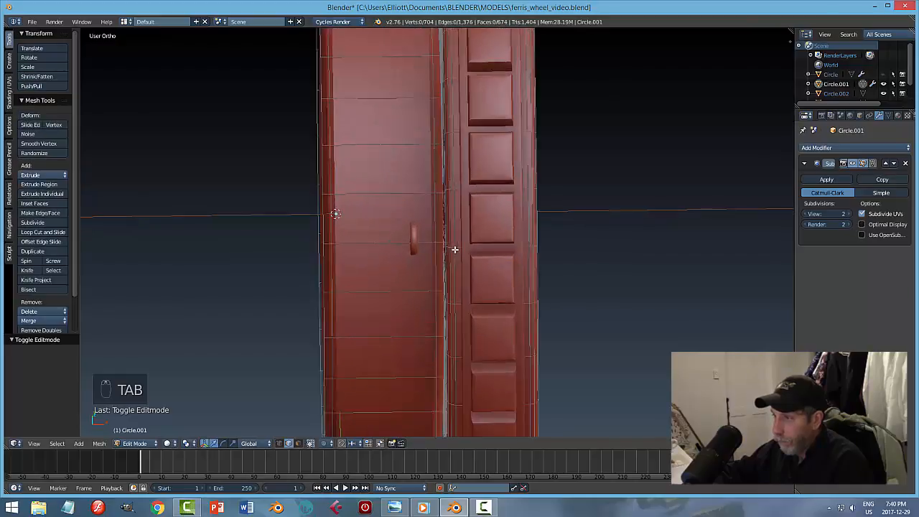
middle_drag(456, 159, 465, 266)
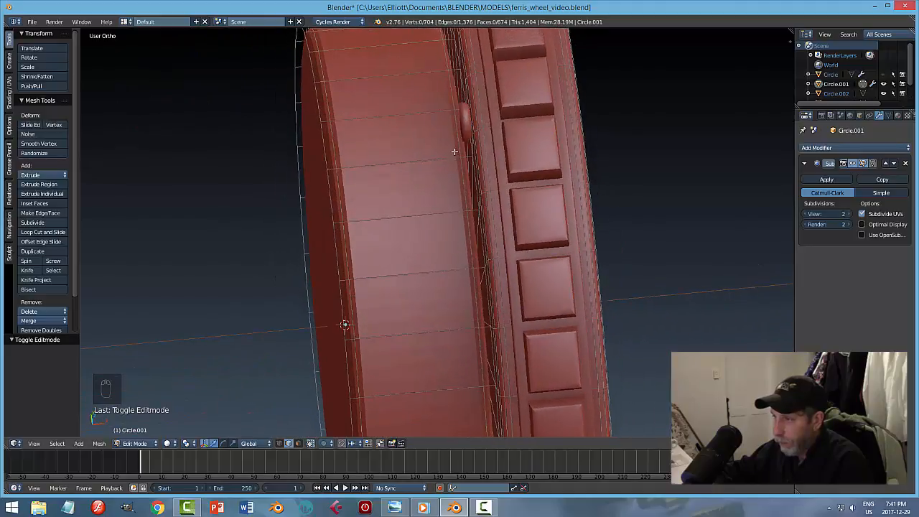
middle_drag(465, 192, 478, 170)
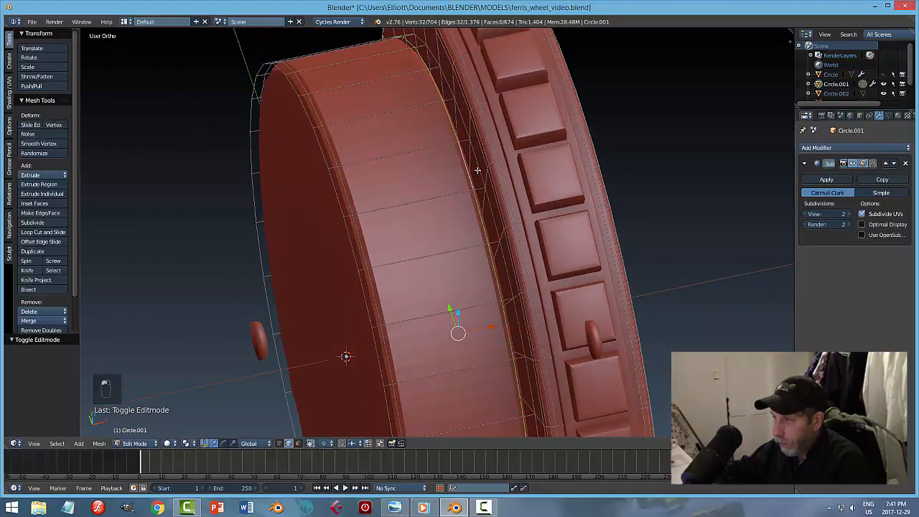
key(ctrl+e)
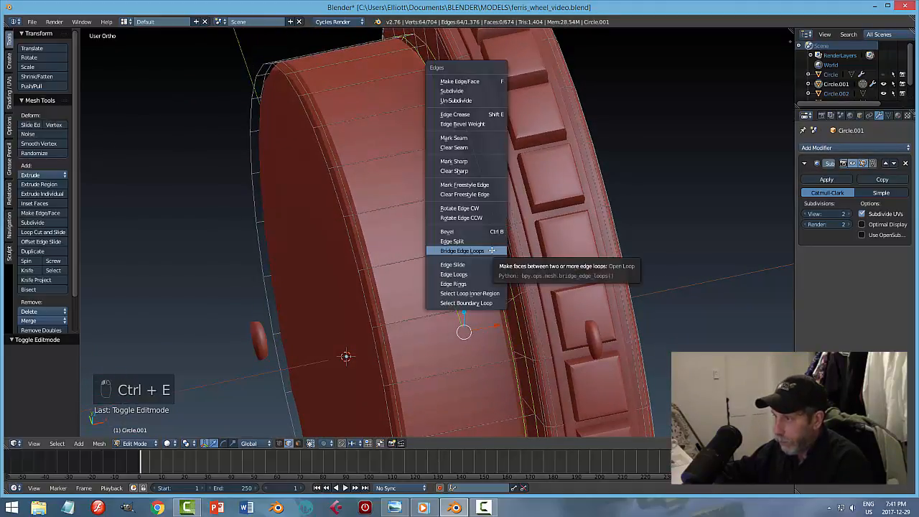
click(493, 249)
key(a)
key(Tab)
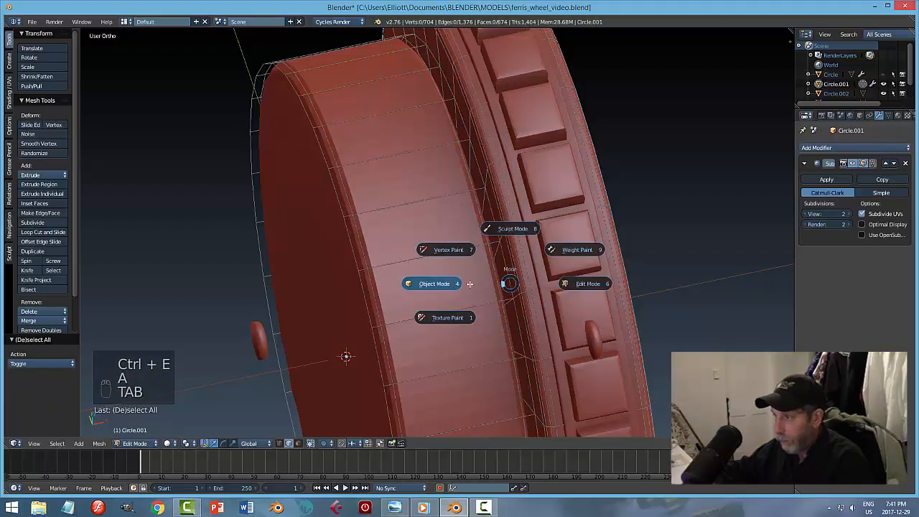
click(467, 284)
Step: Unhide all objects, clear the selection and save the file
middle_drag(553, 289, 567, 253)
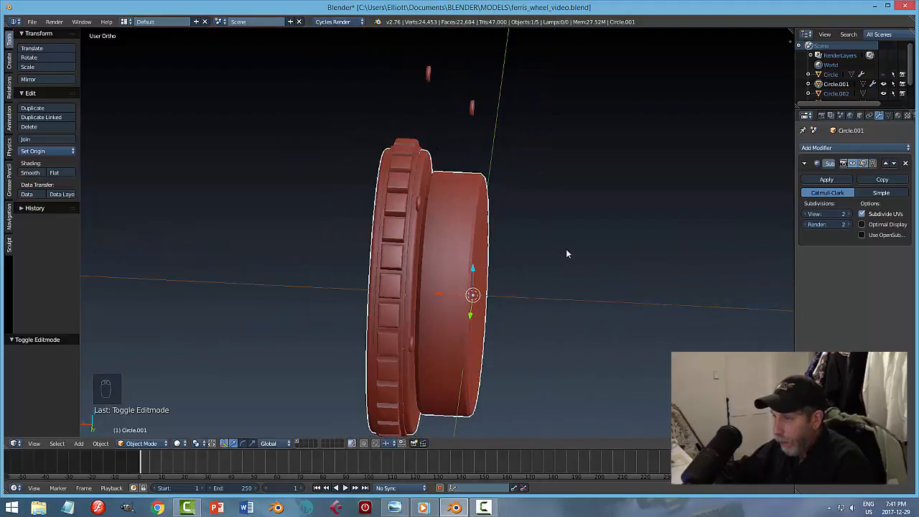
key(alt+h)
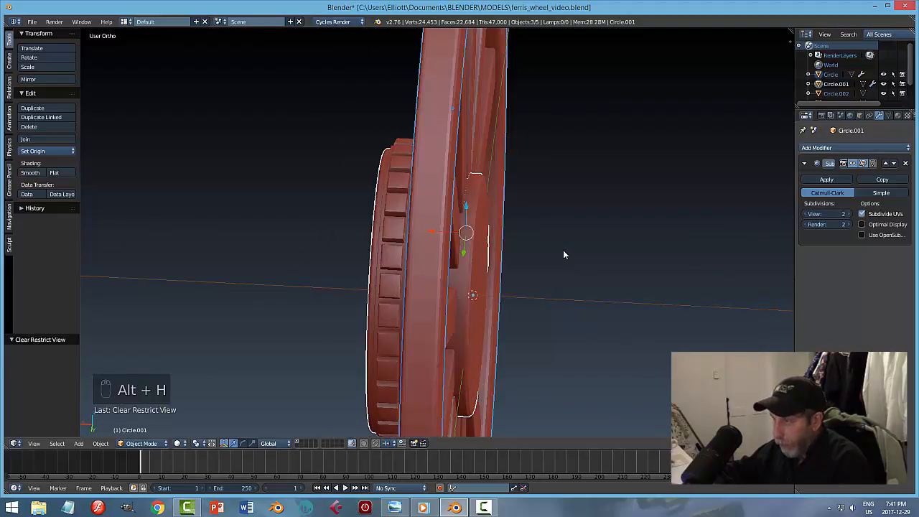
key(a)
key(ctrl+s)
Step: Hide the rim and spokes again to isolate the hub, and select it
middle_drag(528, 252, 503, 251)
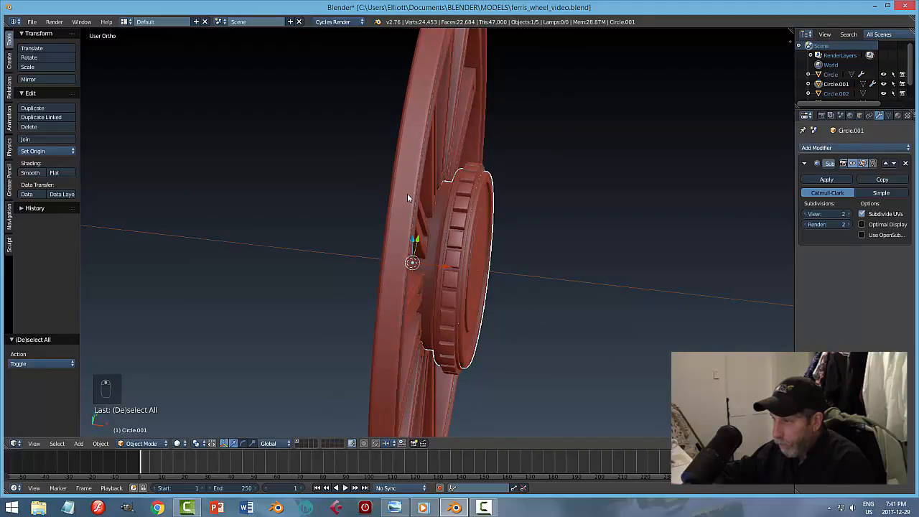
key(h)
right_click(423, 212)
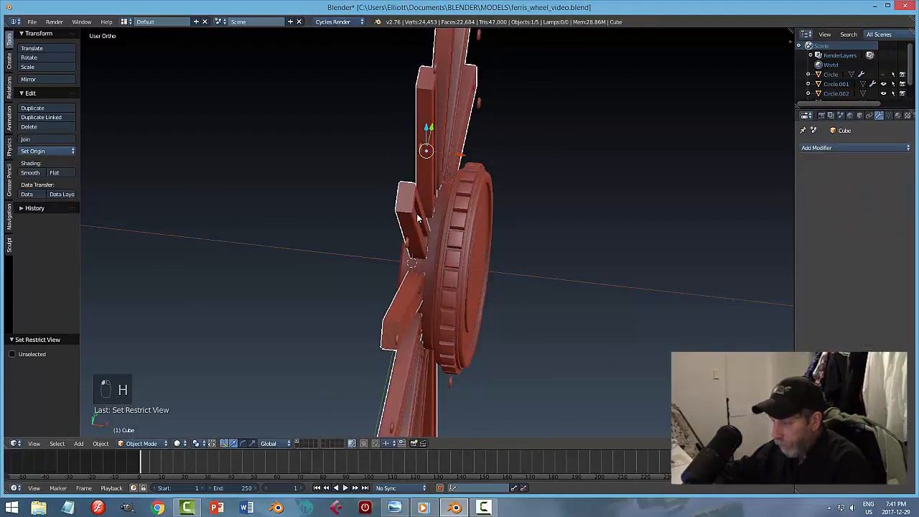
key(h)
right_click(435, 230)
Step: In Edit Mode, delete the faces of the hub's rear cap and the cylinder wall behind the notched ring
key(Tab)
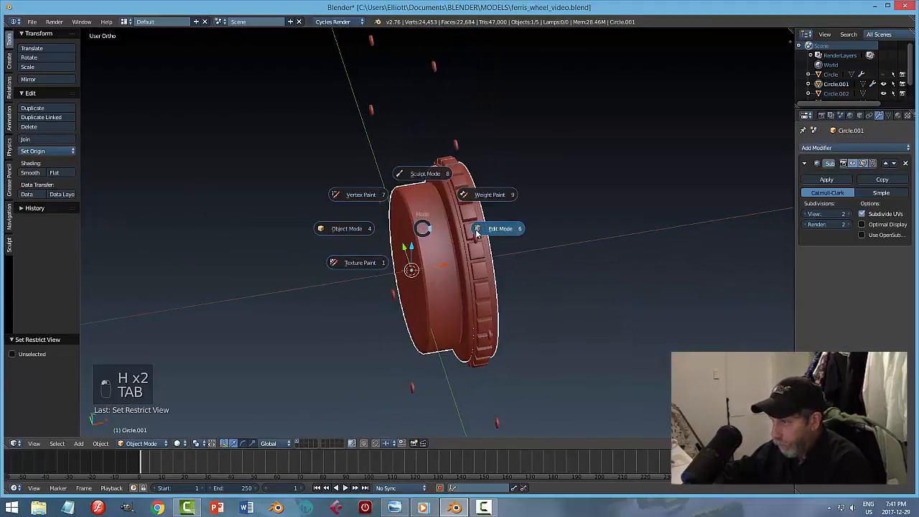
click(487, 231)
scroll(453, 251, up, 2)
key(ctrl+Tab)
click(403, 252)
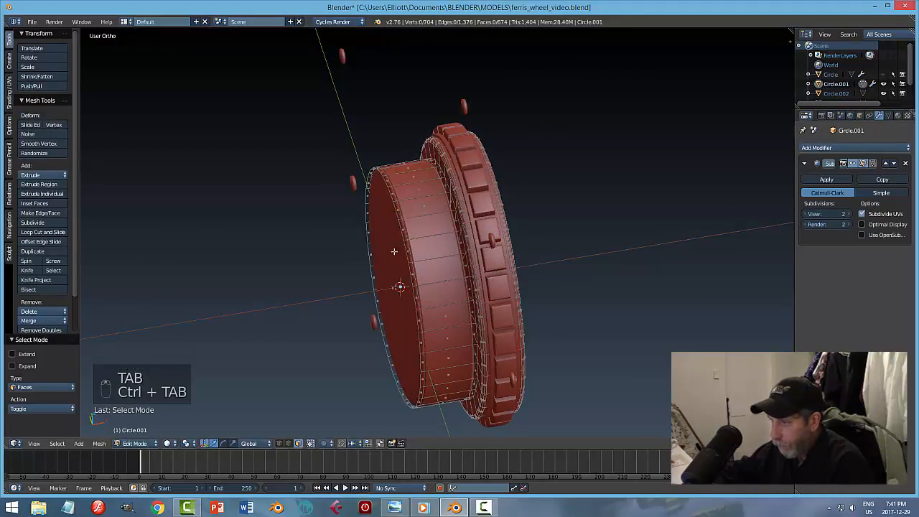
key(ctrl+KP_Add)
key(ctrl+KP_Add)
key(ctrl+KP_Add)
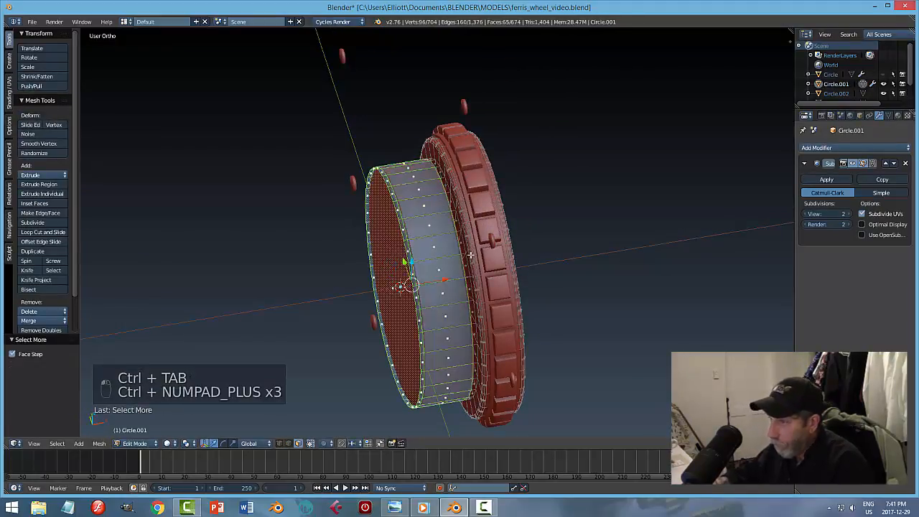
middle_drag(471, 256, 471, 287)
key(x)
click(440, 297)
Step: Switch to edge selection, make the normals of the entire hub mesh consistent and clear the selection
key(ctrl+Tab)
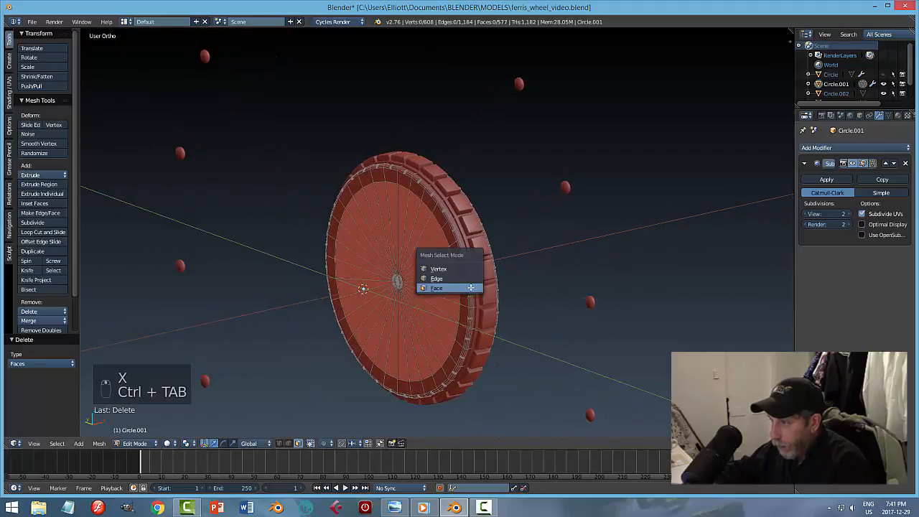
click(437, 278)
middle_drag(438, 219, 449, 304)
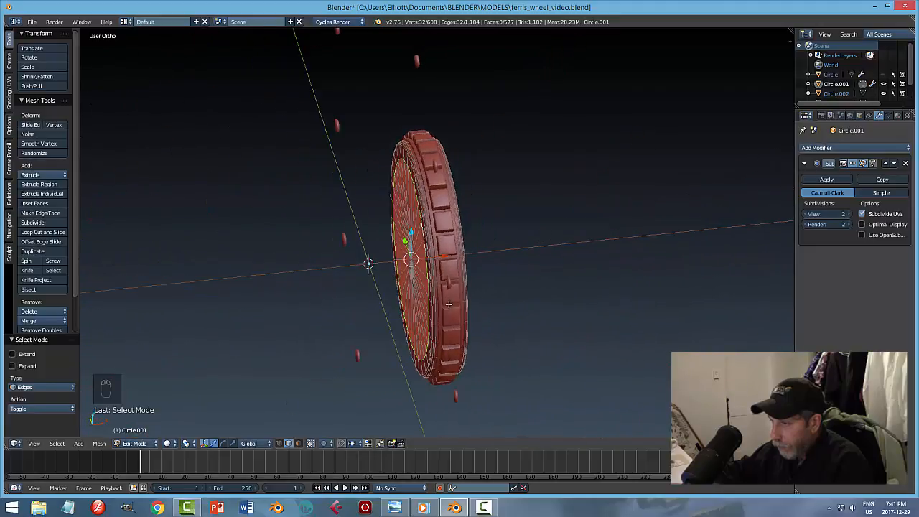
key(a)
key(a)
key(a)
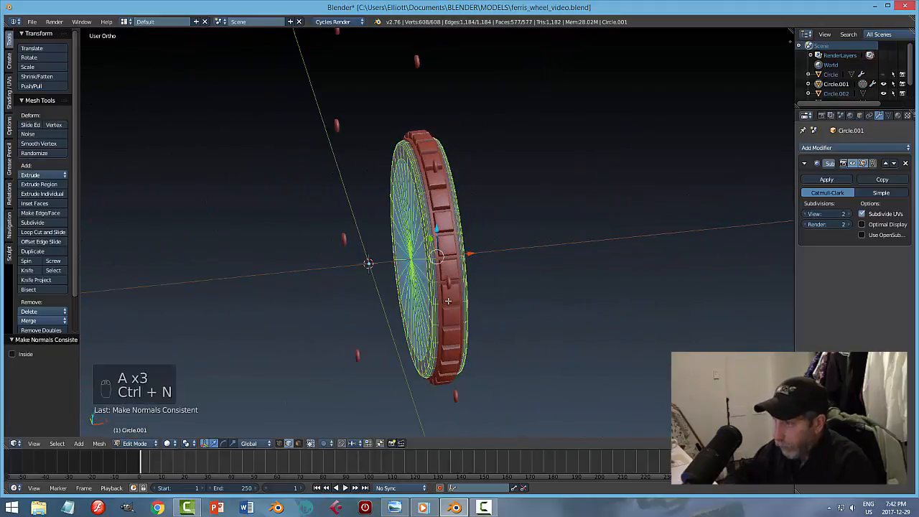
key(a)
Step: Switch to face selection, test-select one radial face across the hub's back and clear the selection
scroll(399, 290, up, 4)
middle_drag(400, 286, 435, 257)
key(ctrl+Tab)
click(418, 266)
right_click(388, 205)
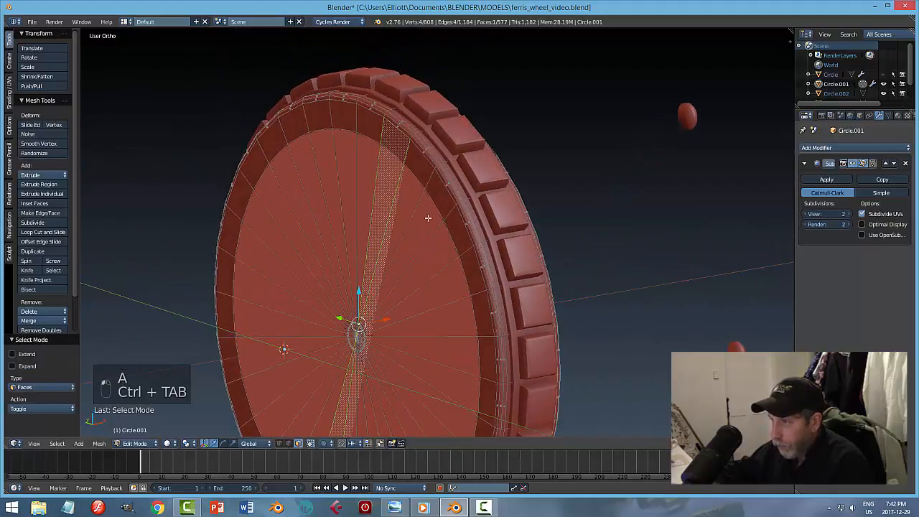
middle_drag(428, 218, 472, 228)
key(a)
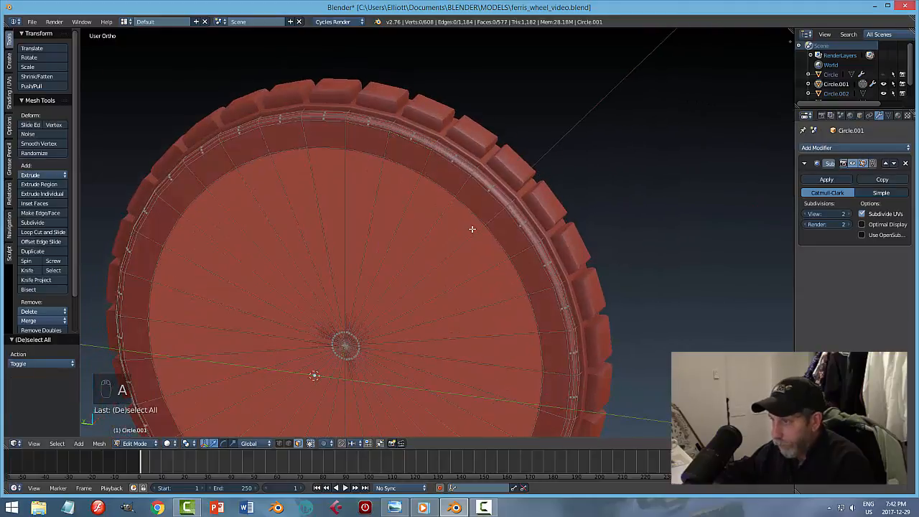
Step: Circle-select all the radial faces covering the back of the hub and delete them
key(ctrl+Tab)
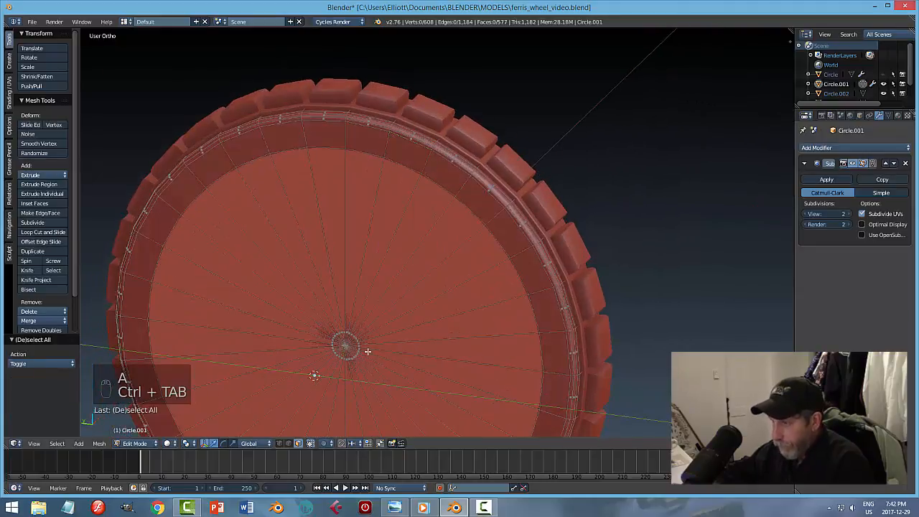
key(c)
drag(363, 349, 300, 338)
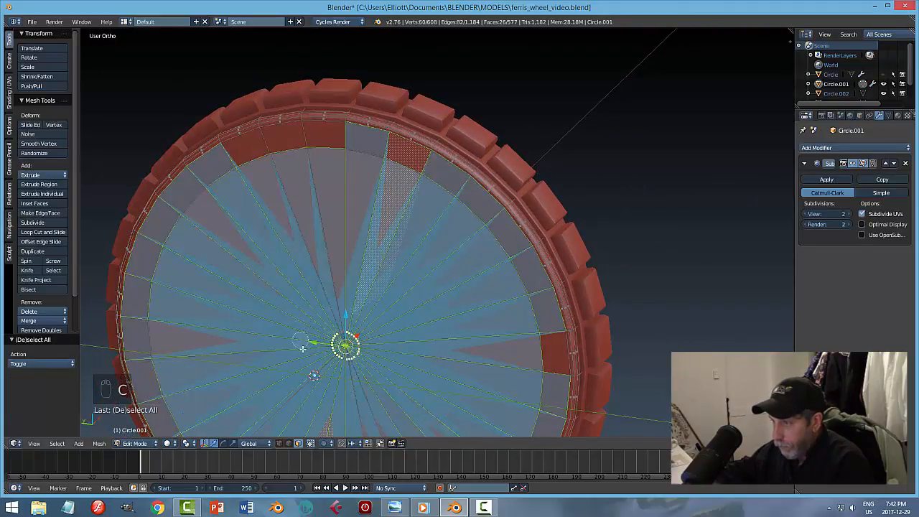
drag(350, 189, 264, 164)
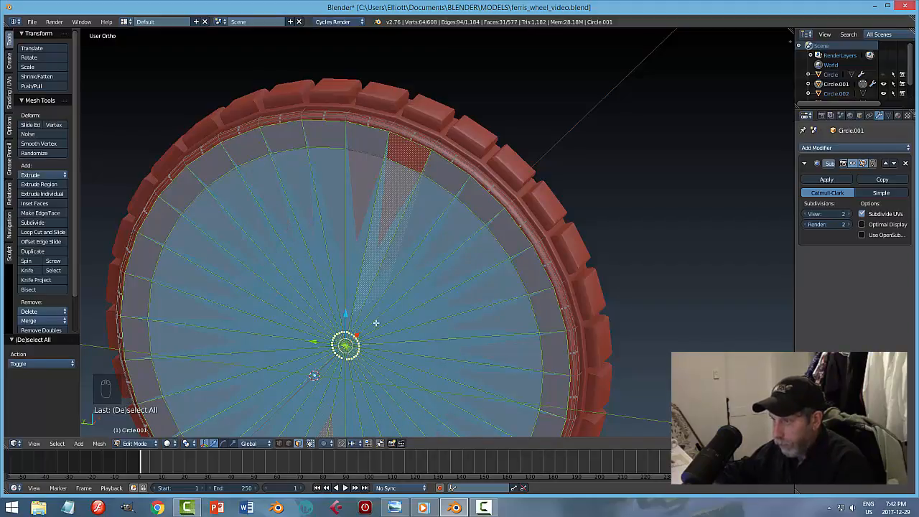
middle_drag(376, 323, 374, 378)
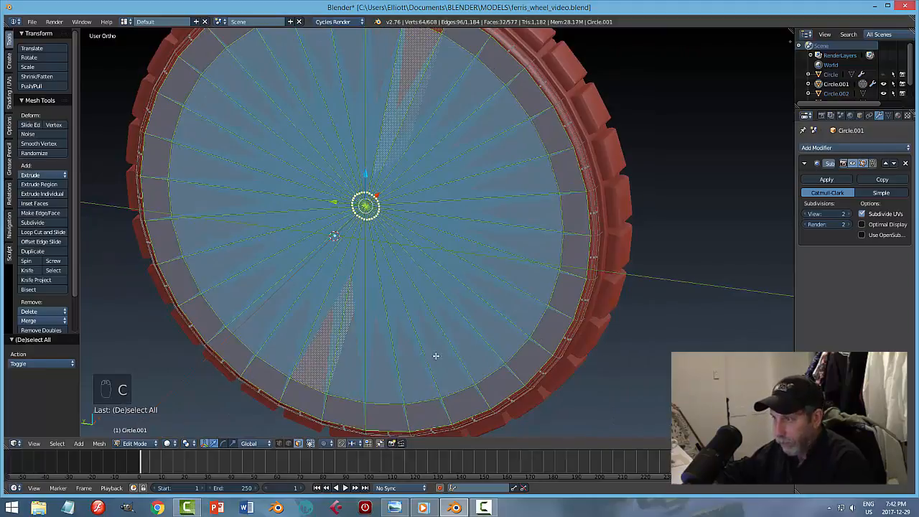
middle_drag(436, 355, 432, 328)
key(x)
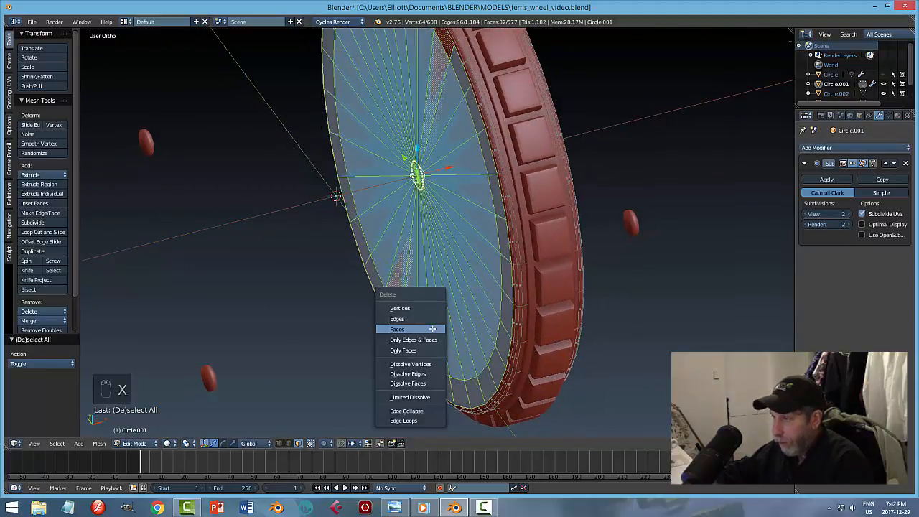
click(415, 329)
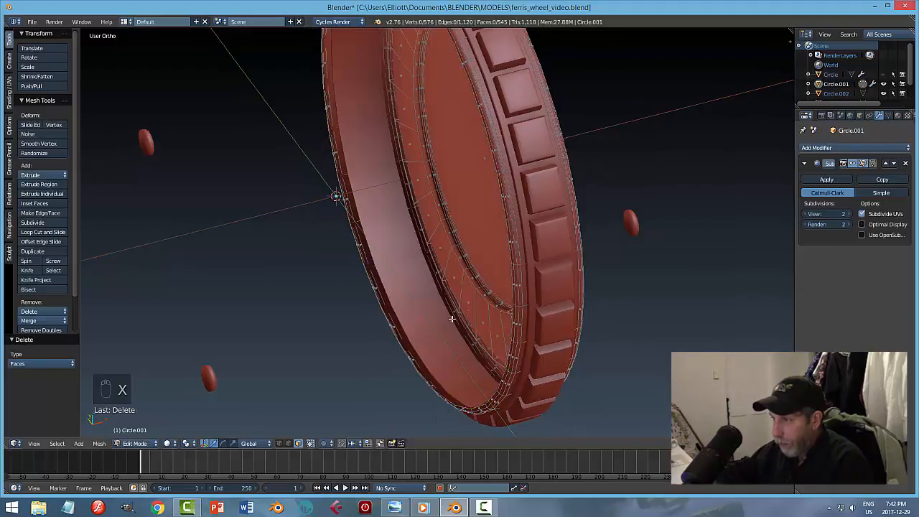
Step: Extrude the ring's open rear edge loop straight backwards into a new cylinder wall, deselect and return to Object Mode
key(ctrl+Tab)
click(453, 294)
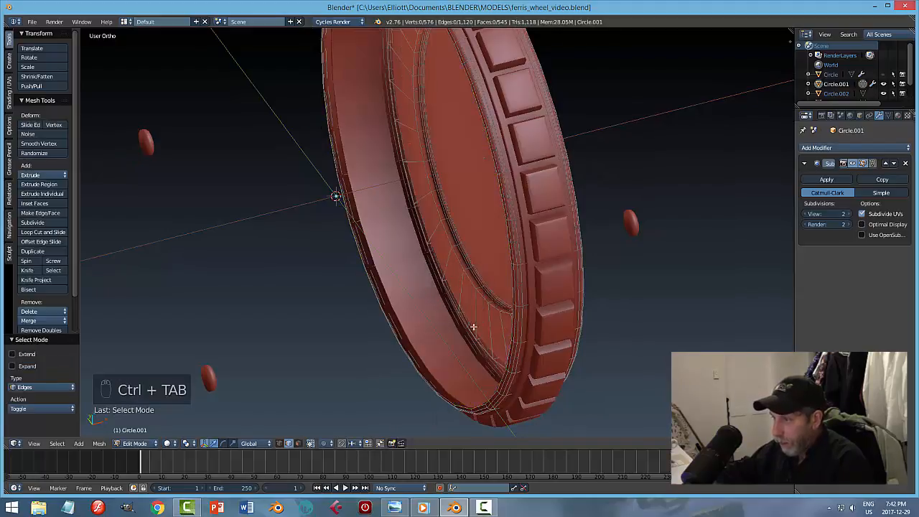
alt+right_click(513, 316)
middle_drag(513, 316, 562, 338)
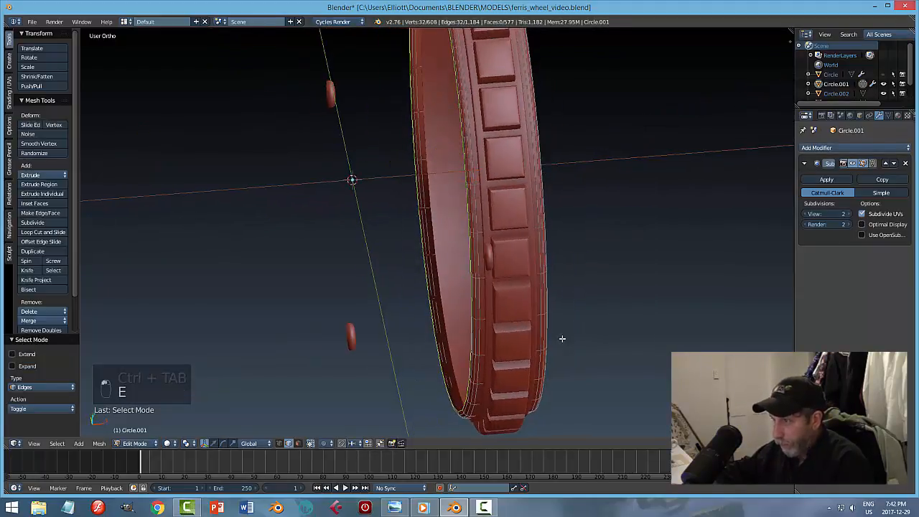
click(562, 338)
drag(477, 170, 345, 180)
key(a)
key(Tab)
click(426, 288)
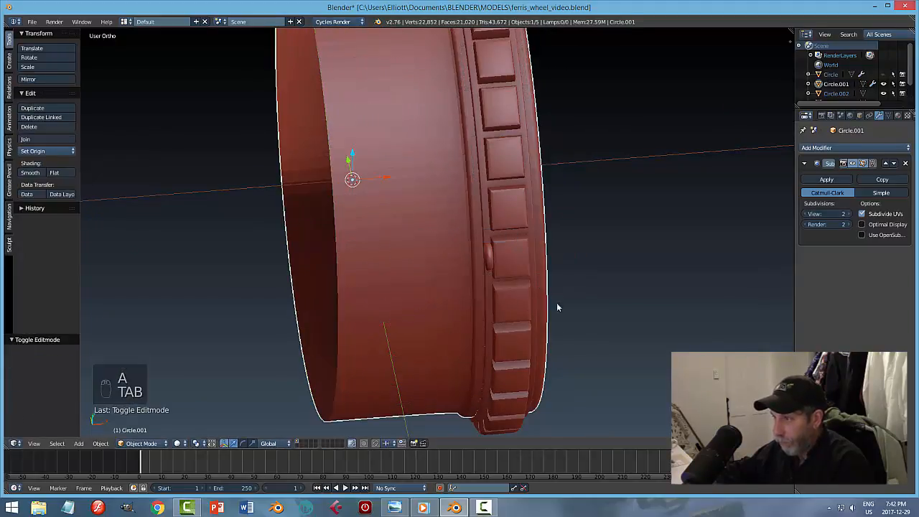
Step: Unhide the rim and spokes and clear the object selection
scroll(564, 299, down, 3)
middle_drag(581, 290, 610, 287)
scroll(549, 320, up, 3)
middle_drag(519, 313, 447, 319)
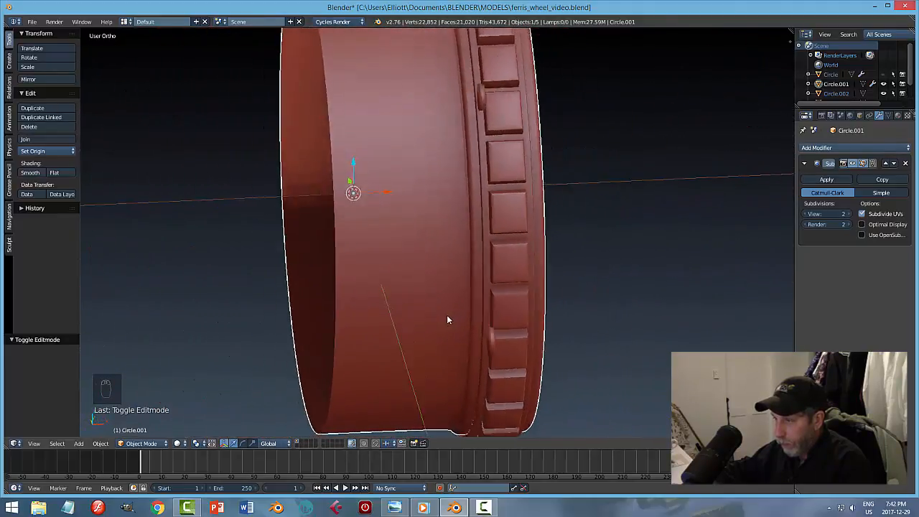
key(alt+h)
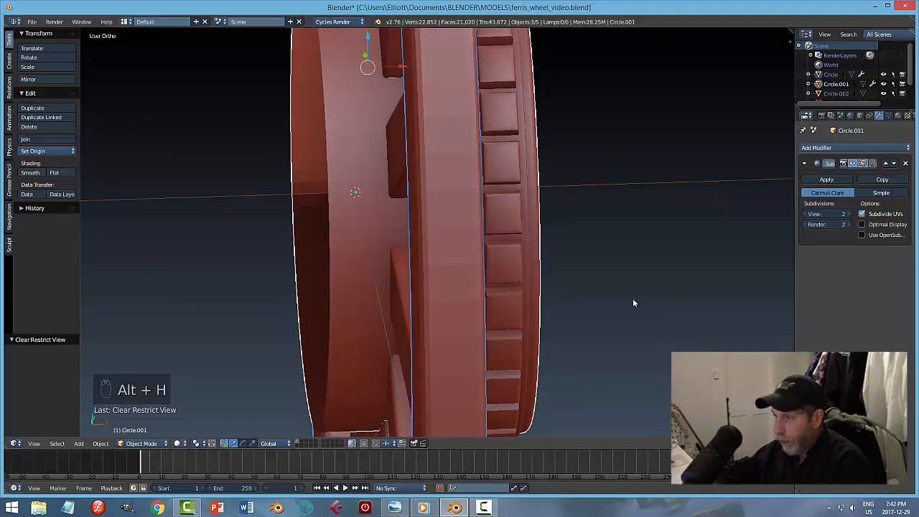
key(a)
middle_drag(640, 304, 679, 281)
Step: Select the hub, enter Edit Mode and fill the cylinder's open rear edge loop with a single face
key(Tab)
right_click(431, 214)
right_click(432, 215)
key(Tab)
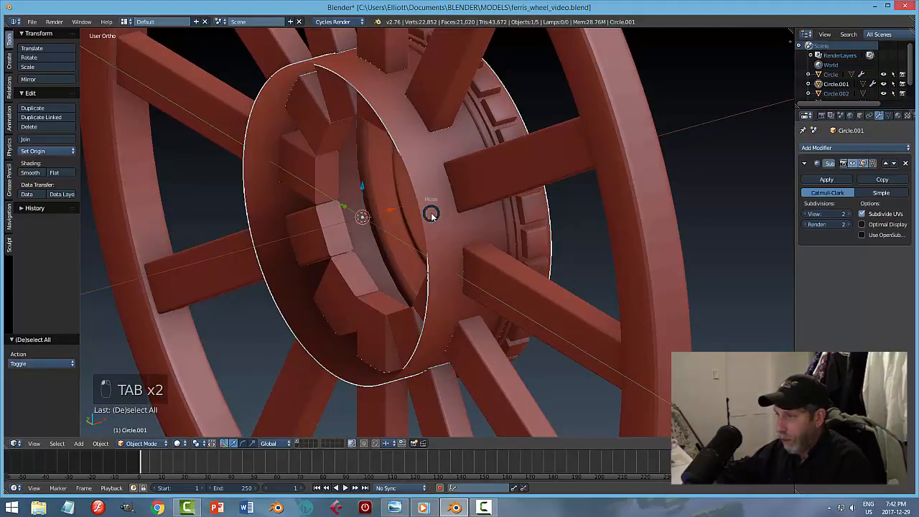
click(499, 216)
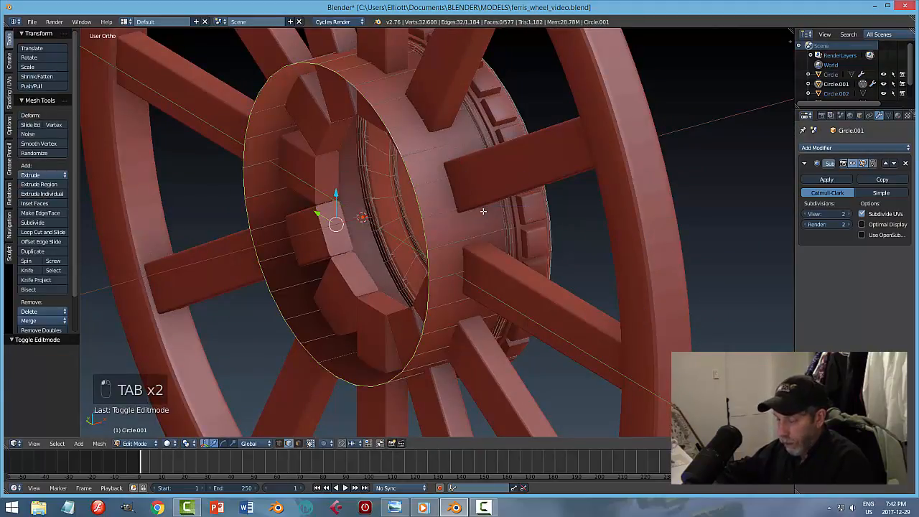
key(f)
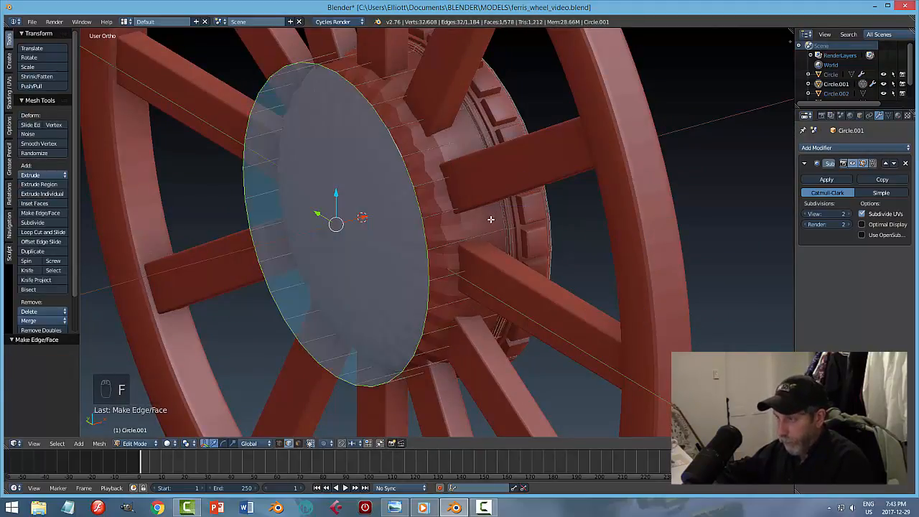
key(a)
Step: Add an edge loop around the cylinder close to the rear cap's edge, deselect and return to Object Mode
middle_drag(490, 219, 415, 191)
key(ctrl+r)
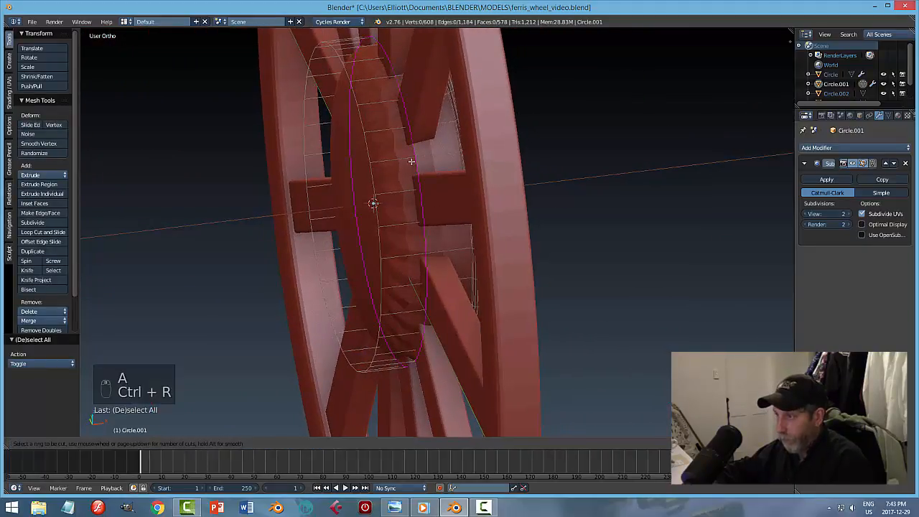
click(373, 165)
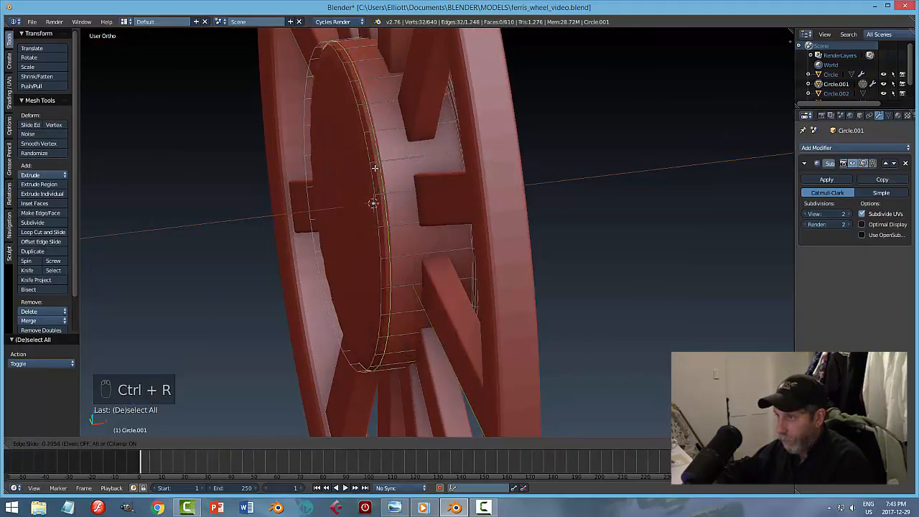
click(372, 167)
key(a)
key(Tab)
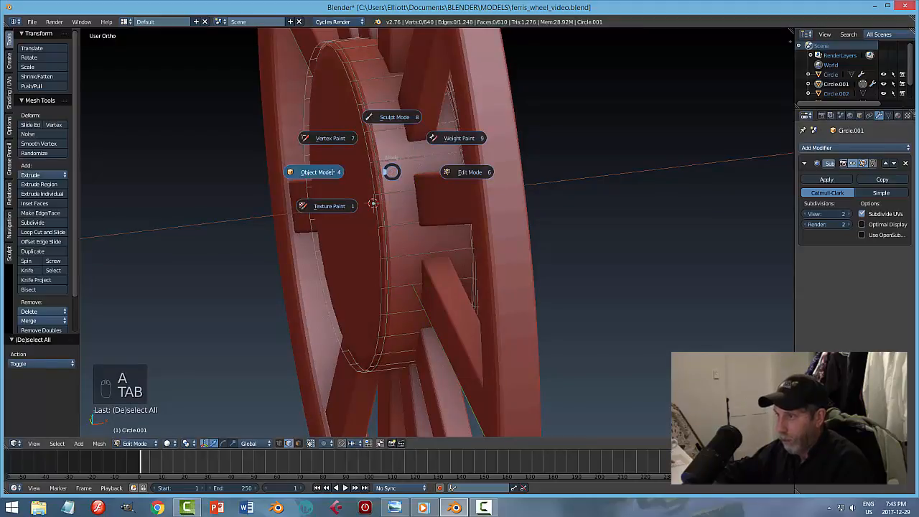
key(a)
Step: Enter Edit Mode on the hub, switch to face selection and select the rear cap face
middle_drag(403, 216, 356, 210)
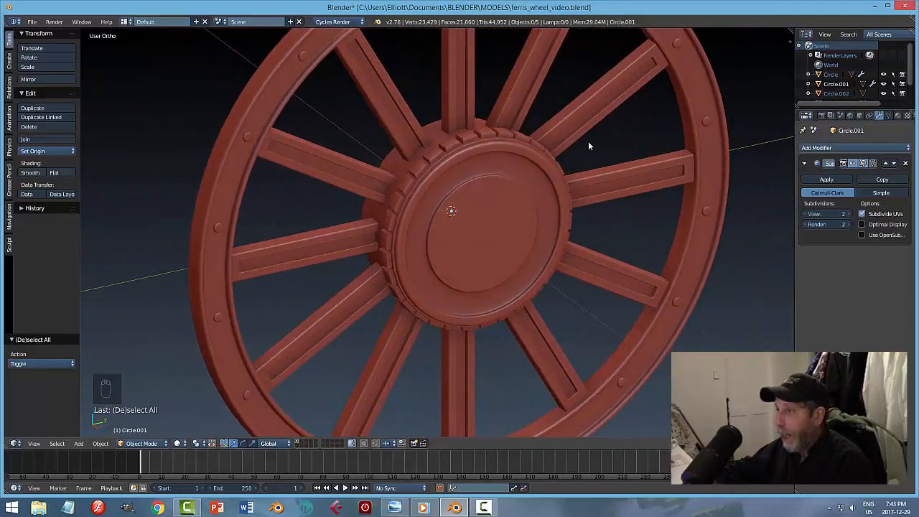
middle_drag(445, 182, 430, 211)
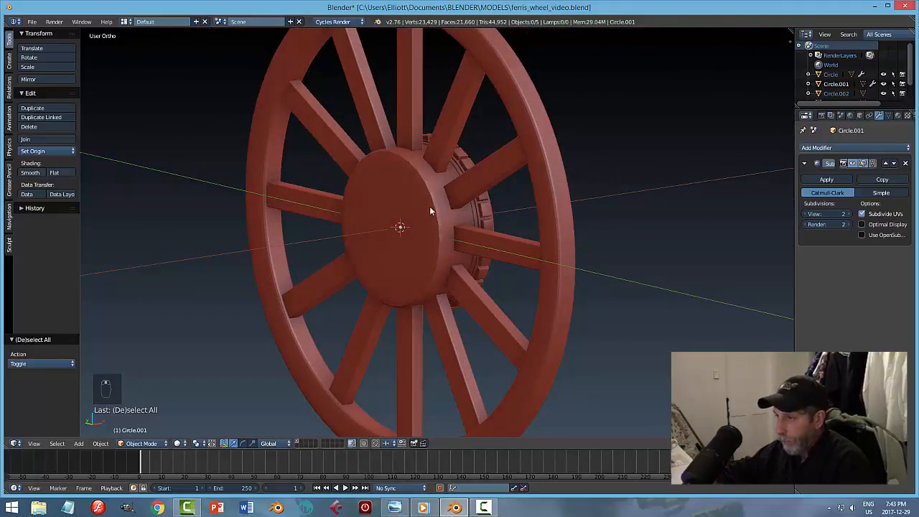
key(Tab)
scroll(402, 230, up, 2)
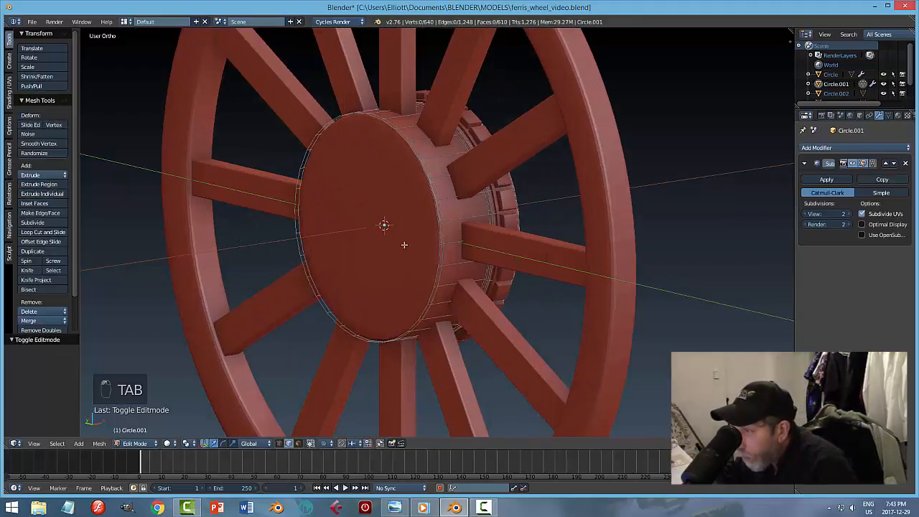
key(ctrl+Tab)
click(383, 252)
right_click(385, 227)
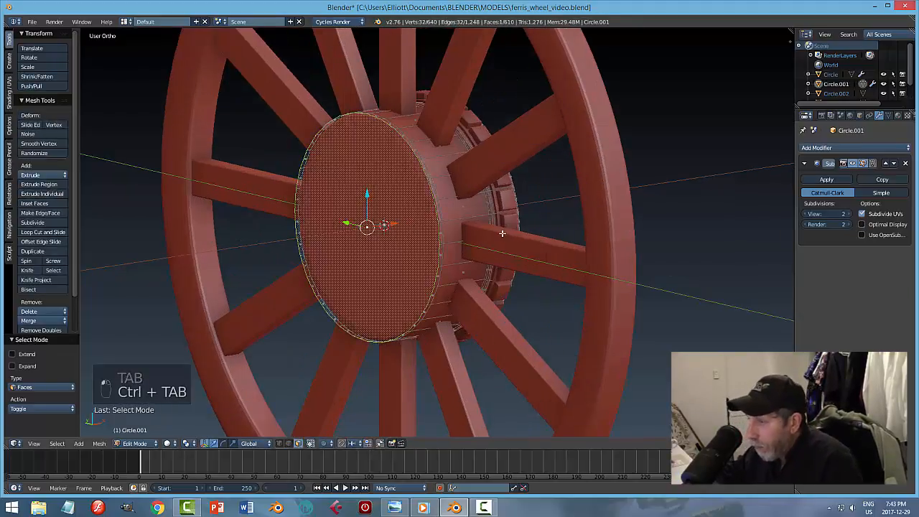
middle_drag(502, 234, 488, 244)
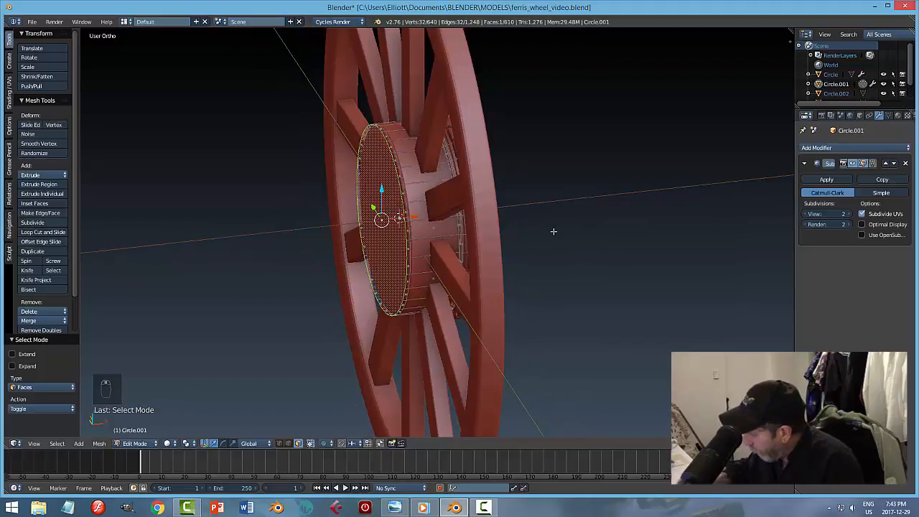
Step: Grow the face selection from the hub's rear cap to include the cylinder's side faces, up to the narrow band beside the notched ring
key(ctrl+KP_Add)
scroll(524, 234, up, 3)
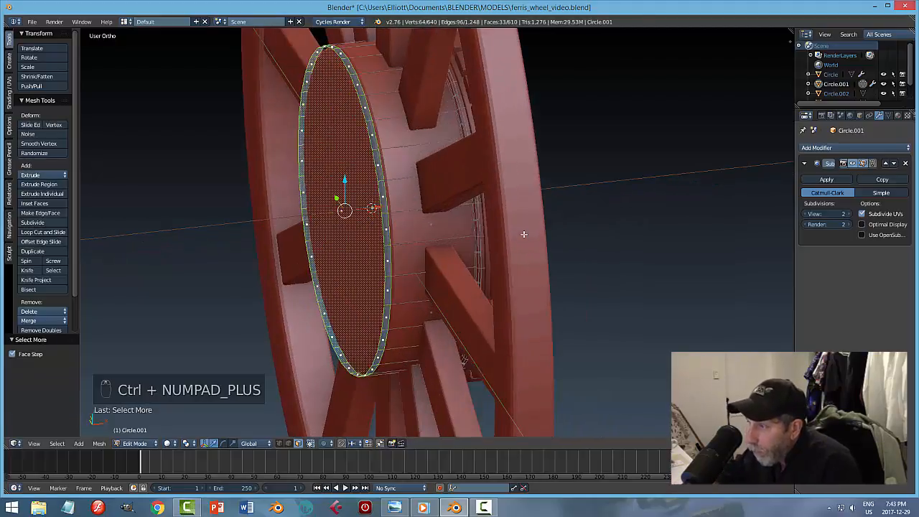
key(ctrl+KP_Add)
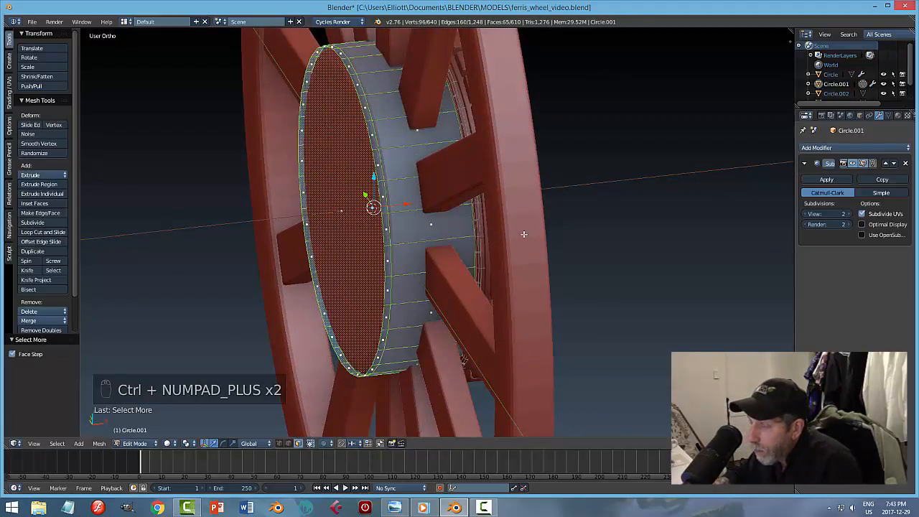
middle_drag(509, 226, 535, 233)
scroll(535, 233, up, 4)
scroll(534, 232, down, 1)
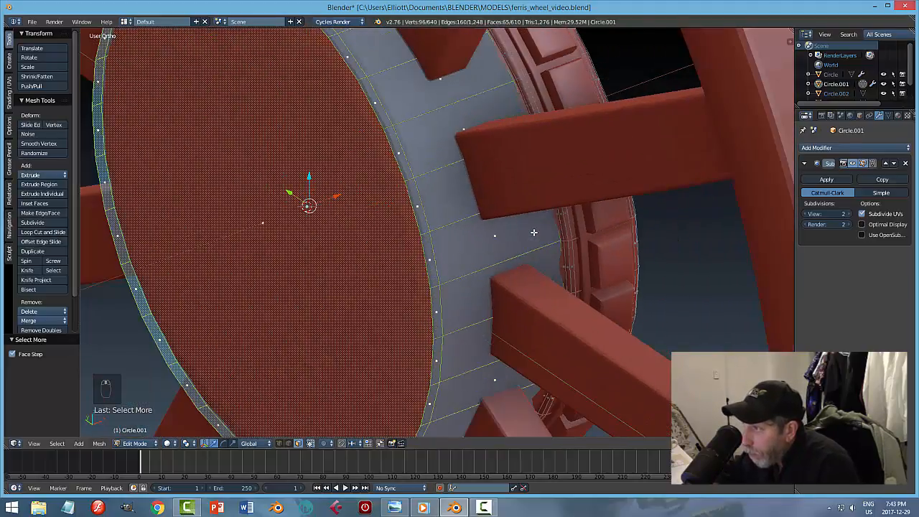
scroll(533, 231, down, 1)
key(ctrl+KP_Add)
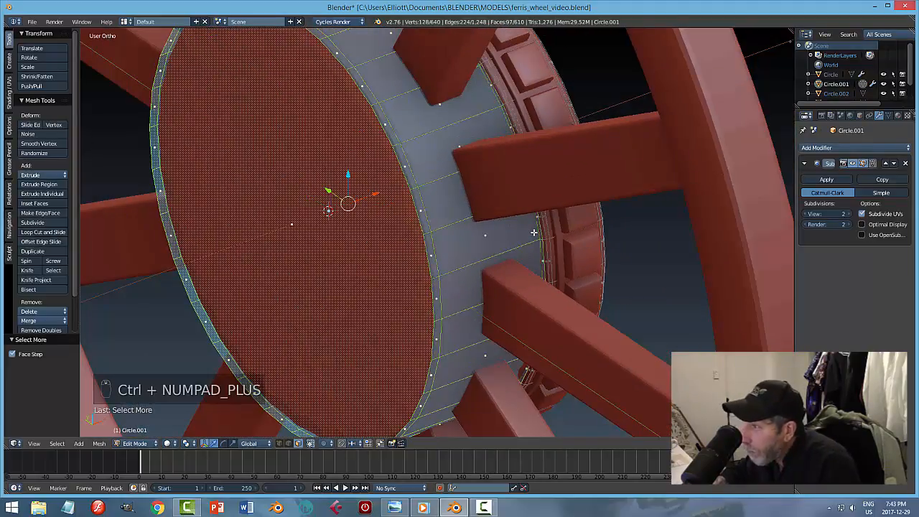
scroll(697, 286, up, 1)
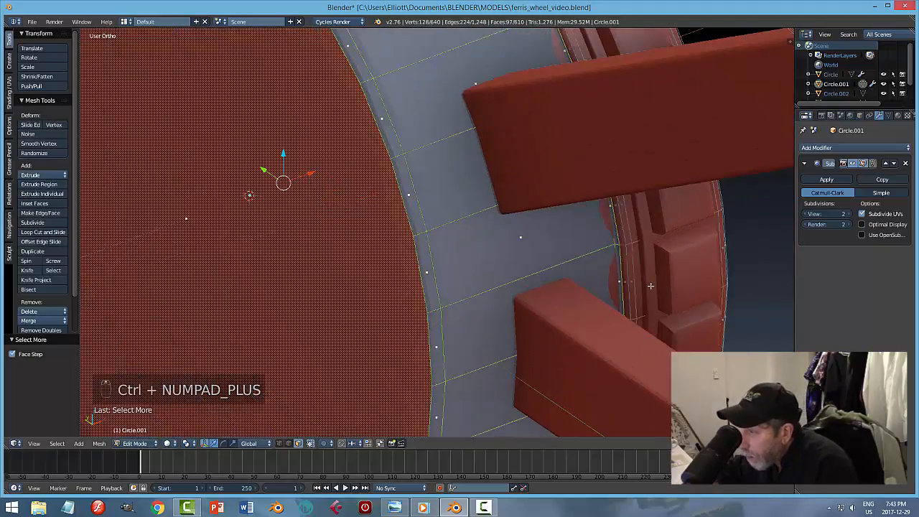
key(ctrl+KP_Subtract)
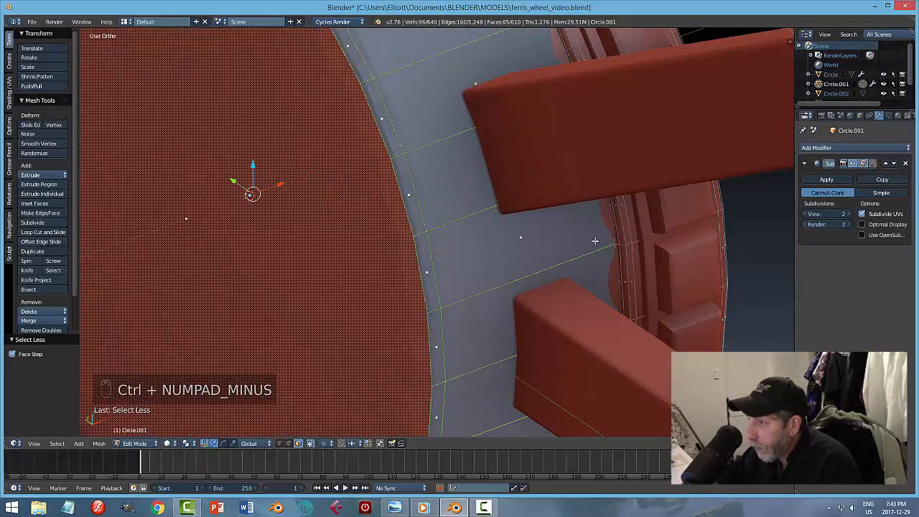
Step: Scale the hub's rear cylinder to about 0.91 on all axes except X and return to Object Mode with the faces deselected
scroll(596, 241, down, 10)
key(s)
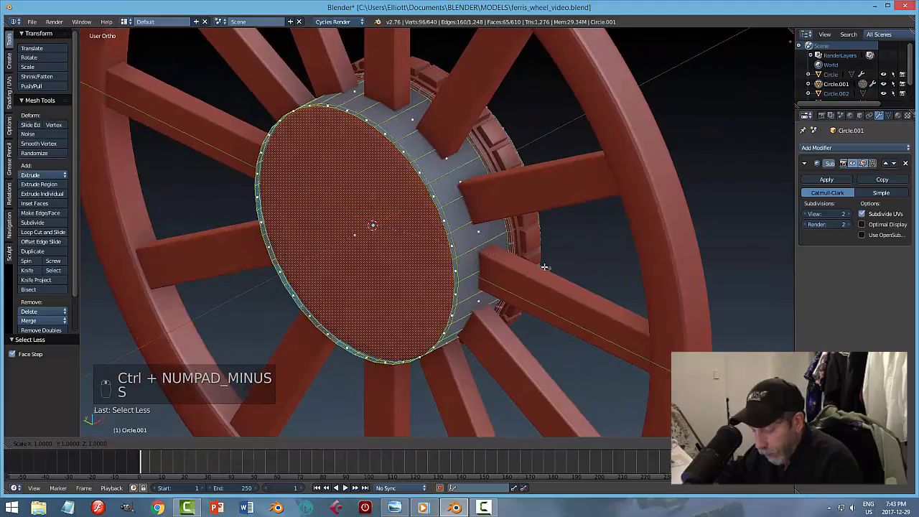
key(shift+x)
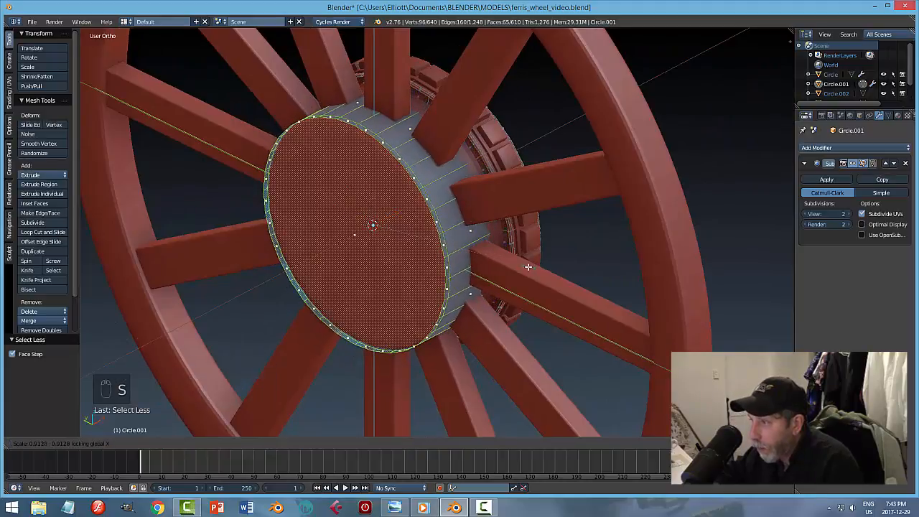
click(529, 264)
middle_drag(529, 265, 462, 192)
key(a)
key(Tab)
Step: Apply smooth shading to the hub, clear the selection and save the file
key(a)
right_click(461, 192)
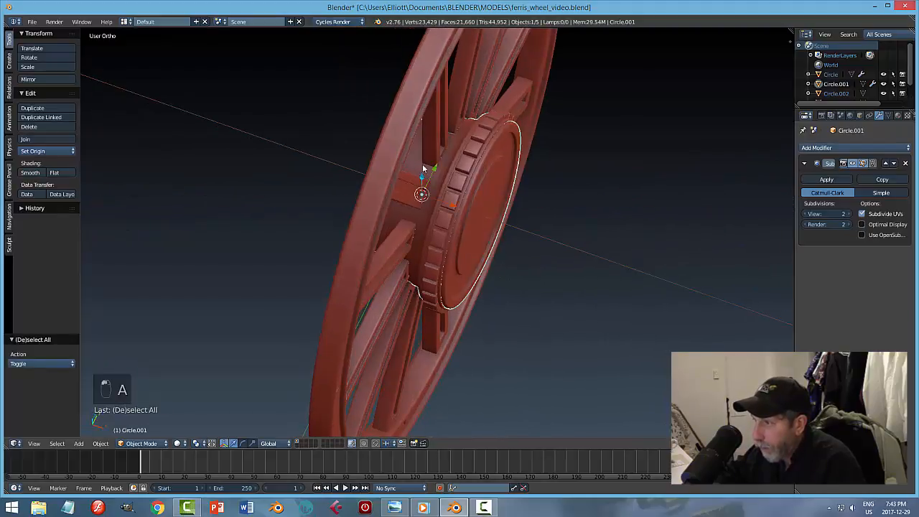
click(40, 173)
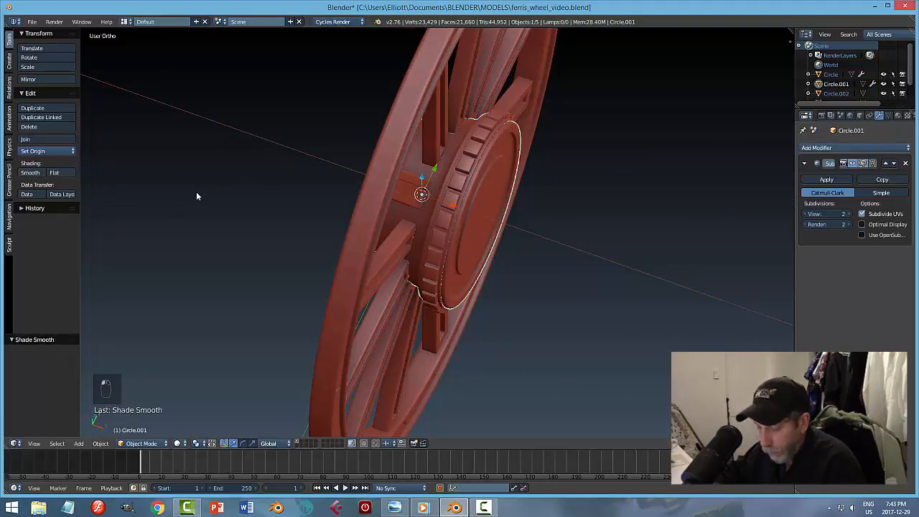
key(a)
middle_drag(199, 194, 217, 185)
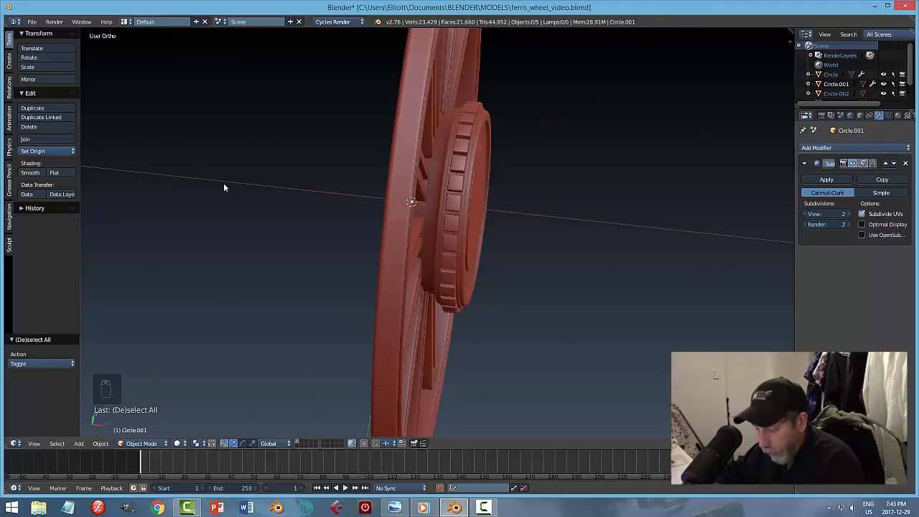
key(ctrl+s)
Step: Apply the Subdivision Surface modifiers on the wheel's rim and on the hub
middle_drag(318, 195, 306, 155)
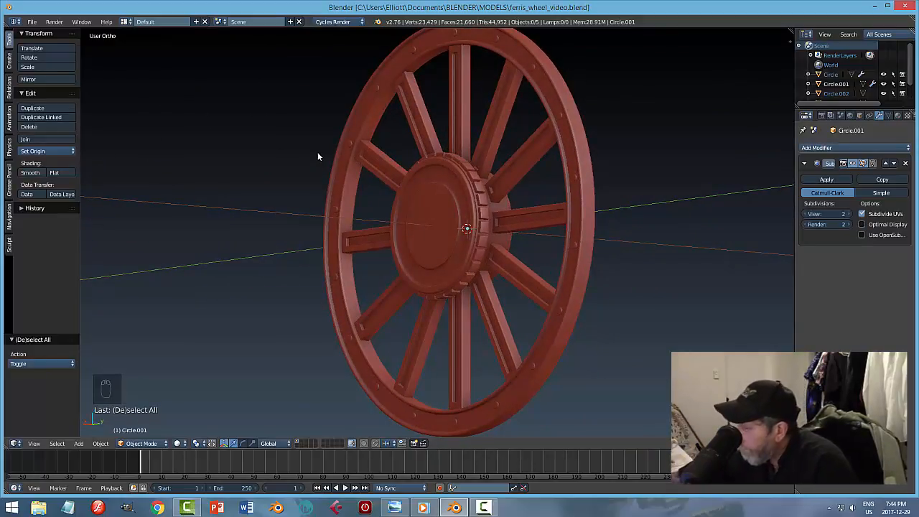
right_click(581, 107)
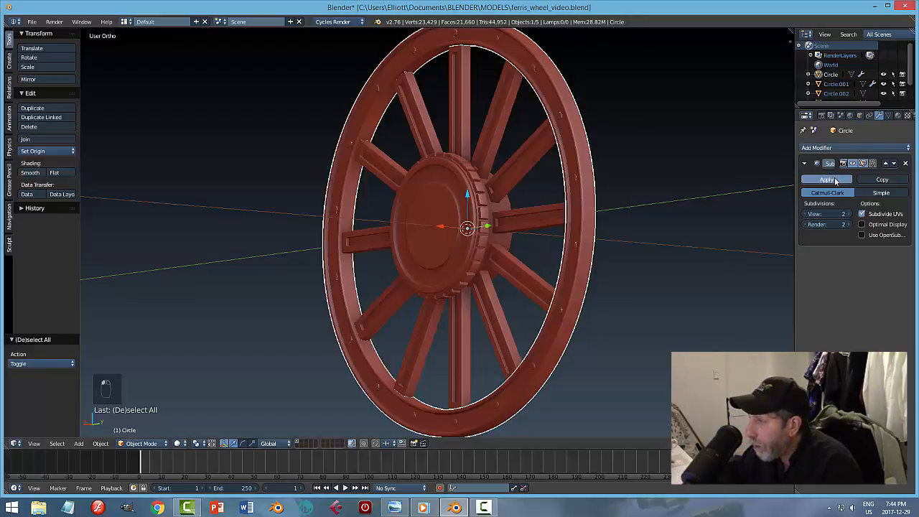
click(826, 179)
right_click(447, 213)
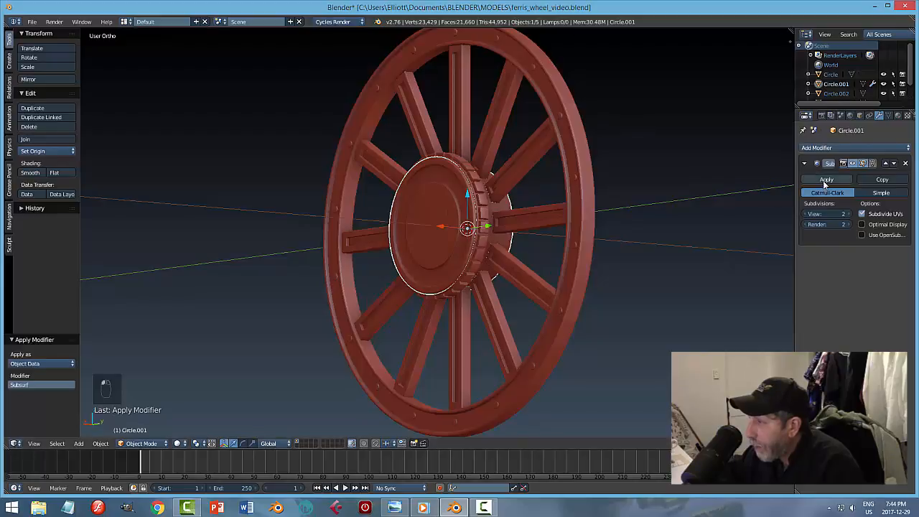
click(824, 181)
Step: Join the small round rivets and the spokes to the wheel's rim as one object
middle_drag(656, 212, 656, 226)
right_click(517, 188)
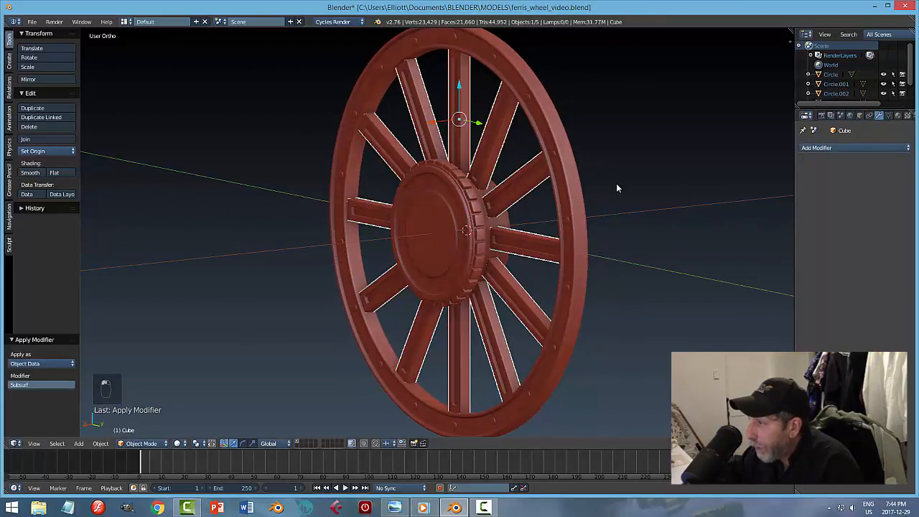
right_click(553, 153)
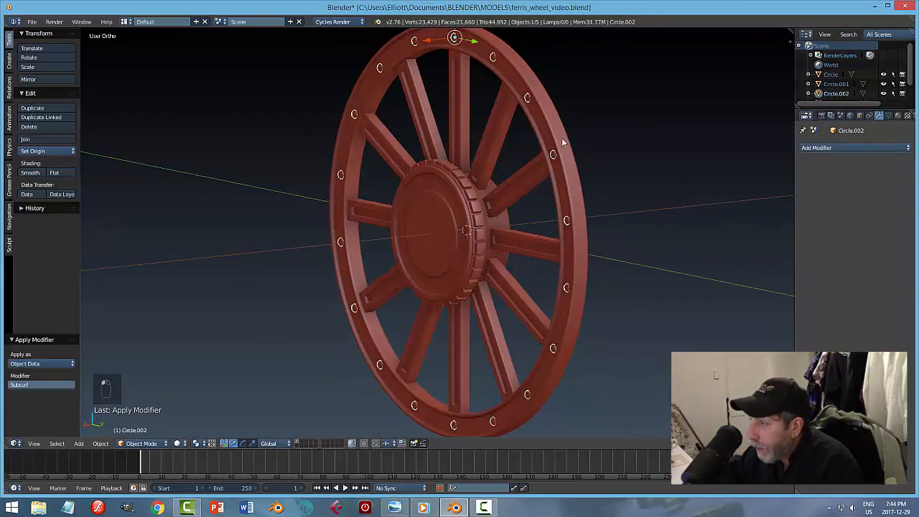
shift+right_click(562, 132)
key(ctrl+j)
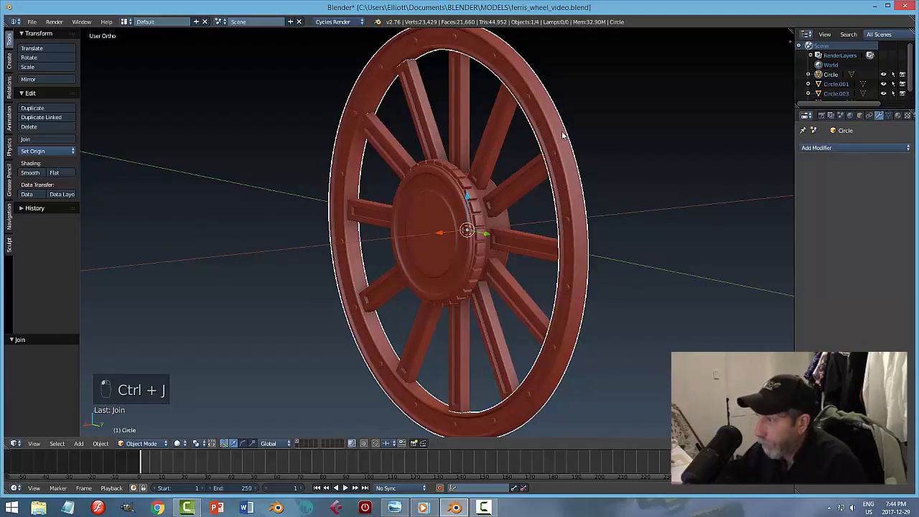
shift+right_click(502, 123)
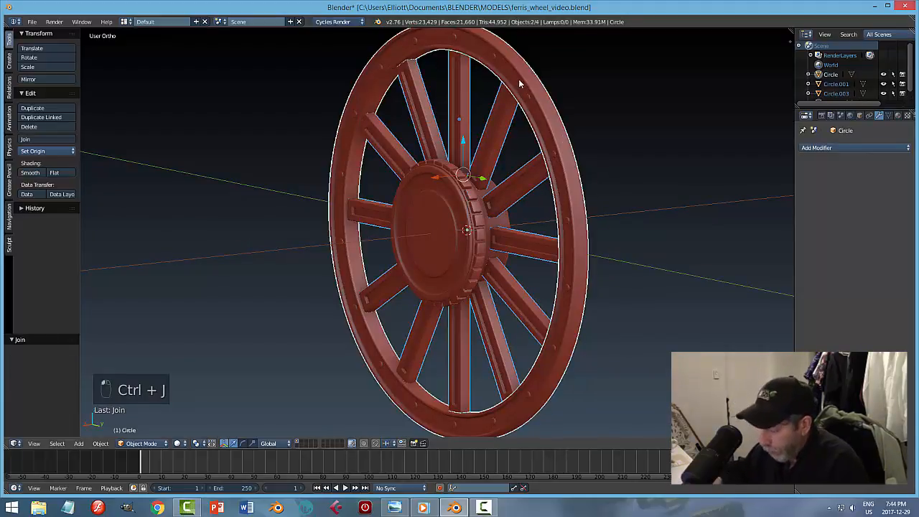
key(ctrl+j)
Step: Join the notched ring to the hub and clear the selection
scroll(463, 245, up, 4)
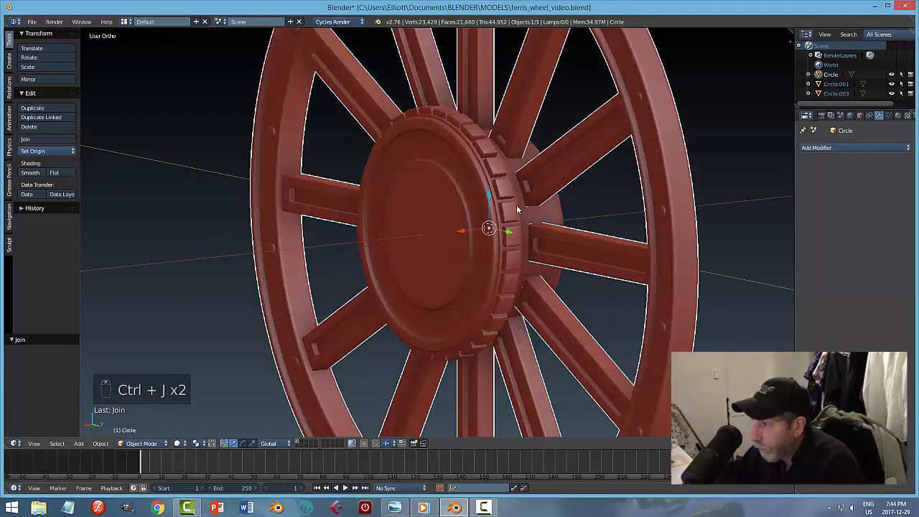
right_click(513, 209)
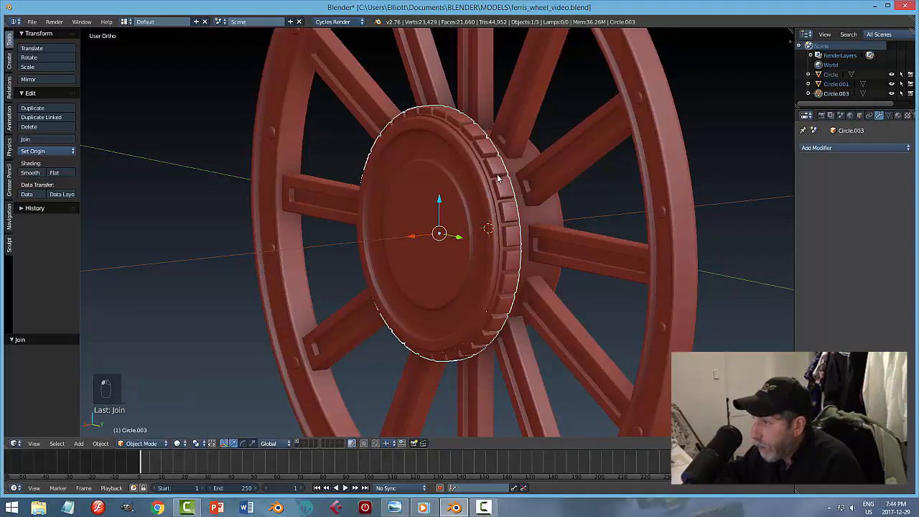
right_click(495, 177)
right_click(494, 171)
shift+right_click(456, 180)
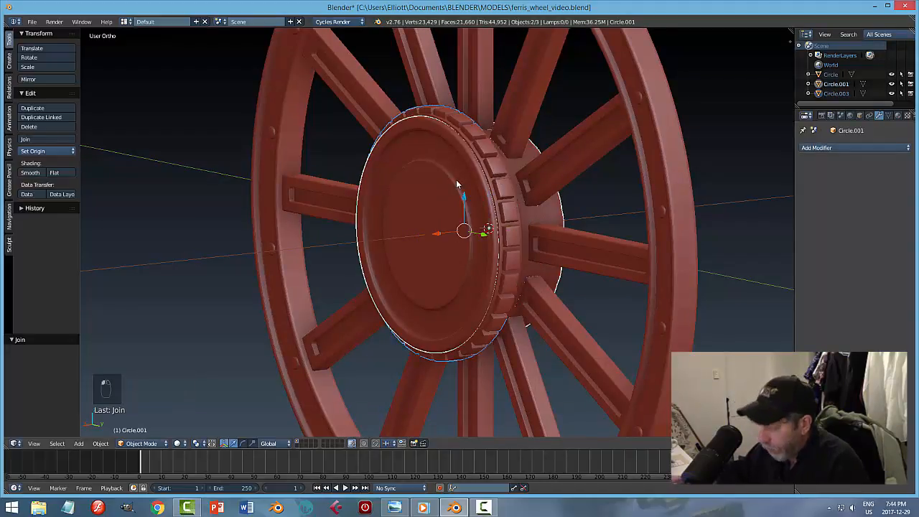
key(ctrl+j)
middle_drag(501, 217, 527, 260)
key(a)
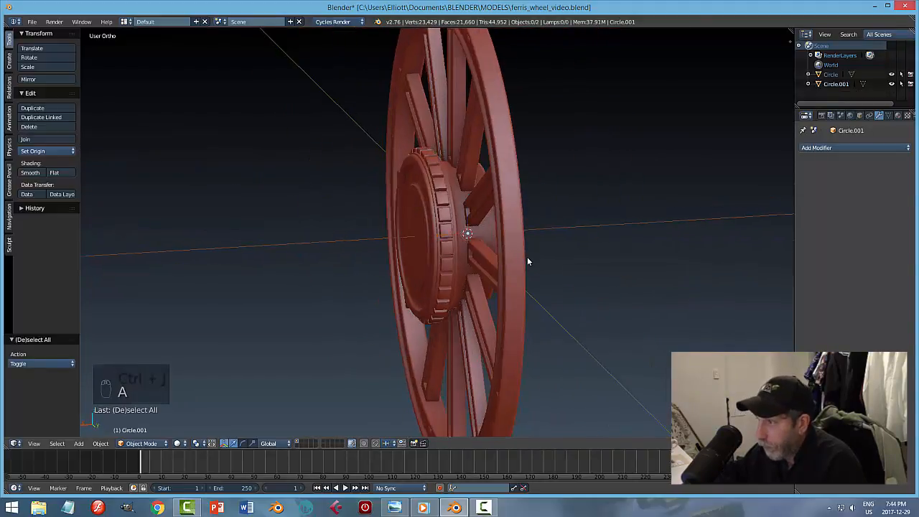
key(a)
drag(433, 239, 371, 246)
key(ctrl+z)
key(a)
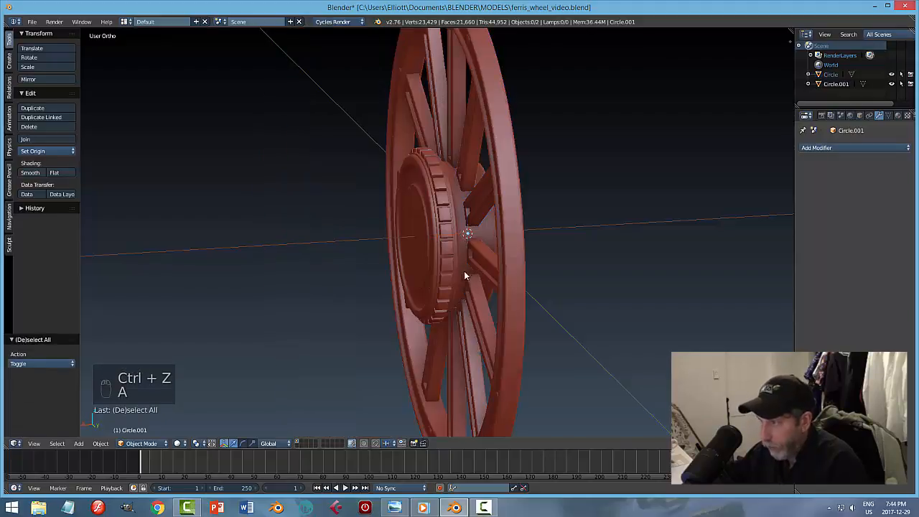
Step: Join the hub with the rim and spokes into a single wheel object, saving the file before and after
middle_drag(474, 275, 478, 247)
key(ctrl+s)
right_click(449, 224)
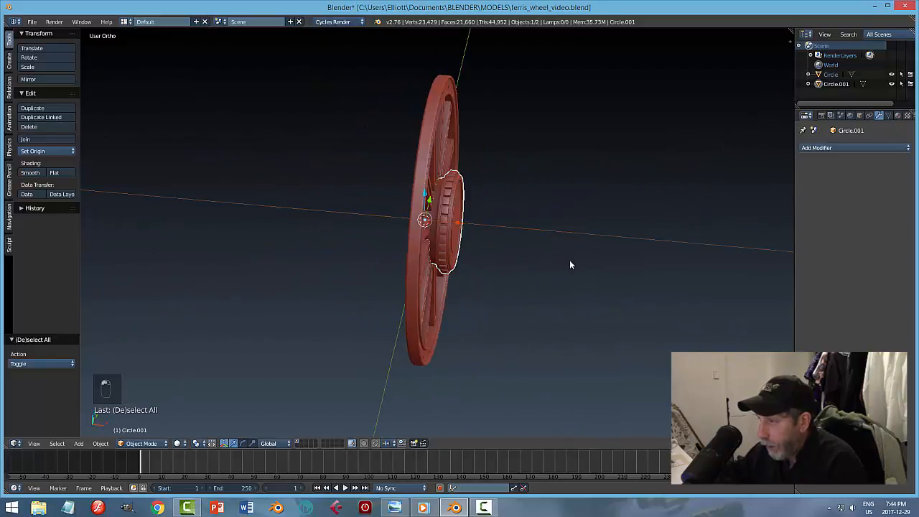
middle_drag(570, 262, 447, 161)
shift+right_click(447, 161)
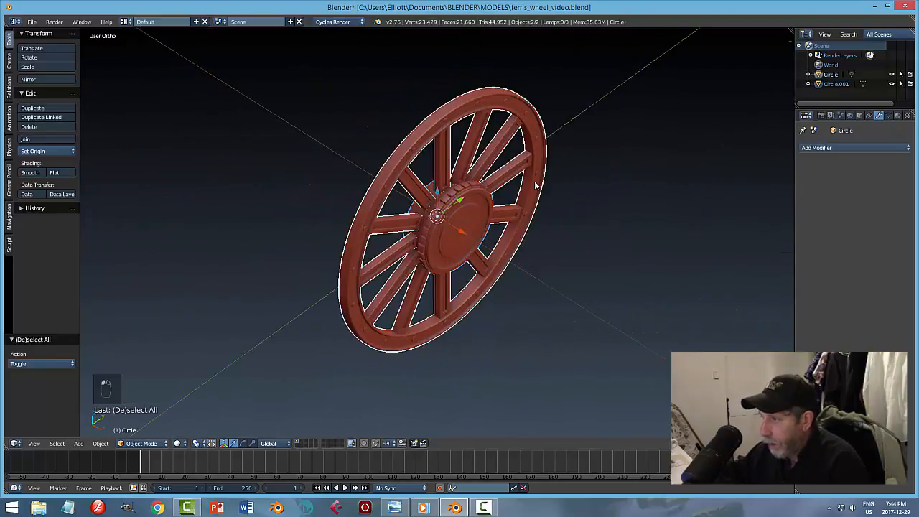
key(ctrl+j)
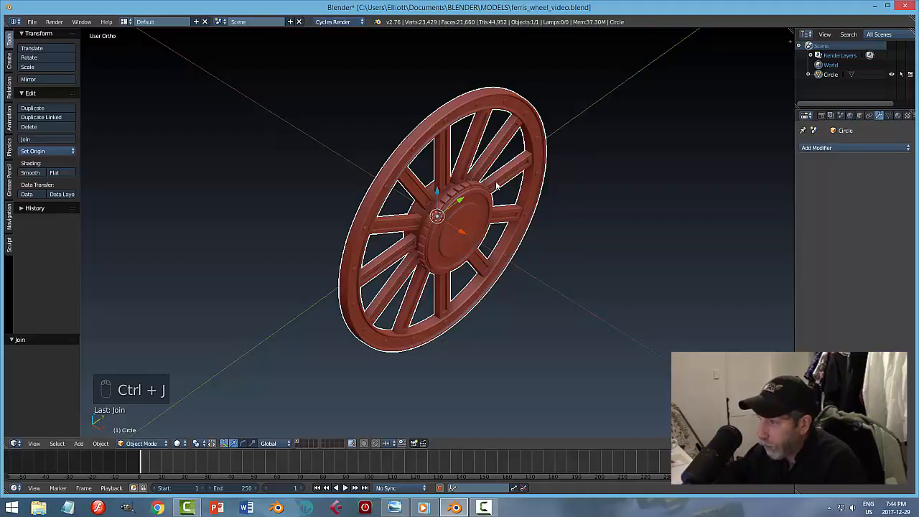
key(a)
mouse_move(495, 209)
middle_down()
mouse_move(589, 204)
mouse_move(548, 211)
mouse_move(508, 174)
mouse_move(521, 164)
mouse_move(501, 177)
mouse_move(489, 211)
middle_up()
key(ctrl+s)
Step: In front view, duplicate the wheel, move the copy -1.28 along X and rotate it 180° about the global Z axis
click(548, 209)
right_click(529, 220)
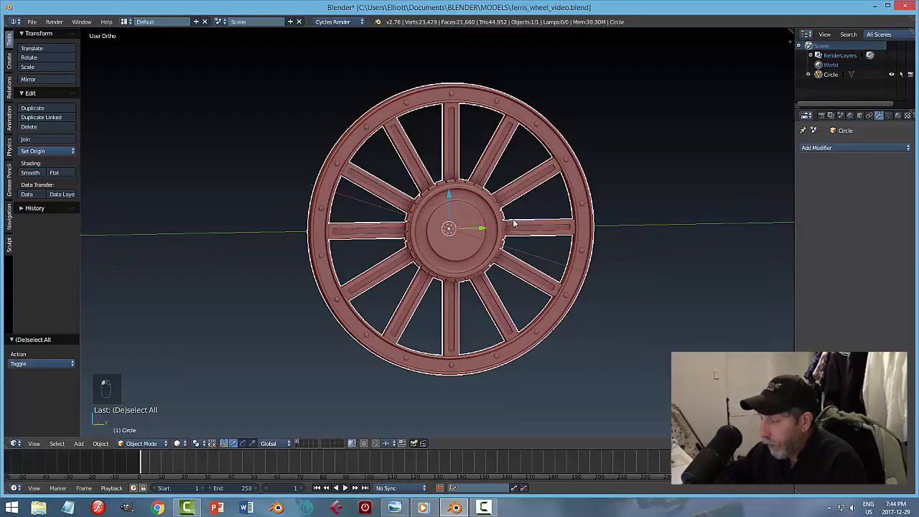
key(KP_3)
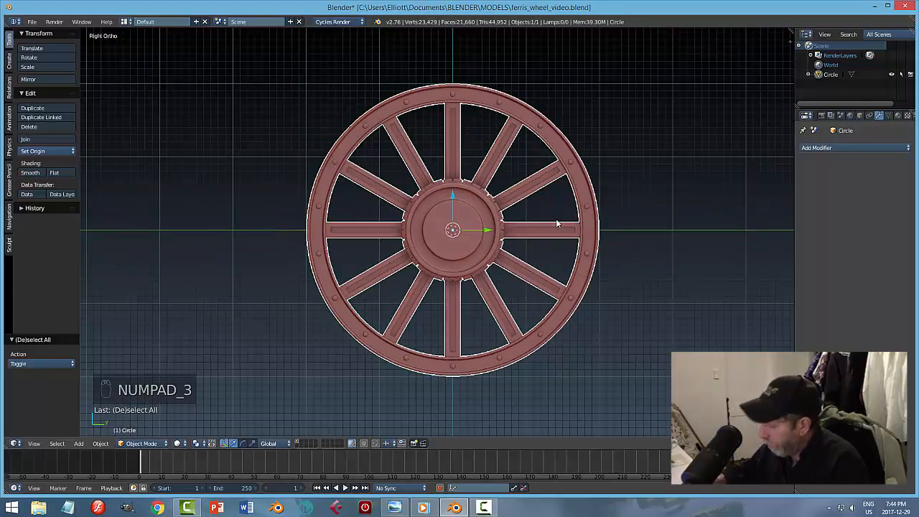
key(KP_1)
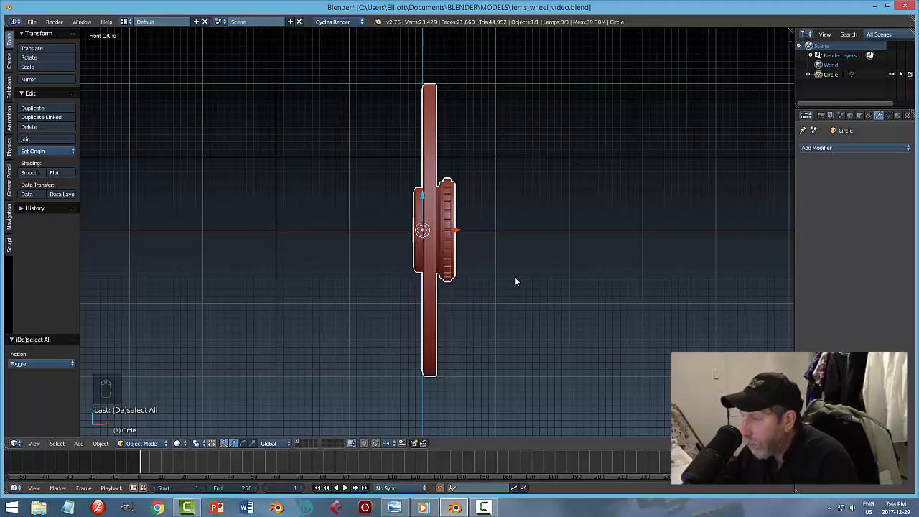
key(shift+d)
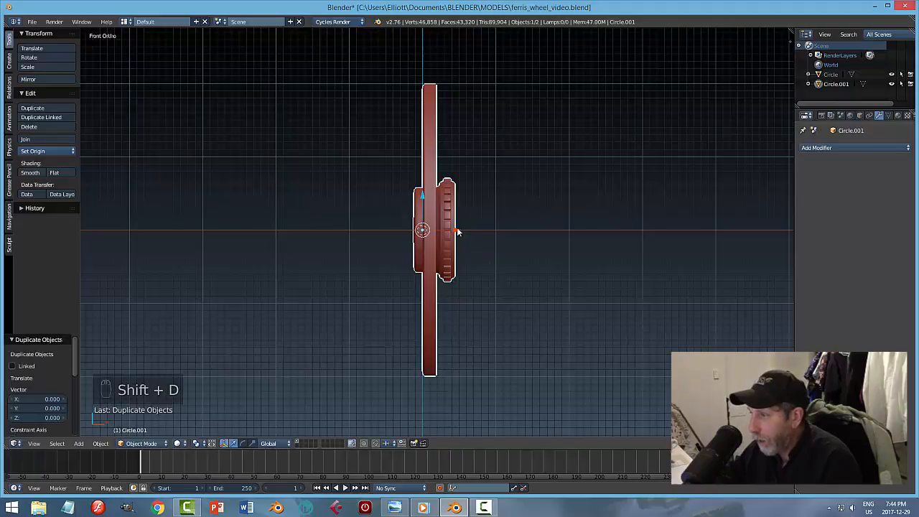
click(362, 231)
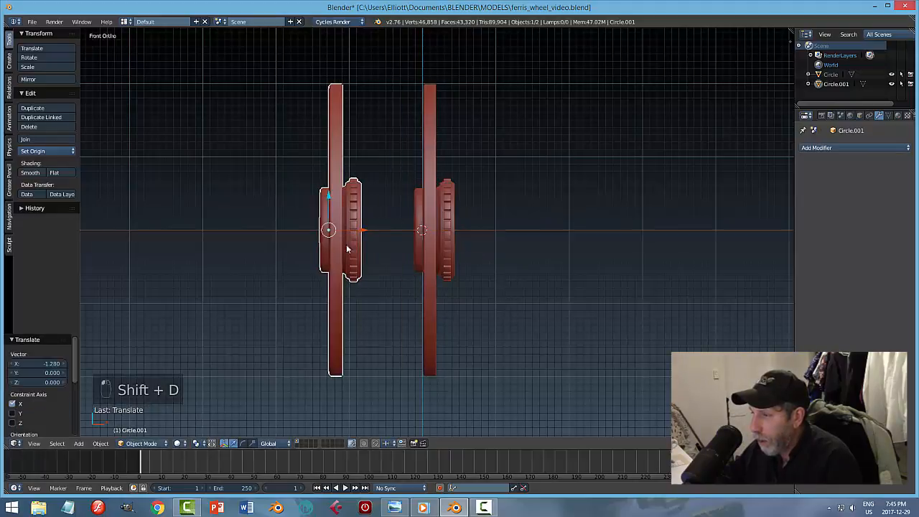
text(rz180)
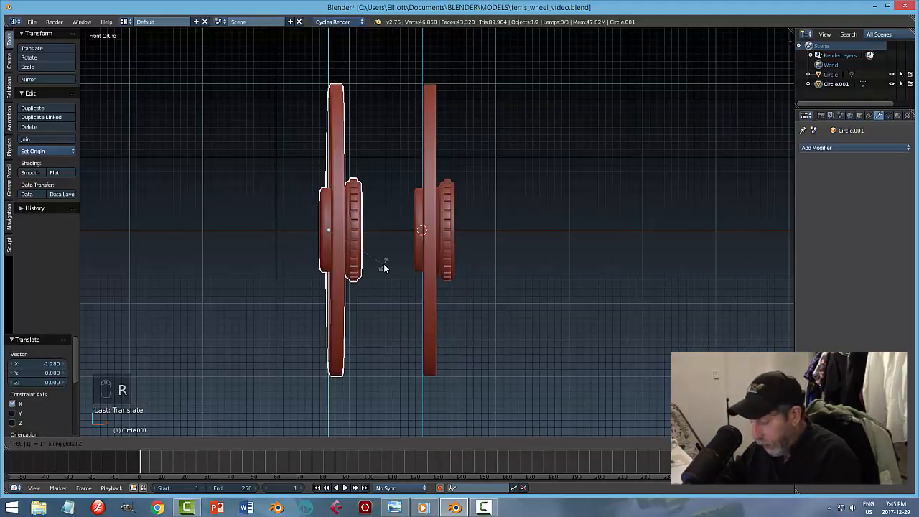
key(Return)
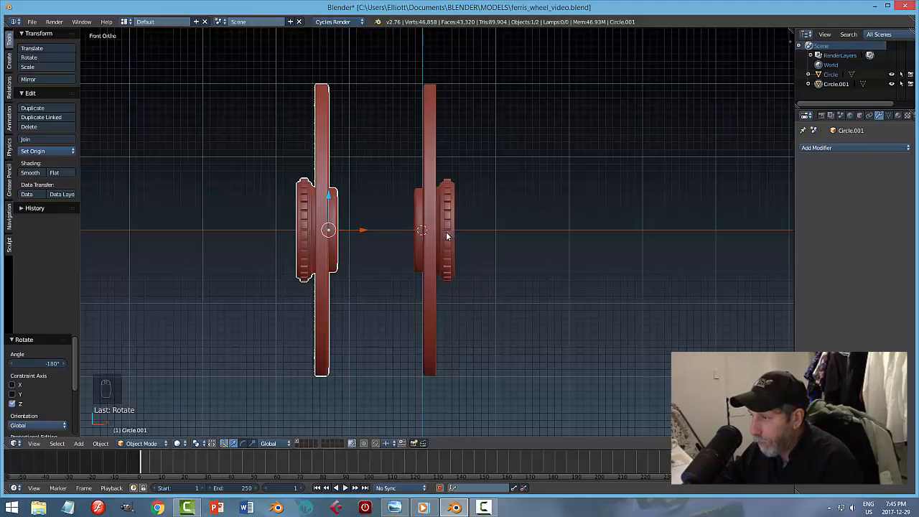
Step: Move the flipped wheel copy 0.32 along X toward the original and select both wheels
drag(366, 231, 391, 232)
middle_drag(391, 232, 585, 257)
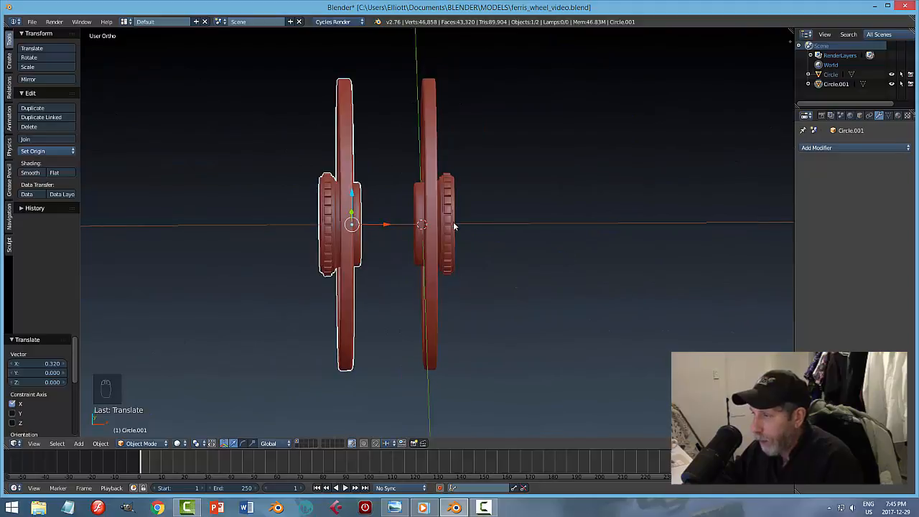
shift+right_click(453, 224)
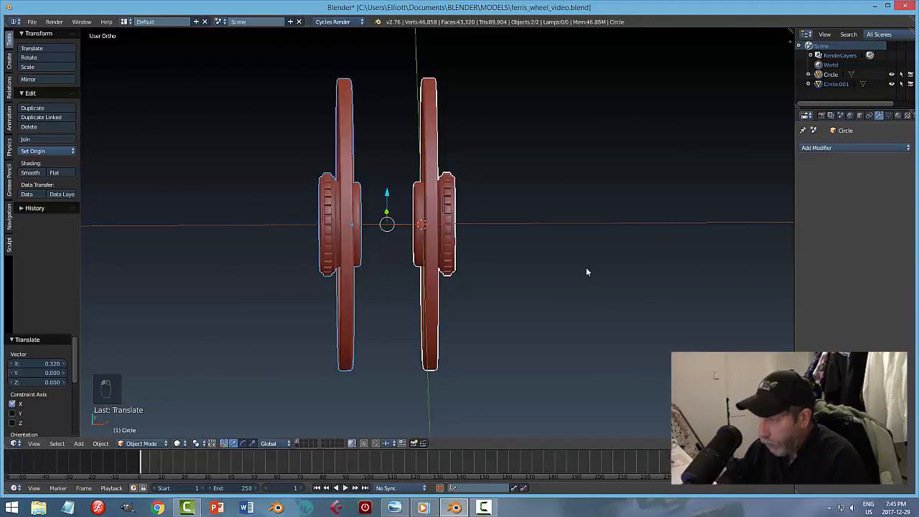
Step: Join the two selected wheels into one object and set its origin to its geometry
key(ctrl+j)
click(51, 151)
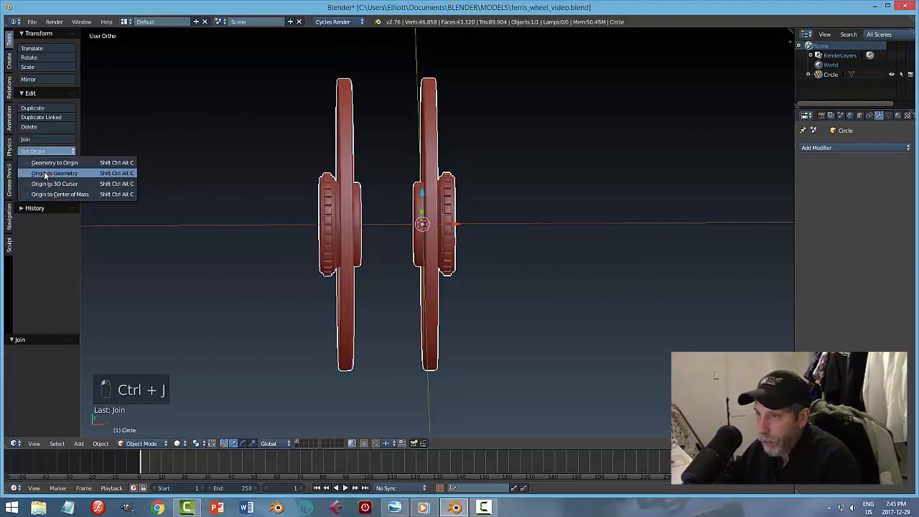
click(39, 170)
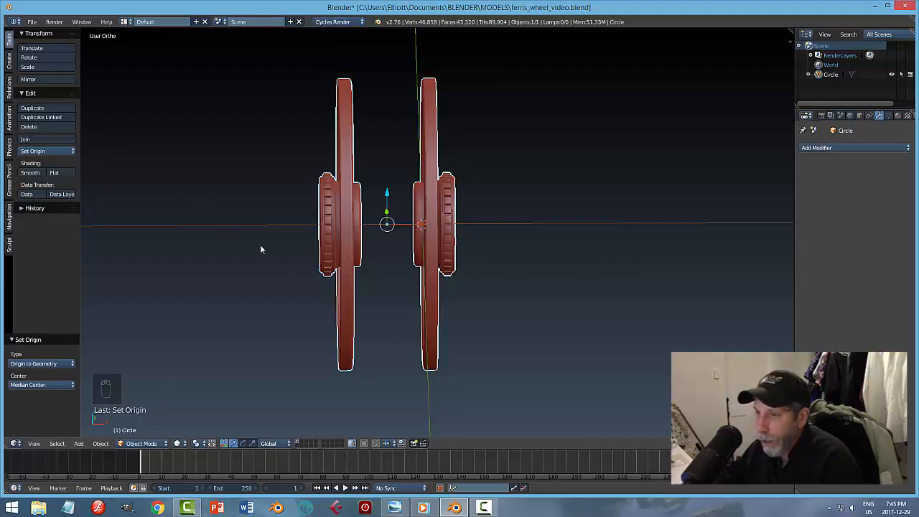
Step: Centre the joined wheel pair on the 3D cursor by applying Geometry to Origin, Origin to 3D Cursor and Geometry to Origin again
click(53, 152)
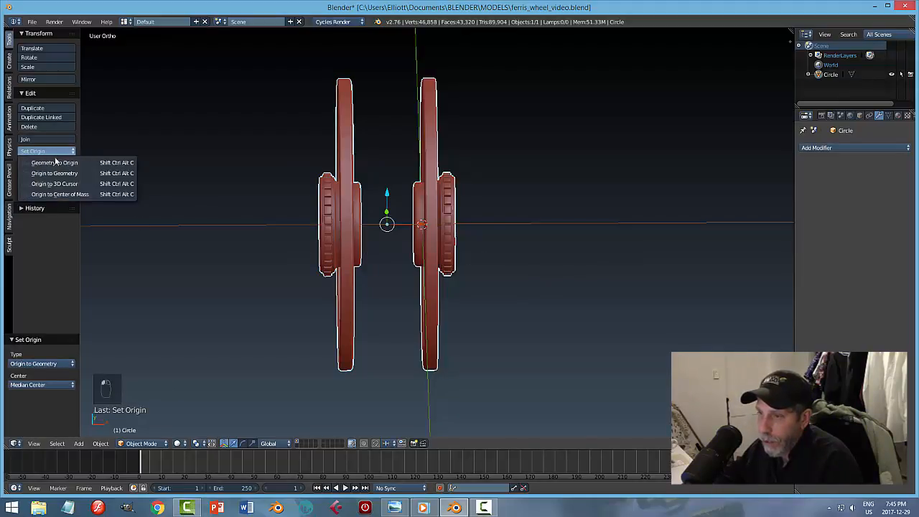
click(55, 163)
click(38, 152)
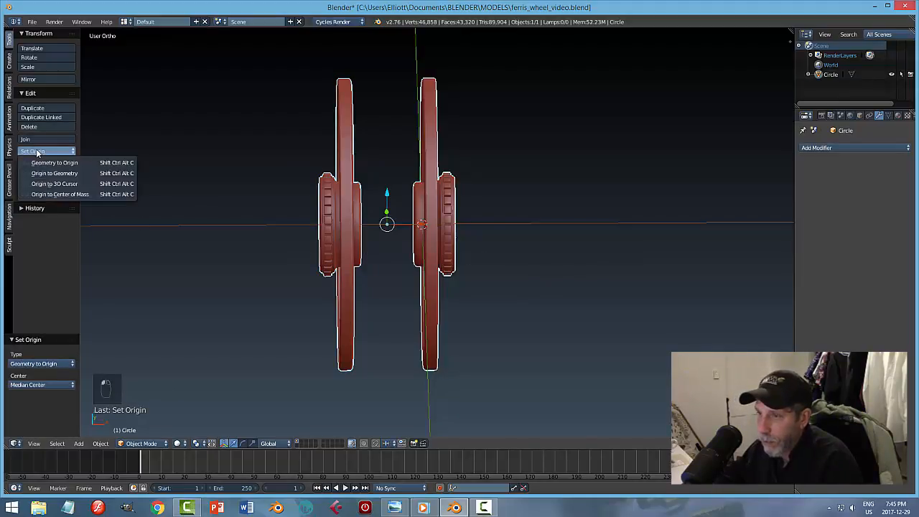
click(55, 184)
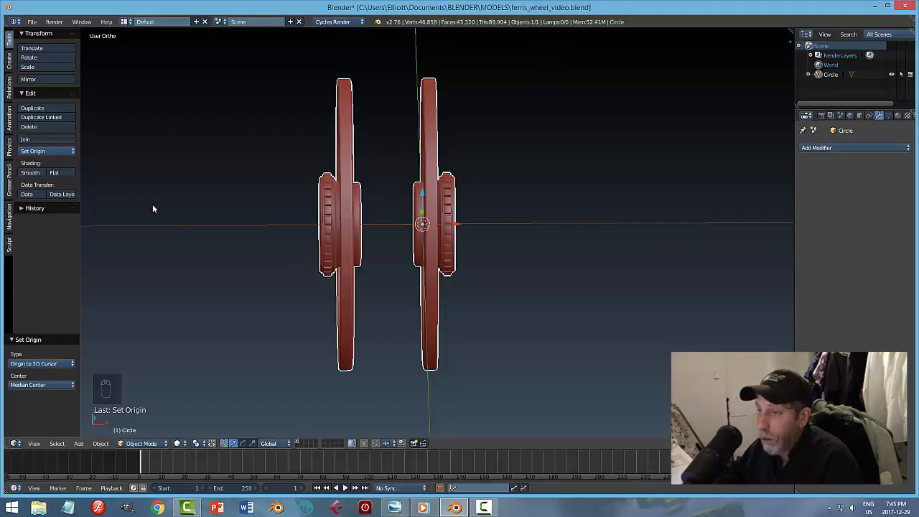
click(64, 153)
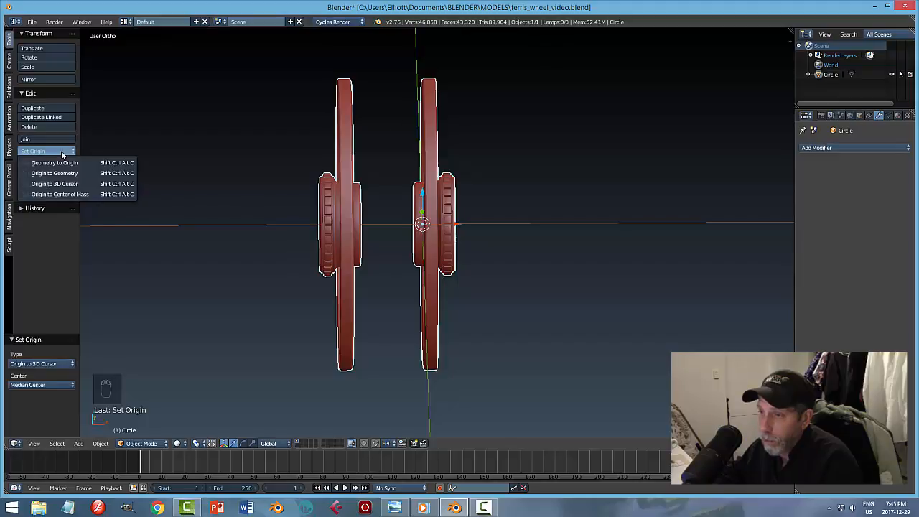
click(62, 165)
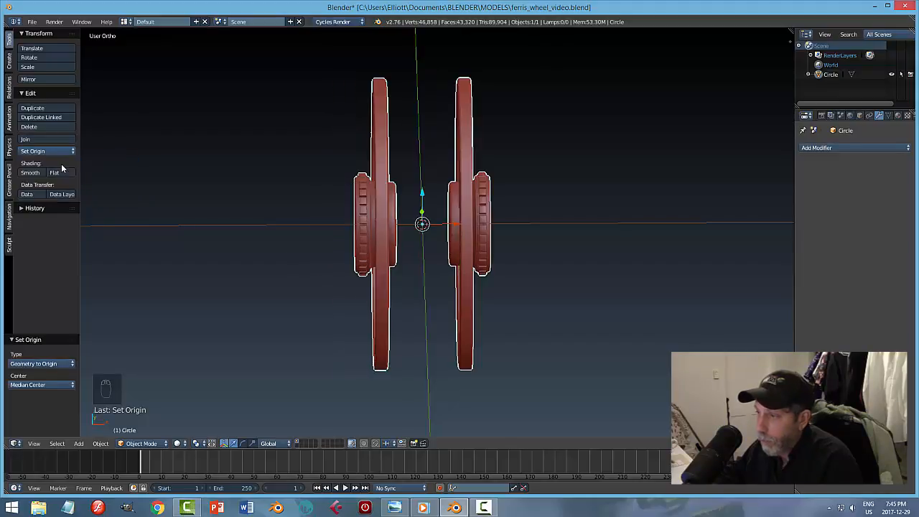
middle_drag(611, 260, 433, 232)
scroll(547, 266, up, 3)
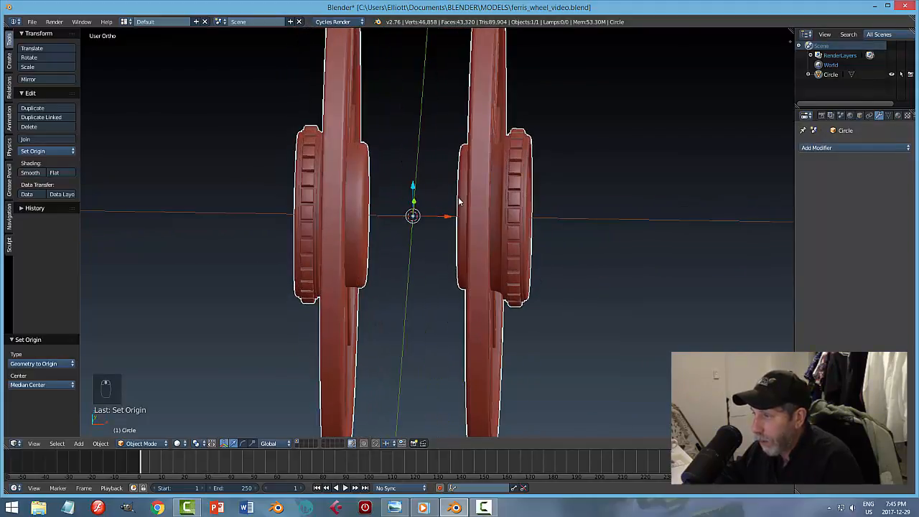
mouse_move(460, 201)
middle_down()
mouse_move(461, 227)
mouse_move(466, 213)
middle_up()
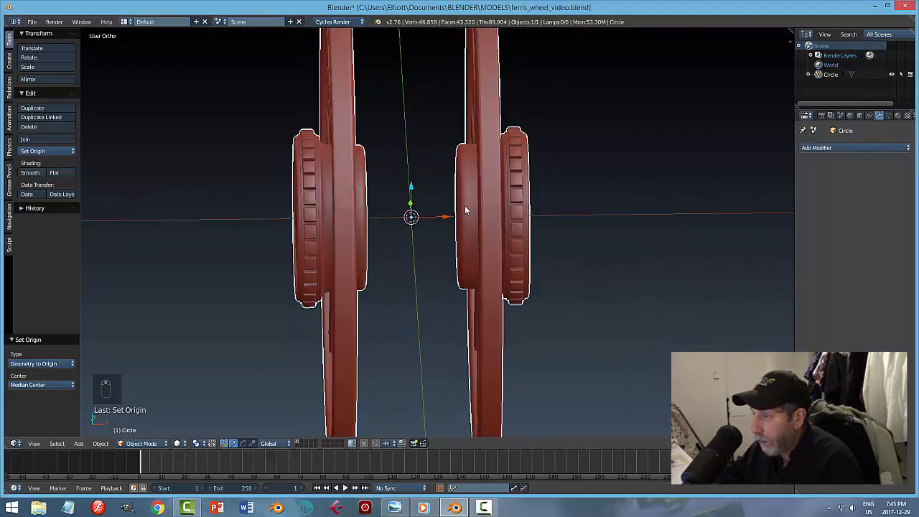
Step: Compare the two spoked wheels with the finished Ferris wheel in the ferris_wheel2.png and ferris_wheel1.png reference images
scroll(513, 230, down, 3)
mouse_move(514, 232)
middle_down()
mouse_move(535, 262)
mouse_move(534, 248)
mouse_move(486, 258)
mouse_move(586, 225)
mouse_move(547, 240)
mouse_move(486, 232)
mouse_move(507, 228)
middle_up()
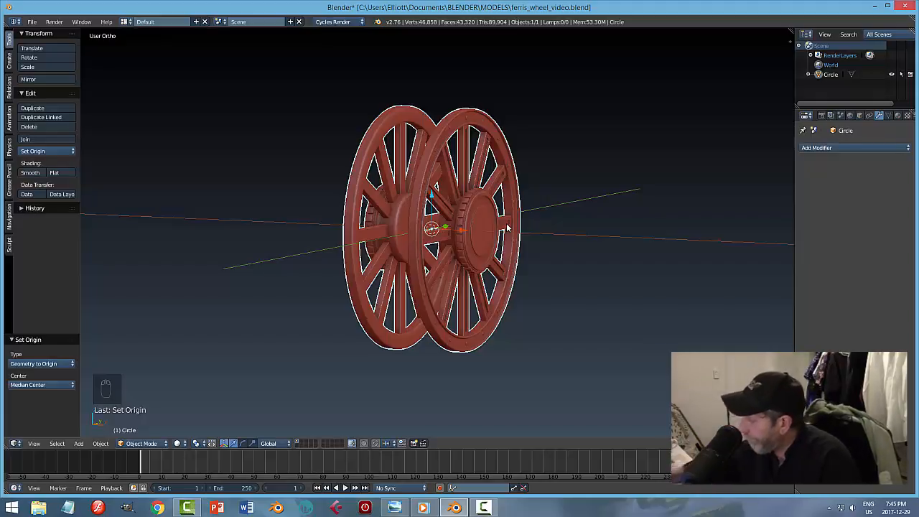
click(394, 507)
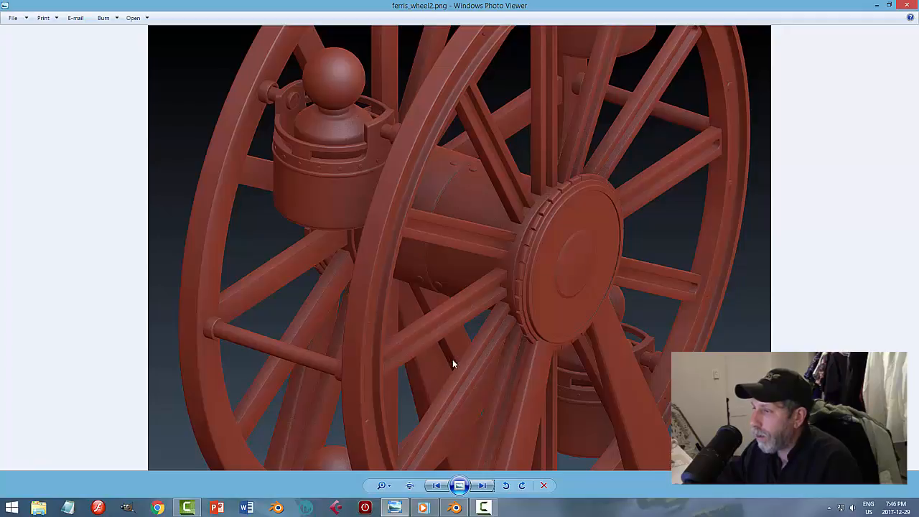
click(435, 487)
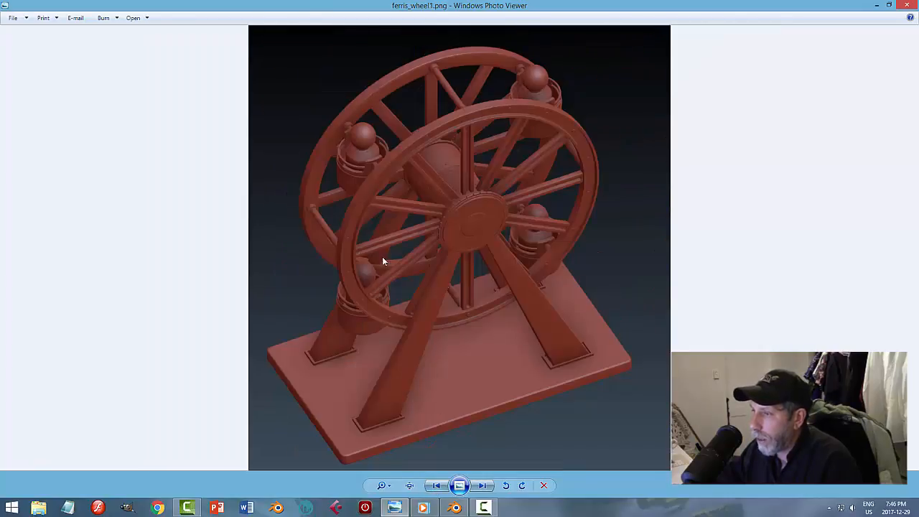
scroll(355, 248, up, 1)
scroll(355, 247, up, 1)
scroll(328, 250, down, 1)
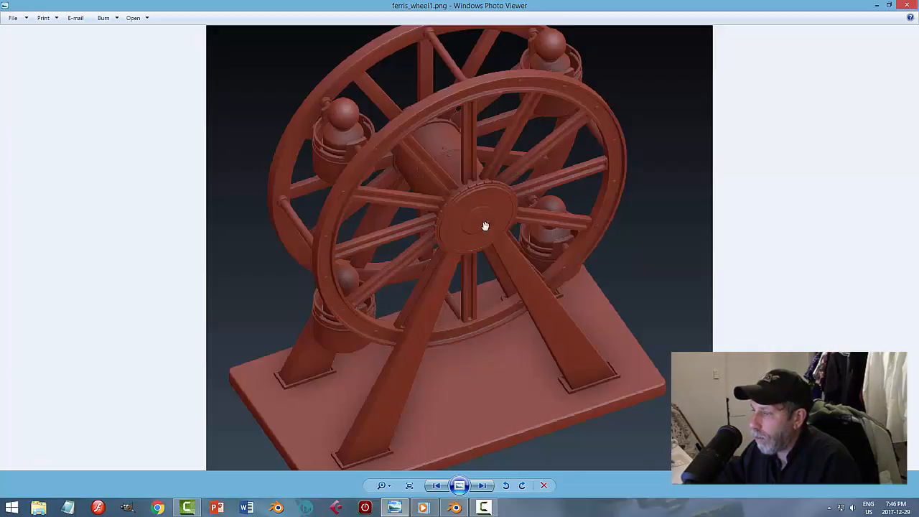
click(455, 508)
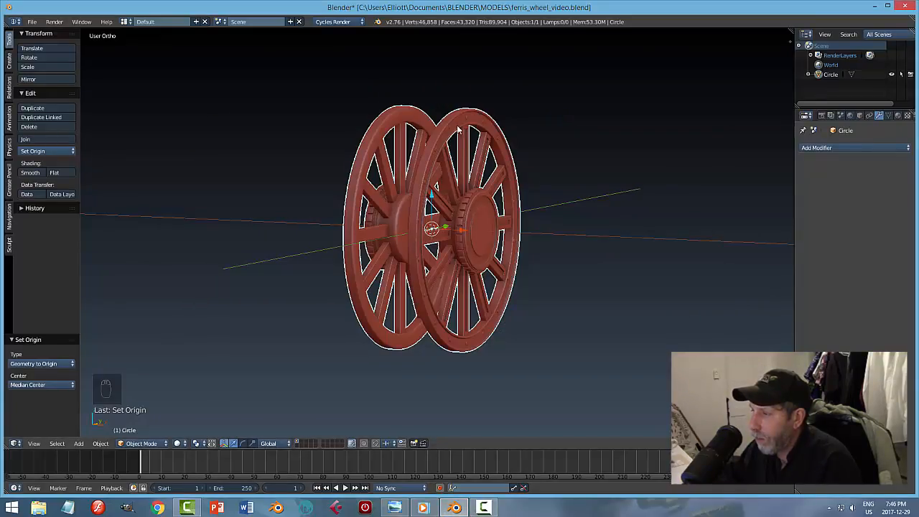
Step: In wireframe front view, delete all vertices of the wheel on the negative X side and return to Object Mode
middle_drag(458, 129, 465, 147)
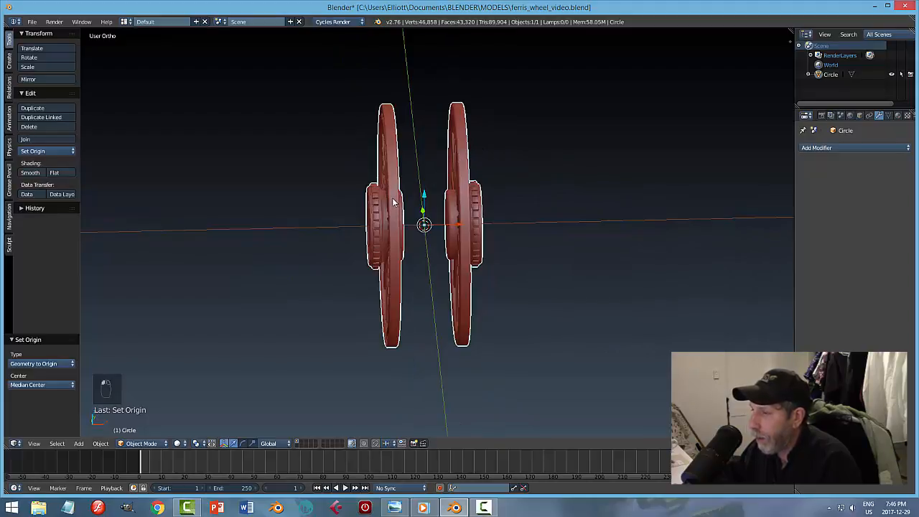
key(Tab)
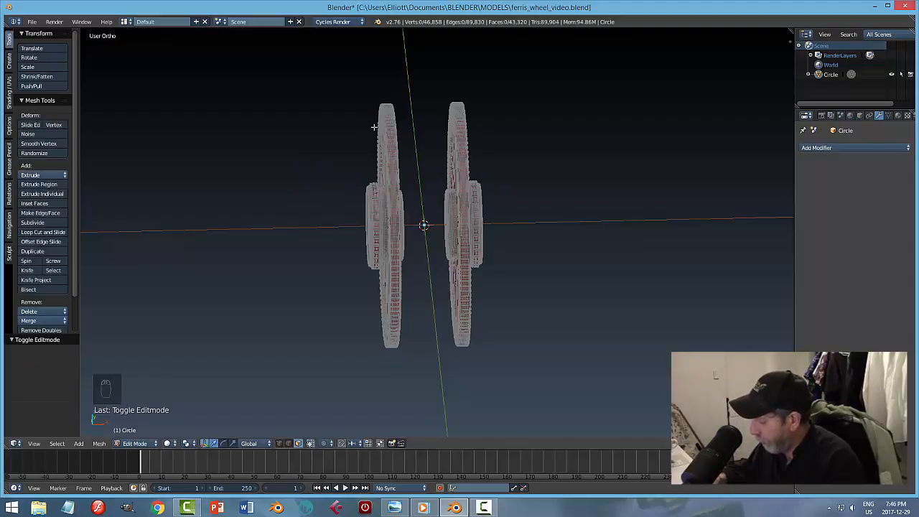
key(KP_1)
key(z)
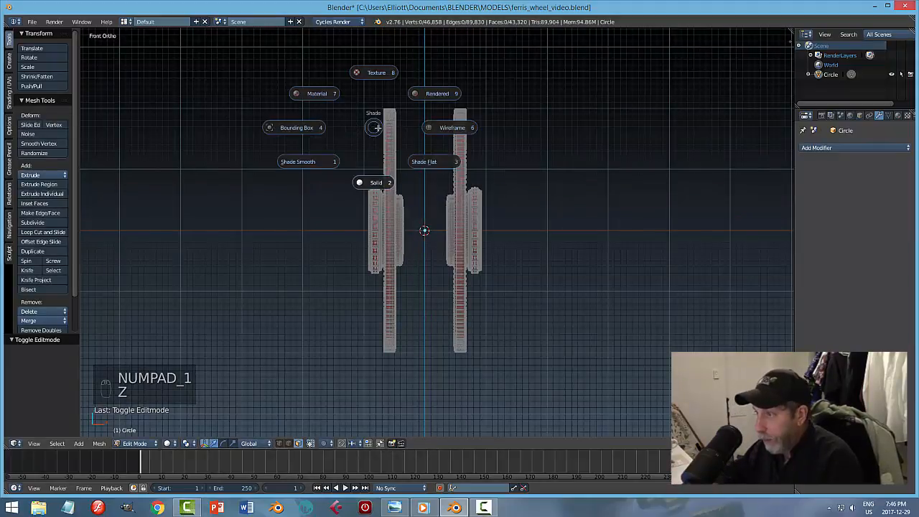
click(380, 128)
key(b)
drag(312, 46, 421, 406)
key(x)
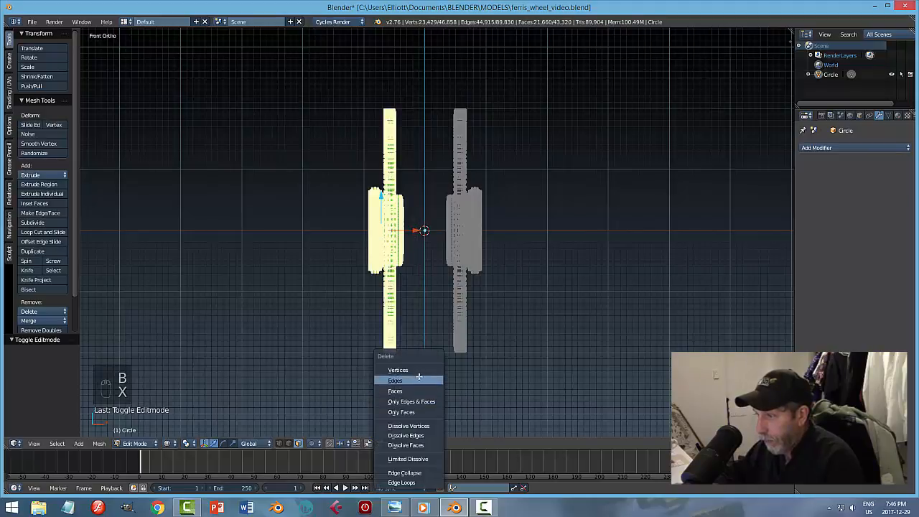
click(427, 369)
key(Tab)
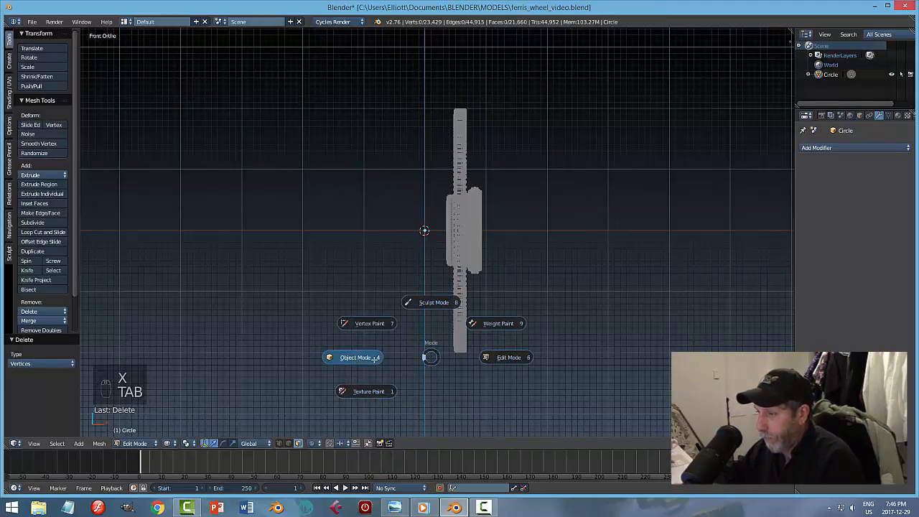
click(375, 358)
Step: Return the remaining wheel to solid shading and save the blend file
middle_drag(543, 286, 532, 286)
key(z)
click(533, 326)
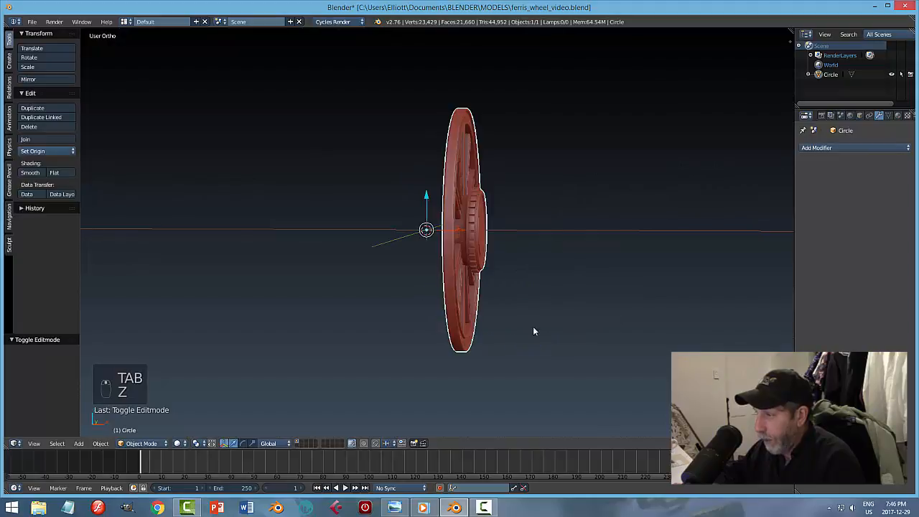
middle_drag(532, 326, 409, 290)
key(ctrl+s)
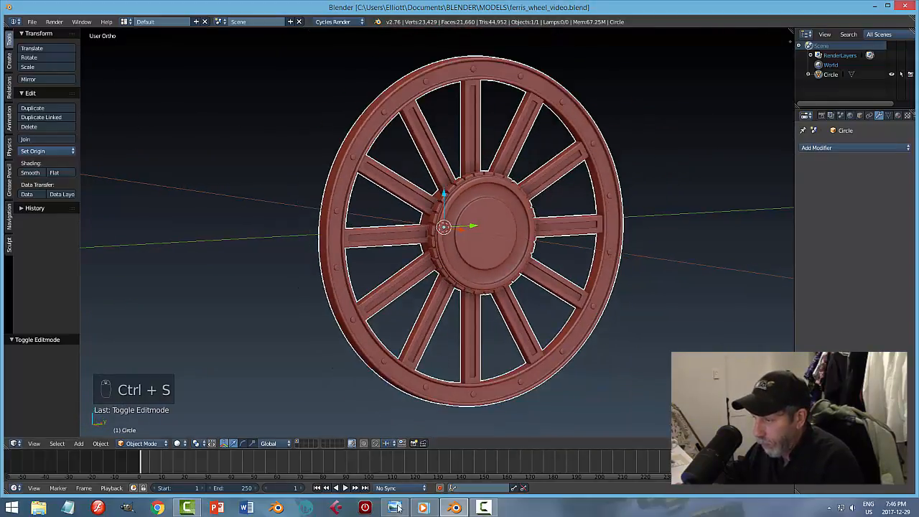
Step: Examine the rods connecting the two rims in the ferris_wheel1.png reference image, and return to Blender
key(alt+Tab)
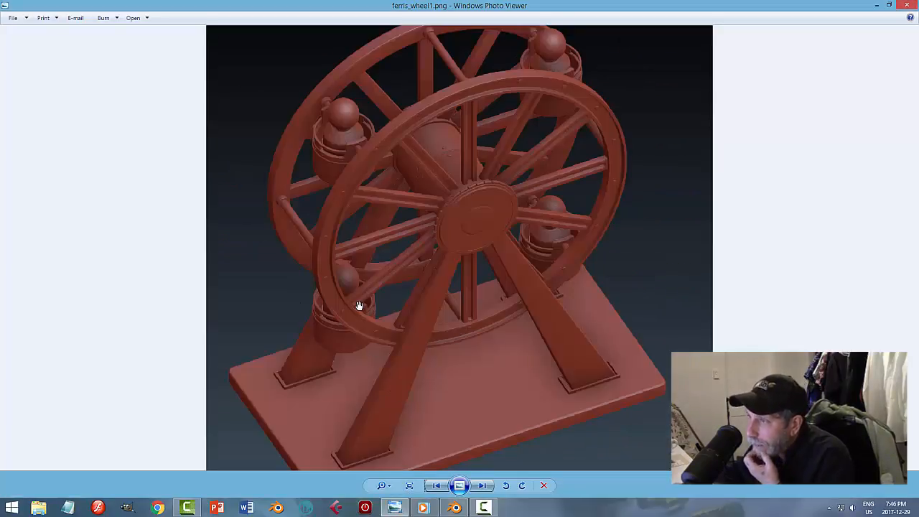
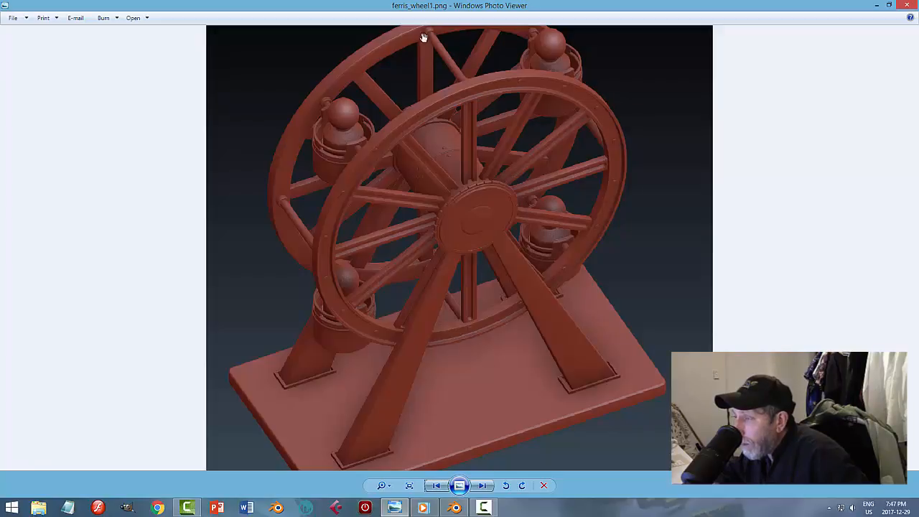
scroll(527, 99, down, 1)
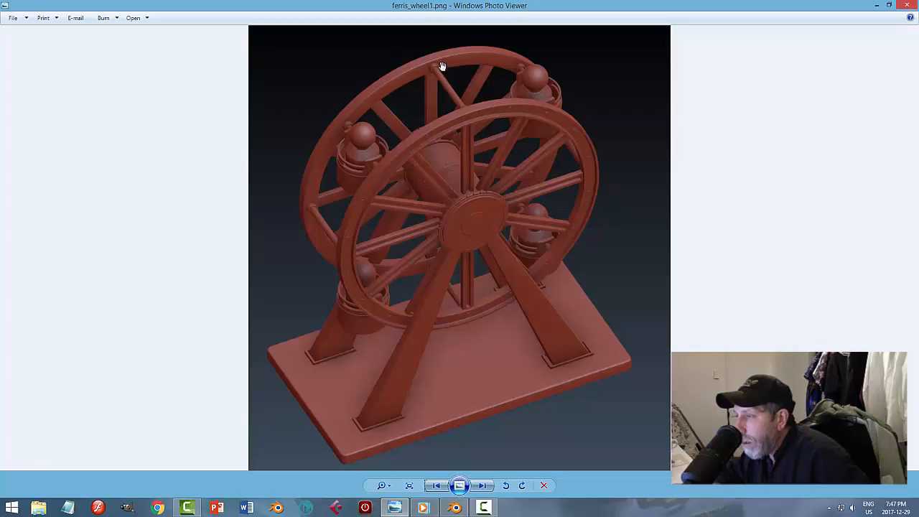
click(455, 508)
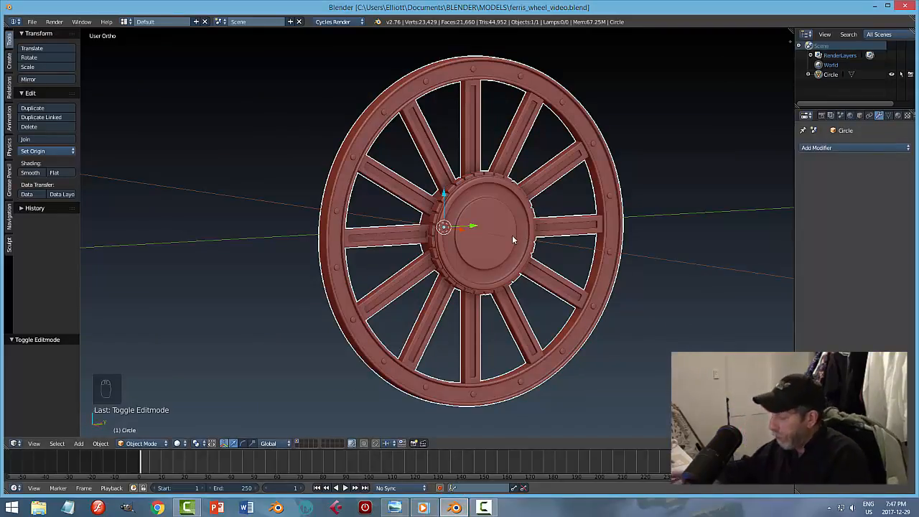
Step: Snap the 3D cursor to the wheel's origin and add a 32-vertex mesh circle there, viewing the wheel's inner side
key(KP_3)
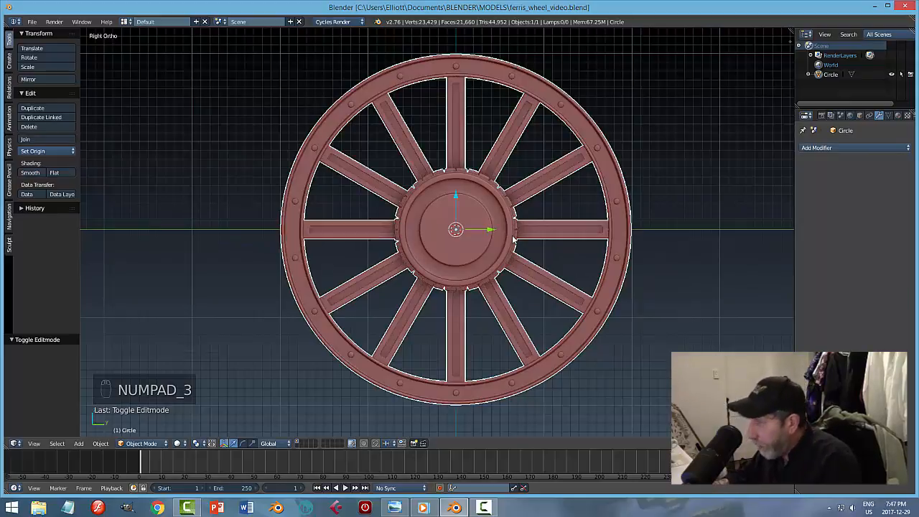
key(ctrl+KP_3)
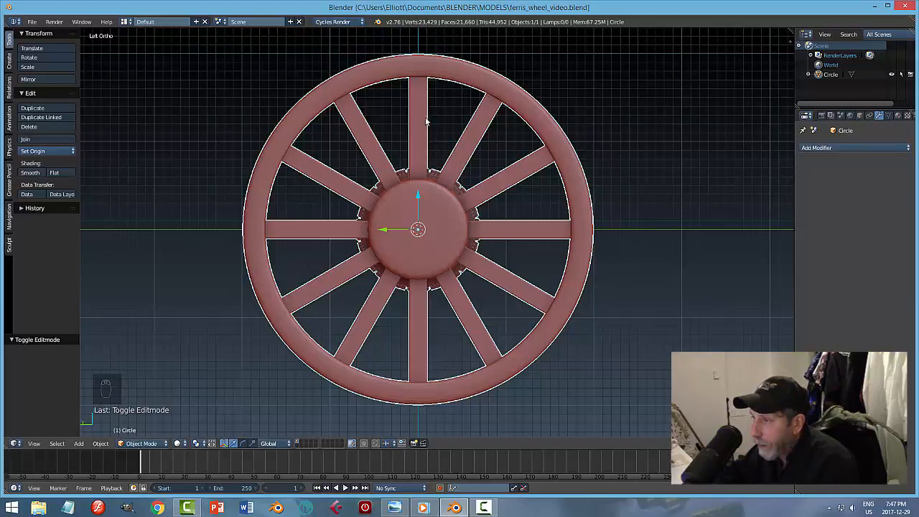
key(shift+s)
click(440, 169)
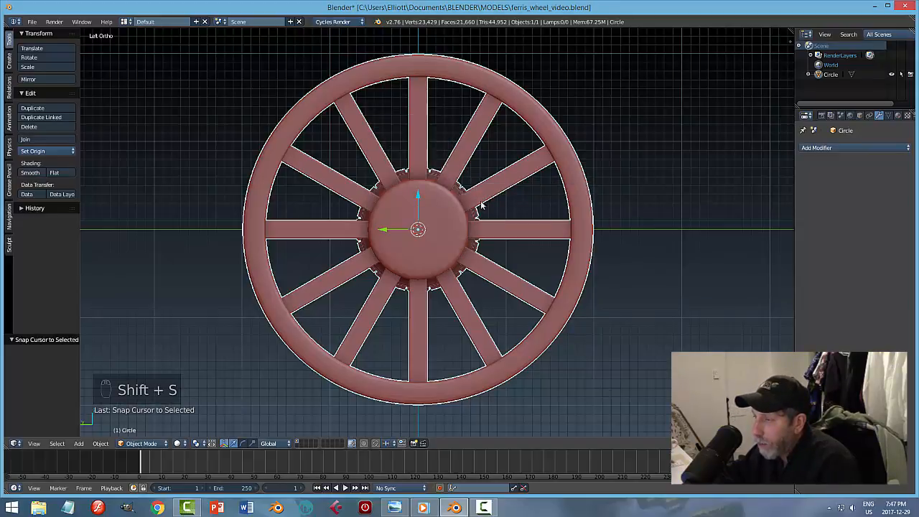
key(shift+a)
mouse_move(422, 119)
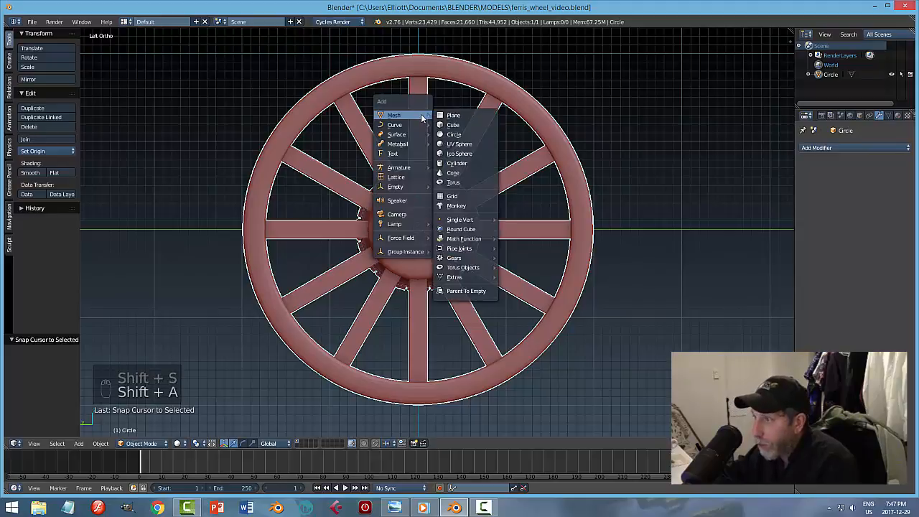
click(481, 125)
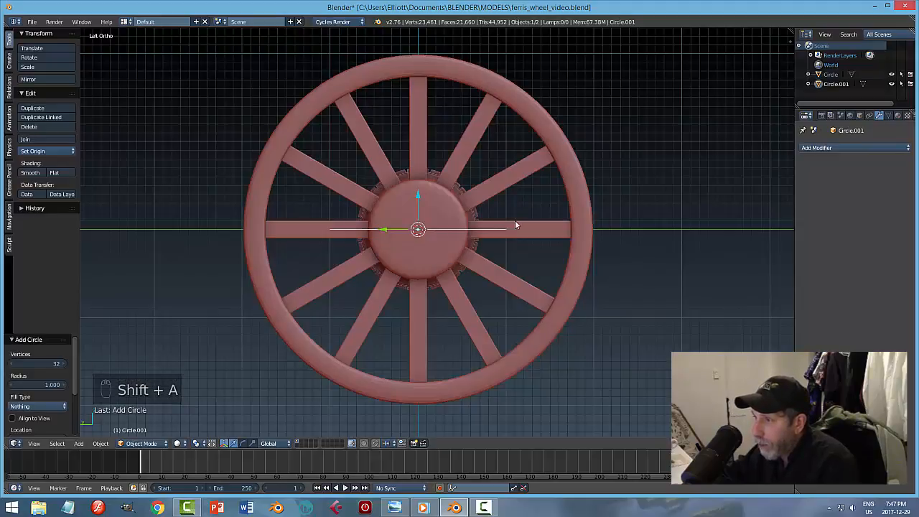
Step: Rotate the new circle 90° about the Y axis and scale it to about 0.074
key(r)
key(y)
key(9)
key(0)
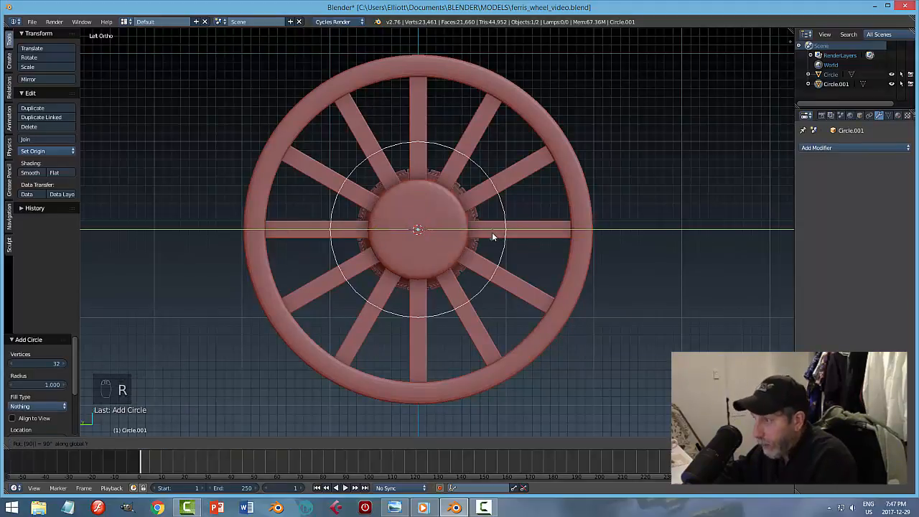
key(Return)
key(s)
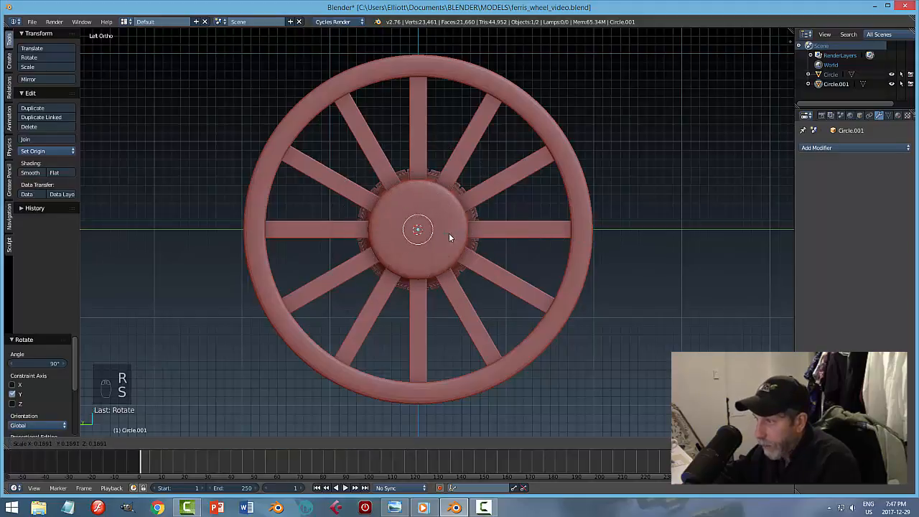
click(432, 234)
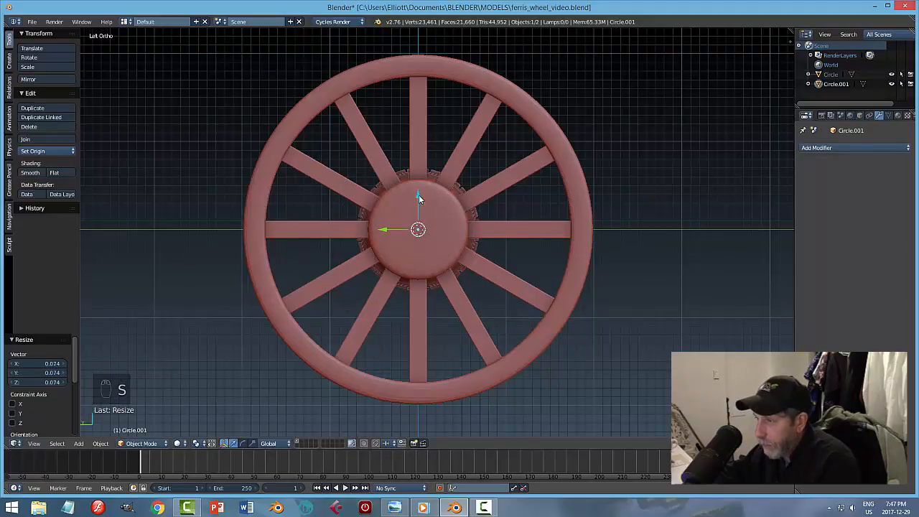
Step: Move the circle up about 1.872 along Z onto the top of the rim and shrink it slightly
drag(420, 193, 432, 31)
key(s)
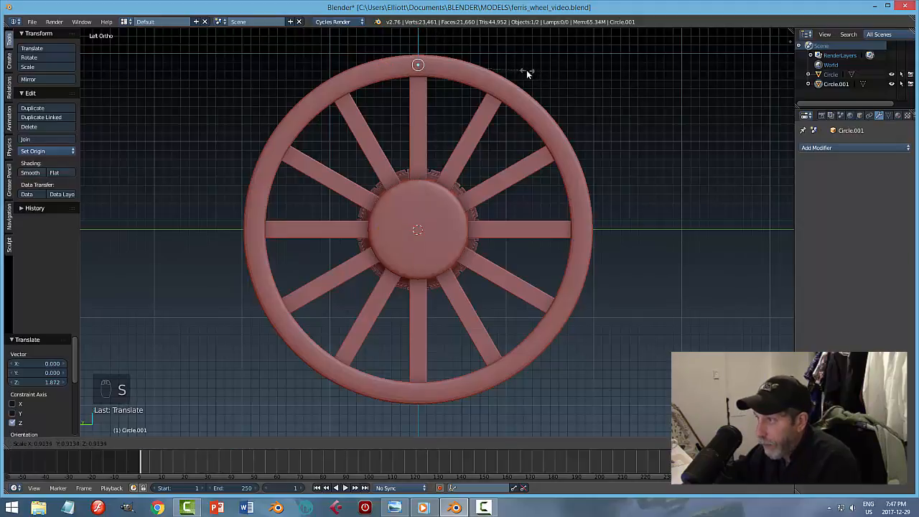
click(525, 70)
Step: Move the circle about 0.48 along X to the inner face of the wheel rim
middle_drag(621, 83, 484, 121)
drag(458, 87, 498, 91)
middle_drag(503, 102, 639, 101)
Step: Fine-tune the circle on the rim by lowering it about 0.004 along Z and scaling it up by about 1.146
key(KP_3)
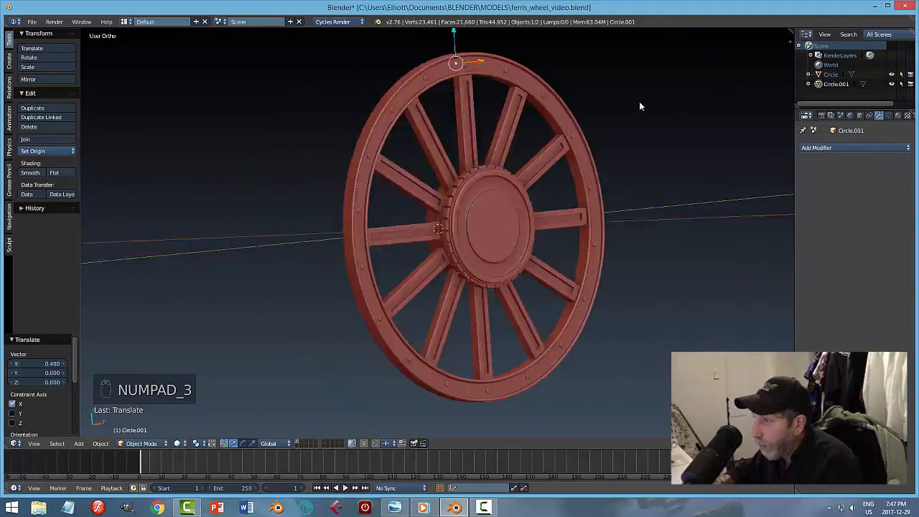
key(ctrl+KP_3)
key(KP_Decimal)
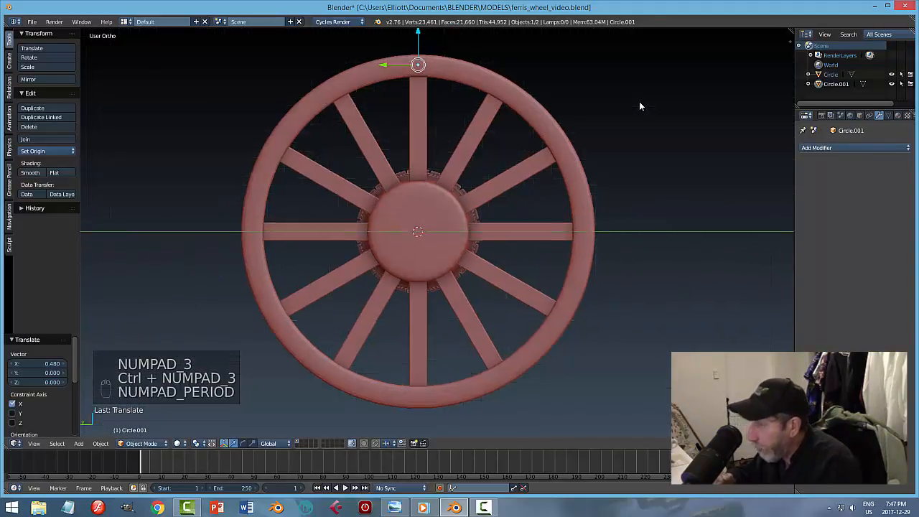
scroll(629, 191, down, 2)
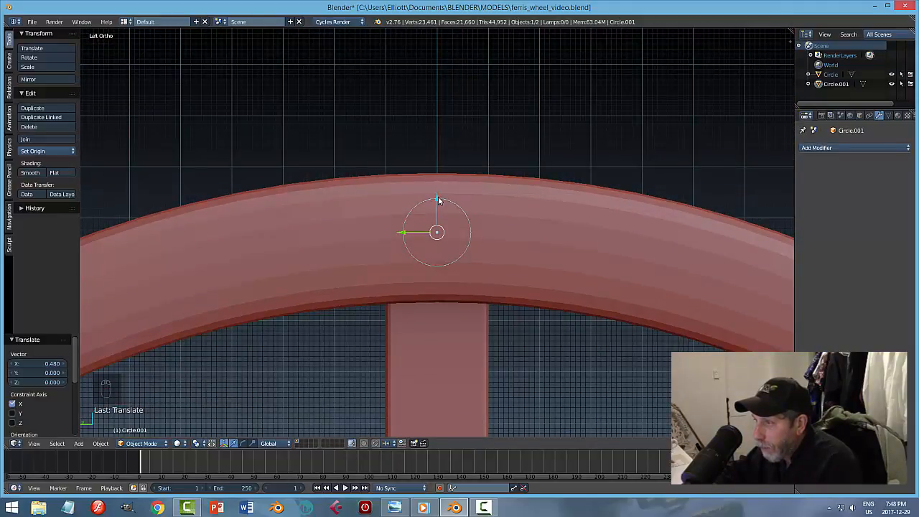
drag(437, 199, 445, 203)
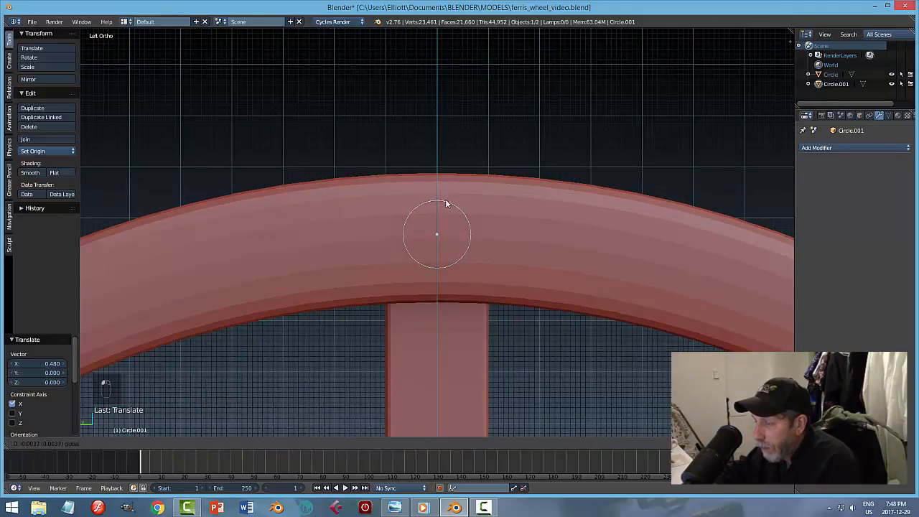
middle_drag(445, 203, 481, 261)
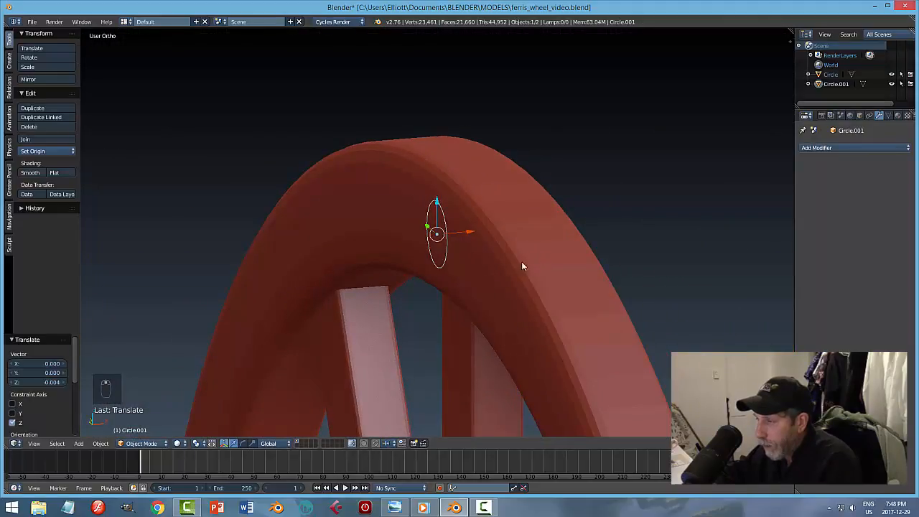
key(s)
click(561, 262)
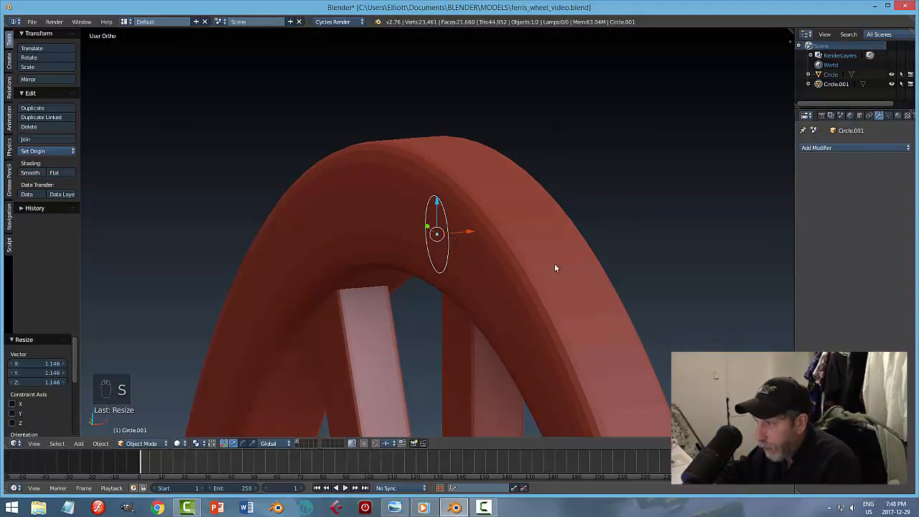
Step: Fill the circle with a face in Edit Mode and extrude it about 0.05 along negative X into a short disc
middle_drag(555, 262, 601, 259)
key(Tab)
click(667, 259)
middle_drag(666, 259, 589, 289)
key(f)
key(e)
right_click(552, 283)
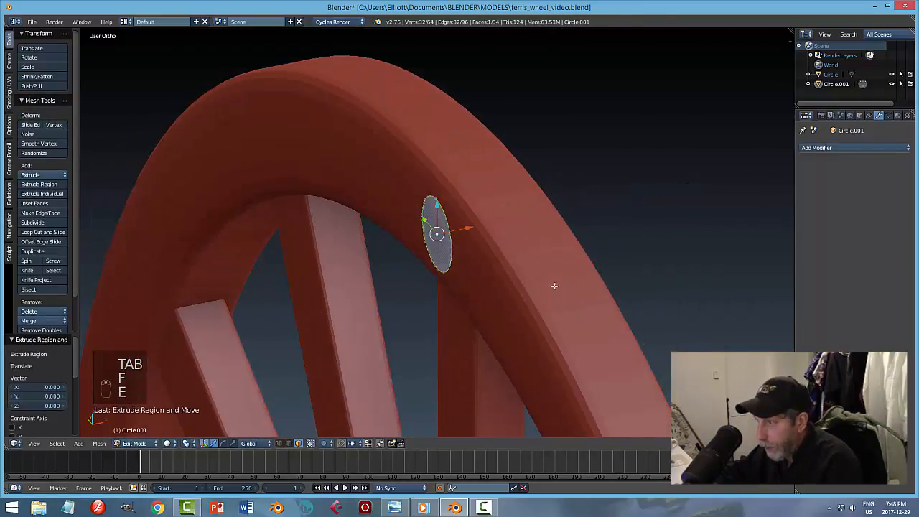
key(e)
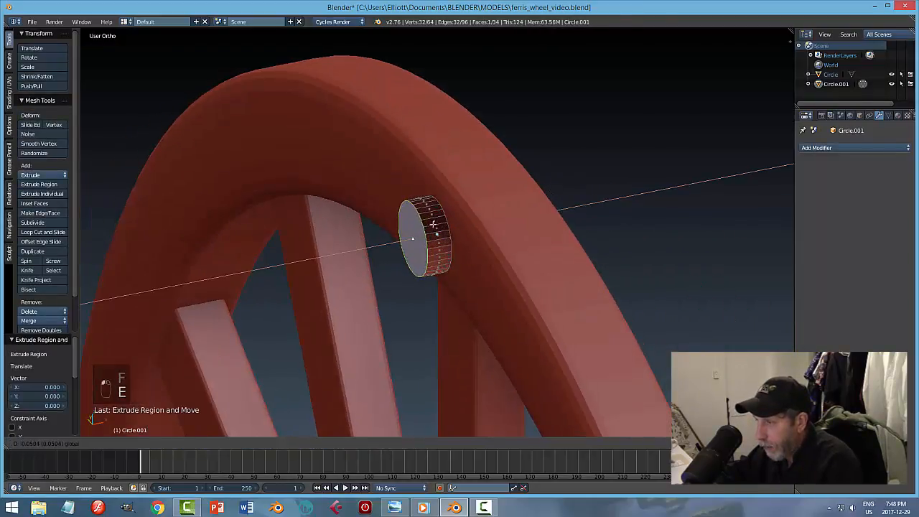
click(435, 203)
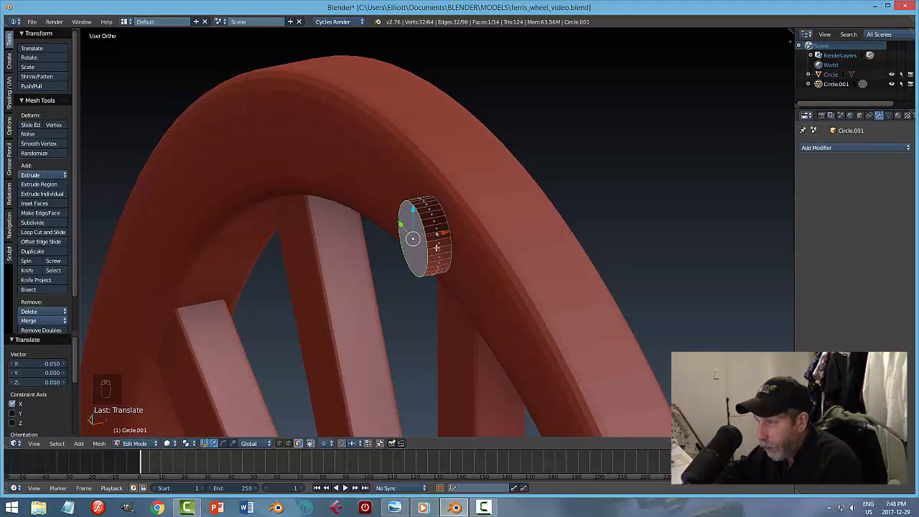
Step: Recalculate the normals of the entire extruded disc so that they point consistently outward
key(a)
key(a)
key(a)
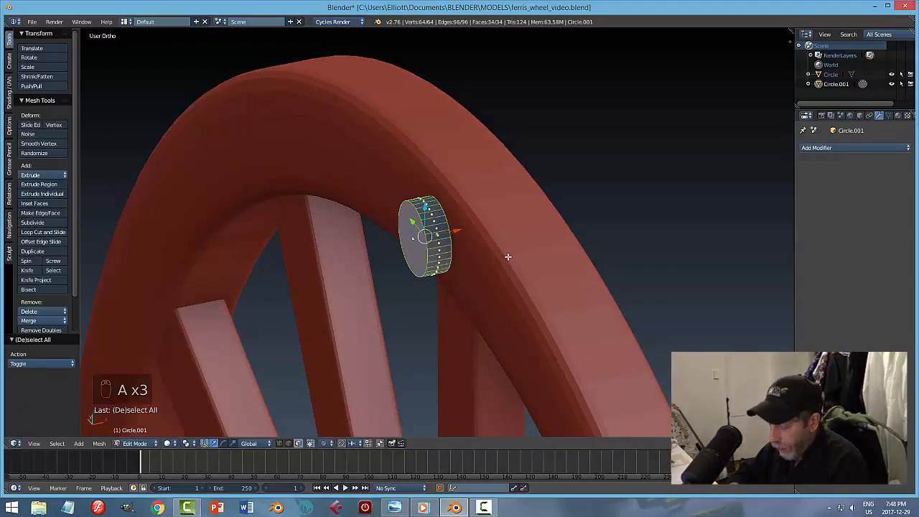
key(ctrl+n)
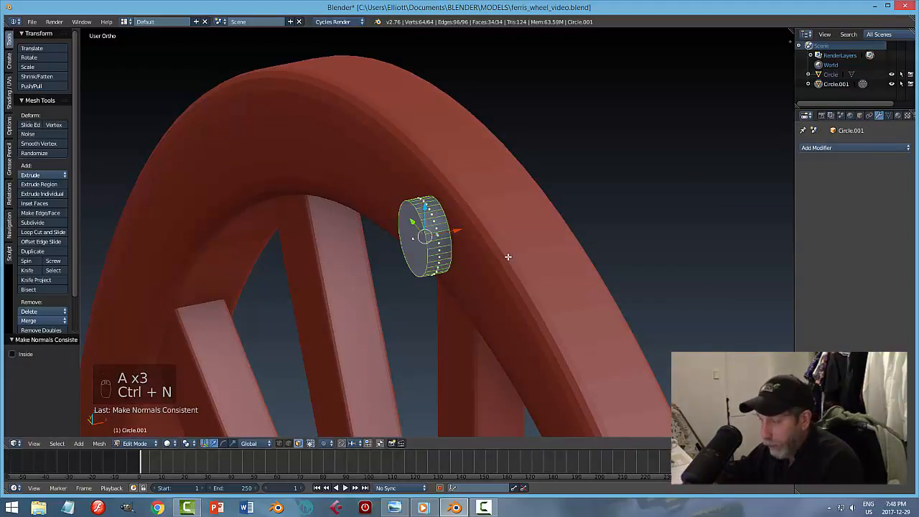
key(a)
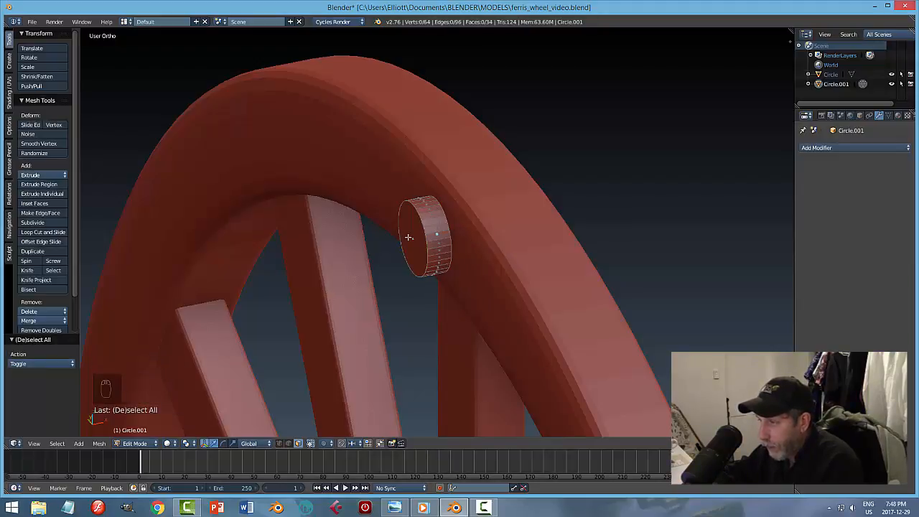
Step: Select the disc's outer face and inset it by about 0.128 to leave a thin border ring
right_click(429, 246)
middle_drag(541, 251, 622, 222)
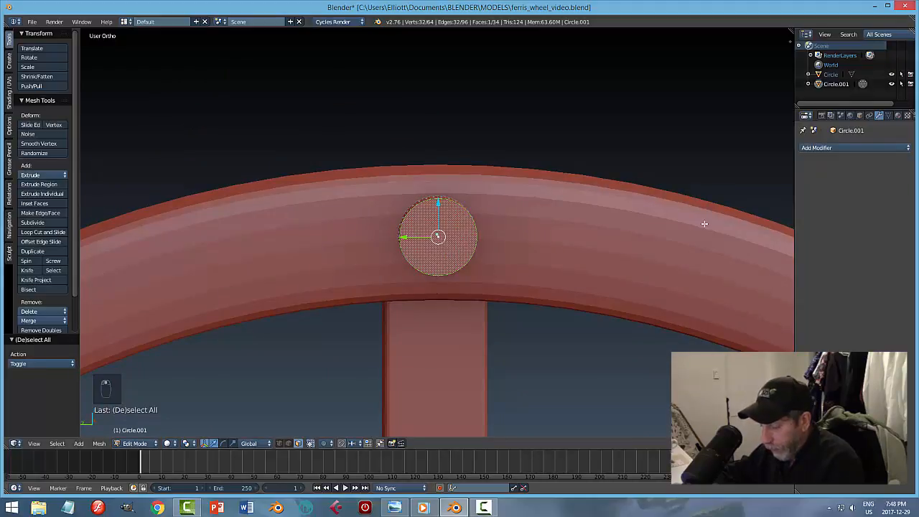
key(i)
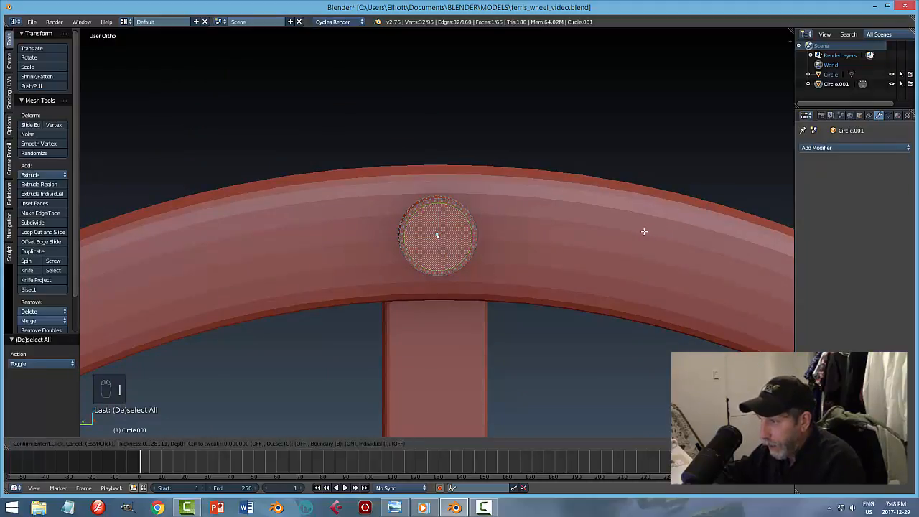
click(633, 236)
middle_drag(633, 236, 502, 279)
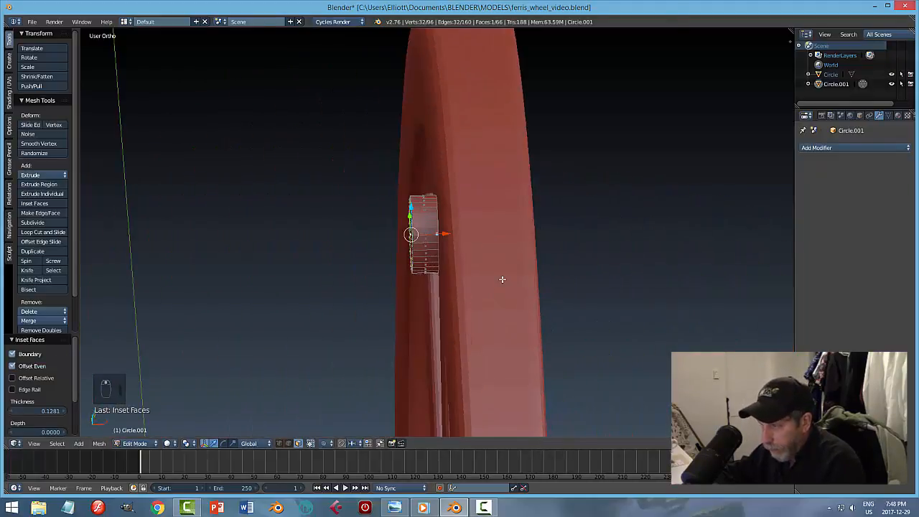
Step: Extrude the inset face about 0.038 along X into the disc as a recess and return to Object Mode
key(e)
click(469, 236)
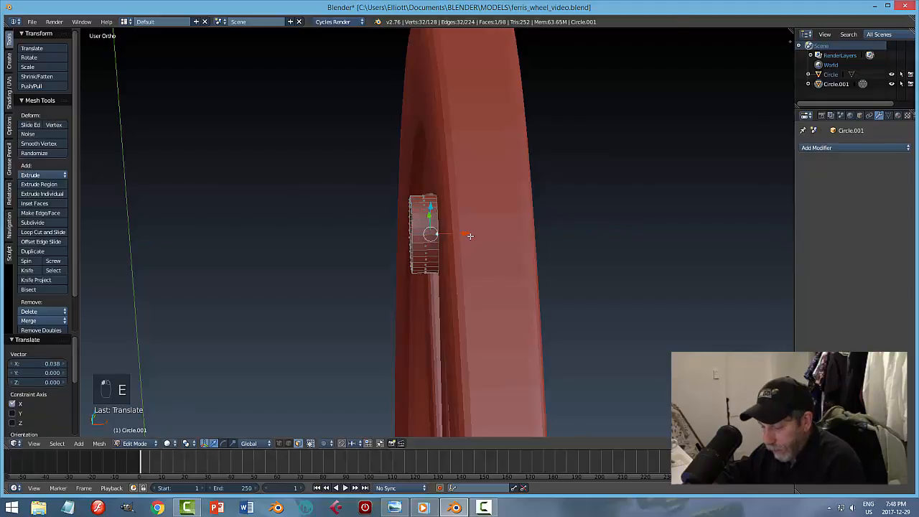
key(z)
click(533, 235)
drag(464, 234, 464, 234)
key(a)
key(Tab)
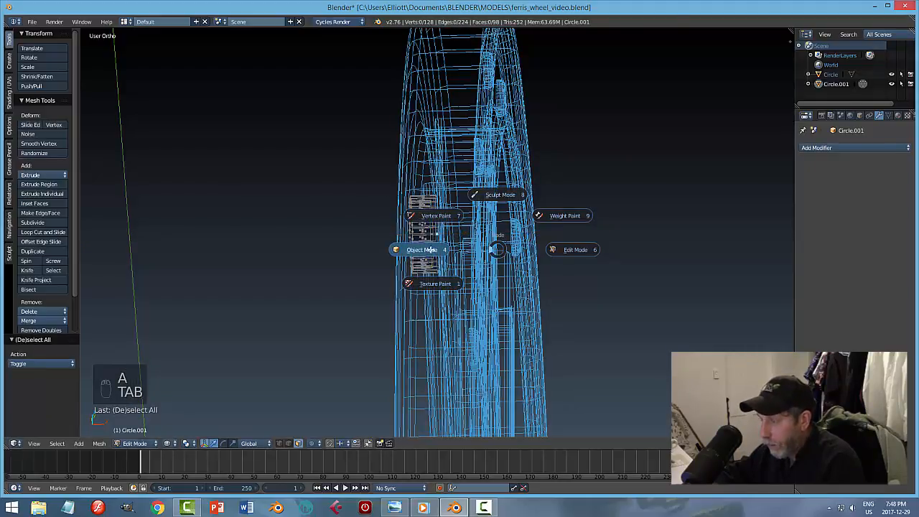
key(z)
click(477, 280)
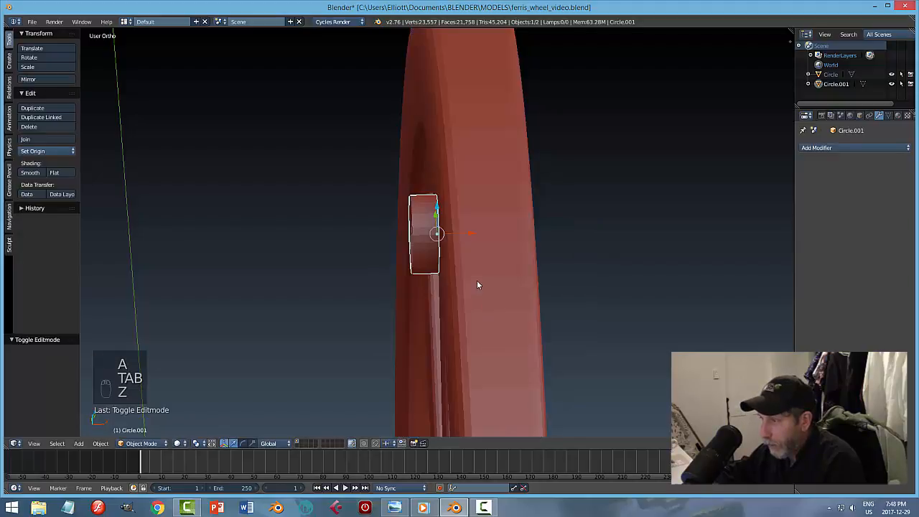
Step: Move the recessed mount about 0.004 along X to seat it against the wheel rim
mouse_move(476, 280)
middle_down()
mouse_move(587, 252)
mouse_move(590, 200)
mouse_move(562, 206)
mouse_move(584, 251)
mouse_move(638, 263)
mouse_move(680, 257)
mouse_move(619, 259)
mouse_move(670, 258)
mouse_move(590, 273)
middle_up()
key(g)
key(x)
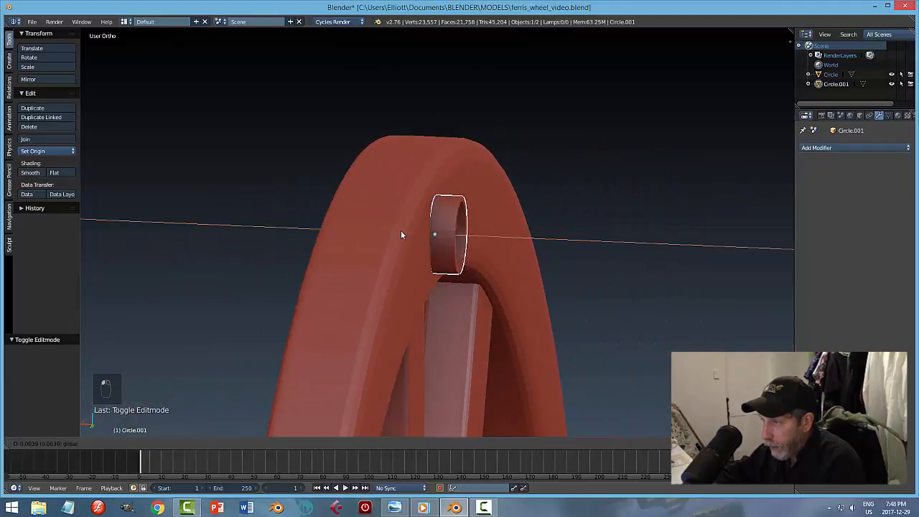
click(400, 235)
key(a)
Step: Reselect the round mount on the rim and apply its rotation and scale
middle_drag(512, 246, 443, 257)
right_click(530, 244)
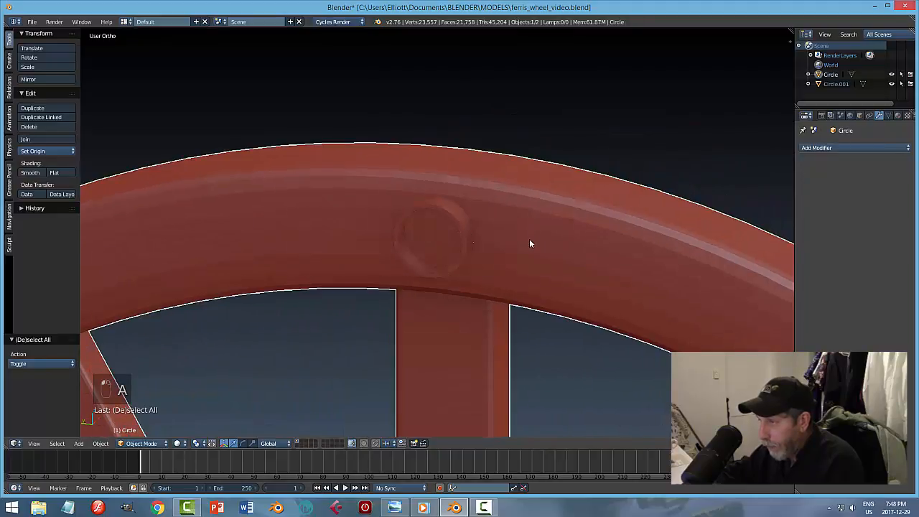
right_click(432, 232)
right_click(454, 214)
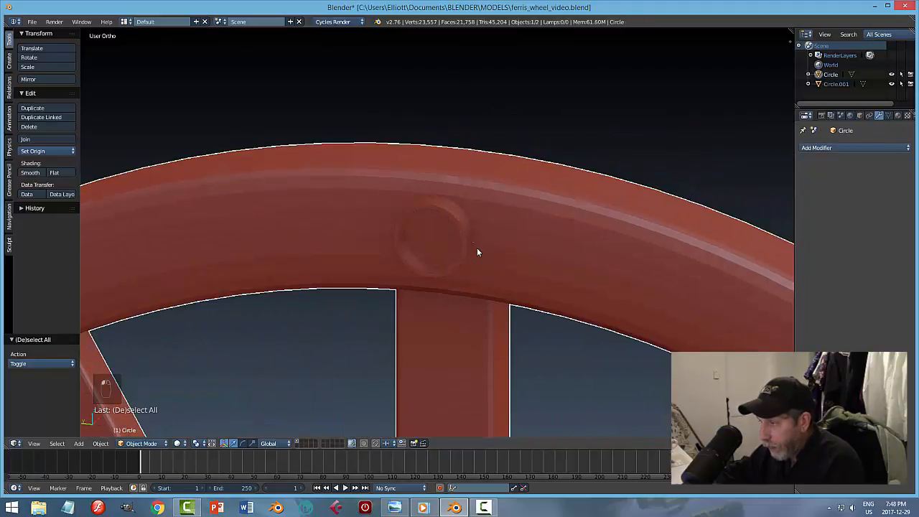
right_click(485, 260)
middle_drag(496, 276, 518, 237)
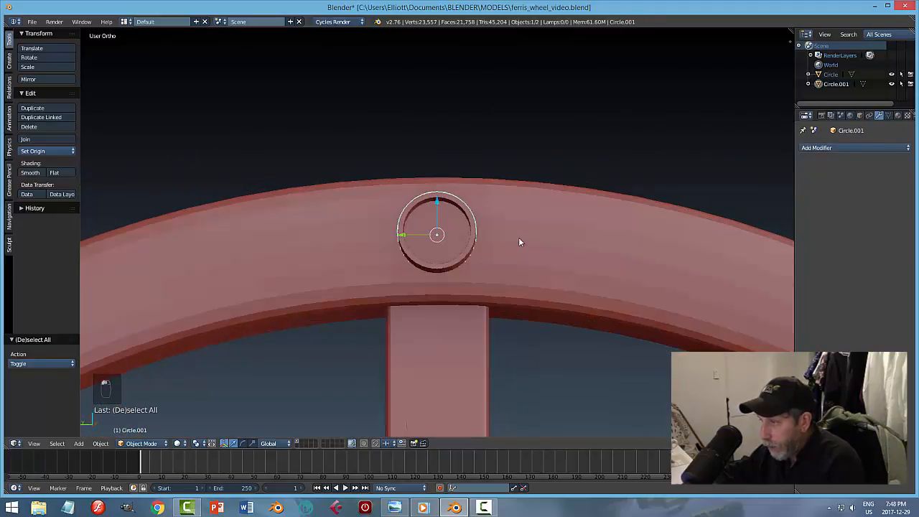
click(100, 443)
mouse_move(111, 370)
click(230, 398)
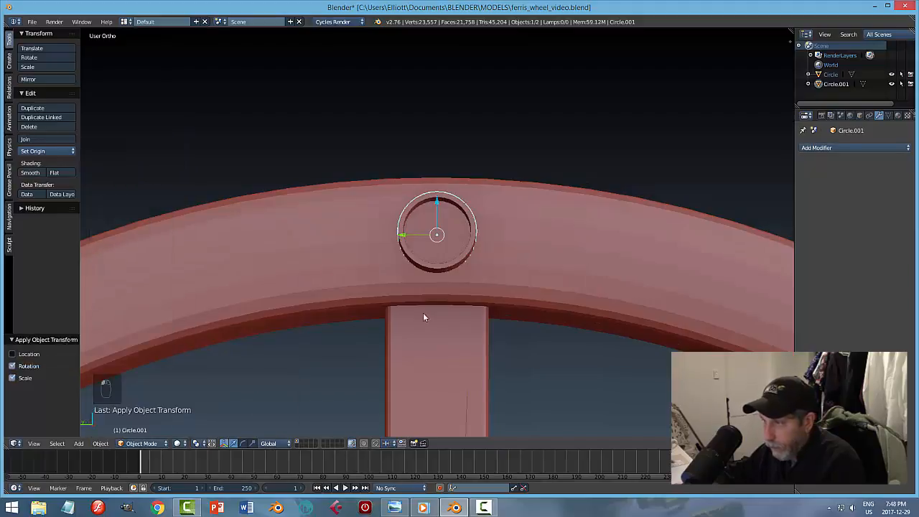
Step: Bevel the inner and outer front edge loops of the mount by 0.003 with 3 segments, finishing in Object Mode
scroll(560, 222, up, 3)
key(Tab)
middle_drag(611, 247, 542, 251)
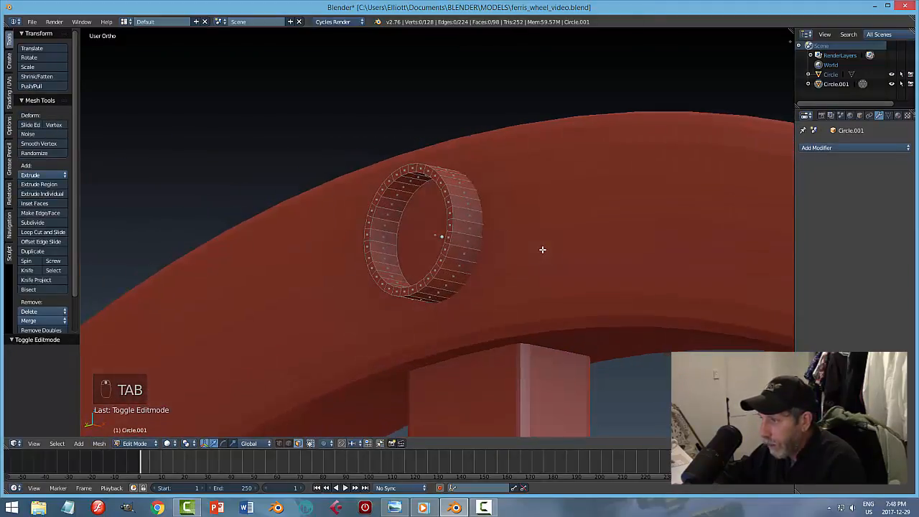
key(ctrl+Tab)
click(511, 240)
scroll(449, 189, up, 3)
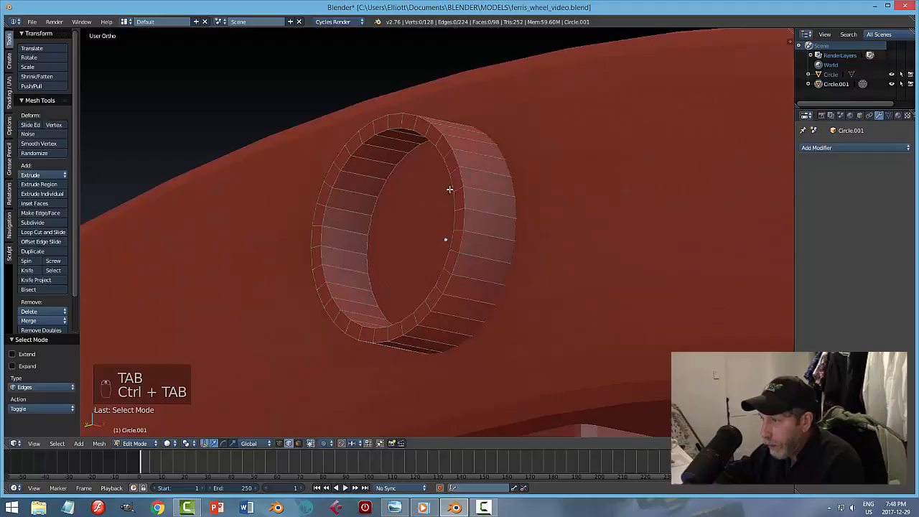
alt+click(451, 145)
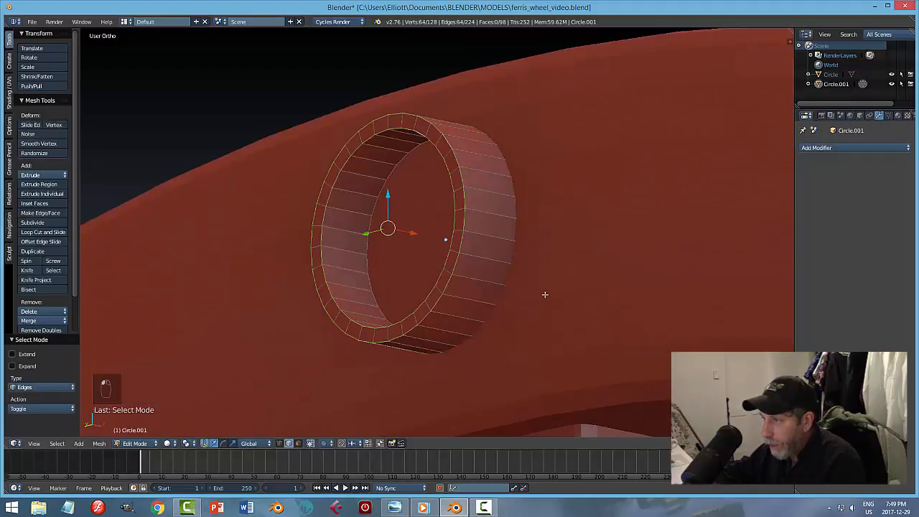
key(ctrl+b)
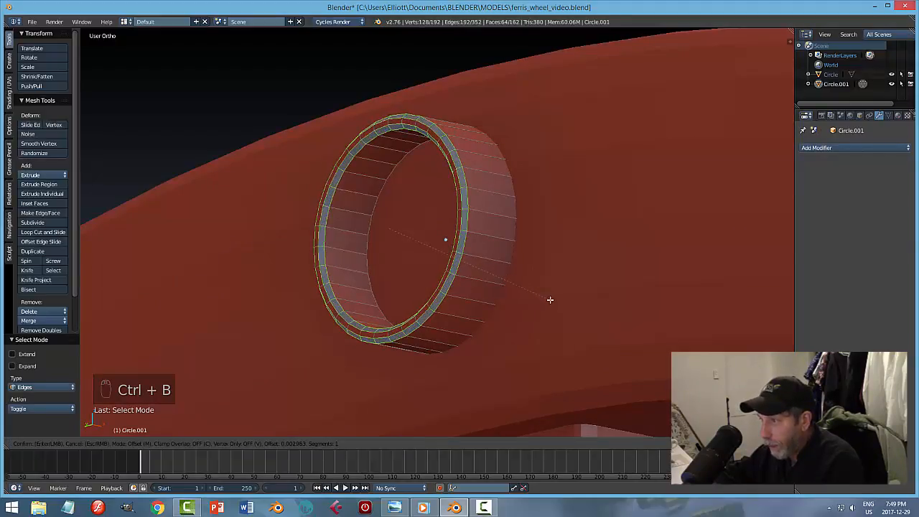
click(549, 300)
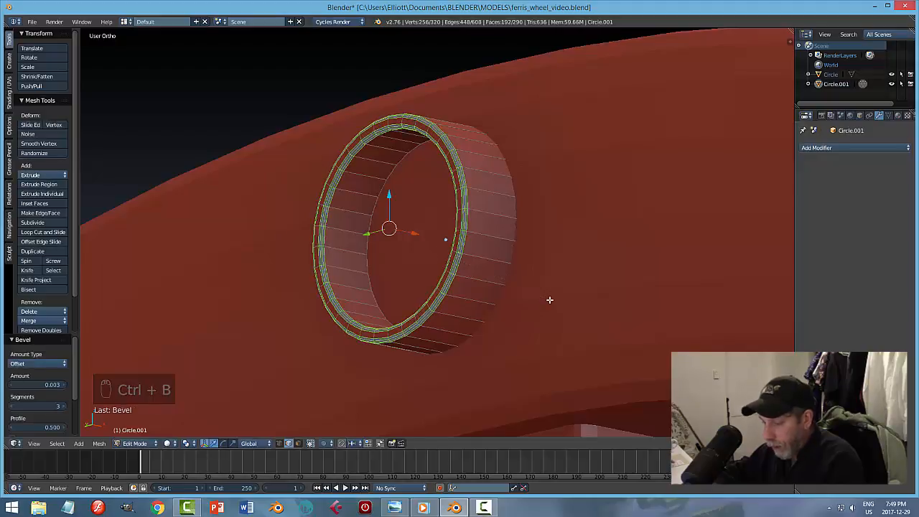
key(a)
key(Tab)
click(549, 301)
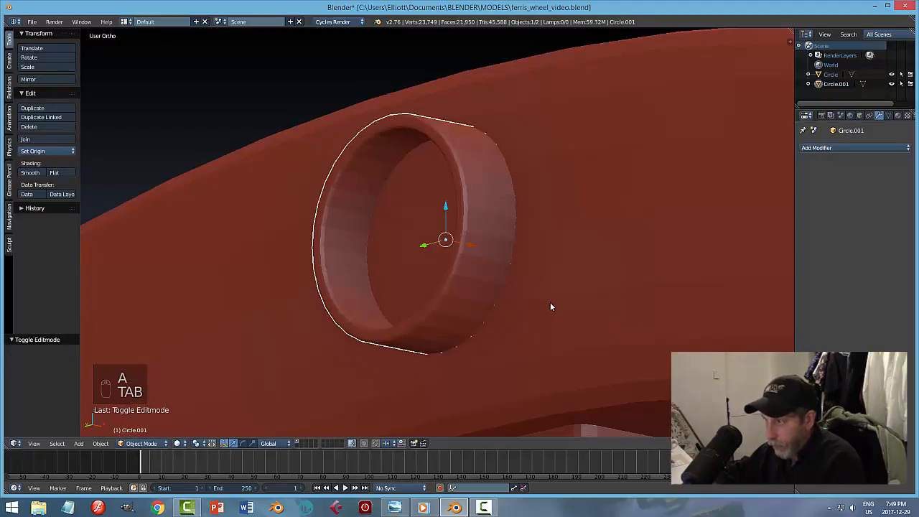
Step: Shade the mount smooth and add an Edge Split modifier with a 30° split angle
key(a)
key(a)
click(30, 173)
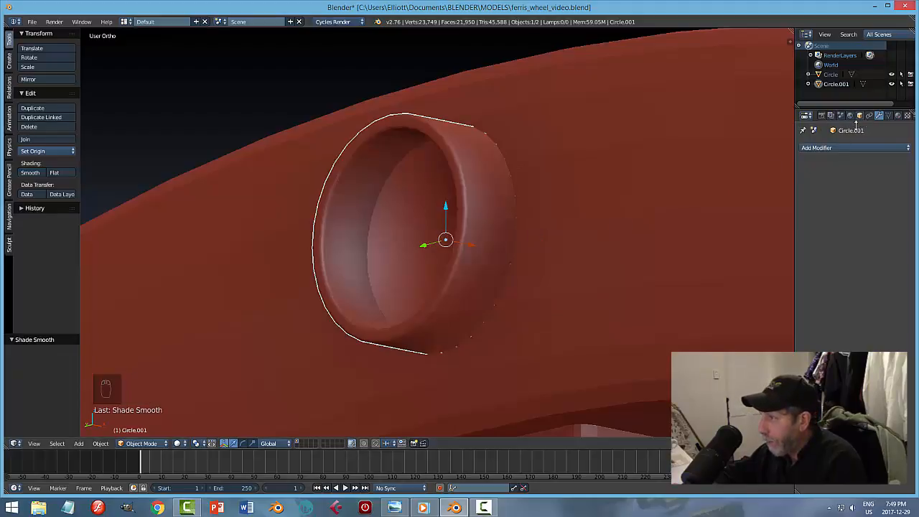
click(851, 148)
click(721, 223)
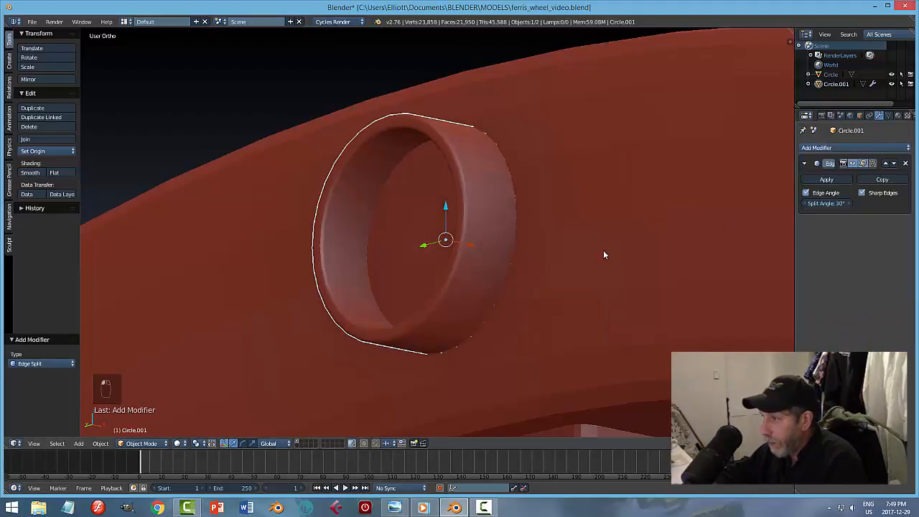
key(a)
Step: Save the Ferris wheel file over the existing version
scroll(643, 225, down, 6)
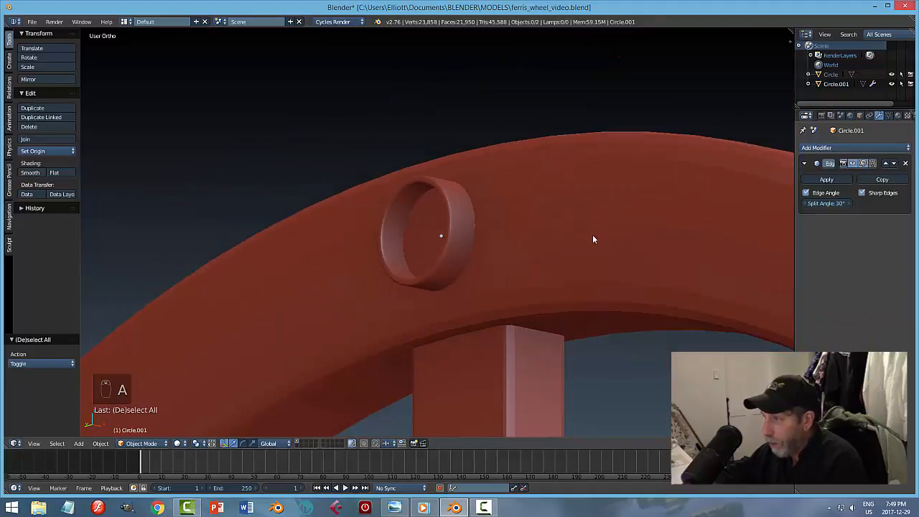
middle_drag(524, 230, 558, 277)
key(ctrl+s)
click(617, 282)
scroll(617, 283, down, 3)
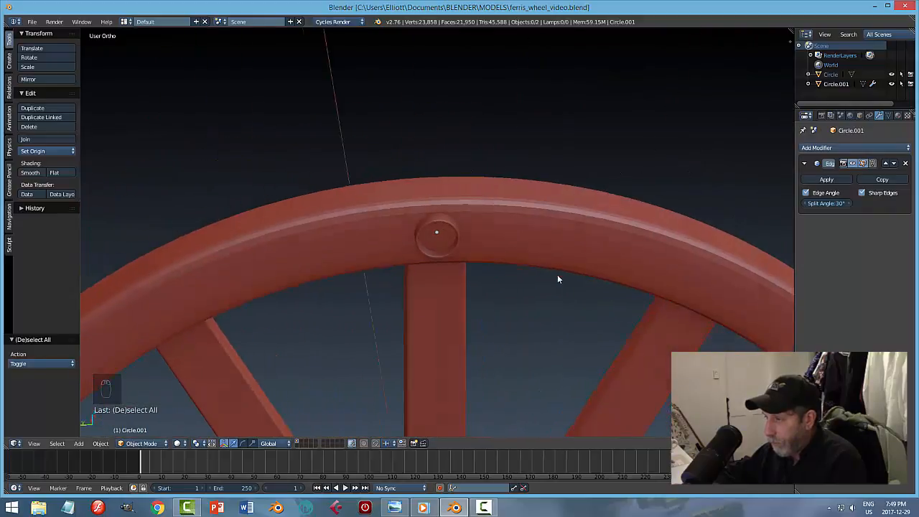
scroll(544, 301, down, 4)
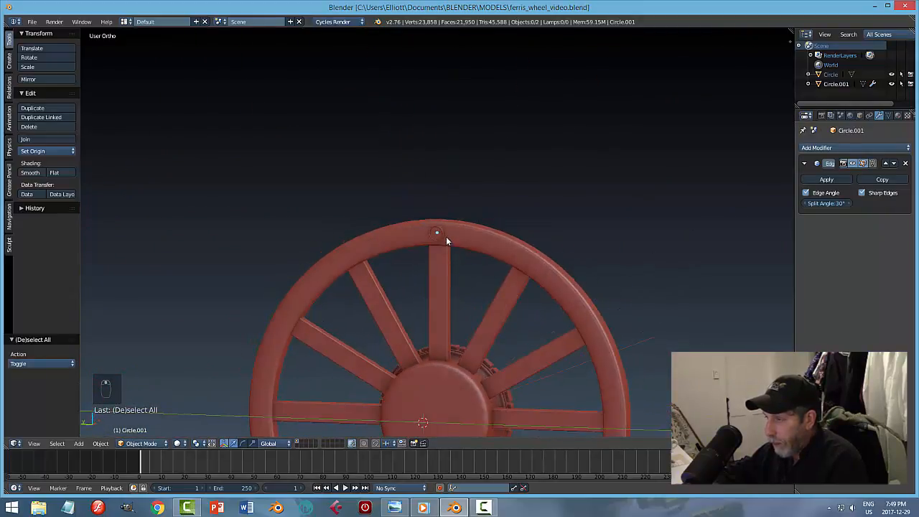
middle_drag(450, 254, 569, 307)
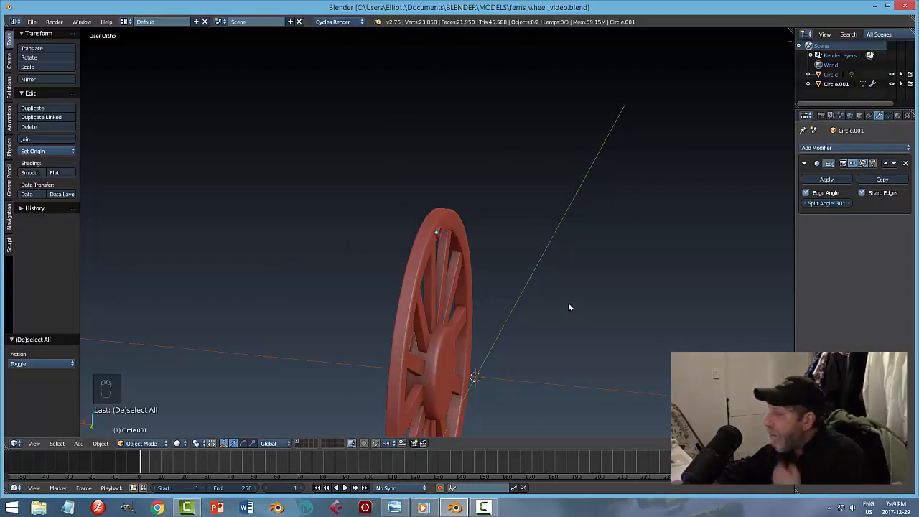
scroll(492, 301, up, 1)
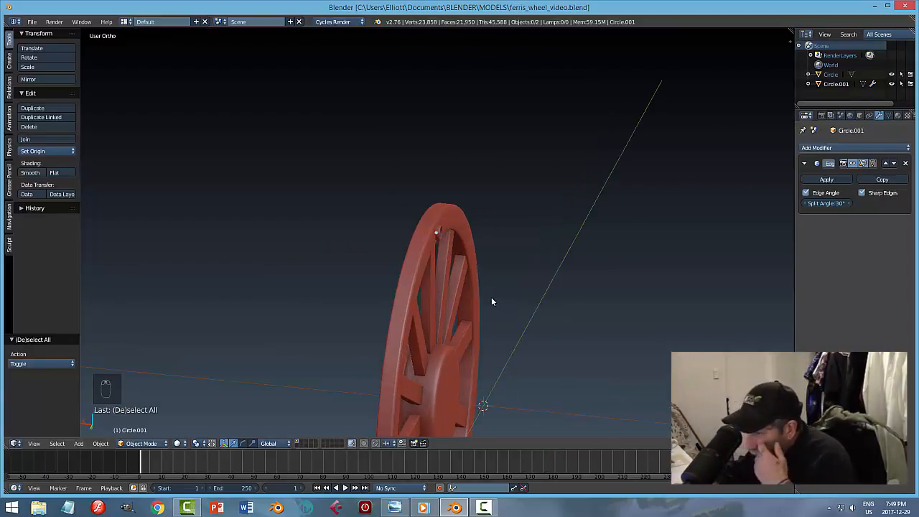
middle_drag(502, 280, 453, 278)
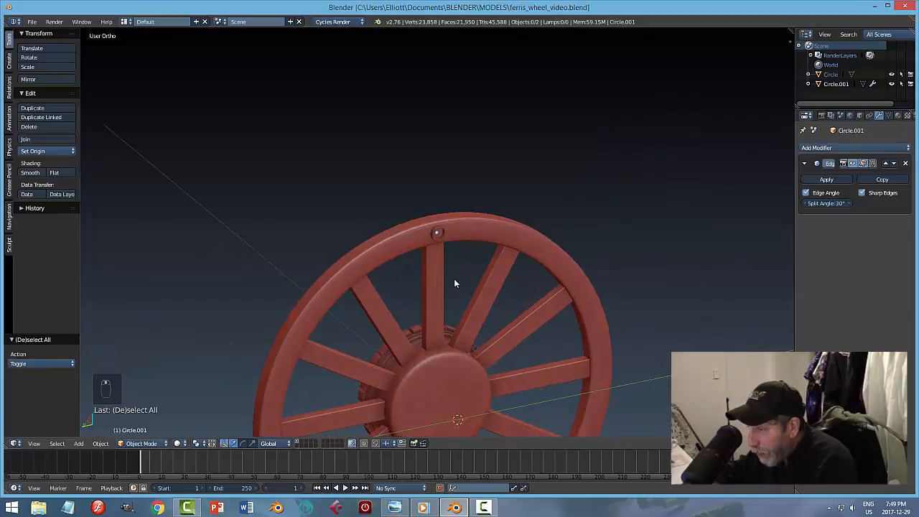
Step: In Edit Mode, select the recessed face at the bottom of the mount and inset it by about 0.0043
scroll(453, 278, up, 4)
right_click(437, 233)
key(Tab)
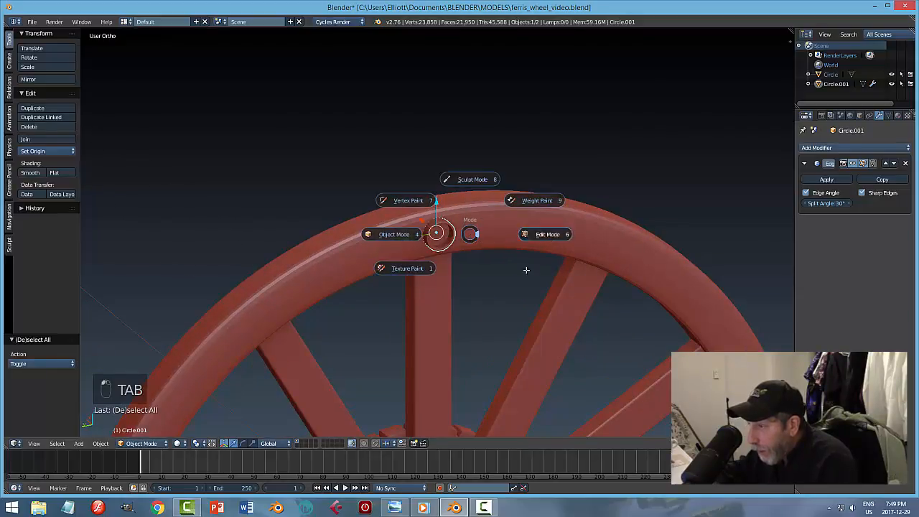
click(526, 270)
key(a)
key(a)
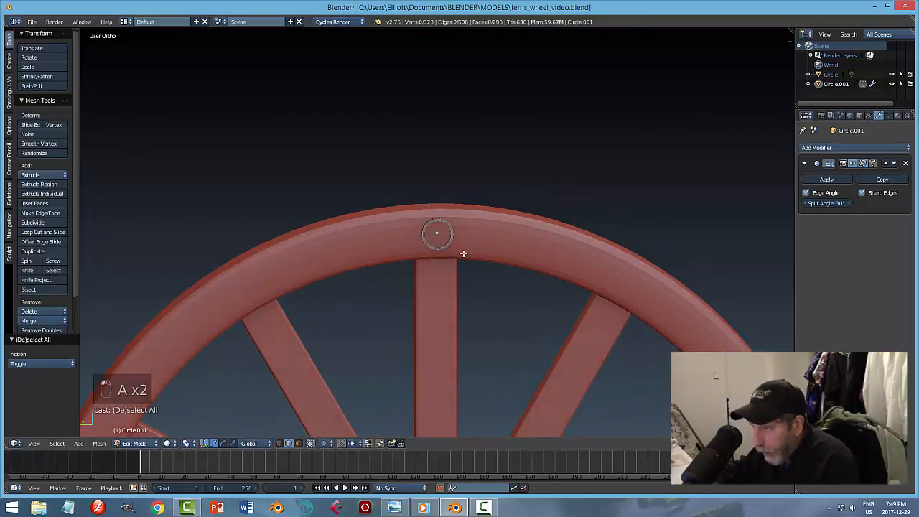
key(ctrl+Tab)
click(441, 262)
scroll(495, 271, down, 1)
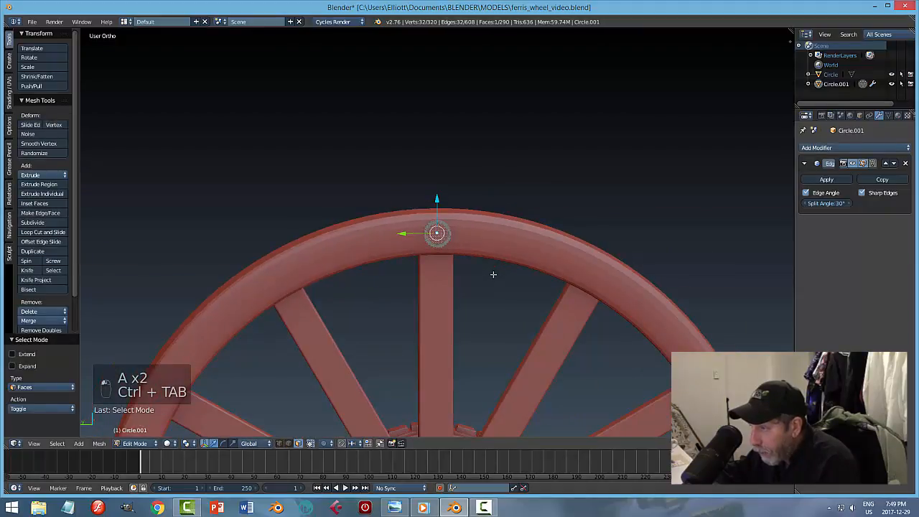
scroll(489, 278, up, 5)
scroll(495, 283, up, 2)
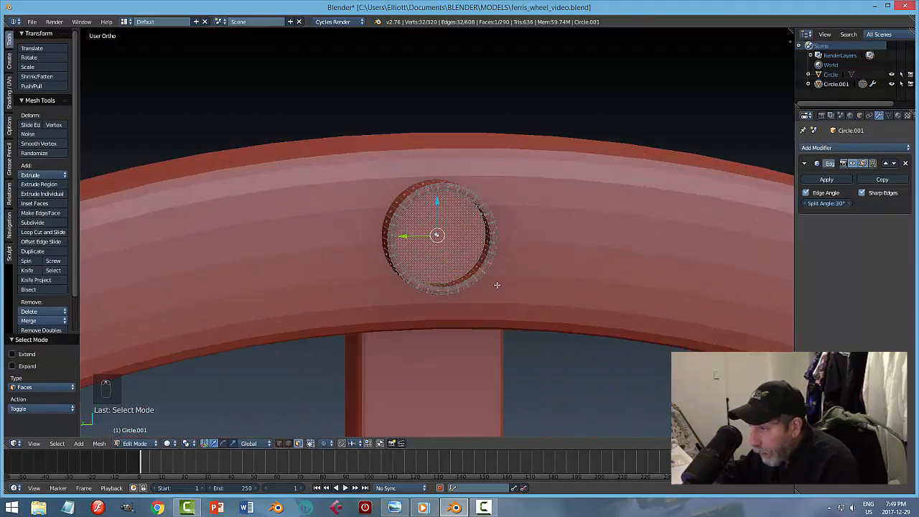
key(i)
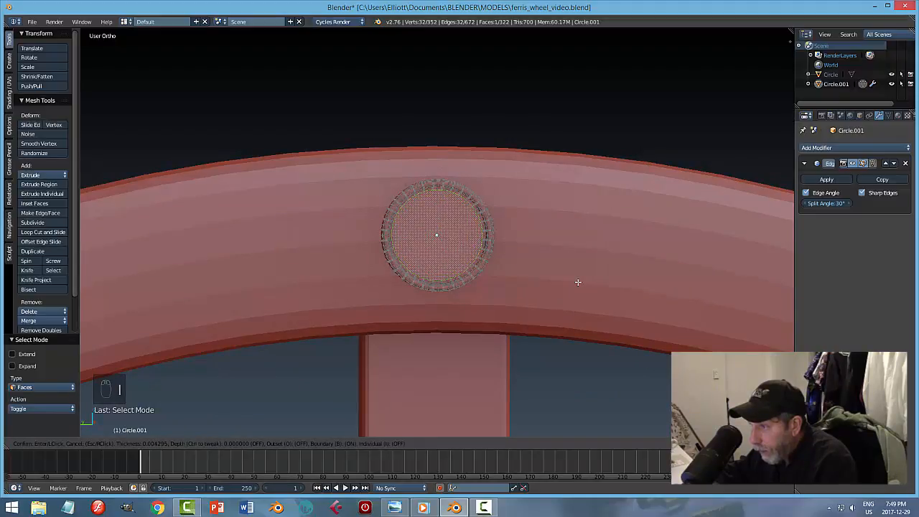
click(567, 288)
Step: Extrude the inset face about 0.345 along negative X as a connecting rod and check it in front view
middle_drag(480, 298, 547, 317)
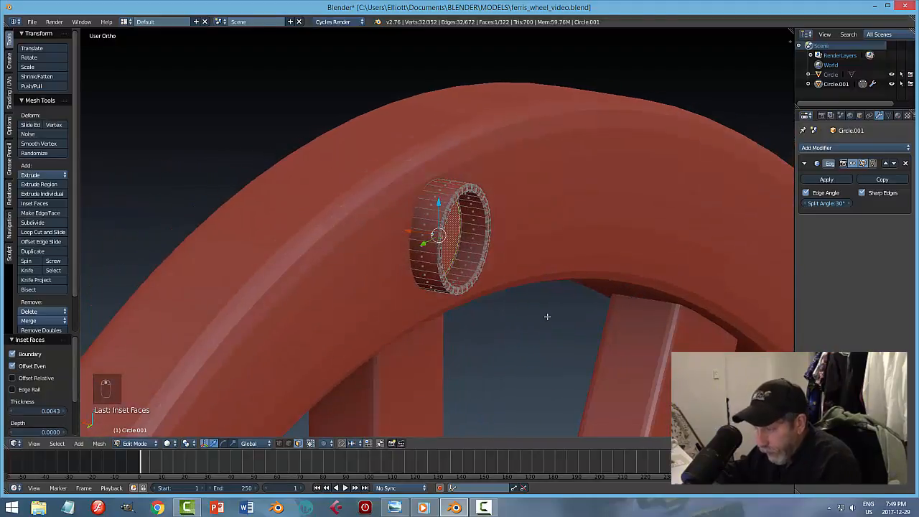
key(e)
click(461, 281)
drag(408, 231, 626, 299)
scroll(566, 316, down, 6)
key(KP_1)
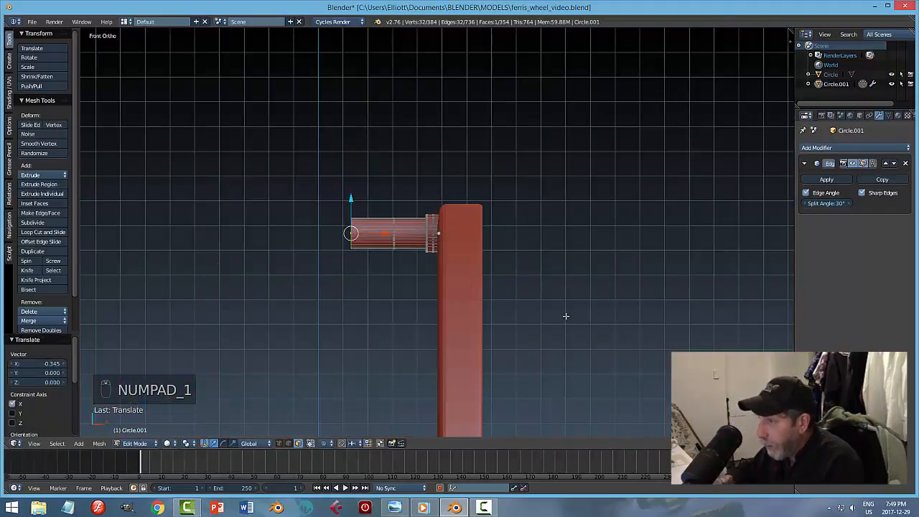
Step: Move the connecting rod's end face about 1.132 along negative X to lengthen the rod, and leave Edit Mode
scroll(566, 316, down, 4)
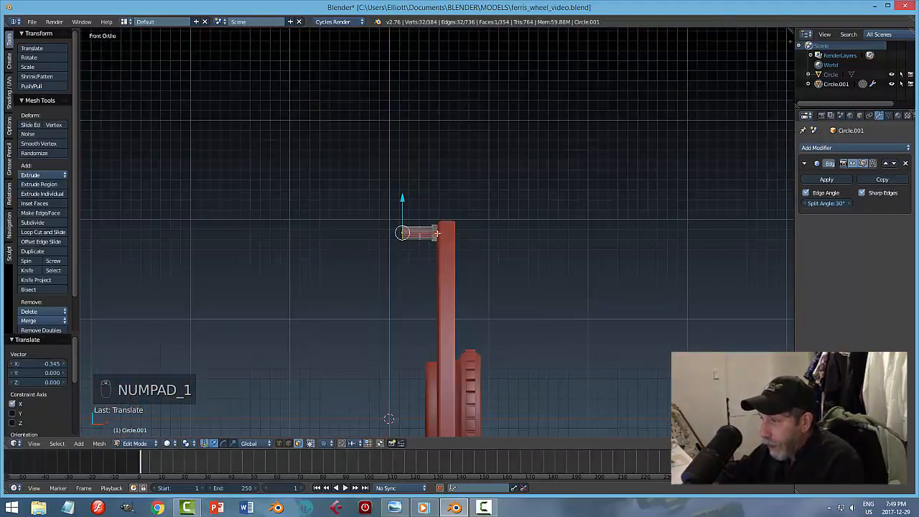
key(g)
key(x)
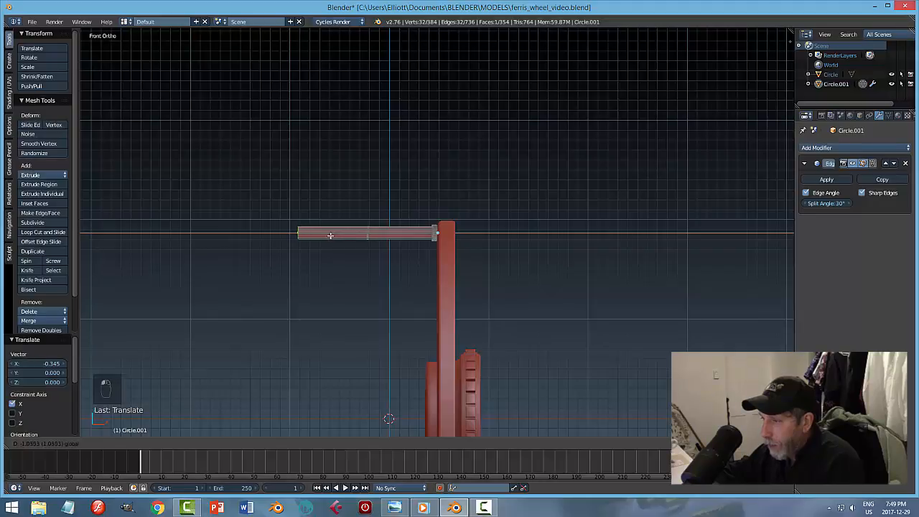
click(325, 237)
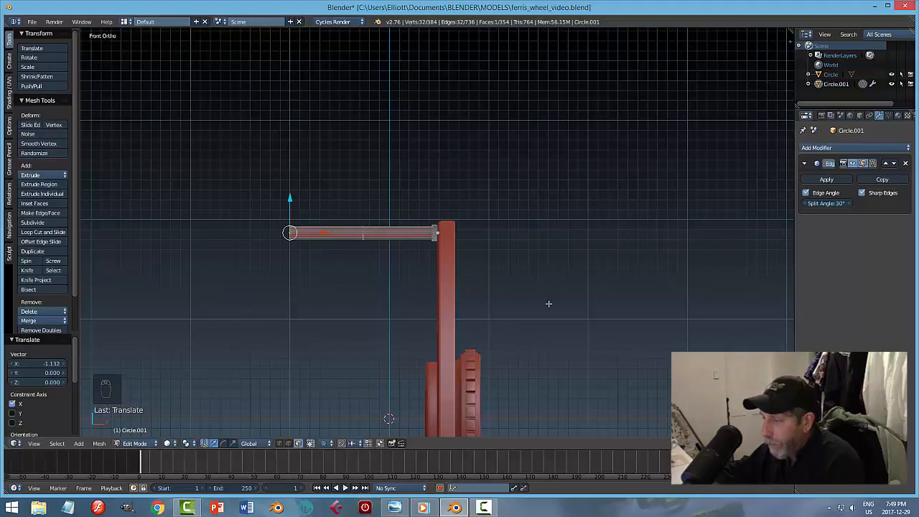
scroll(529, 309, down, 4)
key(a)
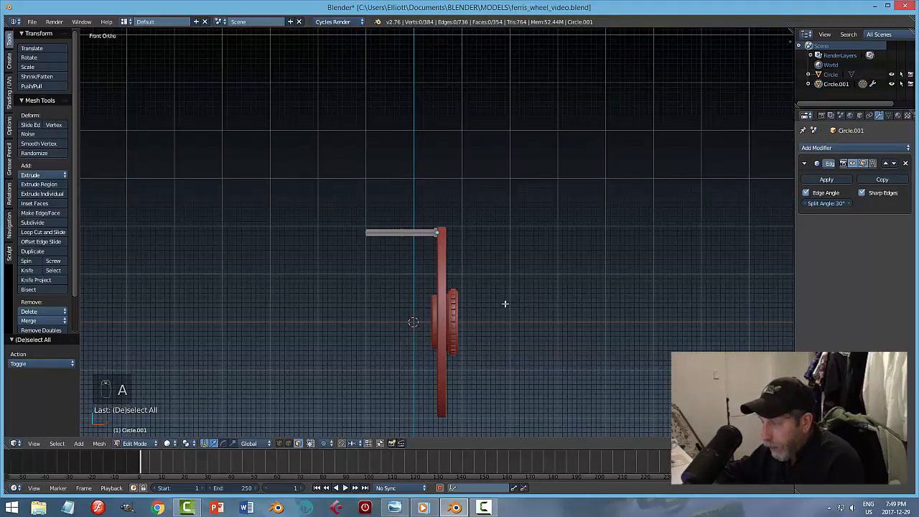
key(Tab)
key(a)
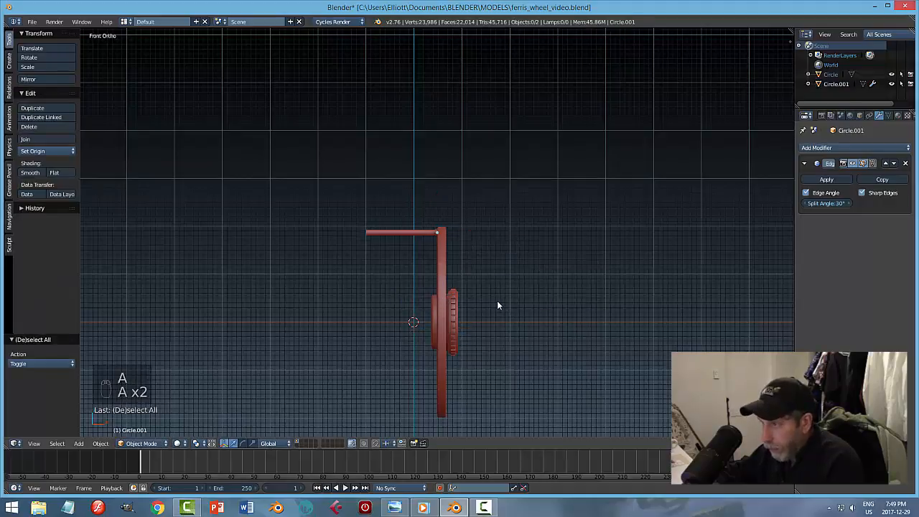
Step: Select the spoked wheel in Object Mode and shade it smooth
scroll(497, 300, up, 4)
scroll(493, 308, up, 4)
scroll(493, 309, down, 4)
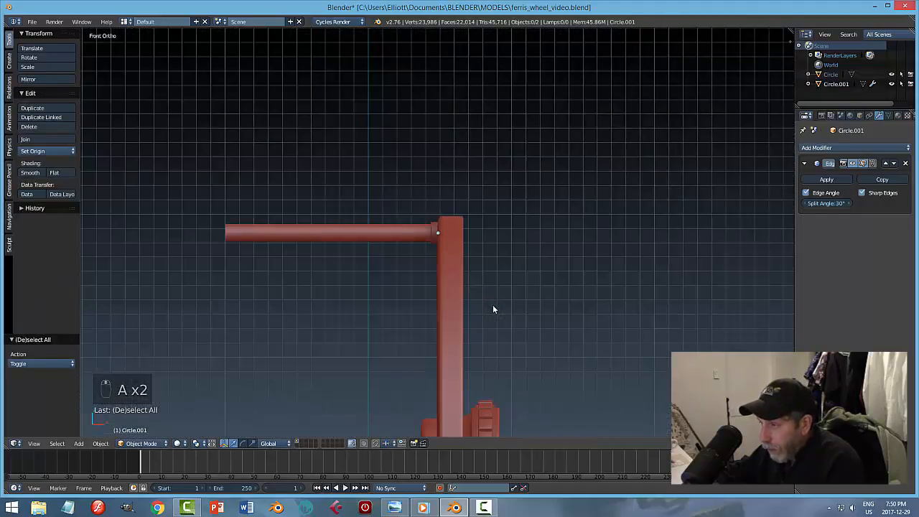
scroll(494, 309, down, 2)
scroll(492, 309, down, 2)
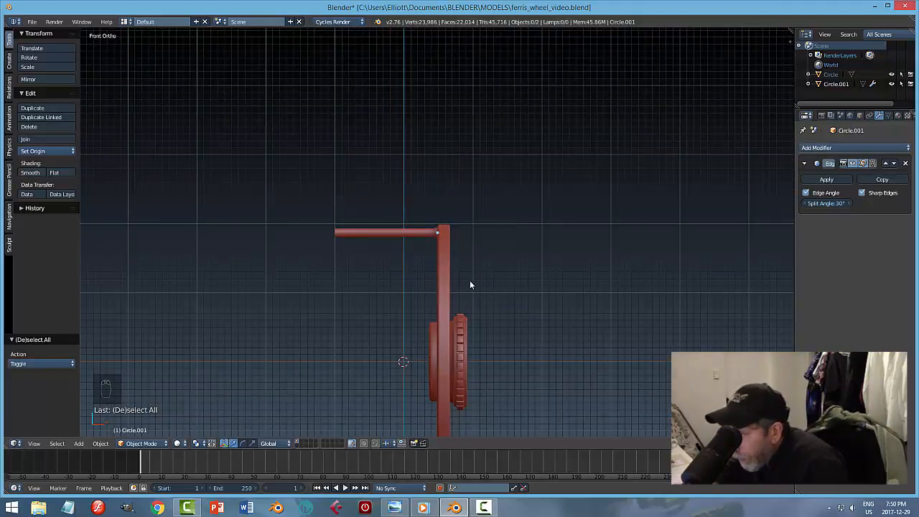
middle_drag(501, 310, 538, 331)
scroll(538, 331, up, 6)
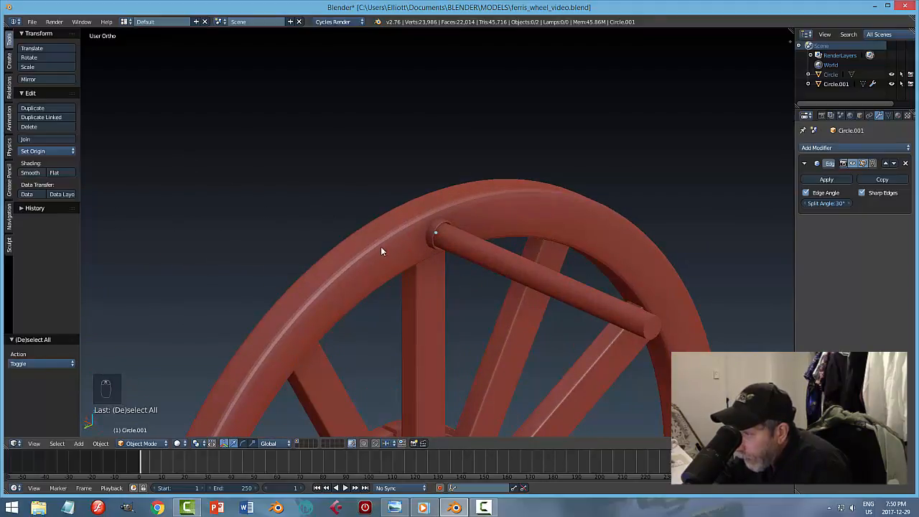
right_click(338, 260)
click(30, 172)
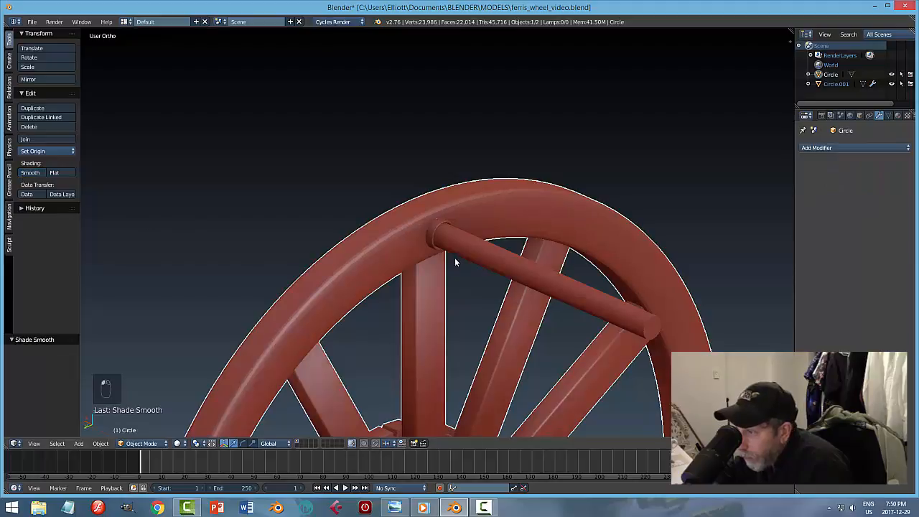
Step: Enable Auto Smooth on the wheel's mesh normals with an angle of 25°
click(888, 116)
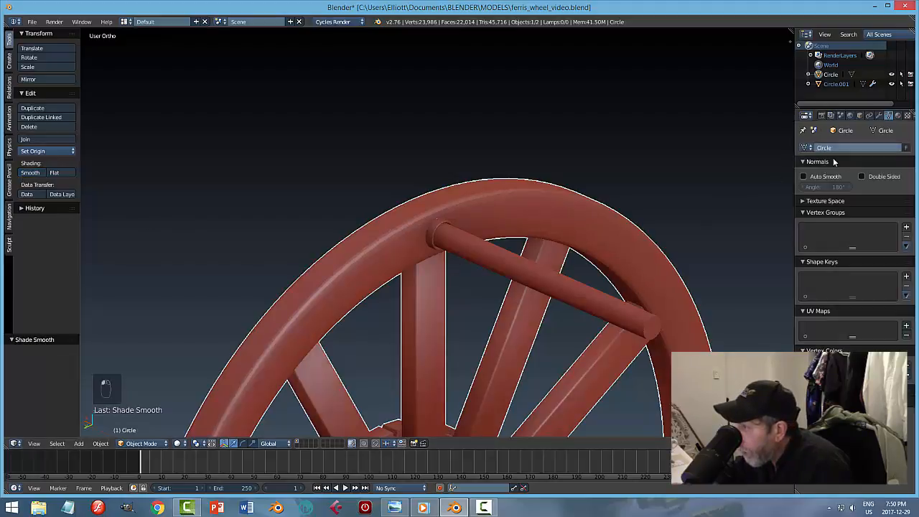
click(803, 176)
click(825, 187)
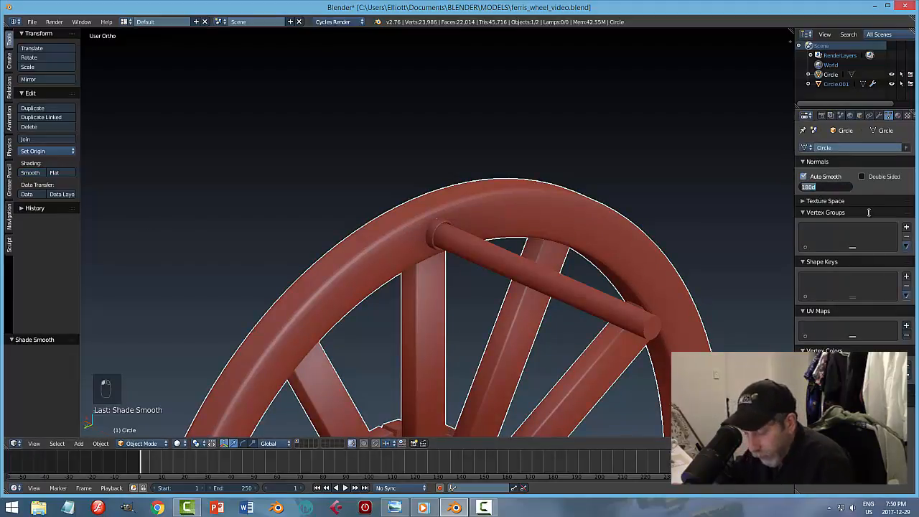
text(25)
key(Return)
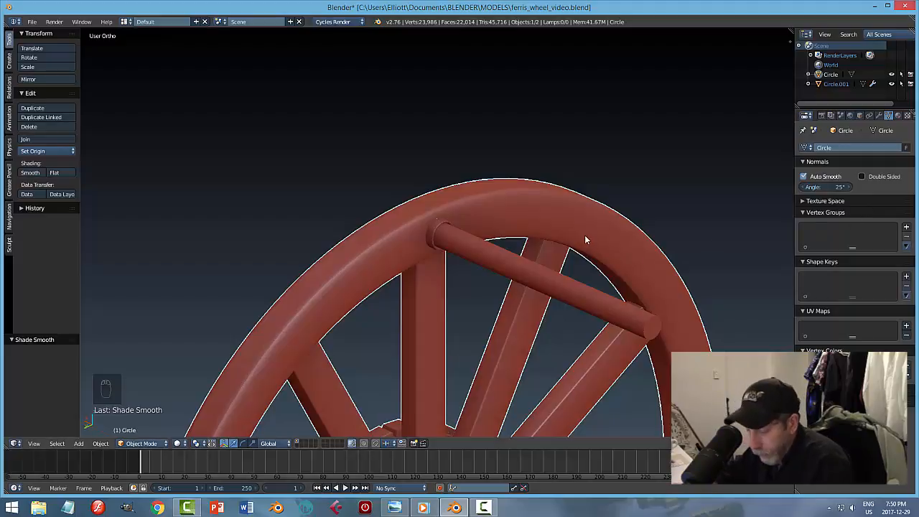
Step: Set the wheel's Auto Smooth angle to 20° and save the file
click(825, 187)
text(2)
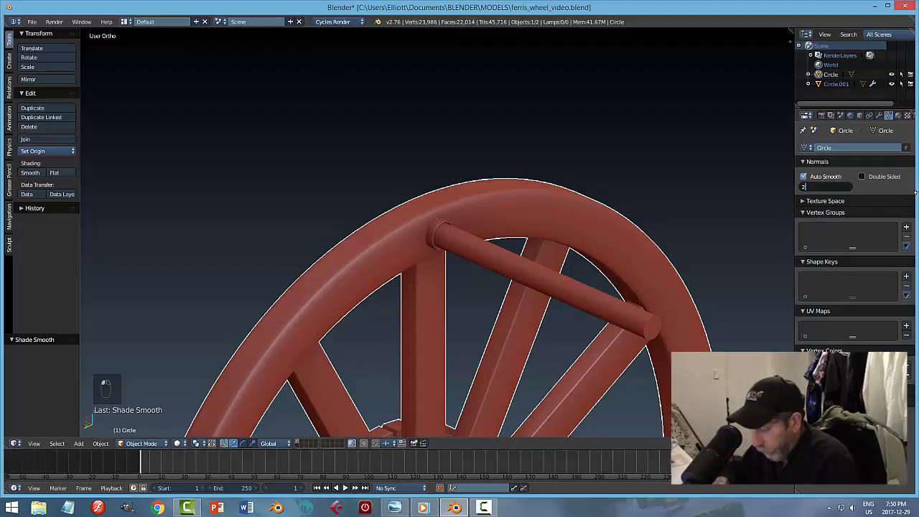
text(0)
key(Return)
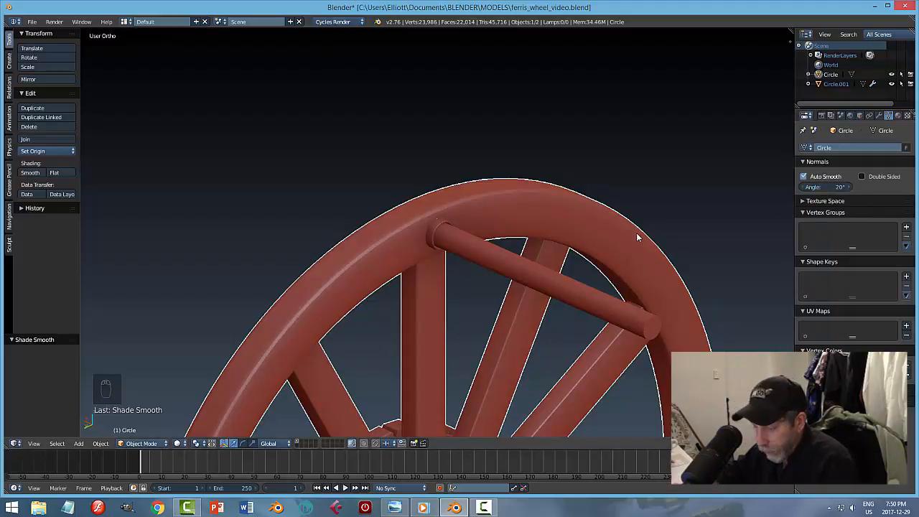
key(a)
scroll(545, 230, down, 3)
middle_drag(535, 243, 566, 272)
key(ctrl+s)
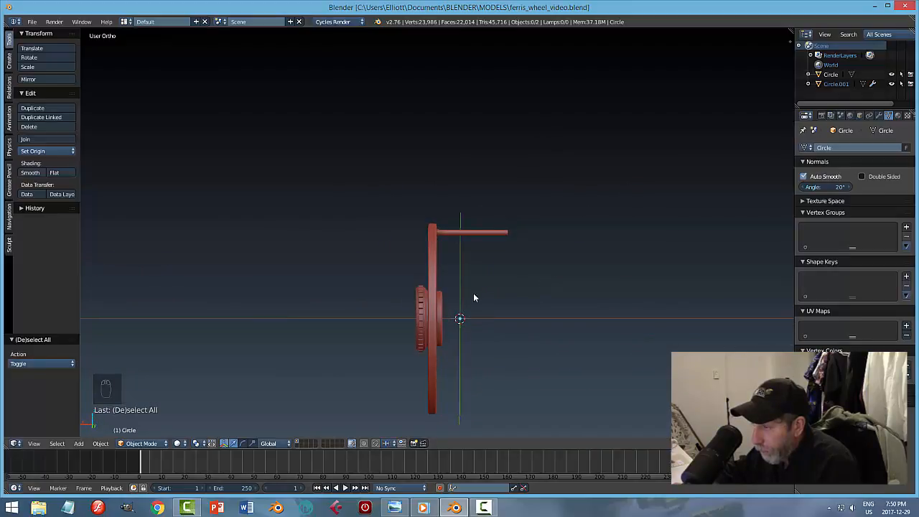
Step: Duplicate the wheel and move the copy about 1.648 along negative X to the free end of the rod
right_click(435, 270)
key(shift+d)
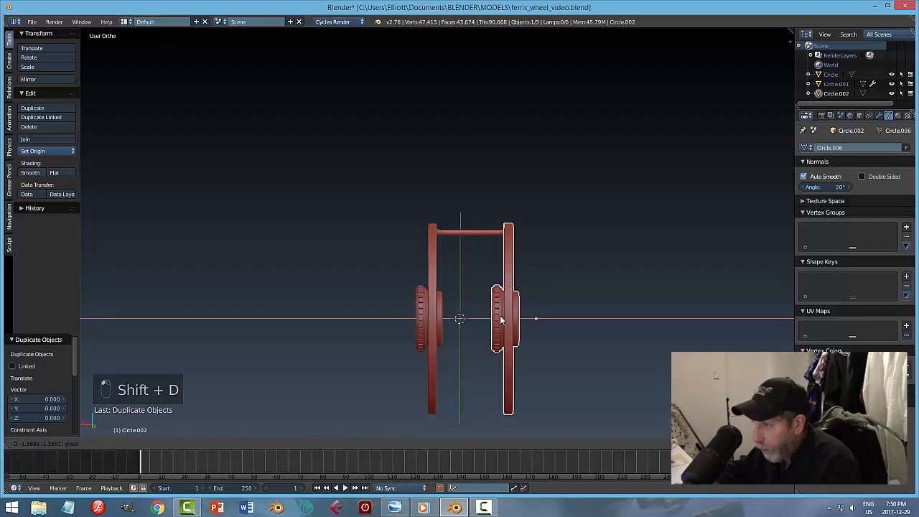
click(518, 316)
middle_drag(563, 314, 374, 309)
scroll(433, 361, up, 4)
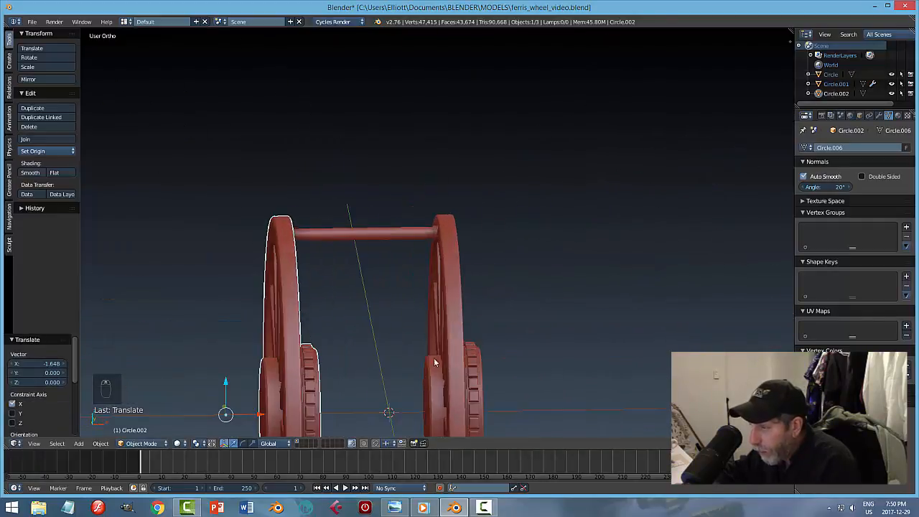
scroll(440, 362, down, 3)
middle_drag(444, 362, 366, 338)
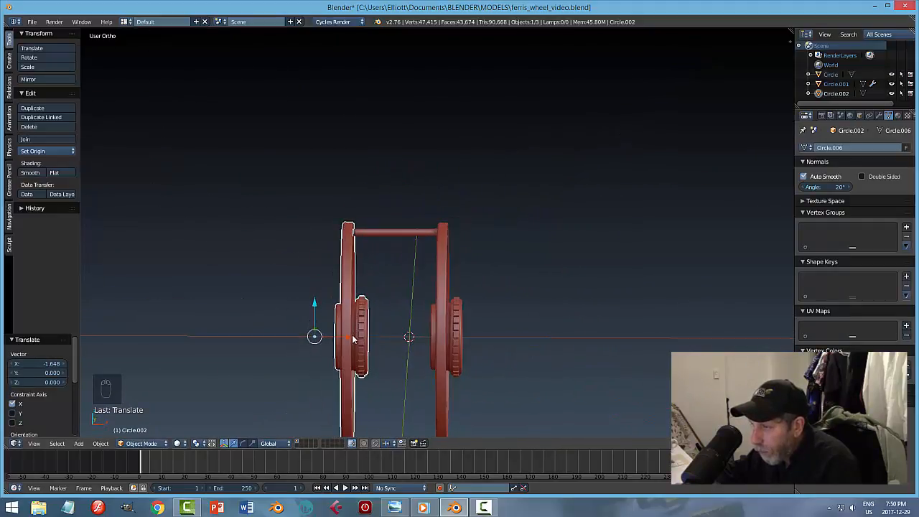
Step: Move the duplicate wheel about 0.333 along X, closer to the original wheel
key(g)
key(x)
click(371, 340)
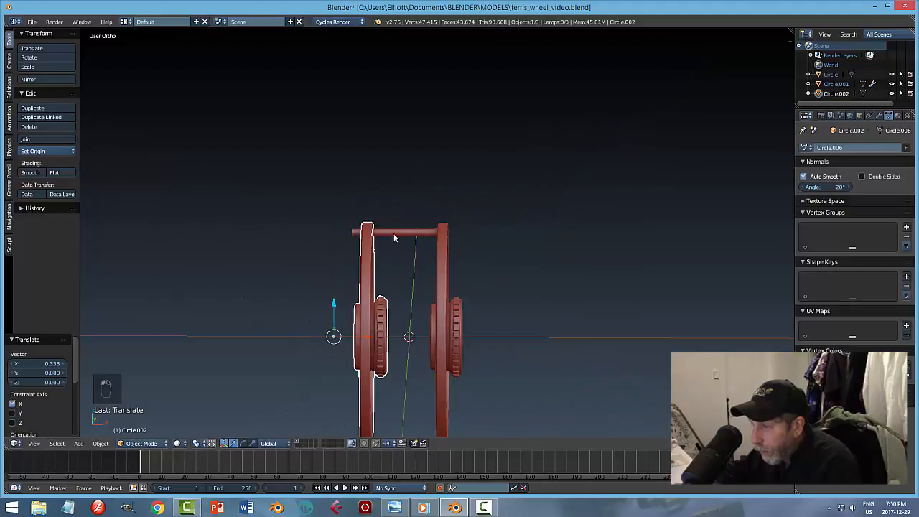
Step: In Edit Mode, move the rod's protruding end face about 0.211 along X to shorten it into the duplicate wheel
right_click(394, 234)
key(Tab)
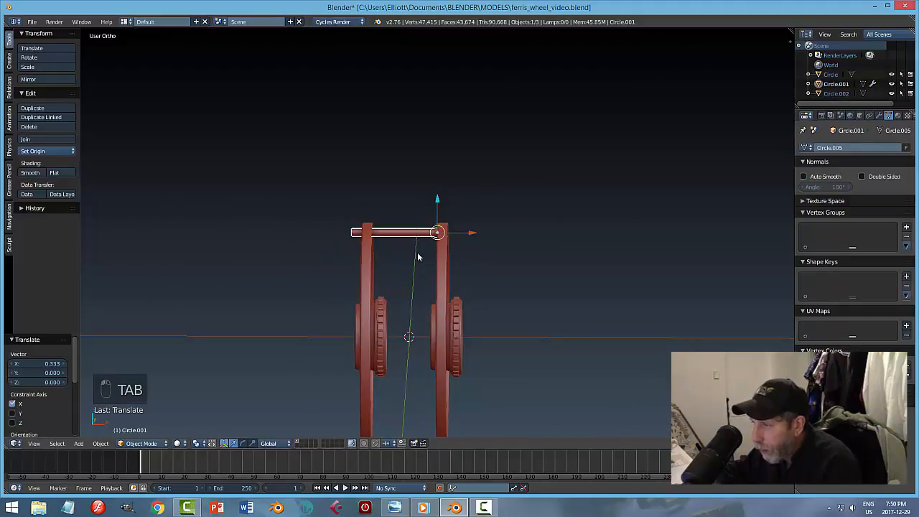
key(Tab)
middle_drag(377, 269, 213, 275)
right_click(218, 274)
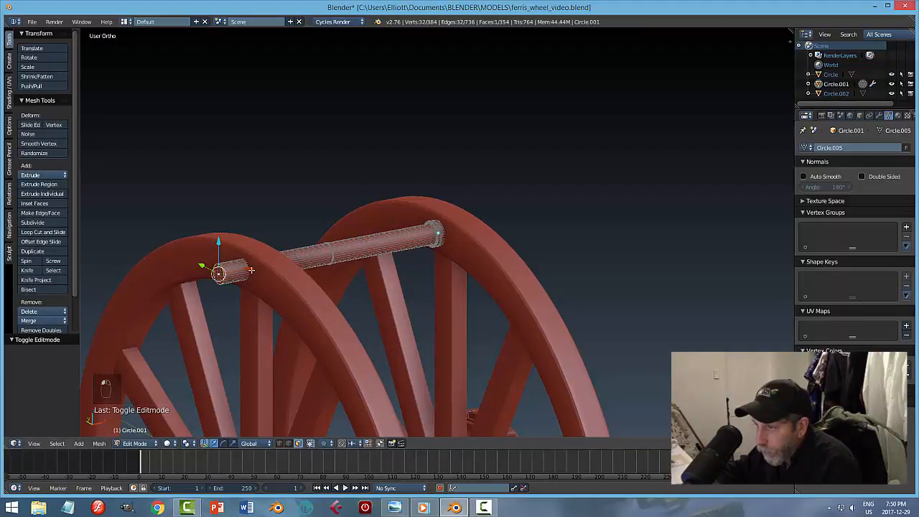
key(g)
key(x)
click(298, 267)
middle_drag(299, 266, 418, 295)
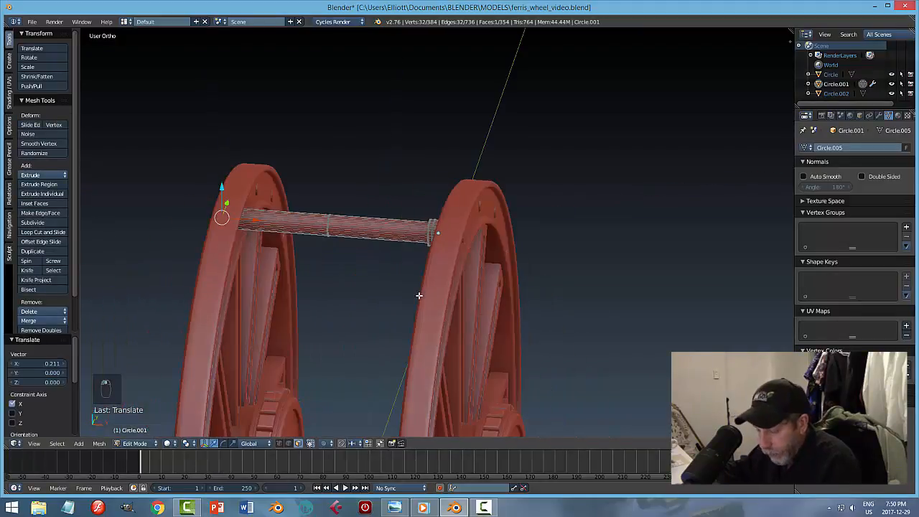
key(a)
key(Tab)
Step: Delete the duplicate wheel and save the file
right_click(227, 205)
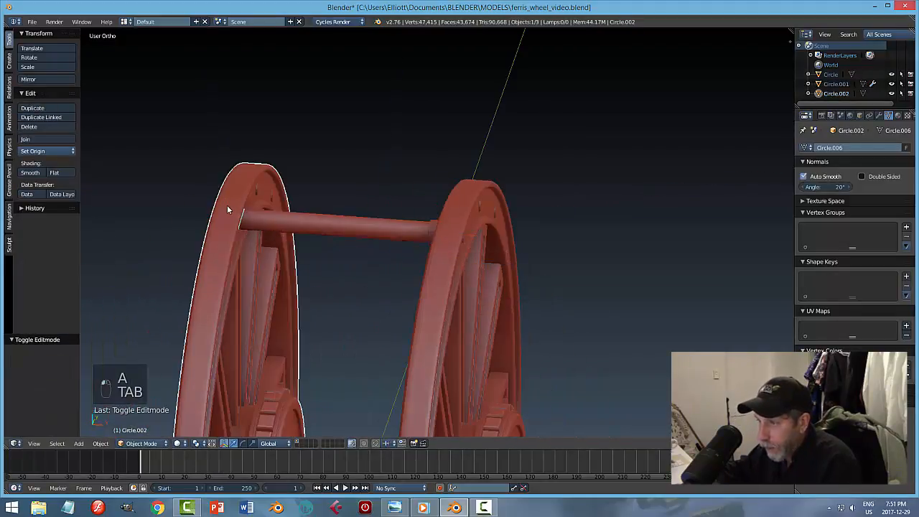
key(x)
click(227, 204)
scroll(377, 294, down, 4)
key(ctrl+s)
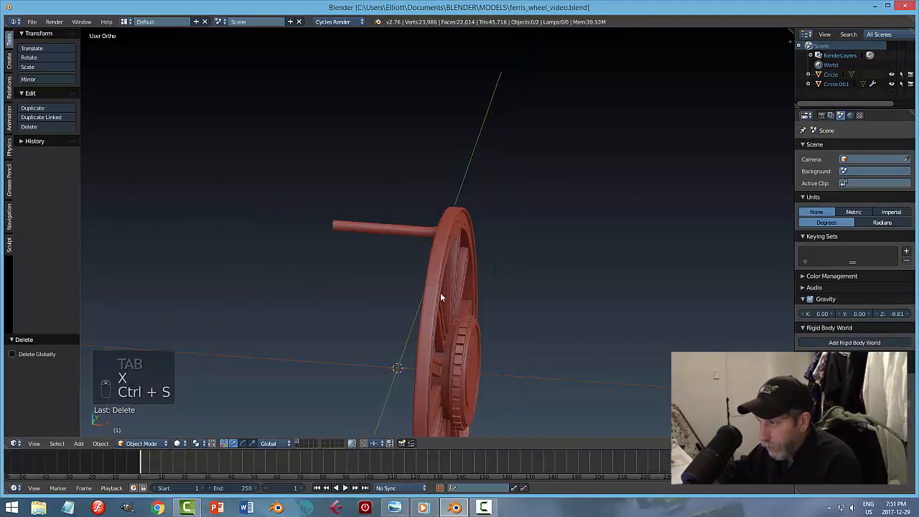
Step: Inspect the rod on the wheel and undo the duplicate-wheel test, the wheel smoothing and the connecting-rod extrusion
middle_drag(440, 296, 542, 285)
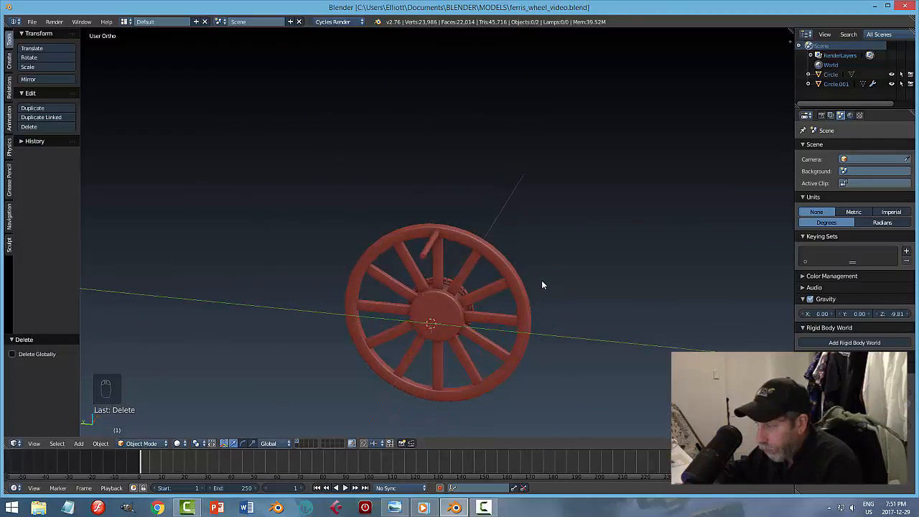
scroll(514, 302, up, 4)
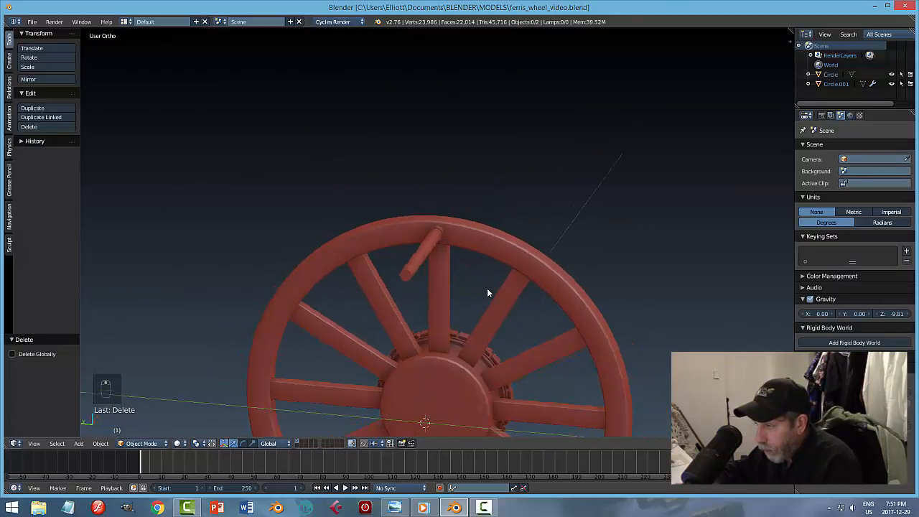
middle_drag(487, 293, 423, 290)
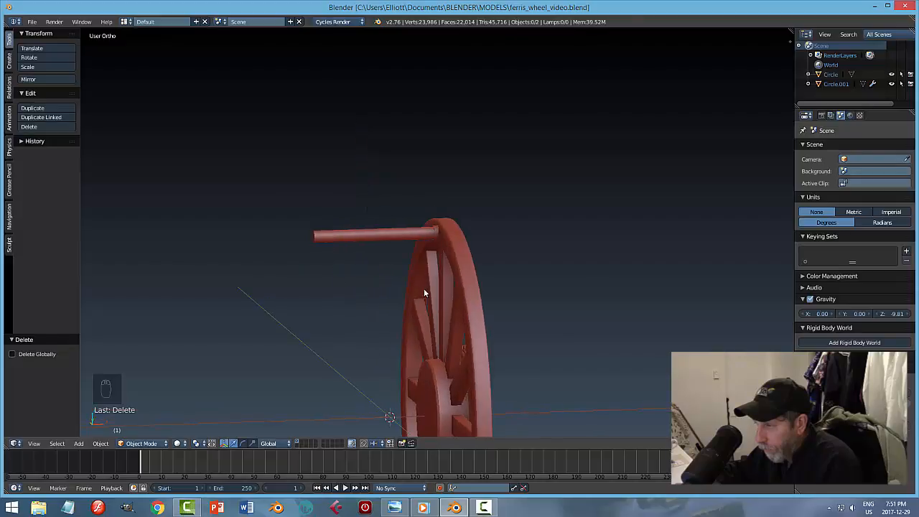
click(389, 236)
scroll(394, 242, up, 5)
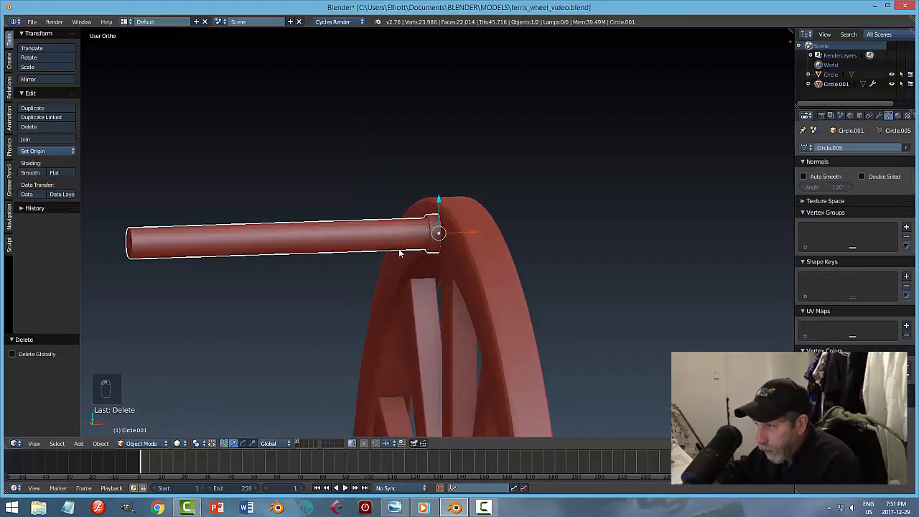
key(ctrl+z)
key(ctrl+z)
key(ctrl+z)
key(ctrl+z)
key(ctrl+z)
key(ctrl+z)
key(ctrl+z)
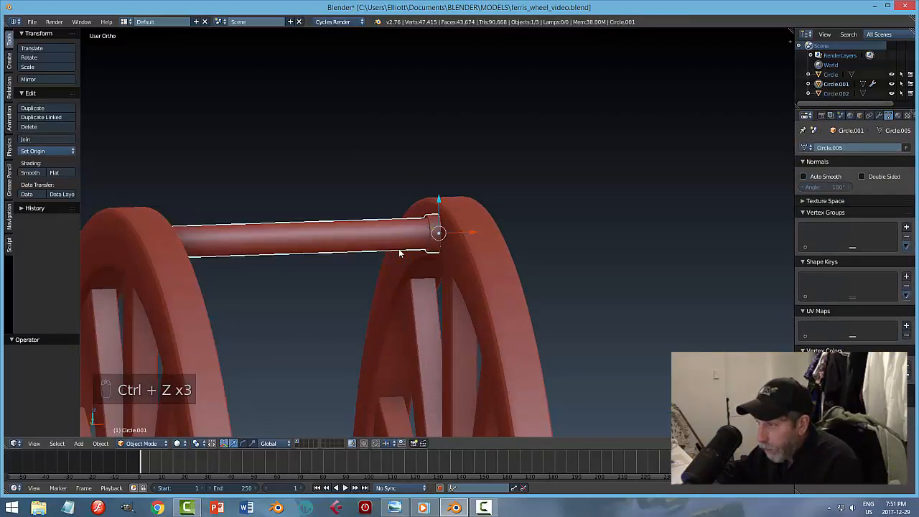
key(ctrl+z)
key(ctrl+z)
key(ctrl+z)
key(ctrl+z)
key(ctrl+z)
key(ctrl+z)
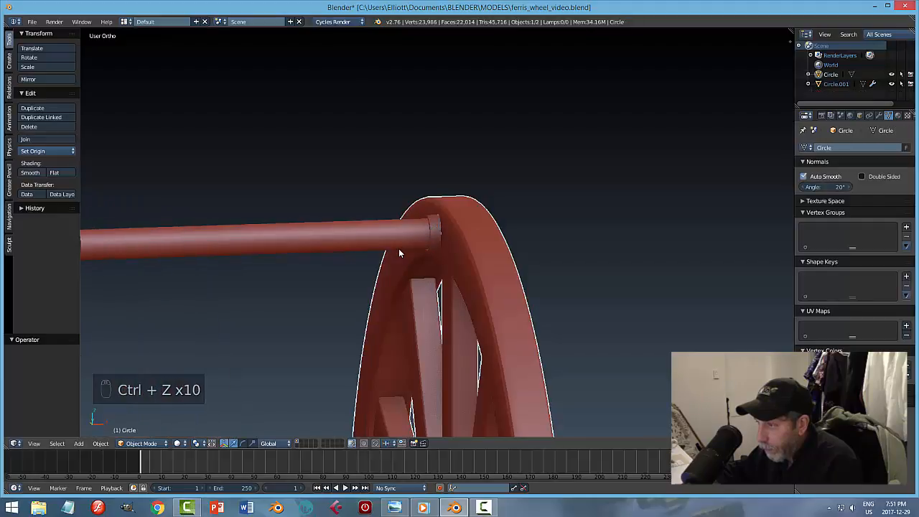
key(ctrl+z)
key(ctrl+z)
key(ctrl+z)
key(ctrl+z)
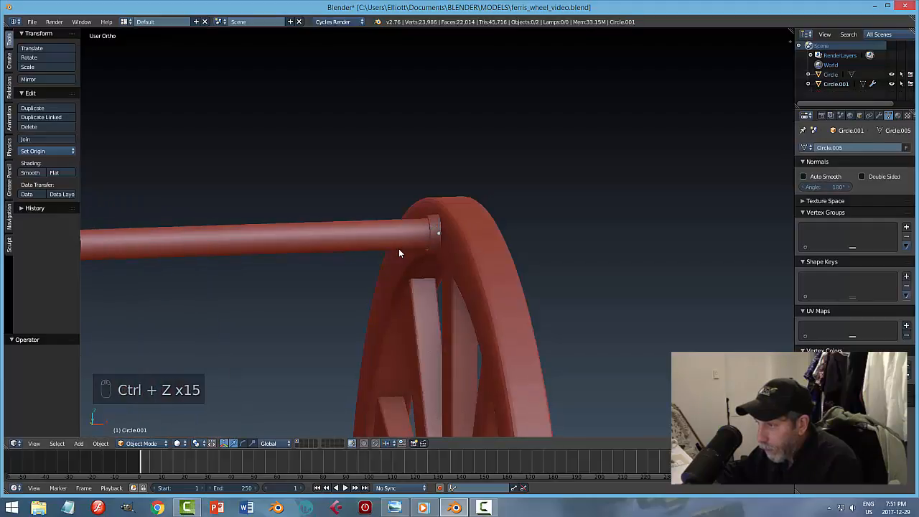
Step: Deselect everything and save the Ferris wheel file over the existing version
middle_drag(400, 253, 511, 255)
key(a)
key(ctrl+s)
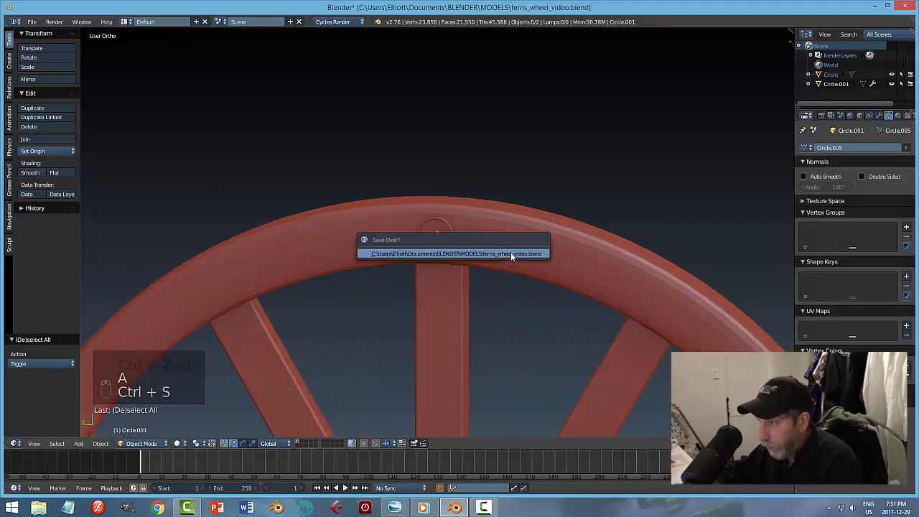
Step: Compare the wheel's inner side with the ferris_wheel1.png reference image to check where the rim mounts go
key(KP_3)
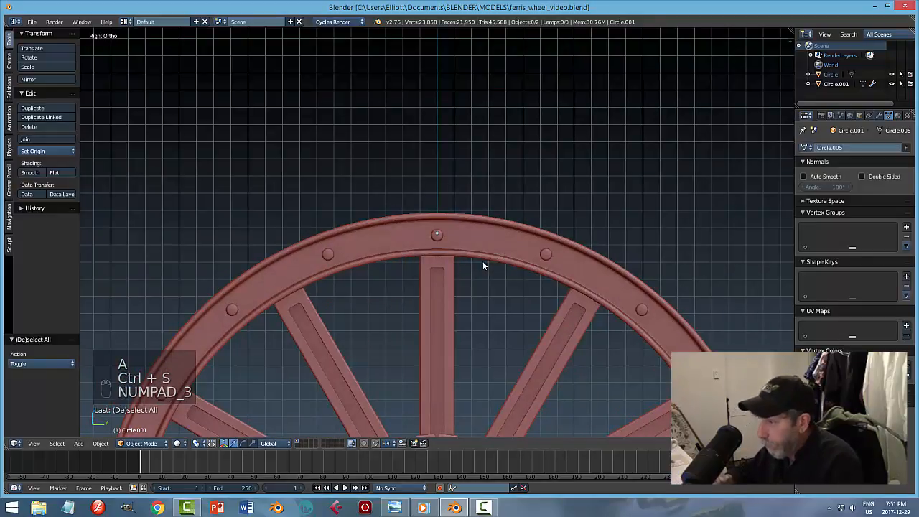
key(ctrl+KP_3)
scroll(483, 260, down, 3)
shift+middle_drag(495, 261, 504, 179)
click(395, 508)
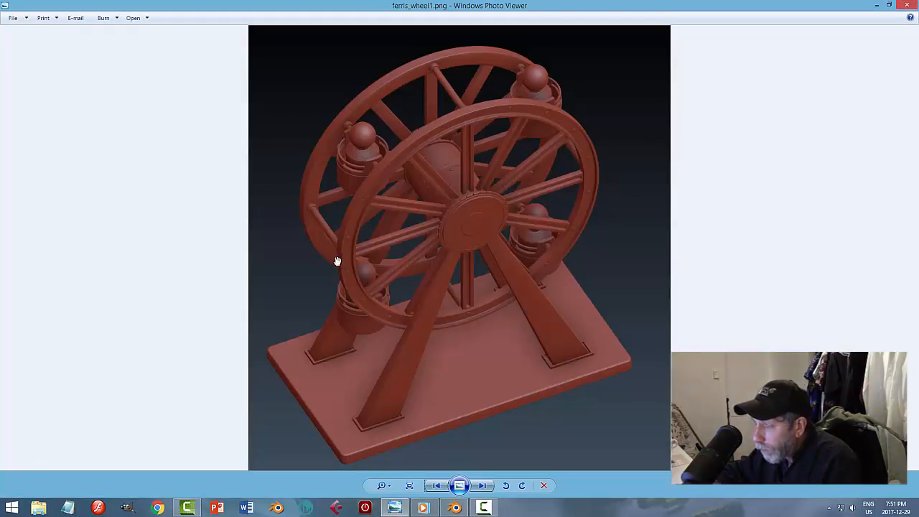
click(455, 508)
Step: Try to place a duplicate of the top rim mount on the bottom of the rim by moving it -3.725 along Z
right_click(445, 155)
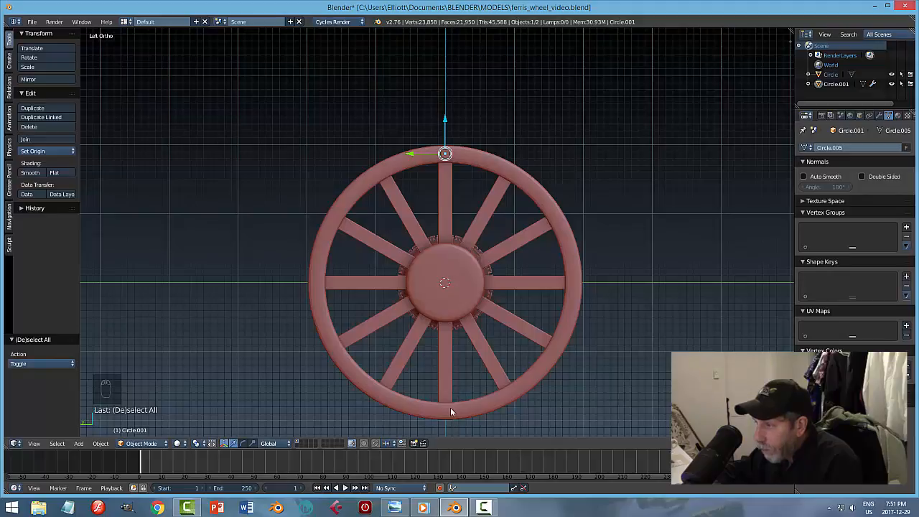
key(shift+d)
right_click(462, 249)
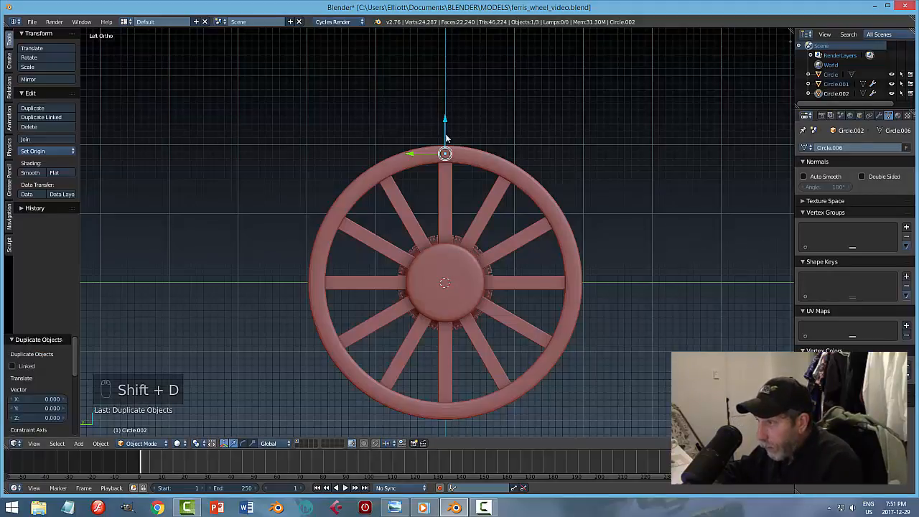
drag(445, 123, 458, 375)
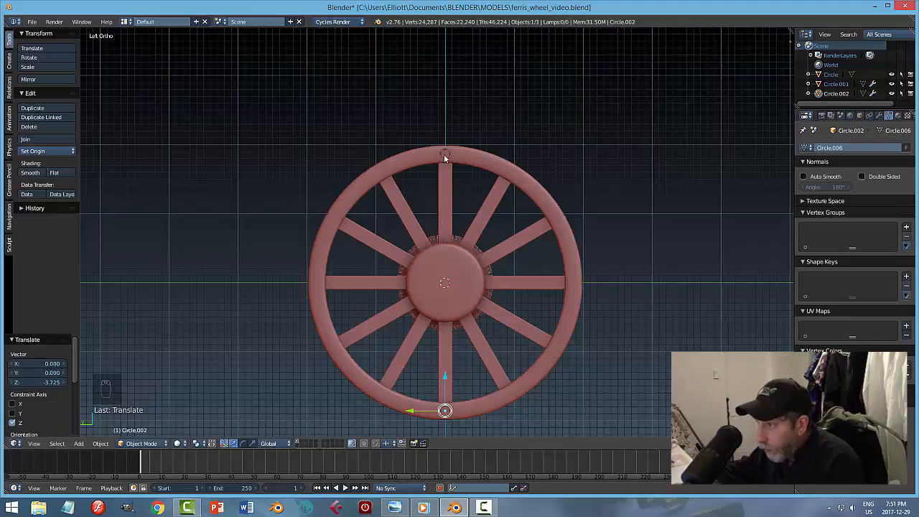
key(ctrl+z)
key(ctrl+z)
key(ctrl+z)
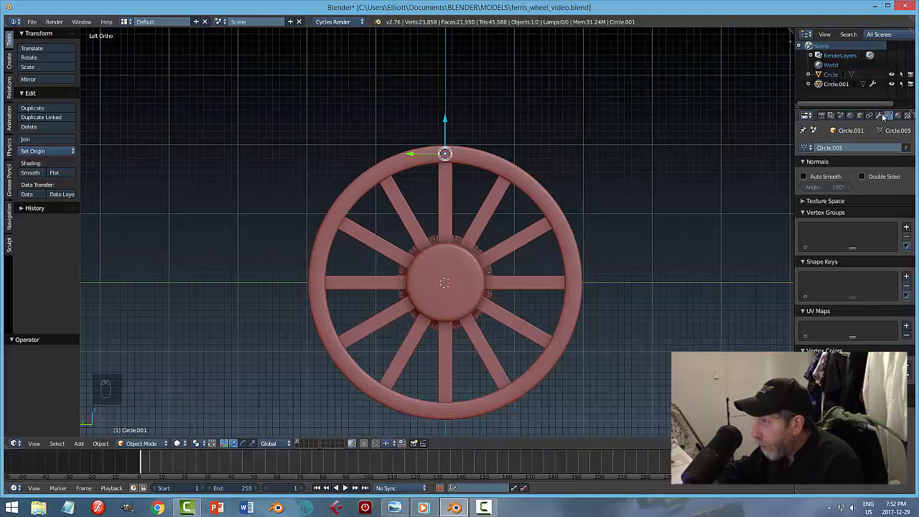
Step: Apply the rim mount's Edge Split modifier and add a Mirror modifier to it
click(880, 115)
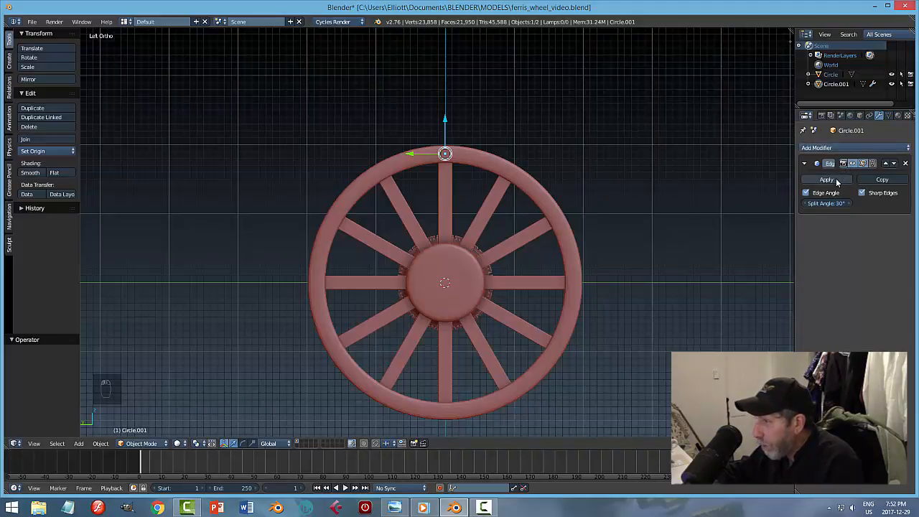
click(827, 180)
click(825, 148)
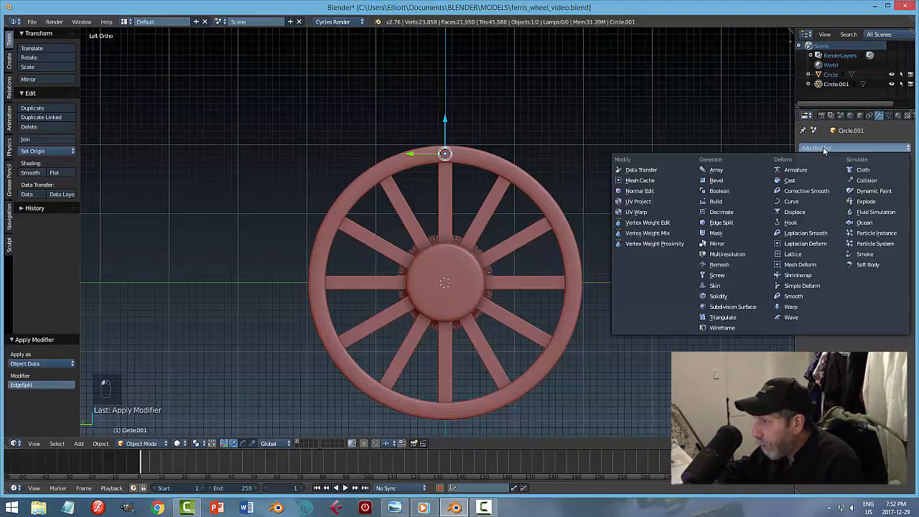
click(736, 243)
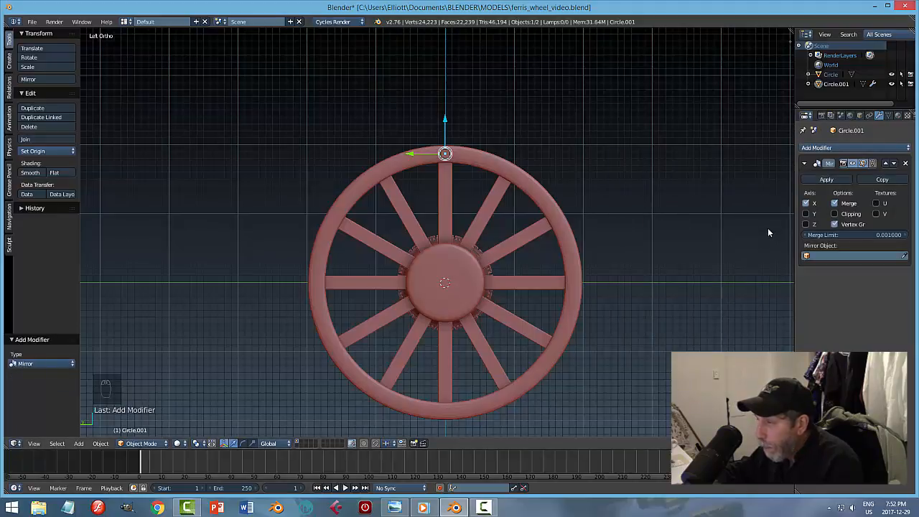
Step: Set the wheel object Circle as the mirror object and, after trying the Z axis, mirror along X only
click(806, 225)
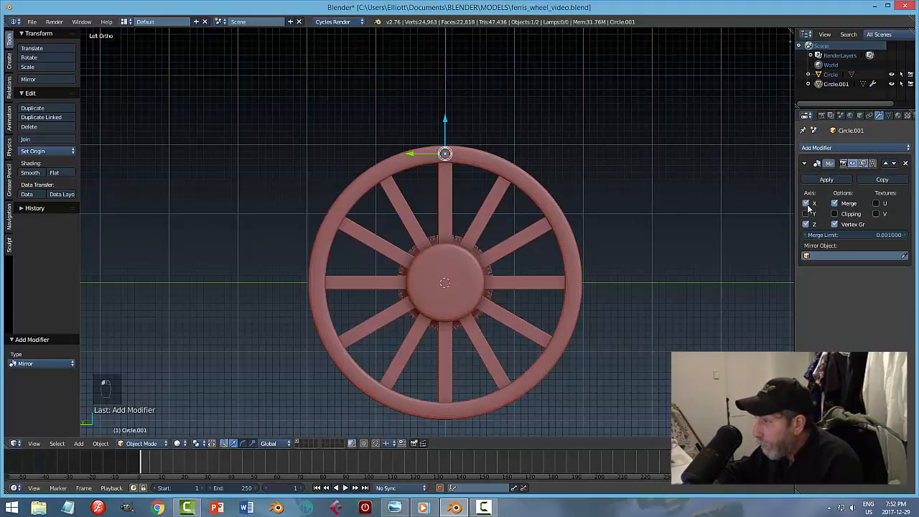
click(806, 203)
click(903, 256)
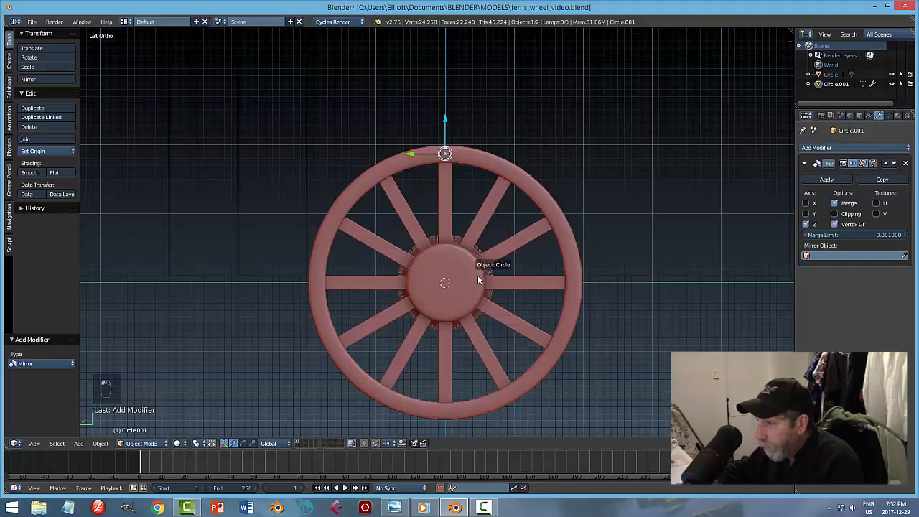
click(482, 282)
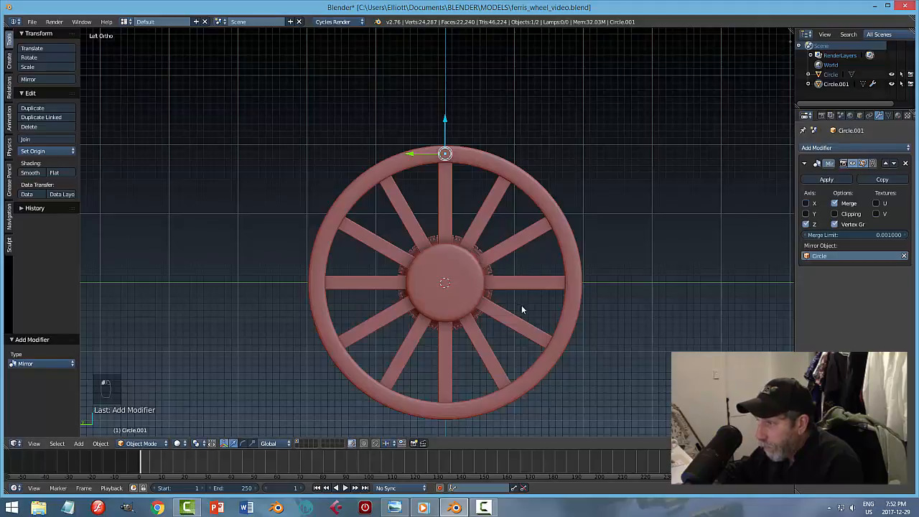
click(805, 225)
click(805, 203)
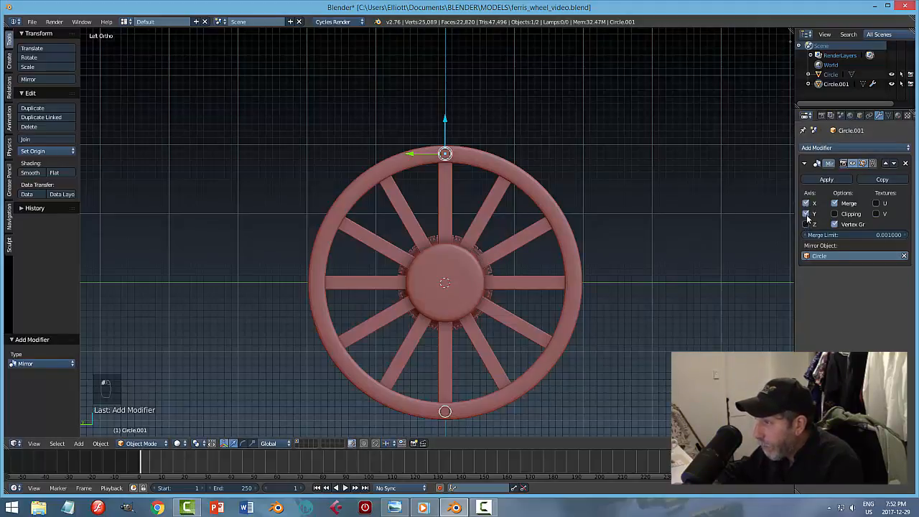
mouse_move(588, 340)
middle_down()
mouse_move(589, 318)
mouse_move(608, 310)
mouse_move(590, 253)
mouse_move(553, 304)
mouse_move(499, 325)
mouse_move(597, 322)
mouse_move(580, 328)
middle_up()
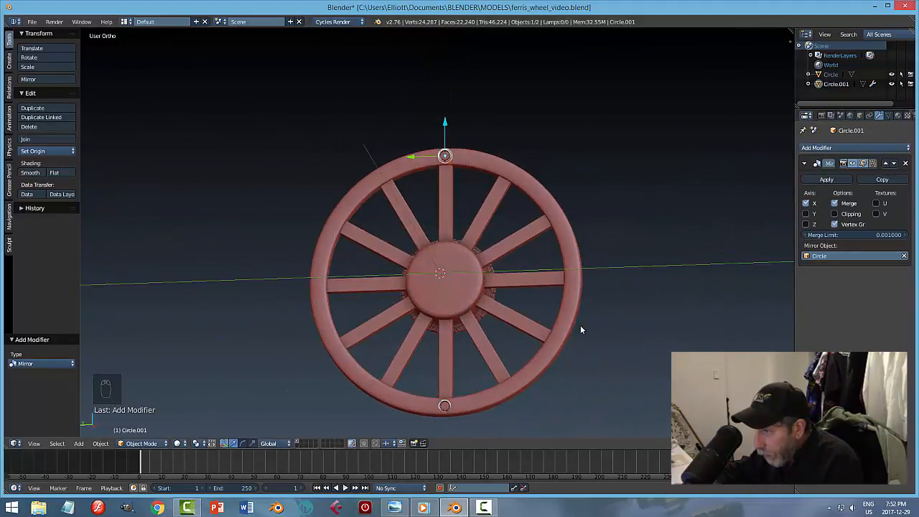
Step: Apply the Mirror modifier and set the origin of the mount pair to its geometry
click(809, 180)
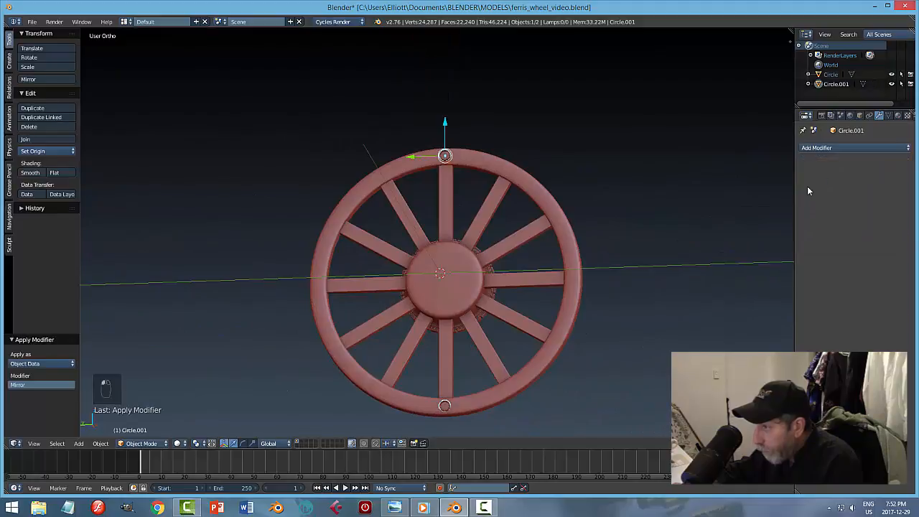
click(38, 151)
click(61, 173)
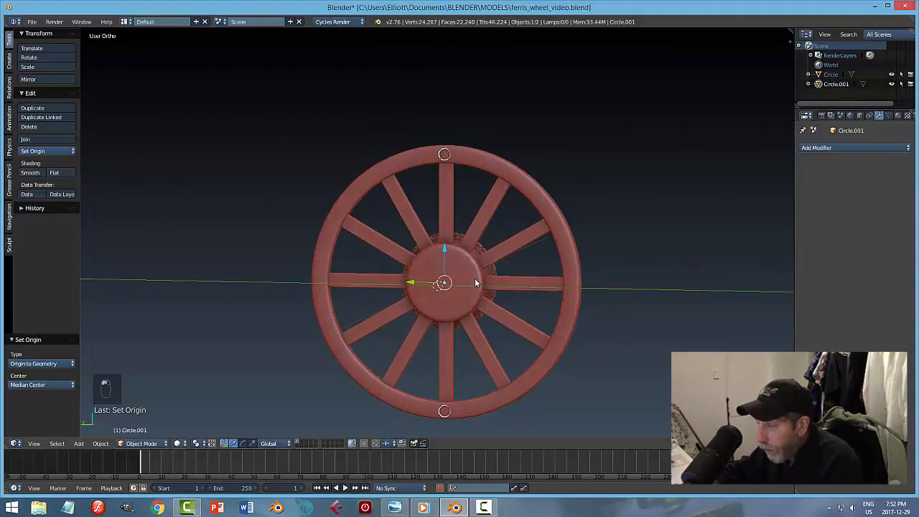
Step: Duplicate the mount pair in place and rotate the copy 90° about X onto the horizontal spokes
key(KP_3)
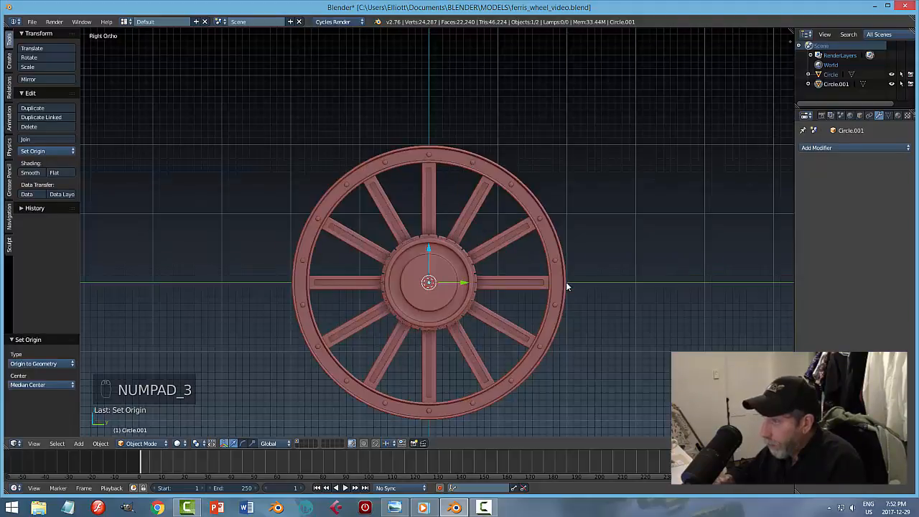
key(ctrl+KP_3)
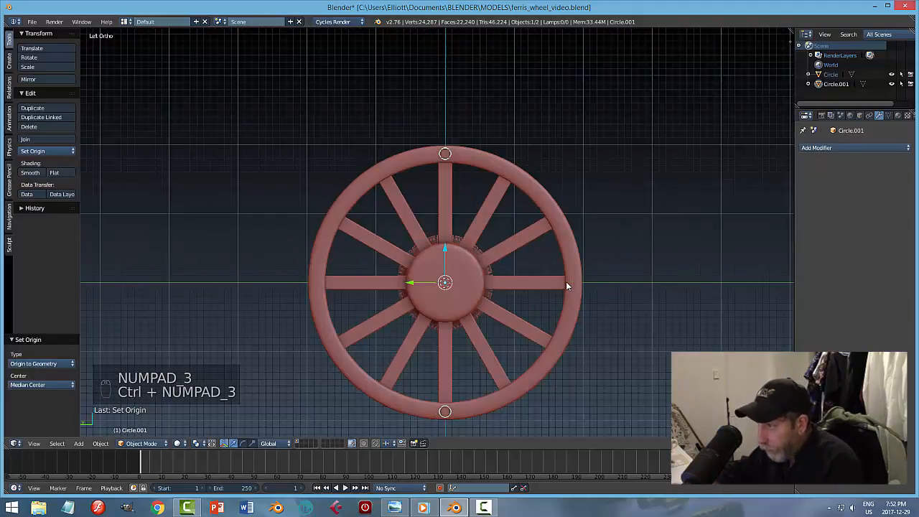
key(shift+d)
key(r)
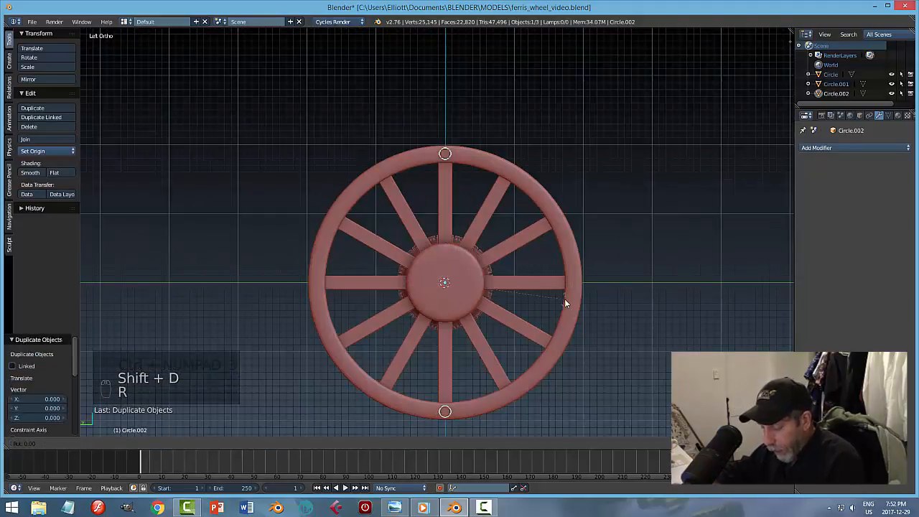
key(x)
key(9)
key(0)
key(Return)
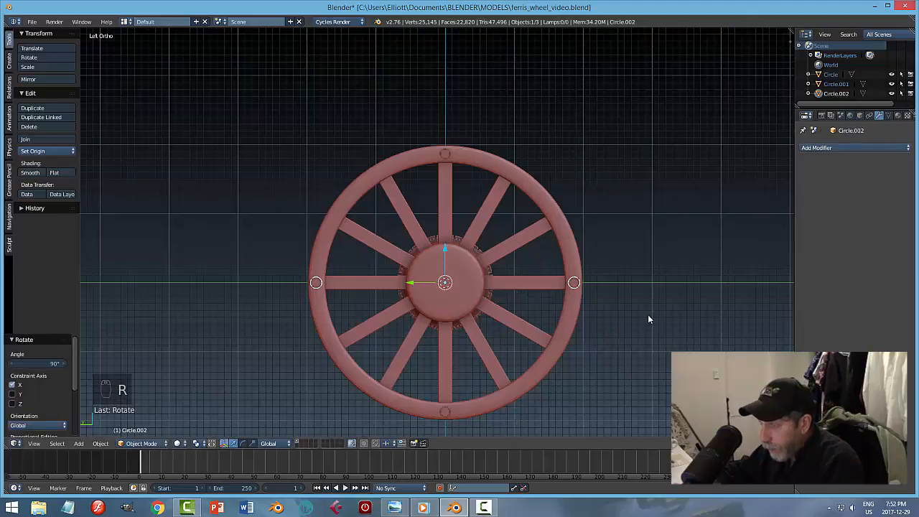
Step: Select both mount pairs and the wheel, with the wheel active, and join them into one object
scroll(650, 317, up, 4)
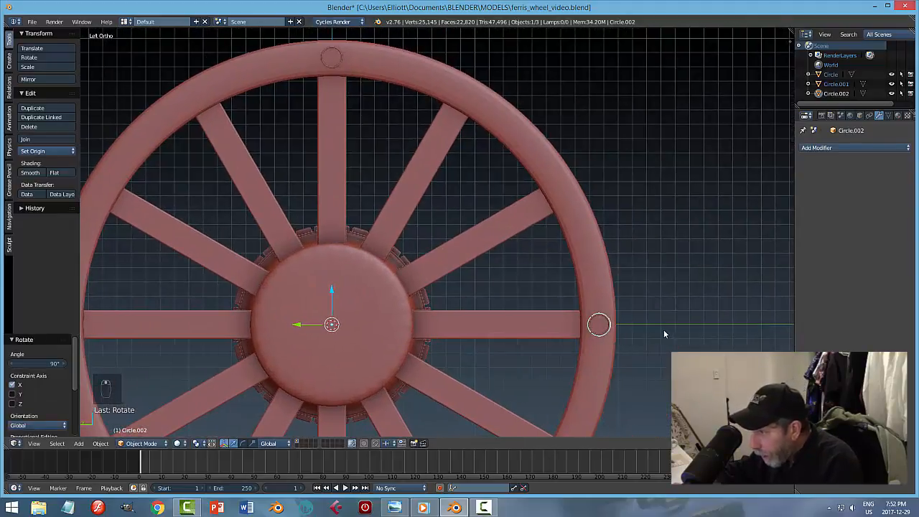
mouse_move(664, 334)
middle_down()
mouse_move(652, 285)
mouse_move(634, 332)
mouse_move(646, 348)
mouse_move(678, 324)
mouse_move(638, 334)
mouse_move(632, 363)
mouse_move(672, 341)
middle_up()
key(a)
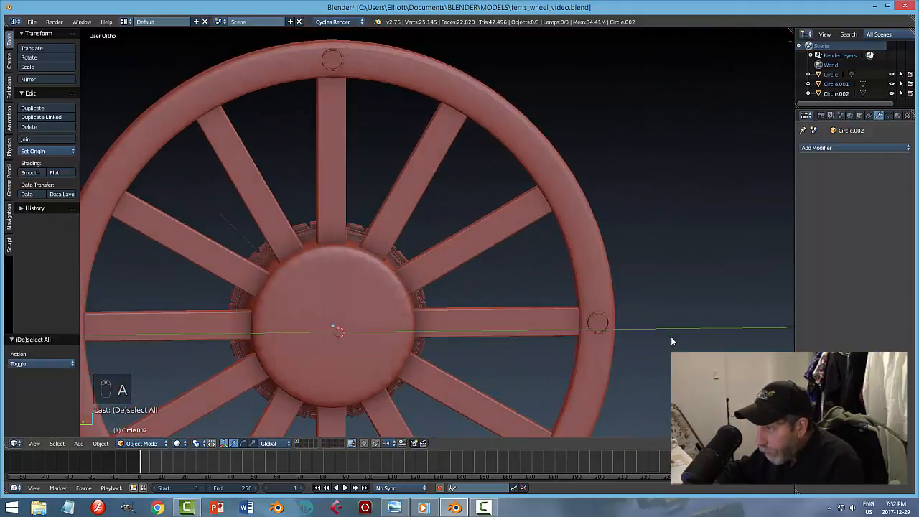
right_click(608, 318)
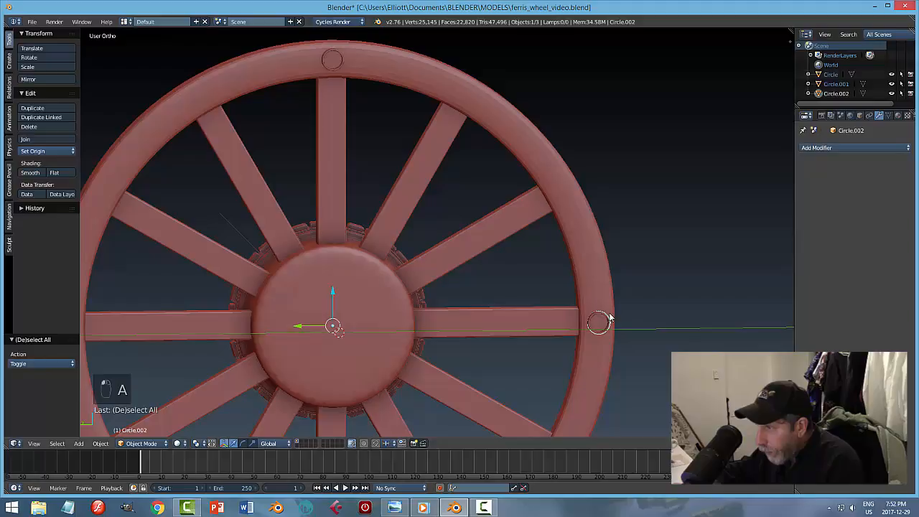
shift+right_click(354, 77)
scroll(481, 264, down, 3)
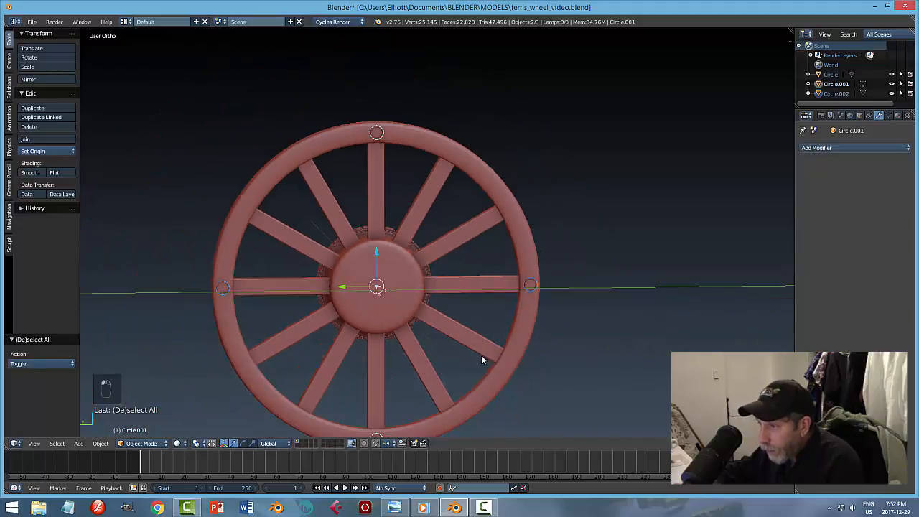
shift+right_click(501, 192)
middle_drag(501, 193, 580, 245)
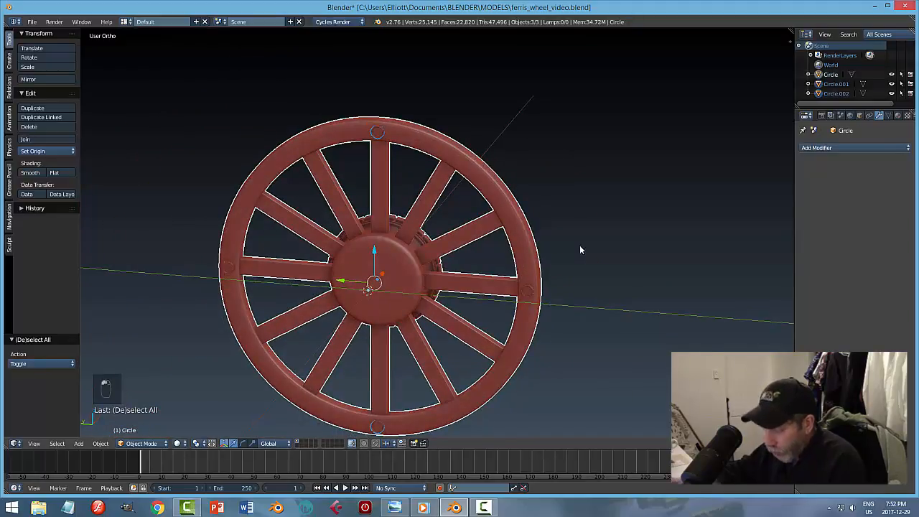
key(ctrl+j)
Step: Examine the joined wheel and its rim mounts from several angles and compare them with the ferris_wheel1.png reference image
scroll(563, 253, up, 3)
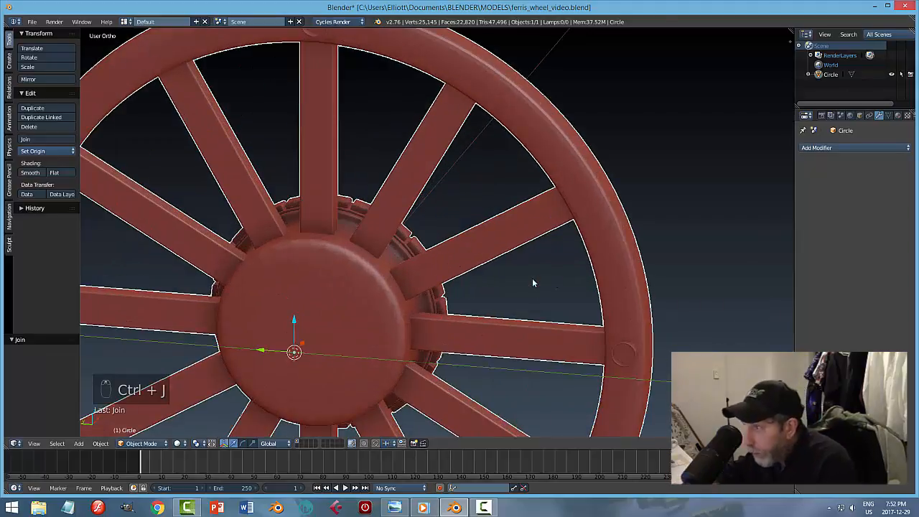
middle_drag(600, 296, 518, 289)
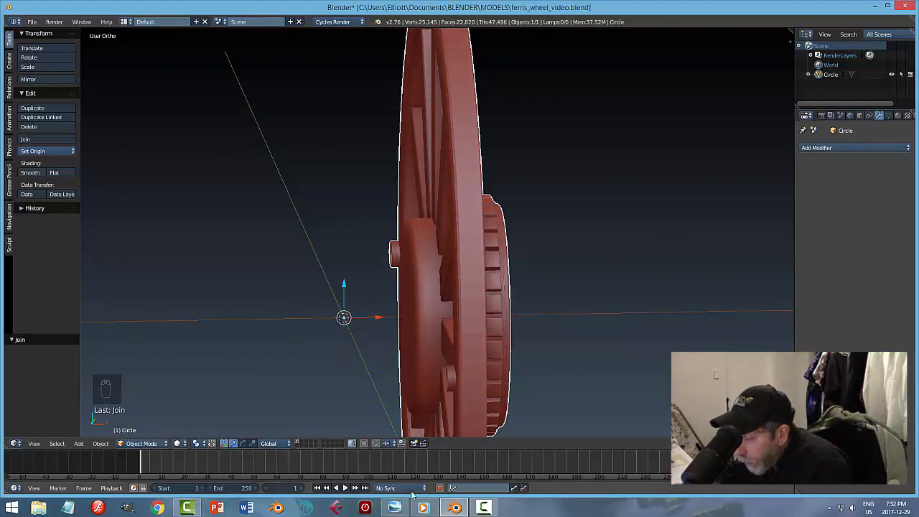
click(394, 507)
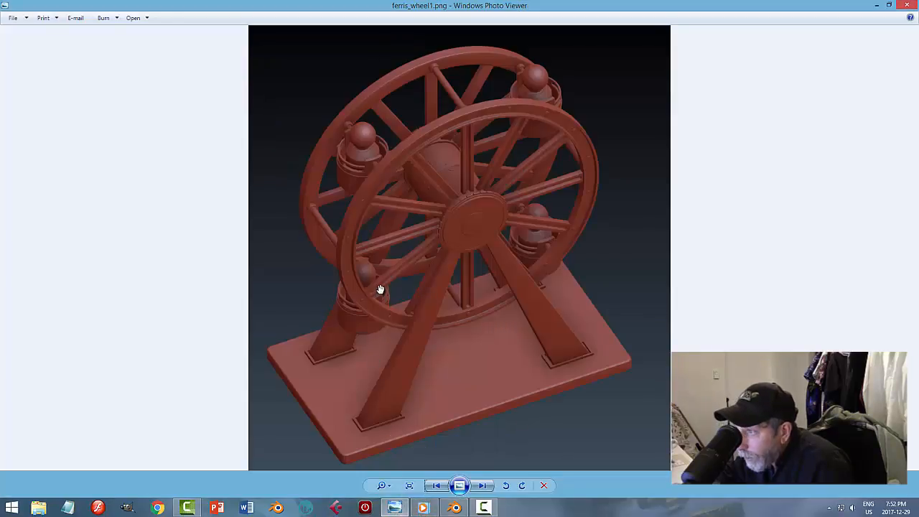
scroll(392, 231, up, 1)
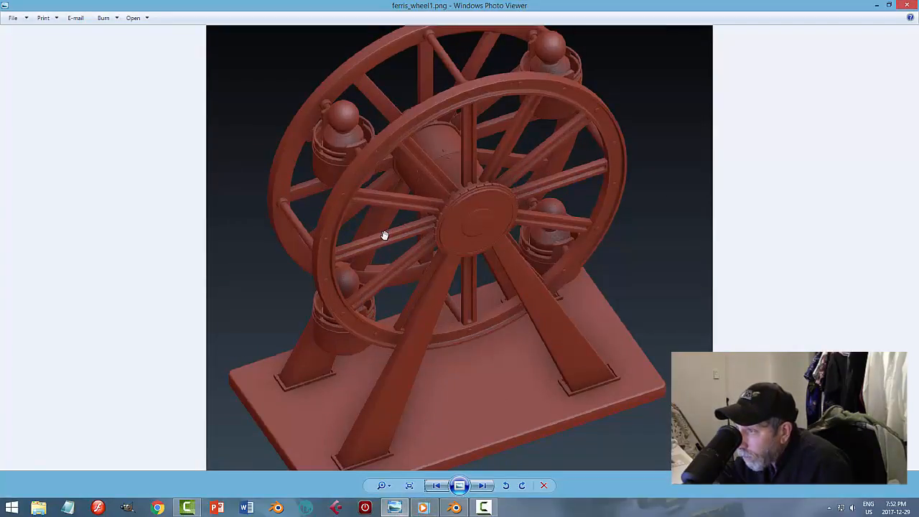
scroll(382, 238, down, 1)
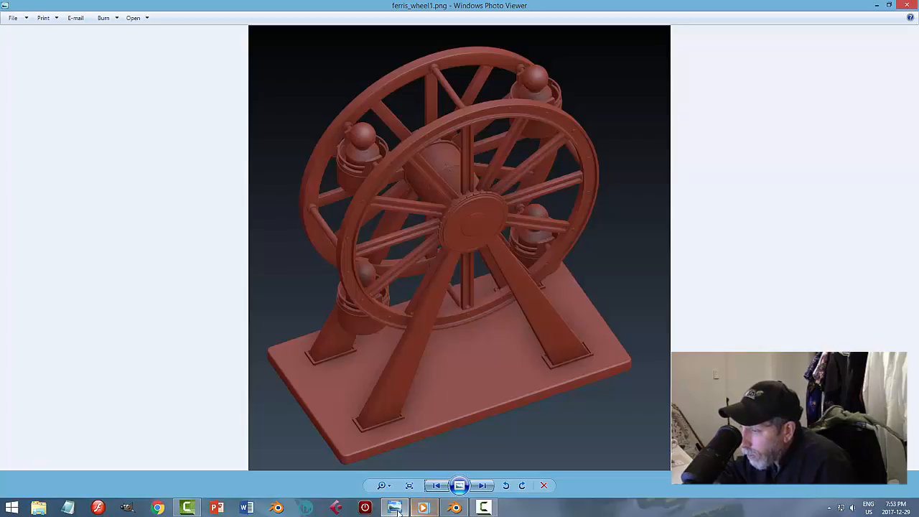
click(423, 507)
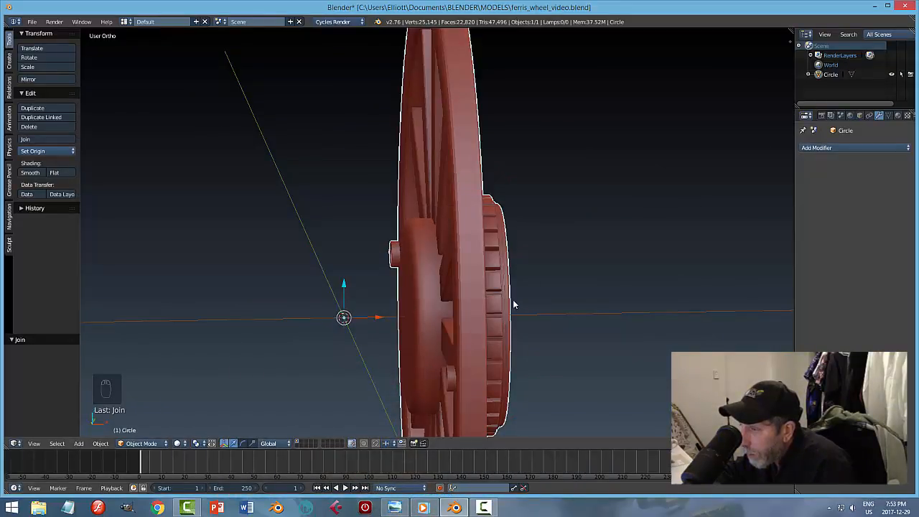
middle_drag(513, 305, 623, 303)
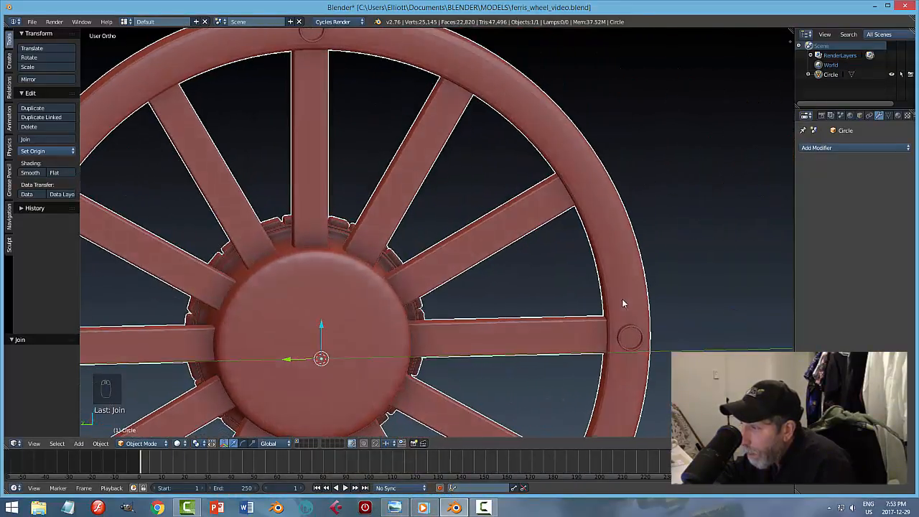
scroll(623, 304, down, 4)
click(394, 508)
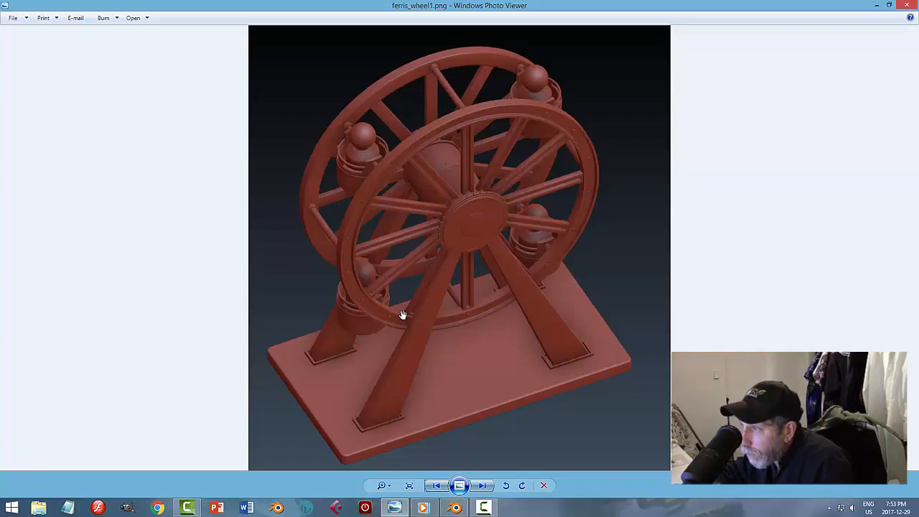
click(460, 508)
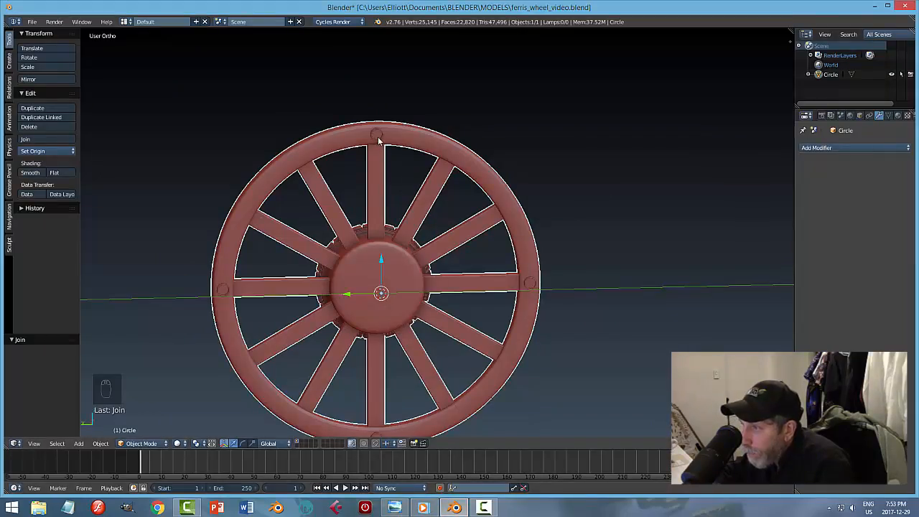
middle_drag(527, 205, 547, 219)
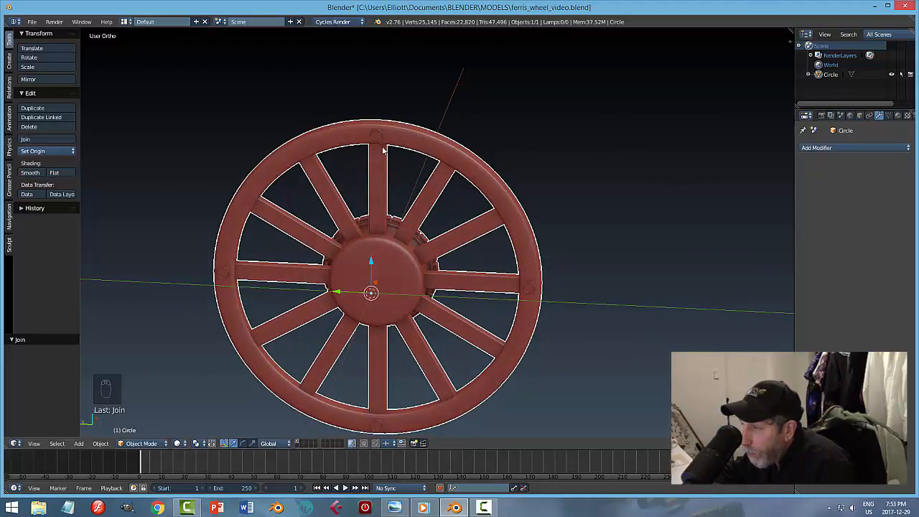
Step: Undo the join of the wheel and rim mounts, returning to both mount pairs as separate selected objects
key(Tab)
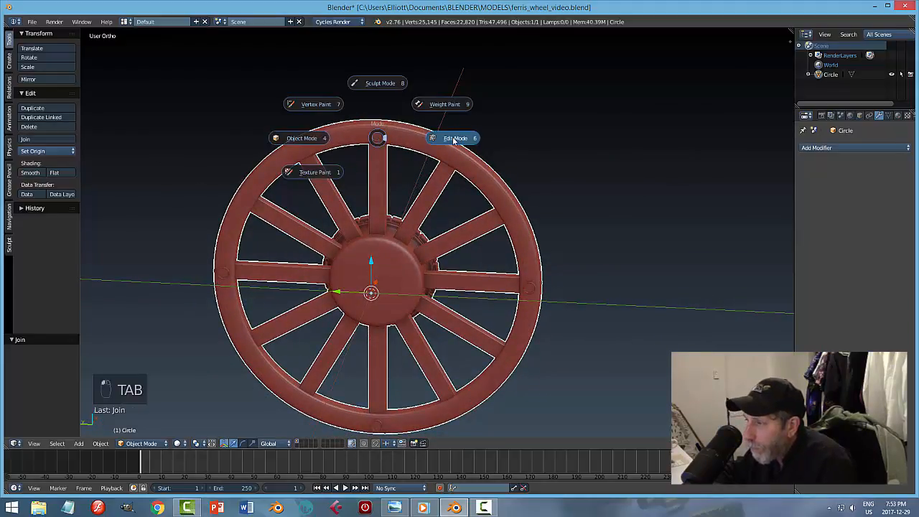
key(Tab)
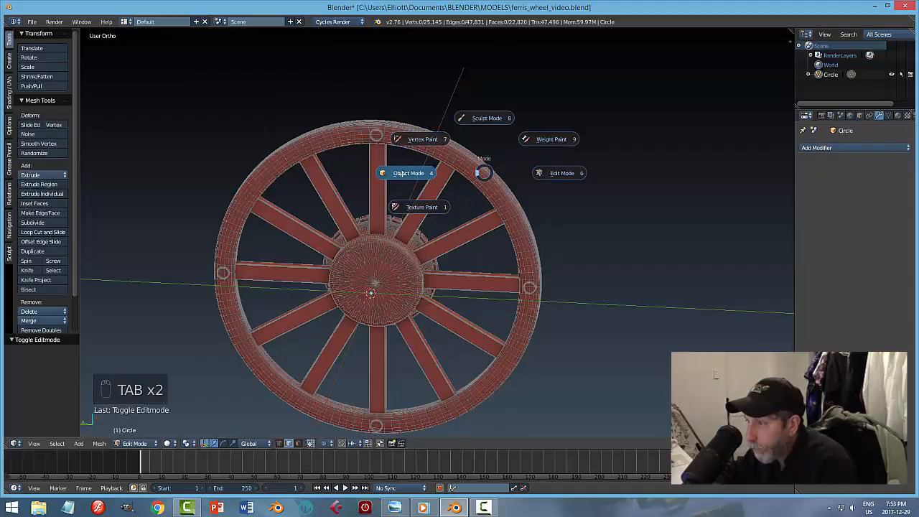
key(ctrl+z)
key(ctrl+z)
key(ctrl+z)
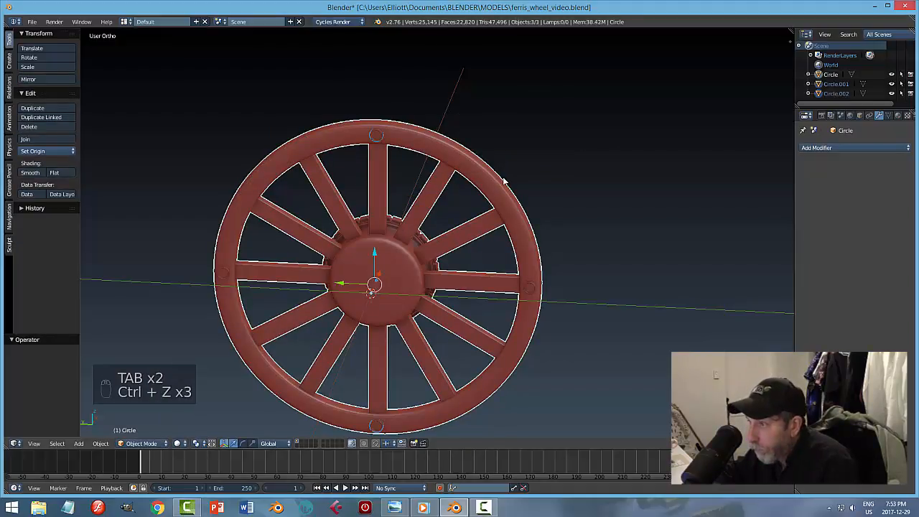
key(ctrl+z)
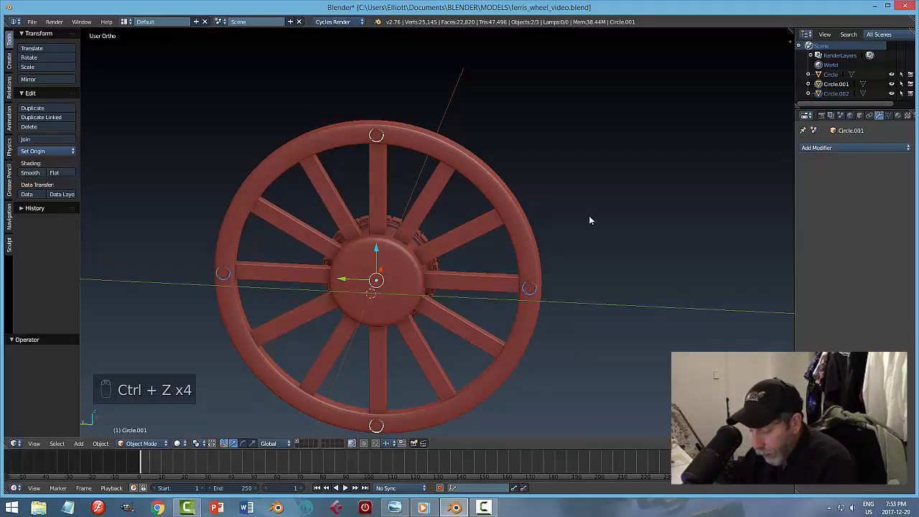
Step: Duplicate both mount pairs in place and rotate the copies about 44.6° around X, between the existing rim mounts
key(shift+d)
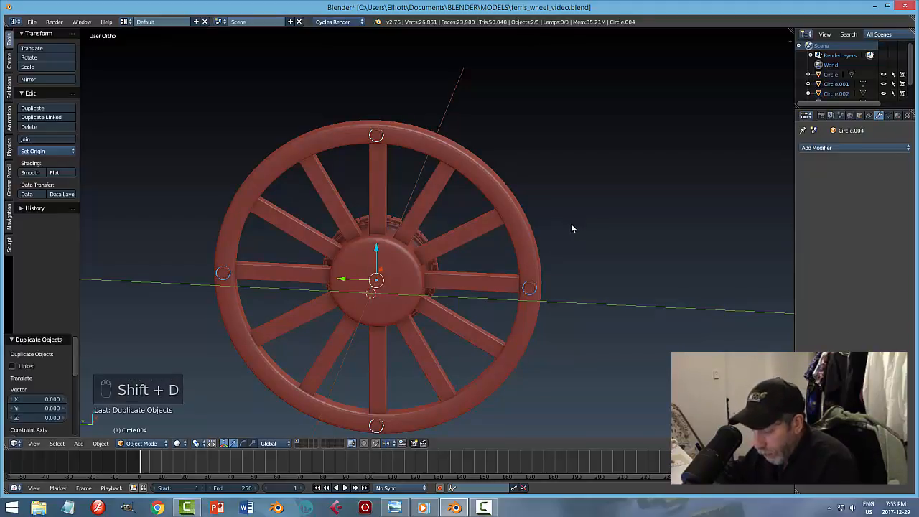
key(r)
key(x)
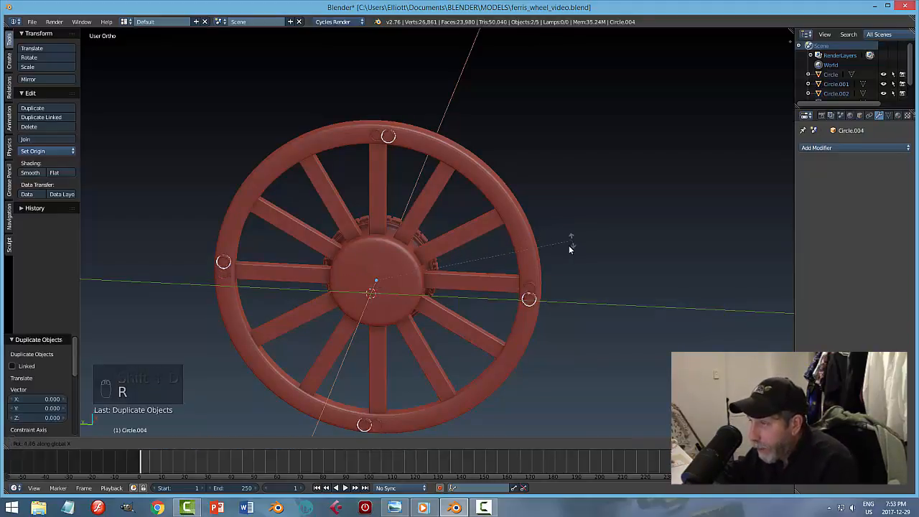
click(475, 338)
key(KP_3)
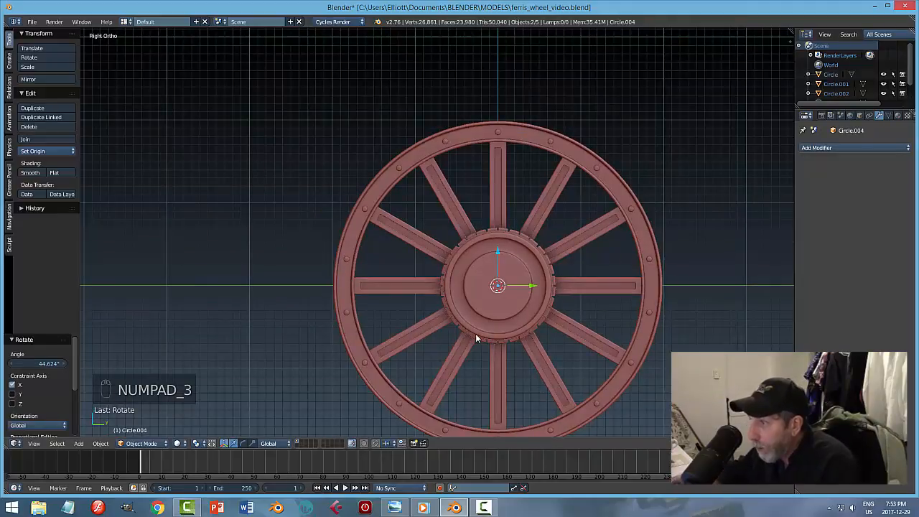
key(ctrl+KP_3)
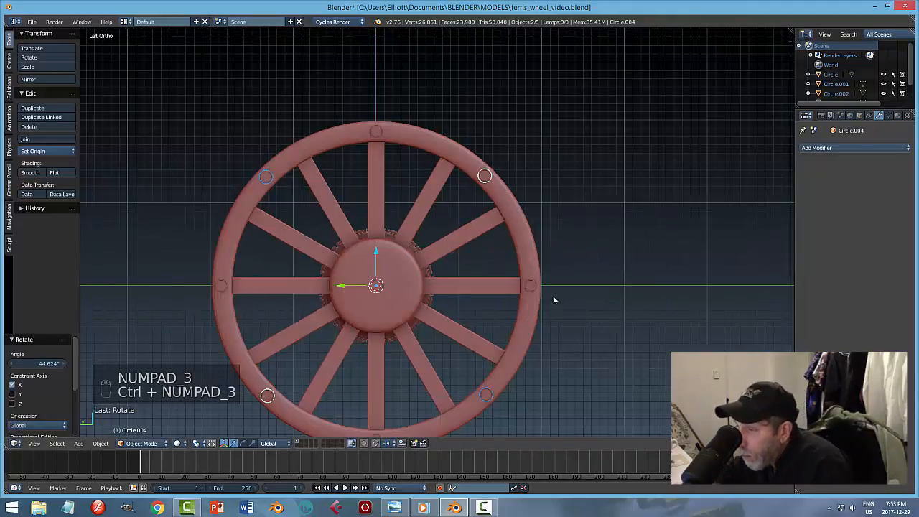
middle_drag(578, 285, 533, 303)
scroll(464, 314, up, 4)
scroll(463, 314, up, 2)
scroll(465, 311, down, 5)
Step: Select all the mount pairs together with the wheel as the active object, join them into one object and deselect it
key(a)
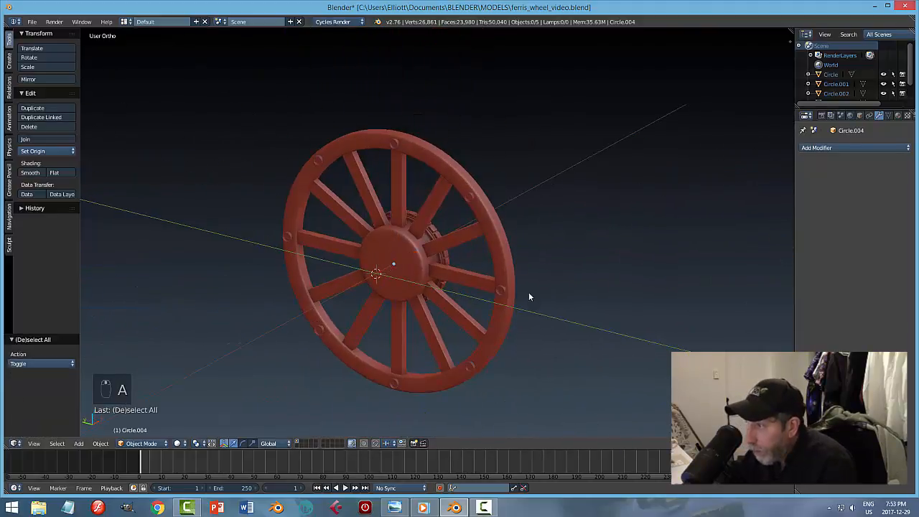
right_click(471, 198)
shift+right_click(395, 145)
shift+right_click(394, 163)
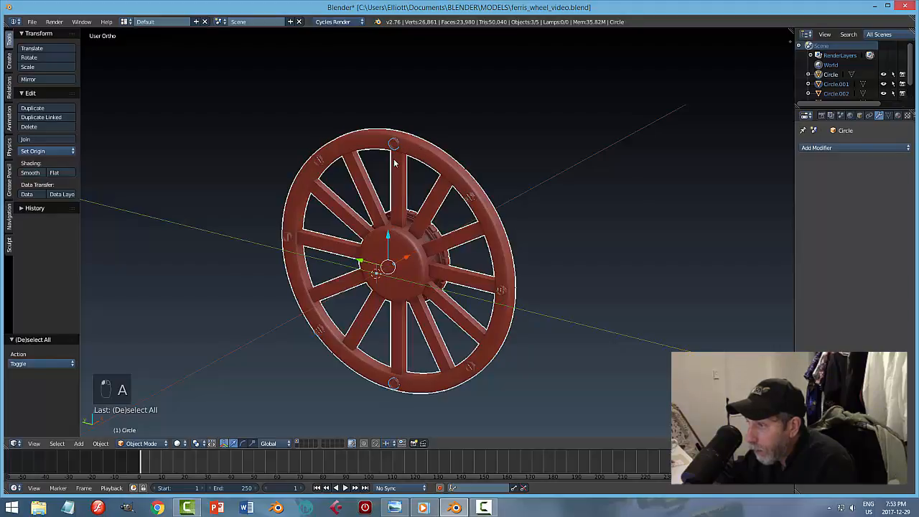
key(a)
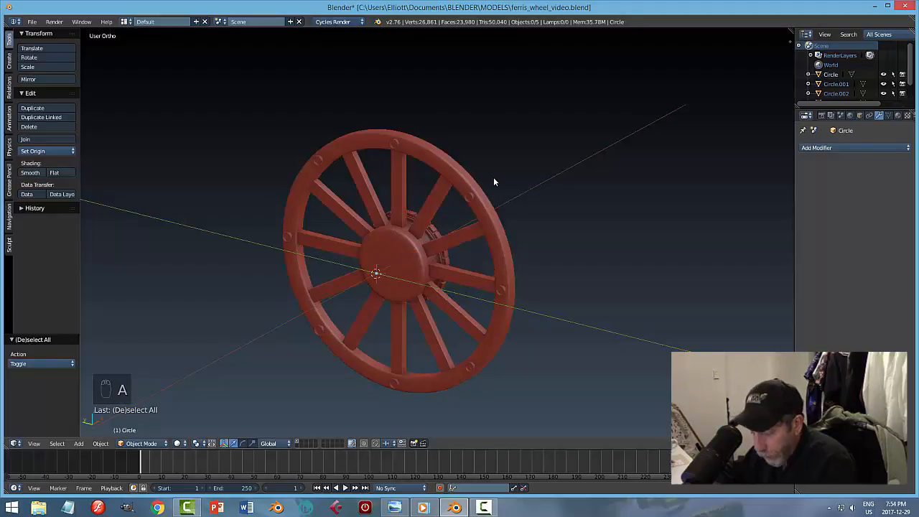
key(a)
key(ctrl+j)
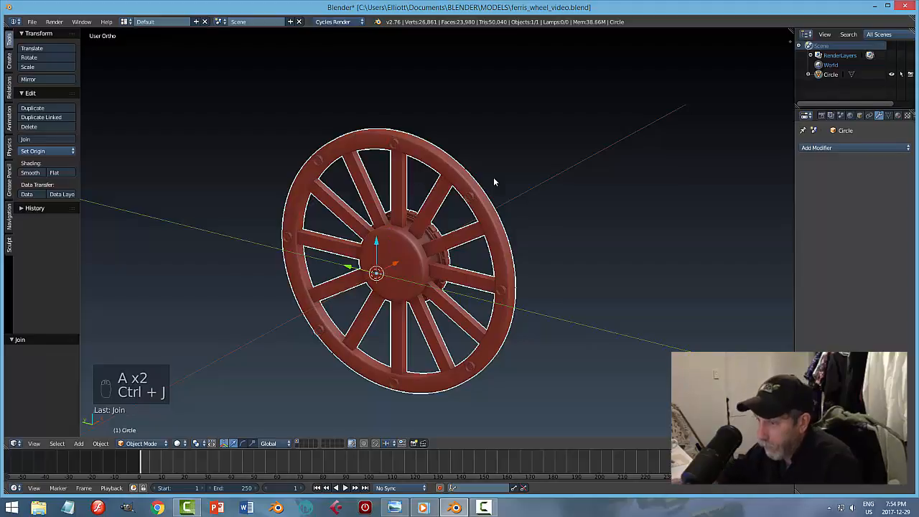
key(a)
Step: Save the model over the existing ferris_wheel_video.blend file
scroll(566, 195, down, 3)
key(ctrl+s)
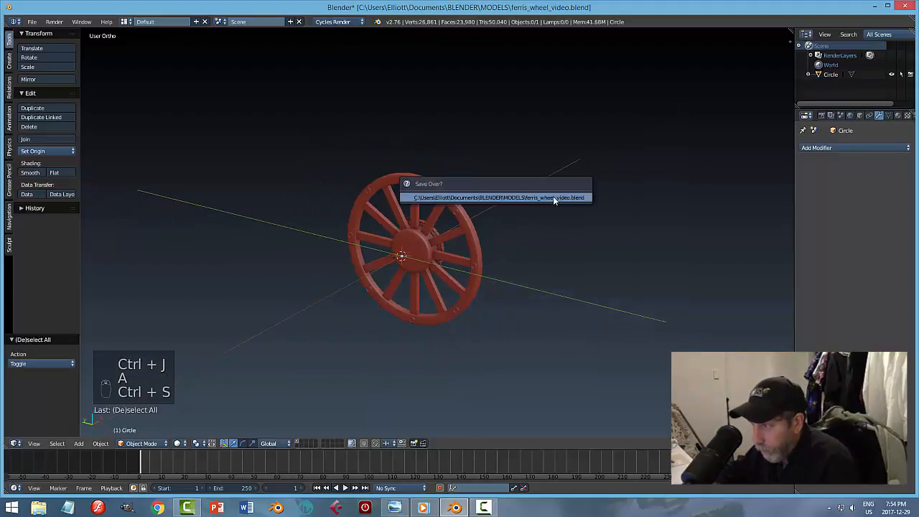
click(553, 198)
Step: Show the wheel edge-on in the front orthographic view and select it
middle_drag(566, 201, 512, 244)
scroll(485, 237, up, 5)
key(KP_3)
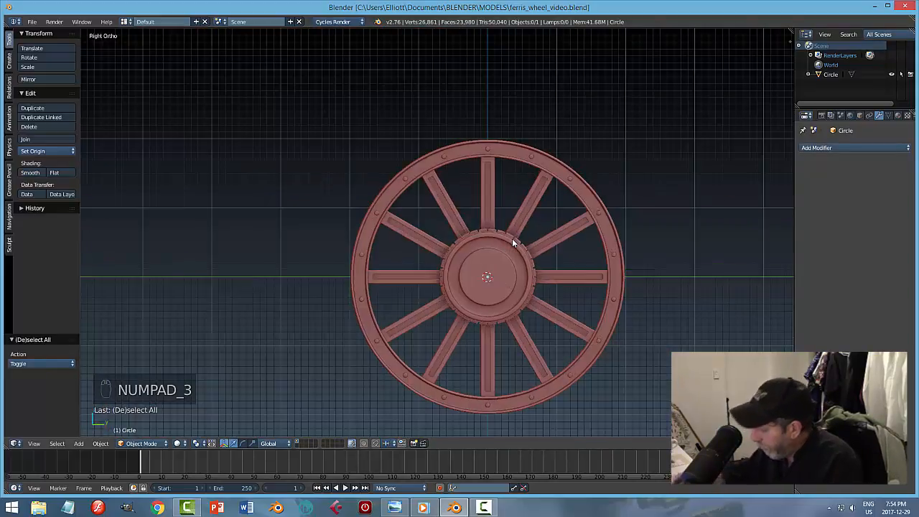
key(KP_1)
right_click(439, 241)
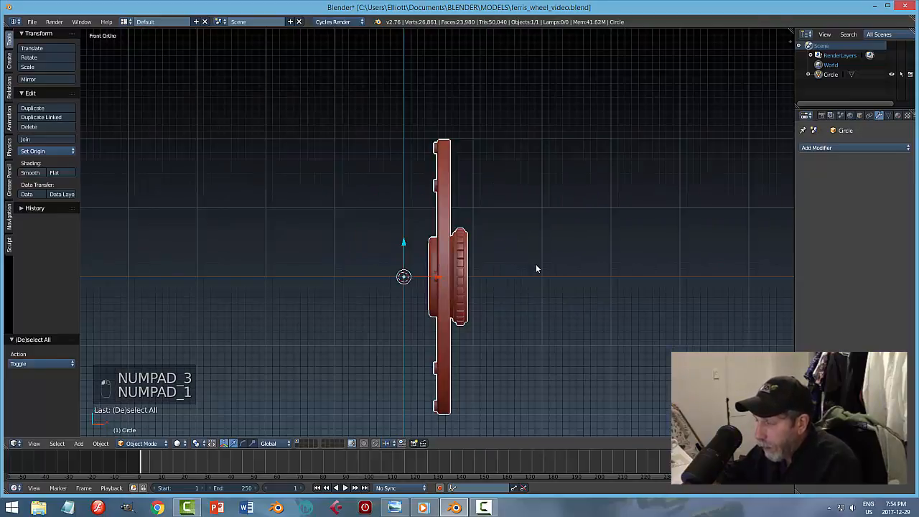
click(821, 148)
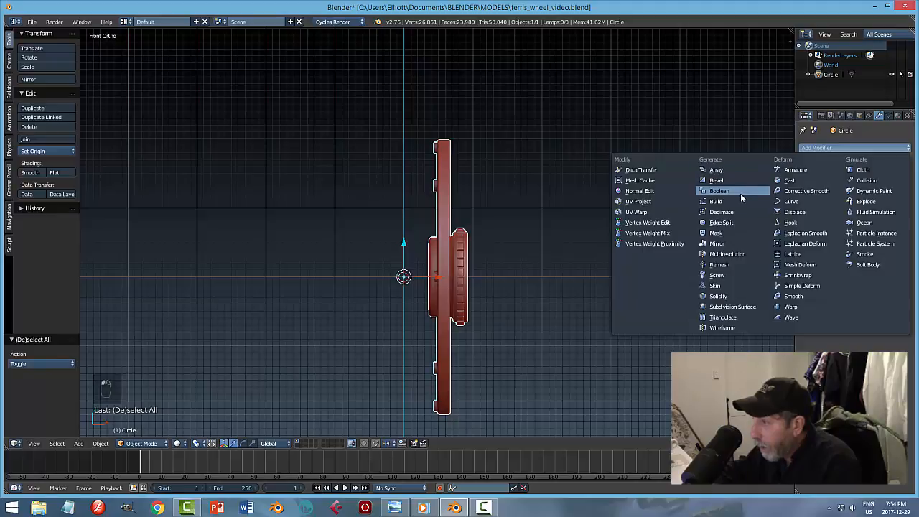
click(719, 245)
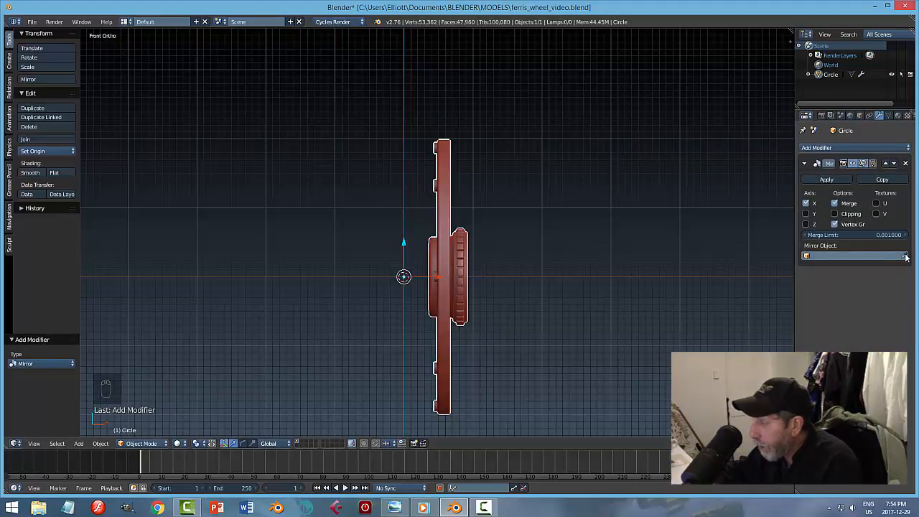
click(906, 163)
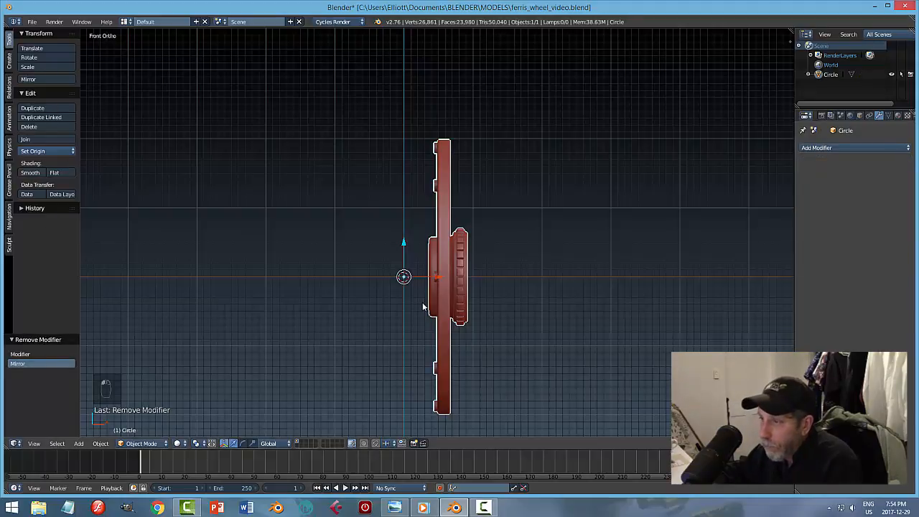
Step: Set the wheel's origin to the 3D cursor and select its entire mesh in Edit Mode
click(47, 152)
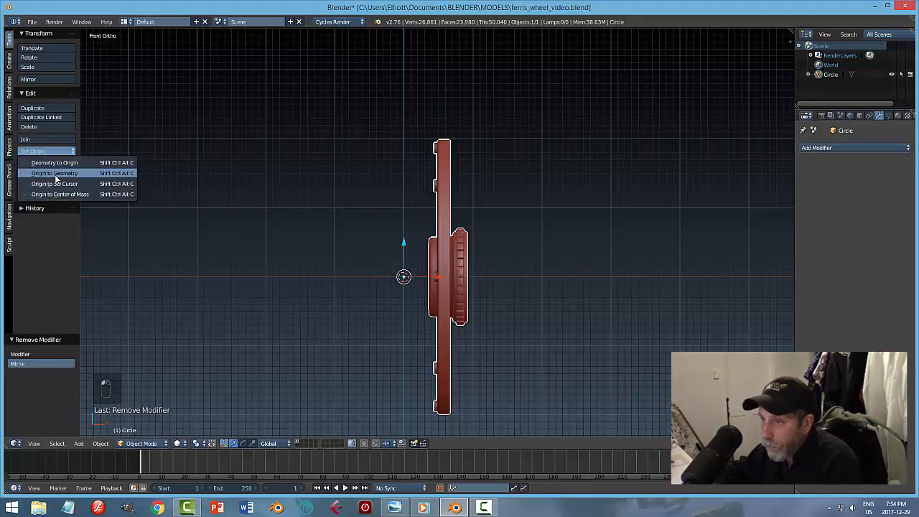
click(56, 183)
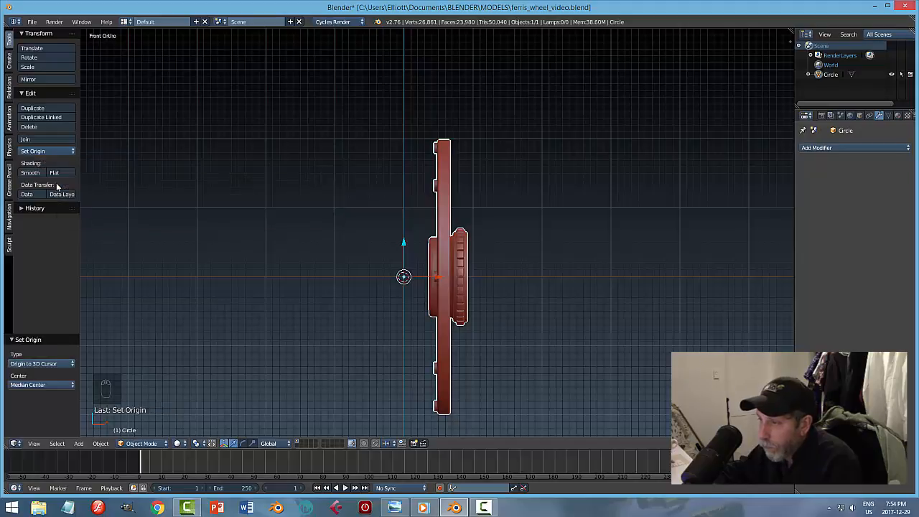
key(Tab)
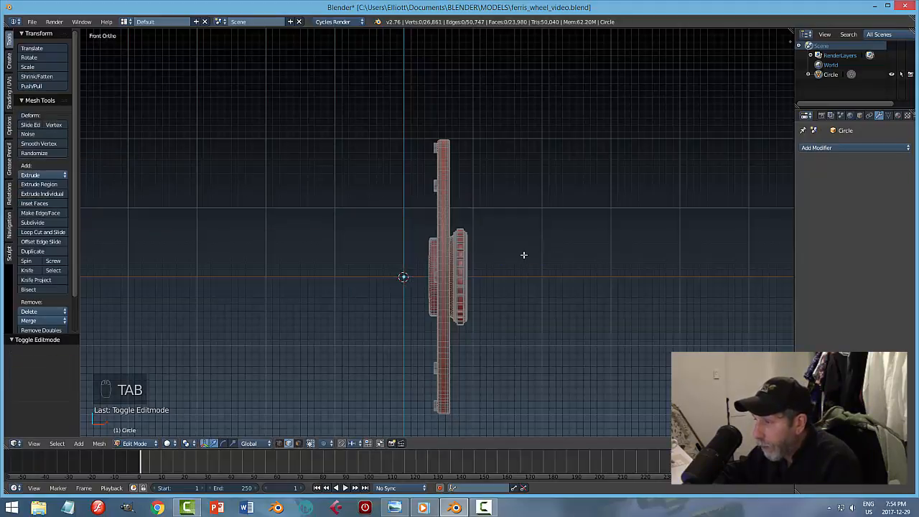
key(a)
key(a)
Step: Add a Mirror modifier to the wheel with only the Z axis enabled, producing a second, facing wheel
click(854, 148)
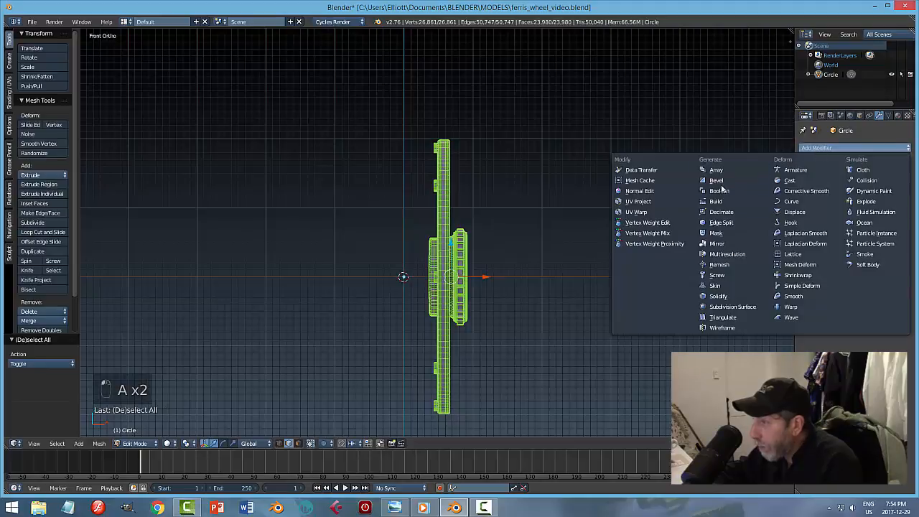
click(721, 243)
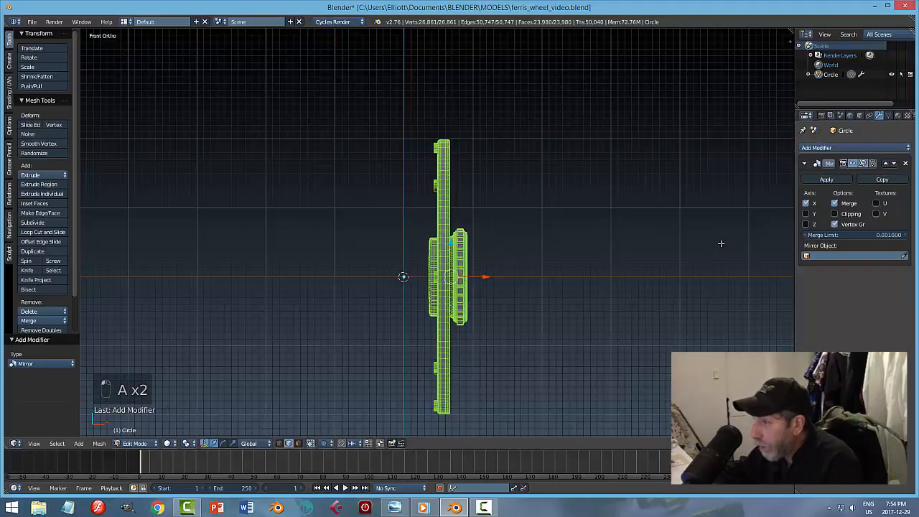
click(805, 204)
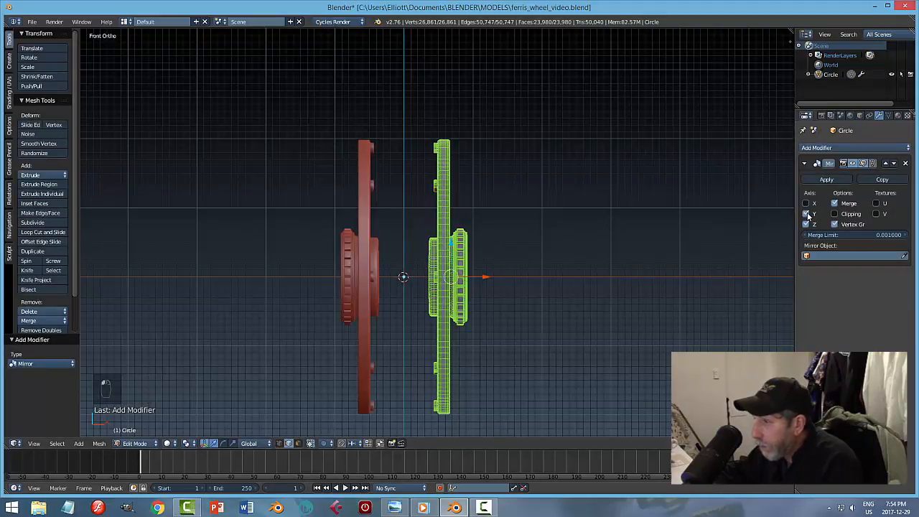
click(805, 213)
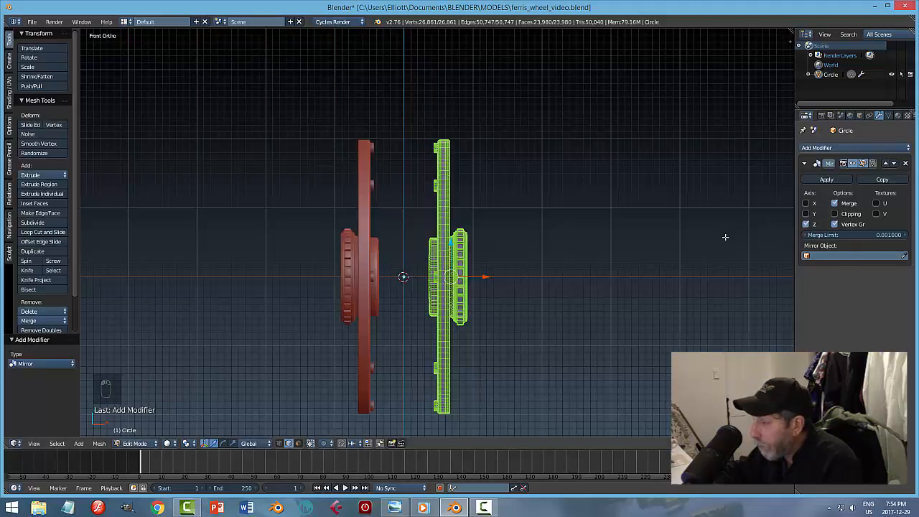
Step: Try to apply the wheel's Mirror modifier and return to Object Mode
middle_drag(675, 241, 718, 258)
click(826, 179)
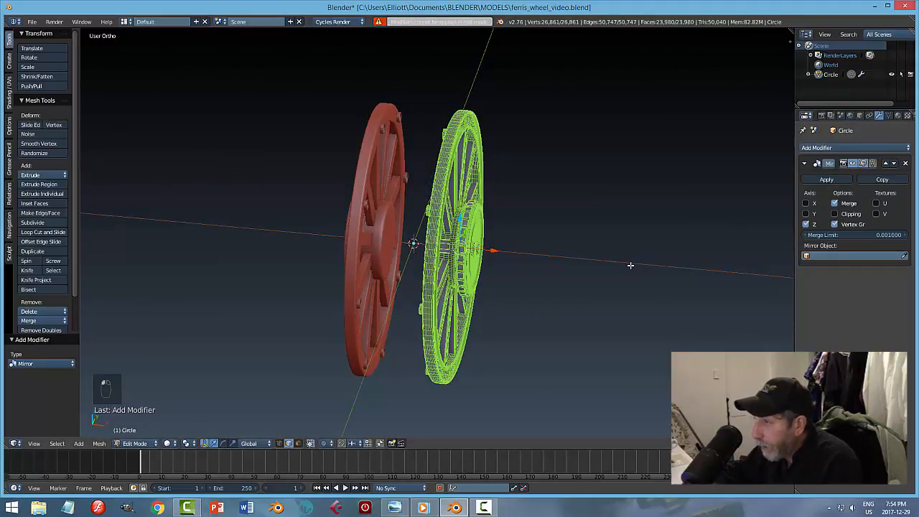
key(Tab)
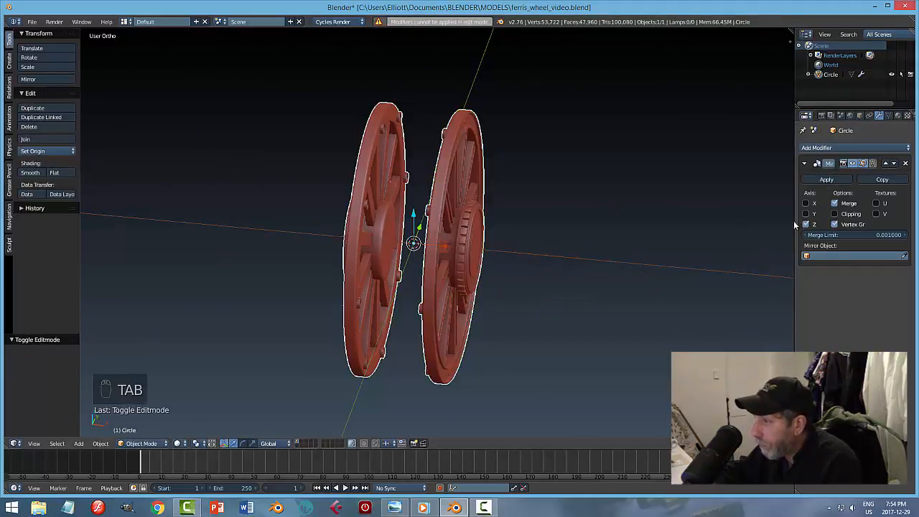
Step: Examine the gap, hubs and rim mounts of the two mirrored wheels from several angles in Object and Edit Mode
middle_drag(628, 266, 556, 293)
scroll(547, 293, up, 4)
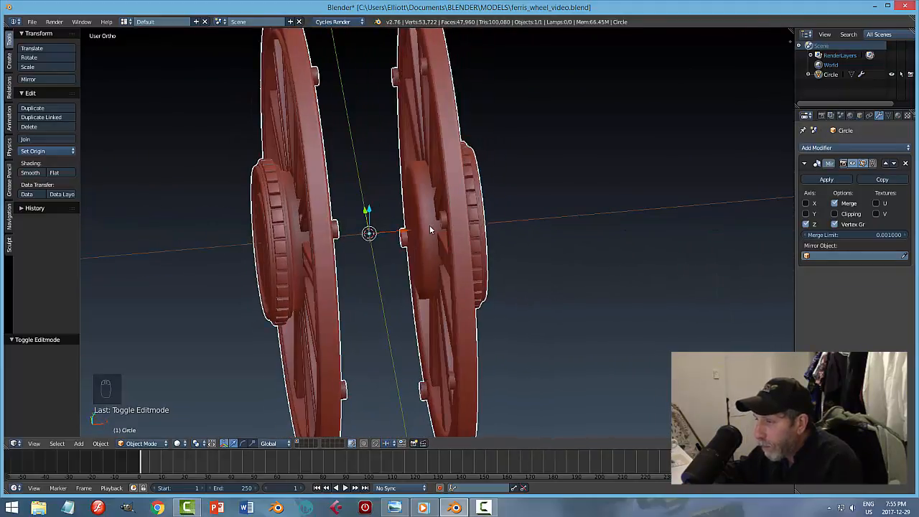
key(Tab)
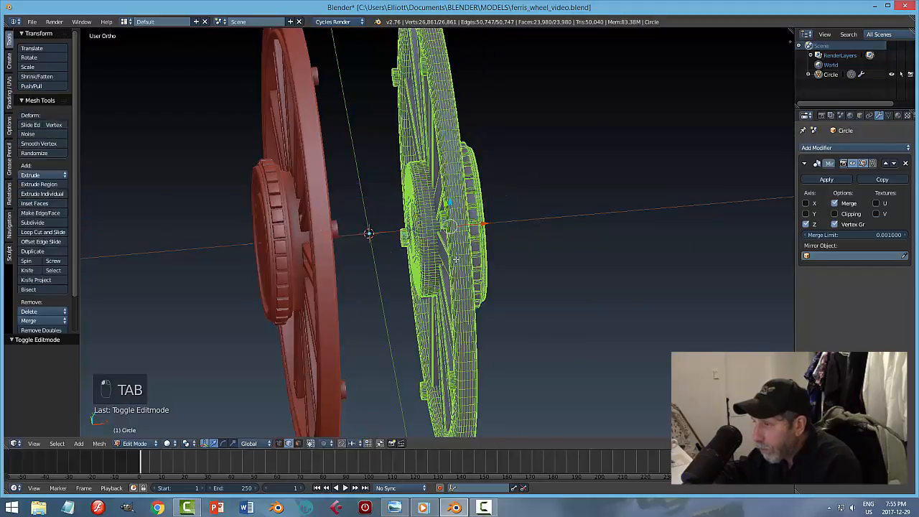
scroll(415, 255, up, 3)
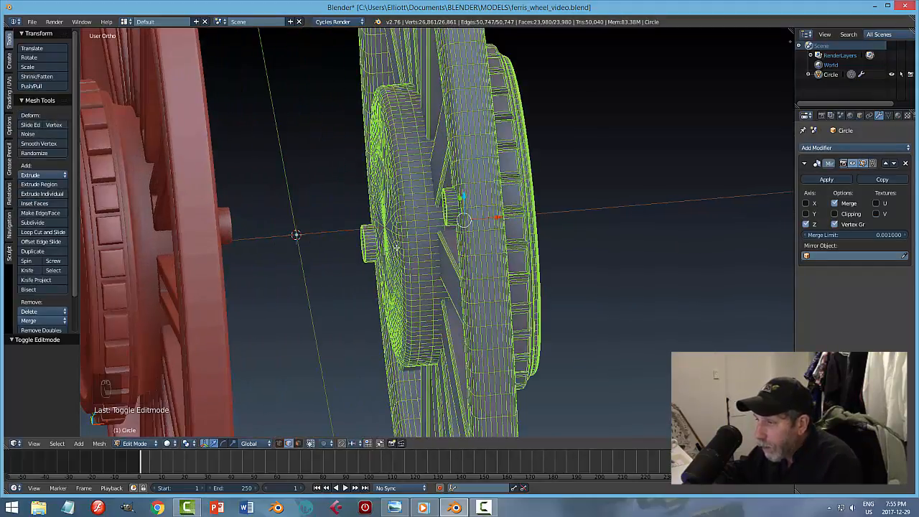
middle_drag(503, 257, 464, 261)
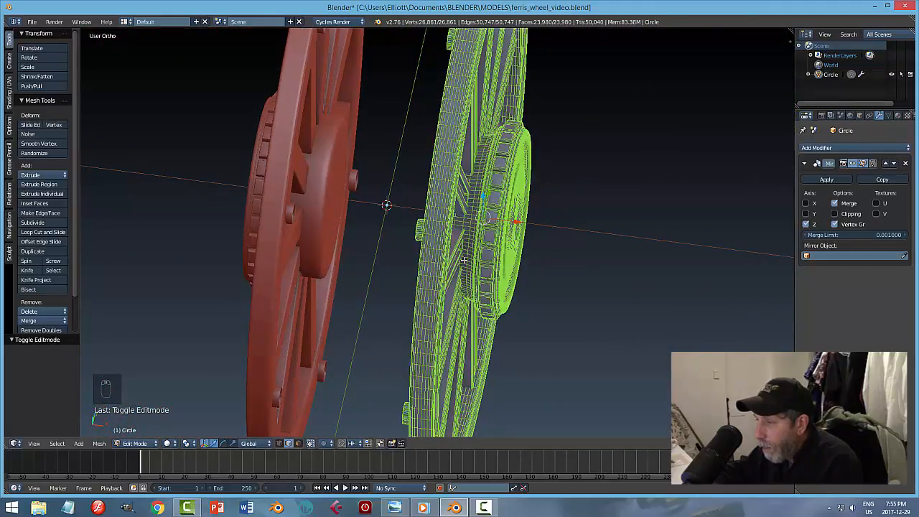
key(Tab)
middle_drag(556, 260, 643, 238)
scroll(643, 237, down, 3)
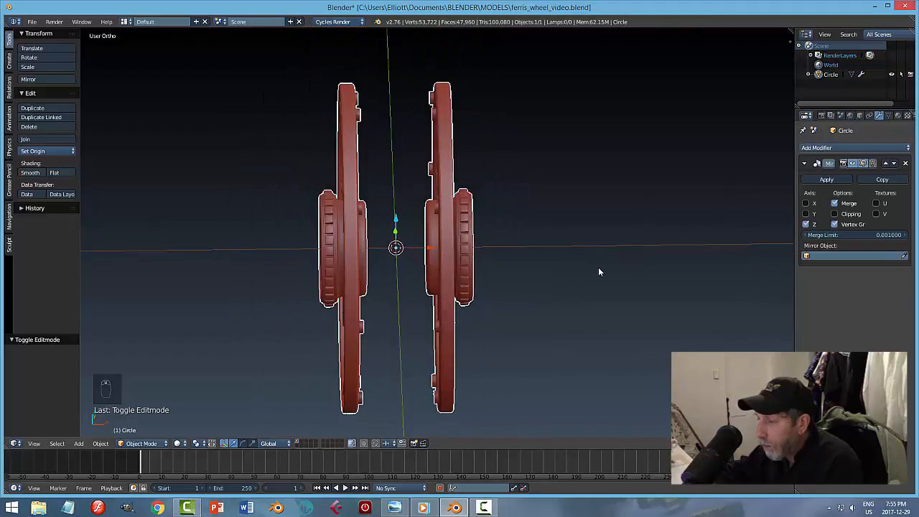
middle_drag(598, 267, 592, 266)
Step: Move the whole wheel mesh slightly outward along X to widen the gap between the wheels, and return to Object Mode with nothing selected
key(Tab)
click(646, 269)
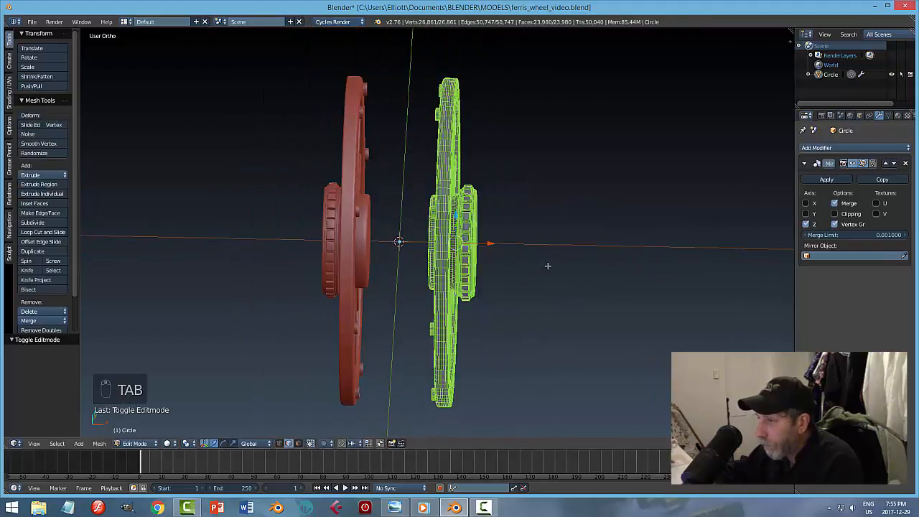
drag(493, 246, 500, 243)
key(a)
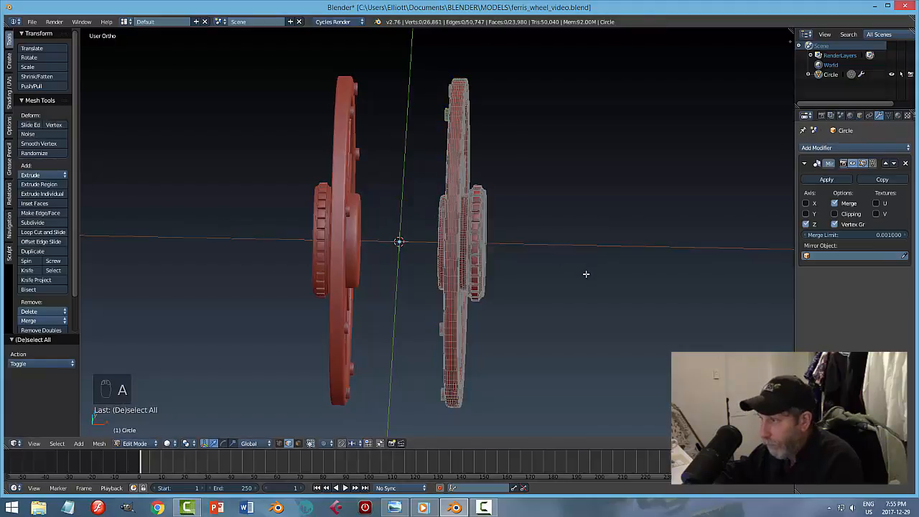
key(Tab)
click(602, 281)
key(a)
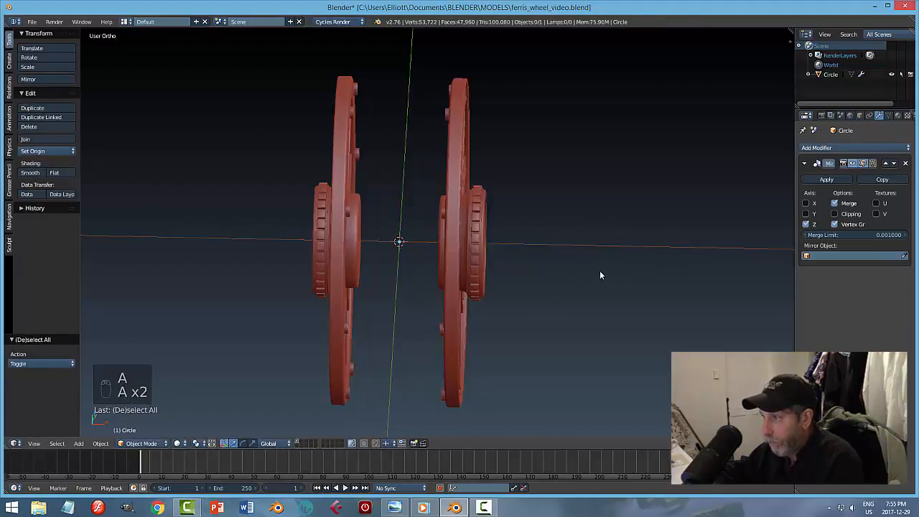
Step: Undo the last outward move of the wheel mesh so the wheels return to their closer spacing
scroll(592, 267, down, 3)
middle_drag(584, 263, 590, 244)
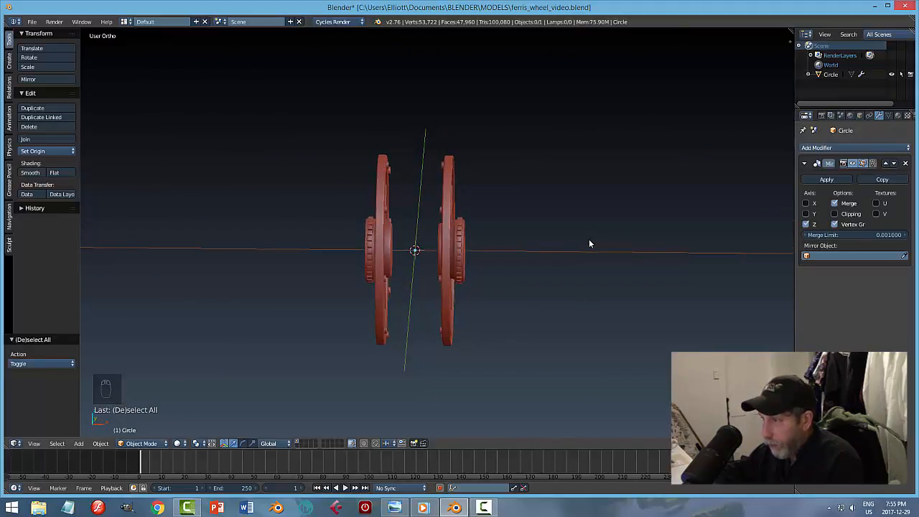
key(ctrl+z)
key(ctrl+z)
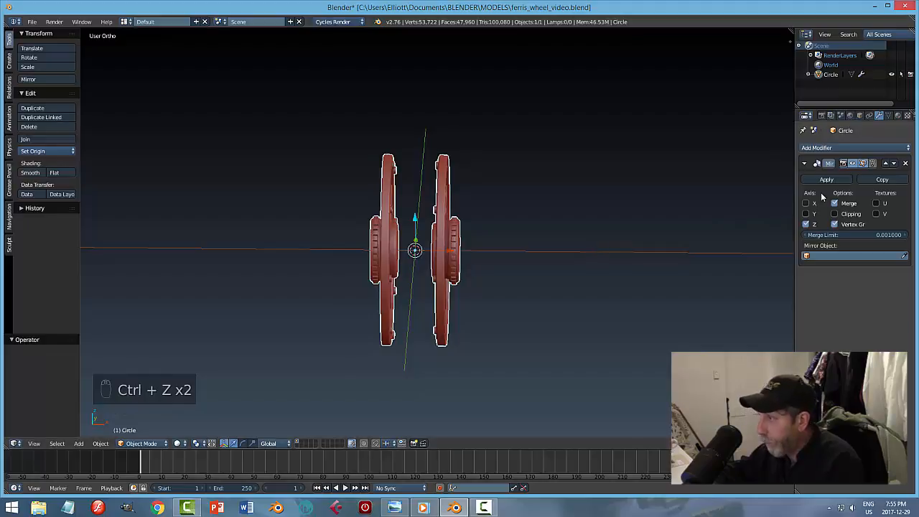
Step: Apply the wheel's Mirror modifier, deselect everything and save the file over the existing ferris_wheel_video.blend
click(825, 181)
key(a)
middle_drag(549, 236, 502, 276)
key(ctrl+s)
click(526, 256)
scroll(481, 280, up, 5)
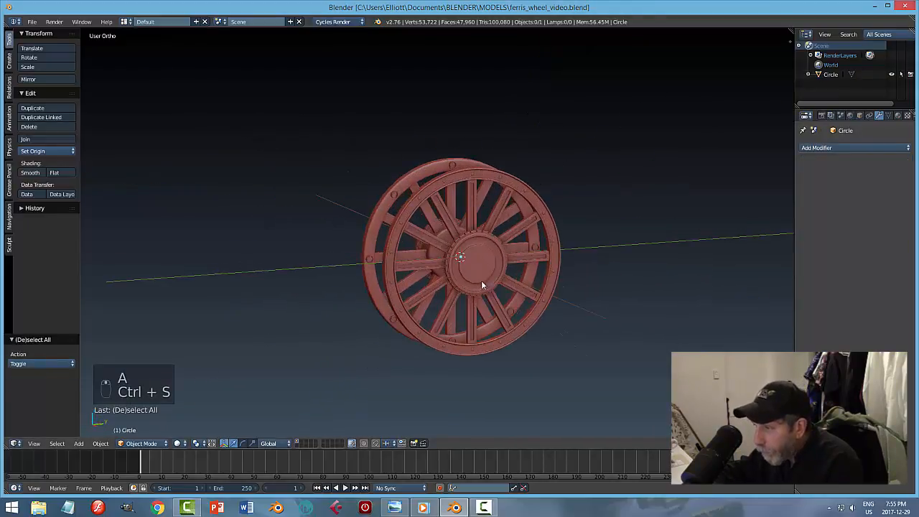
Step: Enter Edit Mode on the paired wheels and switch to face selection with nothing selected
middle_drag(555, 300, 593, 265)
middle_drag(455, 257, 342, 213)
right_click(351, 173)
key(Tab)
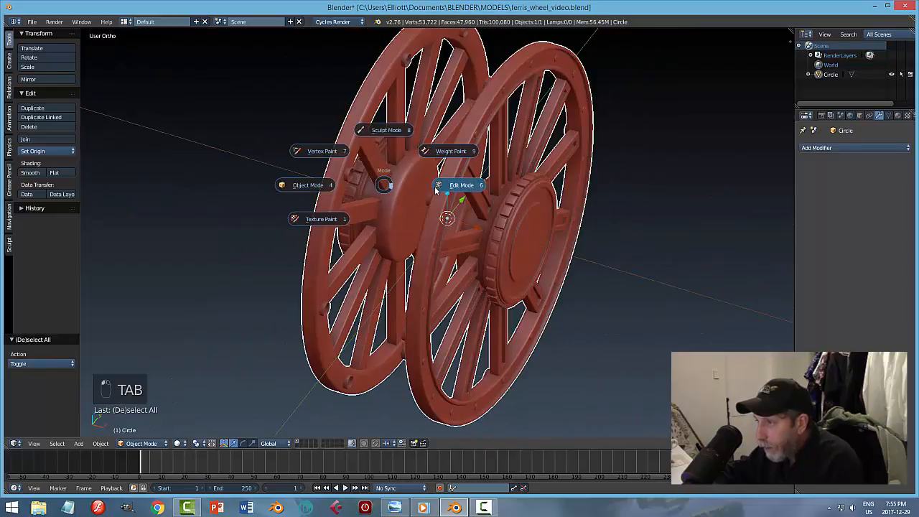
click(449, 187)
scroll(380, 210, up, 2)
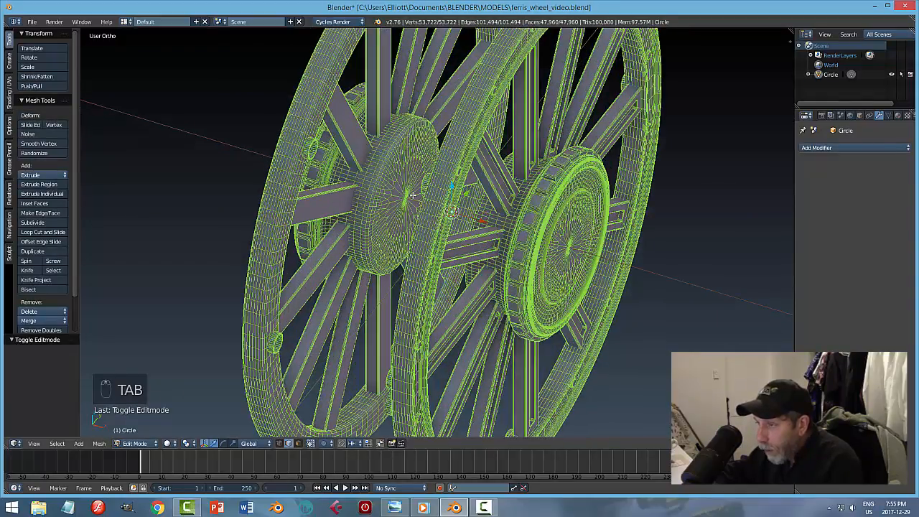
middle_drag(414, 194, 314, 132)
scroll(387, 202, up, 4)
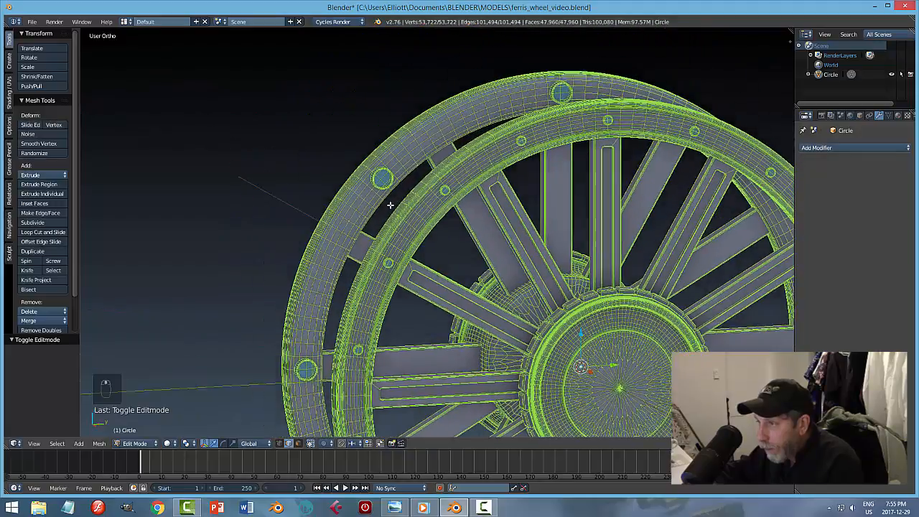
right_click(360, 164)
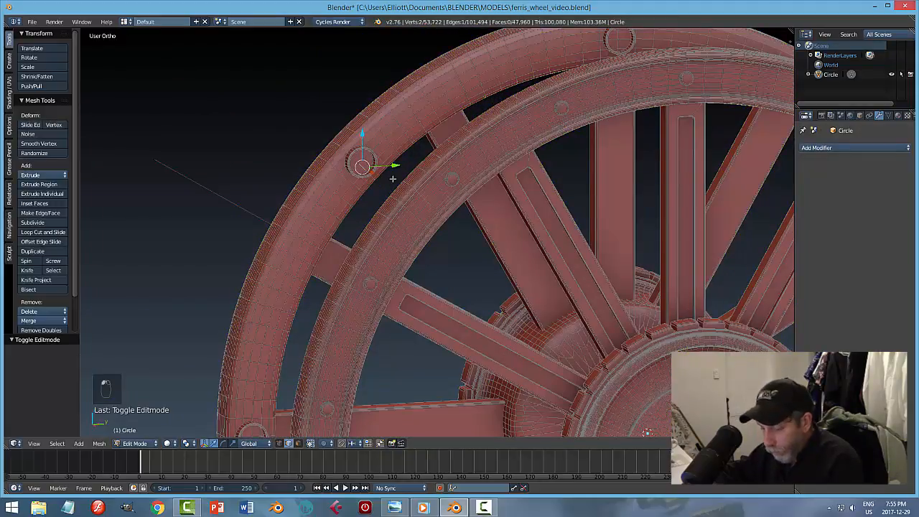
key(a)
key(ctrl+Tab)
click(373, 177)
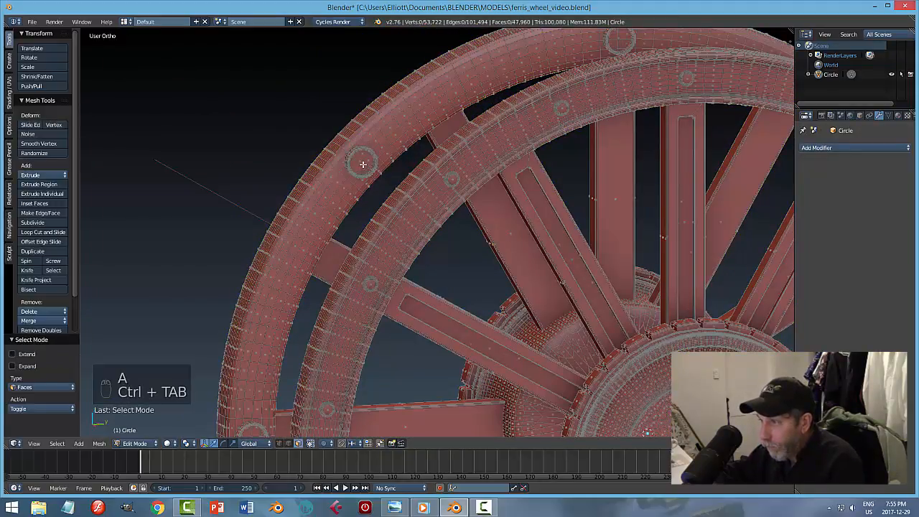
Step: Snap the 3D cursor to the round inner face of the far wheel's mount just beside the topmost one, and deselect it
right_click(362, 164)
scroll(385, 189, up, 2)
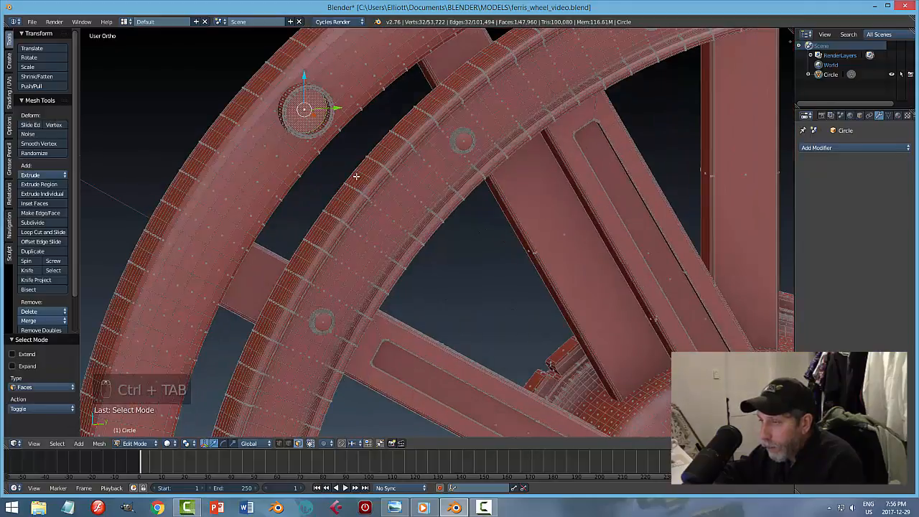
key(shift+s)
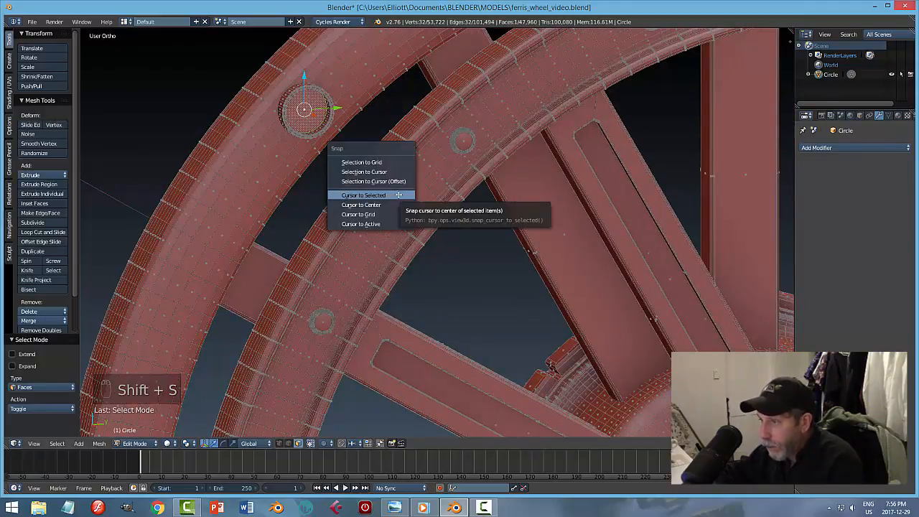
click(382, 203)
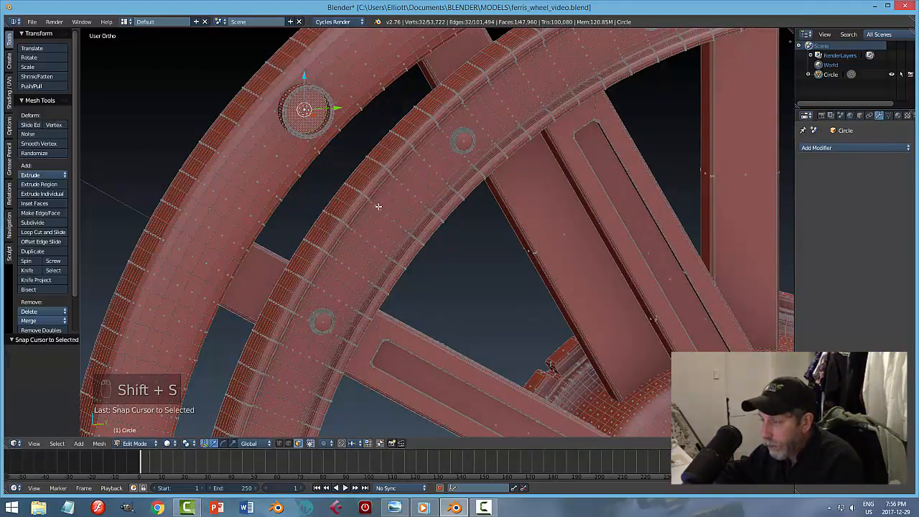
key(a)
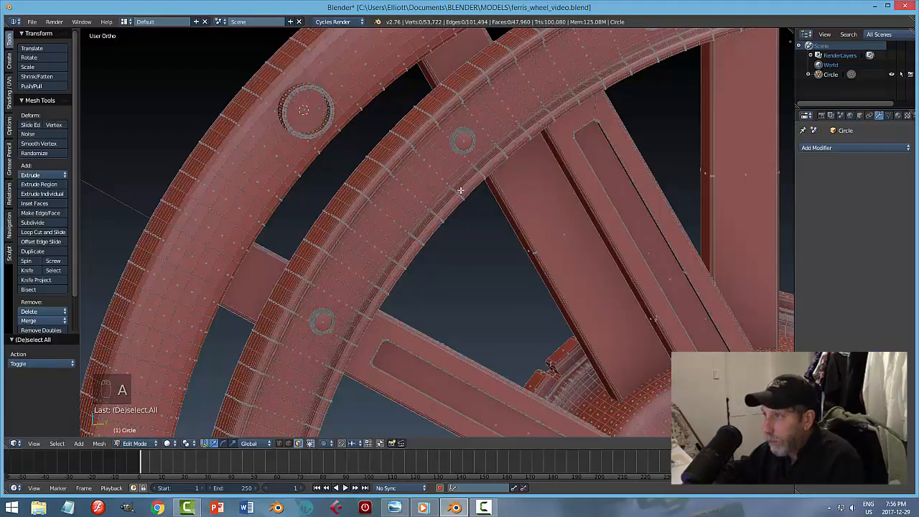
Step: Select the round inner face of the far wheel's topmost rim mount and snap the 3D cursor to it
middle_drag(378, 206, 460, 192)
key(KP_3)
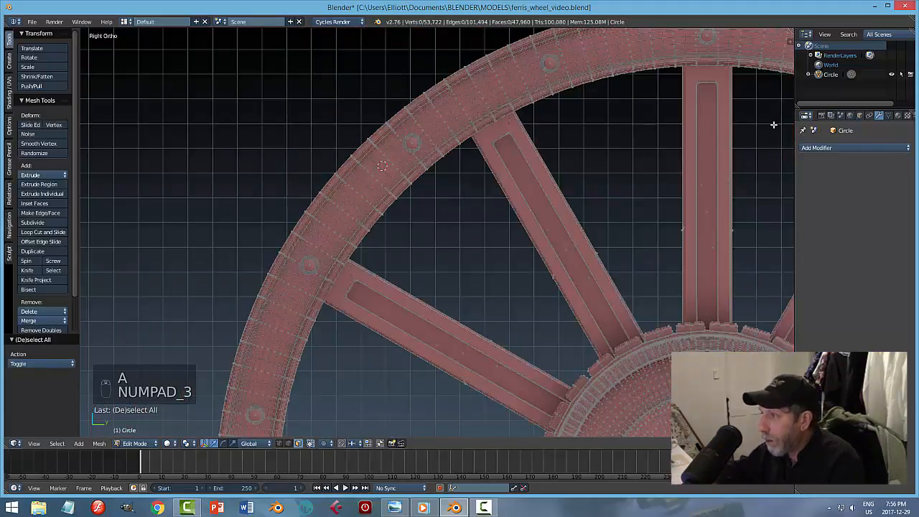
shift+middle_drag(764, 129, 507, 223)
scroll(496, 219, up, 3)
scroll(494, 202, down, 1)
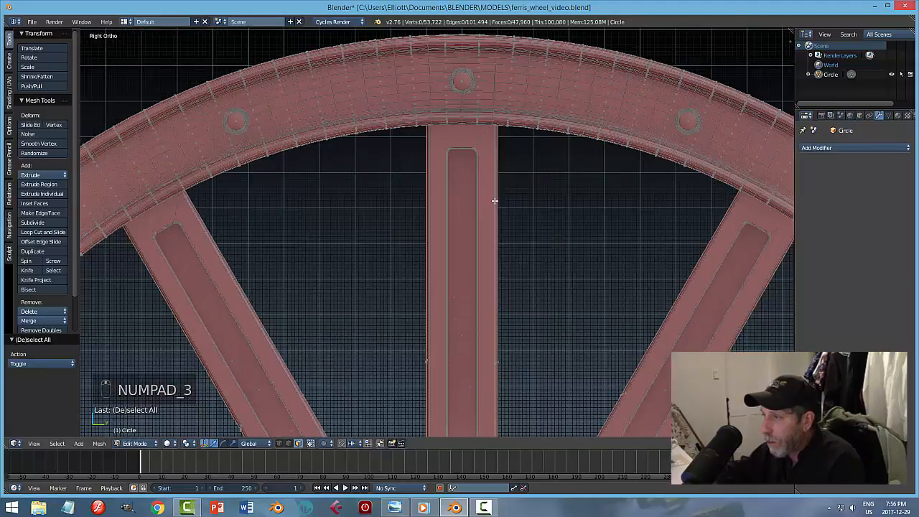
middle_drag(500, 172, 478, 127)
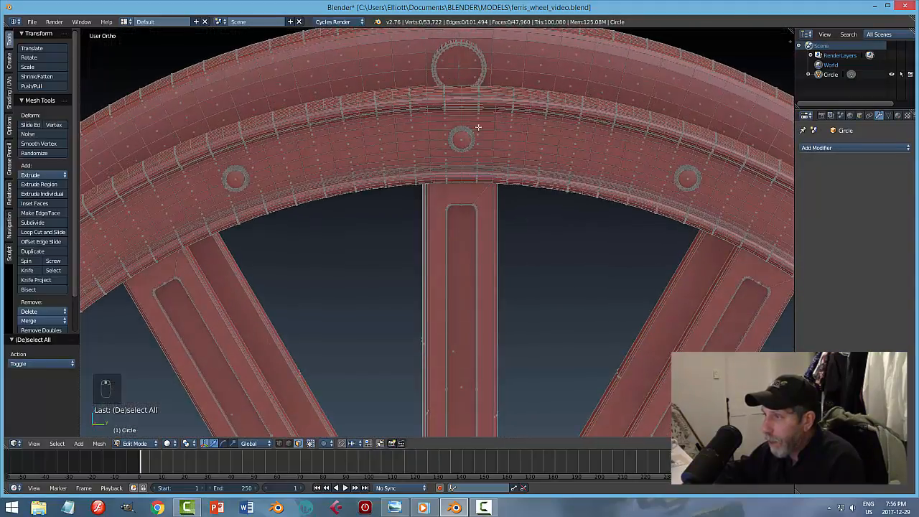
right_click(455, 64)
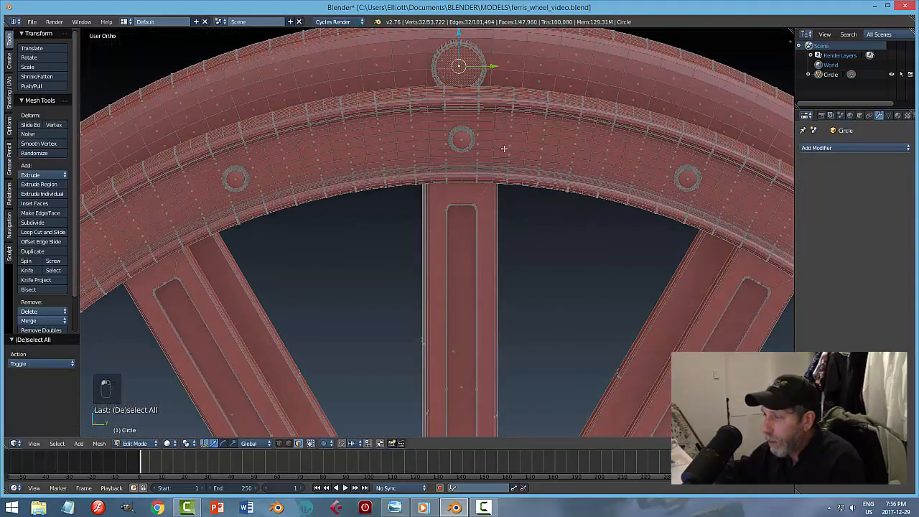
key(shift+s)
click(543, 148)
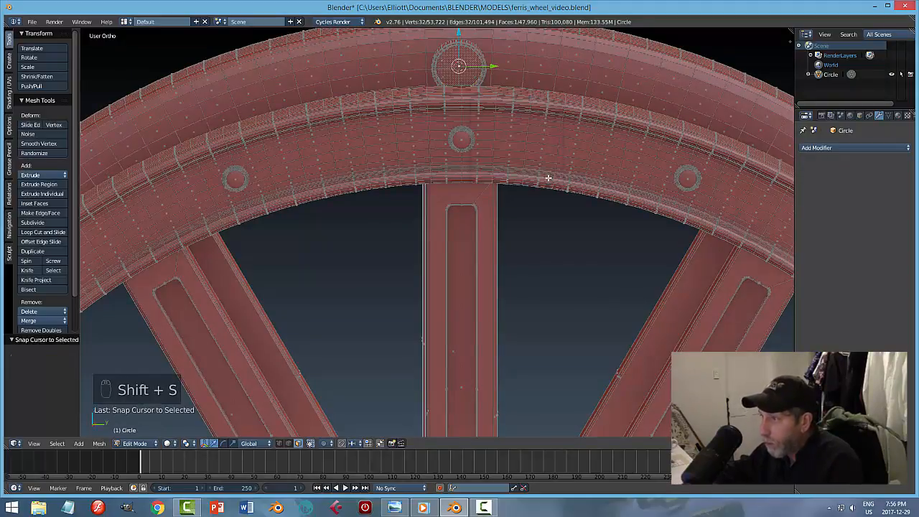
Step: Return to Object Mode with the mesh deselected and add a default 32-vertex cylinder at the 3D cursor
middle_drag(525, 181, 568, 188)
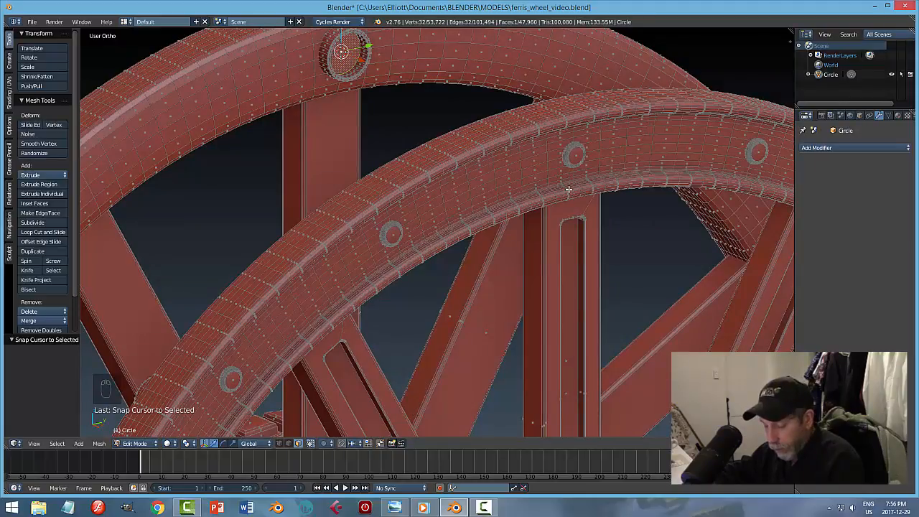
key(a)
key(Tab)
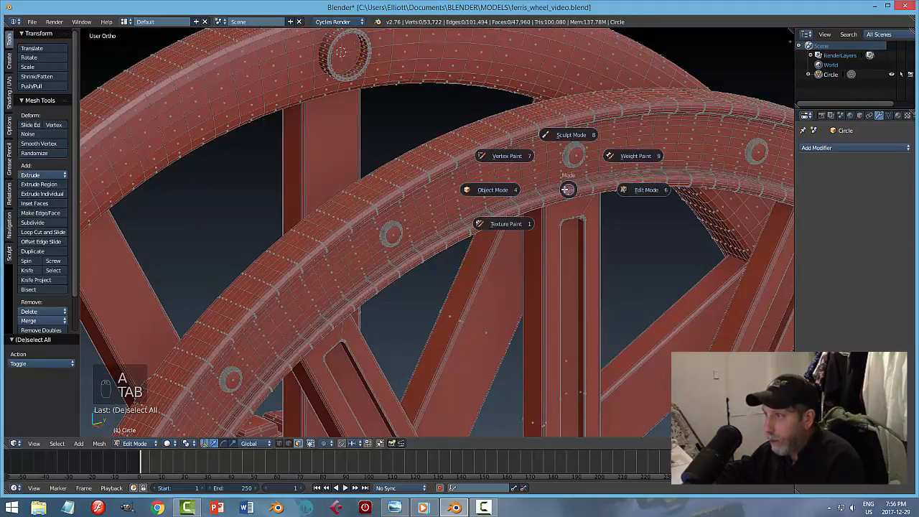
key(shift+a)
mouse_move(558, 175)
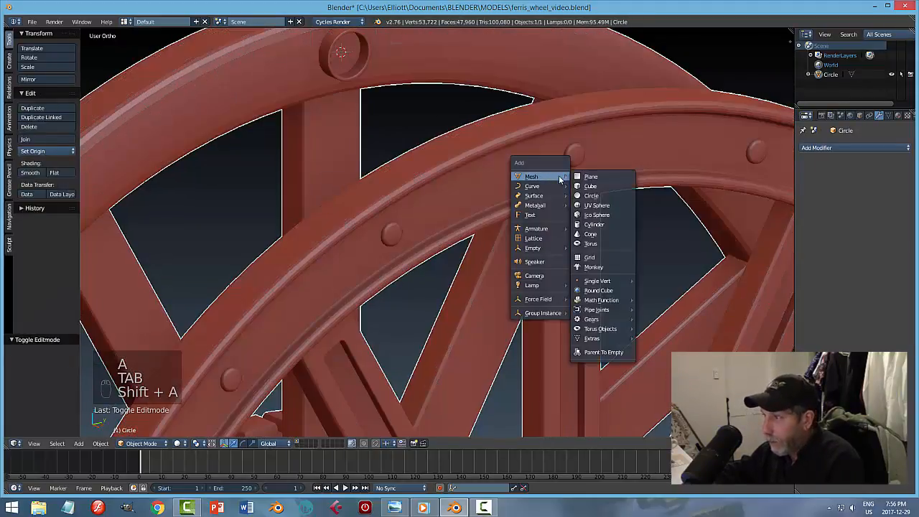
click(598, 225)
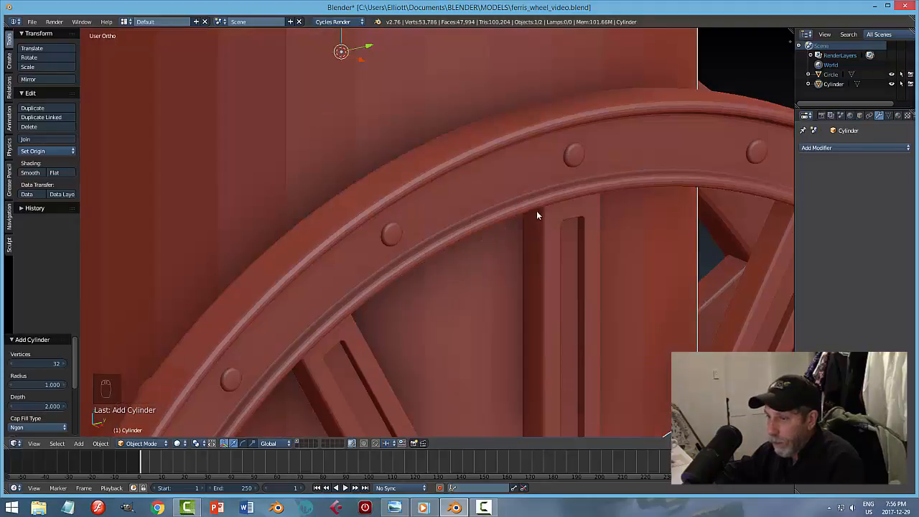
Step: Rotate the new cylinder 90° around the global Y axis
scroll(537, 209, down, 4)
key(r)
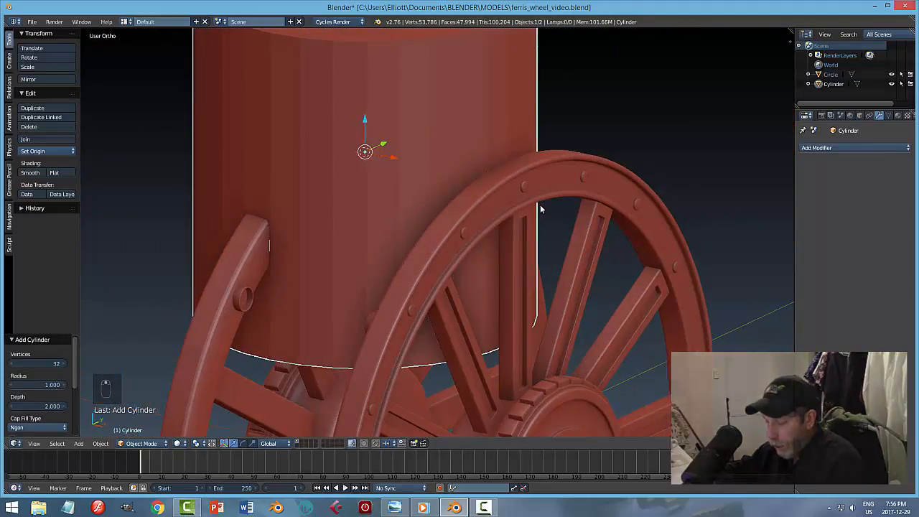
text(y)
text(90)
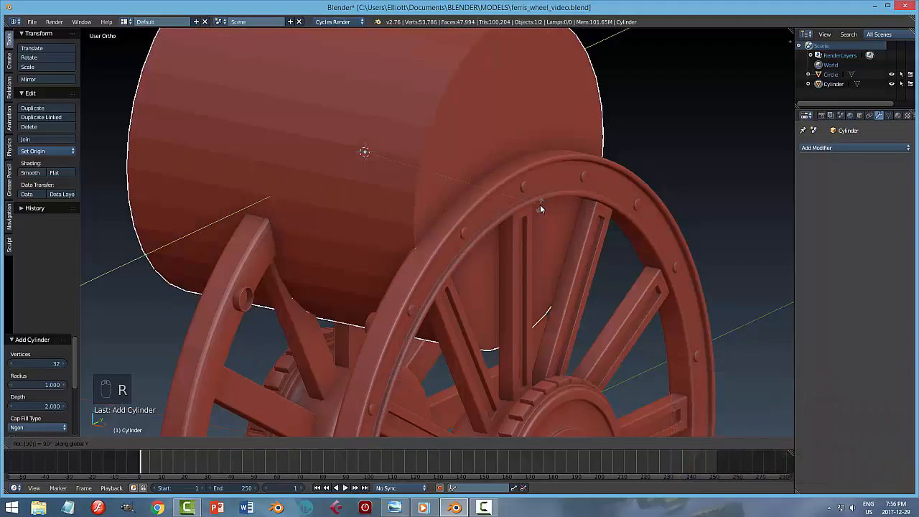
key(Return)
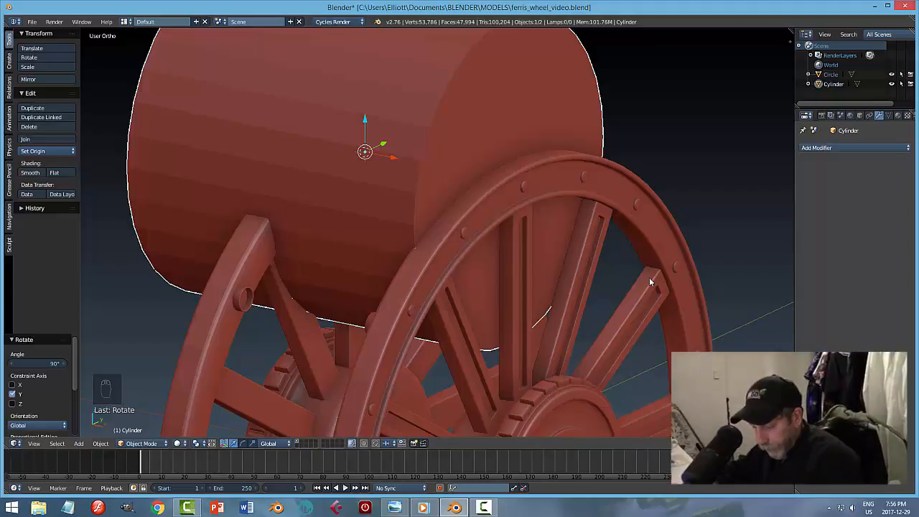
Step: Scale the cylinder down to about 0.053, and up again by about 1.18 to fit the opening of the top mount
key(s)
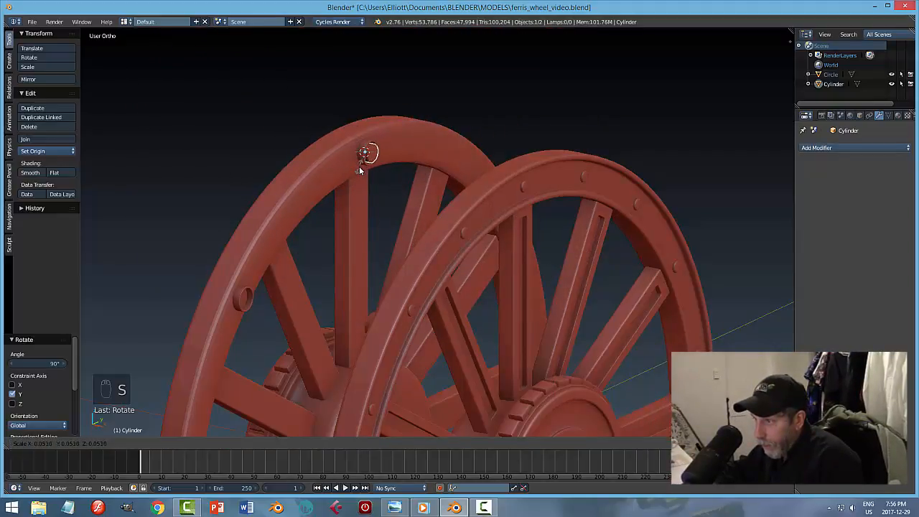
click(359, 166)
middle_drag(392, 162, 360, 194)
scroll(326, 115, up, 4)
shift+middle_drag(325, 115, 553, 330)
scroll(492, 308, up, 2)
mouse_move(489, 305)
middle_down()
mouse_move(489, 291)
mouse_move(480, 296)
middle_up()
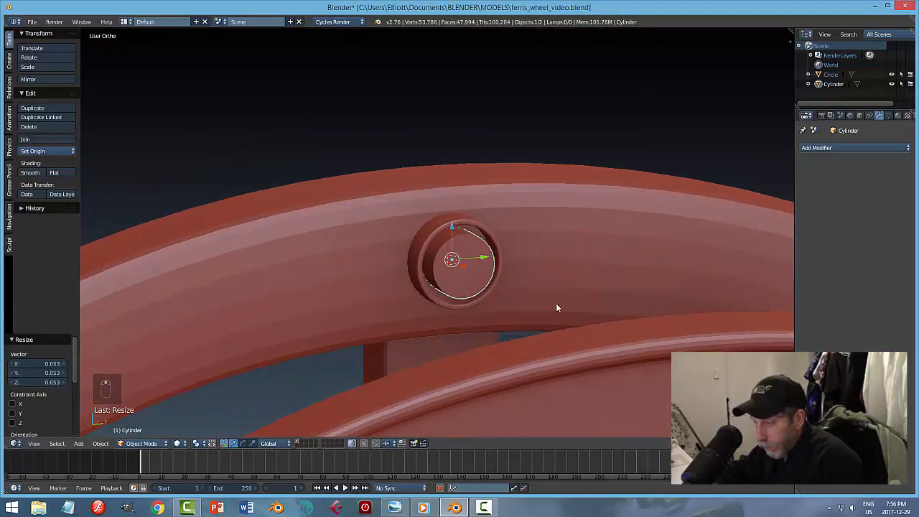
key(s)
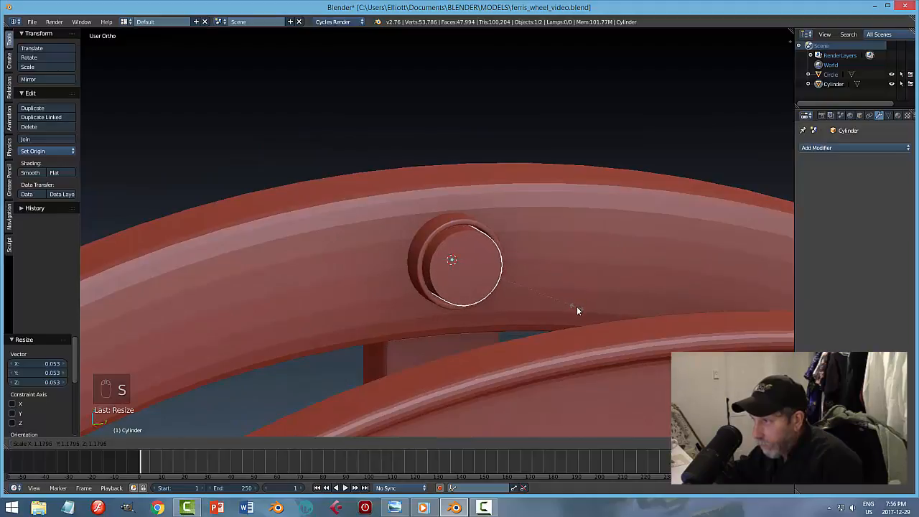
click(577, 307)
Step: In Edit Mode, move the cylinder's free end face about 0.887 along X into the opposite wheel's mount, and return to Object Mode
middle_drag(577, 308, 459, 316)
key(Tab)
click(453, 301)
right_click(332, 263)
key(e)
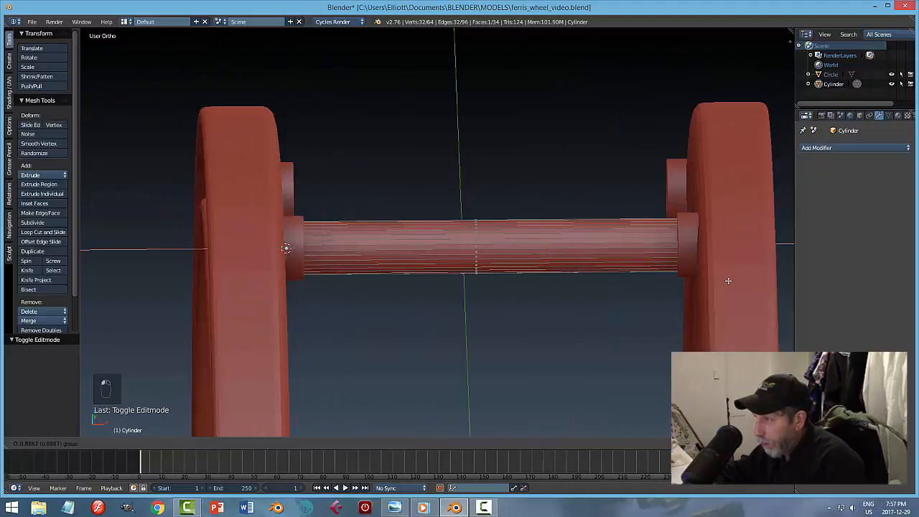
click(728, 281)
middle_drag(728, 281, 712, 294)
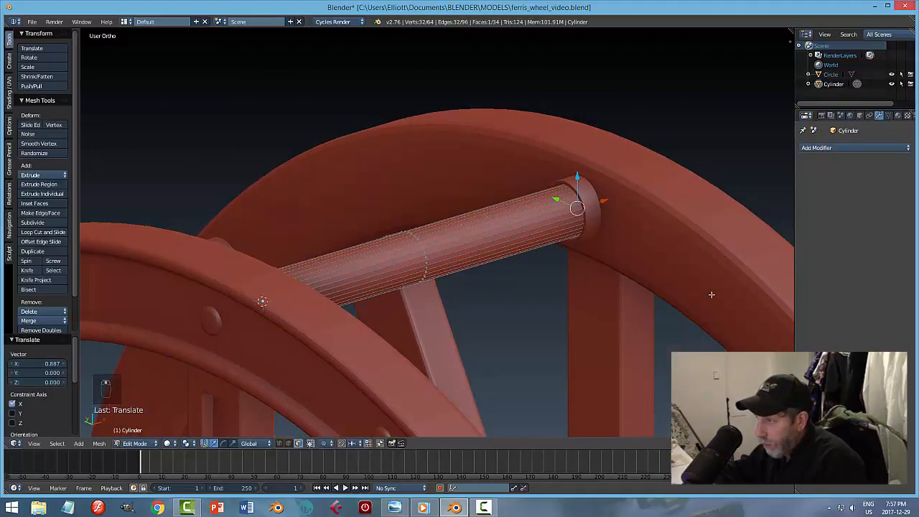
key(a)
key(Tab)
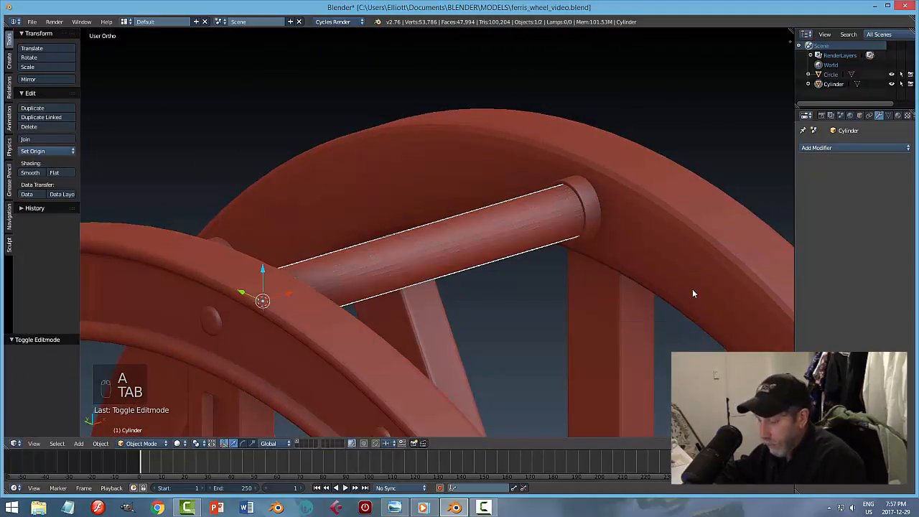
key(a)
key(a)
Step: Select the connecting rod and make it slightly thinner by scaling it on every axis except X
middle_drag(664, 282, 558, 293)
right_click(521, 278)
middle_drag(621, 286, 613, 281)
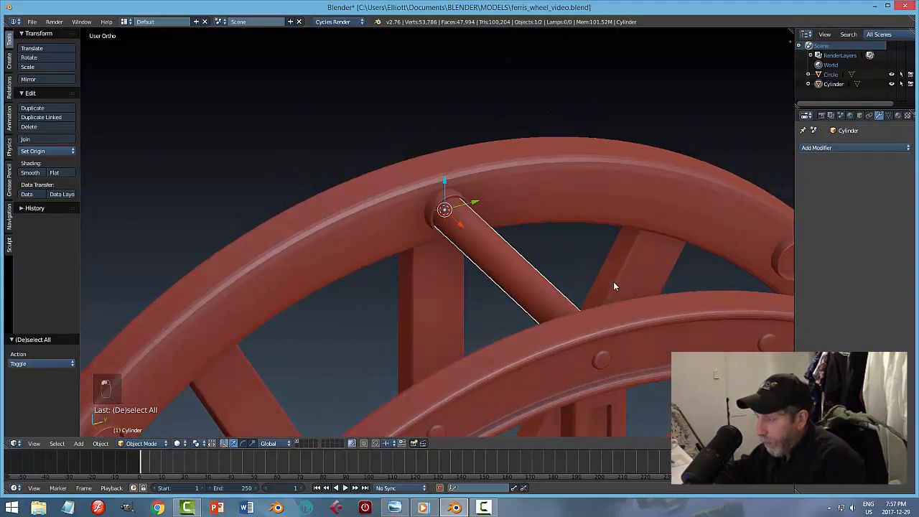
key(s)
key(shift+x)
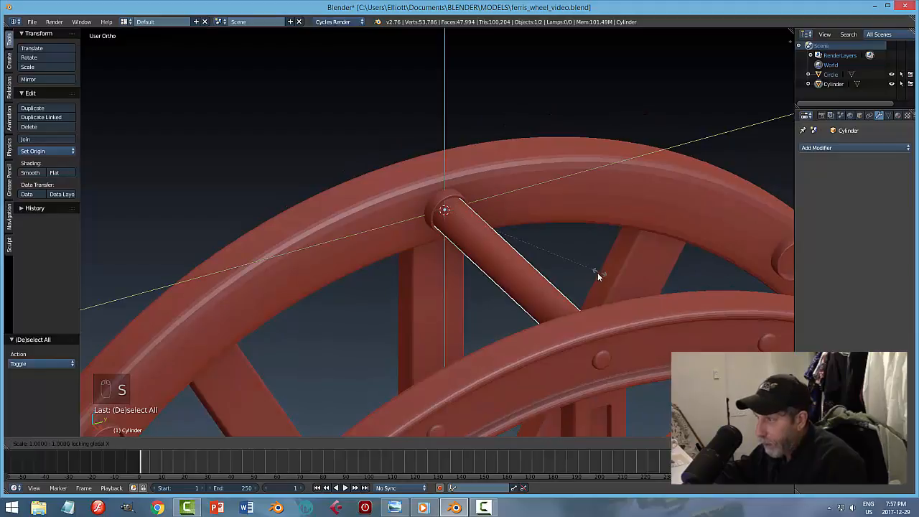
click(587, 275)
key(a)
Step: Compare the rod with the reference picture ferris_wheel1.png in Windows Photo Viewer, and return to Blender in the right orthographic view
middle_drag(608, 286, 493, 366)
click(400, 511)
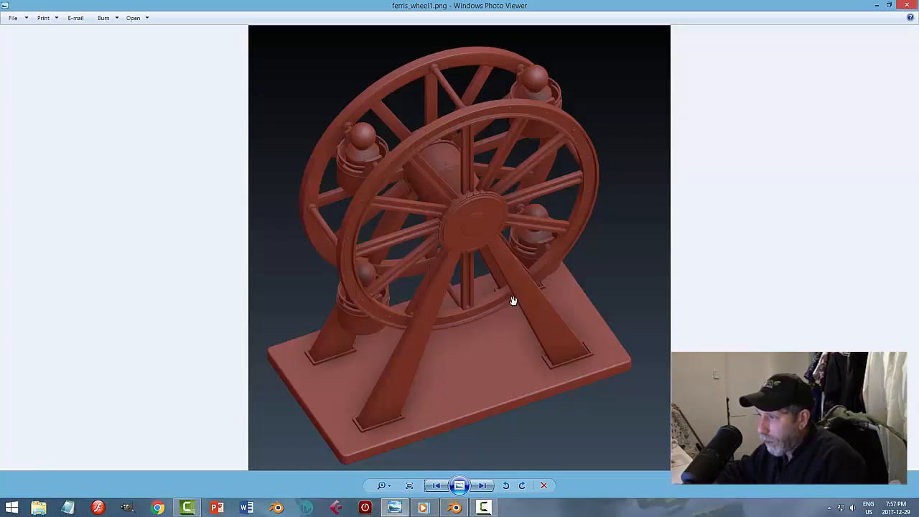
click(456, 509)
mouse_move(504, 282)
middle_down()
mouse_move(565, 304)
mouse_move(500, 282)
middle_up()
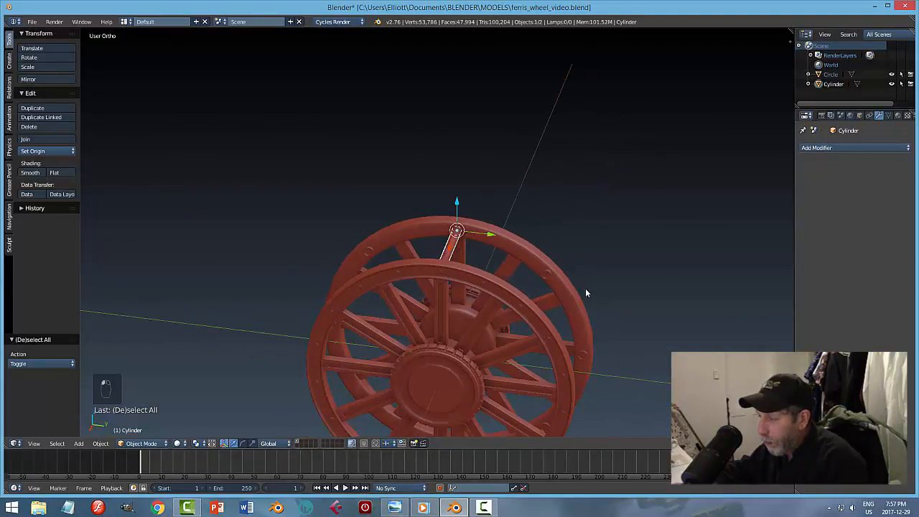
key(KP_3)
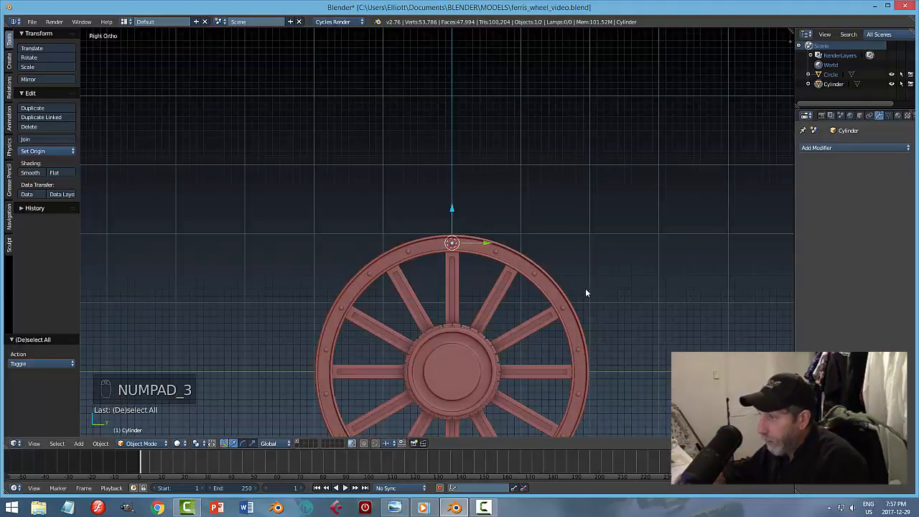
Step: Try to spin the whole connecting-rod mesh in Edit Mode through 360° in 4 steps, working from the right orthographic view
key(Tab)
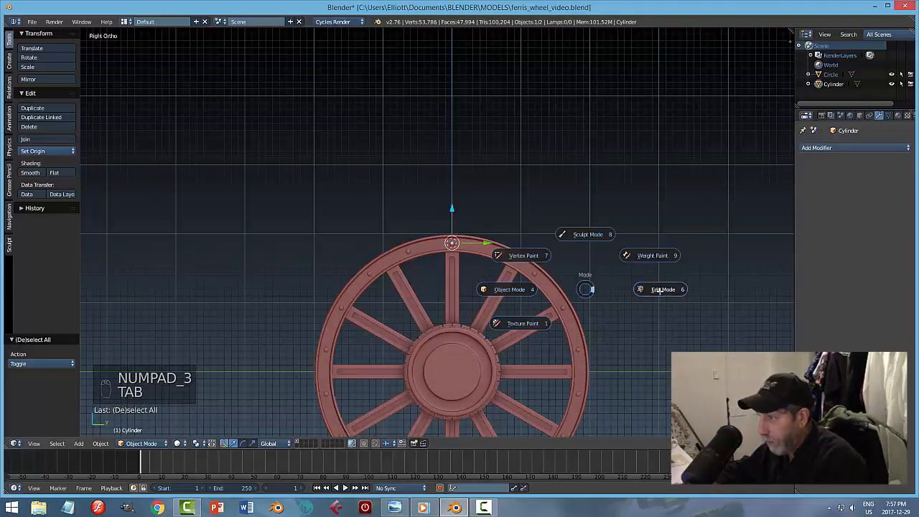
key(a)
key(a)
middle_drag(547, 248, 529, 185)
key(KP_3)
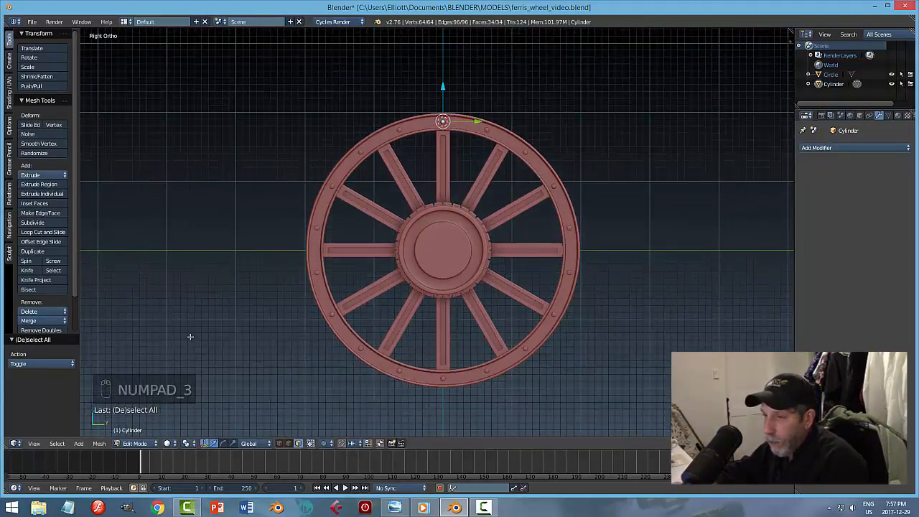
click(26, 261)
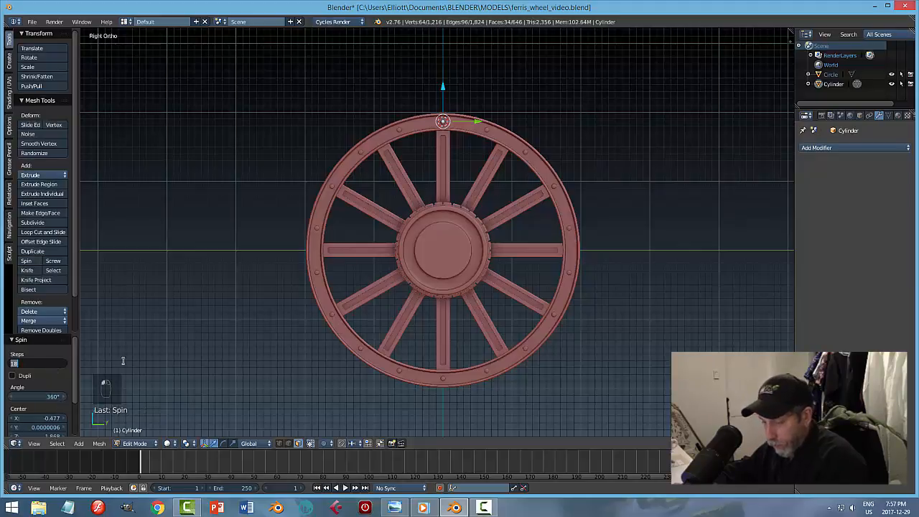
key(Return)
middle_drag(479, 321, 491, 267)
Step: Undo the rod's spin and return to Object Mode
key(ctrl+z)
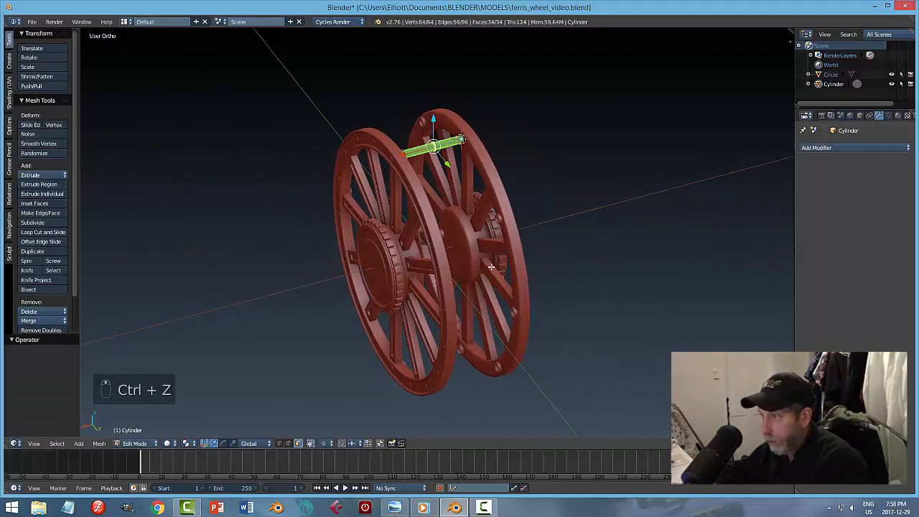
key(ctrl+z)
key(a)
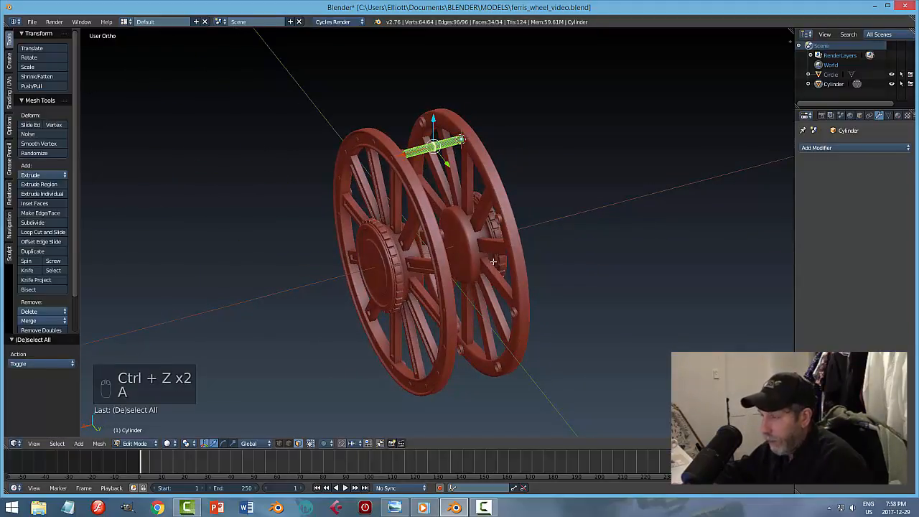
key(Tab)
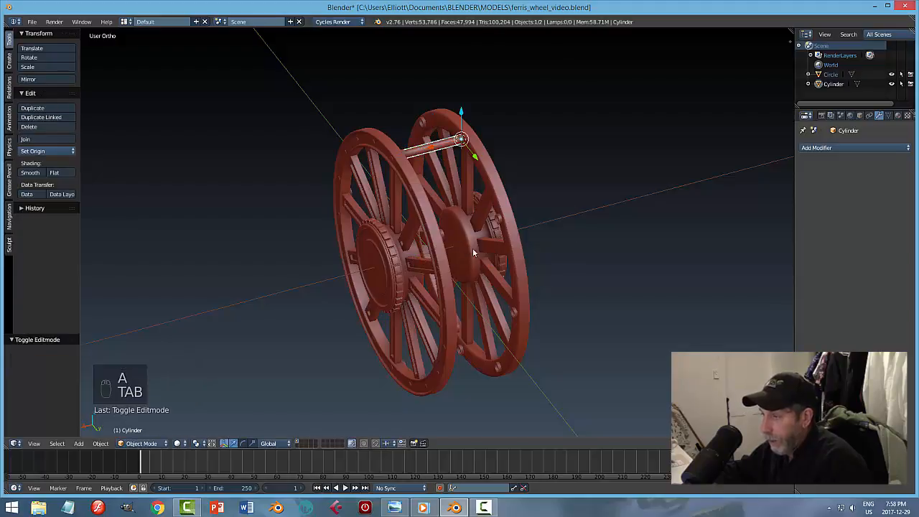
Step: Snap the 3D cursor to the scene center, at the middle of the wheel hubs
middle_drag(468, 260, 545, 232)
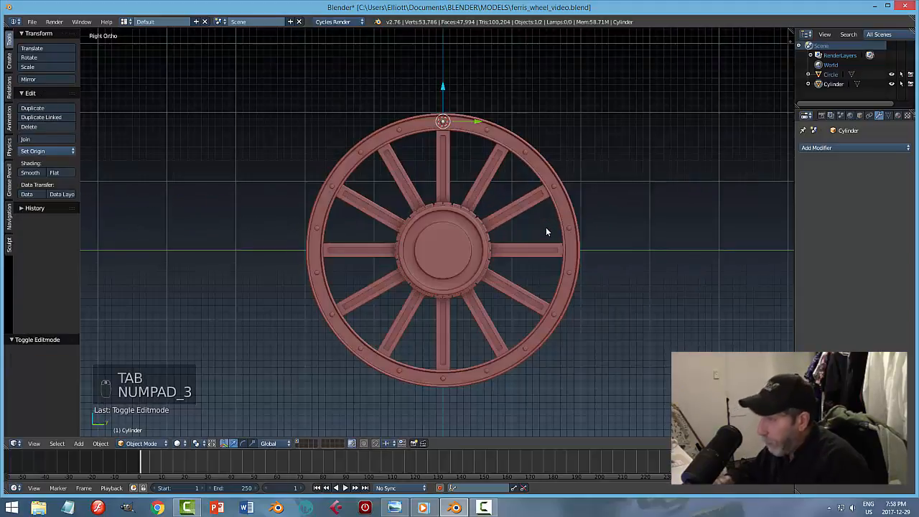
key(KP_3)
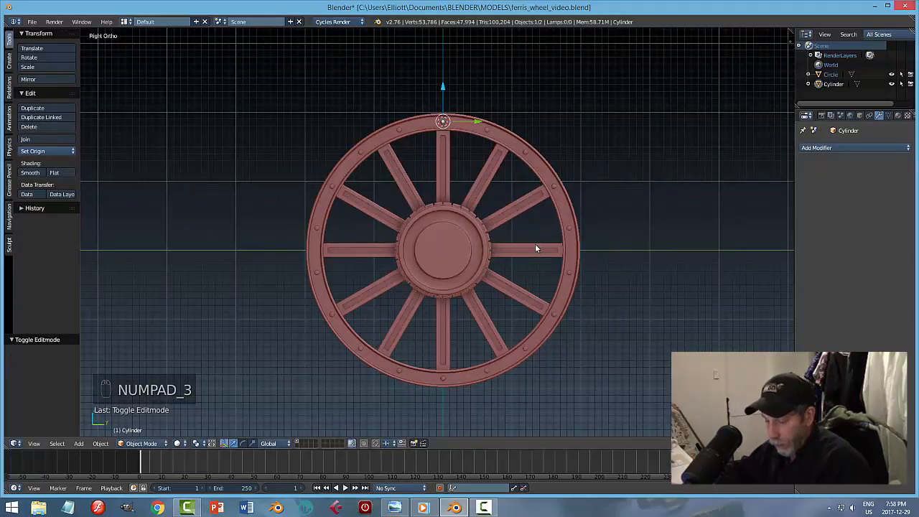
key(shift+s)
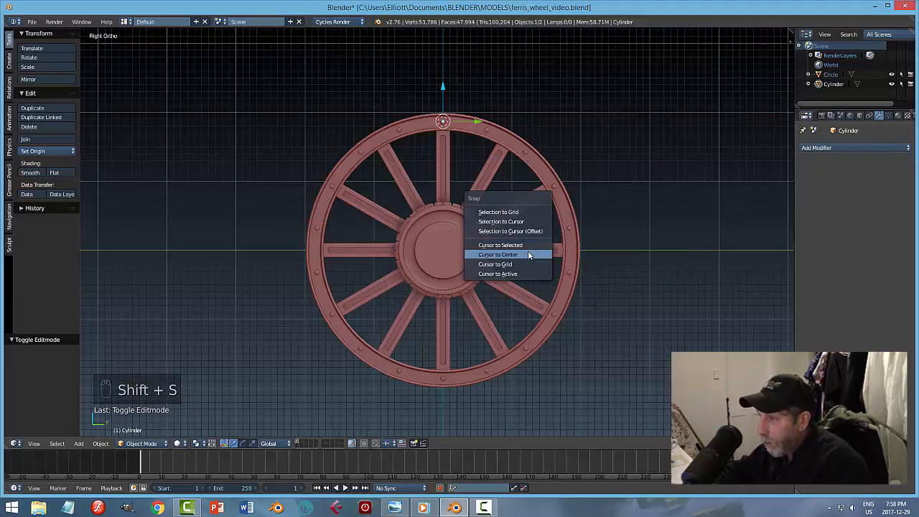
click(531, 256)
scroll(549, 270, up, 5)
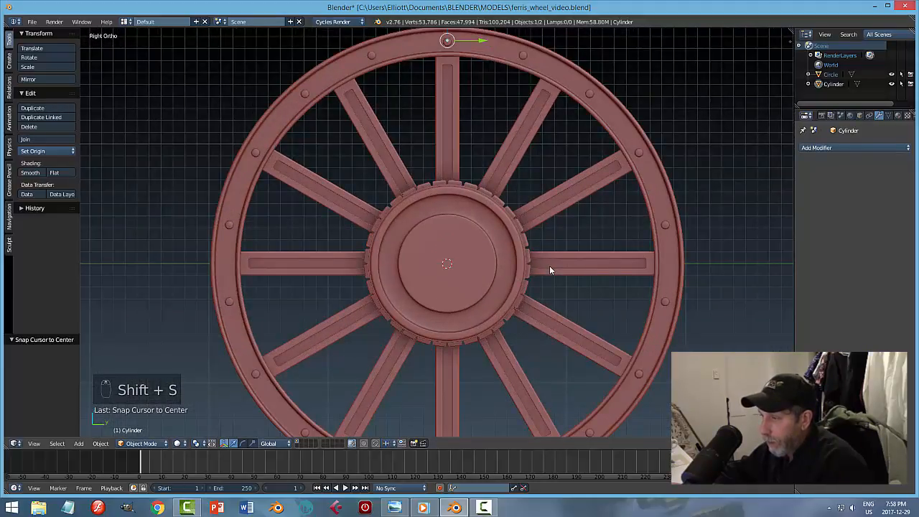
scroll(548, 266, down, 3)
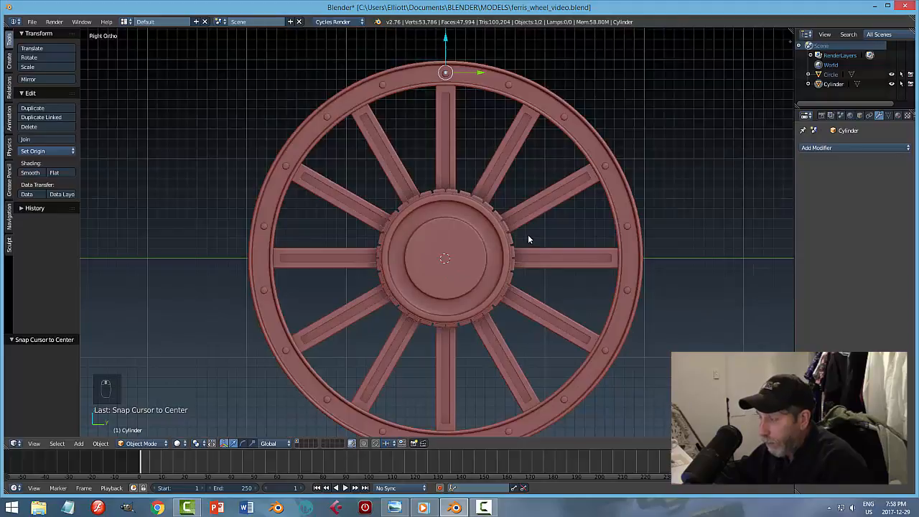
scroll(527, 239, down, 2)
Step: In Edit Mode, spin the rod 360° in 4 steps around the 3D cursor from the right orthographic view
middle_drag(548, 212, 501, 264)
key(Tab)
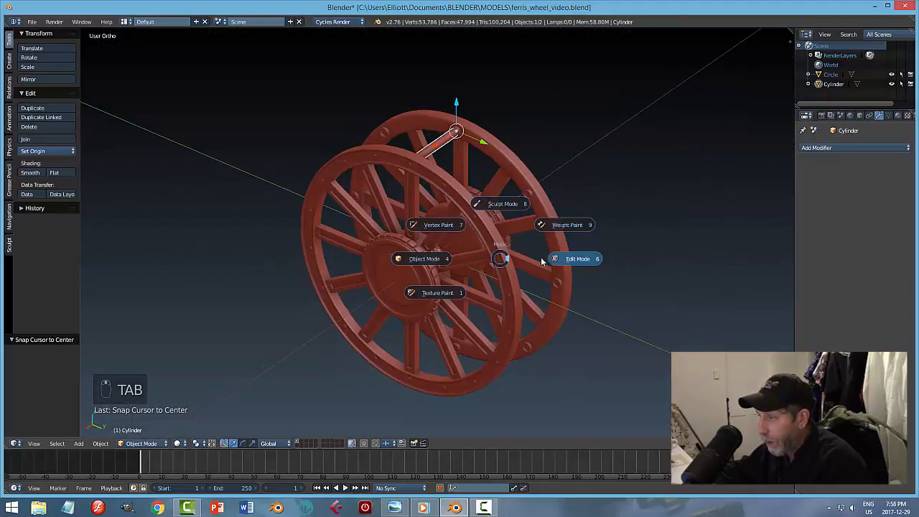
key(KP_3)
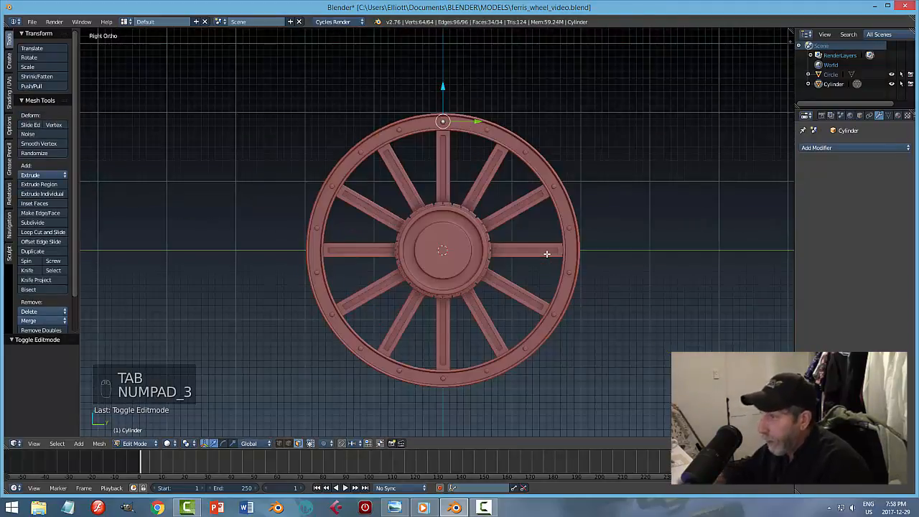
click(27, 261)
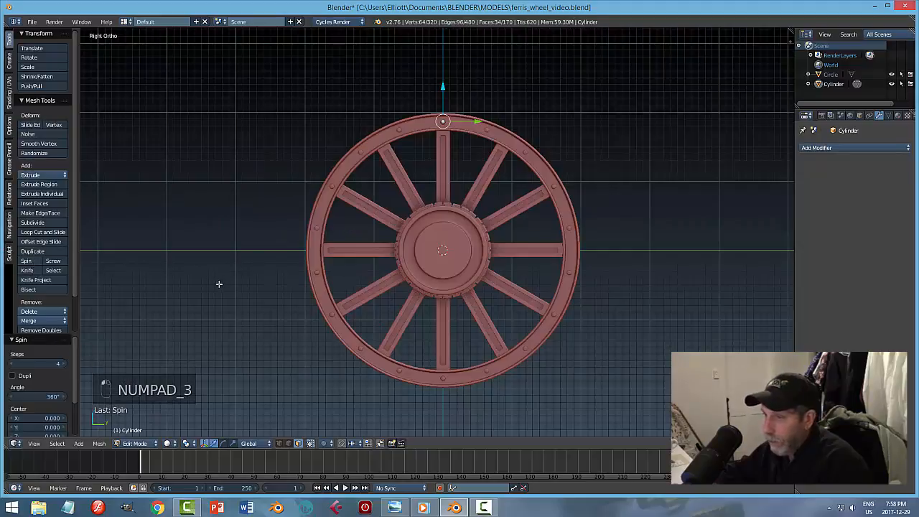
Step: Select all geometry of the spun rods and remove the doubles with a merge distance of 0.0001
middle_drag(433, 280, 578, 287)
scroll(577, 287, up, 4)
scroll(611, 311, up, 2)
shift+middle_drag(673, 333, 432, 268)
scroll(473, 296, up, 2)
middle_drag(518, 311, 187, 228)
scroll(148, 199, up, 2)
scroll(139, 194, down, 1)
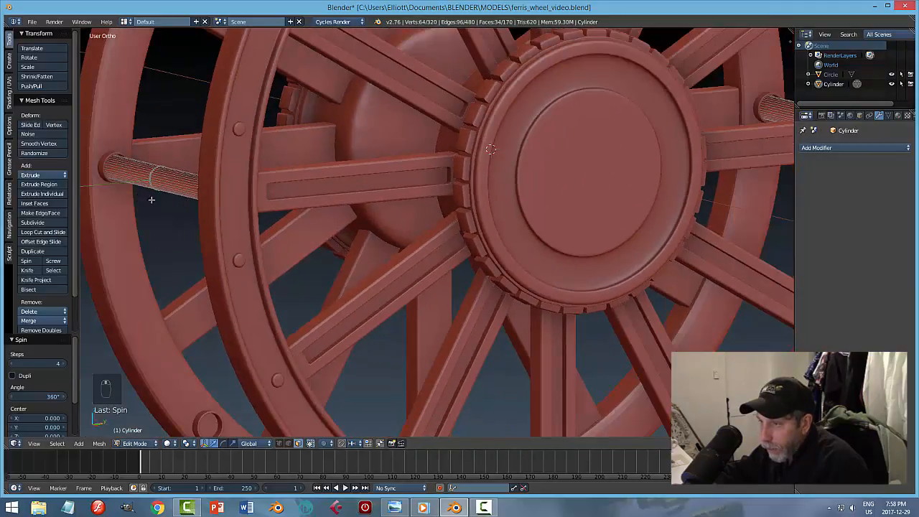
key(a)
key(a)
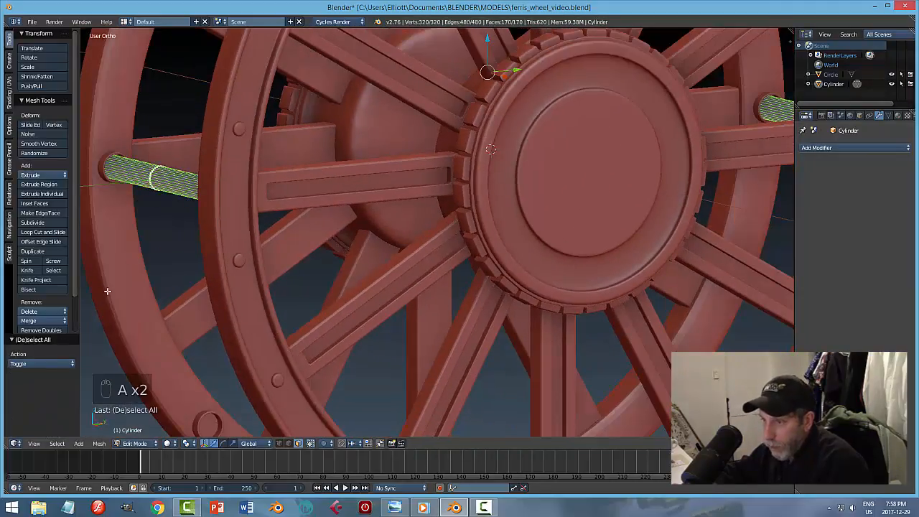
click(56, 331)
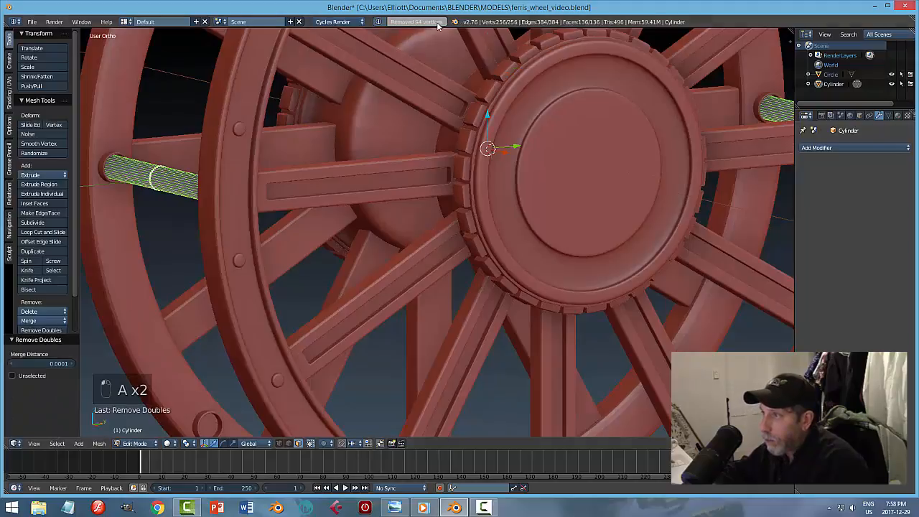
Step: Make the rods' normals consistent, return to Object Mode with nothing selected, and save the file
key(ctrl+n)
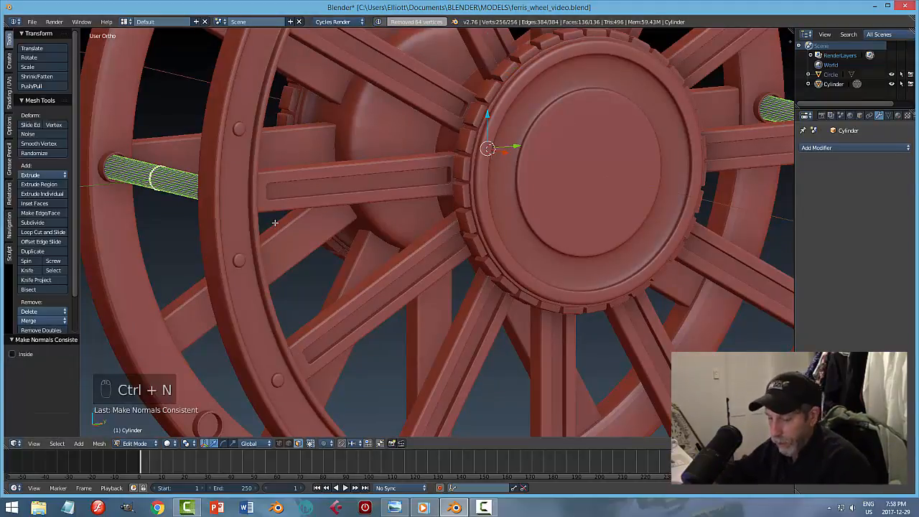
key(a)
key(Tab)
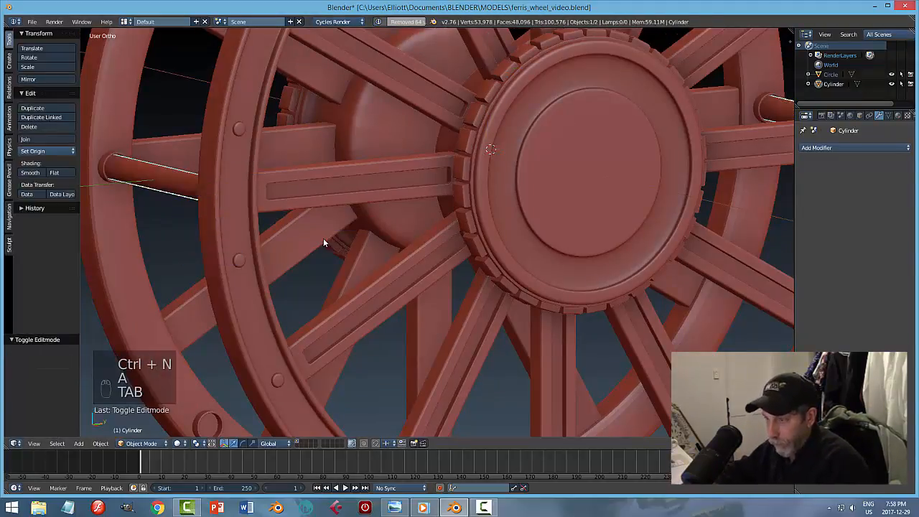
key(a)
key(a)
scroll(475, 214, down, 6)
middle_drag(475, 214, 537, 170)
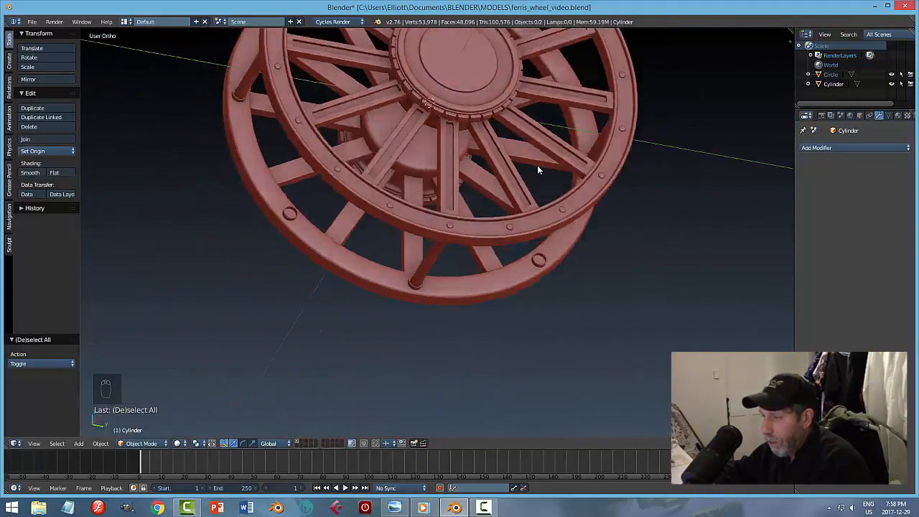
key(ctrl+s)
Step: Select the connecting rods, shade them smooth, and add an Edge Split modifier
scroll(524, 181, down, 3)
middle_drag(531, 216, 369, 343)
scroll(574, 251, up, 6)
right_click(461, 185)
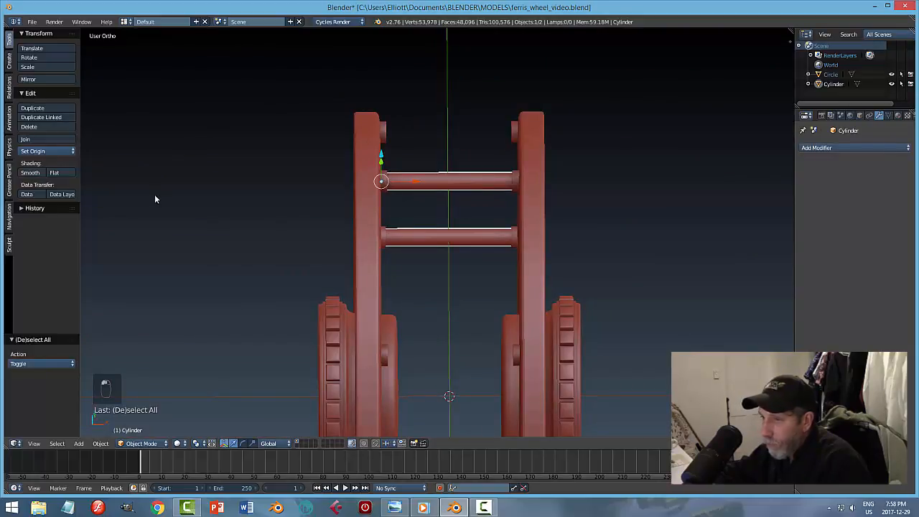
click(30, 173)
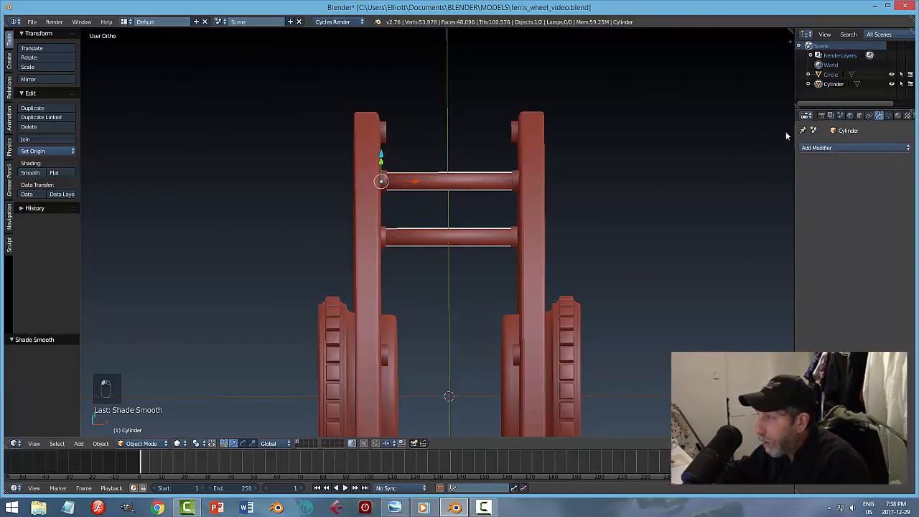
click(813, 148)
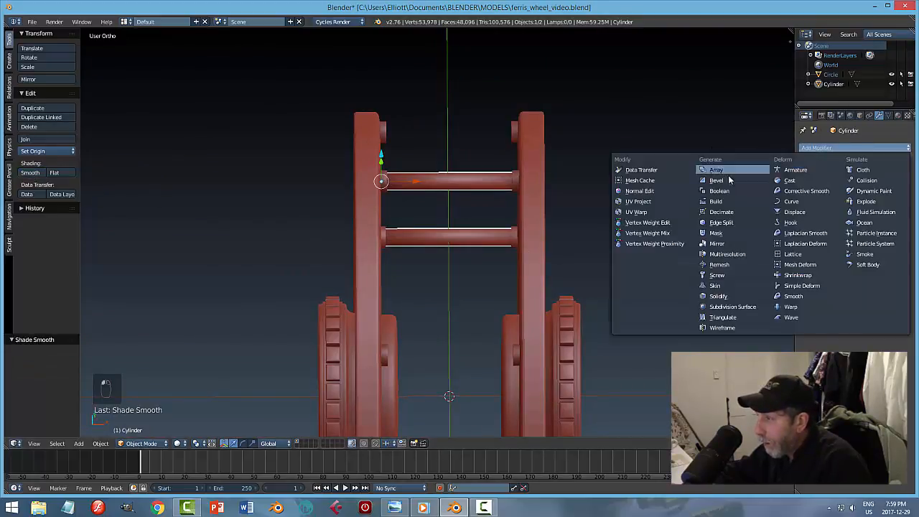
click(729, 223)
Step: Apply the rods' Edge Split modifier with its 30° split angle and save the file
key(a)
scroll(603, 219, down, 3)
middle_drag(595, 211, 412, 259)
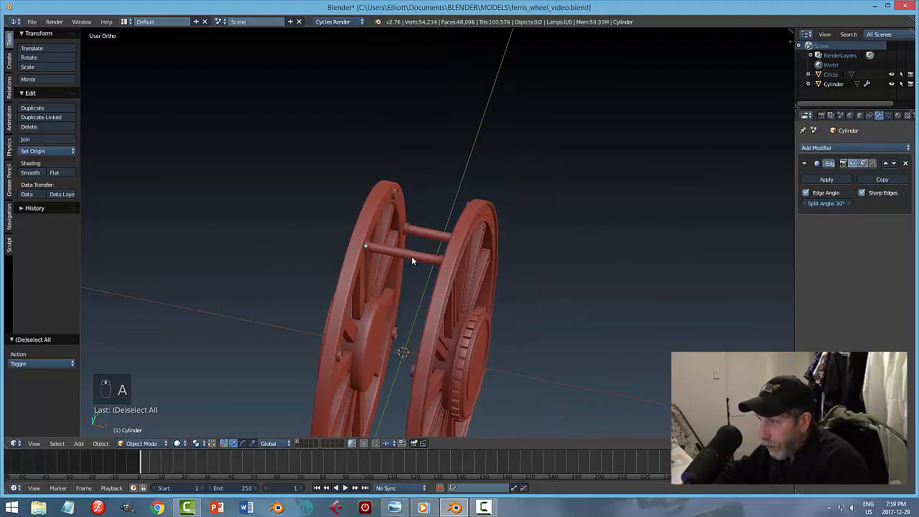
click(826, 179)
key(a)
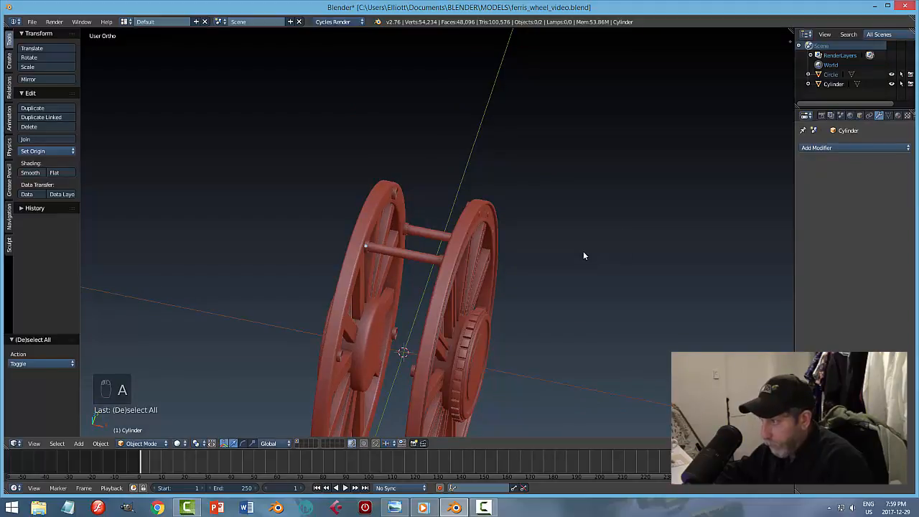
key(ctrl+s)
Step: Examine the joined wheels, their connecting rods and the inner faces of the hubs from several angles
middle_drag(613, 264, 500, 245)
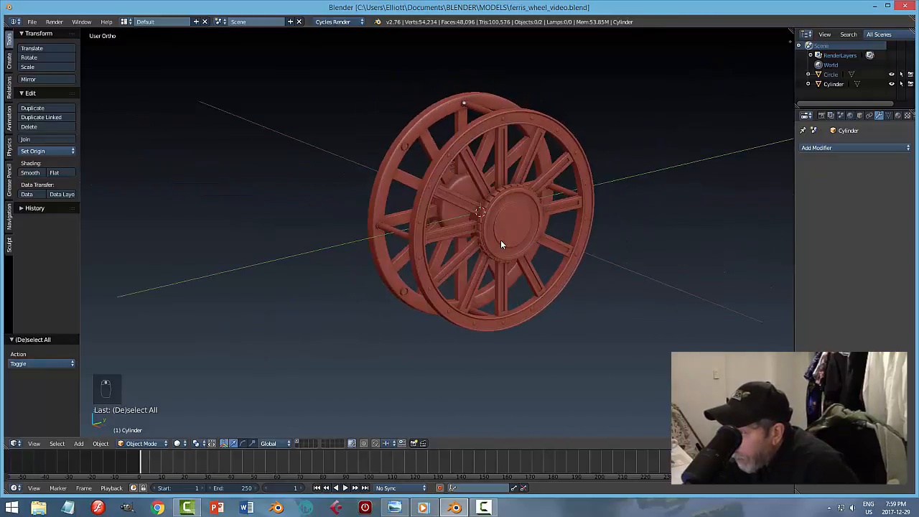
middle_drag(448, 163, 407, 147)
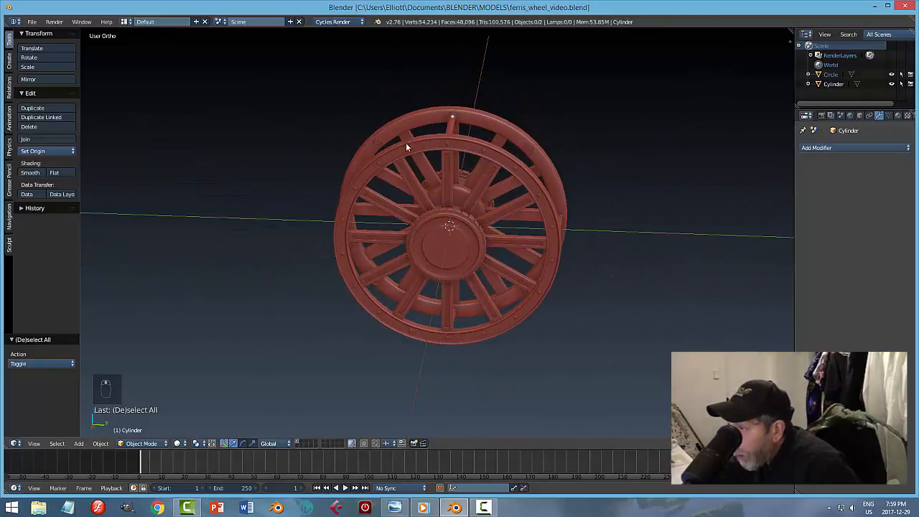
middle_drag(508, 141, 535, 261)
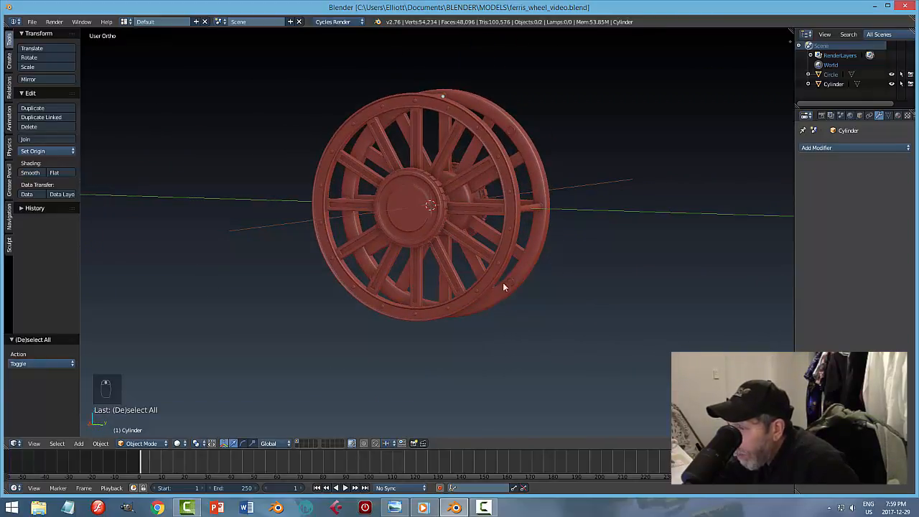
middle_drag(503, 288, 539, 292)
middle_drag(442, 280, 507, 277)
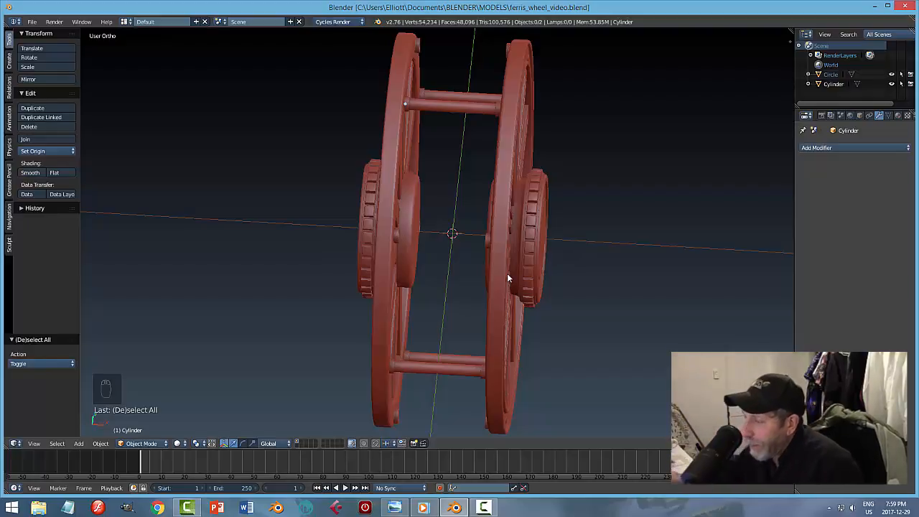
scroll(507, 273, up, 2)
middle_drag(507, 273, 484, 270)
scroll(477, 269, up, 4)
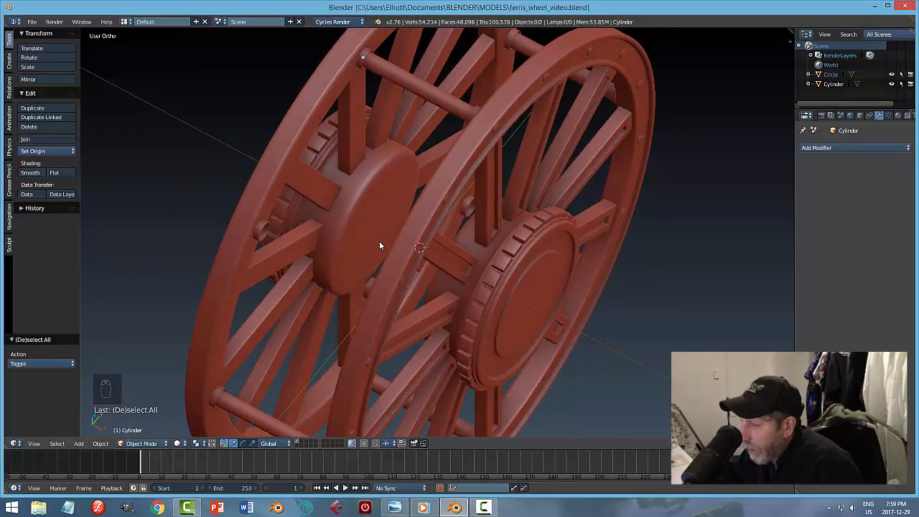
middle_drag(381, 245, 395, 240)
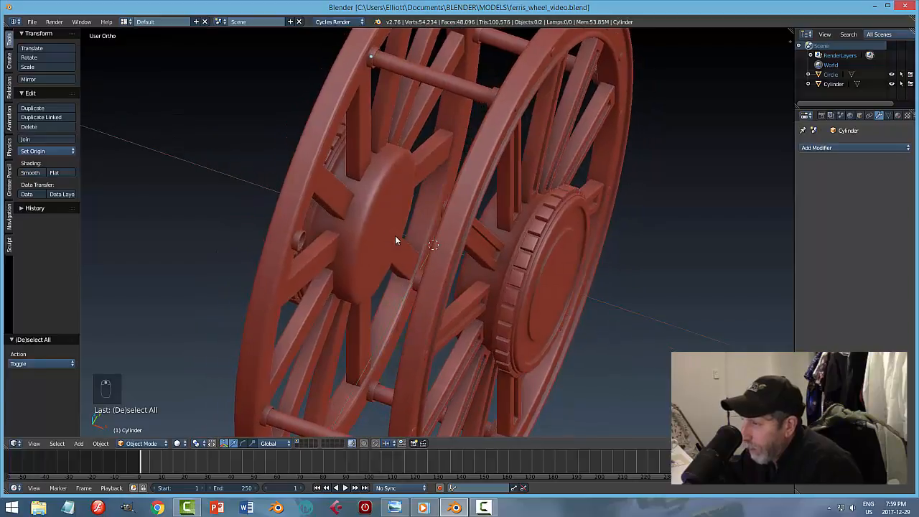
Step: Open the spoked wheels' mesh in Edit Mode and switch to face selection
right_click(383, 217)
key(Tab)
click(427, 221)
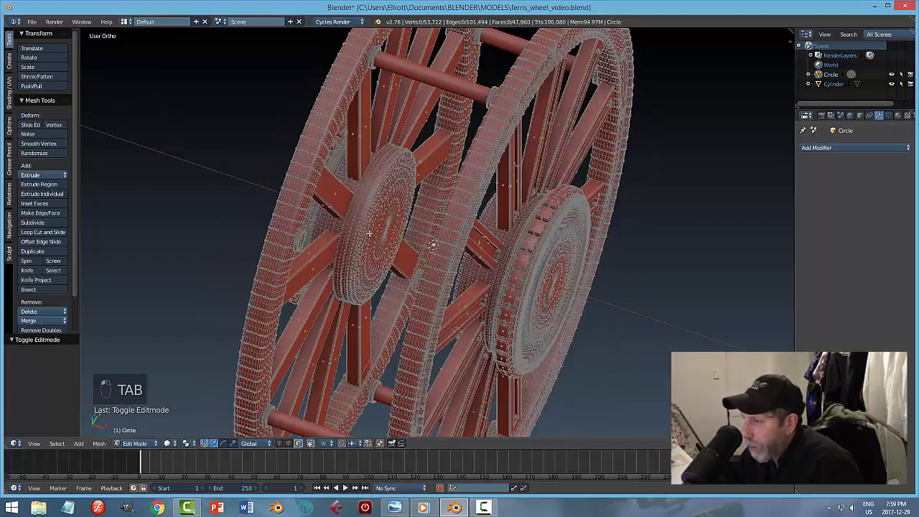
scroll(371, 222, up, 4)
middle_drag(371, 223, 357, 224)
key(ctrl+Tab)
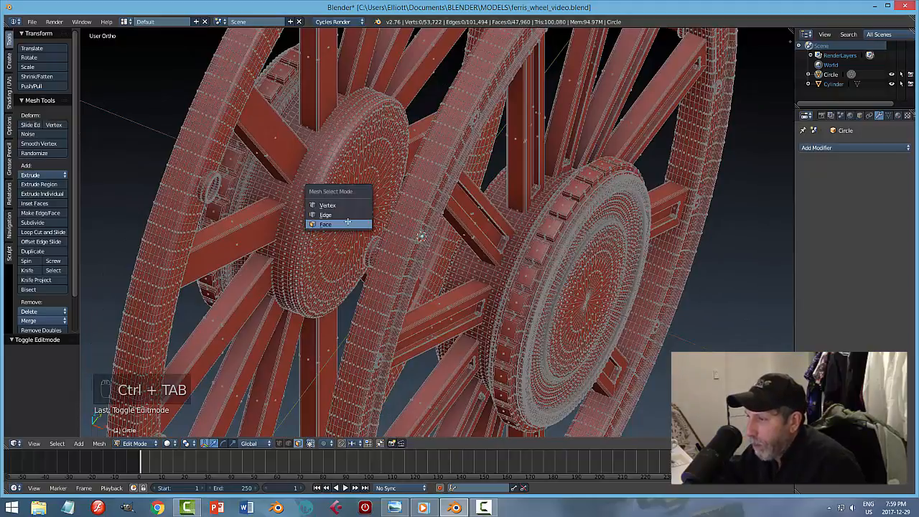
click(348, 223)
key(c)
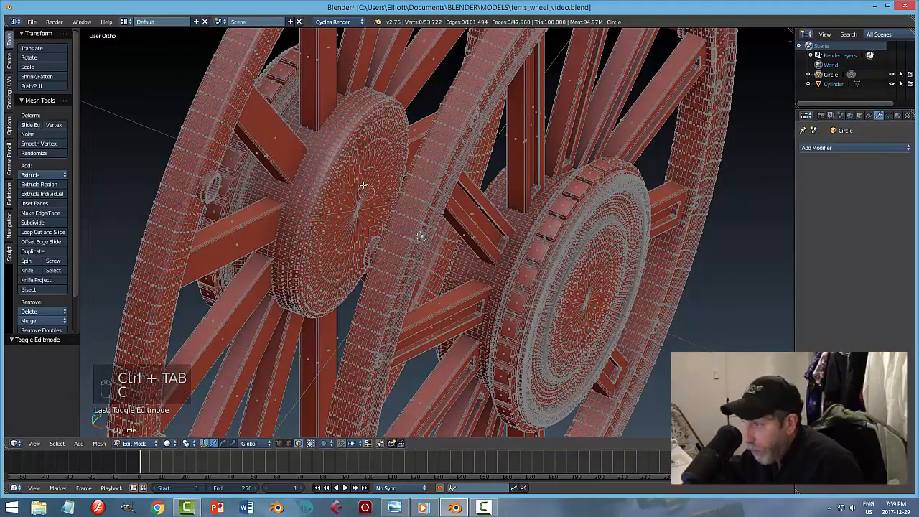
mouse_move(369, 195)
mouse_down()
mouse_move(374, 166)
mouse_move(356, 181)
mouse_move(350, 237)
mouse_move(363, 213)
mouse_move(334, 222)
mouse_move(335, 239)
mouse_up()
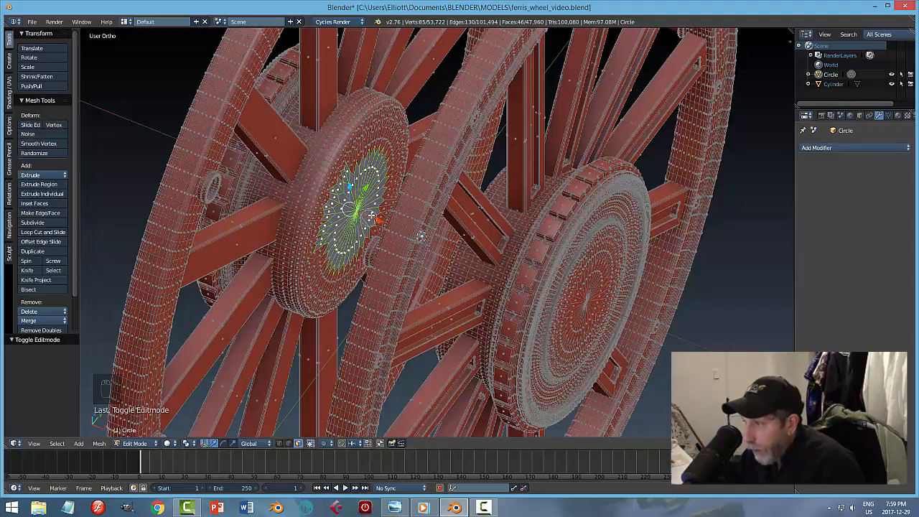
key(a)
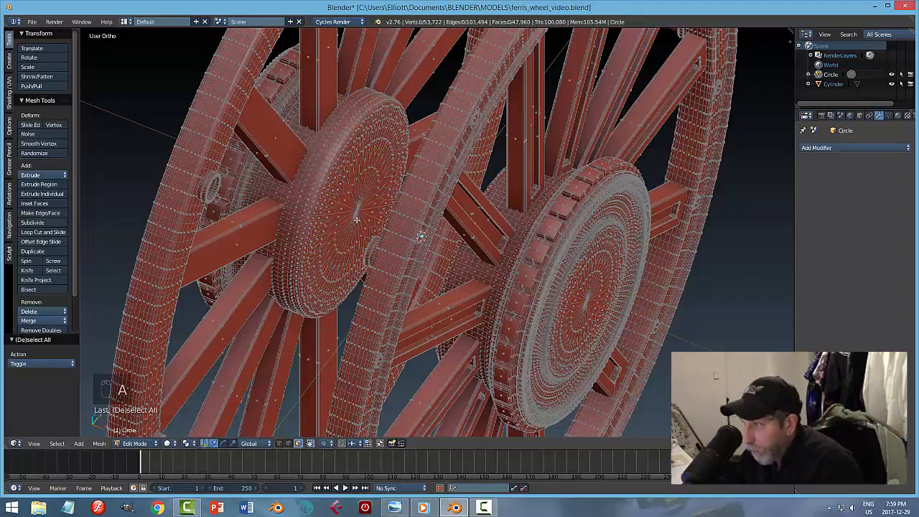
Step: Select the centre faces of one hub's inner cap, grow the selection to the cap's rim, and delete the faces
scroll(327, 206, up, 3)
key(c)
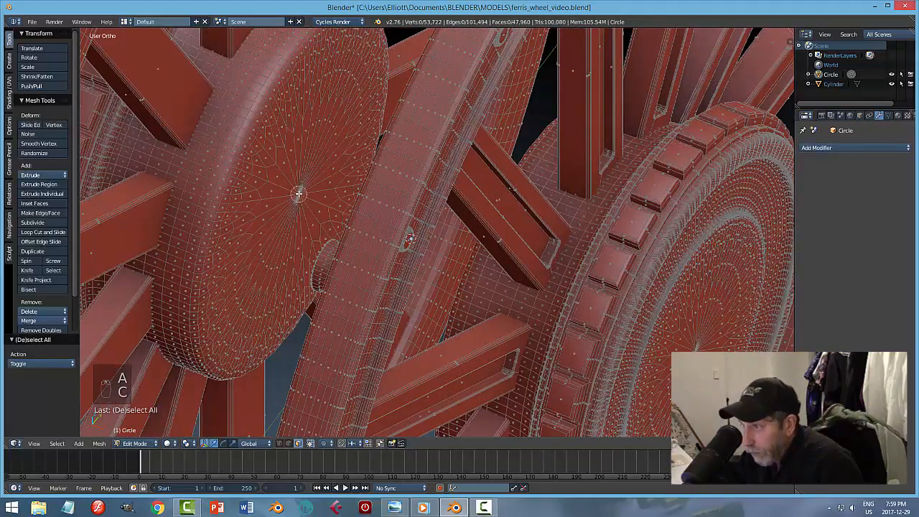
mouse_move(305, 201)
mouse_down()
mouse_move(327, 122)
mouse_move(265, 237)
mouse_move(290, 214)
mouse_up()
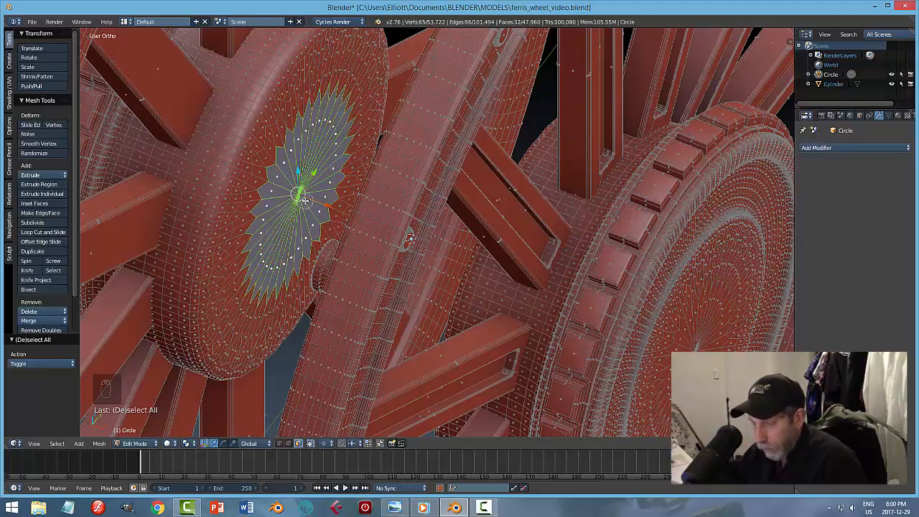
key(ctrl+KP_Add)
key(ctrl+KP_Add)
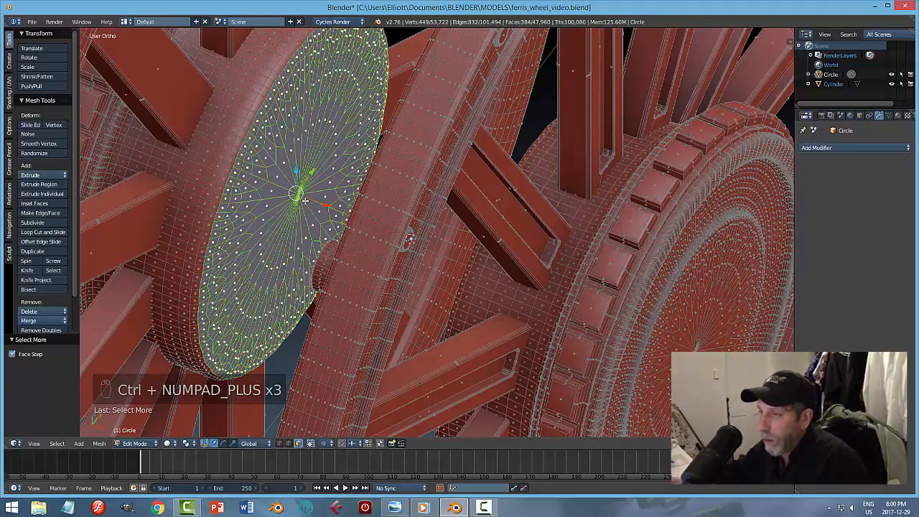
key(ctrl+KP_Add)
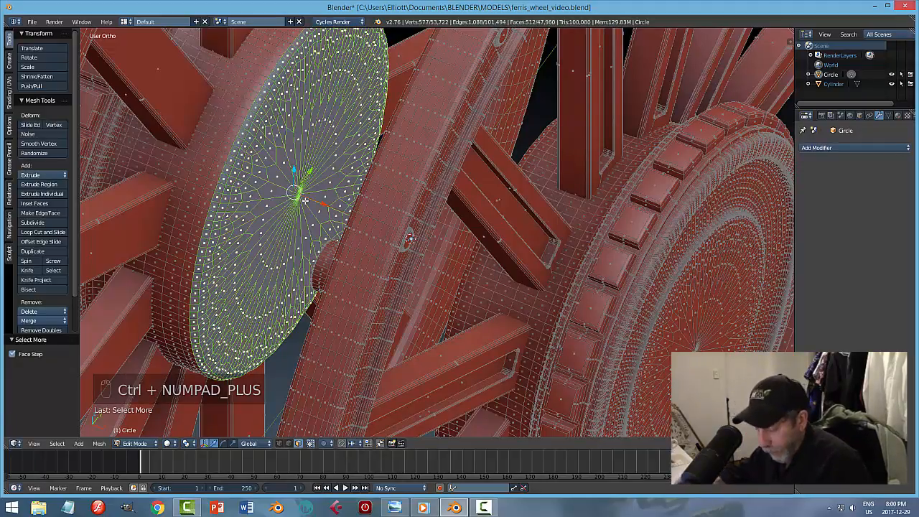
key(x)
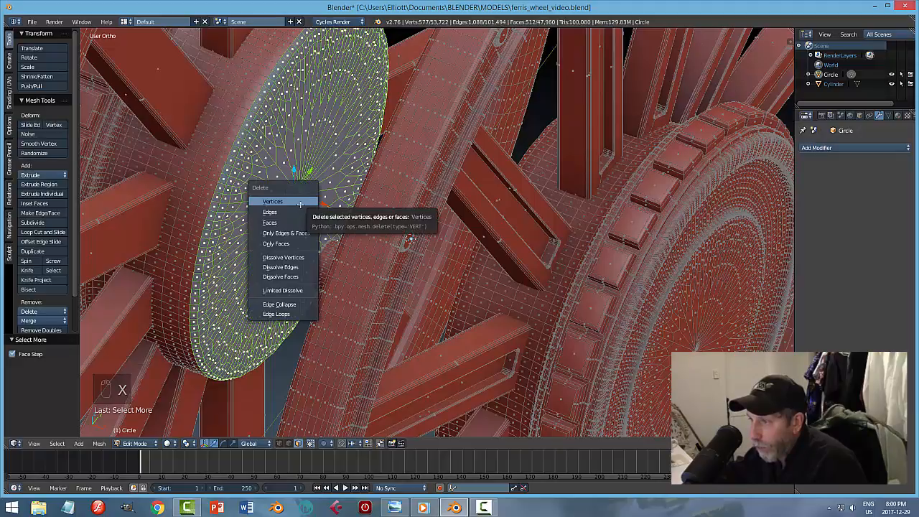
click(292, 219)
Step: Select the opposite hub's inner cap from its centre outward to the rim and delete its faces
middle_drag(296, 178, 638, 157)
key(ctrl+Tab)
click(627, 155)
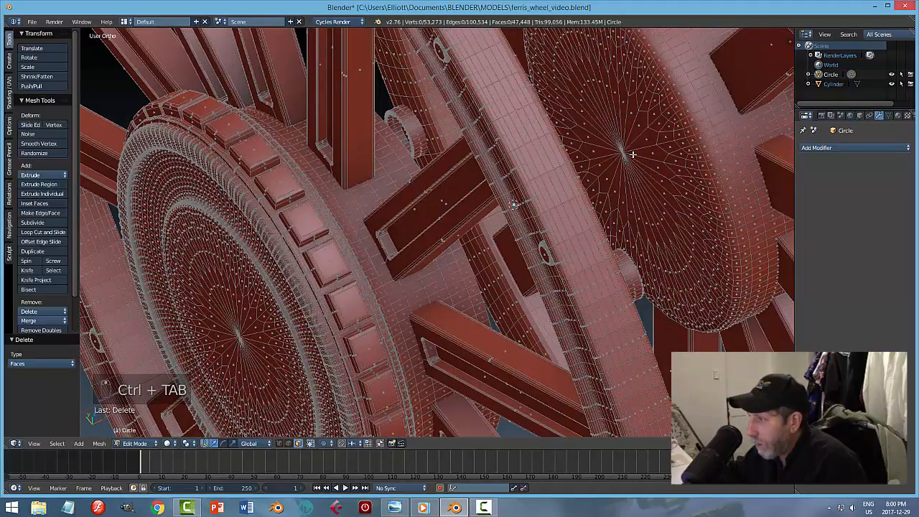
key(c)
mouse_move(633, 154)
mouse_down()
mouse_move(603, 79)
mouse_move(606, 165)
mouse_move(630, 208)
mouse_move(636, 193)
mouse_up()
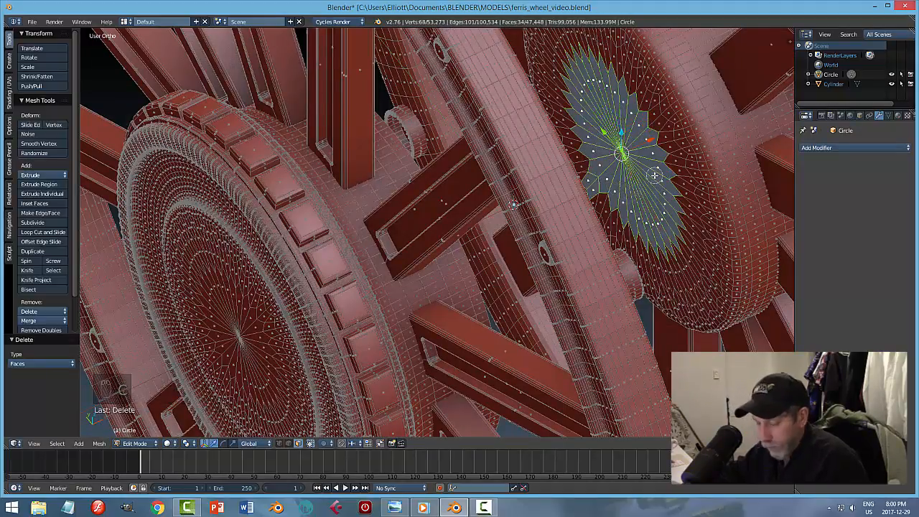
key(ctrl+KP_Add)
key(ctrl+KP_Add)
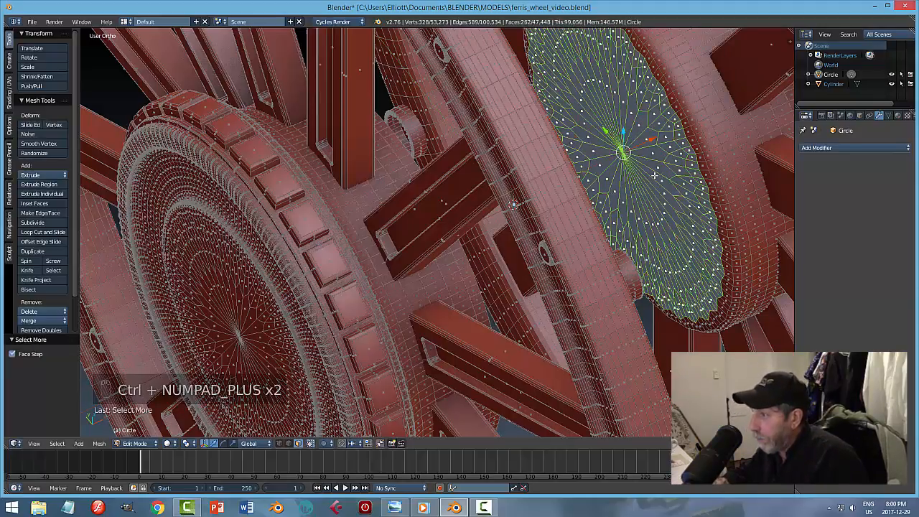
middle_drag(694, 231, 743, 180)
middle_drag(448, 263, 410, 246)
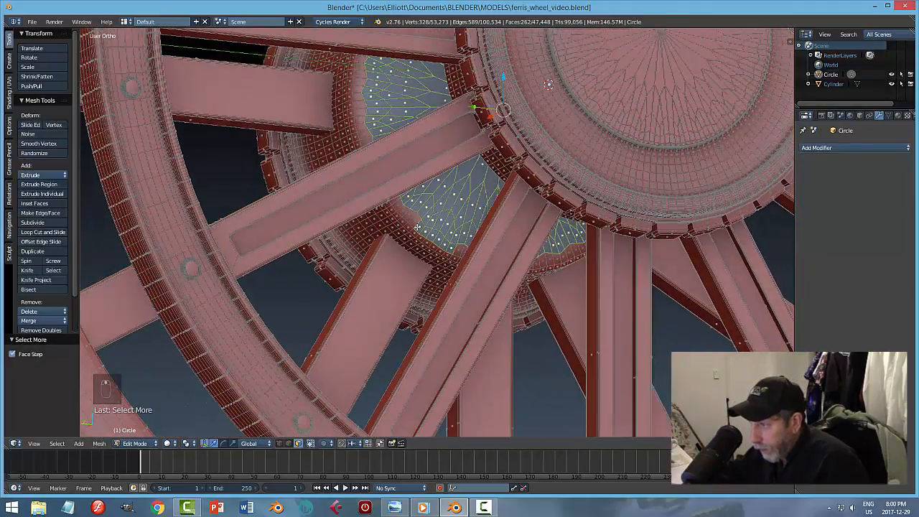
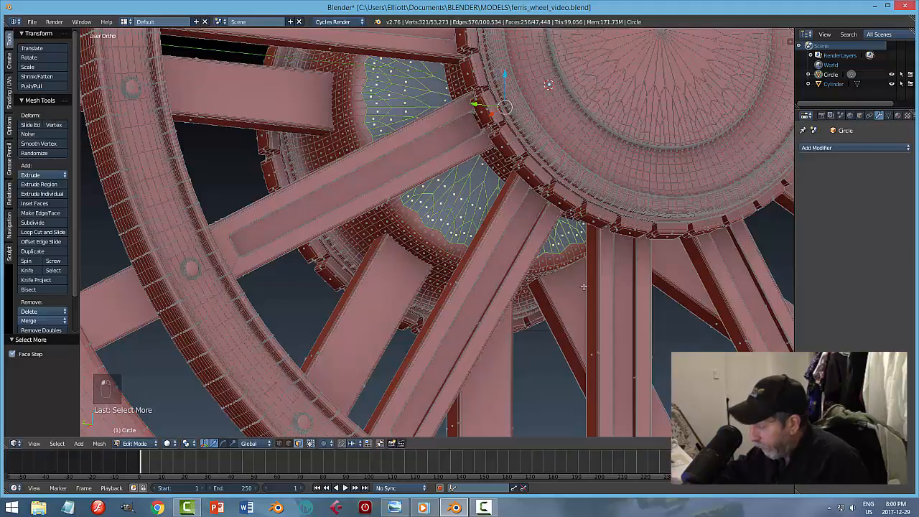
key(ctrl+KP_Add)
key(ctrl+KP_Add)
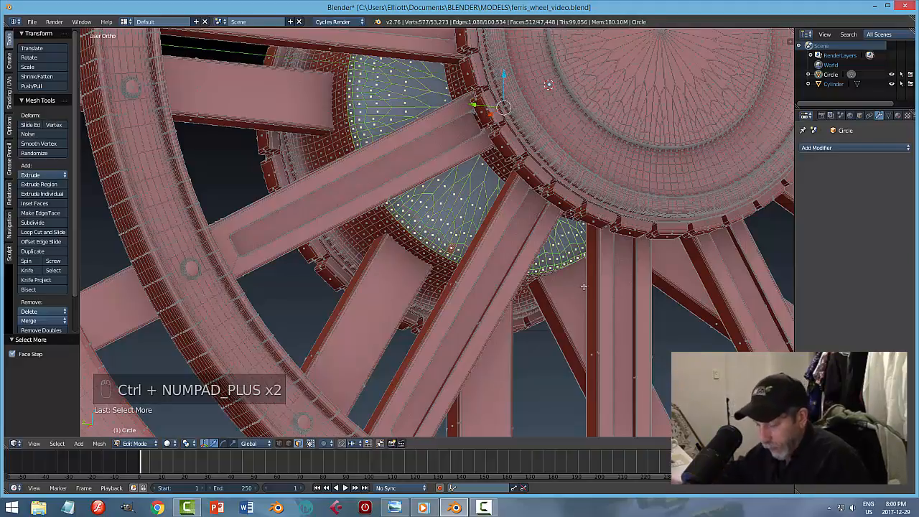
key(x)
click(583, 286)
Step: Select the open inner edge loops of both hubs in edge selection mode and bridge them into a central drum
middle_drag(481, 251, 545, 285)
key(ctrl+Tab)
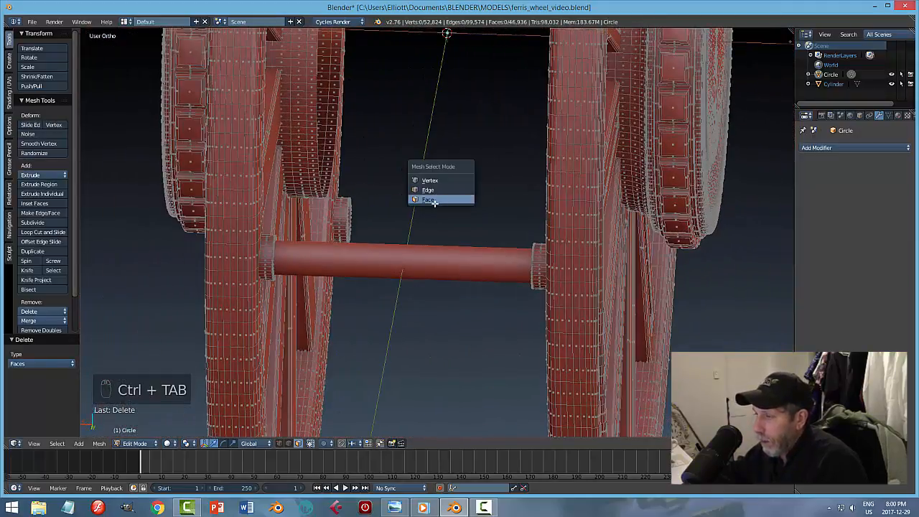
click(434, 203)
key(ctrl+Tab)
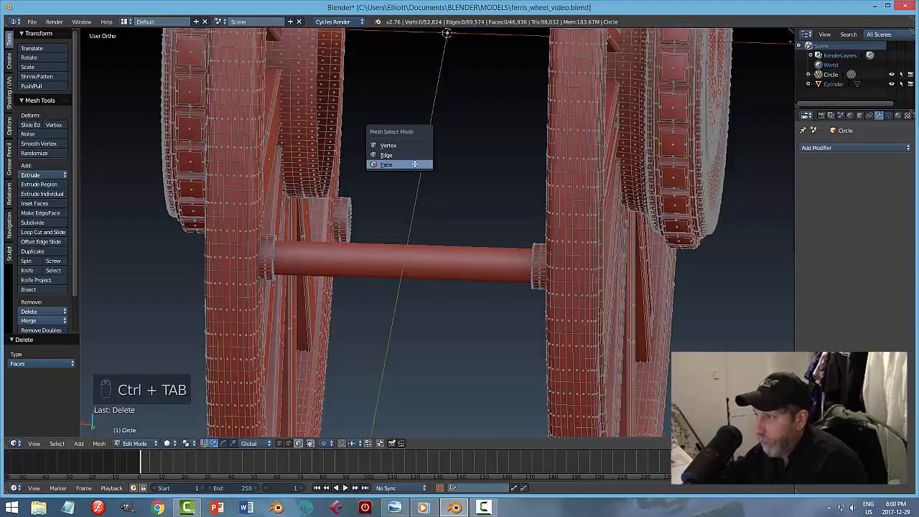
click(403, 155)
middle_drag(402, 166, 436, 159)
alt+right_click(522, 95)
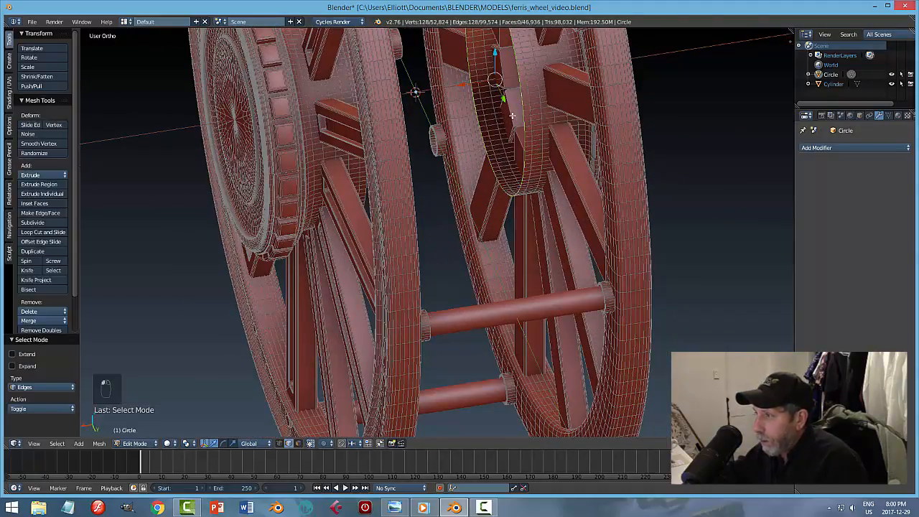
middle_drag(494, 156, 365, 128)
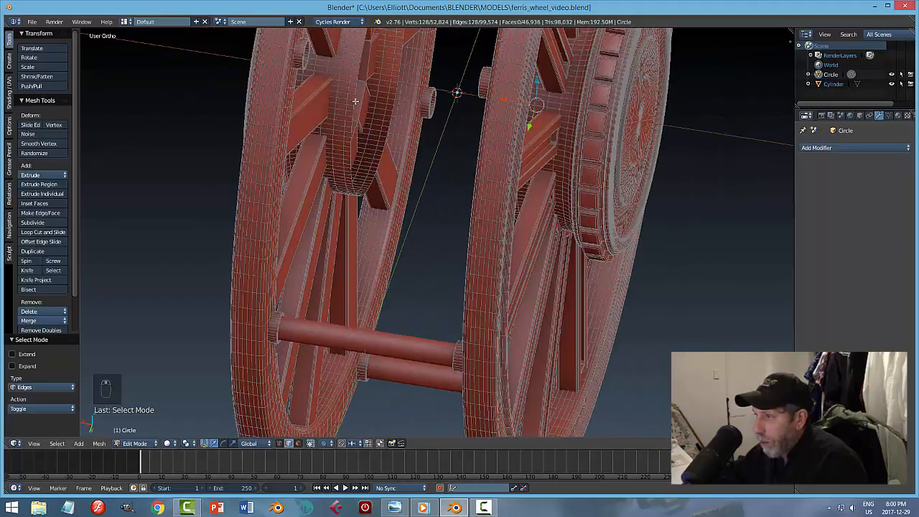
key(ctrl+z)
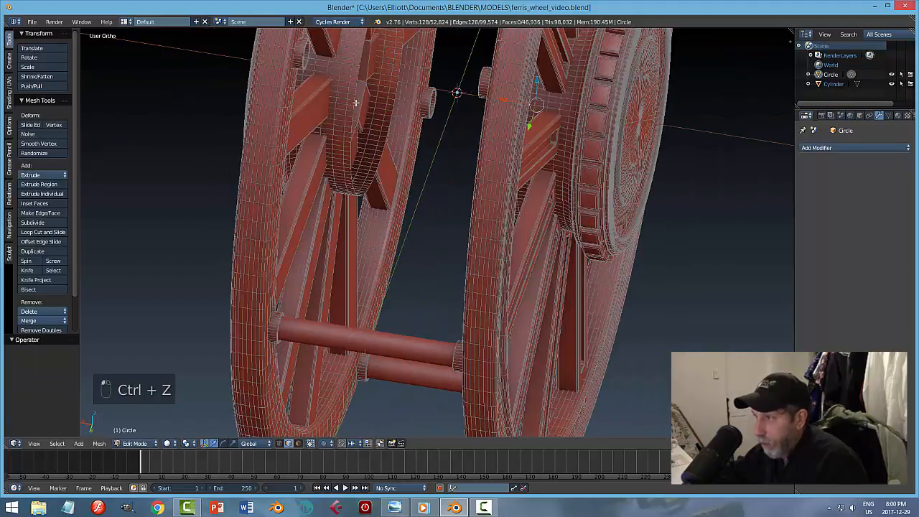
middle_drag(376, 135, 357, 131)
scroll(352, 135, up, 3)
middle_drag(458, 125, 506, 164)
scroll(518, 139, down, 3)
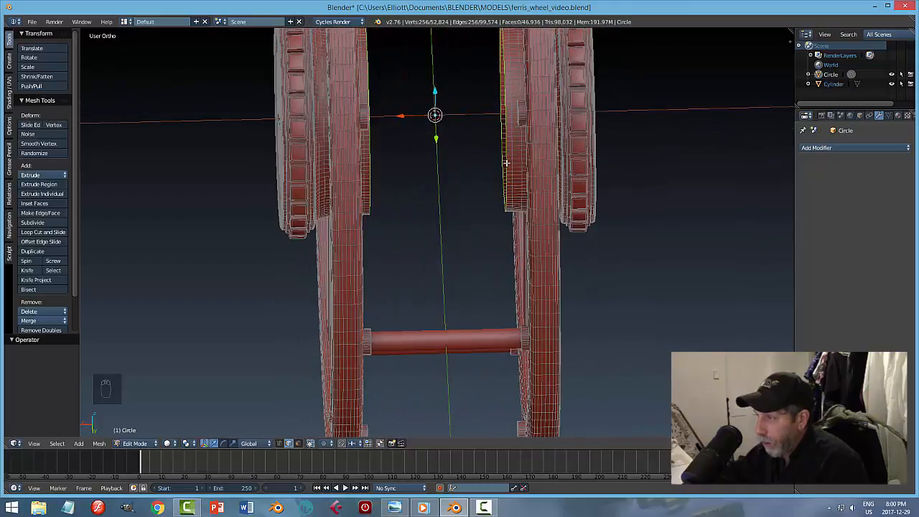
key(ctrl+e)
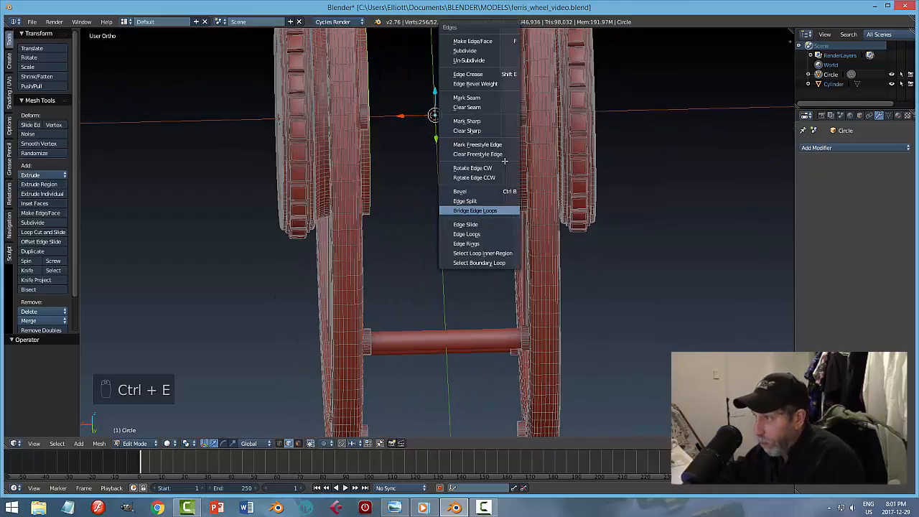
click(503, 207)
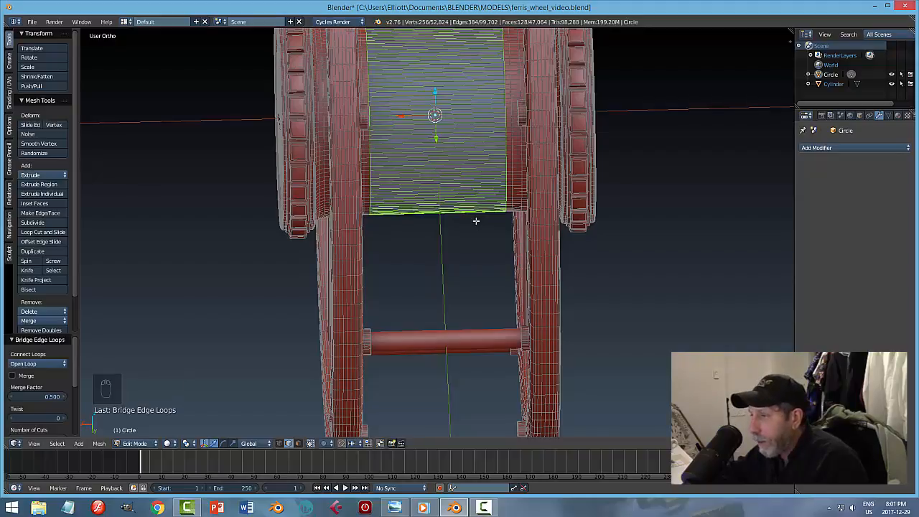
Step: Return to Object Mode with nothing selected and inspect the drum between the two wheels
key(a)
key(Tab)
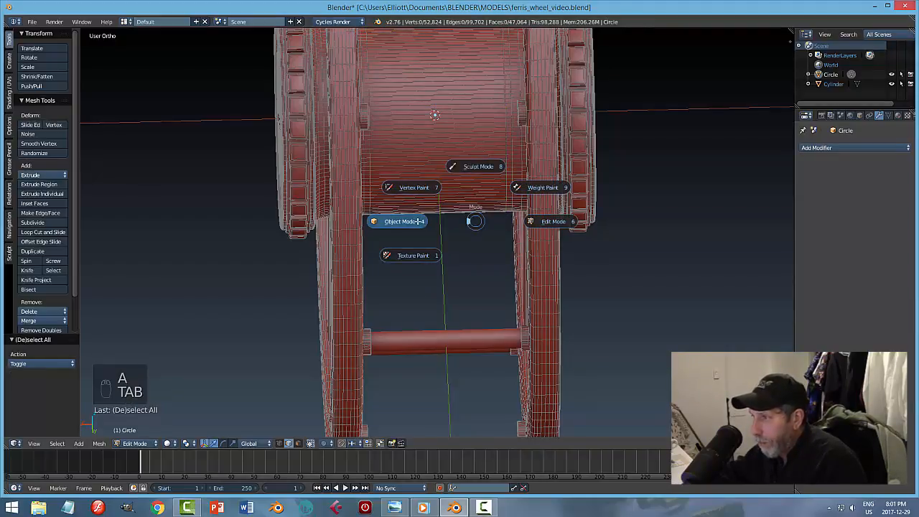
key(a)
scroll(510, 224, down, 2)
middle_drag(513, 222, 424, 147)
middle_drag(425, 189, 654, 209)
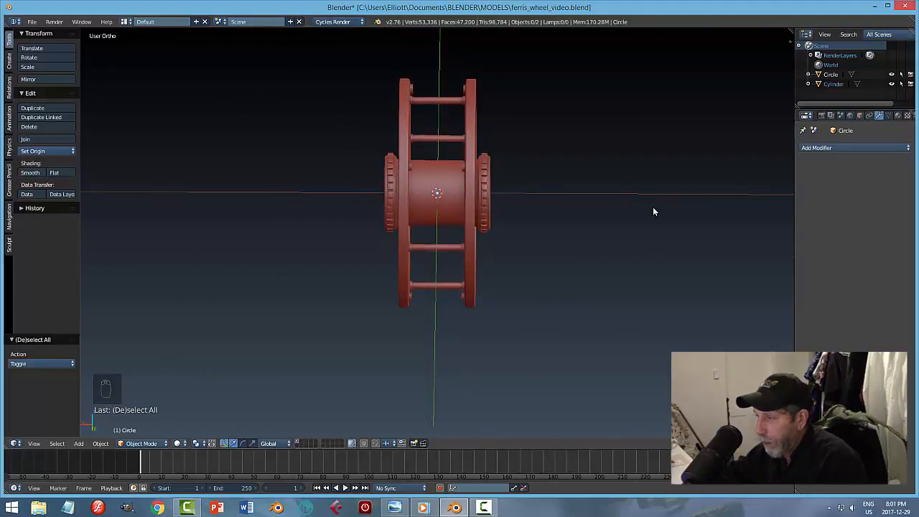
scroll(481, 244, up, 3)
middle_drag(481, 244, 417, 224)
scroll(417, 225, up, 3)
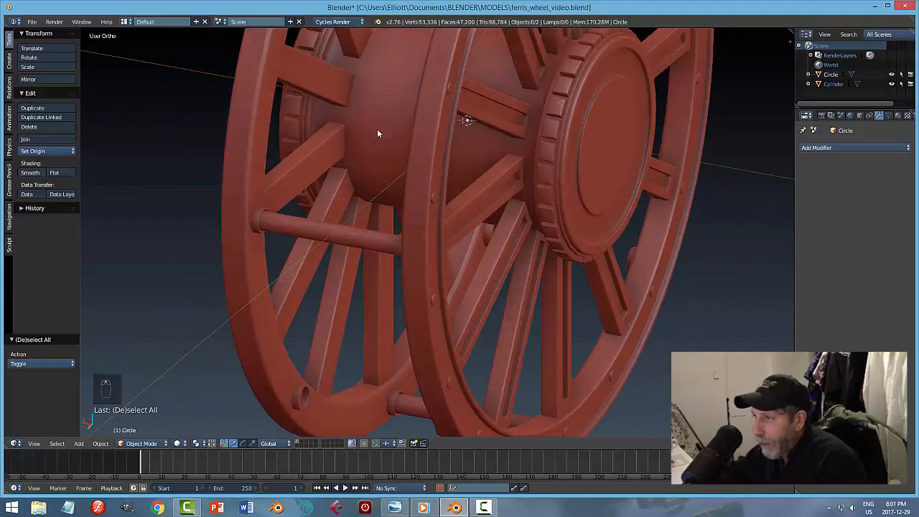
Step: Reopen the wheels' mesh in Edit Mode and select the full ring of faces around the central drum in face selection mode
middle_drag(376, 124, 390, 93)
right_click(389, 93)
key(Tab)
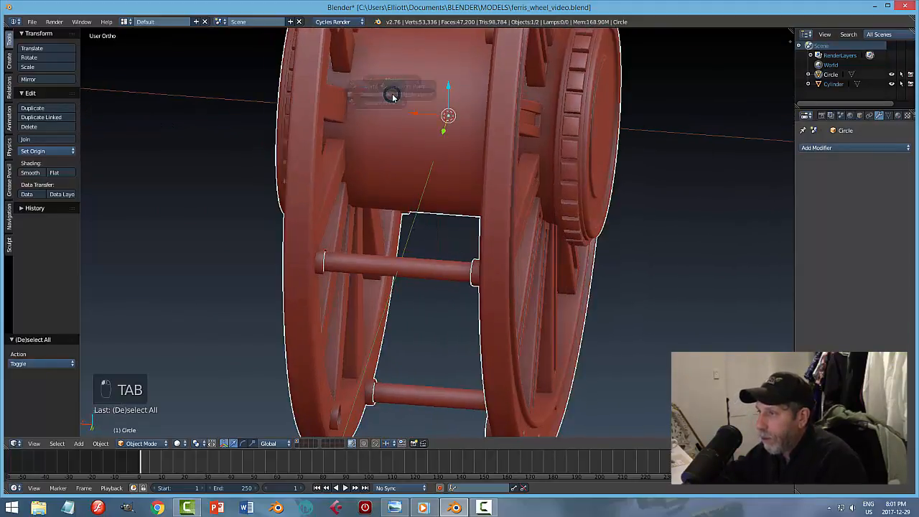
middle_drag(426, 123, 445, 135)
scroll(437, 138, up, 4)
key(ctrl+Tab)
click(394, 136)
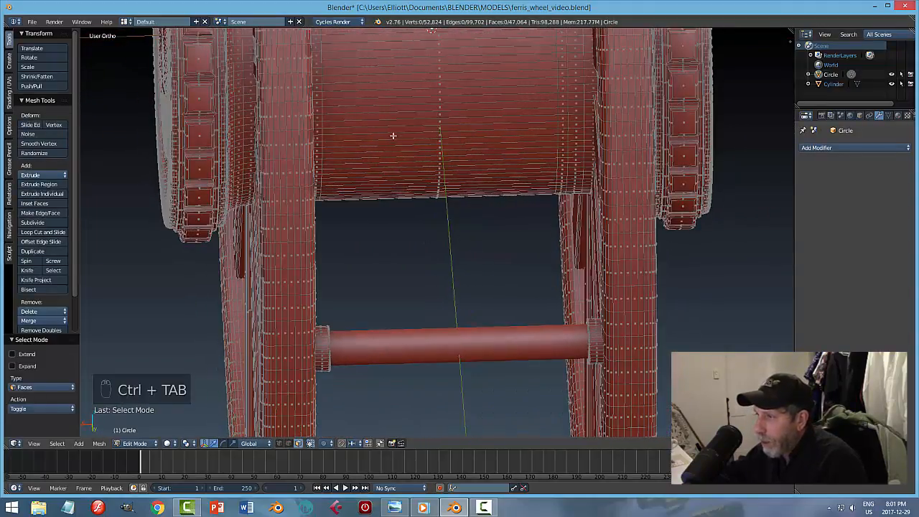
alt+right_click(437, 126)
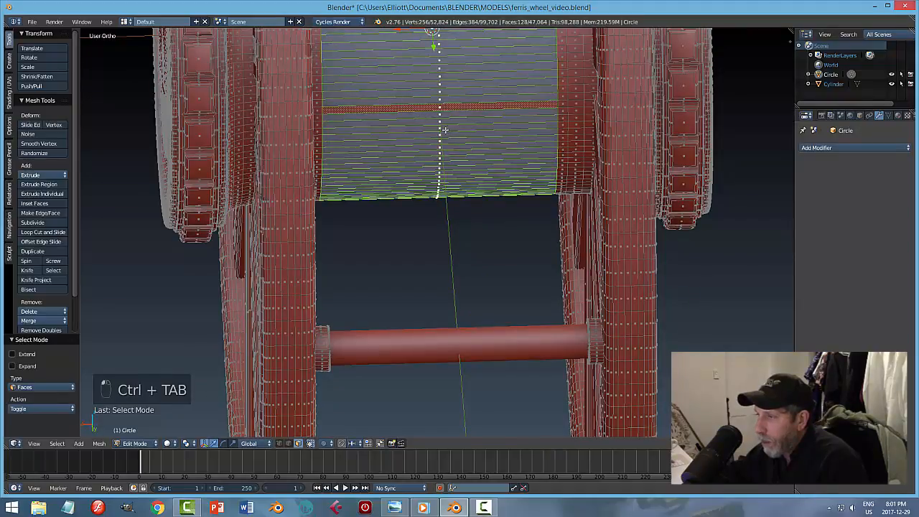
middle_drag(445, 130, 436, 146)
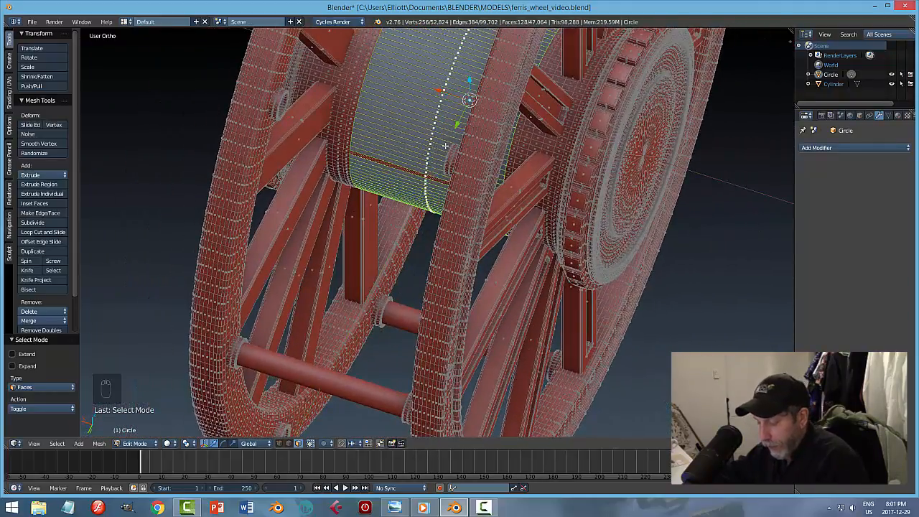
key(e)
key(shift+x)
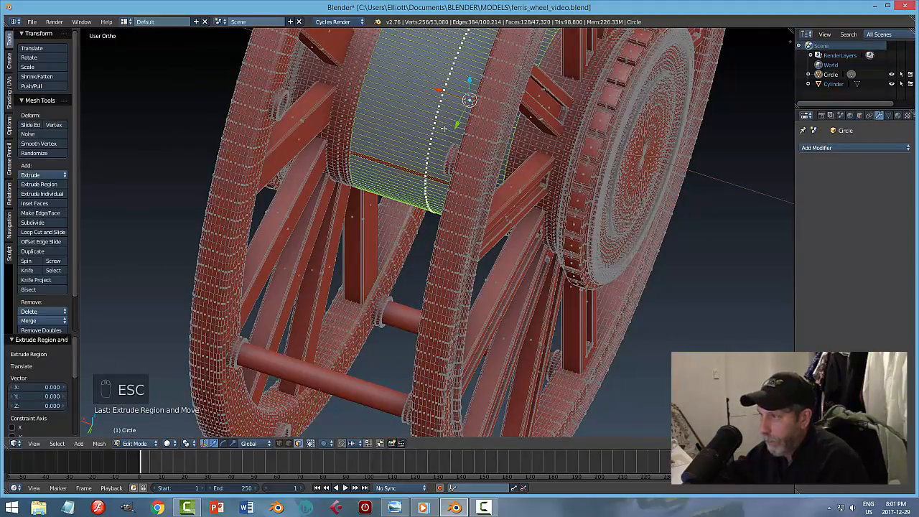
mouse_move(444, 128)
middle_down()
mouse_move(468, 158)
mouse_move(481, 139)
mouse_move(445, 130)
middle_up()
key(ctrl+z)
key(ctrl+z)
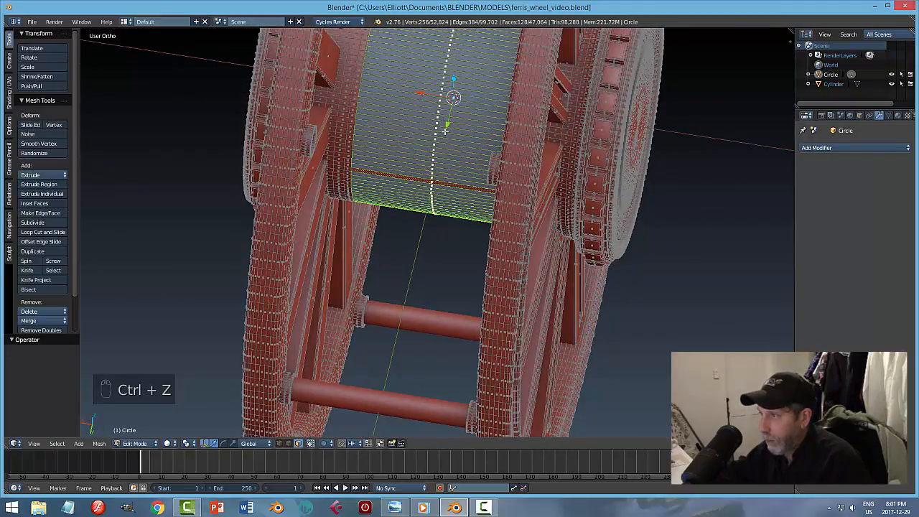
Step: Select the ring of faces around the central drum, extrude it in place and scale it to about 0.80 on all axes except X
alt+right_click(434, 108)
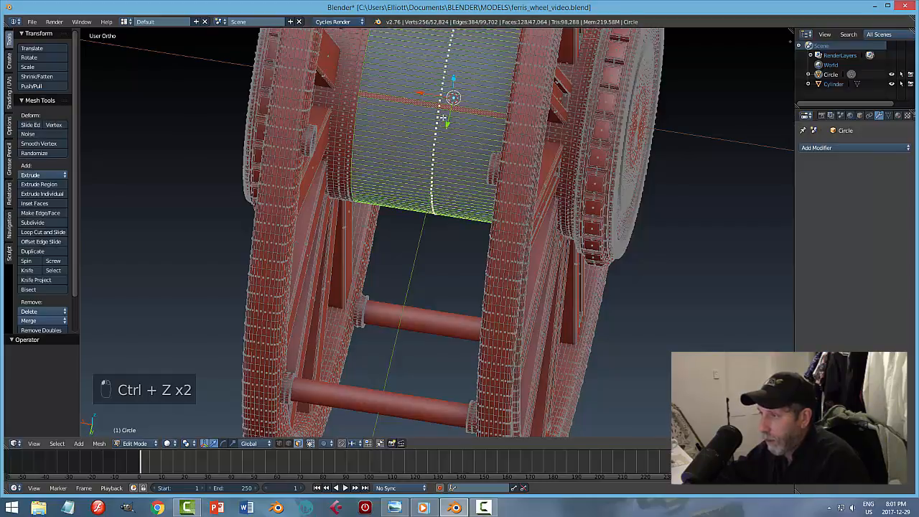
mouse_move(455, 151)
middle_down()
mouse_move(416, 167)
mouse_move(449, 161)
middle_up()
key(e)
key(s)
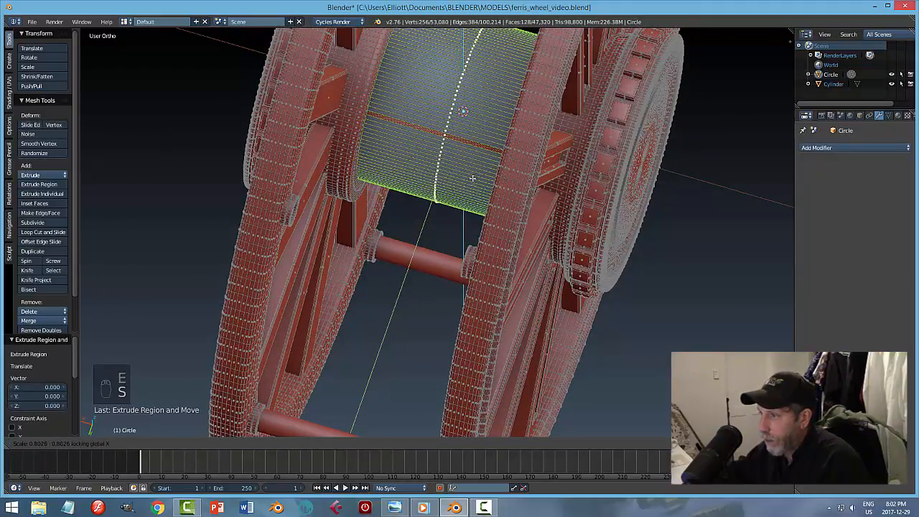
click(472, 178)
Step: Return to Object Mode with nothing selected and inspect the narrowed drum from the hub side and between the wheels
middle_drag(460, 181, 597, 139)
key(a)
key(Tab)
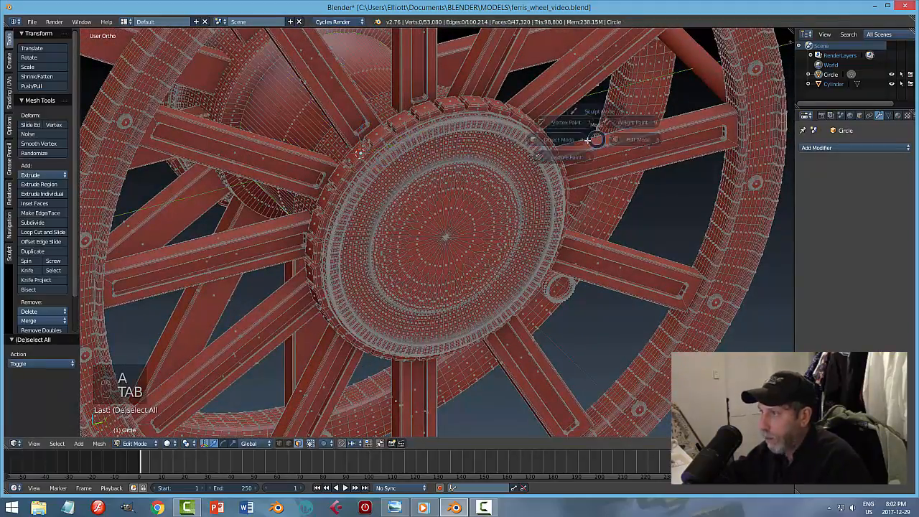
key(a)
key(a)
scroll(458, 161, down, 3)
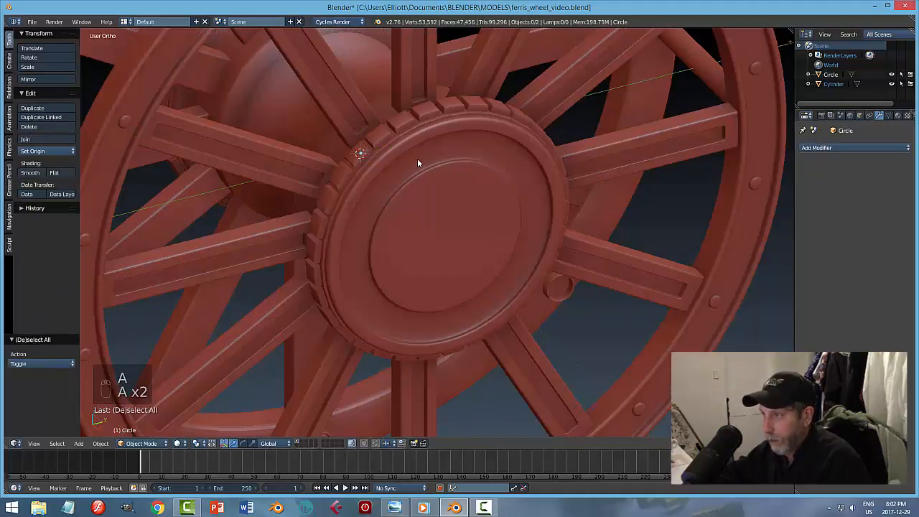
middle_drag(418, 159, 508, 179)
scroll(425, 204, up, 2)
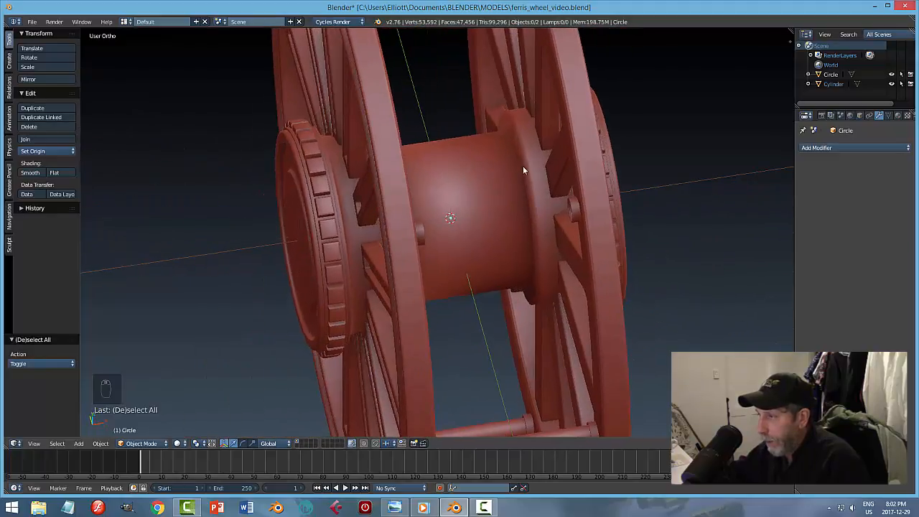
Step: Reopen the wheels' mesh in Edit Mode and select both hub flanges' outer edge loops facing the drum in edge selection mode
right_click(533, 158)
key(Tab)
click(609, 165)
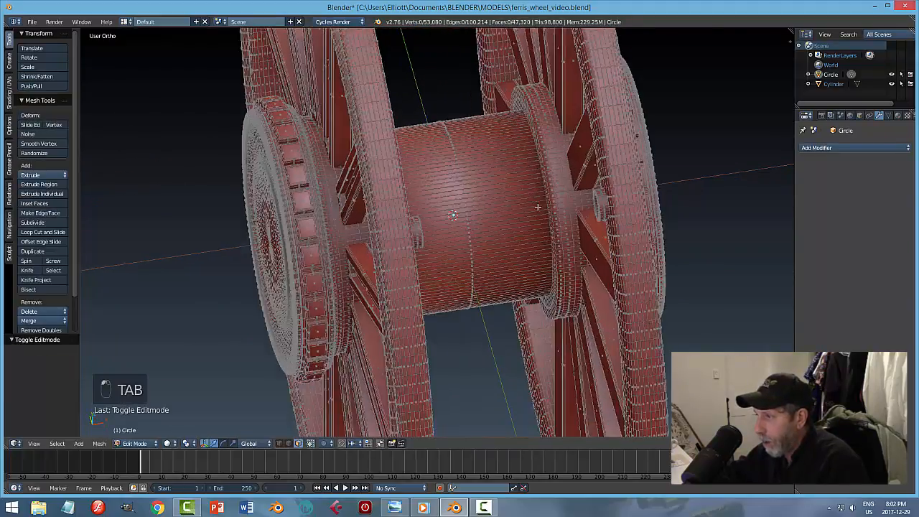
scroll(529, 207, up, 5)
scroll(529, 208, up, 1)
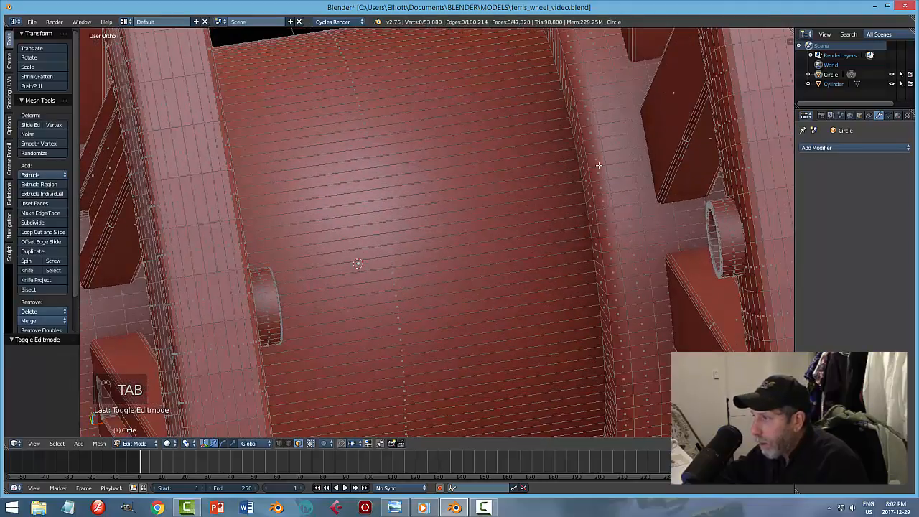
alt+right_click(586, 146)
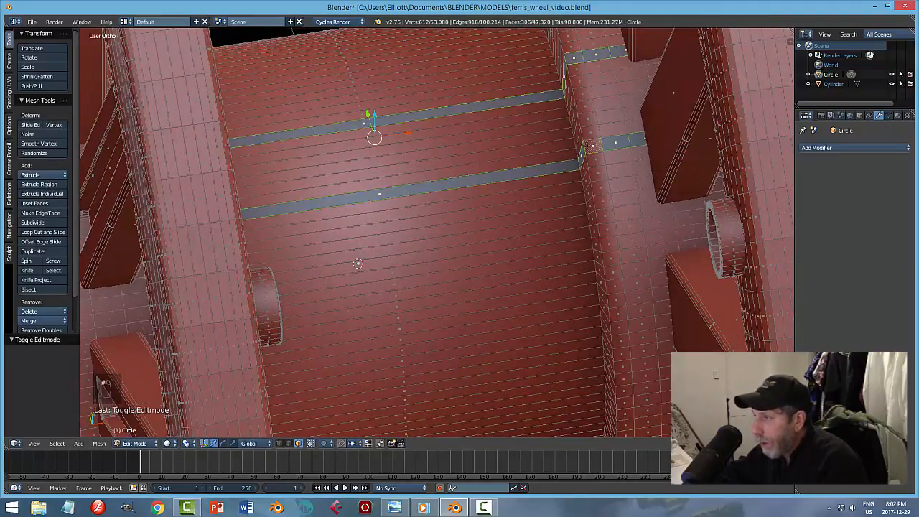
key(a)
key(ctrl+Tab)
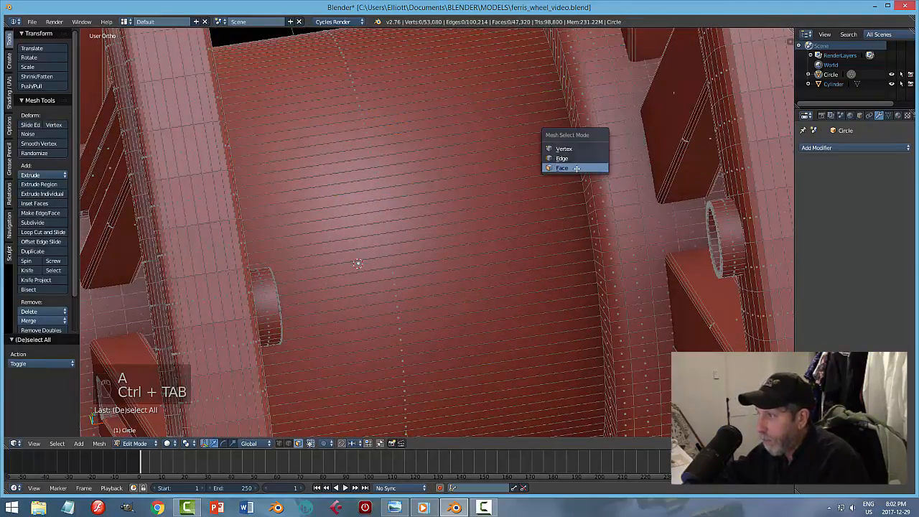
click(574, 158)
alt+right_click(553, 209)
middle_drag(554, 209, 537, 206)
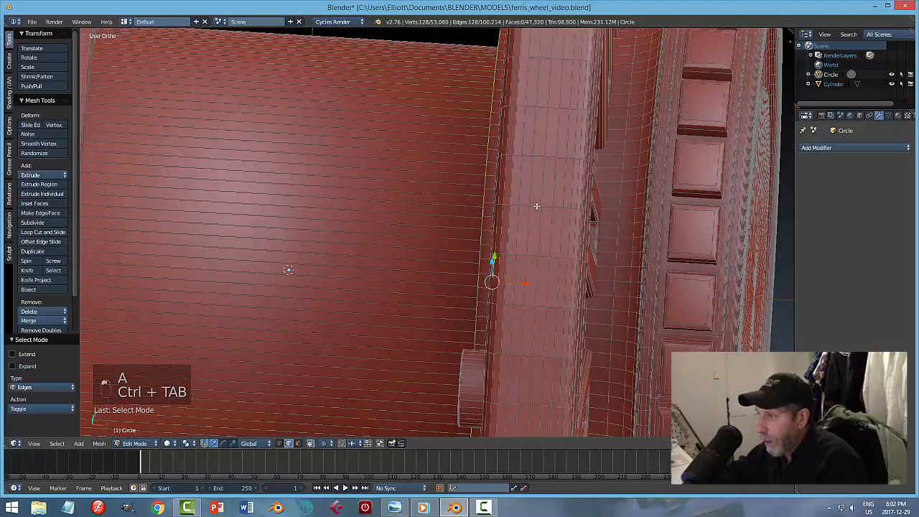
middle_drag(417, 210, 313, 164)
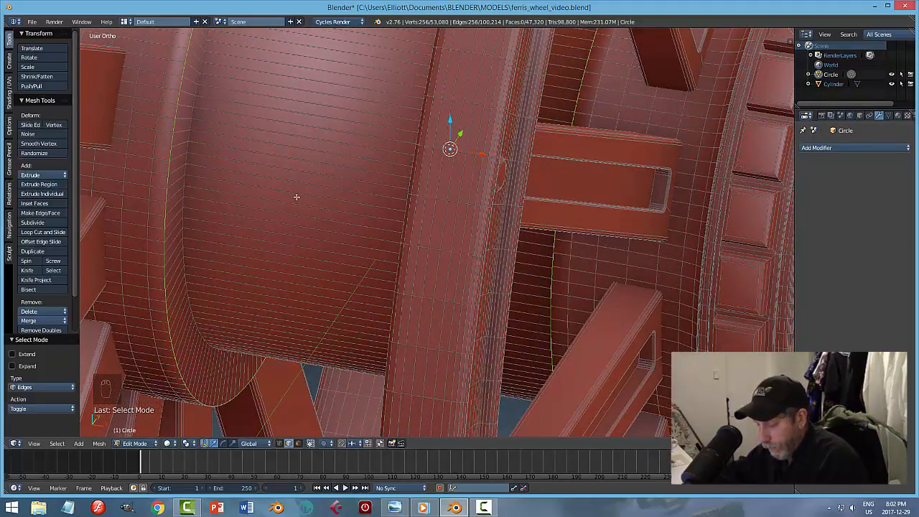
Step: Bevel both flange edge loops by about 0.010 with 4 segments and return to Object Mode with nothing selected
key(ctrl+b)
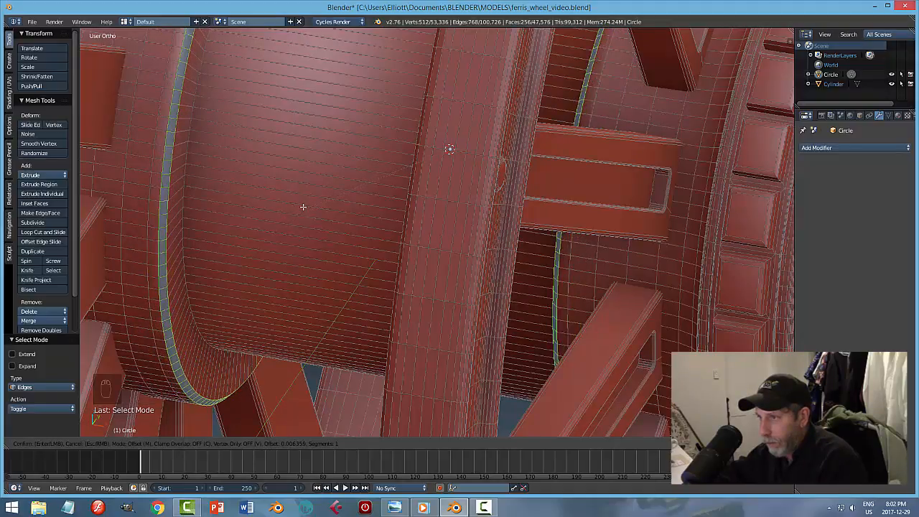
scroll(303, 207, up, 1)
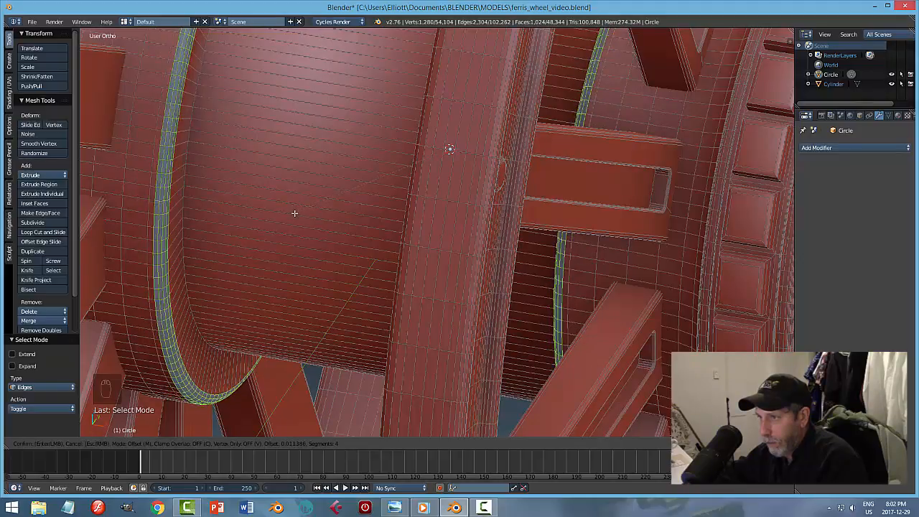
click(294, 213)
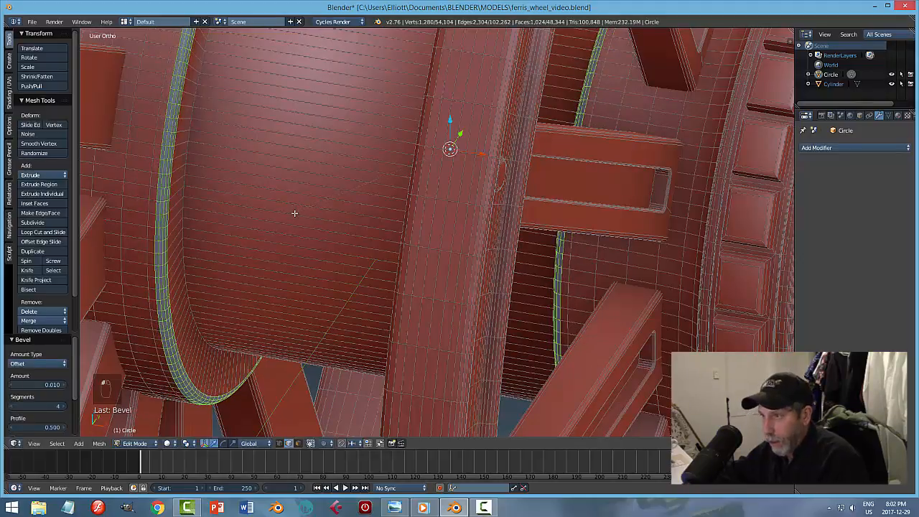
key(a)
key(Tab)
click(237, 214)
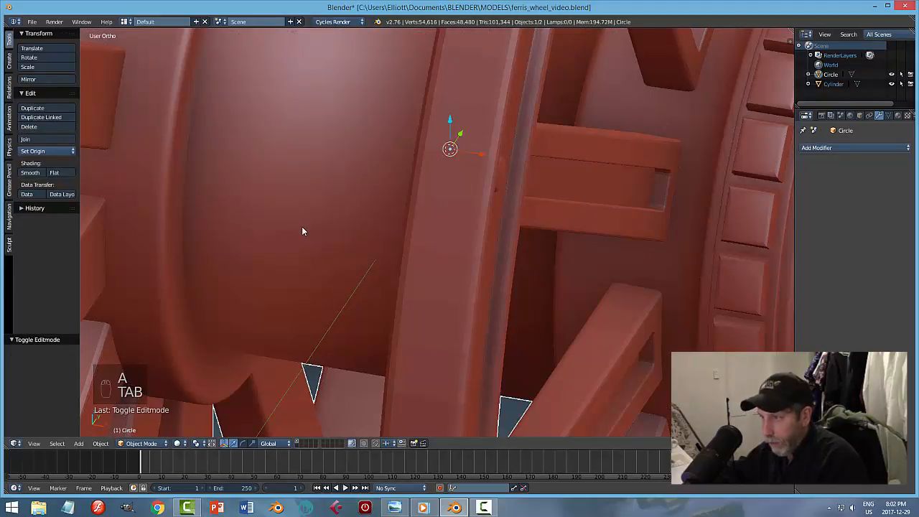
key(a)
scroll(302, 227, down, 3)
middle_drag(302, 226, 488, 212)
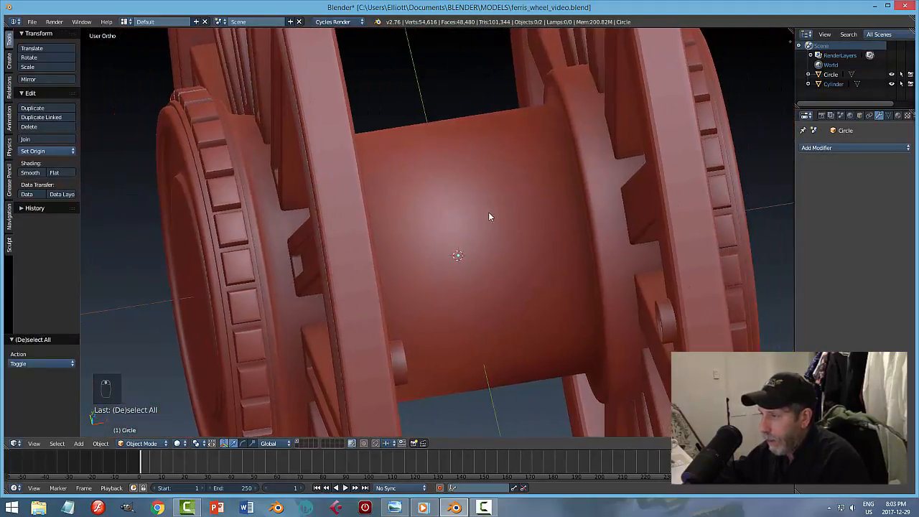
Step: Reopen the wheels' mesh in Edit Mode and add two evenly spaced edge loops around the central drum
right_click(488, 211)
key(Tab)
click(578, 214)
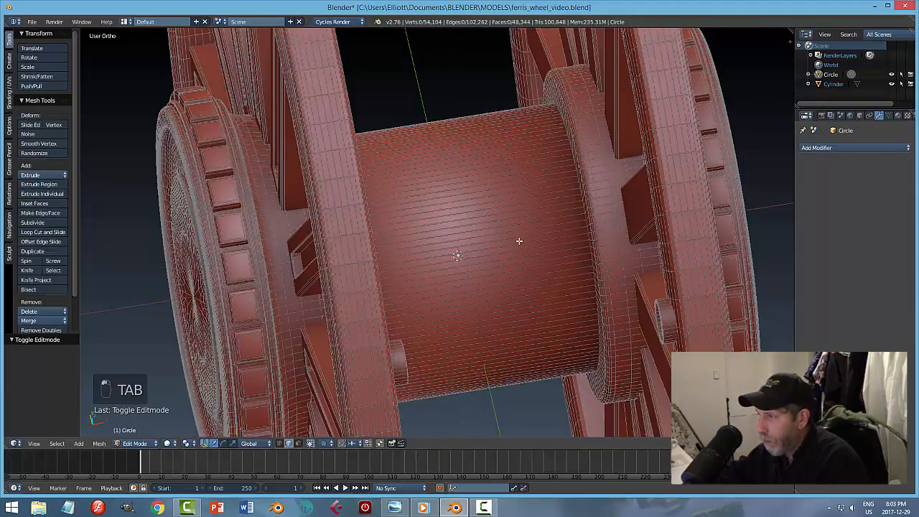
middle_drag(519, 242, 505, 208)
key(ctrl+r)
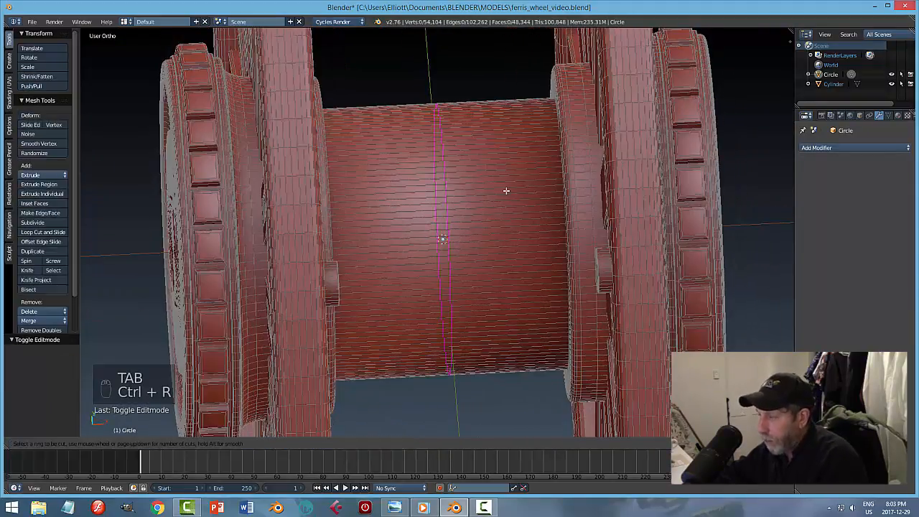
scroll(506, 190, up, 1)
click(507, 190)
right_click(506, 190)
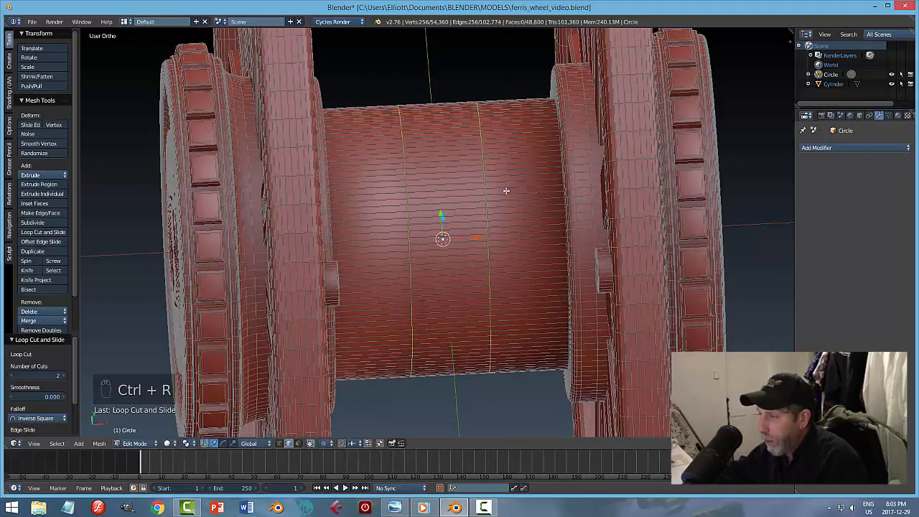
Step: Scale the two drum loops apart along X by about 2.92, close to the flanges, and return to Object Mode with nothing selected
key(s)
key(x)
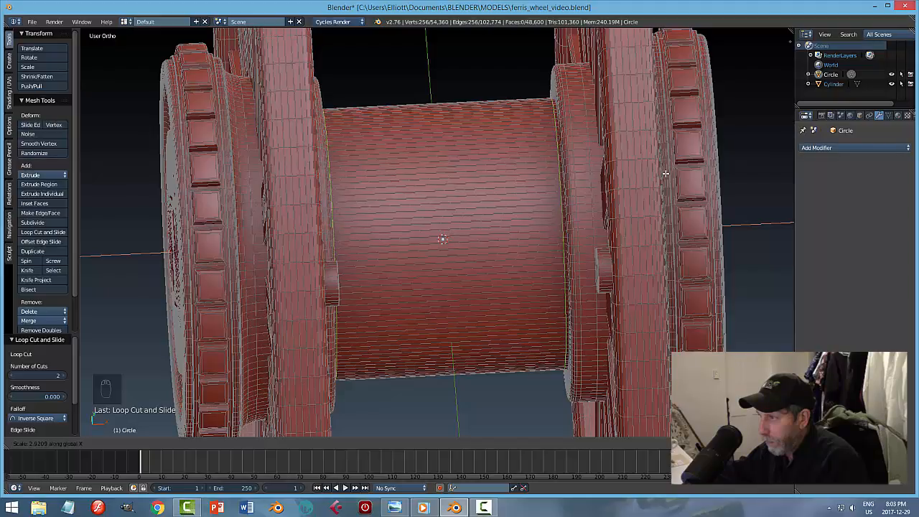
click(665, 173)
key(a)
key(Tab)
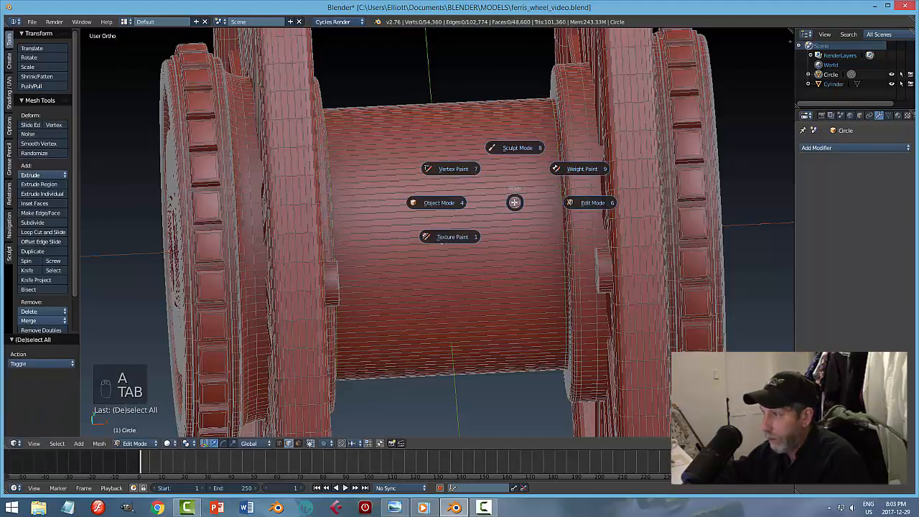
click(455, 205)
key(a)
Step: Save the file and inspect the drum and its flanges
middle_drag(513, 220, 552, 228)
key(ctrl+s)
middle_drag(601, 226, 637, 242)
scroll(542, 251, up, 3)
mouse_move(542, 251)
middle_down()
mouse_move(547, 240)
mouse_move(539, 242)
middle_up()
Step: Select the wheels, enter Edit Mode and add one centred edge loop around the middle of the drum
key(Tab)
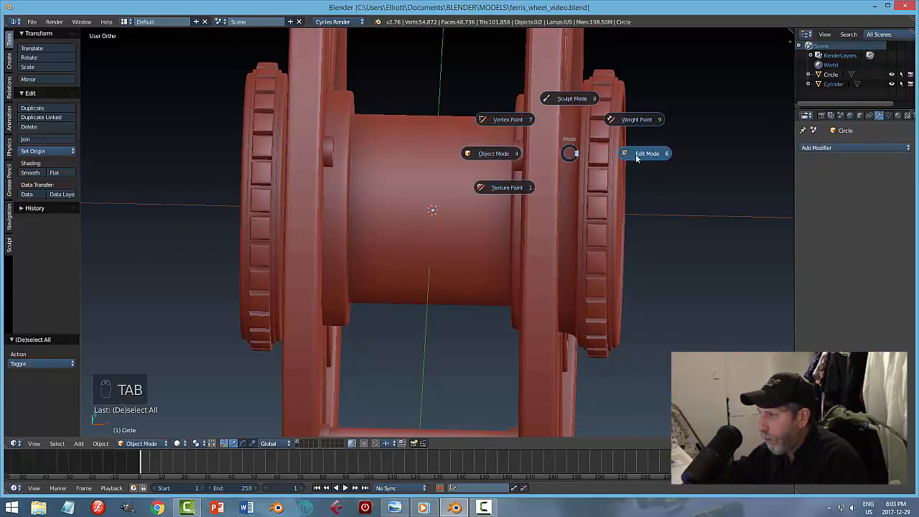
click(422, 175)
right_click(422, 175)
key(Tab)
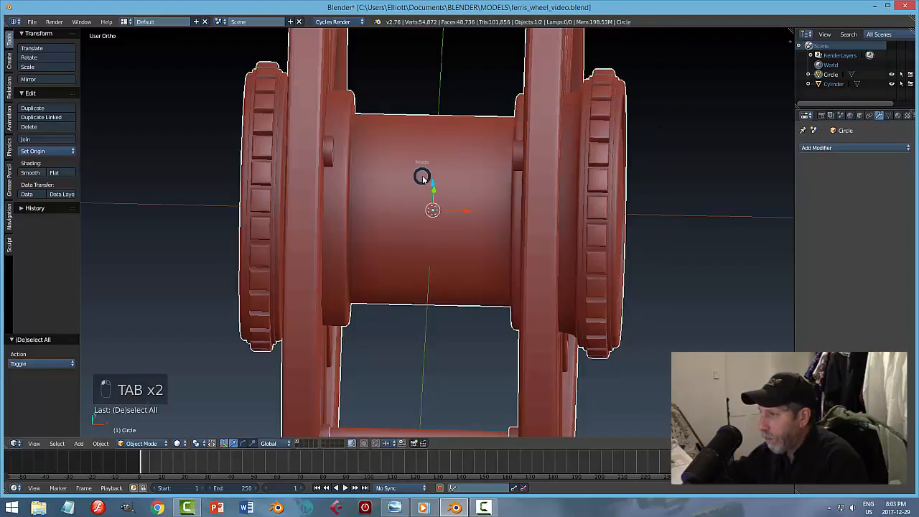
click(526, 176)
scroll(563, 153, up, 2)
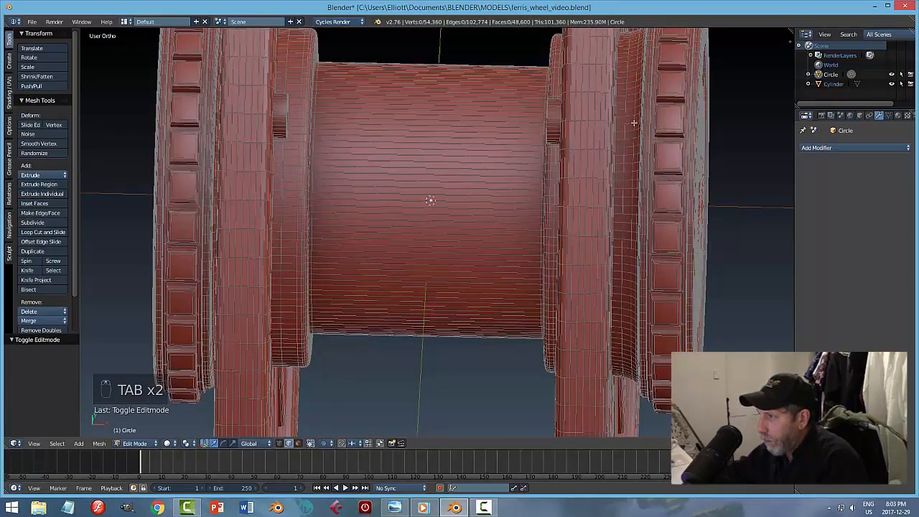
middle_drag(634, 123, 550, 191)
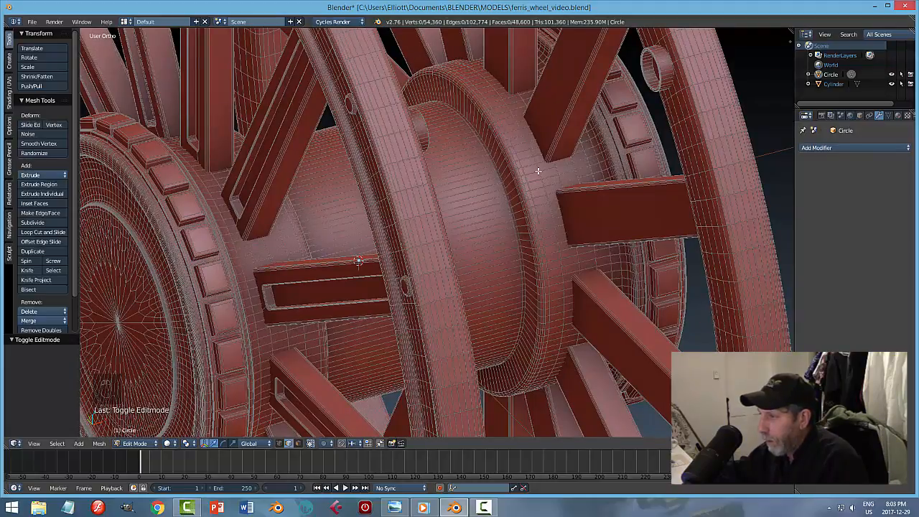
middle_drag(524, 184, 490, 183)
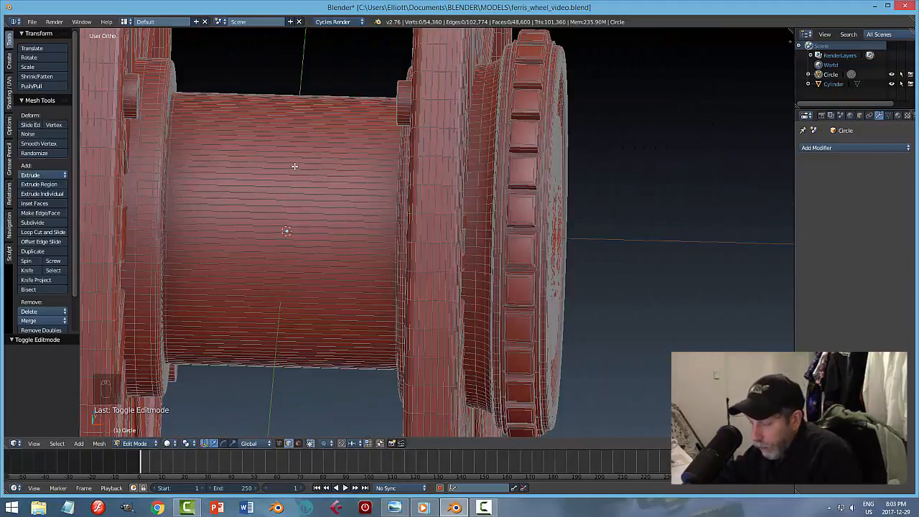
key(ctrl+r)
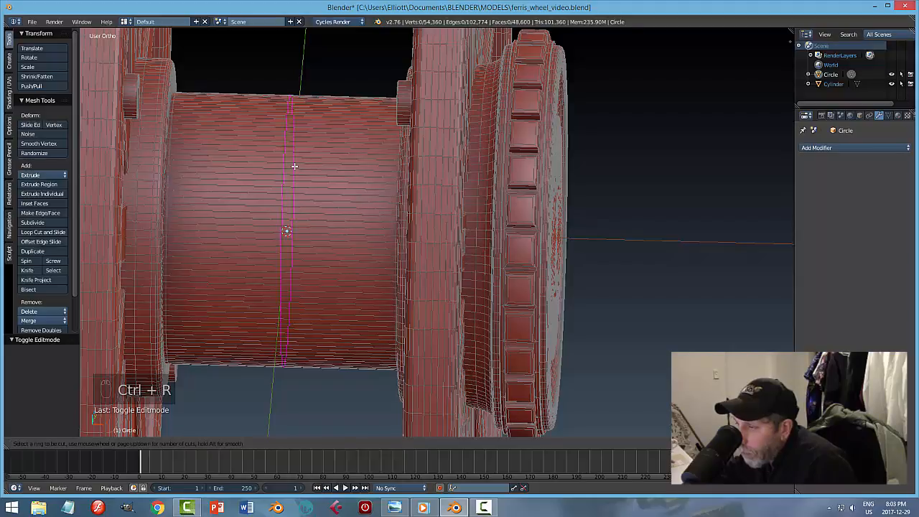
click(295, 166)
right_click(294, 166)
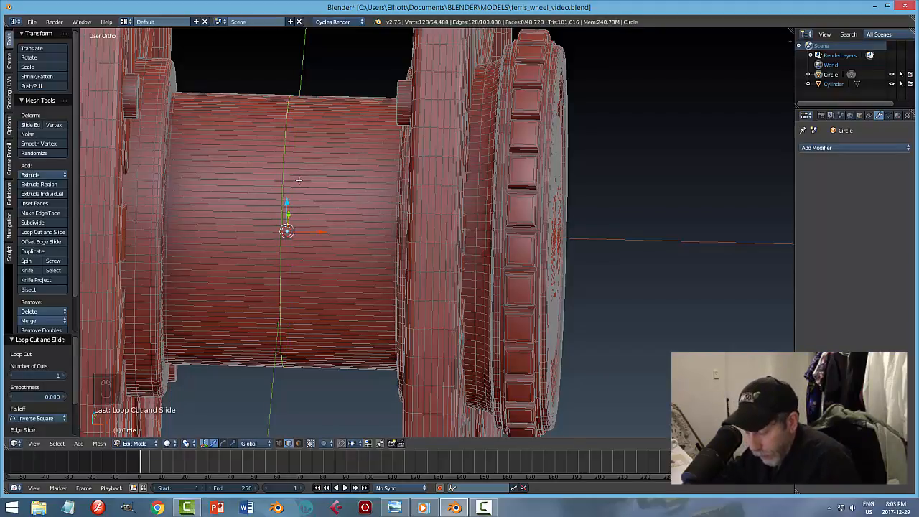
Step: Bevel the drum's centre loop by about 0.004 with 2 segments and clear the selection
scroll(318, 194, up, 4)
shift+middle_drag(316, 189, 415, 234)
key(ctrl+b)
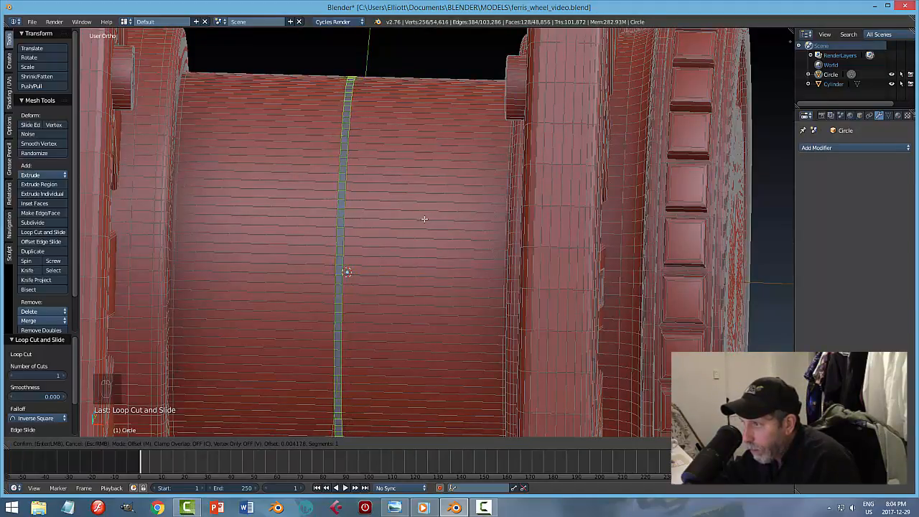
scroll(424, 219, up, 1)
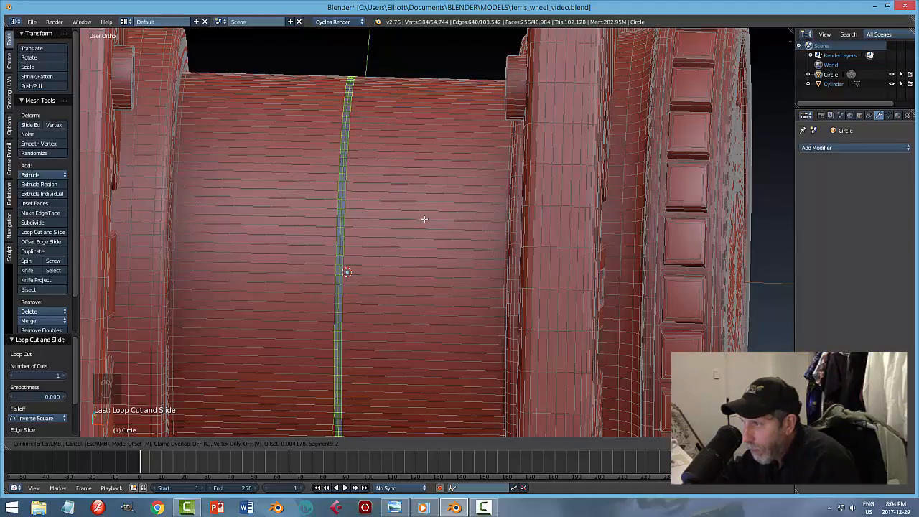
click(423, 219)
key(a)
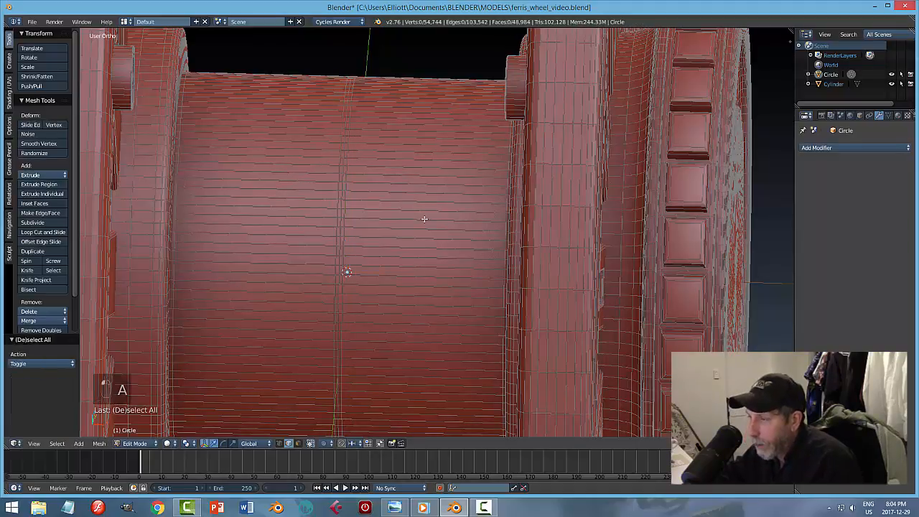
Step: Select the drum's middle edge loop, scale it inward to about 0.968 on Y and Z, and return to Object Mode with nothing selected
key(ctrl+Tab)
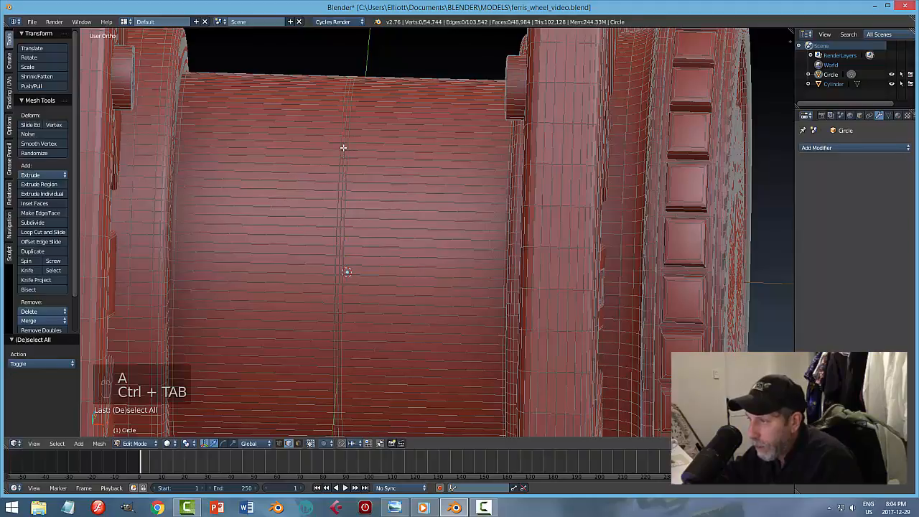
alt+right_click(344, 147)
middle_drag(349, 205, 459, 228)
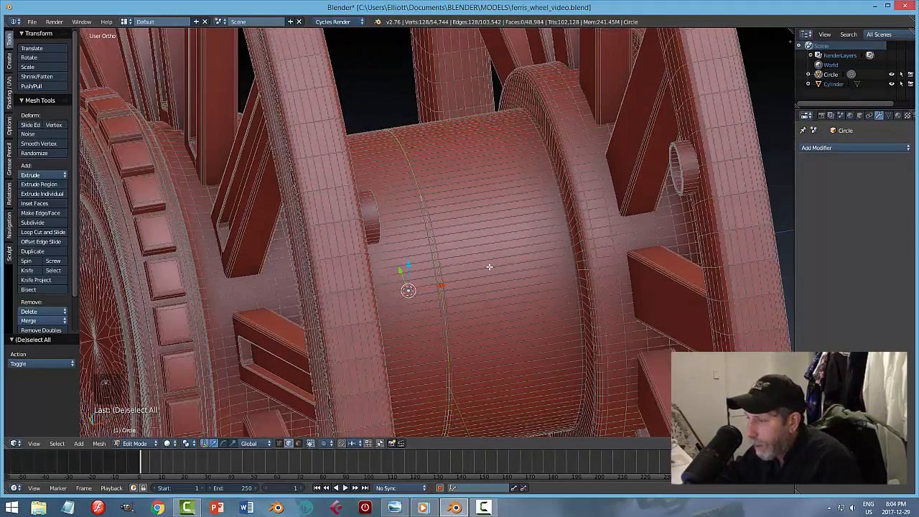
mouse_move(489, 267)
middle_down()
mouse_move(500, 299)
mouse_move(489, 272)
middle_up()
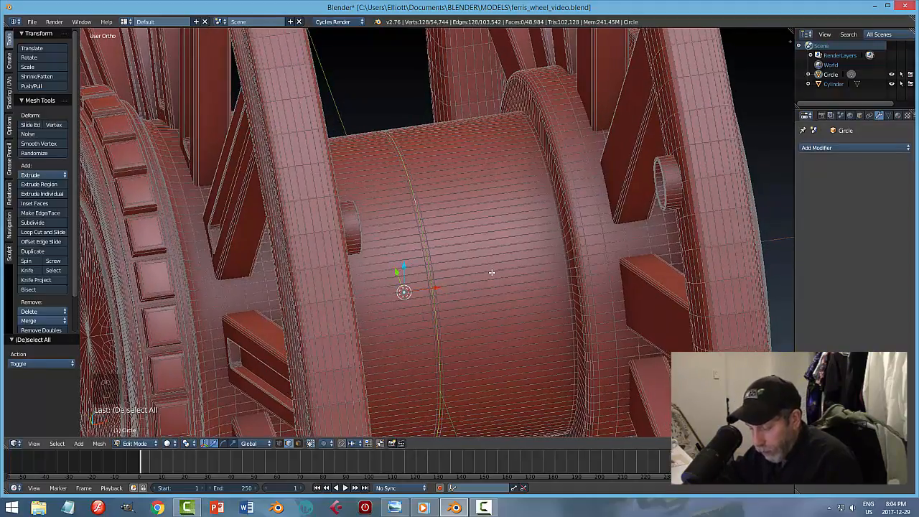
key(s)
key(x)
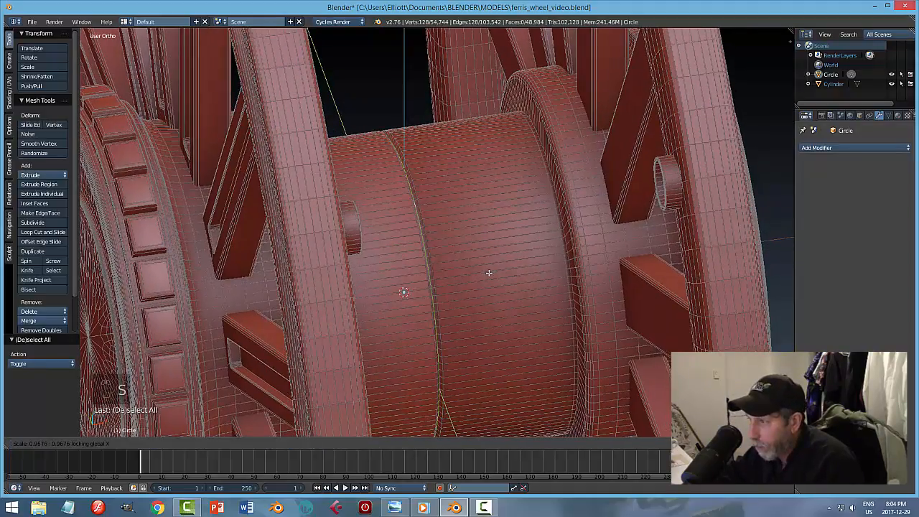
click(491, 273)
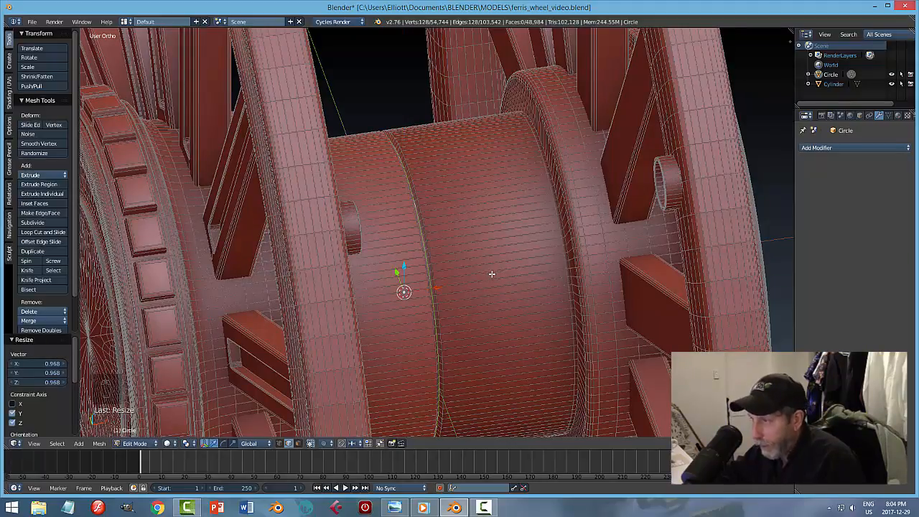
key(a)
key(Tab)
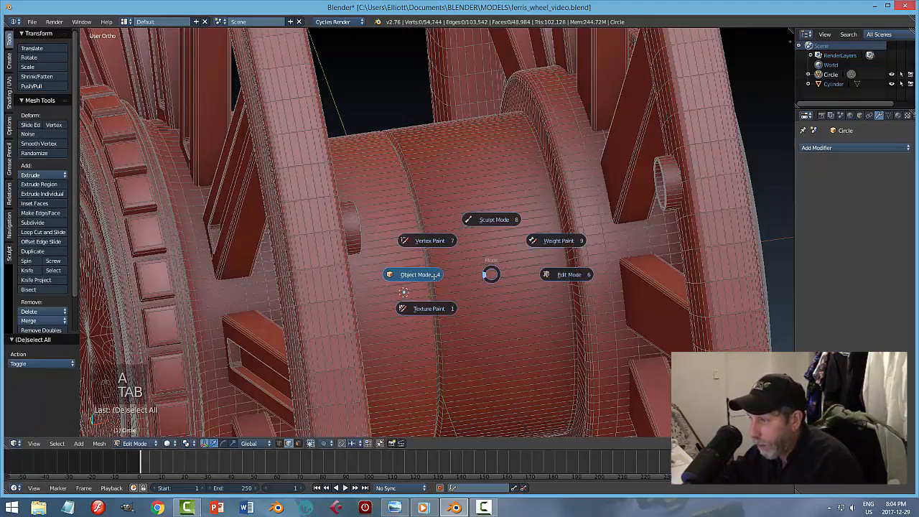
key(a)
middle_drag(484, 275, 472, 289)
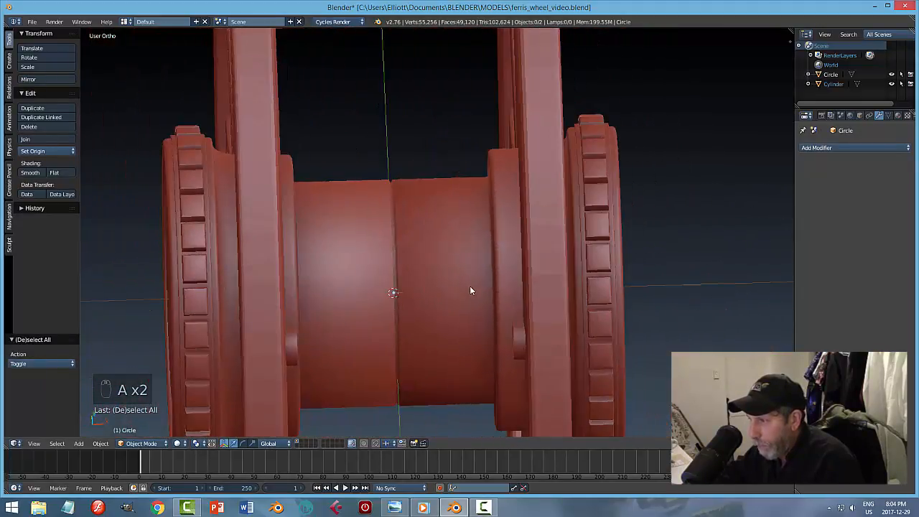
Step: Bevel the two outer edge loops of the drum's centre groove by about 0.002 with 2 segments and return to Object Mode
scroll(431, 289, up, 6)
right_click(376, 276)
key(Tab)
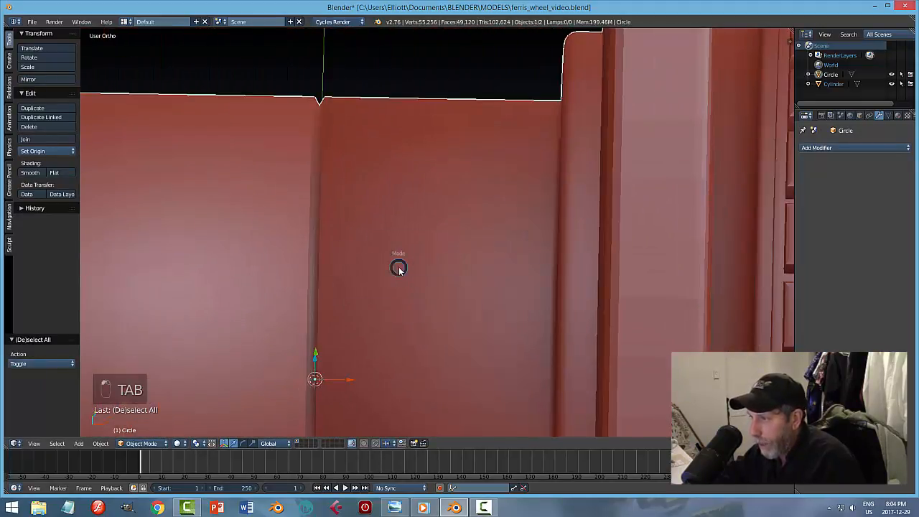
scroll(290, 223, up, 2)
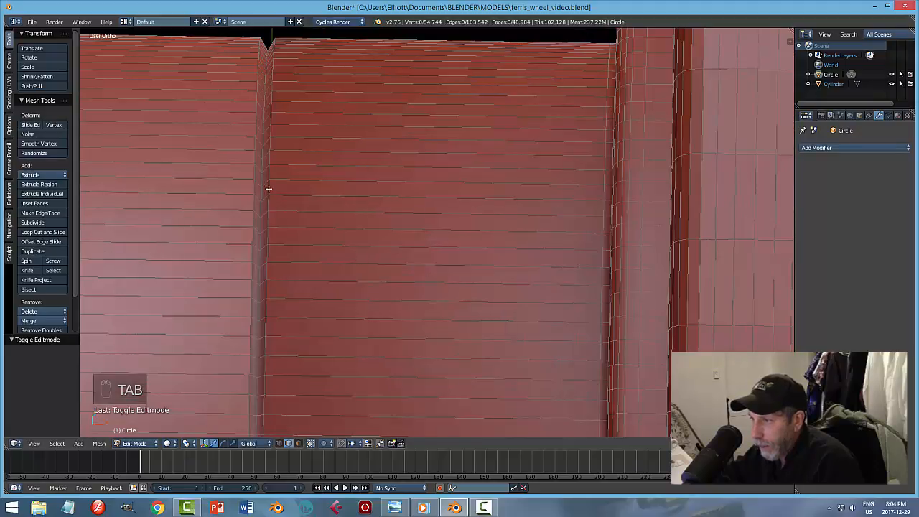
alt+right_click(271, 199)
alt+shift+right_click(253, 182)
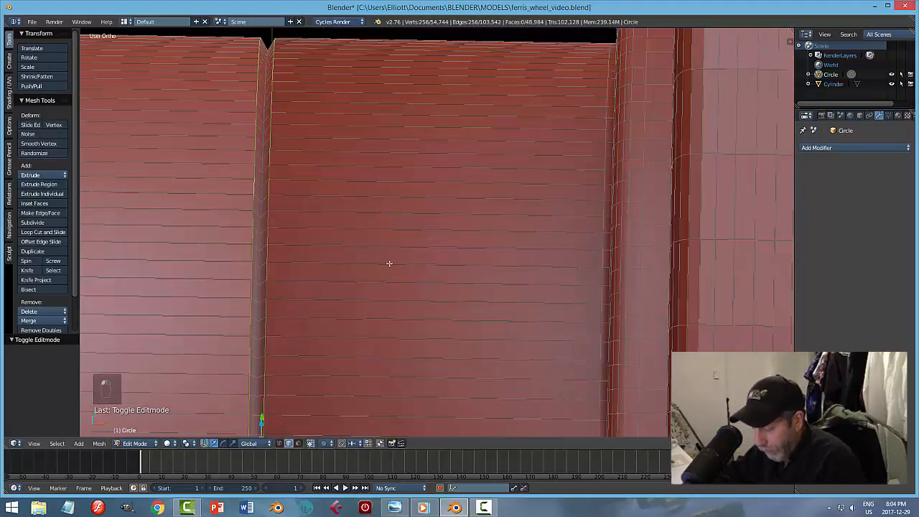
key(ctrl+b)
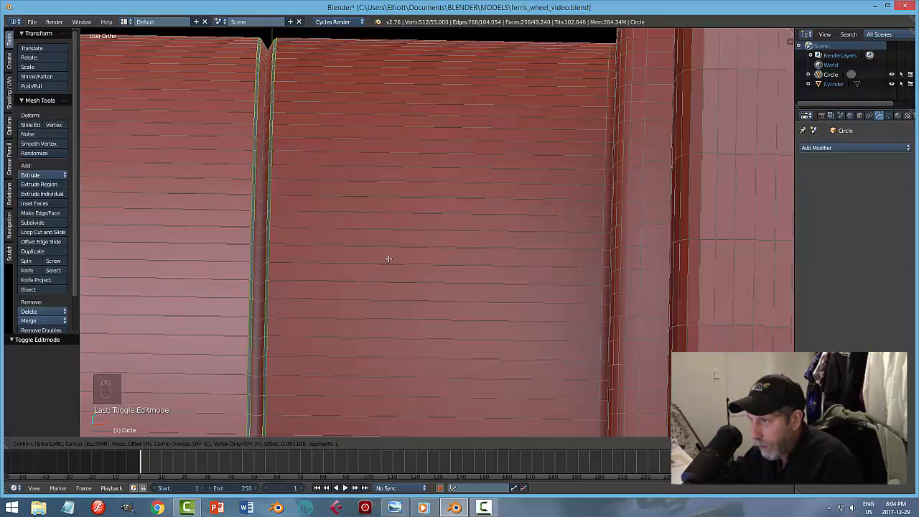
scroll(389, 258, up, 1)
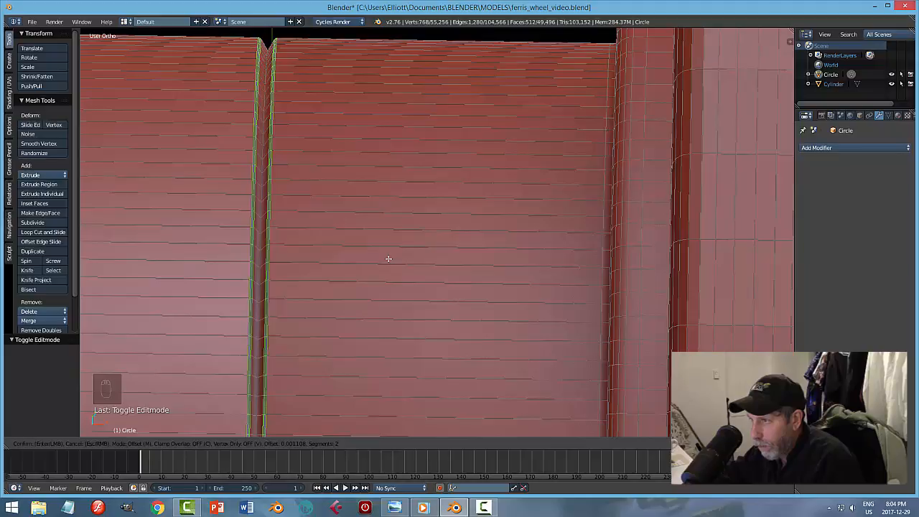
click(388, 257)
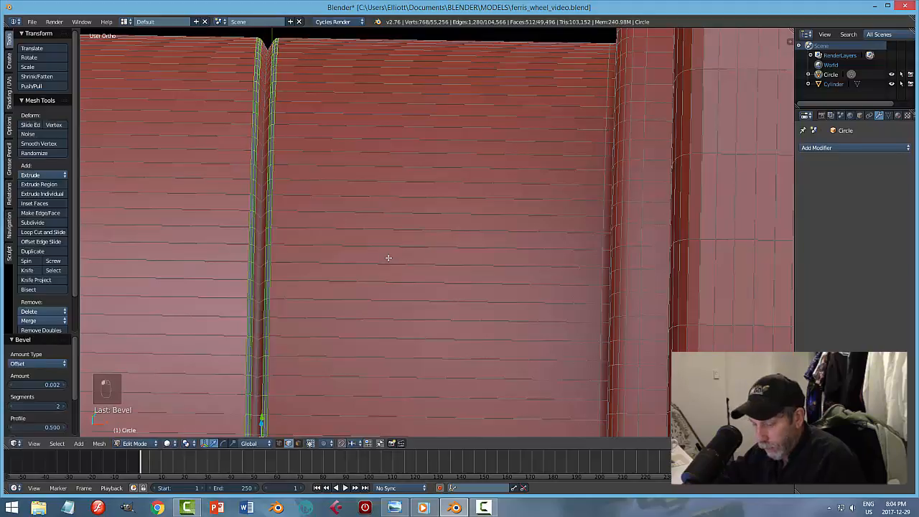
key(a)
key(Tab)
click(329, 258)
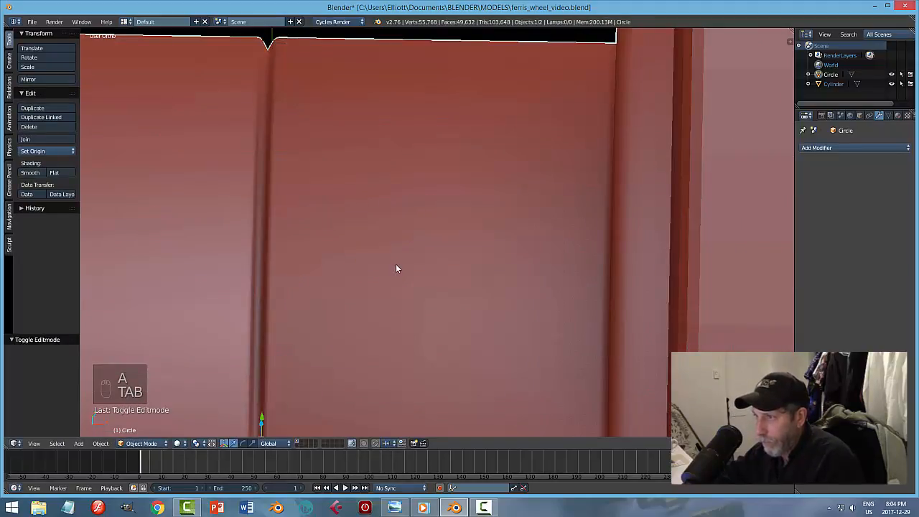
Step: Clear the selection and save the file
key(a)
scroll(393, 265, down, 6)
middle_drag(405, 265, 429, 233)
key(ctrl+s)
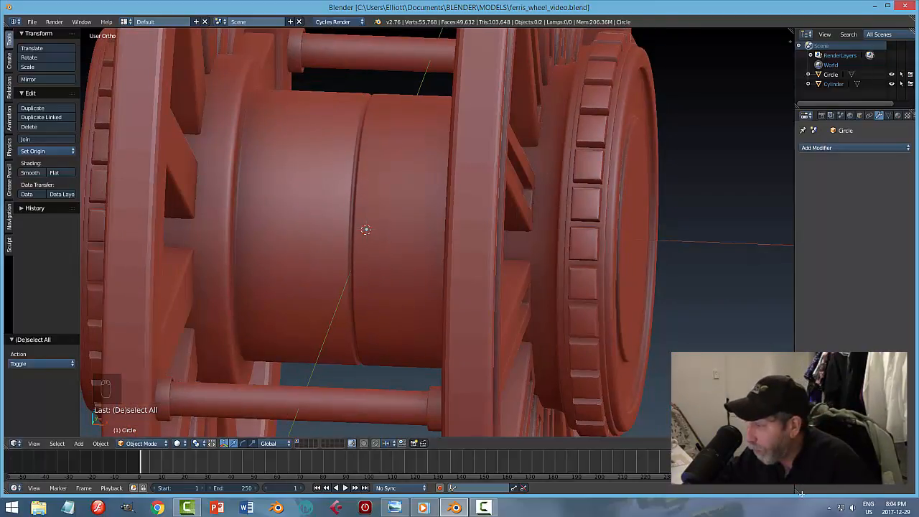
click(483, 508)
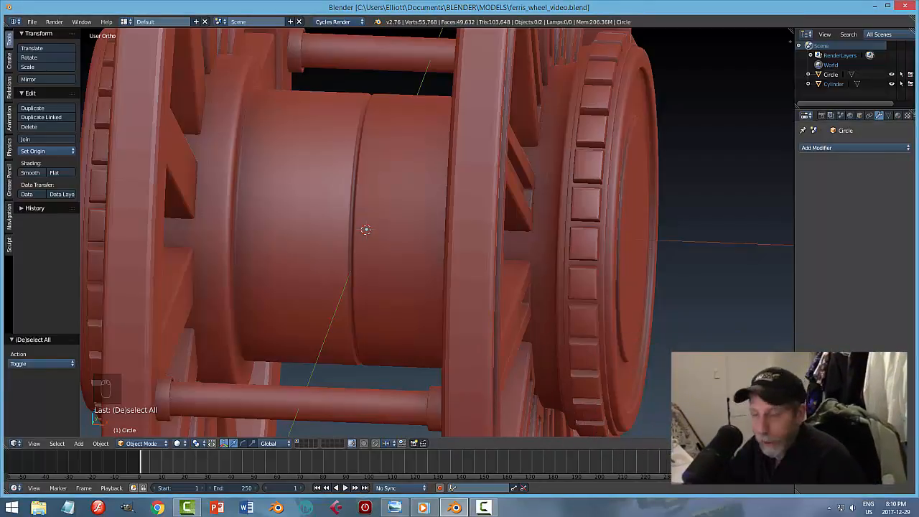
Step: Select the wheel object and snap the 3D cursor to it
middle_drag(341, 216, 345, 183)
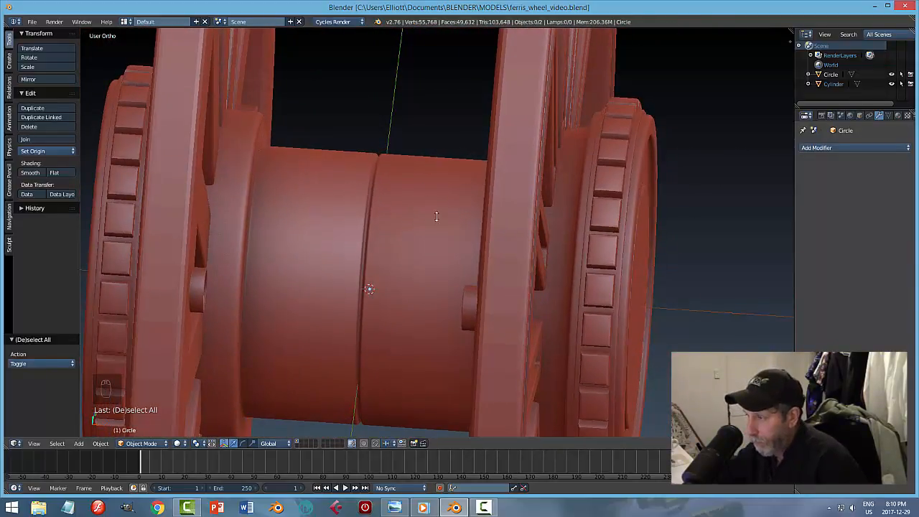
middle_drag(437, 216, 403, 216)
right_click(551, 316)
mouse_move(552, 316)
middle_down()
mouse_move(564, 328)
mouse_move(558, 323)
middle_up()
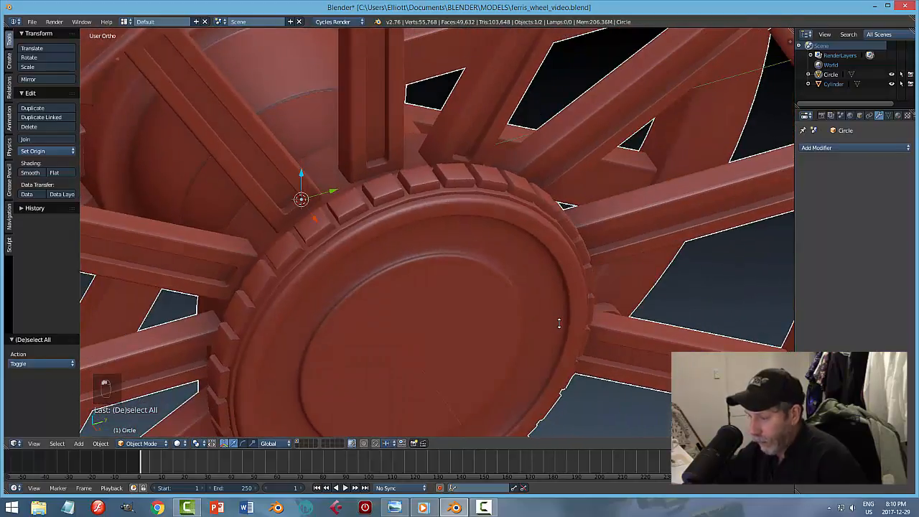
key(shift+s)
click(531, 314)
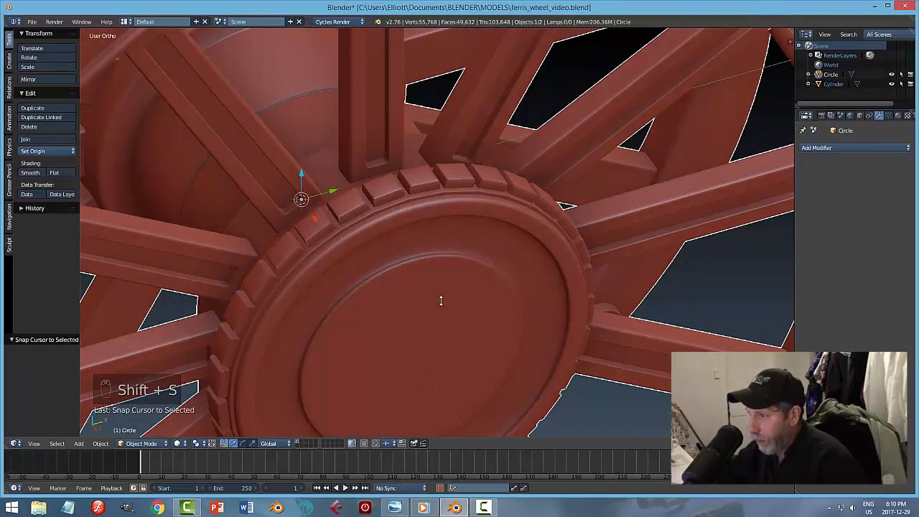
Step: Add a mesh circle with 32 vertices and radius 1 at the 3D cursor in the drum's centre
scroll(425, 284, down, 3)
middle_drag(425, 283, 499, 288)
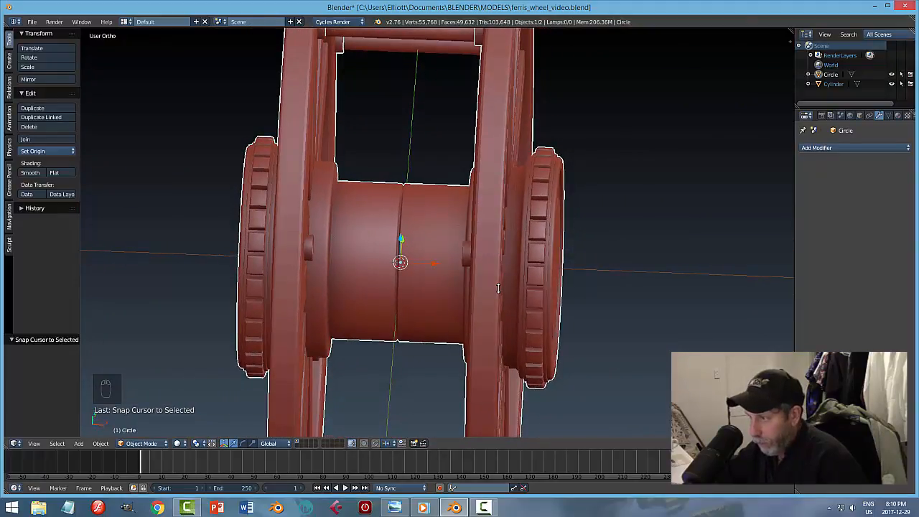
key(shift+a)
mouse_move(498, 288)
click(533, 305)
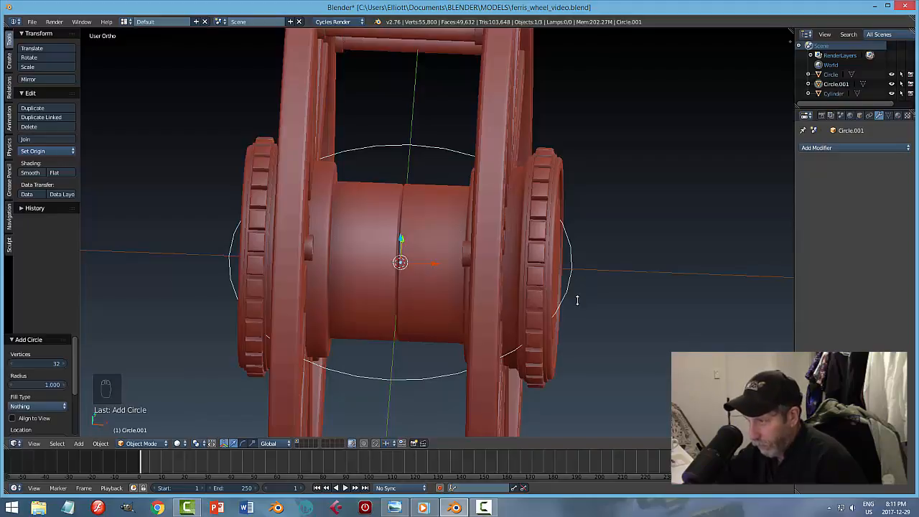
middle_drag(410, 243, 399, 221)
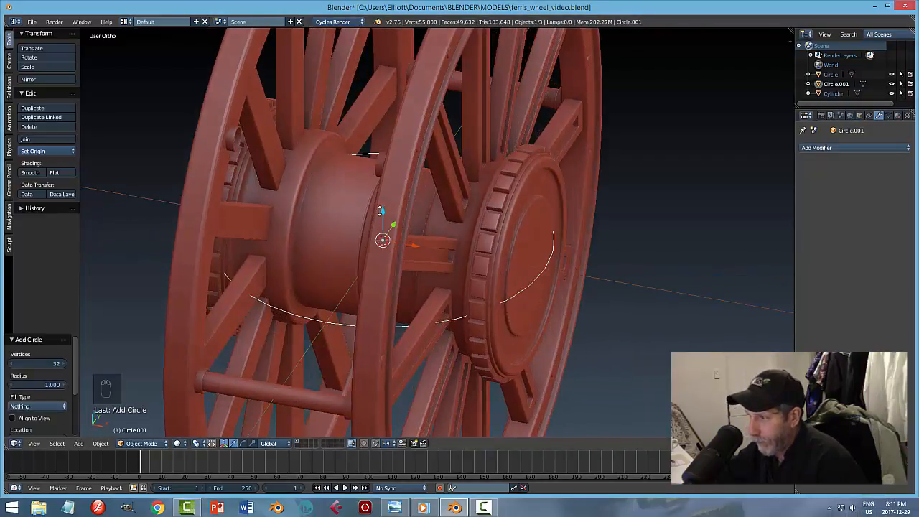
Step: Raise the circle about 0.708 along Z and scale it down to about 0.05
drag(381, 210, 381, 107)
key(s)
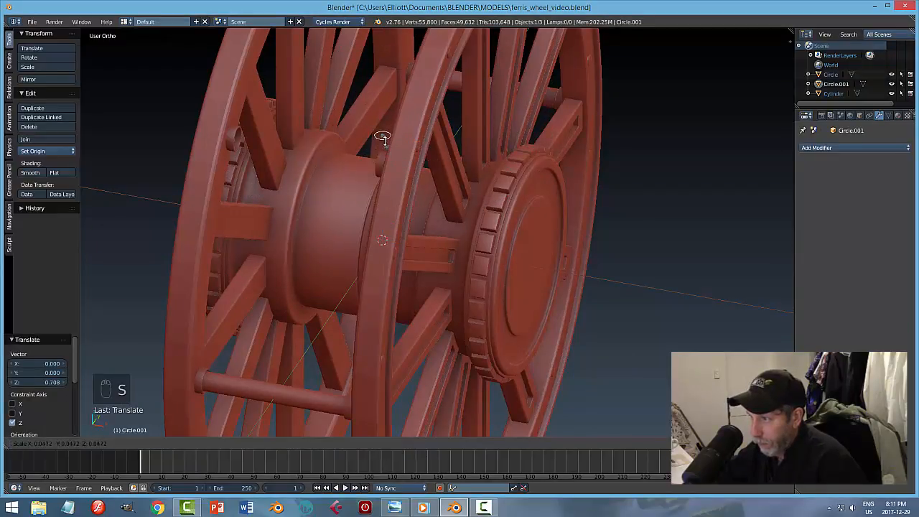
click(383, 126)
Step: Move the small circle about -0.137 along Z and about -0.092 along X, to one side of the drum's groove
middle_drag(381, 117, 433, 178)
key(g)
key(z)
click(380, 125)
key(g)
key(x)
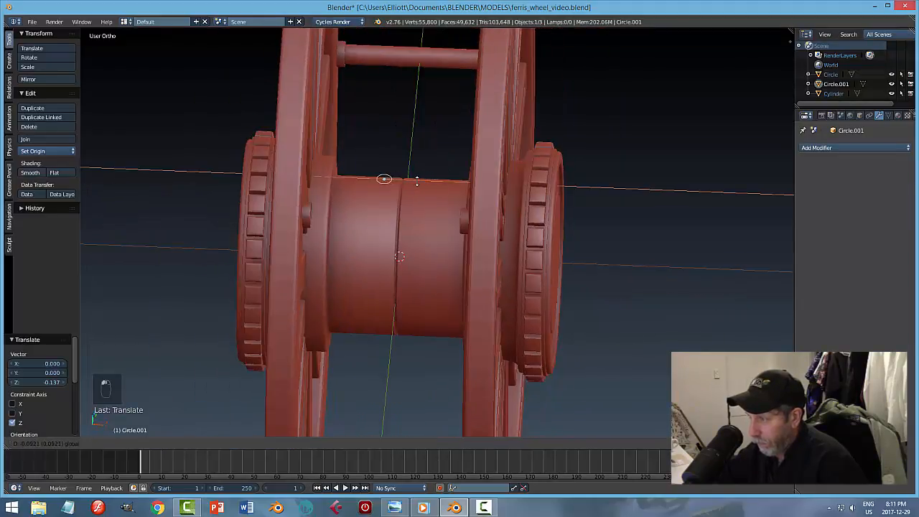
click(419, 180)
Step: Lower the circle along Z until it sits at the top of the drum's surface
key(KP_Decimal)
scroll(431, 232, down, 5)
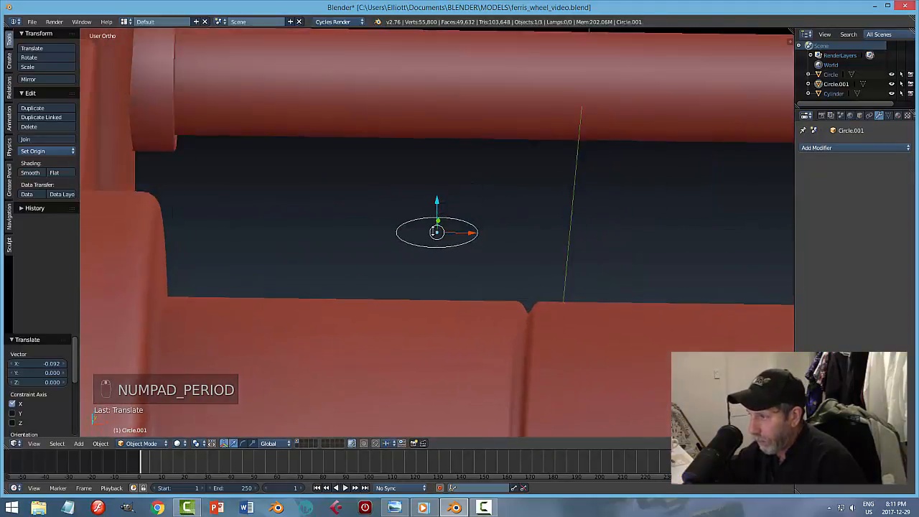
middle_drag(435, 231, 433, 214)
drag(435, 204, 431, 302)
Step: Fill the circle with a face in Edit Mode and extrude it upward along Z into a short disc rising above the drum
middle_drag(473, 304, 529, 277)
key(Tab)
key(f)
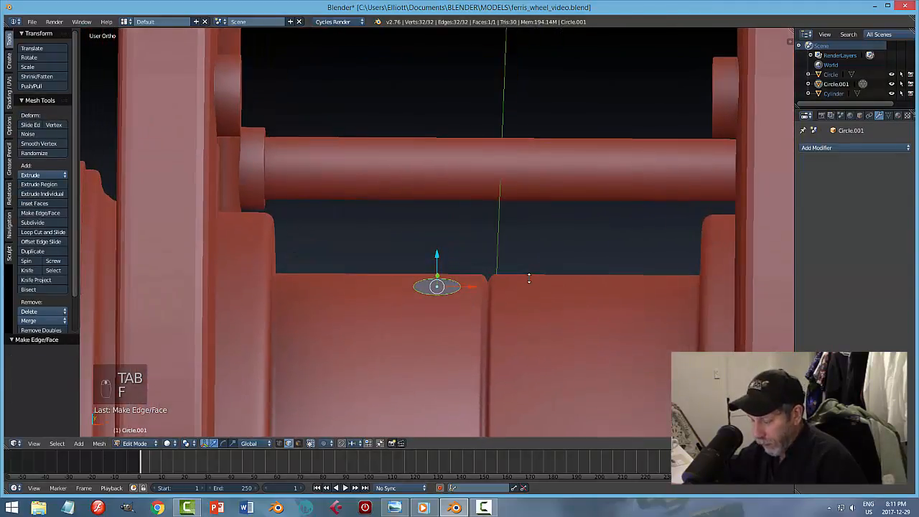
key(e)
click(528, 278)
drag(438, 255, 445, 245)
Step: Recalculate the disc's normals to be consistent and clear the selection
key(a)
key(a)
key(a)
key(ctrl+n)
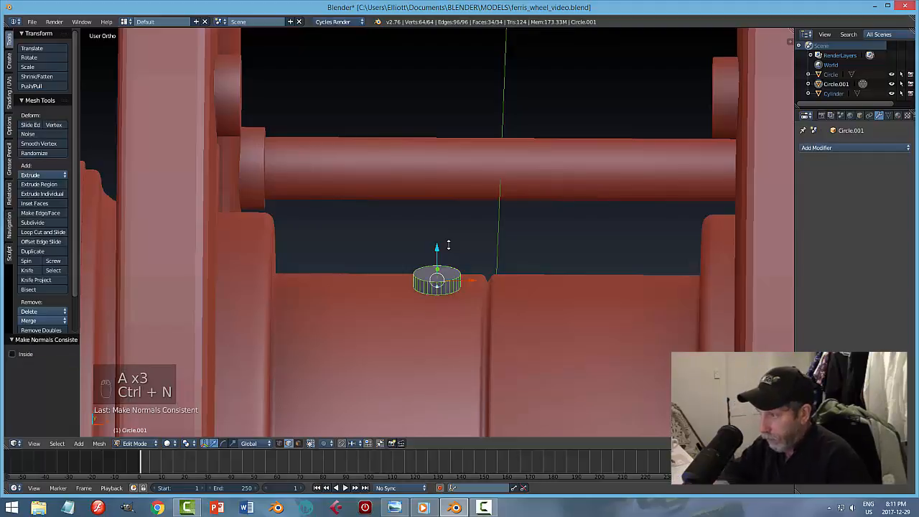
key(a)
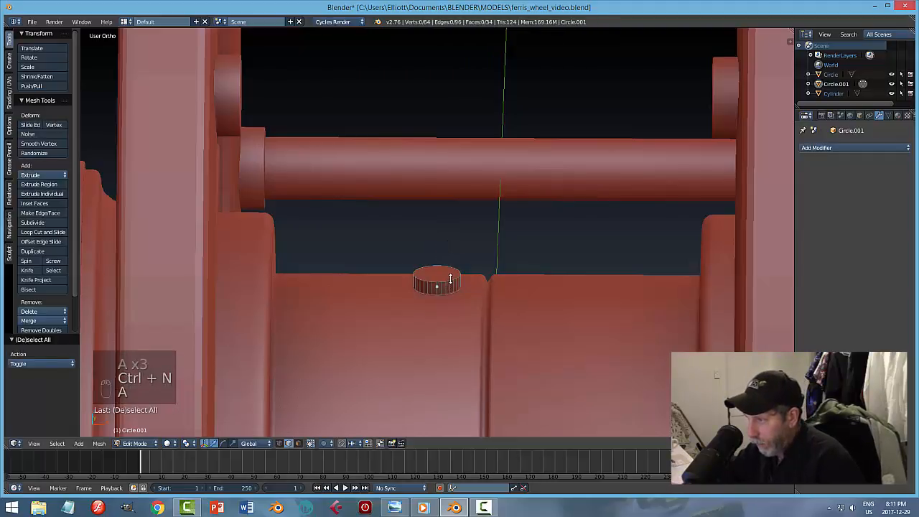
Step: Select the disc's top face and try to bevel its rim
right_click(450, 279)
scroll(482, 298, up, 4)
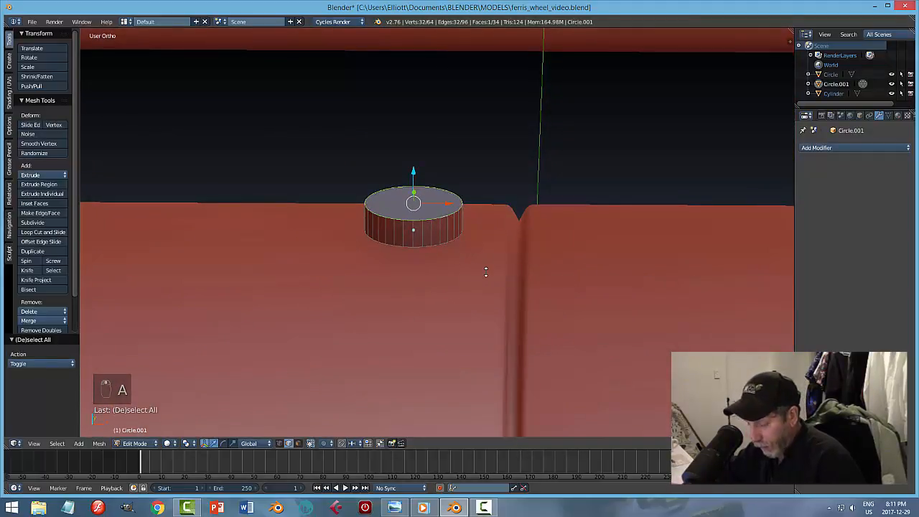
key(ctrl+b)
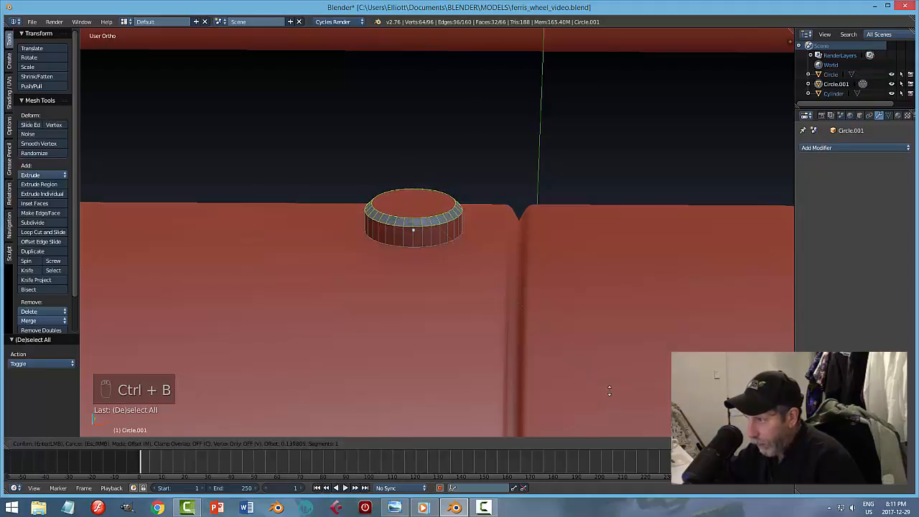
click(482, 345)
Step: Return to Object Mode and apply the disc's scale
key(Tab)
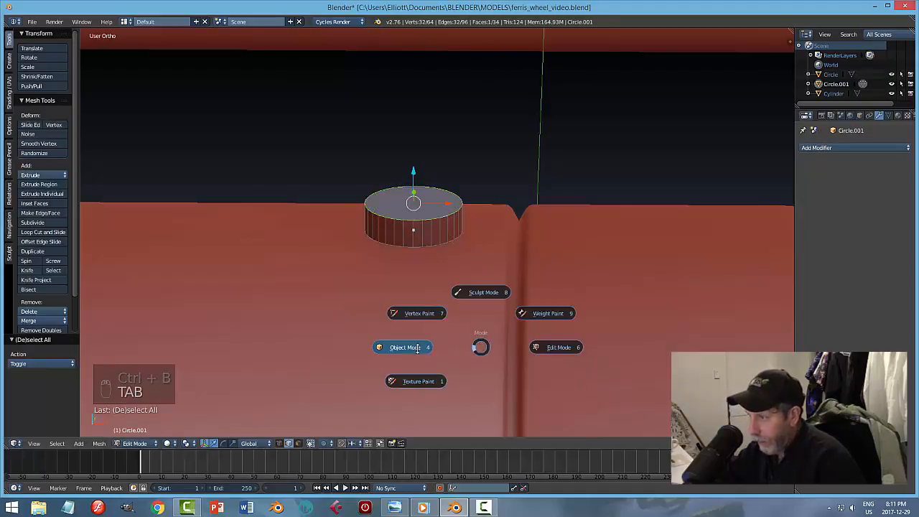
click(96, 442)
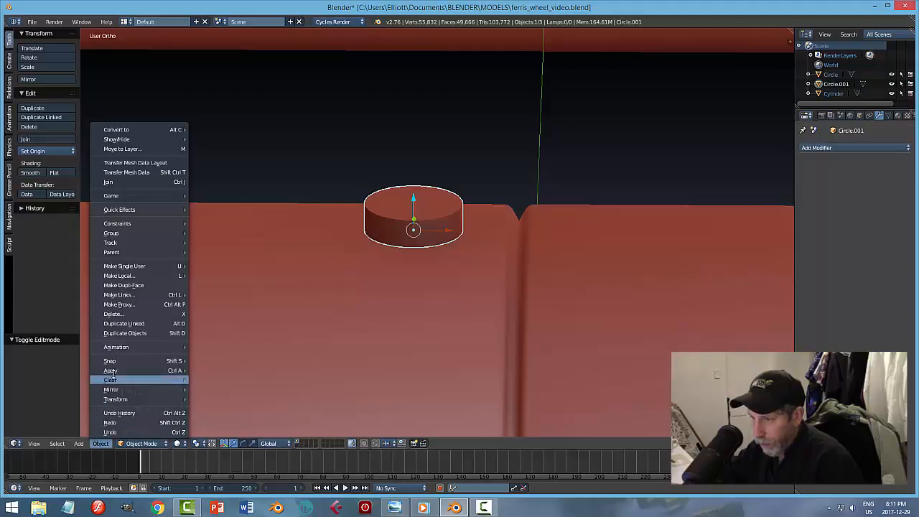
mouse_move(114, 370)
click(209, 389)
Step: Bevel the disc's top rim by about 0.014 with 3 segments in Edit Mode, clear the selection and return to Object Mode
key(Tab)
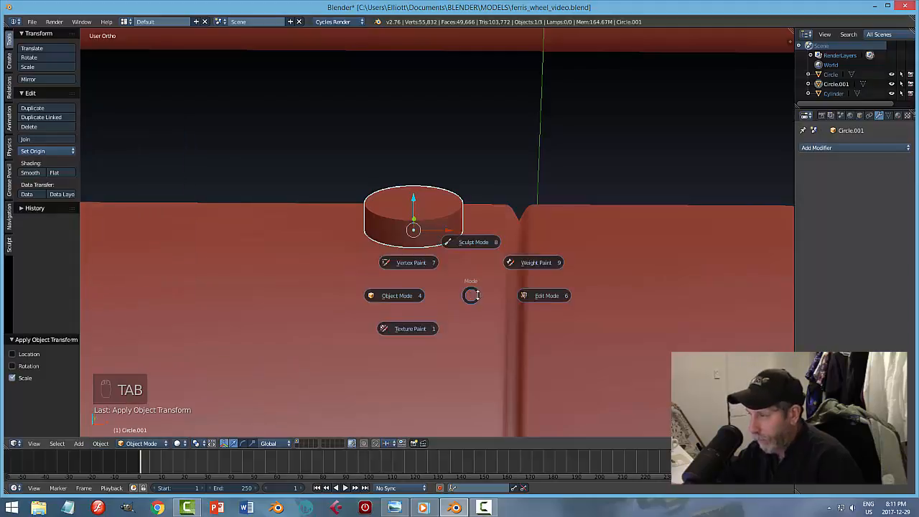
key(ctrl+b)
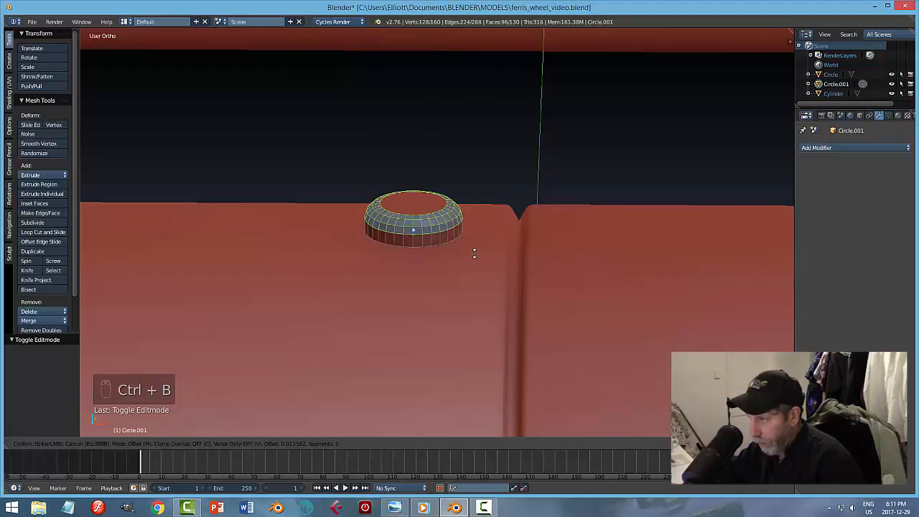
click(474, 253)
key(a)
key(Tab)
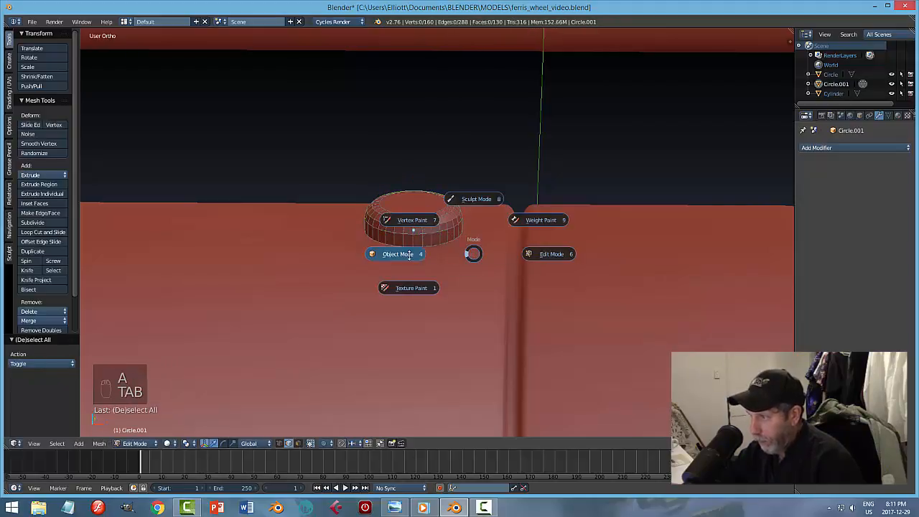
Step: Lower the disc about 0.012 along Z into the drum surface in Object Mode and apply smooth shading
click(410, 254)
scroll(453, 243, down, 1)
middle_drag(453, 245, 424, 207)
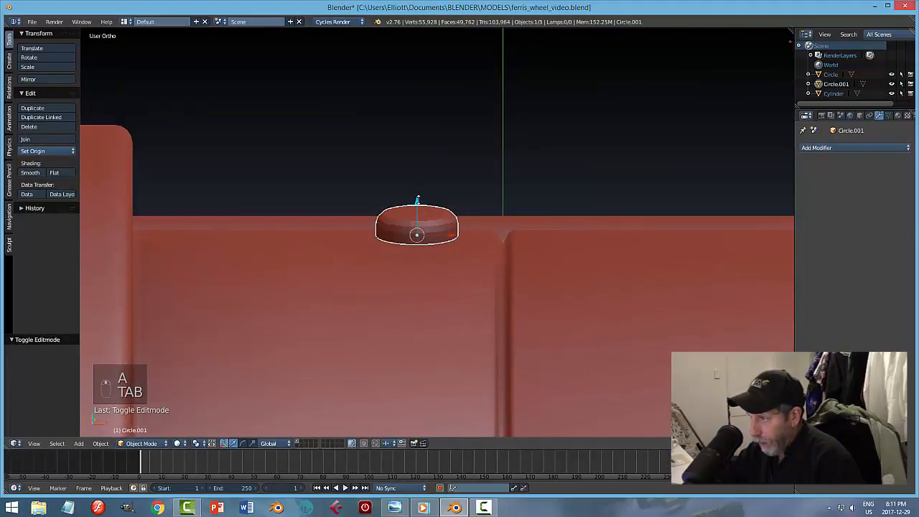
drag(417, 200, 417, 209)
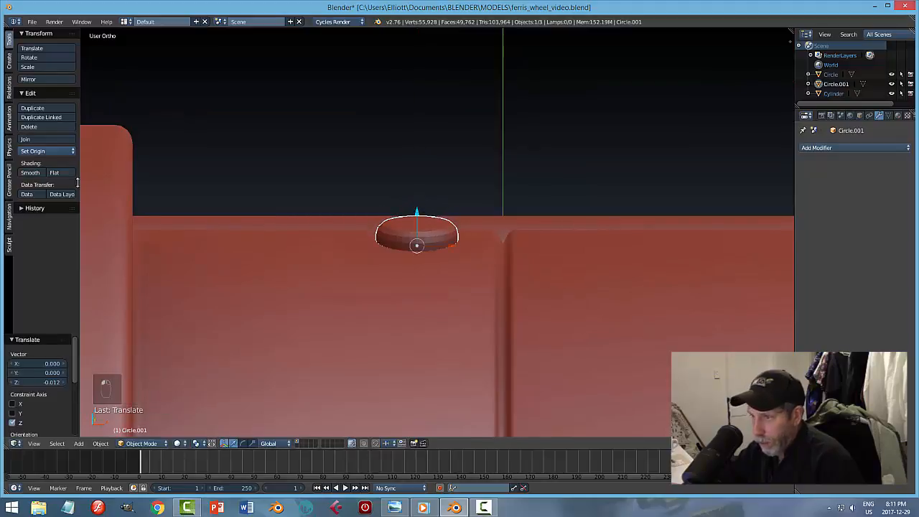
click(30, 172)
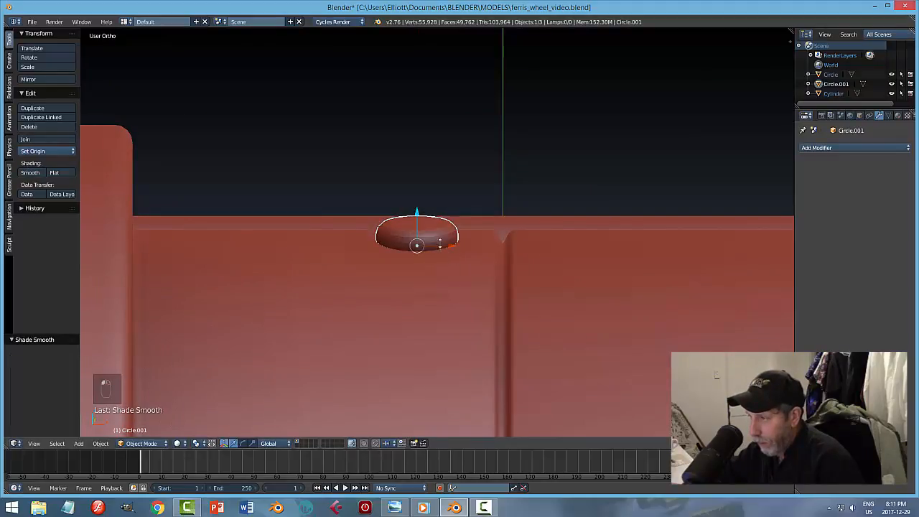
Step: Flatten the disc slightly along the Z axis, clear the selection and save the file
key(s)
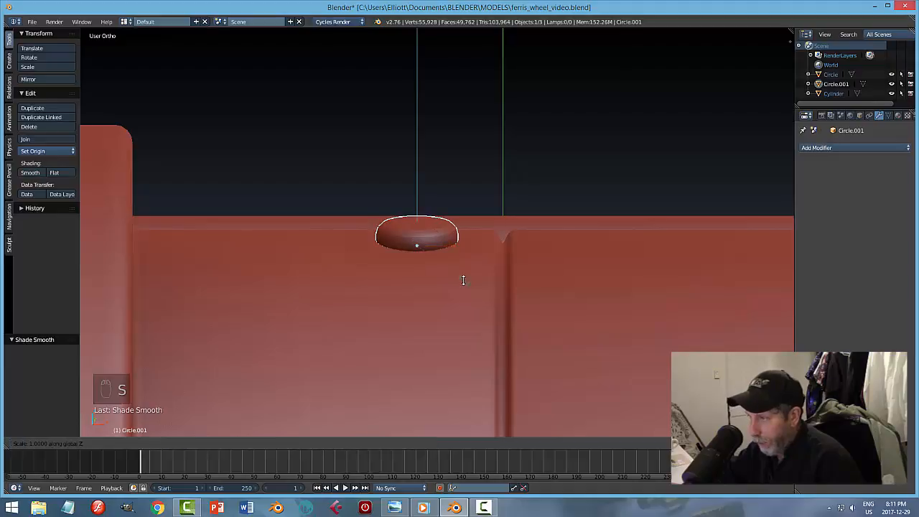
key(z)
click(453, 273)
key(a)
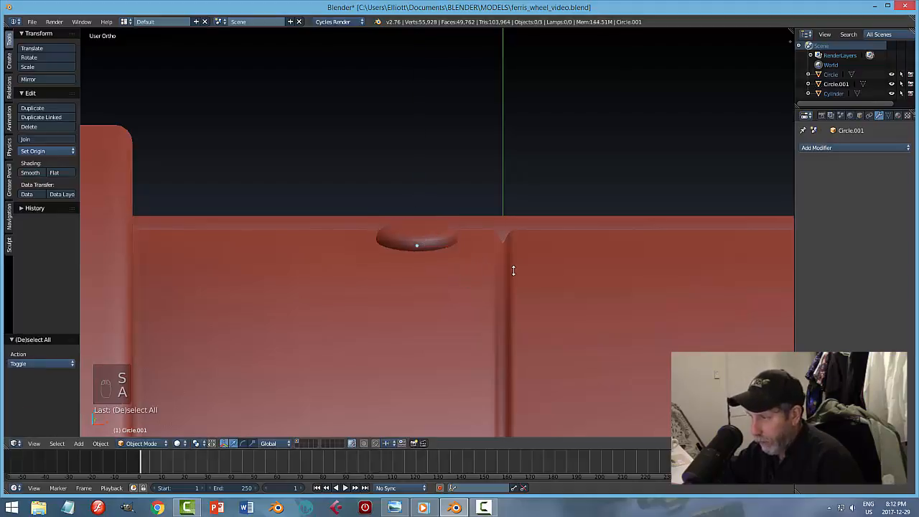
scroll(502, 271, down, 4)
middle_drag(496, 274, 486, 334)
scroll(486, 334, down, 4)
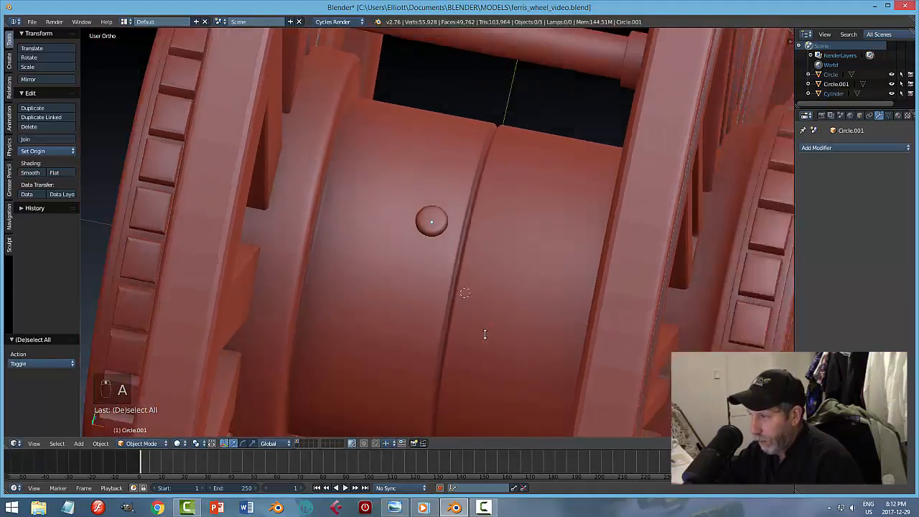
middle_drag(492, 304, 474, 295)
key(ctrl+s)
Step: Duplicate the disc, move the copy about 0.19 along X to the other side of the drum's groove and deselect it
scroll(453, 258, up, 3)
right_click(433, 226)
key(shift+d)
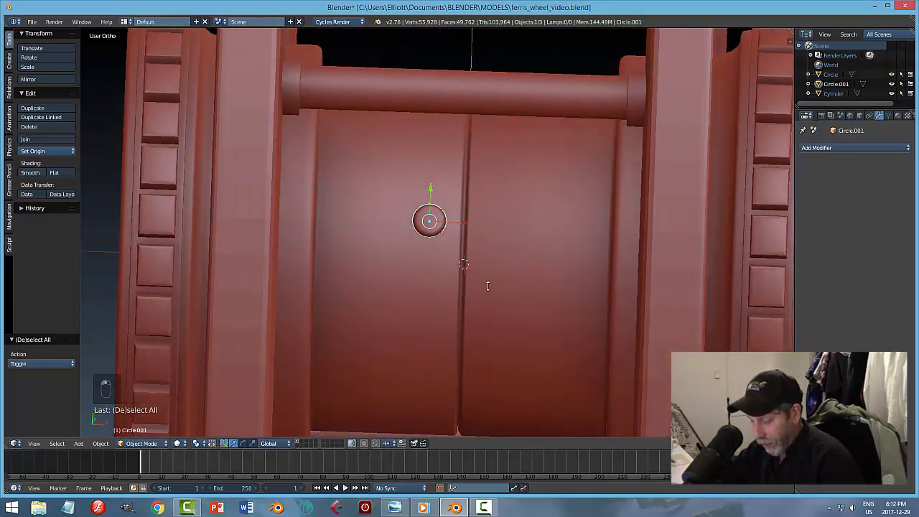
right_click(487, 285)
key(g)
key(x)
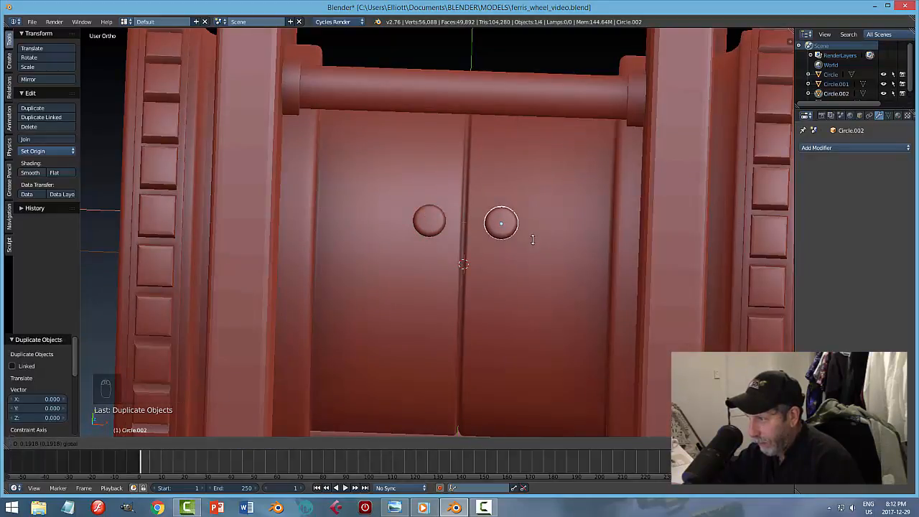
click(532, 240)
key(a)
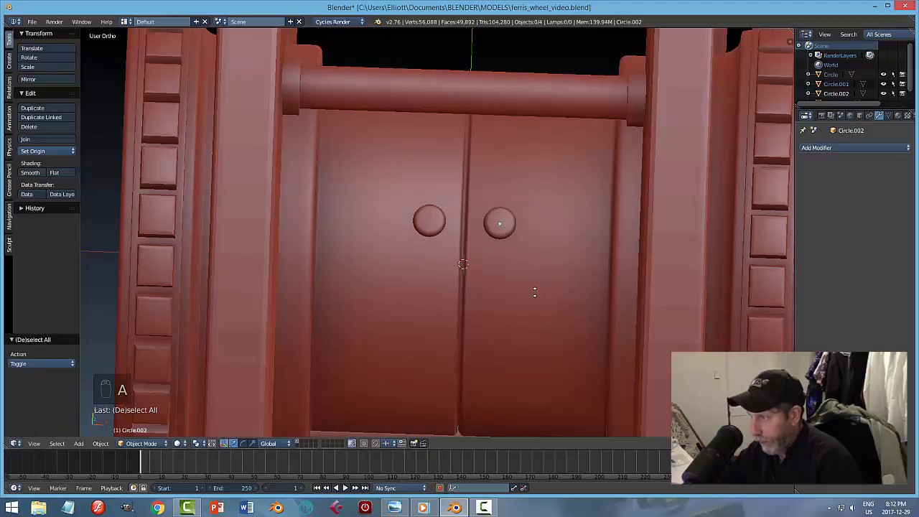
Step: Join the two discs into one object and set its origin to the geometry
middle_drag(540, 267, 533, 243)
right_click(429, 227)
shift+right_click(499, 227)
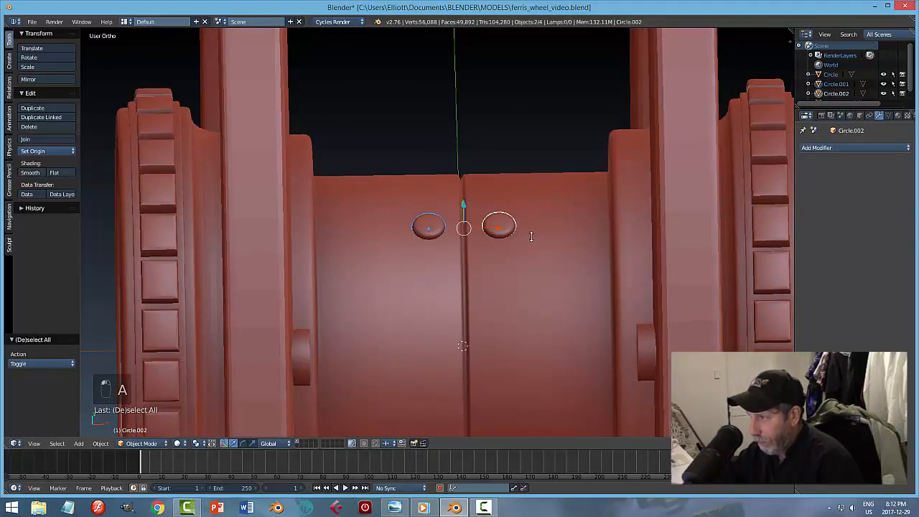
key(ctrl+j)
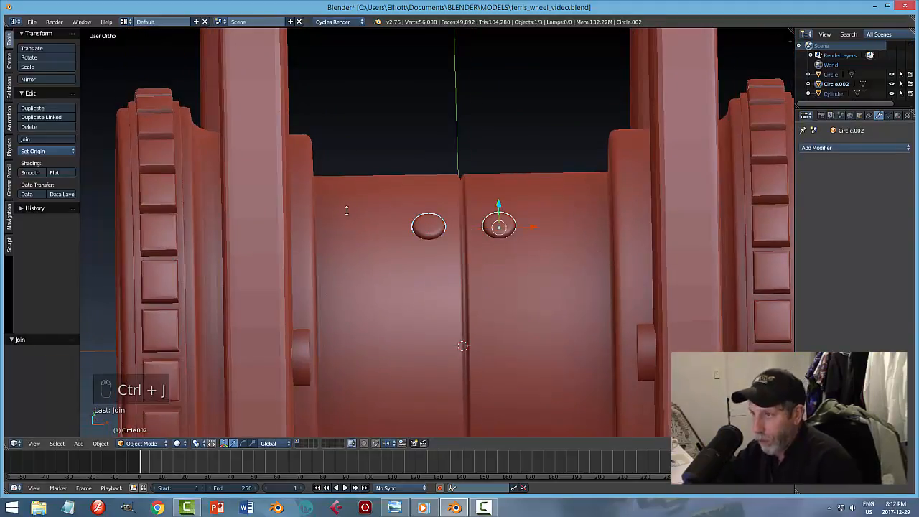
click(42, 150)
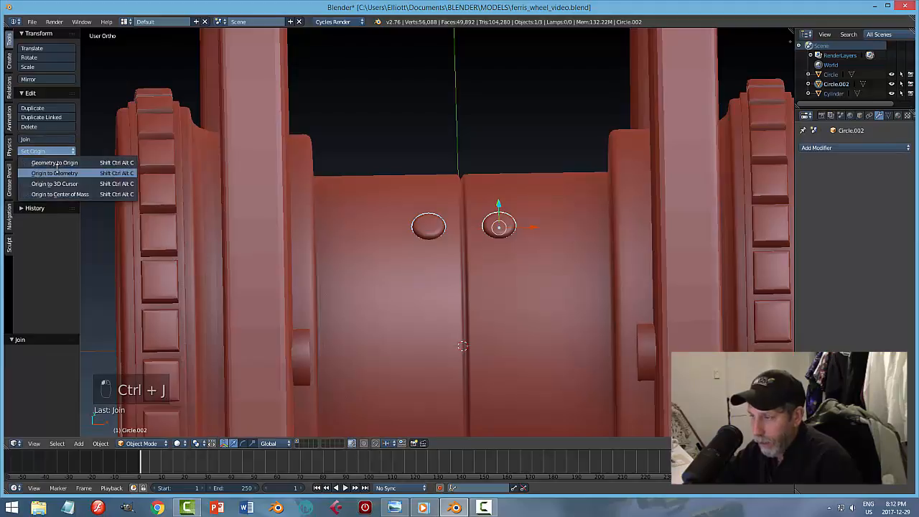
click(56, 174)
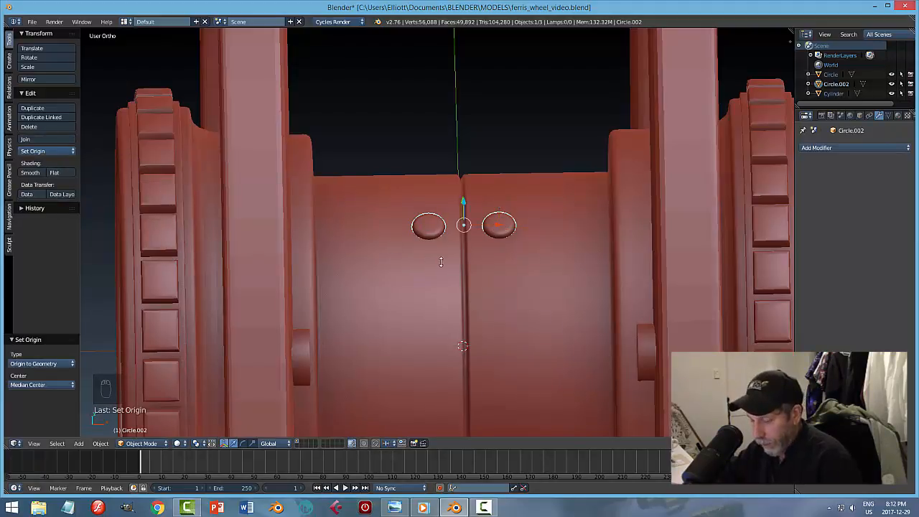
Step: Snap the 3D cursor to the wheel object's origin, clear the selection and save the file
key(shift+s)
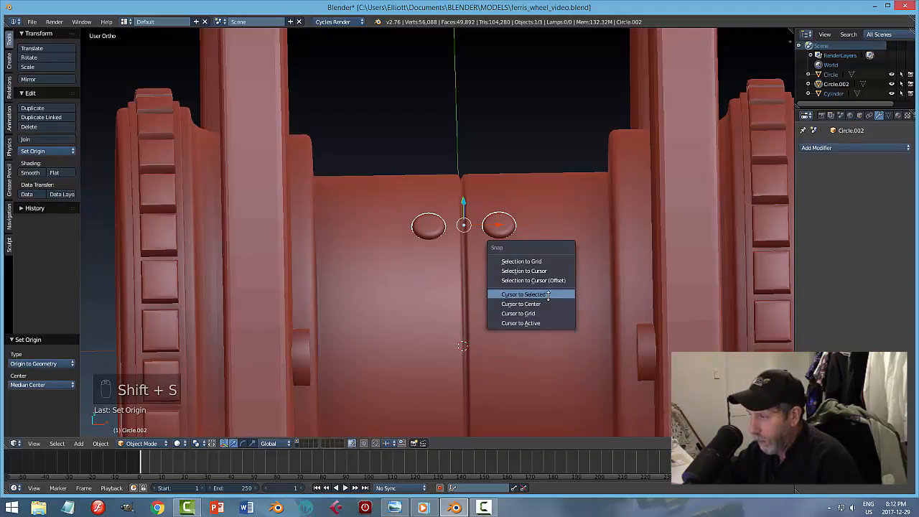
right_click(756, 273)
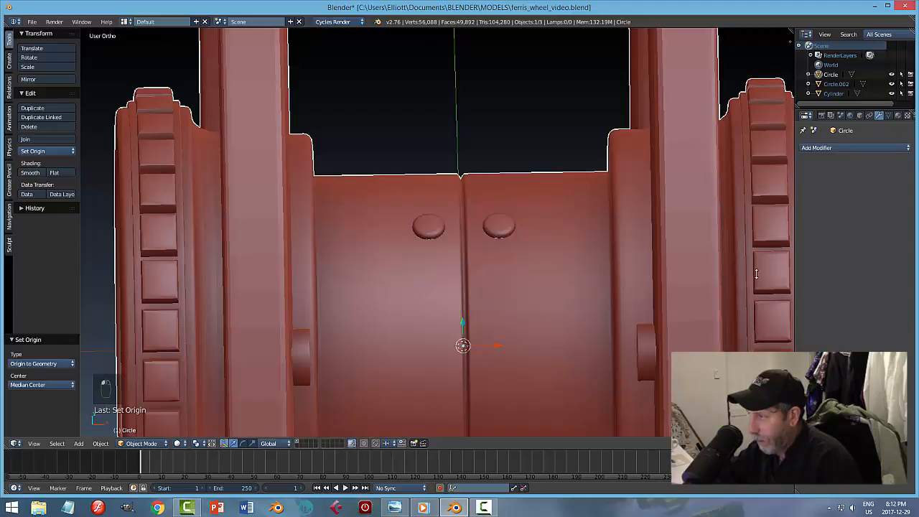
key(shift+s)
click(520, 279)
scroll(576, 293, down, 4)
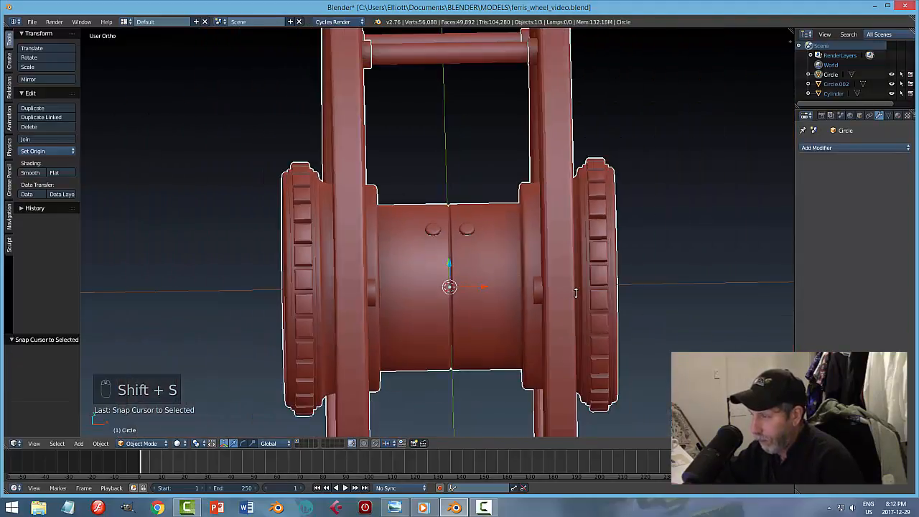
key(a)
mouse_move(580, 292)
middle_down()
mouse_move(525, 246)
mouse_move(594, 286)
middle_up()
key(ctrl+s)
Step: Open the joined disc pair in Edit Mode, using the right view with wireframe shading
right_click(464, 233)
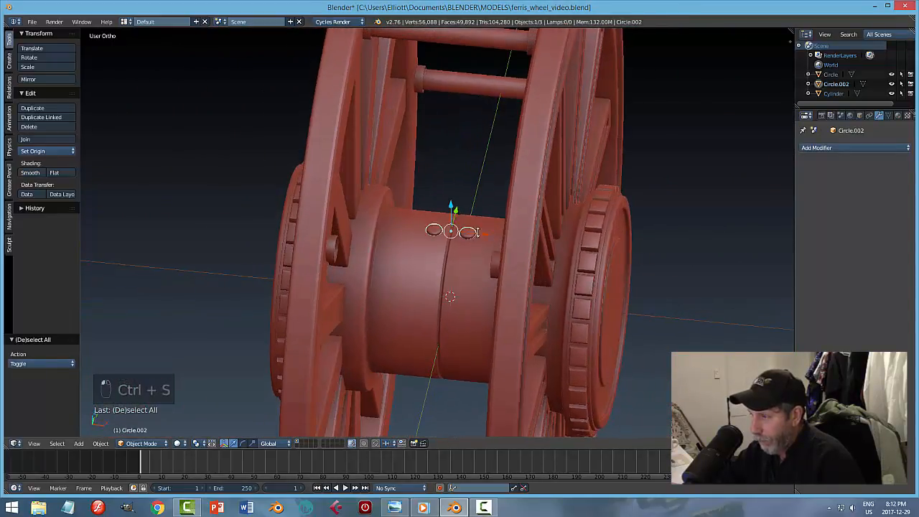
key(KP_3)
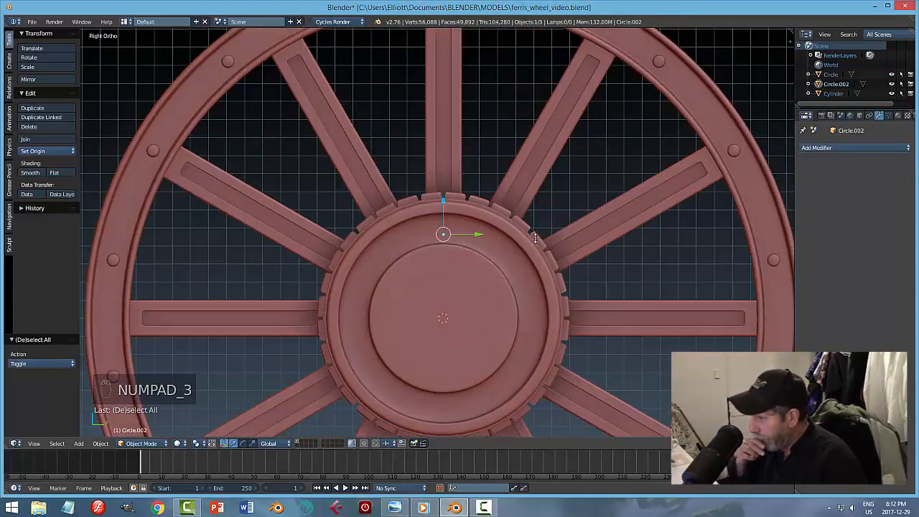
key(z)
click(603, 239)
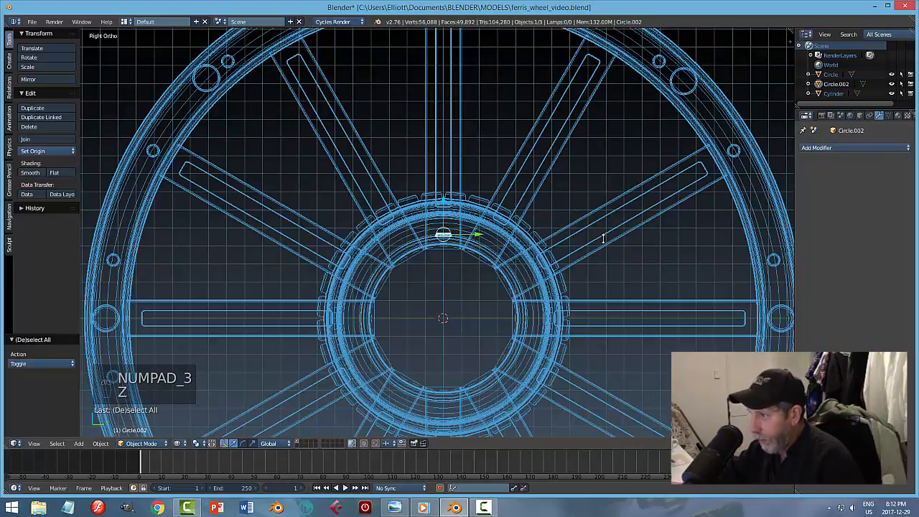
key(Tab)
click(673, 238)
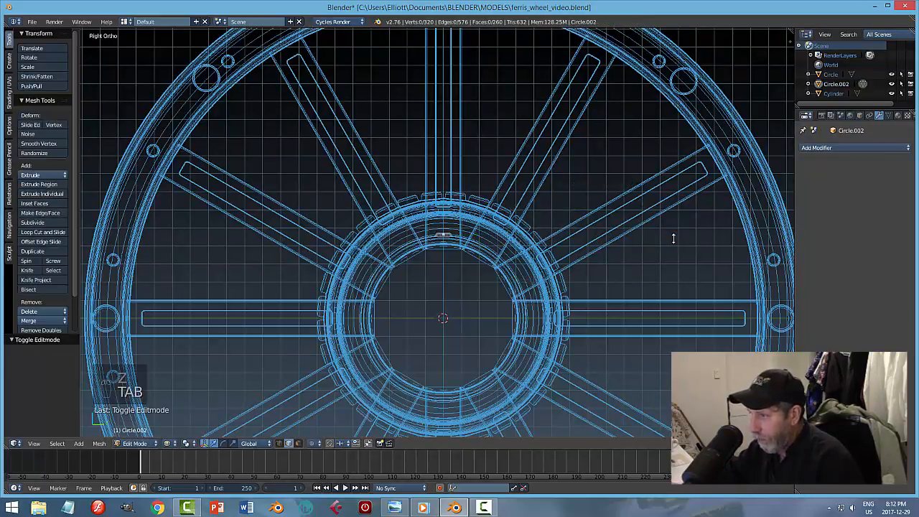
Step: Select all the disc geometry and spin it 360° around the 3D cursor in 6 steps
key(a)
key(a)
scroll(577, 283, down, 2)
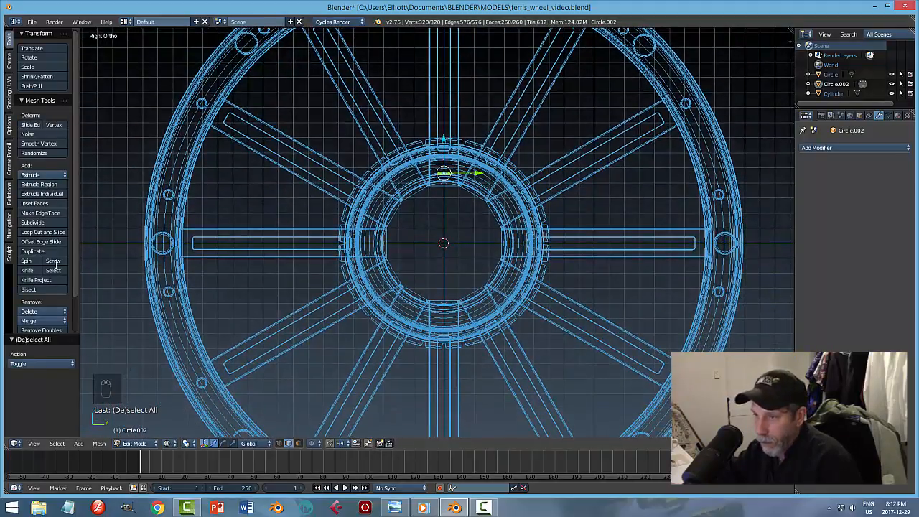
click(26, 261)
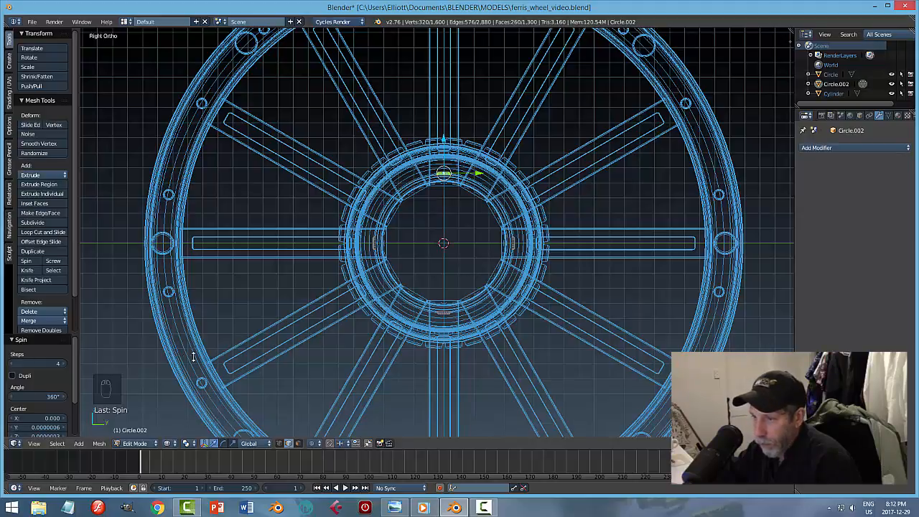
middle_drag(587, 272, 358, 290)
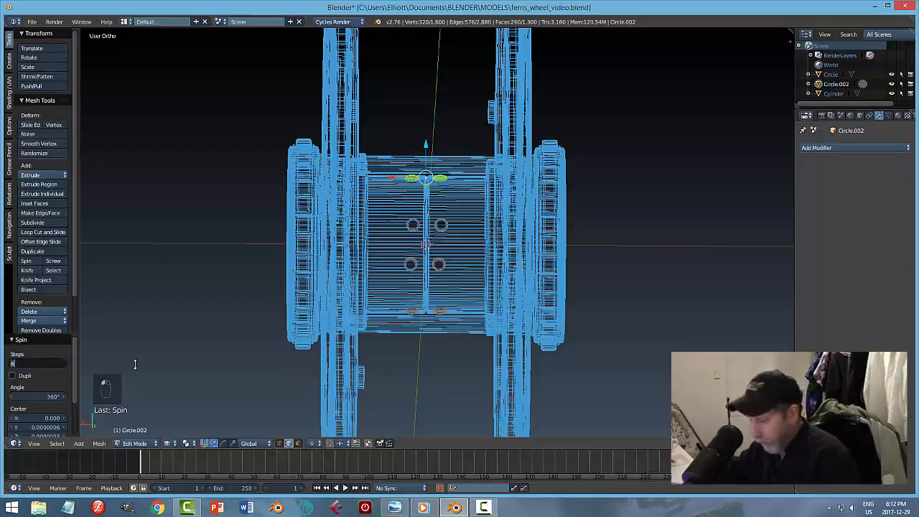
key(Return)
middle_drag(677, 252, 564, 245)
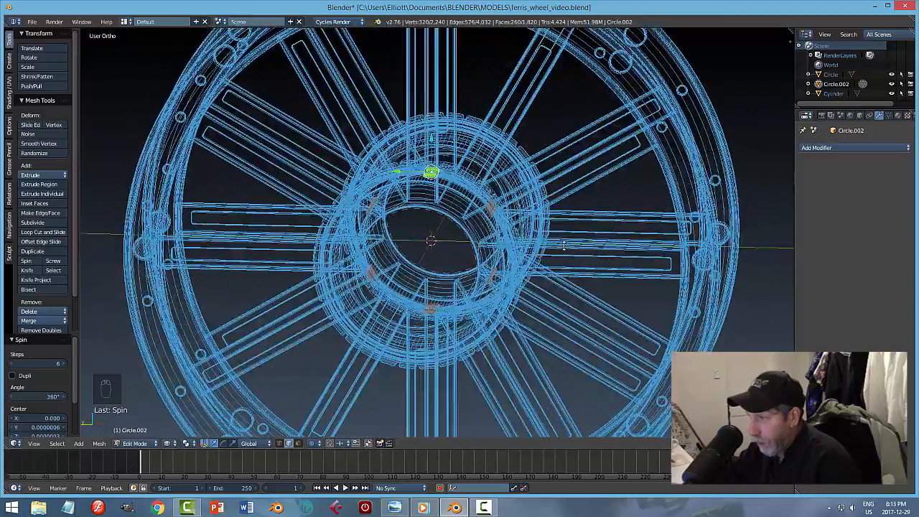
Step: Remove duplicate vertices from all the spun discs, make their normals consistent and clear the selection
key(a)
key(a)
key(a)
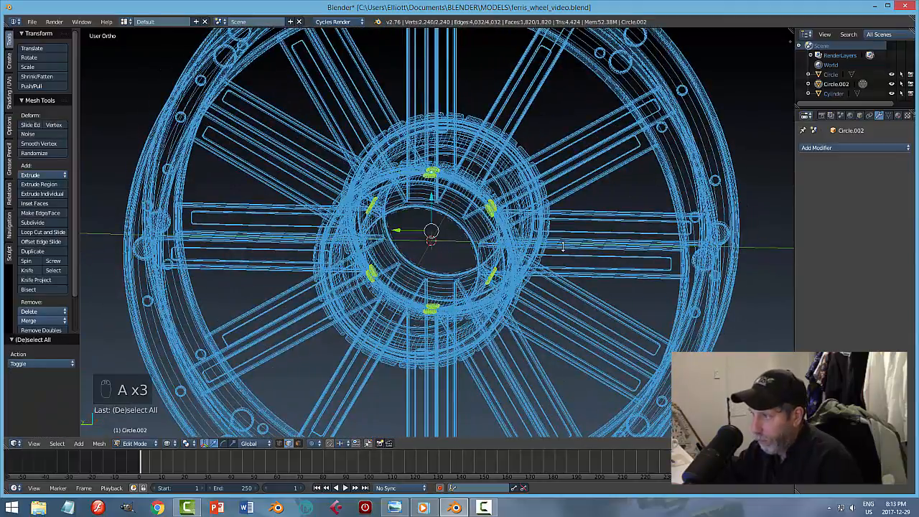
click(46, 330)
key(ctrl+n)
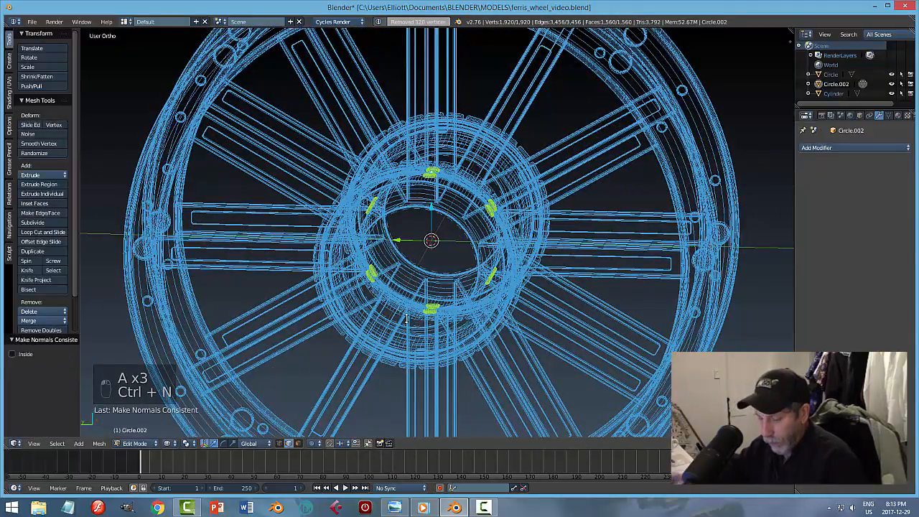
key(a)
Step: Return the discs to Object Mode with solid shading and deselect them
key(Tab)
click(339, 320)
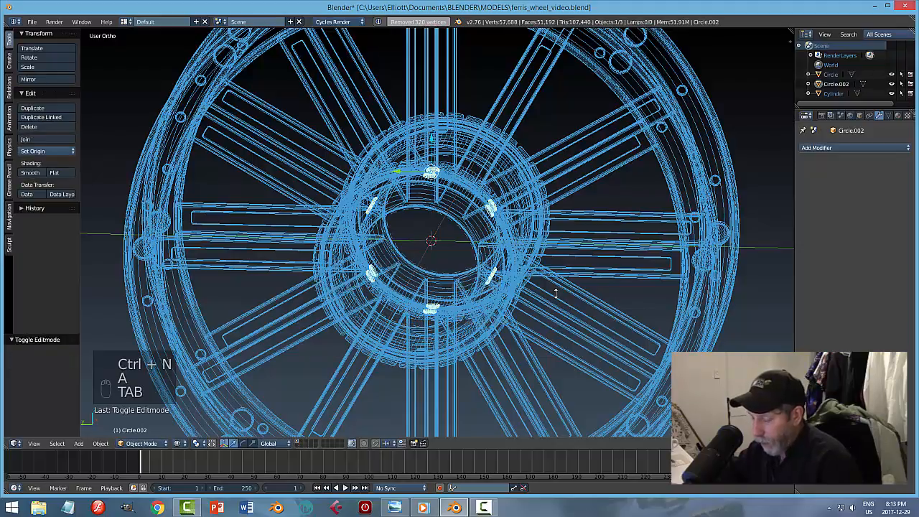
key(z)
click(688, 271)
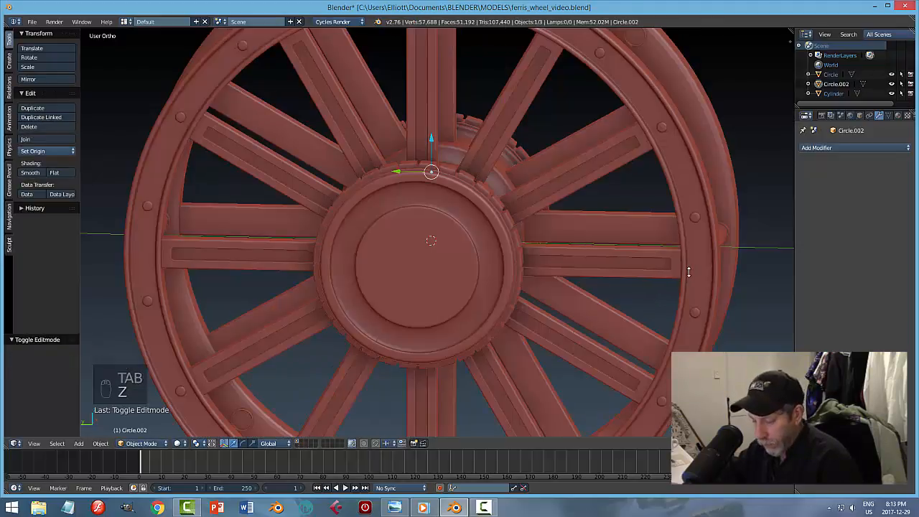
key(a)
middle_drag(687, 271, 426, 280)
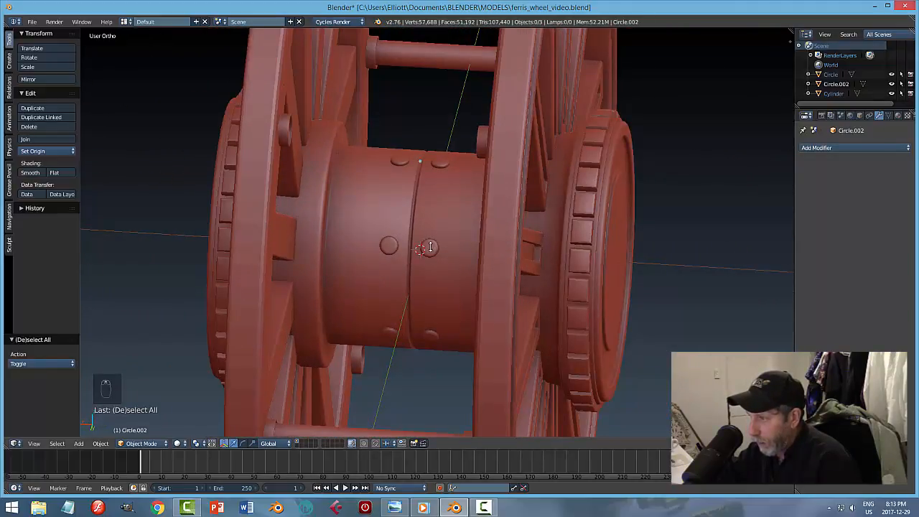
Step: Join the ring of discs to the wheel object, clear the selection and save over ferris_wheel_video.blend
middle_drag(467, 233, 458, 200)
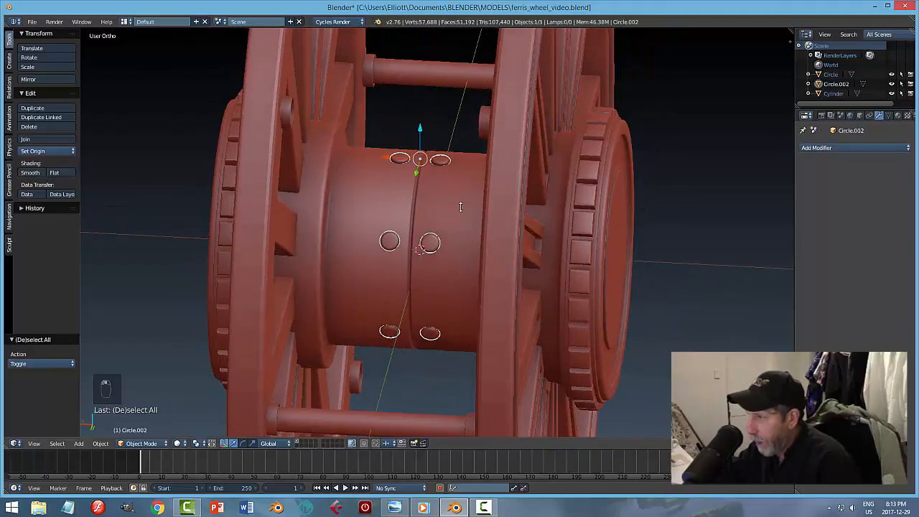
shift+right_click(457, 200)
key(ctrl+j)
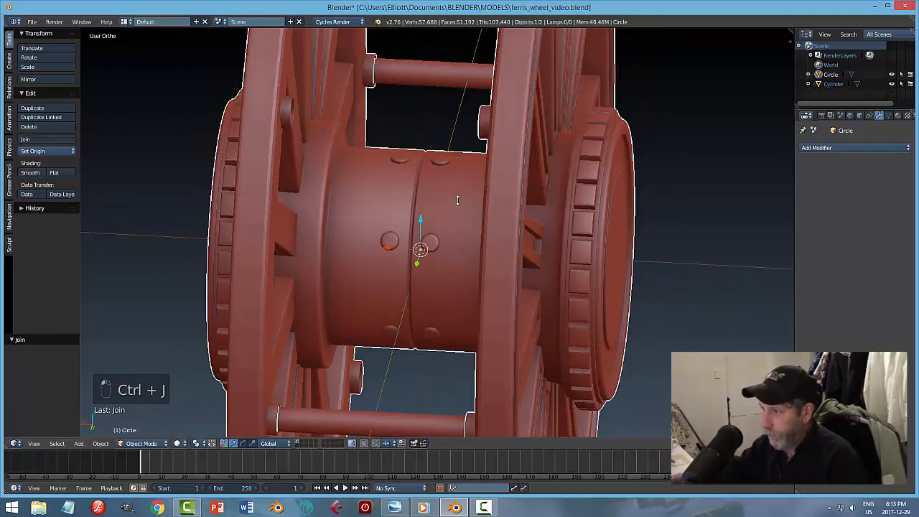
key(a)
key(ctrl+s)
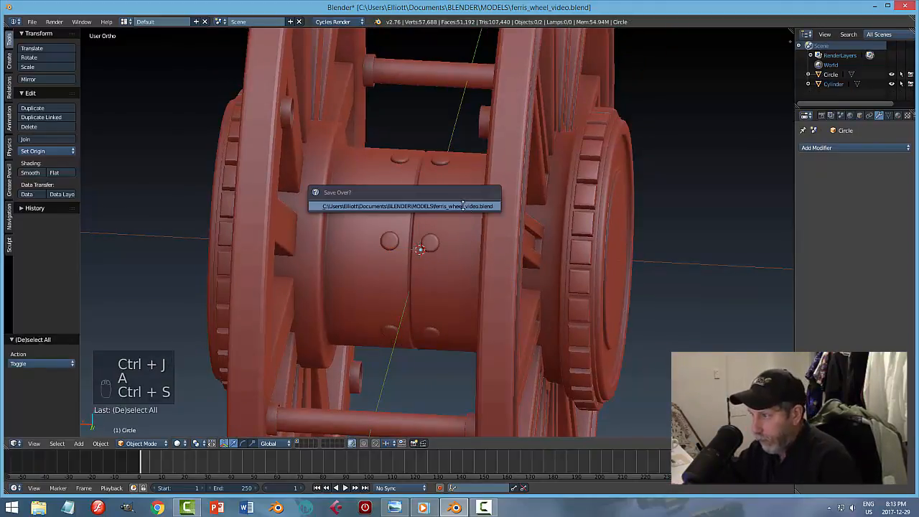
click(462, 205)
Step: Add a cube mesh of radius 1 at the wheel's centre in the right view
scroll(589, 222, down, 3)
middle_drag(589, 222, 388, 222)
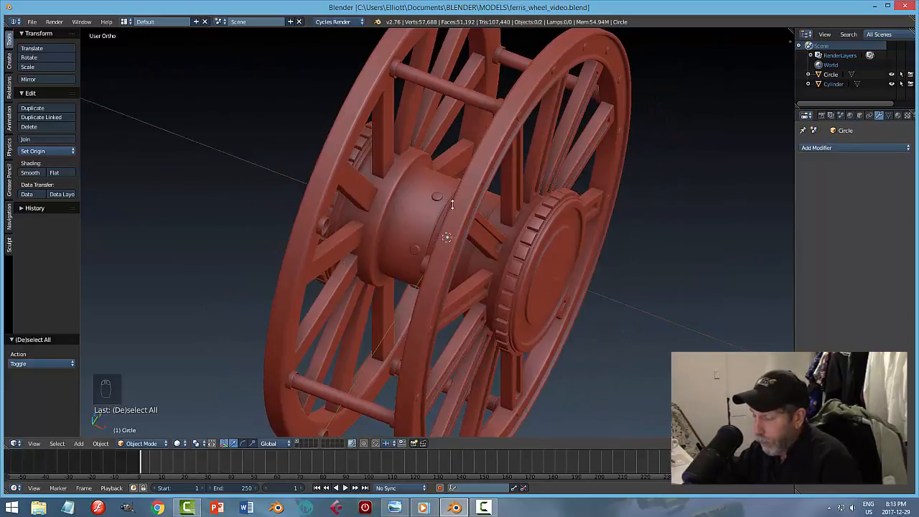
middle_drag(547, 248, 497, 237)
scroll(505, 246, down, 2)
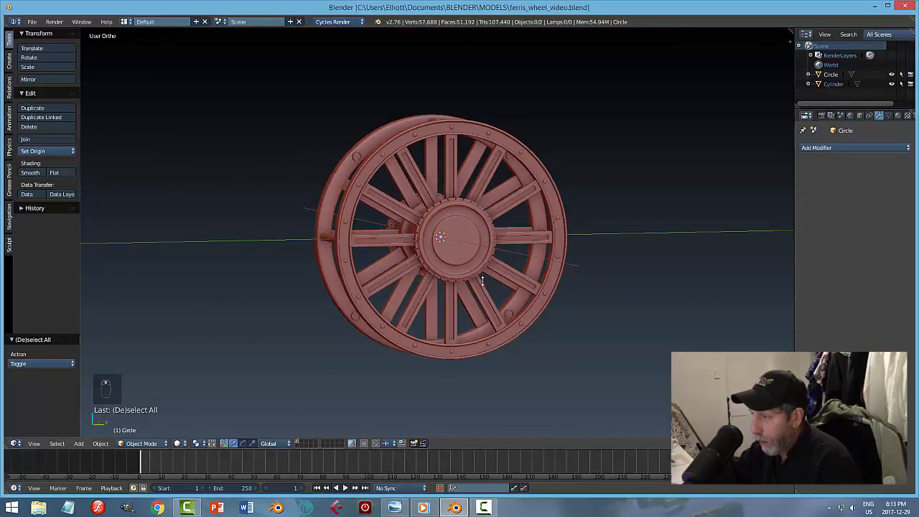
shift+middle_drag(482, 282, 464, 269)
key(KP_3)
scroll(445, 215, up, 2)
key(shift+a)
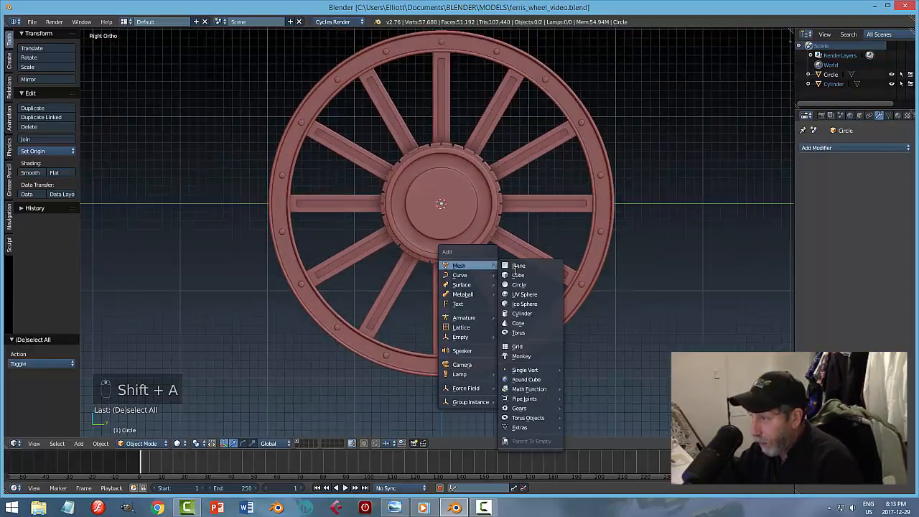
click(518, 275)
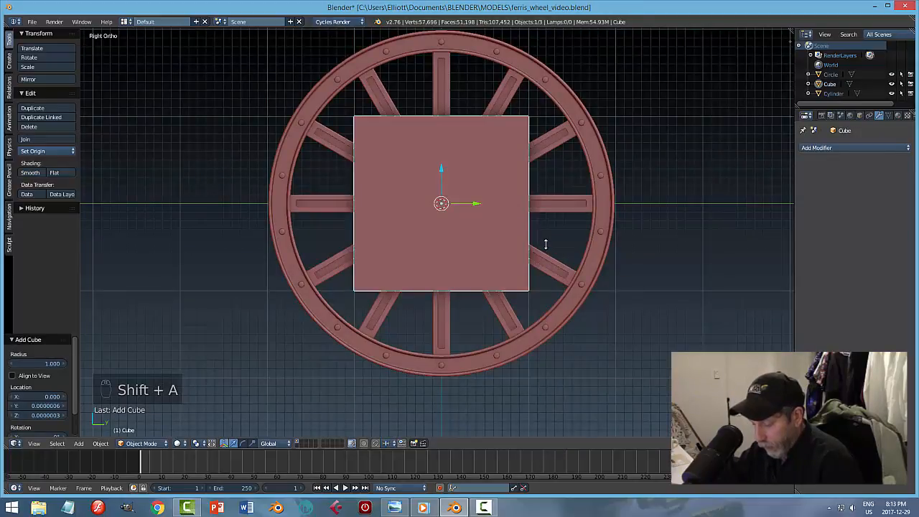
Step: Narrow the new cube along Y into a slim upright bar and move it down about 1.626 along Z
key(s)
key(y)
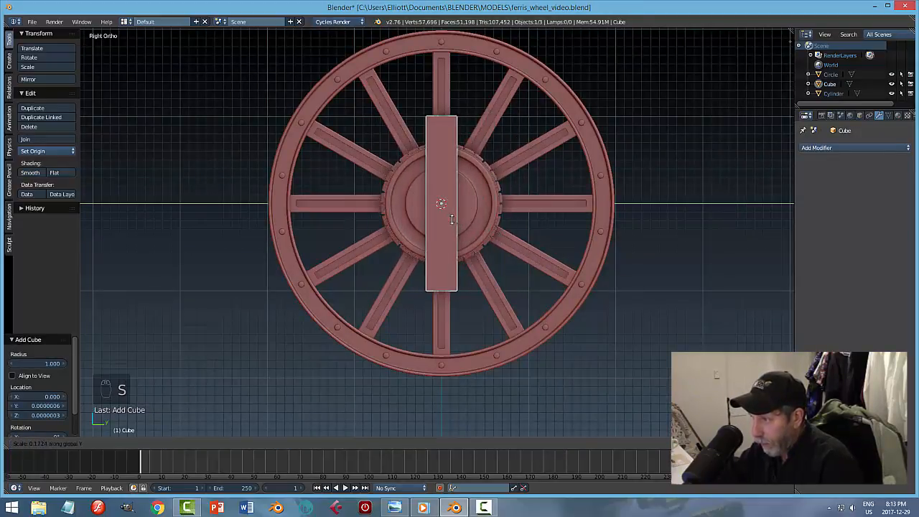
click(452, 219)
drag(441, 168, 440, 312)
shift+middle_drag(476, 313, 487, 244)
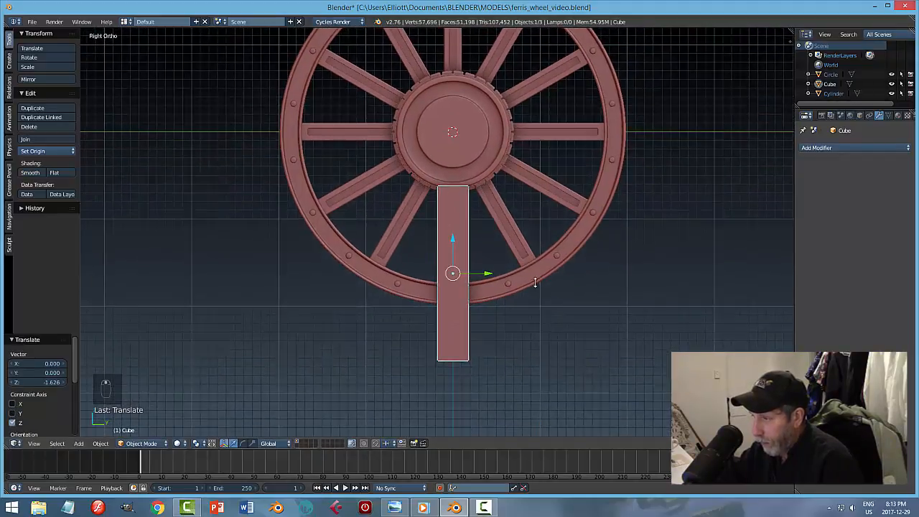
shift+middle_drag(486, 361, 487, 310)
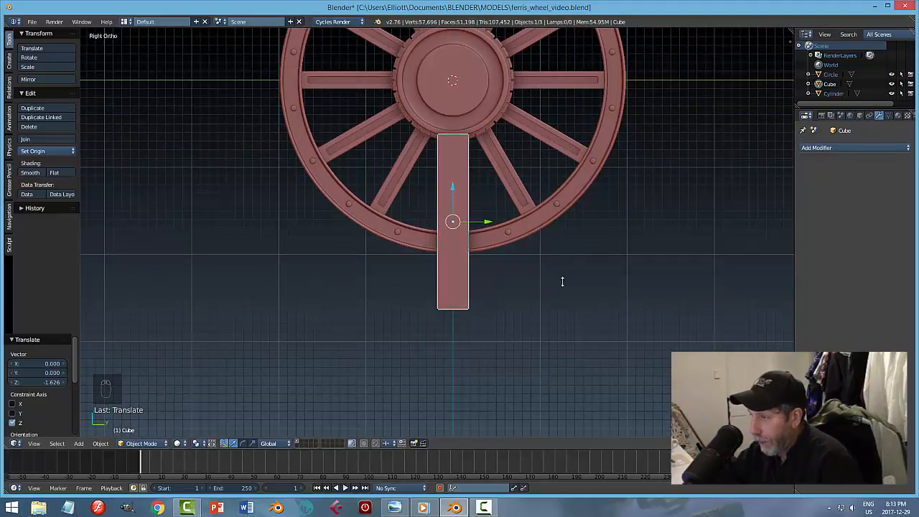
Step: Stretch the bar along Z by about 1.378 and lower it about 0.385 beneath the wheel's hub
shift+middle_drag(562, 282, 552, 294)
key(s)
key(z)
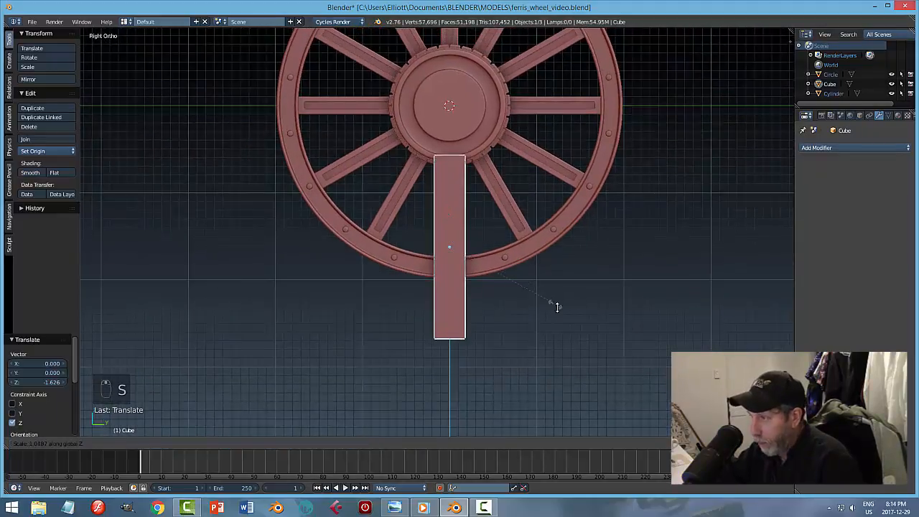
click(535, 325)
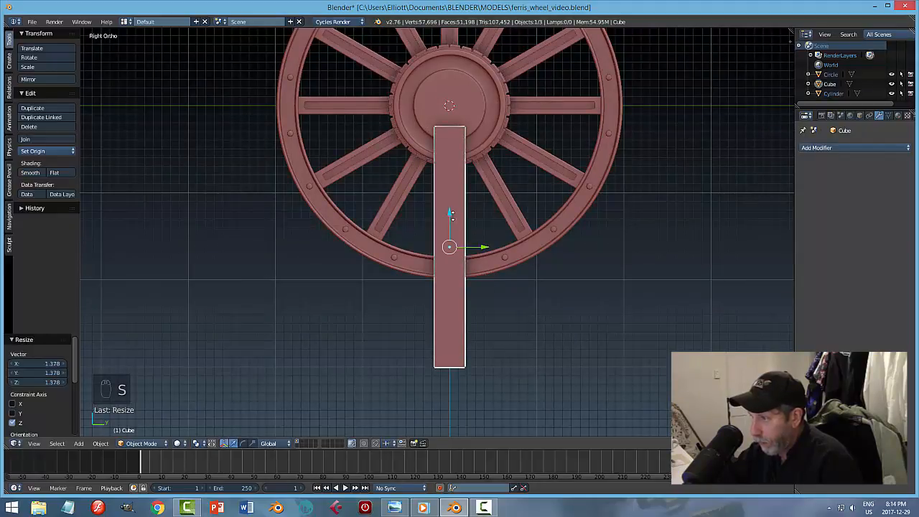
drag(451, 213, 448, 249)
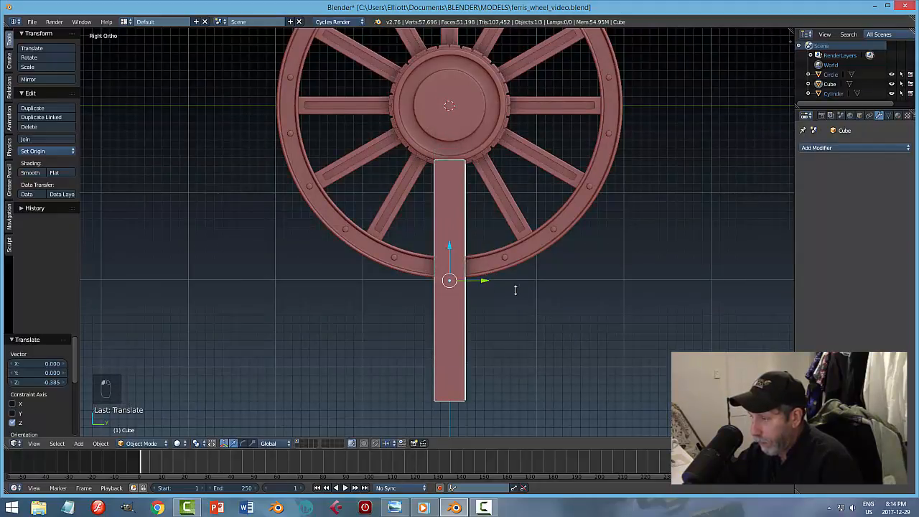
Step: Thin the bar along X with a scale of about -0.054 and move it about 0.813 along X under the outer hub gear
middle_drag(518, 293, 627, 300)
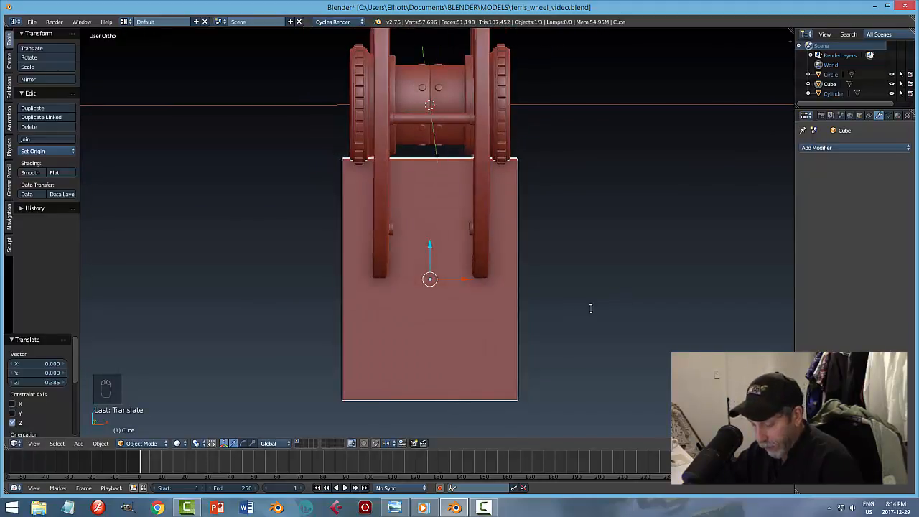
key(s)
key(x)
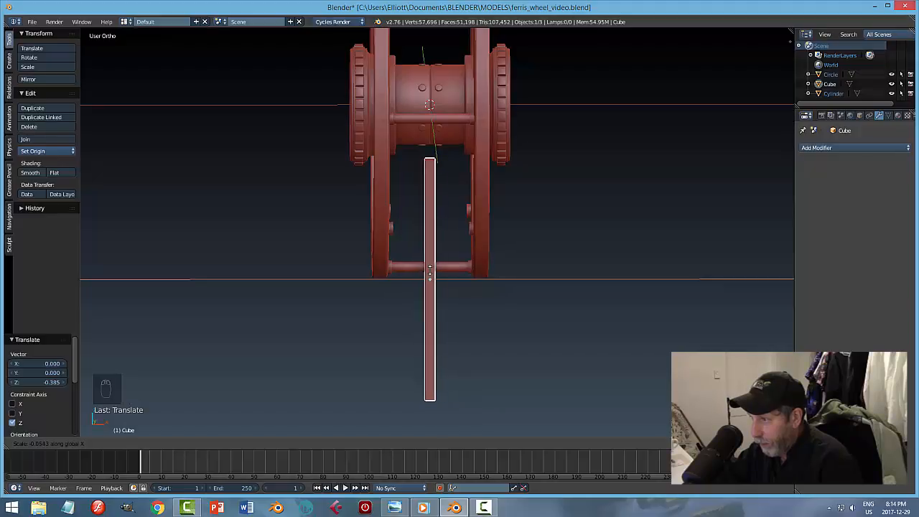
click(429, 271)
key(g)
key(x)
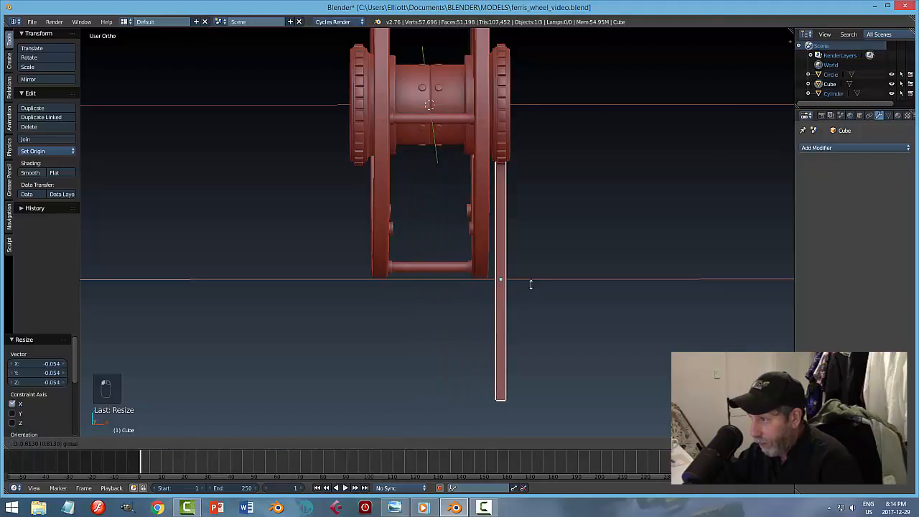
click(539, 281)
Step: Lower the bar about 0.165 along Z and lengthen it by about 1.038 to end just below the hub gear
middle_drag(555, 281, 476, 272)
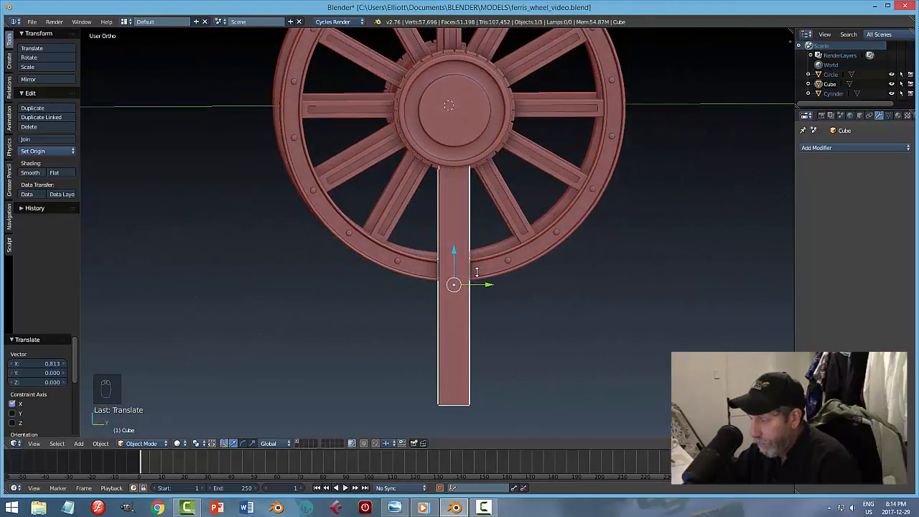
drag(454, 250, 454, 264)
key(s)
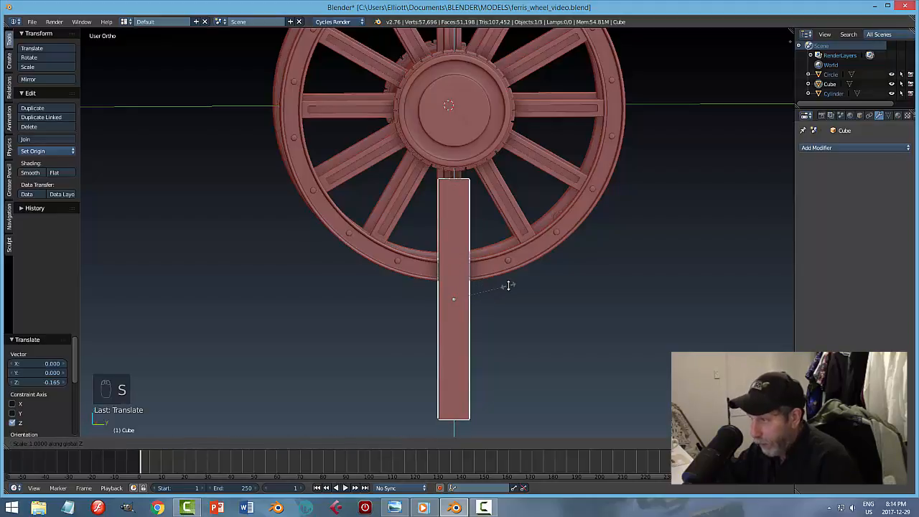
click(501, 277)
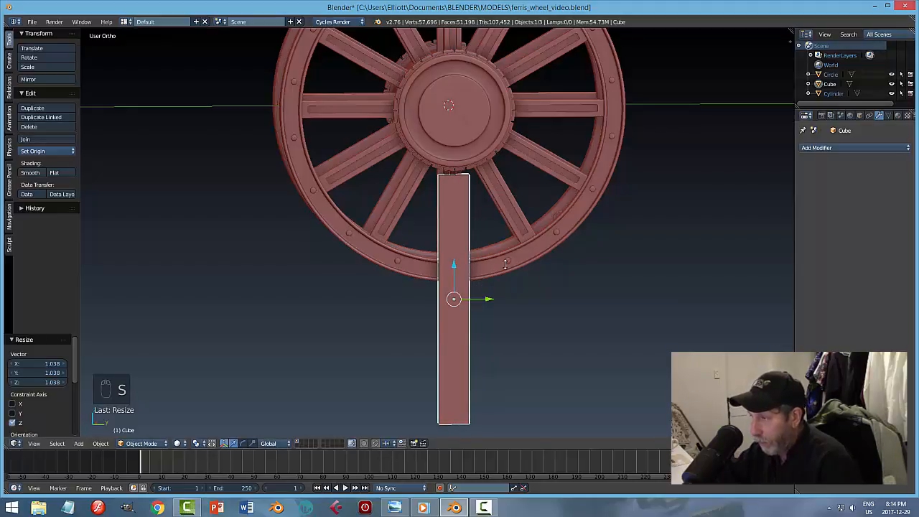
Step: Taper the bar's upper end in Edit Mode by scaling its top face along Y to about 0.51
key(KP_3)
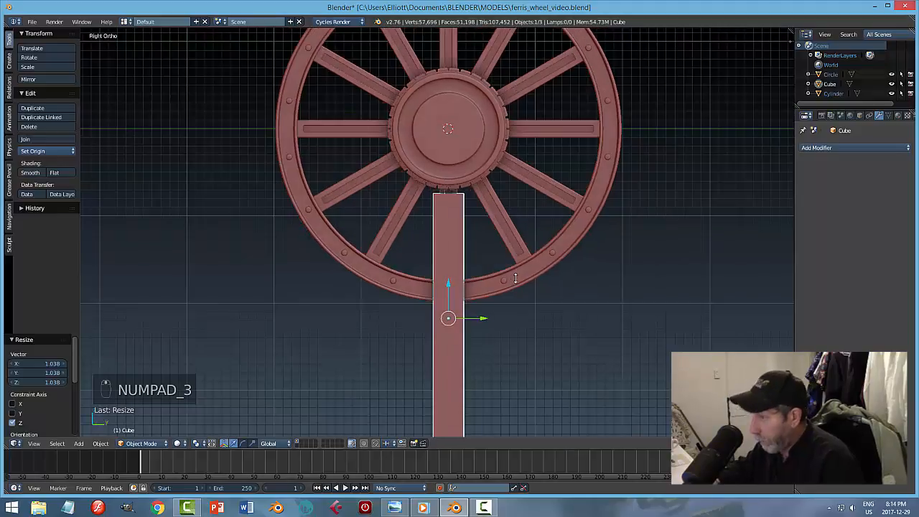
shift+middle_drag(571, 281, 549, 313)
key(Tab)
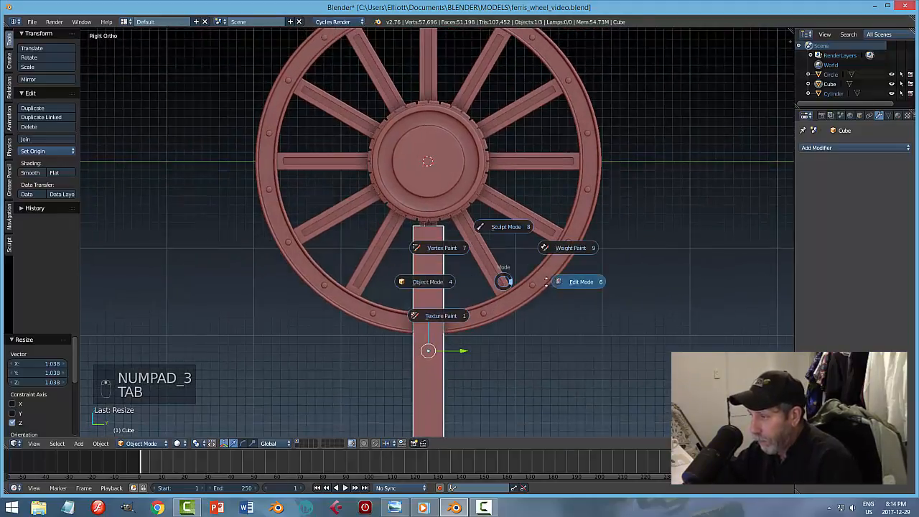
click(579, 281)
scroll(486, 262, up, 3)
middle_drag(488, 249, 487, 260)
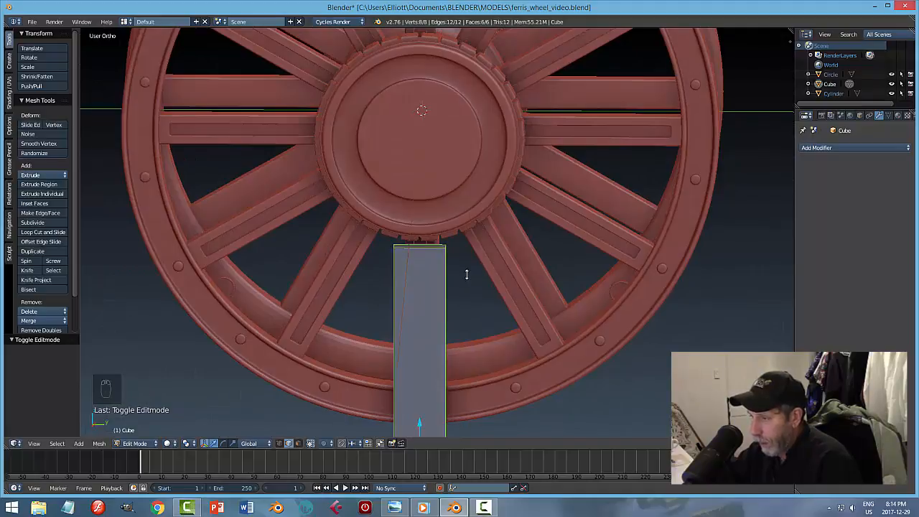
key(a)
key(ctrl+Tab)
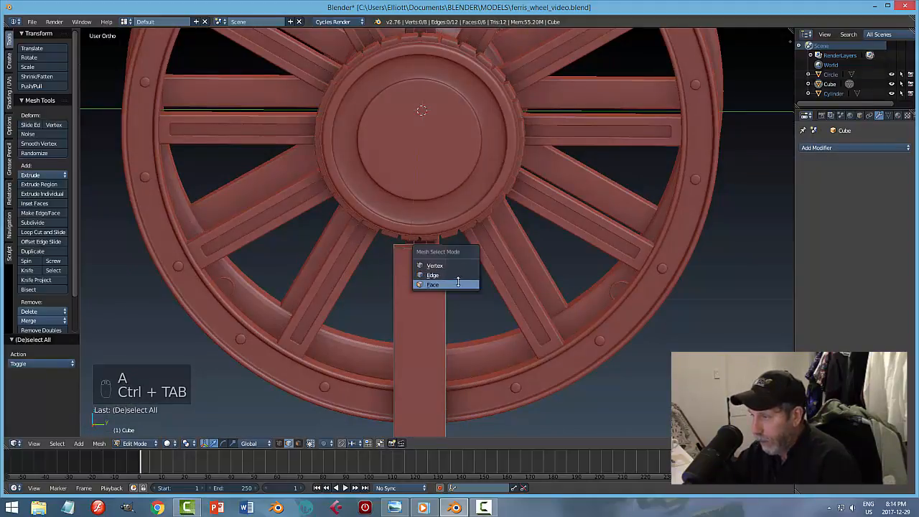
click(456, 283)
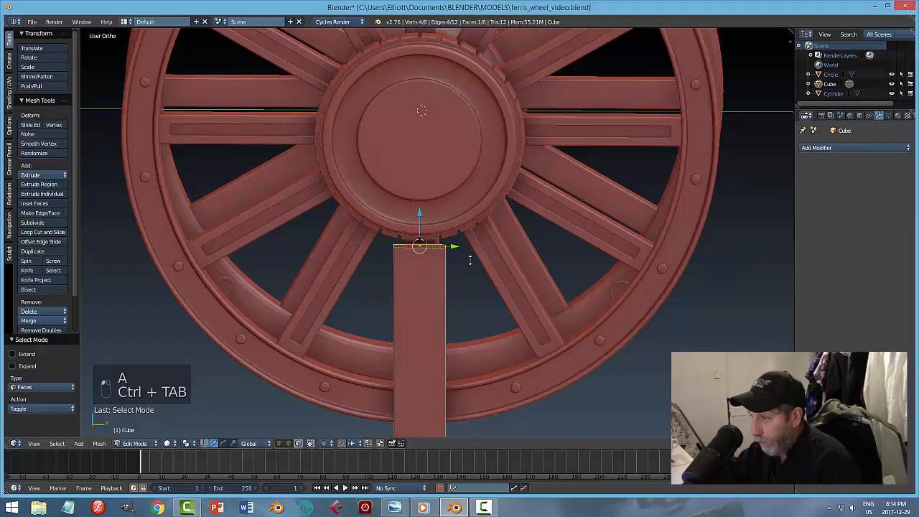
key(s)
key(y)
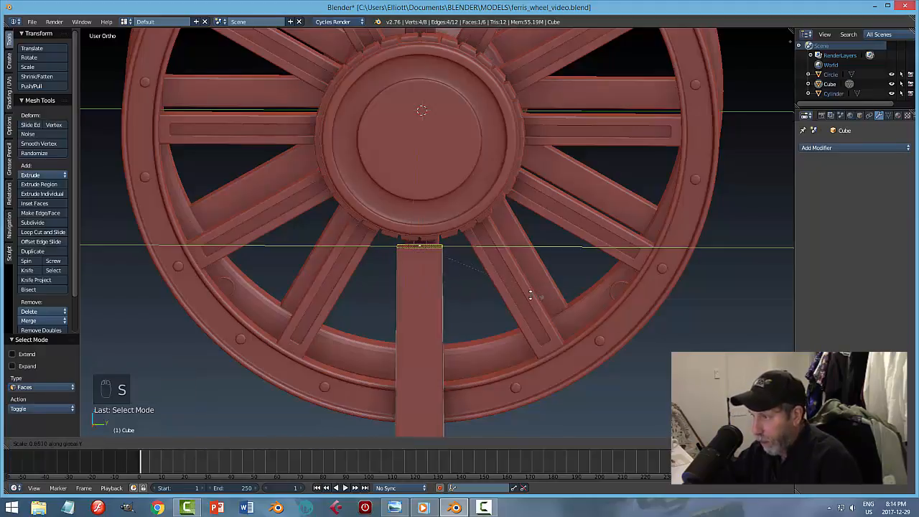
click(479, 292)
Step: Widen the bar's lower end by scaling its bottom face along Y by about 1.306, and return to Object Mode
scroll(494, 321, down, 2)
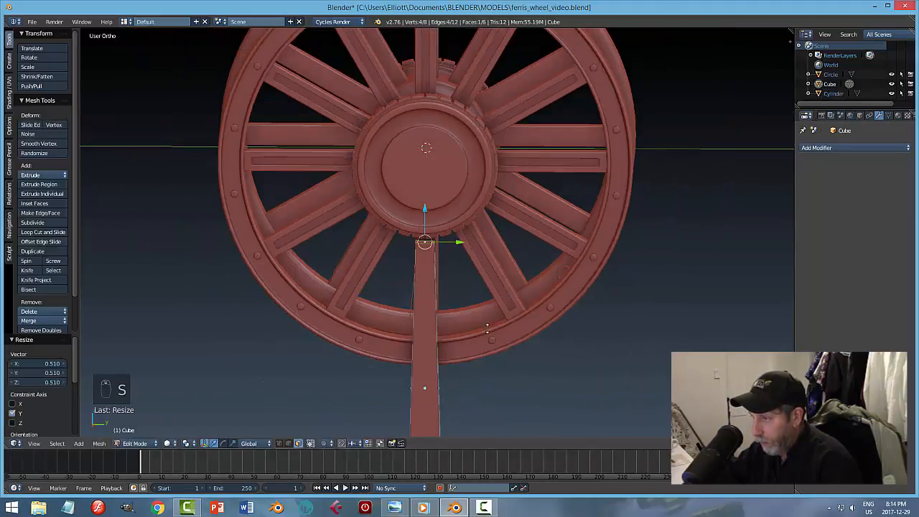
shift+middle_drag(487, 331, 499, 220)
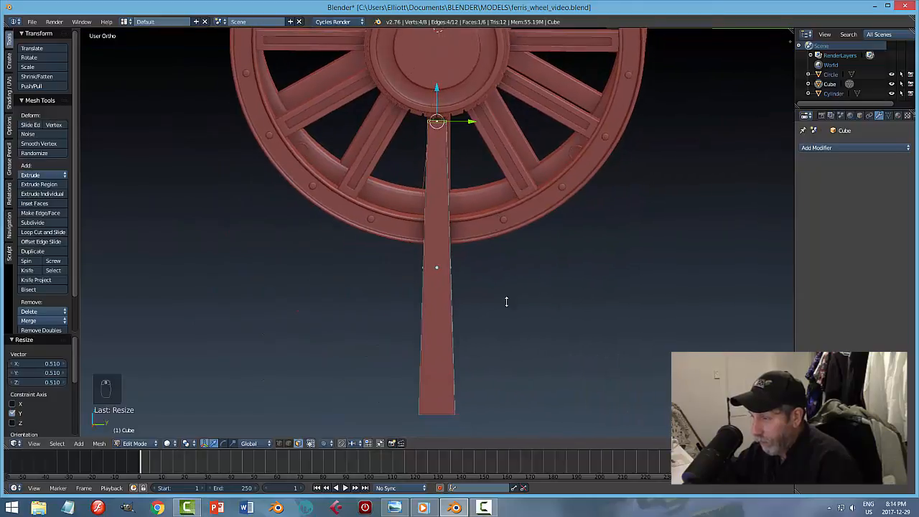
shift+middle_drag(506, 302, 423, 318)
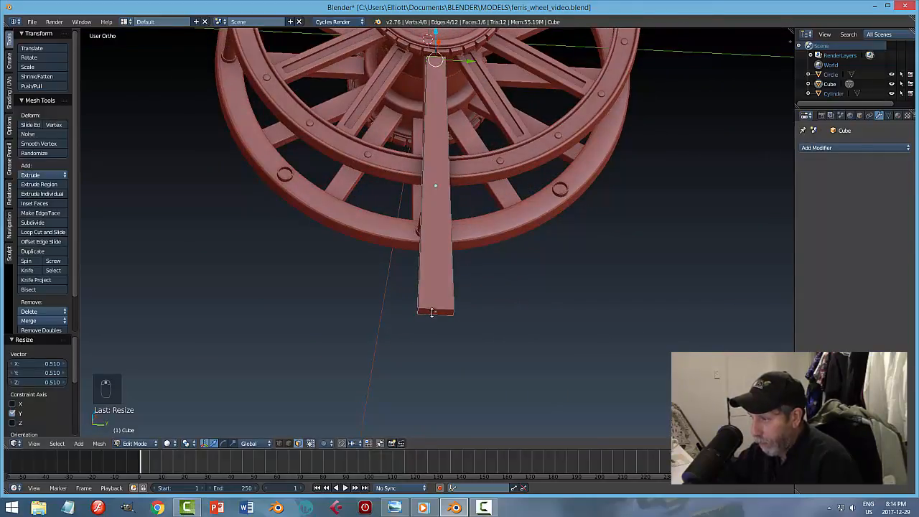
right_click(431, 311)
key(s)
key(y)
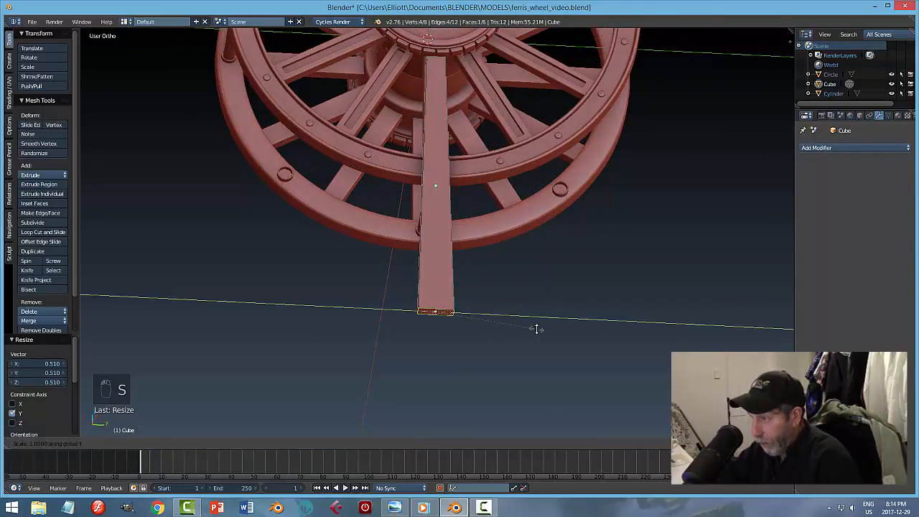
click(567, 330)
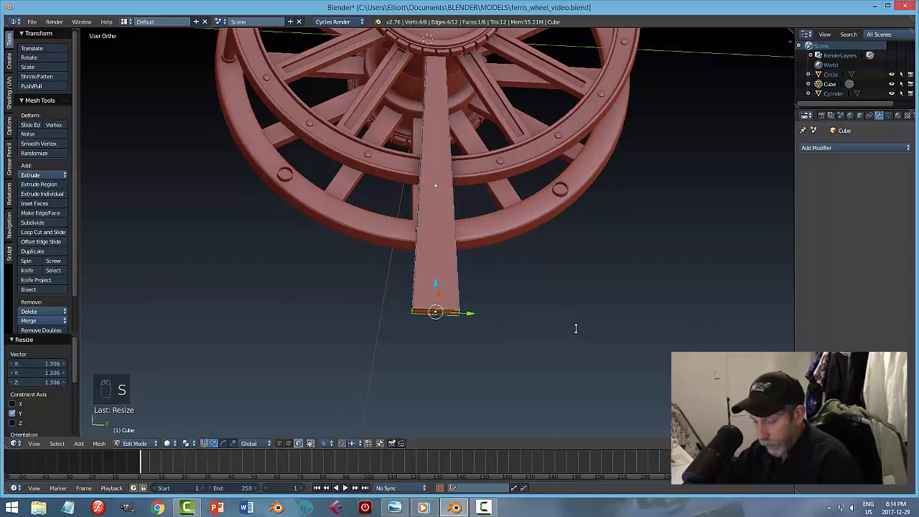
key(a)
middle_drag(576, 329, 530, 342)
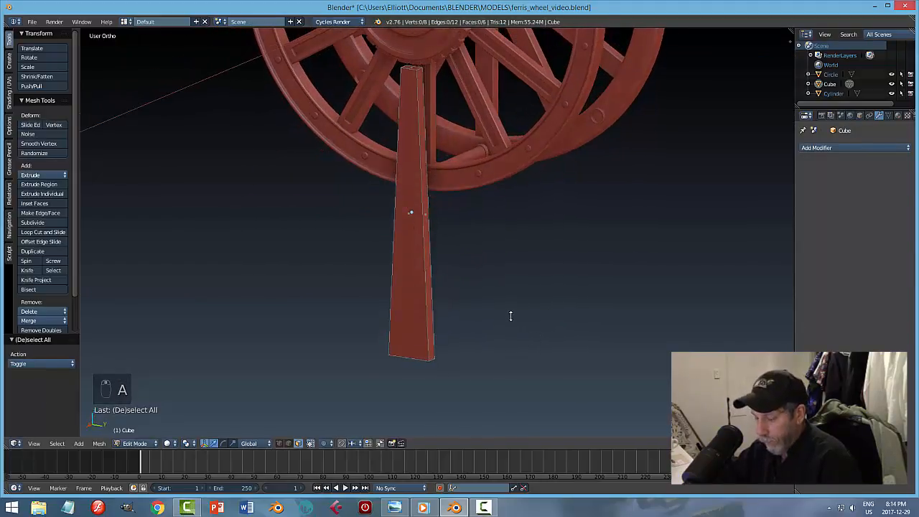
key(Tab)
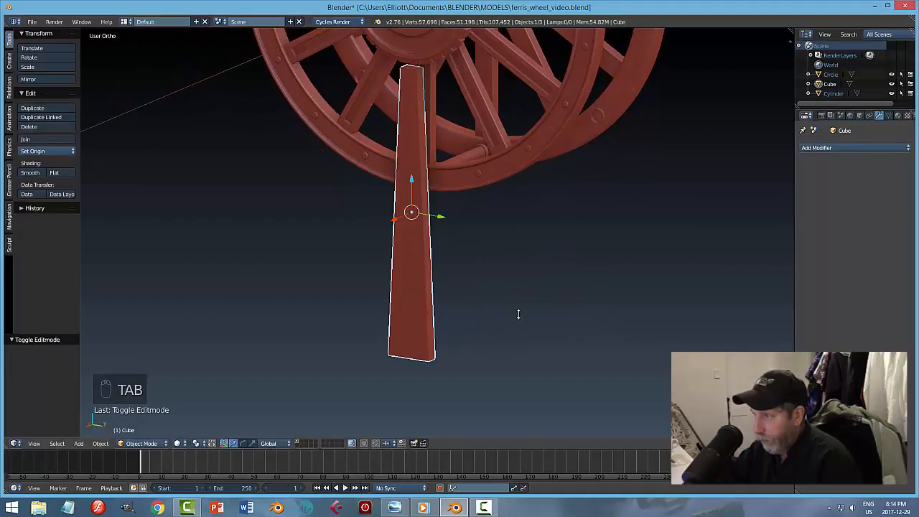
Step: Save the file and apply the scale of the tapered bar
key(ctrl+s)
middle_drag(519, 311, 550, 286)
click(108, 441)
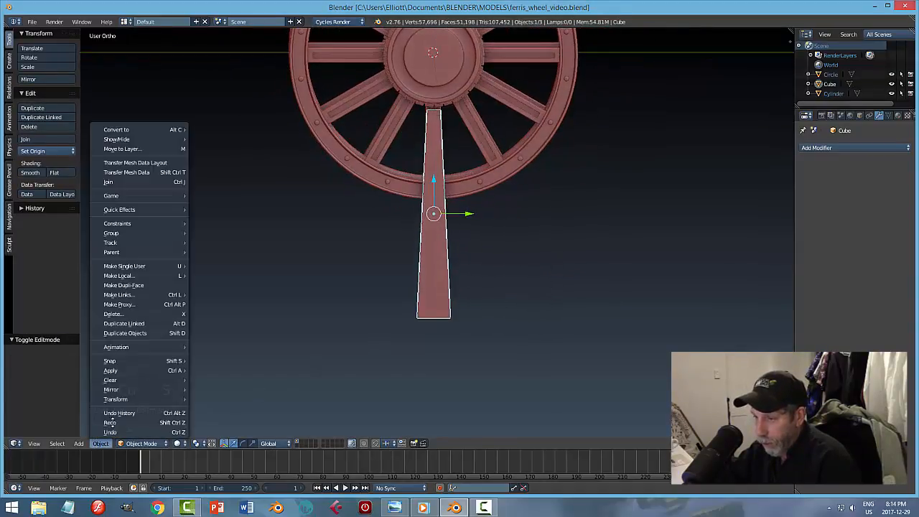
mouse_move(150, 370)
click(219, 390)
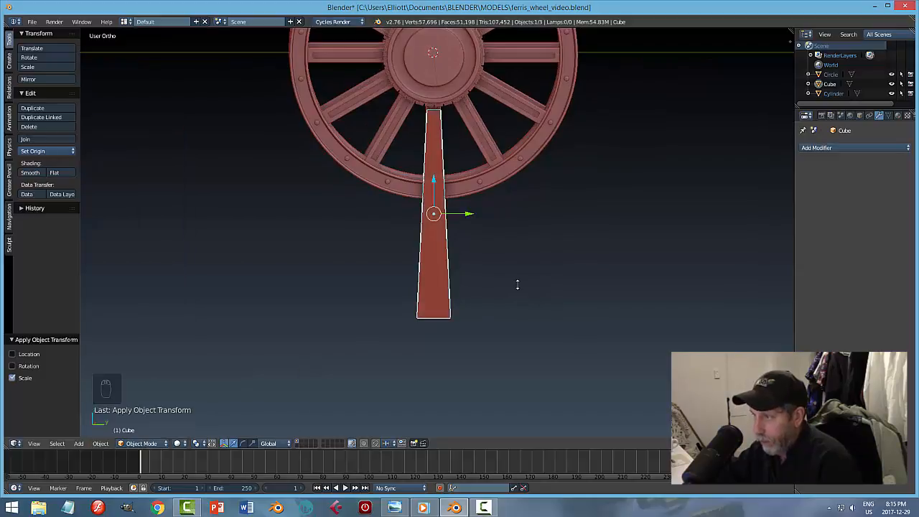
Step: Make all of the tapered bar's normals consistent in Edit Mode and return to Object Mode
scroll(474, 271, up, 3)
middle_drag(536, 269, 490, 289)
key(Tab)
click(546, 289)
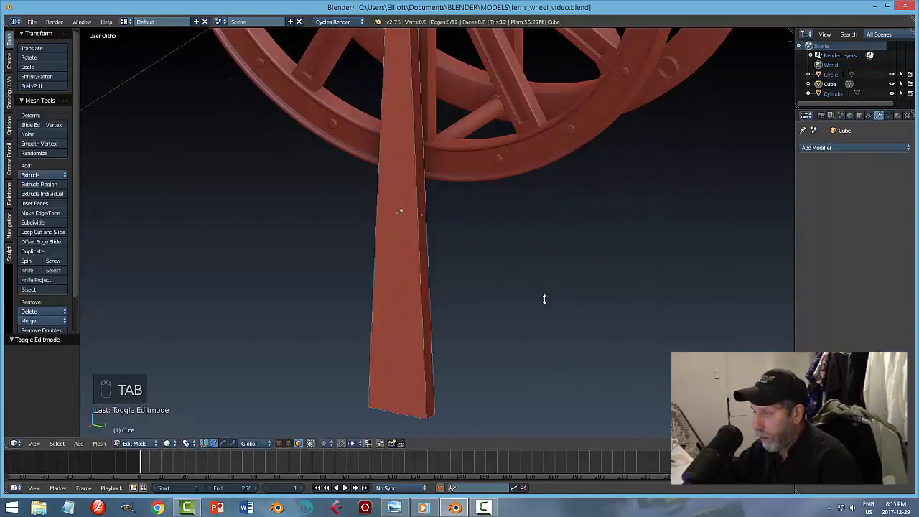
key(a)
key(a)
key(ctrl+n)
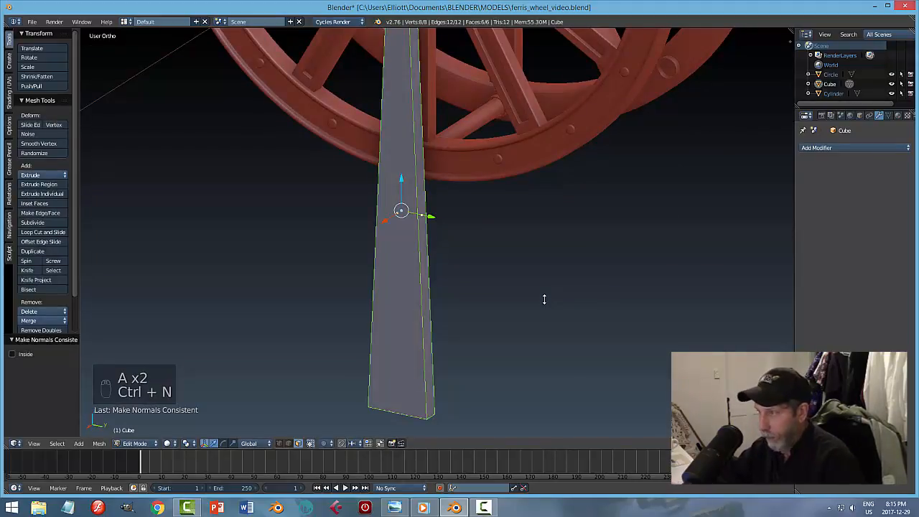
key(a)
key(Tab)
scroll(503, 229, down, 4)
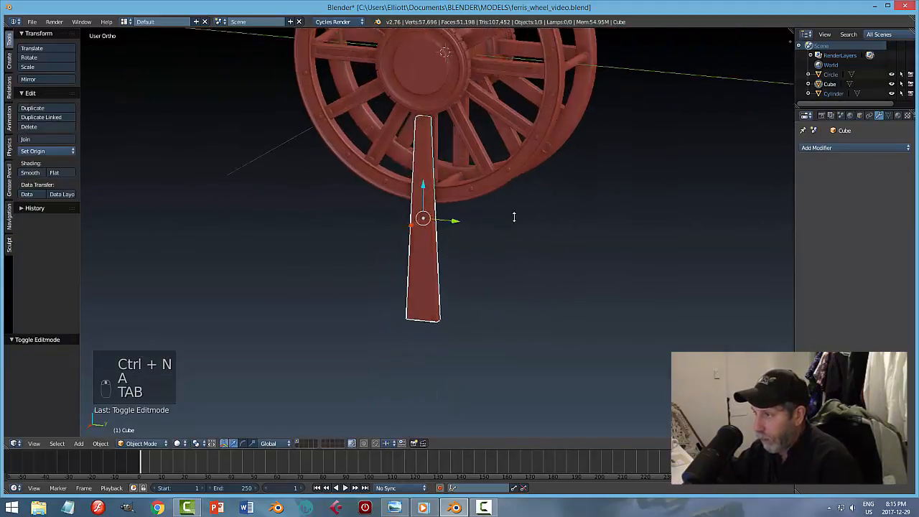
Step: Bevel the four long vertical edges of the tapered bar by about 0.023 with 4 segments
middle_drag(514, 216, 454, 231)
scroll(491, 242, up, 3)
key(Tab)
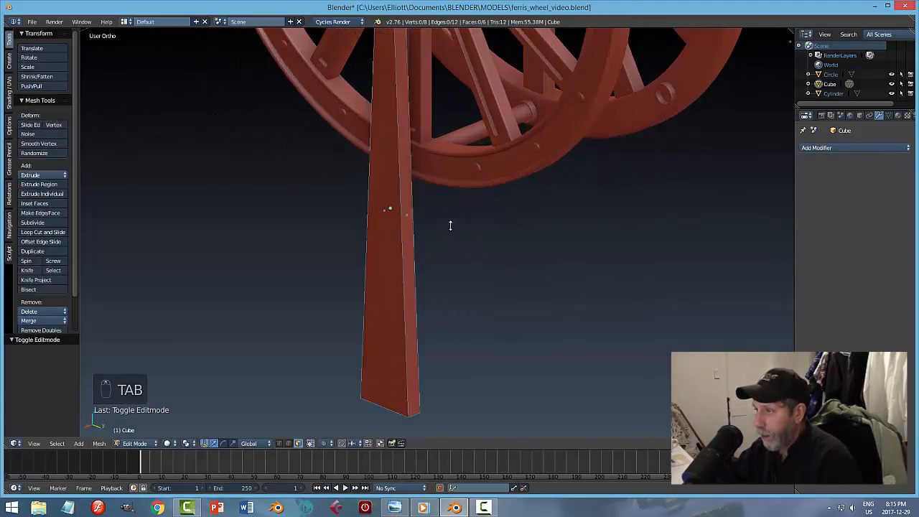
key(ctrl+Tab)
click(431, 215)
middle_drag(459, 197, 428, 178)
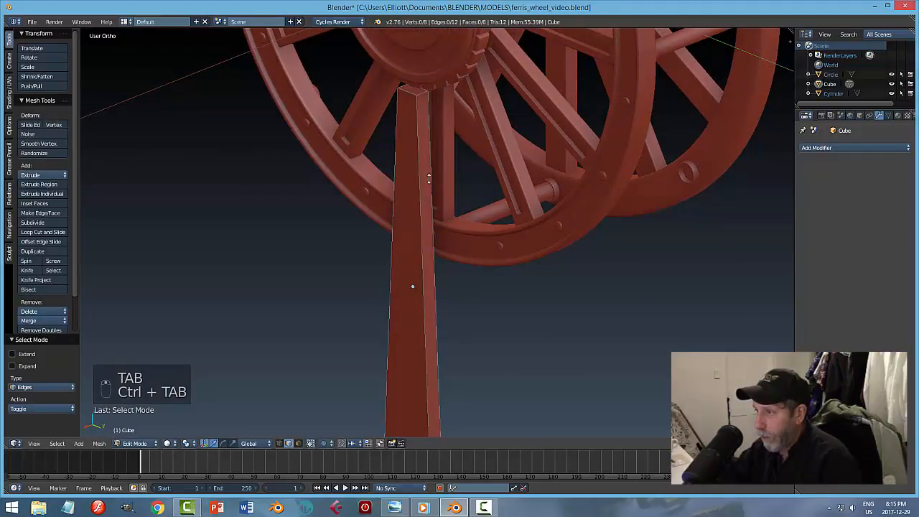
click(420, 164)
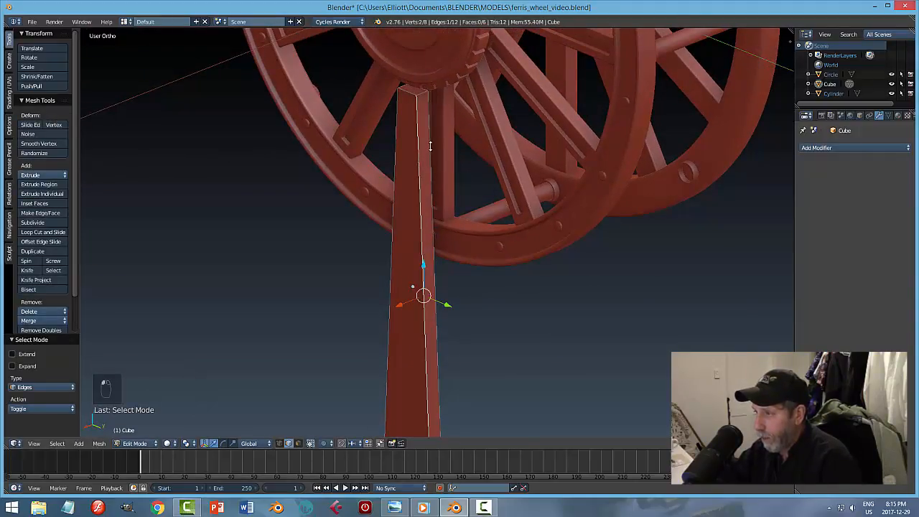
shift+click(431, 148)
shift+click(397, 138)
middle_drag(422, 201, 492, 224)
shift+click(497, 150)
scroll(531, 316, up, 2)
key(ctrl+b)
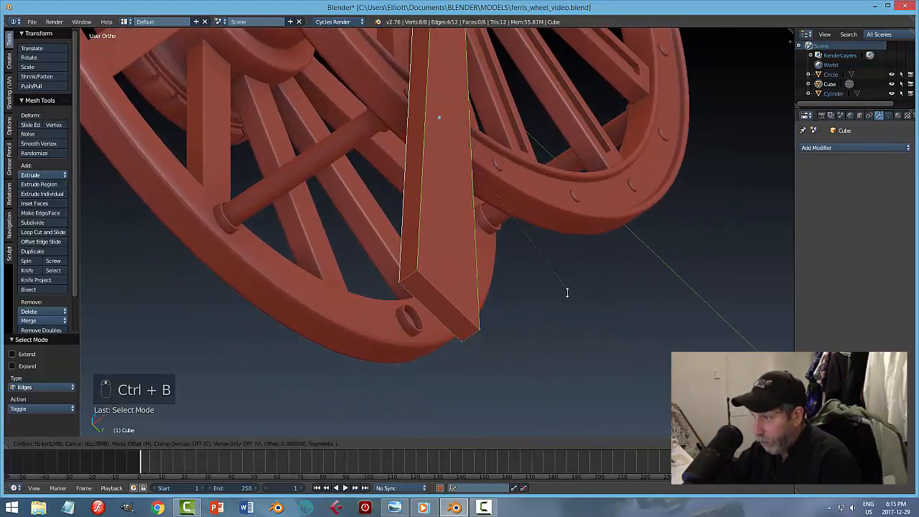
scroll(570, 293, up, 3)
click(571, 294)
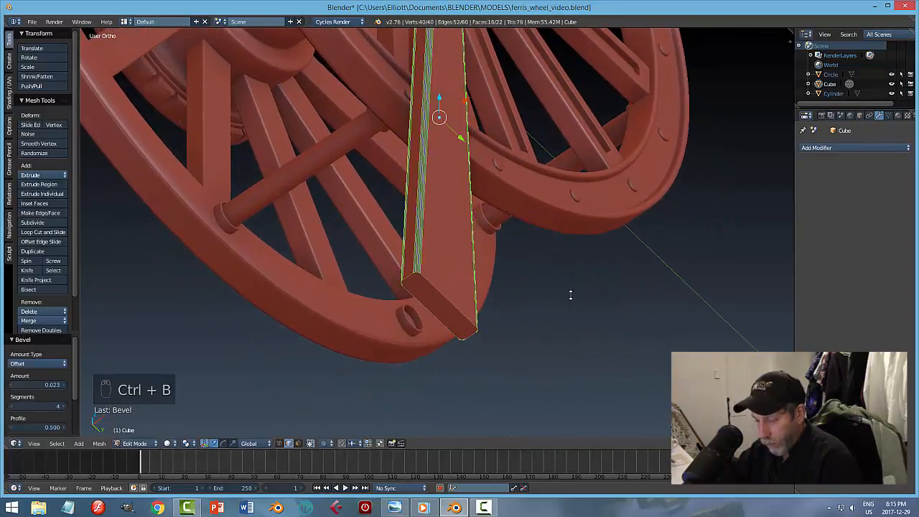
Step: Bevel the edges of the tapered leg's bottom face by about 0.016 with 3 segments
key(a)
right_click(445, 298)
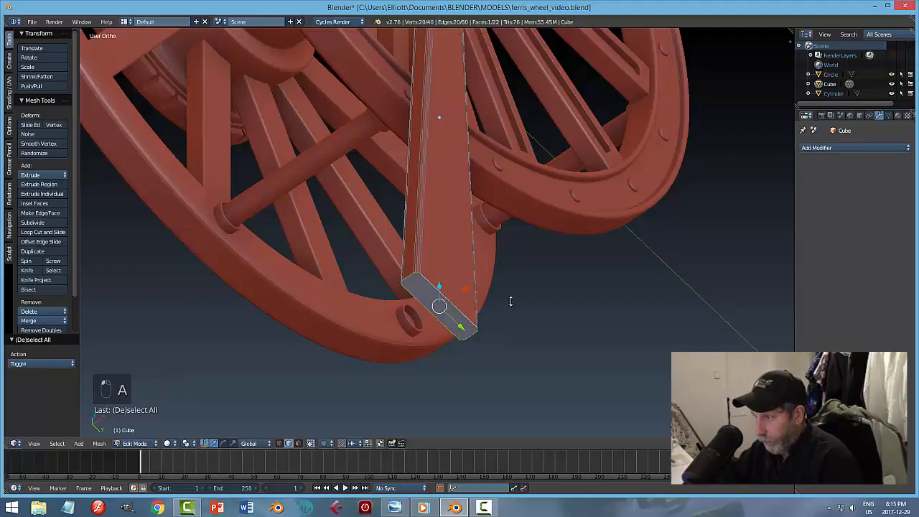
key(ctrl+b)
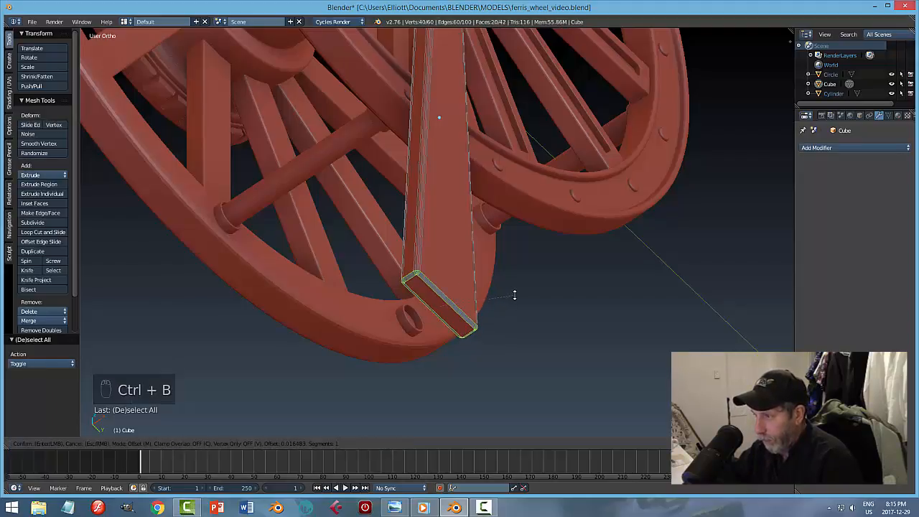
click(514, 294)
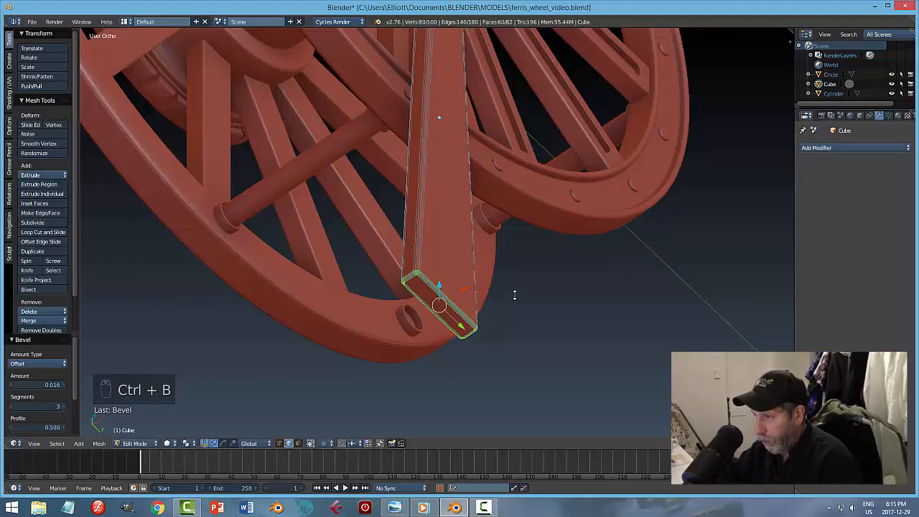
key(a)
Step: Return to Object Mode and move the leg slightly upward along Z toward the hub
middle_drag(513, 294, 503, 246)
middle_drag(492, 205, 504, 201)
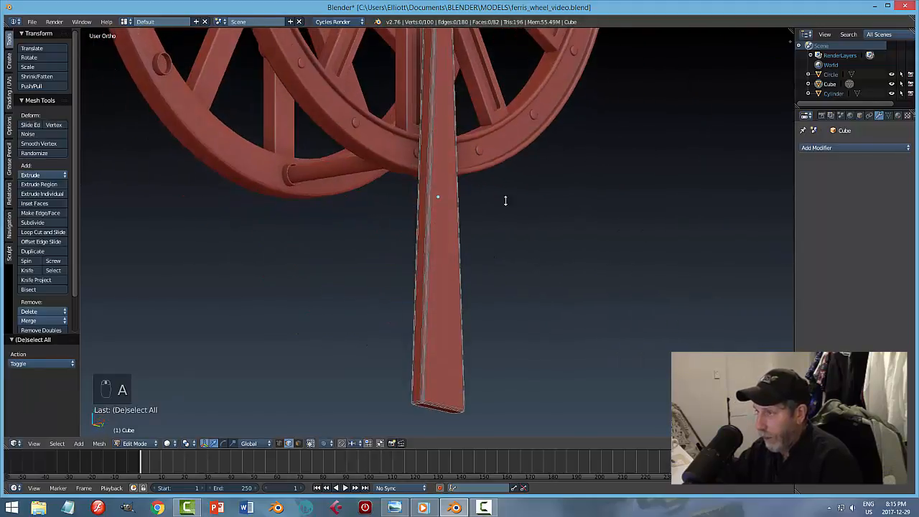
shift+middle_drag(511, 163, 439, 306)
scroll(438, 305, up, 3)
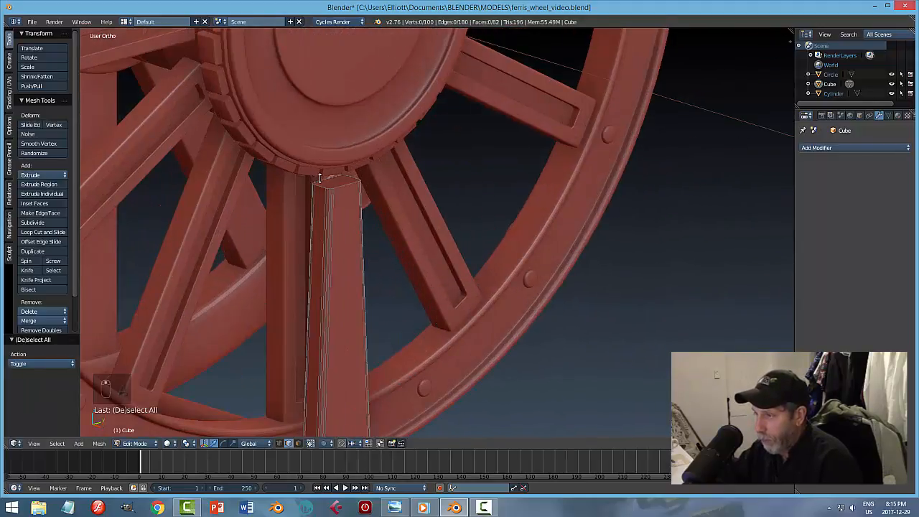
right_click(340, 185)
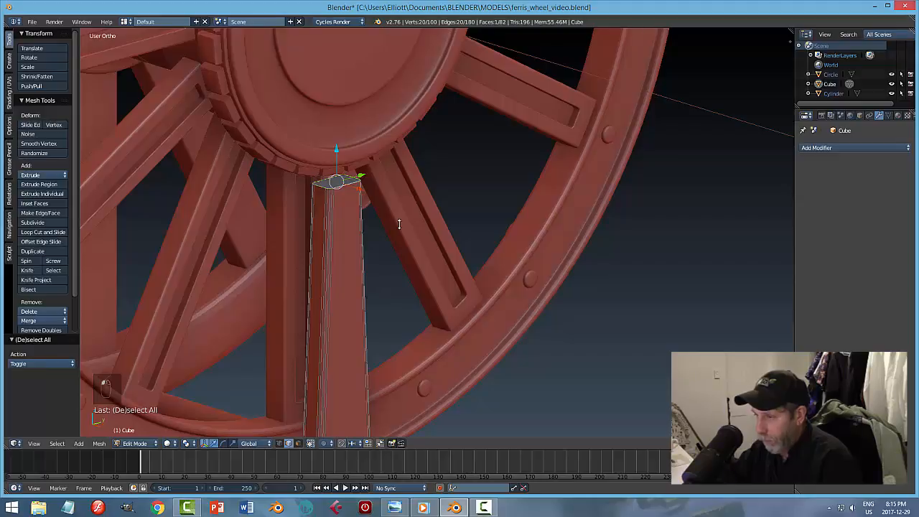
key(a)
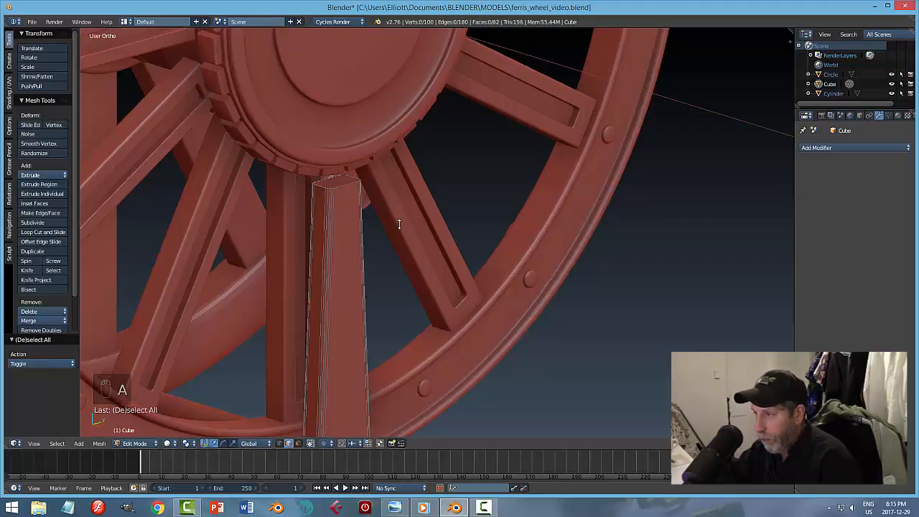
key(Tab)
scroll(424, 245, down, 2)
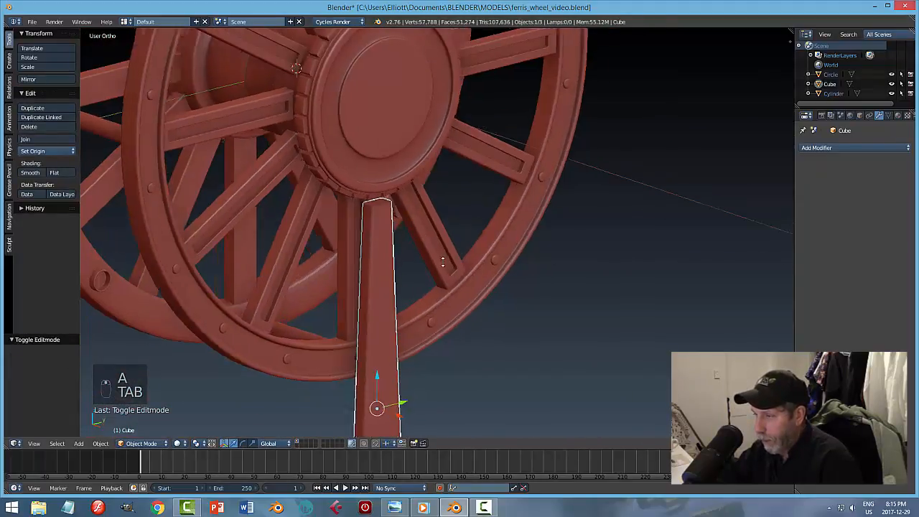
middle_drag(461, 251, 441, 259)
drag(367, 370, 370, 354)
key(a)
Step: Rotate the leg by -25° about the X axis in the right orthographic view
middle_drag(467, 317, 503, 269)
middle_drag(440, 242, 400, 80)
middle_drag(432, 110, 379, 74)
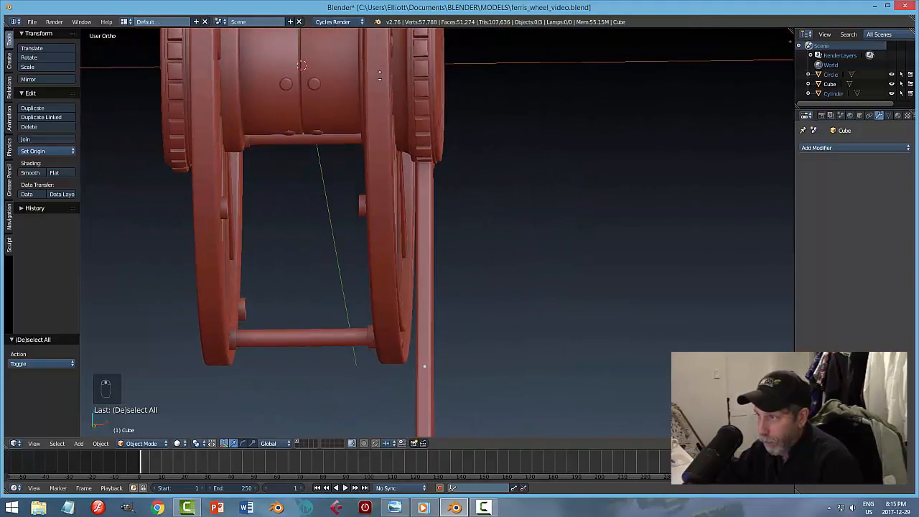
middle_drag(461, 149, 394, 255)
right_click(394, 256)
middle_drag(448, 287, 459, 216)
key(KP_3)
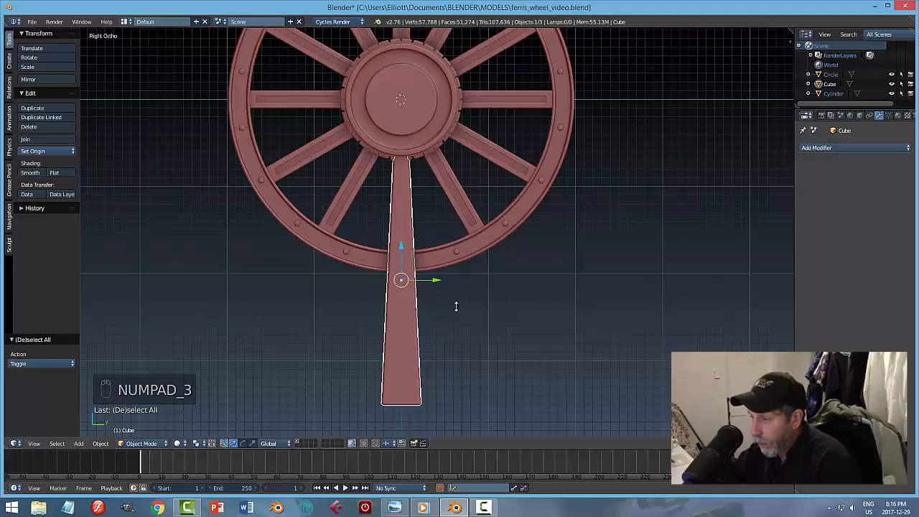
key(r)
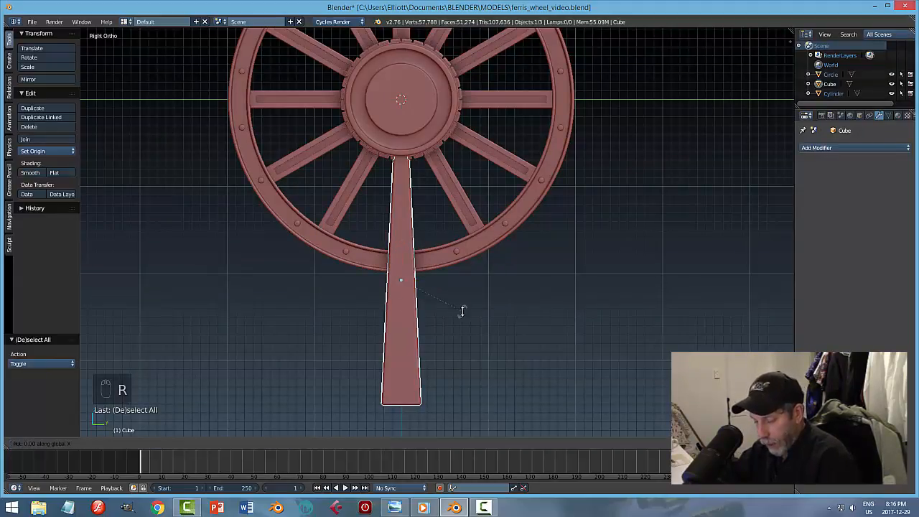
text(25)
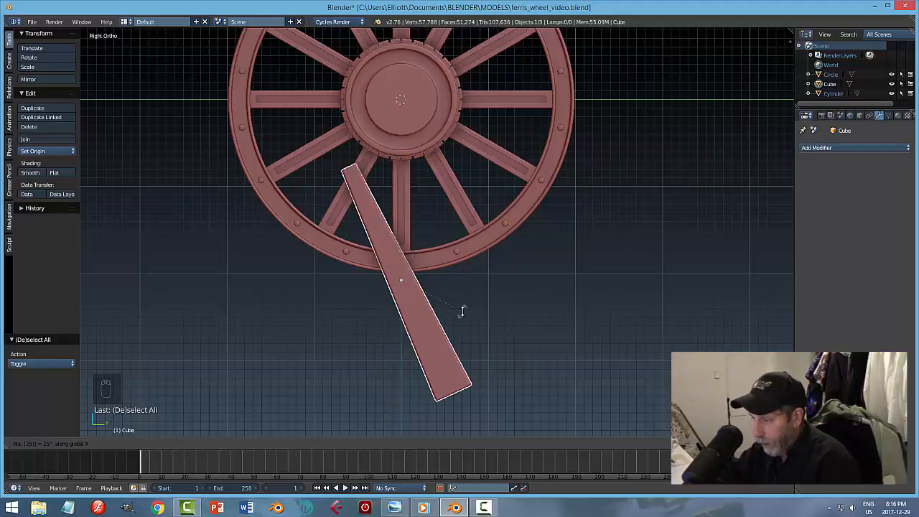
key(minus)
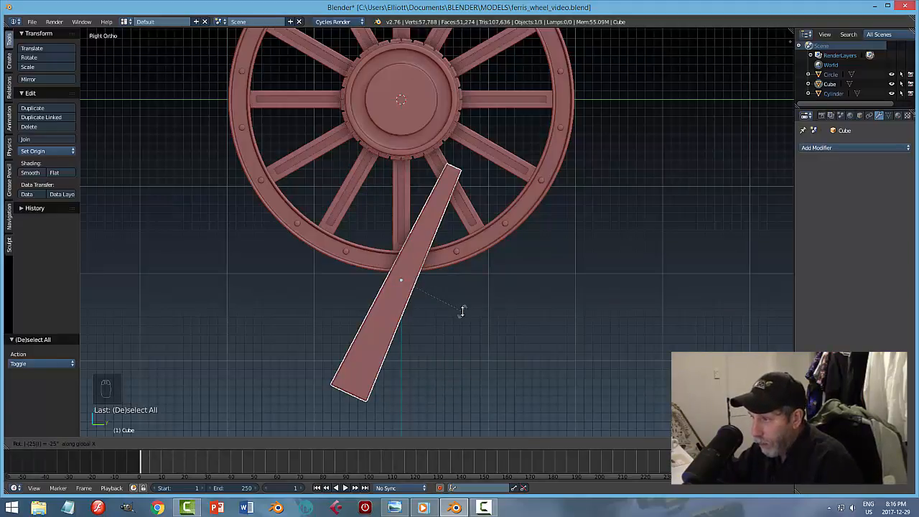
key(Return)
Step: Move the tilted leg along Y and Z until its top meets the hub's lower-left rim, including about 0.198 up and 0.082 along Y
drag(435, 280, 326, 227)
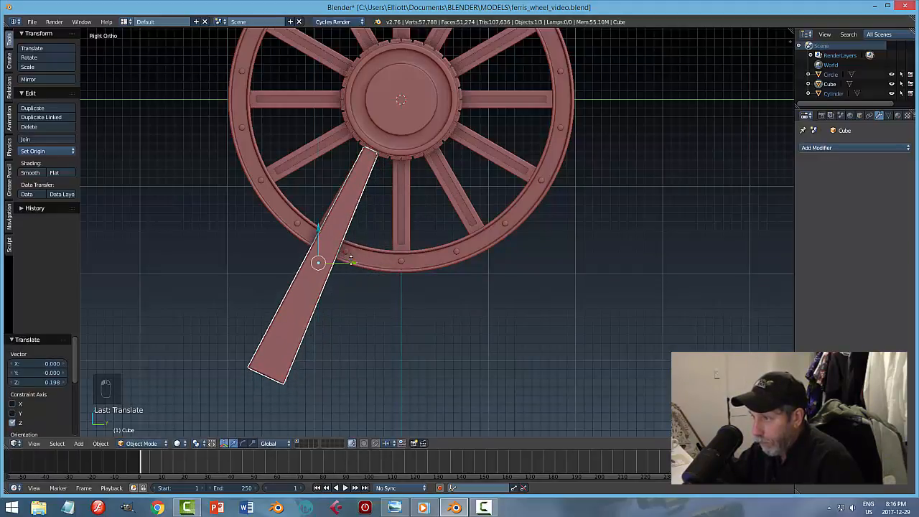
drag(351, 257, 364, 262)
middle_drag(421, 280, 348, 235)
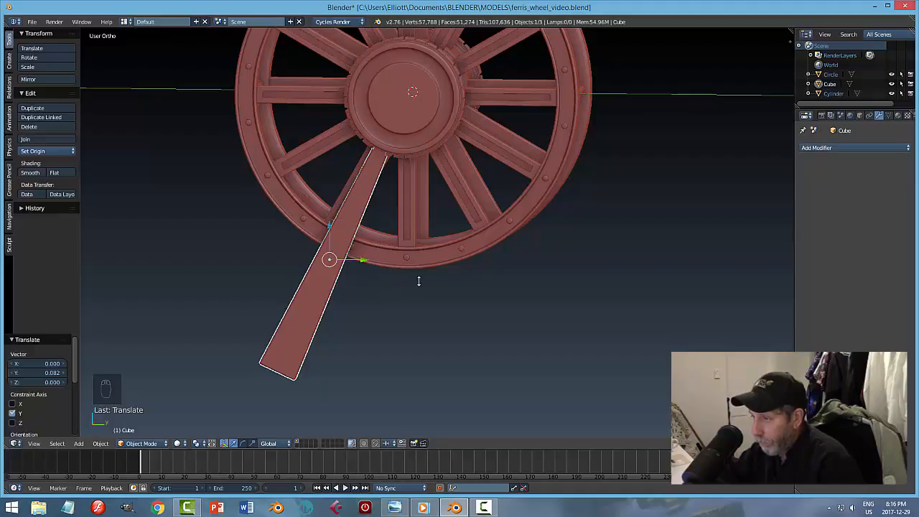
Step: Thin the leg by scaling it along X by about 0.894, and clear the selection
middle_drag(419, 281, 481, 281)
key(s)
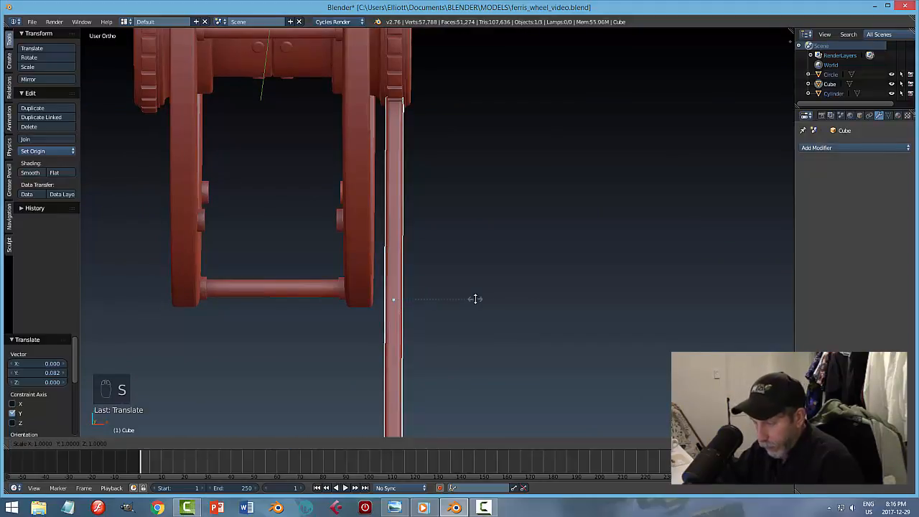
key(x)
click(466, 299)
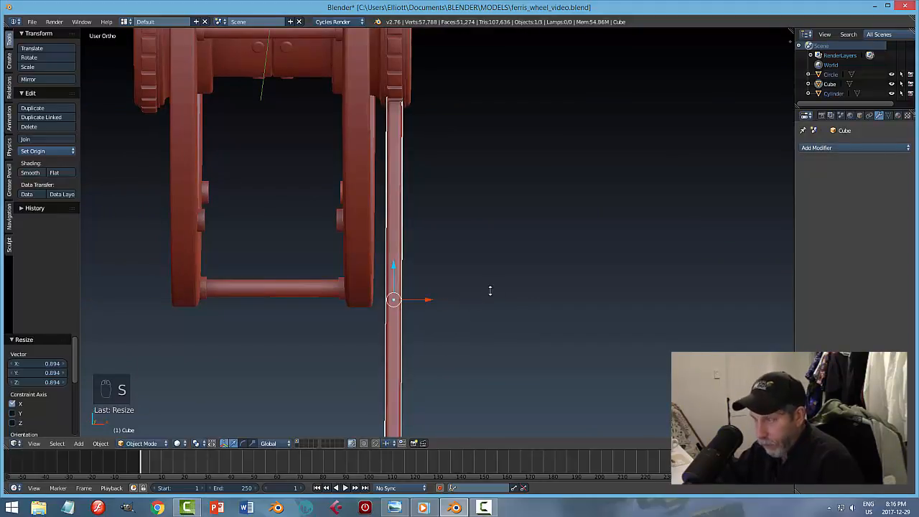
key(a)
Step: Examine how the leg's top end joins the toothed rim of the hub
middle_drag(491, 290, 342, 80)
scroll(400, 228, up, 2)
scroll(392, 232, down, 1)
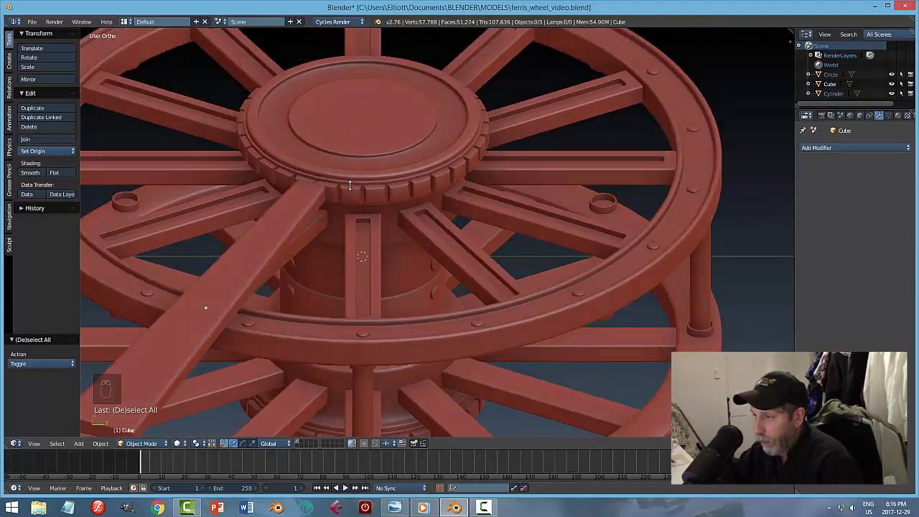
middle_drag(367, 184, 372, 260)
right_click(360, 223)
key(a)
middle_drag(376, 220, 574, 66)
Step: Open the leg's mesh for editing in the right orthographic view with wireframe display
key(KP_3)
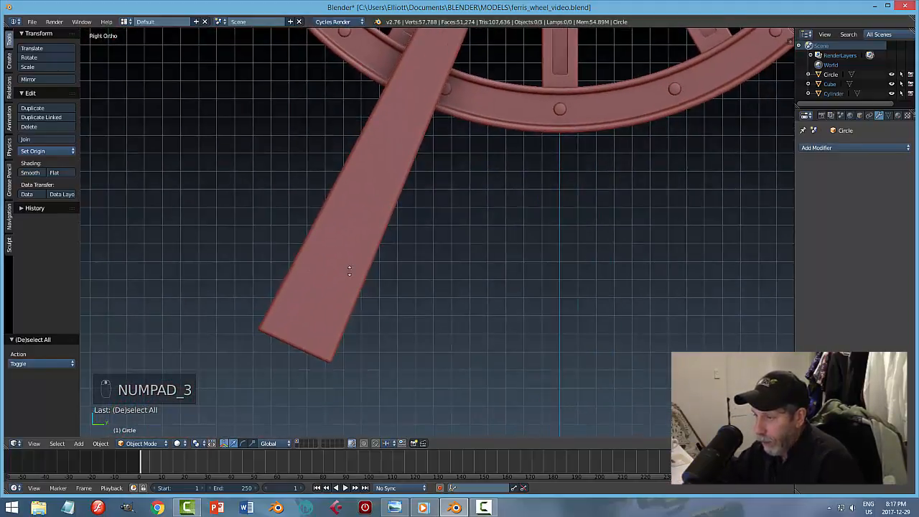
right_click(310, 290)
key(Tab)
click(379, 297)
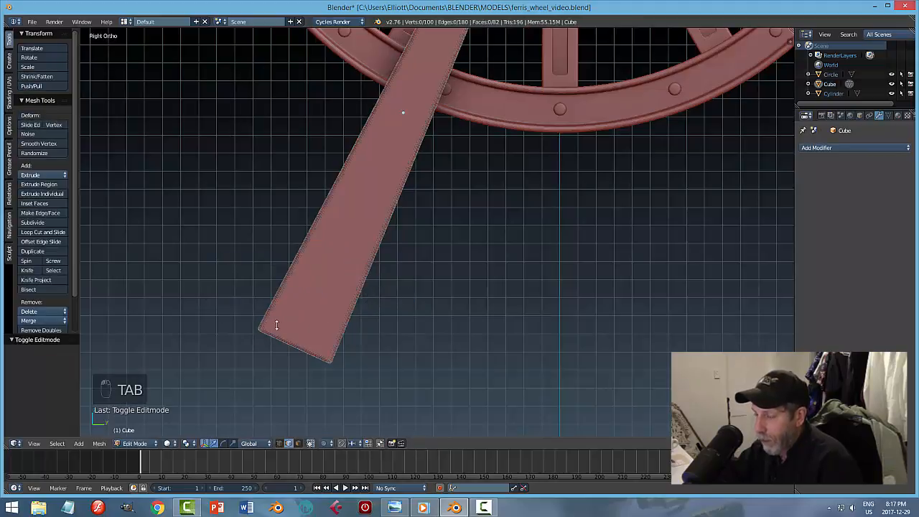
key(z)
click(324, 313)
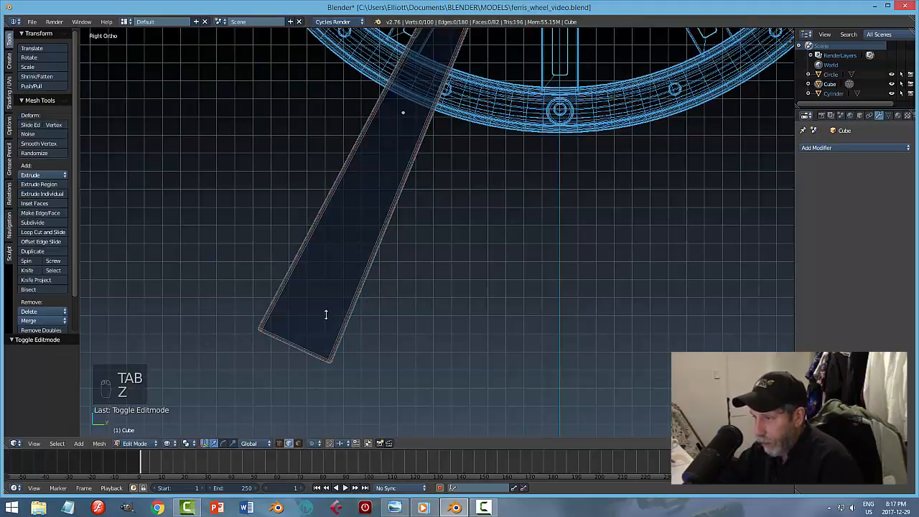
Step: Flatten the leg's foot level with the ground by scaling all its bottom-end vertices to 0 along Z
key(ctrl+Tab)
click(244, 328)
key(b)
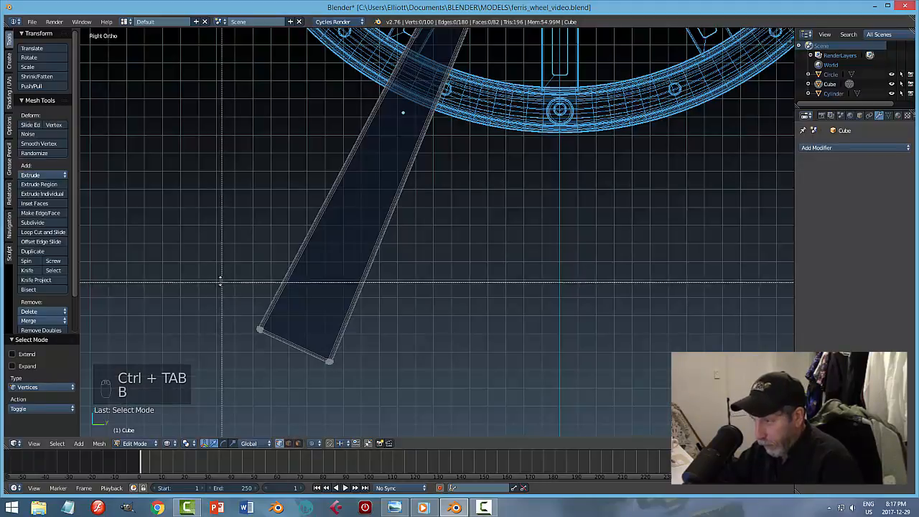
drag(220, 277, 376, 388)
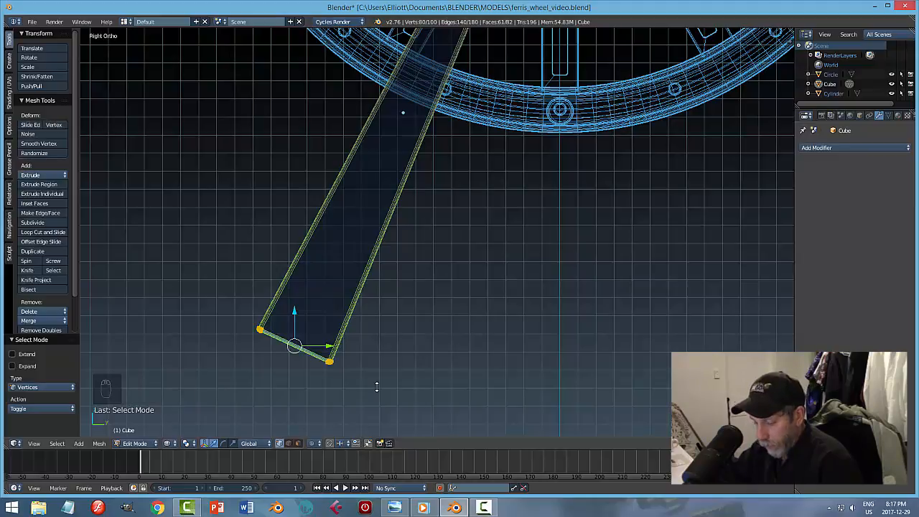
key(s)
key(z)
key(0)
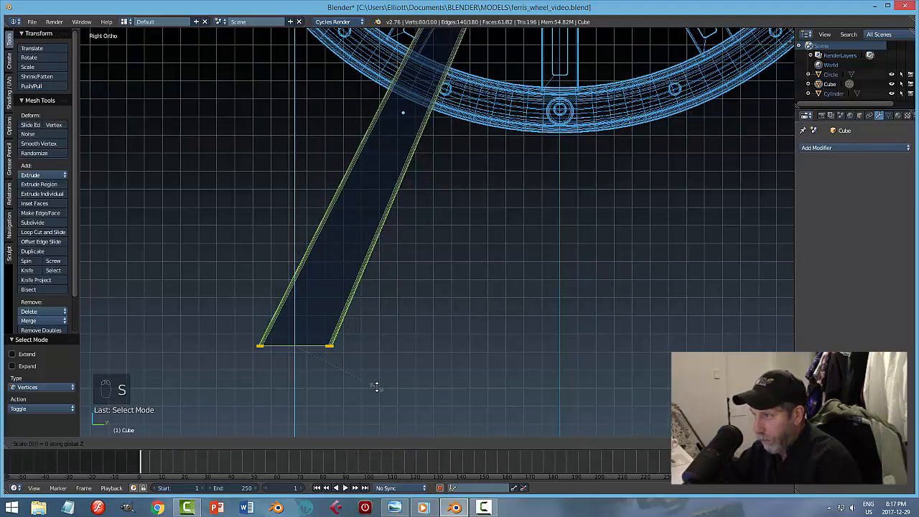
click(377, 388)
scroll(392, 372, down, 3)
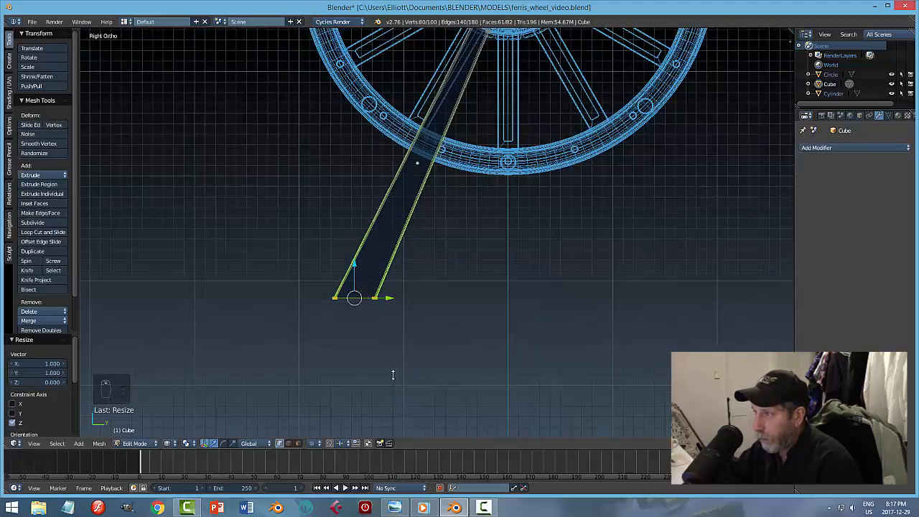
scroll(392, 374, down, 2)
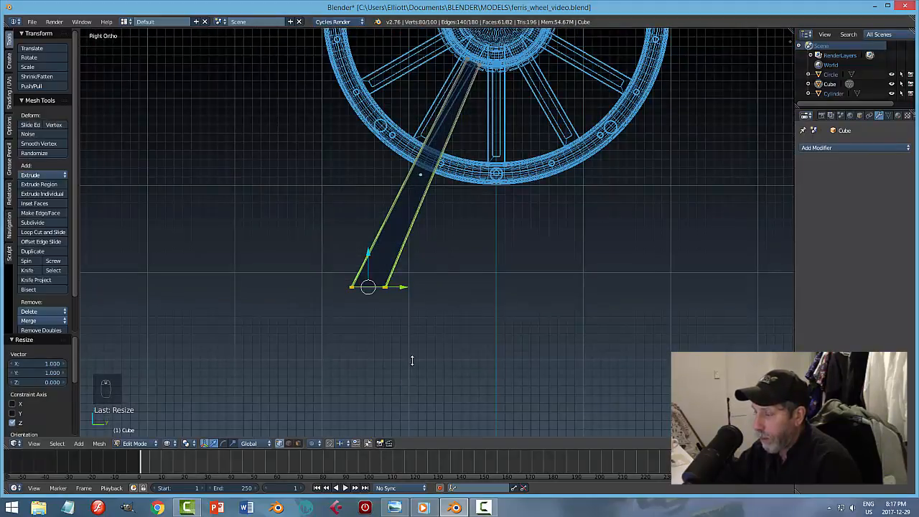
Step: Widen the foot by moving the vertices of its outer bottom corner about -0.176 along Y
key(a)
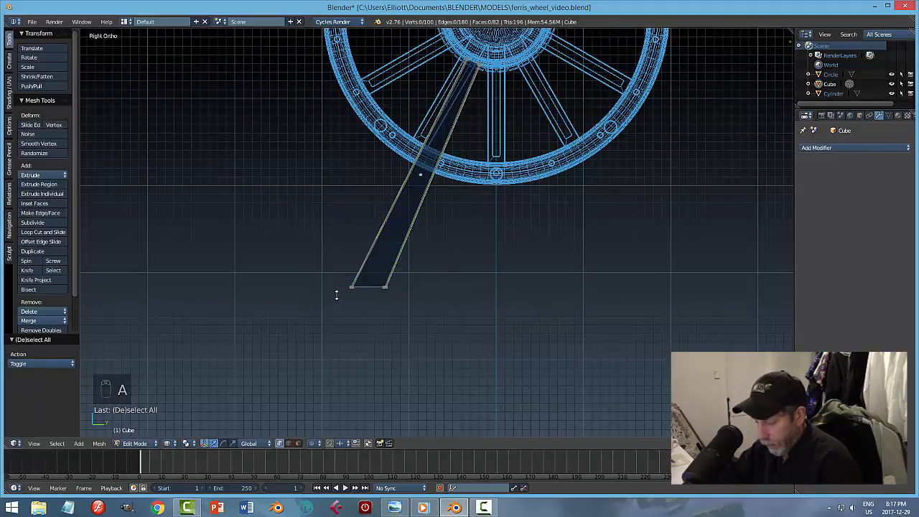
key(b)
drag(326, 263, 371, 285)
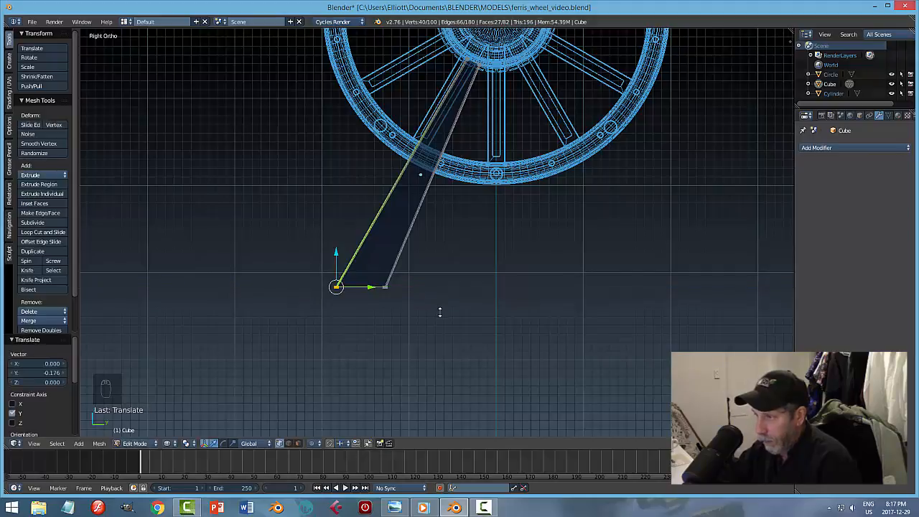
key(a)
Step: Return to Object Mode with solid shading and deselect the leg
key(Tab)
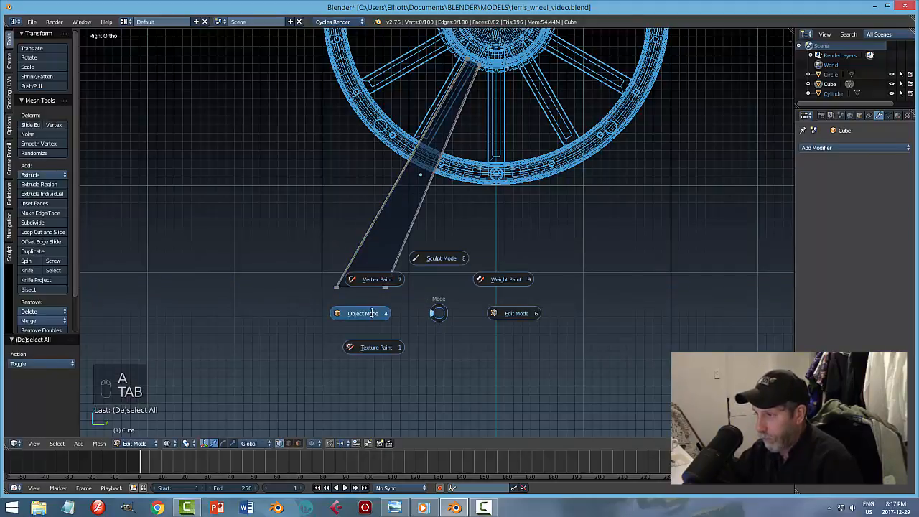
key(z)
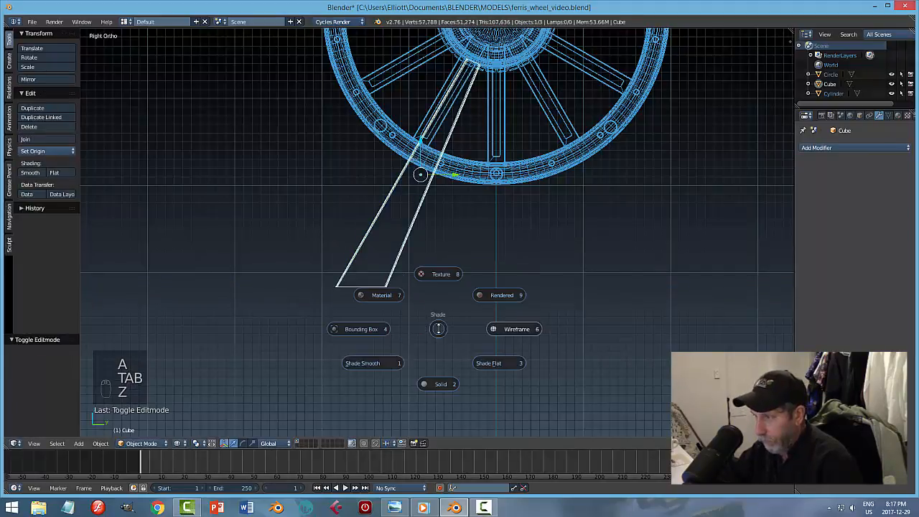
click(439, 387)
mouse_move(475, 331)
middle_down()
mouse_move(464, 343)
mouse_move(564, 335)
mouse_move(474, 336)
mouse_move(521, 292)
mouse_move(515, 309)
mouse_move(467, 336)
middle_up()
key(a)
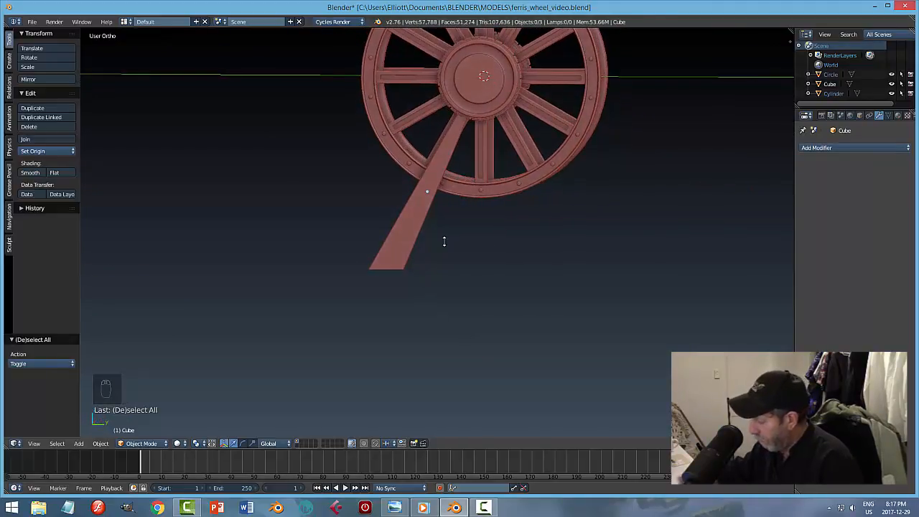
Step: Add a Mirror modifier to the slanted leg, viewed from the right
key(KP_3)
scroll(496, 248, up, 3)
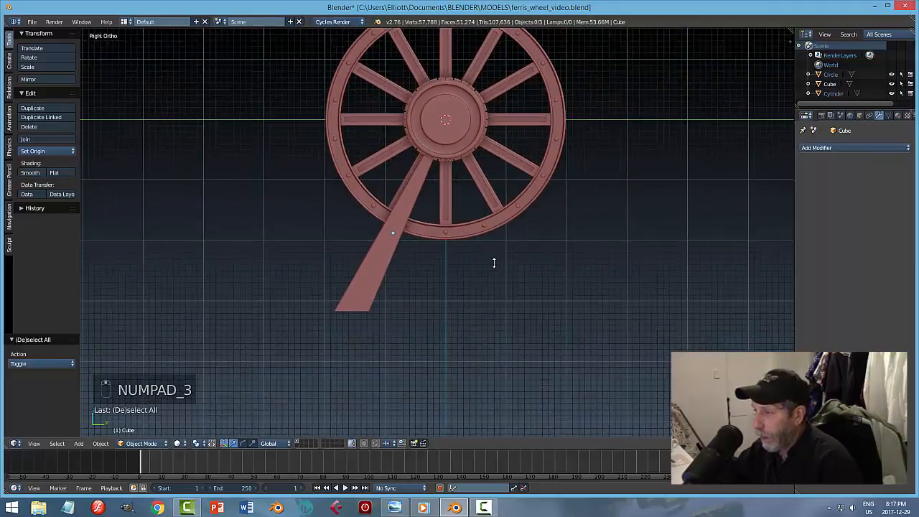
right_click(359, 232)
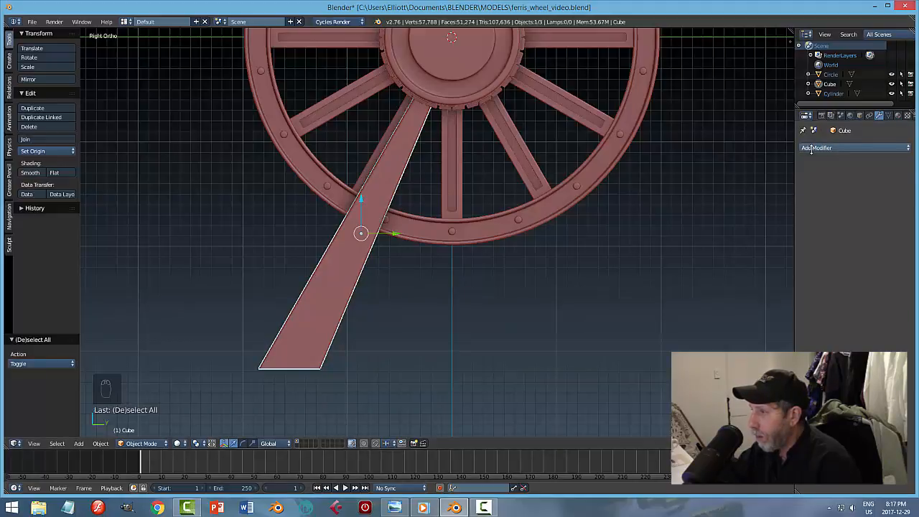
shift+middle_drag(610, 185, 582, 236)
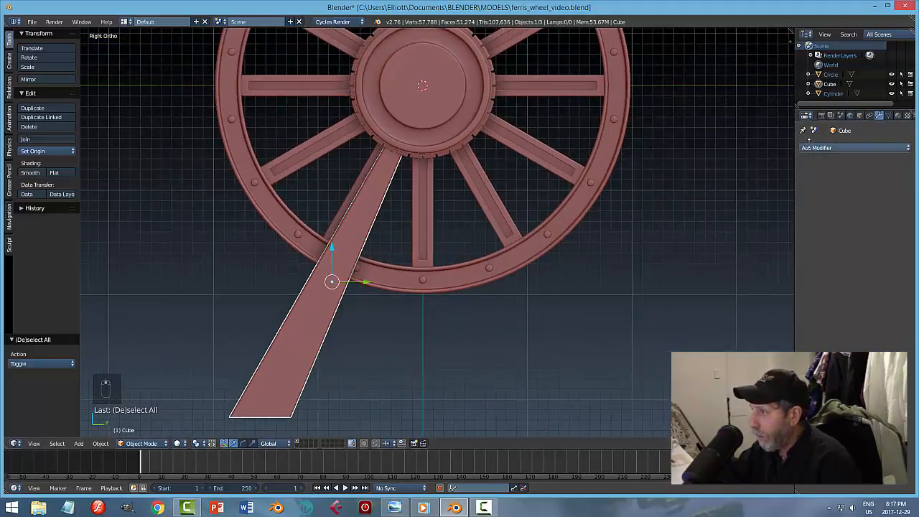
click(819, 147)
click(718, 243)
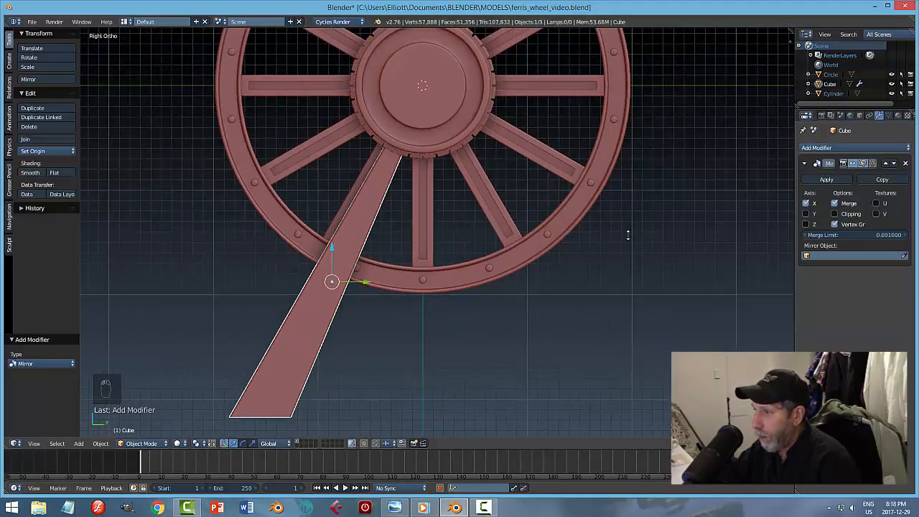
Step: Mirror the slanted leg across the Y axis only, with Circle as the mirror object, and deselect it
click(806, 212)
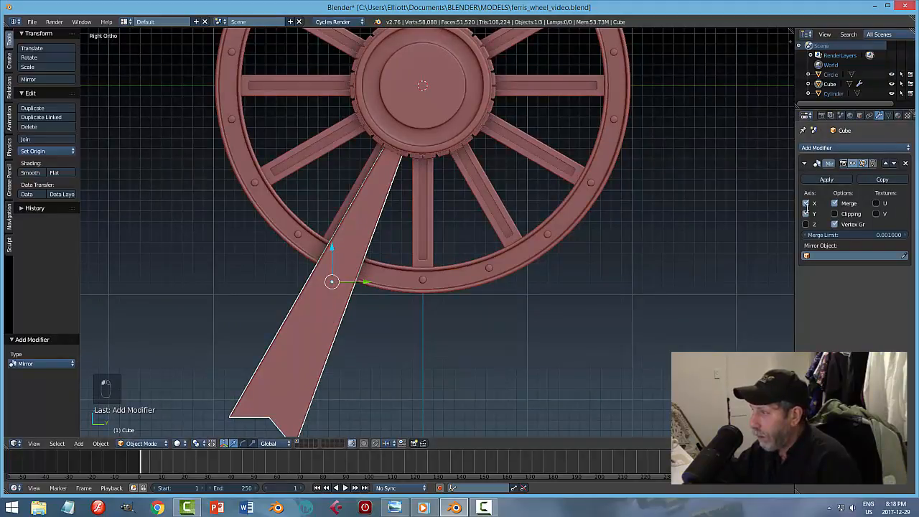
click(444, 97)
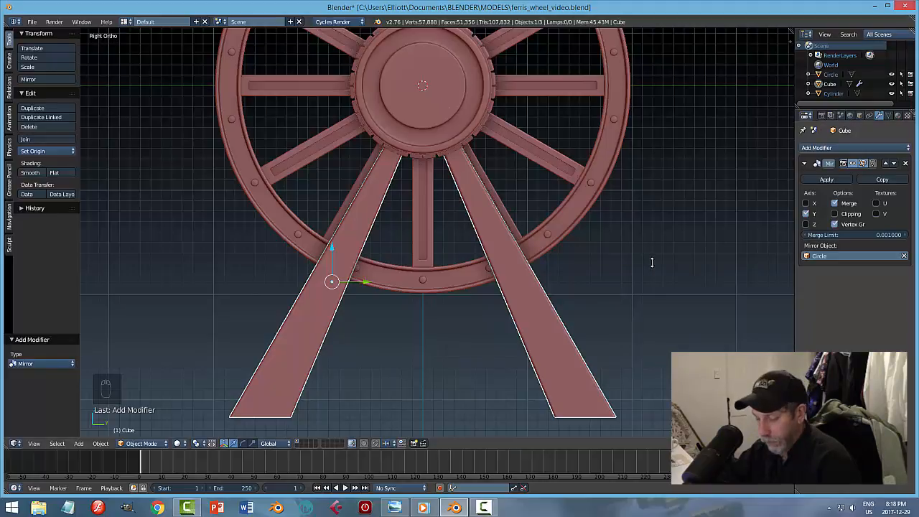
key(a)
mouse_move(696, 263)
middle_down()
mouse_move(550, 263)
mouse_move(771, 261)
mouse_move(90, 263)
mouse_move(761, 265)
mouse_move(567, 267)
mouse_move(711, 268)
mouse_move(604, 283)
mouse_move(708, 269)
mouse_move(615, 275)
mouse_move(687, 272)
middle_up()
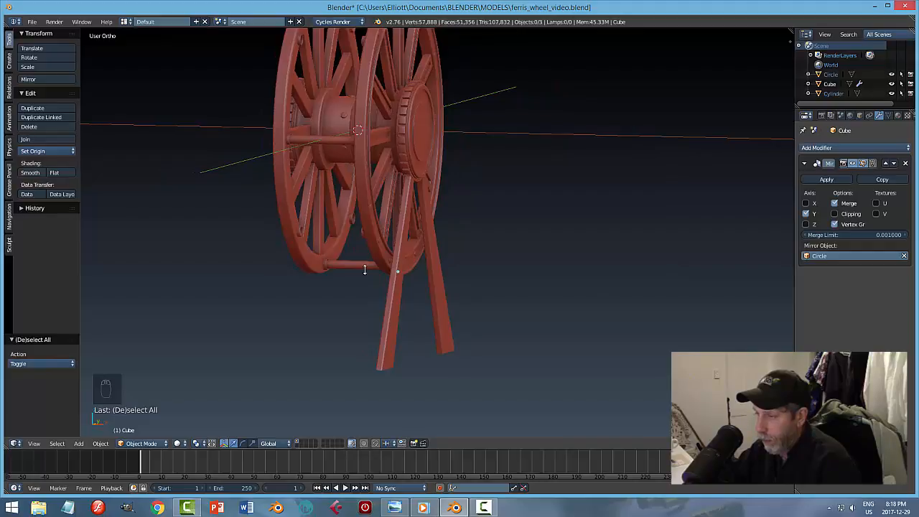
Step: Add a plane for the base and move it -3.303 along Z, down near the legs' feet
middle_drag(494, 287, 485, 295)
key(shift+a)
mouse_move(537, 305)
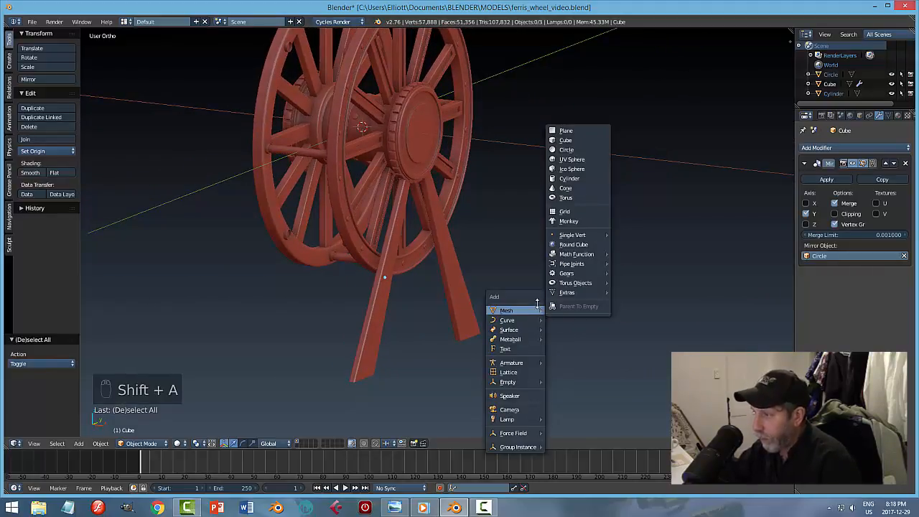
click(567, 130)
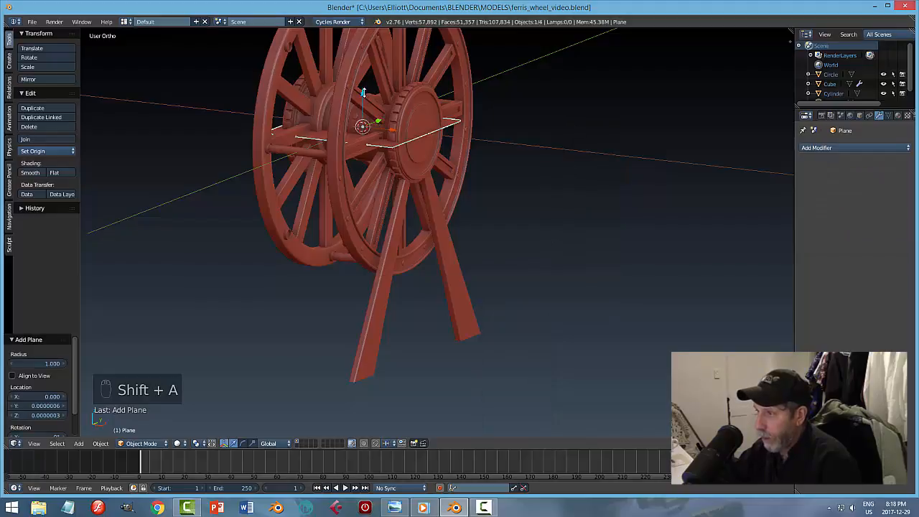
drag(363, 92, 390, 327)
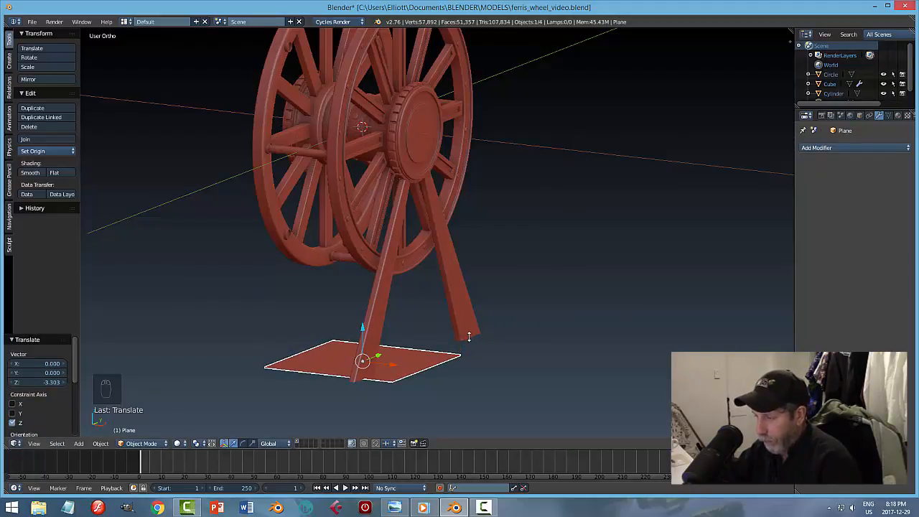
middle_drag(469, 336, 468, 347)
Step: Stretch the base plane by a factor of about 3.255 along Y and raise it 0.185 along Z
key(s)
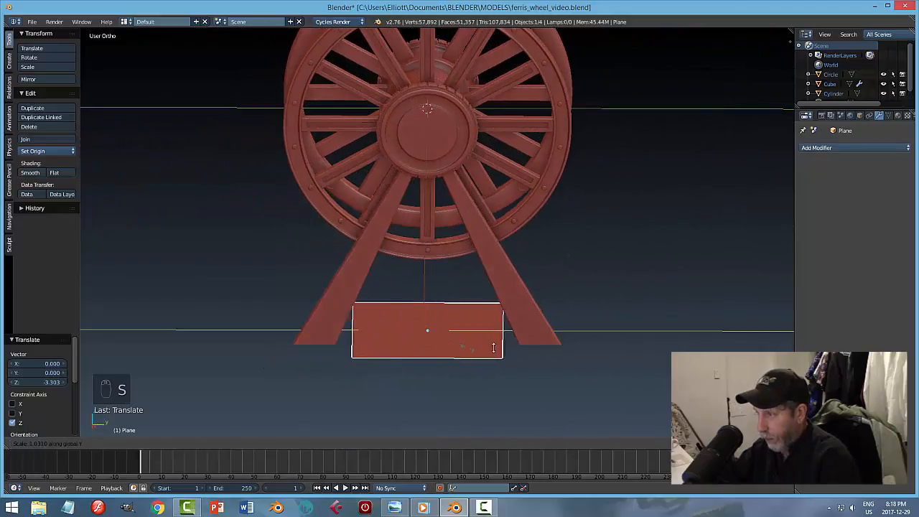
click(567, 343)
middle_drag(567, 343, 540, 313)
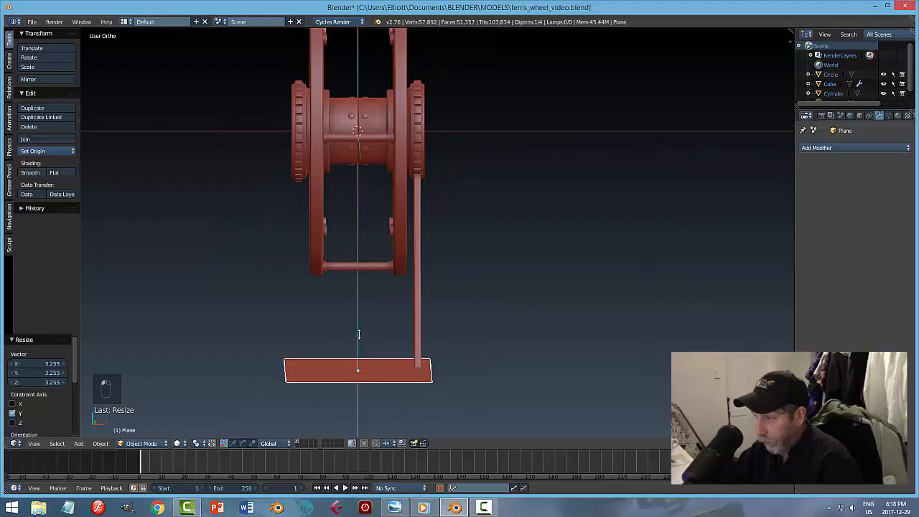
drag(359, 334, 361, 321)
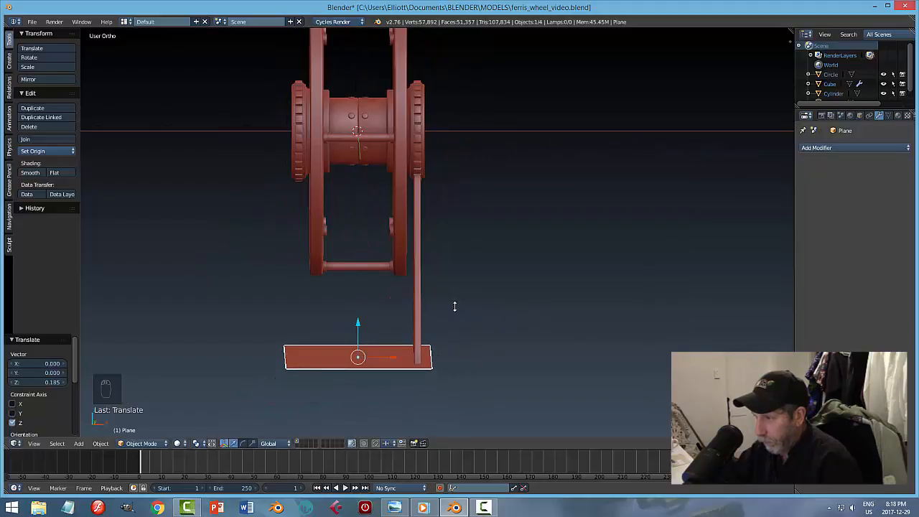
middle_drag(454, 307, 375, 300)
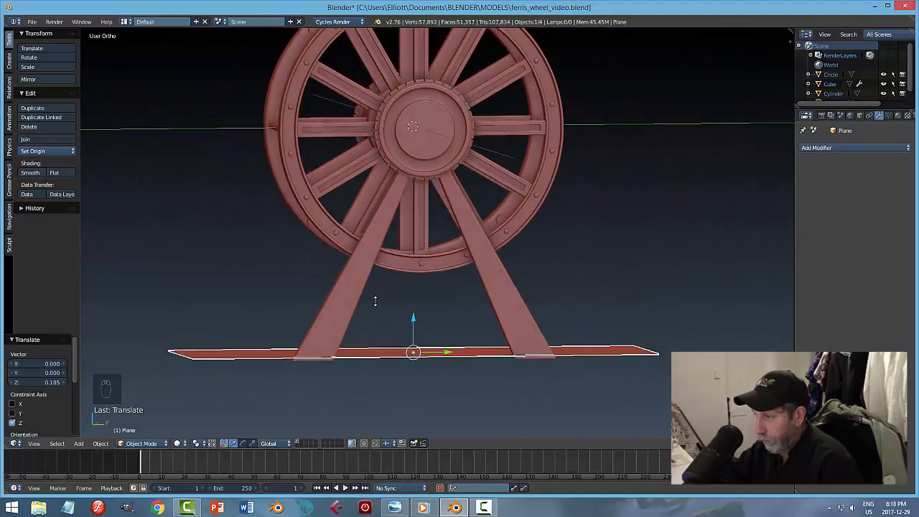
Step: Lengthen the leg in wireframe Edit Mode by moving its bottom-end vertices down along Z and about -0.277 along Y
right_click(352, 303)
key(Tab)
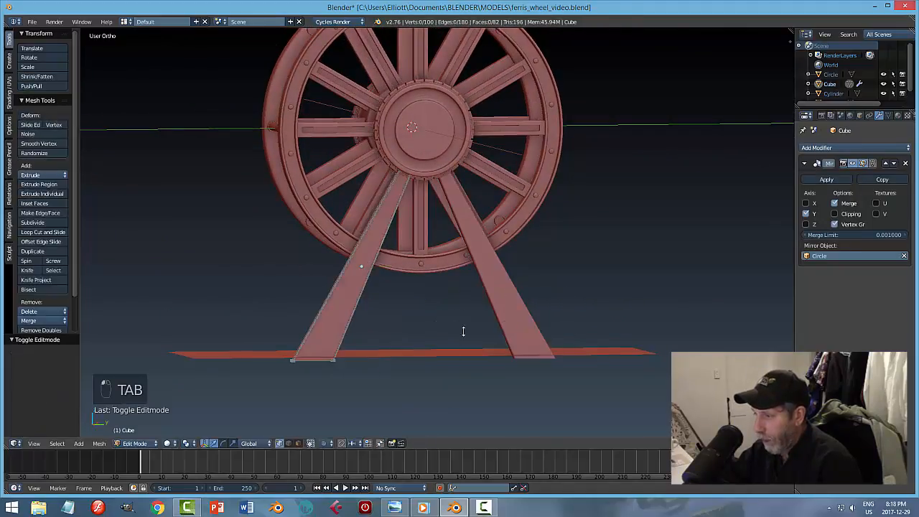
key(KP_3)
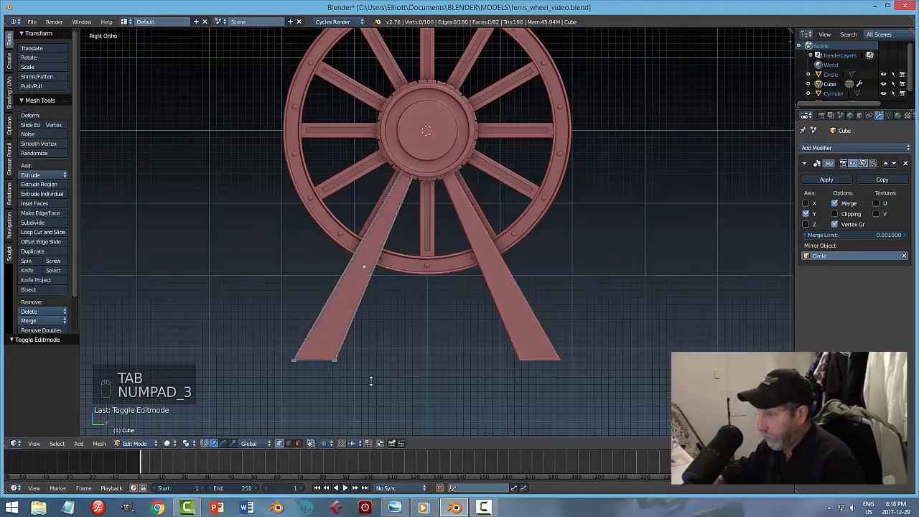
key(z)
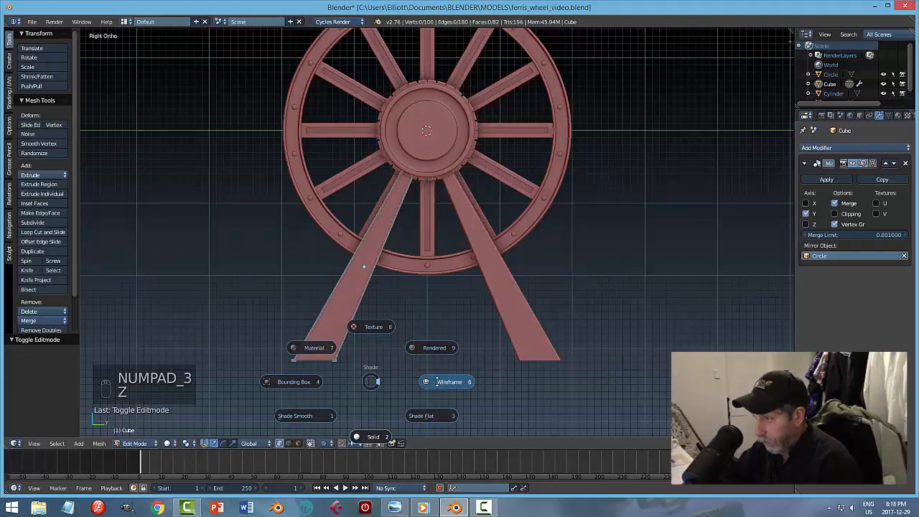
click(442, 382)
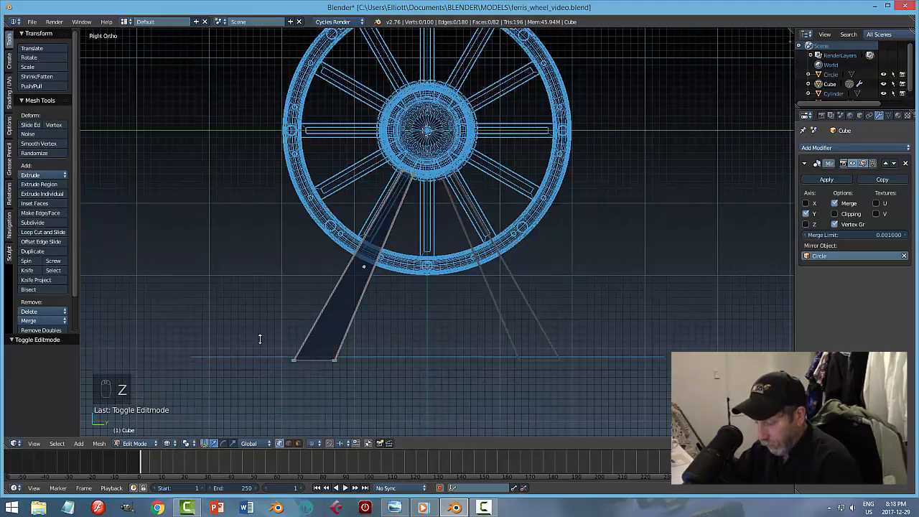
key(b)
drag(211, 311, 362, 393)
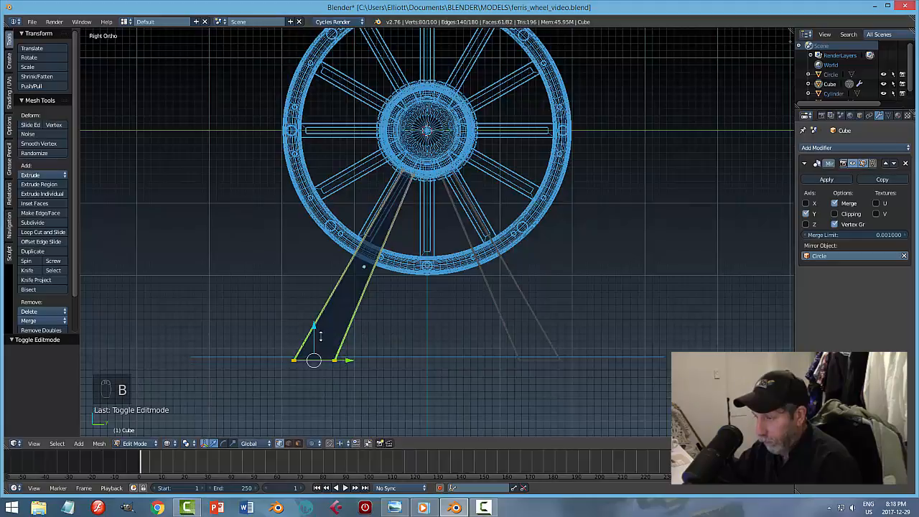
drag(314, 327, 313, 364)
key(g)
key(y)
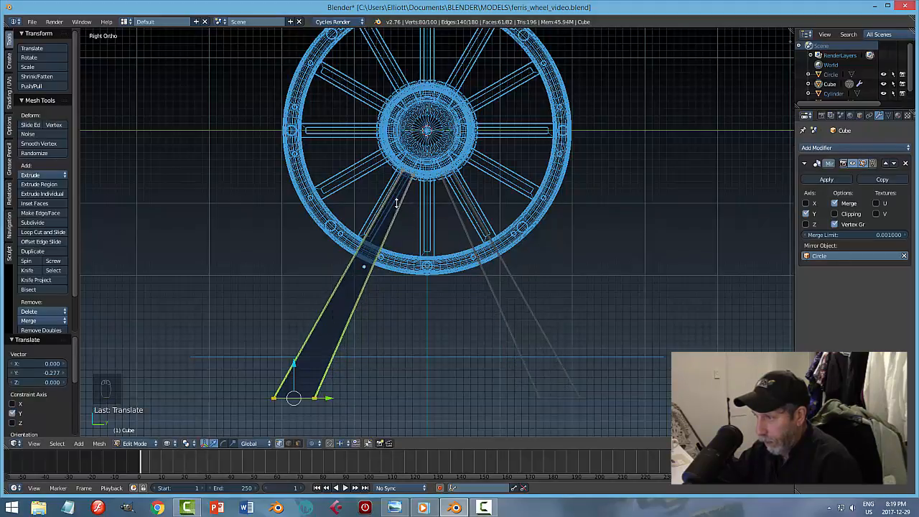
Step: Shift the leg's bottom-end vertices a further -0.026 along Y, checking the leg's alignment at the hub
scroll(342, 213, up, 3)
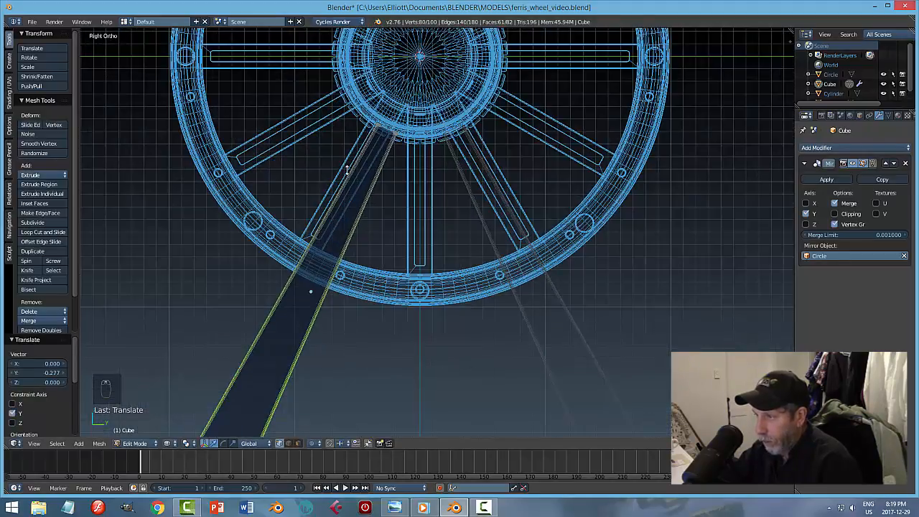
scroll(321, 406, down, 5)
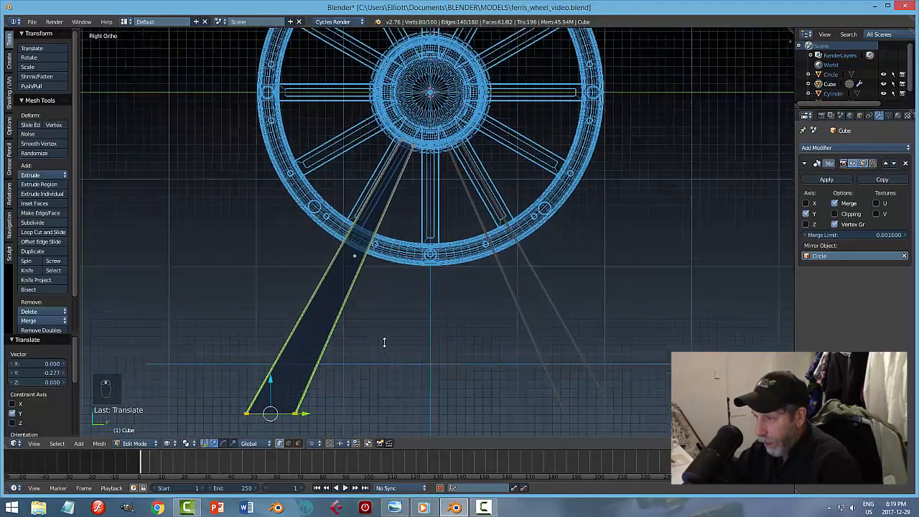
scroll(413, 301, up, 4)
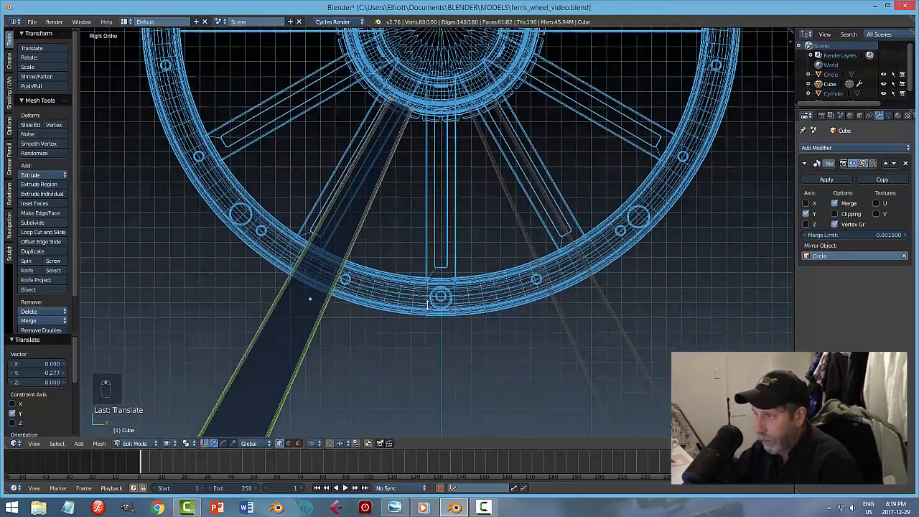
scroll(425, 300, up, 2)
scroll(415, 215, up, 2)
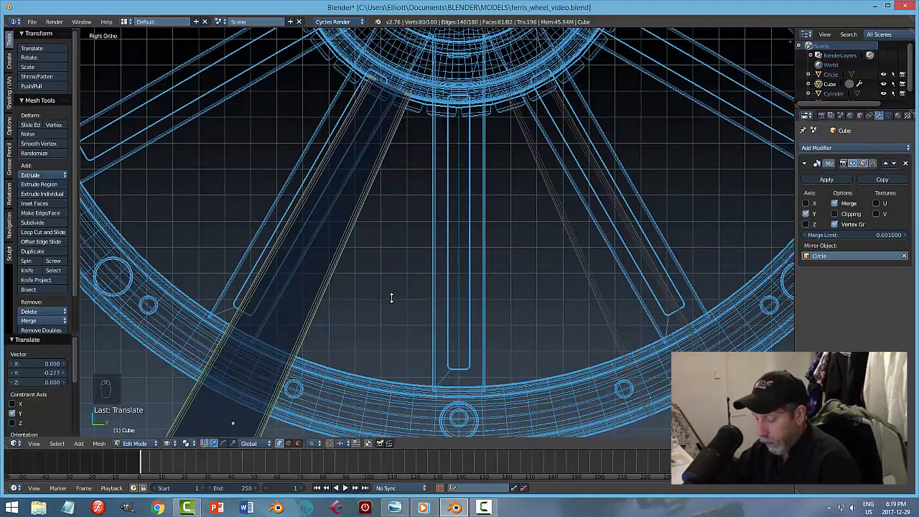
key(g)
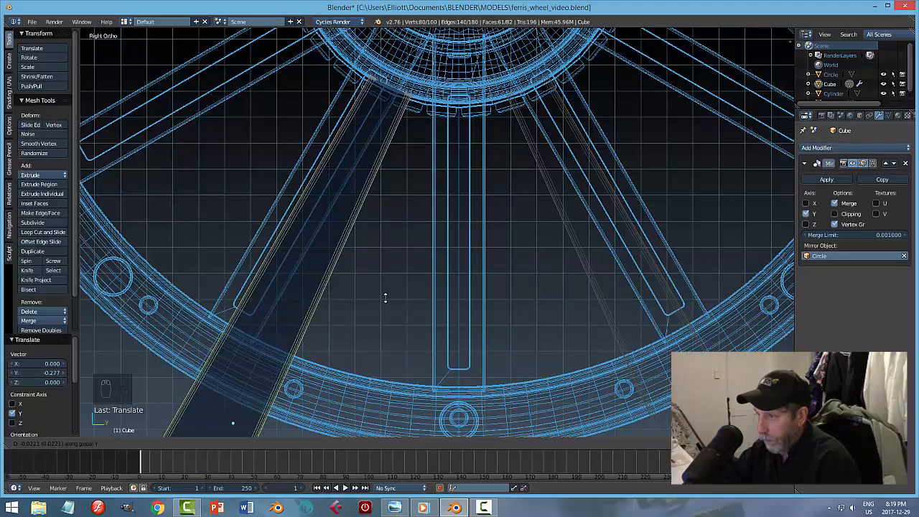
click(385, 297)
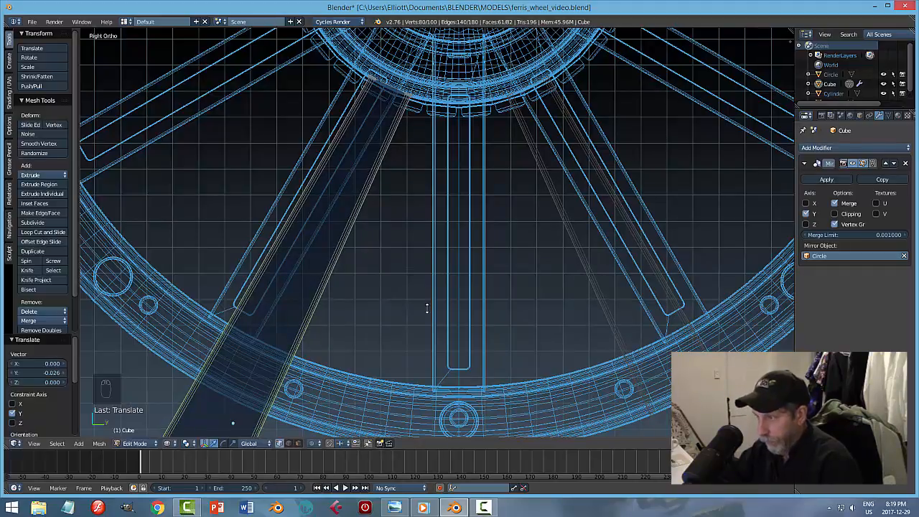
Step: Return to solid shading and Object Mode, and deselect everything
key(z)
click(415, 364)
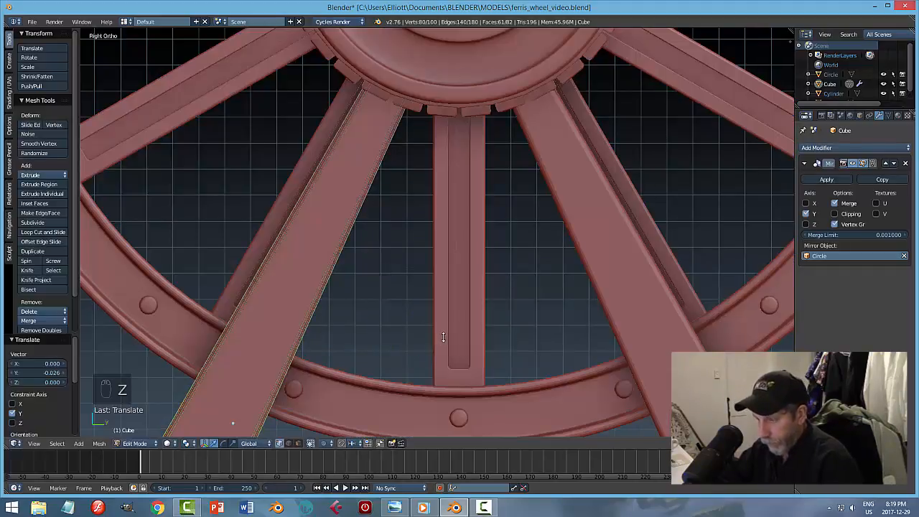
key(Tab)
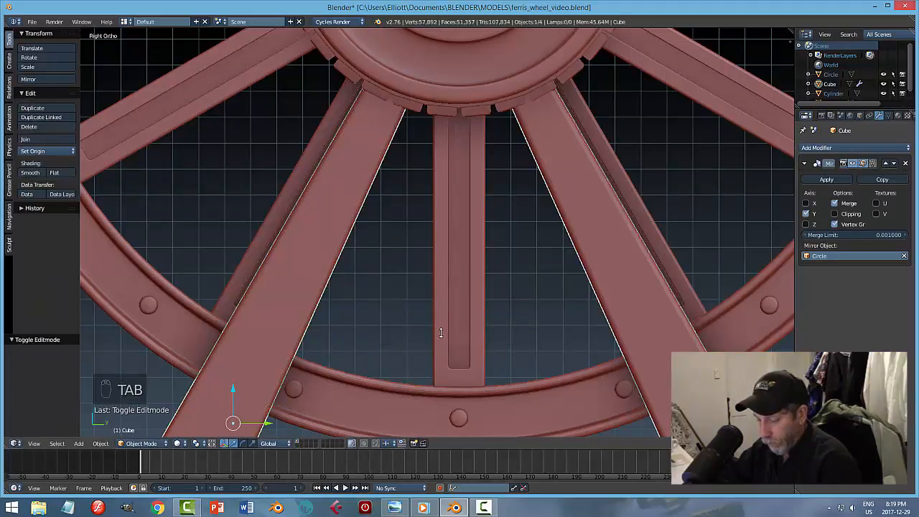
key(a)
key(a)
scroll(441, 333, down, 8)
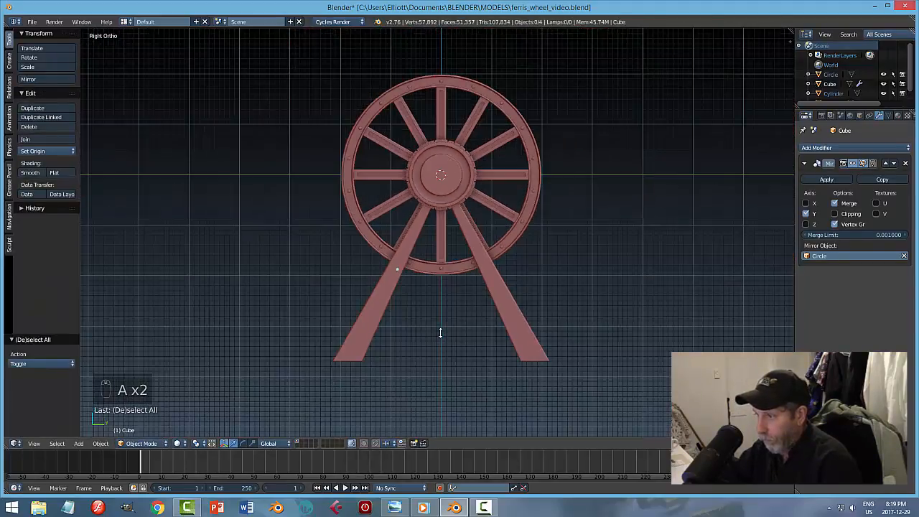
Step: Lower the base plane by 0.533 along Z to the lengthened legs' feet, and fine-tune it 0.010 upwards
mouse_move(441, 333)
middle_down()
mouse_move(460, 349)
mouse_move(456, 337)
middle_up()
right_click(456, 332)
key(g)
key(z)
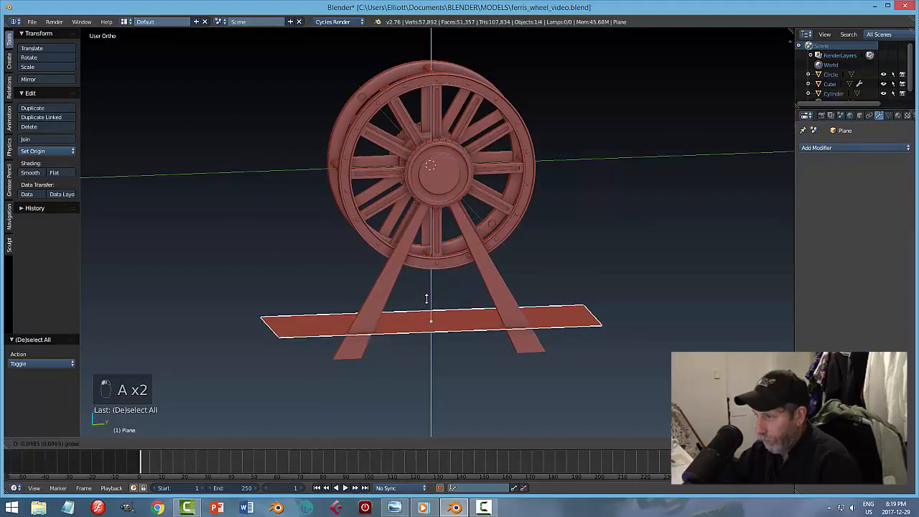
click(426, 312)
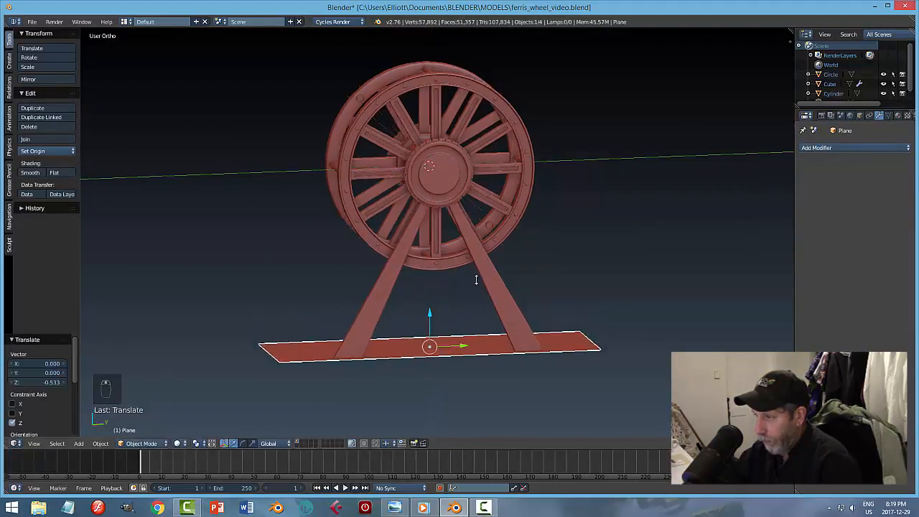
middle_drag(426, 311, 452, 293)
drag(418, 314, 420, 313)
Step: Inspect the stand from several angles and compare it with the reference image ferris_wheel1.png in Windows Photo Viewer
key(KP_1)
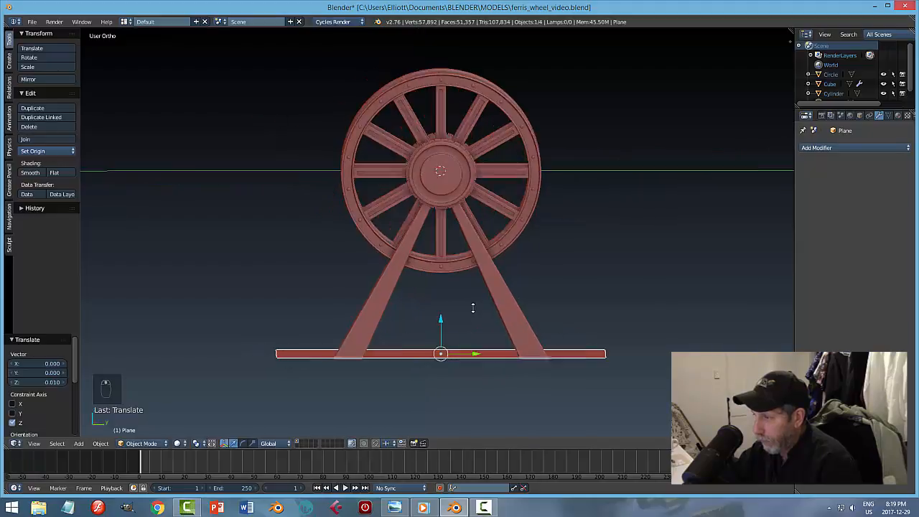
scroll(462, 308, up, 3)
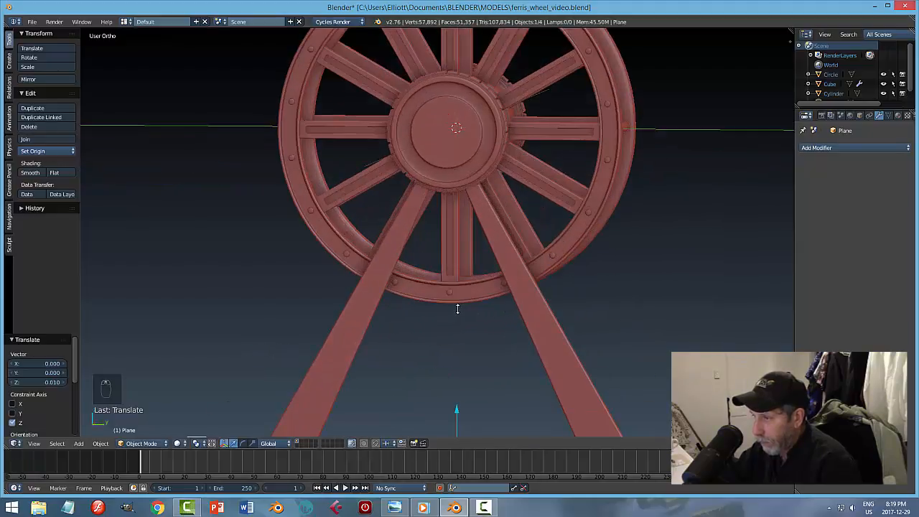
middle_drag(458, 309, 487, 316)
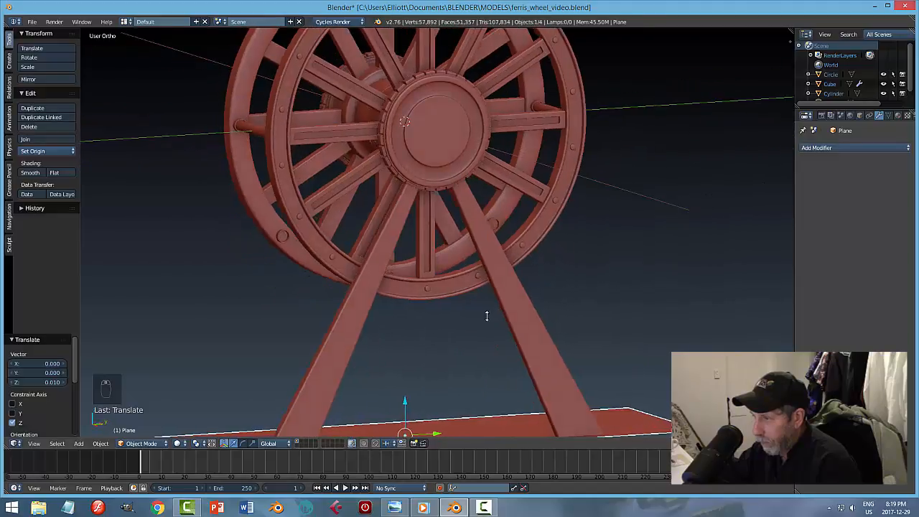
scroll(474, 318, down, 4)
key(alt+Tab)
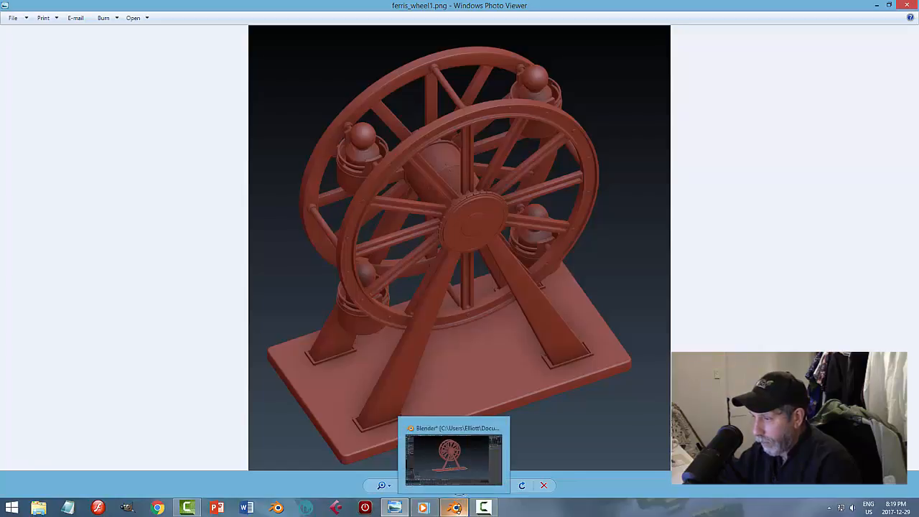
click(459, 494)
Step: Raise the support leg's bottom-end vertices by 0.270 along Z, working in wireframe Edit Mode from the right view
right_click(362, 335)
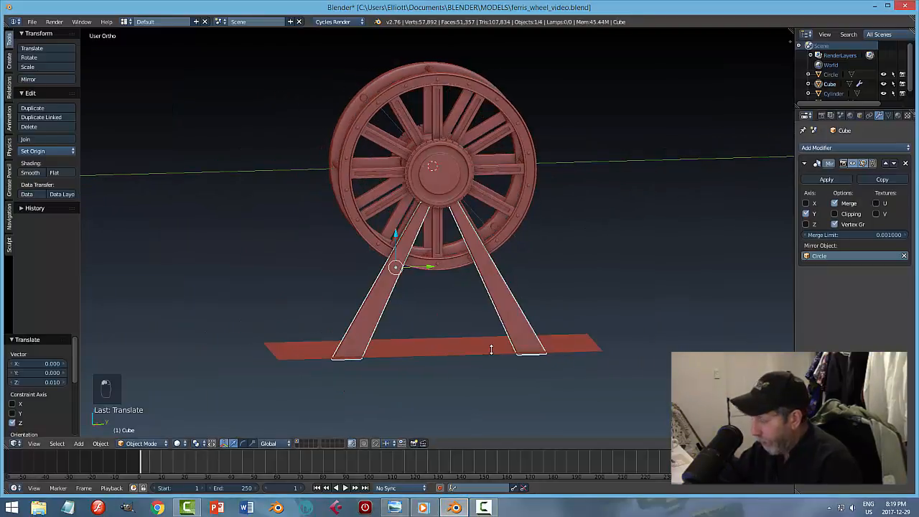
key(KP_3)
key(Tab)
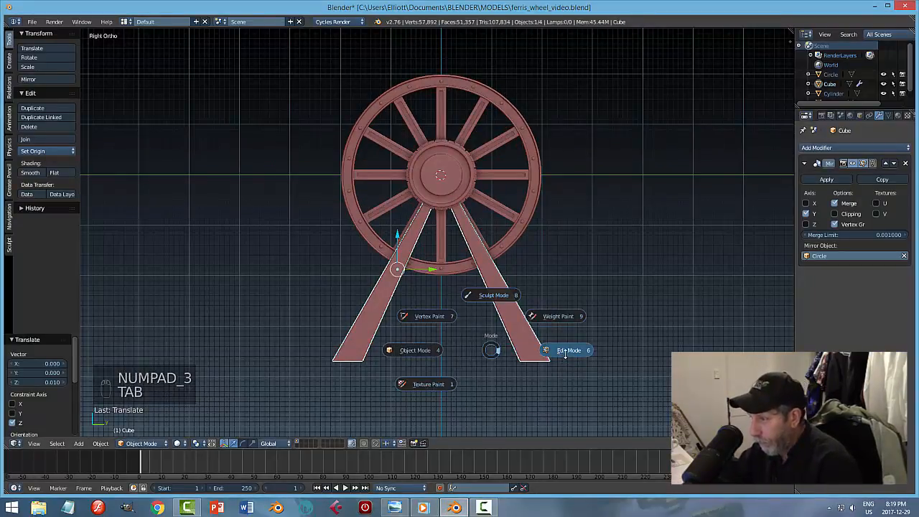
click(500, 349)
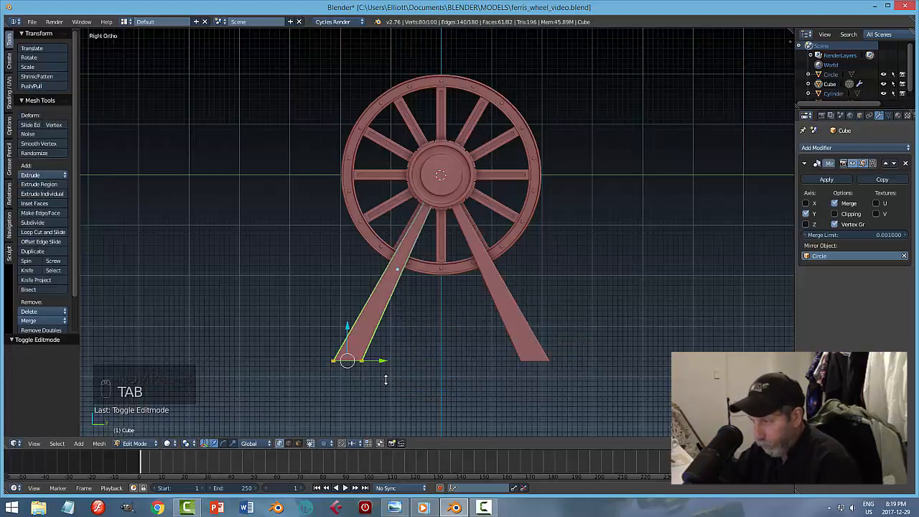
key(z)
click(455, 379)
mouse_move(456, 382)
middle_down()
mouse_move(488, 393)
mouse_move(421, 391)
middle_up()
key(KP_3)
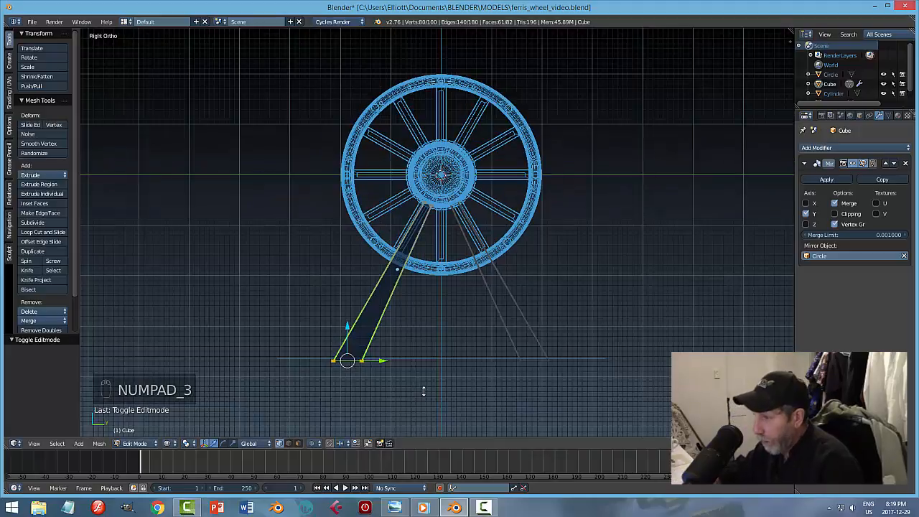
scroll(424, 390, up, 2)
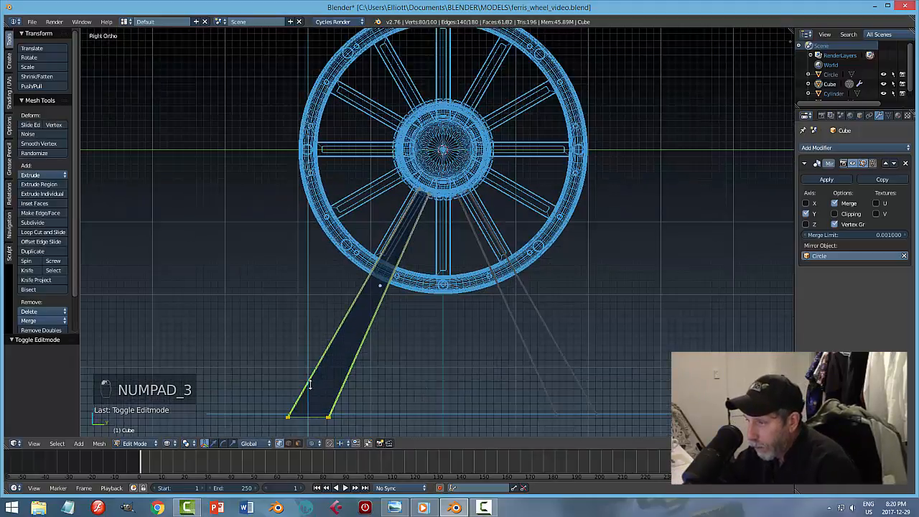
drag(310, 384, 314, 364)
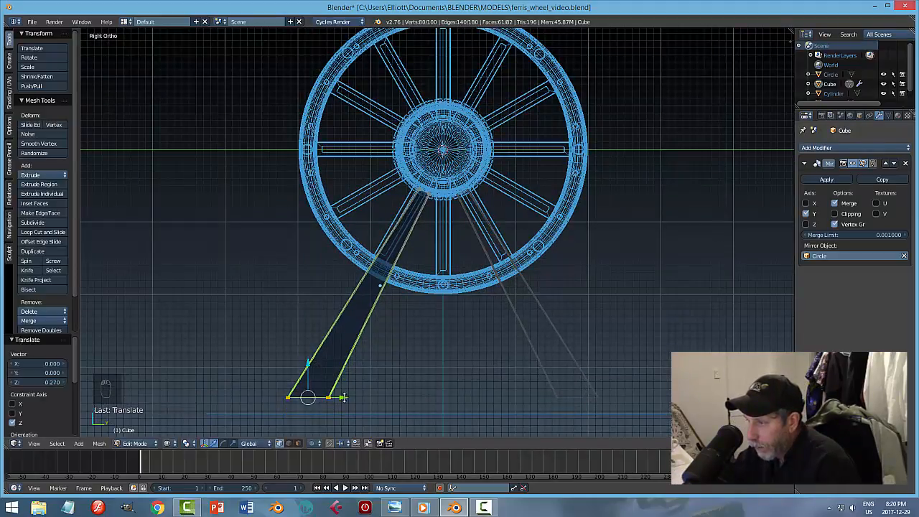
Step: Shift the leg's bottom-end vertices 0.211 along Y, deselect them, and return to solid shading and Object Mode
drag(343, 397, 349, 397)
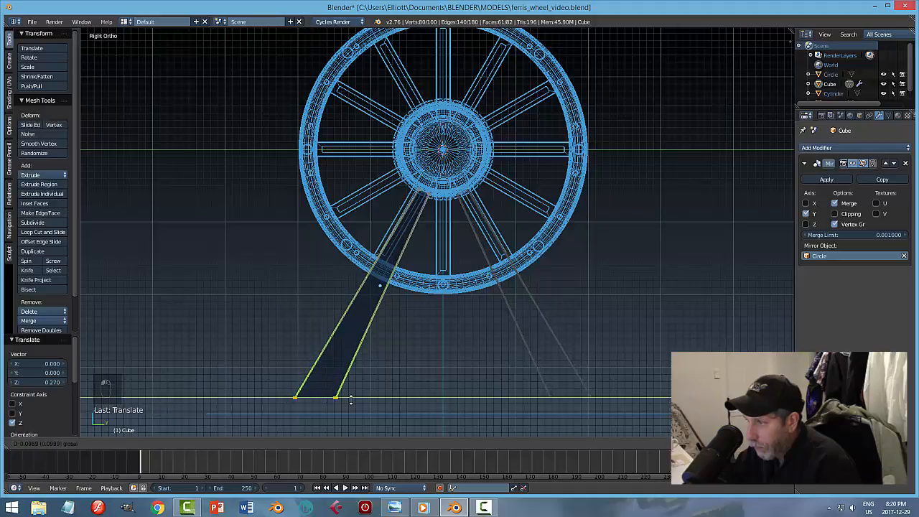
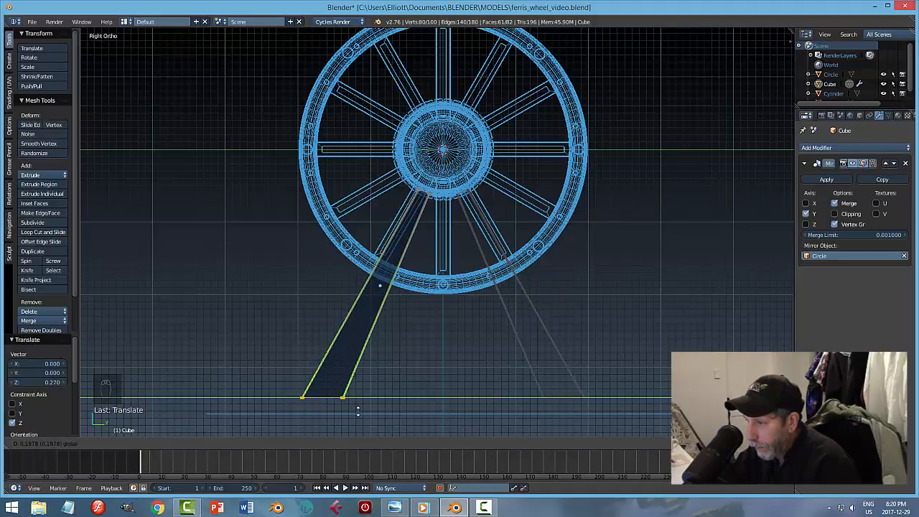
drag(359, 411, 359, 411)
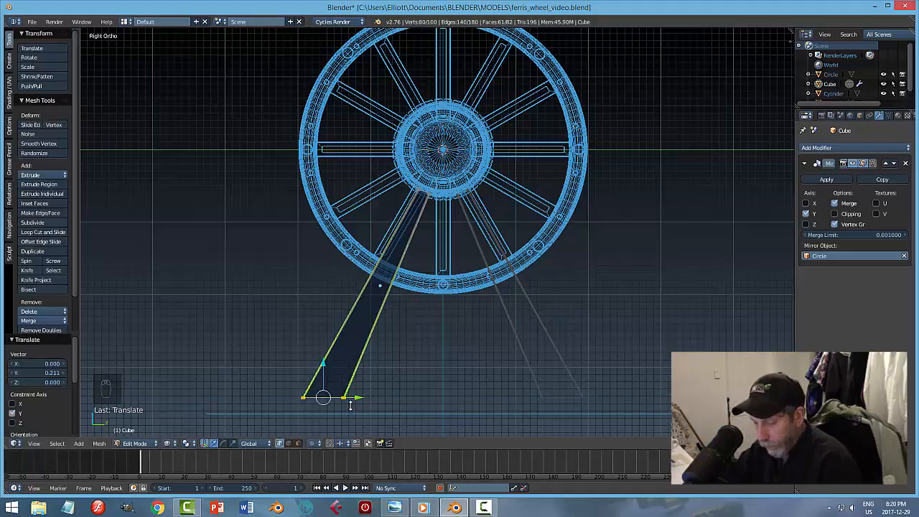
key(a)
click(352, 463)
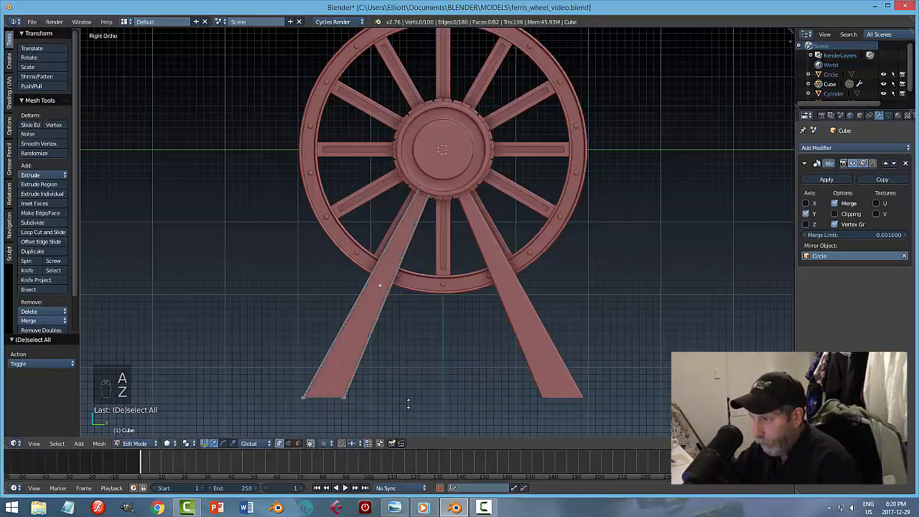
key(Tab)
click(347, 404)
Step: Delete the base plane under the wheel and save the file
middle_drag(404, 381, 475, 369)
right_click(426, 386)
key(x)
click(427, 387)
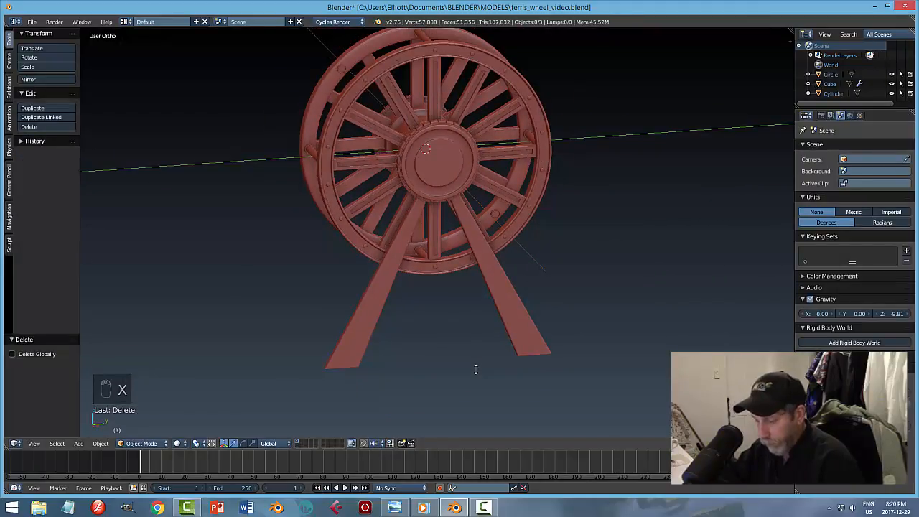
key(ctrl+s)
Step: Select the mirrored support legs and apply their Mirror modifier
scroll(473, 348, down, 3)
middle_drag(453, 341, 547, 336)
scroll(495, 340, up, 5)
scroll(485, 342, down, 2)
middle_drag(483, 320, 767, 190)
right_click(502, 248)
click(819, 180)
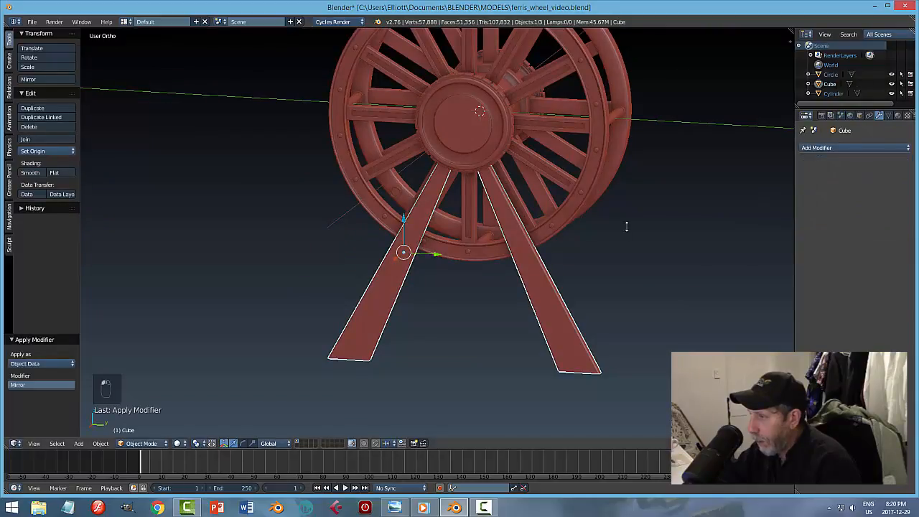
Step: Add a new Mirror modifier to the legs with Circle as the mirror object and Z as the only axis
middle_drag(626, 226, 569, 243)
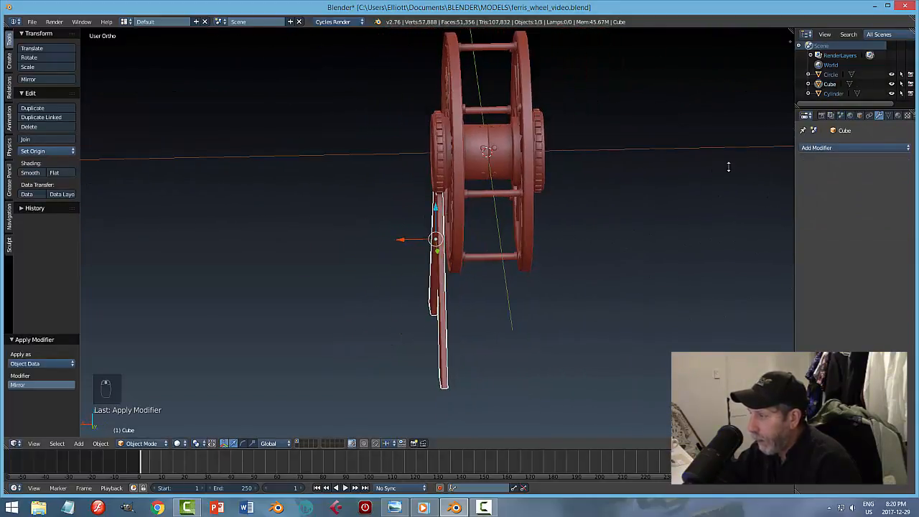
click(831, 147)
click(718, 244)
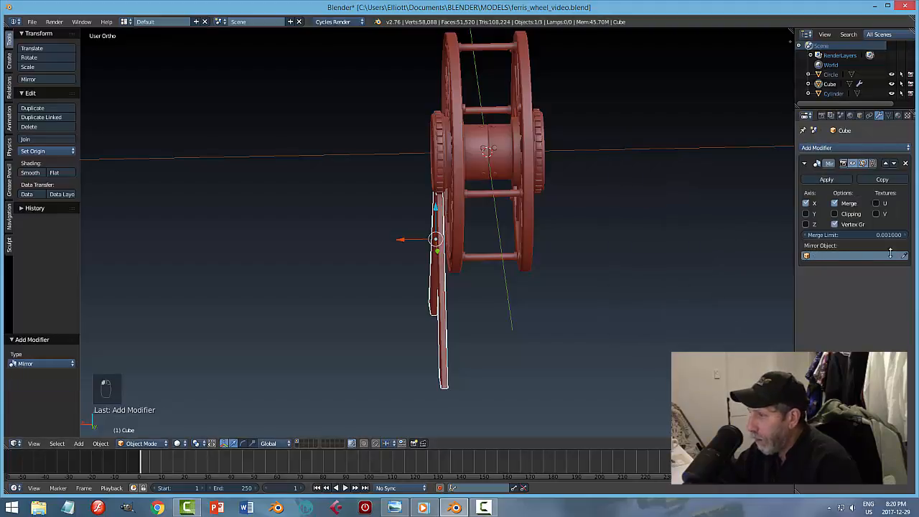
click(505, 152)
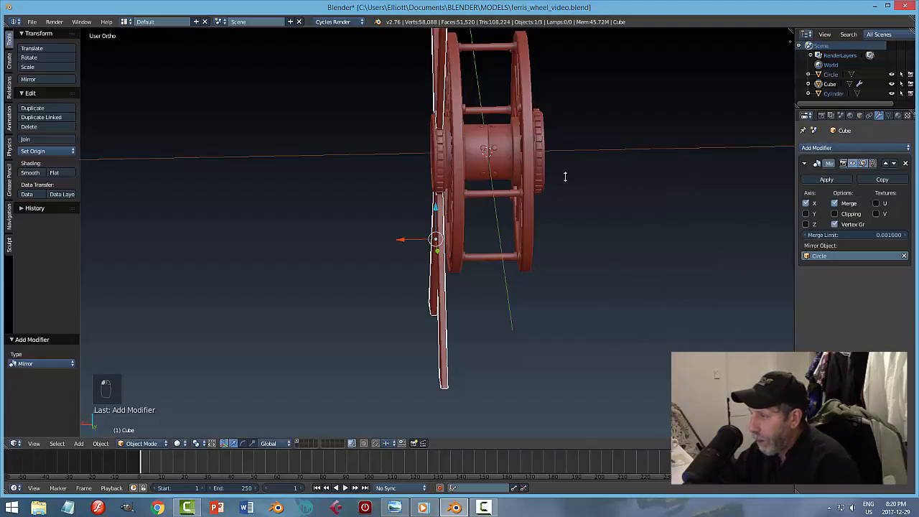
click(805, 213)
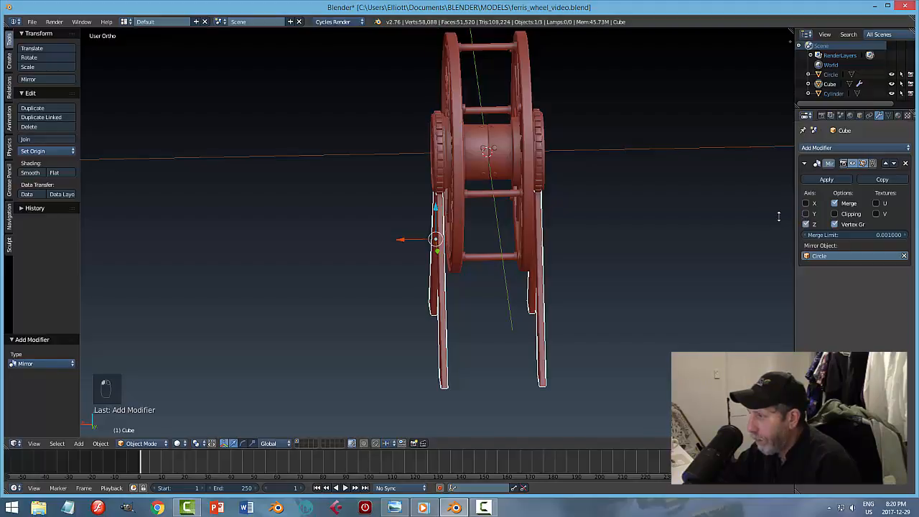
Step: Deselect the legs, apply their second Mirror modifier, and save the file
middle_drag(778, 216, 495, 242)
key(a)
scroll(582, 251, up, 5)
scroll(424, 269, down, 2)
click(827, 180)
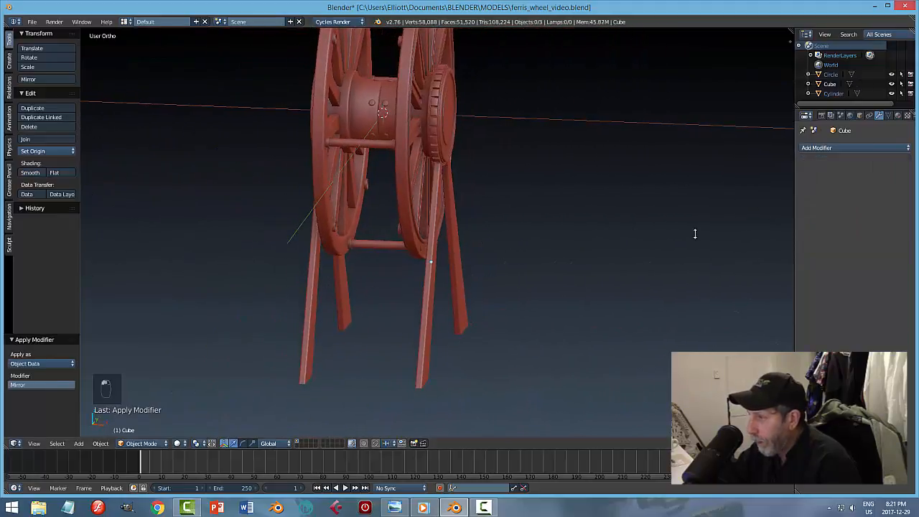
middle_drag(693, 232, 543, 240)
key(ctrl+s)
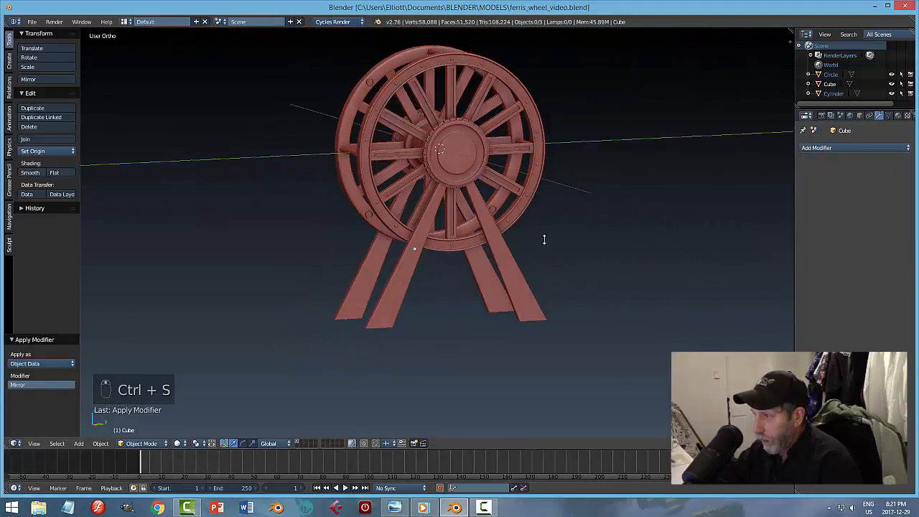
Step: Add a cube at the wheel's centre and move it -4.451 along Z, below the hub
scroll(543, 240, up, 2)
key(shift+a)
mouse_move(545, 239)
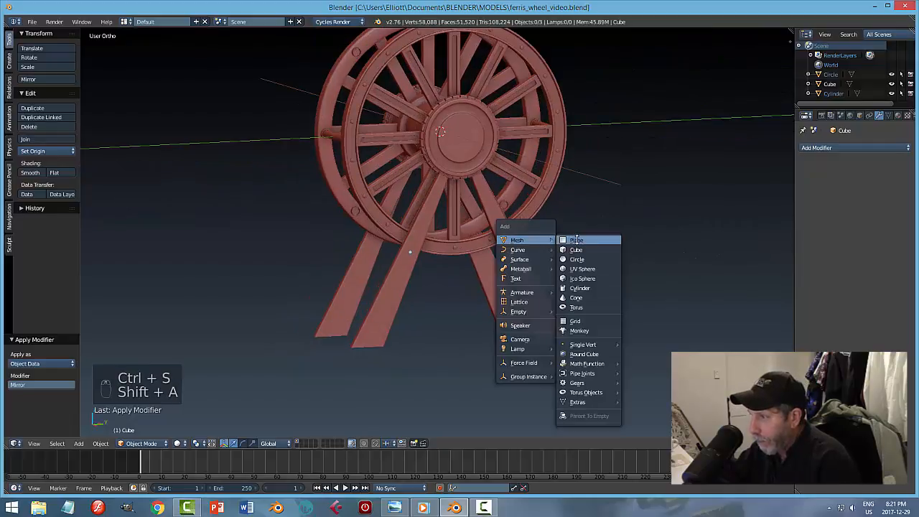
click(576, 249)
scroll(507, 226, down, 3)
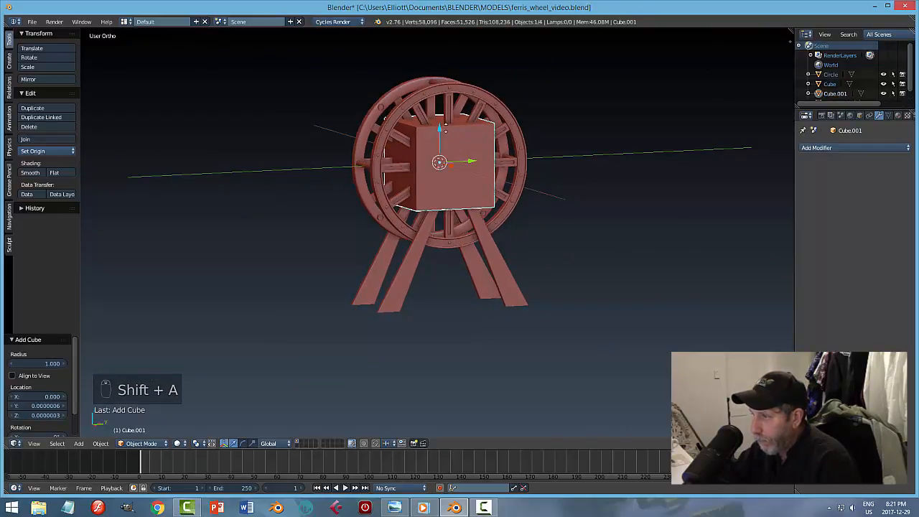
key(g)
key(z)
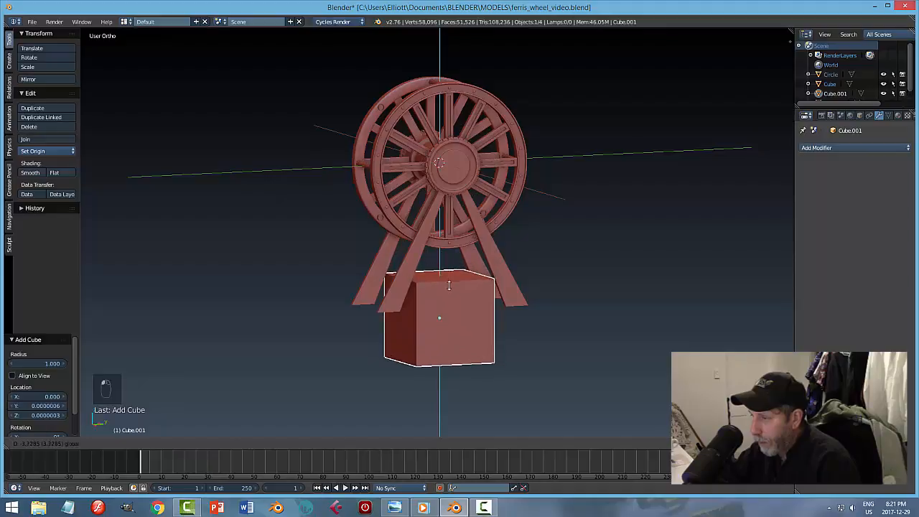
click(444, 310)
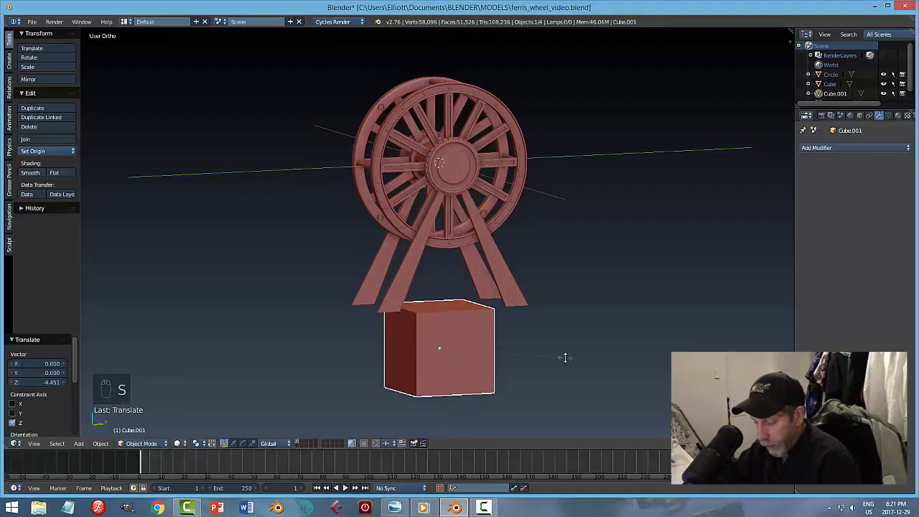
Step: Flatten the cube to 0.133 along Z and raise it 0.964 to the legs' feet
key(s)
key(z)
click(455, 343)
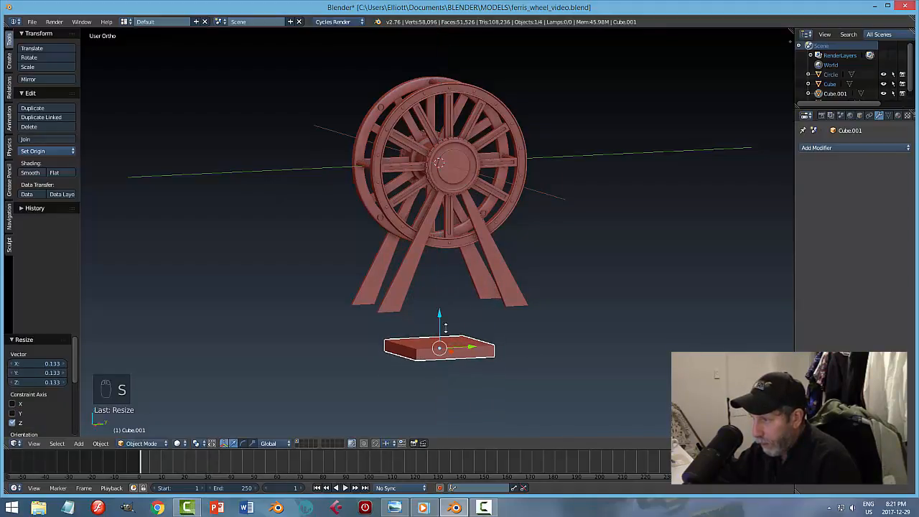
drag(454, 324, 453, 284)
Step: Scale the base slab by 2.266 along Y and 1.105 along X so it extends beyond all four legs
middle_drag(454, 283, 494, 314)
key(s)
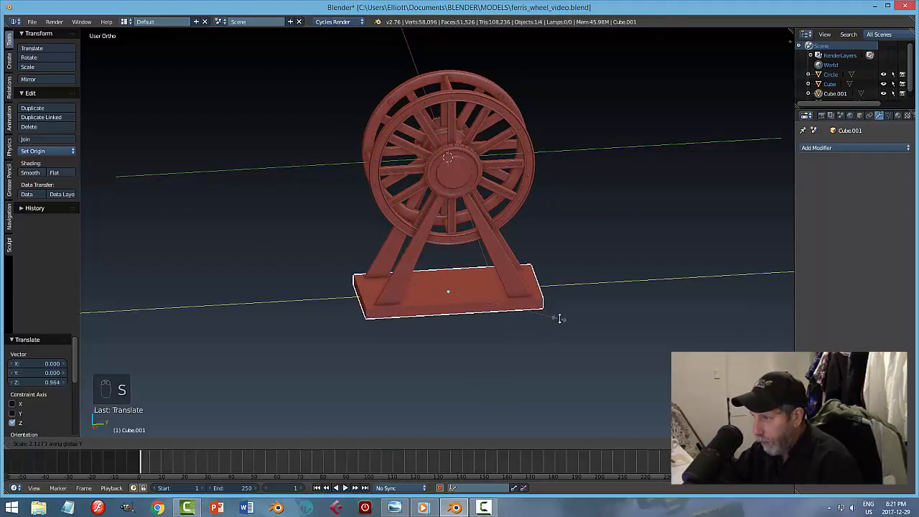
click(567, 318)
middle_drag(567, 318, 537, 334)
key(s)
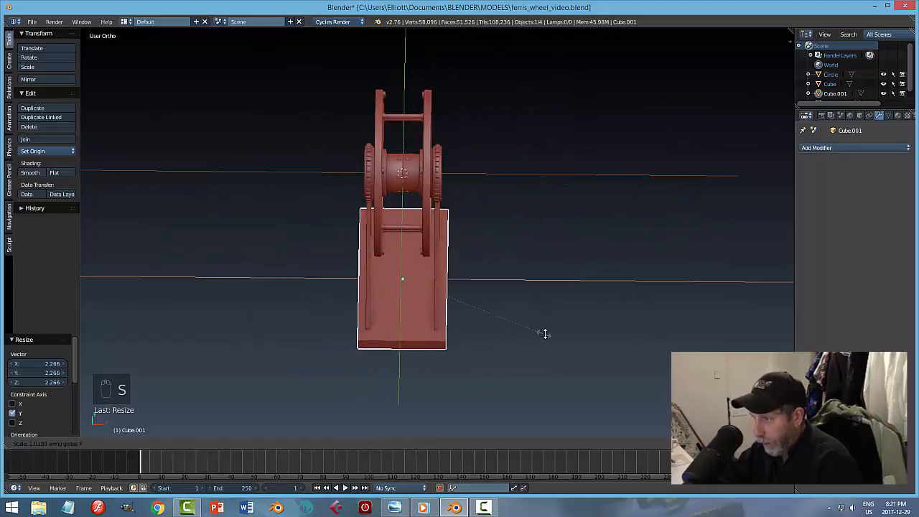
click(555, 332)
Step: Thin the base slab by raising its bottom face 0.066 along Z in face select mode, and deselect it
middle_drag(605, 318, 581, 299)
scroll(579, 299, up, 5)
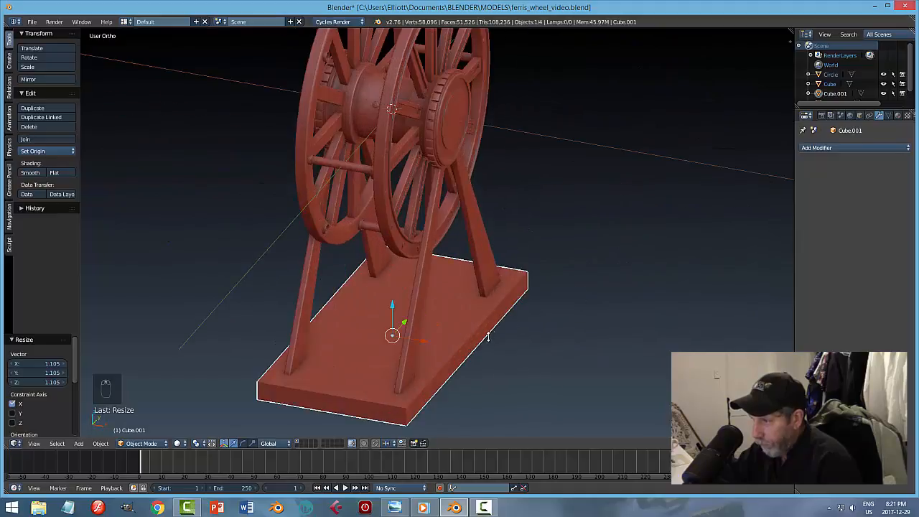
middle_drag(524, 350, 460, 327)
key(a)
scroll(490, 336, down, 3)
key(Tab)
click(542, 331)
middle_drag(542, 340, 522, 344)
key(a)
key(ctrl+Tab)
click(515, 350)
click(470, 341)
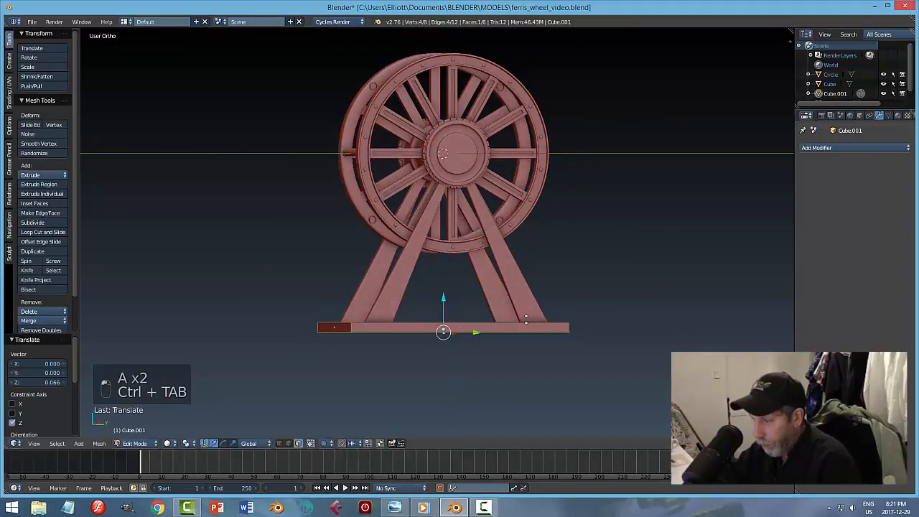
key(a)
Step: Return the base slab to Object Mode and apply its scale
middle_drag(442, 305, 520, 351)
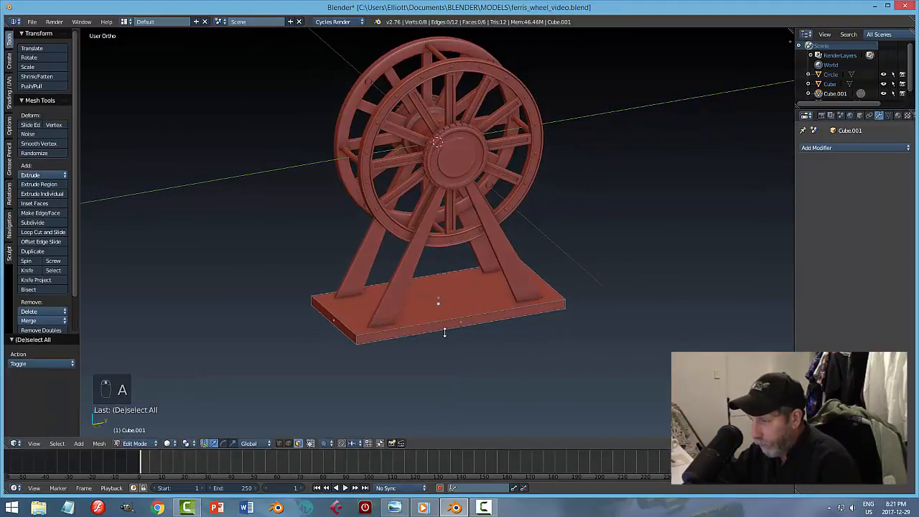
key(Tab)
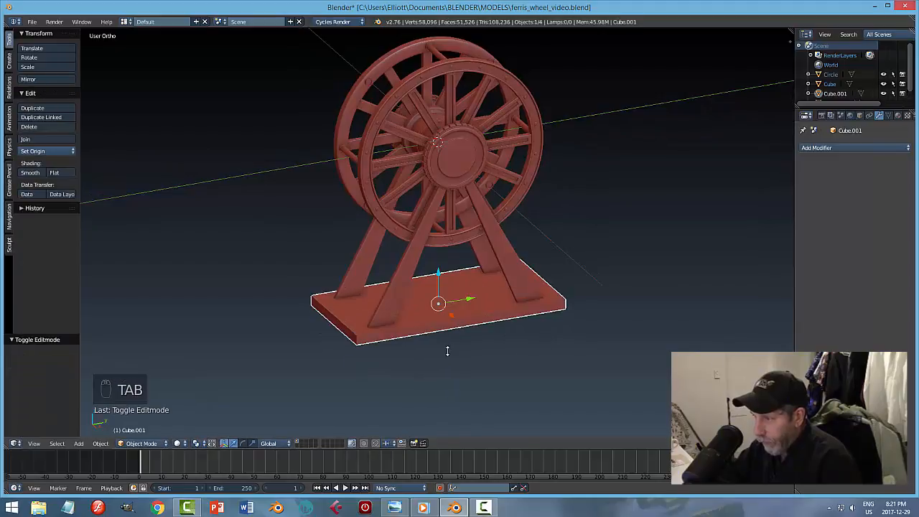
click(100, 443)
mouse_move(189, 366)
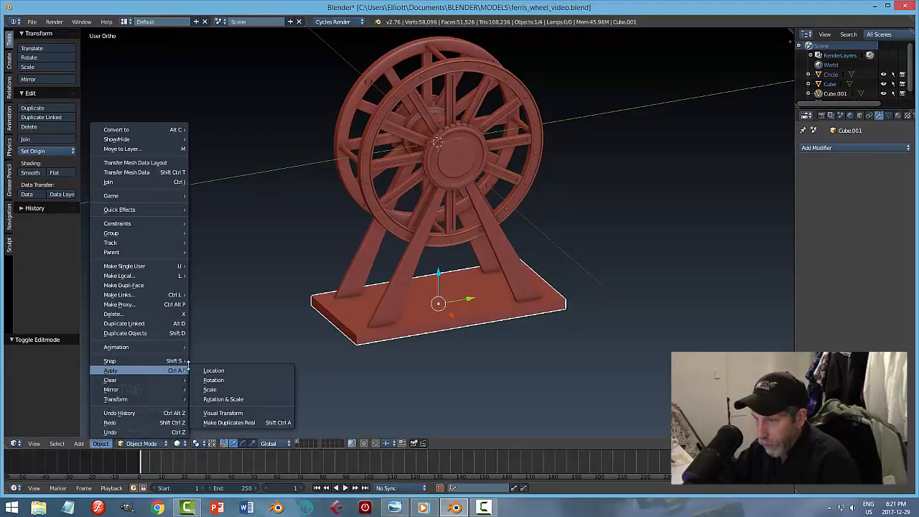
click(215, 389)
Step: Bevel the base slab's four vertical corner edges with several segments in edge select mode to round the corners, and deselect them
scroll(431, 345, up, 4)
key(Tab)
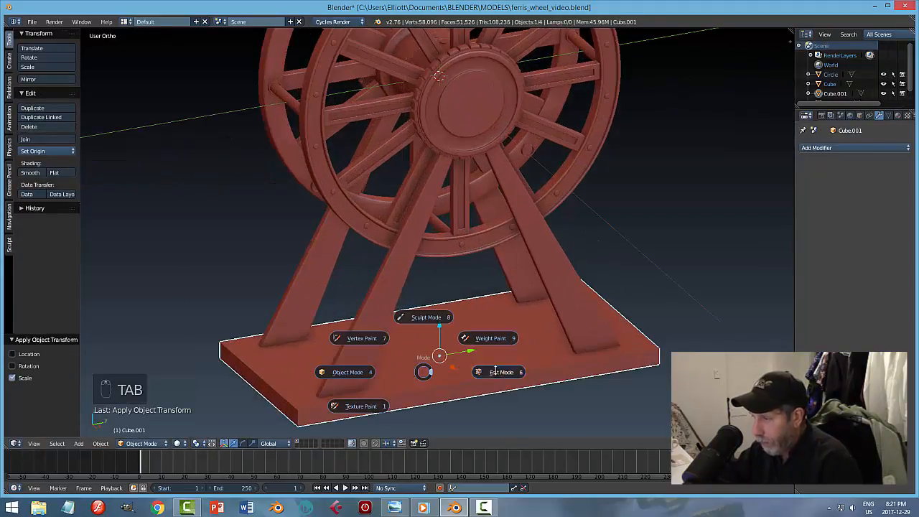
middle_drag(377, 394, 395, 390)
key(ctrl+Tab)
click(372, 382)
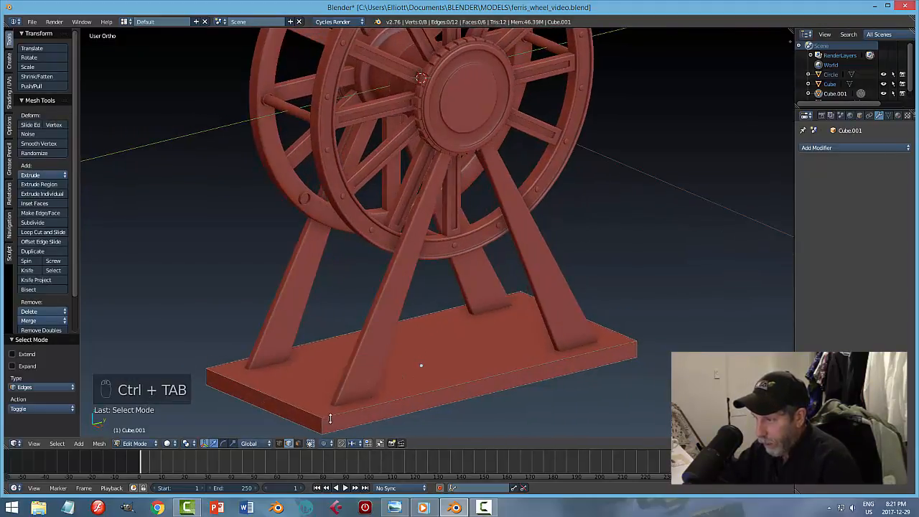
right_click(319, 424)
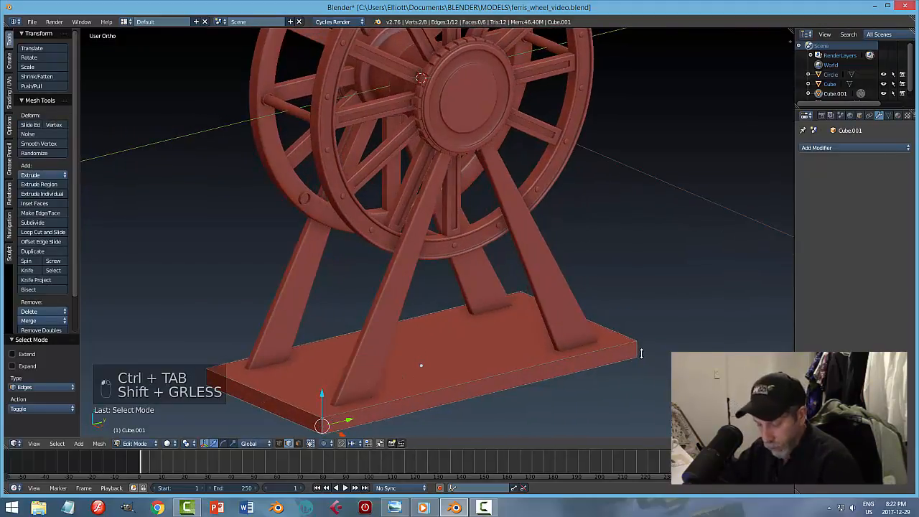
middle_drag(615, 363, 554, 343)
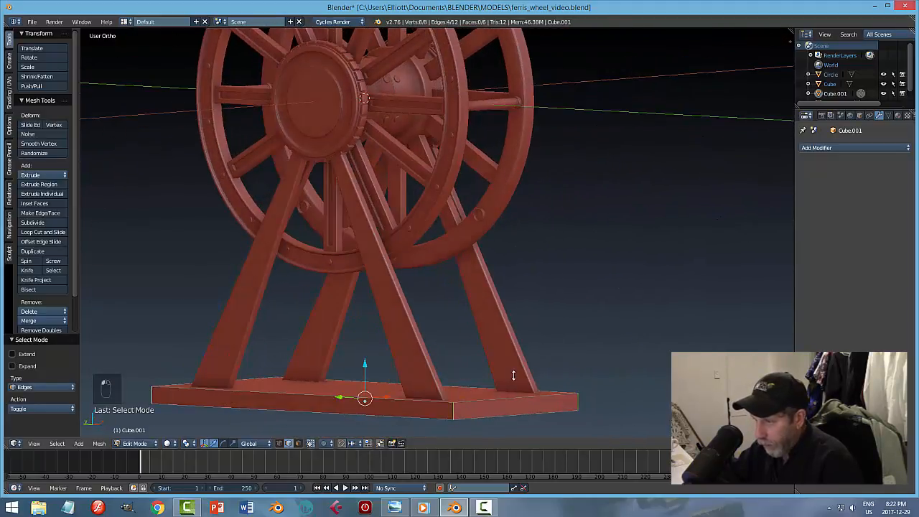
middle_drag(476, 406, 557, 357)
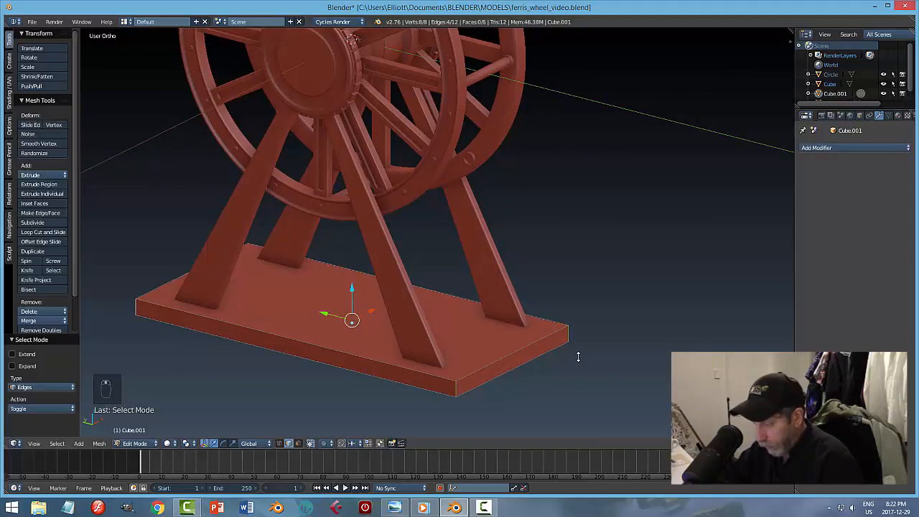
key(ctrl+b)
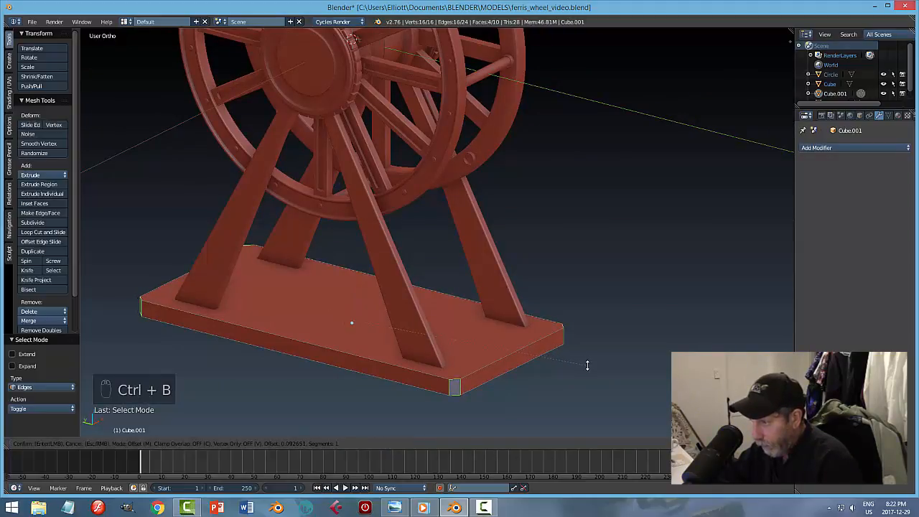
click(587, 366)
key(a)
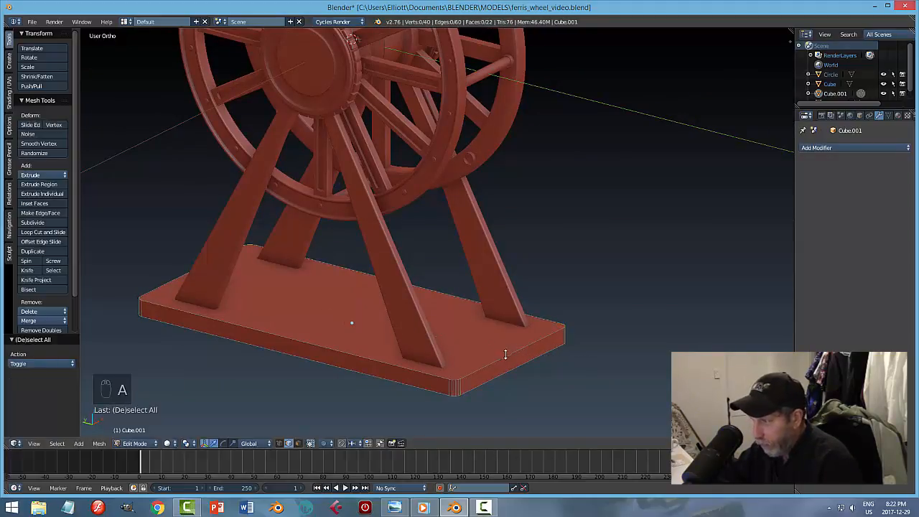
Step: Bevel the slab's top and bottom perimeter edges with an offset of about 0.030 and 3 segments, and return to Object Mode
alt+right_click(505, 355)
key(ctrl+b)
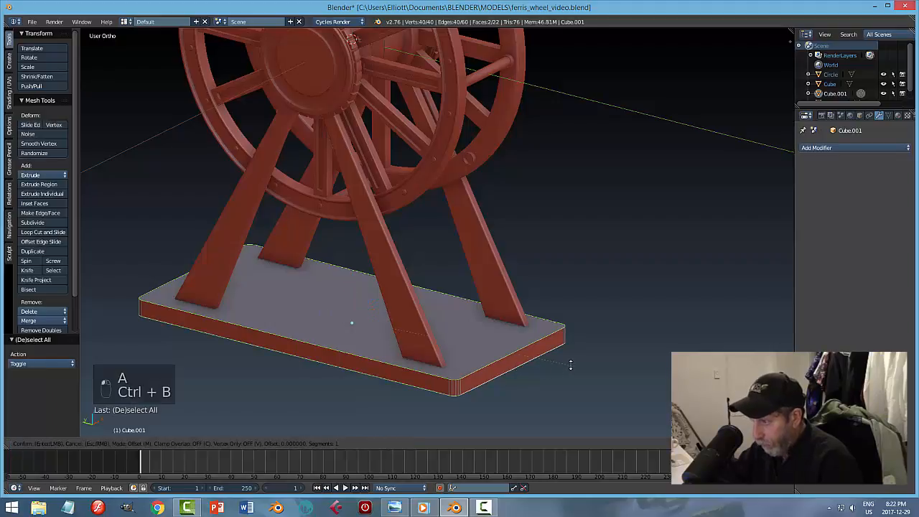
scroll(574, 368, up, 2)
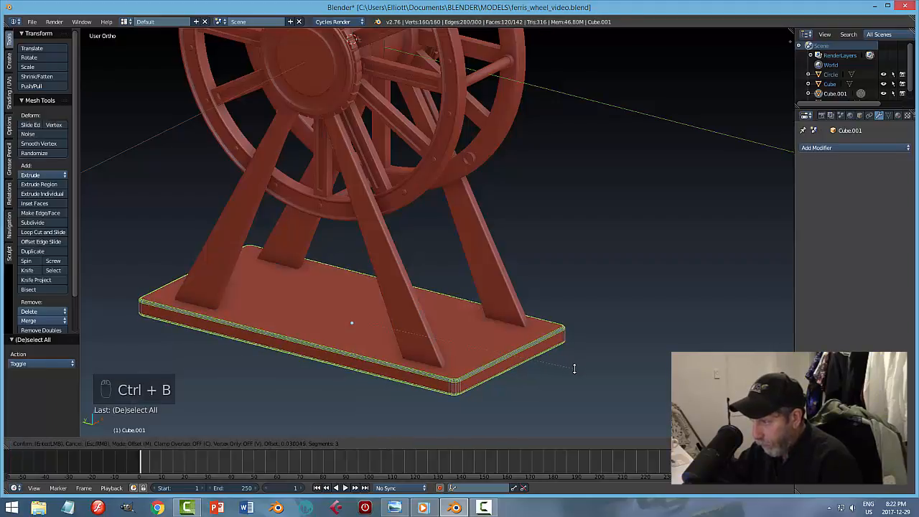
click(574, 369)
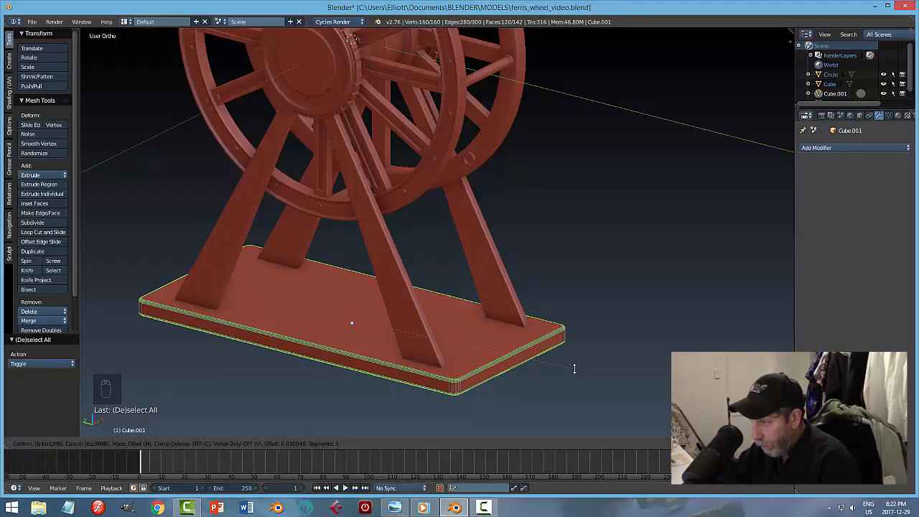
key(a)
key(Tab)
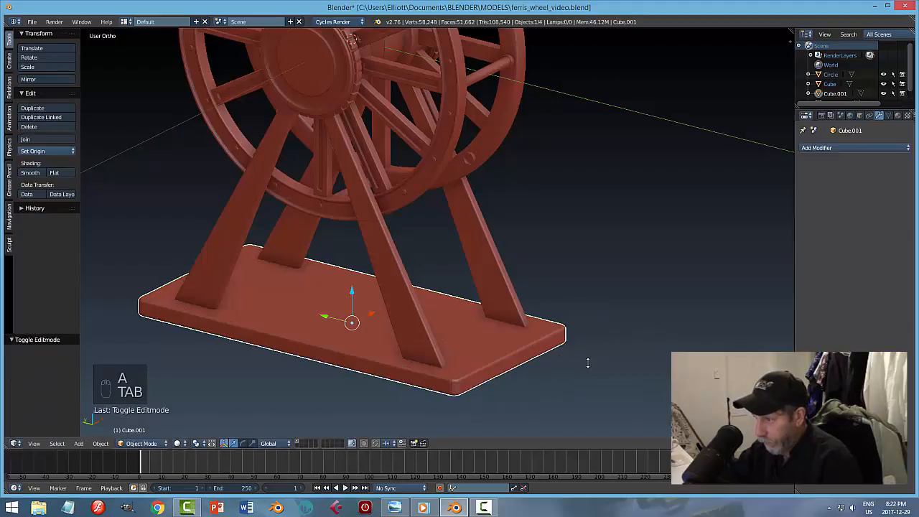
Step: Deselect all objects and save the scene over the existing file
key(a)
key(a)
middle_drag(616, 352, 484, 335)
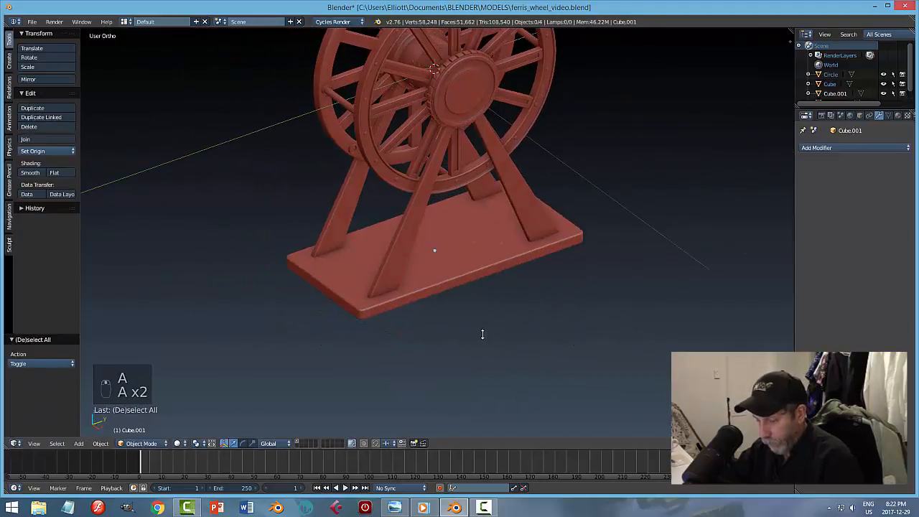
key(ctrl+s)
click(482, 335)
Step: Add a mesh cube and lower it 2.341 along Z beneath the wheel
scroll(409, 336, up, 1)
middle_drag(448, 339, 393, 341)
key(shift+a)
mouse_move(474, 336)
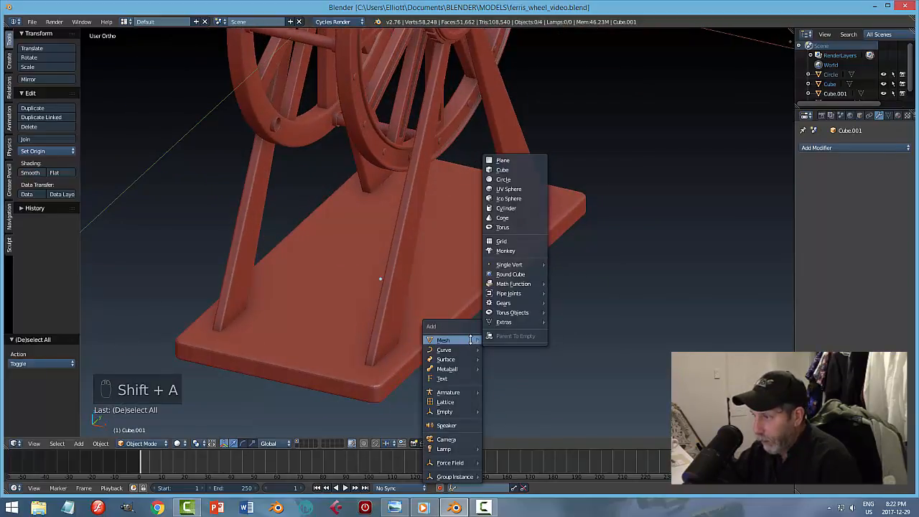
click(521, 172)
ctrl+middle_drag(473, 216, 474, 138)
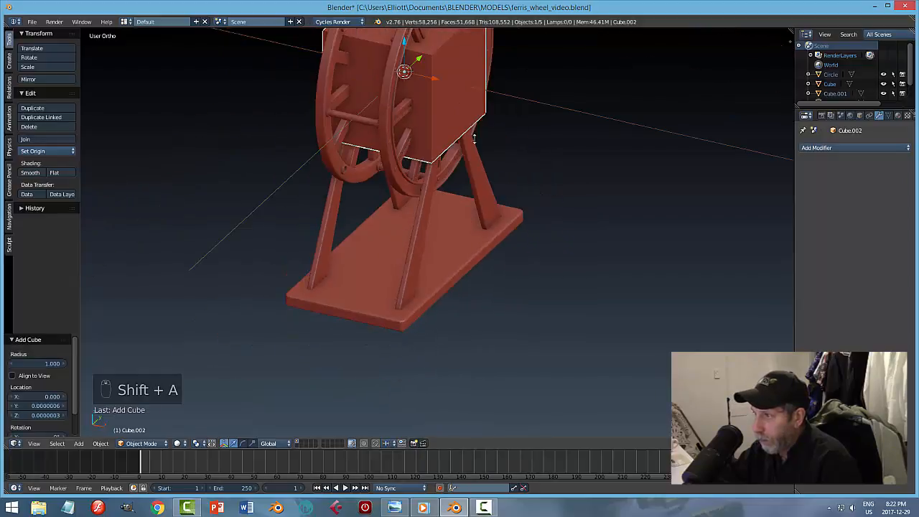
drag(405, 40, 545, 226)
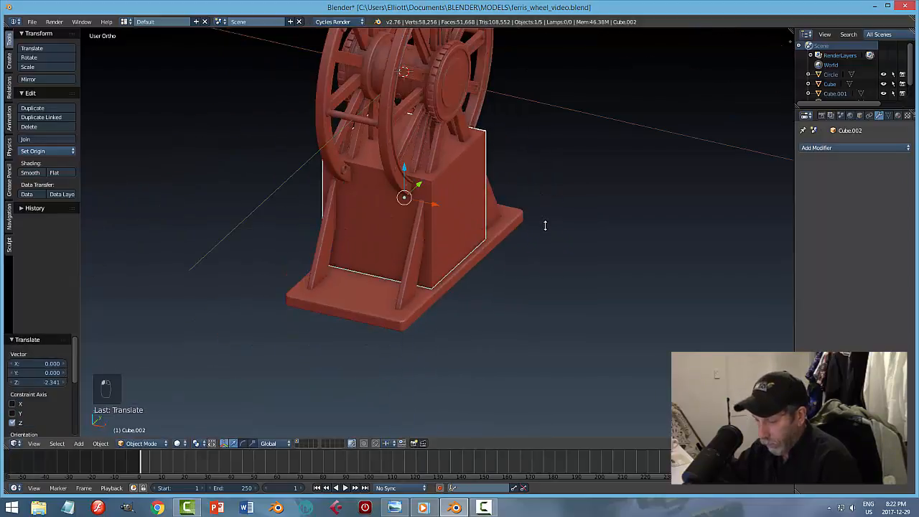
Step: Scale the cube to 0.284, lower it onto the base slab and move it 0.632 along X
key(s)
click(394, 181)
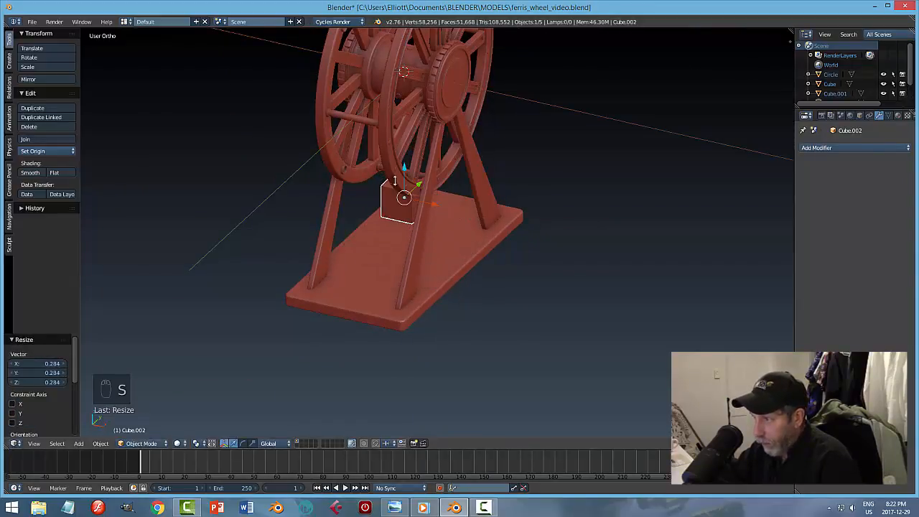
drag(404, 165, 411, 209)
drag(435, 248, 469, 260)
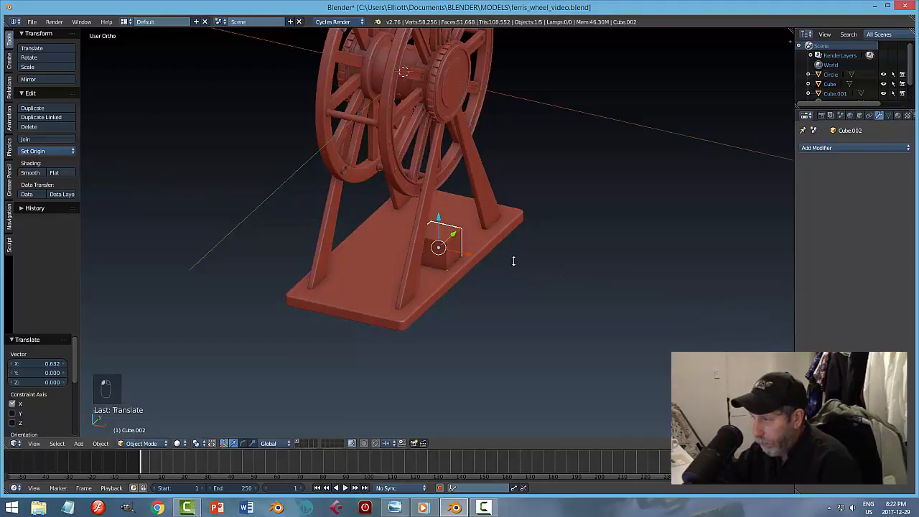
Step: Move the cube -1.653 along Y and 0.008 along X to the foot of the near leg
middle_drag(513, 260, 498, 264)
drag(483, 236, 395, 260)
middle_drag(400, 266, 471, 283)
key(KP_Decimal)
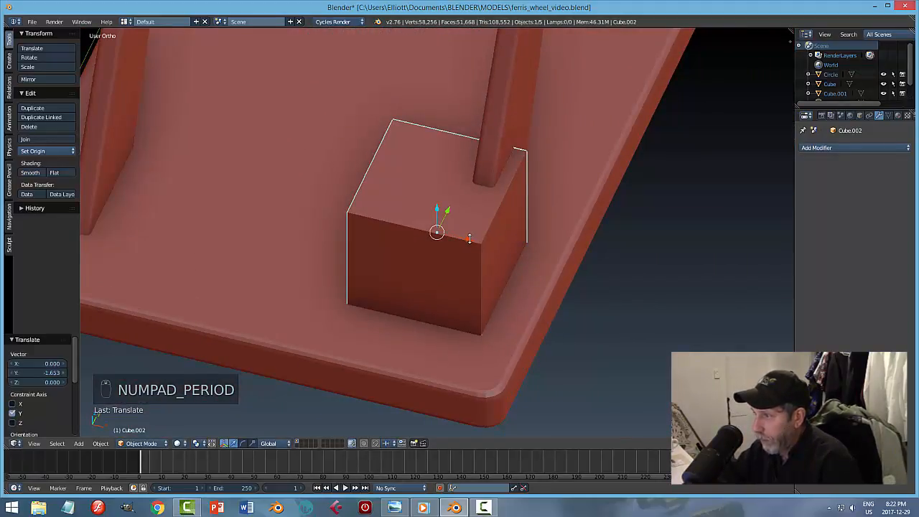
drag(469, 239, 517, 232)
Step: Narrow the cube along X in front view and shift it -0.014 along X to centre it on the leg
key(KP_1)
key(s)
key(x)
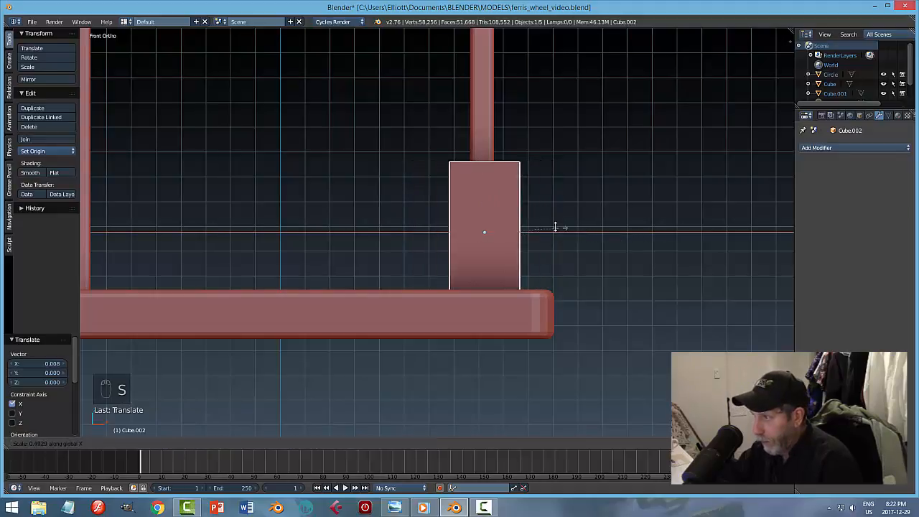
click(528, 223)
drag(521, 231, 517, 230)
Step: Move the cube 0.241 along Y over the leg's foot, stretch it along Y and nudge it another 0.006 along Y
middle_drag(586, 211, 506, 228)
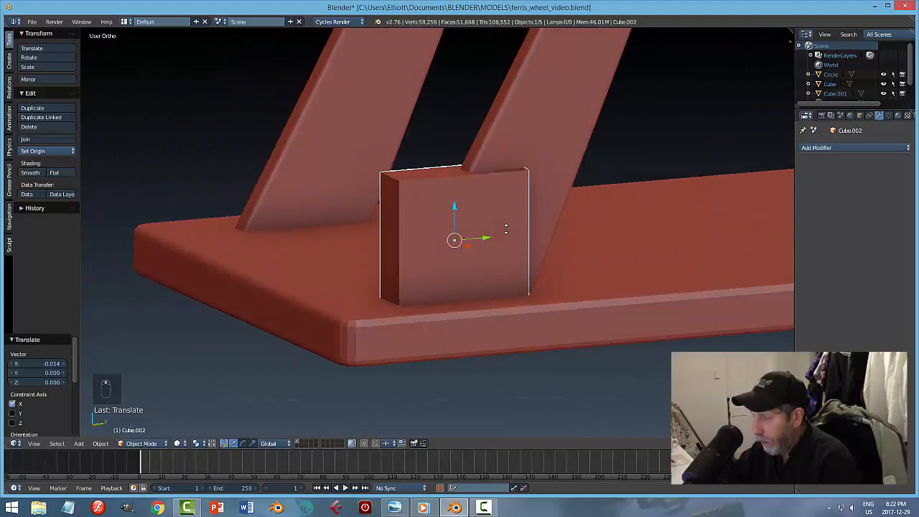
drag(488, 238, 543, 236)
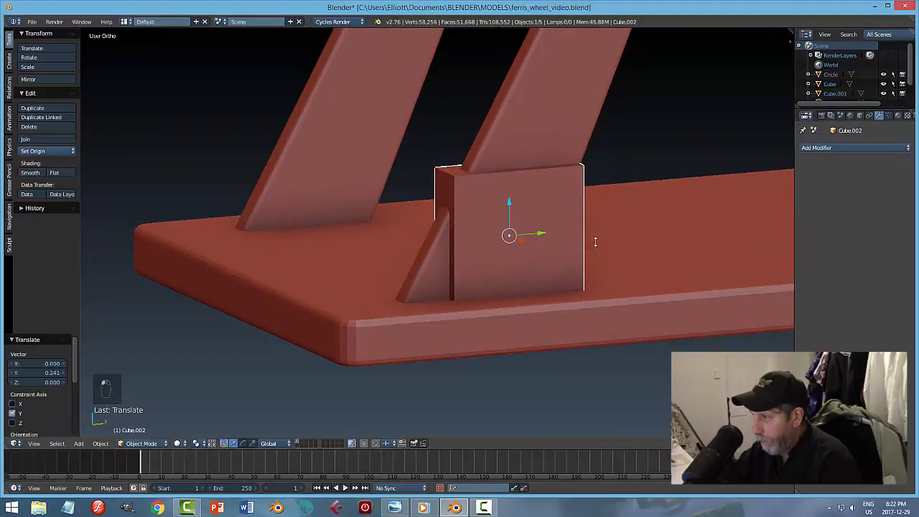
middle_drag(597, 242, 581, 241)
key(s)
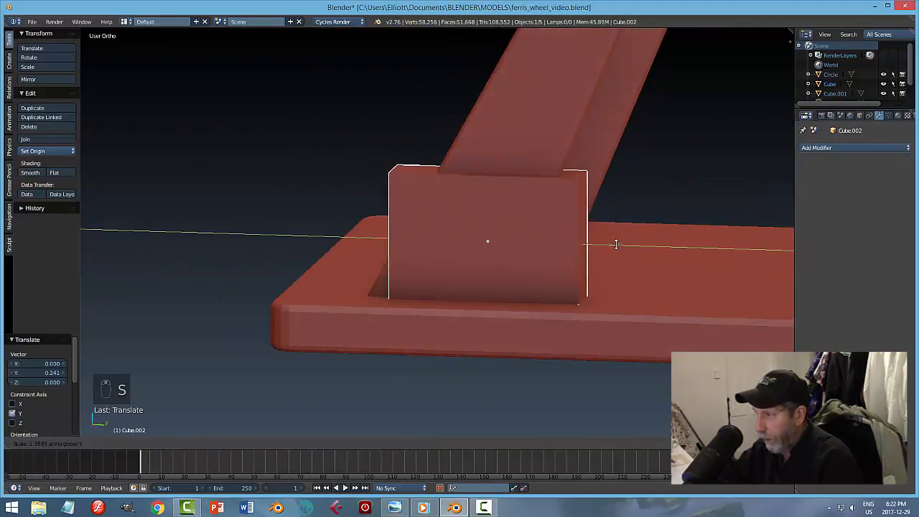
click(586, 242)
mouse_move(521, 242)
mouse_down()
mouse_move(508, 241)
mouse_move(521, 241)
mouse_up()
Step: Scale the cube by 1.231 along Y and 1.737 along X so it surrounds the leg's foot
key(s)
key(y)
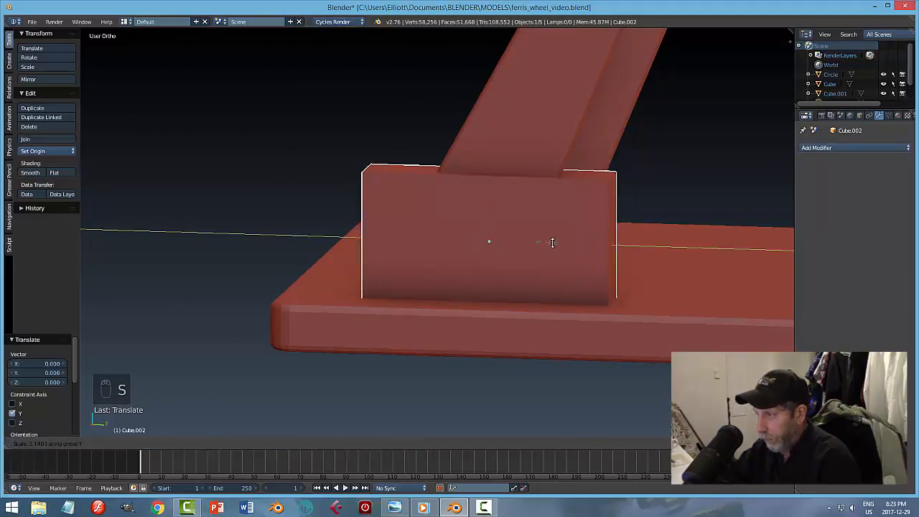
click(550, 242)
middle_drag(549, 242, 598, 240)
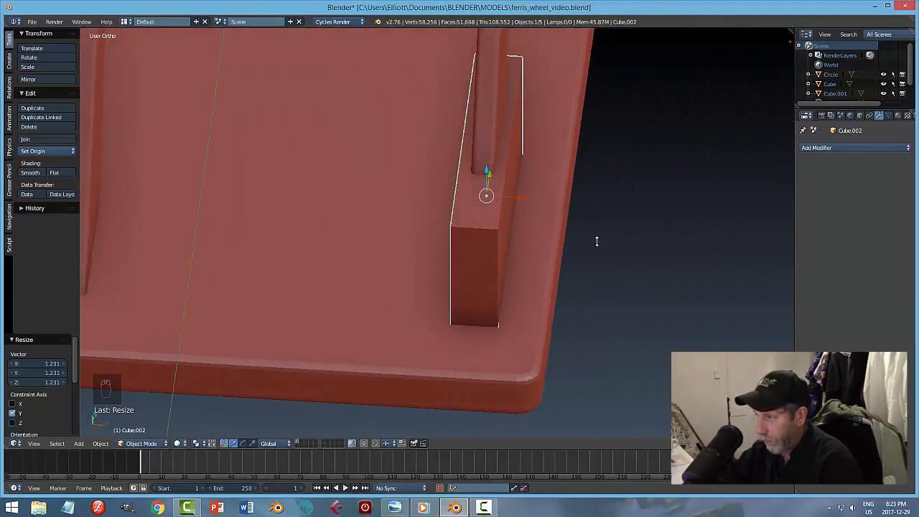
key(s)
key(x)
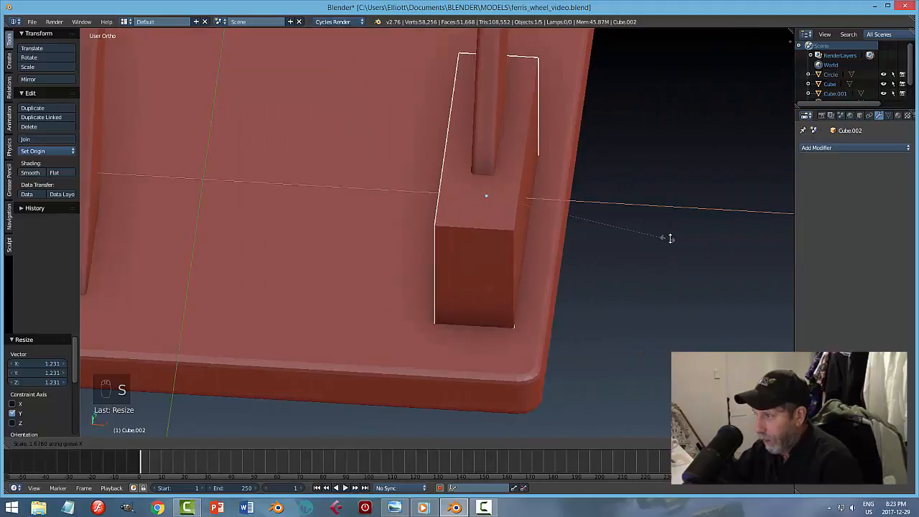
click(667, 238)
Step: Flatten the cube to 0.269 along Z and lower it 0.169 onto the base slab as a foot plate
middle_drag(650, 254, 639, 226)
key(s)
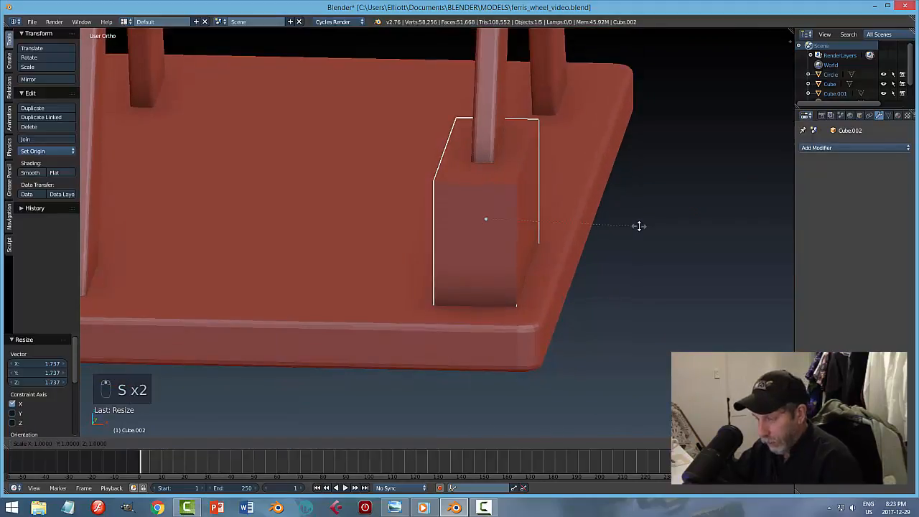
key(z)
click(527, 224)
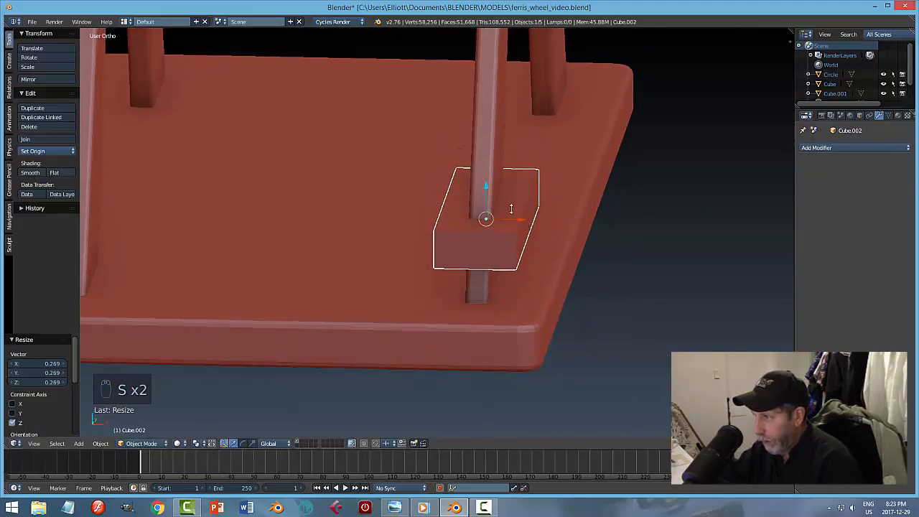
drag(486, 185, 488, 229)
Step: Shorten the foot plate along Y and shift it -0.054 along Y around the leg's foot
middle_drag(488, 229, 520, 224)
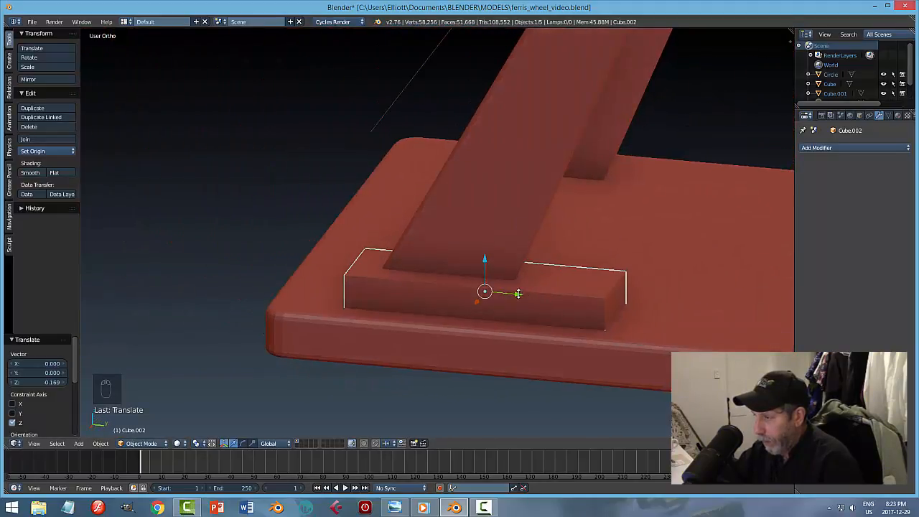
drag(518, 293, 488, 289)
key(s)
click(612, 304)
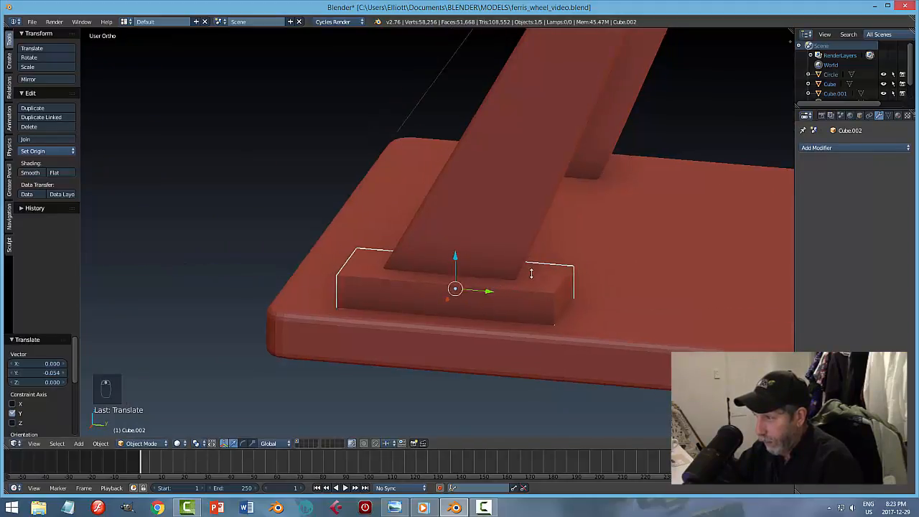
Step: Thin the foot plate further along Z and lower it back onto the base slab
middle_drag(488, 289, 599, 240)
key(s)
key(z)
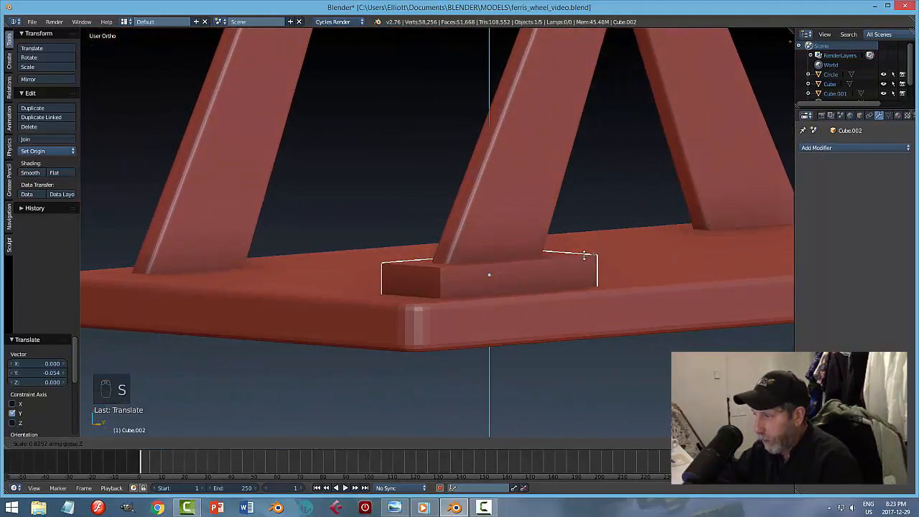
click(553, 261)
drag(490, 237, 490, 250)
Step: Move the foot plate -0.039 along Y and scale it to 0.864 along Y to centre it around the leg
middle_drag(634, 263, 583, 308)
drag(496, 306, 486, 306)
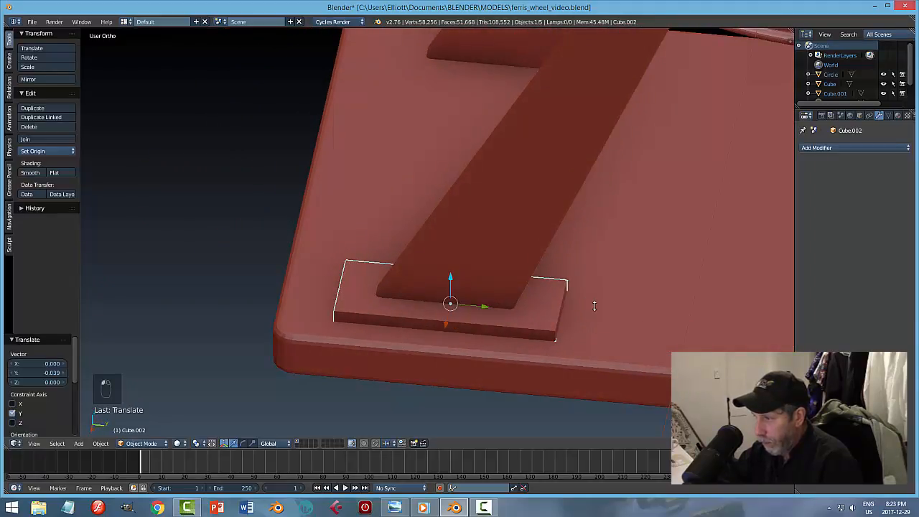
key(s)
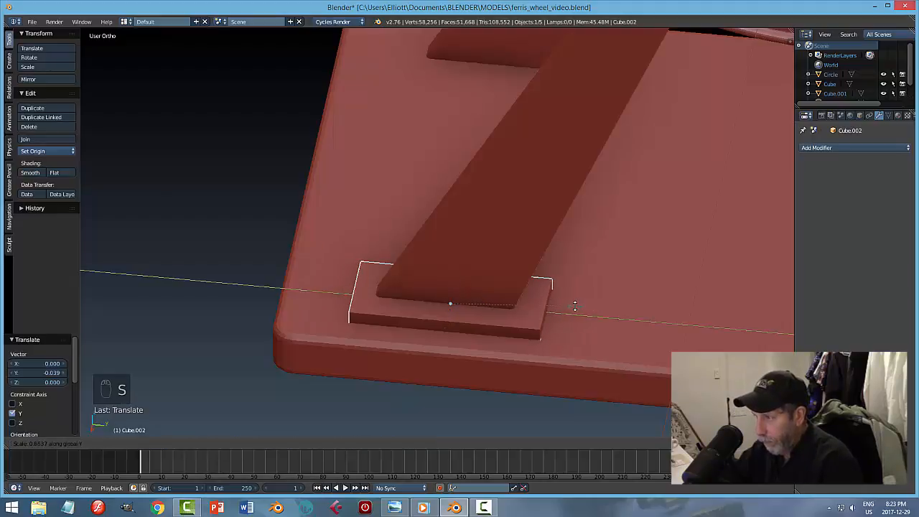
click(574, 305)
Step: Apply the foot plate's scale and enter Edit Mode on it
middle_drag(556, 306, 471, 347)
middle_drag(573, 267, 189, 420)
click(100, 443)
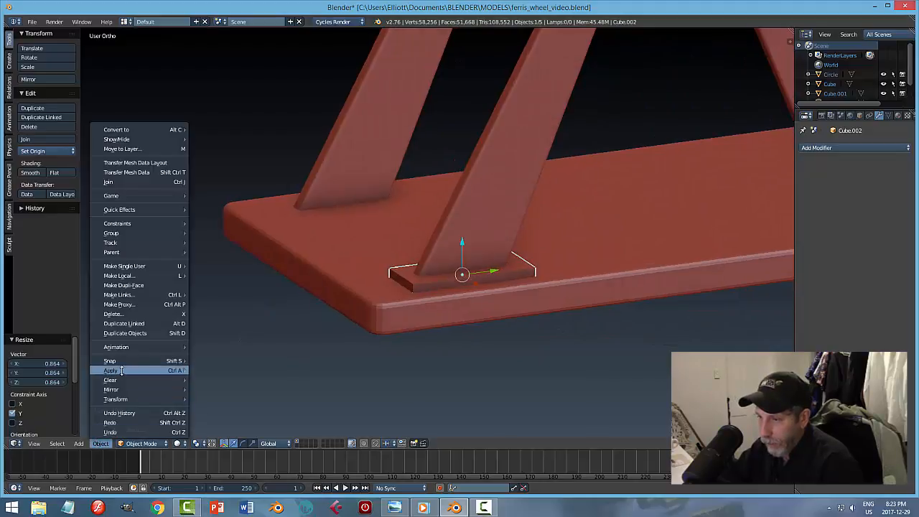
mouse_move(176, 370)
click(208, 389)
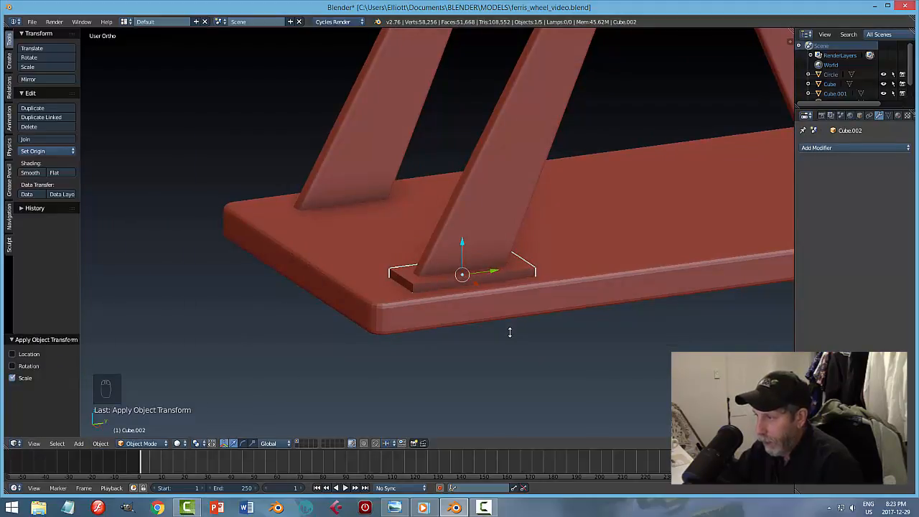
key(Tab)
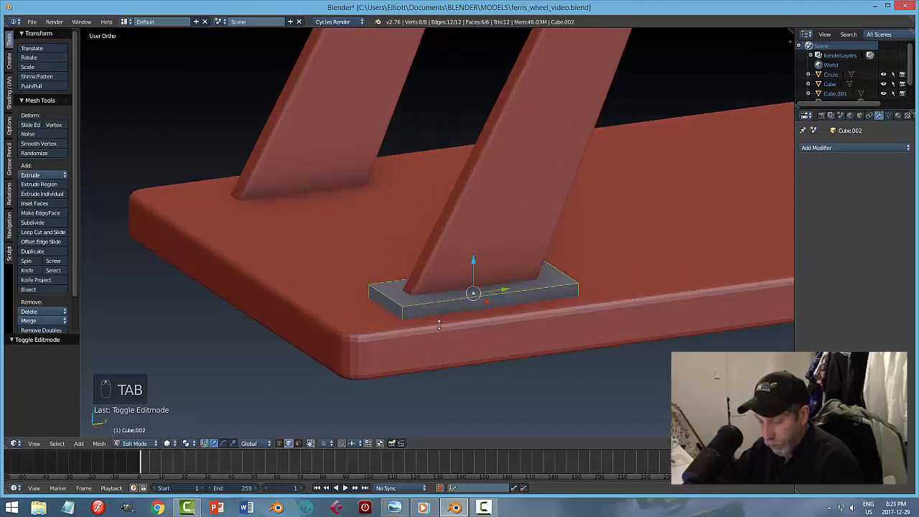
key(a)
key(a)
key(ctrl+Tab)
click(418, 326)
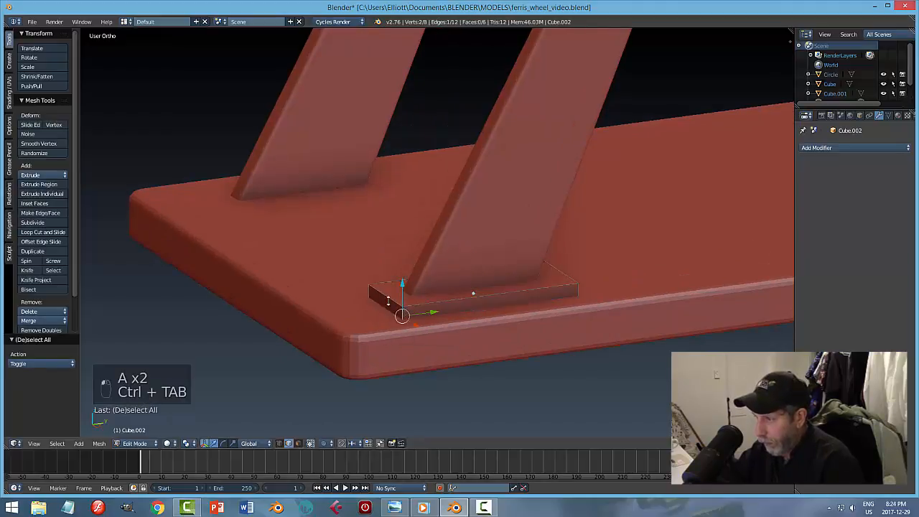
key(ctrl+z)
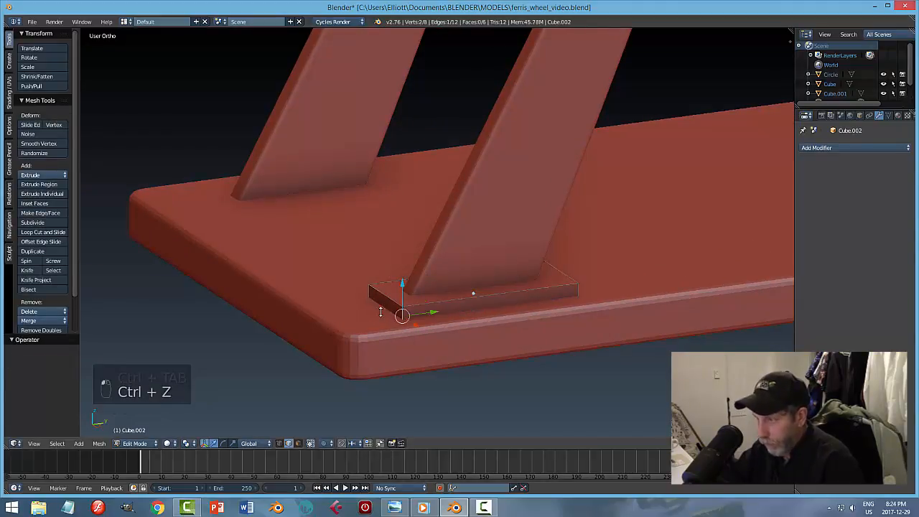
key(a)
key(Tab)
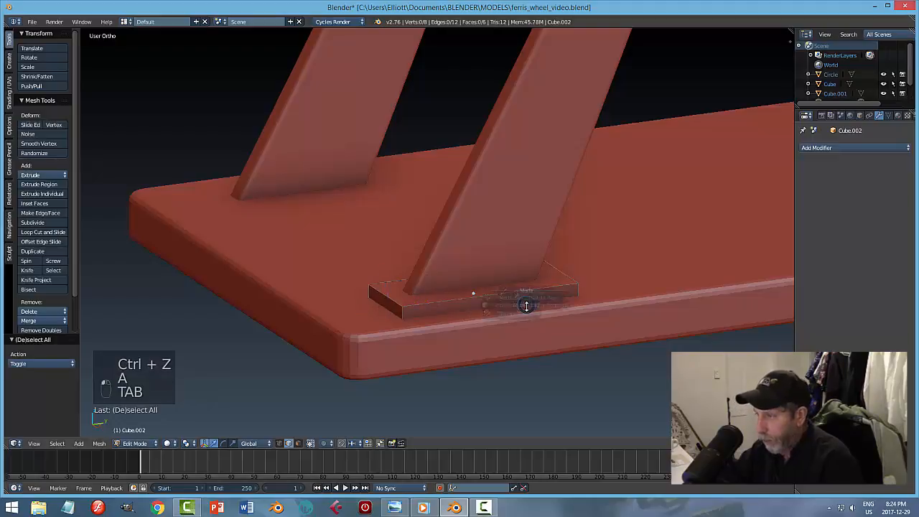
Step: Add a Bevel modifier to the foot plate with width 0.0120 and 2 segments, and shade the plate smooth
click(822, 147)
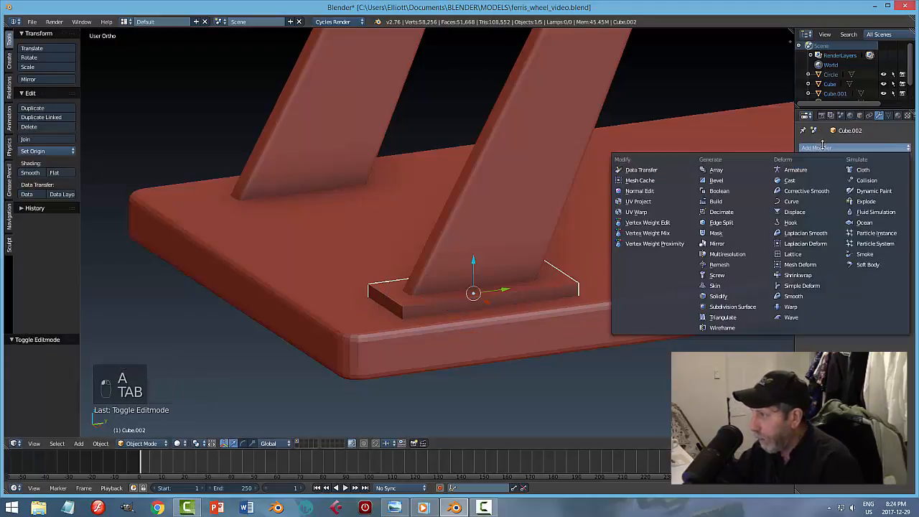
click(718, 181)
click(848, 204)
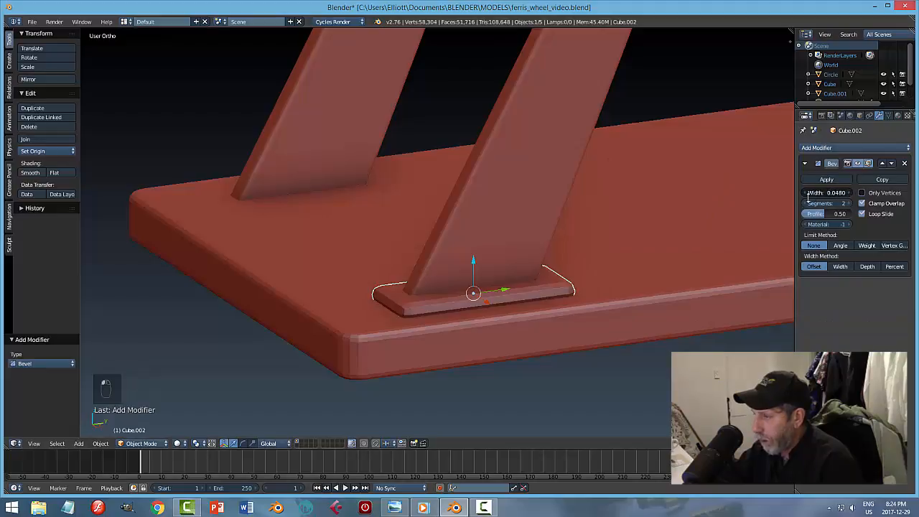
drag(808, 196, 798, 200)
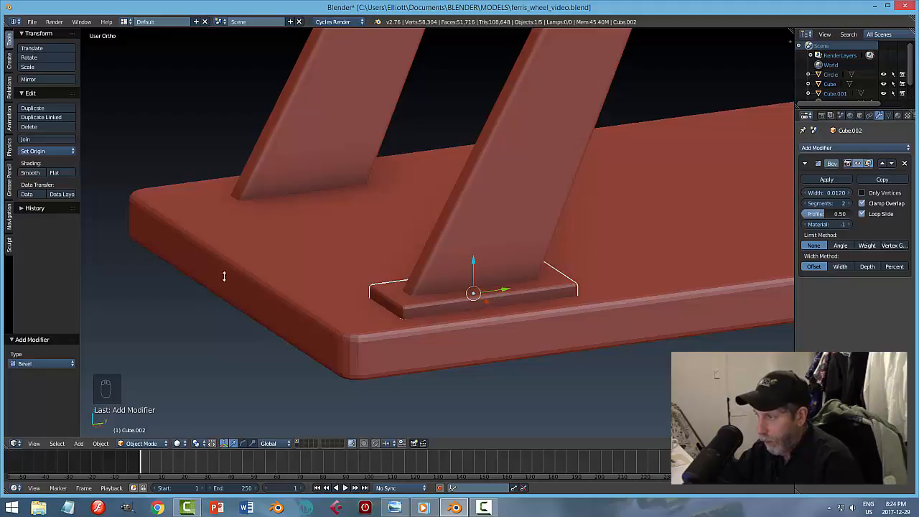
click(30, 173)
key(a)
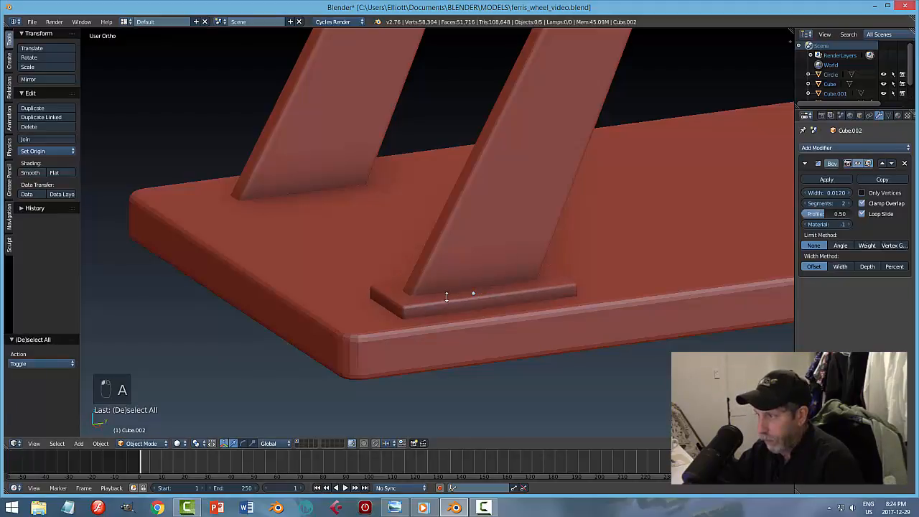
Step: Nudge the foot plate slightly along Z and Y to seat it on the base slab around the leg's foot
middle_drag(463, 297, 487, 285)
scroll(471, 274, up, 2)
drag(453, 238, 453, 239)
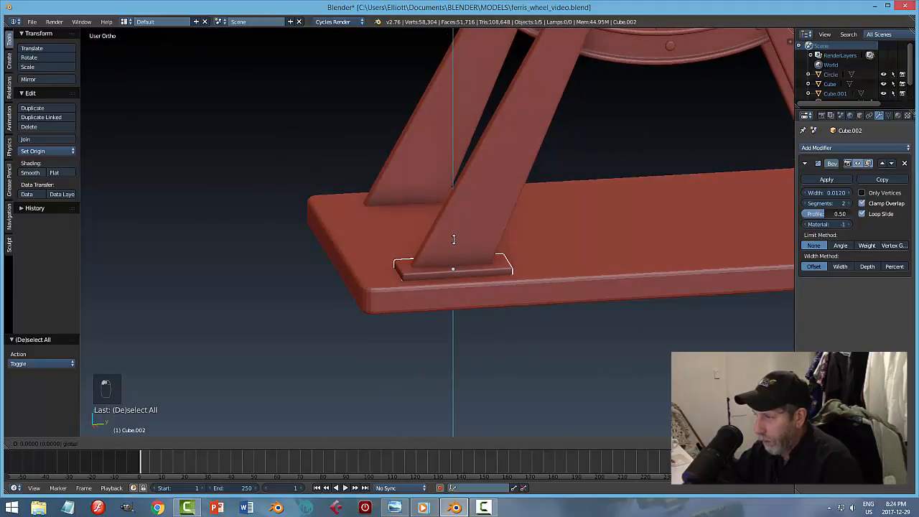
click(453, 242)
key(a)
middle_drag(474, 284, 489, 295)
scroll(496, 296, up, 3)
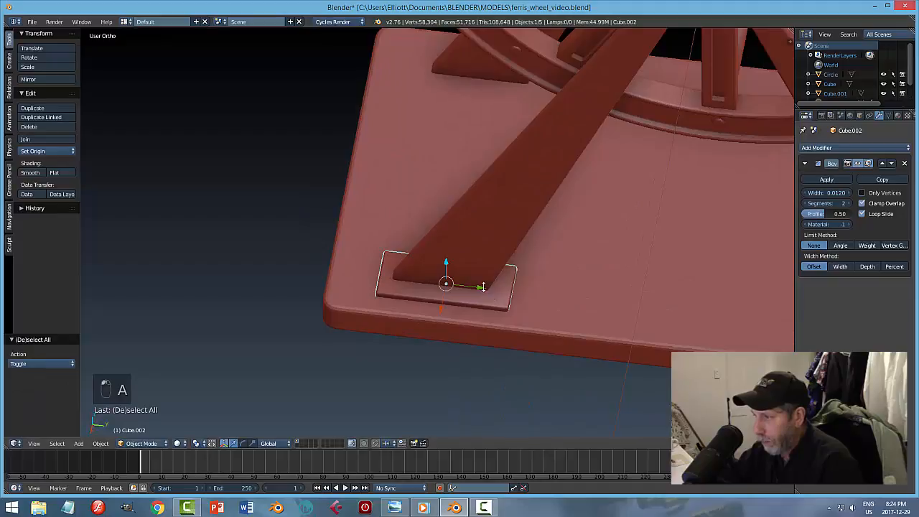
drag(482, 288, 480, 286)
click(480, 287)
key(a)
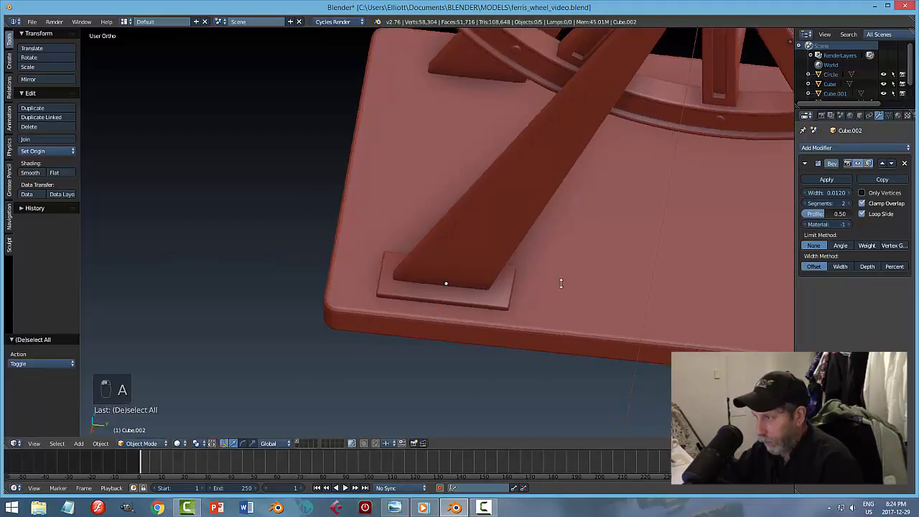
middle_drag(560, 282, 580, 251)
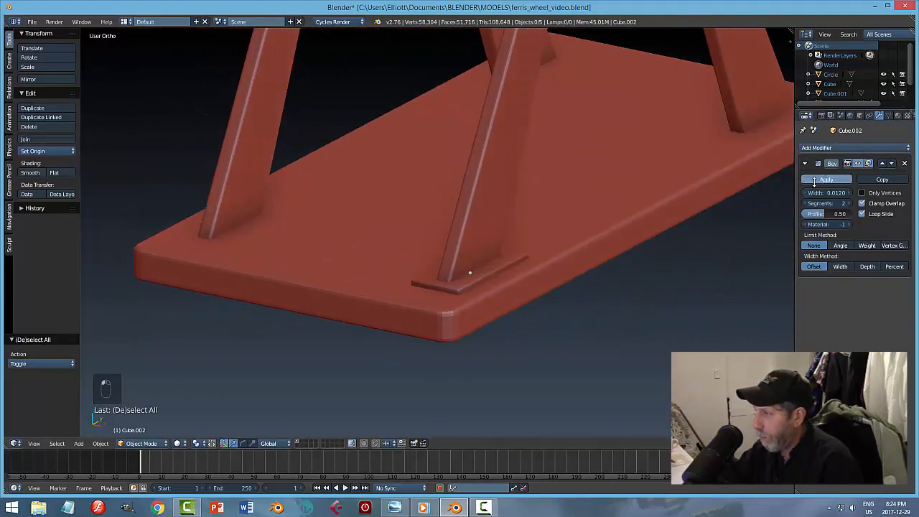
Step: Apply the foot plate's Bevel modifier and snap the 3D cursor to the plate
click(814, 182)
scroll(519, 291, up, 2)
right_click(507, 291)
key(shift+s)
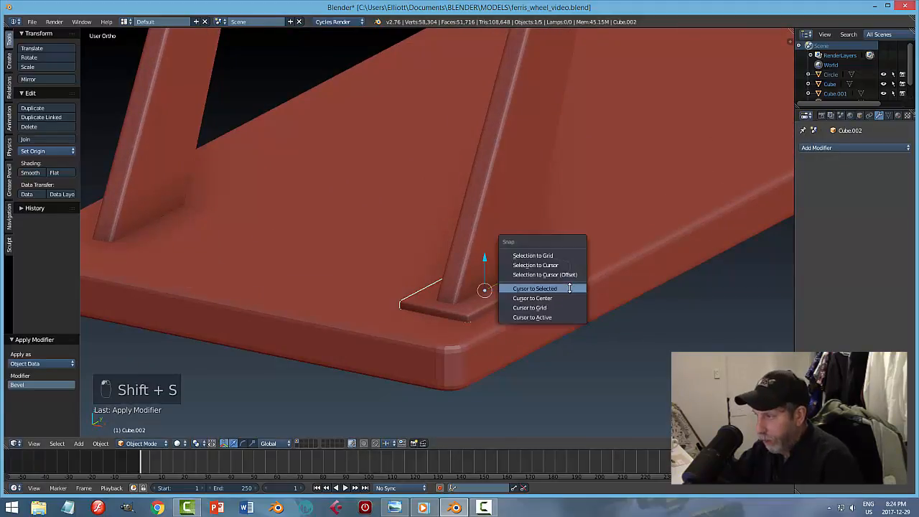
click(569, 288)
Step: Add a mesh circle at the 3D cursor, scale it to 0.174 and raise it 0.121 along Z
middle_drag(595, 308, 575, 319)
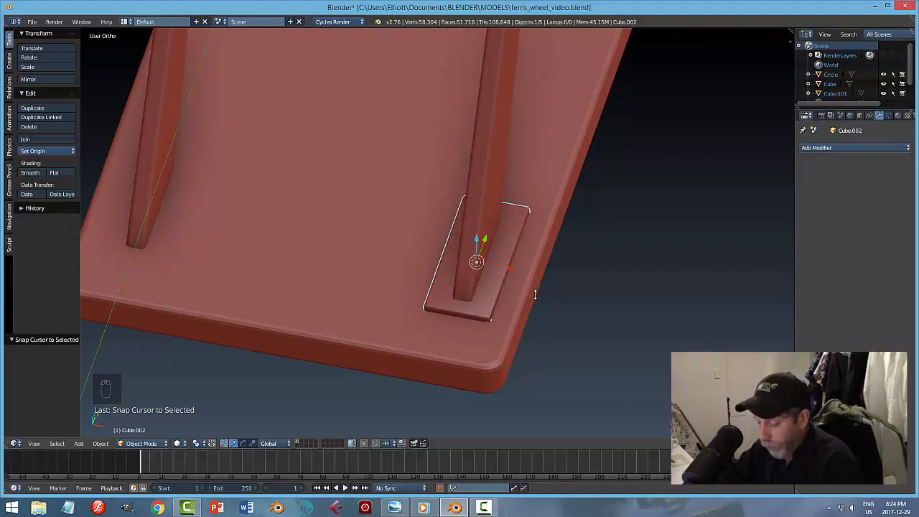
key(shift+a)
mouse_move(535, 295)
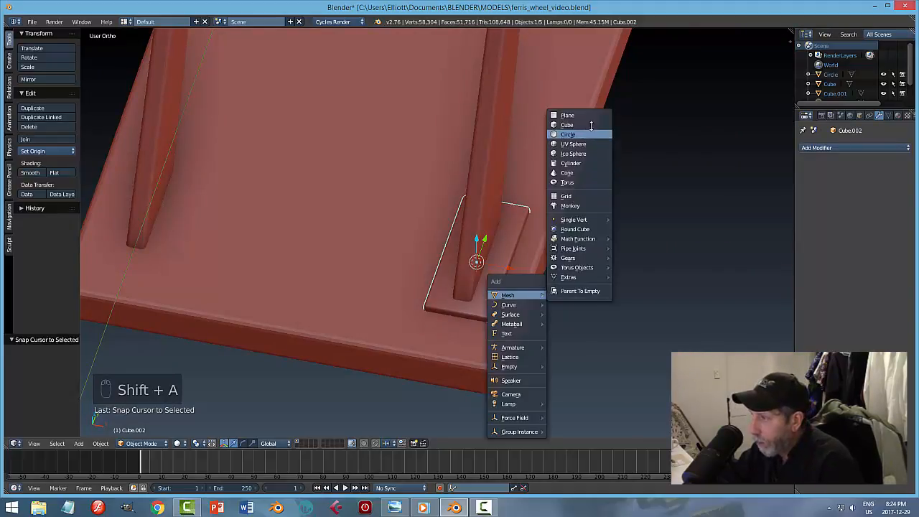
click(571, 134)
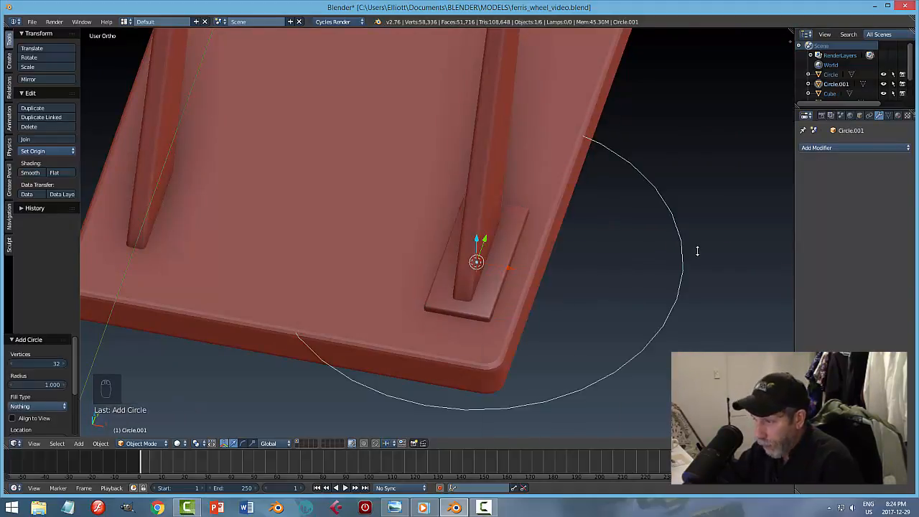
key(s)
click(514, 252)
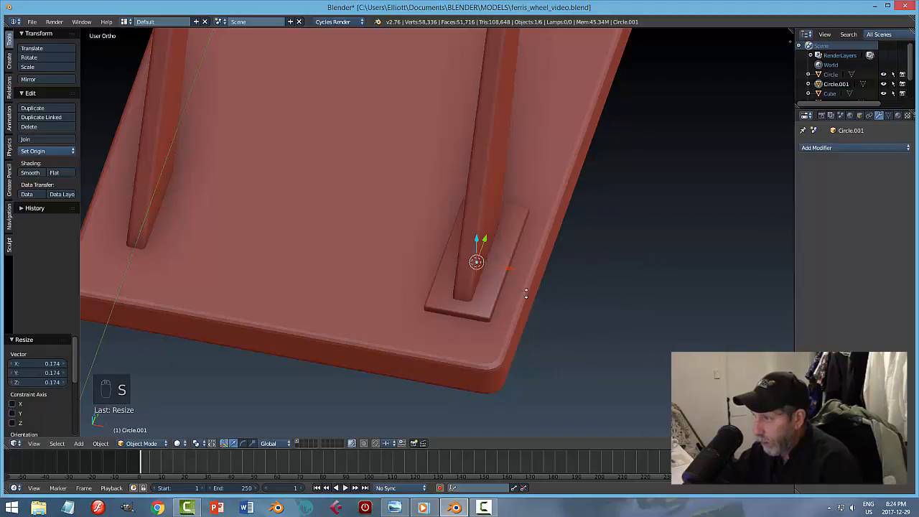
middle_drag(514, 253, 490, 254)
click(495, 221)
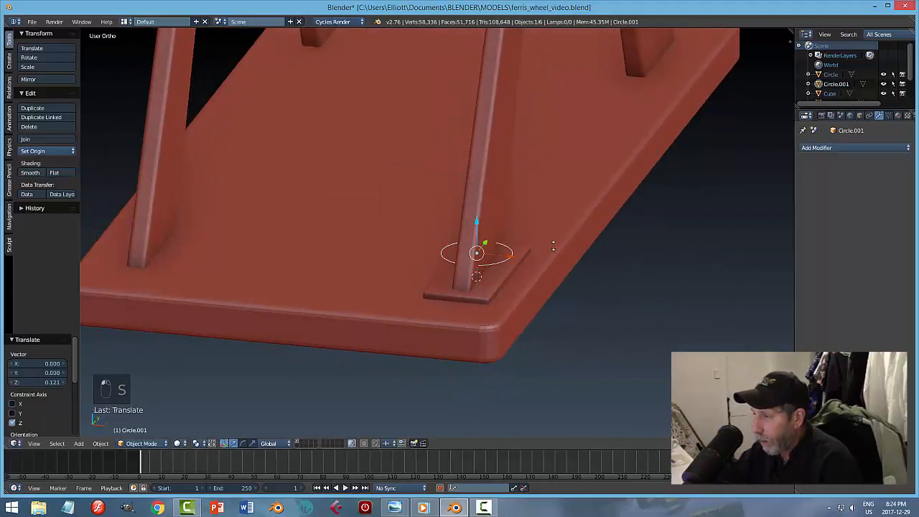
Step: Move the circle 0.243 along X beside the leg and scale it to 0.281
middle_drag(553, 246, 603, 262)
key(g)
key(x)
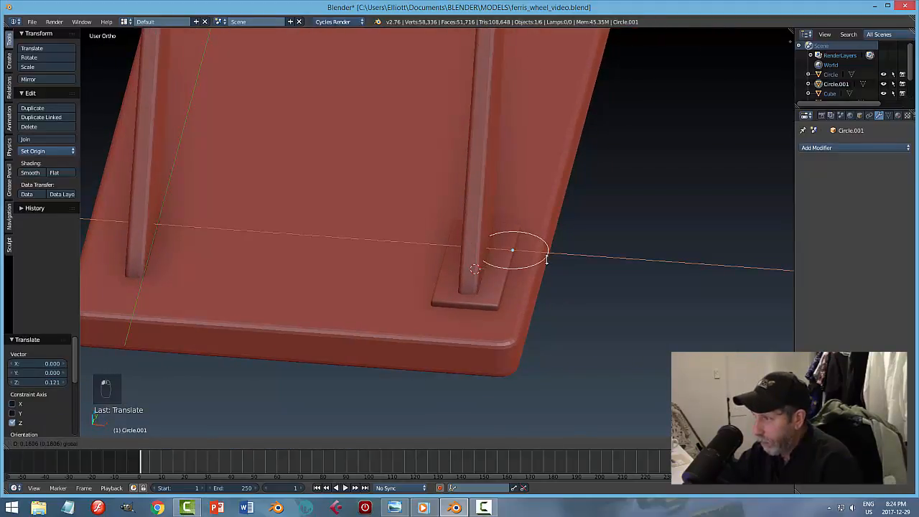
click(589, 266)
key(s)
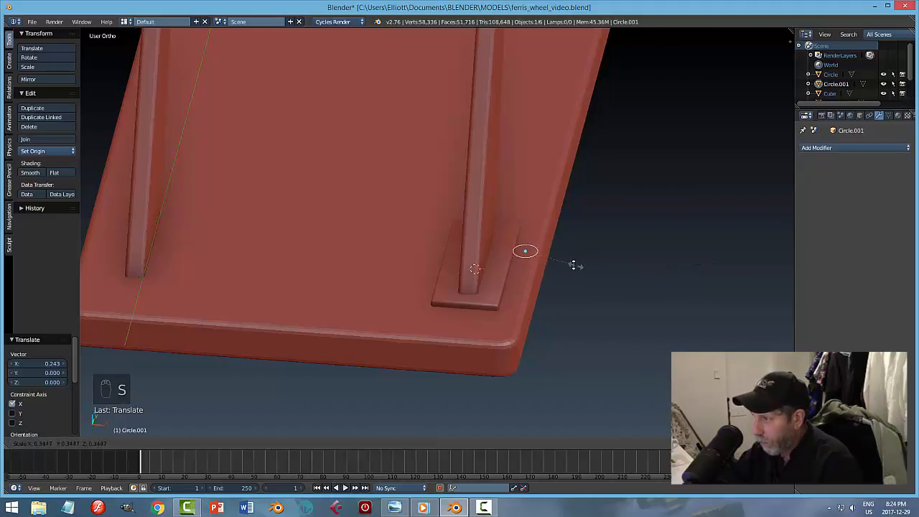
click(558, 257)
Step: Move the circle -0.114 along X back over the foot plate and scale it to 0.793
middle_drag(557, 256, 549, 277)
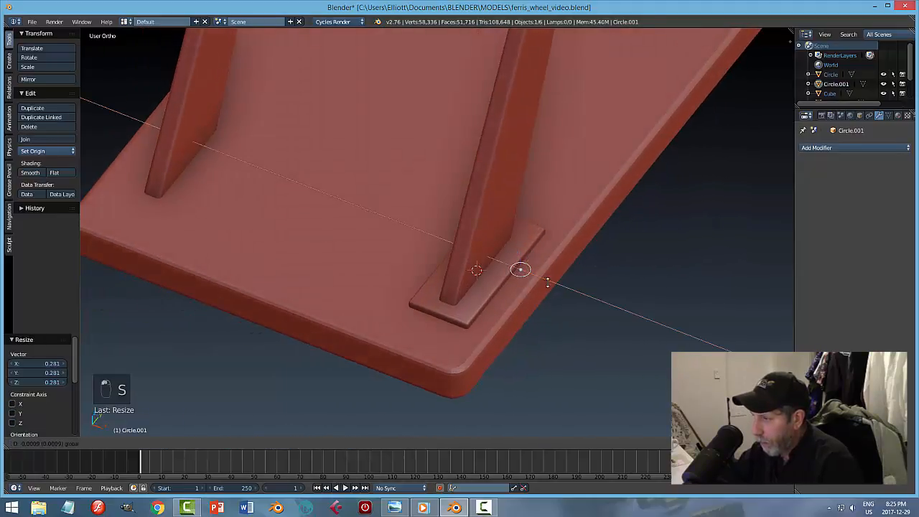
click(533, 280)
key(s)
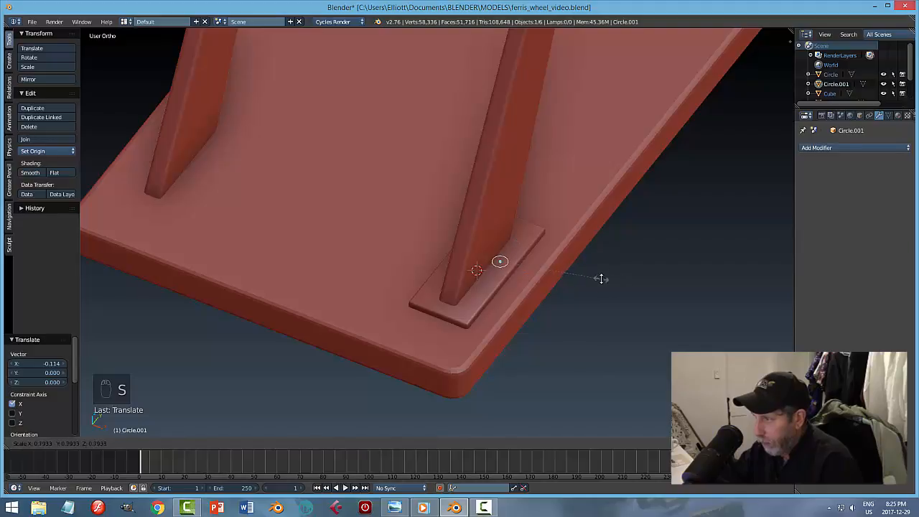
click(602, 278)
Step: Shift the circle -0.009 along X and lower it -0.075 along Z onto the foot plate's surface
key(KP_Decimal)
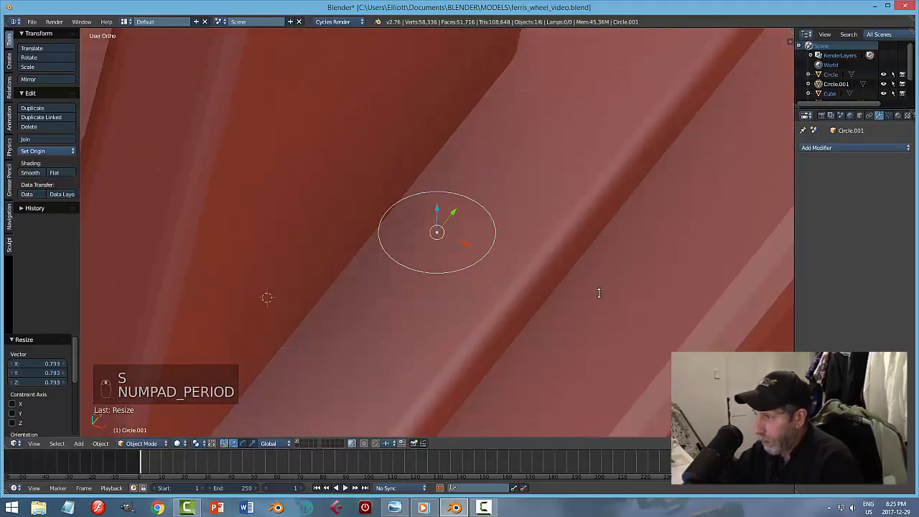
middle_drag(598, 293, 491, 232)
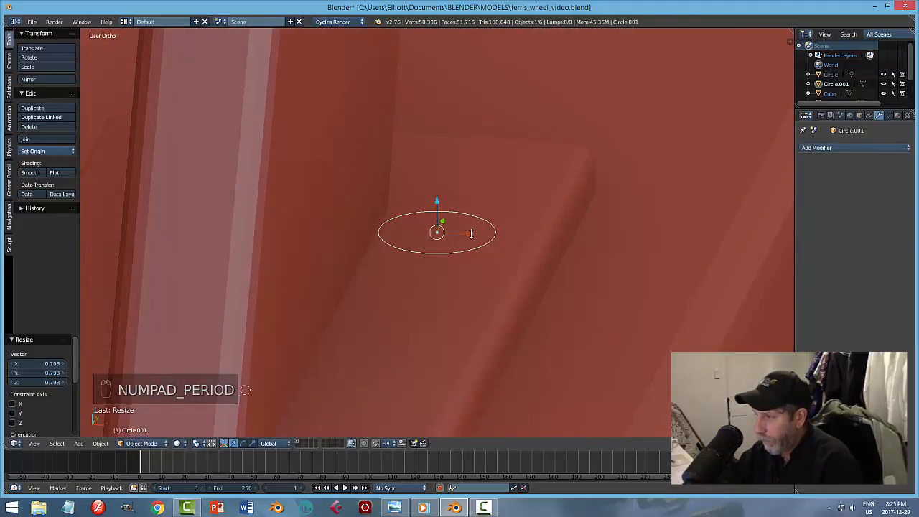
drag(471, 233, 458, 232)
drag(427, 204, 422, 287)
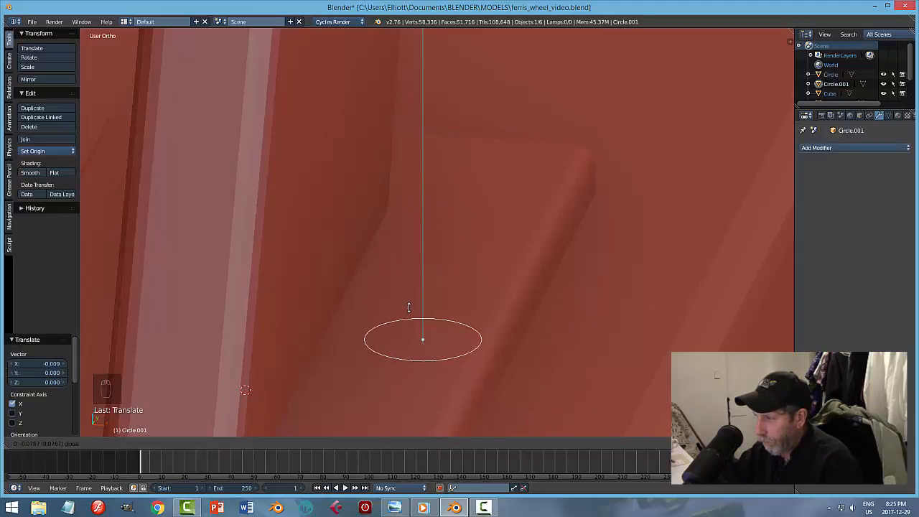
drag(409, 307, 409, 309)
middle_drag(596, 285, 566, 308)
Step: In top view, centre the circle along X between the leg and the plate's outer edge and scale it to 0.663
key(KP_7)
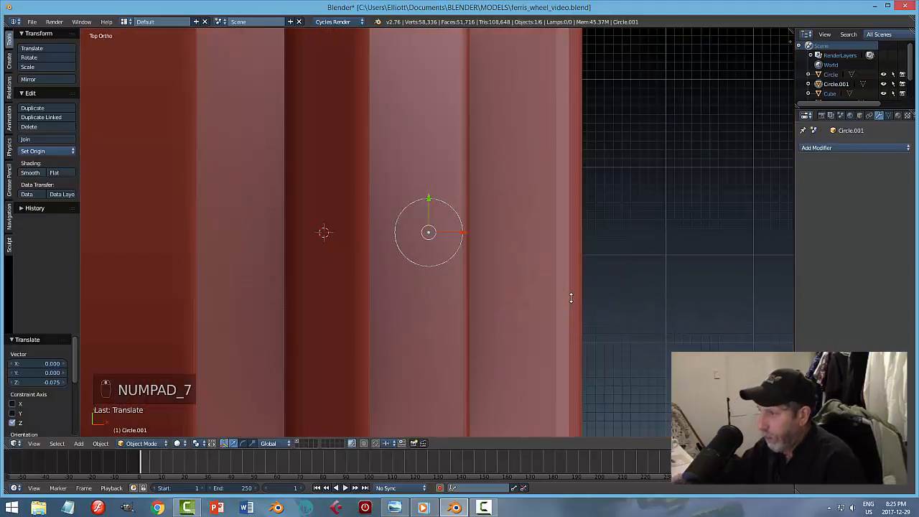
drag(465, 232, 450, 234)
key(s)
click(515, 244)
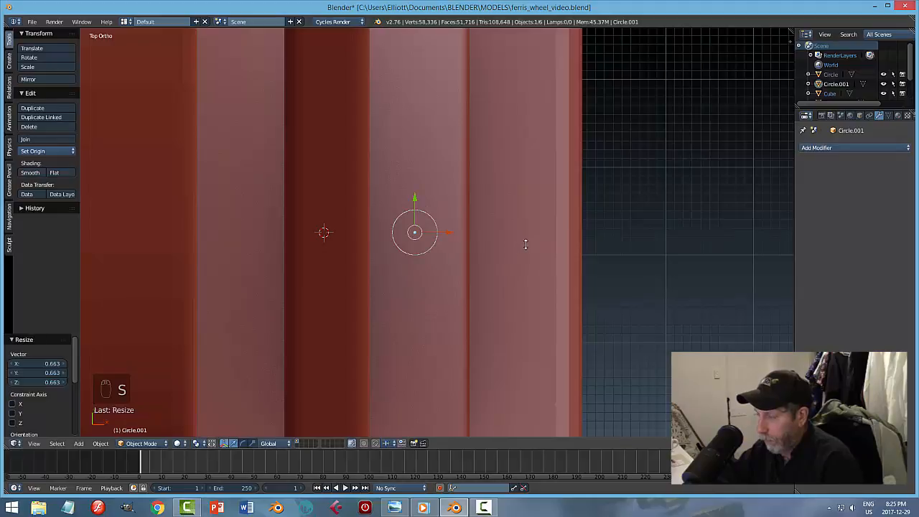
Step: Move the circle -0.325 along Y to the foot plate's outer corner and enlarge it slightly
scroll(525, 244, down, 4)
drag(425, 197, 399, 333)
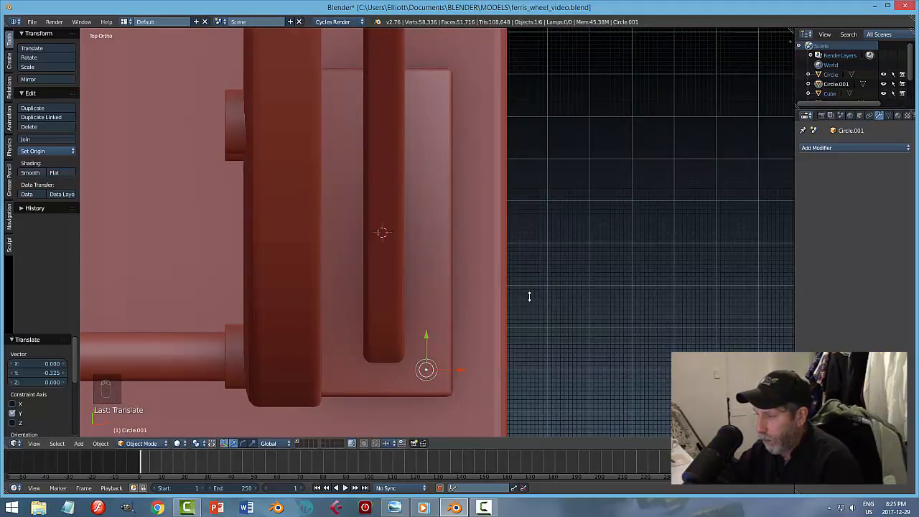
middle_drag(529, 295, 525, 269)
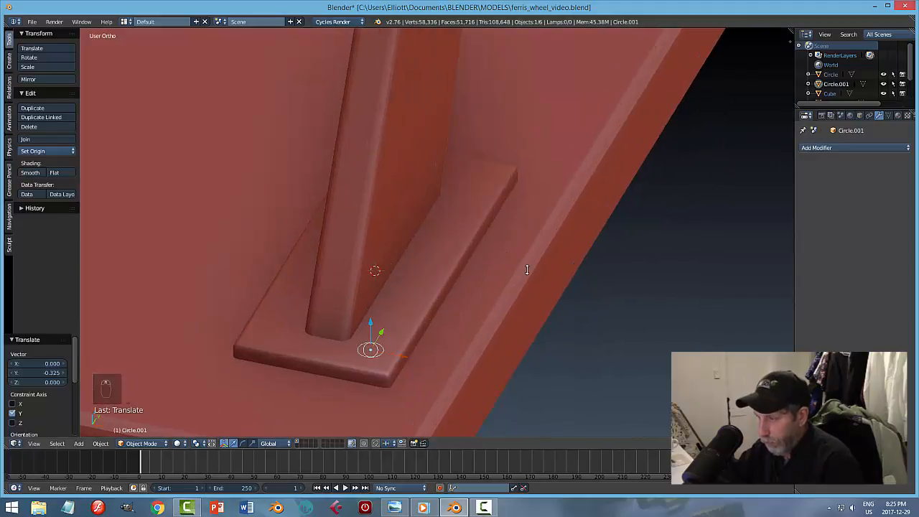
key(s)
click(568, 285)
Step: Fill the circle with a face and extrude it upward along Z into a short bolt head
middle_drag(507, 311, 593, 205)
key(Tab)
click(654, 208)
scroll(559, 253, up, 3)
key(f)
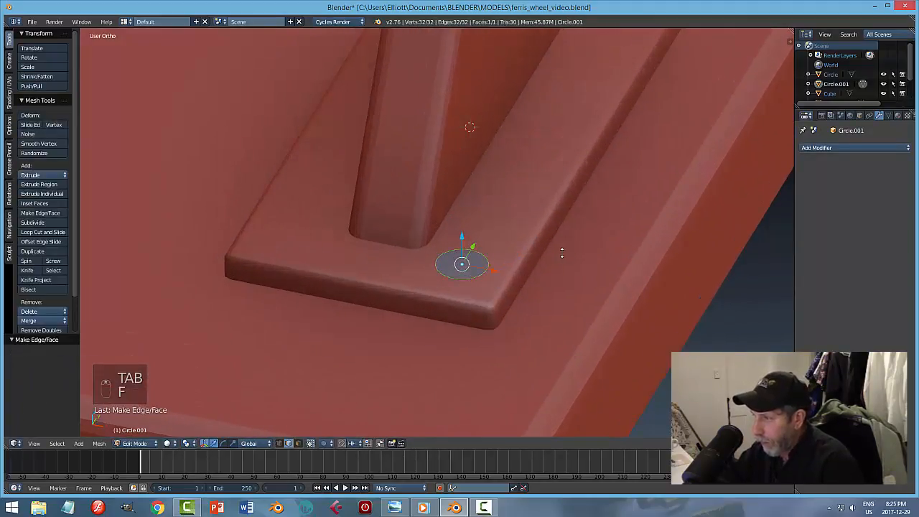
middle_drag(561, 254, 560, 241)
key(e)
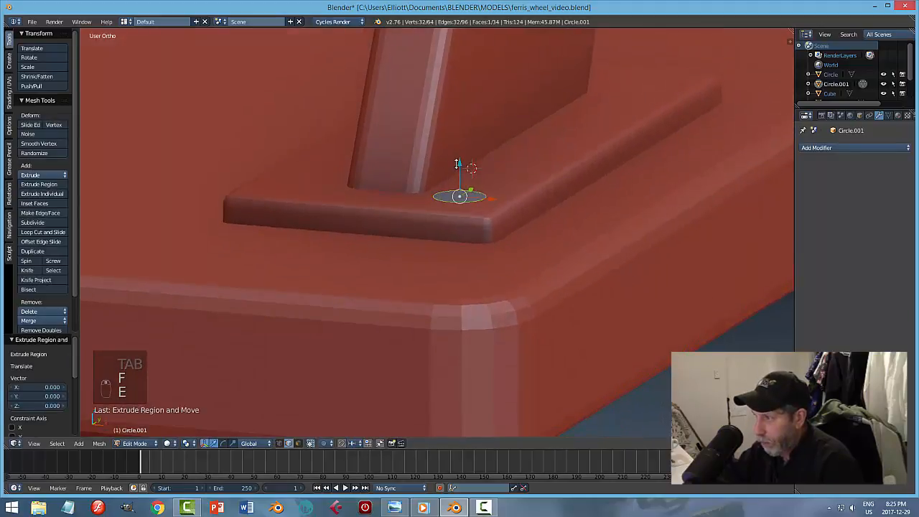
click(463, 145)
Step: Recalculate the normals of the whole bolt head mesh and return to Object Mode
key(a)
key(a)
key(a)
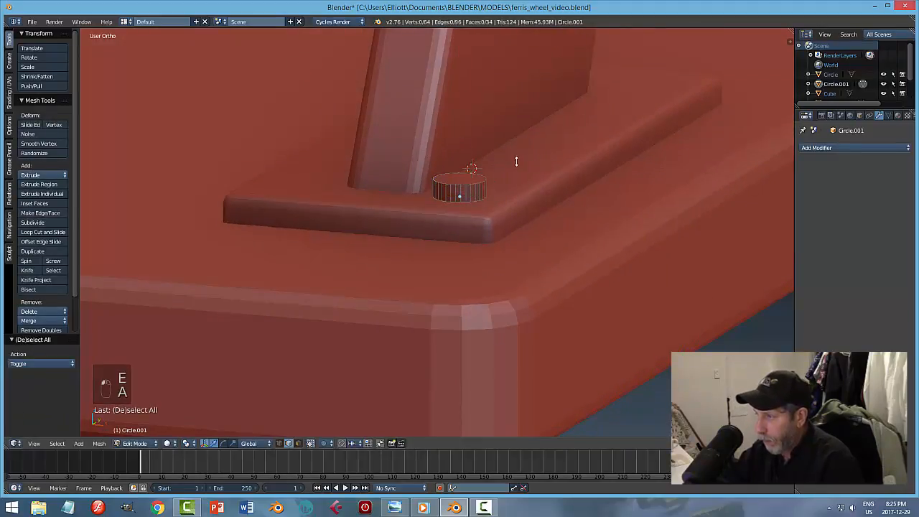
key(ctrl+n)
key(a)
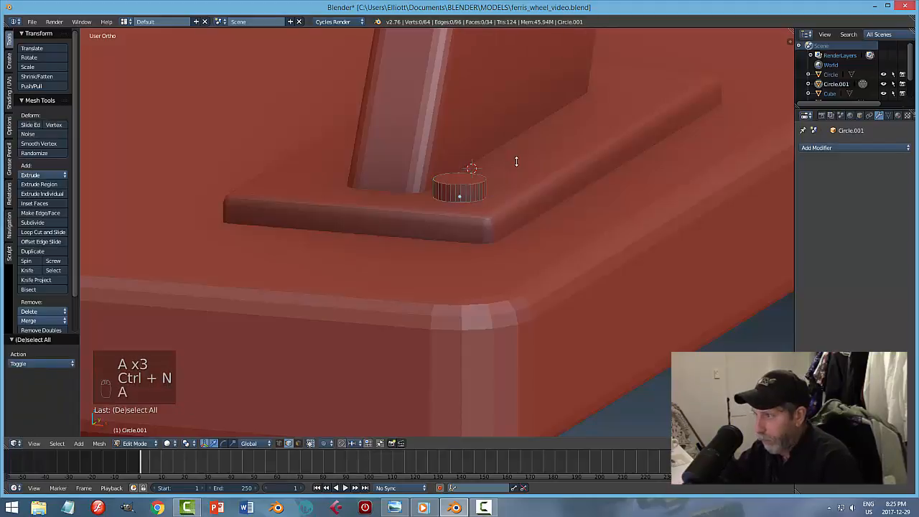
key(Tab)
Step: Lower the bolt head -0.008 along Z into the foot plate and snap the 3D cursor to it
click(460, 162)
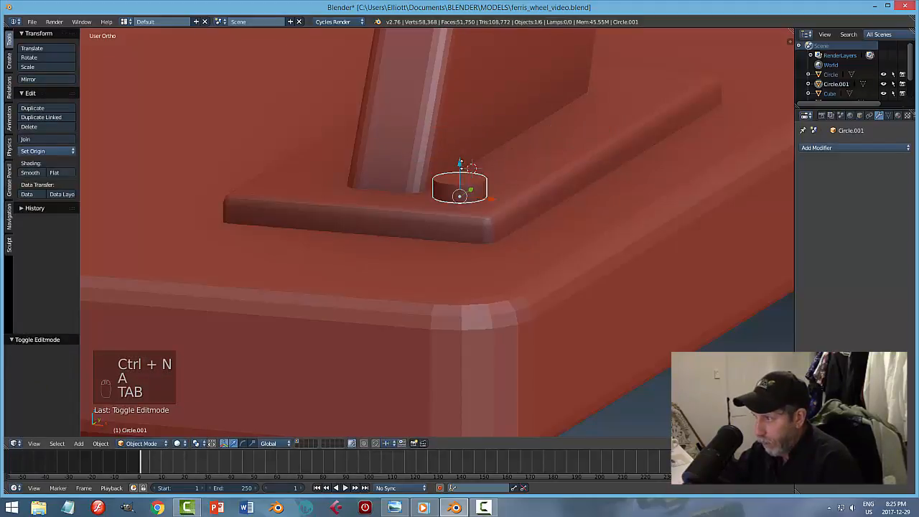
drag(461, 162, 543, 175)
key(shift+s)
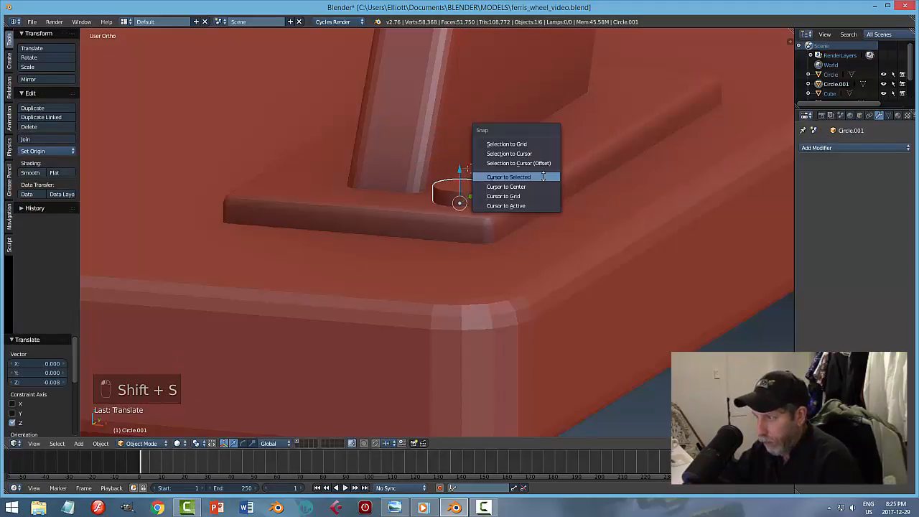
click(544, 177)
middle_drag(544, 176, 491, 225)
middle_drag(512, 209, 550, 205)
scroll(545, 195, down, 3)
scroll(533, 201, up, 3)
scroll(524, 220, up, 3)
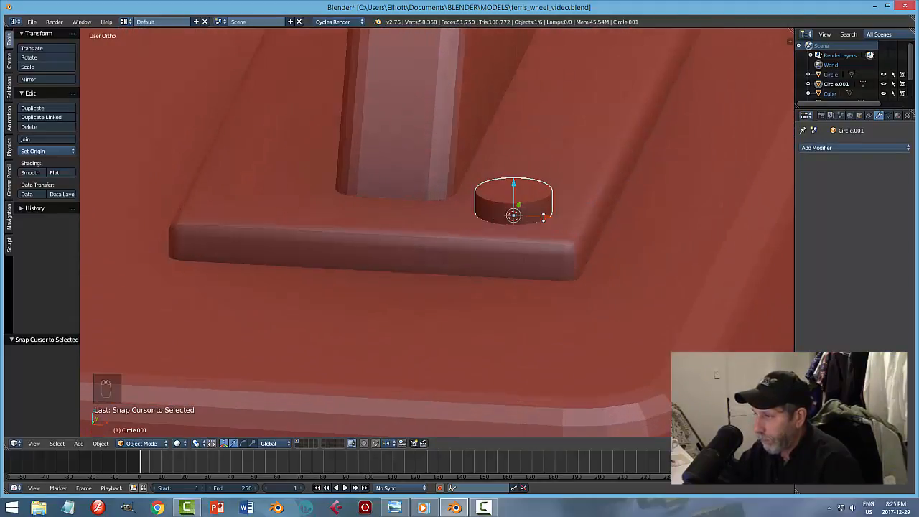
Step: Bevel the bolt head's top edge to round it over and return to Object Mode
key(Tab)
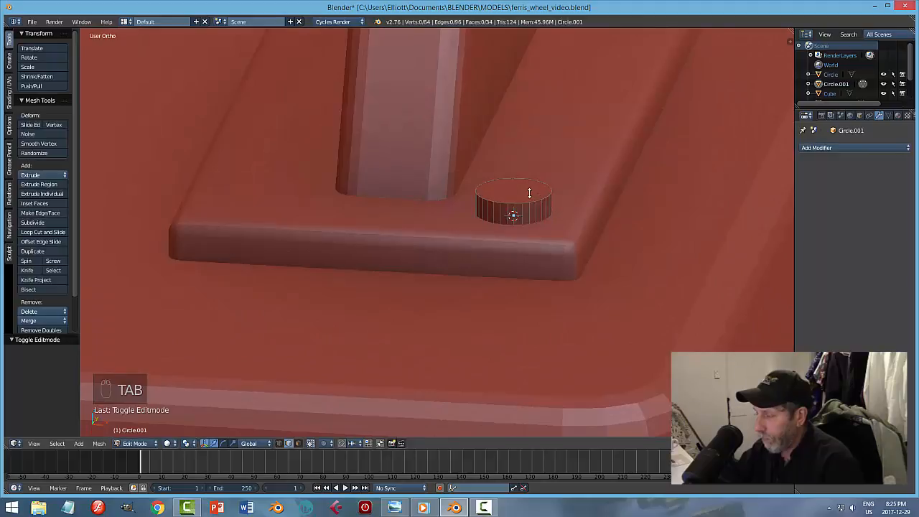
right_click(533, 199)
key(ctrl+b)
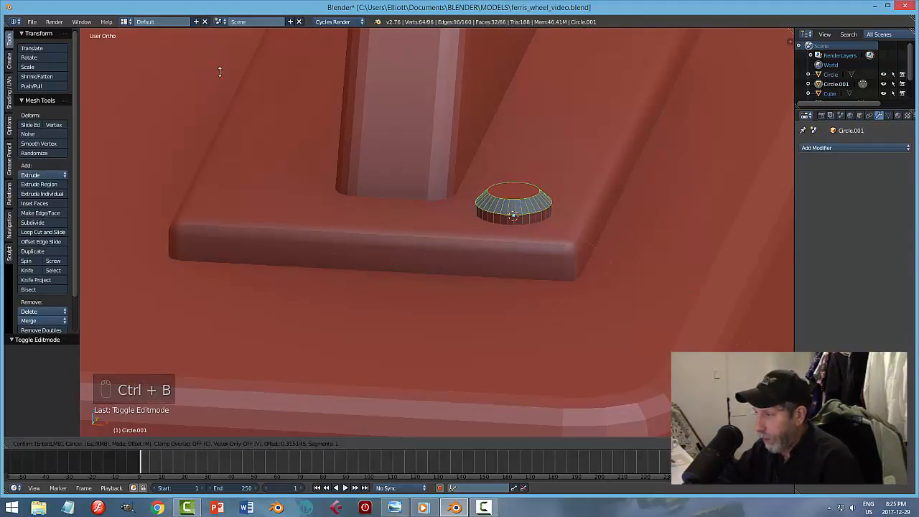
click(230, 114)
key(a)
key(Tab)
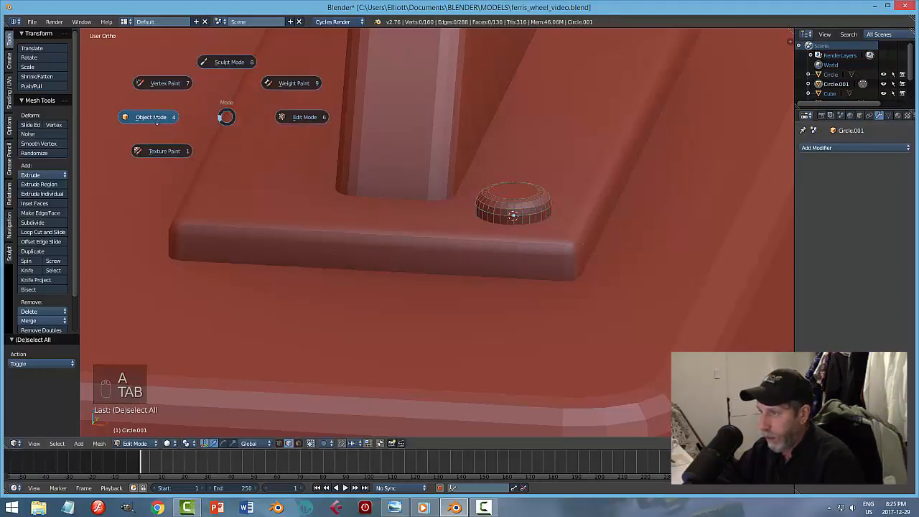
Step: Flatten the bolt head to 0.492 along Z, give it smooth shading and deselect it
key(s)
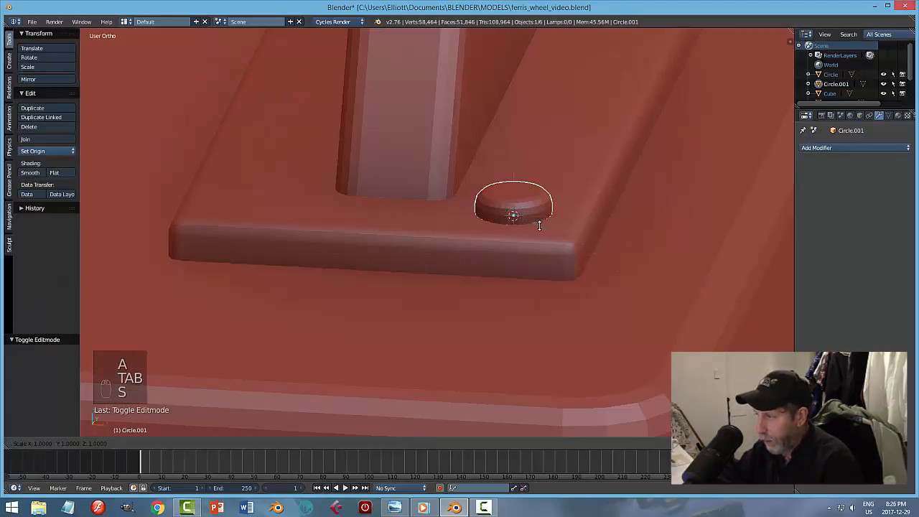
key(z)
click(527, 221)
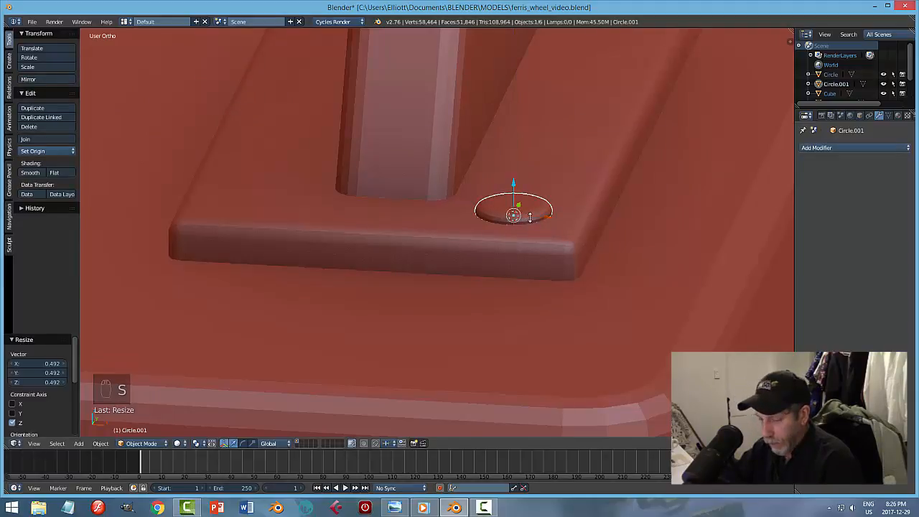
click(30, 173)
key(a)
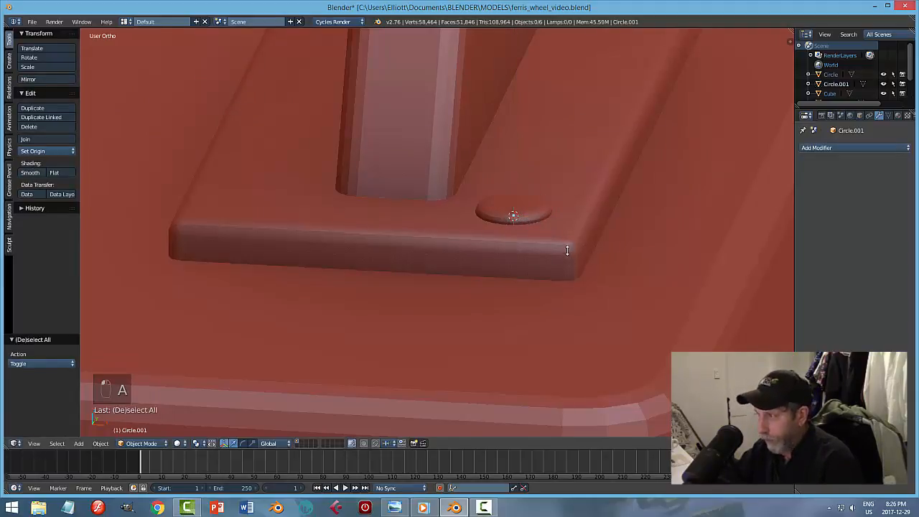
Step: Select the foot plate under the leg and snap the 3D cursor to it
middle_drag(568, 249, 507, 252)
scroll(484, 223, down, 3)
scroll(517, 246, down, 3)
scroll(501, 255, up, 4)
scroll(498, 256, up, 2)
right_click(473, 245)
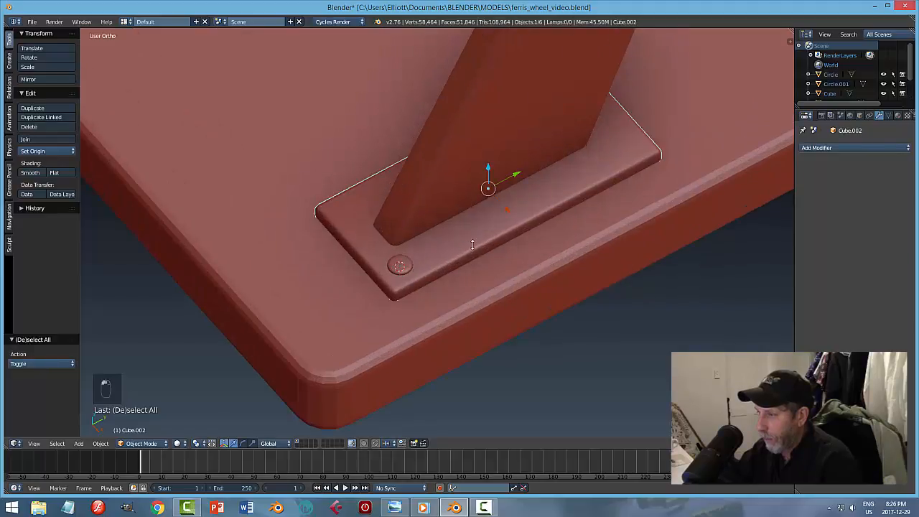
key(shift+s)
click(503, 241)
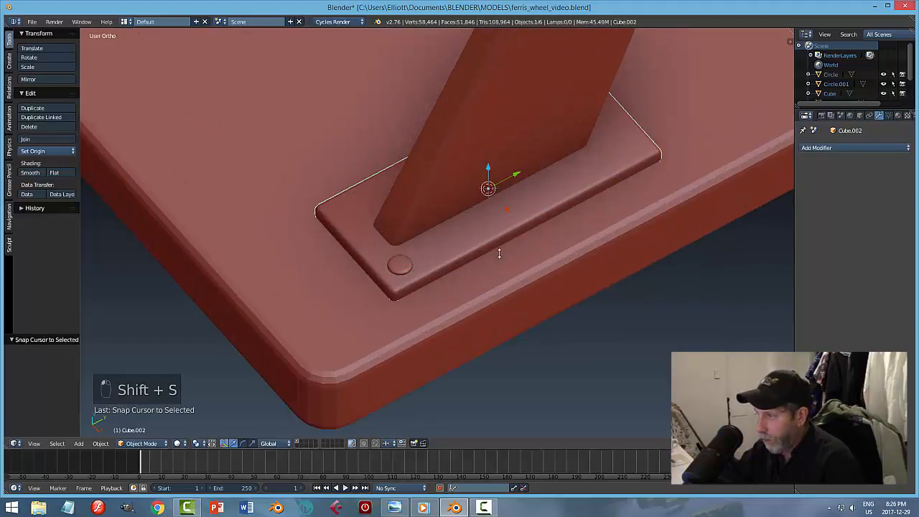
Step: Mirror the bolt head on X and Y about the foot plate Cube.002 and apply the modifier
right_click(407, 263)
middle_drag(493, 257, 557, 249)
click(810, 146)
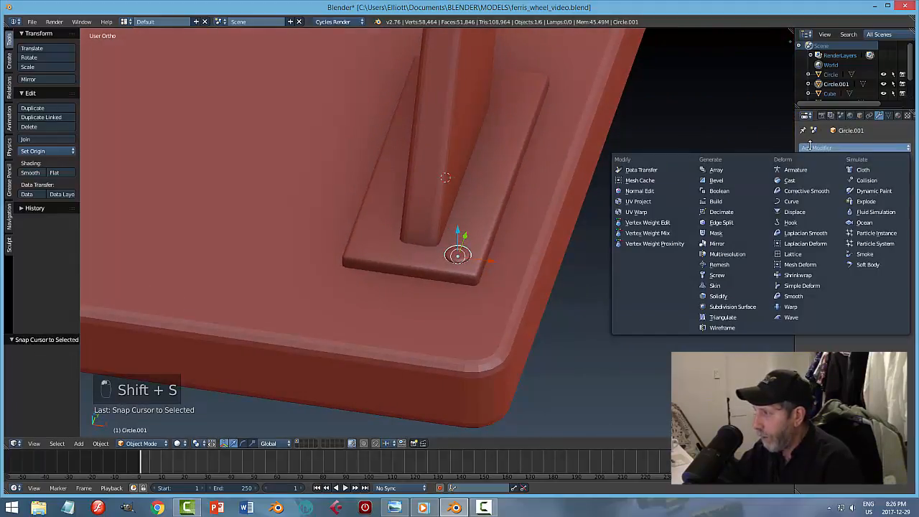
click(722, 243)
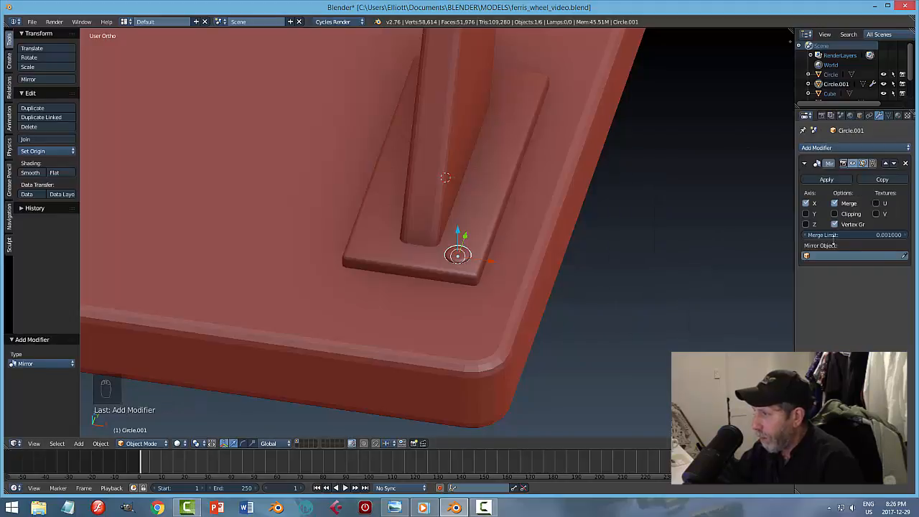
click(493, 176)
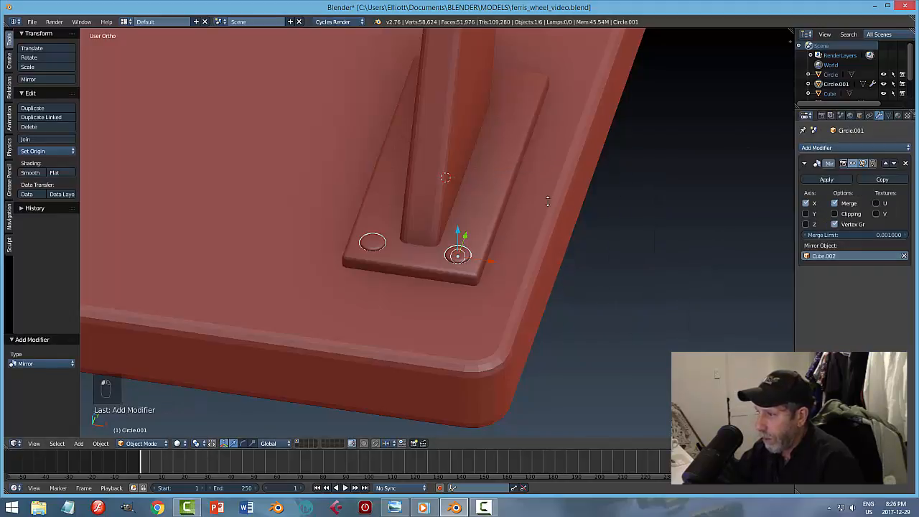
click(808, 214)
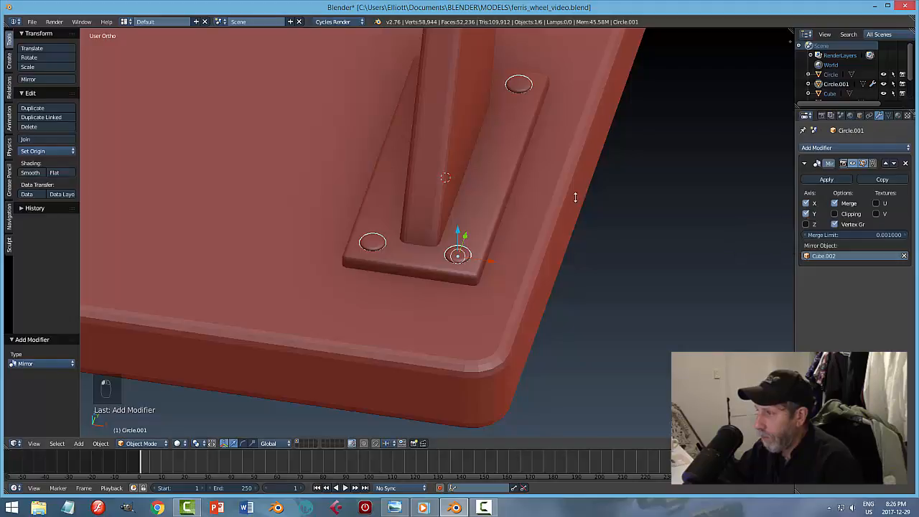
middle_drag(564, 199, 453, 191)
click(826, 179)
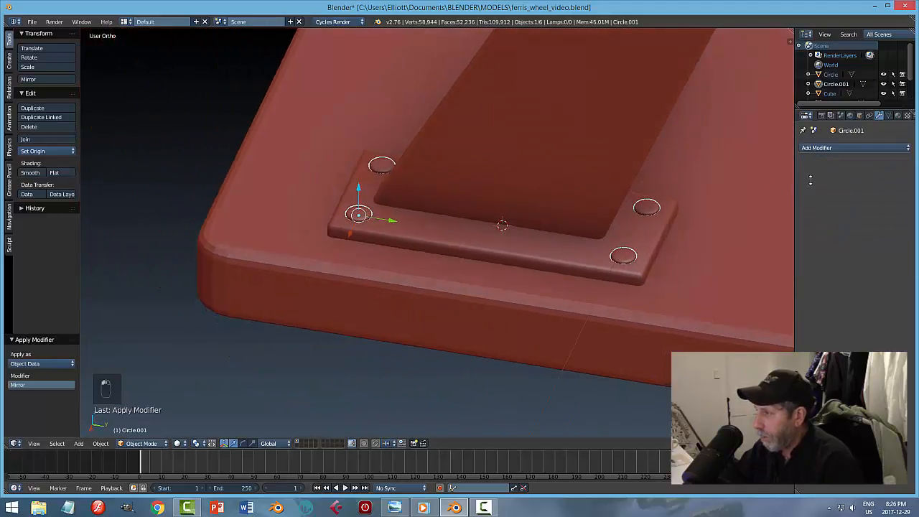
Step: Join the four bolt heads to the foot plate, deselect everything and save the file
right_click(650, 230)
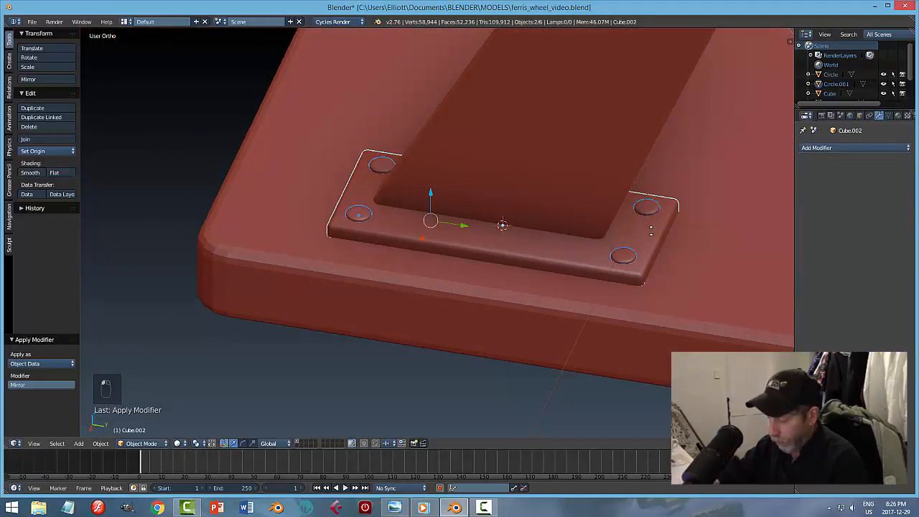
key(ctrl+j)
key(a)
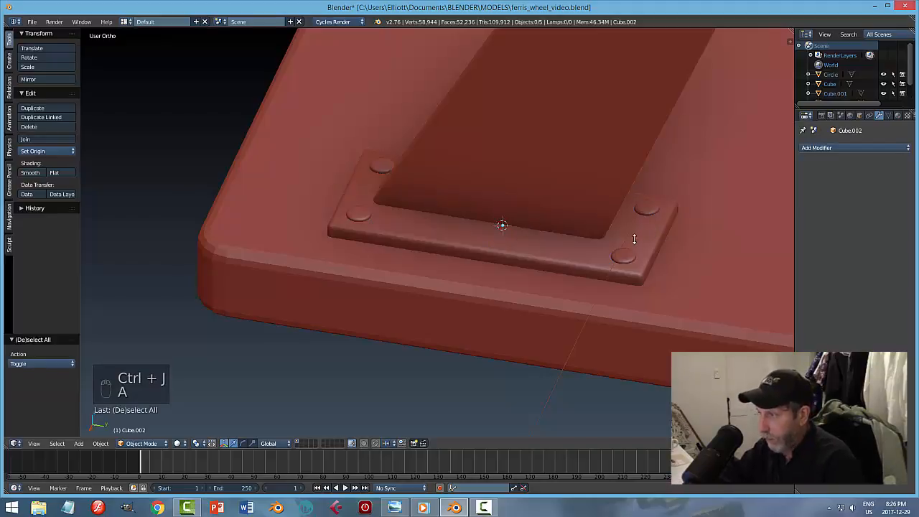
middle_drag(632, 237, 566, 237)
key(ctrl+s)
Step: Select the base slab and snap the 3D cursor to its centre
right_click(463, 207)
right_click(288, 208)
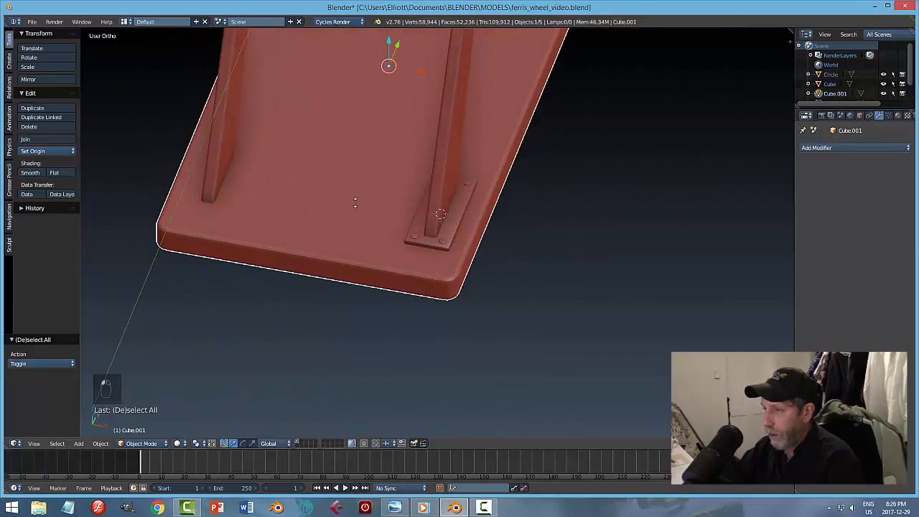
key(shift+s)
click(353, 202)
Step: Add a Mirror modifier on X to the bolted foot plate, using the base slab Cube.001 as mirror object
middle_drag(402, 219, 415, 212)
right_click(446, 214)
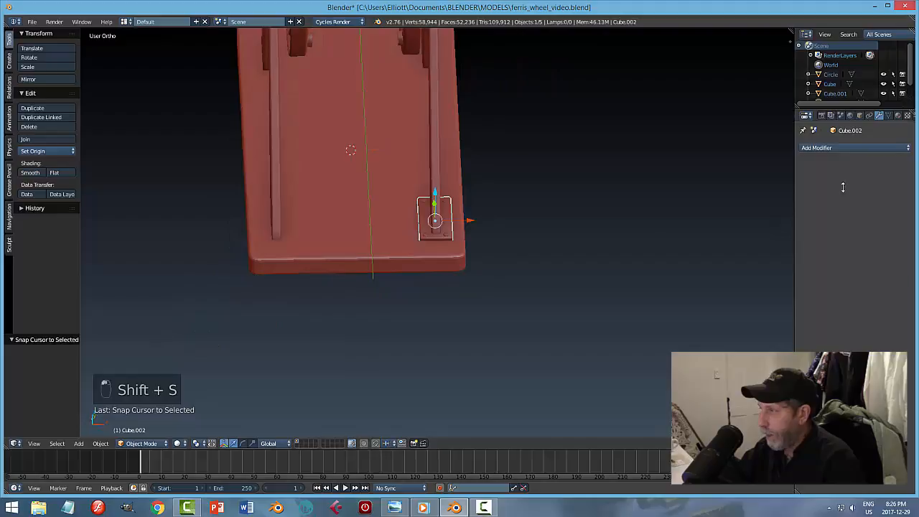
click(823, 148)
click(740, 243)
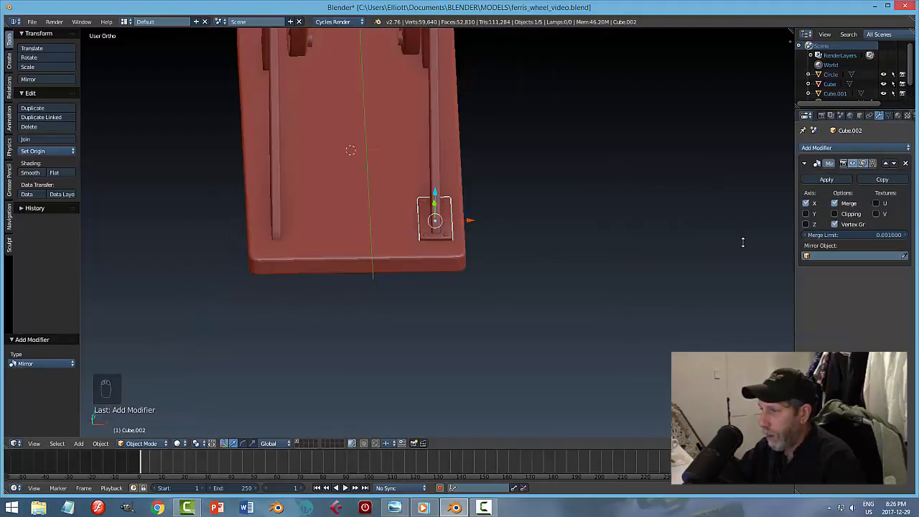
click(406, 172)
Step: Extend the foot plate's mirroring to the Y axis for all four legs and apply the modifier
middle_drag(541, 178, 575, 169)
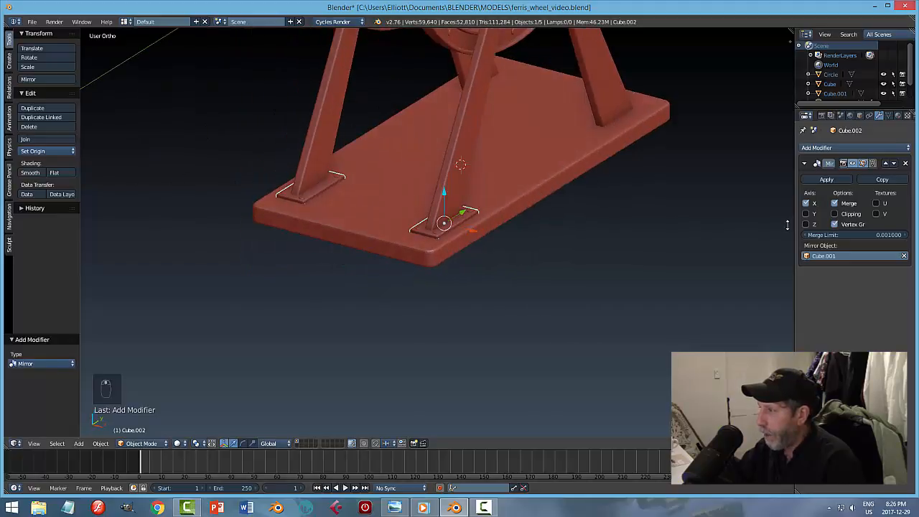
click(805, 213)
middle_drag(677, 199, 579, 217)
shift+middle_drag(770, 295, 764, 244)
scroll(553, 252, up, 3)
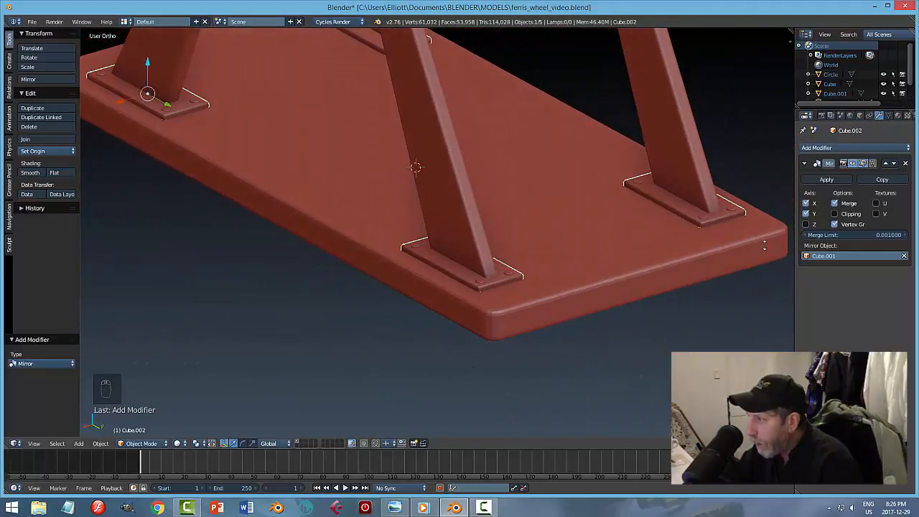
click(826, 180)
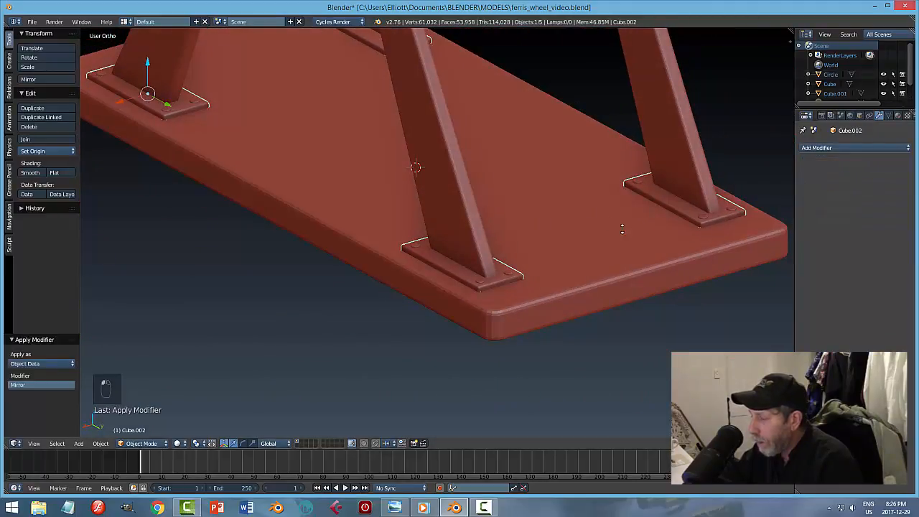
Step: Join the four foot plates to the base slab, deselect everything and save over ferris_wheel_video.blend
shift+right_click(573, 195)
key(ctrl+j)
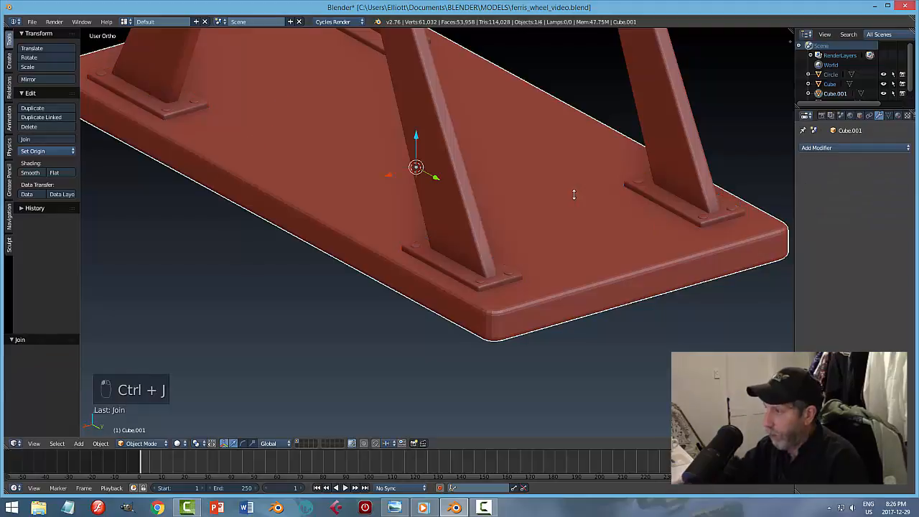
key(a)
key(ctrl+s)
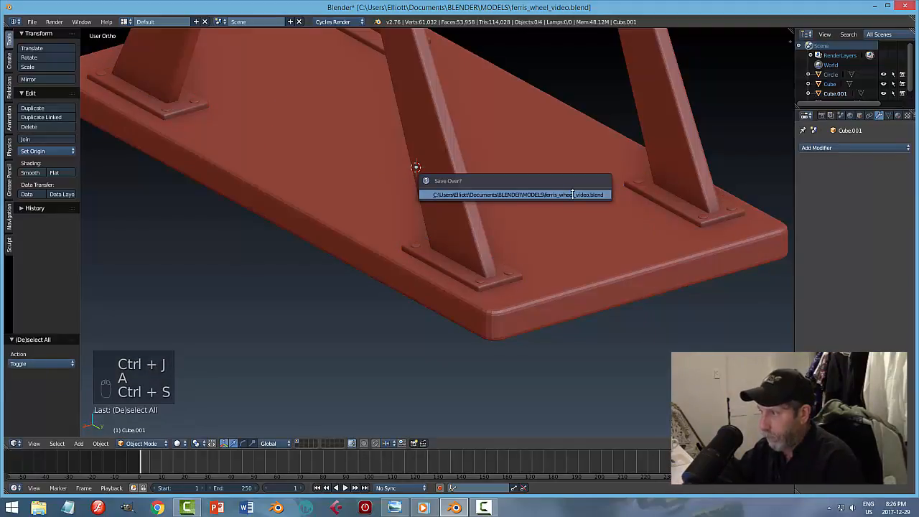
click(572, 194)
Step: Examine the Ferris wheel and its stand from above, below and the sides, including the foot plates and crossbars
scroll(490, 194, down, 3)
middle_drag(490, 195, 594, 190)
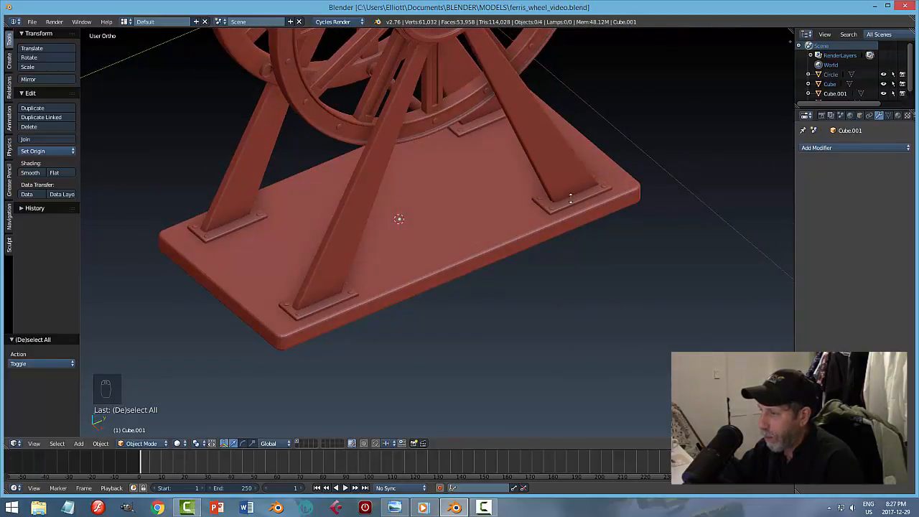
scroll(570, 198, down, 3)
middle_drag(556, 221, 481, 131)
key(ctrl+s)
scroll(527, 209, down, 2)
scroll(509, 217, up, 4)
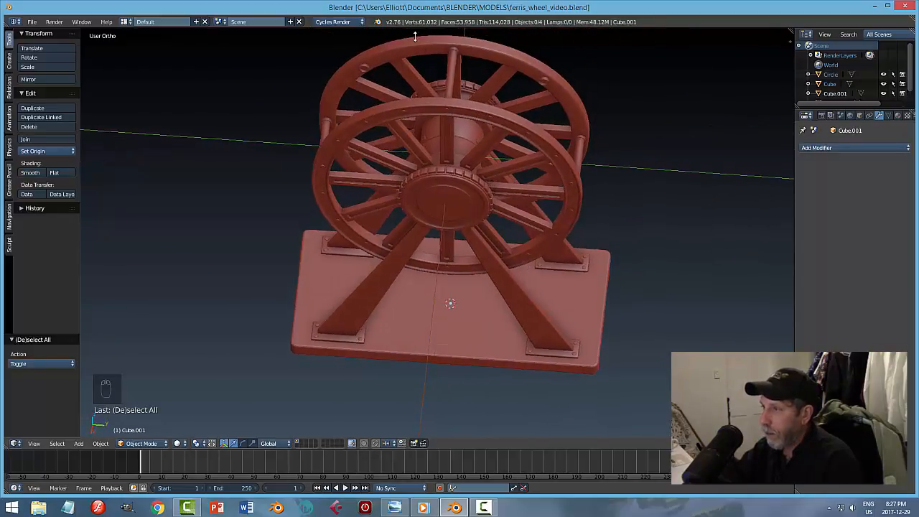
middle_drag(537, 195, 512, 173)
scroll(484, 199, up, 3)
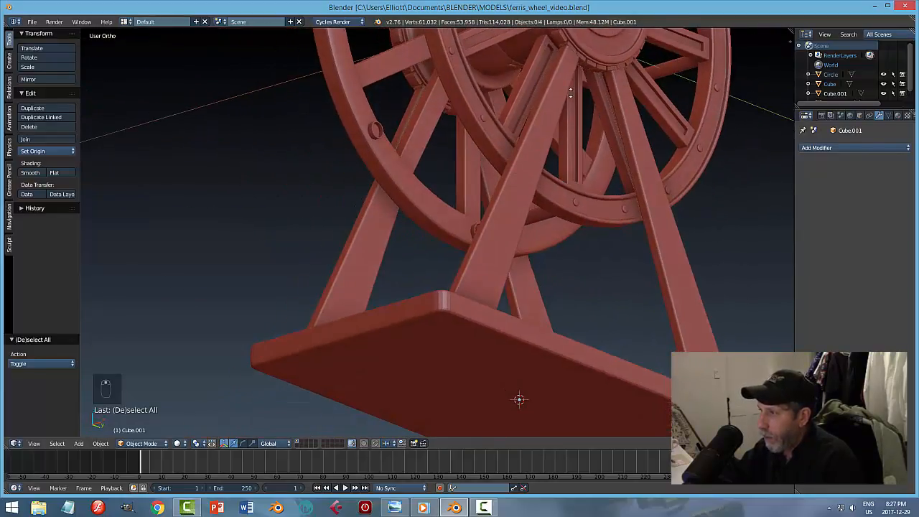
middle_drag(595, 74, 523, 123)
scroll(546, 146, down, 2)
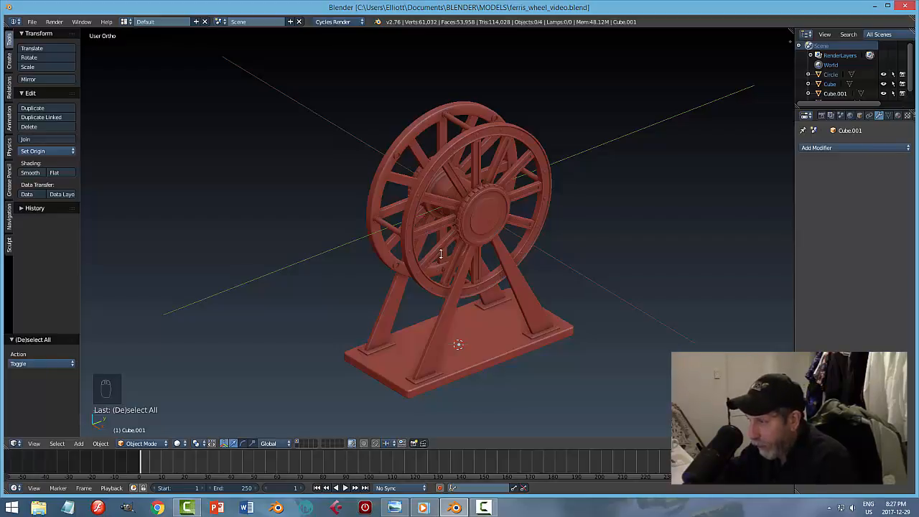
middle_drag(441, 253, 538, 243)
scroll(504, 254, up, 4)
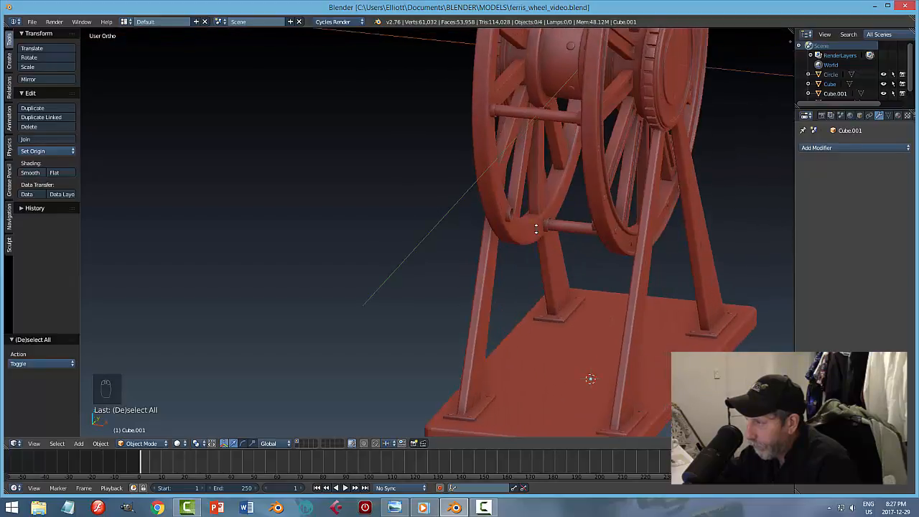
Step: Select the wheel and snap the 3D cursor to its centre
right_click(576, 87)
key(shift+s)
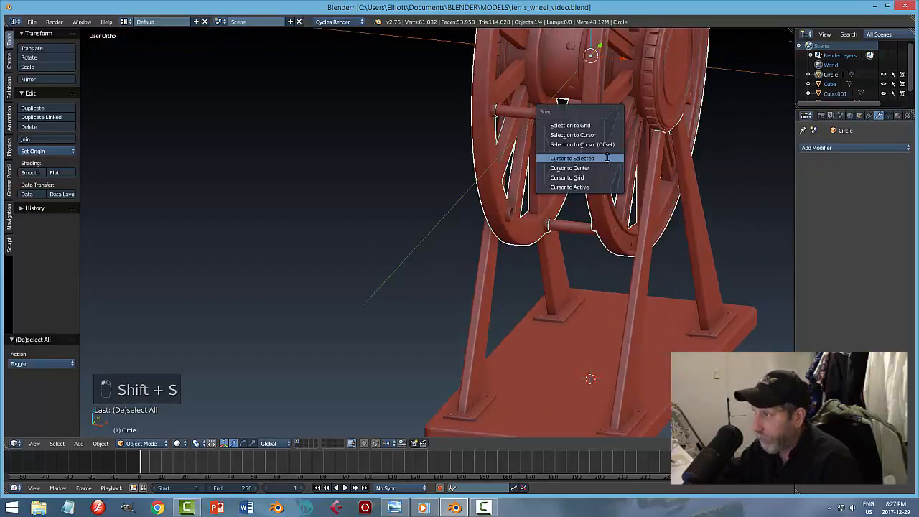
click(607, 167)
scroll(584, 195, down, 2)
Step: Add a 32-vertex mesh circle of radius 1 at the wheel's centre and move it -4.724 along Y
middle_drag(584, 195, 603, 196)
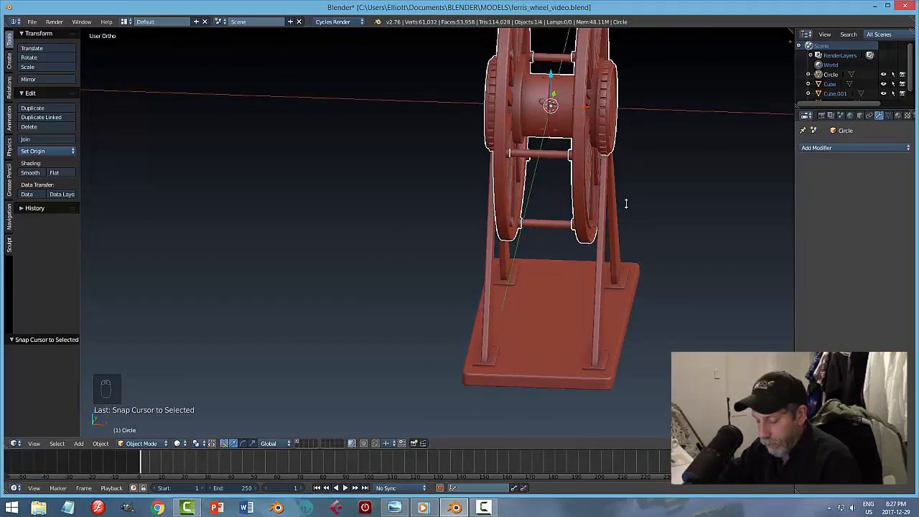
key(shift+a)
mouse_move(626, 204)
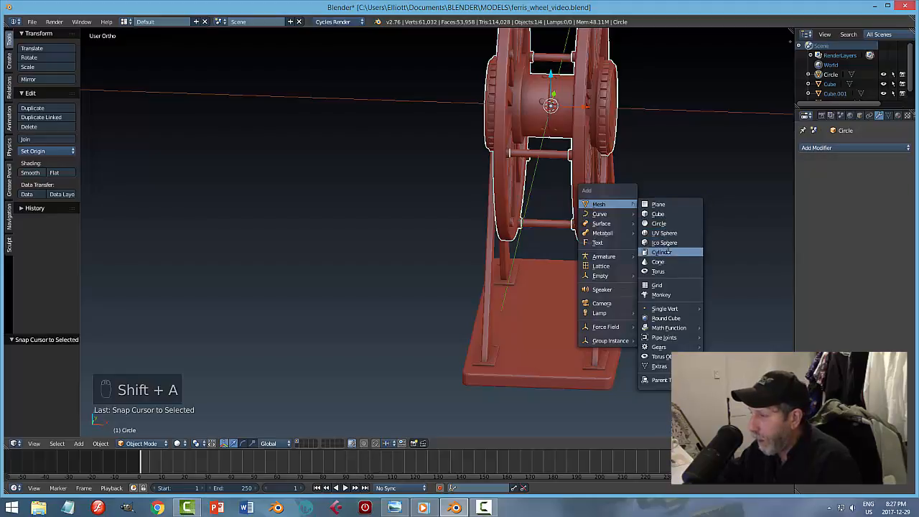
click(659, 223)
middle_drag(677, 220, 651, 206)
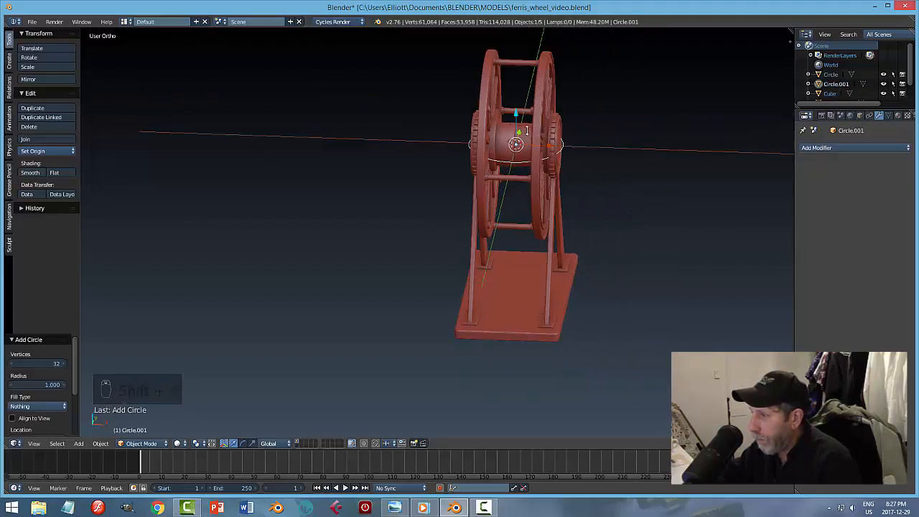
middle_drag(527, 130, 474, 136)
drag(516, 146, 403, 222)
Step: Scale the circle down to about 0.46 and move it -1.437 along Z
middle_drag(449, 240, 493, 235)
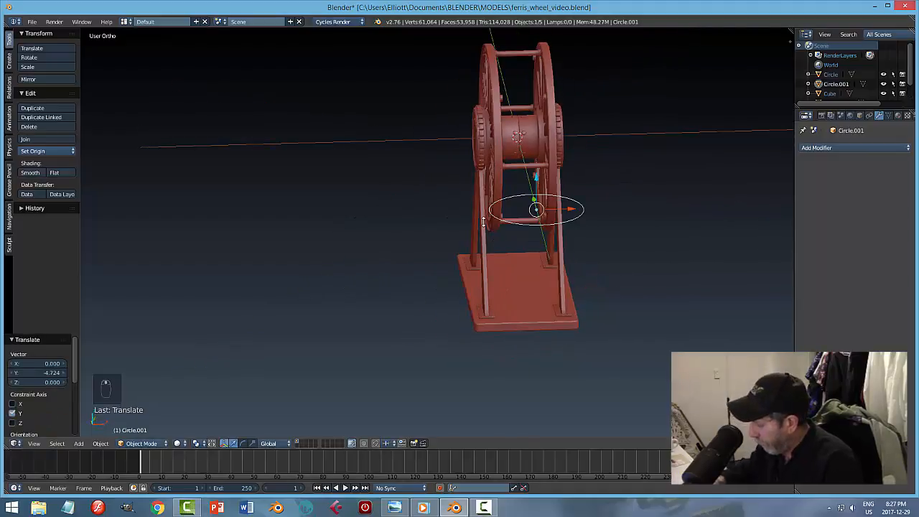
key(KP_3)
key(KP_1)
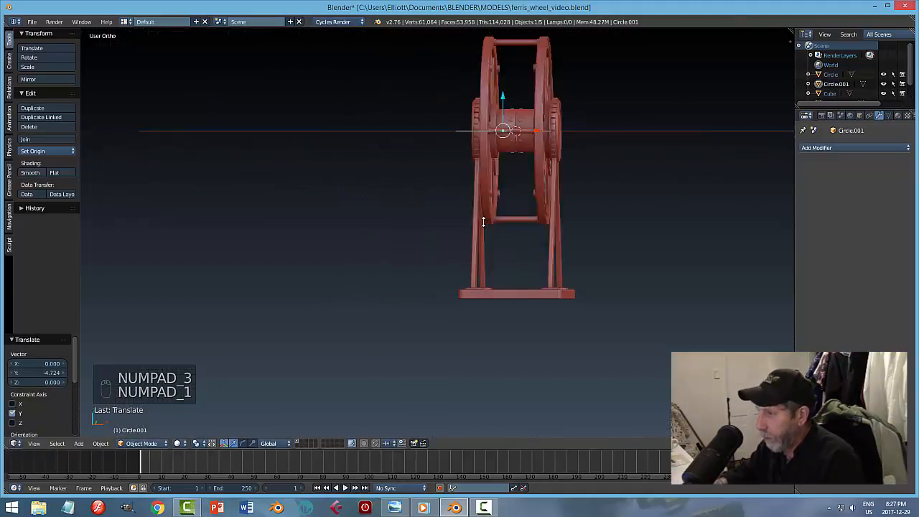
scroll(549, 164, up, 5)
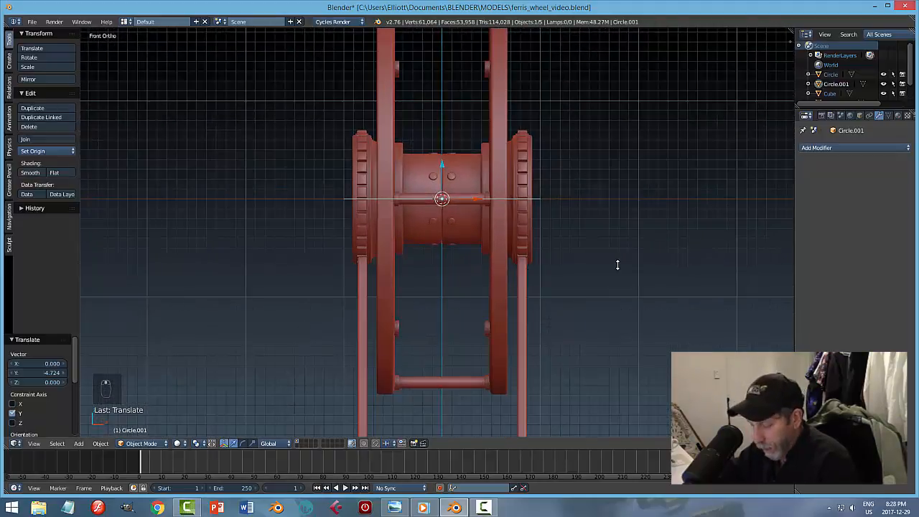
key(s)
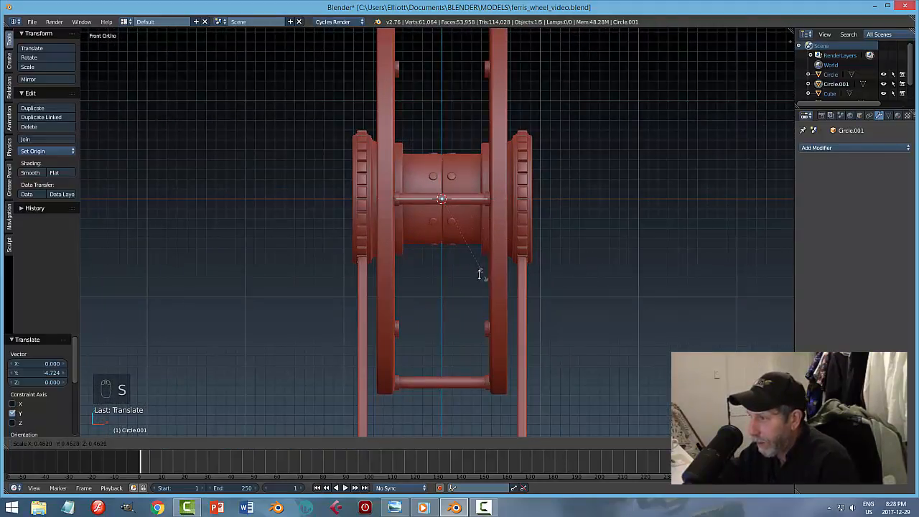
click(479, 274)
drag(442, 166, 447, 306)
Step: Move the circle 3.431 along Y towards the lower crossbar between the wheel rims
middle_drag(534, 287, 532, 308)
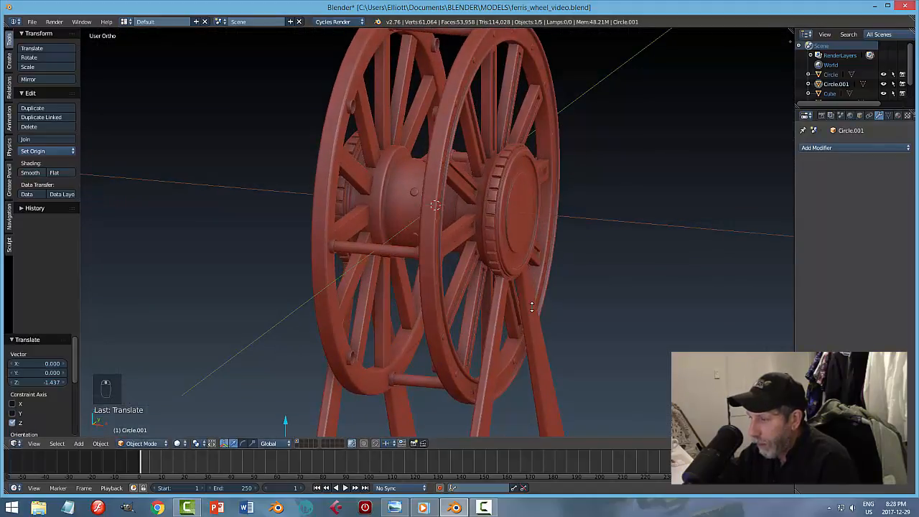
scroll(532, 308, down, 3)
drag(369, 349, 370, 344)
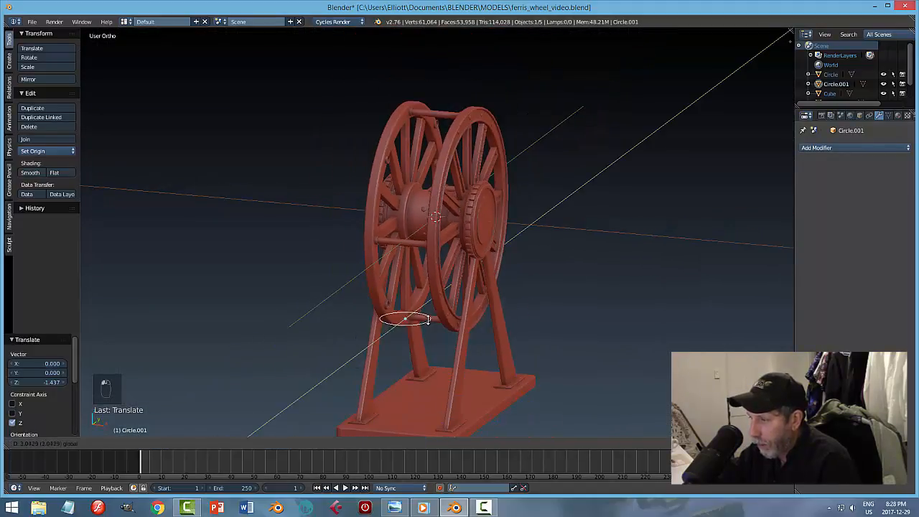
drag(435, 318, 435, 318)
middle_drag(435, 318, 464, 331)
scroll(501, 344, up, 2)
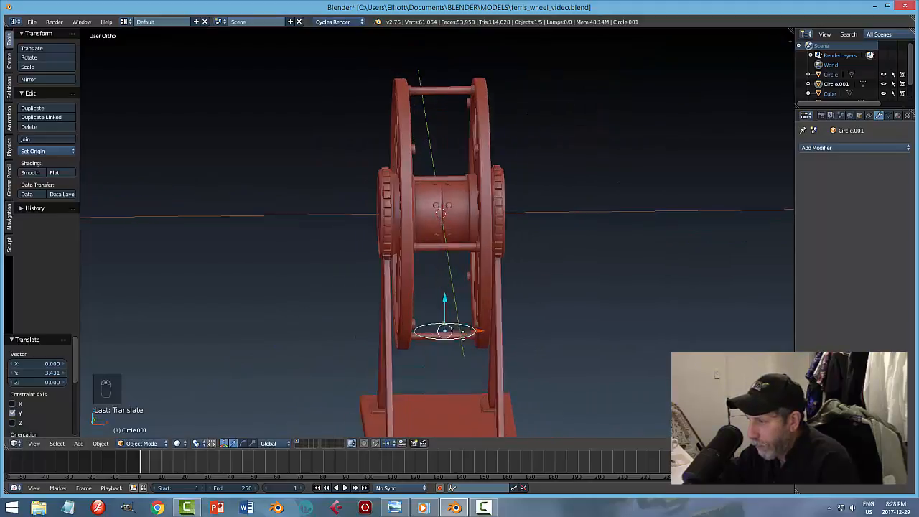
Step: Scale the circle down slightly so it fits with clearance between the two wheel rims
key(KP_1)
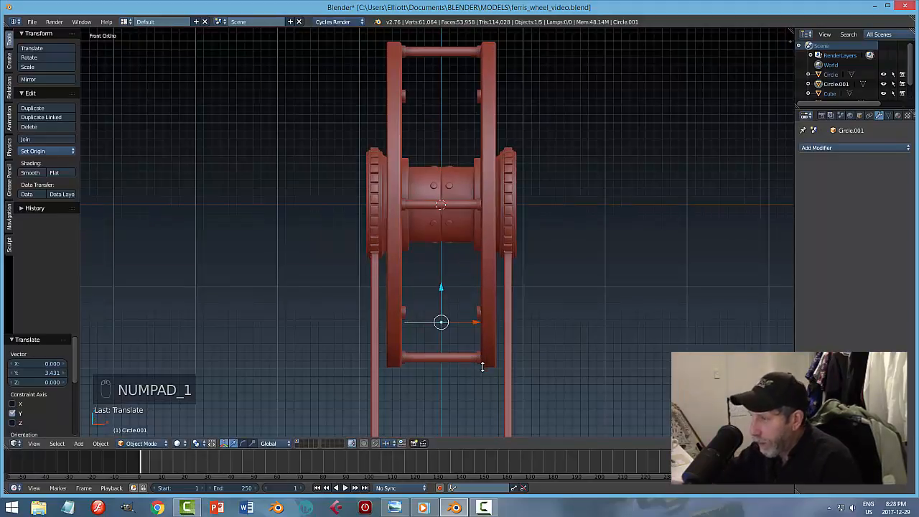
scroll(482, 366, up, 2)
middle_drag(472, 333, 516, 176)
key(s)
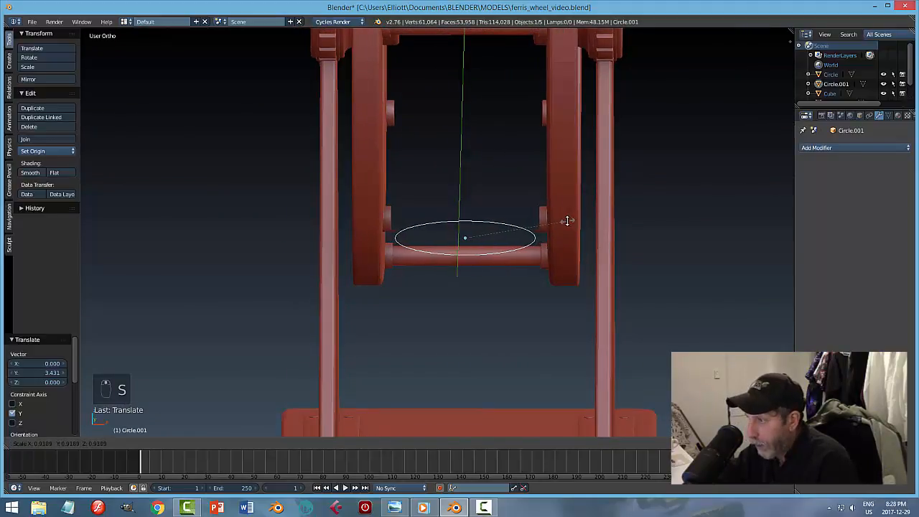
click(552, 219)
mouse_move(577, 223)
middle_down()
mouse_move(577, 206)
mouse_move(566, 227)
middle_up()
Step: Fill the circle with a face and extrude it -0.491 along Z into a cylinder
key(Tab)
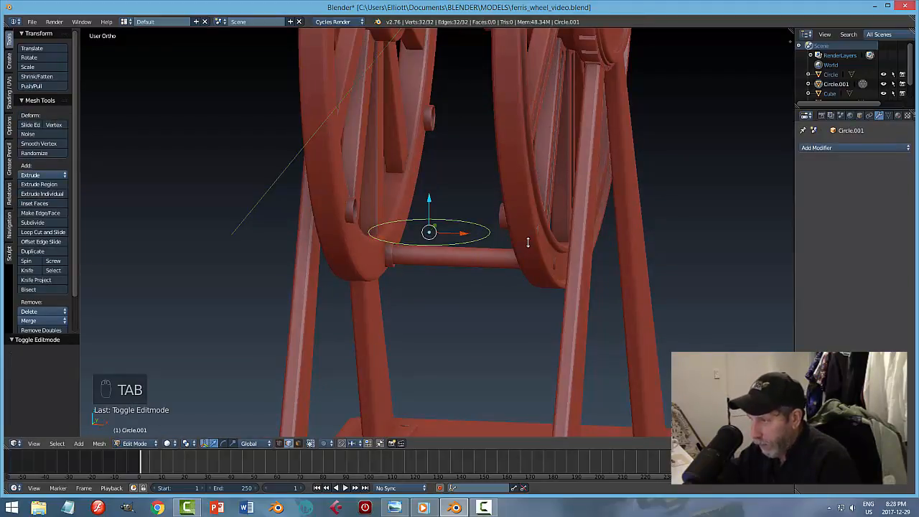
key(f)
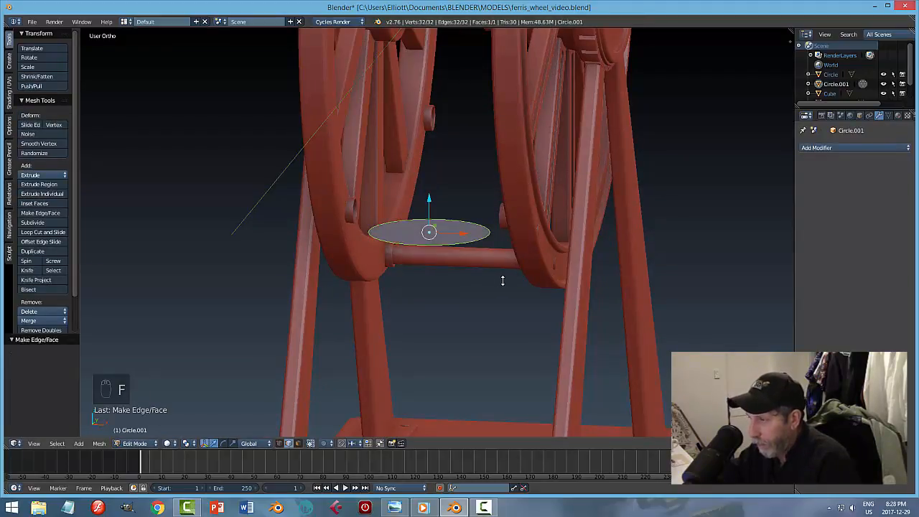
middle_drag(508, 279, 510, 276)
key(e)
right_click(510, 276)
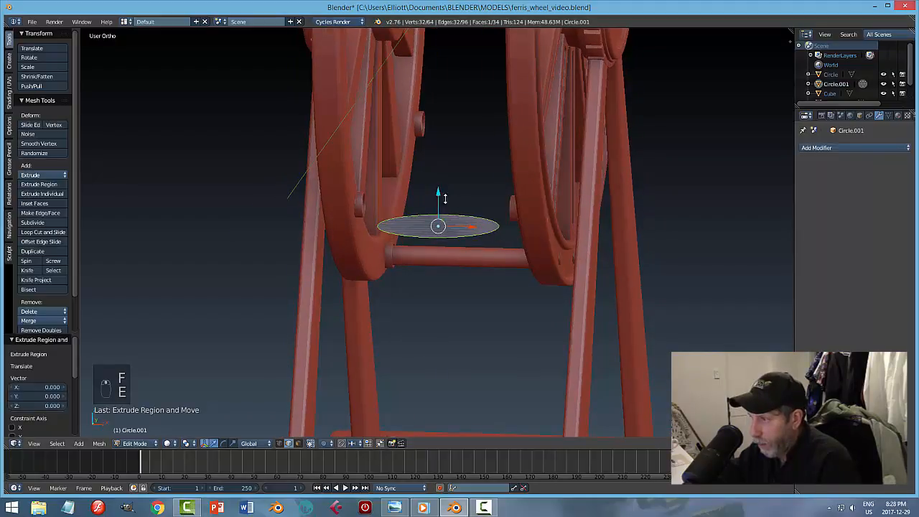
key(e)
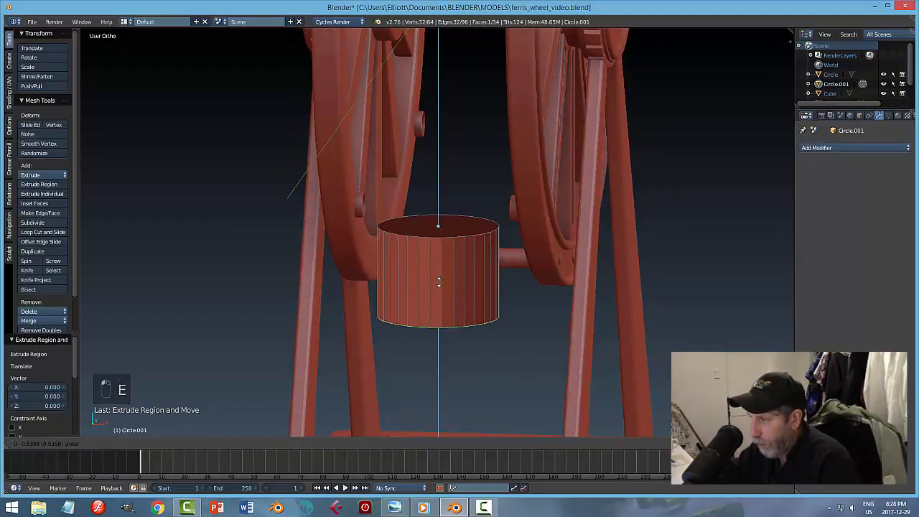
click(438, 275)
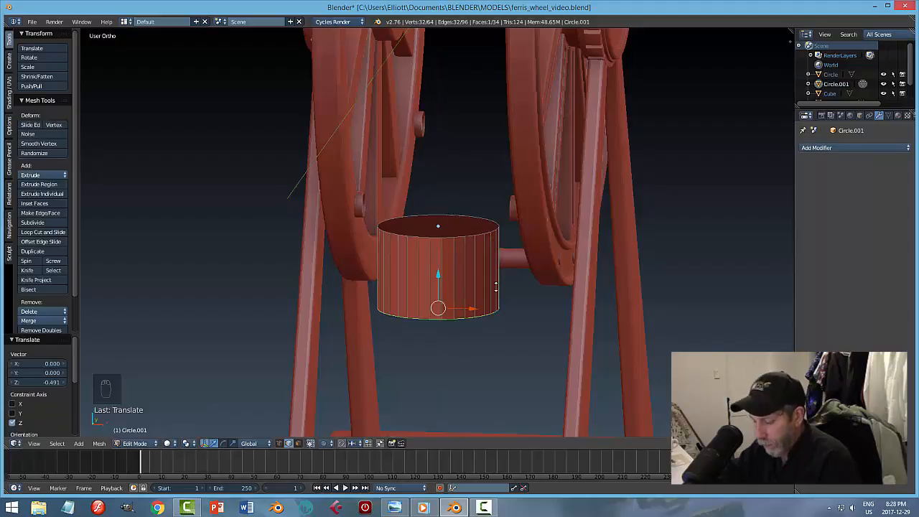
Step: Make the normals of the whole cylinder mesh consistent and return to Object Mode
key(a)
key(a)
key(a)
key(ctrl+n)
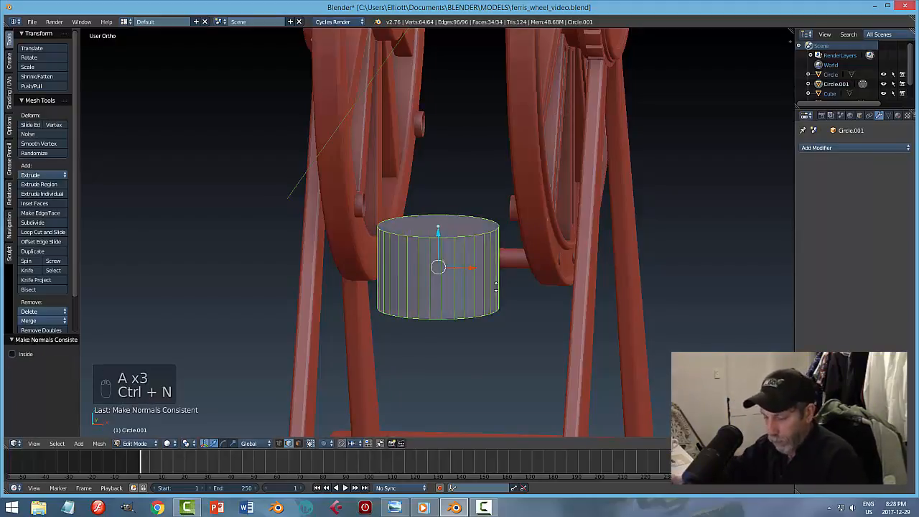
key(a)
key(Tab)
Step: Move the cylinder -0.024 along Y, viewing the wheel from its side
click(422, 285)
middle_drag(536, 269, 342, 230)
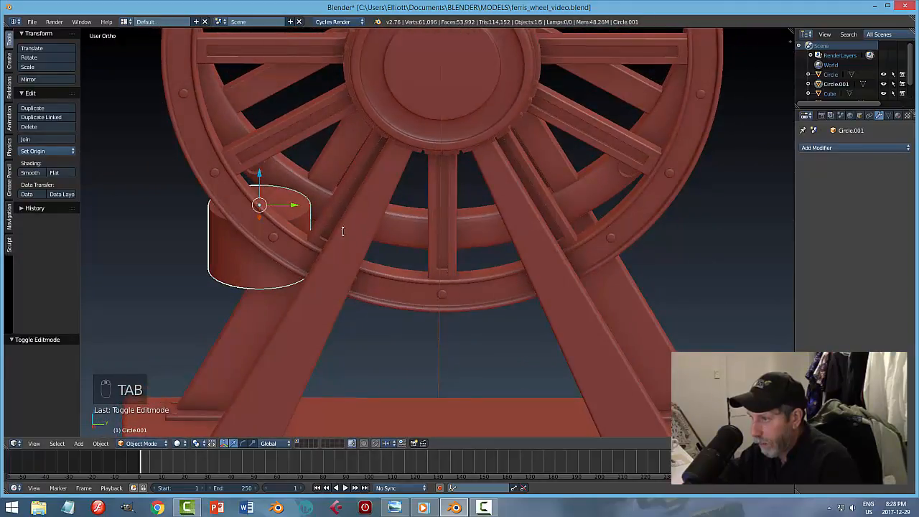
drag(294, 205, 286, 207)
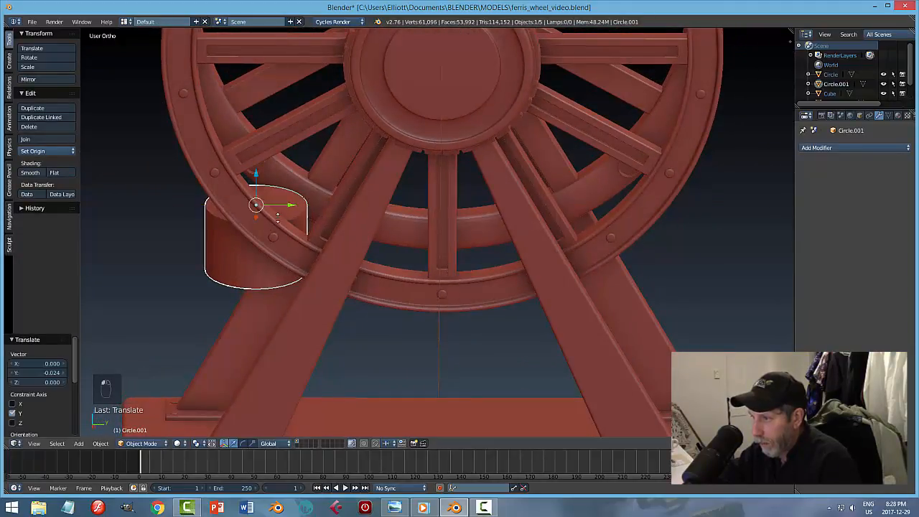
Step: Move the cylinder to layer 11 and display only that layer
middle_drag(286, 207, 428, 251)
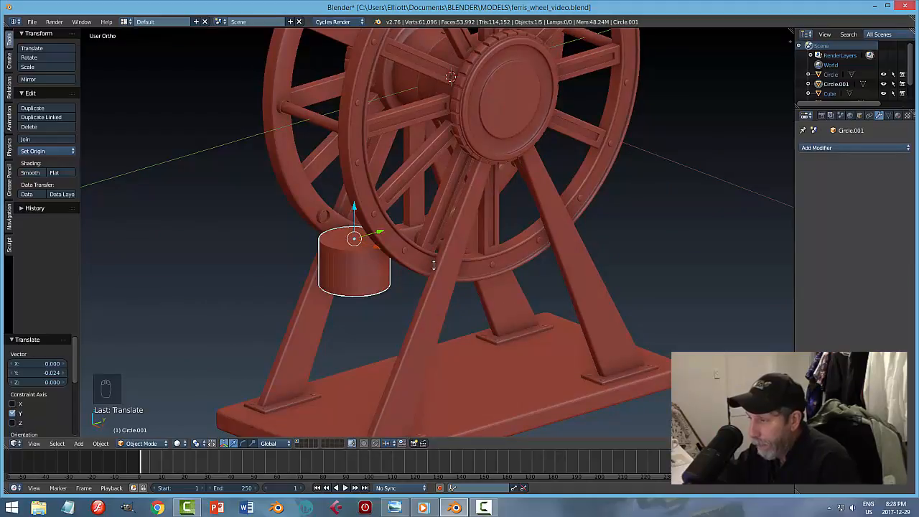
key(m)
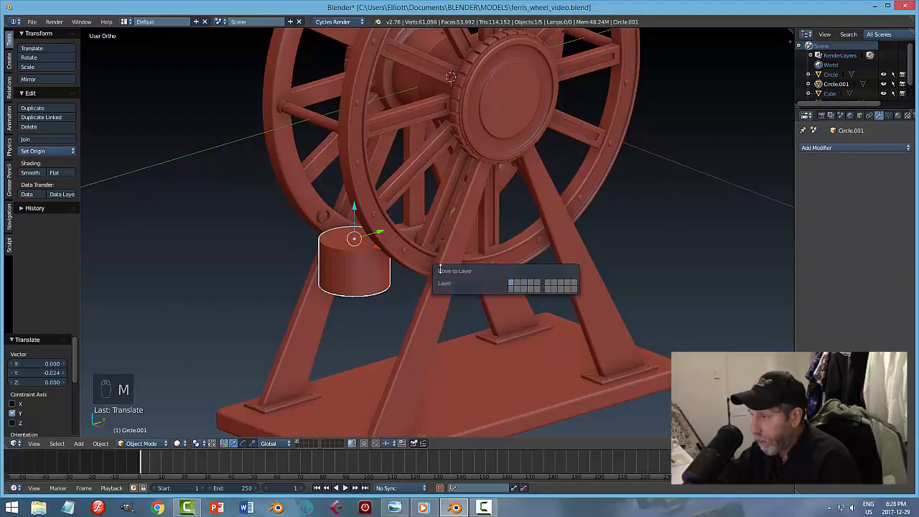
click(510, 289)
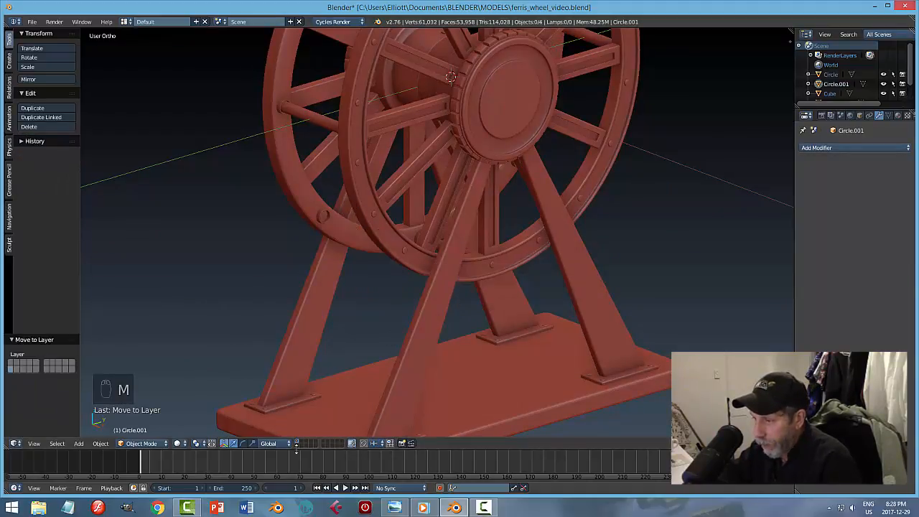
click(297, 446)
Step: Frame the isolated cylinder and snap the 3D cursor to it
key(KP_Decimal)
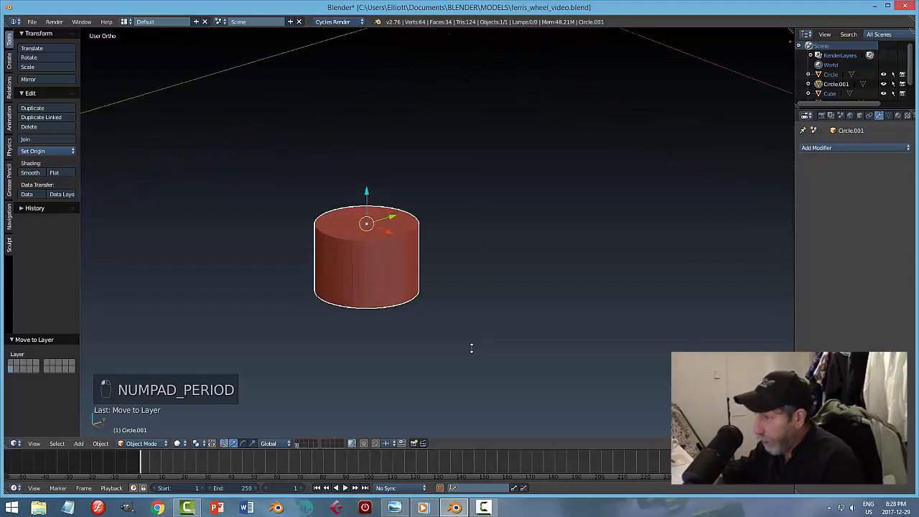
key(shift+s)
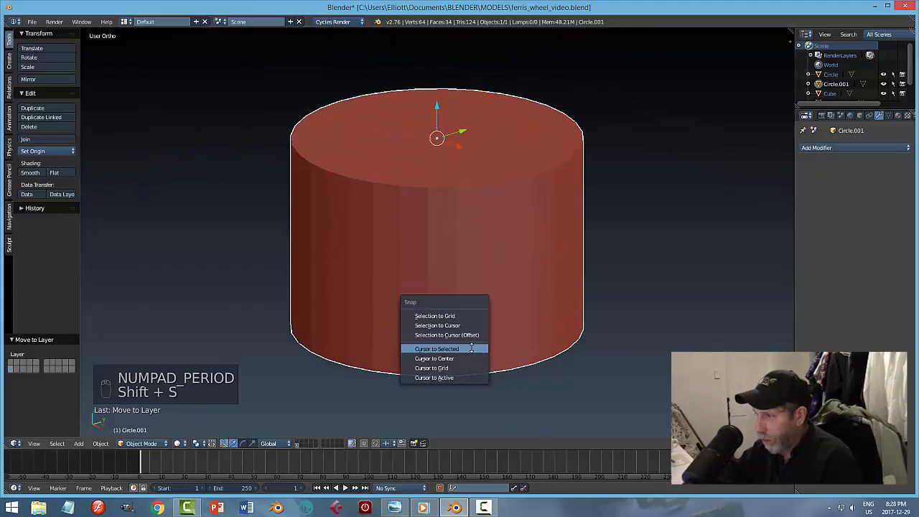
click(471, 349)
Step: Select the cylinder's top face in face select mode and inset it with a thickness of 0.0928
scroll(504, 280, down, 3)
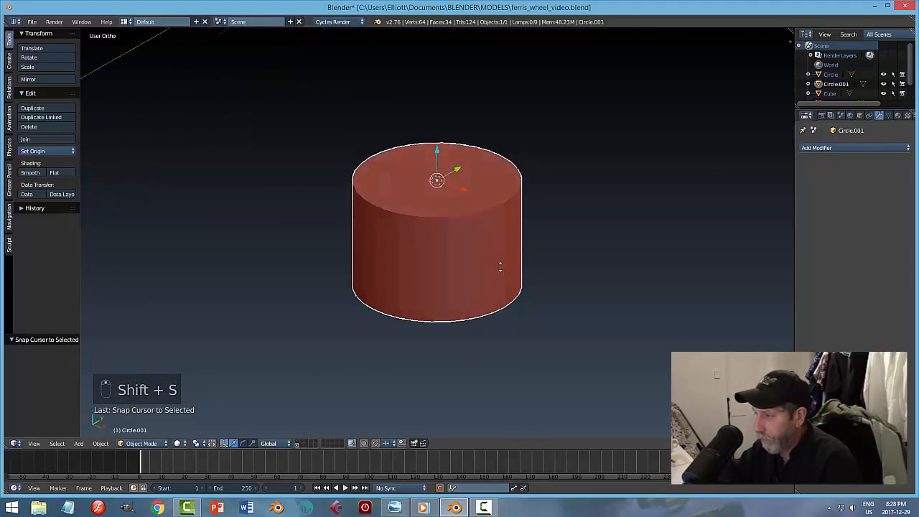
middle_drag(510, 262, 511, 275)
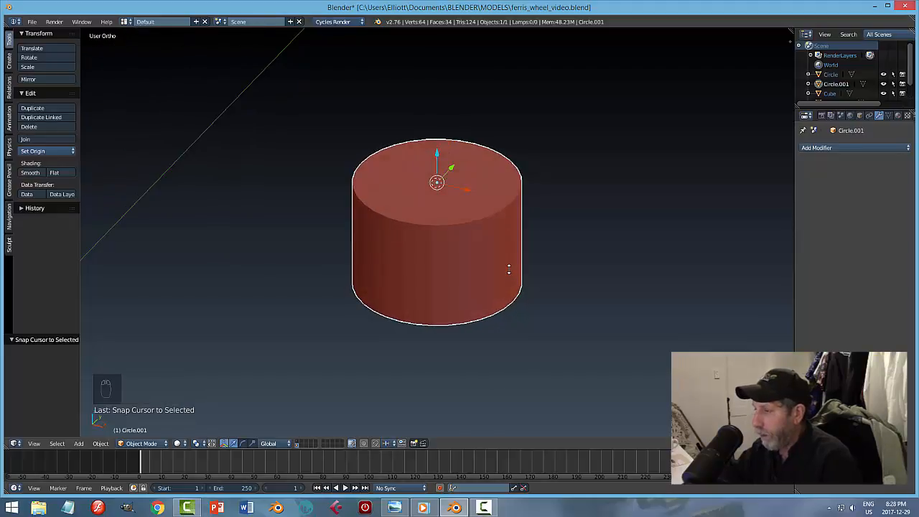
key(Tab)
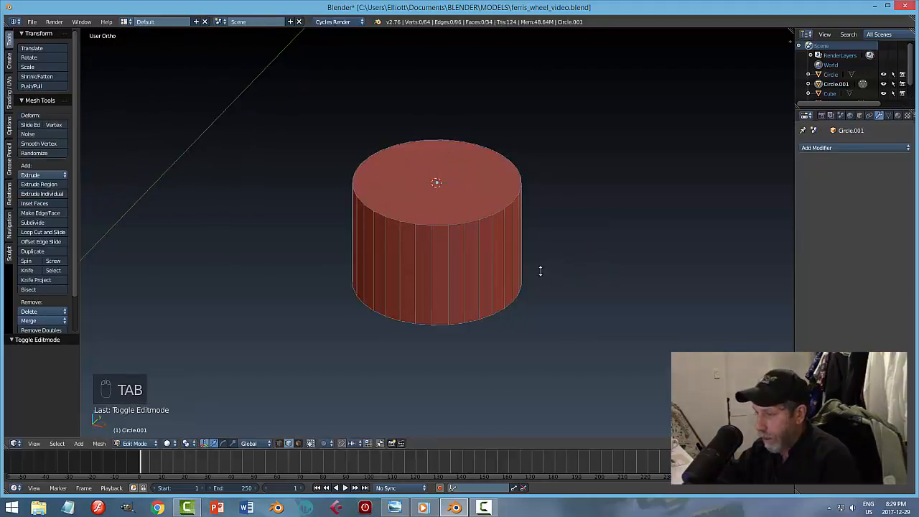
key(ctrl+Tab)
right_click(504, 189)
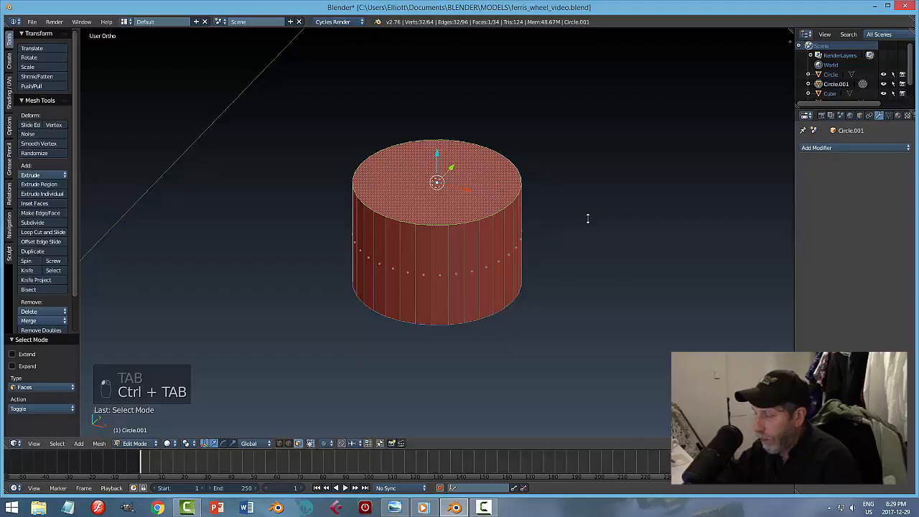
scroll(585, 242, up, 3)
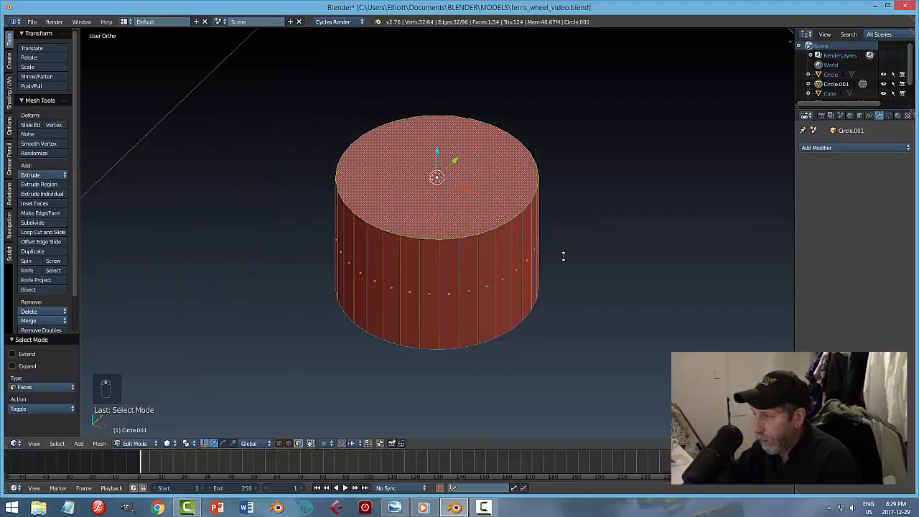
key(i)
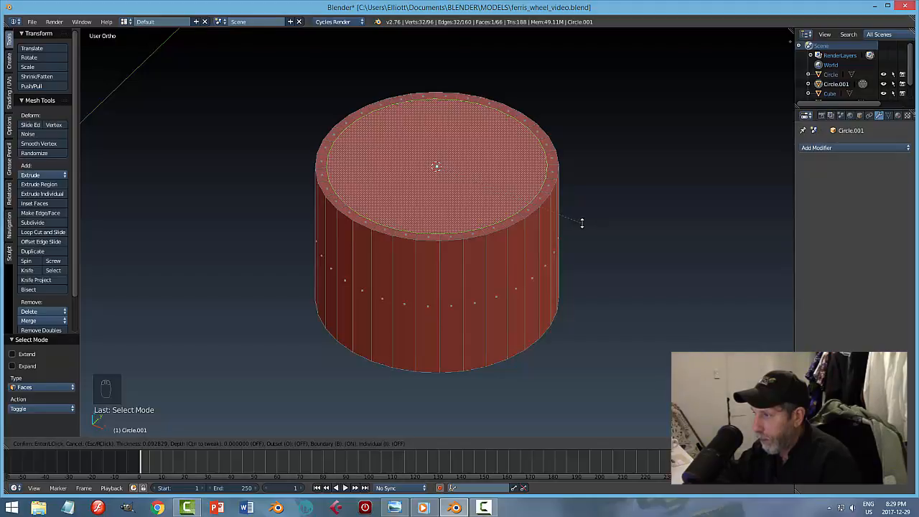
click(581, 224)
middle_drag(572, 246, 540, 223)
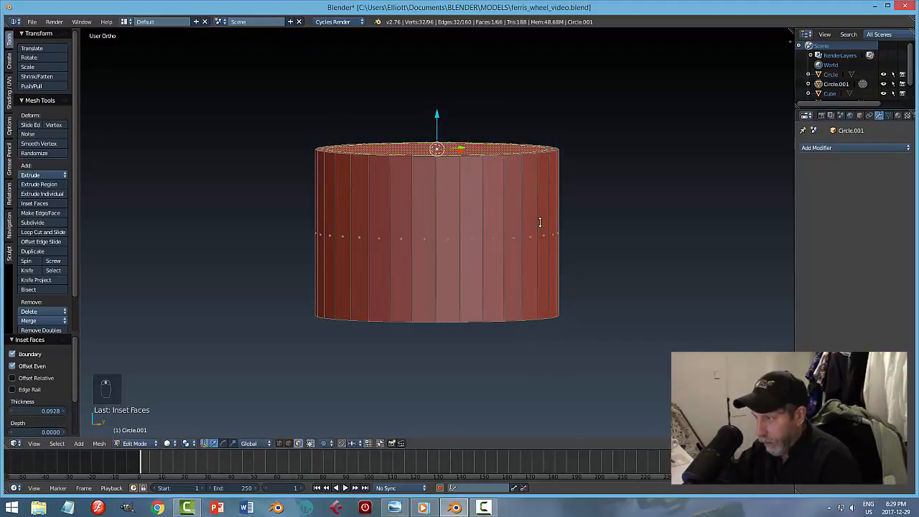
Step: Extrude the inset face down to just above the cylinder's base to hollow it into a cup, and check it in solid shading
key(e)
drag(437, 116, 437, 123)
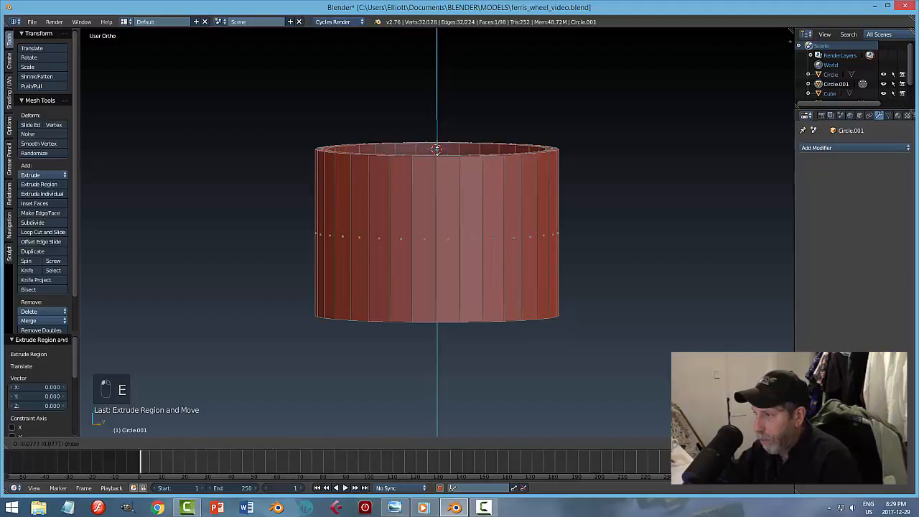
click(443, 197)
key(z)
click(519, 199)
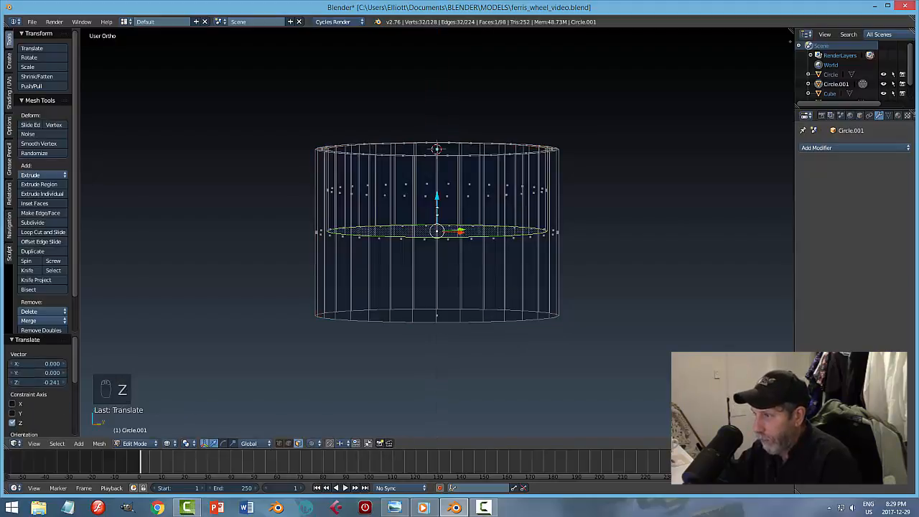
drag(437, 210, 437, 275)
key(a)
key(Tab)
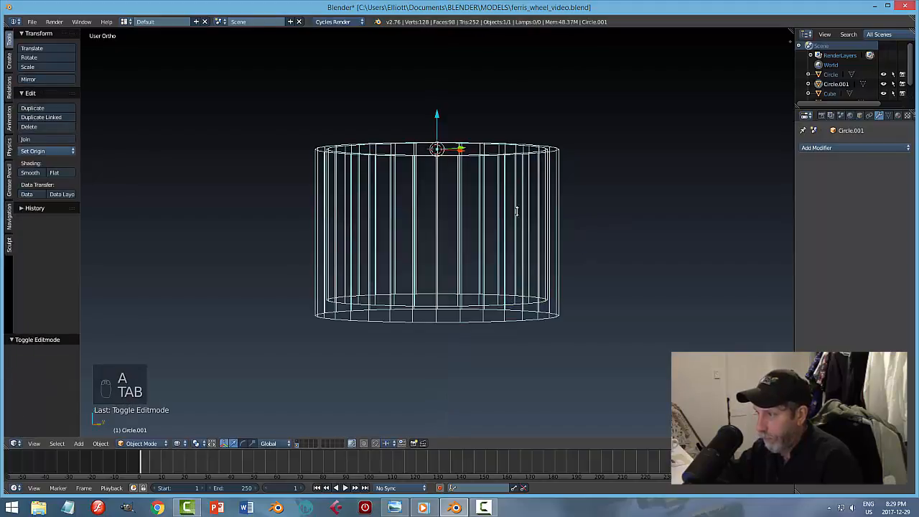
key(z)
click(563, 242)
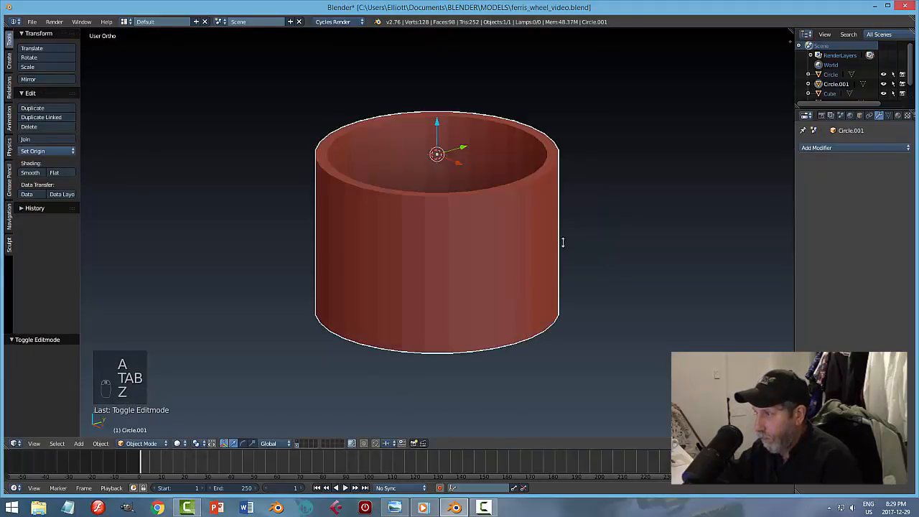
mouse_move(562, 242)
middle_down()
mouse_move(531, 260)
mouse_move(495, 239)
mouse_move(554, 252)
mouse_move(550, 266)
mouse_move(569, 232)
middle_up()
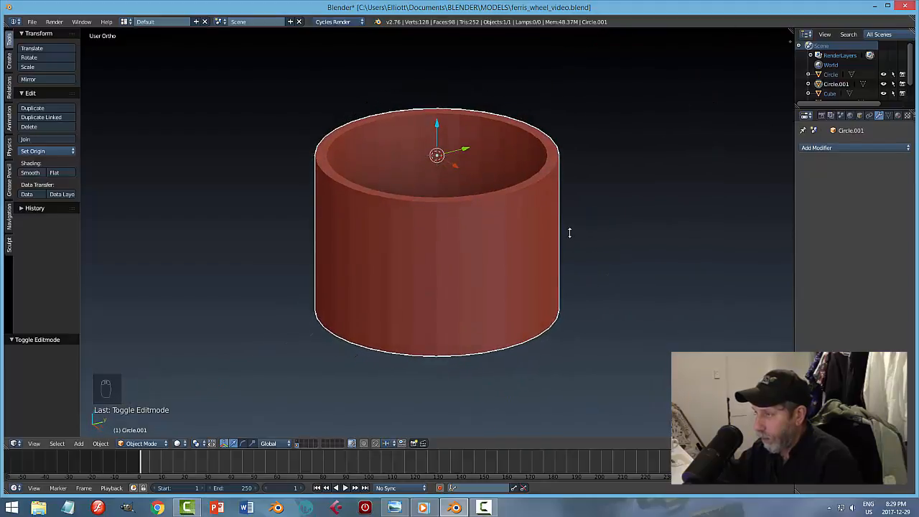
key(KP_7)
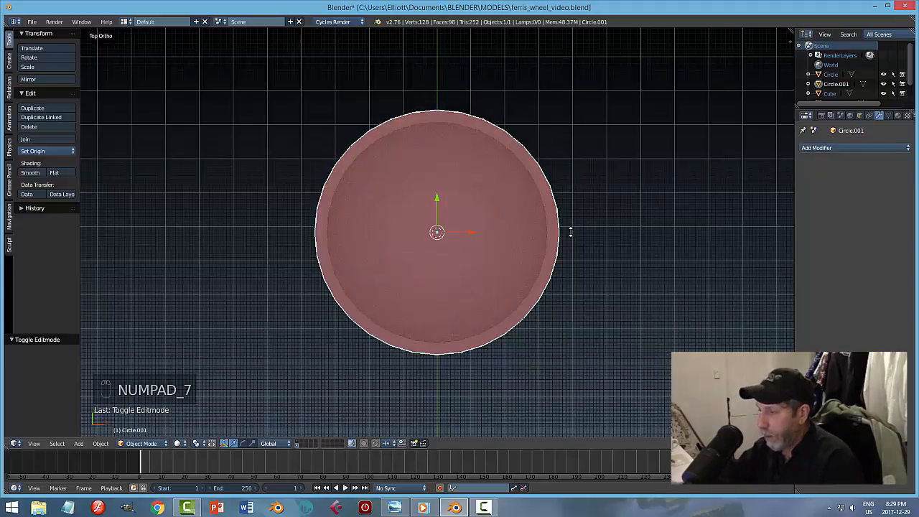
Step: Select four rim faces on each of two opposite sides of the cup and extrude them up about 0.209 into two backrests
key(Tab)
scroll(599, 253, up, 2)
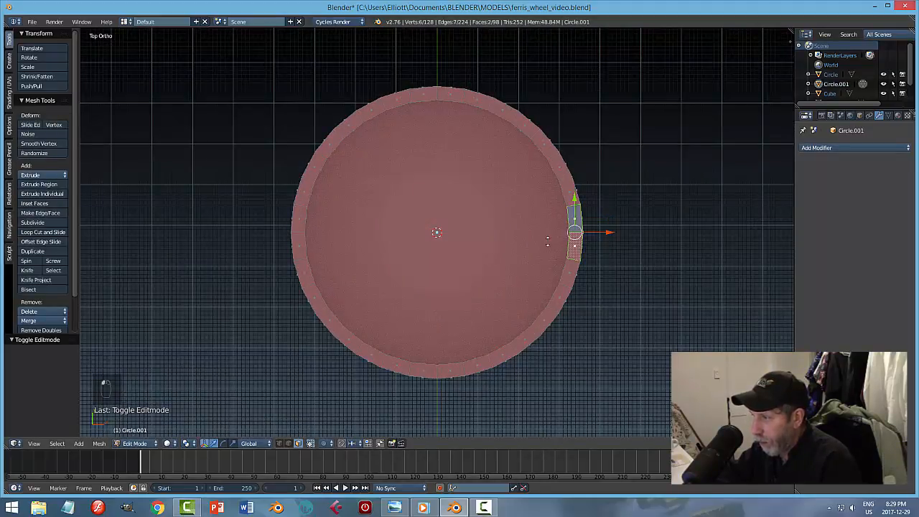
shift+right_click(298, 236)
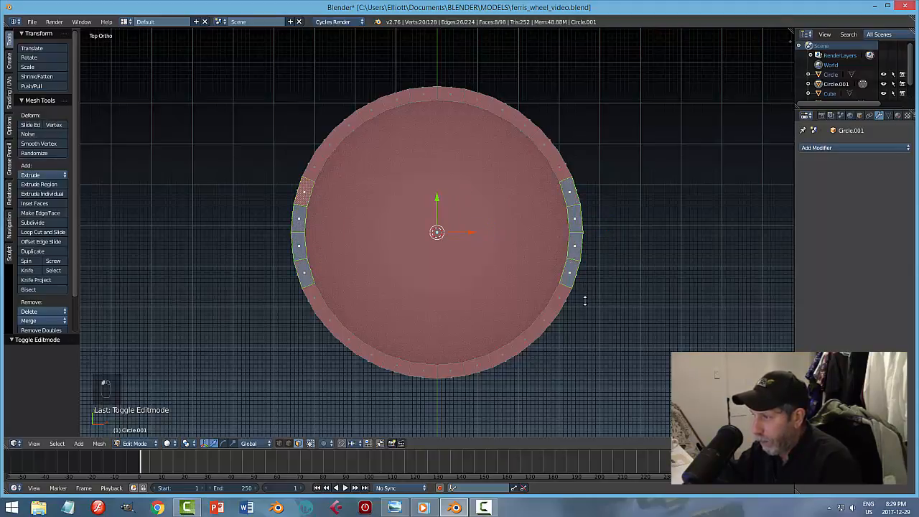
middle_drag(584, 301, 461, 238)
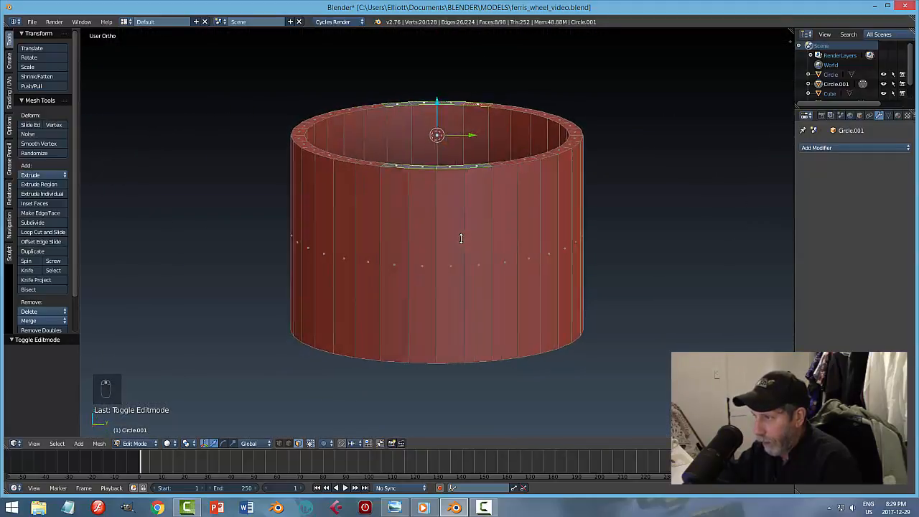
key(e)
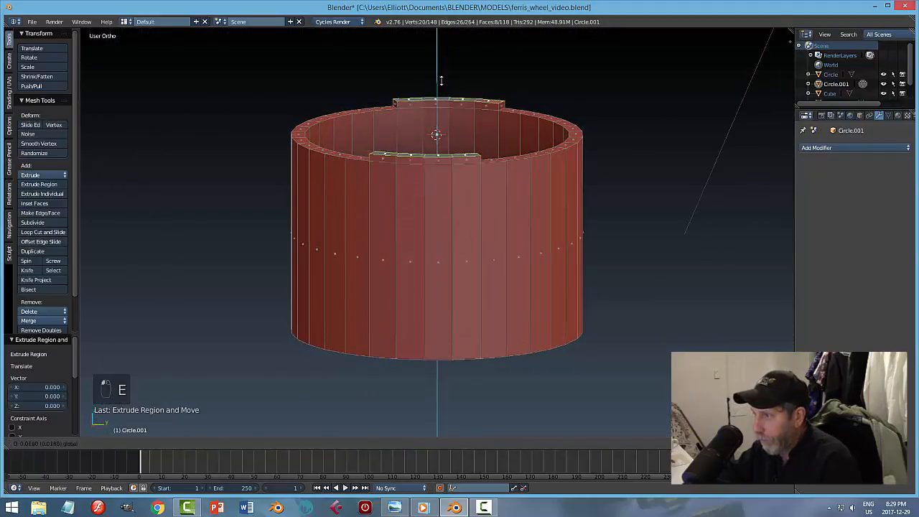
click(447, 426)
scroll(453, 277, down, 1)
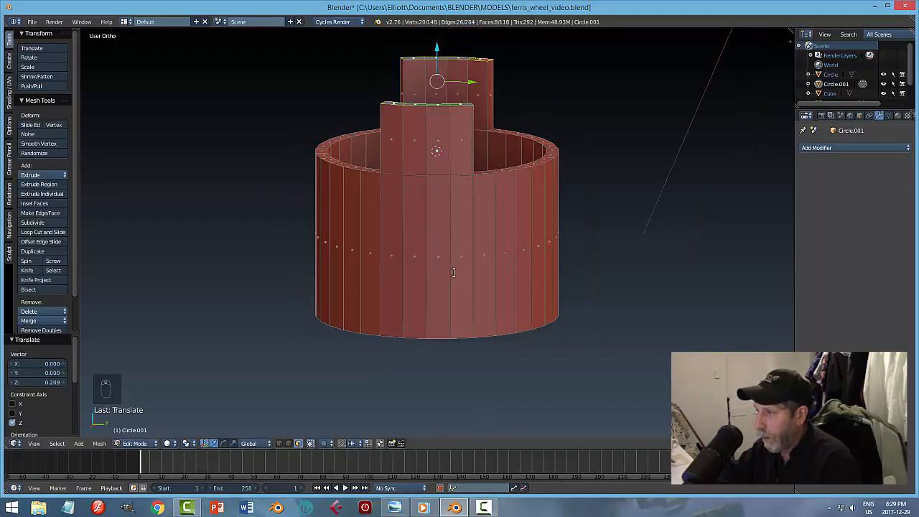
middle_drag(453, 272, 550, 264)
key(a)
key(Tab)
click(458, 281)
Step: Add a Subdivision Surface modifier to the car with the view subdivisions set to 2
scroll(583, 265, down, 3)
click(809, 147)
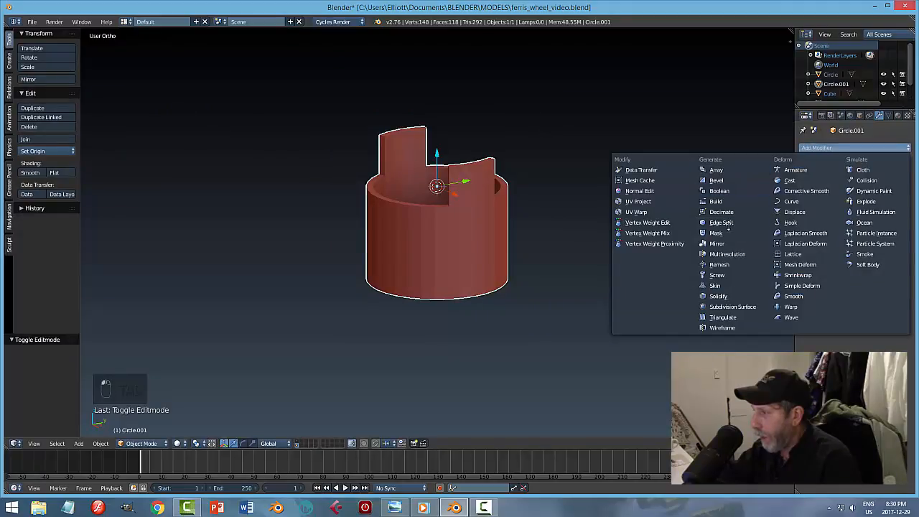
click(726, 306)
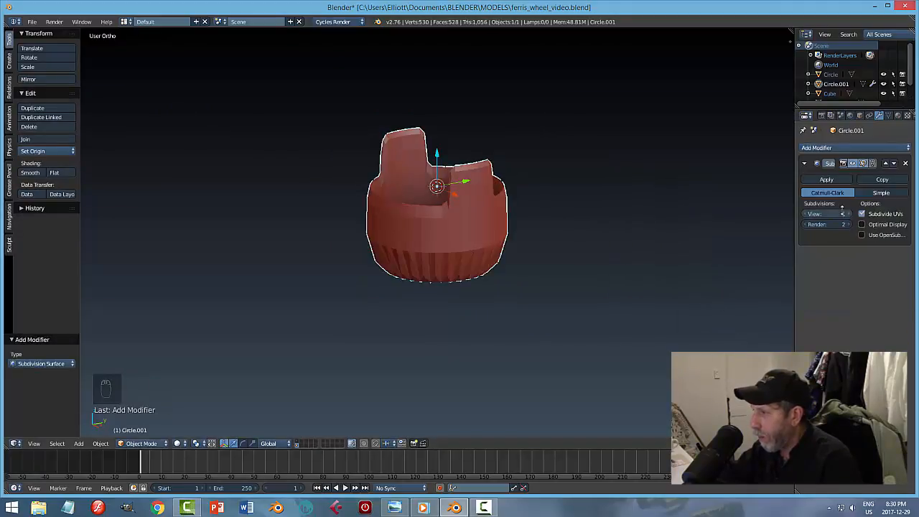
click(848, 214)
scroll(515, 272, up, 3)
mouse_move(515, 273)
middle_down()
mouse_move(523, 271)
mouse_move(511, 263)
middle_up()
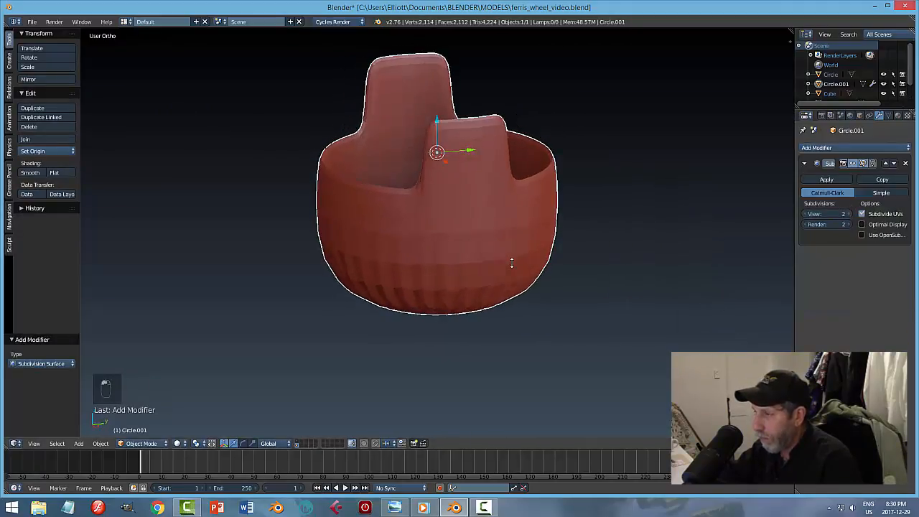
Step: Add a horizontal loop cut around the car's outer wall and slide it down close to the base
key(Tab)
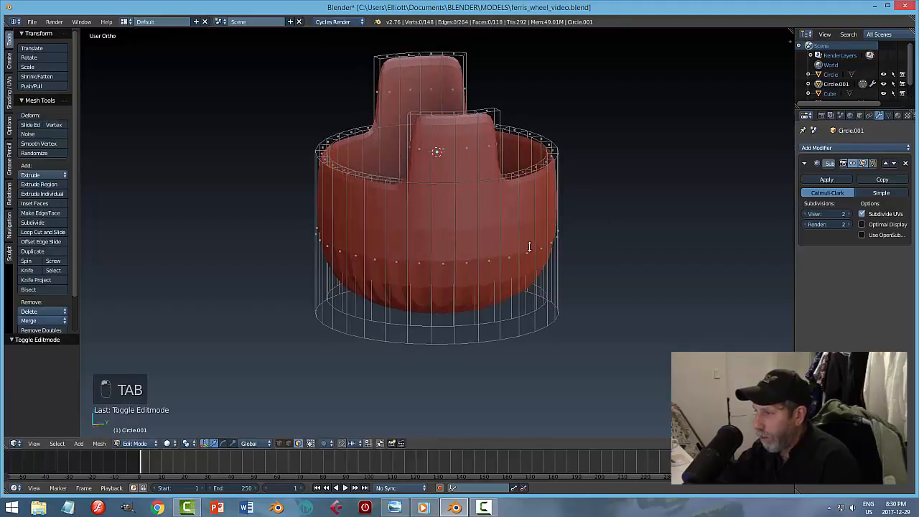
key(ctrl+r)
click(533, 228)
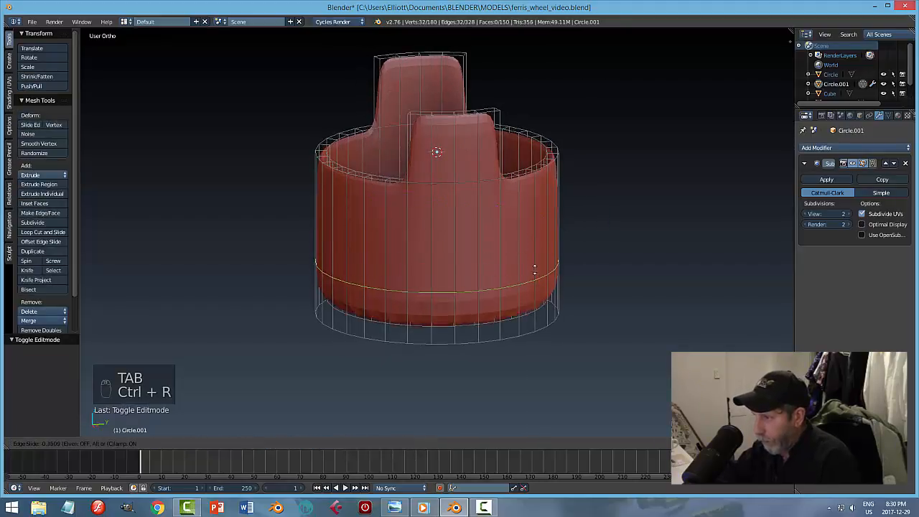
click(535, 304)
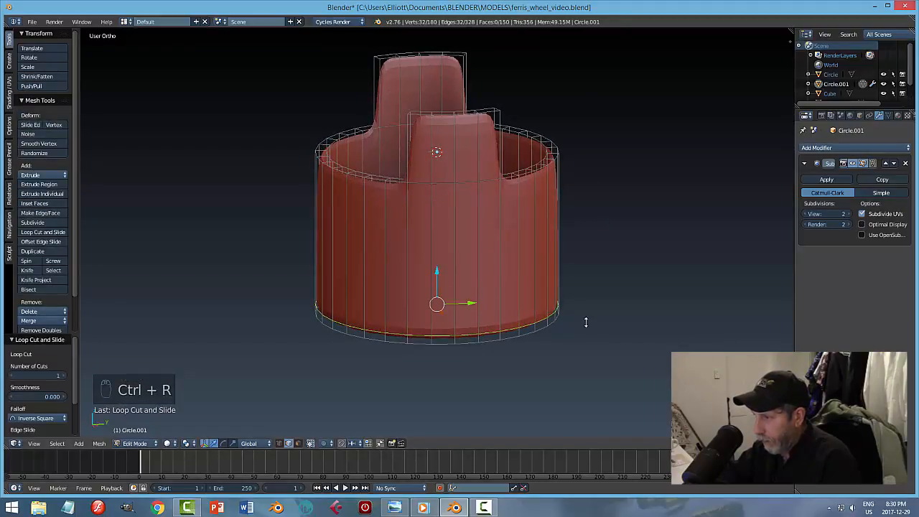
middle_drag(584, 321, 574, 293)
key(a)
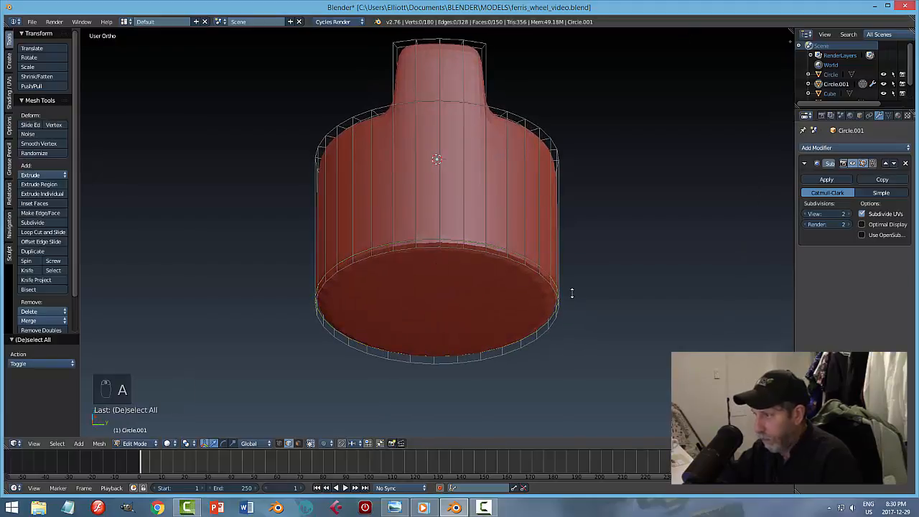
Step: Select the car's bottom face in face select mode and inset it with a thickness of about 0.0508
key(ctrl+Tab)
click(567, 292)
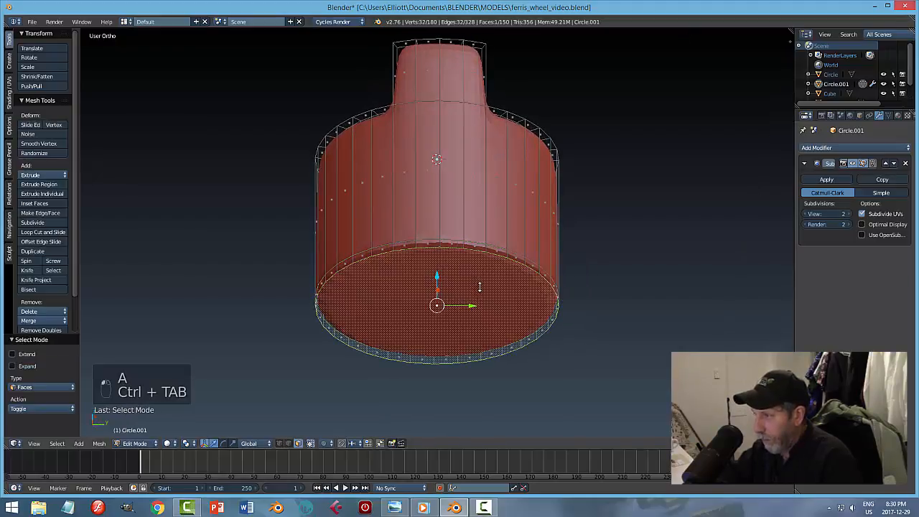
key(i)
click(652, 281)
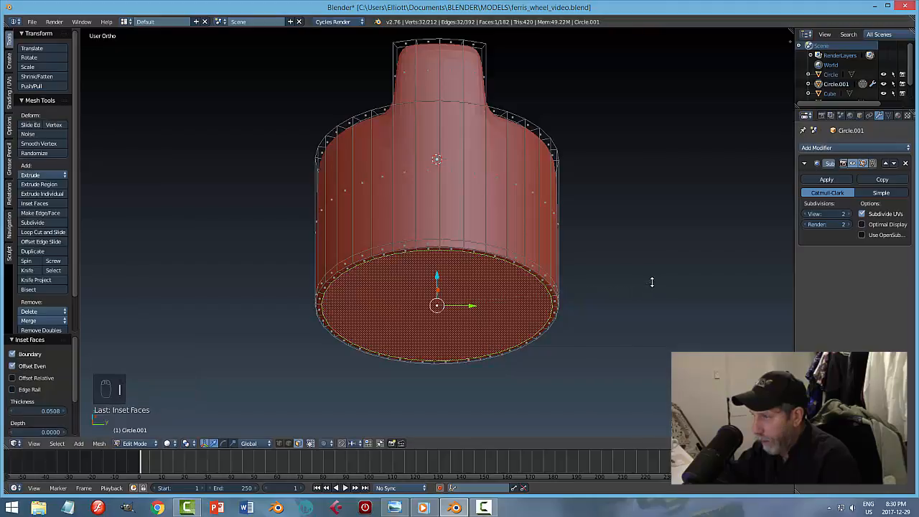
Step: Extrude the inset bottom face down about 0.019 to form a small lip beneath the car
middle_drag(565, 298, 569, 312)
key(e)
click(570, 312)
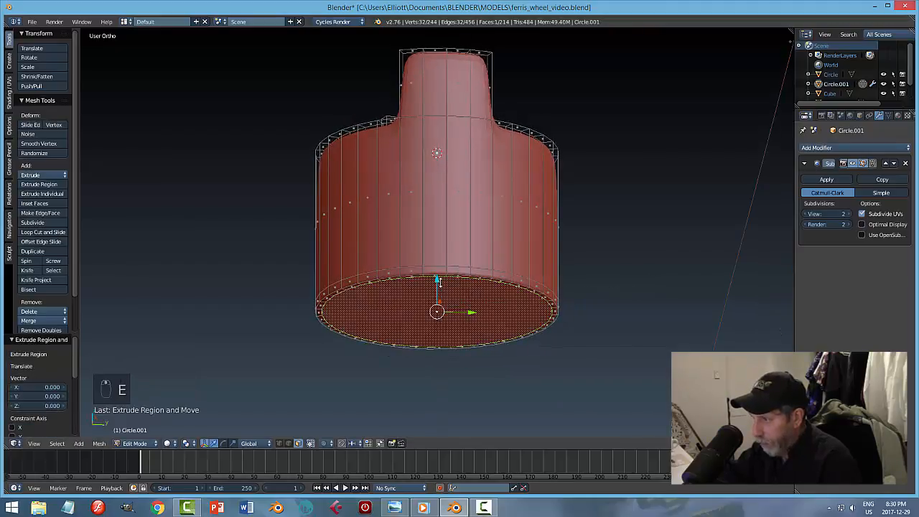
key(e)
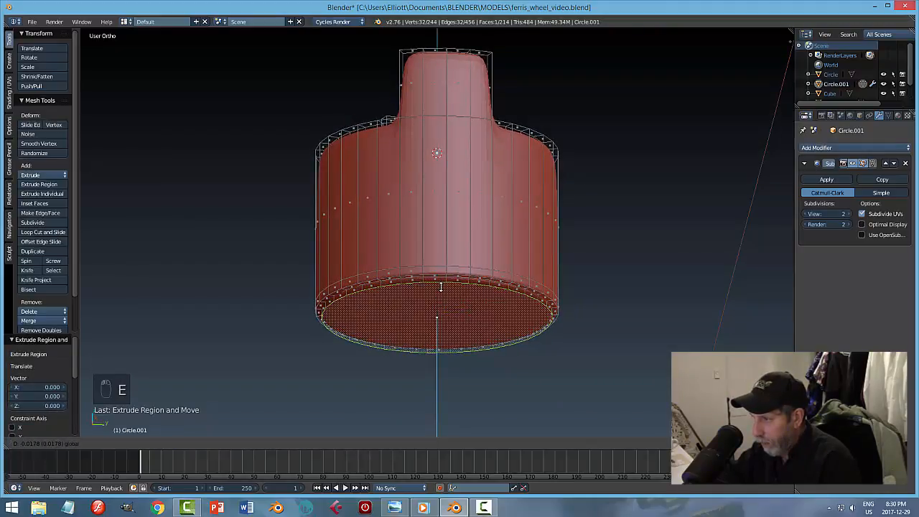
click(441, 288)
scroll(500, 313, up, 3)
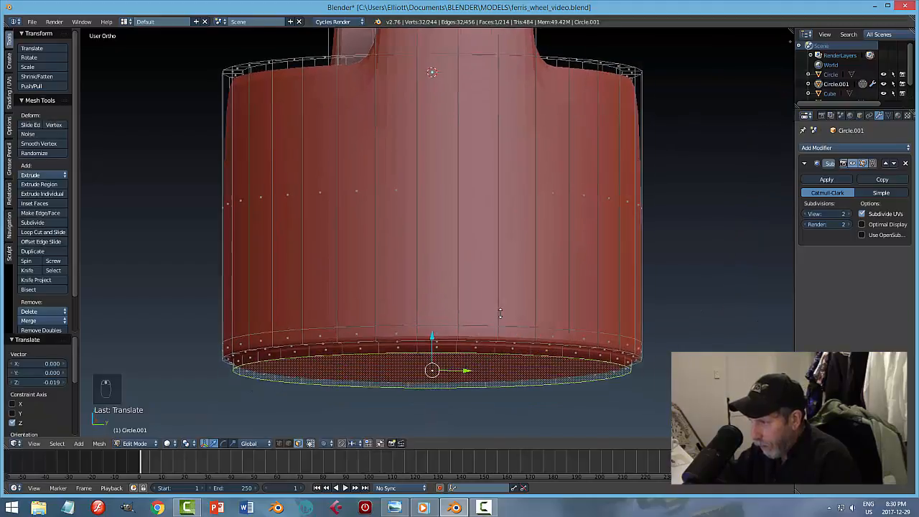
key(a)
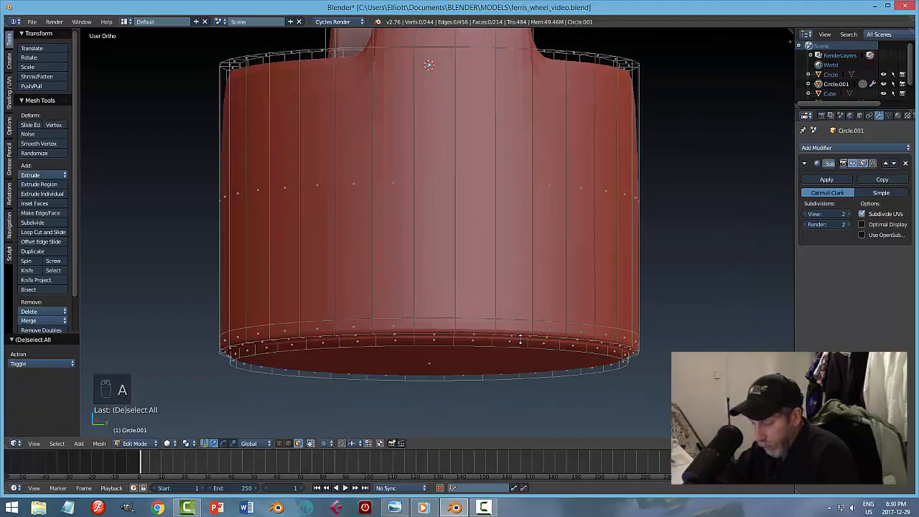
Step: Add a loop cut around the lip beneath the base to sharpen it, and return to object mode
key(ctrl+r)
click(526, 341)
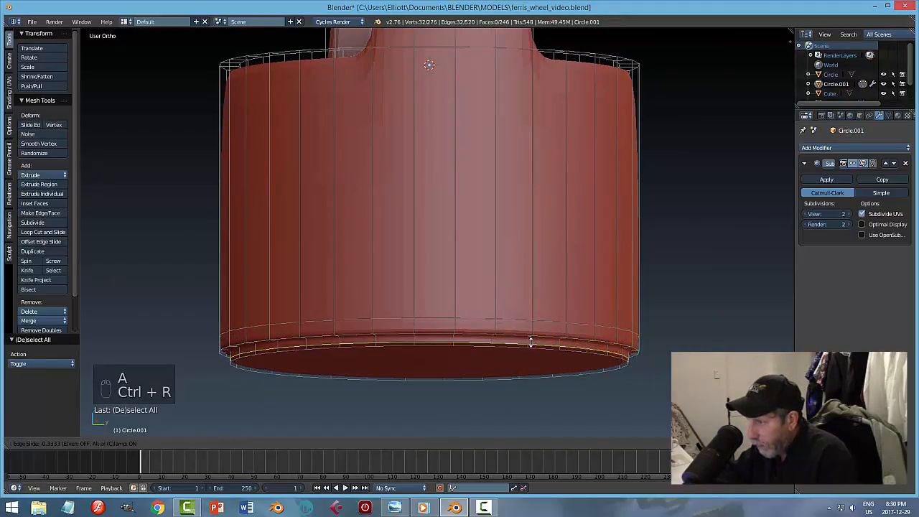
click(530, 343)
key(a)
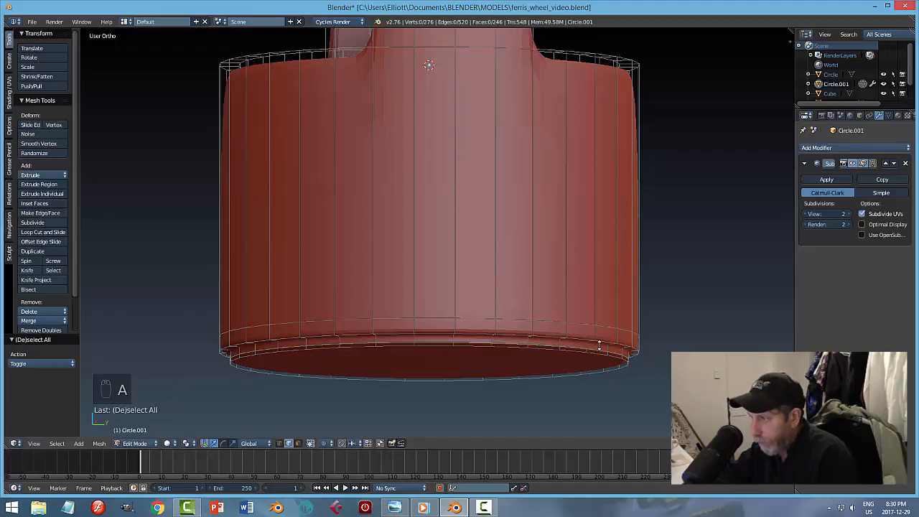
key(Tab)
key(a)
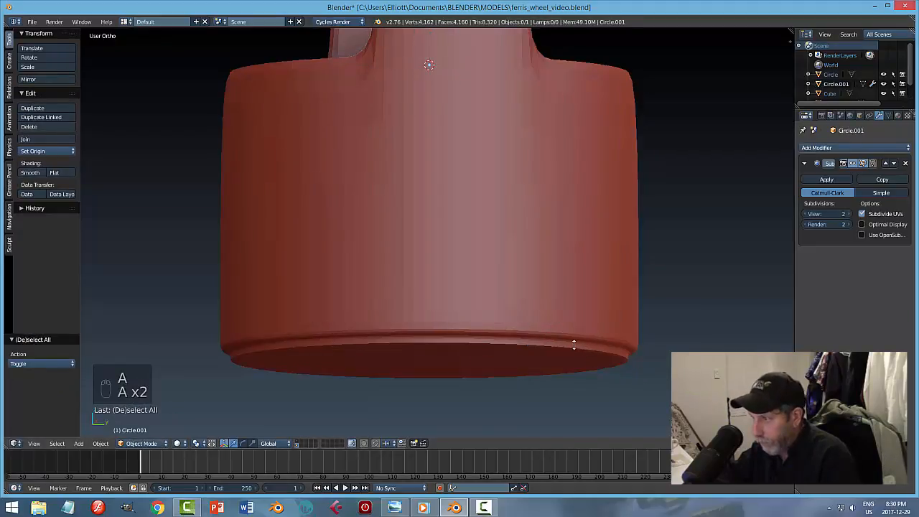
Step: Reopen the car's mesh for editing and add a horizontal loop cut around one backrest just below its top edge
scroll(573, 344, down, 2)
middle_drag(602, 310, 455, 277)
right_click(518, 278)
key(Tab)
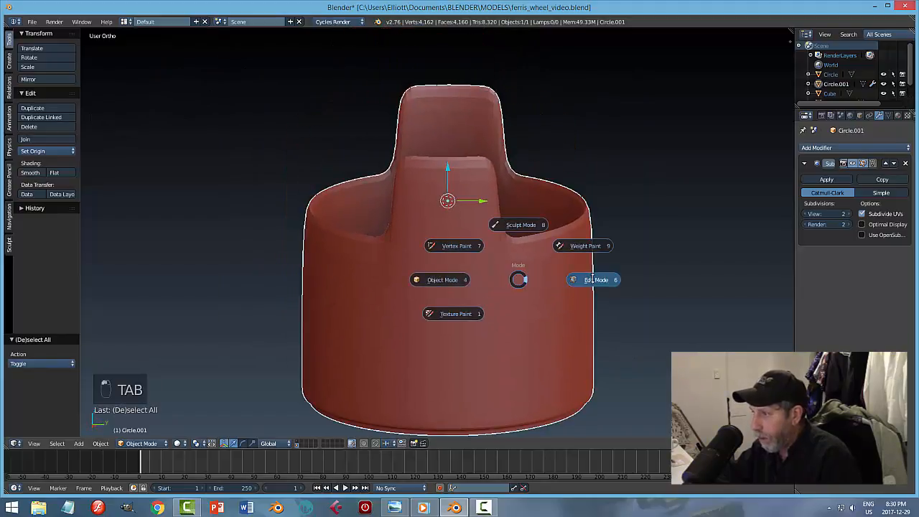
scroll(500, 257, up, 3)
shift+middle_drag(504, 261, 507, 295)
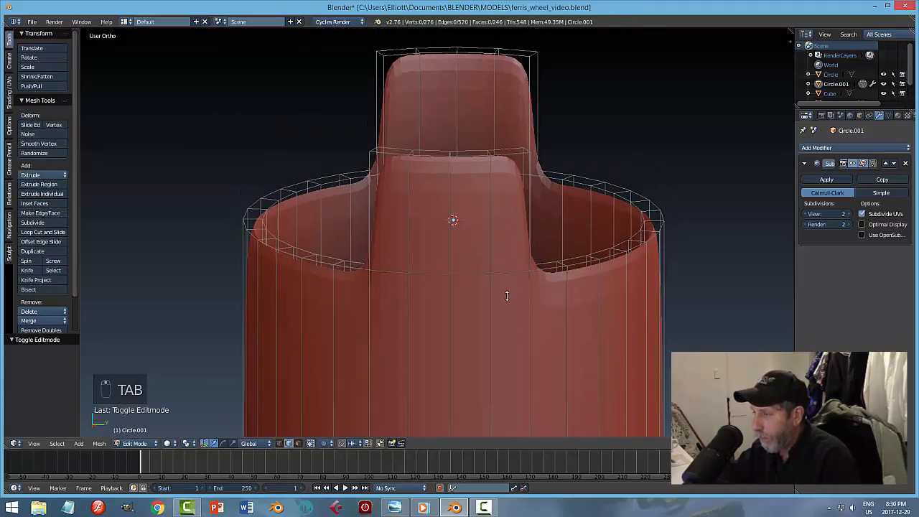
key(ctrl+r)
click(528, 178)
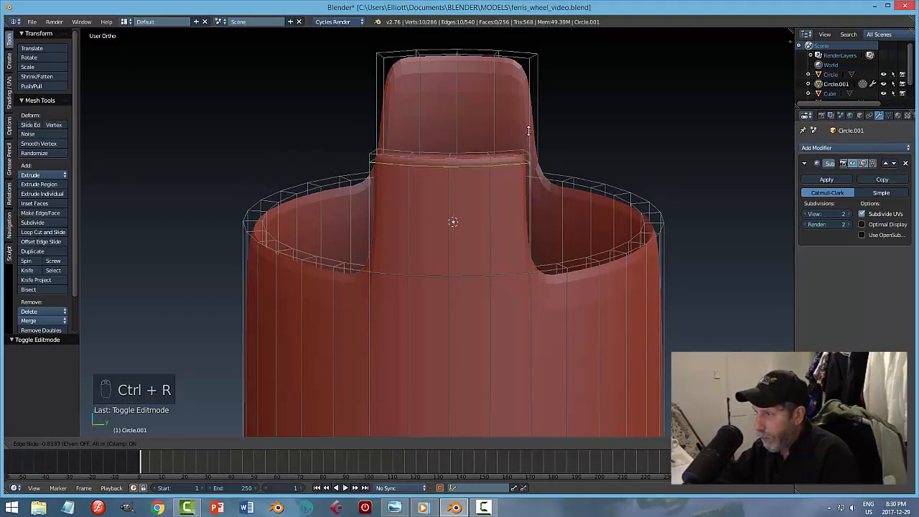
click(528, 128)
Step: Add a matching horizontal loop cut around the opposite backrest just below its top edge
middle_drag(621, 126, 452, 154)
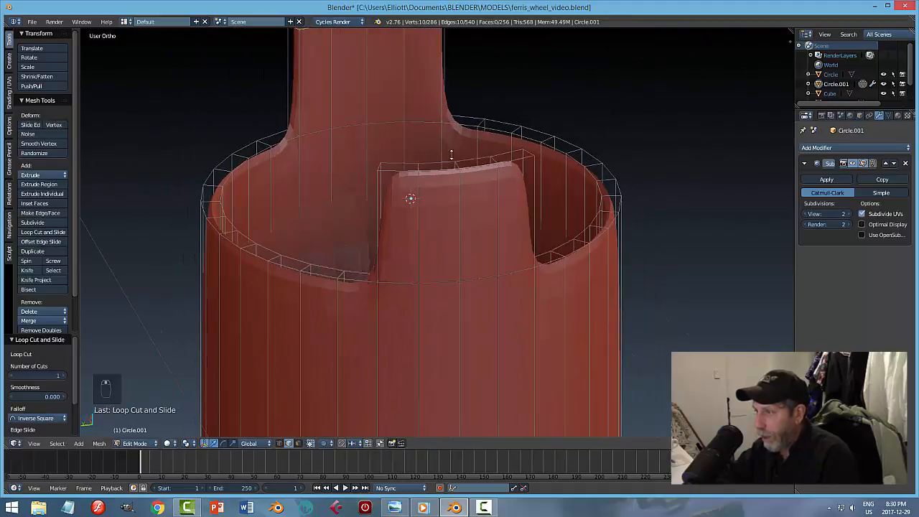
key(ctrl+r)
click(520, 199)
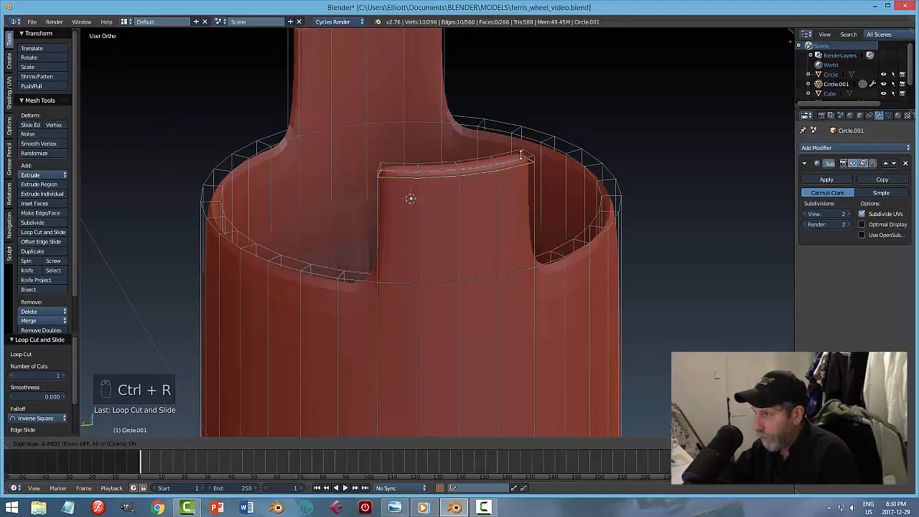
click(522, 154)
key(a)
Step: Add two vertical loop cuts to this backrest, each slid close to one of its side edges
middle_drag(558, 276, 367, 156)
key(ctrl+r)
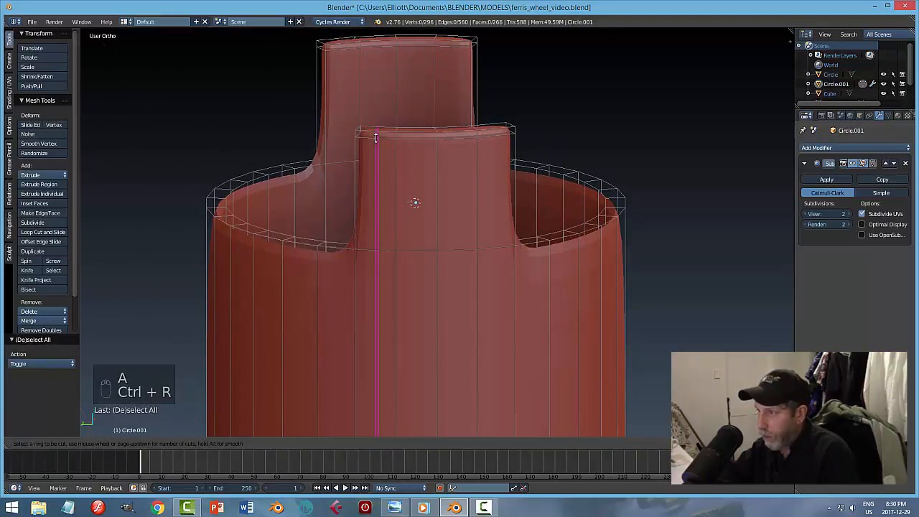
click(370, 141)
click(362, 145)
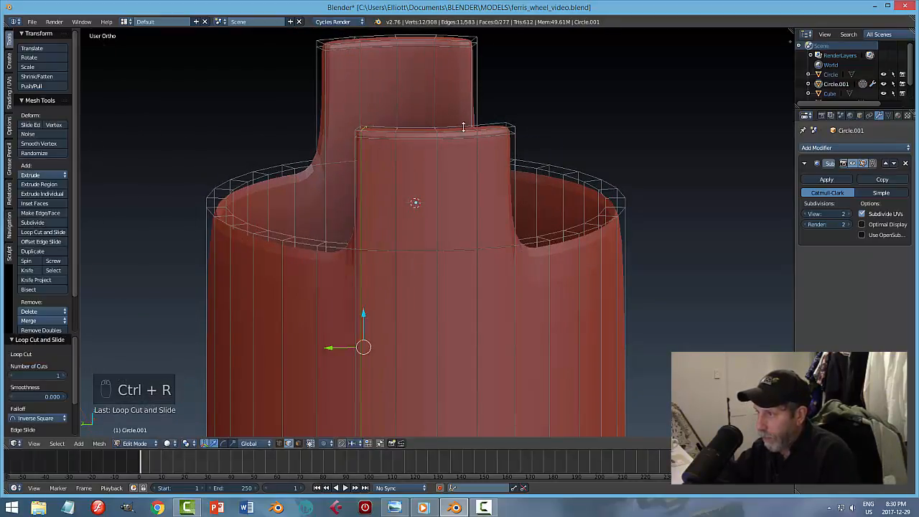
key(ctrl+r)
click(494, 134)
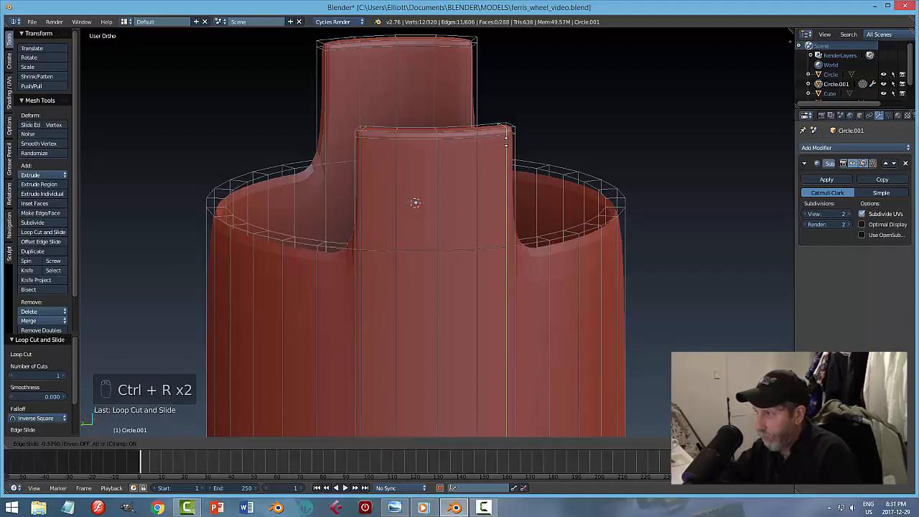
click(505, 138)
Step: Add two vertical loop cuts near the side edges of the other backrest to match
middle_drag(506, 138, 509, 184)
key(ctrl+r)
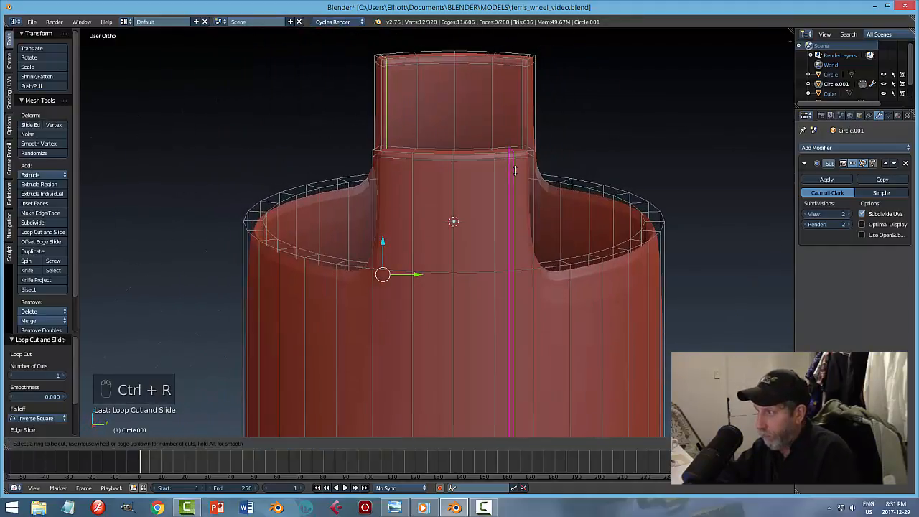
click(520, 172)
click(529, 175)
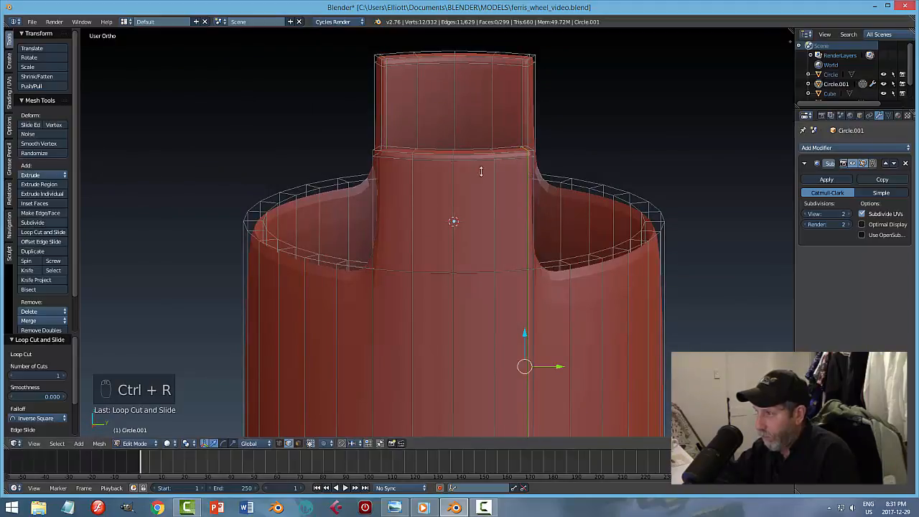
key(ctrl+r)
click(407, 154)
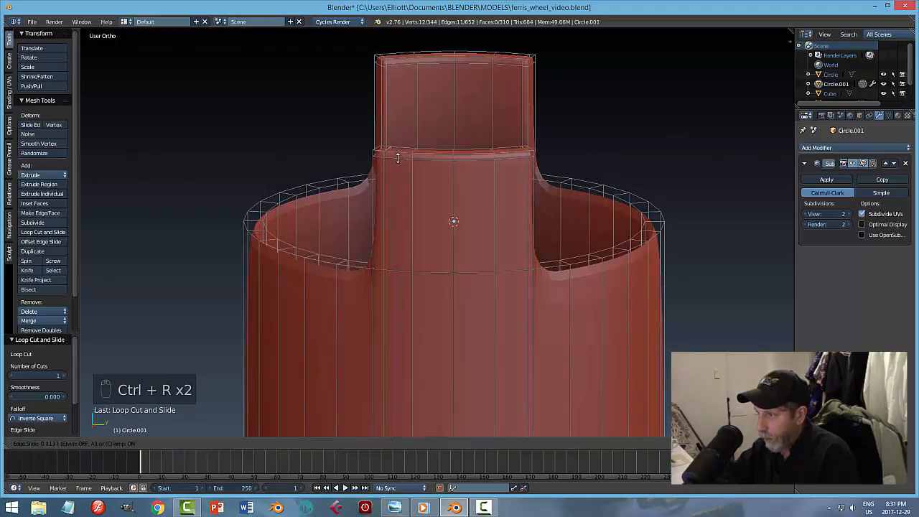
click(390, 156)
key(a)
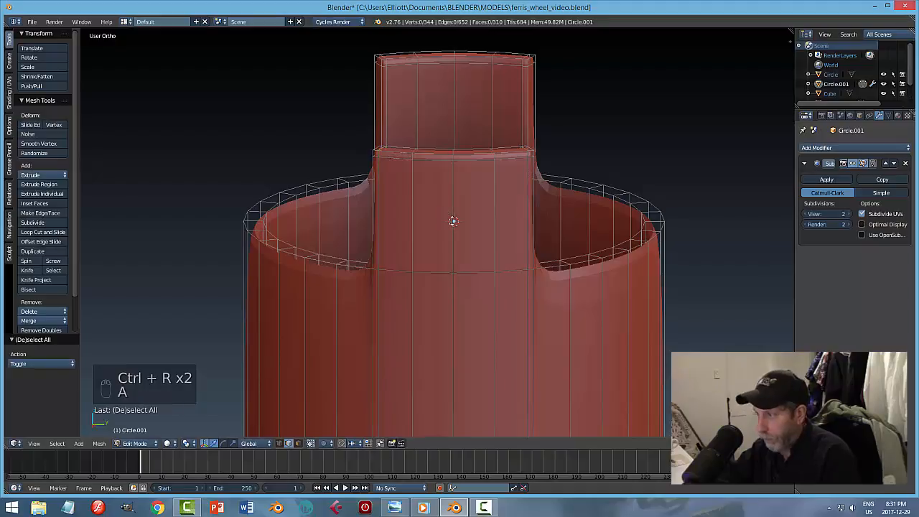
Step: Add two loop cuts along the top of the car's rim, one near the inner edge and one near the outer edge
middle_drag(452, 220, 611, 255)
shift+middle_drag(666, 235, 574, 236)
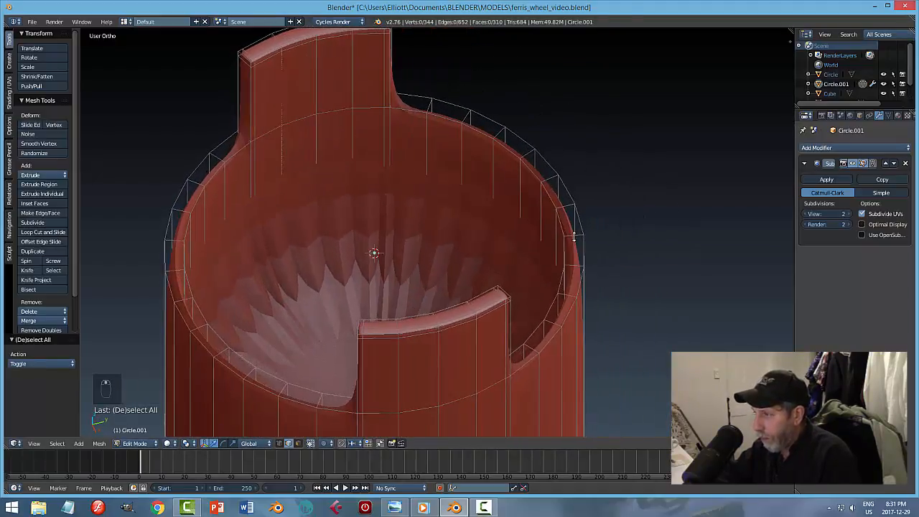
key(ctrl+r)
click(572, 237)
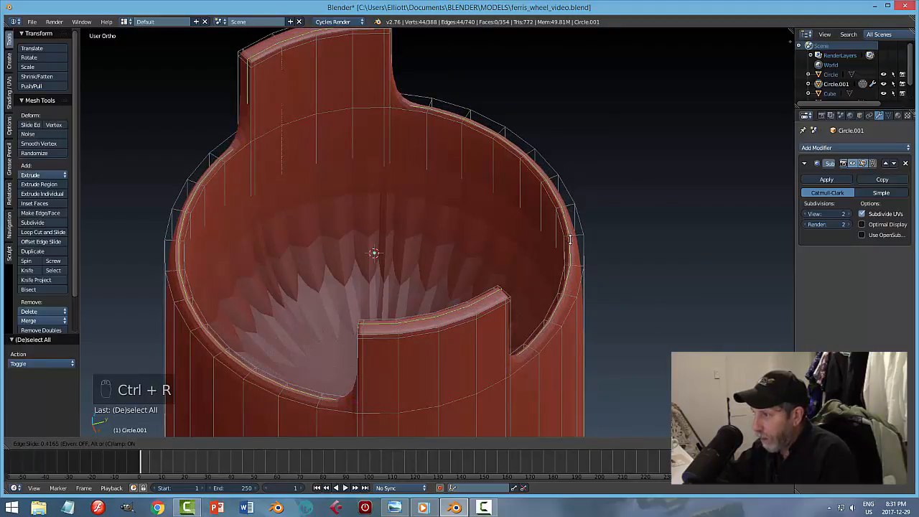
click(574, 231)
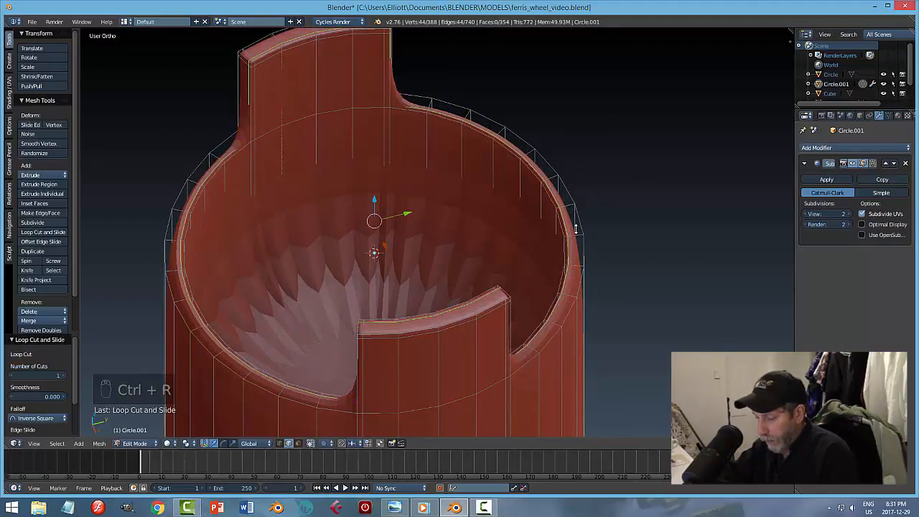
key(ctrl+r)
click(569, 210)
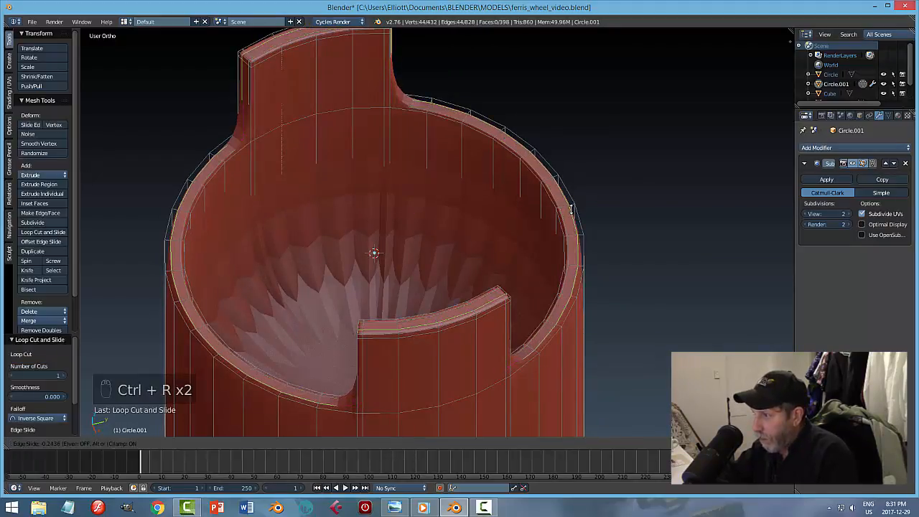
click(571, 209)
key(a)
Step: Add a horizontal loop cut around the car's outer wall just below the rim and return to Object Mode
middle_drag(595, 281, 572, 282)
key(ctrl+r)
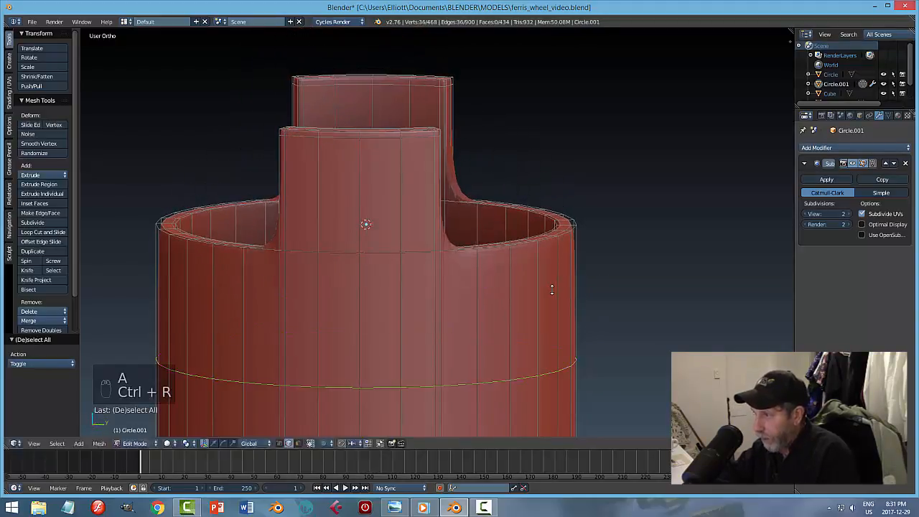
click(544, 183)
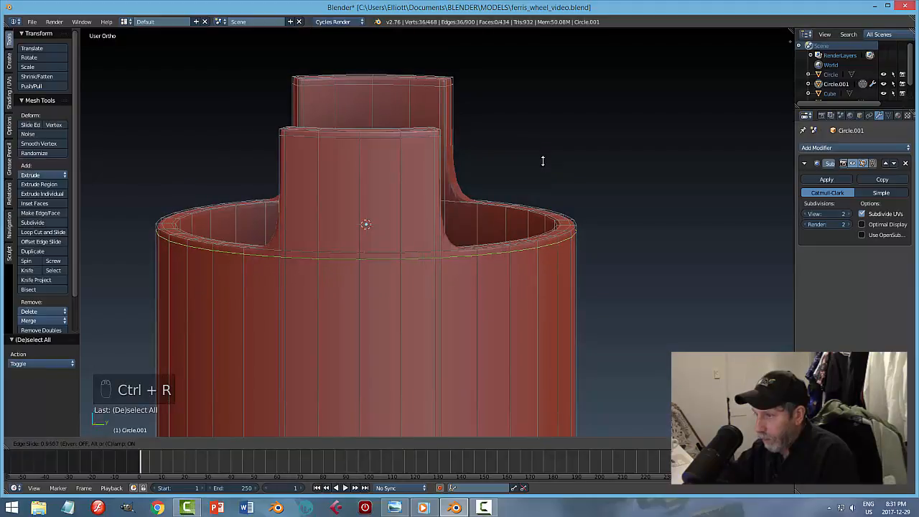
click(542, 161)
key(a)
key(Tab)
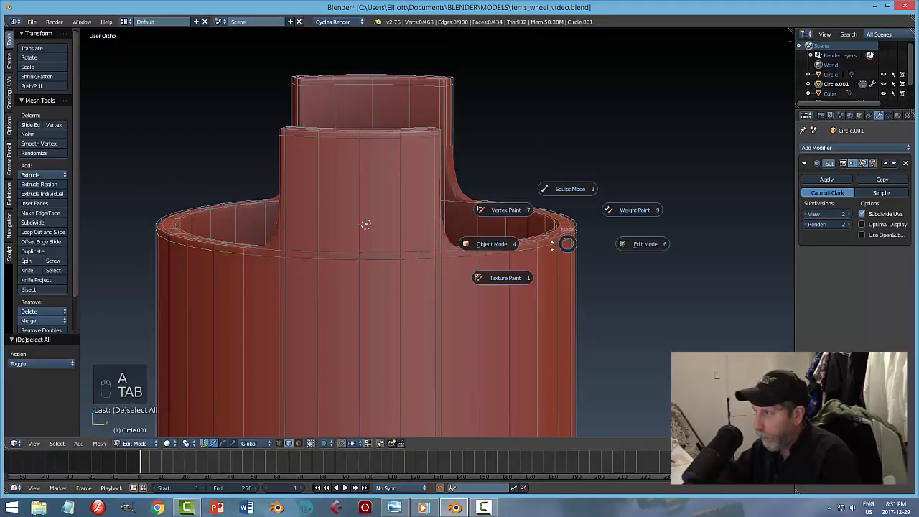
click(500, 241)
scroll(541, 292, down, 4)
key(a)
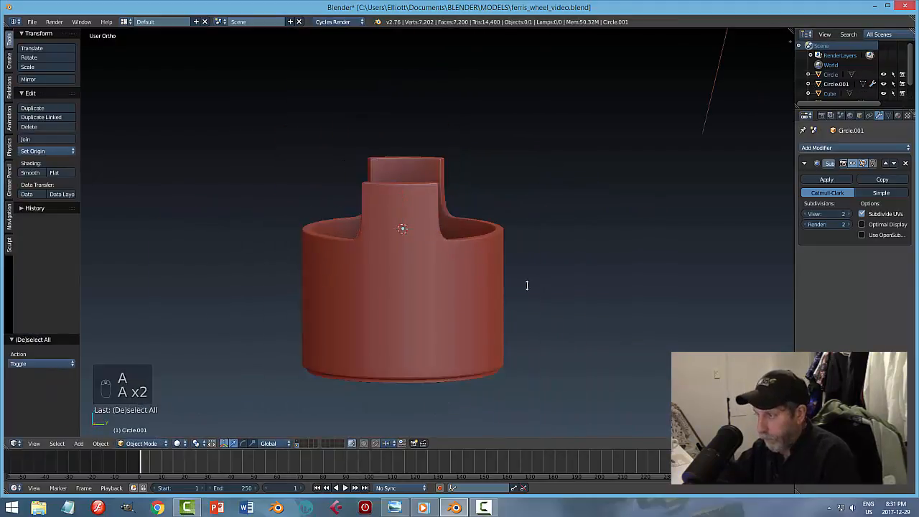
middle_drag(527, 285, 547, 300)
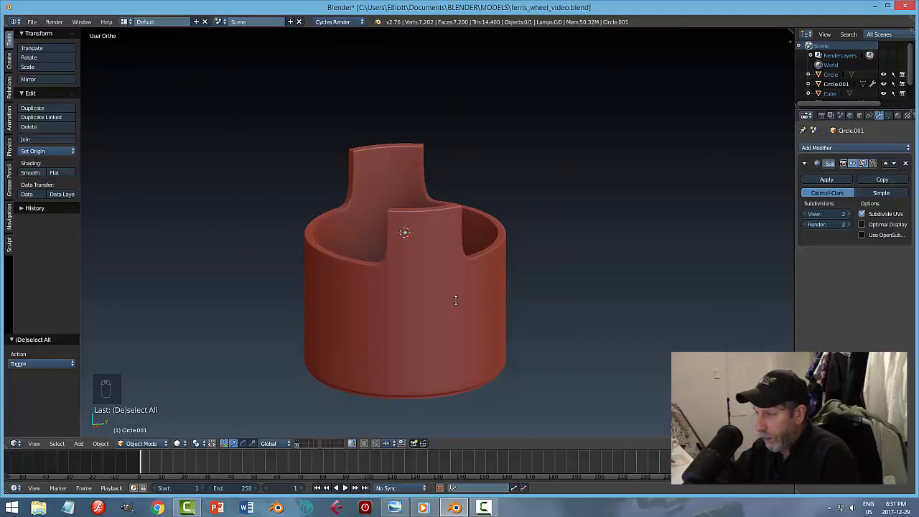
Step: Undo the loop cuts made on the backrests, rim and outer wall, and reopen the car's mesh for editing
key(ctrl+z)
key(ctrl+z)
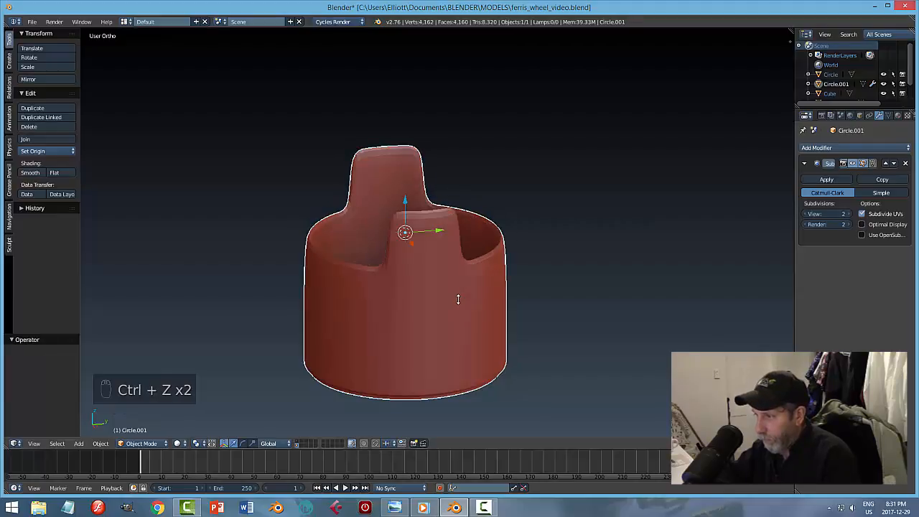
key(Tab)
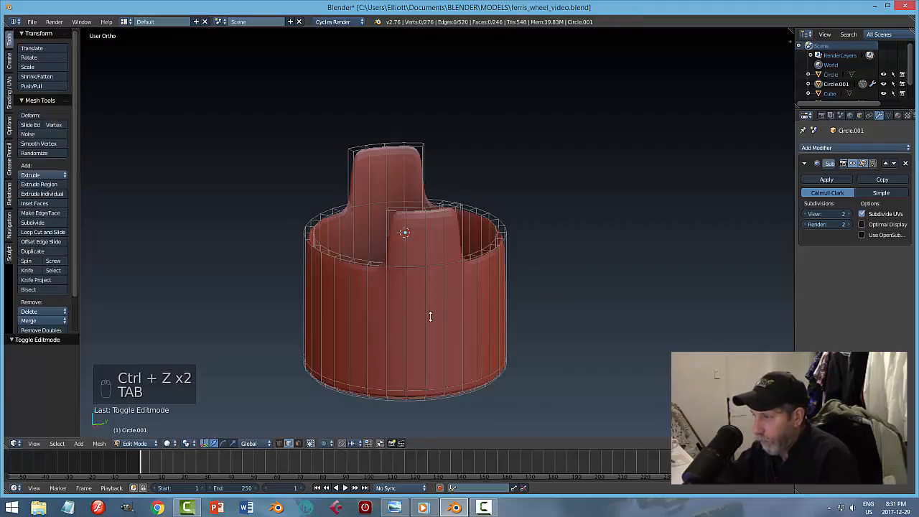
scroll(430, 313, up, 3)
middle_drag(436, 316, 442, 335)
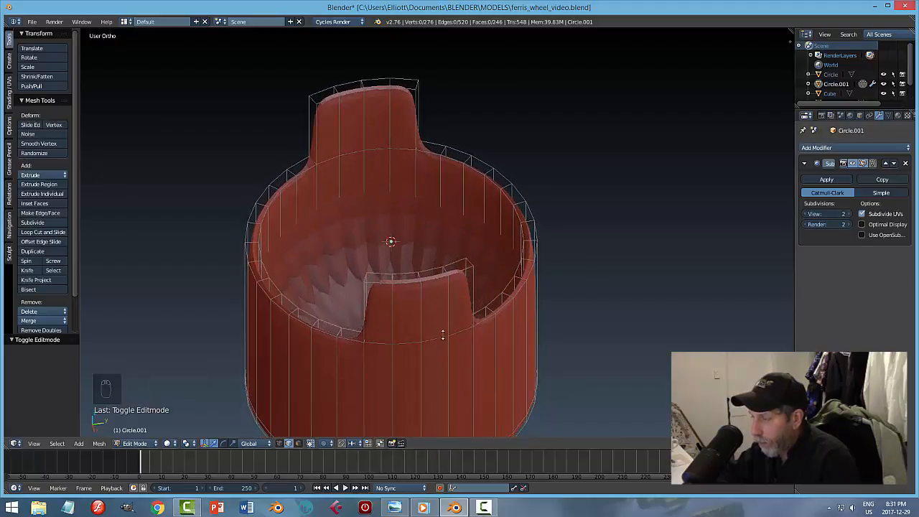
Step: Add two loop cuts following the rim and backrest tops, slid toward the inner and outer edges of the wall thickness
key(ctrl+r)
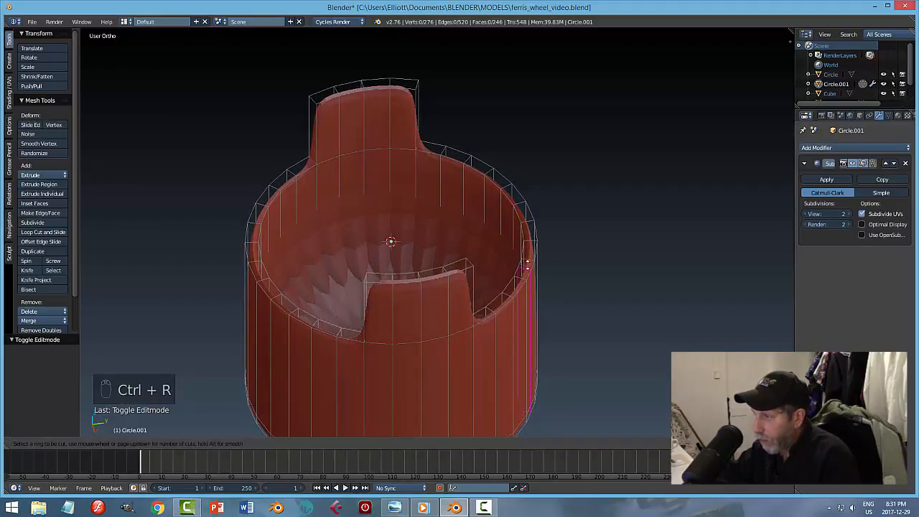
click(526, 265)
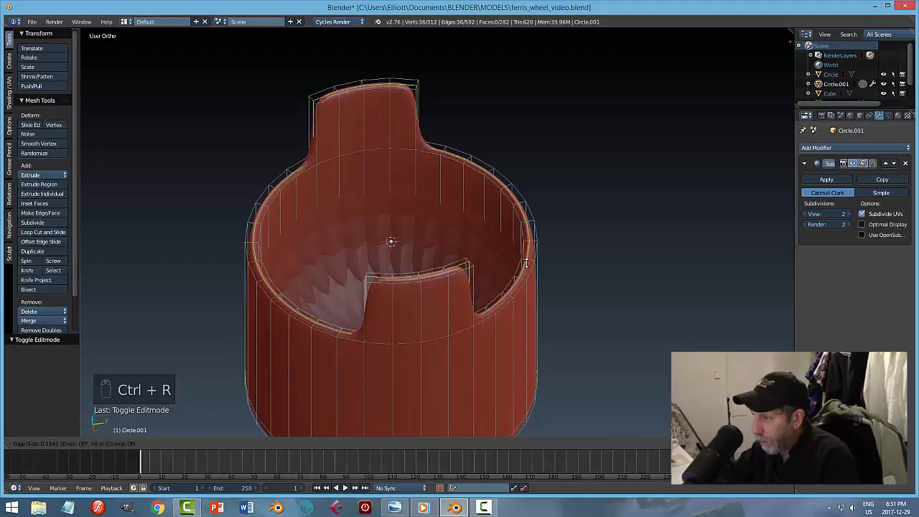
click(529, 257)
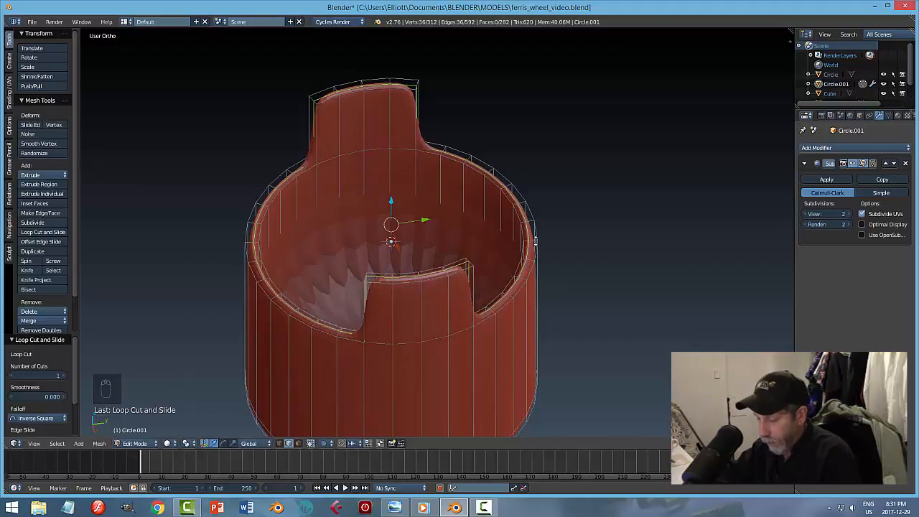
key(ctrl+r)
click(535, 242)
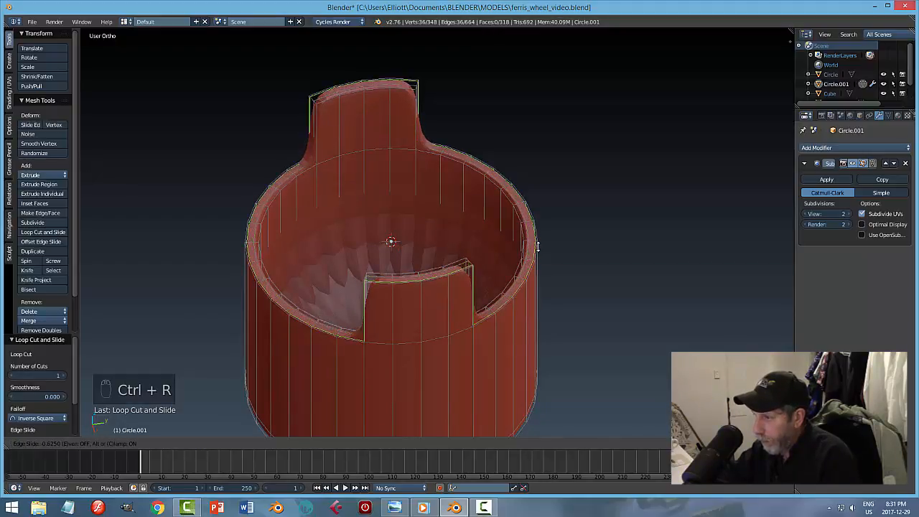
click(537, 246)
key(a)
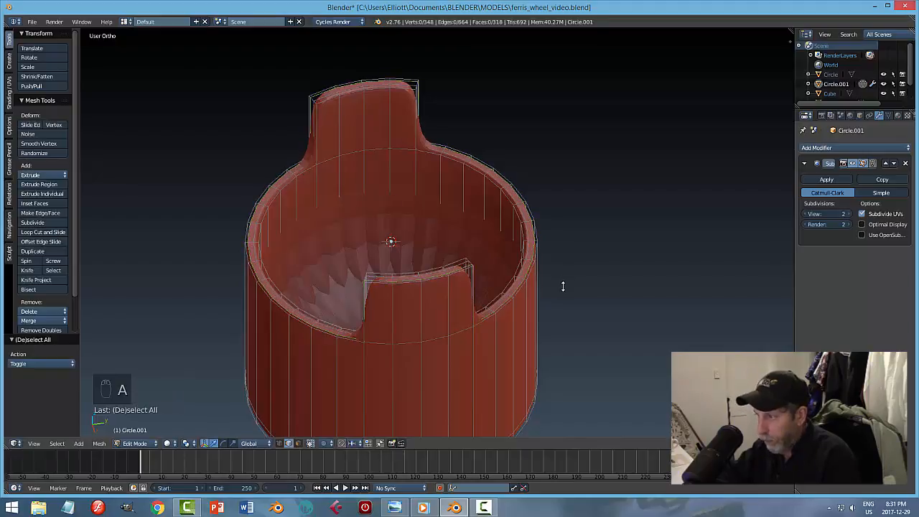
Step: Return to Object Mode and apply smooth shading to the passenger car
middle_drag(562, 285, 334, 331)
scroll(334, 331, up, 3)
scroll(334, 325, down, 1)
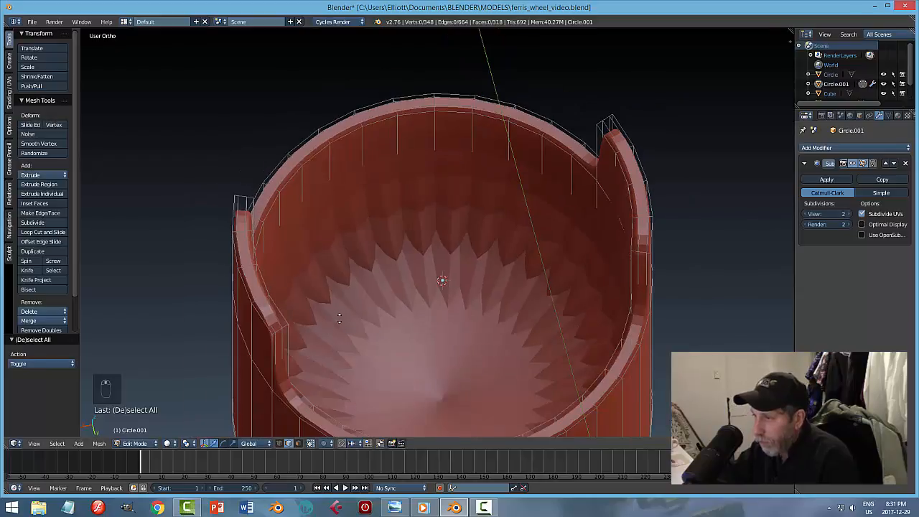
key(Tab)
click(285, 318)
scroll(342, 320, down, 3)
middle_drag(342, 320, 428, 286)
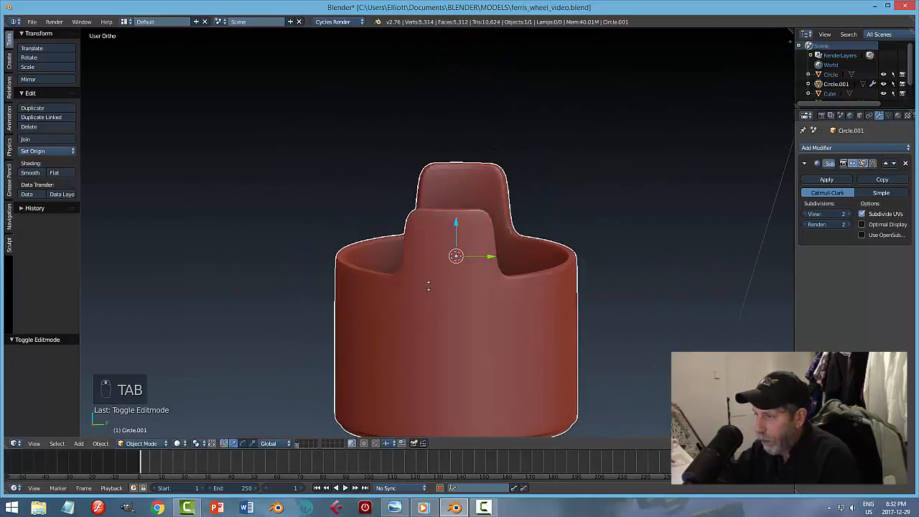
click(31, 172)
key(a)
scroll(452, 320, down, 4)
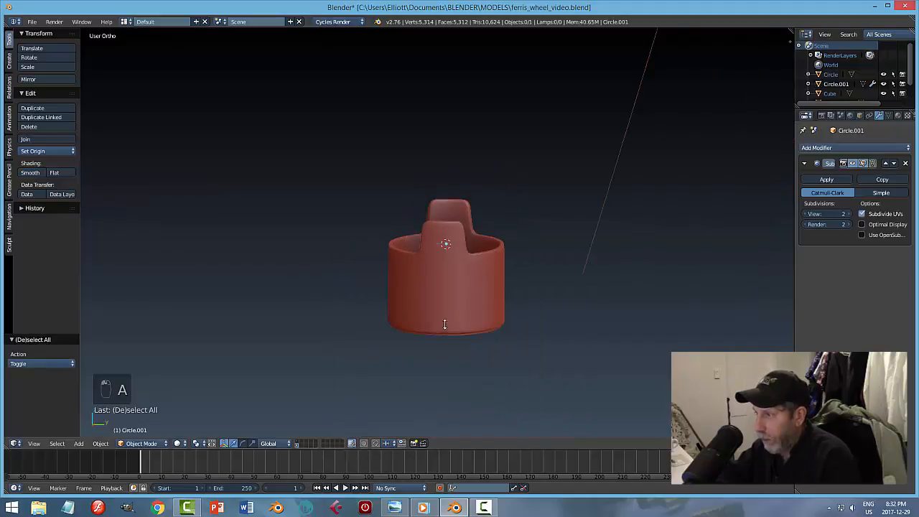
Step: Reopen the car's mesh and add a horizontal loop cut around the inner wall, slid down close to the floor
middle_drag(452, 321, 455, 209)
right_click(458, 265)
key(Tab)
click(487, 267)
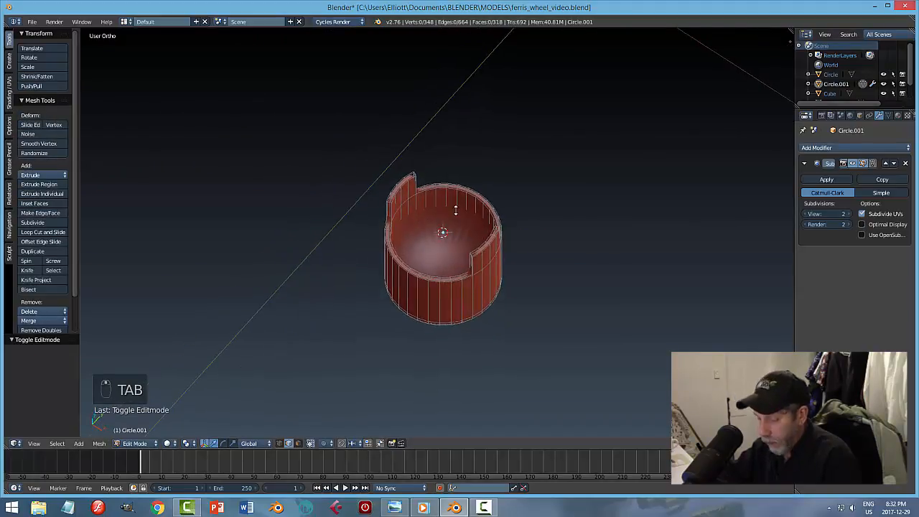
key(ctrl+r)
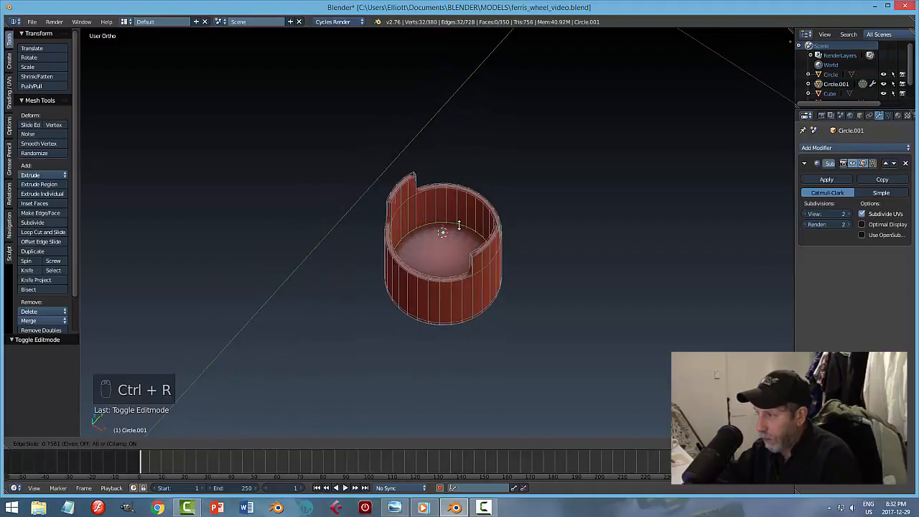
click(458, 227)
key(a)
Step: In face selection mode, extrude the car's inner floor face in place and return to Object Mode
key(ctrl+Tab)
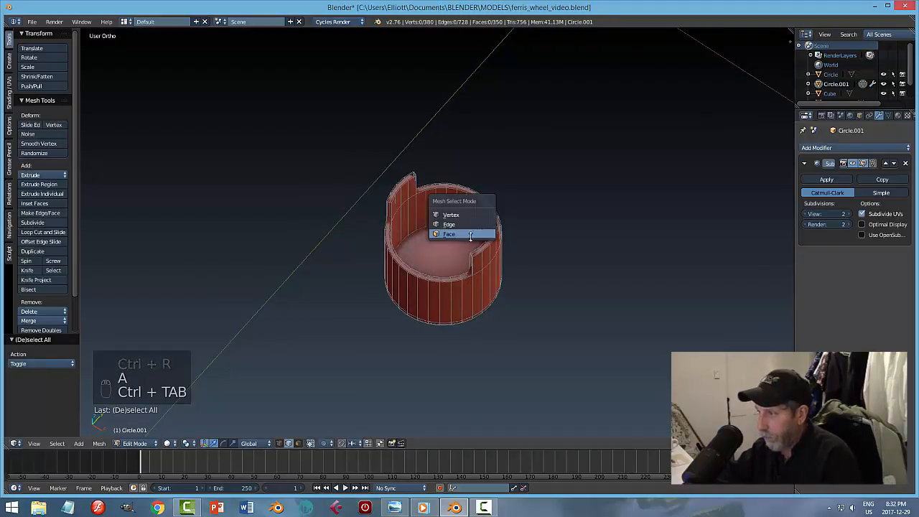
click(445, 233)
right_click(444, 234)
key(e)
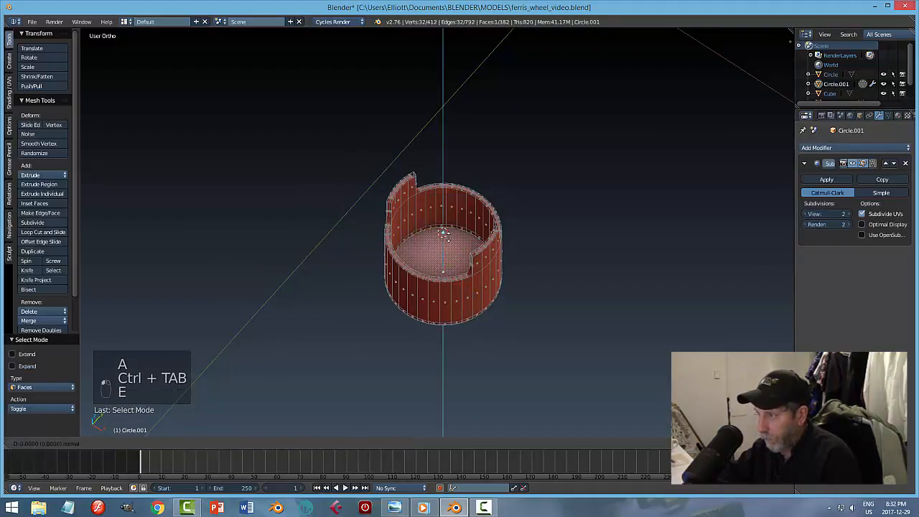
click(445, 234)
key(a)
key(Tab)
click(446, 237)
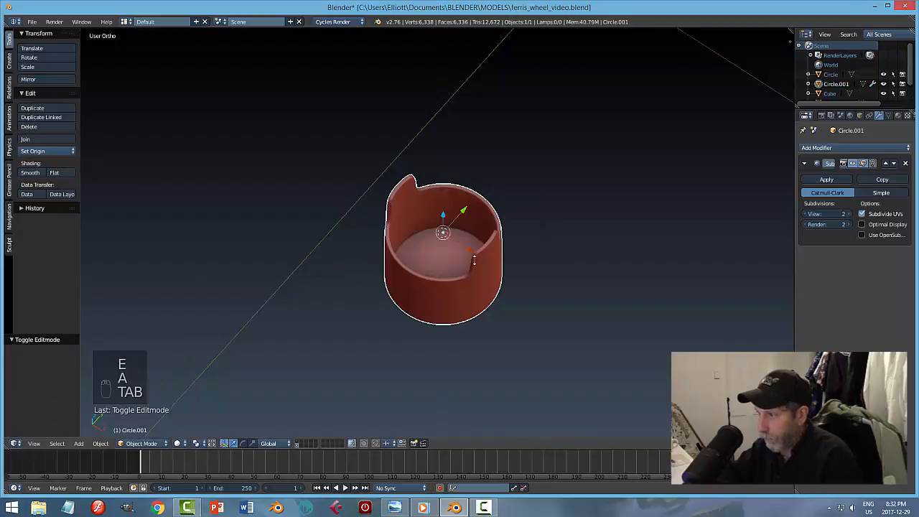
Step: Deselect the car and save the file
key(a)
scroll(496, 285, down, 1)
middle_drag(496, 252, 529, 273)
scroll(473, 288, up, 4)
key(ctrl+s)
Step: Select the passenger car and reopen its mesh for editing, close up on the rim
right_click(534, 205)
key(Tab)
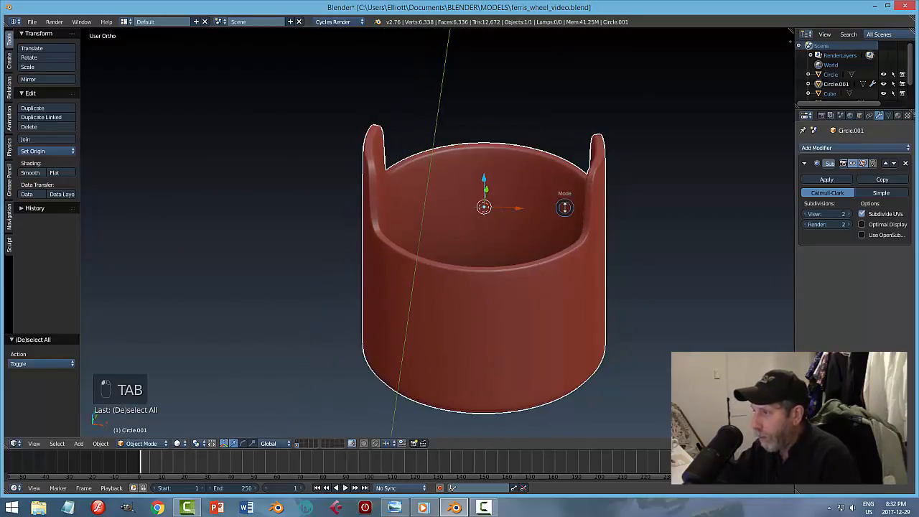
click(629, 209)
middle_drag(608, 251, 621, 267)
scroll(605, 263, up, 2)
scroll(621, 266, up, 4)
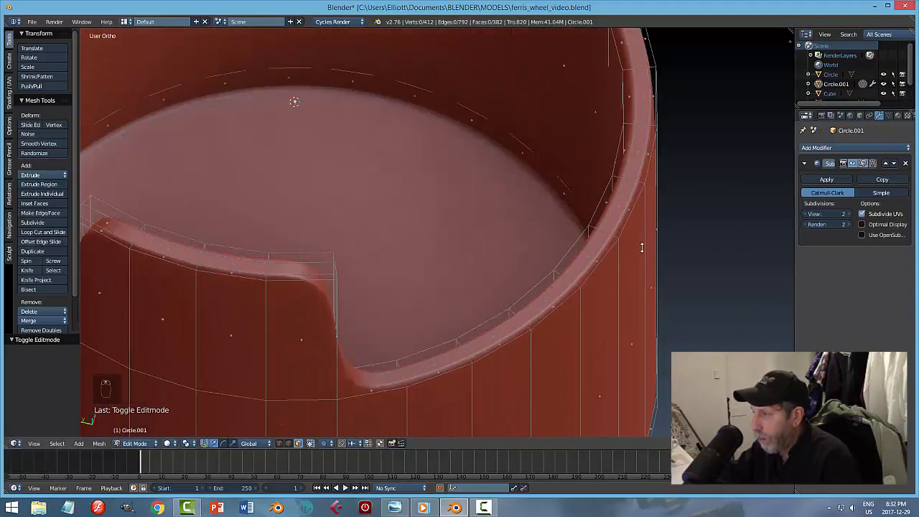
key(Tab)
key(Tab)
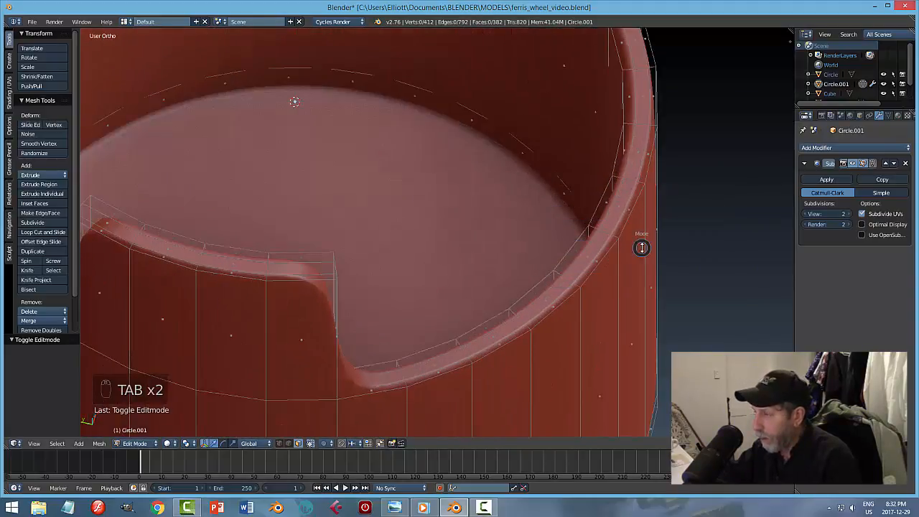
click(716, 249)
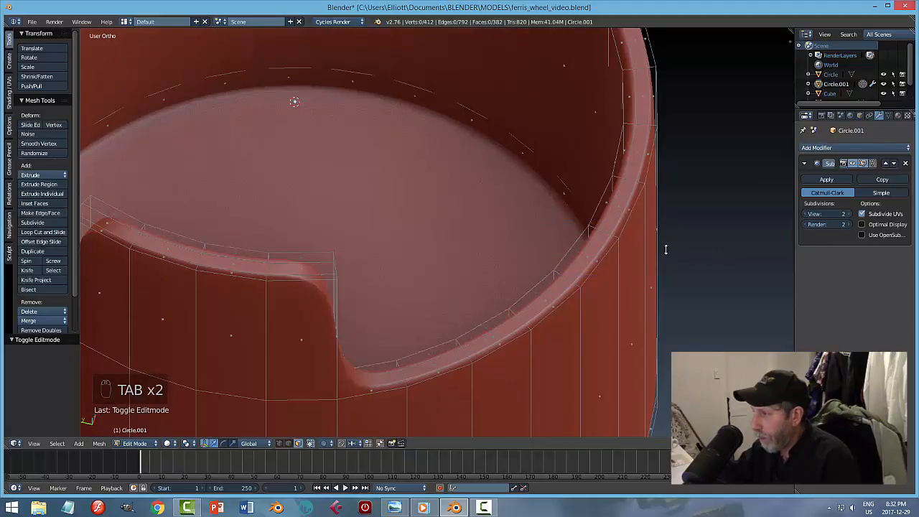
key(ctrl+Tab)
click(649, 249)
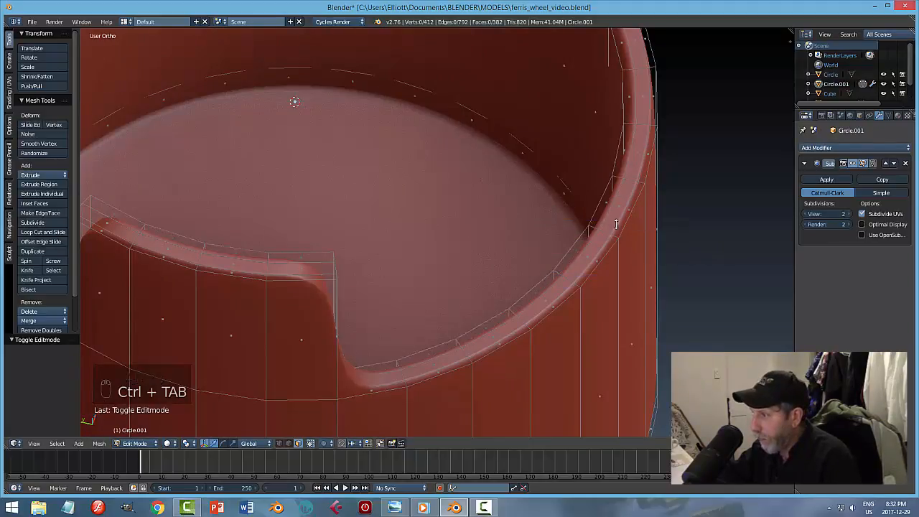
alt+right_click(636, 181)
scroll(683, 231, down, 3)
middle_drag(683, 232, 624, 252)
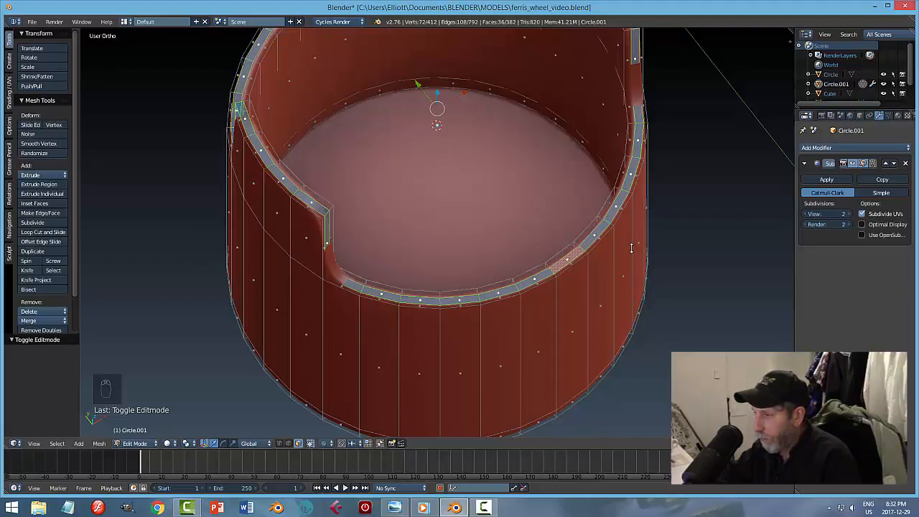
key(a)
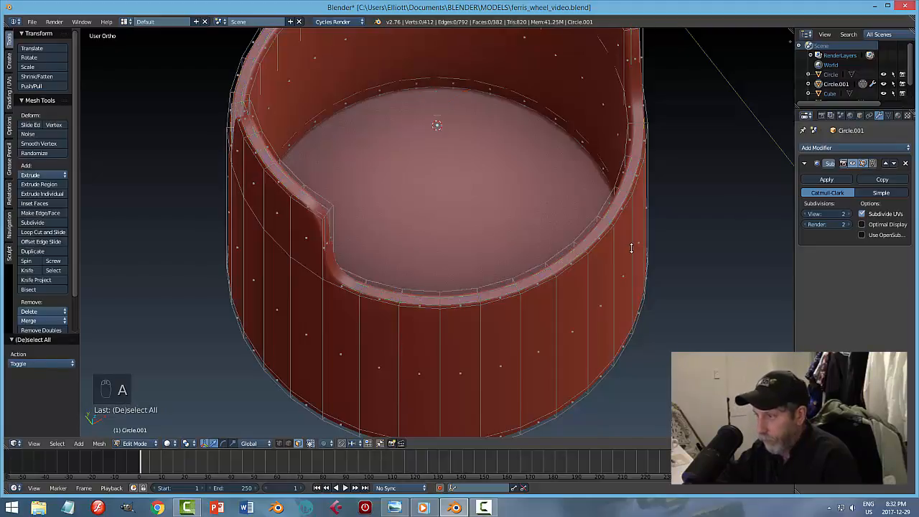
Step: In edge selection mode, duplicate the inner edge run along one lowered rim section between the backrests in place and separate it into its own object
key(ctrl+Tab)
click(611, 252)
middle_drag(687, 253, 689, 220)
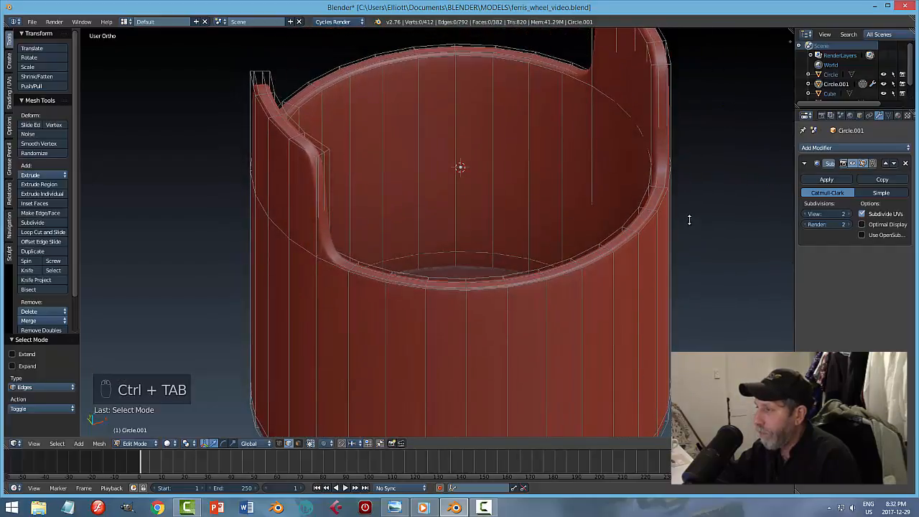
alt+right_click(569, 78)
middle_drag(681, 163, 541, 178)
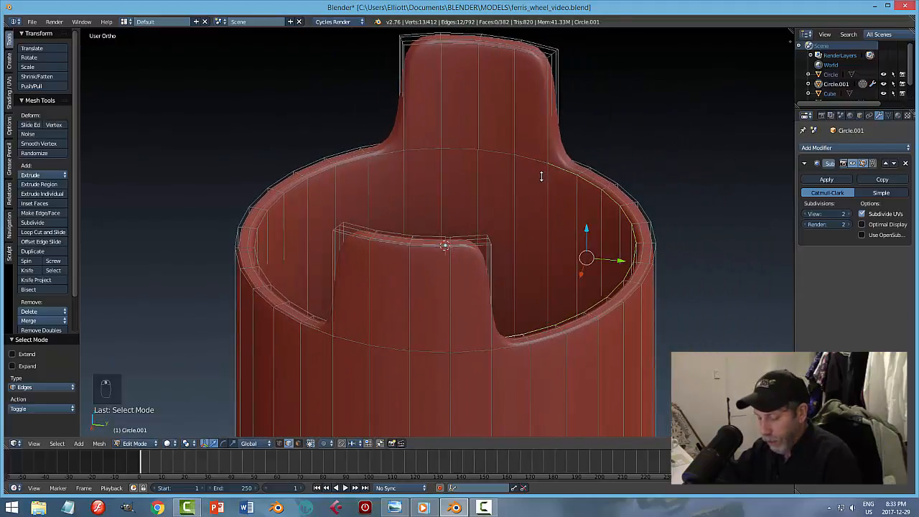
key(shift+d)
right_click(541, 176)
key(p)
click(541, 177)
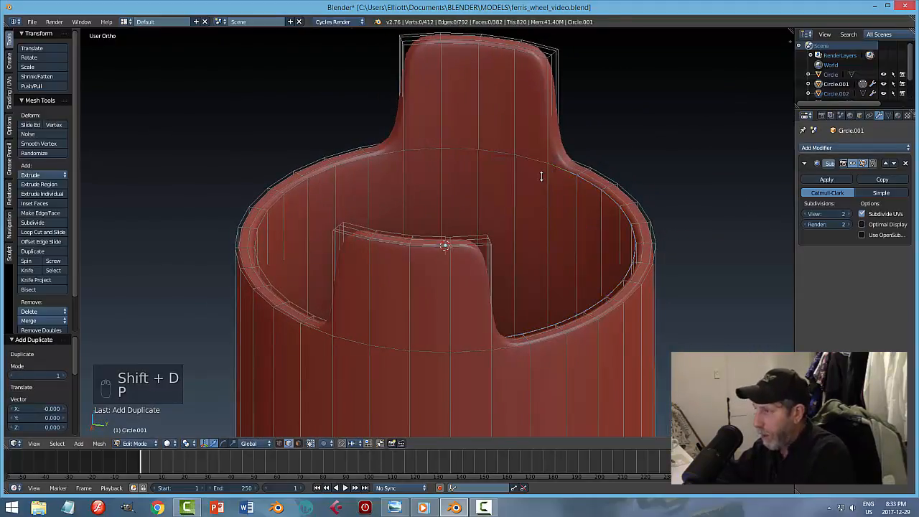
Step: In Object Mode, set the separated edge run's origin to its geometry and raise it about 0.056 along Z
key(Tab)
click(474, 176)
right_click(611, 196)
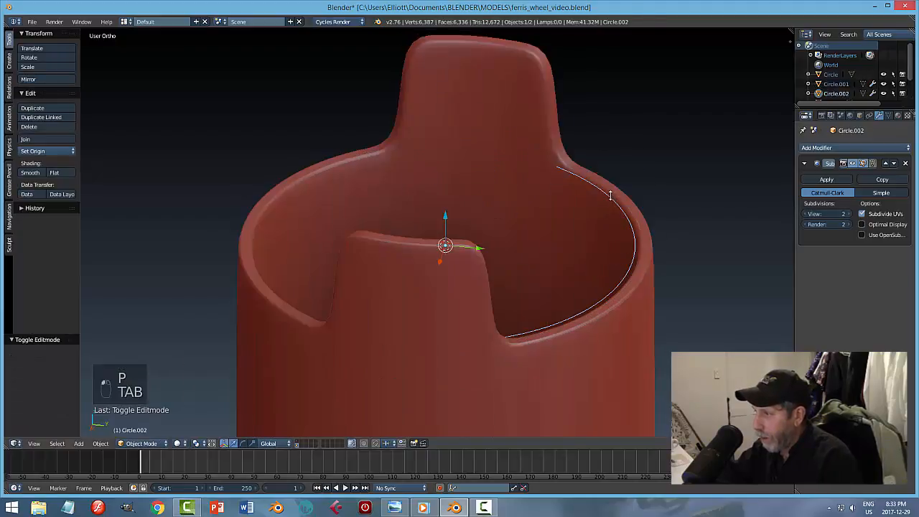
click(46, 150)
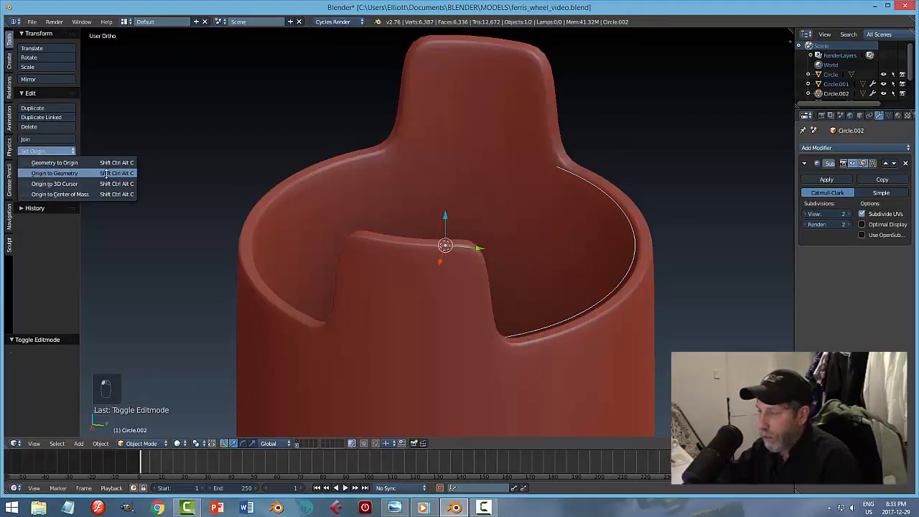
click(43, 170)
drag(586, 229, 596, 200)
middle_drag(659, 240, 631, 257)
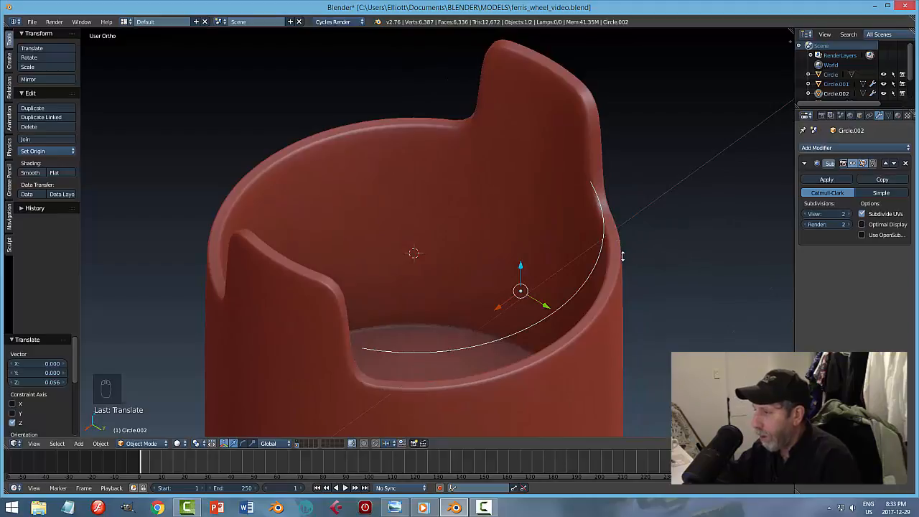
Step: Open the raised edge run for editing and select all of its edges
key(Tab)
key(a)
key(a)
middle_drag(649, 272, 670, 278)
Step: Try to extrude the edge run in place and widen it with Shrink/Fatten
key(e)
right_click(672, 278)
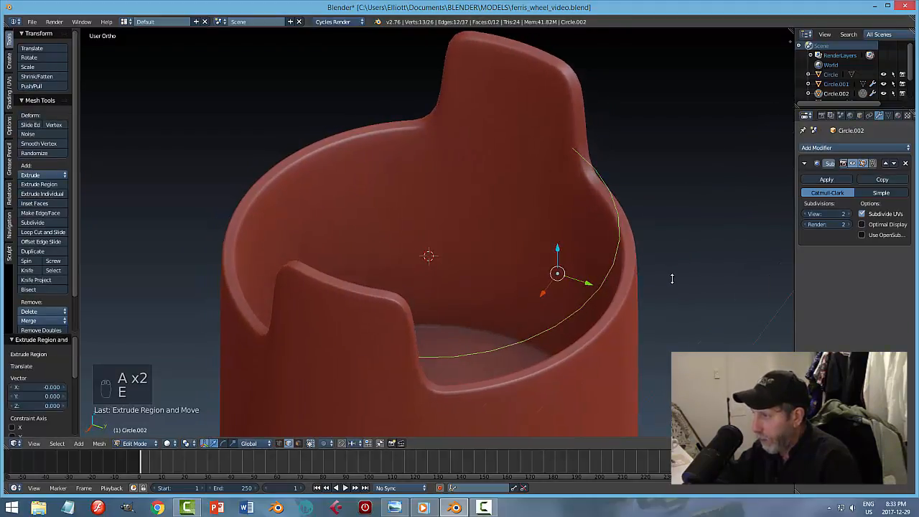
key(alt+s)
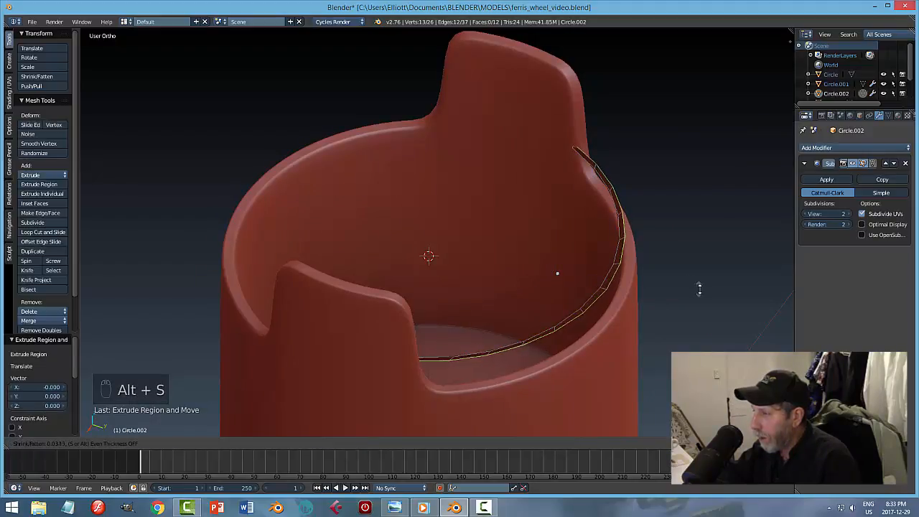
click(702, 288)
mouse_move(664, 266)
middle_down()
mouse_move(675, 308)
mouse_move(710, 281)
mouse_move(737, 290)
mouse_move(701, 263)
mouse_move(682, 268)
mouse_move(655, 259)
middle_up()
key(ctrl+z)
key(ctrl+z)
Step: Extrude the edge run upward about 0.023 along Z into a thin curved strip
key(e)
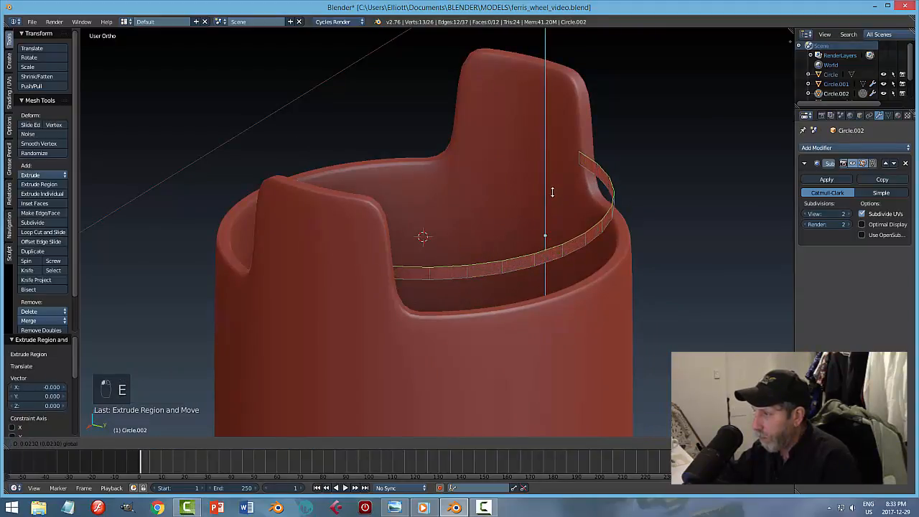
click(550, 192)
middle_drag(551, 192, 635, 271)
Step: Try to thicken the whole strip by extruding its faces about 0.014 along their normals
key(a)
key(a)
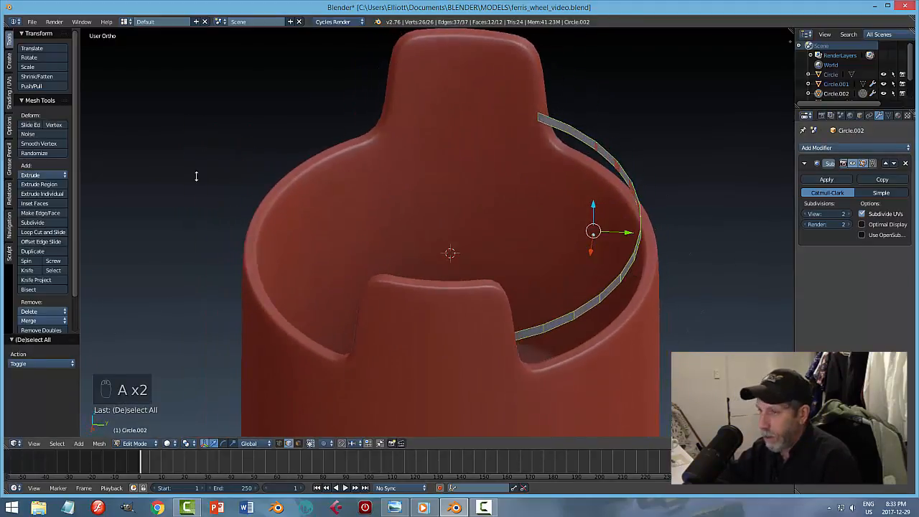
click(62, 175)
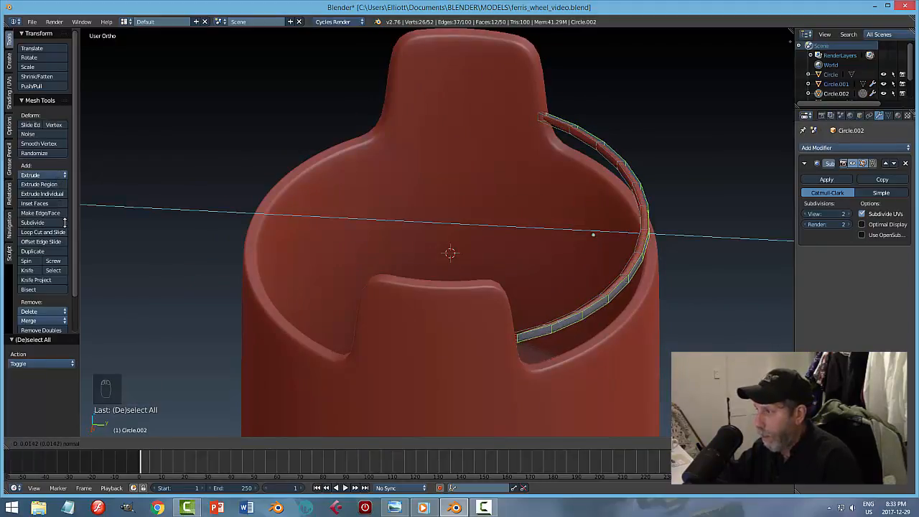
click(63, 223)
middle_drag(348, 156, 451, 203)
key(ctrl+z)
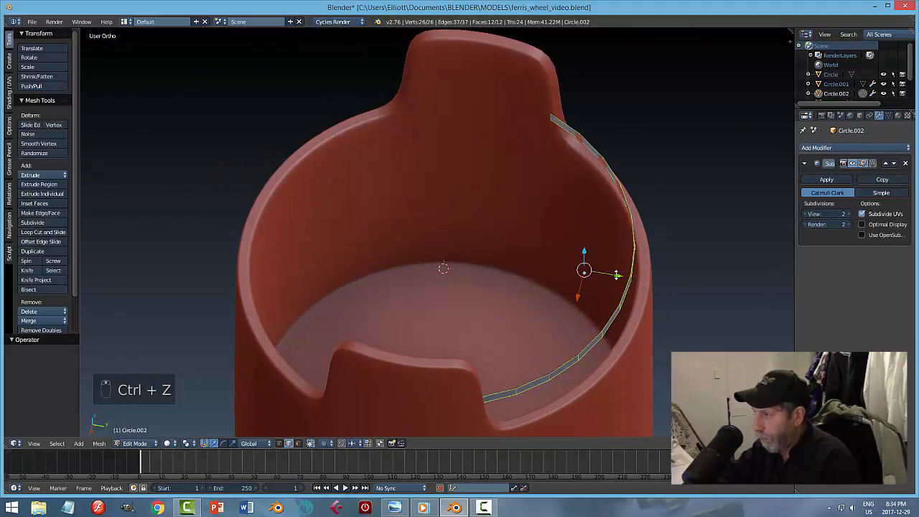
key(ctrl+z)
Step: In face selection mode, select all of the strip's faces and return to Object Mode
middle_drag(663, 282, 641, 255)
key(ctrl+Tab)
click(619, 266)
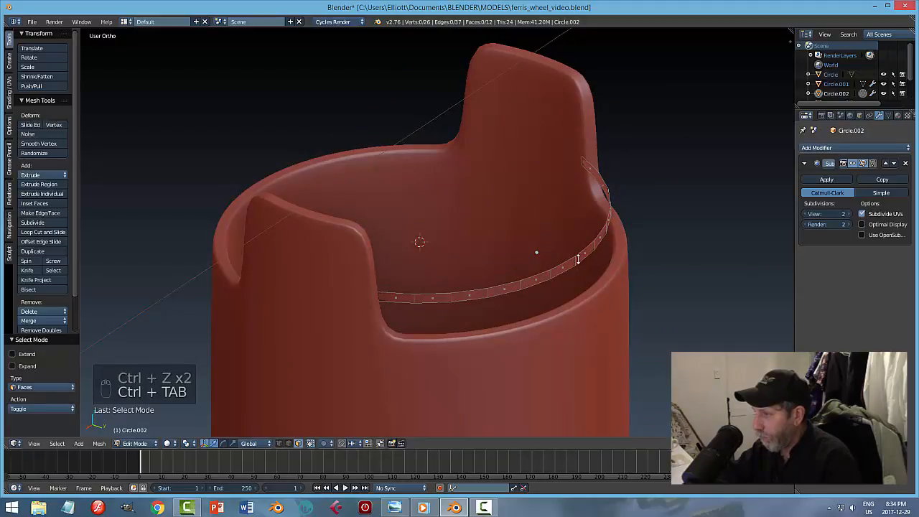
key(a)
middle_drag(649, 258, 664, 267)
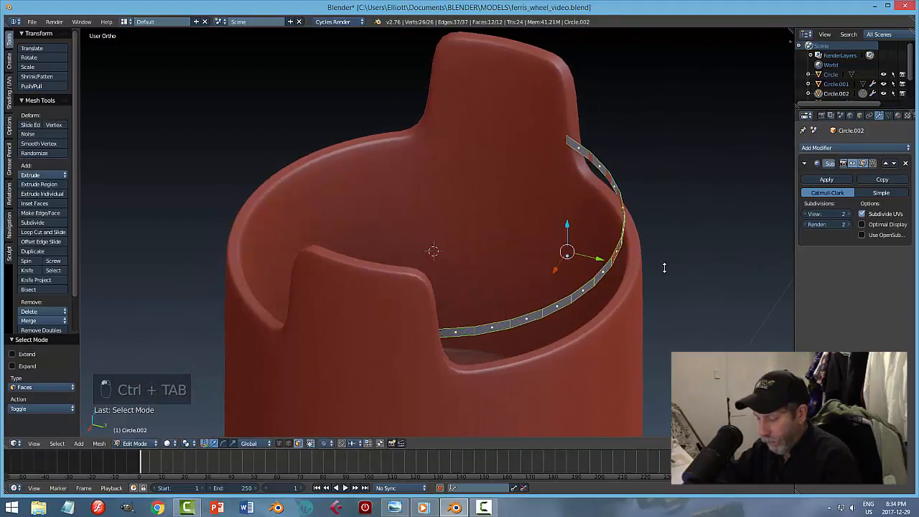
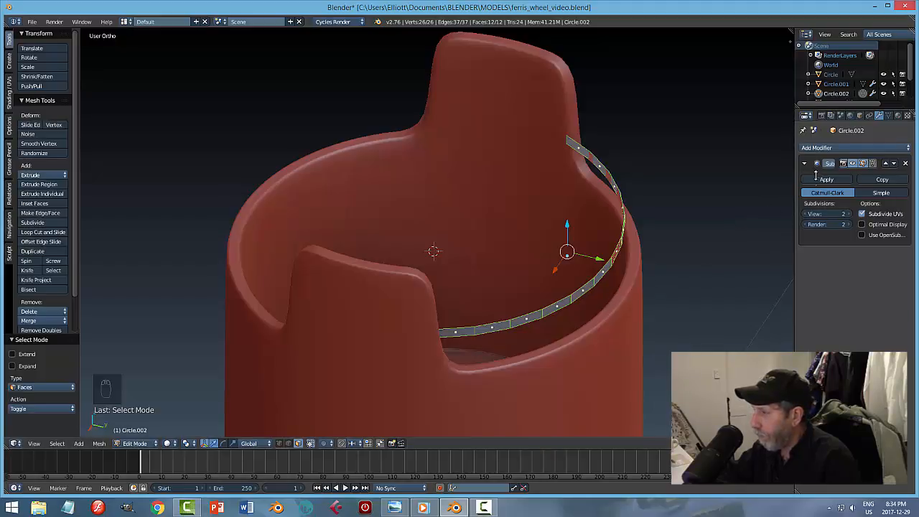
key(Tab)
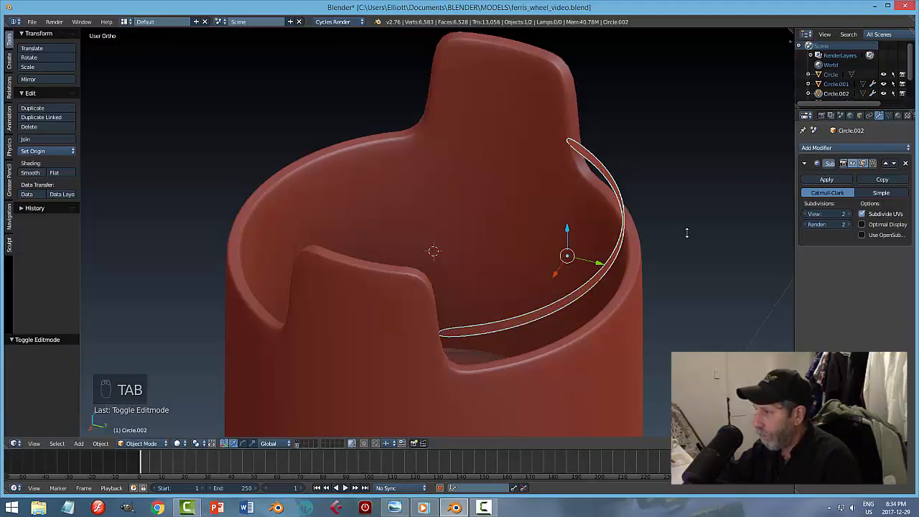
Step: Reselect only the curved strip object and remove its Subdivision Surface modifier
key(a)
scroll(680, 226, down, 2)
middle_drag(680, 226, 626, 212)
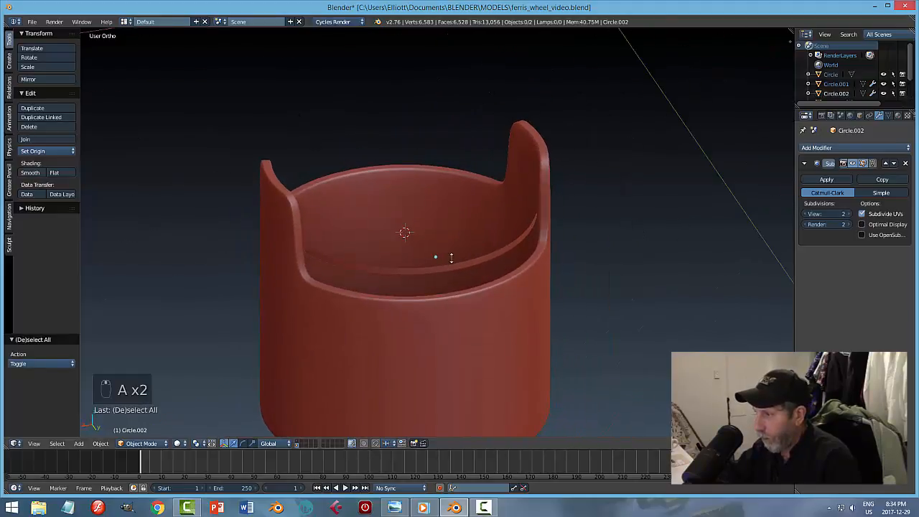
right_click(459, 266)
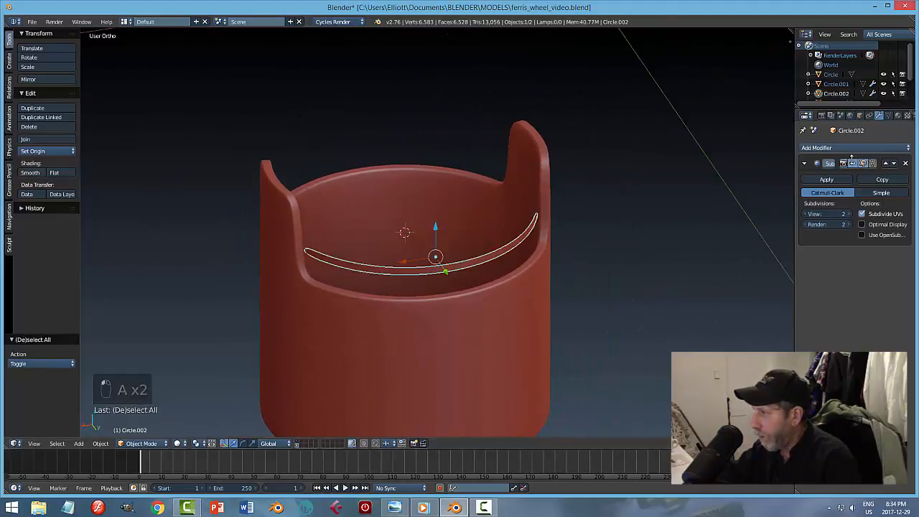
click(906, 163)
Step: Add a Solidify modifier with a thickness of about 0.04 to the curved strip and apply it
middle_drag(663, 244, 704, 266)
key(Tab)
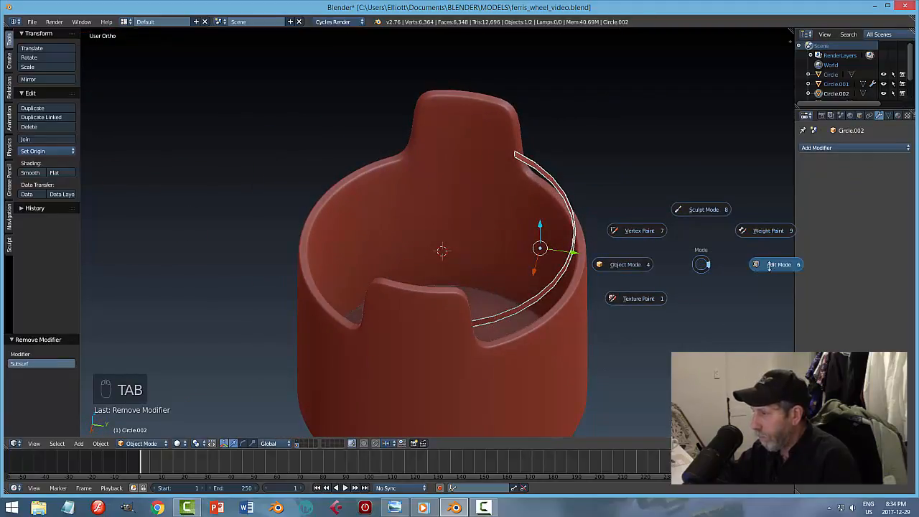
click(812, 148)
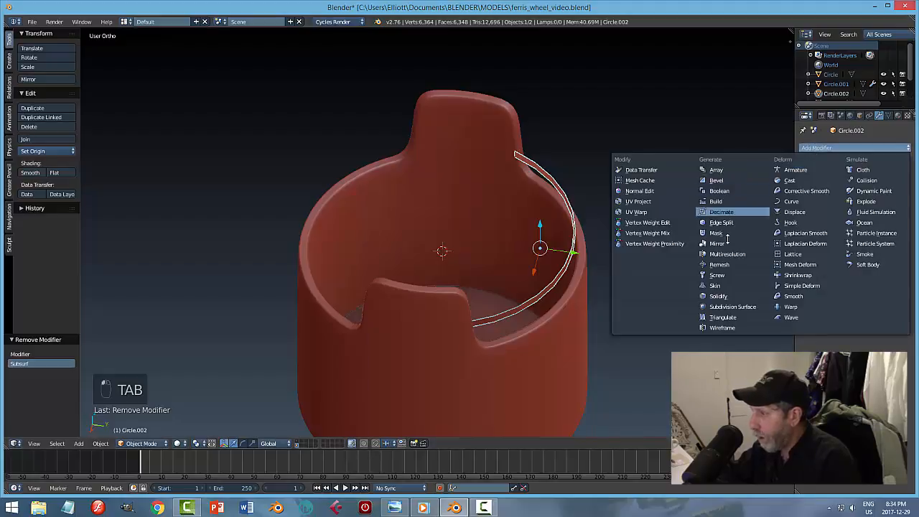
click(721, 295)
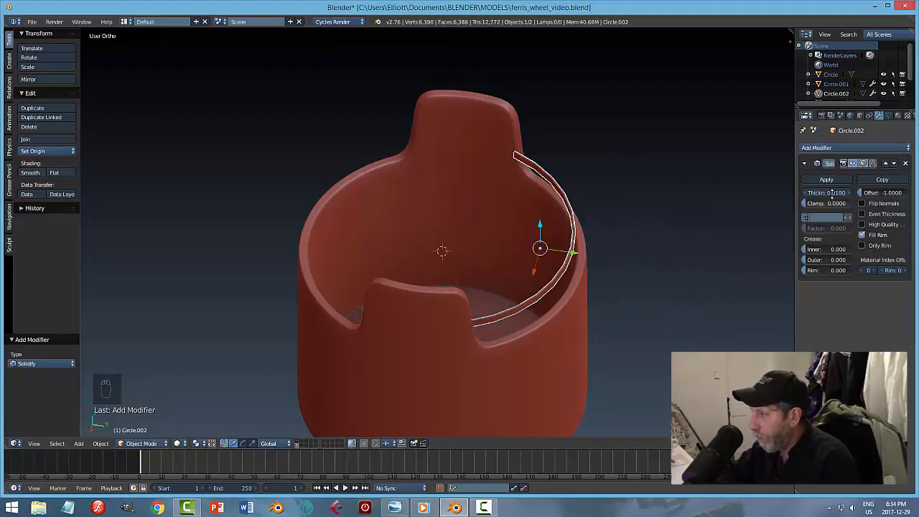
drag(830, 191, 872, 191)
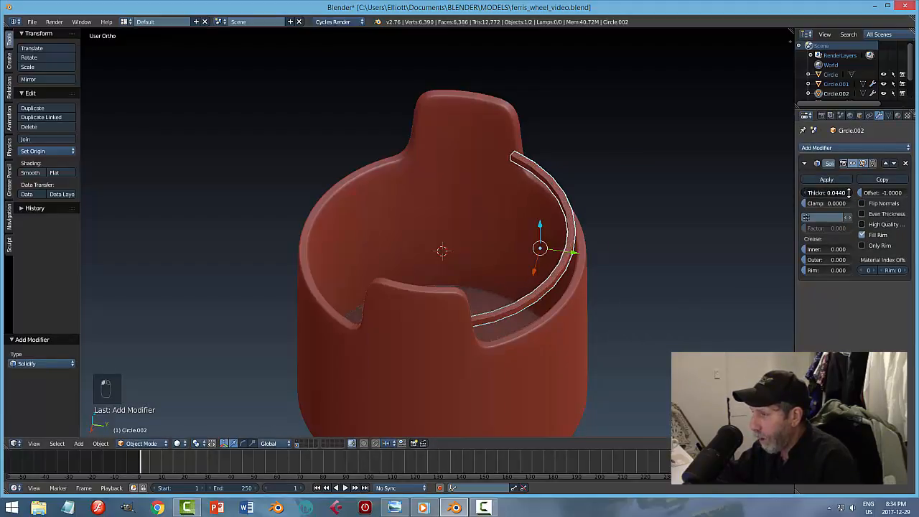
middle_drag(659, 206, 610, 180)
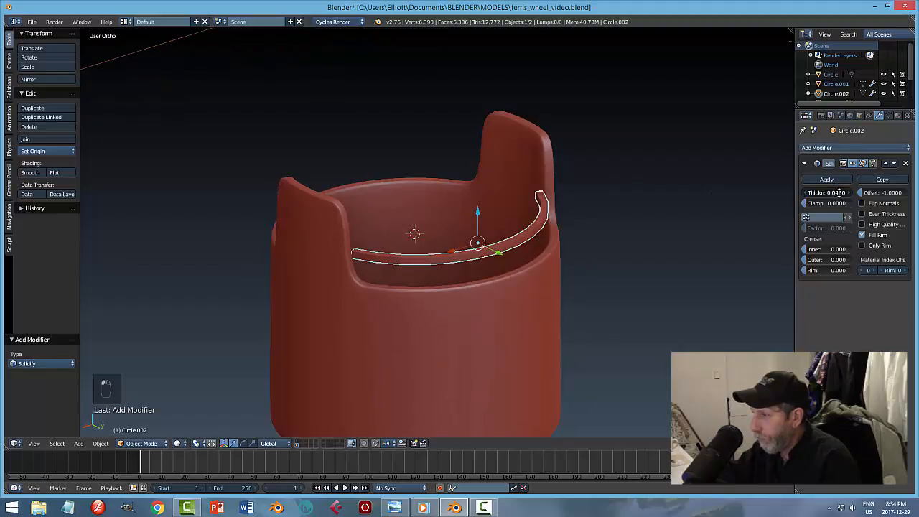
click(826, 179)
middle_drag(574, 244, 542, 256)
scroll(583, 258, up, 2)
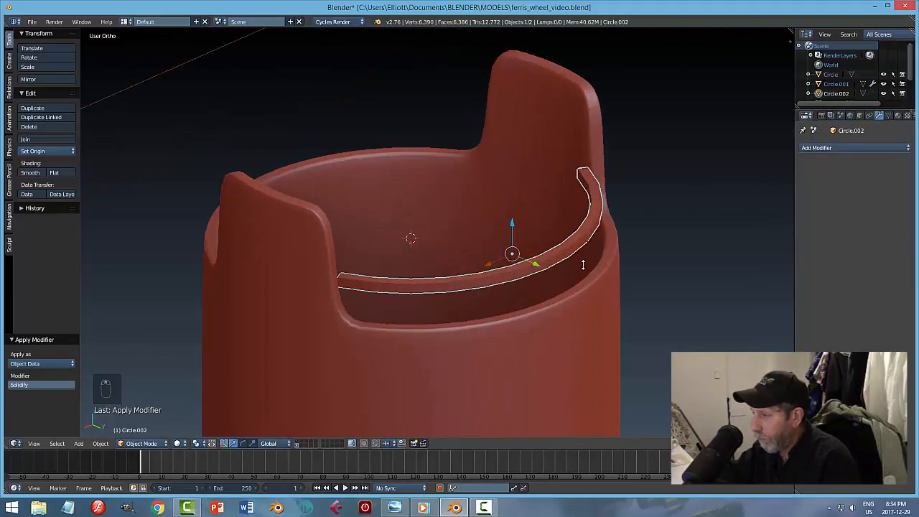
Step: Reopen the solidified rail's mesh for editing and clear the selection
key(Tab)
click(650, 264)
middle_drag(603, 287, 553, 259)
key(a)
key(a)
Step: Try to extrude two pairs of faces on the rail's underside down about 0.052 as supports
middle_drag(401, 199, 273, 109)
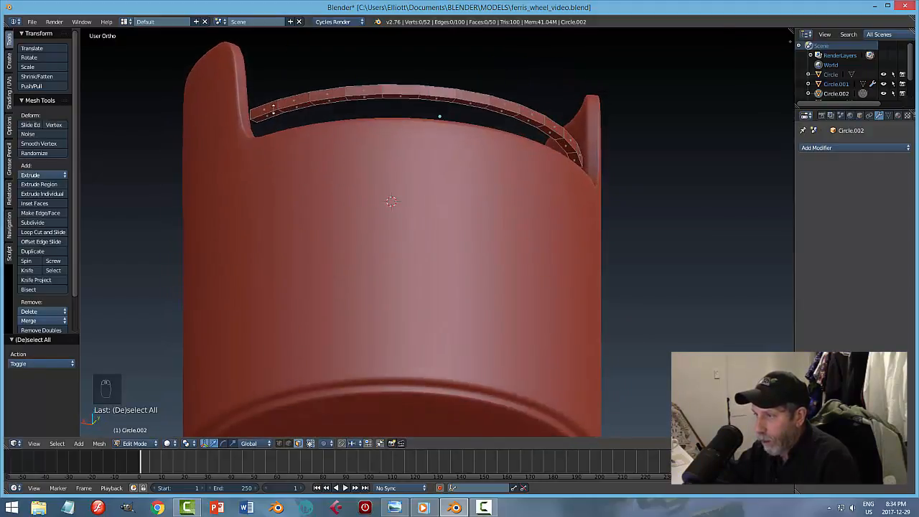
shift+right_click(360, 98)
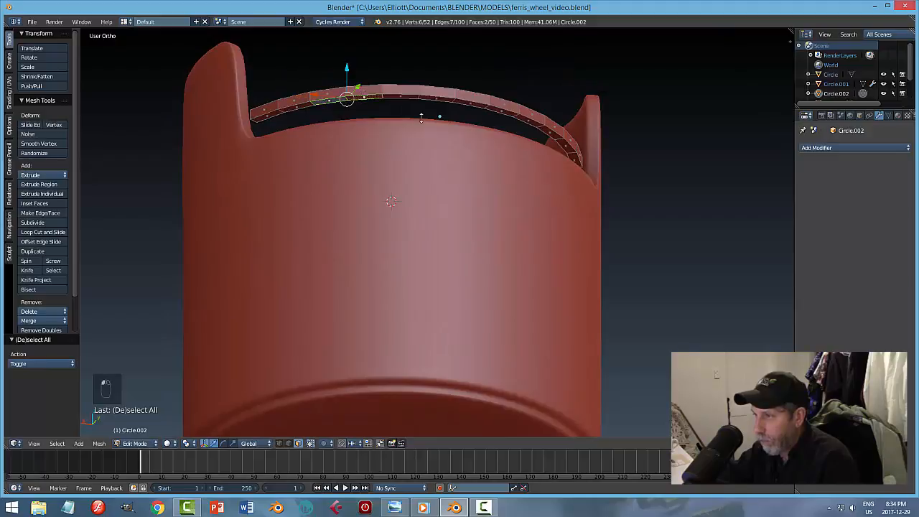
shift+right_click(468, 103)
shift+right_click(501, 110)
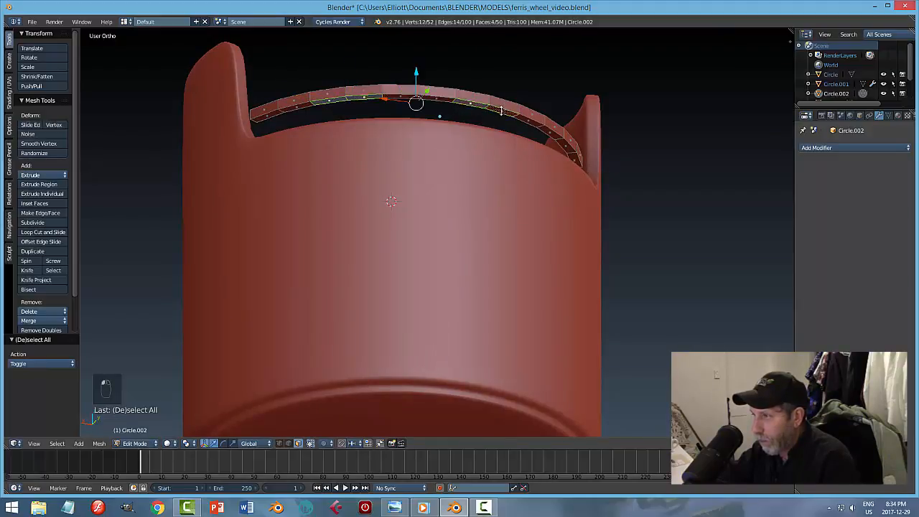
middle_drag(556, 165, 560, 198)
key(e)
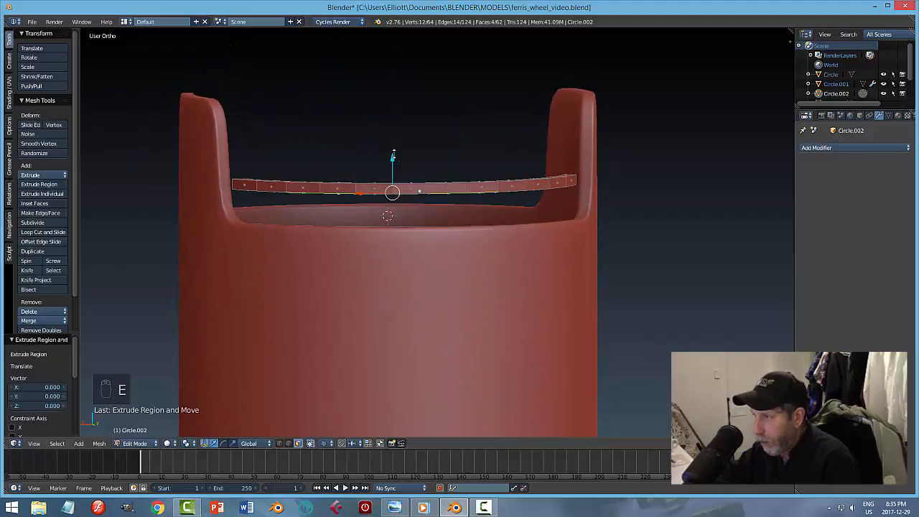
click(391, 188)
mouse_move(545, 221)
middle_down()
mouse_move(524, 228)
mouse_move(546, 207)
middle_up()
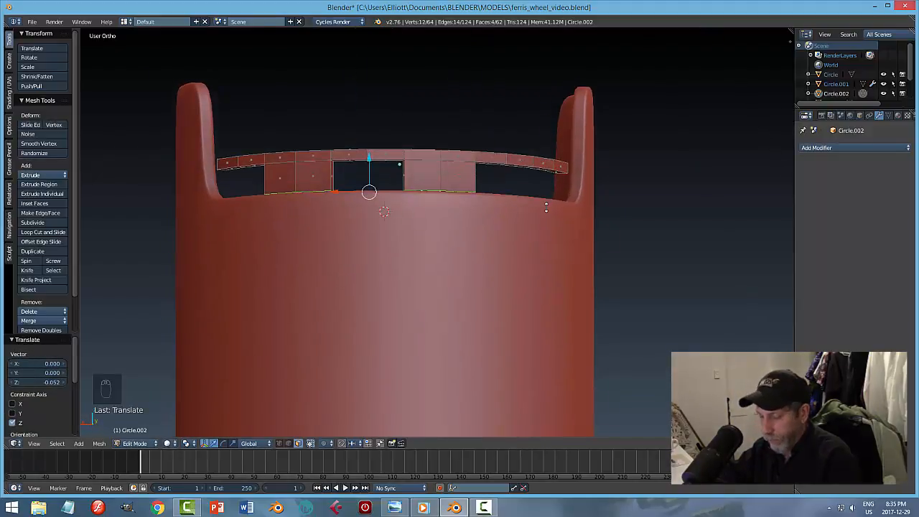
key(ctrl+z)
key(ctrl+z)
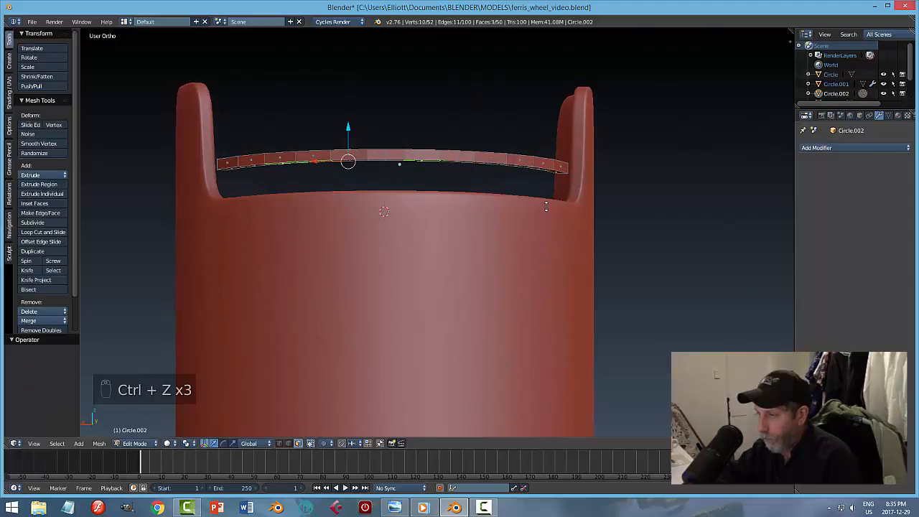
key(ctrl+z)
key(a)
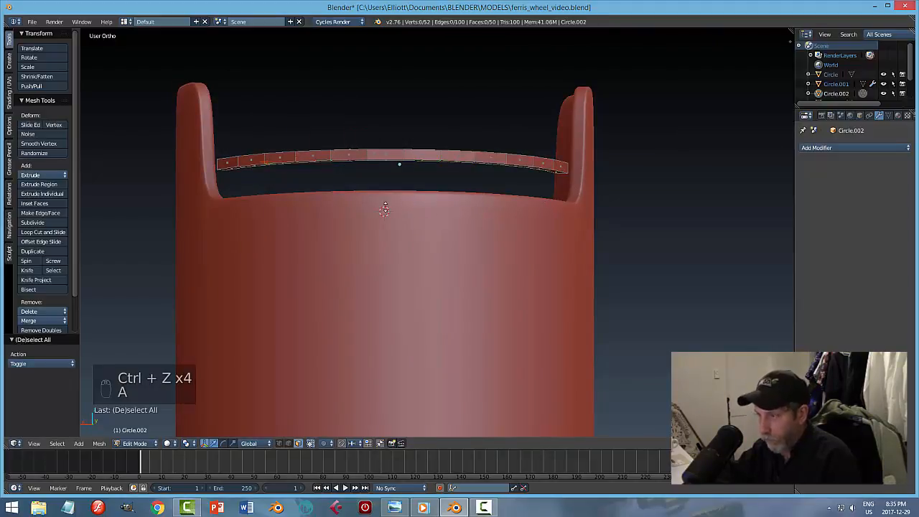
Step: Try selecting every third face along the rail's underside, three faces in all
middle_drag(408, 204, 402, 222)
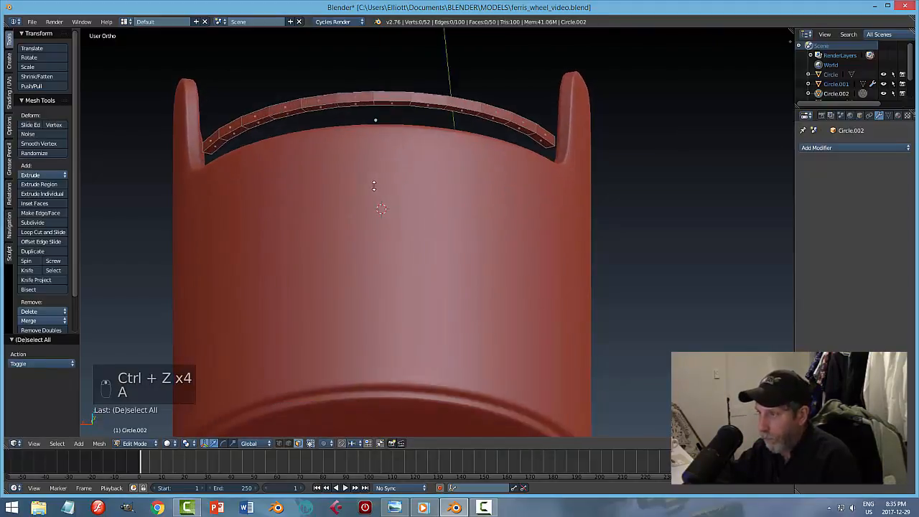
right_click(256, 122)
shift+right_click(351, 104)
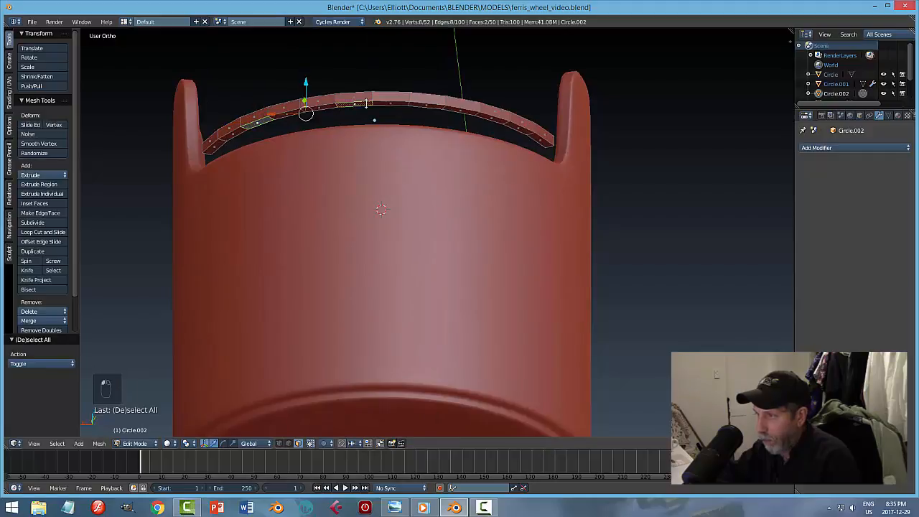
shift+right_click(457, 108)
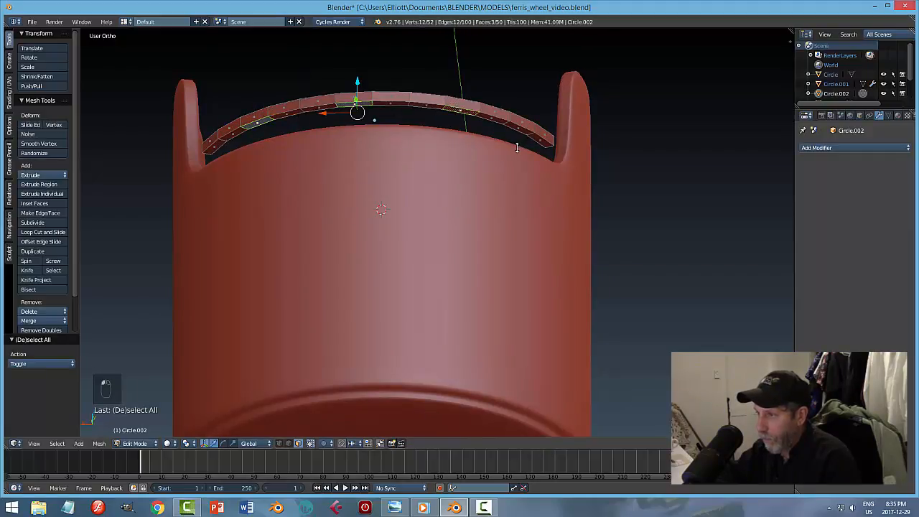
key(a)
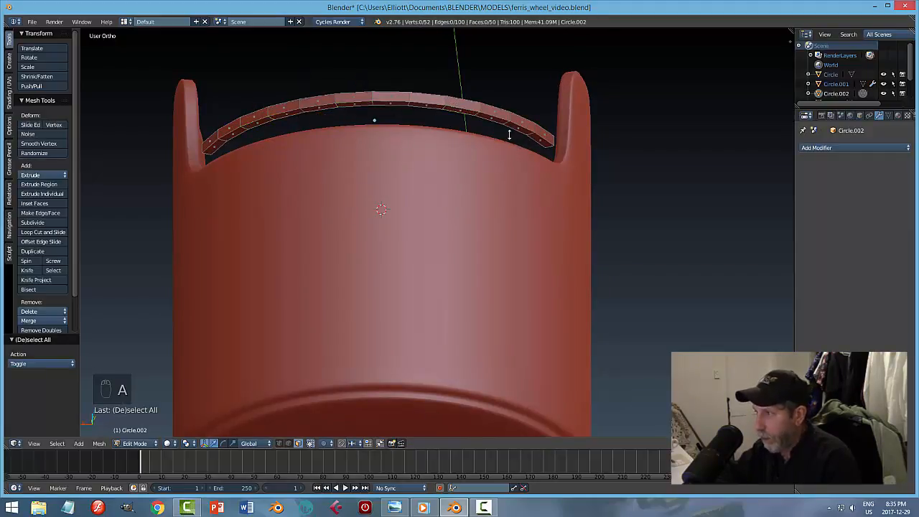
Step: Try selecting five alternate faces along the rail's underside, including the one near its middle
shift+right_click(465, 112)
shift+right_click(399, 103)
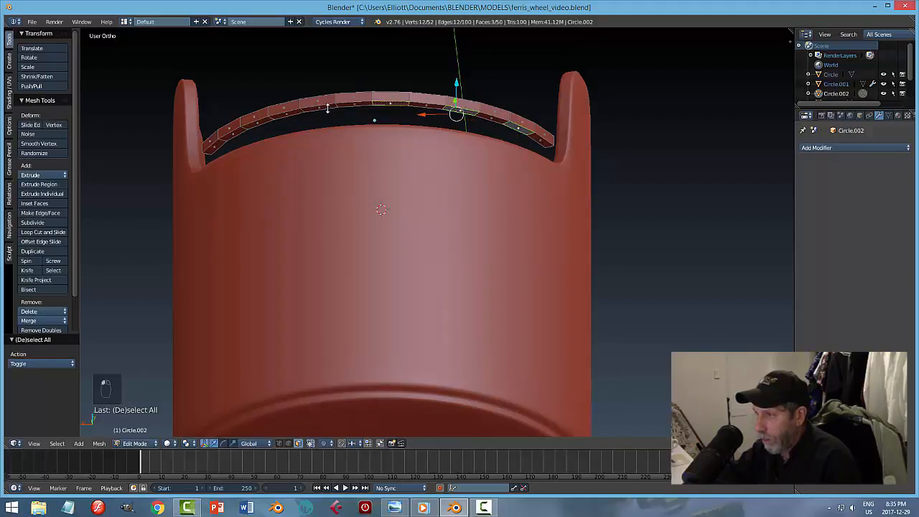
shift+right_click(325, 107)
shift+right_click(258, 122)
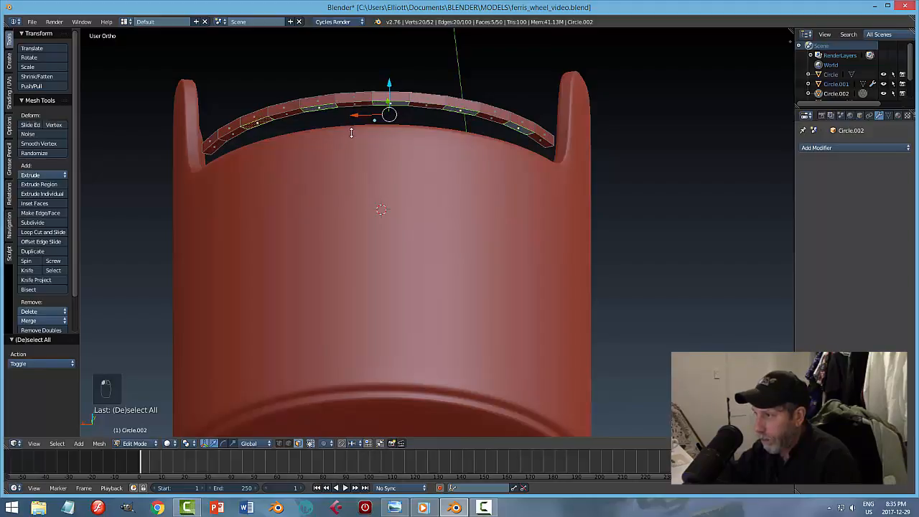
key(a)
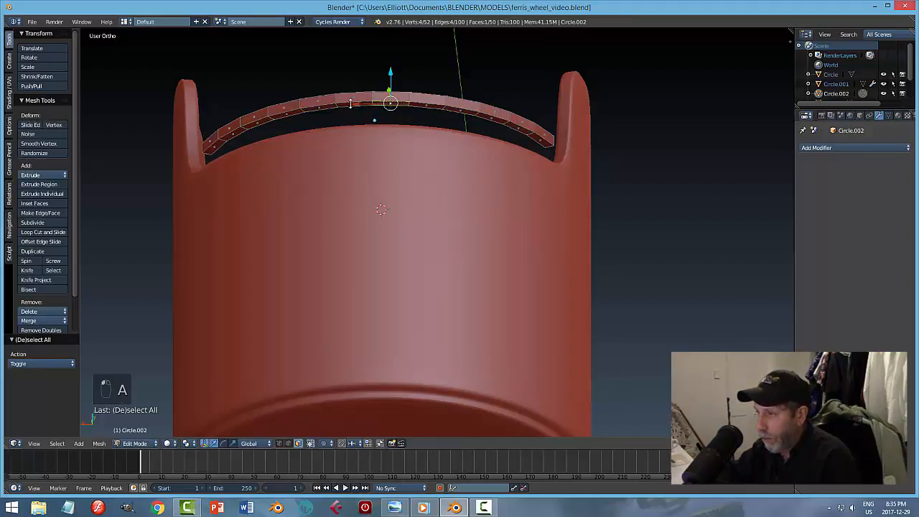
Step: Extrude four selected faces on the curved rail's underside about 0.053 downward to form three support posts reaching the tub's rim
shift+right_click(349, 103)
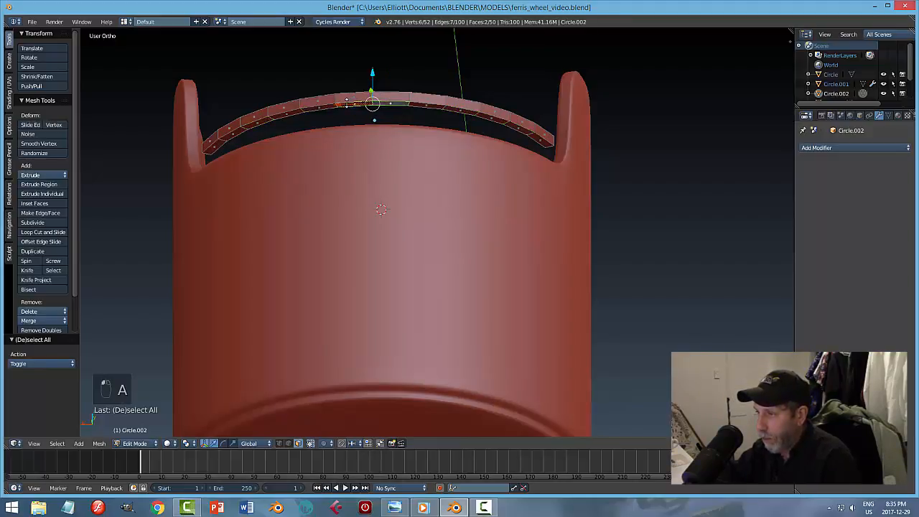
shift+right_click(490, 118)
shift+right_click(257, 123)
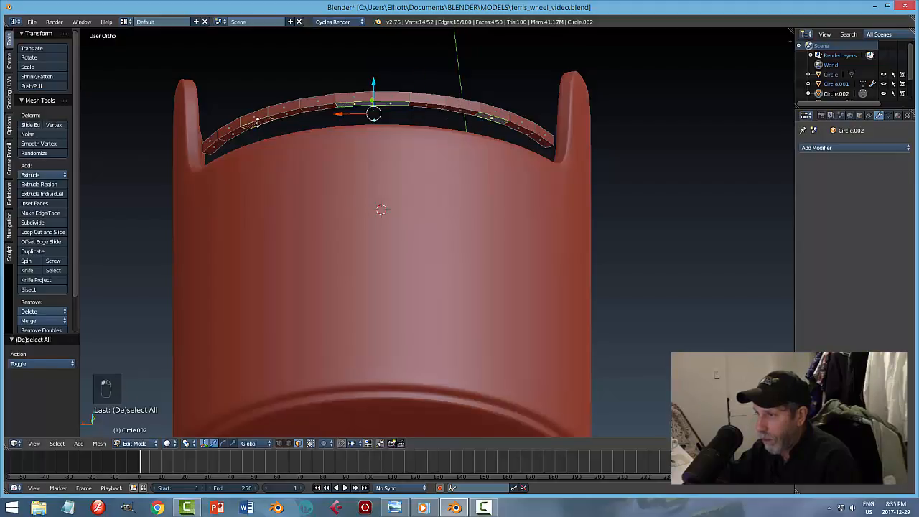
middle_drag(396, 143, 400, 164)
key(e)
click(455, 178)
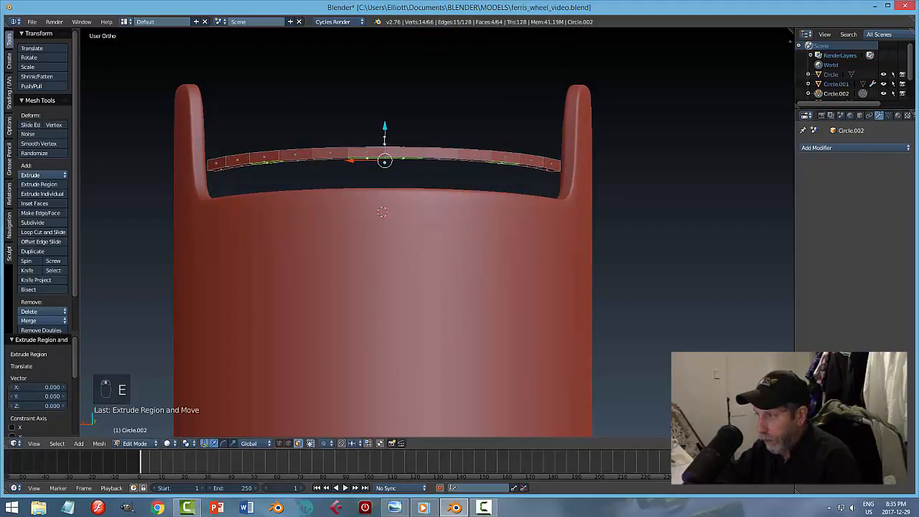
key(g)
key(z)
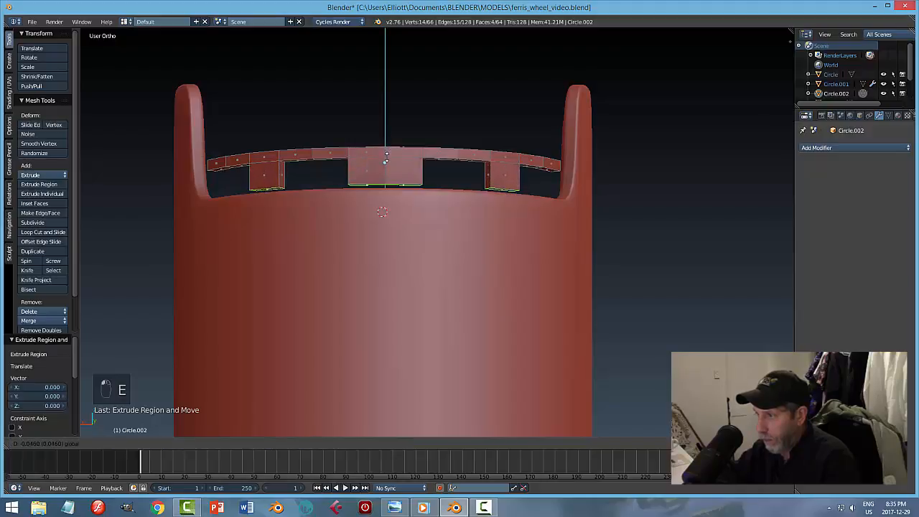
click(385, 161)
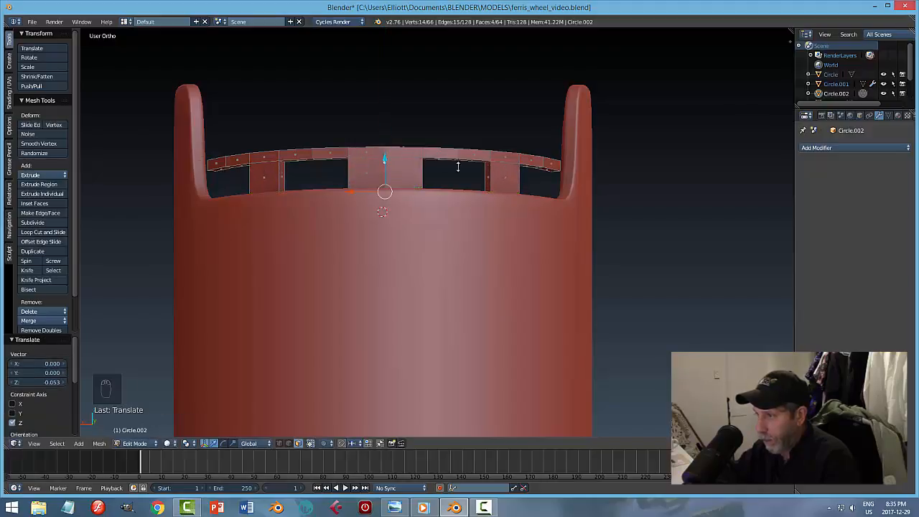
middle_drag(385, 161, 469, 191)
key(a)
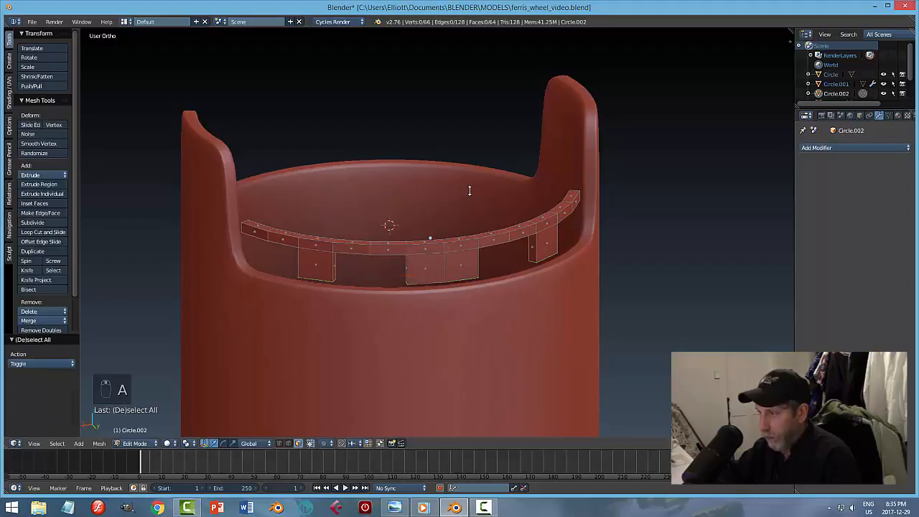
Step: Return to Object Mode and move the rail about 0.017 along the Y axis toward the tub's wall
key(Tab)
click(402, 191)
scroll(454, 197, down, 1)
middle_drag(455, 197, 568, 301)
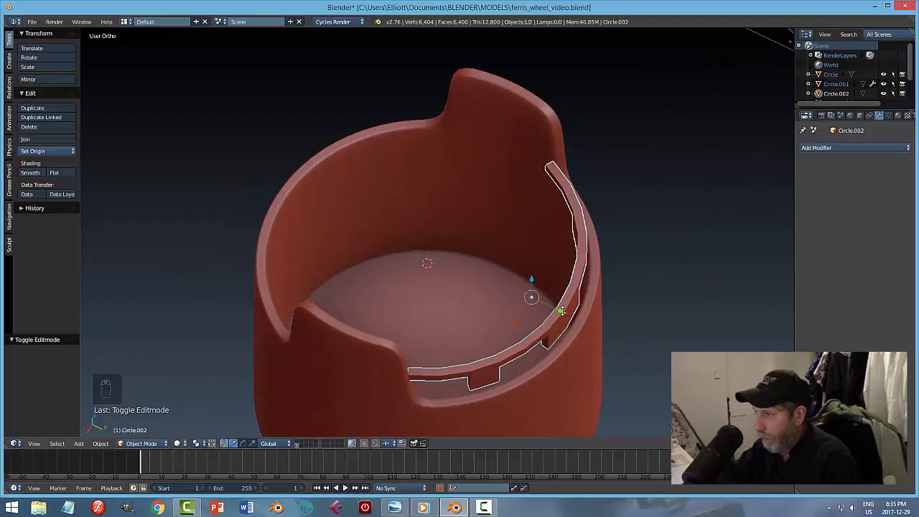
mouse_move(562, 310)
mouse_down()
mouse_move(577, 336)
mouse_move(569, 313)
mouse_up()
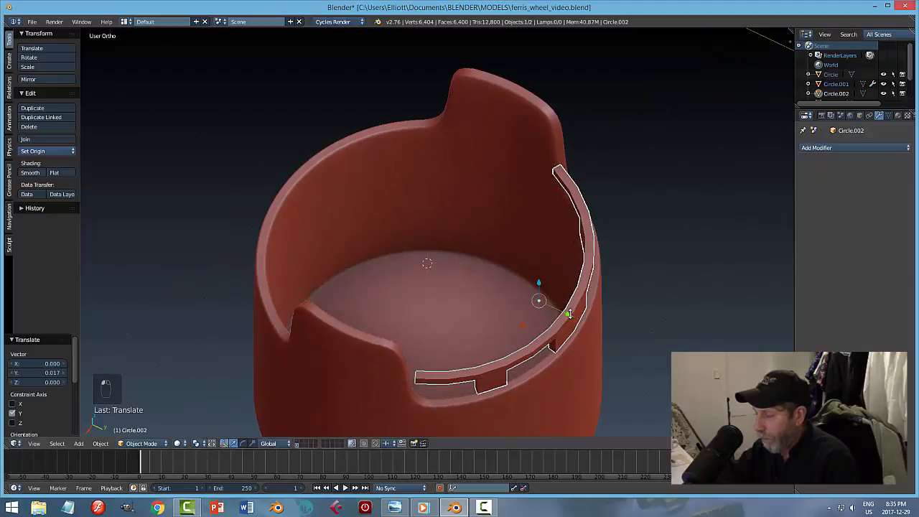
Step: Try to scale the rail up uniformly by about 1.08, and undo the enlargement
key(s)
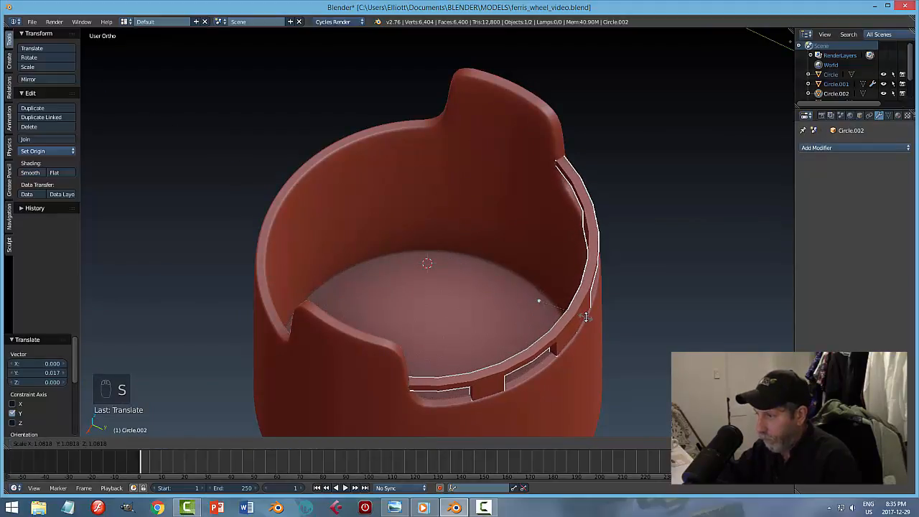
click(586, 316)
mouse_move(586, 316)
middle_down()
mouse_move(596, 332)
mouse_move(646, 328)
mouse_move(665, 316)
mouse_move(653, 211)
mouse_move(615, 308)
mouse_move(619, 322)
mouse_move(430, 314)
mouse_move(584, 308)
mouse_move(592, 316)
middle_up()
click(545, 330)
key(ctrl+z)
key(ctrl+z)
Step: Try to clear the rail's scale, and undo it
key(alt+s)
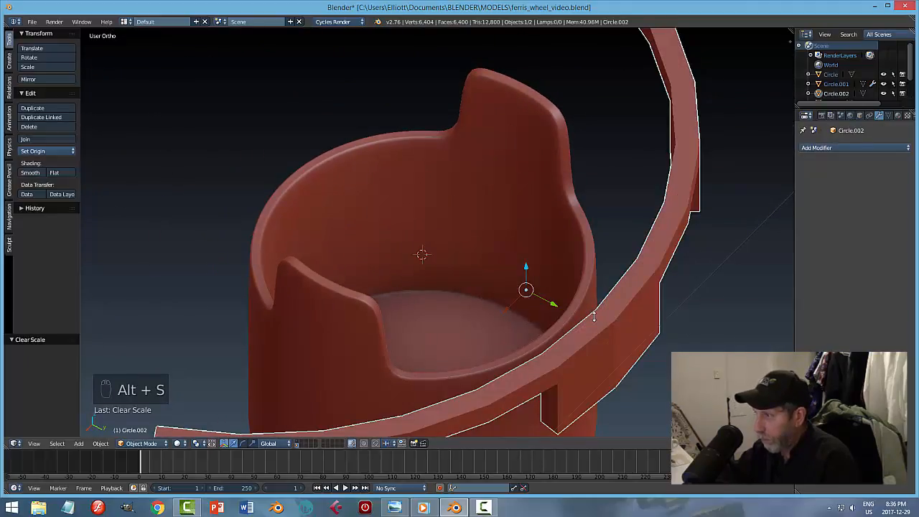
key(Escape)
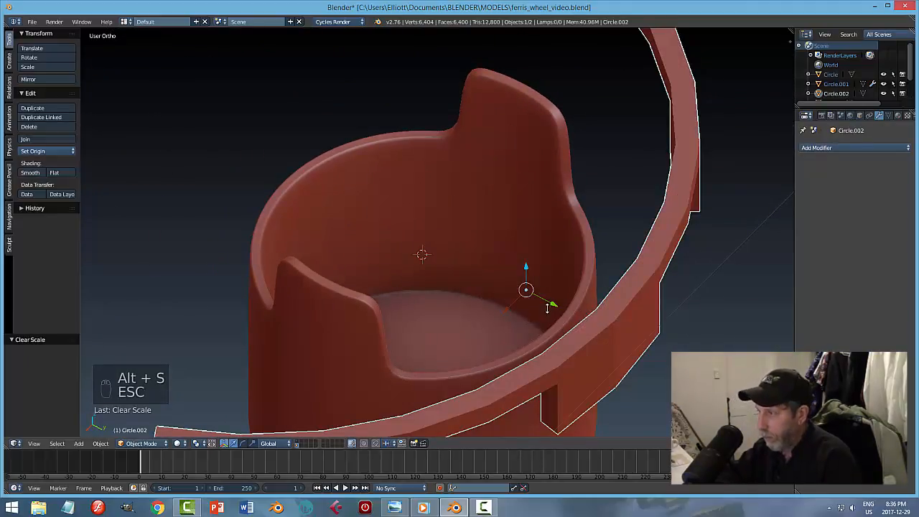
key(ctrl+z)
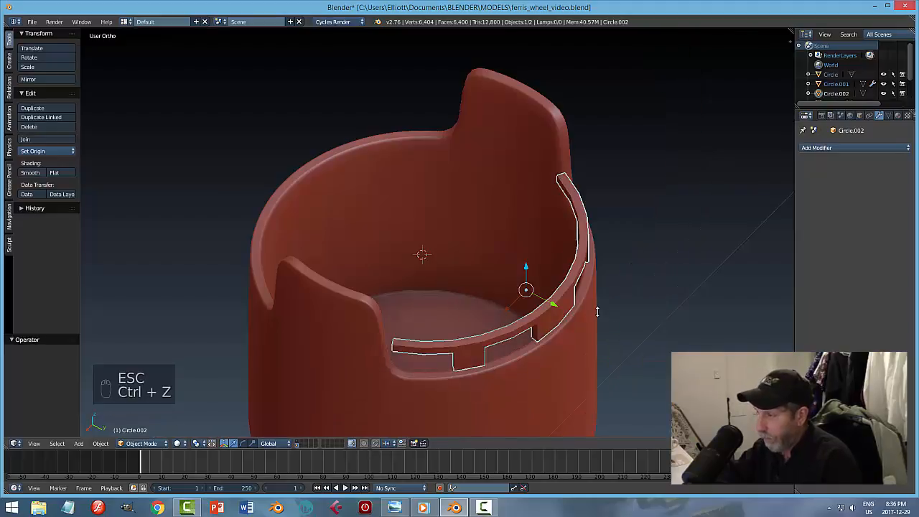
Step: Lower the rail about 0.004 along the Z axis so its posts sink into the tub's rim
middle_drag(589, 321, 624, 310)
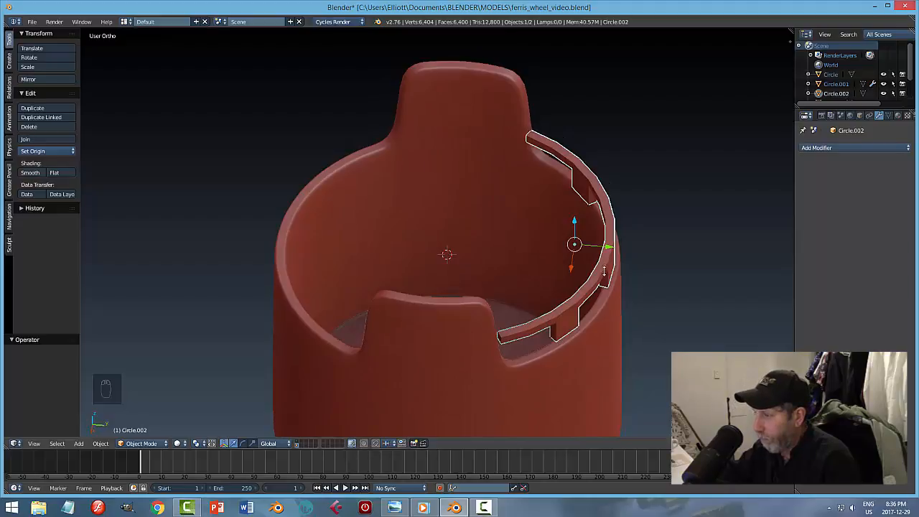
middle_drag(644, 266, 628, 278)
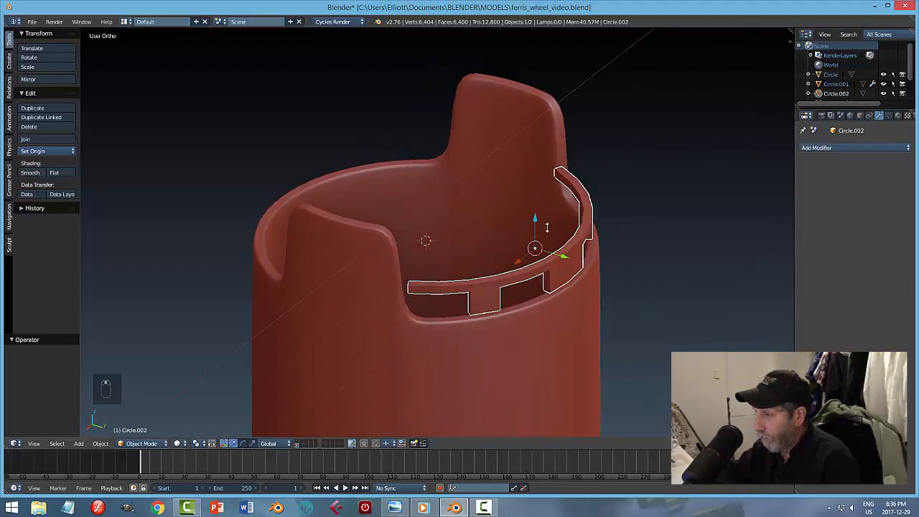
key(g)
key(z)
click(535, 222)
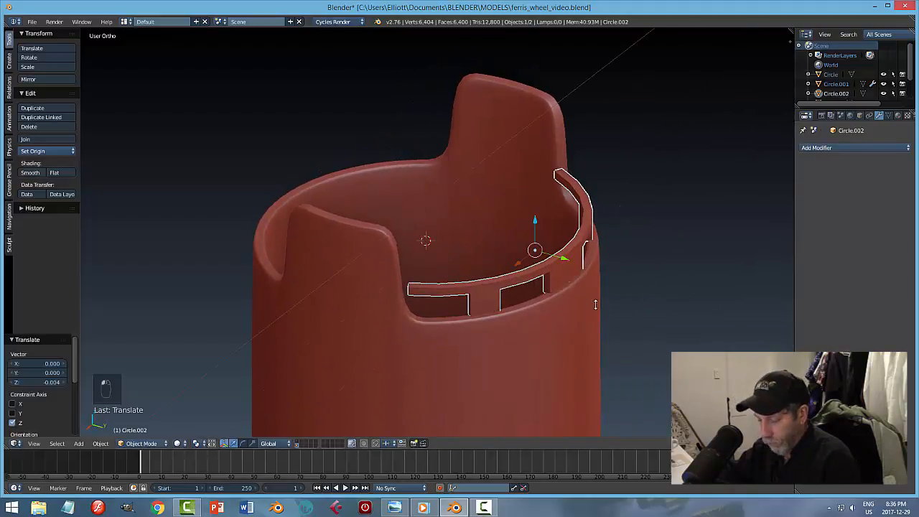
Step: Scale the rail up uniformly by about 1.07 so it lines up with the tub's wall
key(a)
middle_drag(596, 305, 618, 250)
right_click(618, 250)
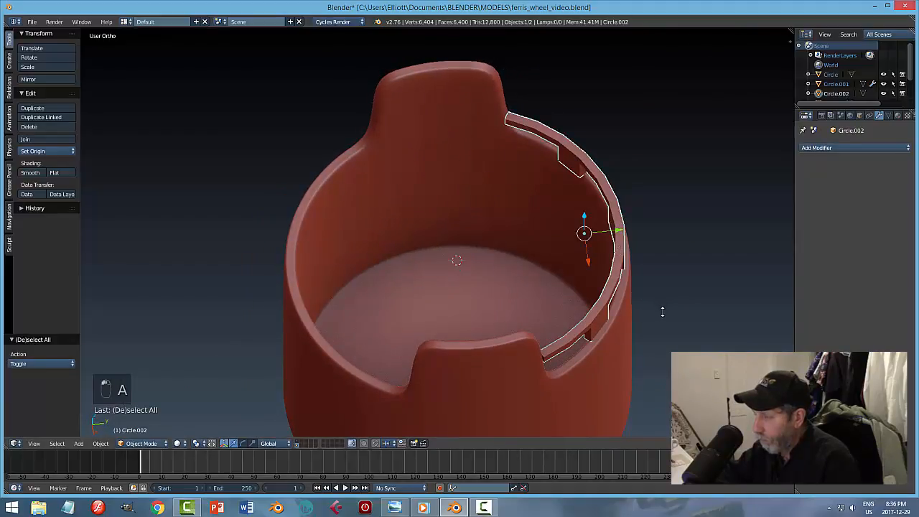
middle_drag(662, 310, 662, 320)
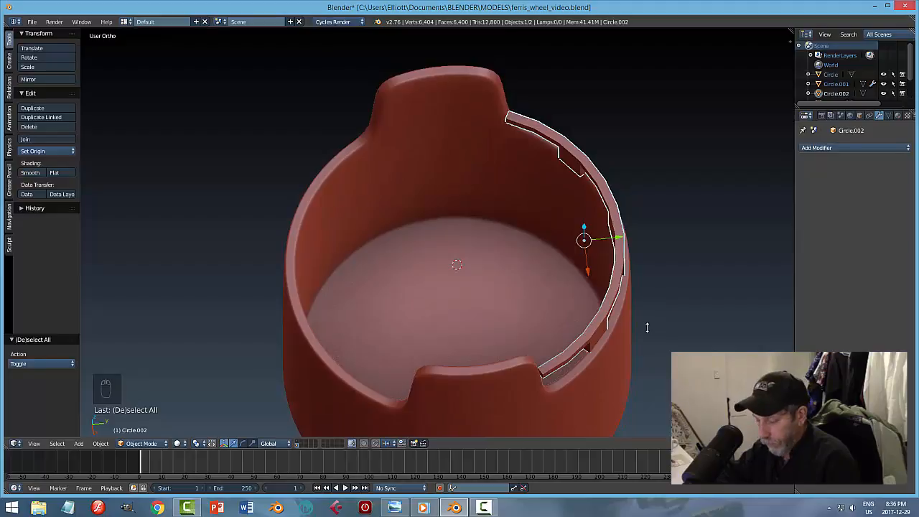
key(s)
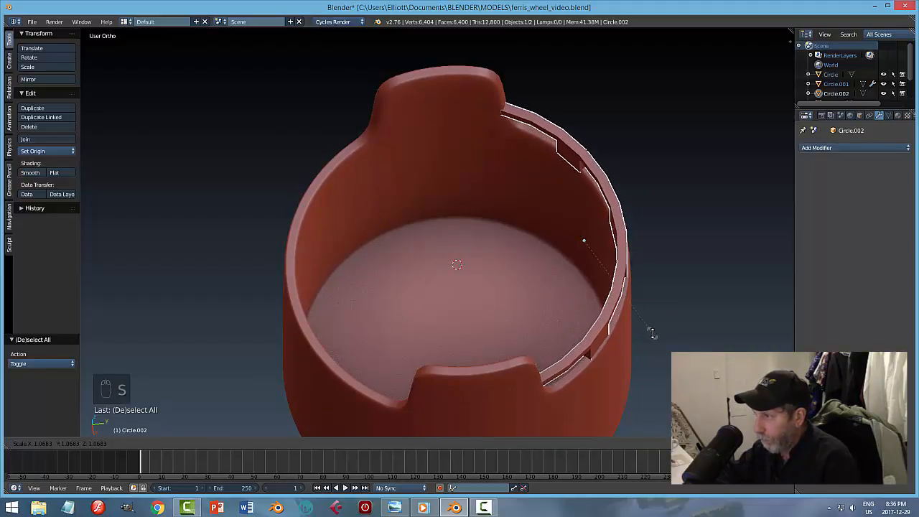
click(652, 333)
middle_drag(702, 324, 544, 296)
key(a)
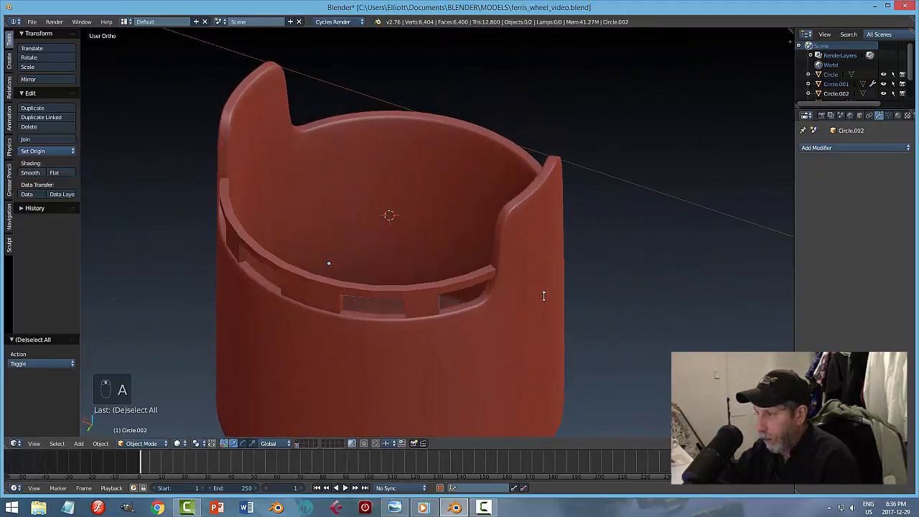
Step: Add a Subdivision Surface modifier to the rail with 2 view subdivisions
right_click(431, 289)
click(814, 147)
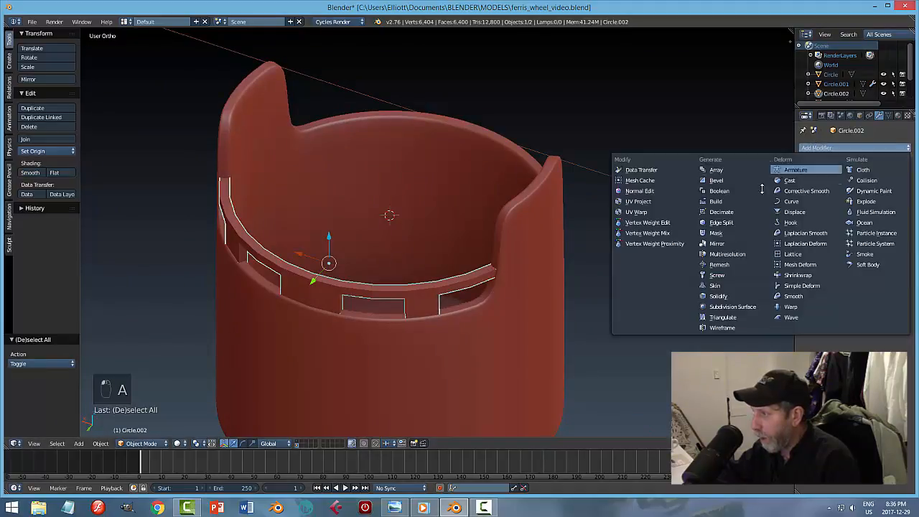
click(740, 307)
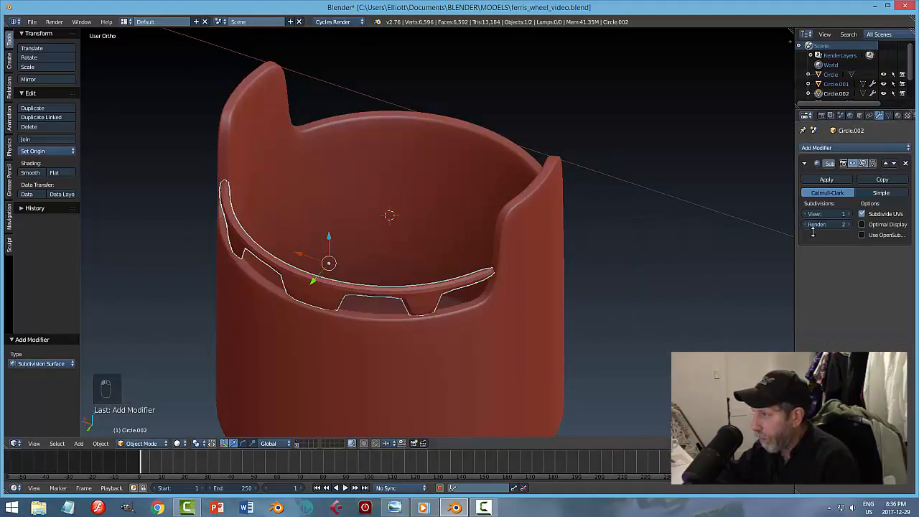
click(847, 214)
middle_drag(597, 291, 644, 314)
Step: In Edit Mode, add two lengthwise loop cuts along the rail, slid close to its inner and outer edges
key(Tab)
click(726, 302)
scroll(609, 324, up, 2)
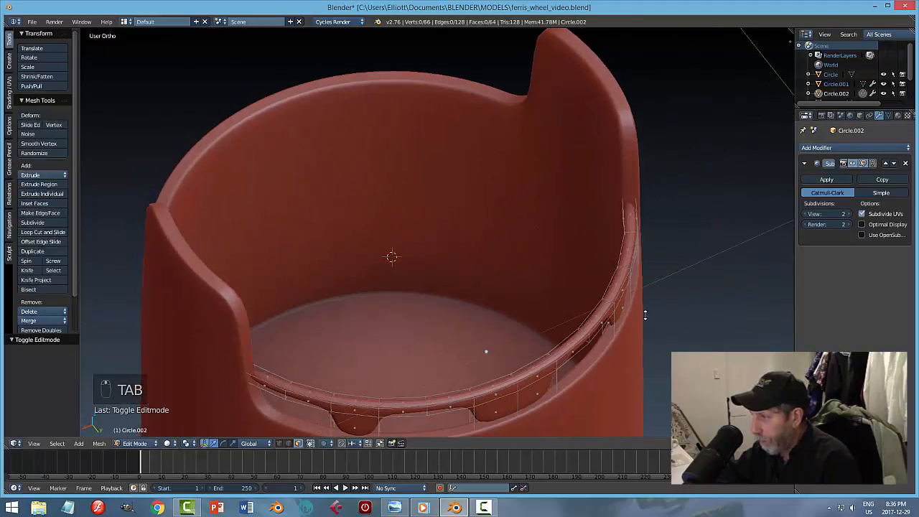
key(ctrl+r)
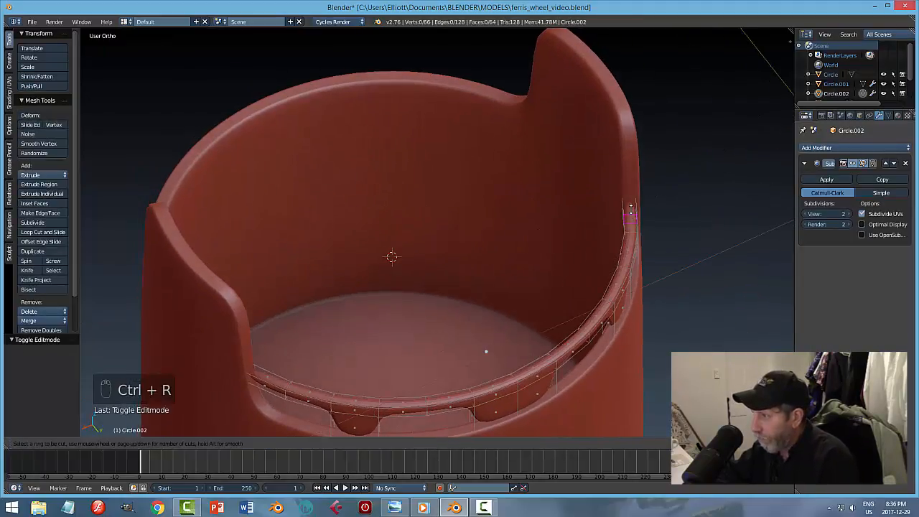
click(629, 230)
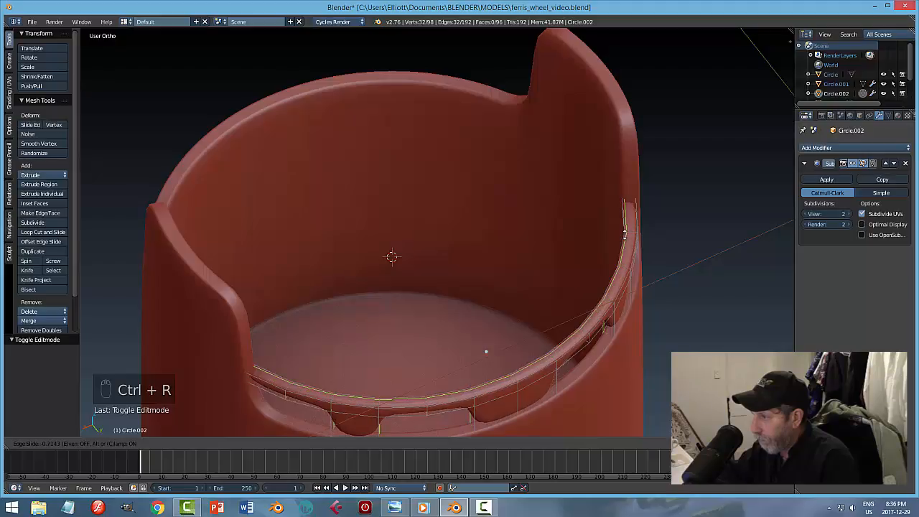
click(635, 226)
key(ctrl+r)
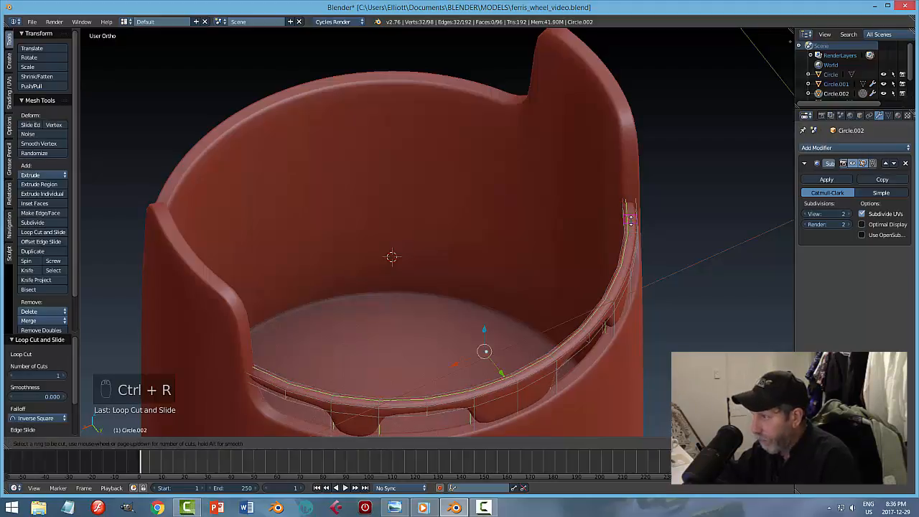
click(630, 230)
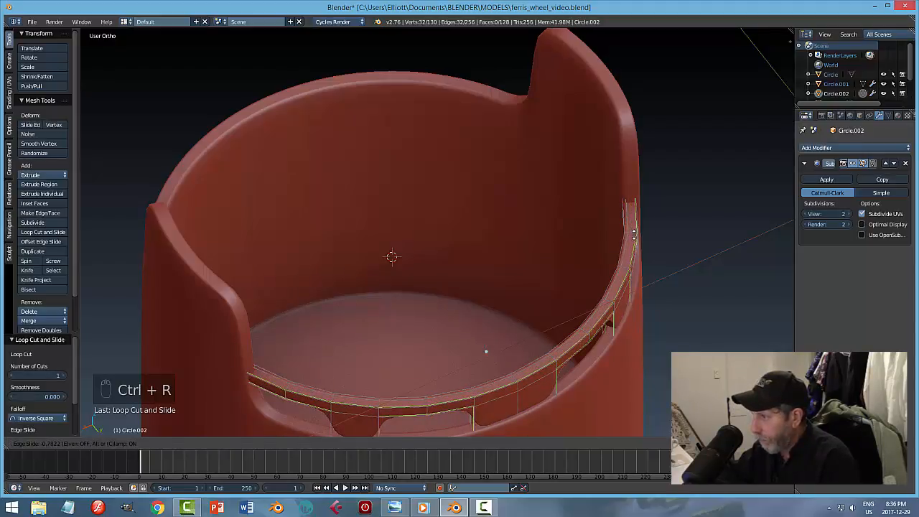
click(657, 308)
middle_drag(647, 343, 487, 327)
key(a)
Step: Add two horizontal loop cuts around the wide middle post, slid close to its bottom and top edges
key(ctrl+r)
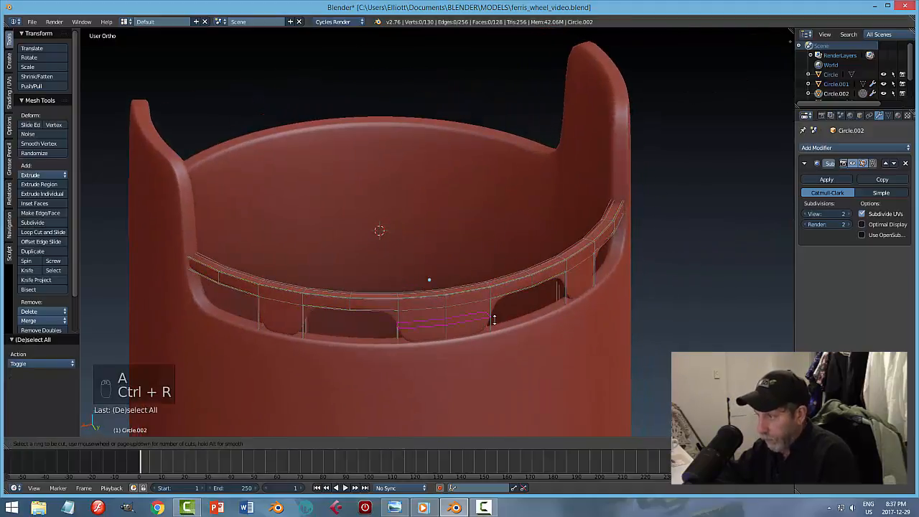
click(494, 319)
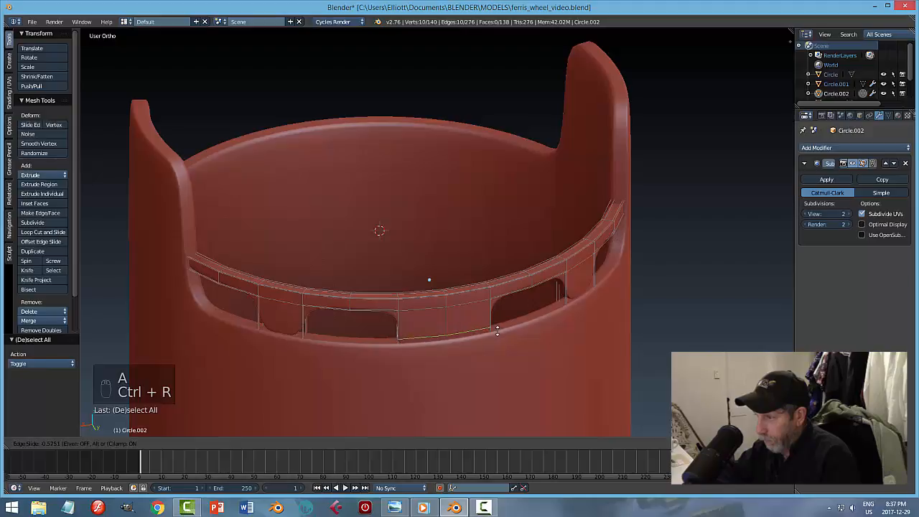
click(496, 332)
key(ctrl+r)
click(491, 321)
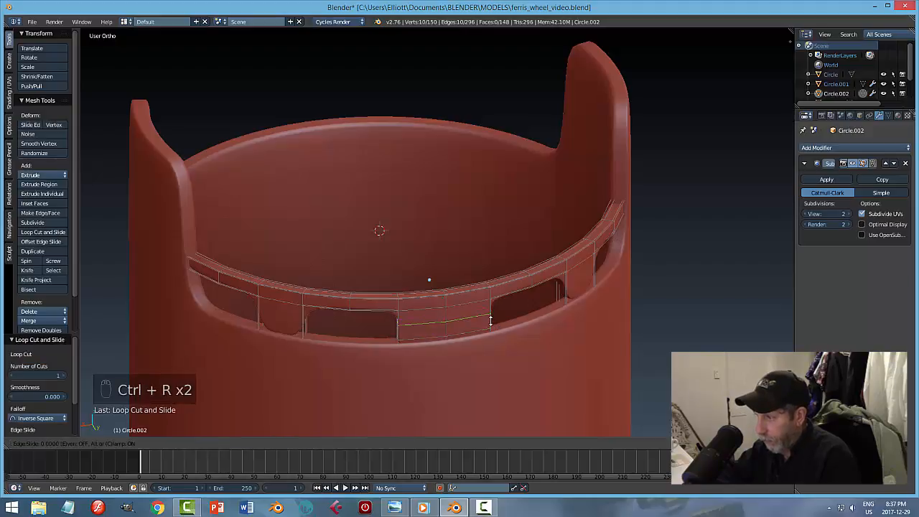
click(490, 311)
Step: Add two horizontal loop cuts around one narrow side post, slid close to its bottom and top edges
middle_drag(490, 310, 461, 305)
key(ctrl+r)
click(456, 309)
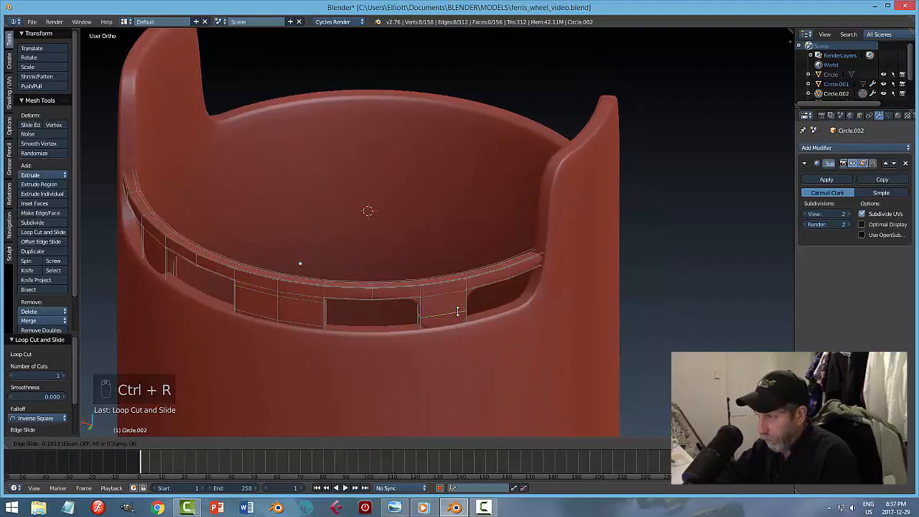
click(460, 318)
key(ctrl+r)
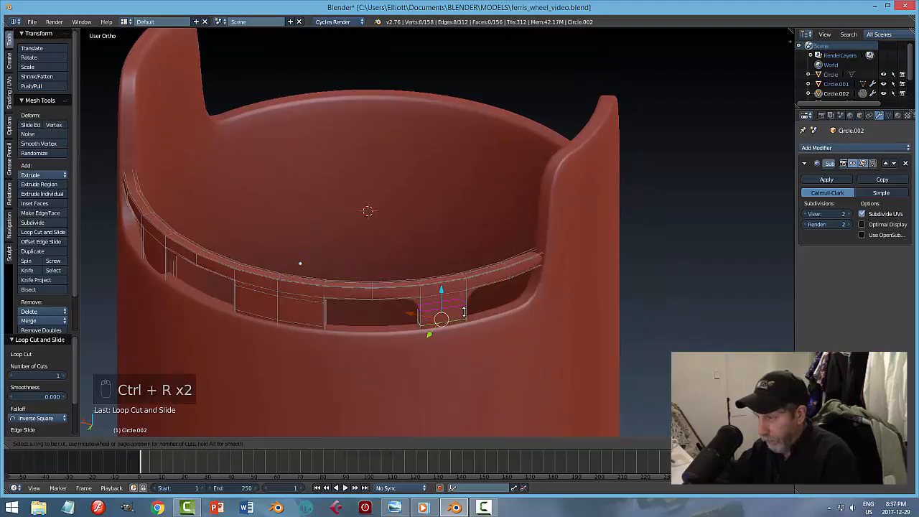
click(463, 309)
click(465, 302)
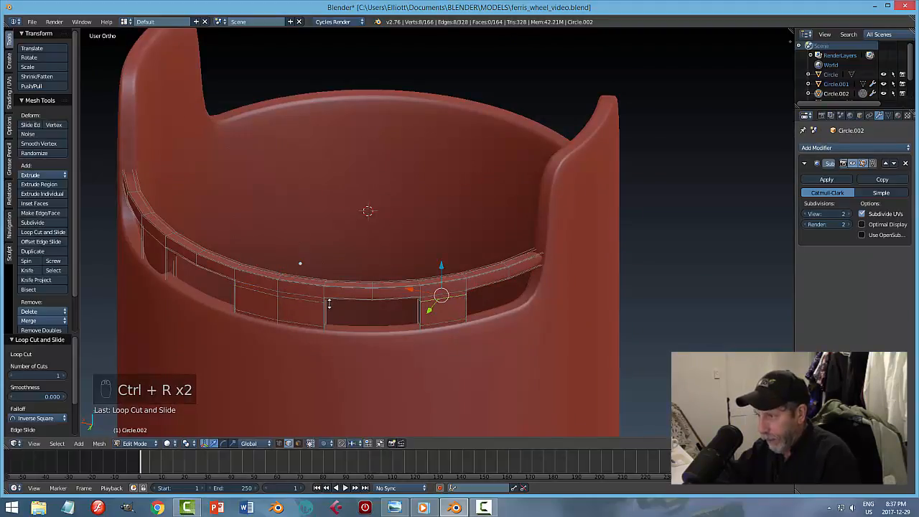
Step: Add two horizontal loop cuts around the opposite narrow side post, slid close to its top and bottom edges
middle_drag(464, 304, 441, 318)
key(ctrl+r)
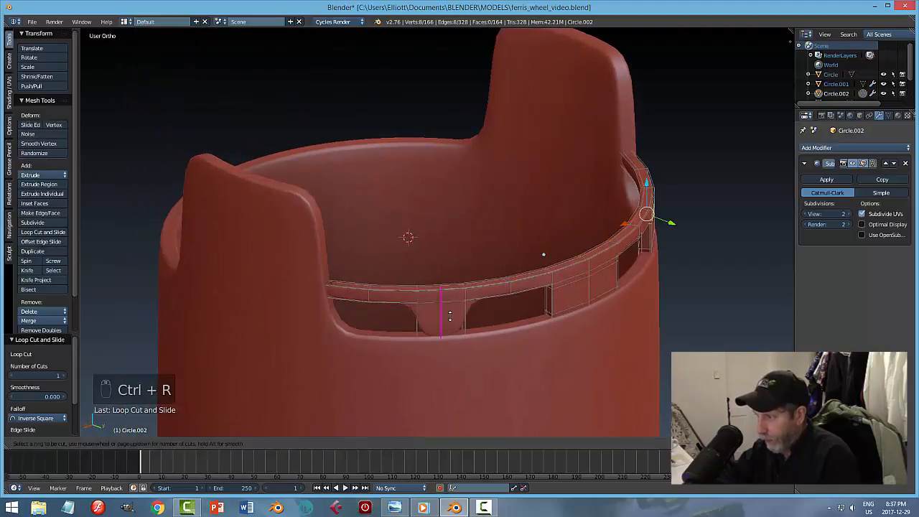
click(458, 315)
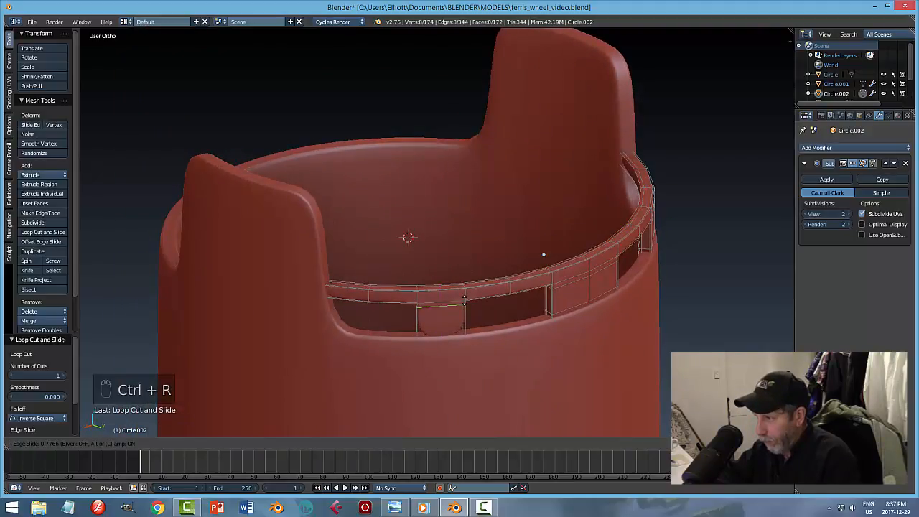
click(463, 300)
key(ctrl+r)
click(459, 322)
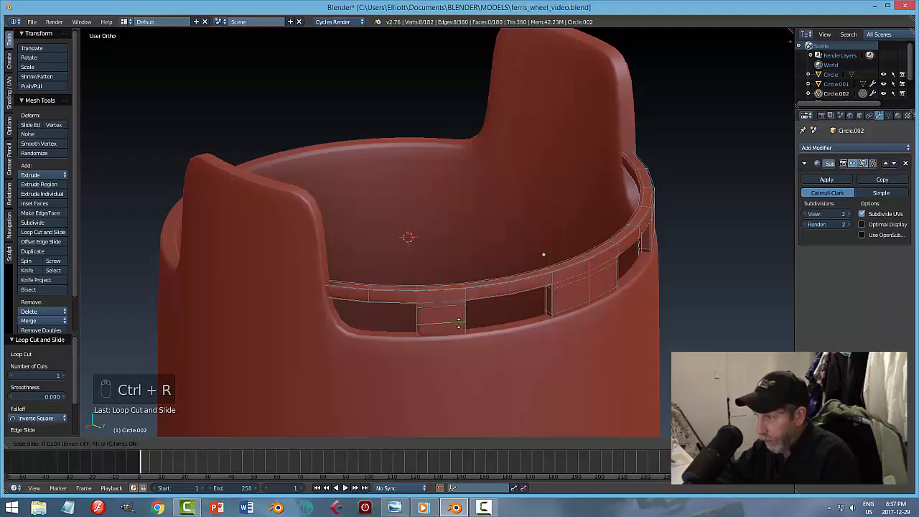
click(459, 328)
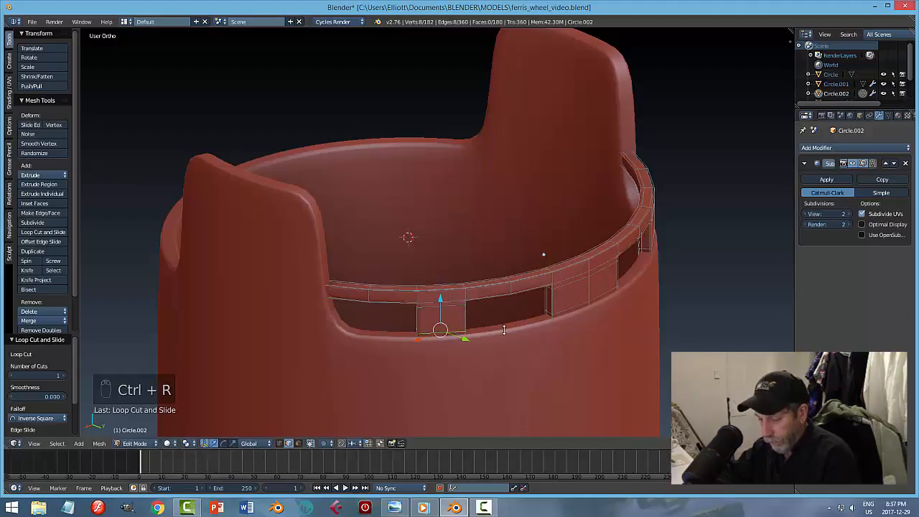
key(a)
key(Tab)
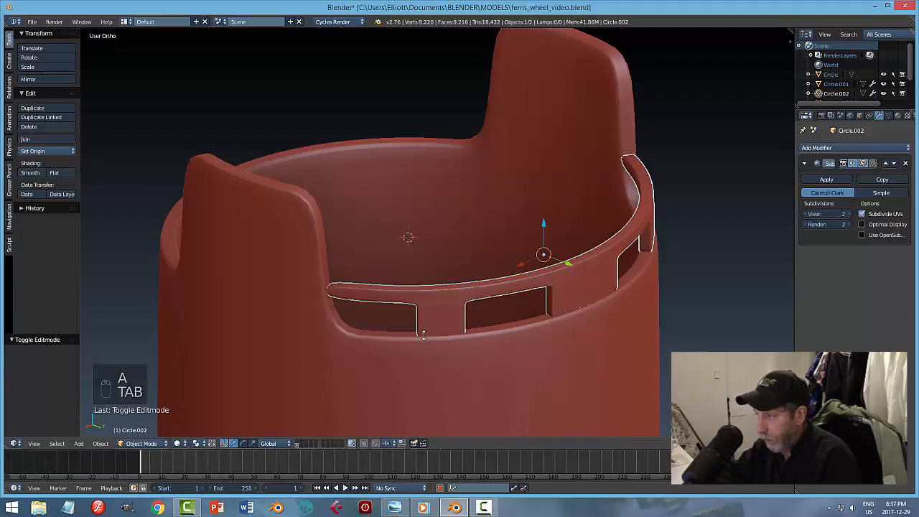
Step: Add a crosswise loop cut at each end of the rail, slid close to the end face, and return to Object Mode
key(Tab)
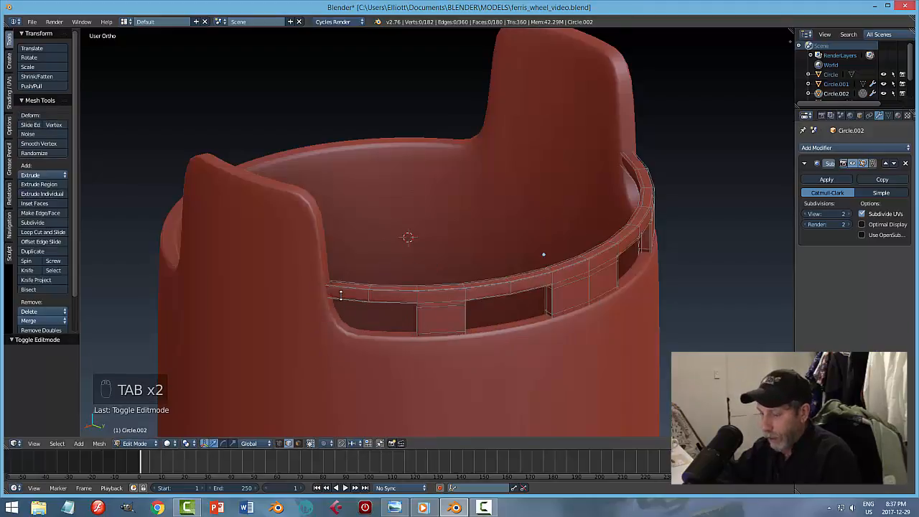
key(ctrl+r)
click(341, 295)
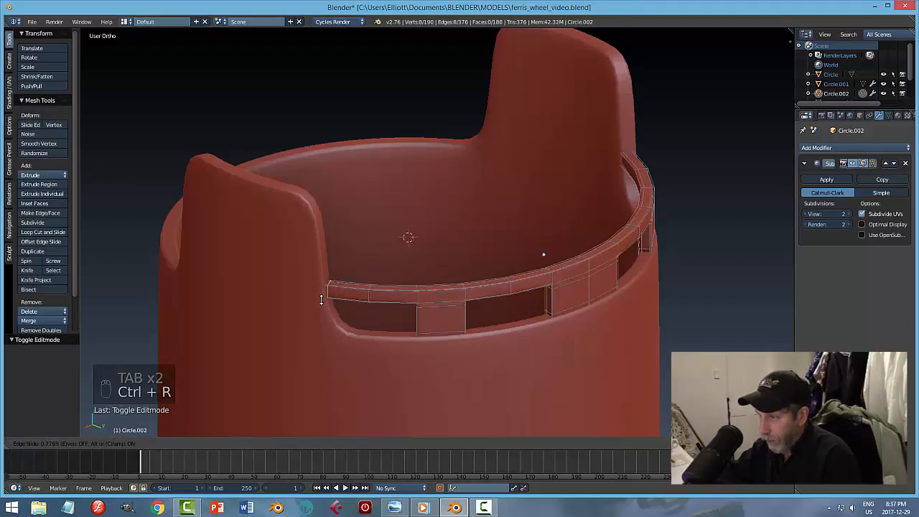
click(321, 299)
key(a)
middle_drag(460, 313, 521, 259)
key(ctrl+r)
click(527, 255)
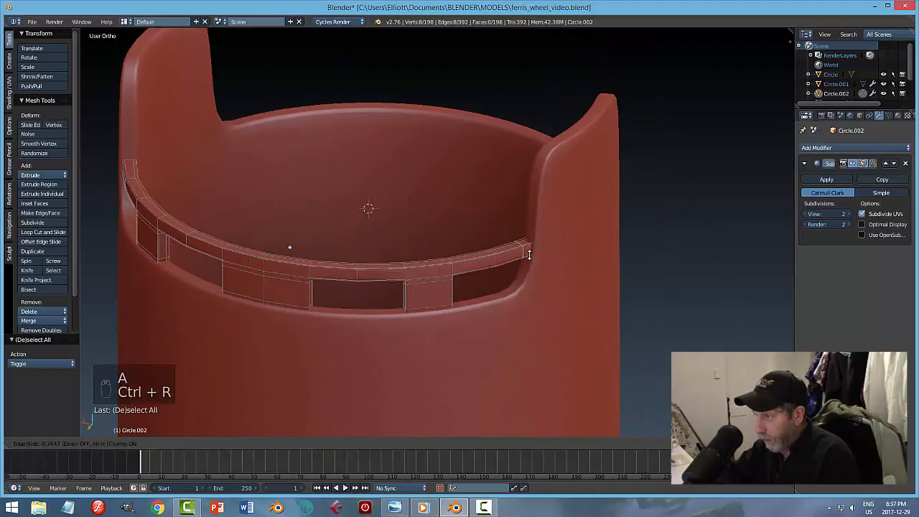
click(530, 251)
key(a)
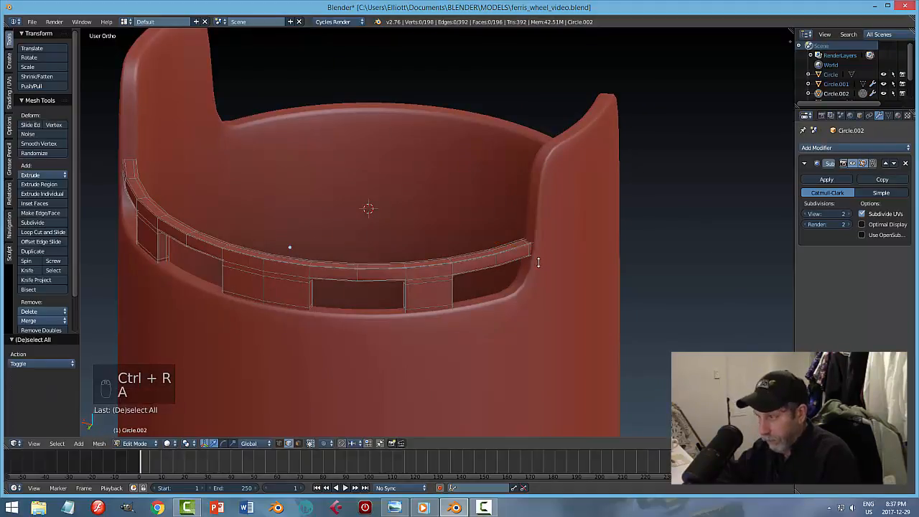
key(Tab)
click(466, 264)
key(a)
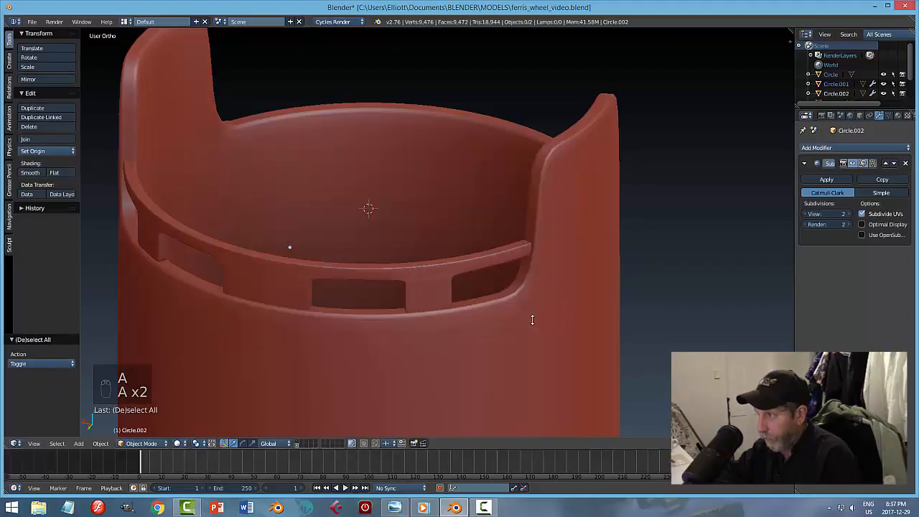
Step: Move the rail down 0.002 along the Z axis
scroll(531, 318, down, 3)
middle_drag(503, 303, 708, 307)
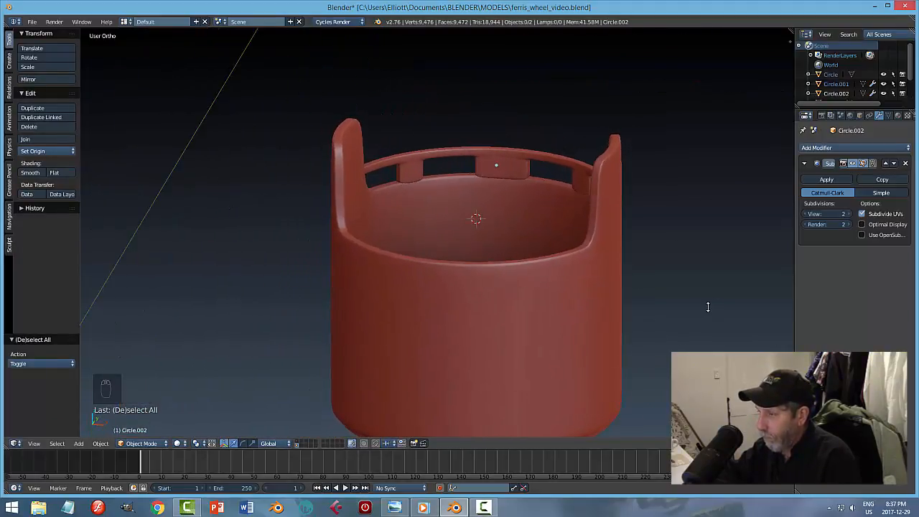
shift+middle_drag(575, 279, 572, 310)
right_click(522, 198)
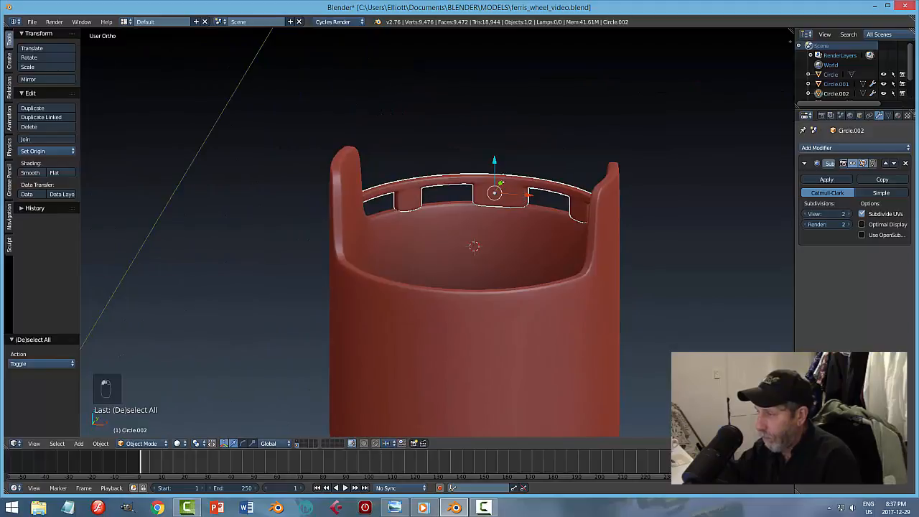
drag(494, 157, 496, 160)
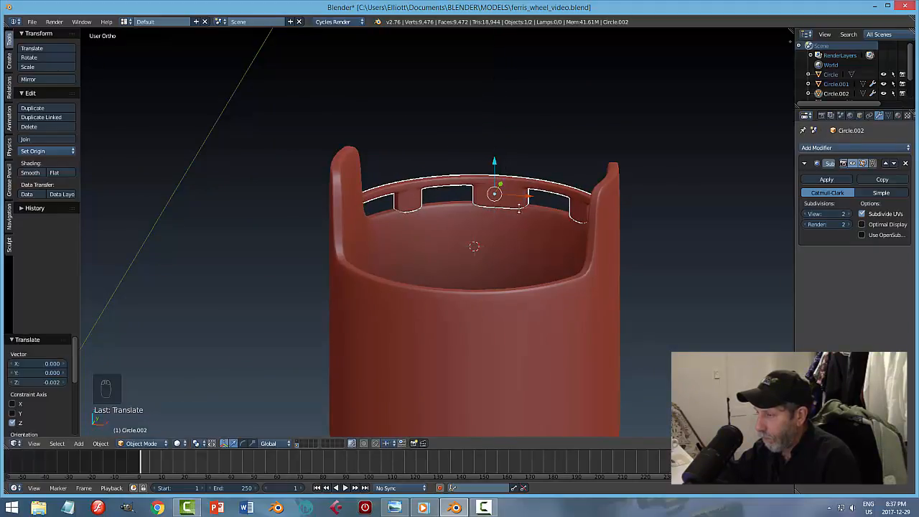
Step: Try to thin the whole rail mesh with Shrink/Fatten by about 0.0135 and inspect it in Object Mode
middle_drag(496, 161, 515, 222)
key(Tab)
click(571, 220)
scroll(573, 206, up, 2)
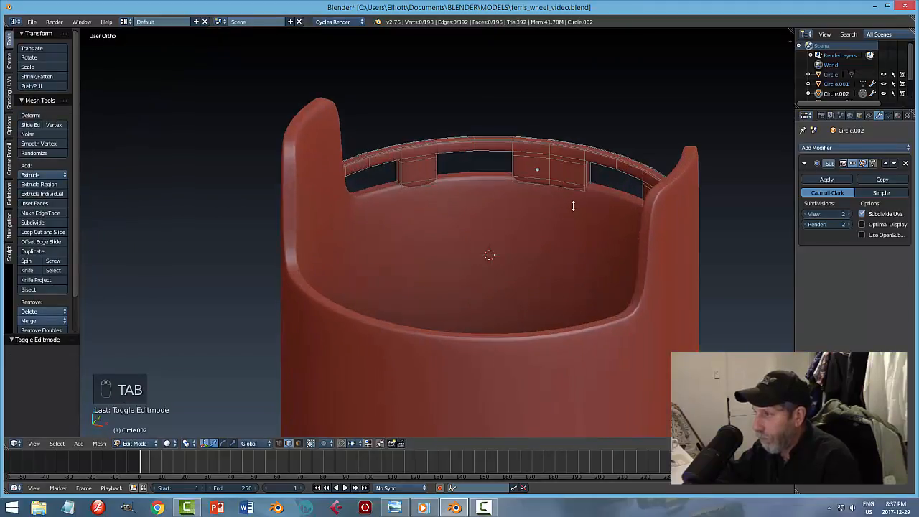
shift+middle_drag(580, 204, 546, 266)
scroll(532, 267, up, 2)
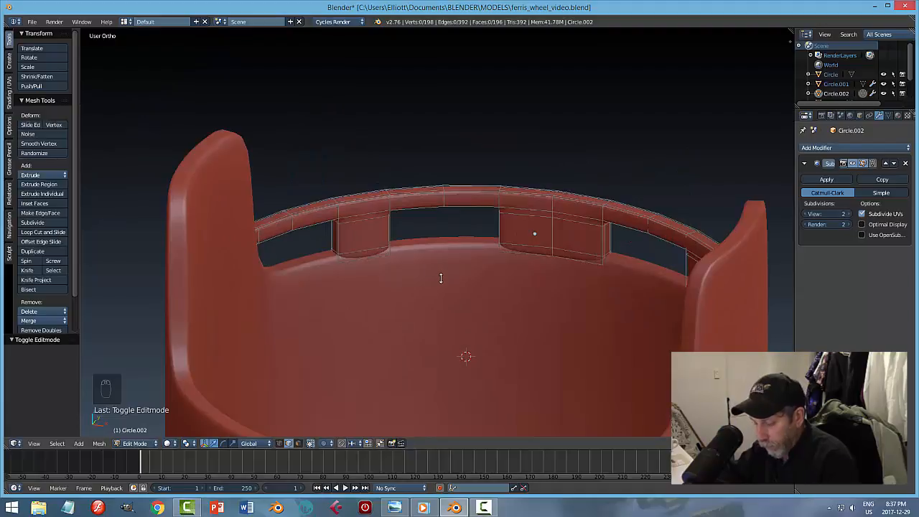
key(a)
middle_drag(579, 282, 455, 301)
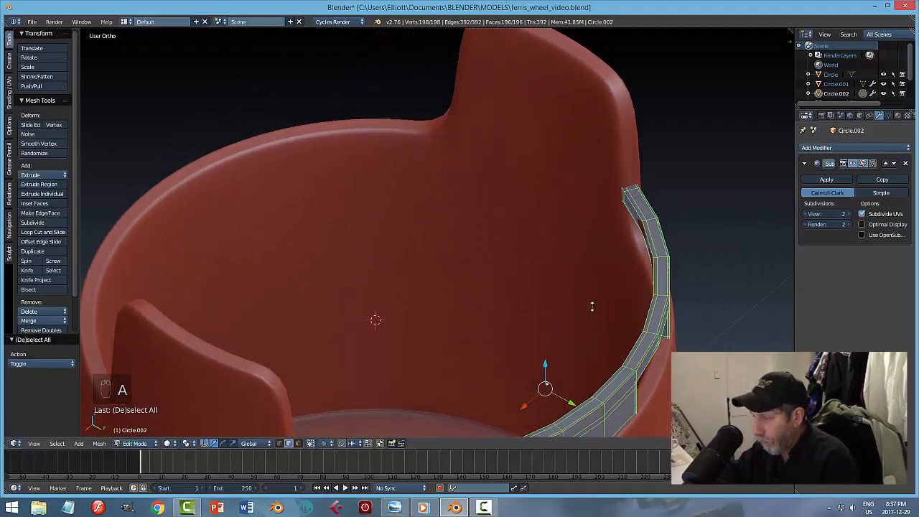
key(alt+s)
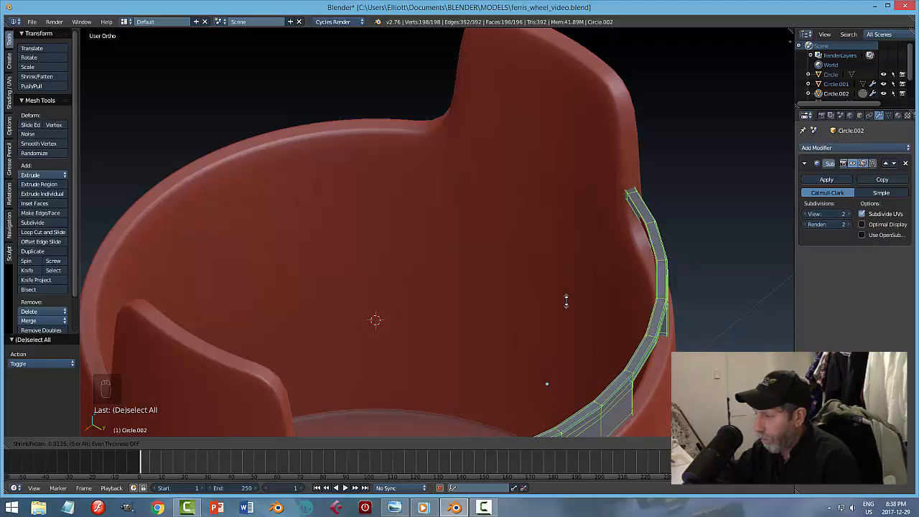
click(565, 302)
middle_drag(623, 308, 747, 283)
key(a)
key(Tab)
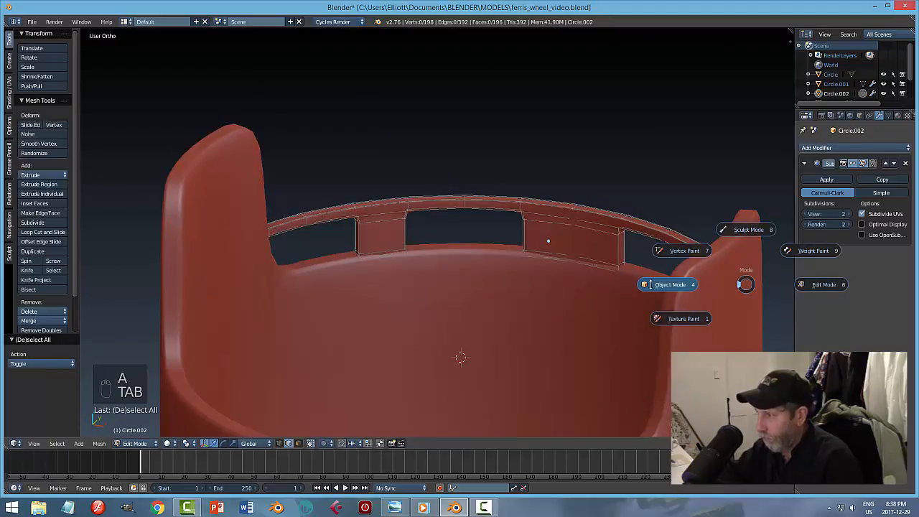
key(a)
middle_drag(628, 273, 483, 247)
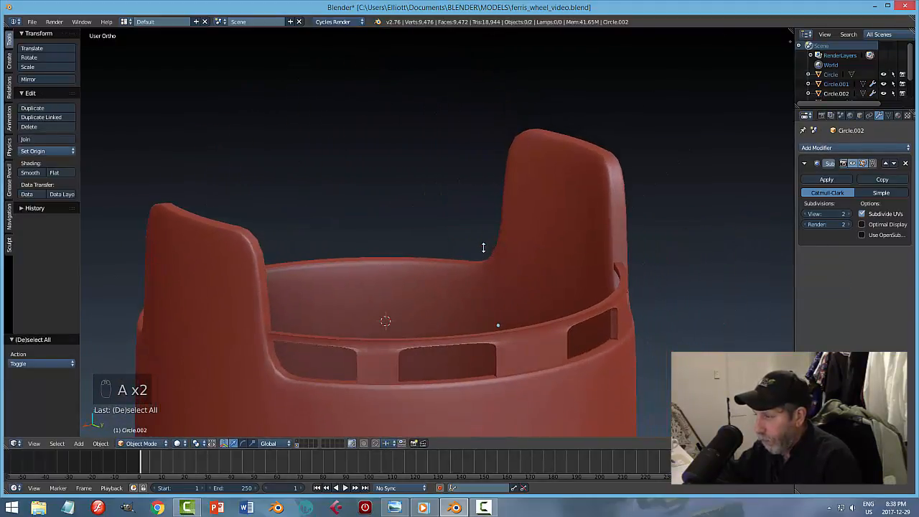
Step: Undo the Shrink/Fatten change on the rail
key(ctrl+z)
key(ctrl+z)
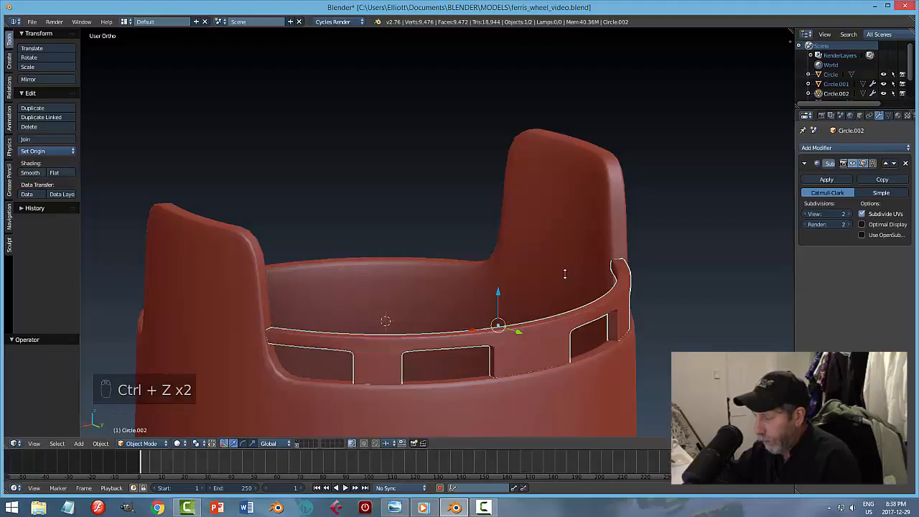
Step: Nudge the rail slightly outward along the Y axis to align it with the tub's rim
middle_drag(559, 305, 611, 341)
key(a)
right_click(559, 243)
scroll(607, 295, up, 1)
middle_drag(606, 295, 606, 297)
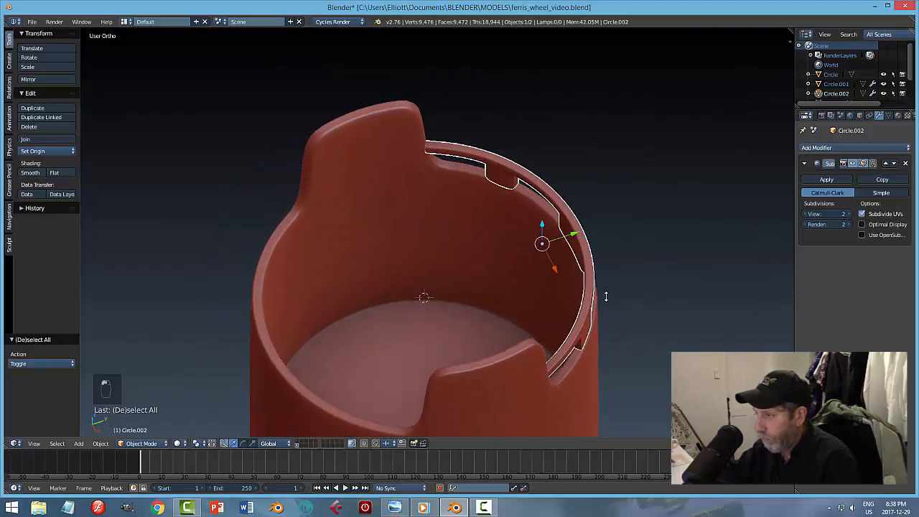
drag(573, 234, 574, 233)
key(a)
Step: Try a horizontal loop cut around the tub's inner wall and undo it
middle_drag(657, 251, 492, 258)
right_click(470, 212)
key(Tab)
click(585, 250)
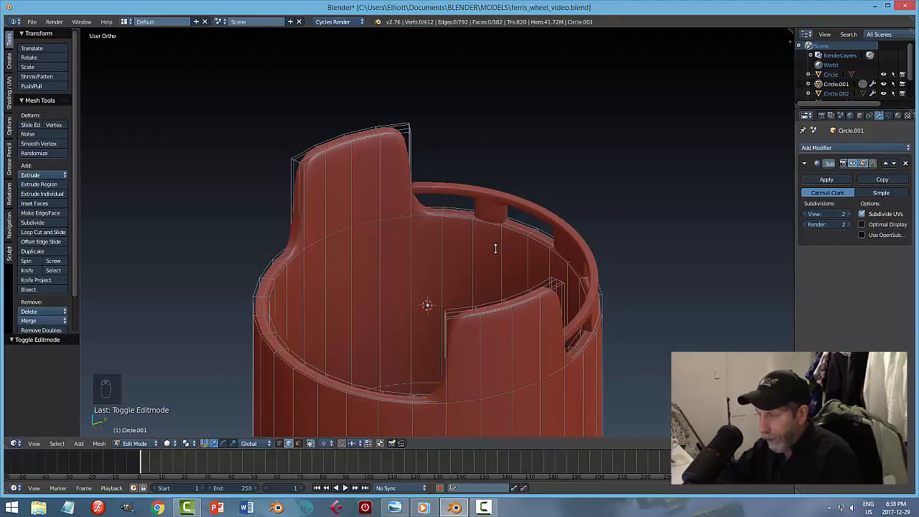
key(ctrl+r)
click(495, 248)
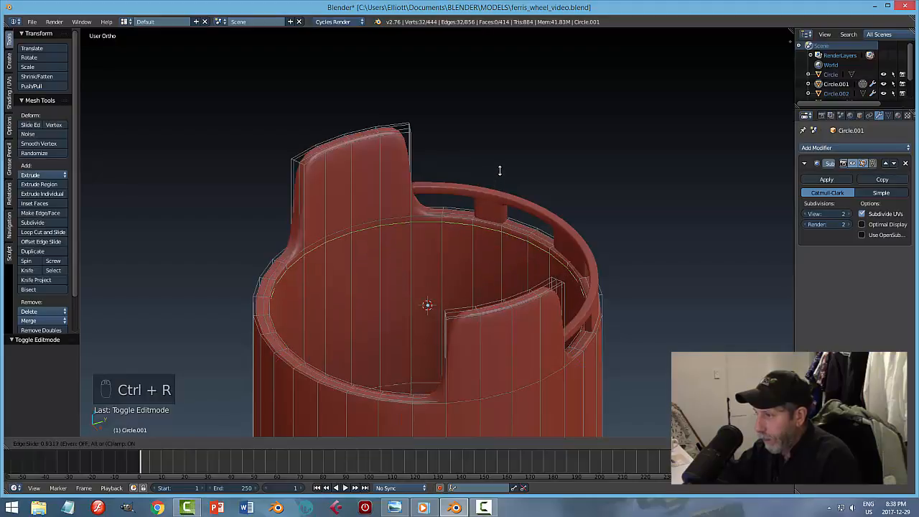
click(500, 171)
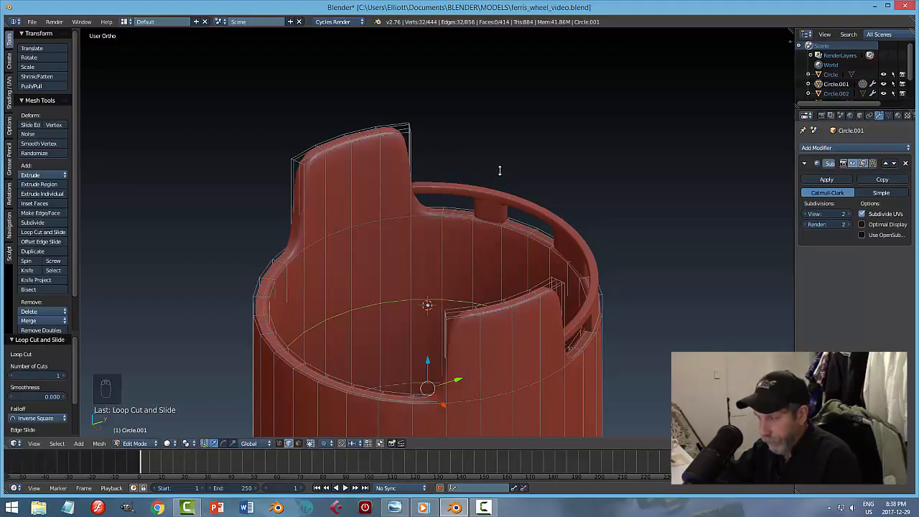
key(ctrl+z)
key(Tab)
click(625, 212)
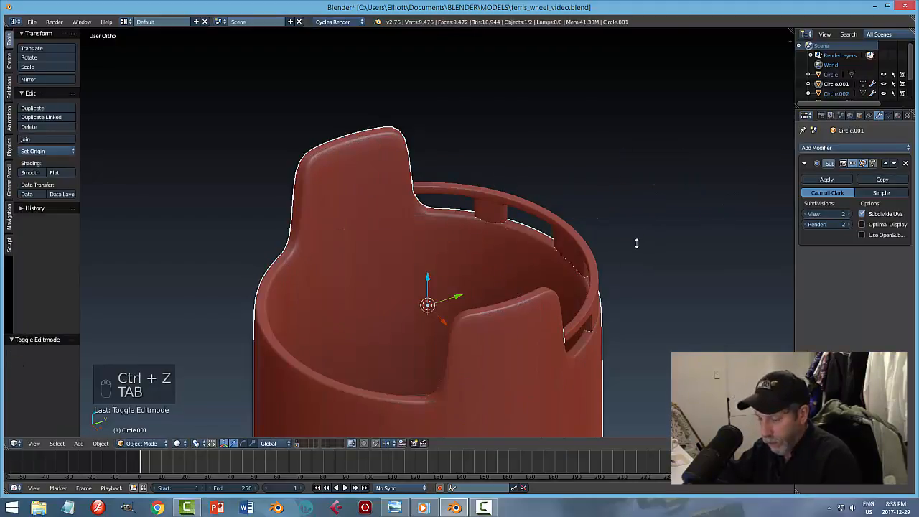
Step: Add a Mirror modifier to the rail, working from the top view
key(a)
middle_drag(637, 243, 531, 269)
scroll(613, 275, down, 2)
right_click(525, 271)
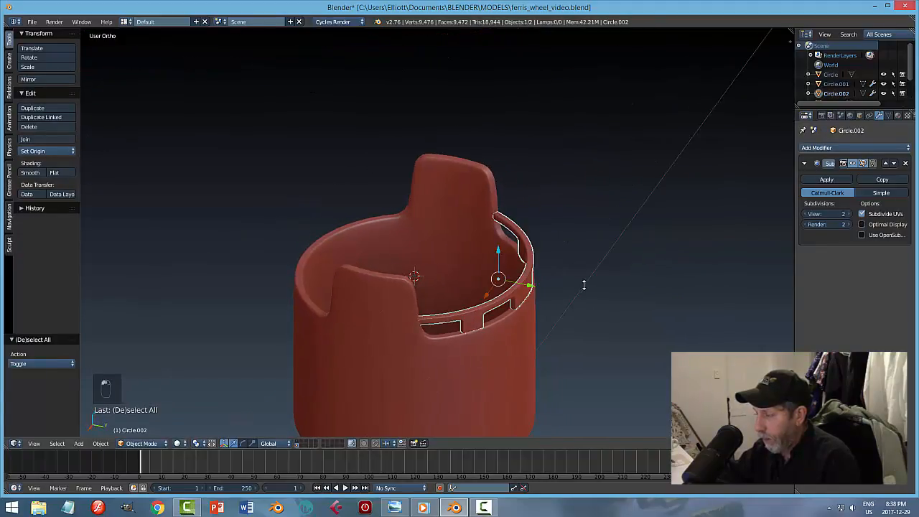
middle_drag(583, 285, 589, 319)
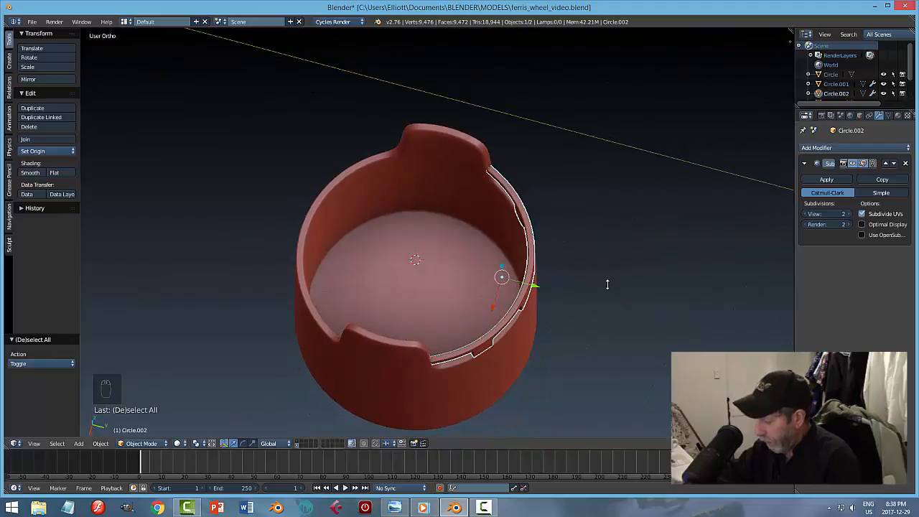
key(KP_7)
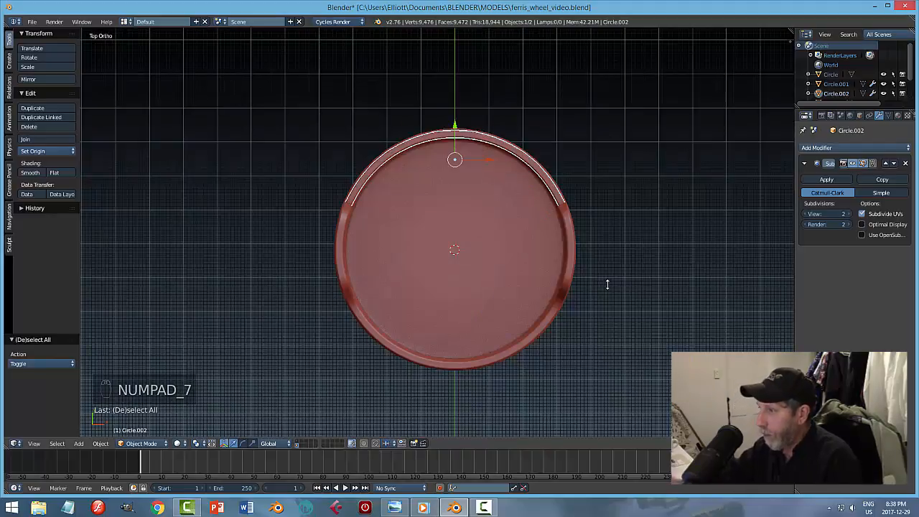
right_click(480, 274)
right_click(481, 139)
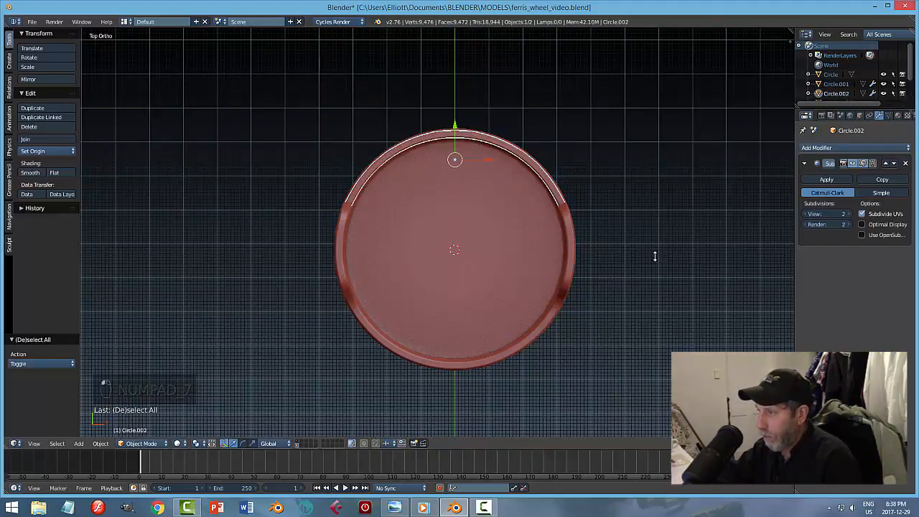
click(827, 148)
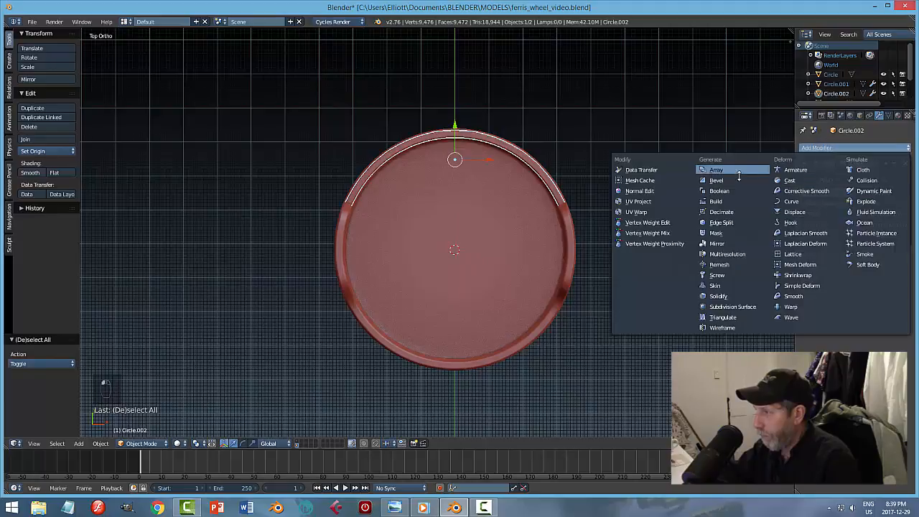
click(718, 244)
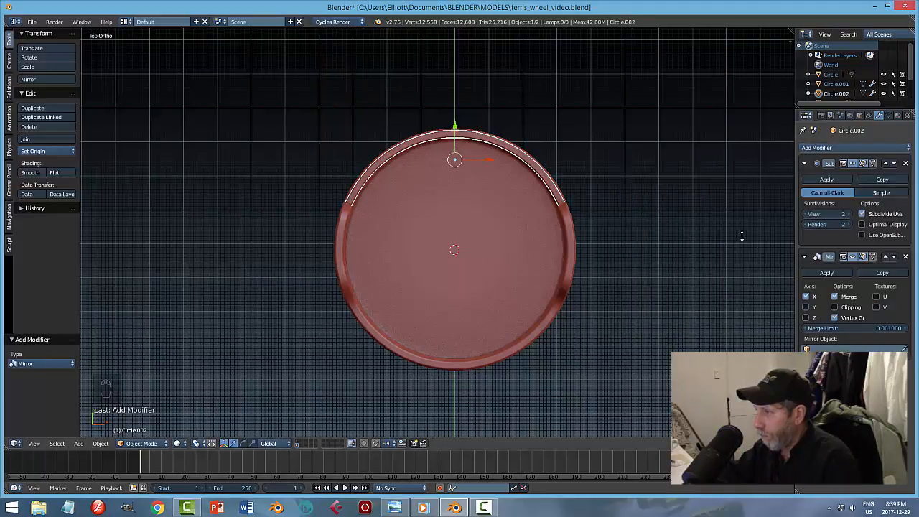
Step: Set the rail's mirror axis to Y only, with the tub Circle.001 as the mirror object
middle_drag(725, 322, 712, 268)
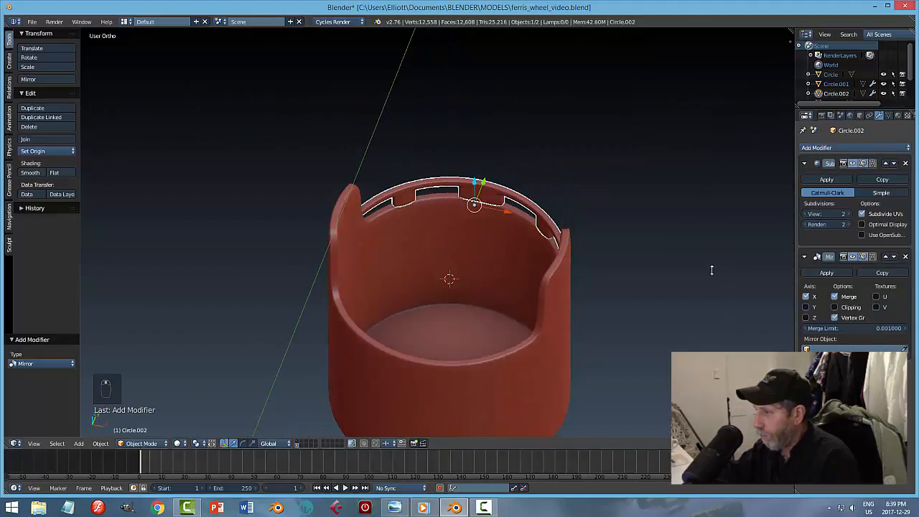
click(806, 308)
click(806, 297)
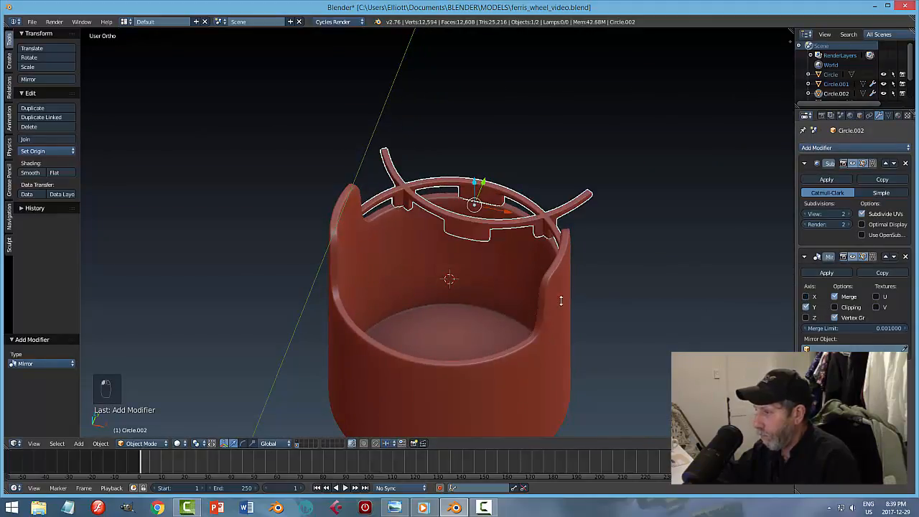
click(524, 348)
Step: Deselect everything and save over ferris_wheel_video.blend
middle_drag(662, 281, 671, 251)
key(a)
key(ctrl+s)
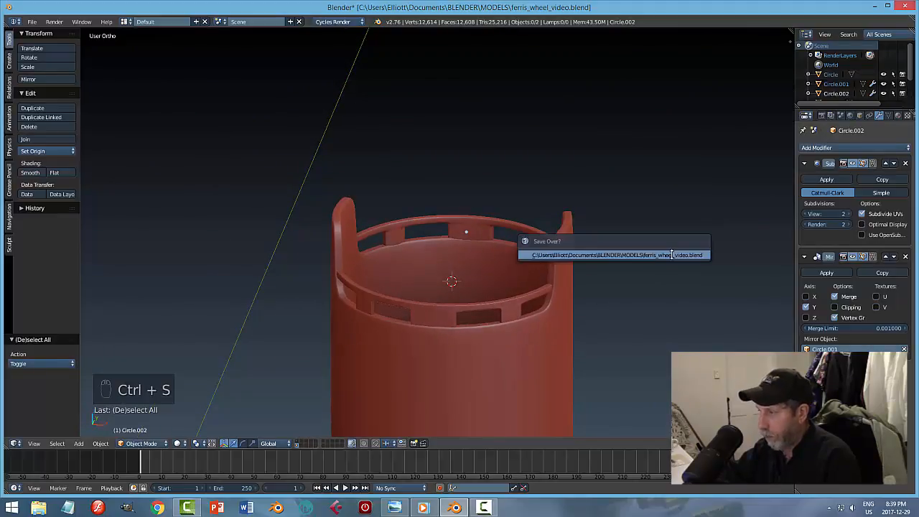
click(672, 254)
Step: Try joining the rail with the tub, undo the join, and apply the tub's Subdivision Surface modifier
scroll(599, 294, down, 2)
right_click(497, 279)
shift+right_click(507, 325)
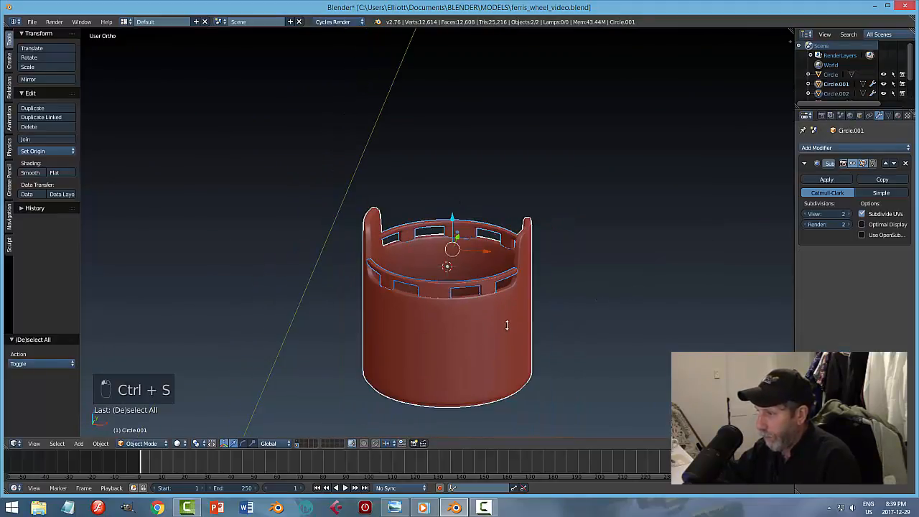
key(ctrl+j)
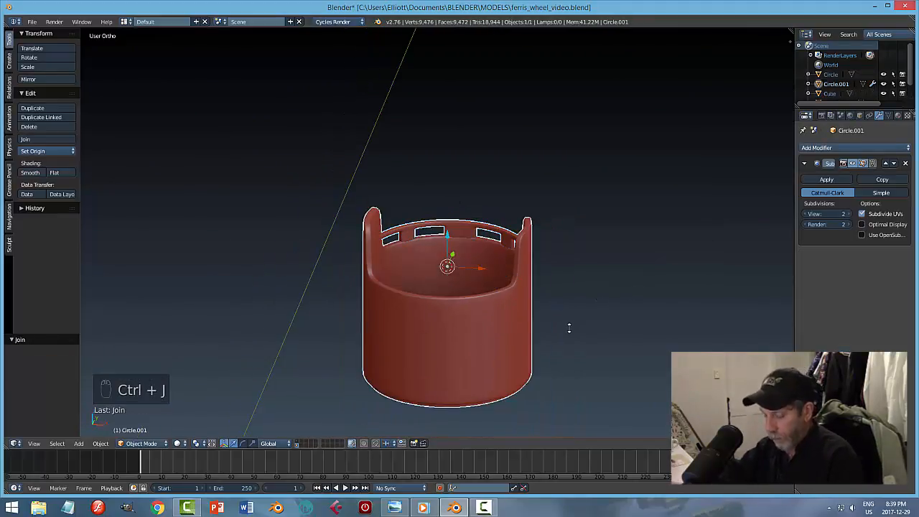
key(ctrl+z)
click(826, 180)
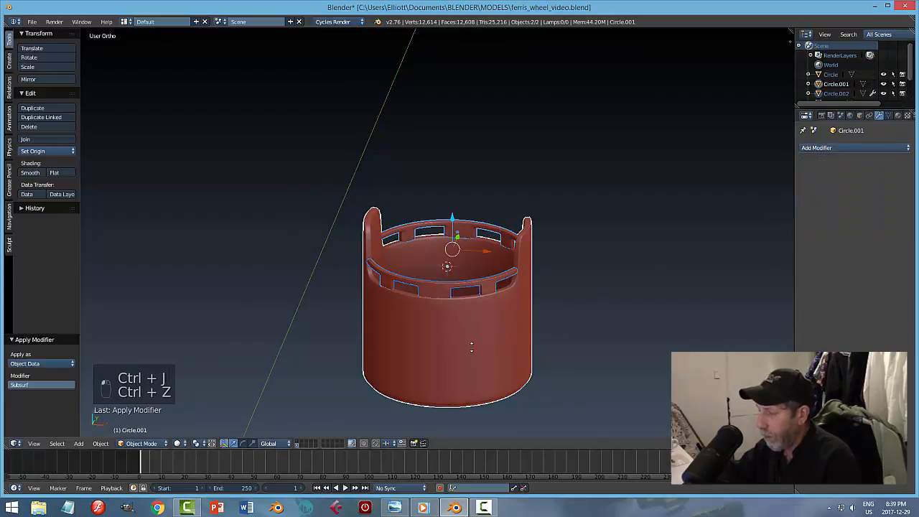
Step: Try again to join the rail with the tub as the active object, and undo the join
shift+right_click(471, 346)
key(ctrl+j)
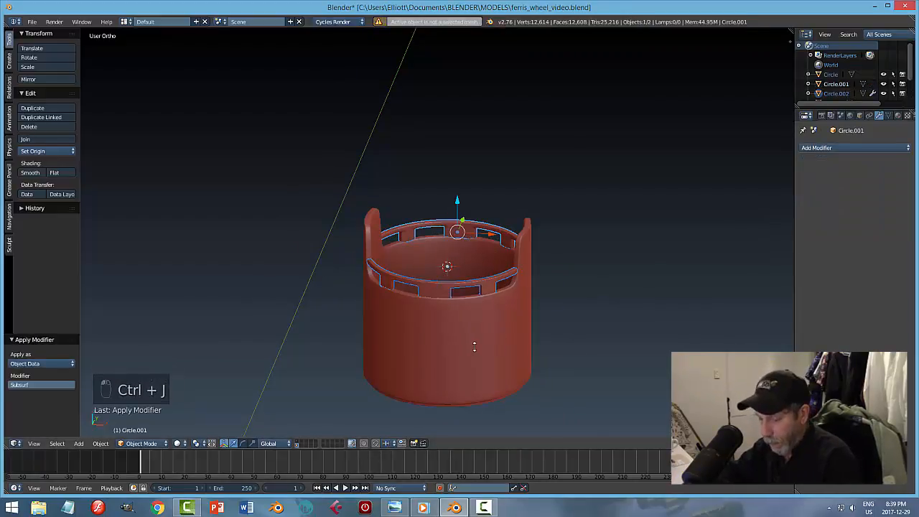
ctrl+middle_drag(580, 295, 575, 295)
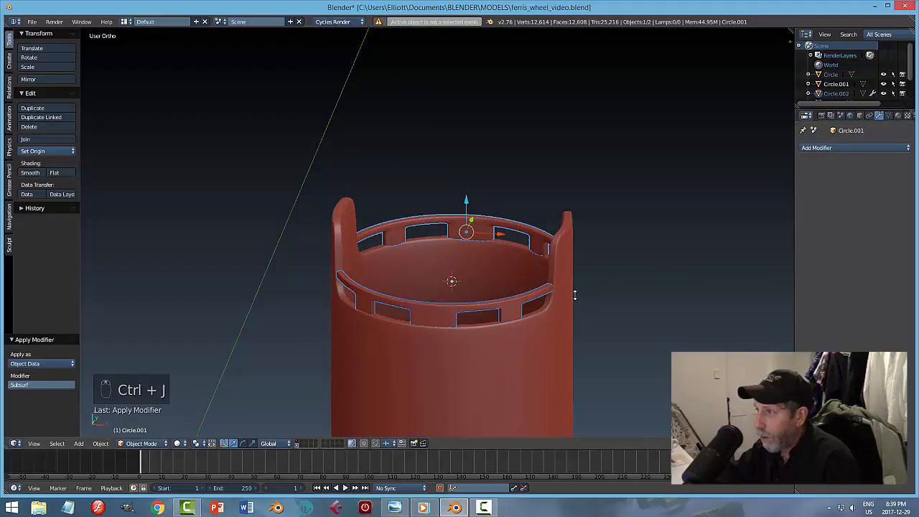
shift+right_click(516, 305)
shift+right_click(518, 343)
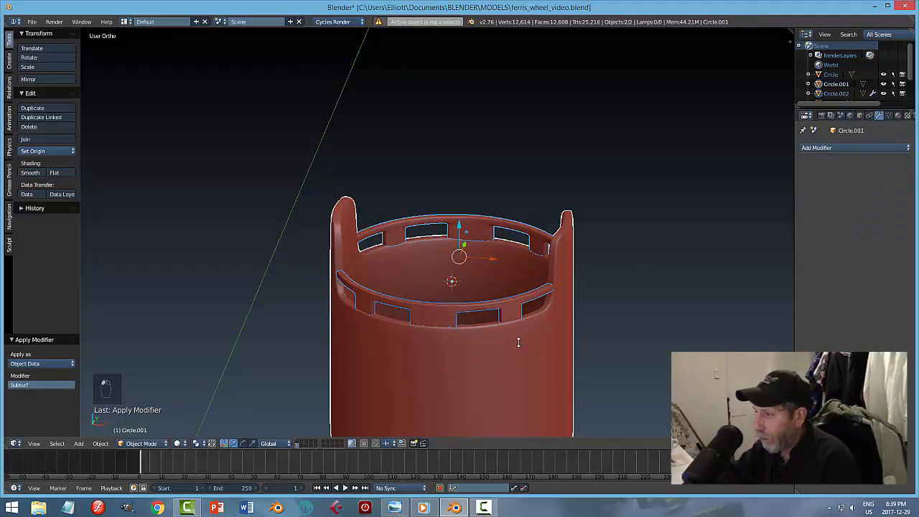
key(ctrl+j)
key(ctrl+z)
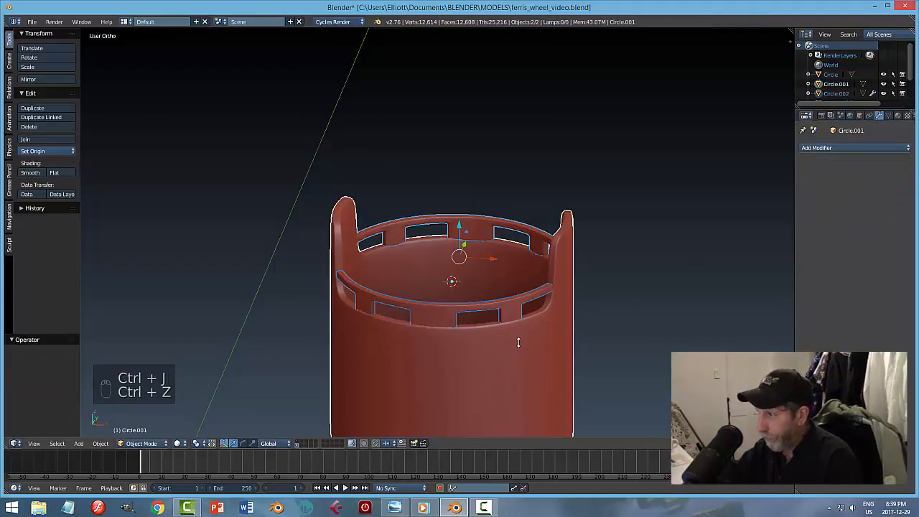
Step: Apply the rail's Mirror modifier
right_click(520, 301)
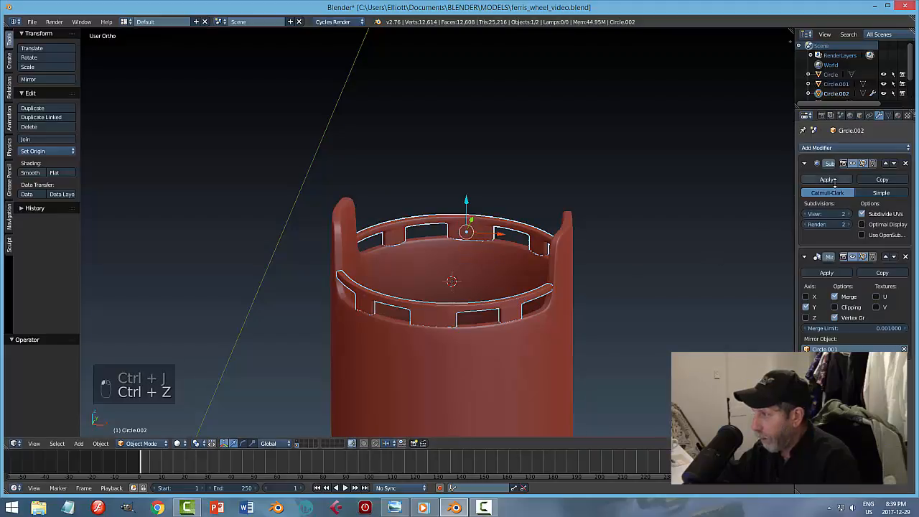
click(826, 273)
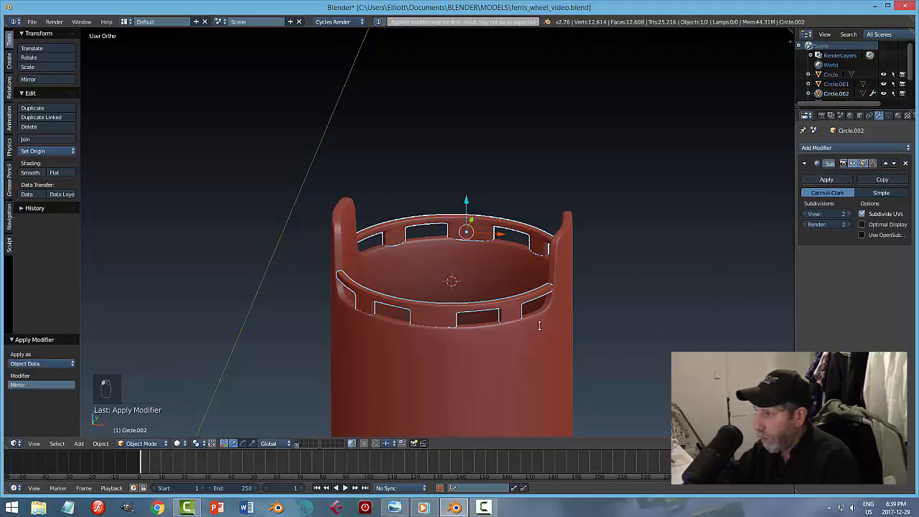
Step: Try to join the mirrored rails with the tub and undo the join
shift+right_click(508, 353)
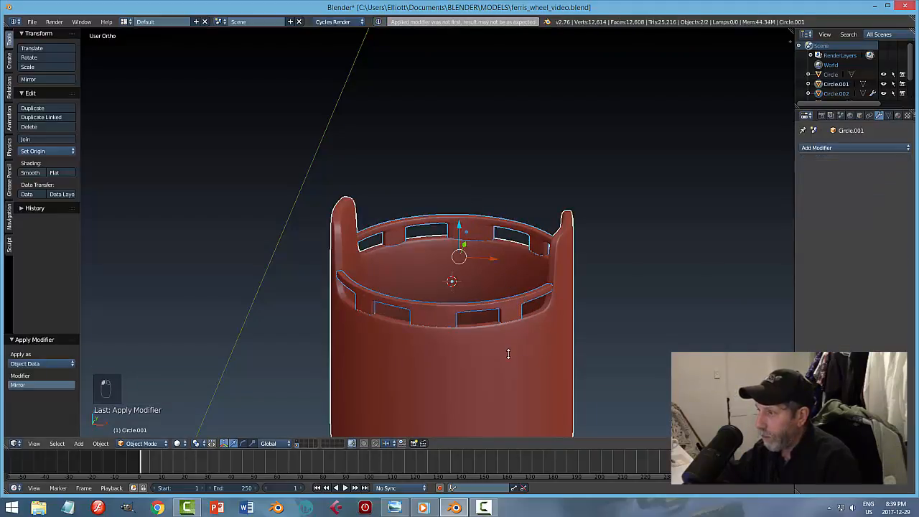
key(ctrl+j)
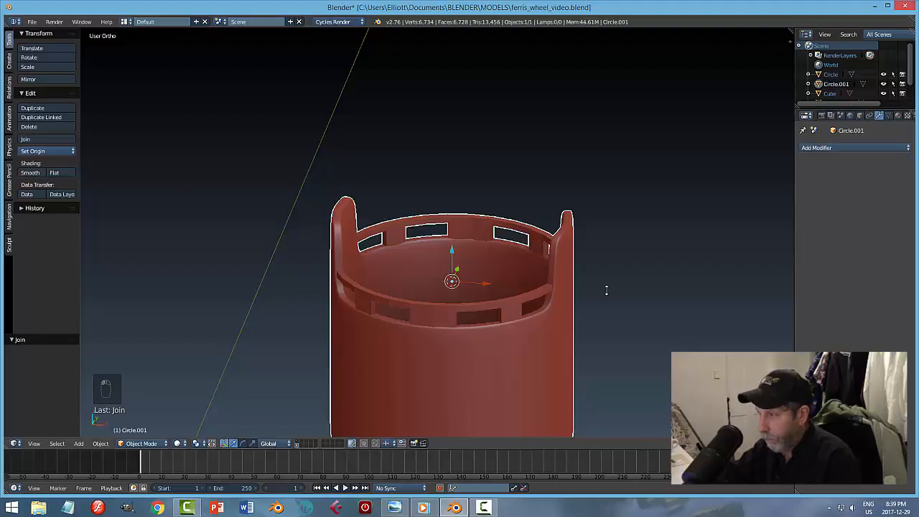
key(ctrl+z)
key(ctrl+z)
key(ctrl+z)
Step: Apply the rail's Subdivision Surface modifier, then join the rails with the tub into one object
right_click(518, 353)
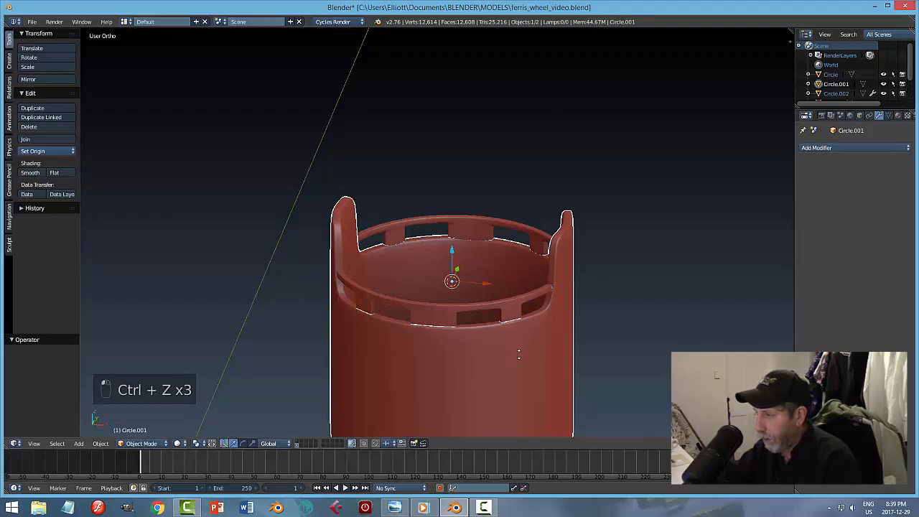
right_click(508, 302)
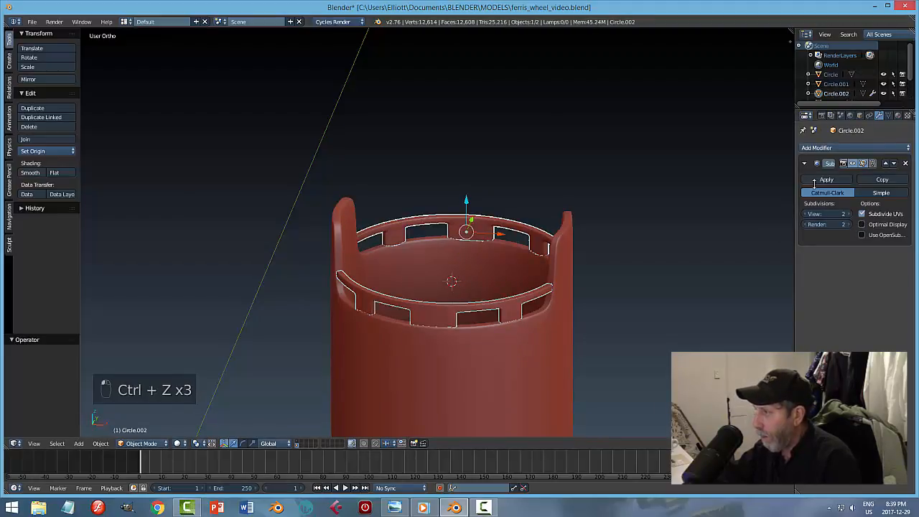
click(818, 182)
shift+right_click(520, 350)
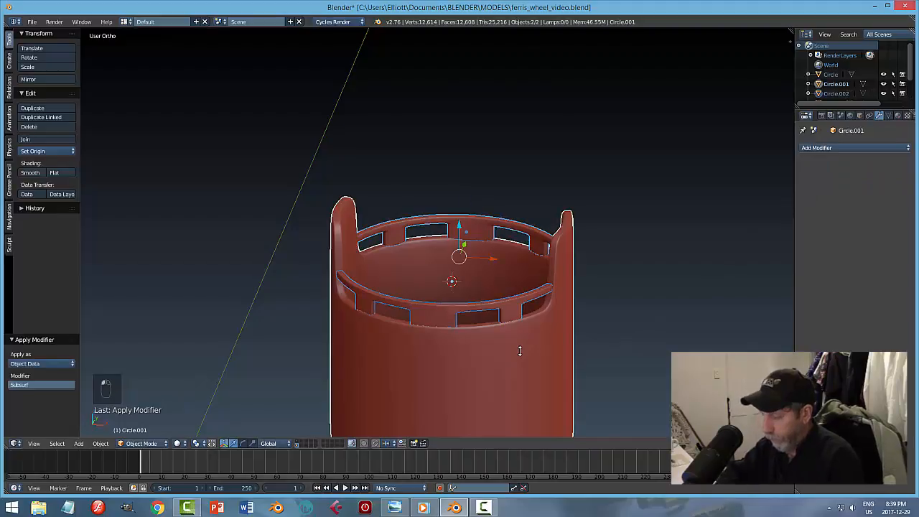
key(ctrl+j)
key(a)
Step: Examine the joined tub and rails from several sides, checking the combined mesh in Edit Mode
scroll(603, 345, down, 3)
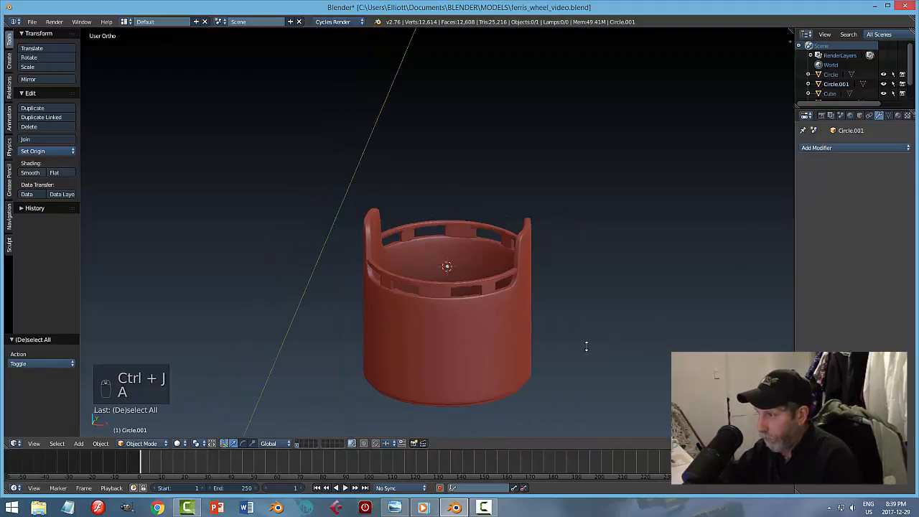
middle_drag(584, 345, 415, 344)
scroll(410, 335, up, 6)
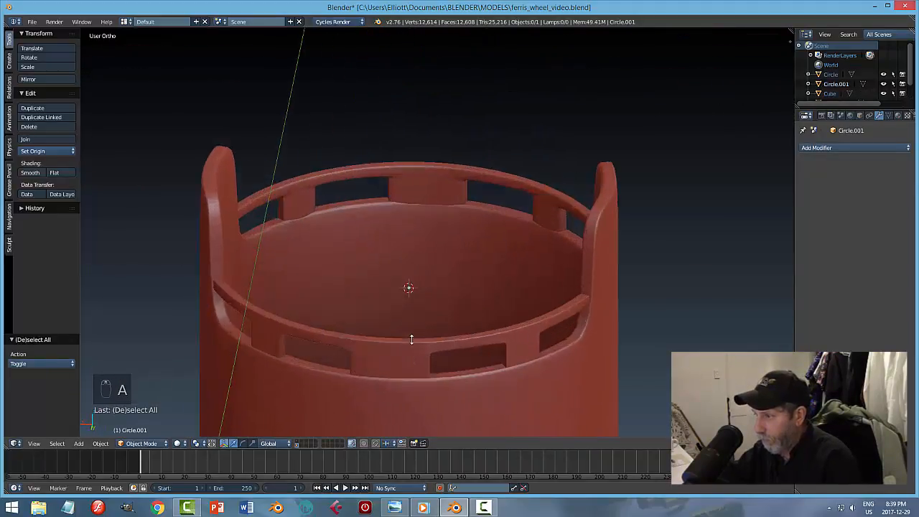
scroll(411, 338, down, 2)
middle_drag(445, 318, 467, 267)
right_click(468, 267)
key(Tab)
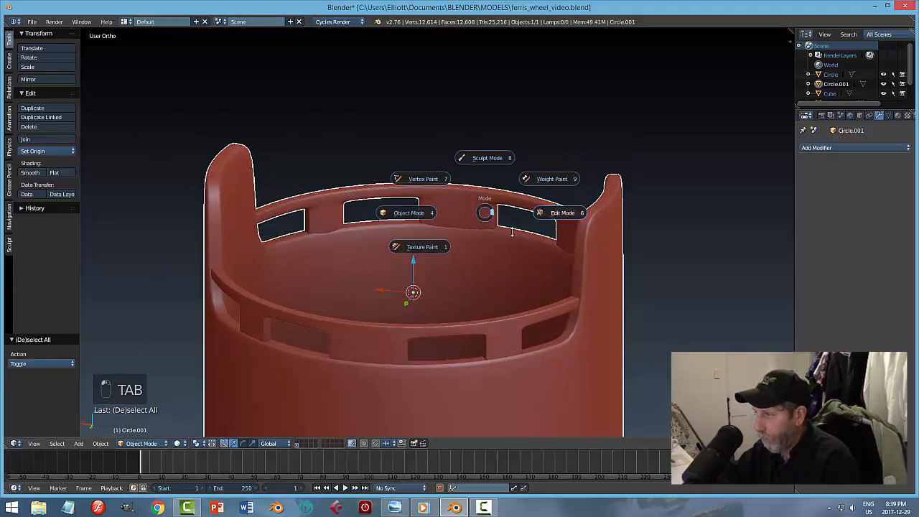
click(512, 232)
scroll(460, 253, up, 2)
scroll(457, 252, down, 3)
key(Tab)
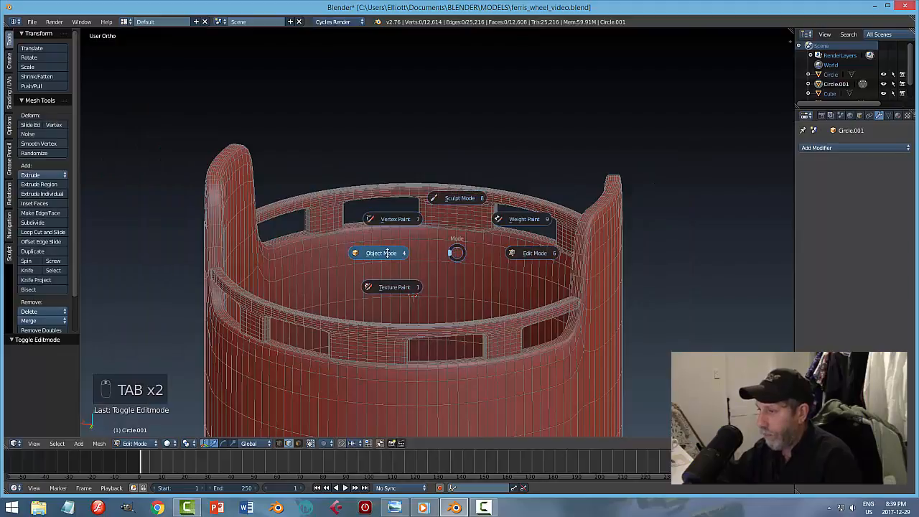
click(448, 260)
key(a)
key(a)
key(a)
scroll(441, 268, down, 2)
middle_drag(441, 268, 604, 281)
scroll(603, 281, down, 1)
Step: Add a centred horizontal loop cut around the middle of the tub's outer wall in Edit Mode
key(a)
key(Tab)
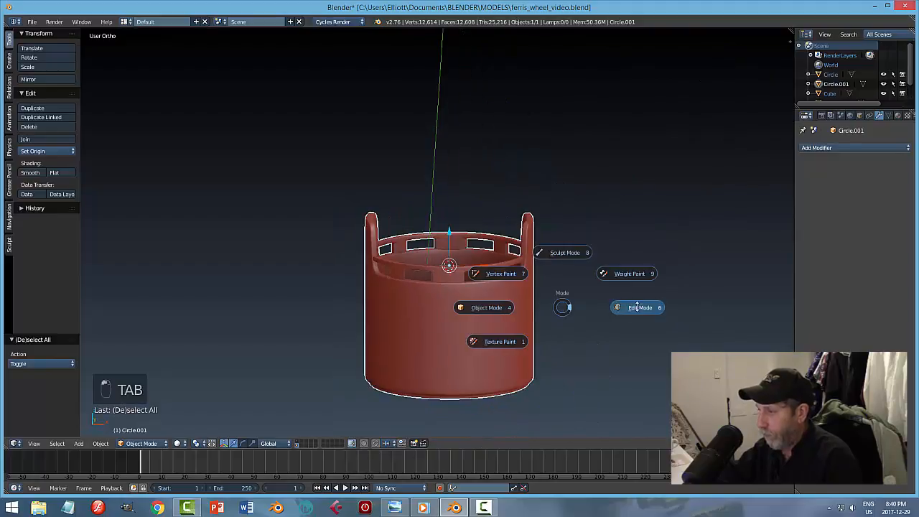
click(637, 308)
scroll(568, 327, up, 2)
shift+middle_drag(574, 315, 538, 256)
scroll(486, 336, up, 1)
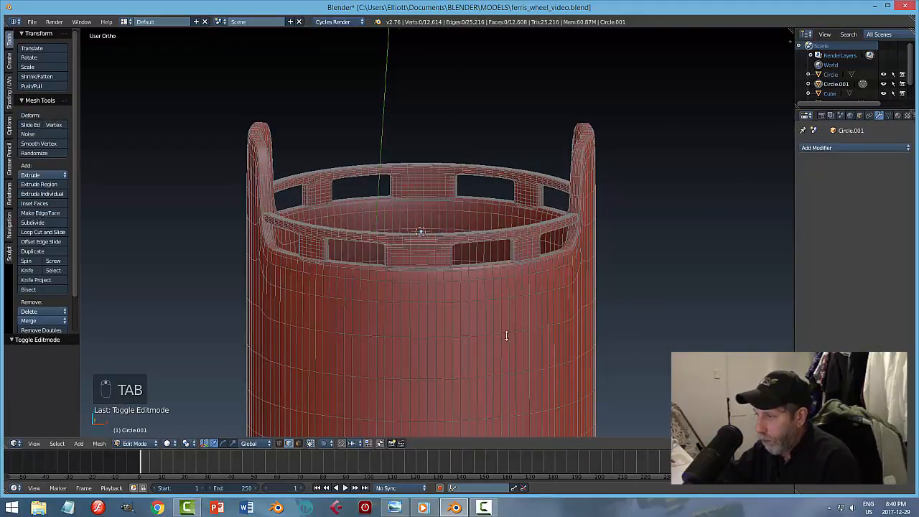
shift+middle_drag(507, 335, 495, 261)
middle_drag(504, 316, 516, 278)
key(ctrl+r)
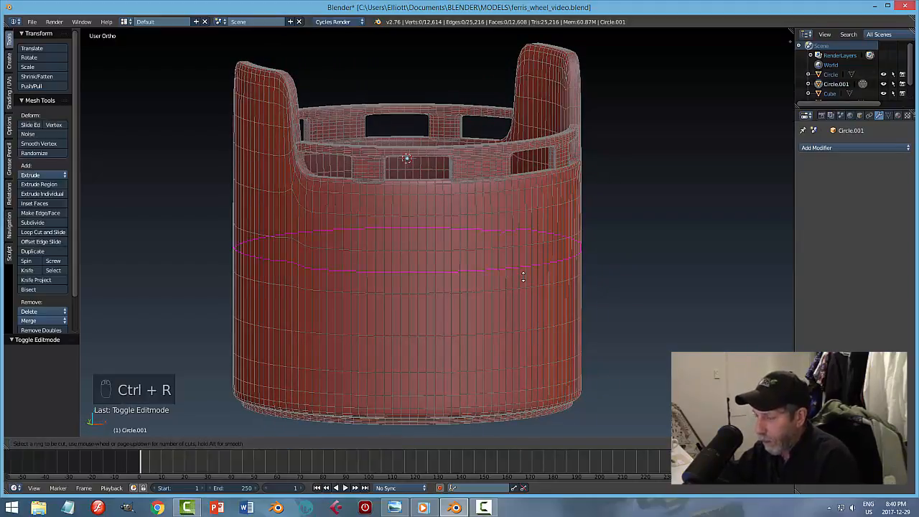
click(523, 276)
right_click(523, 276)
Step: Flatten the new edge loop by scaling it to 0 along Z, and deselect it
middle_drag(566, 309, 564, 308)
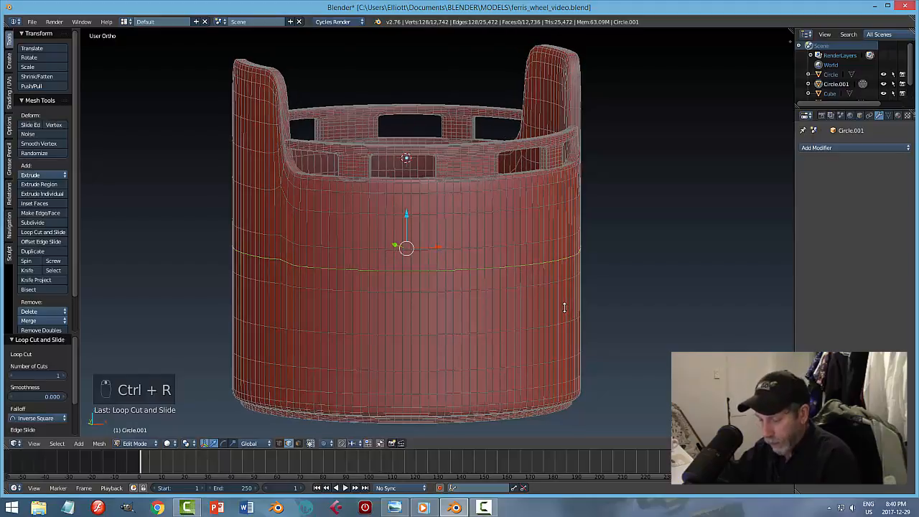
key(s)
key(z)
click(564, 307)
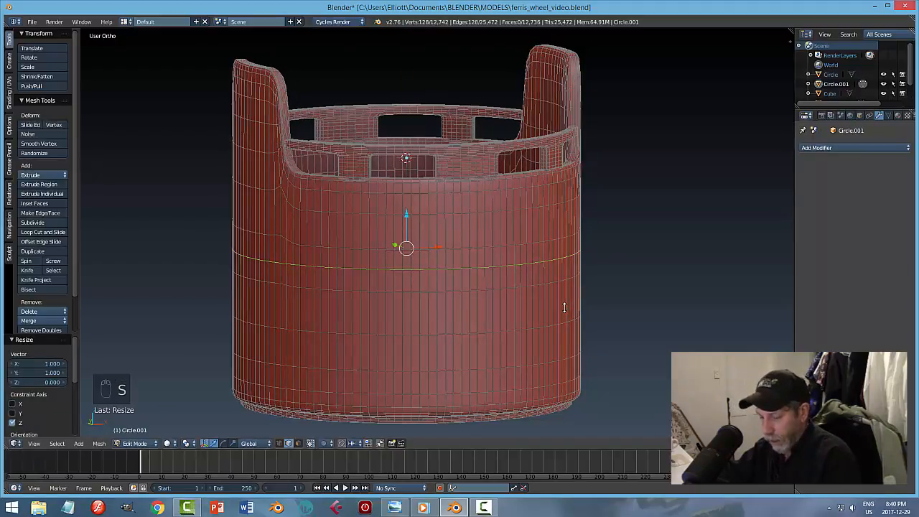
key(a)
key(Tab)
middle_drag(667, 299, 587, 307)
key(Tab)
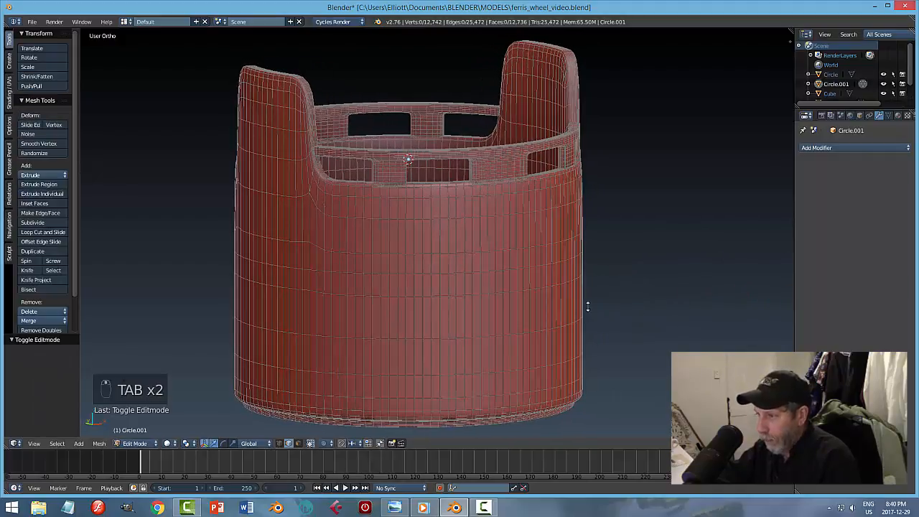
alt+right_click(455, 273)
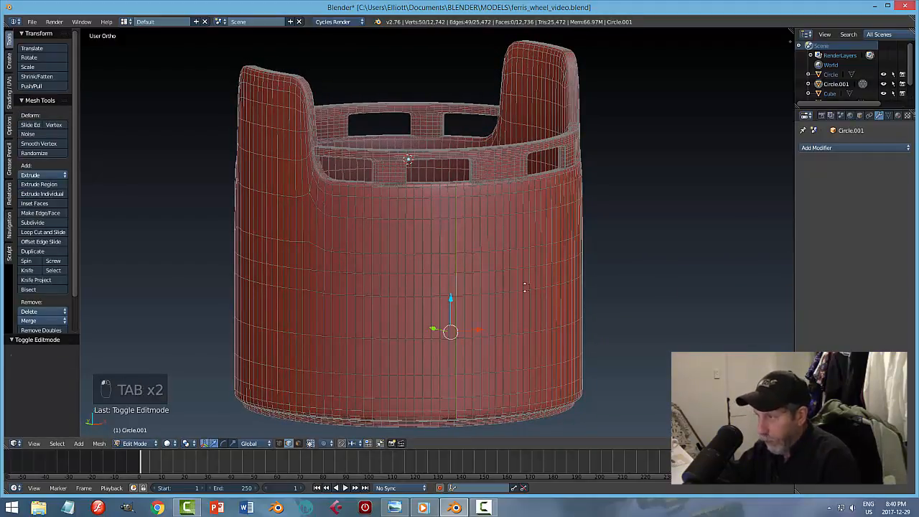
key(a)
key(a)
key(a)
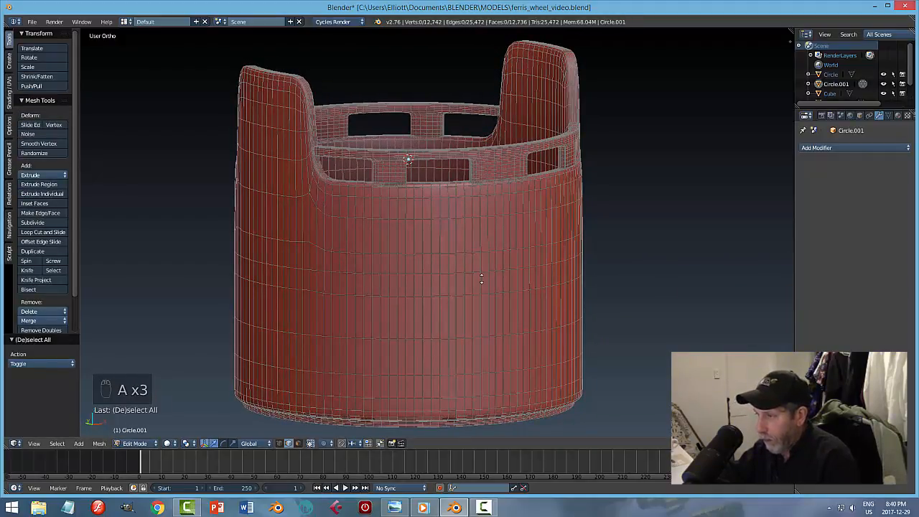
Step: Add a second centred loop cut just below the first on the outer wall and flatten it to 0 along Z
key(ctrl+r)
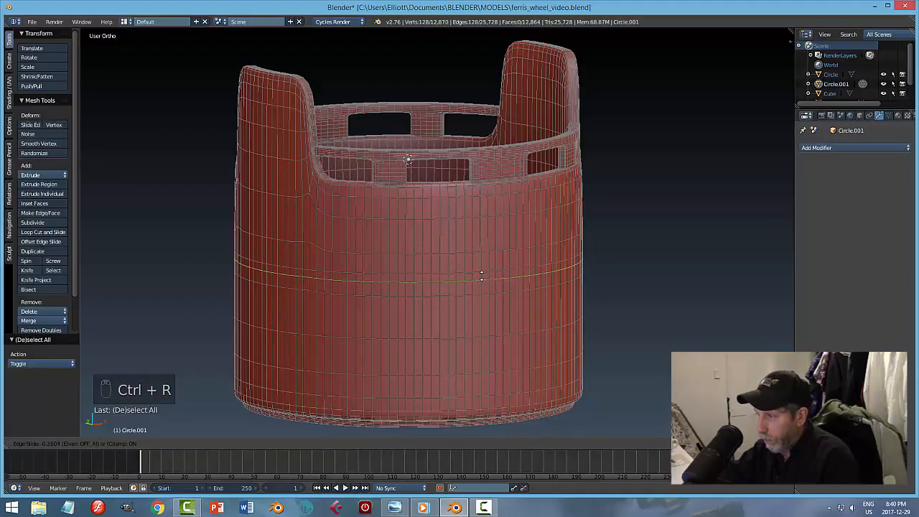
click(481, 278)
right_click(481, 279)
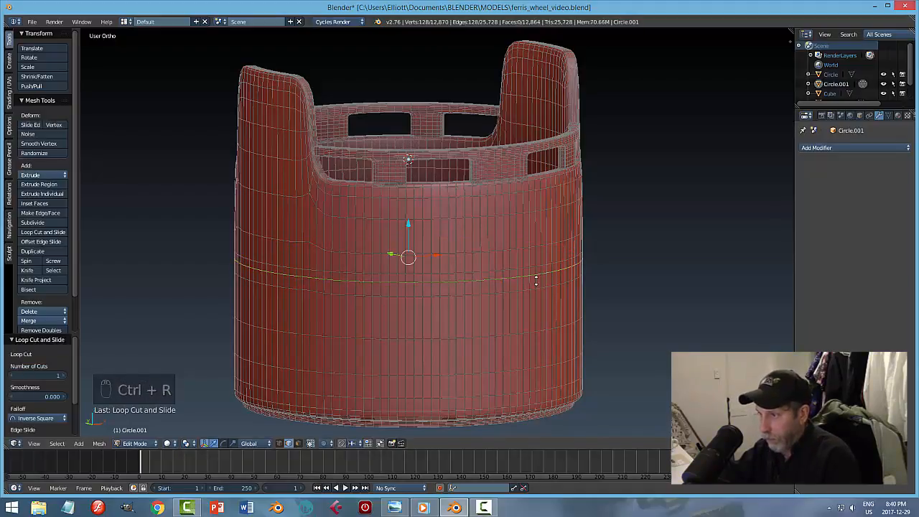
key(s)
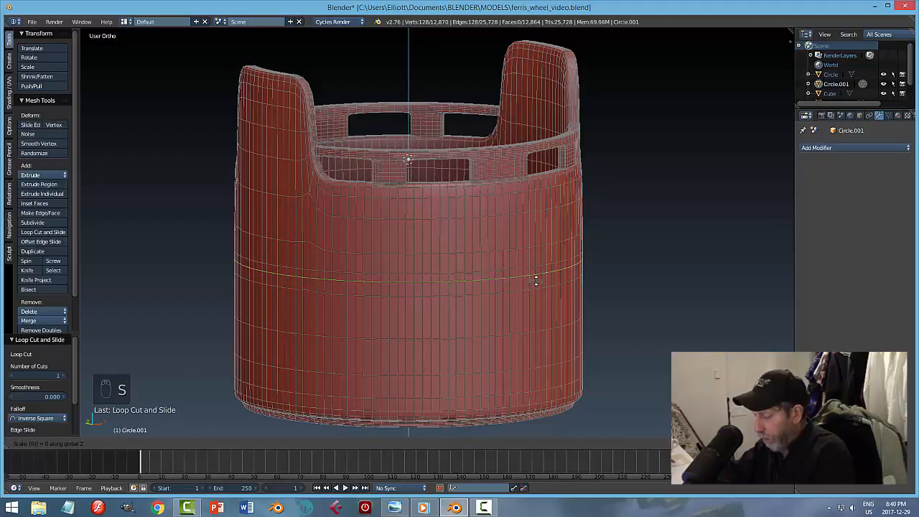
click(536, 280)
key(a)
Step: Select the narrow ring of faces between the two loop cuts in face select mode
key(ctrl+Tab)
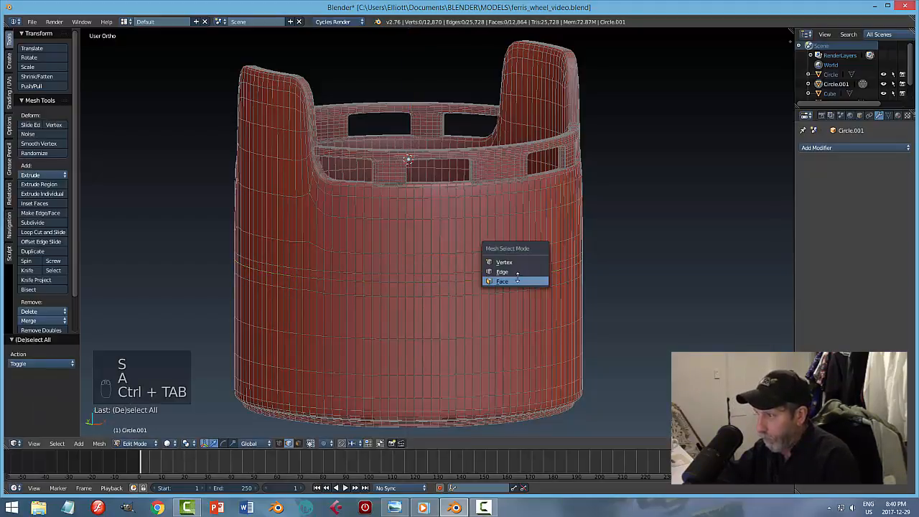
click(517, 280)
alt+click(408, 277)
middle_drag(603, 301, 629, 303)
Step: Extrude the face ring in place and scale it outward to about 1.02, excluding the Z axis, to form a raised band
key(e)
right_click(672, 318)
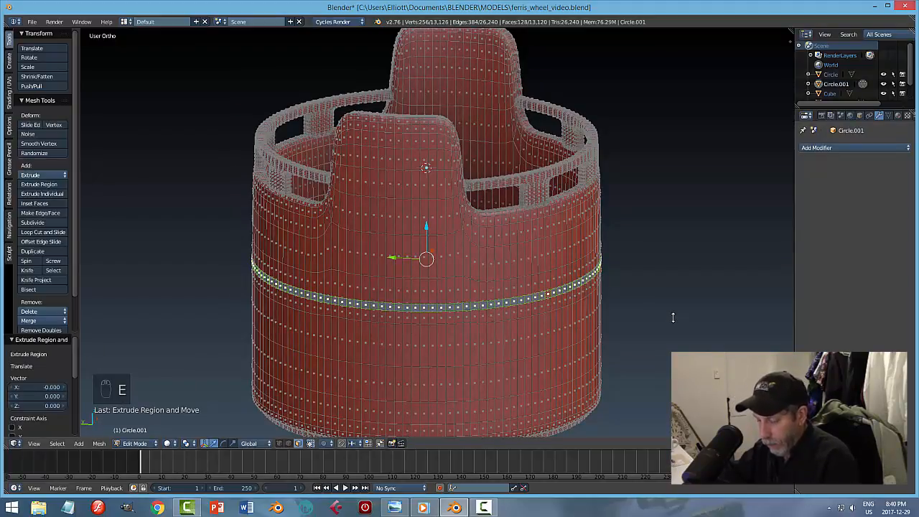
key(s)
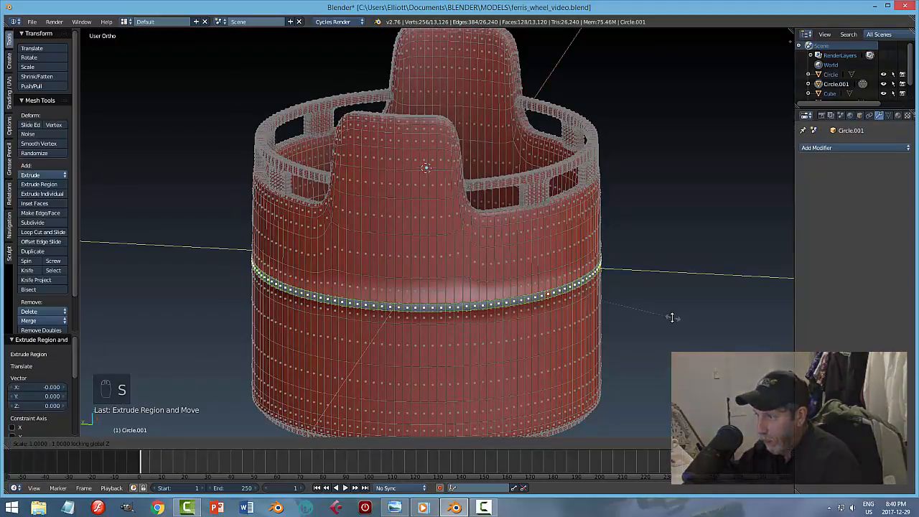
key(shift+z)
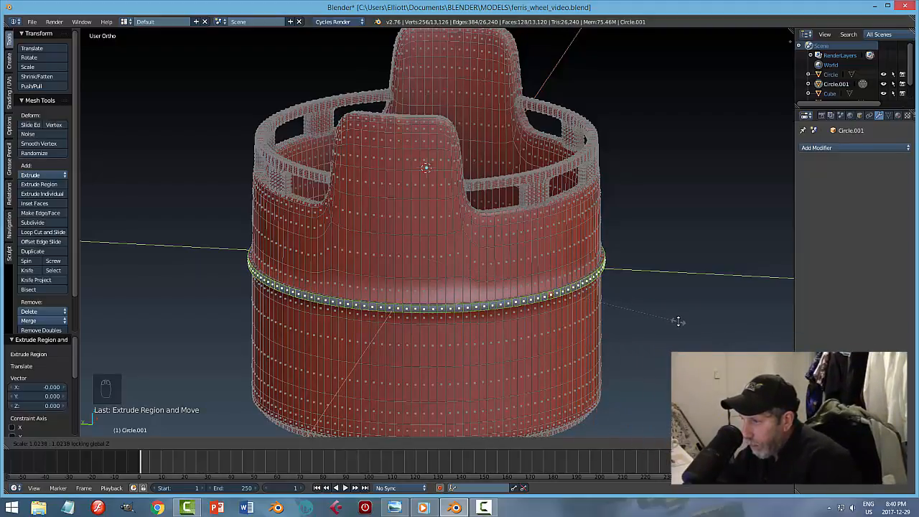
click(678, 321)
key(a)
Step: Add one loop cut just above the raised band and another just below it on the outer wall, and return to Object Mode
scroll(634, 320, up, 2)
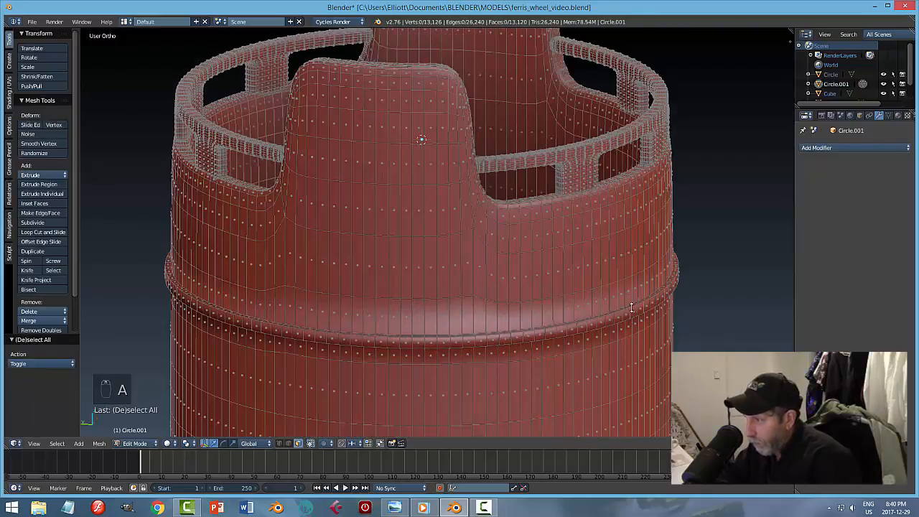
key(ctrl+r)
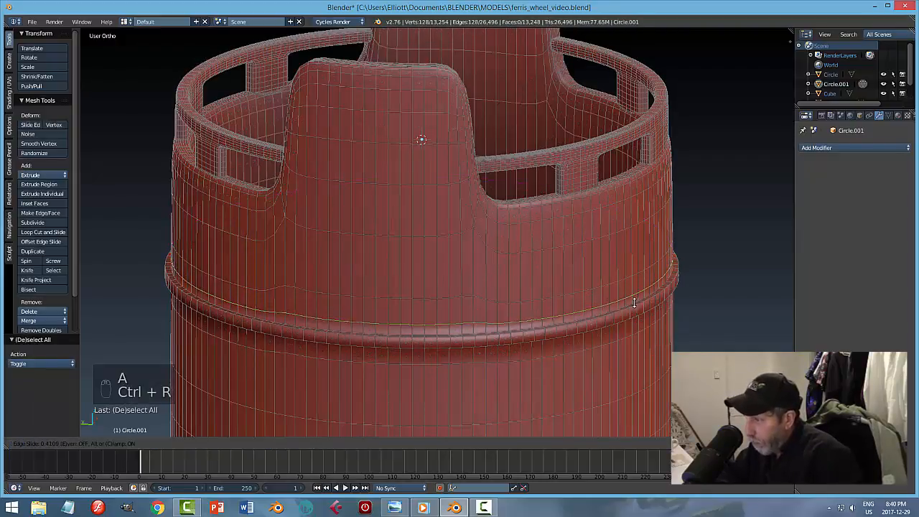
click(635, 307)
middle_drag(652, 328, 640, 318)
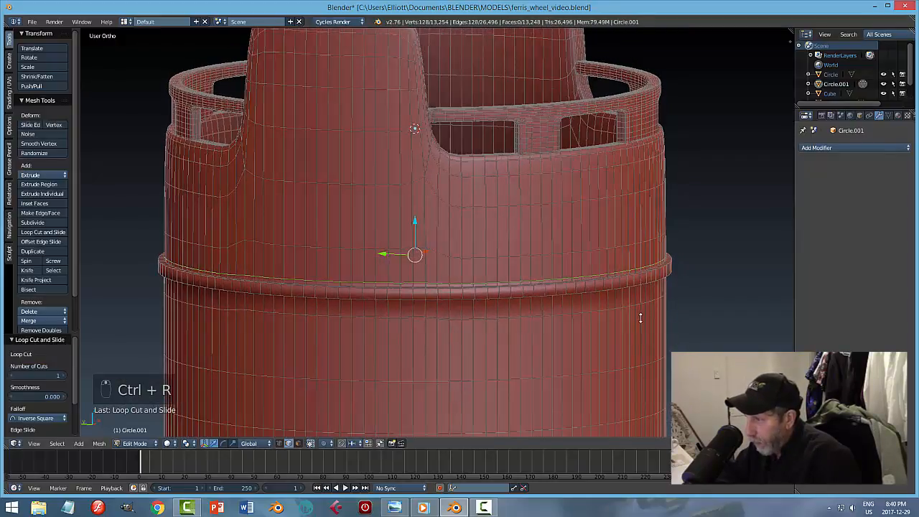
key(ctrl+r)
click(626, 295)
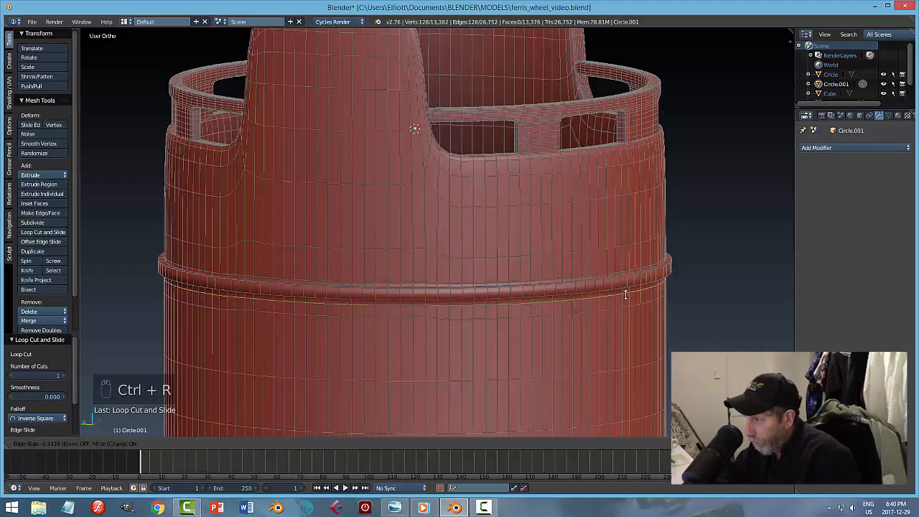
key(s)
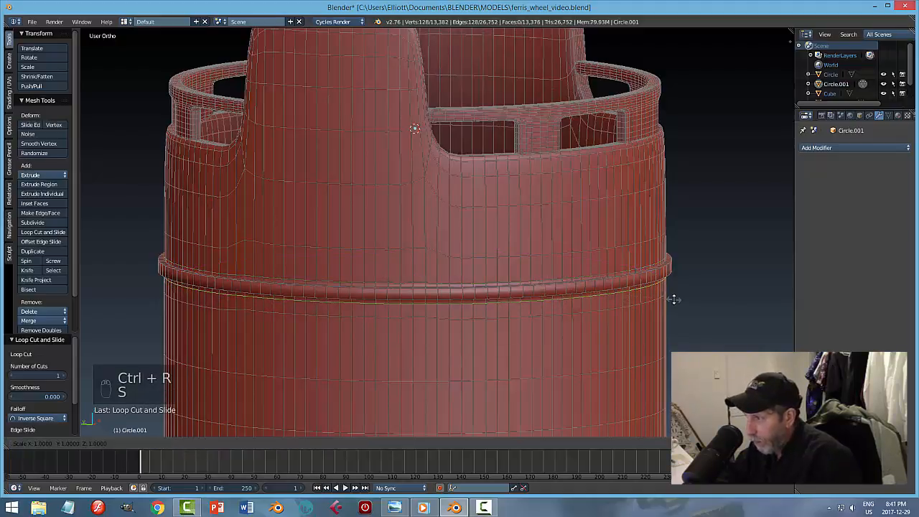
right_click(672, 299)
key(a)
key(Tab)
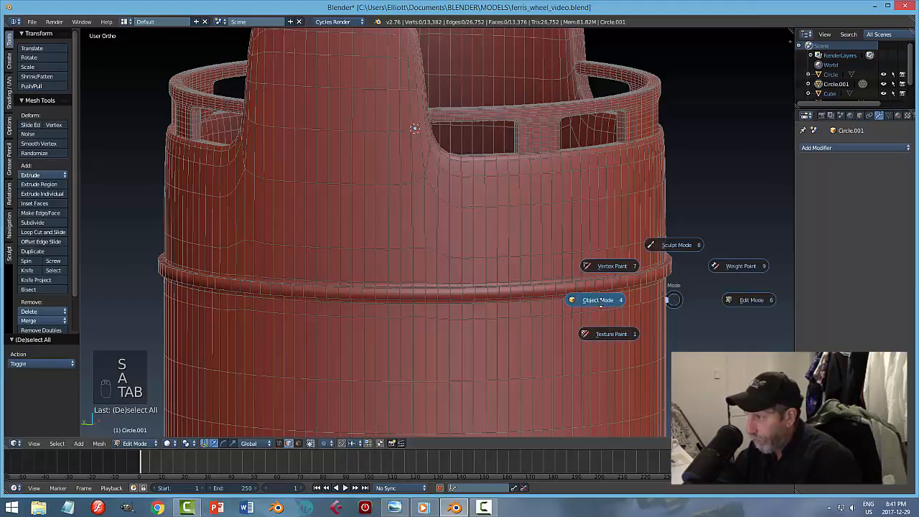
click(599, 300)
key(a)
key(a)
Step: Select the upper and lower outer edge loops of the tub's raised band in edge select mode
scroll(692, 289, down, 4)
middle_drag(691, 289, 647, 310)
scroll(618, 323, up, 5)
right_click(593, 325)
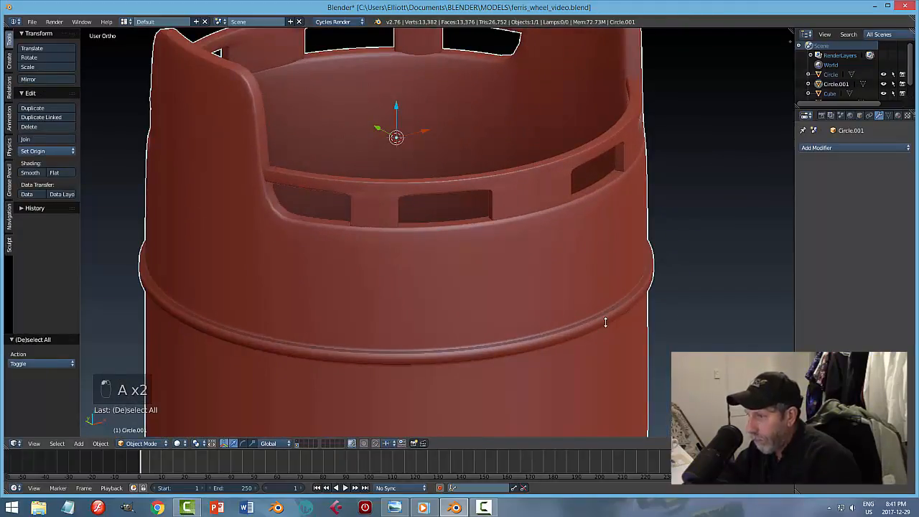
key(Tab)
click(668, 325)
scroll(646, 340, up, 3)
scroll(631, 326, up, 3)
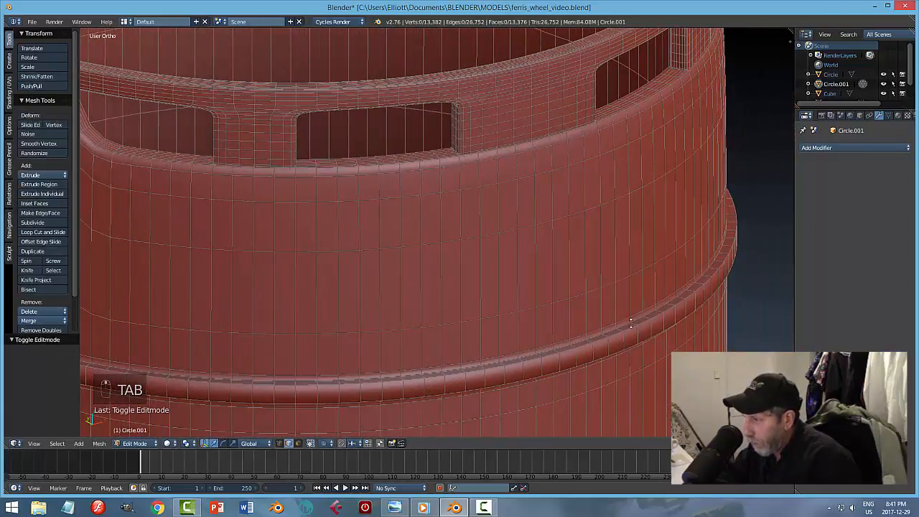
key(ctrl+Tab)
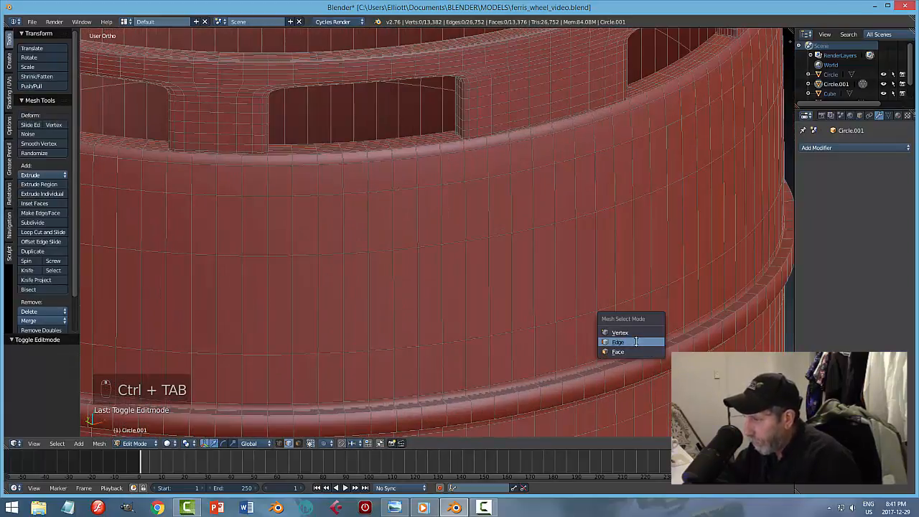
click(649, 340)
alt+right_click(650, 353)
middle_drag(650, 354, 675, 351)
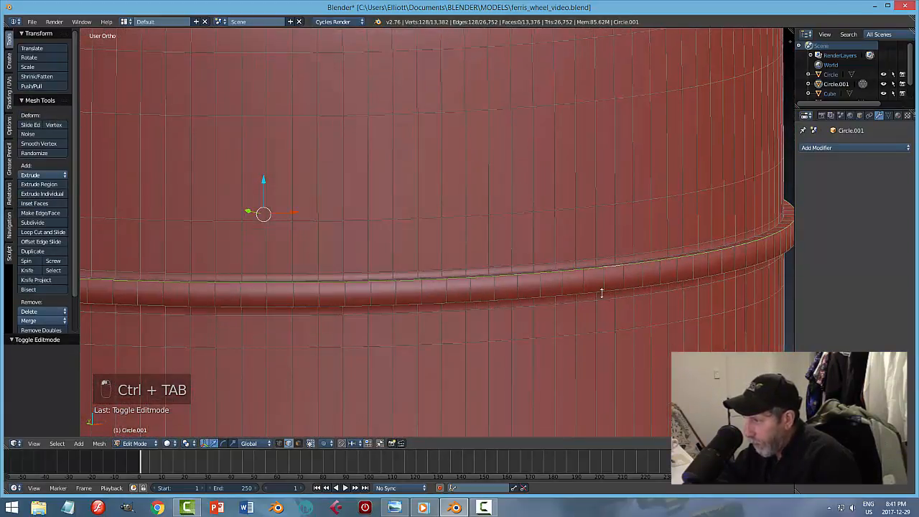
Step: Bevel the band's two outer edge loops with 3 segments and an offset of about 0.005, and return to Object Mode
key(ctrl+b)
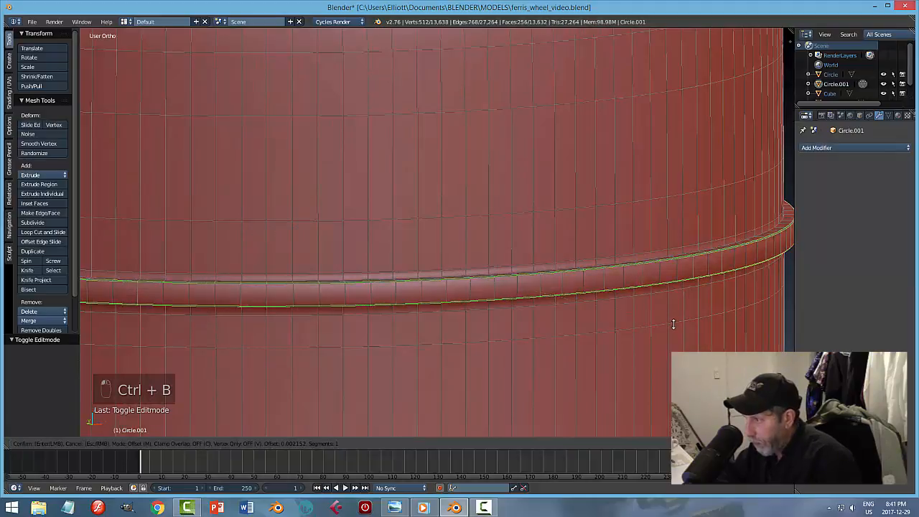
scroll(675, 332, up, 2)
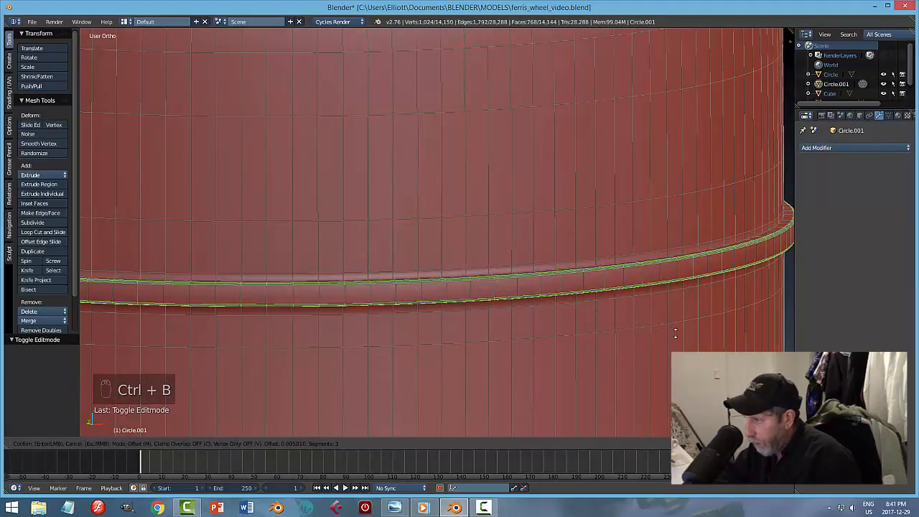
click(675, 332)
key(a)
key(Tab)
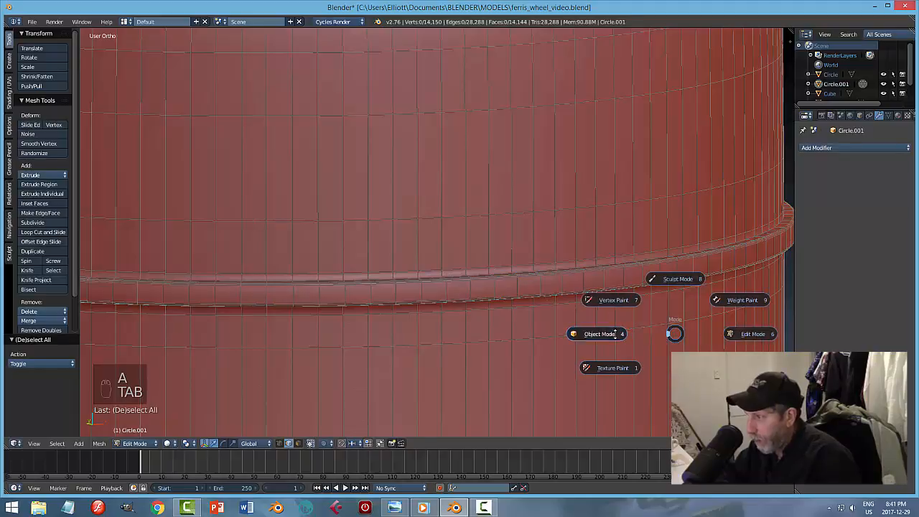
key(a)
key(a)
Step: Select the edge loop where the top of the raised band meets the tub's outer wall in Edit Mode
scroll(670, 332, down, 5)
middle_drag(671, 332, 595, 342)
scroll(593, 334, up, 4)
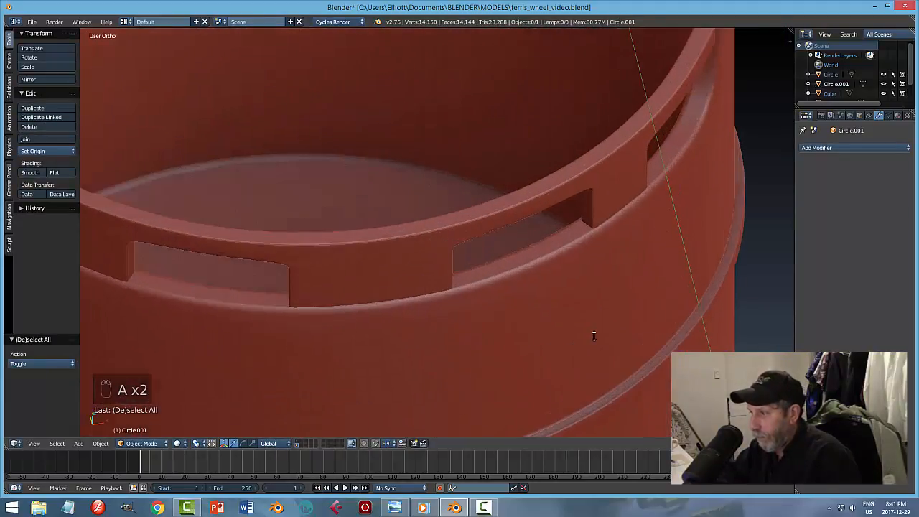
key(Tab)
middle_drag(667, 336, 700, 327)
scroll(685, 297, up, 5)
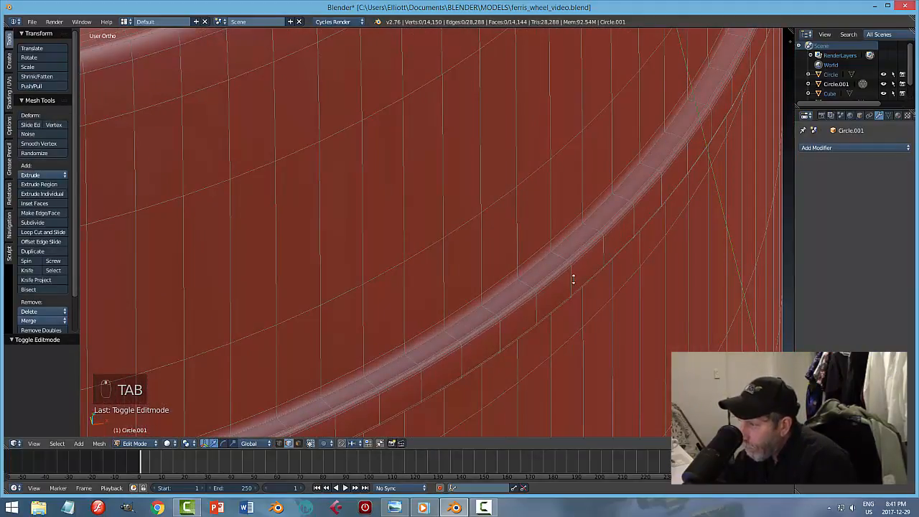
alt+right_click(535, 263)
middle_drag(587, 288, 500, 262)
Step: Bevel the band's upper inner edge loop with 3 segments and an offset of about 0.005, and return to Object Mode
key(ctrl+b)
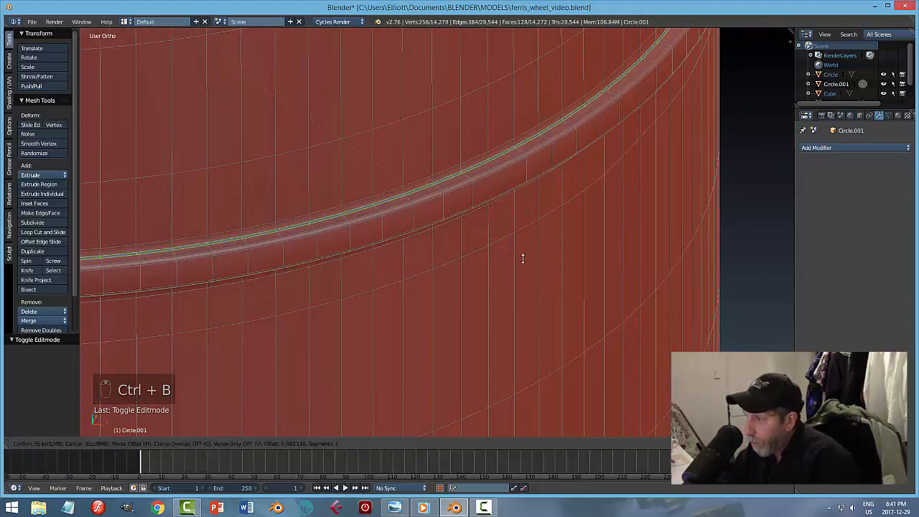
scroll(527, 263, up, 2)
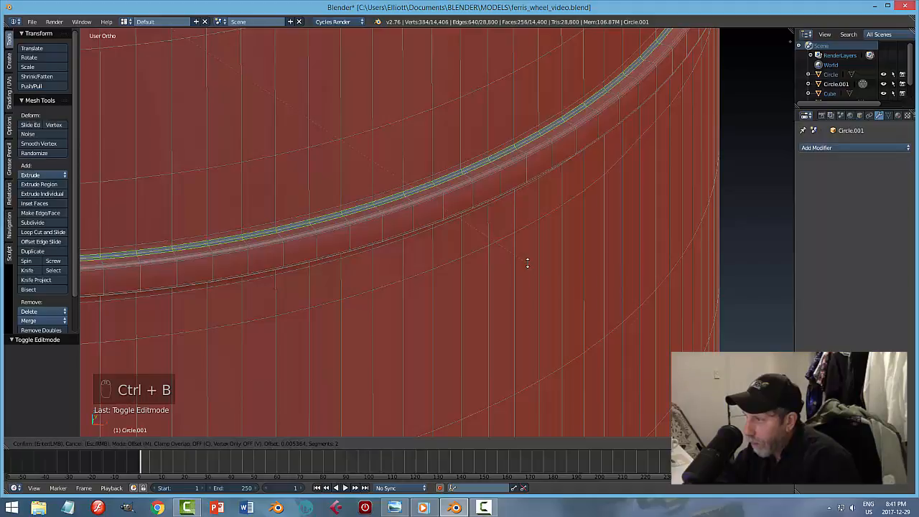
click(527, 263)
key(a)
key(Tab)
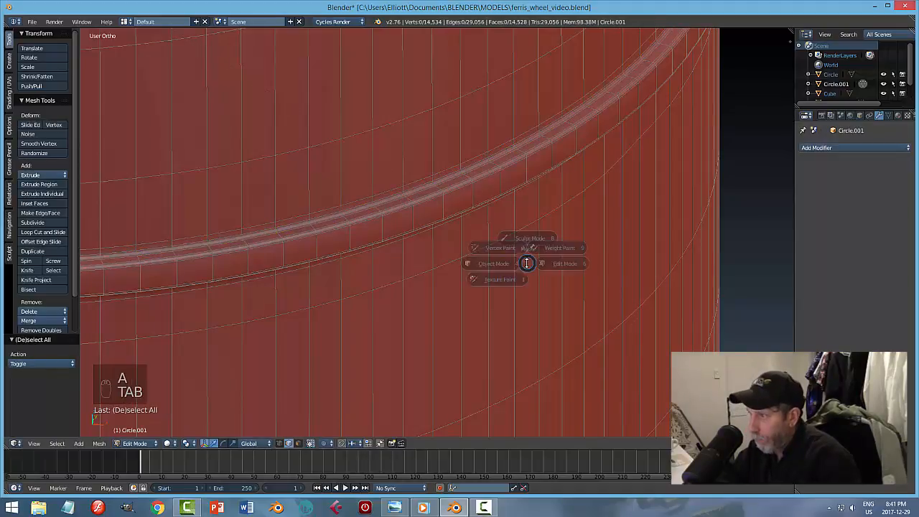
key(a)
Step: Select the edge loop where the underside of the raised band meets the tub's outer wall
scroll(586, 265, down, 3)
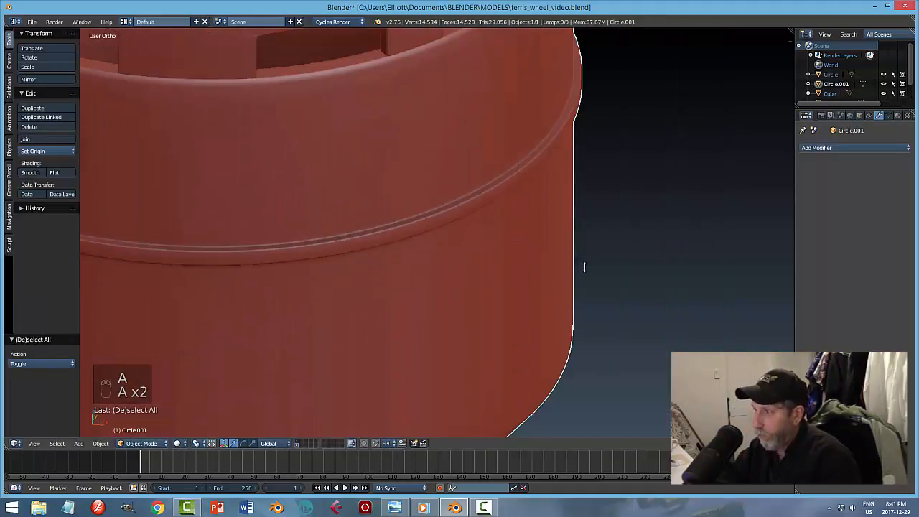
middle_drag(585, 266, 488, 191)
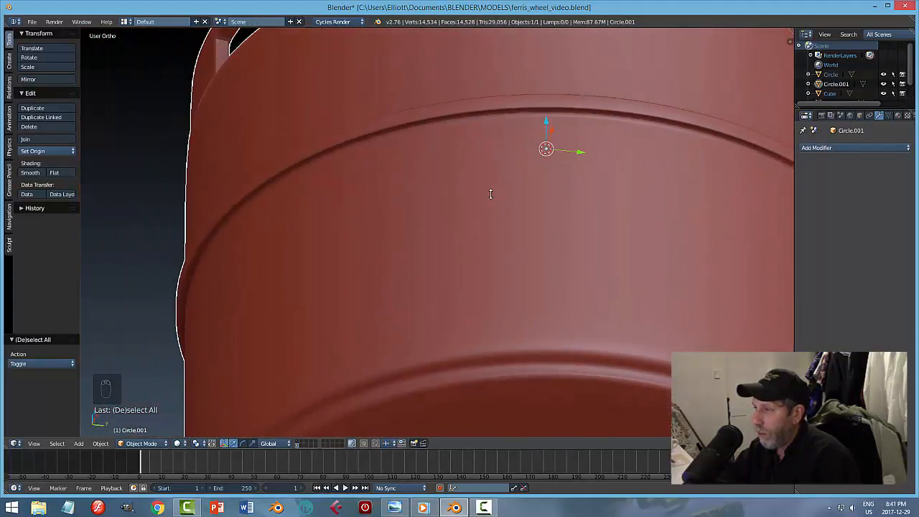
key(Tab)
click(562, 194)
scroll(520, 142, up, 3)
middle_drag(520, 142, 519, 271)
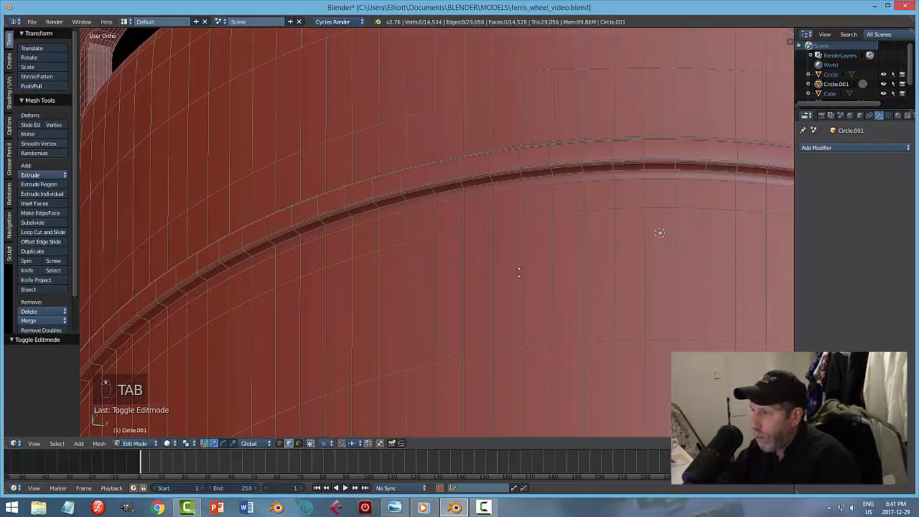
alt+right_click(490, 204)
Step: Bevel the band's lower inner edge loop with 3 segments, and return to Object Mode with nothing selected
key(ctrl+b)
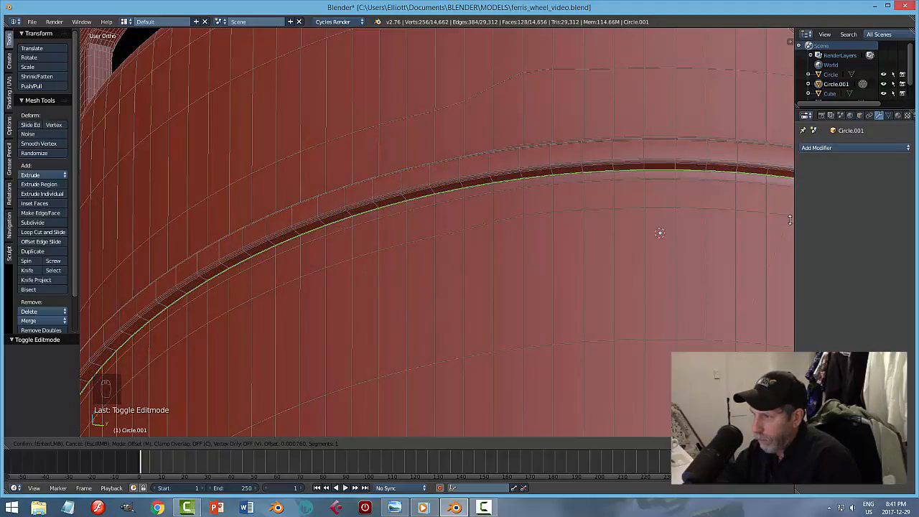
click(90, 218)
key(a)
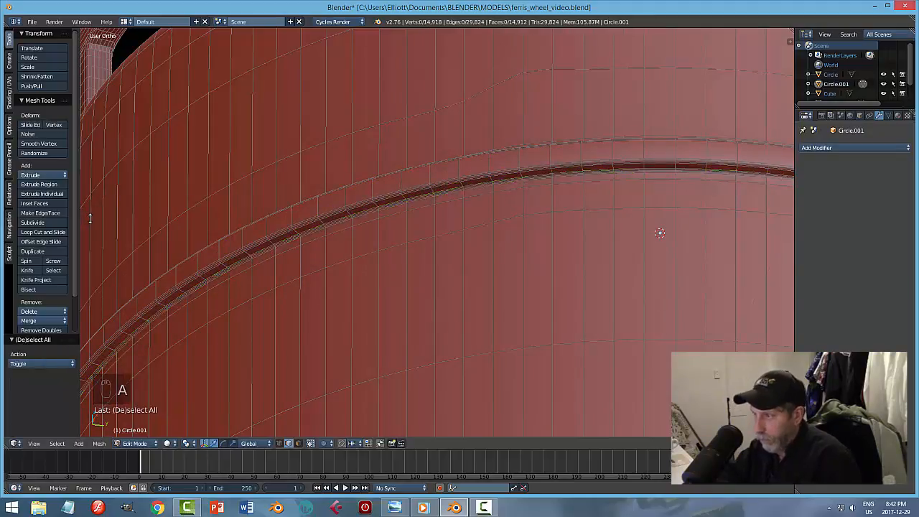
key(Tab)
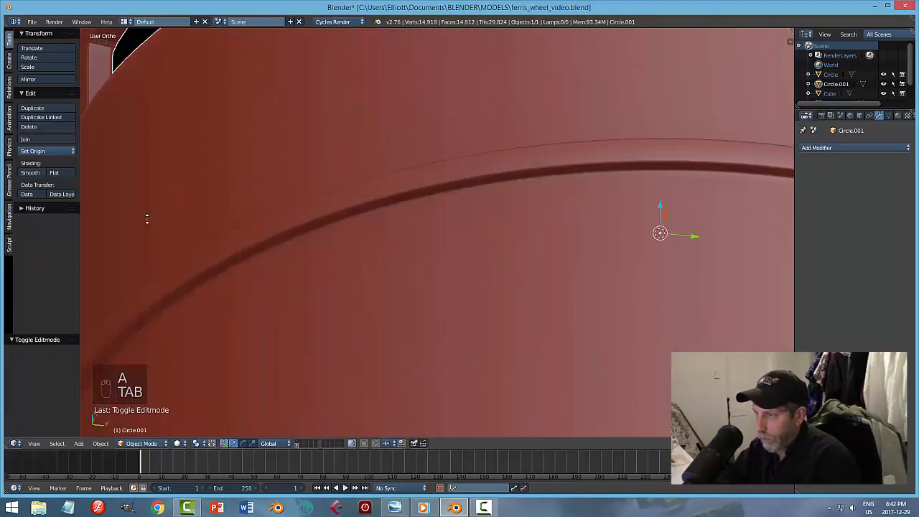
key(a)
key(a)
Step: Inspect the whole tub with its finished band and save the file
scroll(511, 296, down, 6)
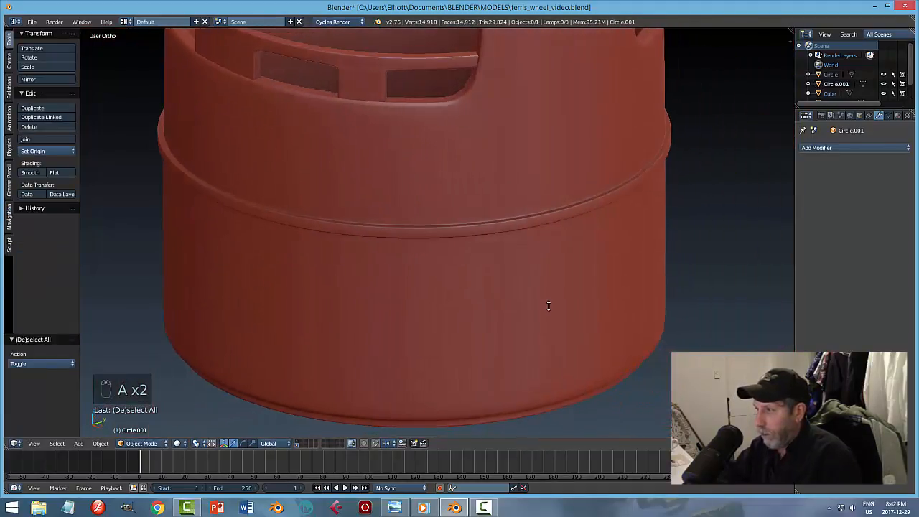
scroll(548, 306, down, 4)
middle_drag(545, 294, 430, 267)
key(ctrl+s)
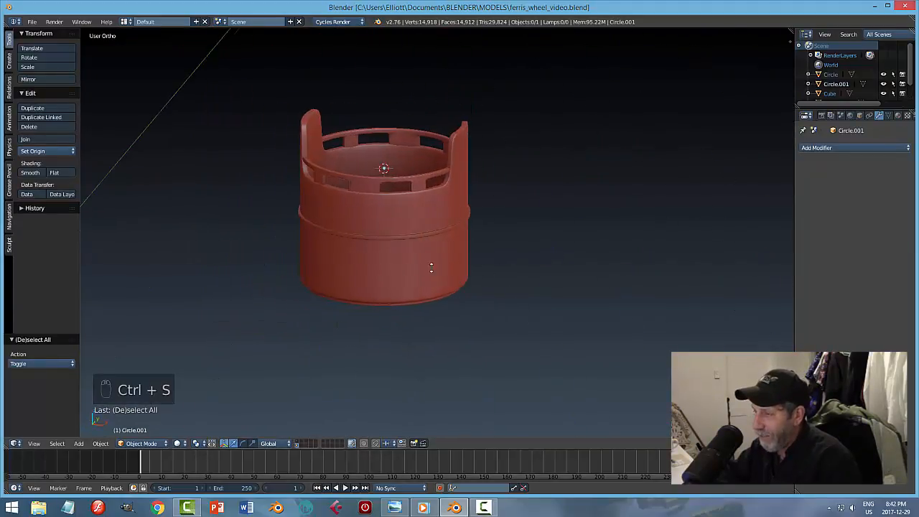
Step: Move the tub to the first layer, display that layer with the Ferris wheel, and save the file
right_click(451, 242)
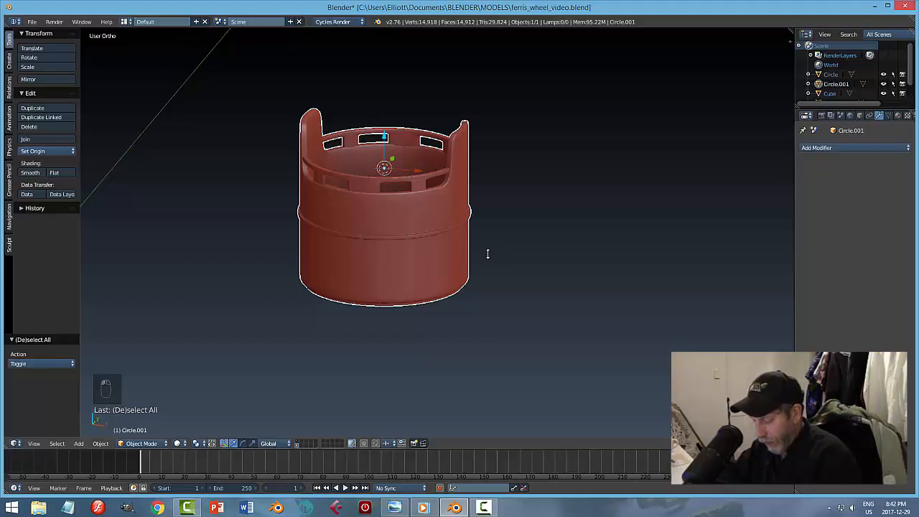
key(m)
click(565, 271)
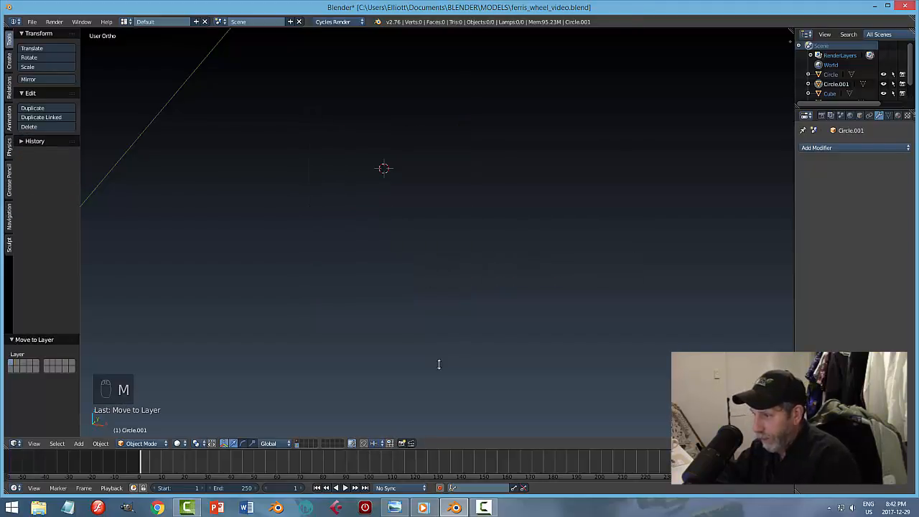
click(298, 442)
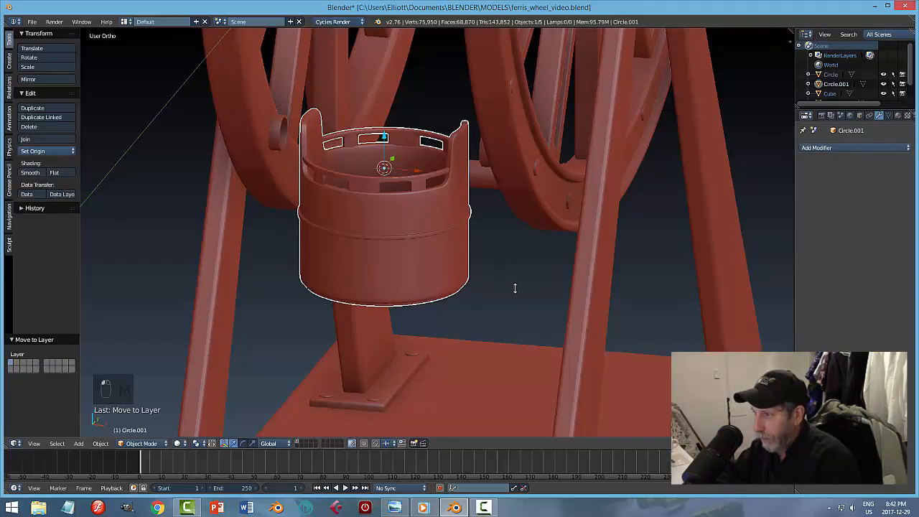
middle_drag(481, 275, 511, 283)
middle_drag(565, 278, 502, 265)
key(ctrl+s)
Step: Hide the tub so the wheel rim behind it is accessible
scroll(445, 256, up, 2)
right_click(434, 237)
key(h)
Step: Select the round face inside the raised socket on the wheel rim in face select mode
right_click(470, 198)
key(Tab)
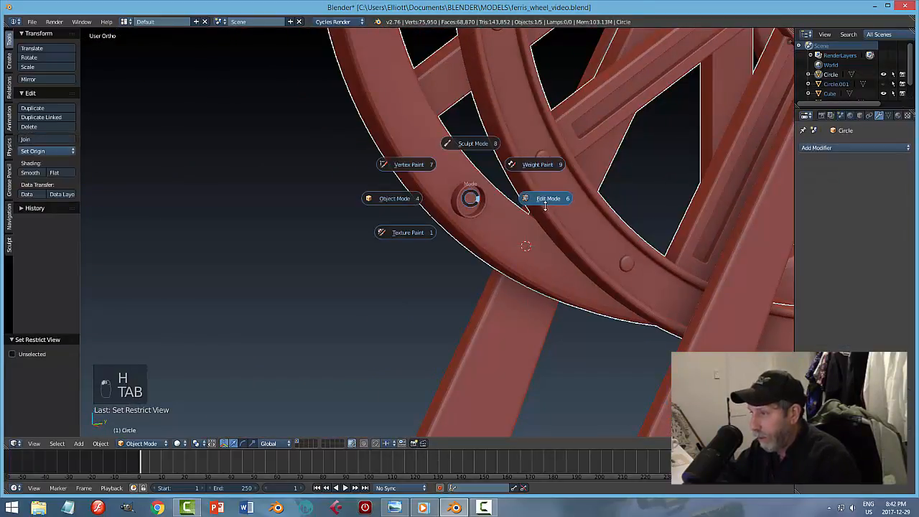
click(509, 226)
scroll(486, 216, up, 2)
key(ctrl+Tab)
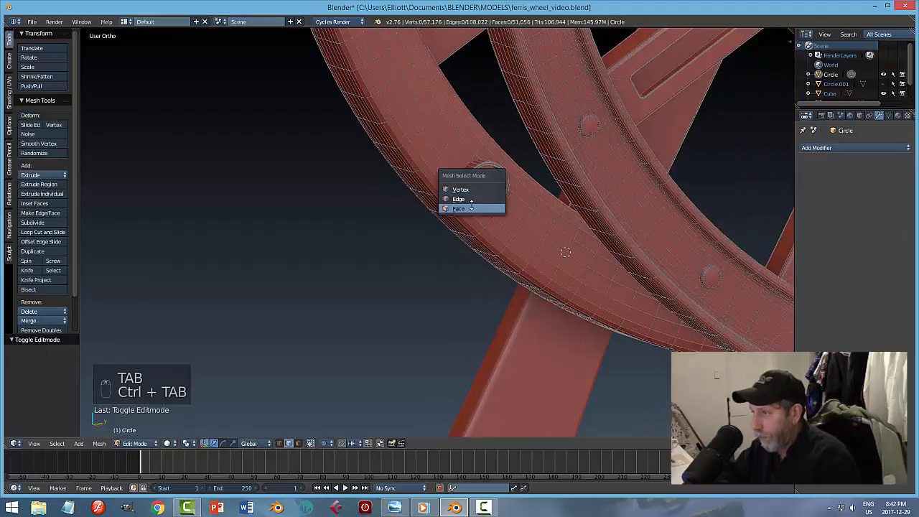
click(477, 207)
right_click(483, 191)
middle_drag(507, 224, 531, 237)
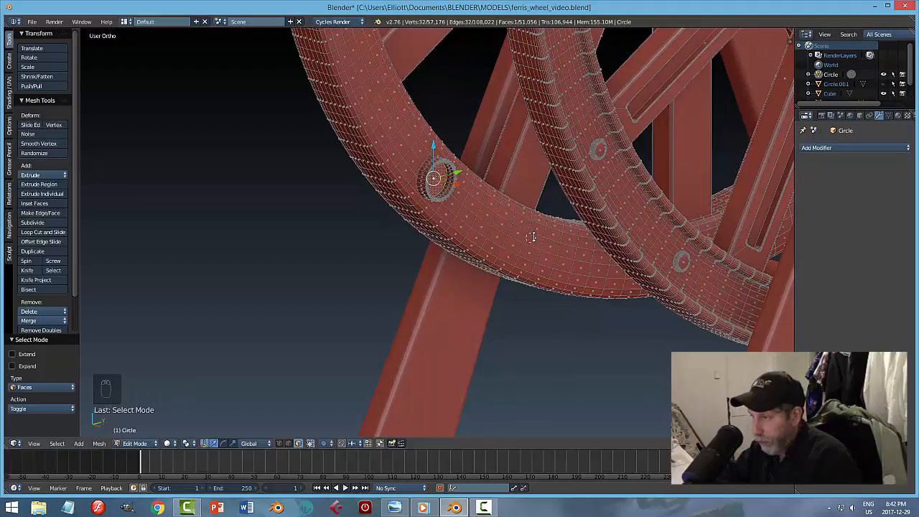
Step: Snap the 3D cursor to the selected socket face, deselect it, and return to Object Mode
key(shift+a)
key(Escape)
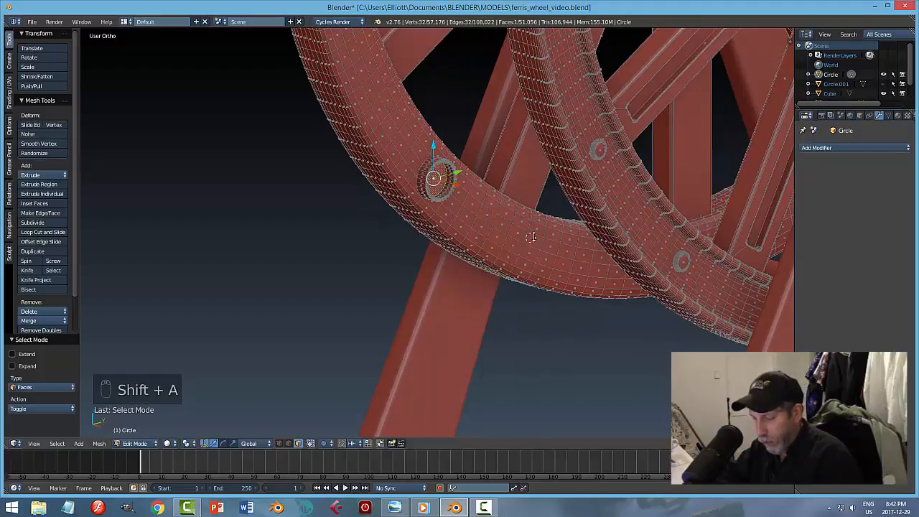
key(shift+s)
key(shift+s)
click(531, 236)
key(a)
key(Tab)
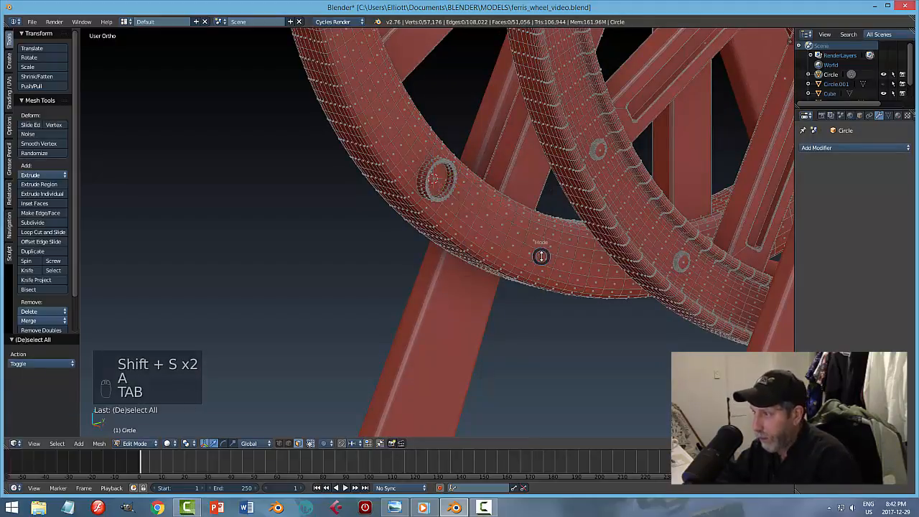
Step: Add a cylinder at the 3D cursor in the rim socket and rotate it 90° about the Y axis
key(shift+a)
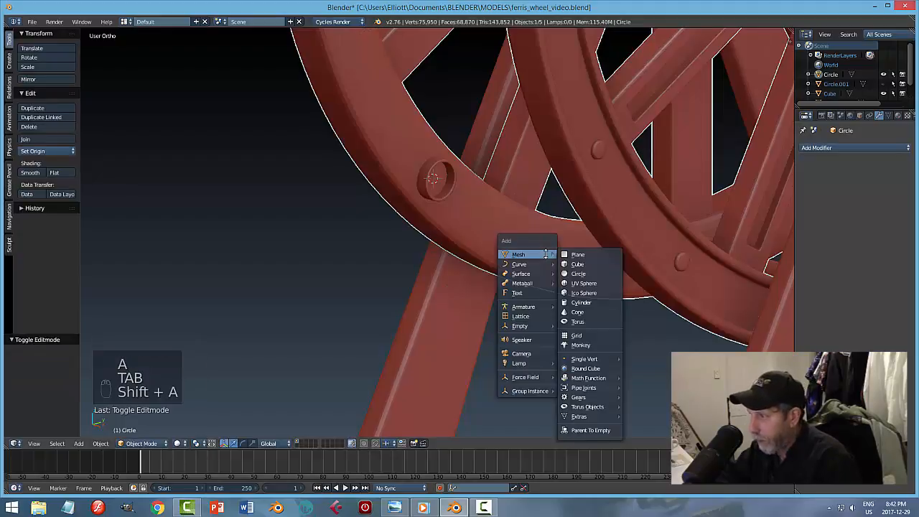
click(608, 282)
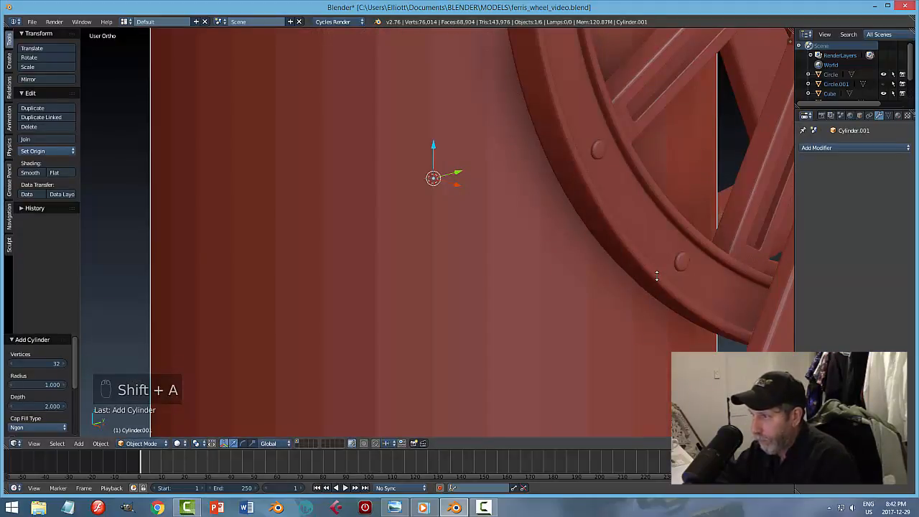
key(r)
key(y)
key(9)
key(0)
key(Return)
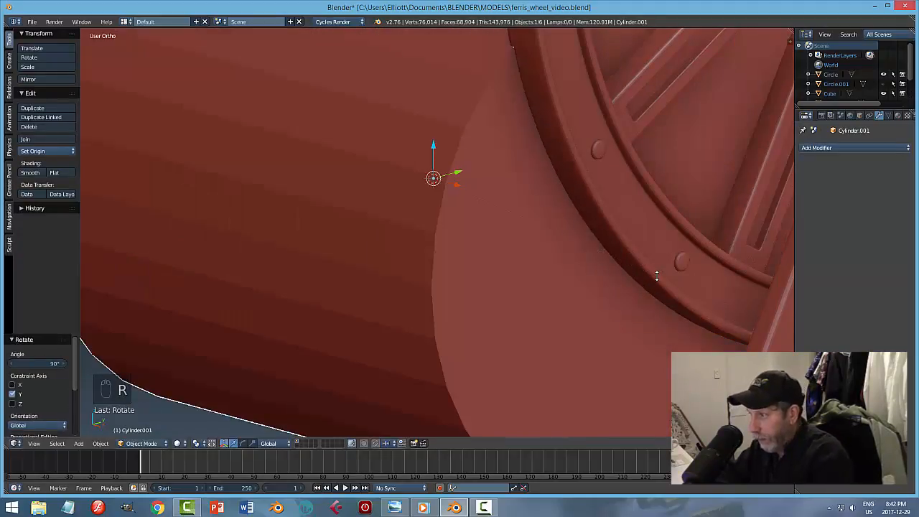
Step: Scale the cylinder uniformly to about 0.065 to fit the rim socket and unhide the tub
key(s)
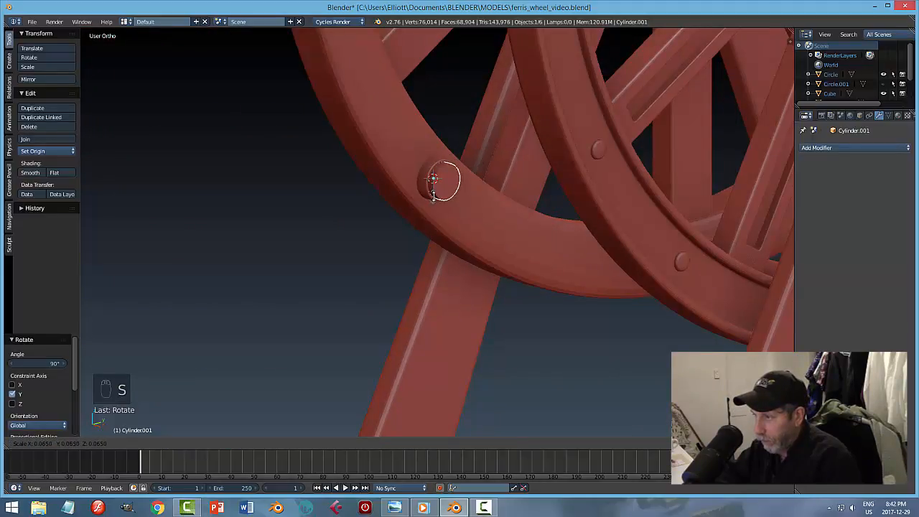
click(433, 194)
middle_drag(472, 218, 514, 238)
key(alt+h)
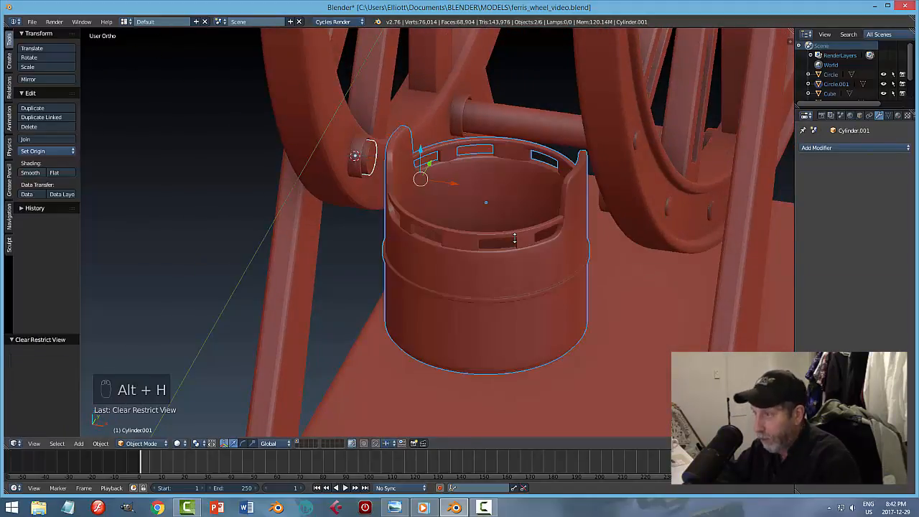
middle_drag(443, 236, 383, 204)
right_click(356, 137)
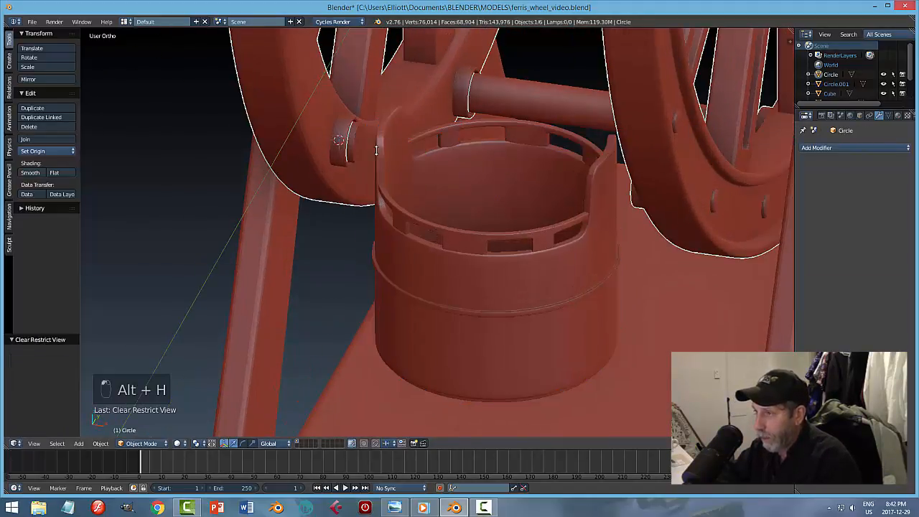
key(Tab)
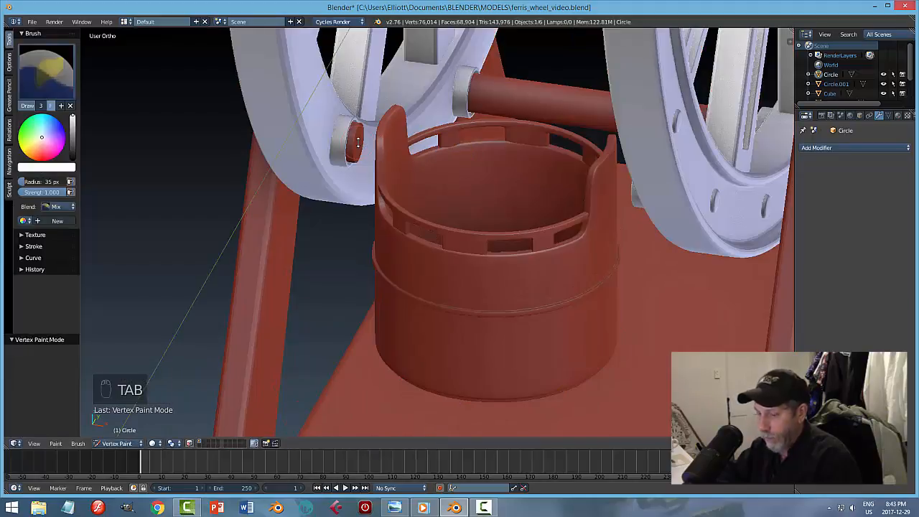
key(Tab)
click(314, 226)
Step: Lengthen the cylinder by moving its tub-side end face 0.121 along X through the tub's raised side, and return to Object Mode
right_click(354, 139)
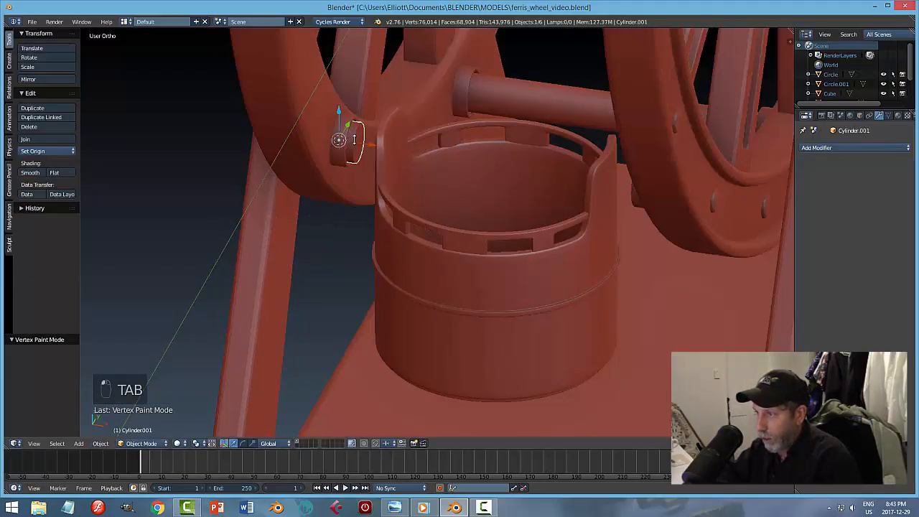
key(Tab)
click(423, 143)
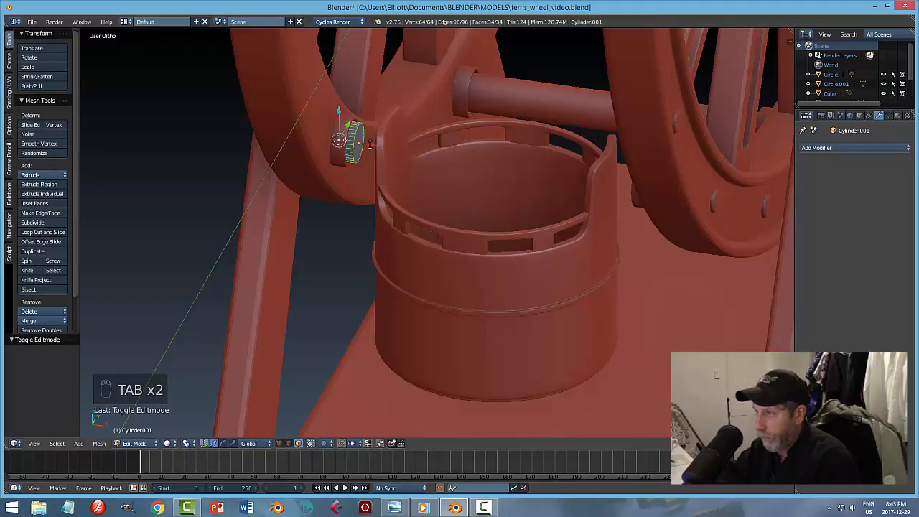
drag(391, 148, 439, 157)
middle_drag(539, 208, 557, 237)
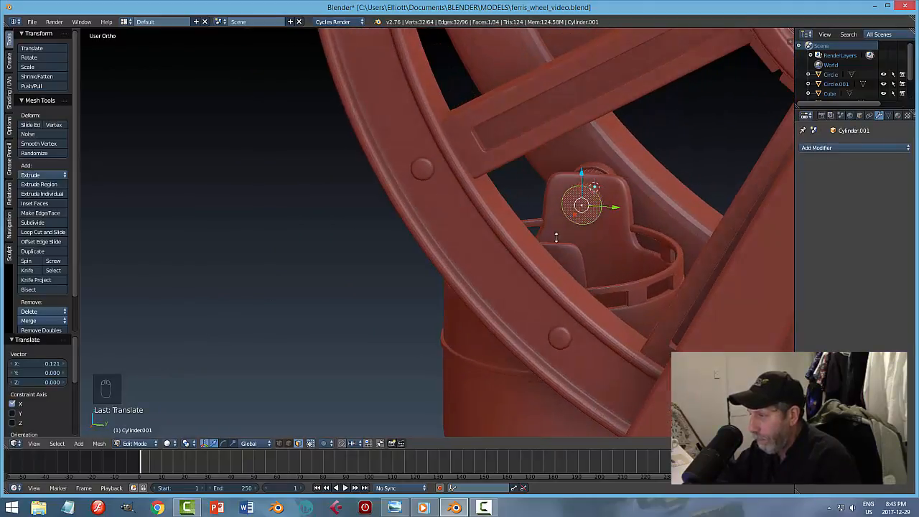
key(a)
key(Tab)
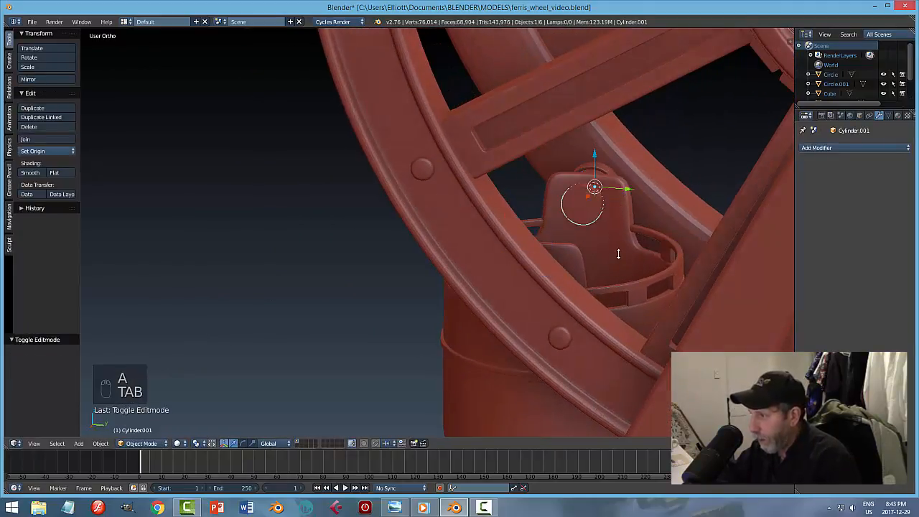
Step: Move the tub -0.007 along Y to align its raised side with the pin
right_click(626, 207)
drag(602, 277, 592, 276)
middle_drag(638, 273, 749, 303)
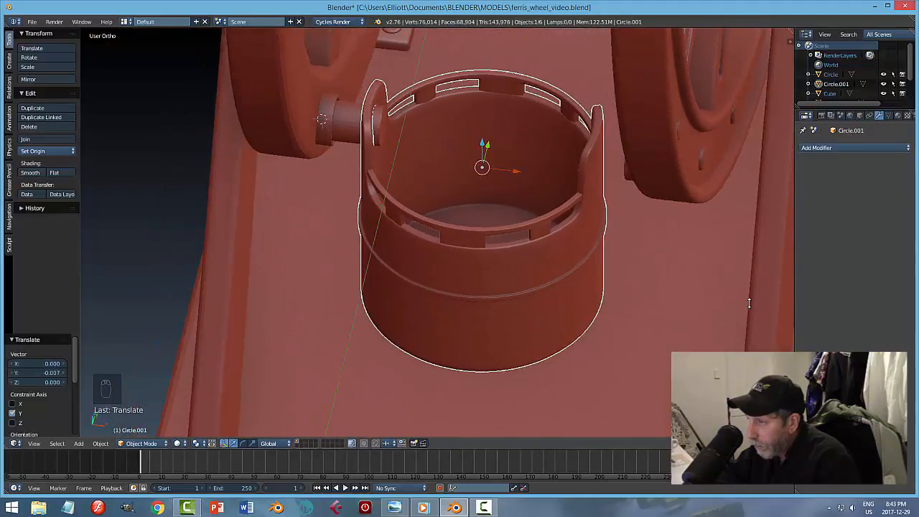
Step: Add a loop cut around the pin and slide it toward the end inside the tub
scroll(509, 237, up, 3)
shift+middle_drag(521, 219, 599, 255)
right_click(538, 130)
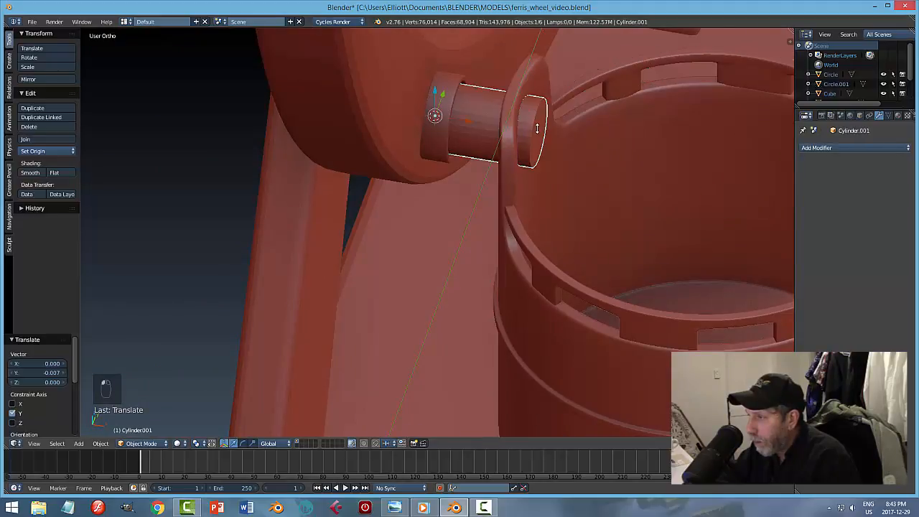
key(Tab)
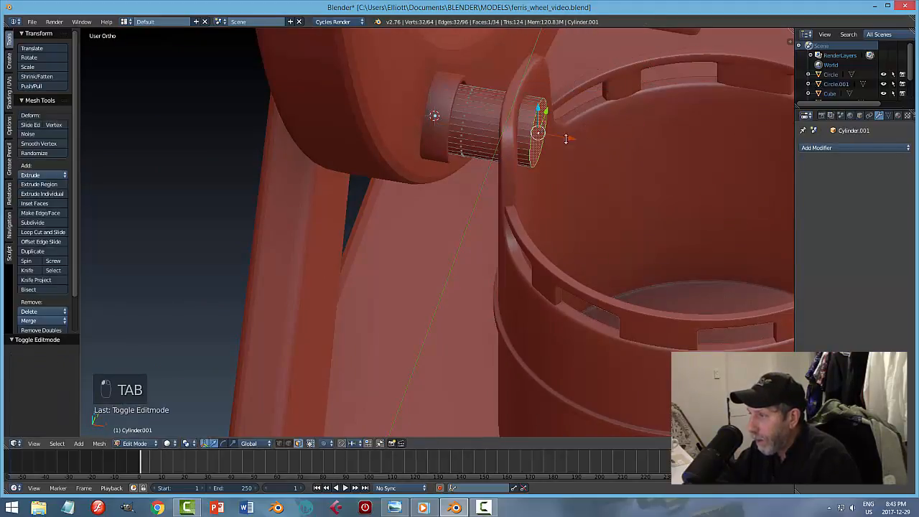
key(a)
key(a)
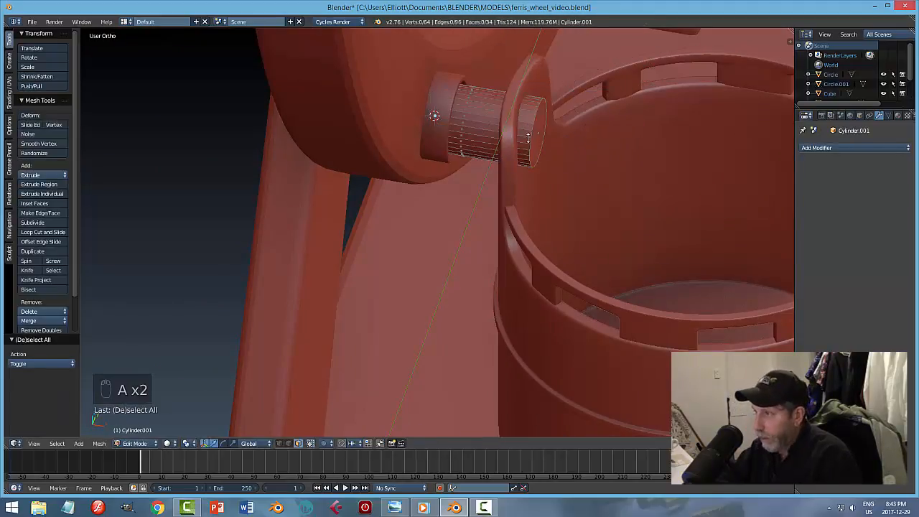
key(ctrl+r)
click(528, 123)
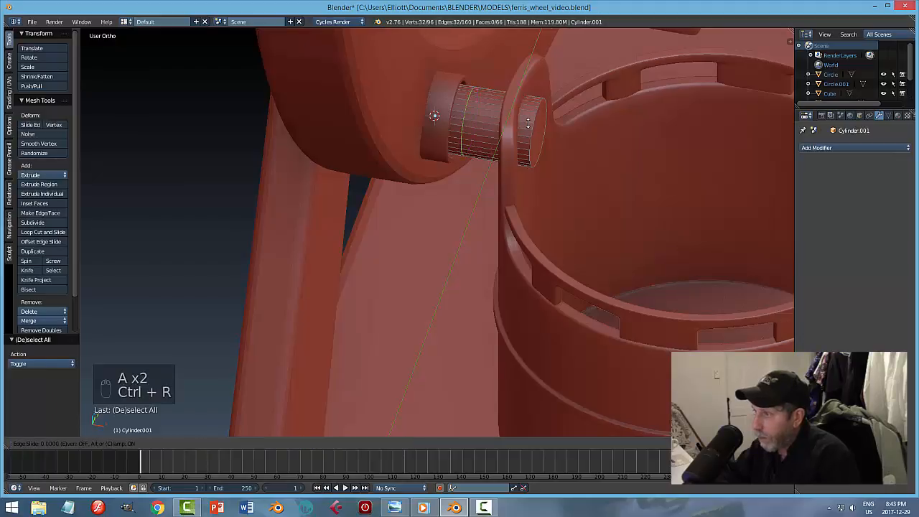
click(585, 138)
key(a)
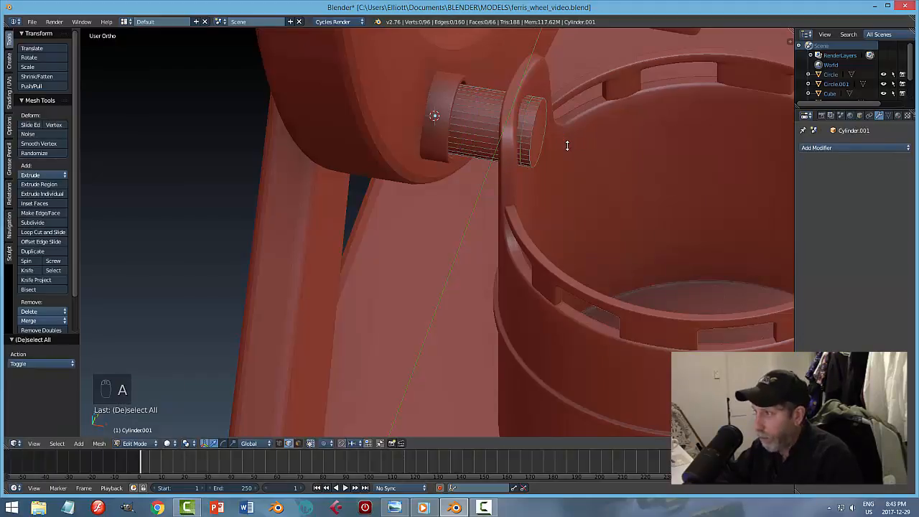
Step: Extrude the ring of side faces at the pin's tub end and scale it to 1.148 in Y and Z, excluding X
key(ctrl+Tab)
click(555, 147)
alt+right_click(531, 131)
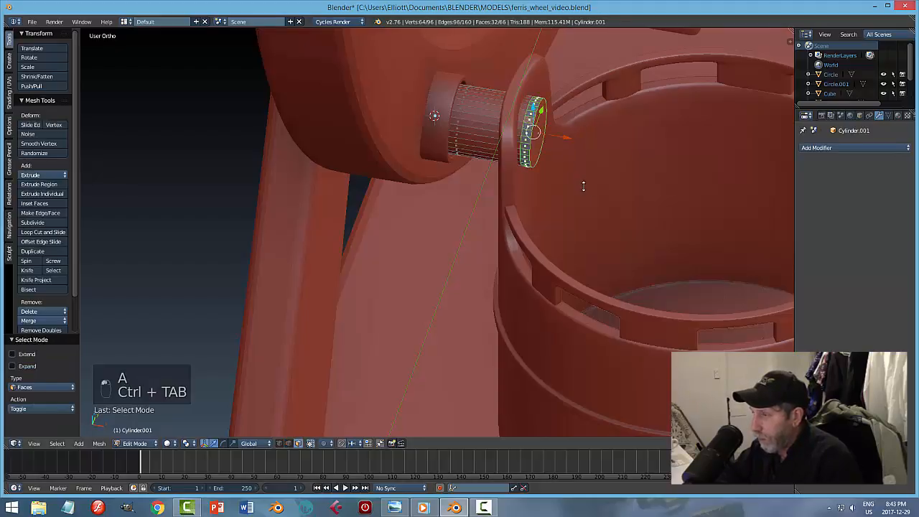
middle_drag(583, 186, 572, 188)
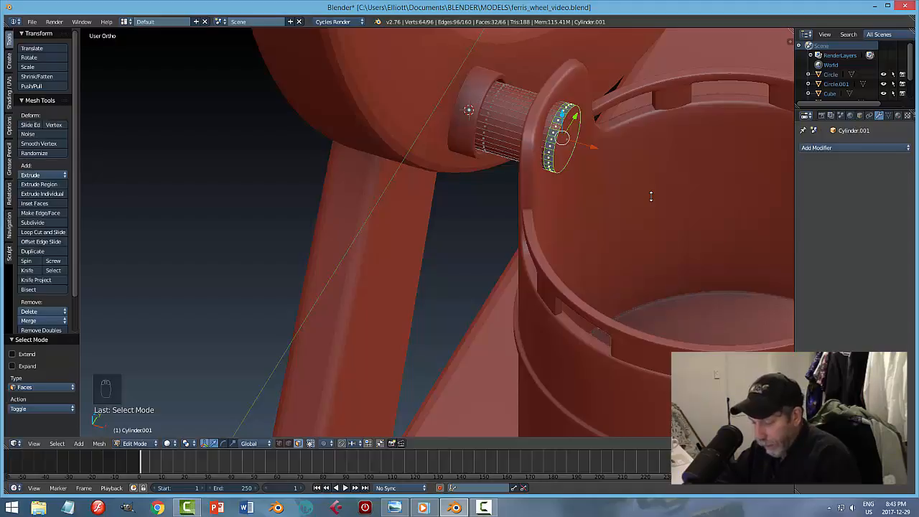
key(e)
key(s)
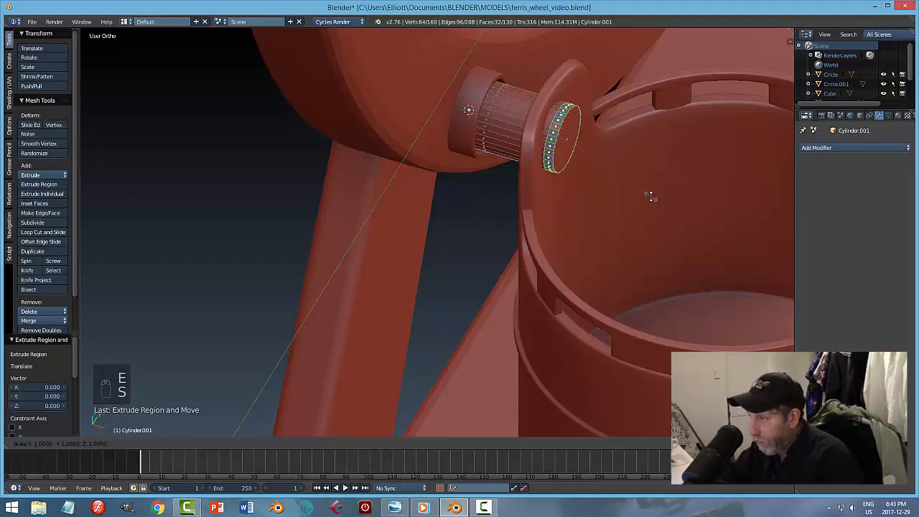
key(x)
click(662, 207)
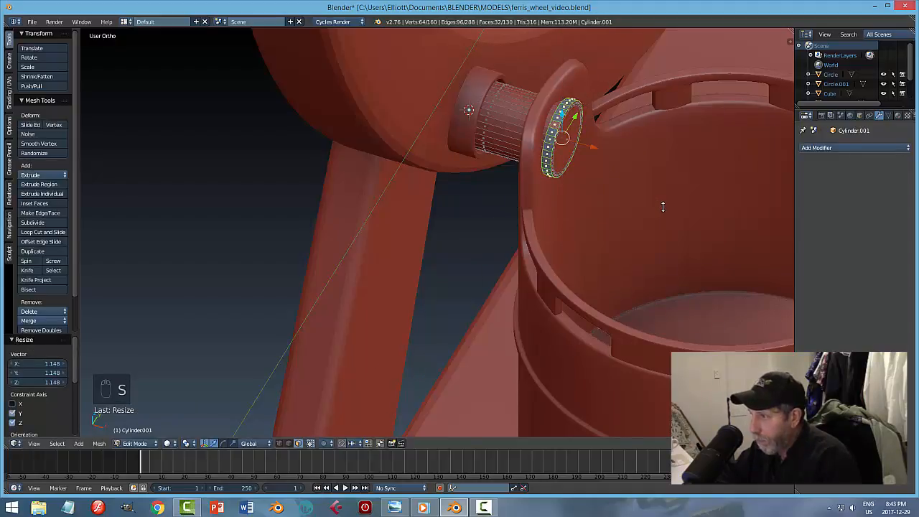
key(a)
key(Tab)
click(591, 207)
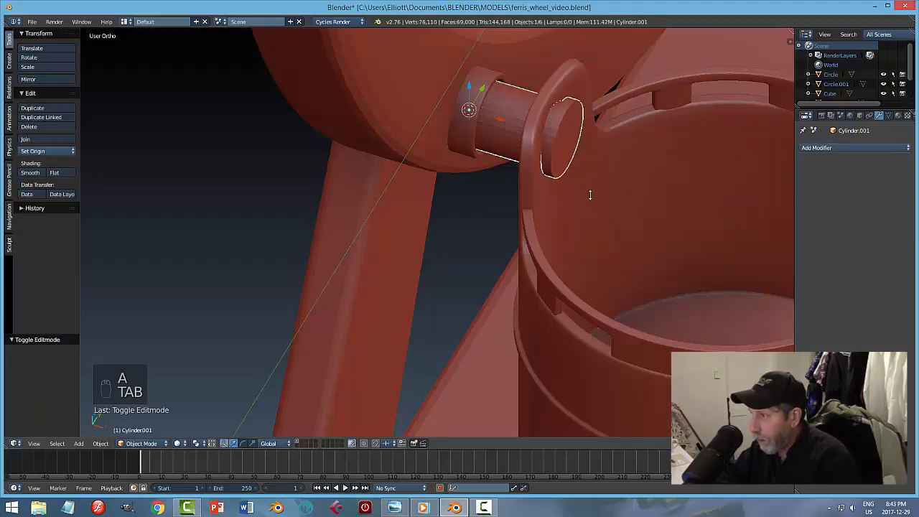
Step: Select the pin's flared head by growing from its end face and move it -0.012 along X toward the tub wall
middle_drag(597, 201, 602, 207)
middle_drag(550, 119, 619, 131)
key(Tab)
click(656, 158)
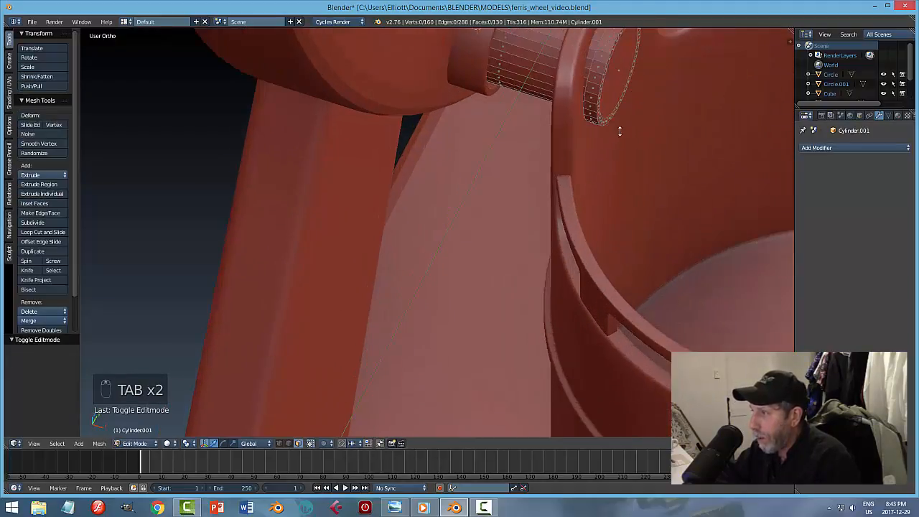
right_click(622, 70)
key(ctrl+KP_Add)
key(ctrl+KP_Add)
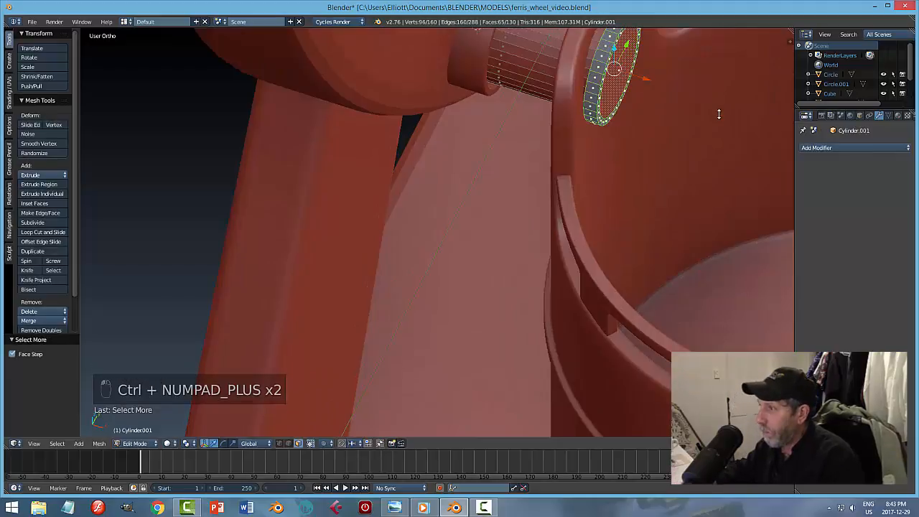
key(ctrl+KP_Add)
key(ctrl+KP_Add)
key(ctrl+KP_Subtract)
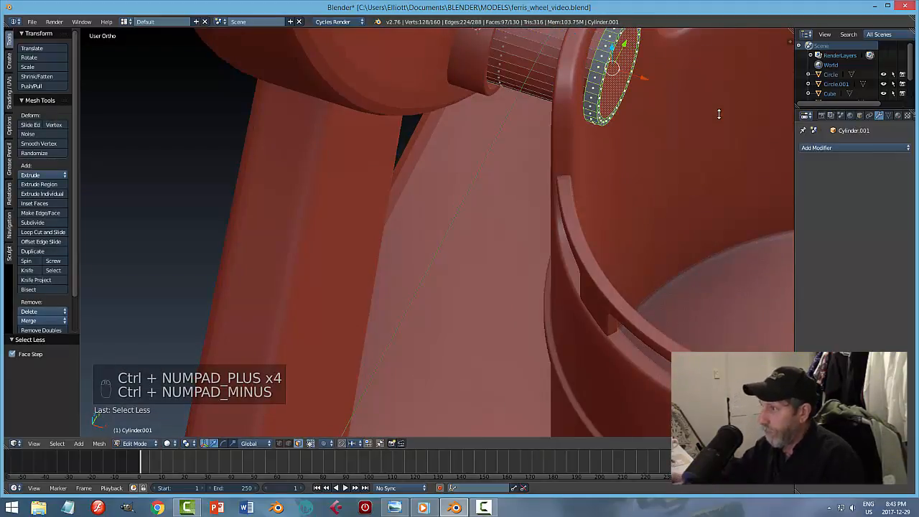
key(g)
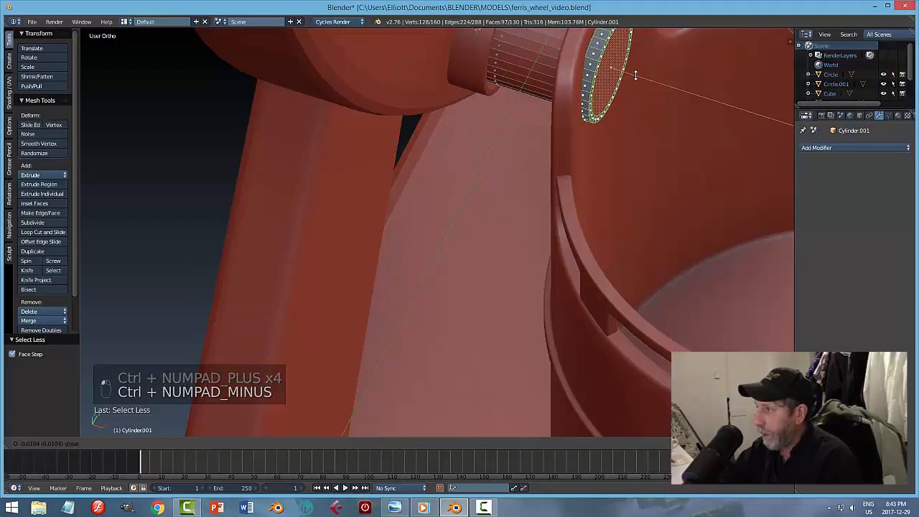
click(635, 75)
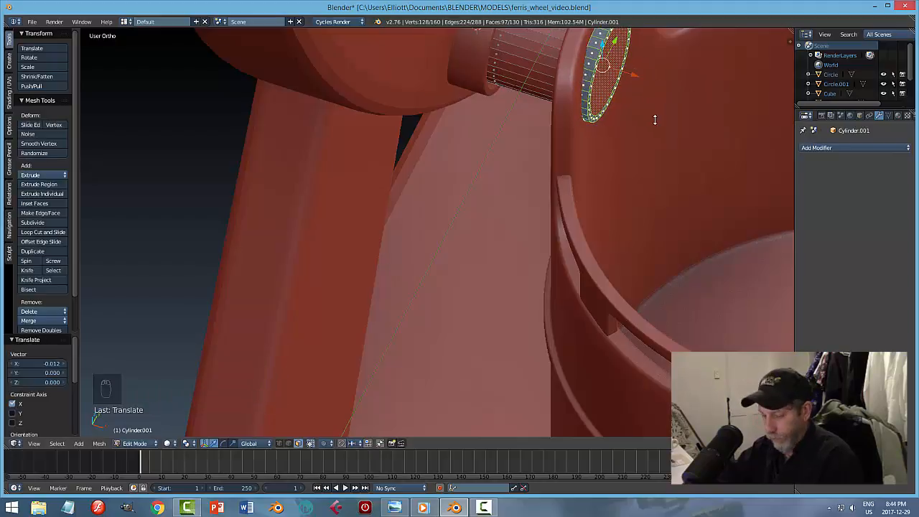
key(a)
Step: Move the edge loop on the pin head's side -0.004 along X in edge select mode, and deselect it
middle_drag(661, 127, 657, 206)
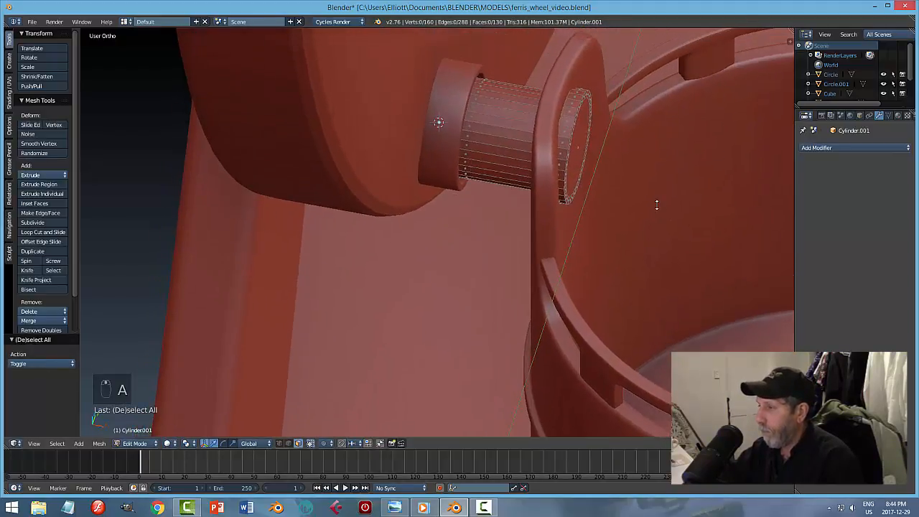
scroll(657, 187, up, 2)
shift+middle_drag(657, 168, 663, 209)
key(ctrl+Tab)
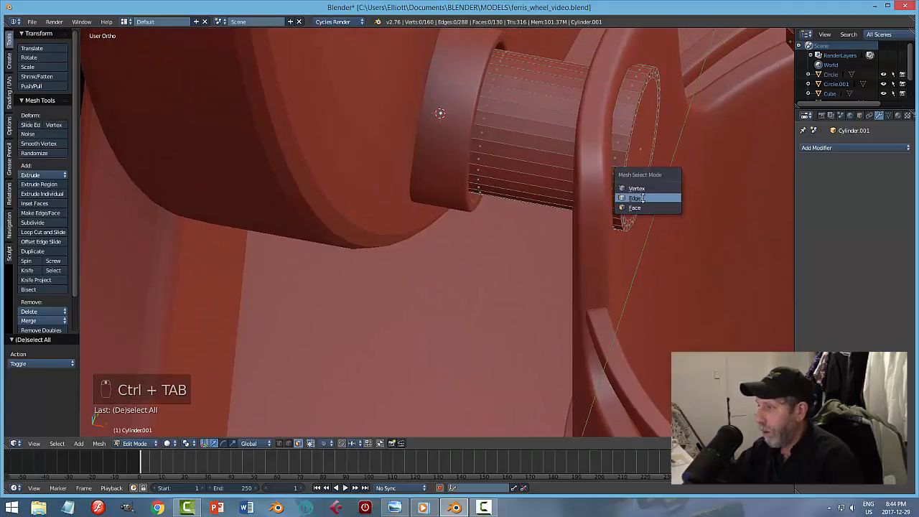
click(666, 199)
alt+right_click(618, 94)
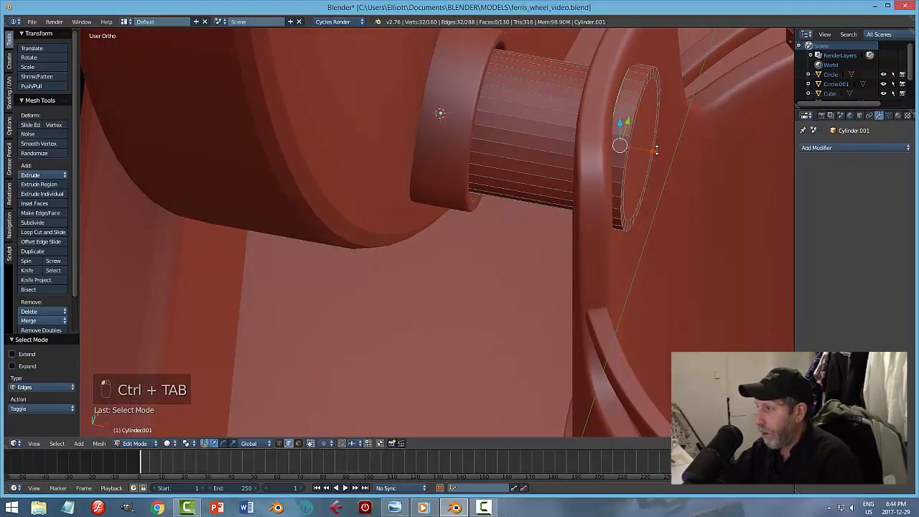
drag(655, 150, 652, 147)
middle_drag(699, 207, 689, 201)
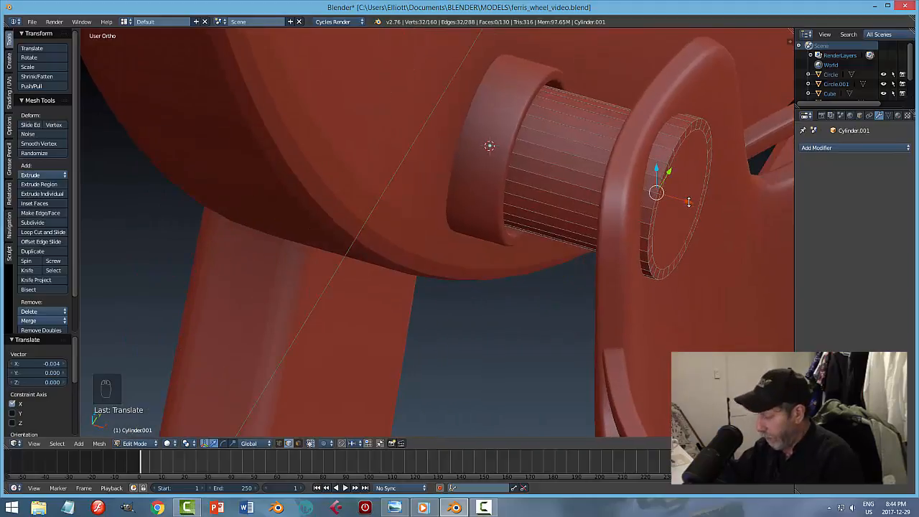
key(a)
key(Tab)
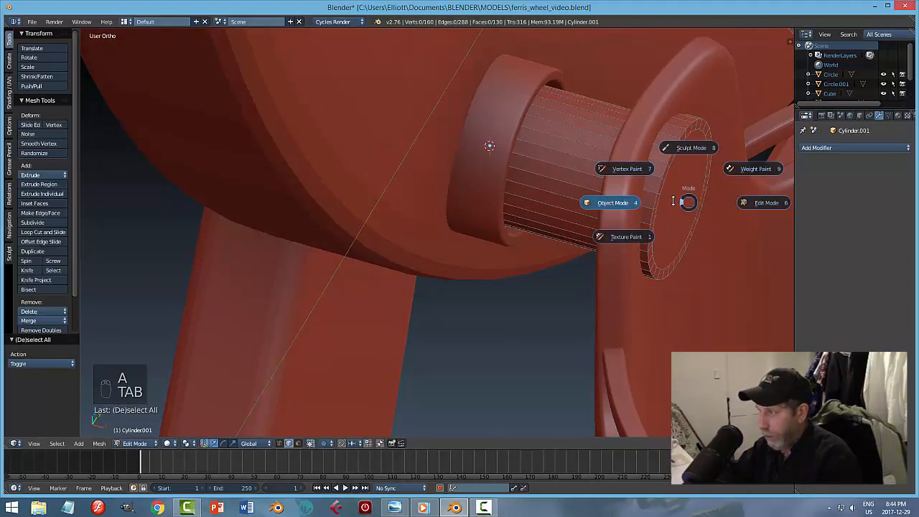
key(Escape)
Step: Select the pin's flared head in face select mode by growing from its end face, shift it along X, and leave edit mode
key(a)
key(ctrl+Tab)
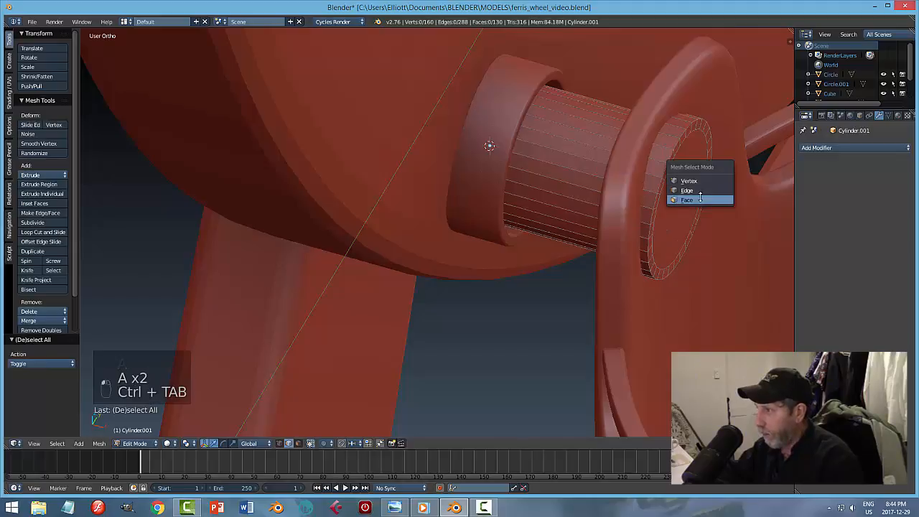
click(685, 199)
key(ctrl+KP_Add)
key(ctrl+KP_Add)
key(ctrl+KP_Add)
key(ctrl+KP_Add)
key(ctrl+KP_Add)
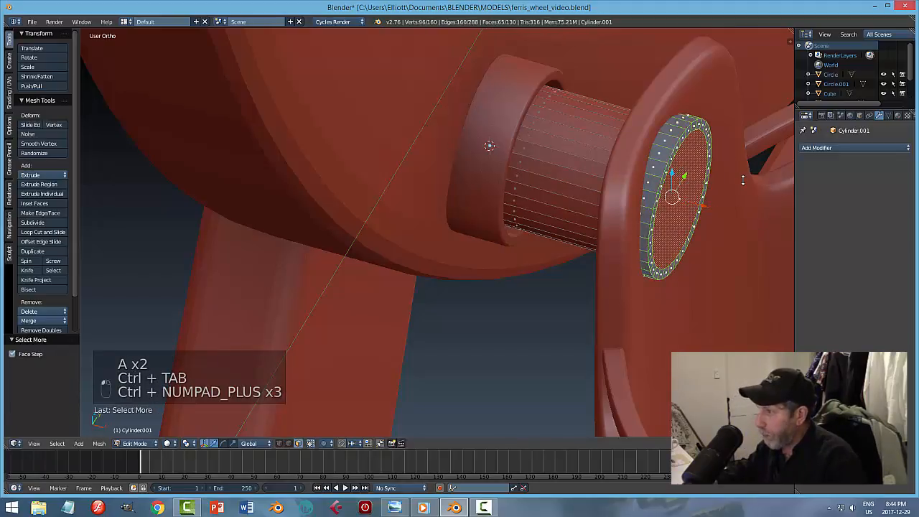
key(ctrl+KP_Subtract)
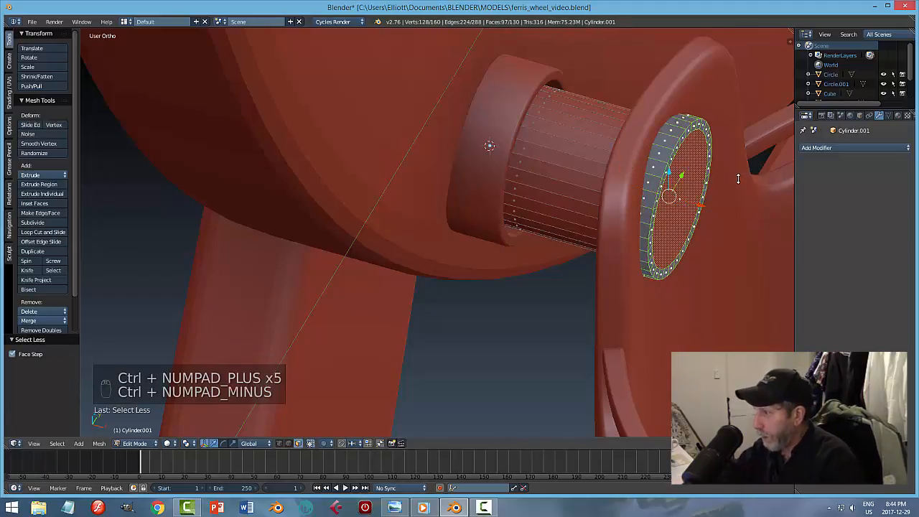
drag(710, 206, 729, 223)
middle_drag(729, 223, 581, 260)
key(a)
key(Tab)
key(a)
key(a)
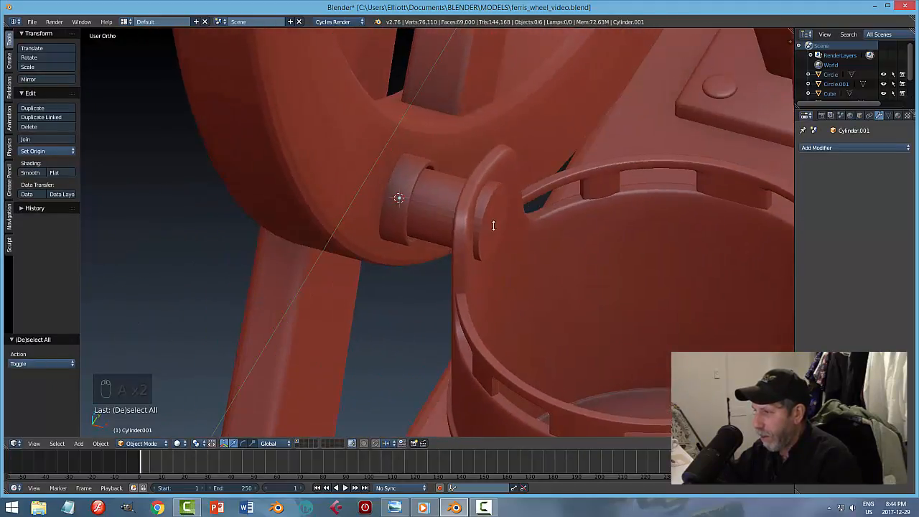
Step: Enter edit mode on the pin and select the end face of its head
right_click(492, 225)
key(Tab)
click(607, 227)
scroll(557, 254, up, 3)
right_click(541, 226)
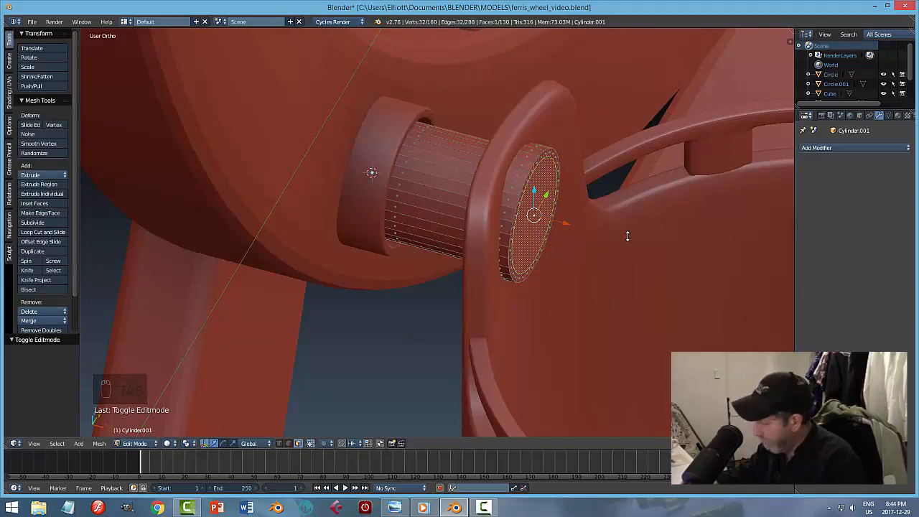
key(ctrl+KP_Add)
key(ctrl+KP_Add)
key(ctrl+KP_Add)
key(ctrl+KP_Add)
key(ctrl+KP_Add)
key(ctrl+KP_Add)
key(ctrl+KP_Add)
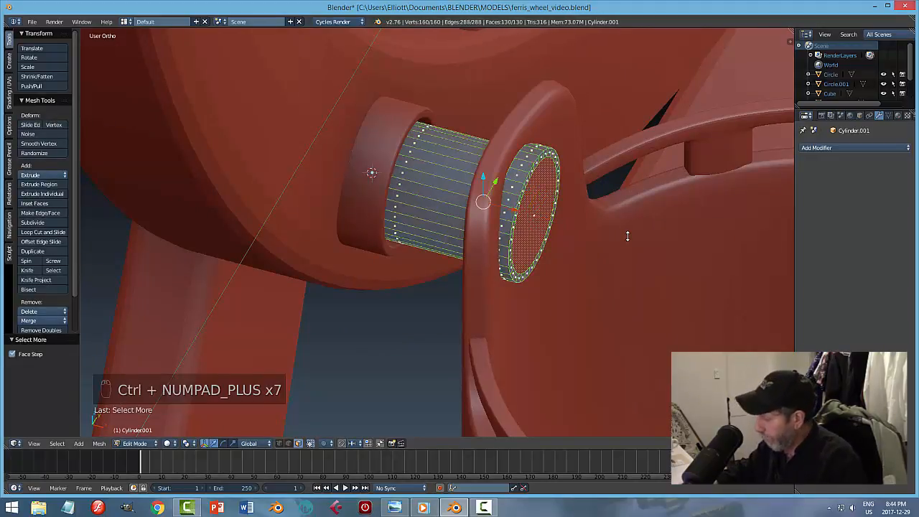
key(ctrl+KP_Subtract)
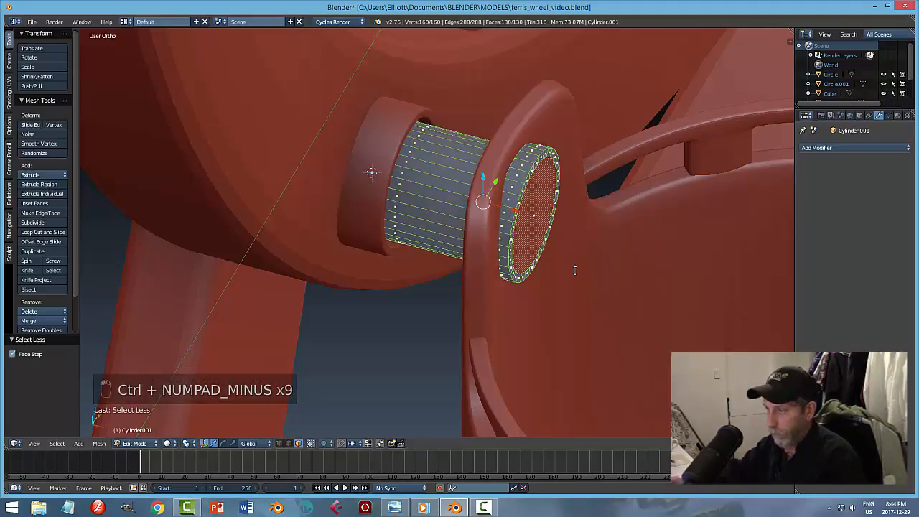
key(a)
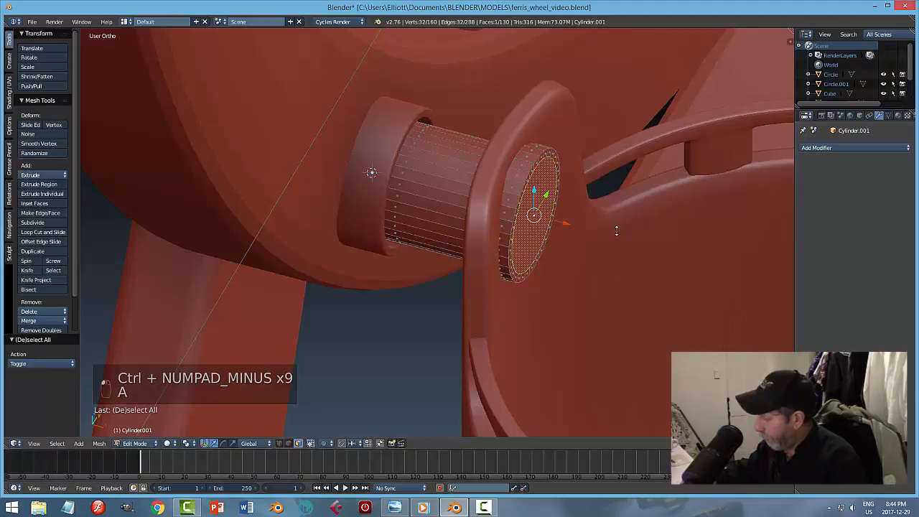
Step: Grow the end face selection to cover only the pin's head, move it 0.018 along X into the tub, and deselect it
key(ctrl+KP_Add)
key(ctrl+KP_Add)
key(ctrl+KP_Add)
key(ctrl+KP_Add)
key(ctrl+KP_Add)
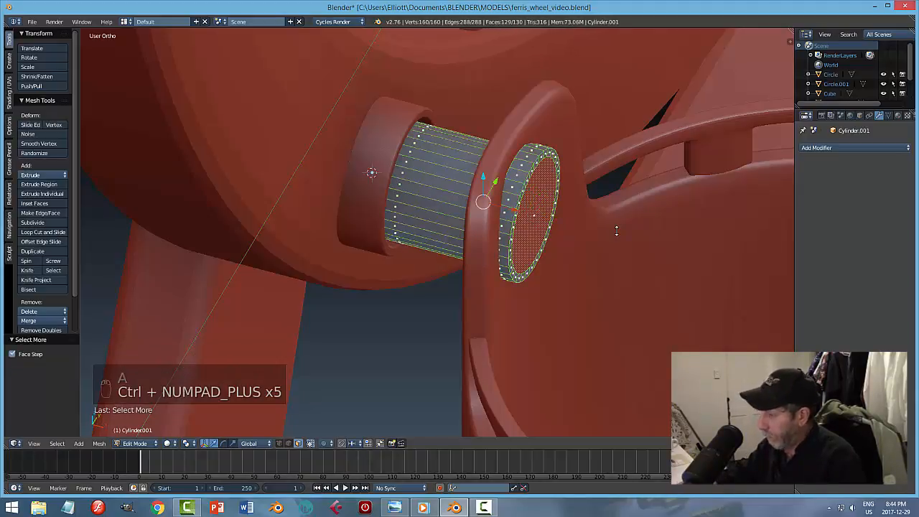
key(ctrl+KP_Subtract)
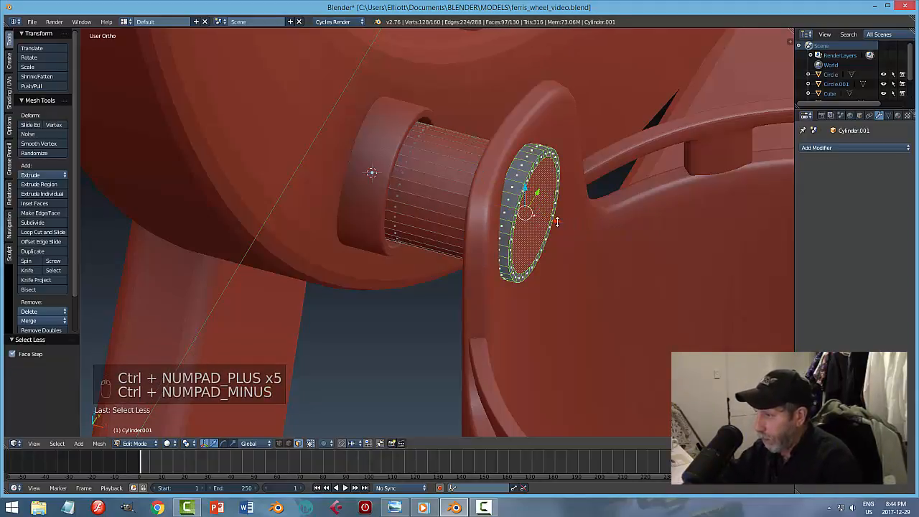
drag(556, 222, 594, 245)
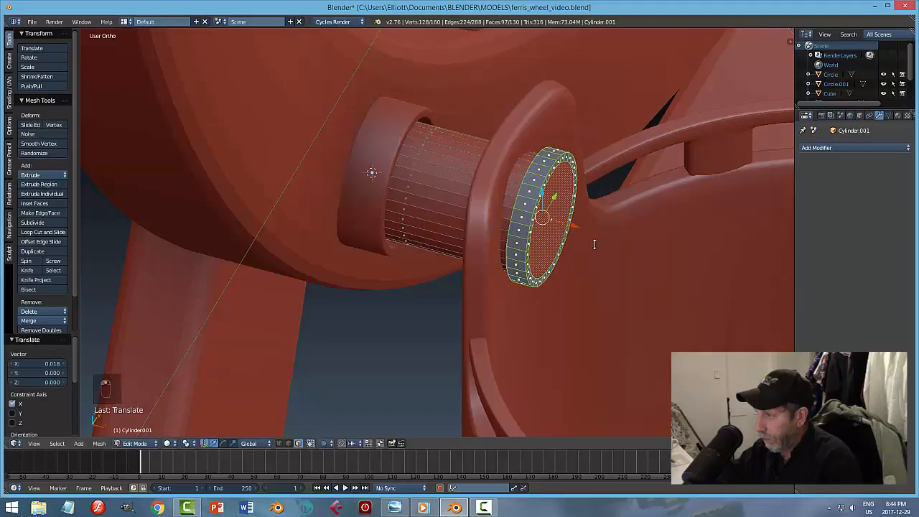
middle_drag(594, 244, 616, 252)
key(a)
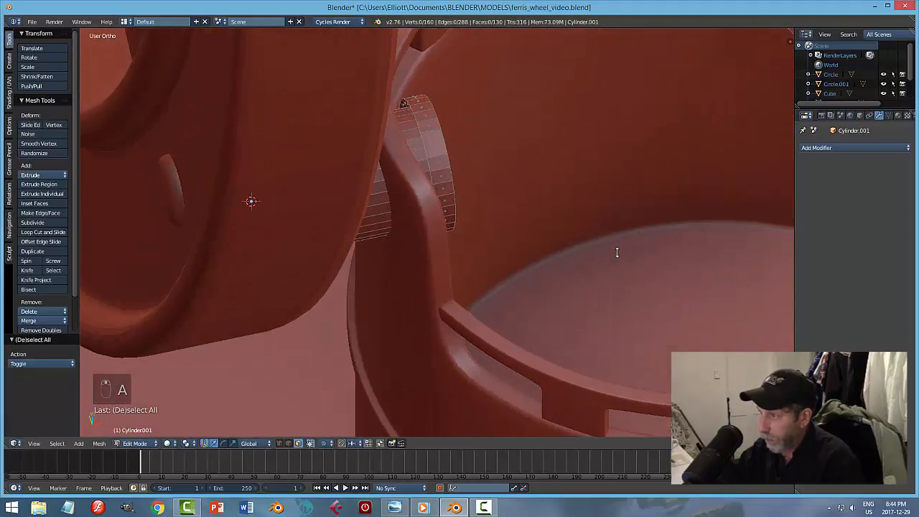
Step: Select the pin's flared head by growing from its end face and delete its faces
key(ctrl+Tab)
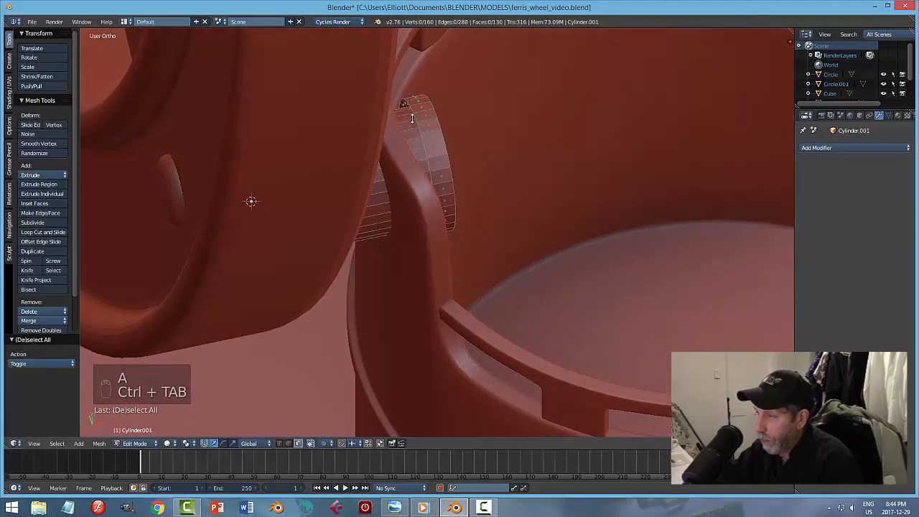
middle_drag(521, 172, 512, 173)
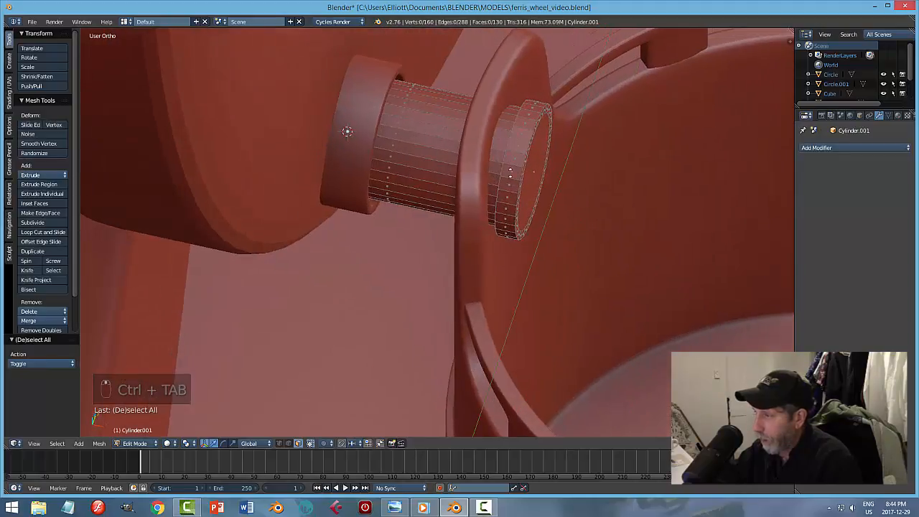
right_click(532, 161)
key(ctrl+KP_Add)
key(ctrl+KP_Add)
key(ctrl+KP_Add)
key(ctrl+KP_Add)
key(ctrl+KP_Add)
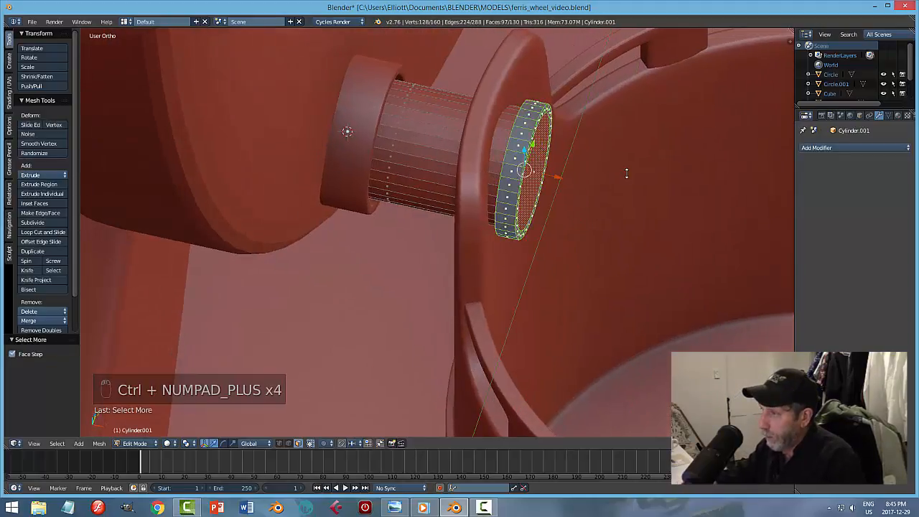
key(ctrl+KP_Subtract)
key(x)
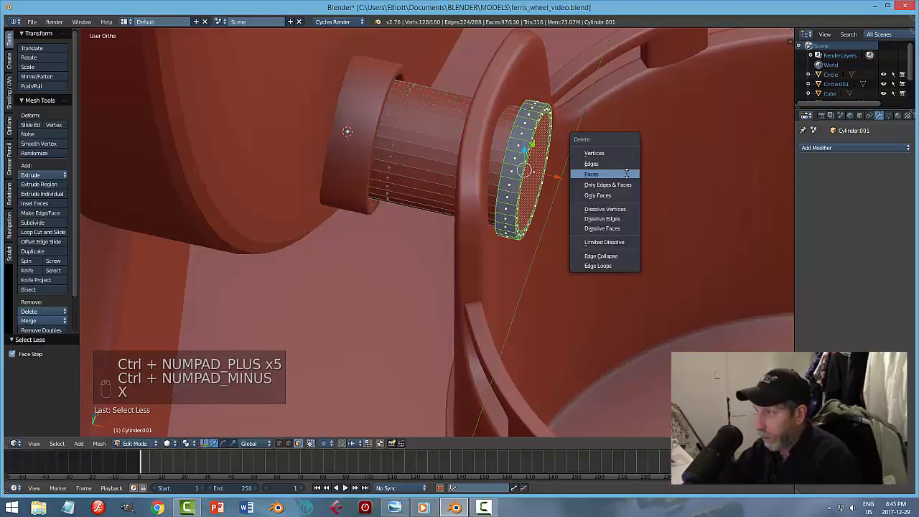
click(626, 173)
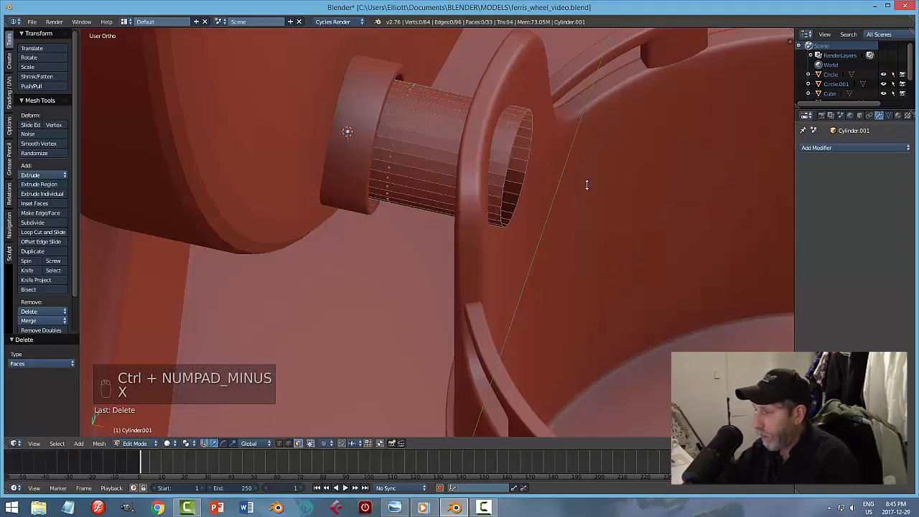
Step: Fill the open edge loop at the pin's tub end with a face and move that face slightly along X toward the tub wall
key(ctrl+Tab)
click(564, 176)
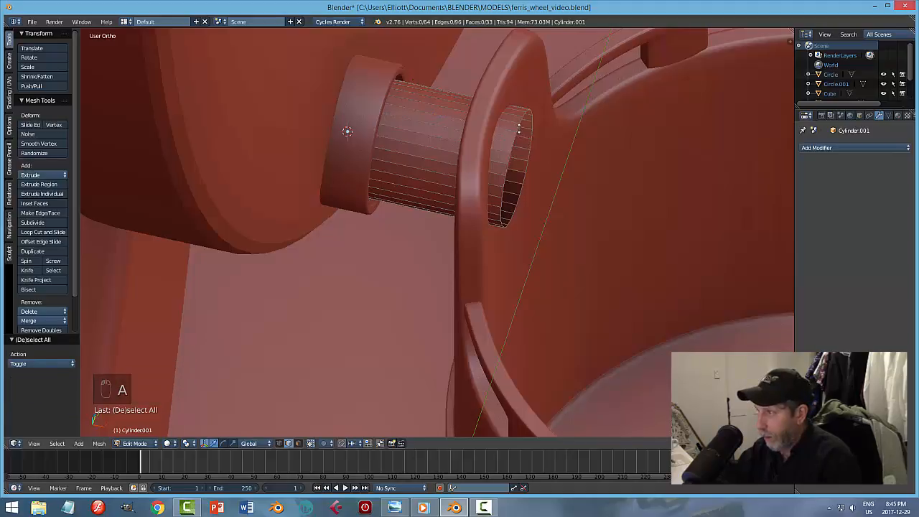
alt+right_click(520, 128)
key(f)
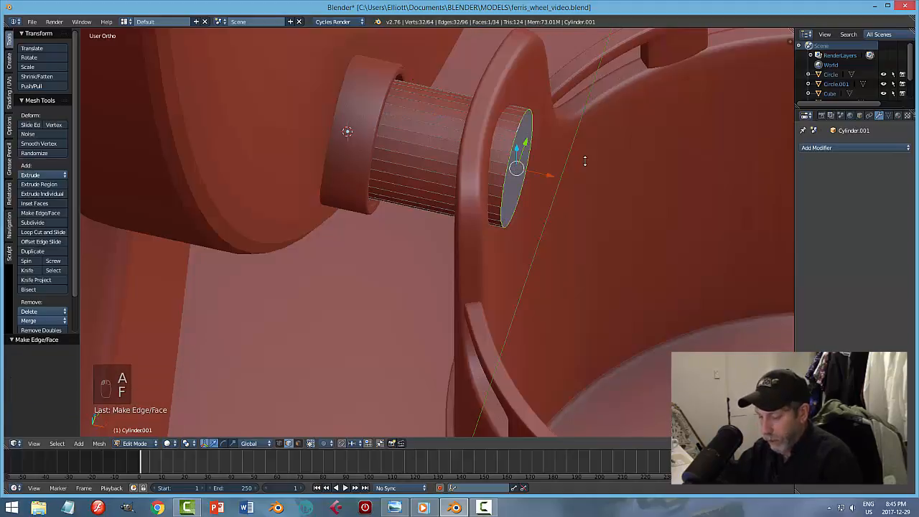
key(ctrl+Tab)
click(583, 171)
click(530, 140)
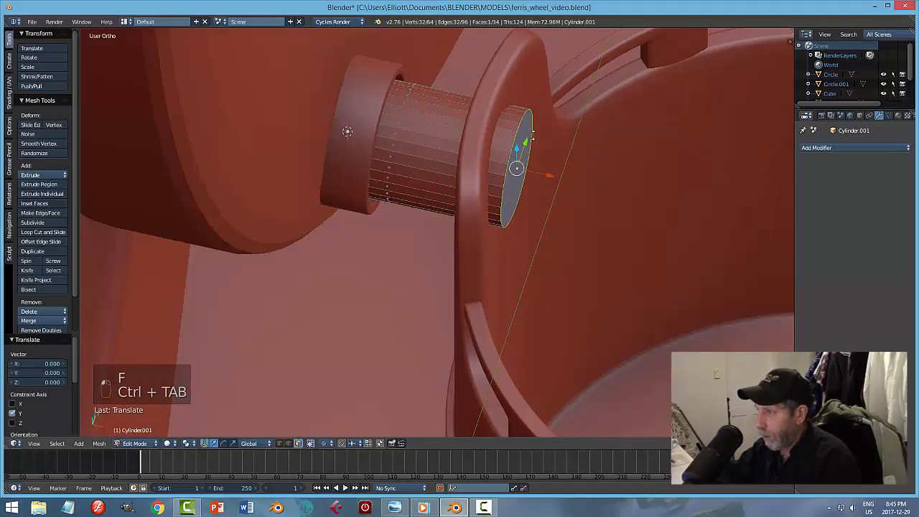
drag(552, 174, 547, 174)
Step: Extrude the pin's end face in place, scale it to 1.248, and extrude it 0.029 along X to form the head
key(e)
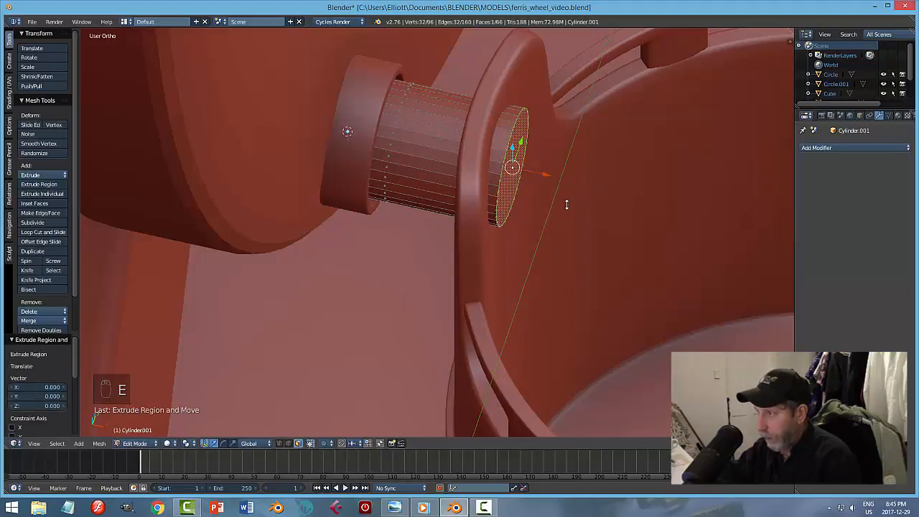
key(s)
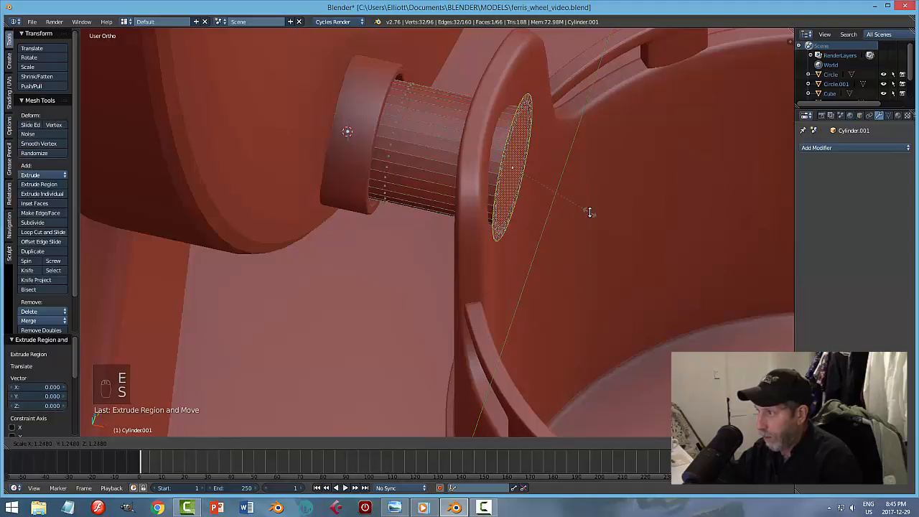
click(589, 212)
key(e)
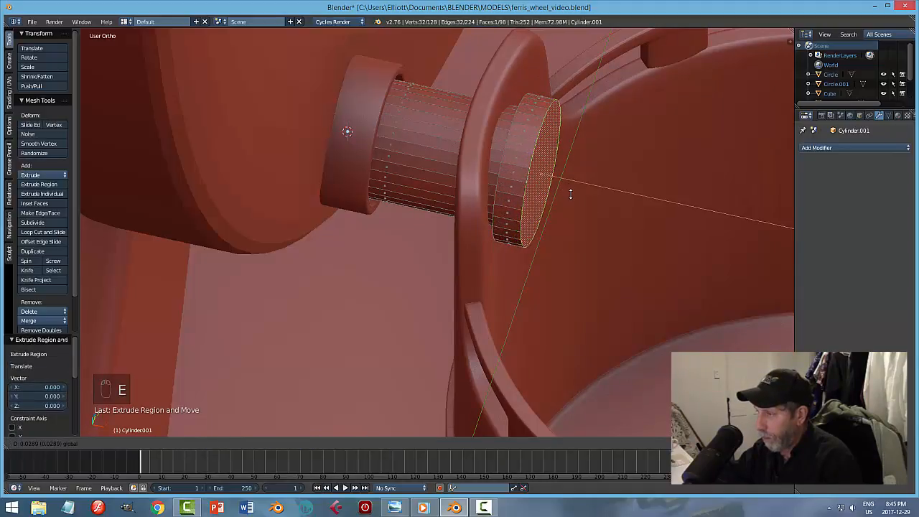
click(569, 191)
Step: Bevel the outer rim of the pin's head with an amount of 0.090 and 3 segments
key(ctrl+b)
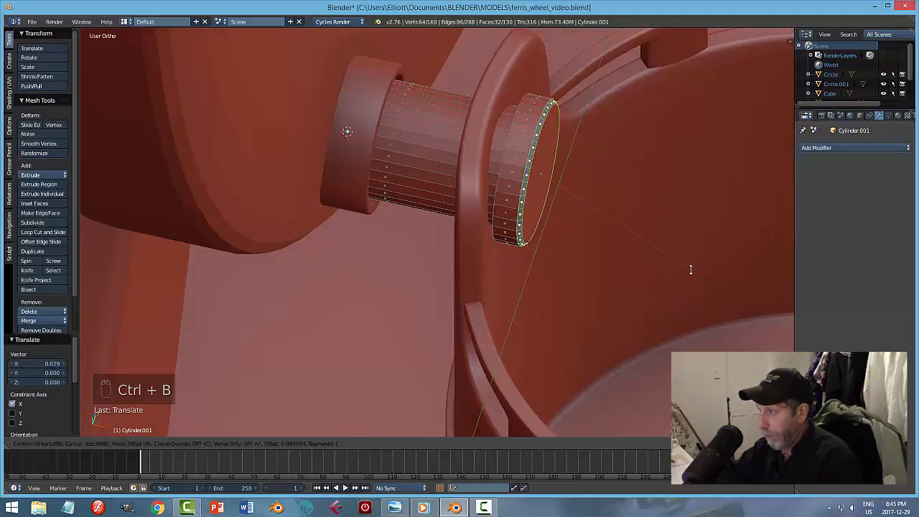
scroll(704, 275, up, 2)
click(704, 275)
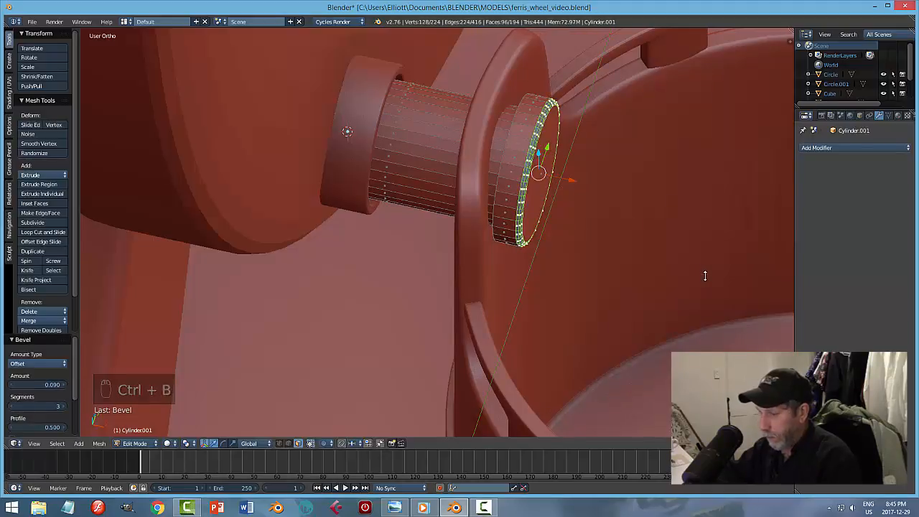
key(s)
key(Escape)
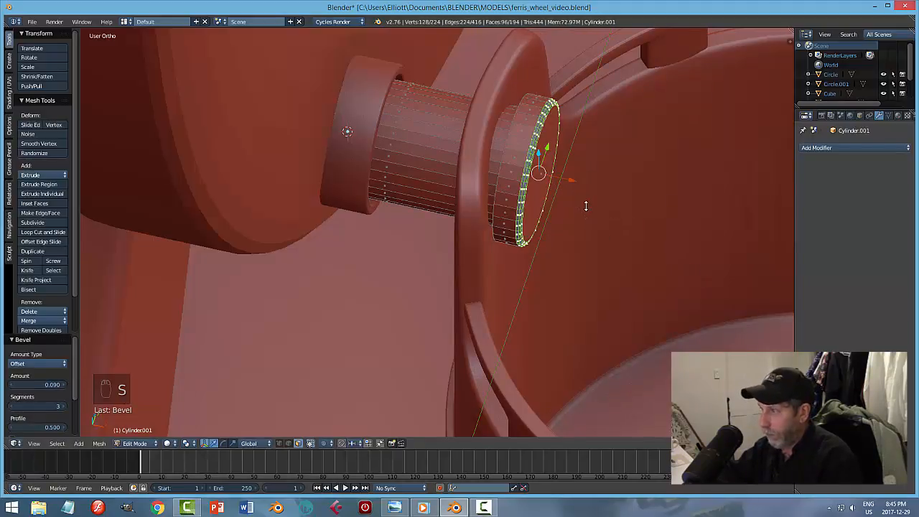
Step: Bevel the edge loop on the head's rim facing the tub wall in edge select mode and return to object mode
key(a)
key(ctrl+Tab)
click(571, 197)
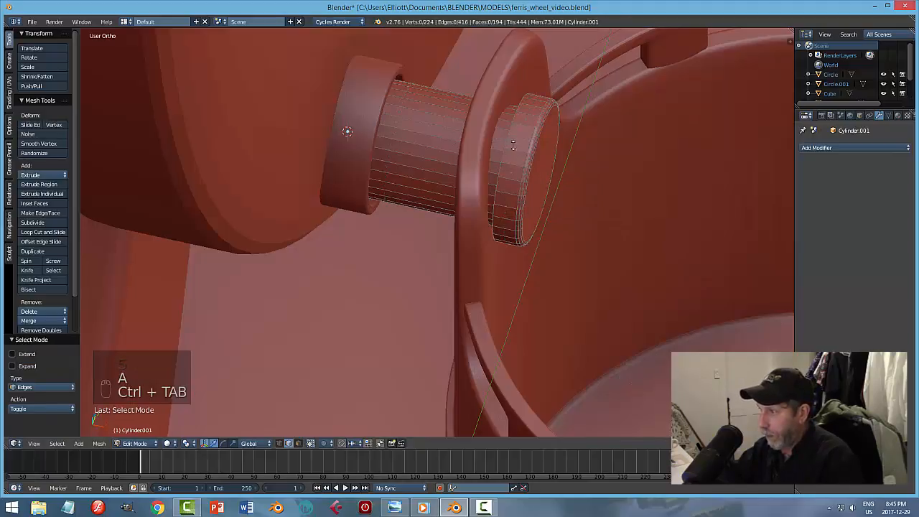
alt+right_click(562, 191)
key(ctrl+b)
key(ctrl+b)
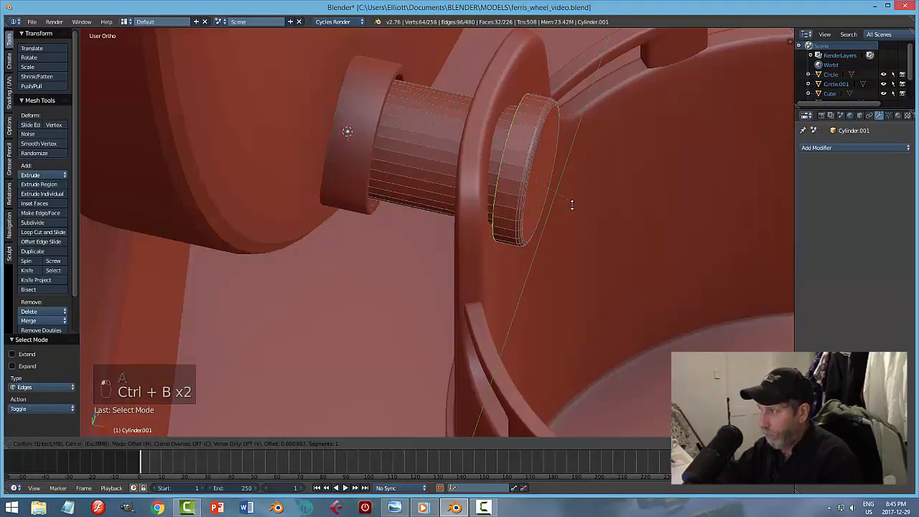
click(627, 249)
key(a)
key(Tab)
click(573, 251)
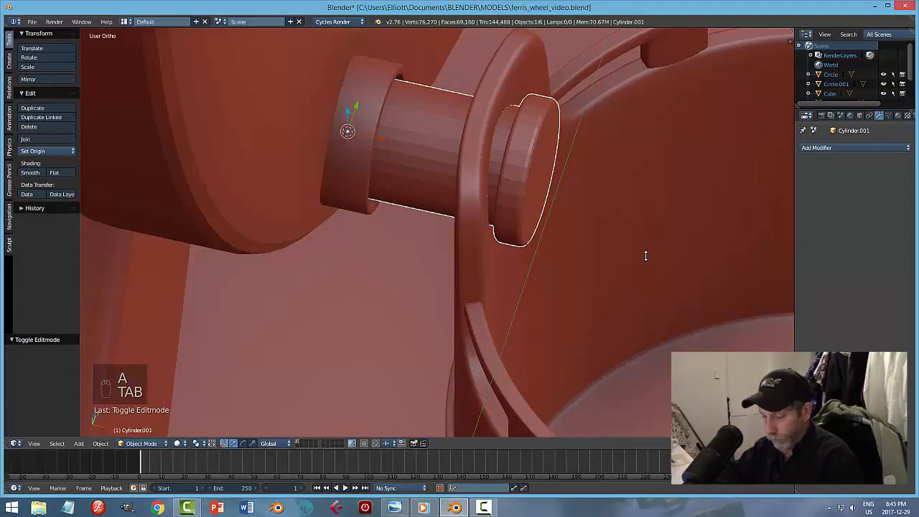
Step: Shade the pin smooth and add an Edge Split modifier to it
key(a)
scroll(622, 251, down, 3)
right_drag(490, 199, 580, 231)
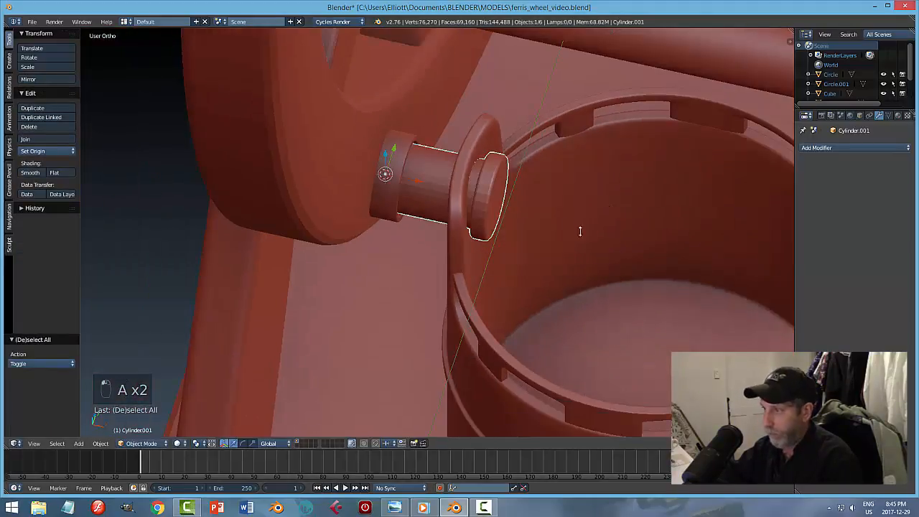
click(30, 173)
click(834, 146)
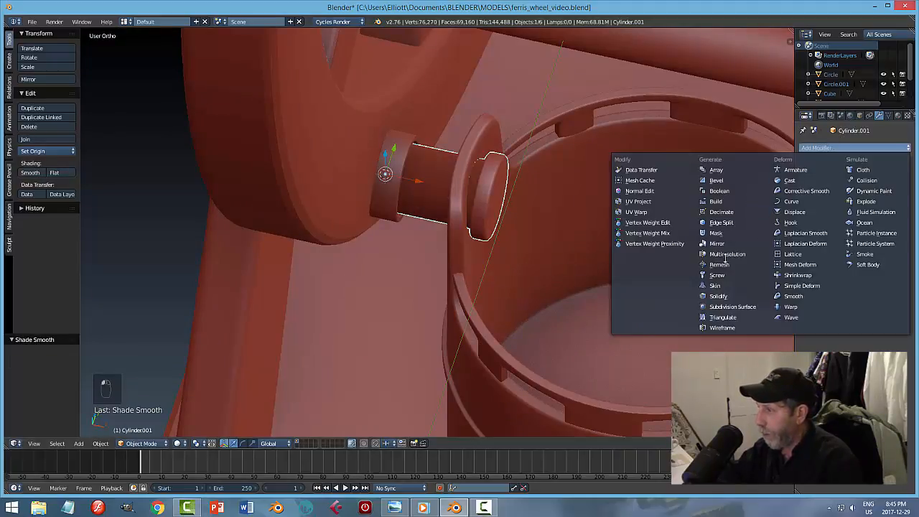
click(726, 220)
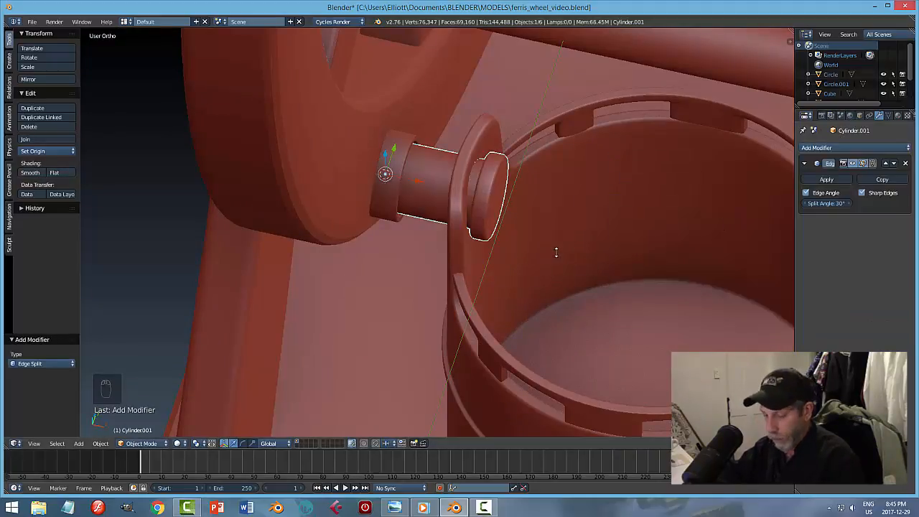
key(a)
Step: Snap the 3D cursor to the crossbars that join the two wheel rims
scroll(545, 248, down, 3)
mouse_move(538, 246)
middle_down()
mouse_move(566, 213)
mouse_move(555, 236)
mouse_move(538, 242)
mouse_move(545, 231)
mouse_move(537, 232)
middle_up()
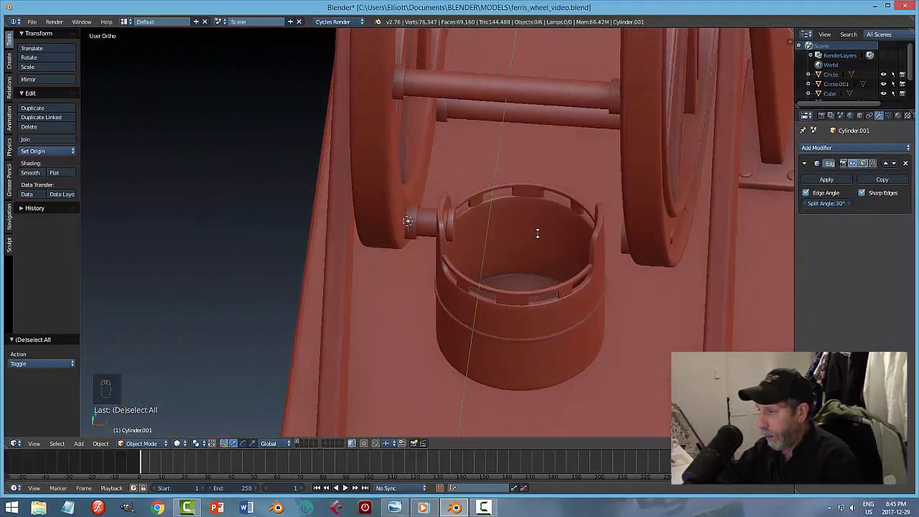
right_click(425, 225)
middle_drag(472, 246, 485, 246)
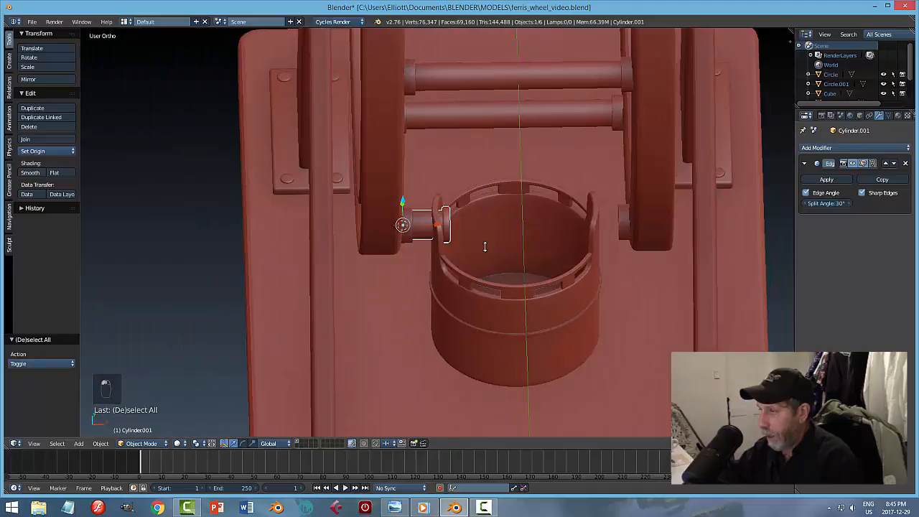
right_click(548, 99)
key(shift+s)
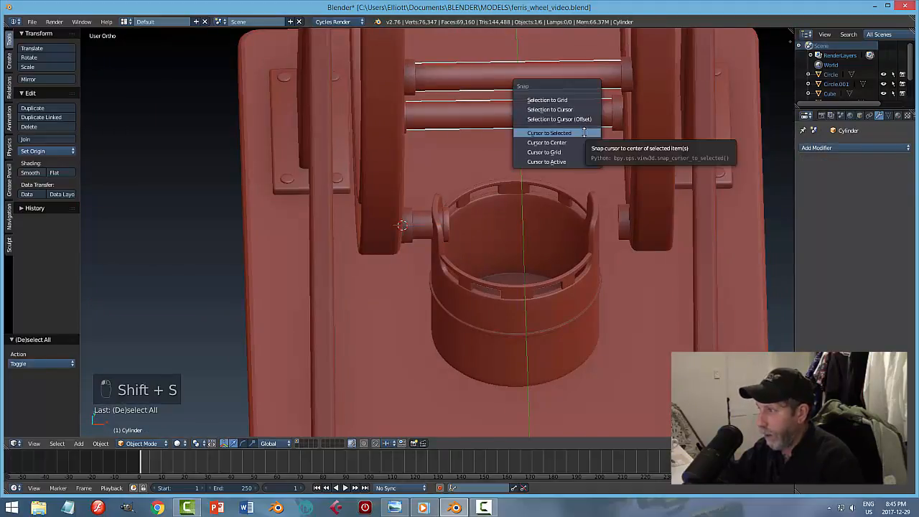
click(544, 130)
Step: Snap the 3D cursor to the origin of the wheel object
scroll(669, 201, down, 5)
middle_drag(662, 204, 608, 194)
right_click(678, 96)
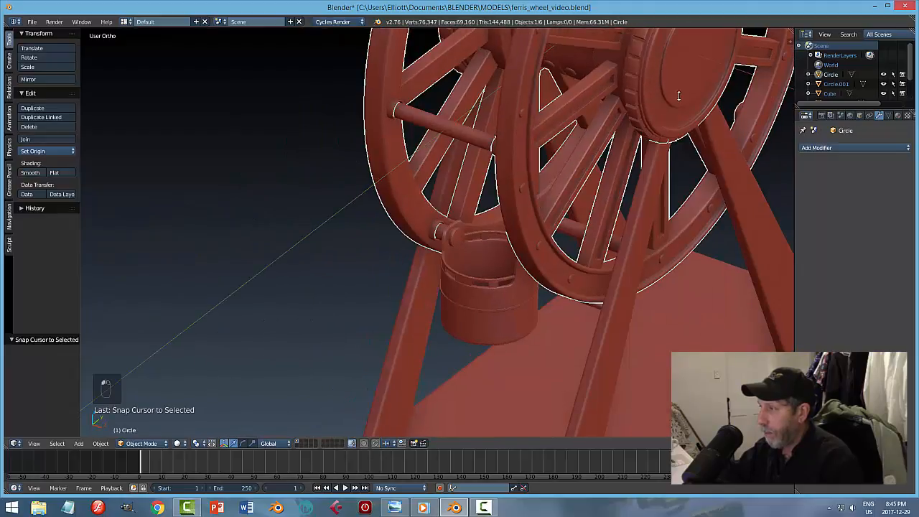
key(shift+s)
click(514, 261)
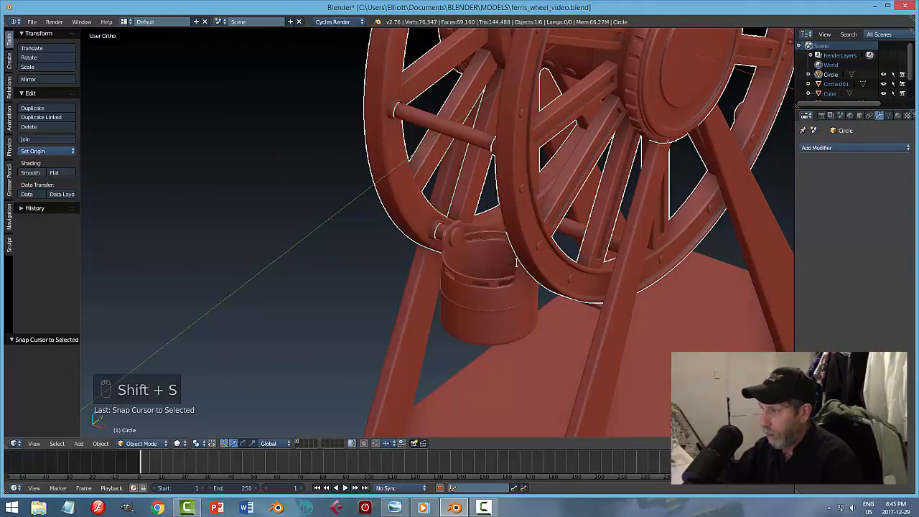
Step: Apply the Edge Split modifier on the pin between the rim socket and the tub
middle_drag(453, 256, 464, 250)
right_click(453, 233)
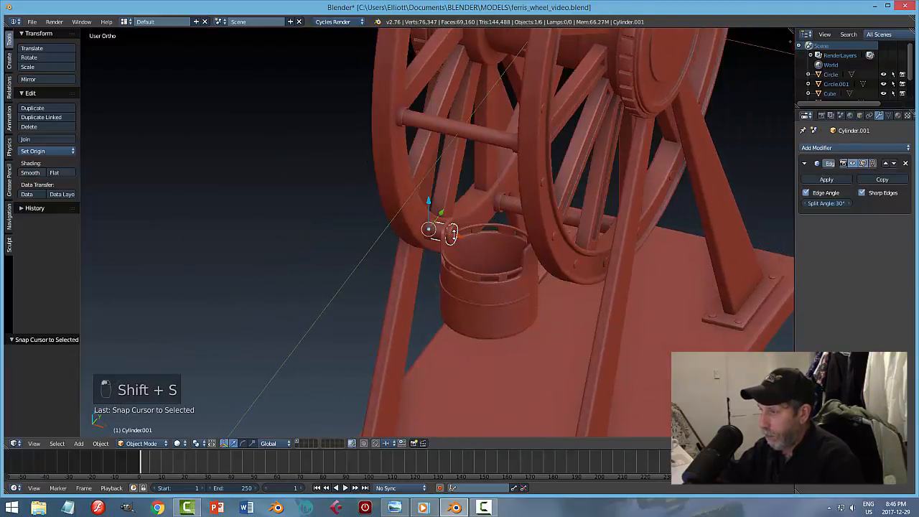
click(827, 180)
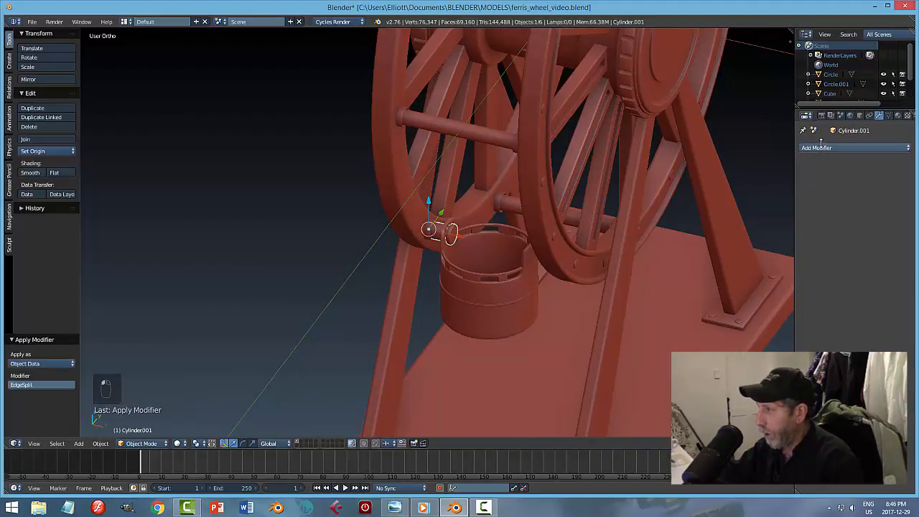
Step: Add a Mirror modifier to the pin on the Z axis only, with the wheel object Circle as mirror object
click(818, 147)
click(718, 243)
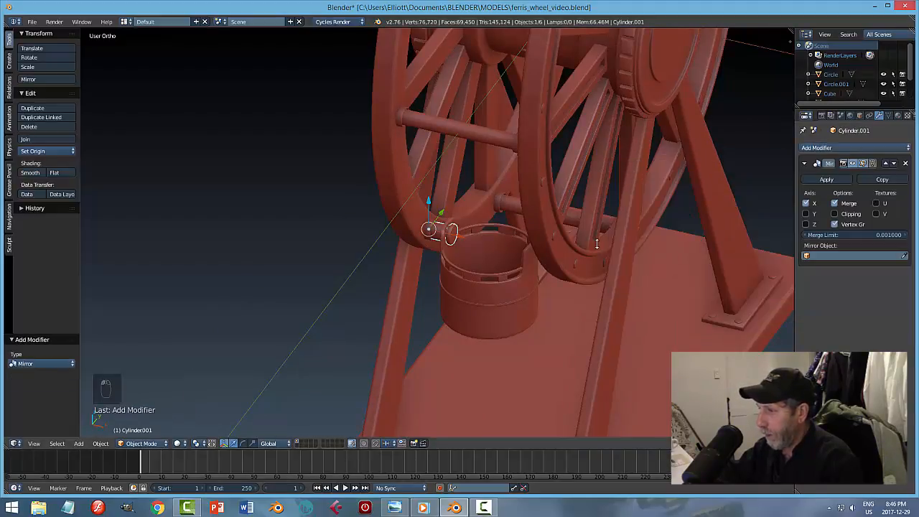
middle_drag(574, 237, 689, 229)
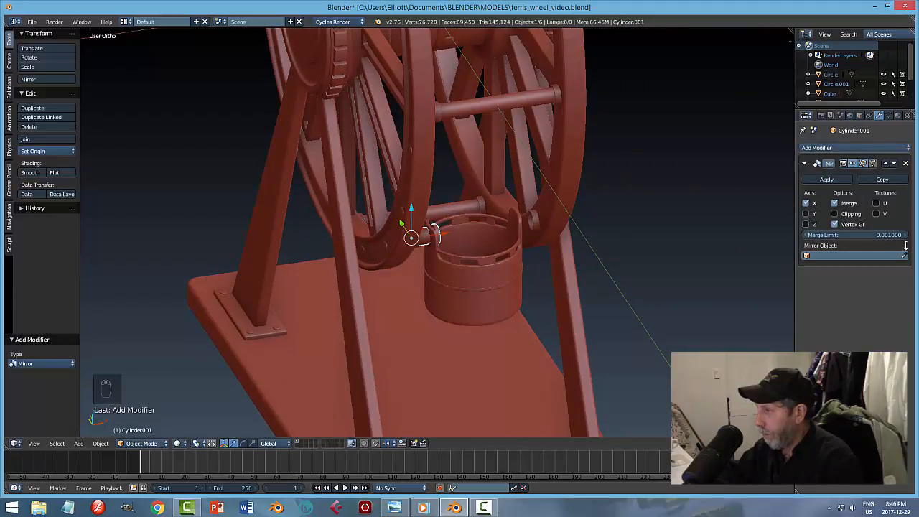
click(570, 129)
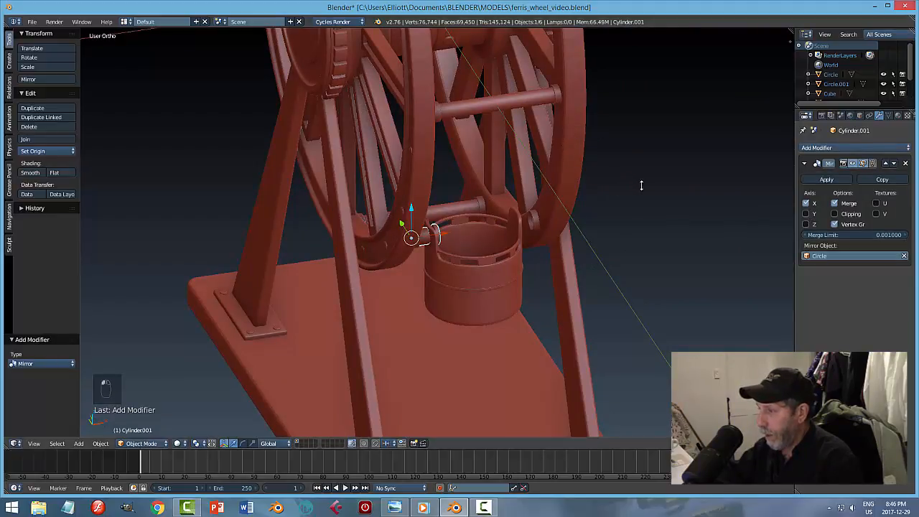
middle_drag(642, 185, 773, 211)
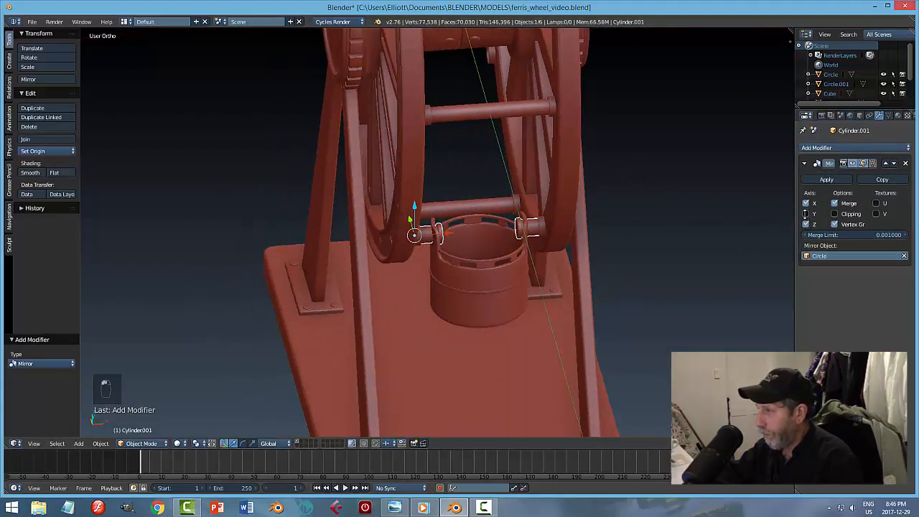
middle_drag(663, 225, 642, 227)
key(a)
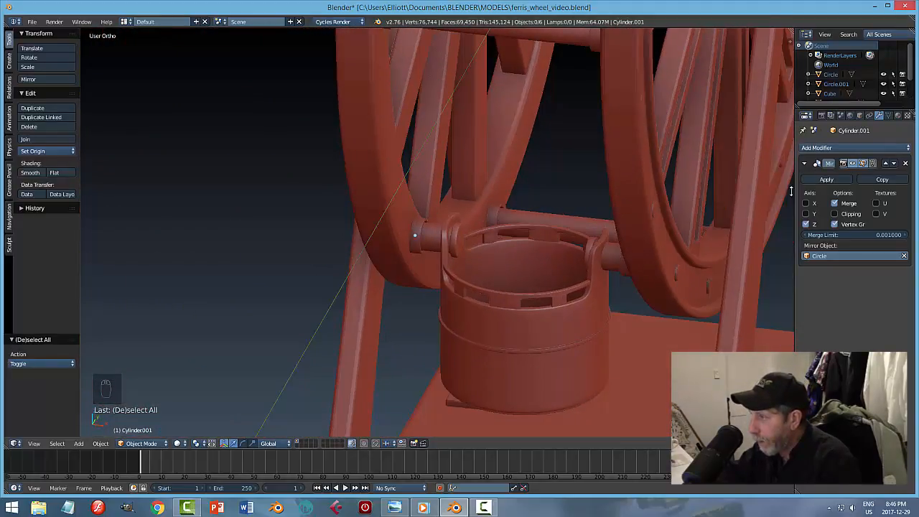
Step: Apply the pin's Mirror modifier and save over the existing blend file
click(826, 179)
right_click(610, 256)
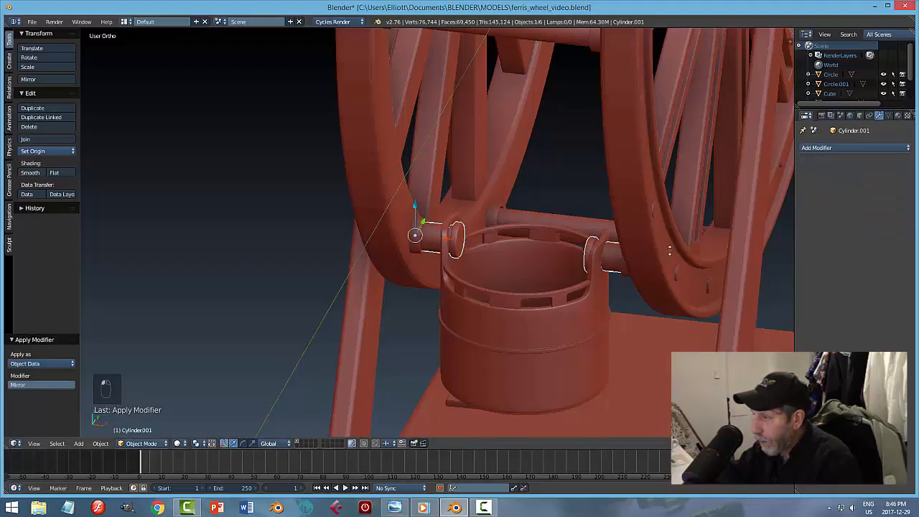
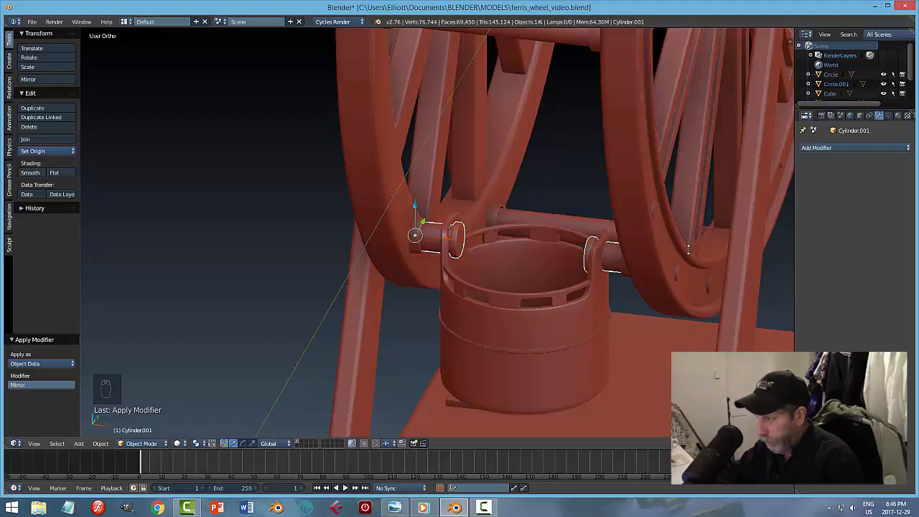
key(ctrl+s)
click(650, 260)
Step: Duplicate the mirrored pins in the wireframe right view and move the copy 2.655 along Z to the rim sockets directly above
scroll(674, 265, down, 3)
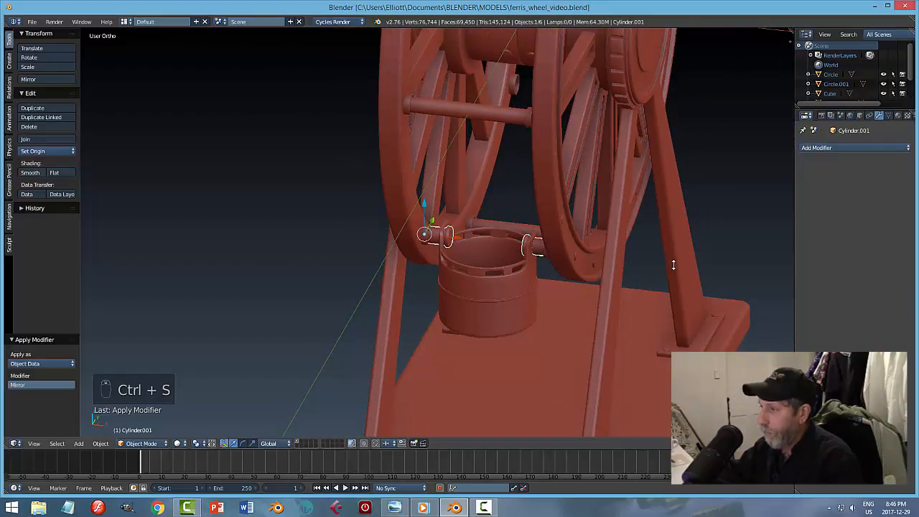
middle_drag(673, 265, 588, 262)
scroll(619, 268, down, 3)
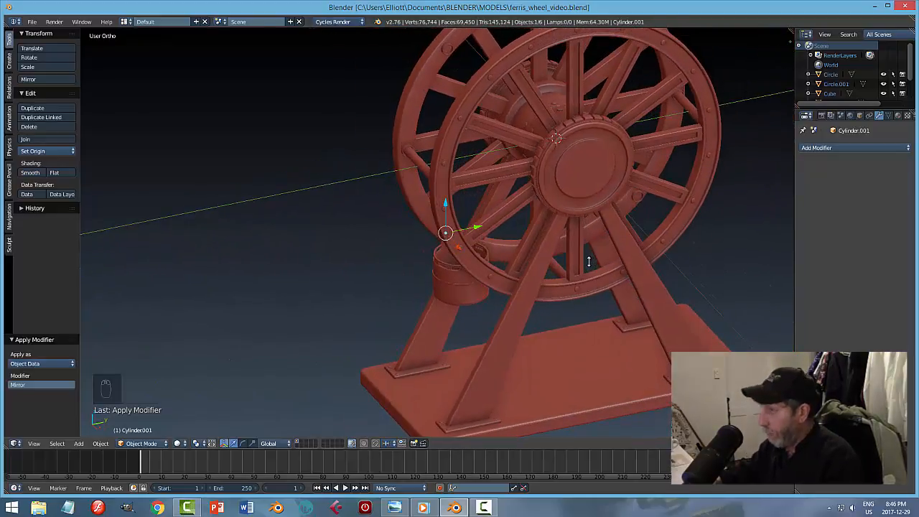
key(KP_3)
key(z)
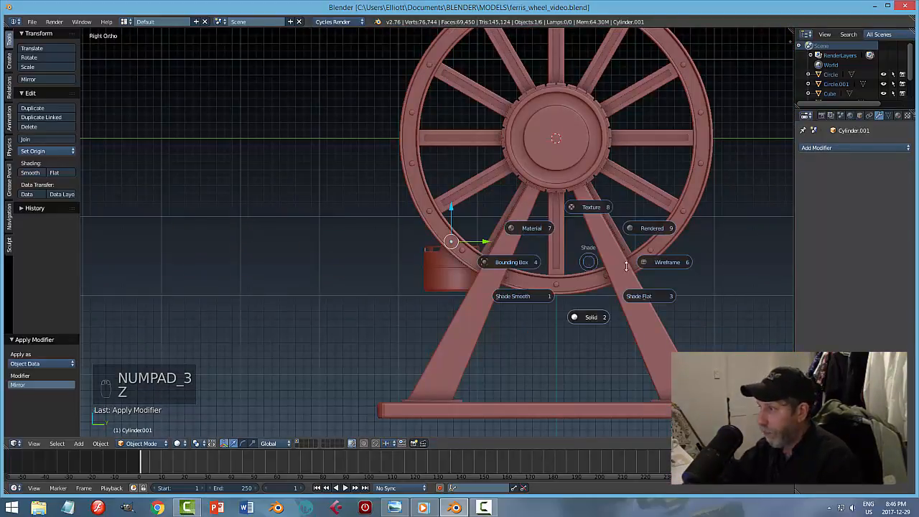
click(646, 265)
shift+middle_drag(514, 230, 521, 313)
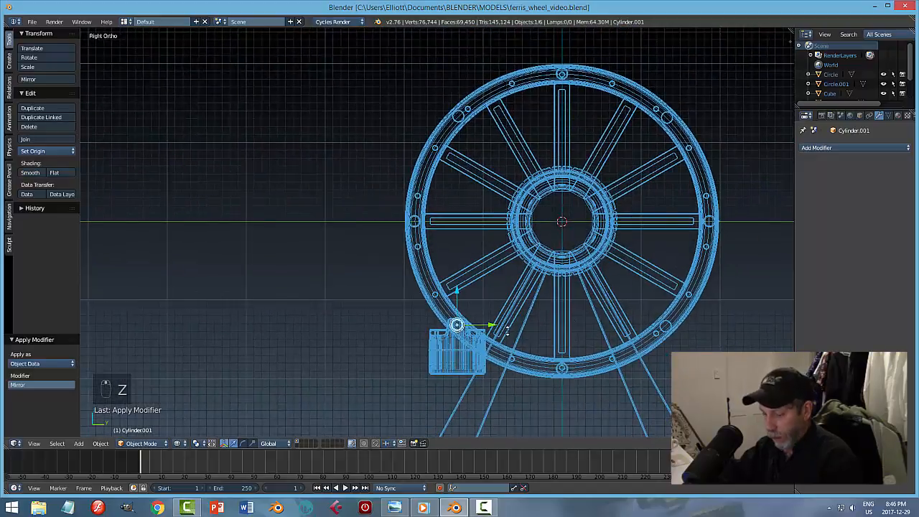
key(shift+d)
right_click(507, 324)
key(g)
key(z)
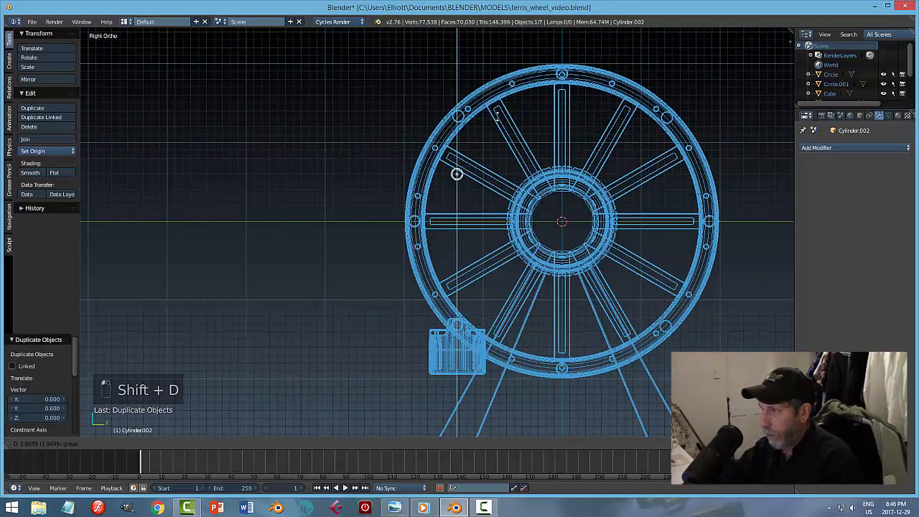
click(507, 82)
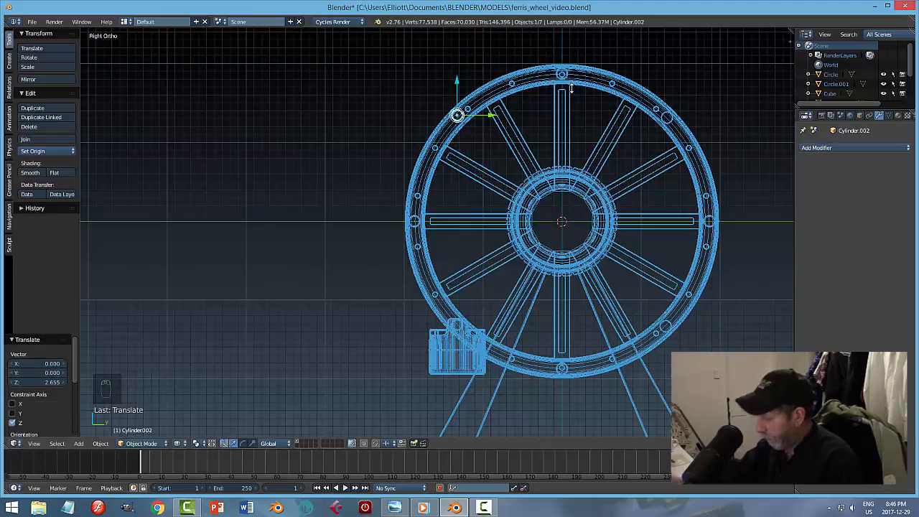
Step: Nudge the duplicated pins slightly along Y and down along Z to centre them in the upper rim sockets, viewed in solid shading
key(KP_Decimal)
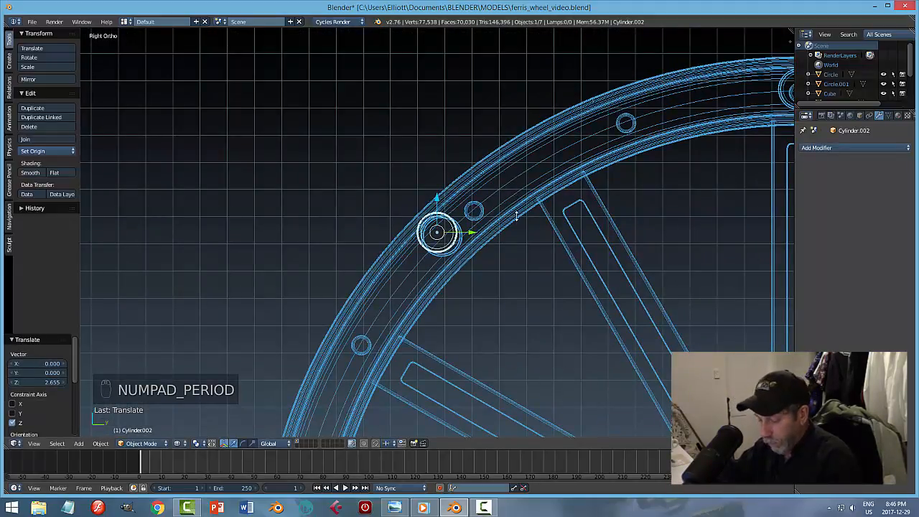
key(z)
click(526, 248)
middle_drag(527, 242, 565, 253)
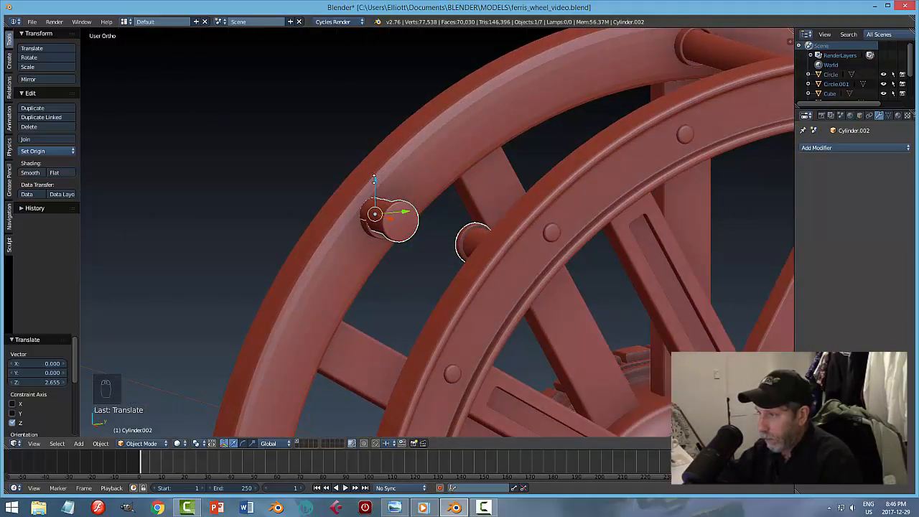
drag(374, 178, 374, 182)
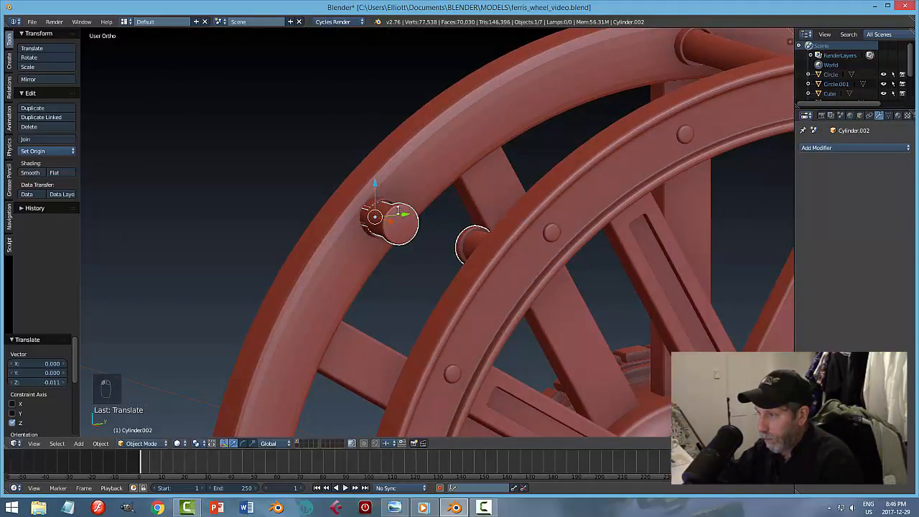
drag(405, 214, 405, 211)
drag(381, 183, 380, 186)
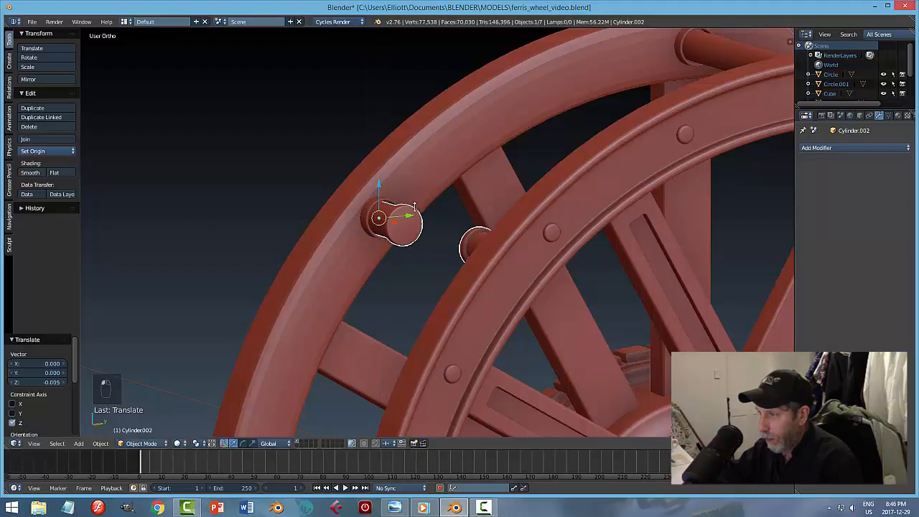
drag(408, 212, 412, 212)
Step: Snap the 3D cursor to the duplicated upper pins
middle_drag(443, 213, 463, 220)
key(a)
right_click(378, 230)
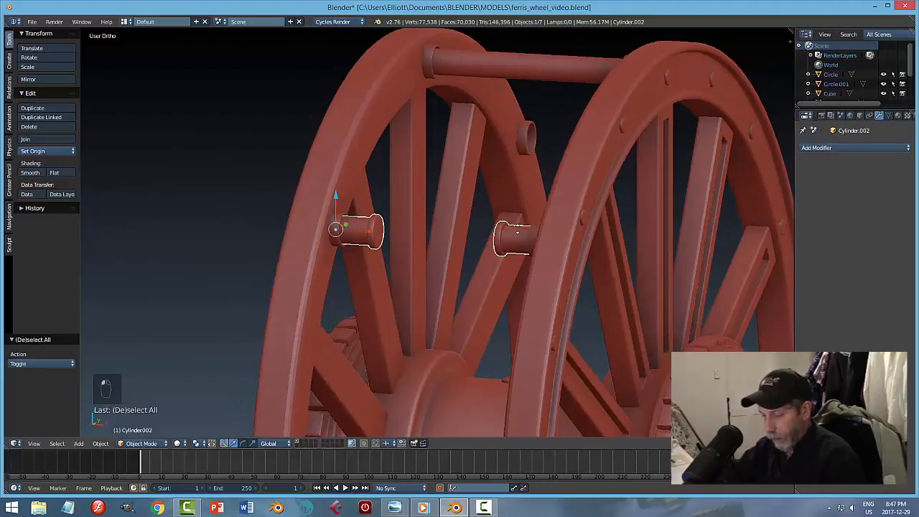
key(shift+s)
click(517, 230)
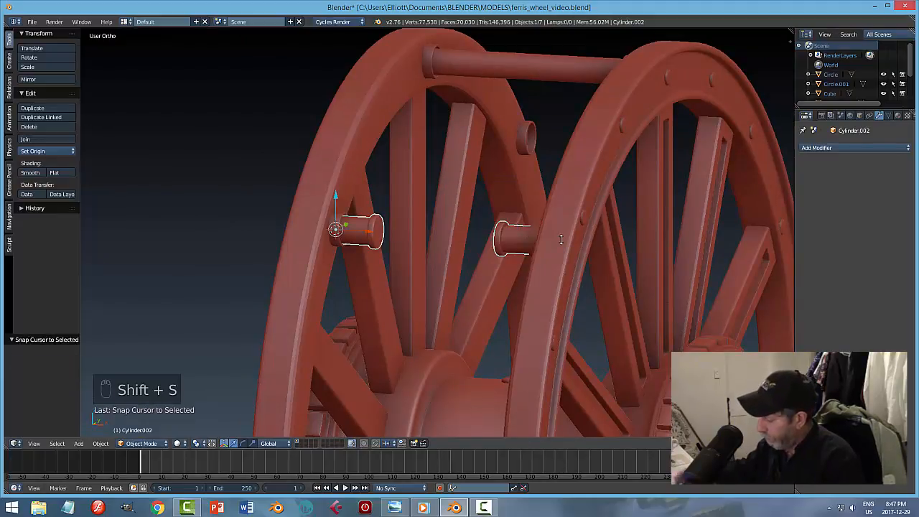
Step: Duplicate the upper pins in wireframe right view, moving the copy 2.638 along Y and -0.013 along Z into the opposite upper sockets
key(KP_3)
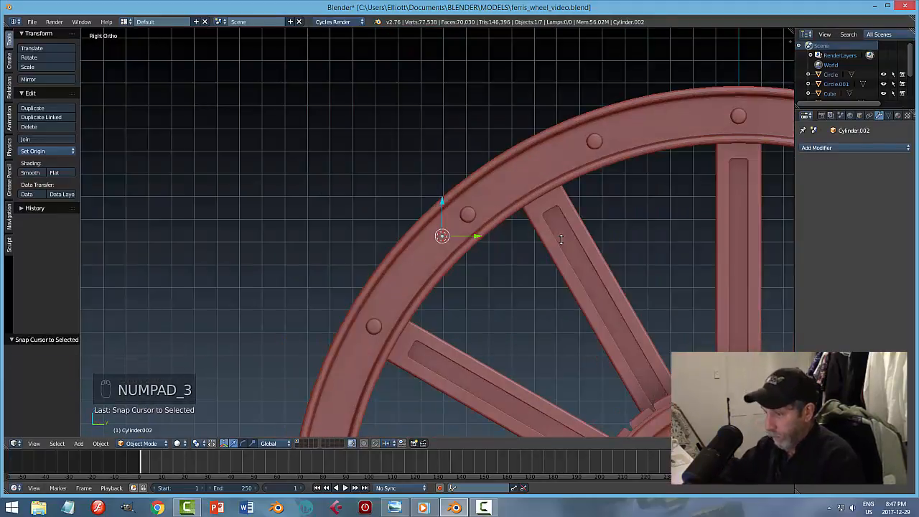
shift+middle_drag(629, 281, 500, 246)
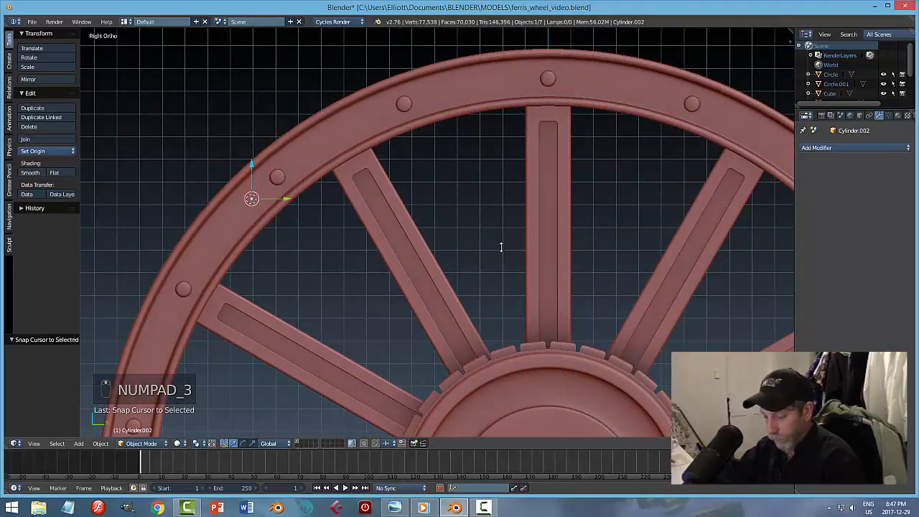
key(z)
click(578, 248)
shift+middle_drag(607, 236, 460, 254)
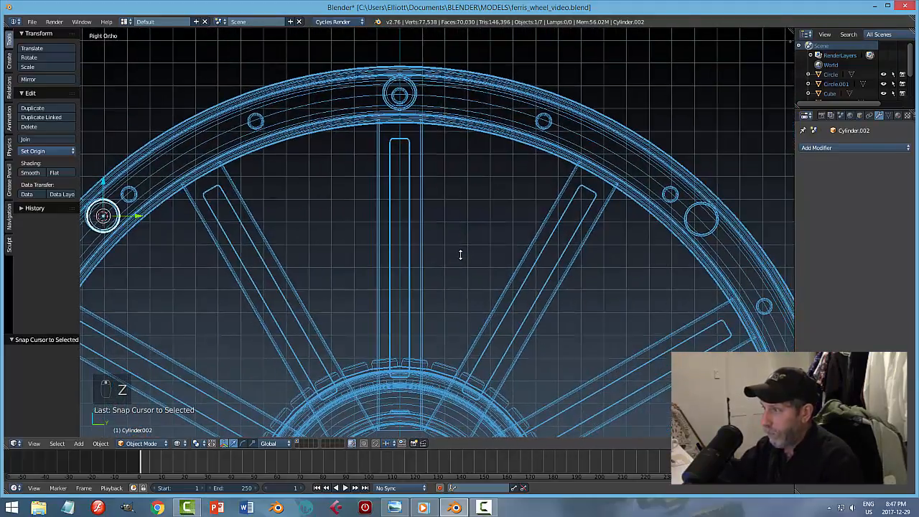
key(shift+d)
key(y)
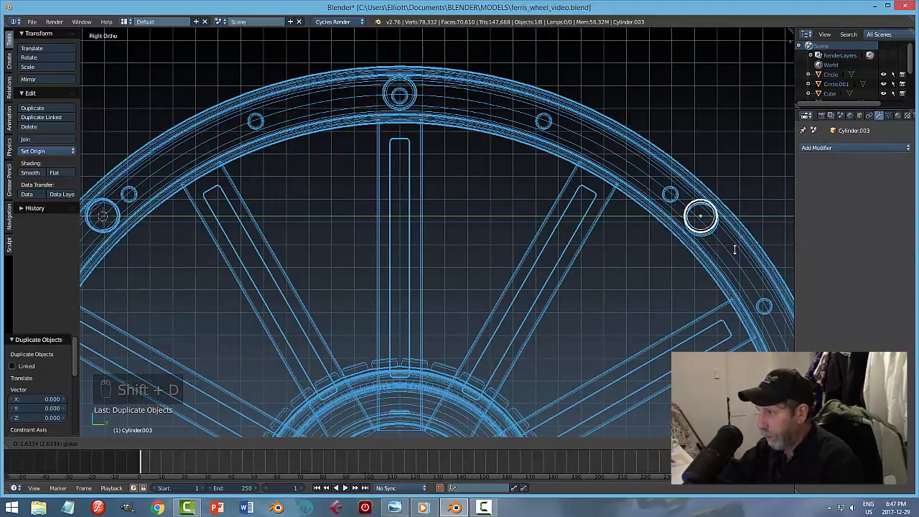
click(717, 238)
key(g)
key(z)
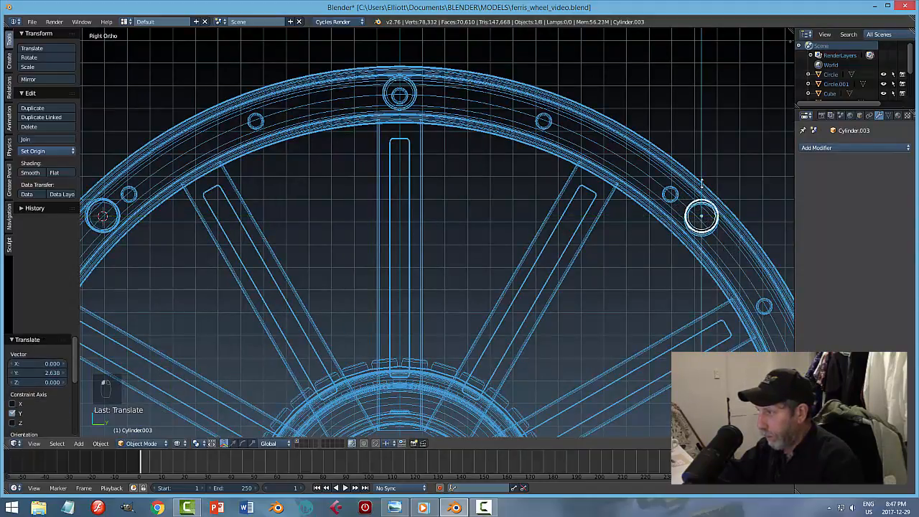
click(703, 185)
Step: Duplicate the newest pair of pins and move the copy -2.638 along Z to the lower sockets directly beneath
shift+middle_drag(729, 301, 603, 199)
scroll(603, 199, down, 4)
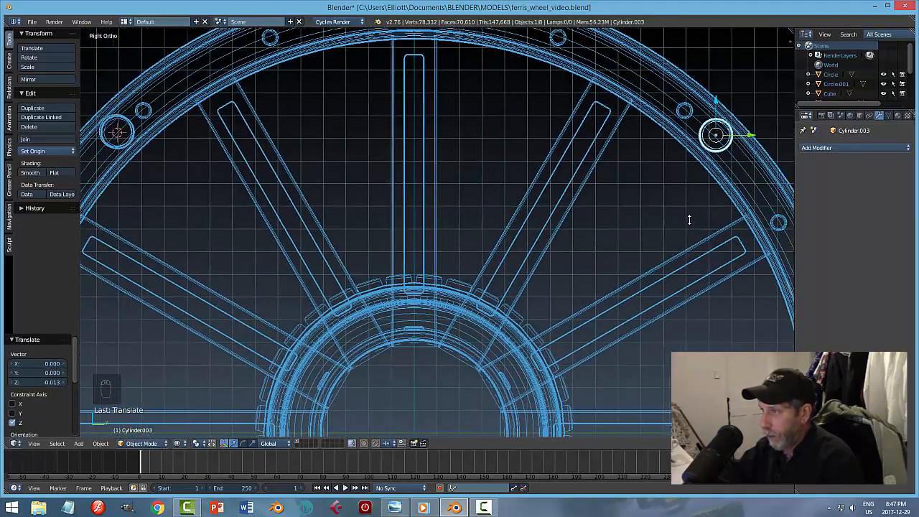
shift+middle_drag(622, 247, 640, 137)
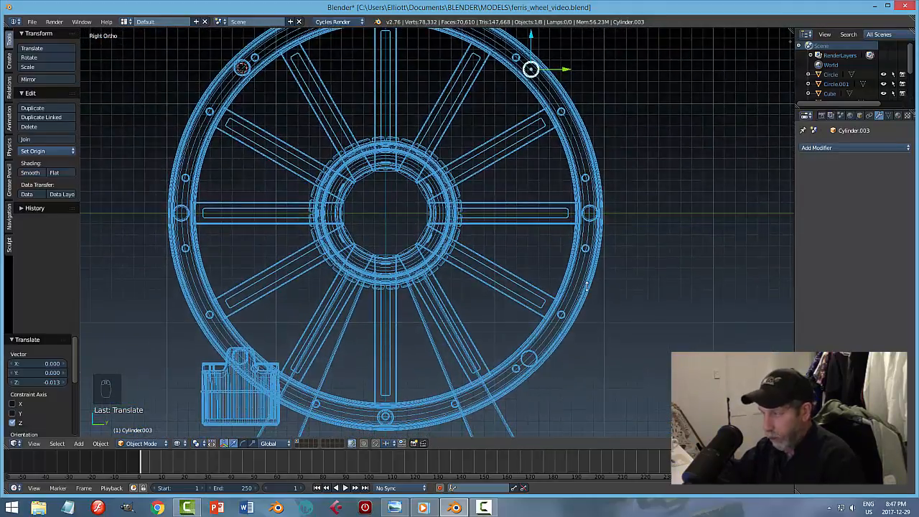
key(shift+d)
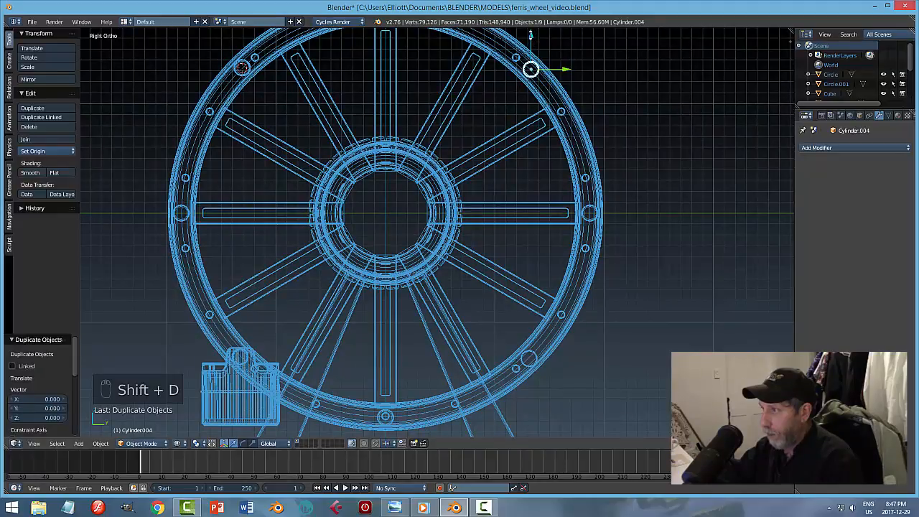
drag(531, 34, 499, 324)
key(KP_Decimal)
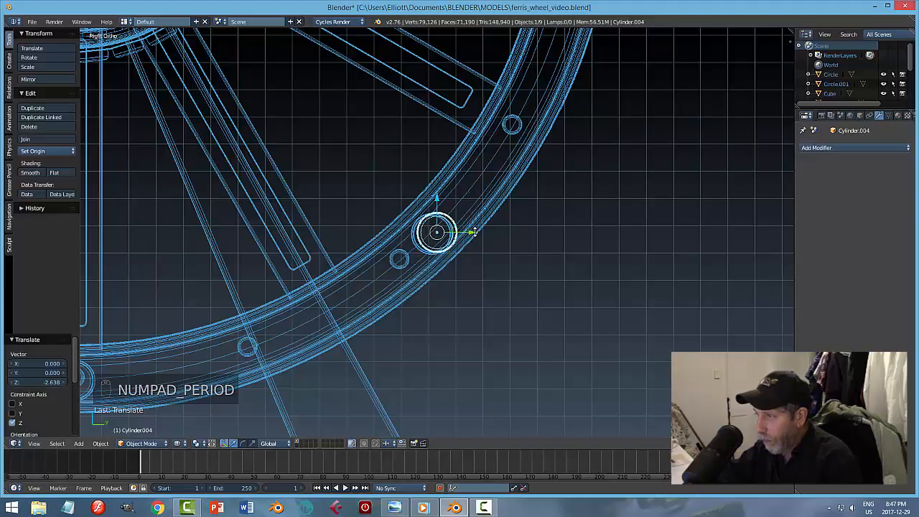
Step: Nudge the newest pins slightly along Y and -0.004 along Z to centre them in the lower sockets, and save the file
drag(474, 232, 469, 233)
drag(432, 196, 433, 197)
key(z)
click(550, 310)
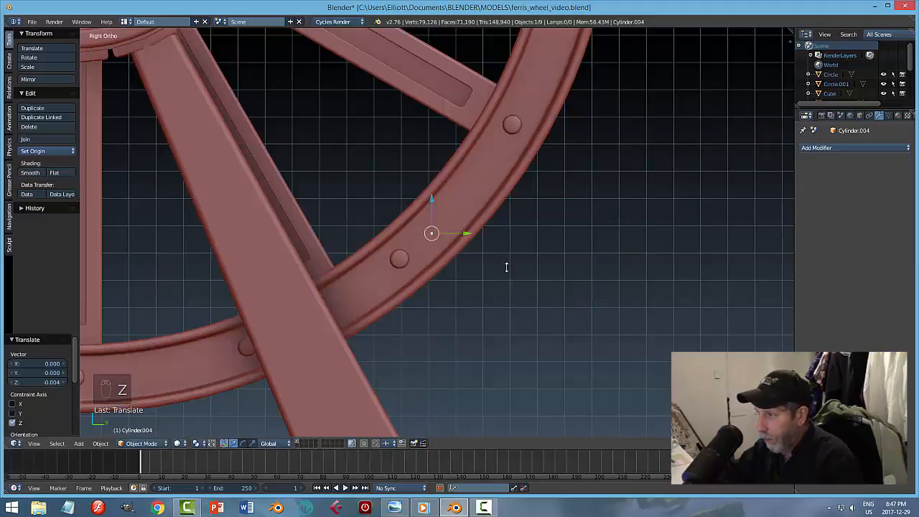
middle_drag(506, 267, 469, 263)
key(a)
key(ctrl+s)
Step: Delete the vertices of the tub's front railing, selected as linked geometry, and return to Object Mode with nothing selected
right_click(469, 263)
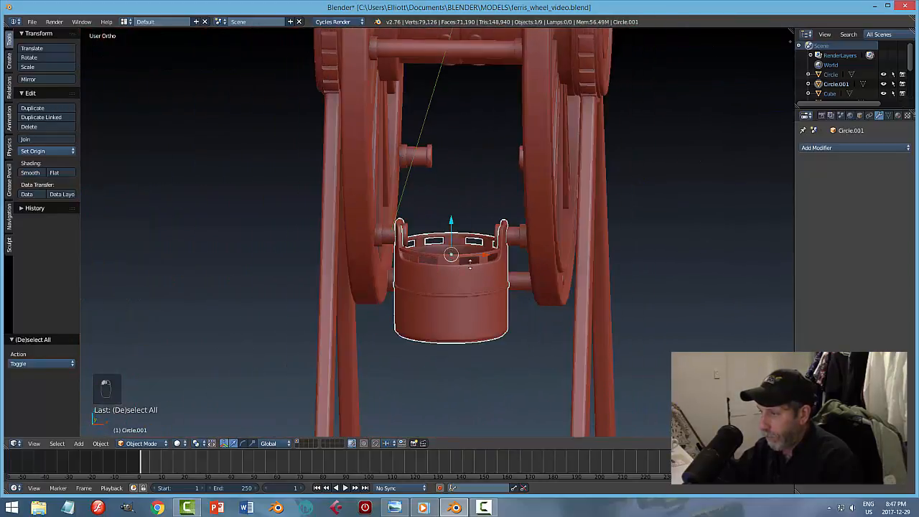
scroll(498, 294, up, 3)
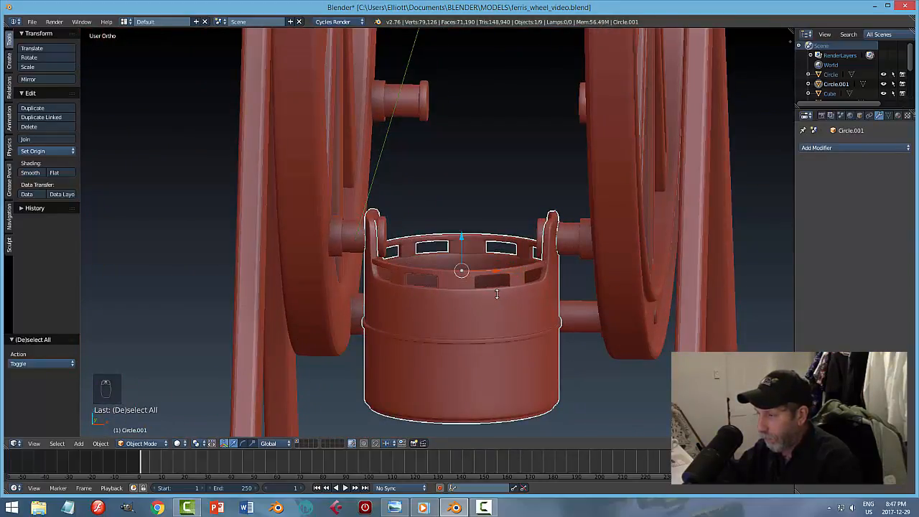
key(Tab)
click(570, 296)
scroll(571, 295, up, 2)
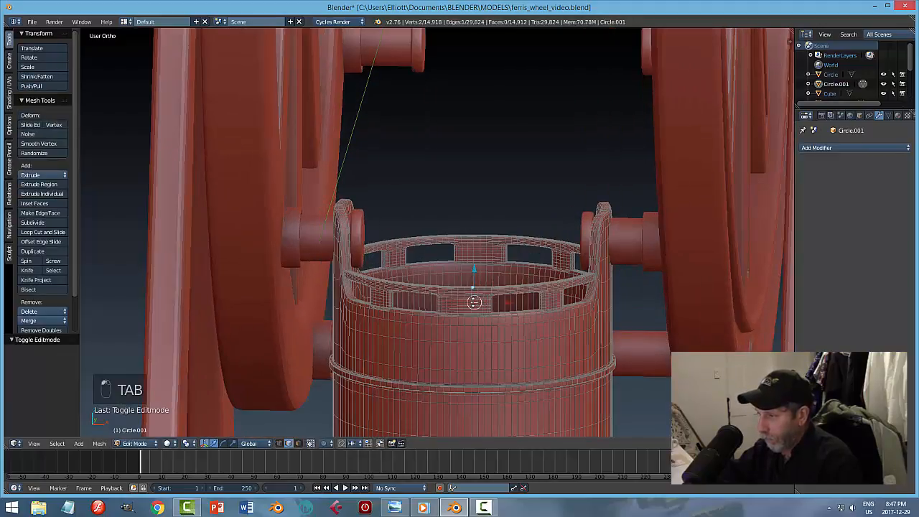
key(ctrl+l)
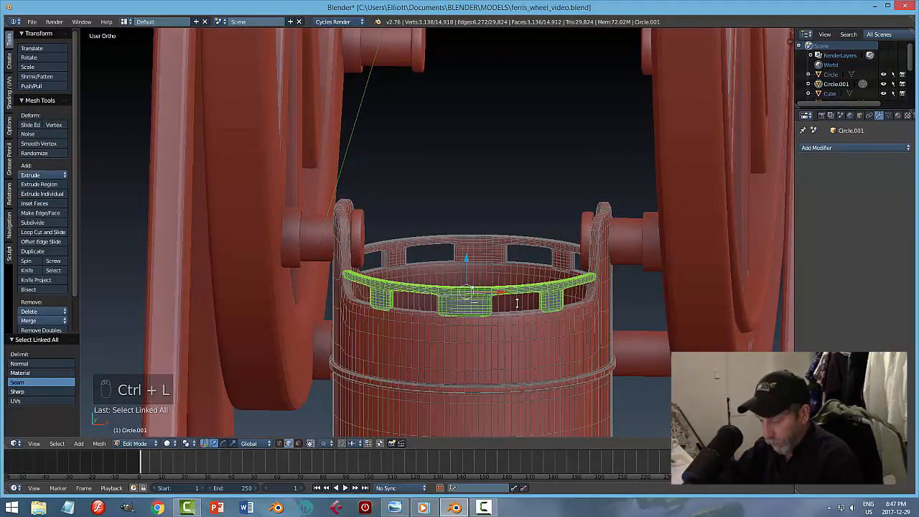
key(x)
click(505, 282)
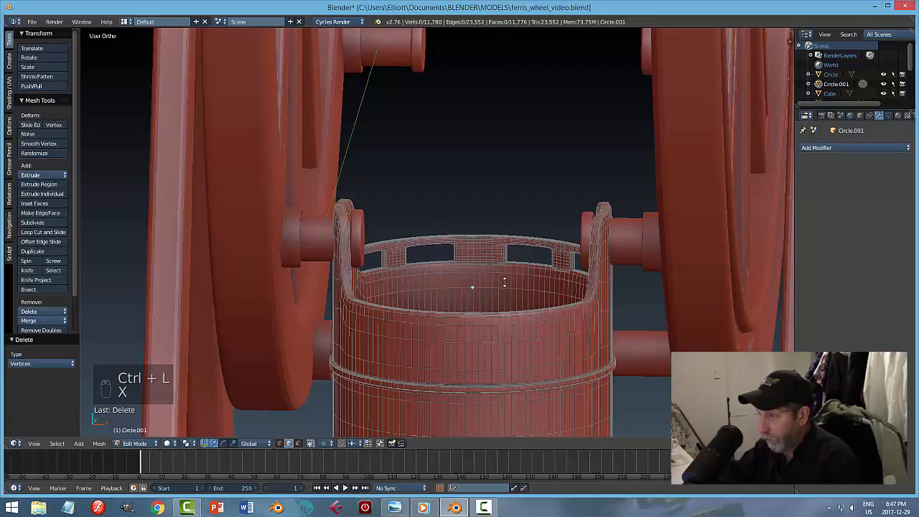
key(Tab)
click(429, 281)
key(a)
key(a)
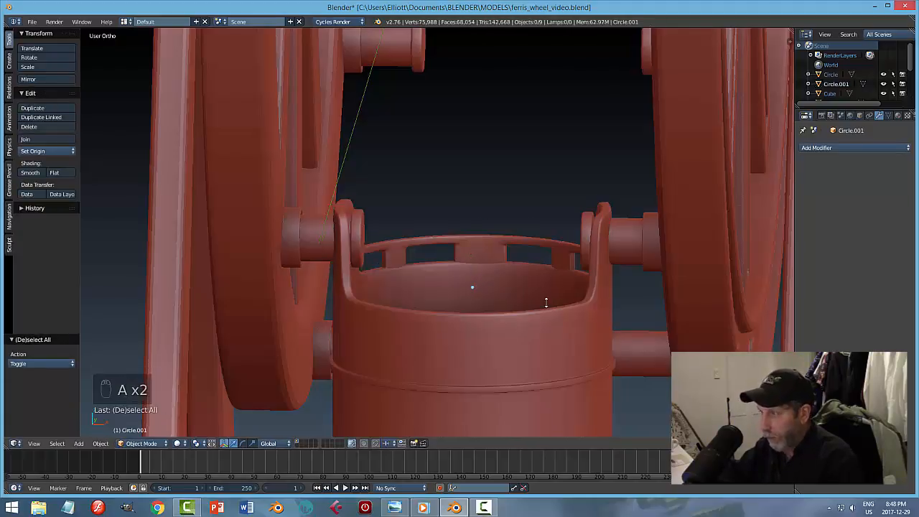
Step: Delete the vertices of the tub's remaining rear railing, selected as linked geometry, and return to Object Mode
scroll(545, 303, down, 2)
middle_drag(545, 303, 453, 249)
scroll(520, 321, down, 2)
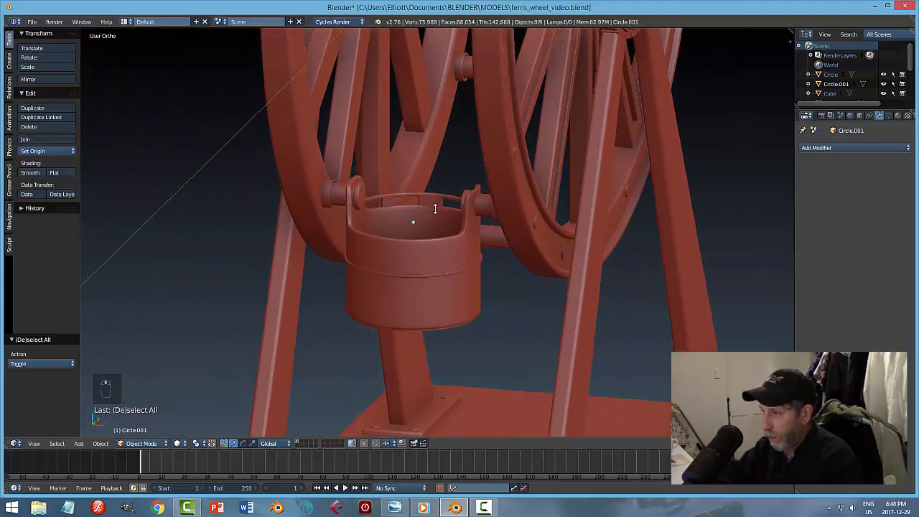
right_click(436, 208)
key(Tab)
click(502, 201)
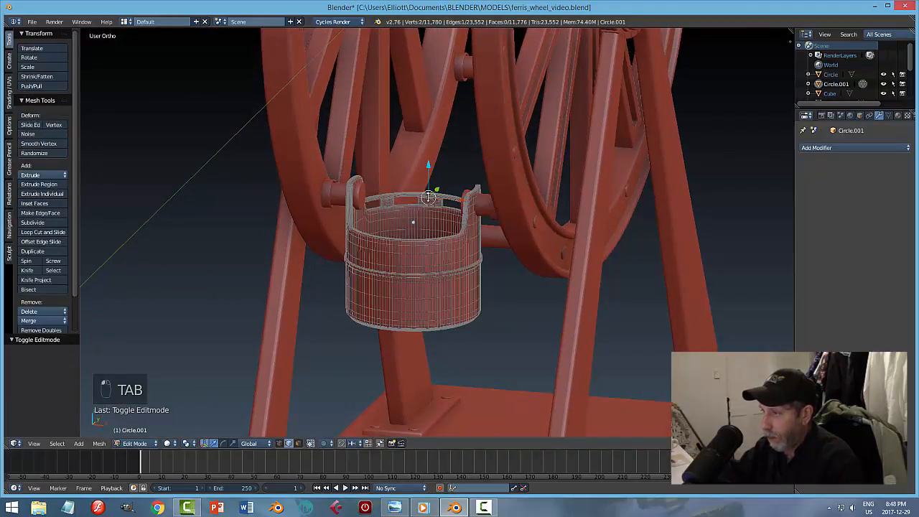
key(ctrl+l)
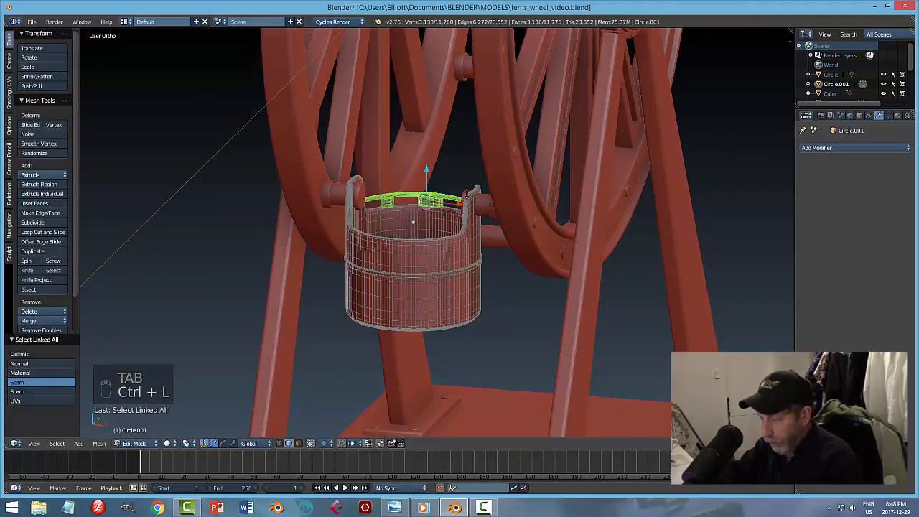
key(x)
click(467, 195)
key(Tab)
click(501, 253)
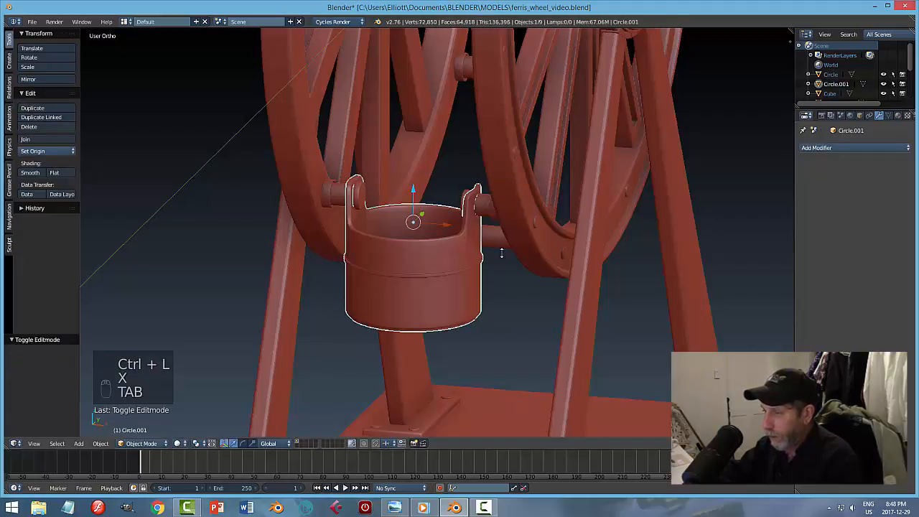
Step: Deselect everything and save the Ferris wheel file
key(a)
key(a)
middle_drag(502, 253, 549, 266)
key(ctrl+s)
Step: Duplicate the tub in right view with wireframe shading and move the copy 2.669 along Z to the upper pins
scroll(490, 256, down, 4)
right_click(399, 272)
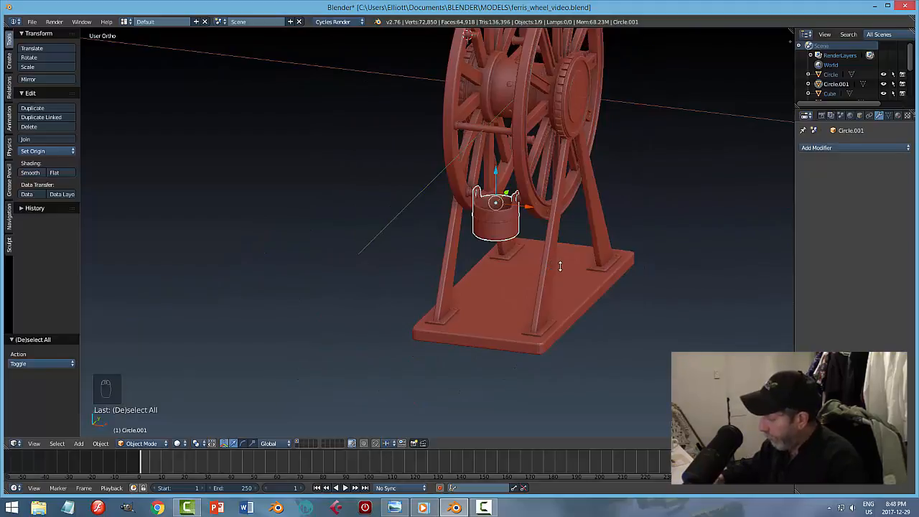
key(KP_3)
shift+middle_drag(480, 186, 624, 304)
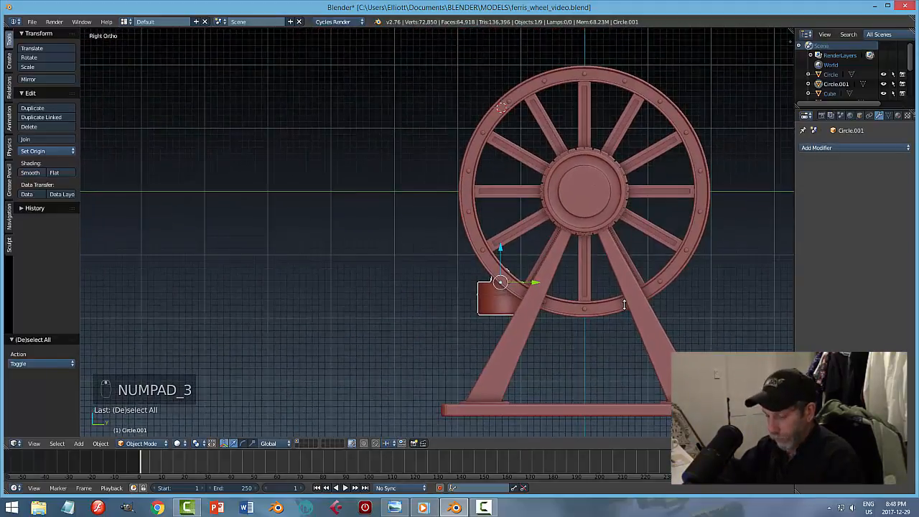
key(shift+d)
key(z)
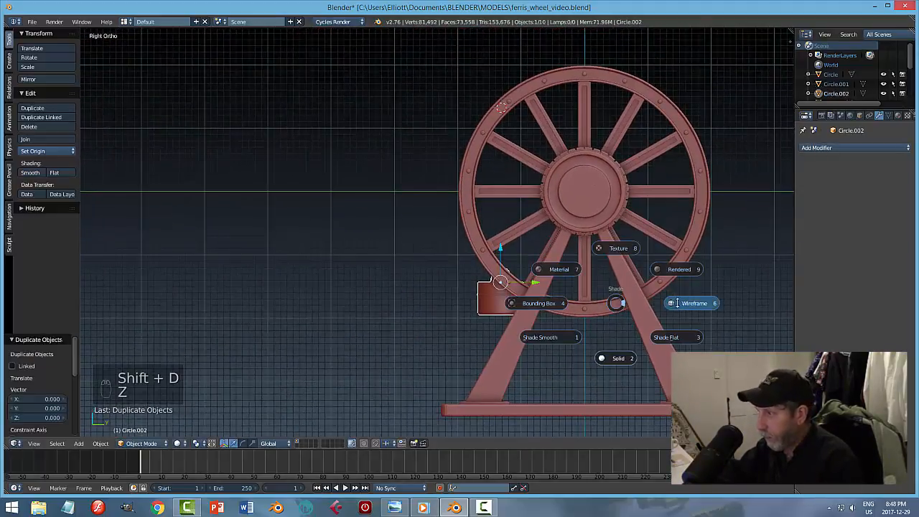
click(685, 303)
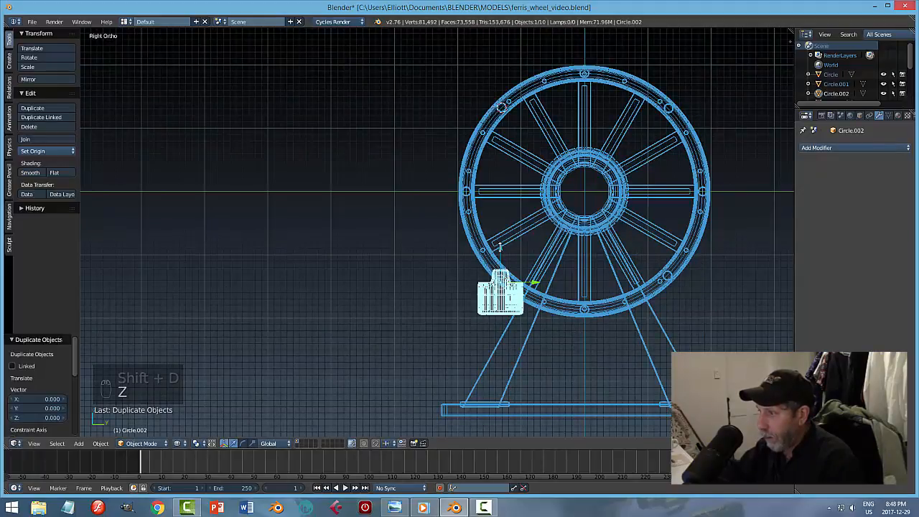
click(501, 77)
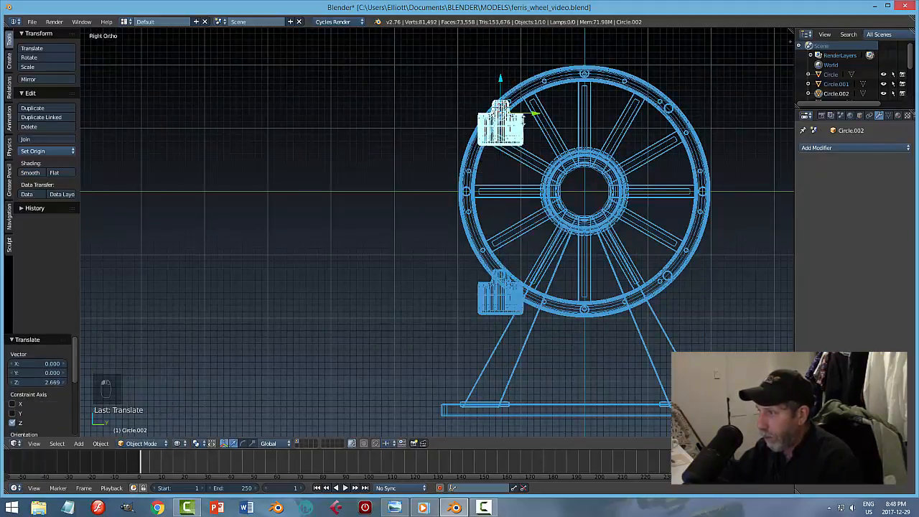
Step: Move the upper tub copy 0.016 along Y to centre its handle on the pin
scroll(523, 121, up, 4)
shift+middle_drag(612, 105, 496, 284)
scroll(498, 266, up, 2)
shift+middle_drag(571, 180, 560, 257)
scroll(563, 244, up, 3)
key(g)
key(y)
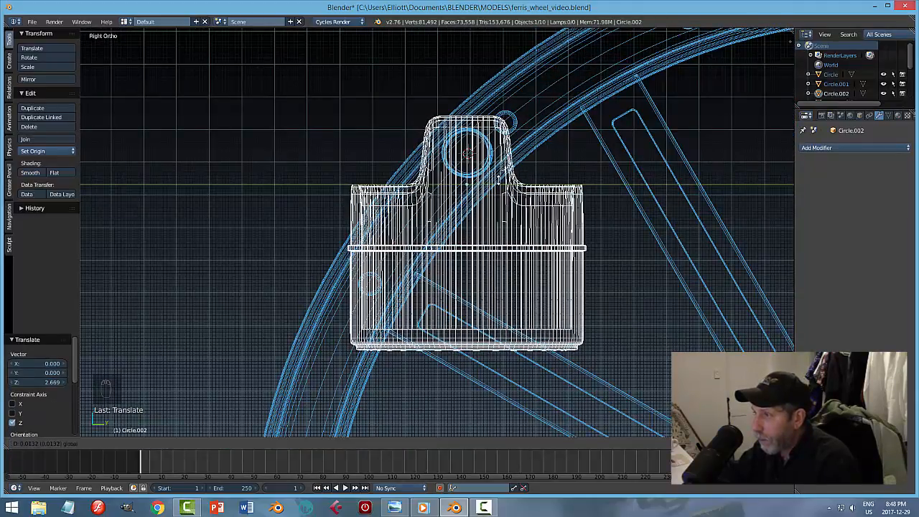
click(501, 181)
Step: Compare with the original tub's fit, then move the upper copy -0.024 along Z and return to solid shading
shift+middle_drag(444, 424, 469, 145)
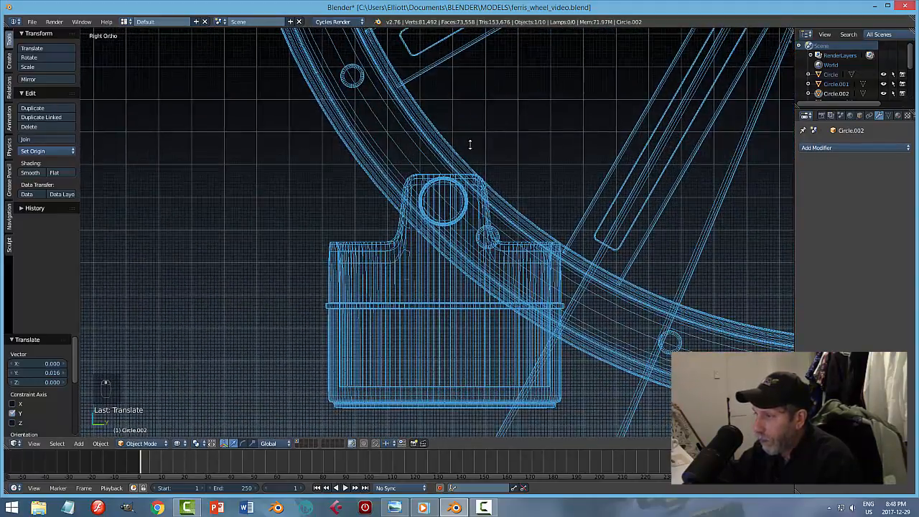
scroll(465, 205, up, 2)
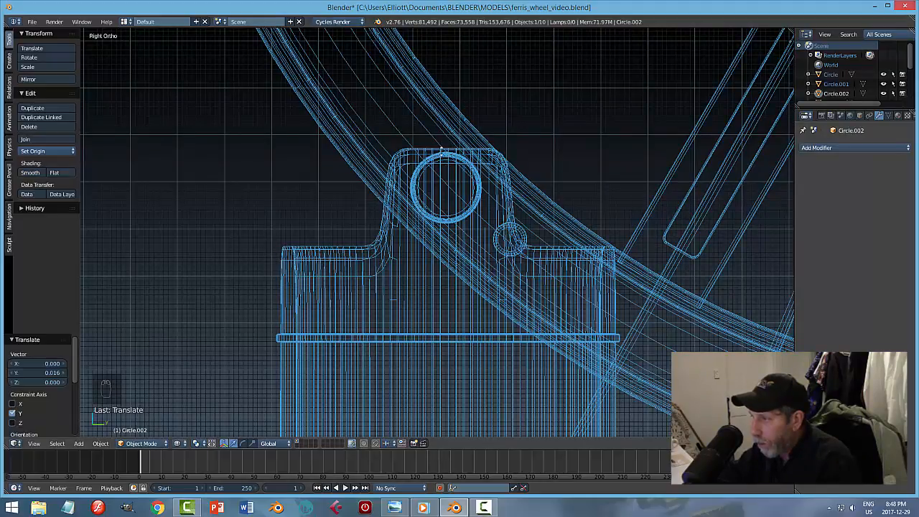
shift+middle_drag(540, 126, 512, 81)
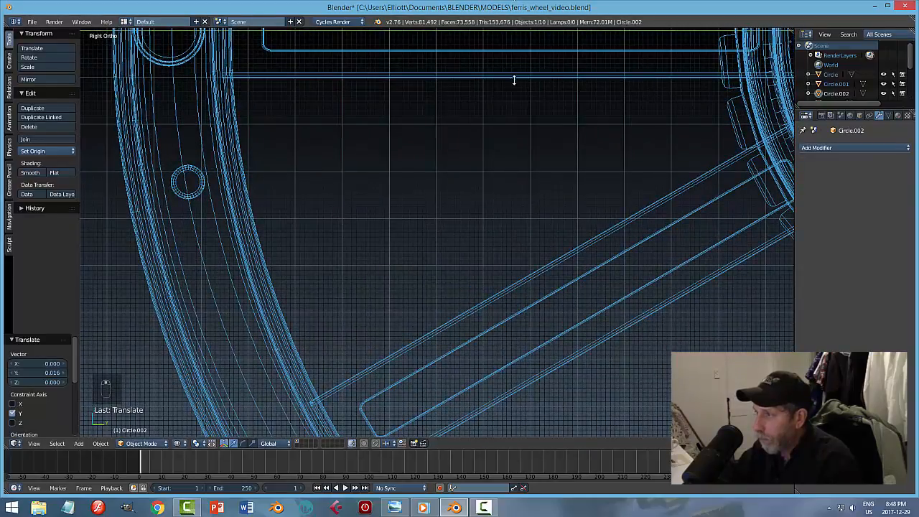
shift+middle_drag(504, 119, 425, 57)
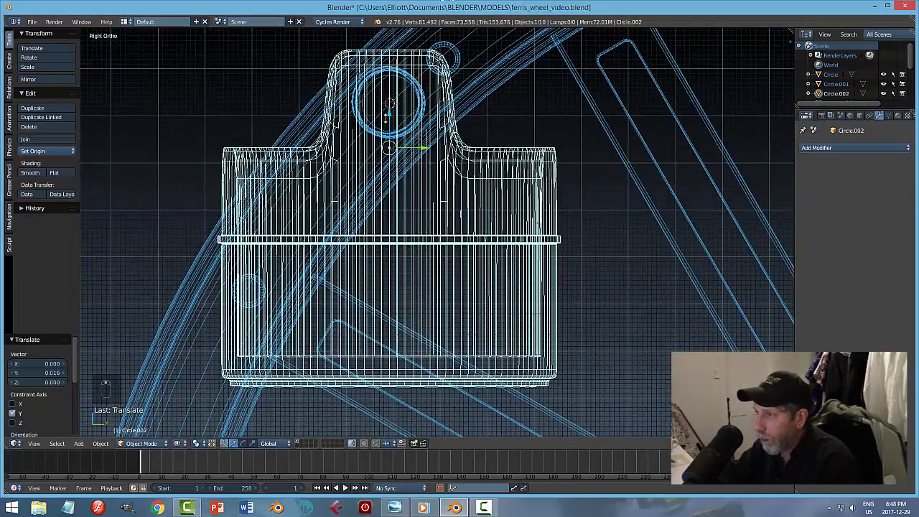
key(g)
key(z)
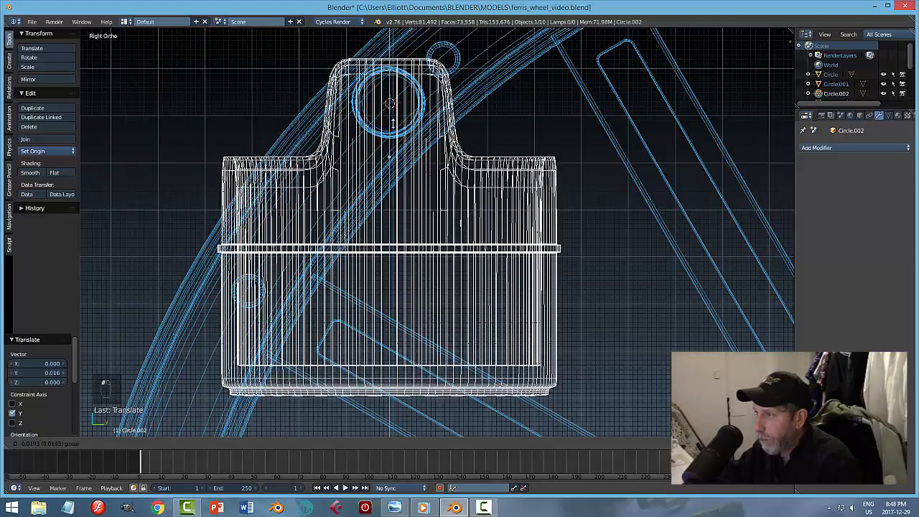
click(393, 127)
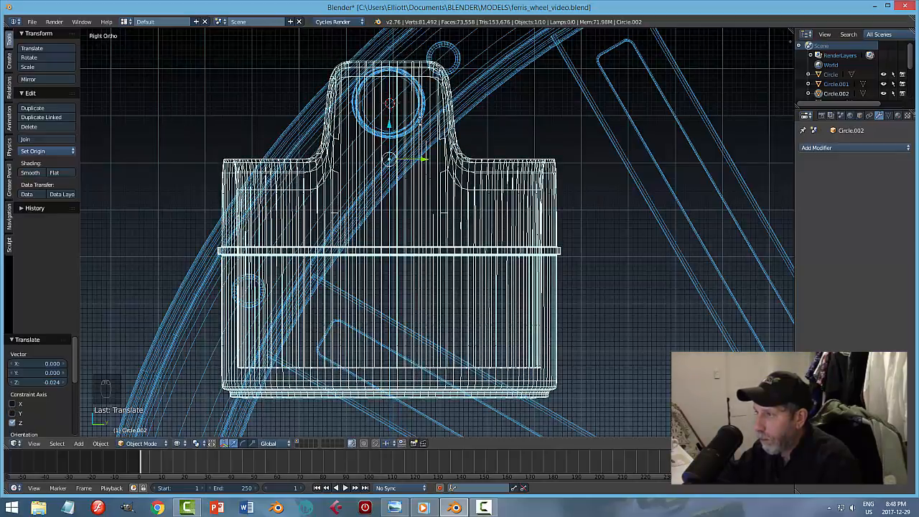
key(z)
click(432, 174)
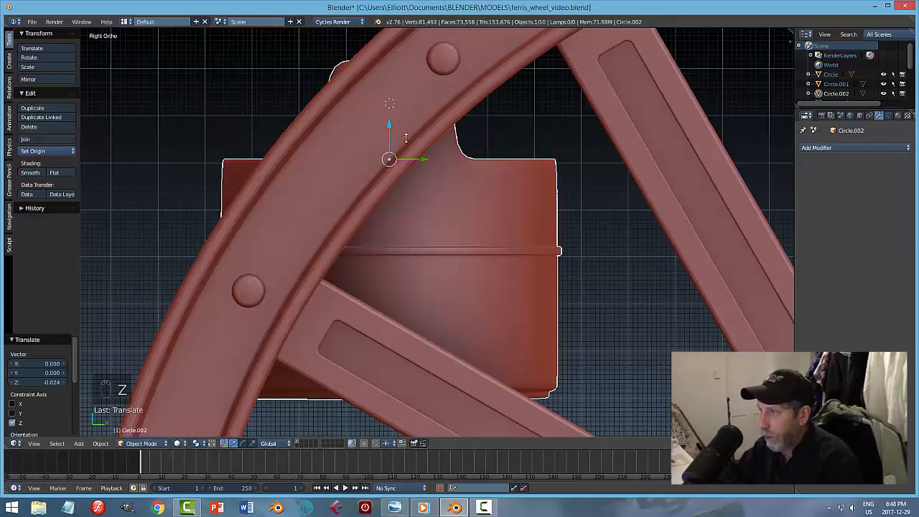
Step: Duplicate the upper tub and, in wireframe right view, move the copy 2.635 along Y to the opposite upper pins
middle_drag(398, 122, 512, 127)
middle_drag(601, 128, 540, 137)
key(KP_Decimal)
scroll(540, 136, down, 8)
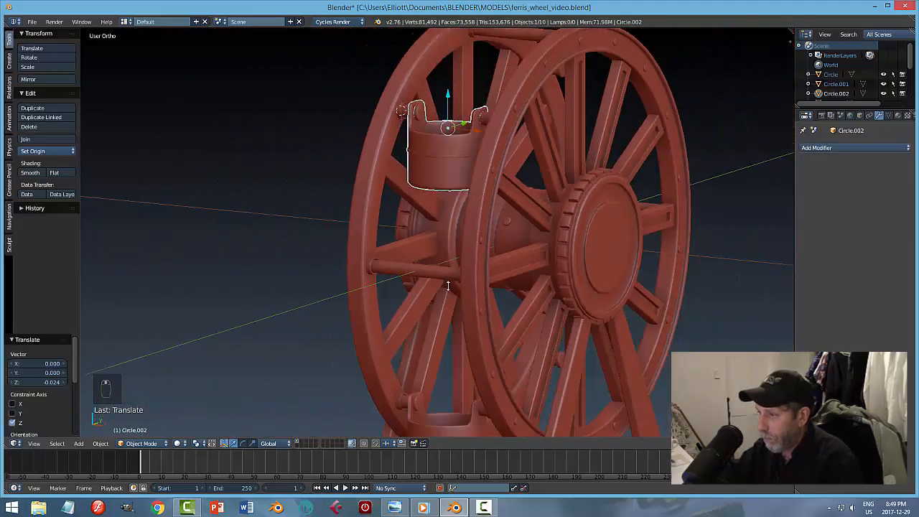
middle_drag(448, 285, 406, 197)
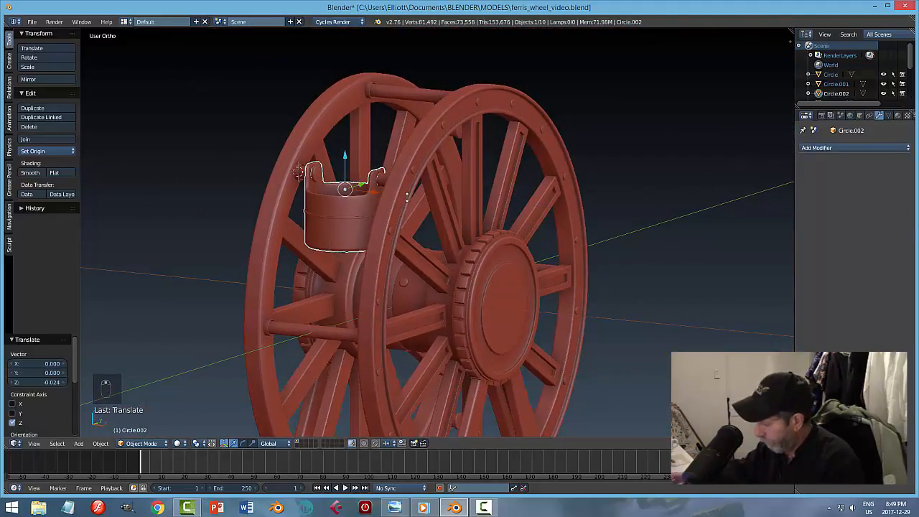
key(shift+d)
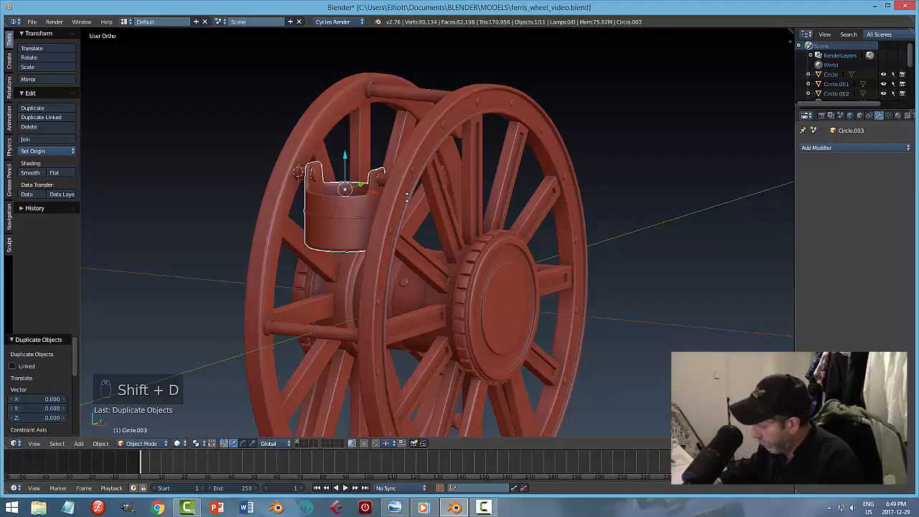
key(KP_3)
key(z)
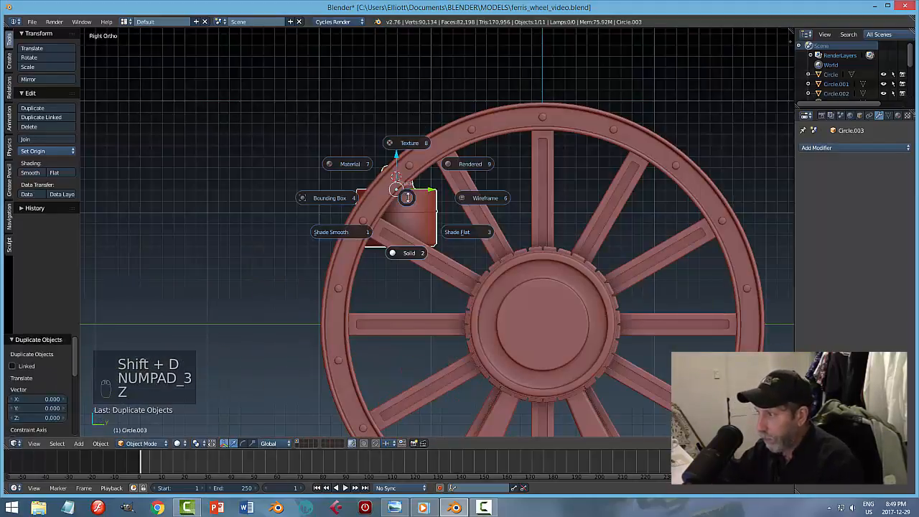
click(476, 198)
right_drag(433, 205, 733, 235)
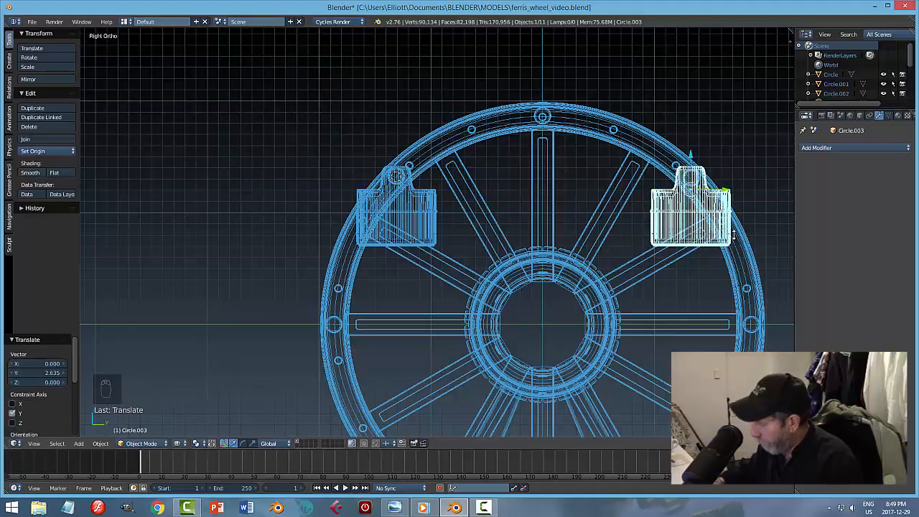
Step: Nudge the opposite upper tub slightly down along Z to align its handle with the pin
key(KP_Decimal)
scroll(622, 223, up, 2)
scroll(621, 223, down, 3)
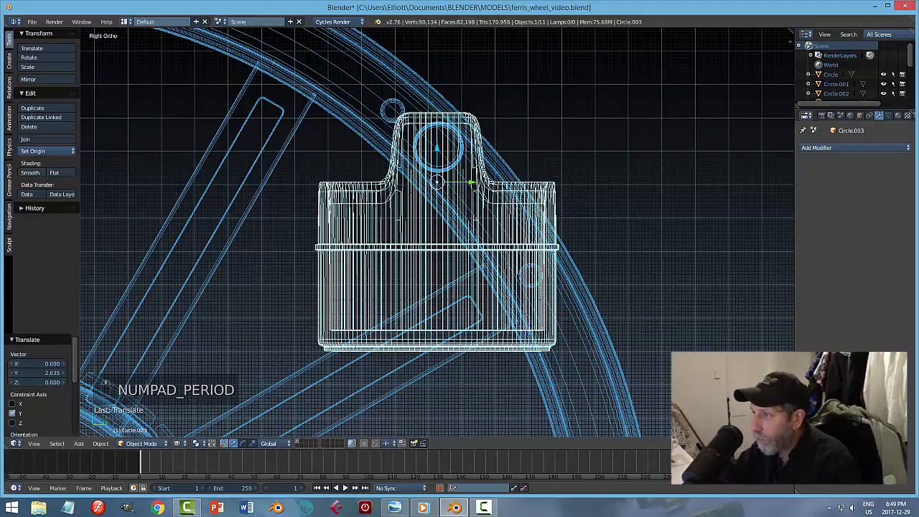
drag(437, 150, 437, 154)
Step: Duplicate the opposite upper tub and move the copy -2.628 along Z to the lower pins directly beneath
shift+middle_drag(580, 217, 580, 109)
key(shift+d)
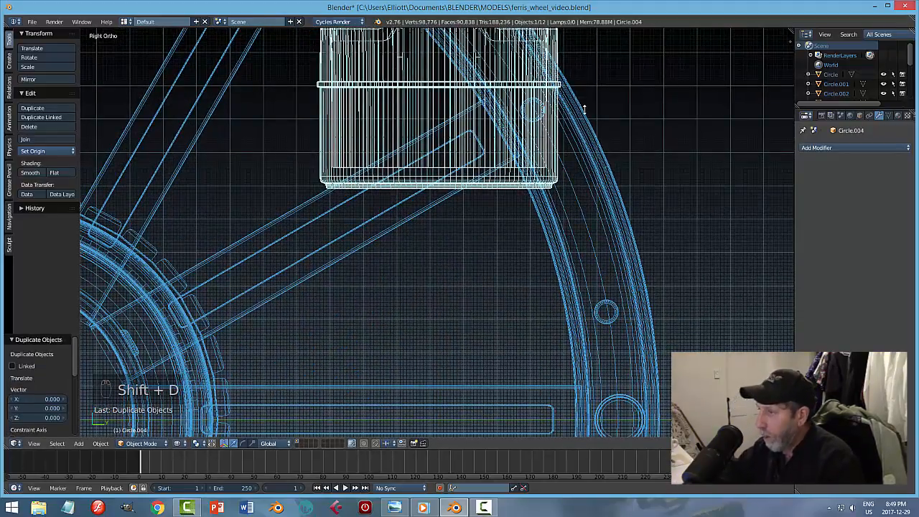
scroll(567, 183, down, 5)
shift+middle_drag(534, 273, 550, 127)
scroll(547, 140, down, 3)
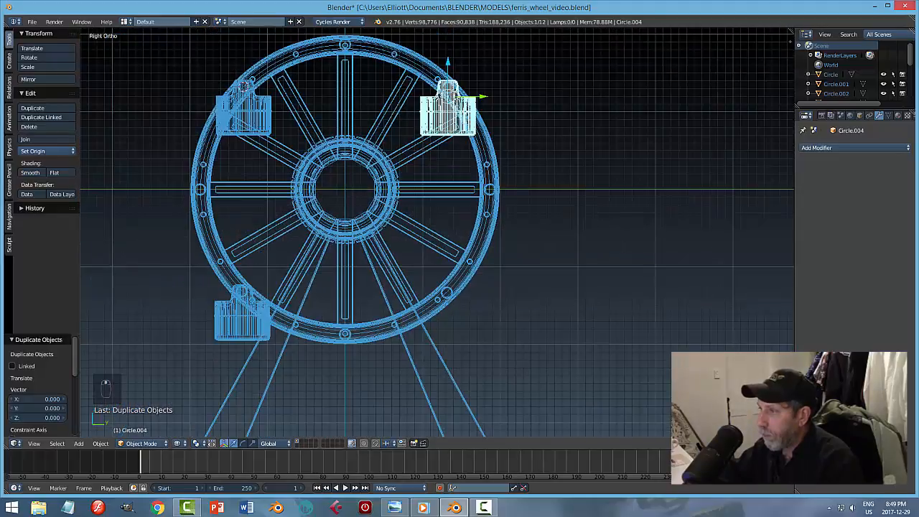
drag(448, 60, 439, 265)
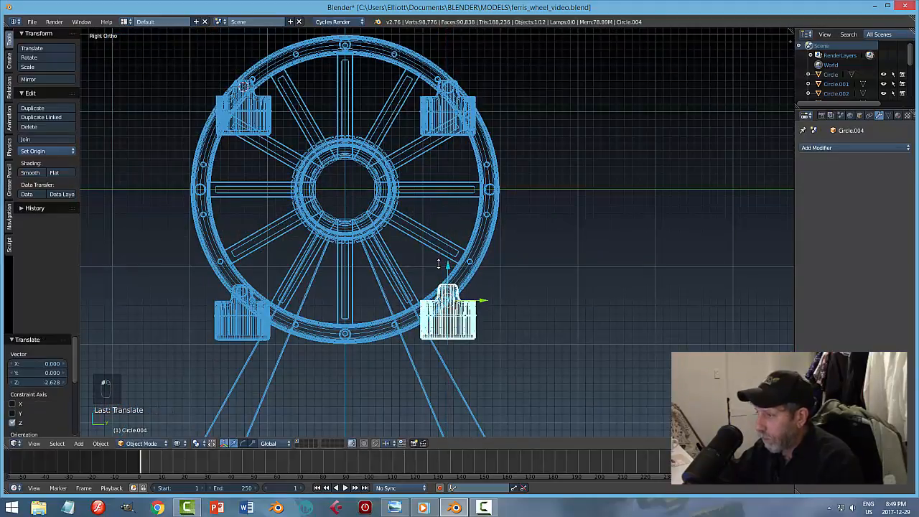
Step: Move the opposite lower tub copy -0.019 along Z to align its handle with the pin
key(KP_Decimal)
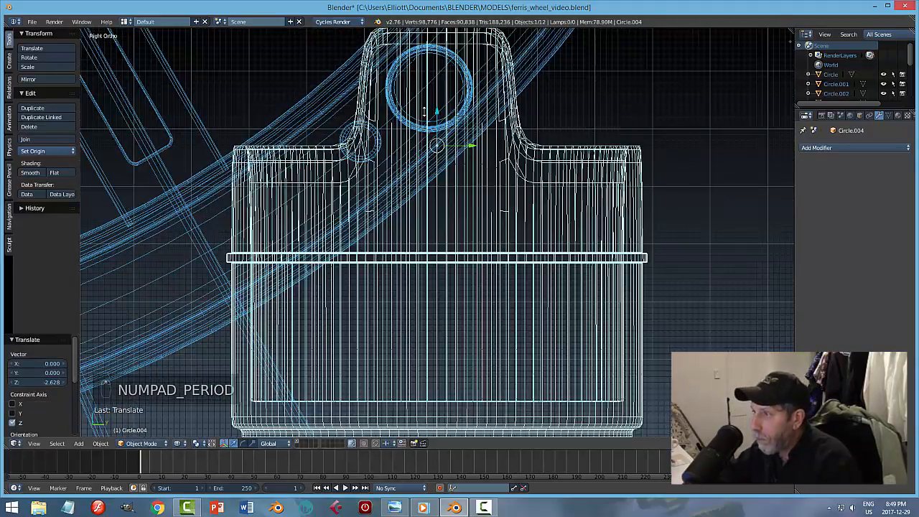
scroll(443, 124, down, 1)
key(g)
key(z)
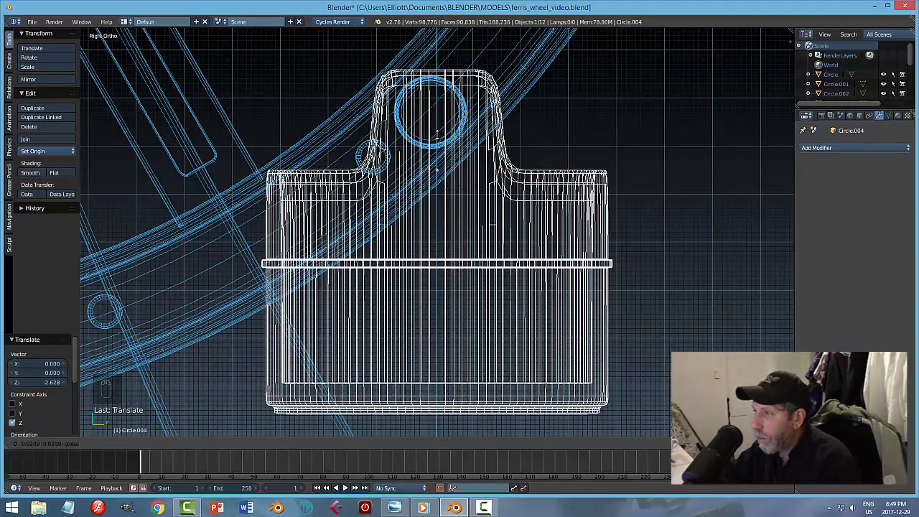
drag(436, 135, 436, 134)
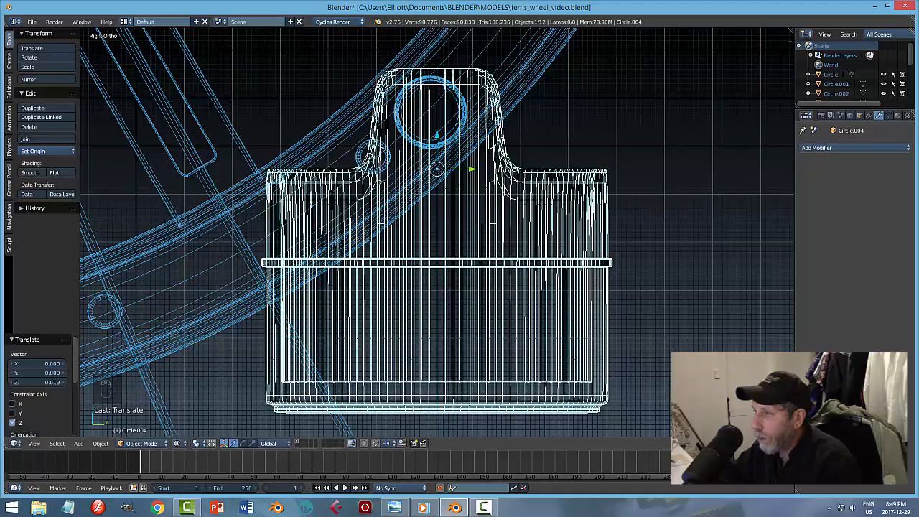
Step: Select the opposite upper tub directly above and move it -0.004 along Z to center its handle on the pin
shift+middle_drag(498, 120, 489, 436)
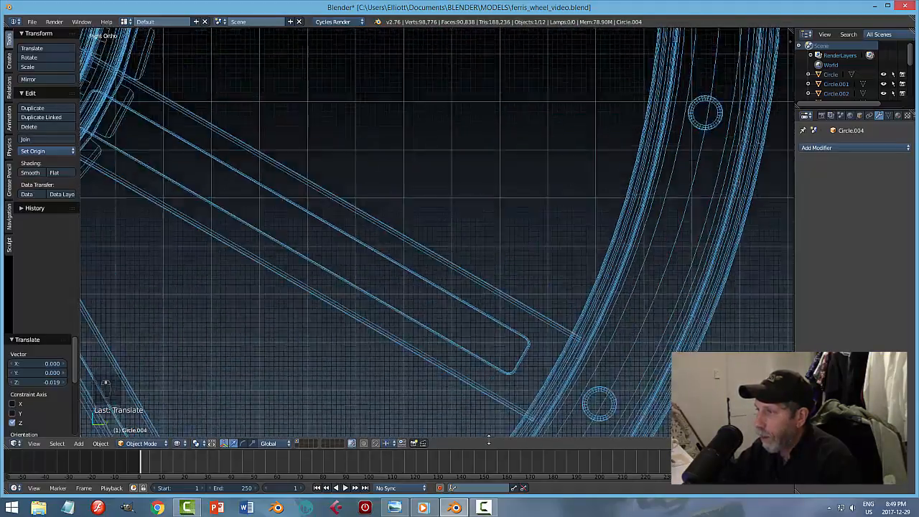
shift+middle_drag(488, 30, 448, 245)
shift+middle_drag(560, 194, 505, 373)
mouse_move(518, 119)
shift+middle_down()
mouse_move(502, 199)
mouse_move(503, 406)
shift+middle_up()
right_click(461, 283)
shift+middle_drag(415, 82, 415, 266)
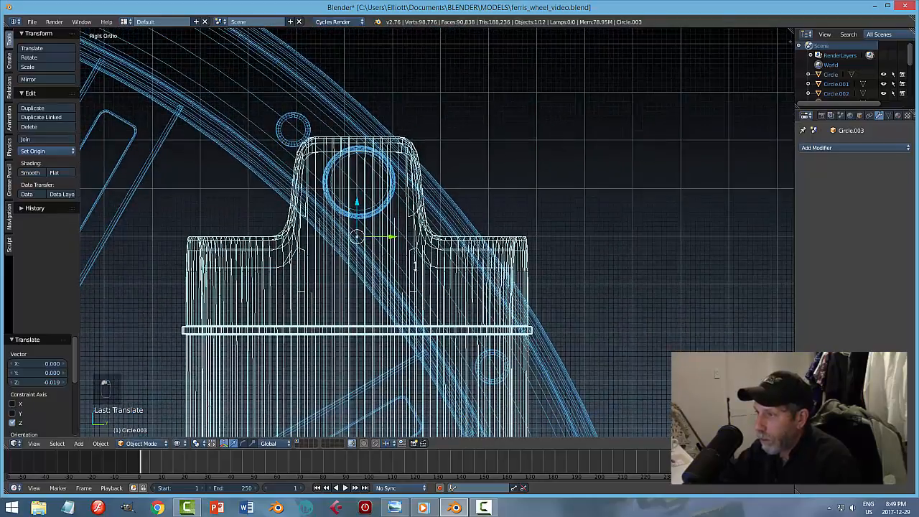
drag(357, 203, 358, 206)
Step: Select the upper tub on the other side of the wheel and move it 0.002 along Z
shift+middle_drag(165, 247, 405, 236)
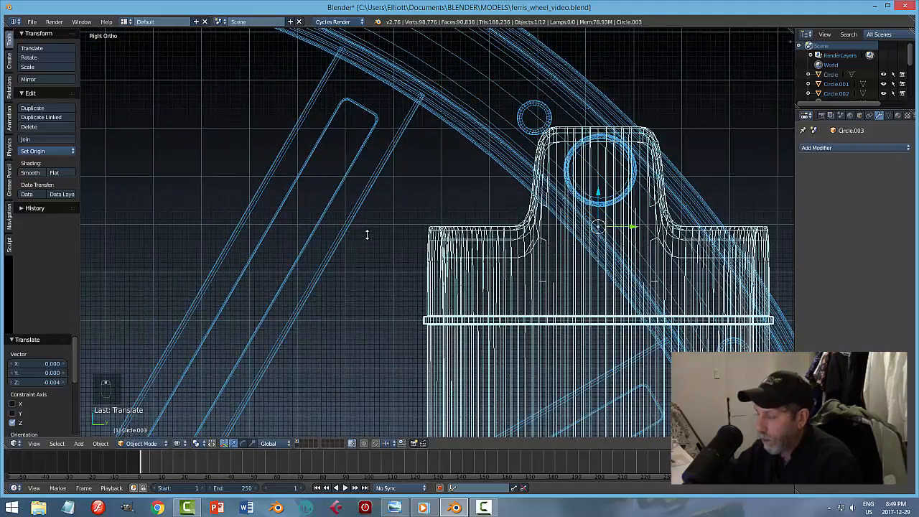
scroll(322, 243, down, 9)
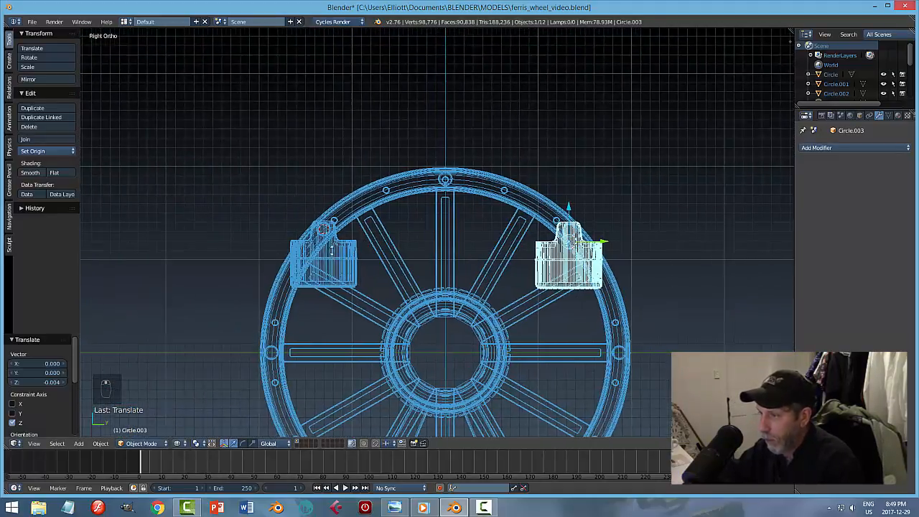
right_click(323, 251)
scroll(341, 246, up, 3)
shift+middle_drag(307, 254, 482, 181)
scroll(525, 293, up, 7)
drag(434, 245, 435, 243)
Step: Select the lower tub beneath it and move it about 0.005 along Z to align its handle with the pin
shift+middle_drag(415, 307, 416, 108)
scroll(417, 109, down, 7)
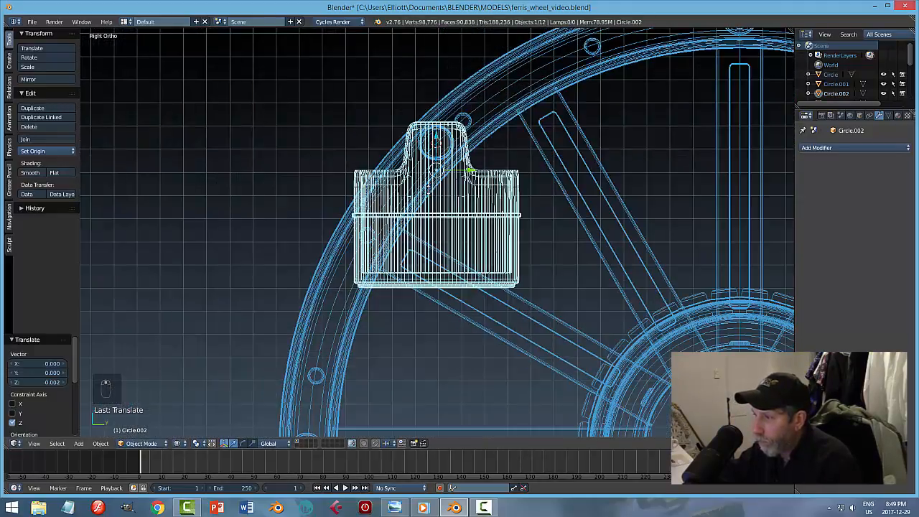
shift+middle_drag(463, 381, 419, 121)
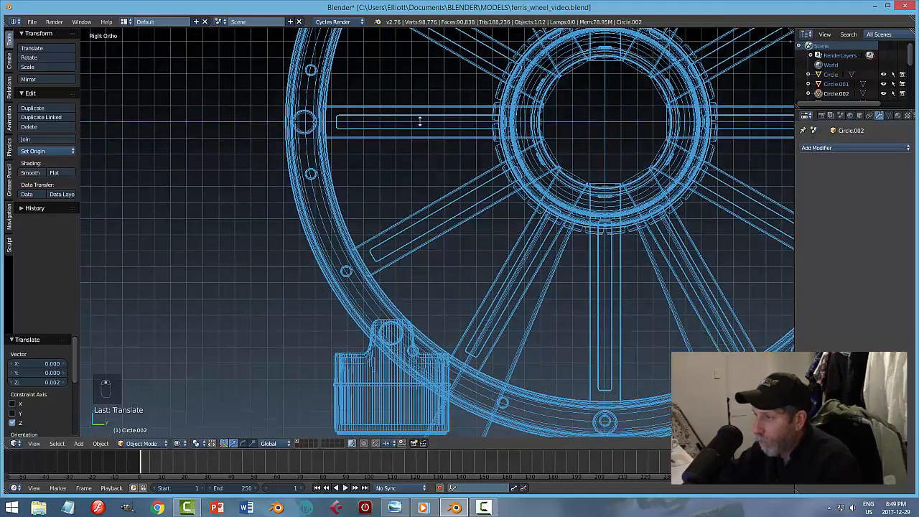
right_click(415, 424)
shift+middle_drag(415, 424, 441, 213)
scroll(489, 53, up, 3)
shift+middle_drag(489, 53, 448, 209)
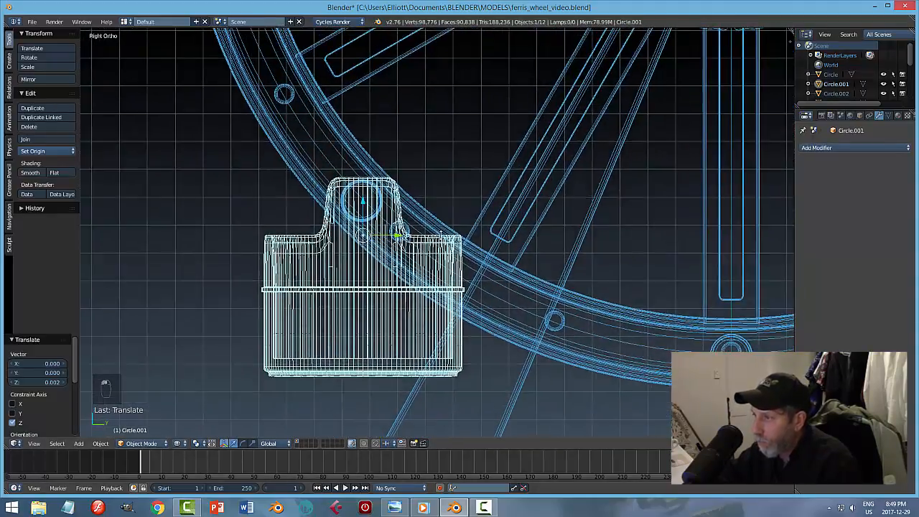
scroll(431, 215, up, 3)
shift+middle_drag(371, 234, 429, 235)
key(g)
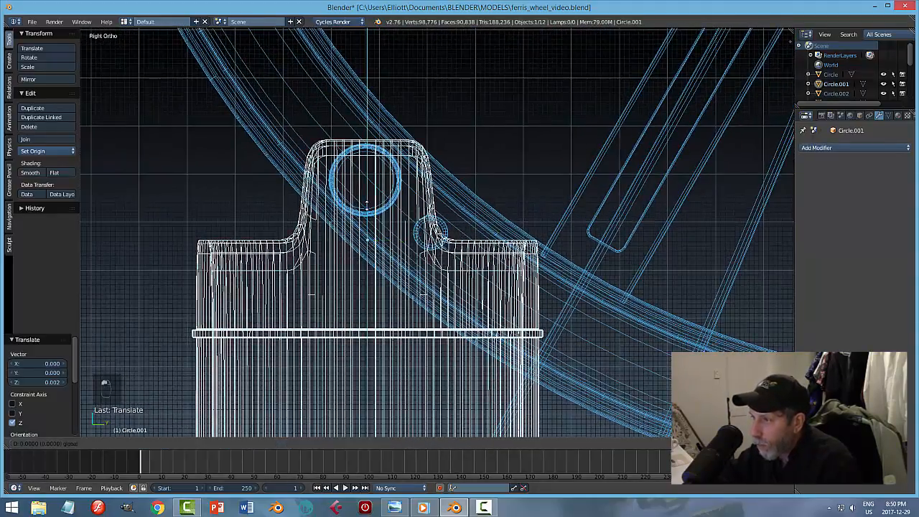
key(z)
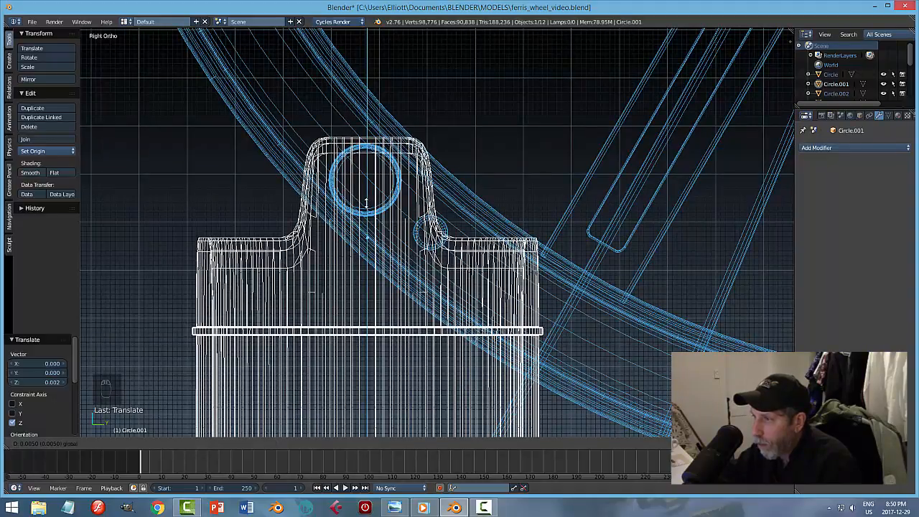
click(367, 202)
Step: Deselect everything, return to solid shading and save over ferris_wheel_video.blend
key(a)
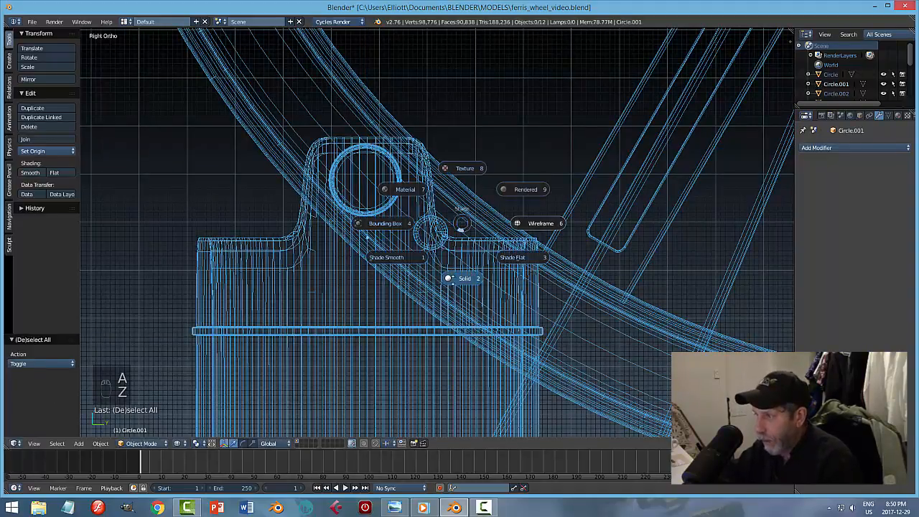
click(452, 279)
mouse_move(537, 225)
middle_down()
mouse_move(605, 206)
mouse_move(621, 214)
mouse_move(589, 238)
mouse_move(564, 236)
middle_up()
scroll(621, 214, down, 2)
key(ctrl+s)
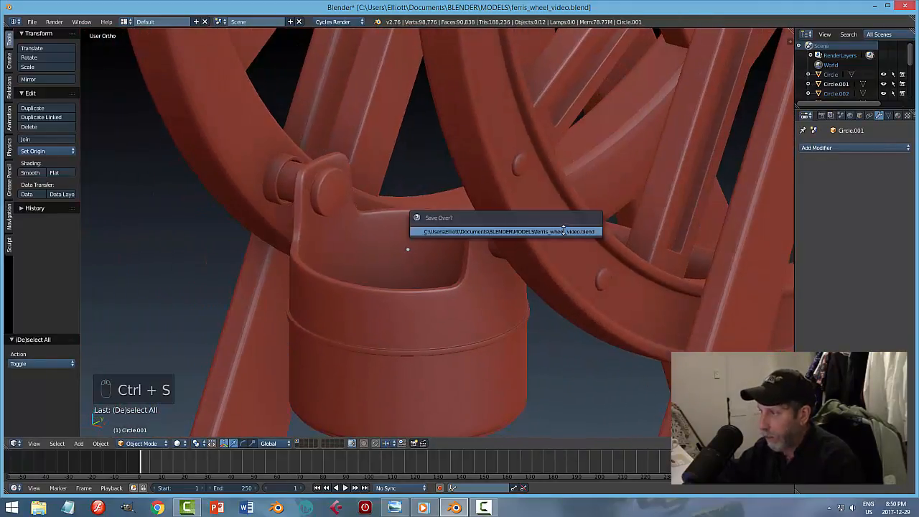
click(563, 231)
Step: Examine the complete Ferris wheel and the placement of its four tubs from several angles
scroll(517, 215, down, 2)
middle_drag(517, 216, 493, 227)
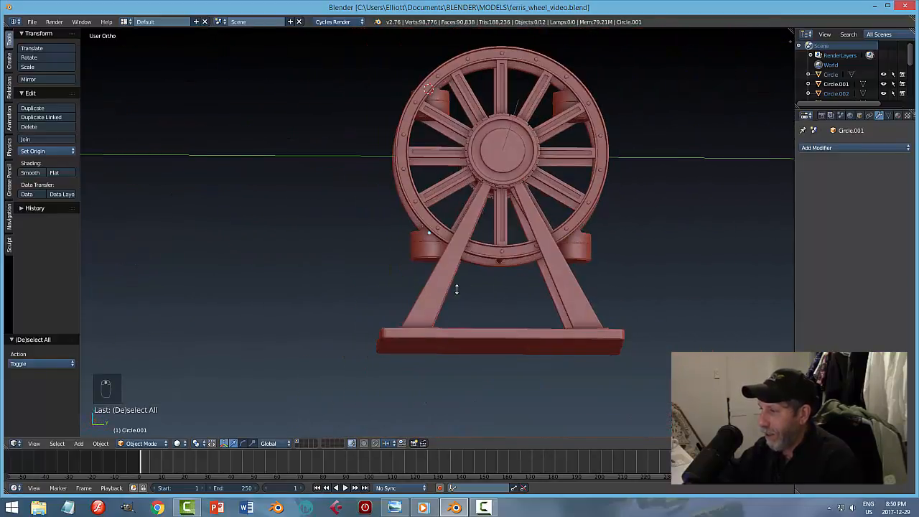
middle_drag(456, 289, 565, 283)
key(ctrl+s)
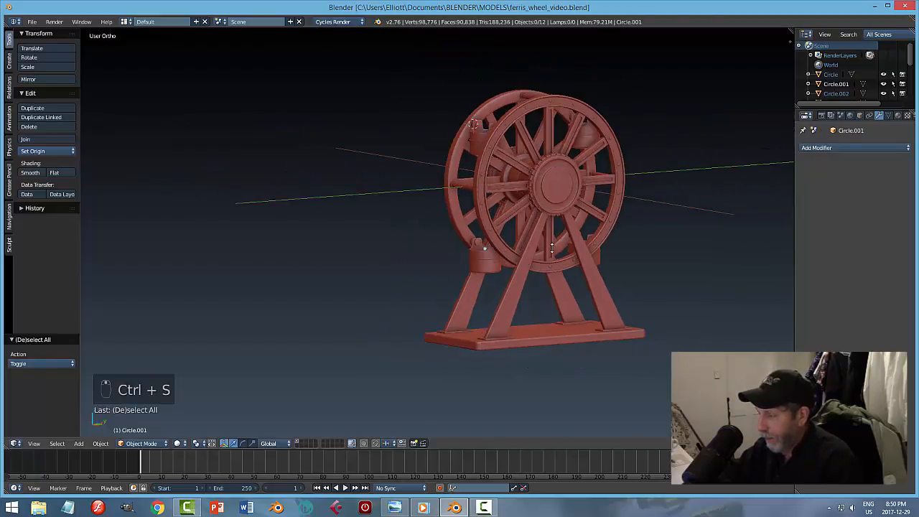
middle_drag(552, 247, 528, 290)
scroll(470, 320, up, 3)
scroll(527, 290, down, 1)
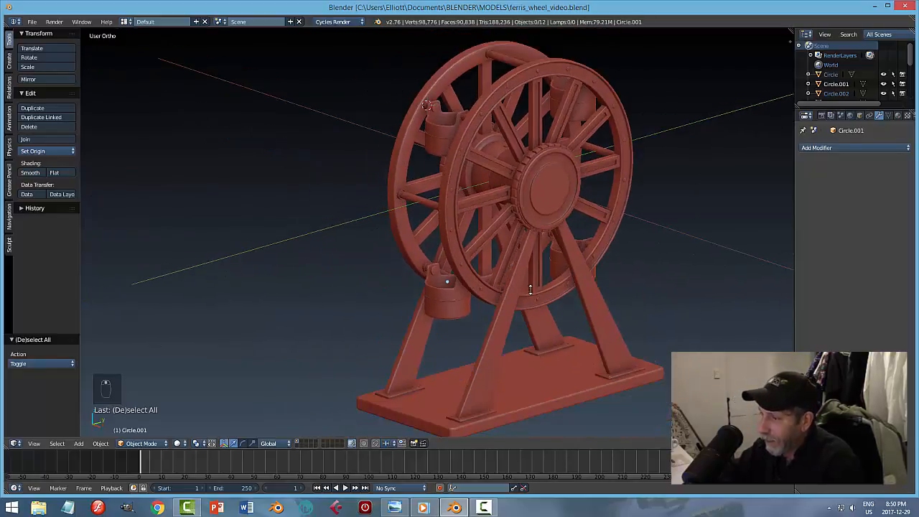
scroll(530, 290, down, 1)
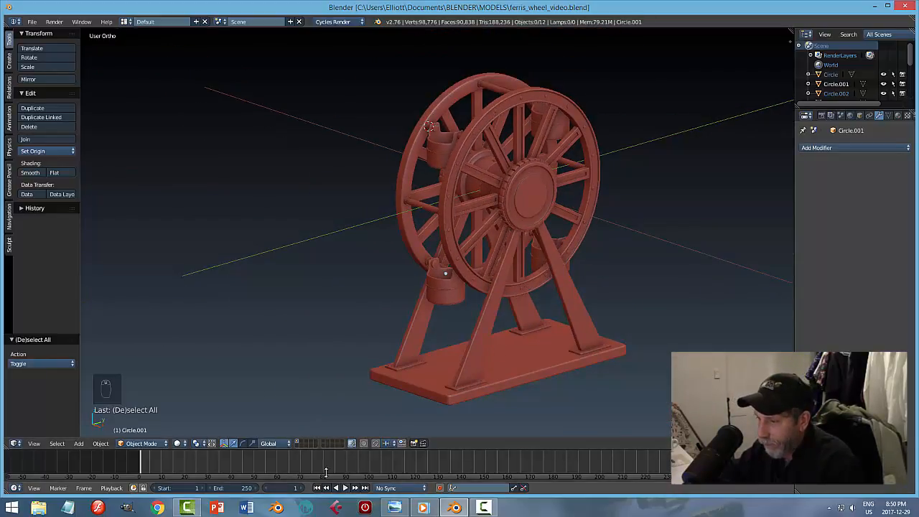
Step: Switch to an empty layer and snap the 3D cursor to the center
click(309, 445)
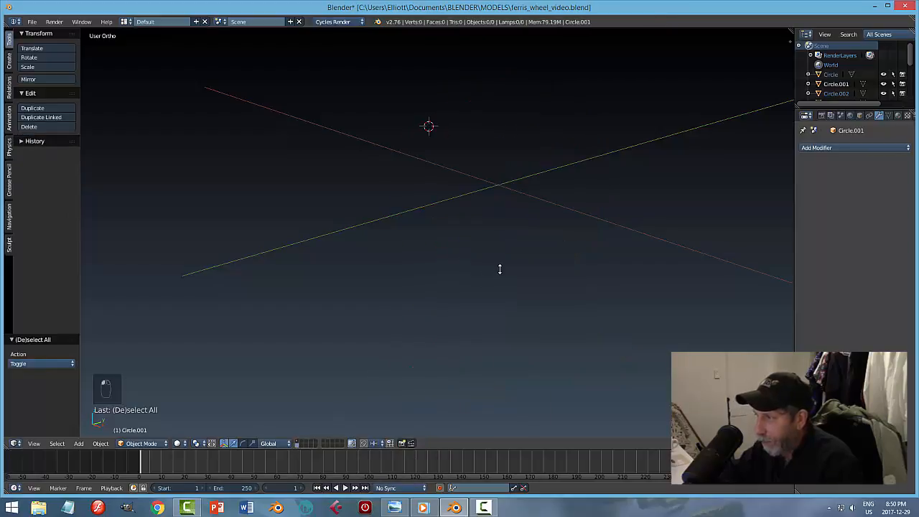
key(shift+s)
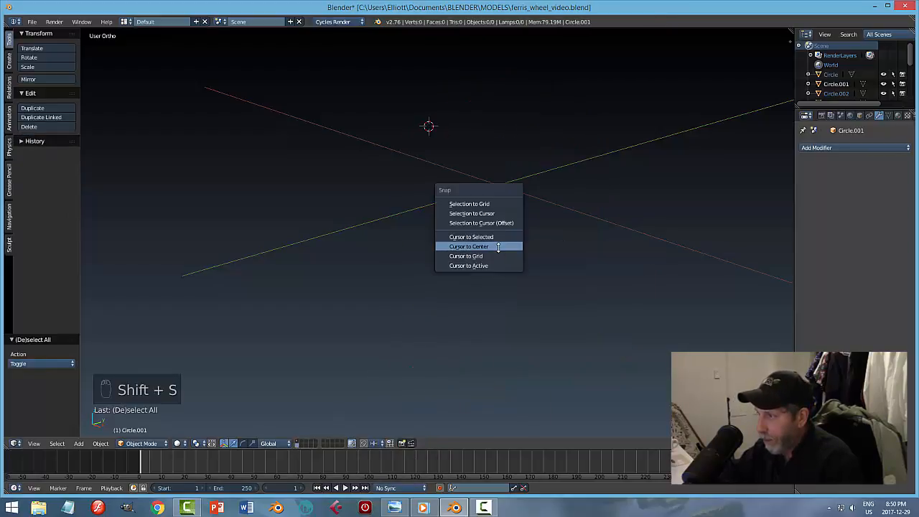
click(547, 245)
middle_drag(542, 247, 540, 252)
Step: Add a mesh circle at the center, scale it, and fill it with a face in Edit Mode
key(shift+a)
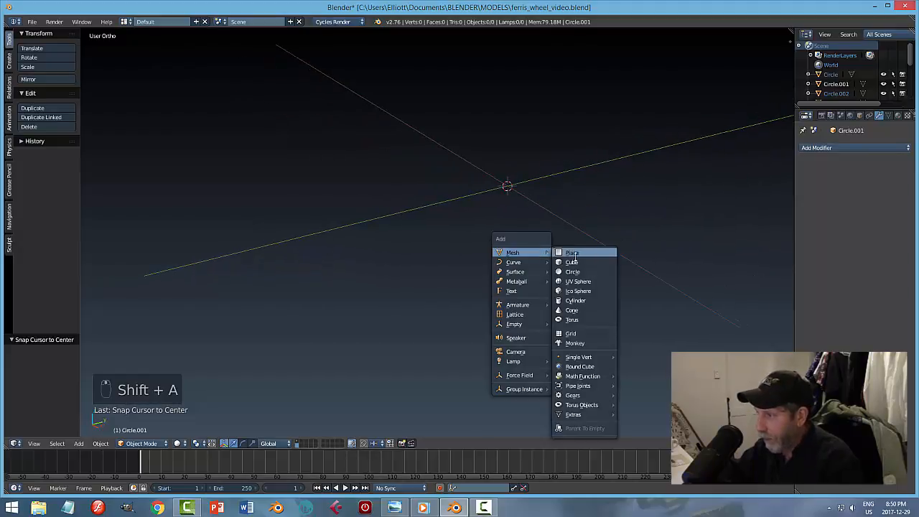
click(573, 272)
middle_drag(599, 242, 525, 330)
key(s)
click(568, 240)
key(Tab)
key(f)
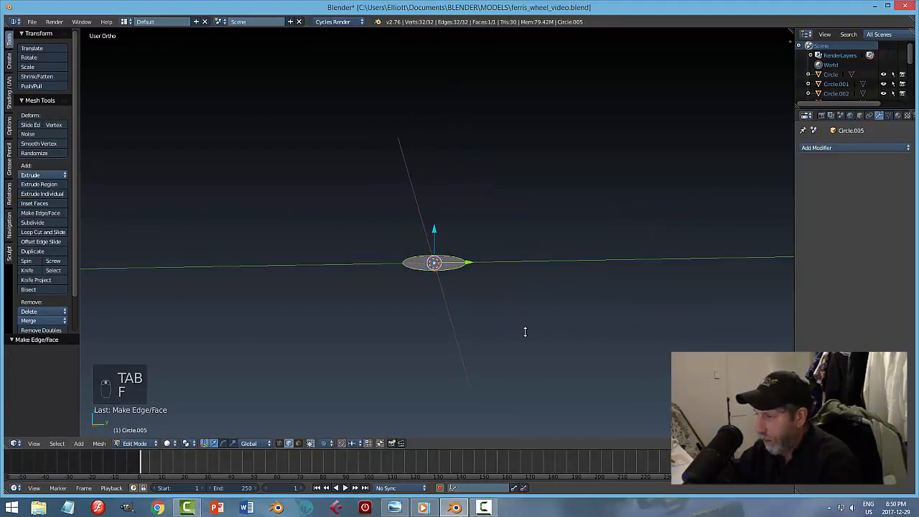
Step: Extrude the circular face 0.565 upward along Z into a short cylinder
key(e)
right_click(498, 314)
key(e)
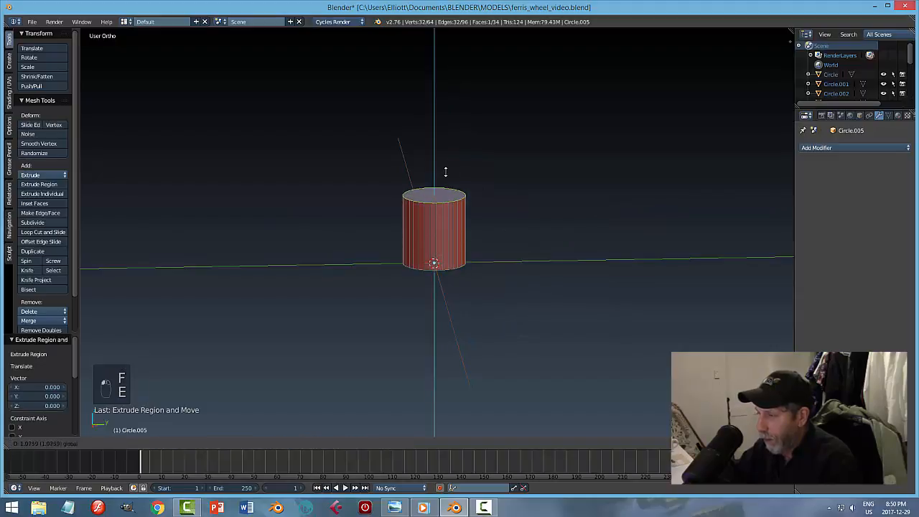
click(442, 196)
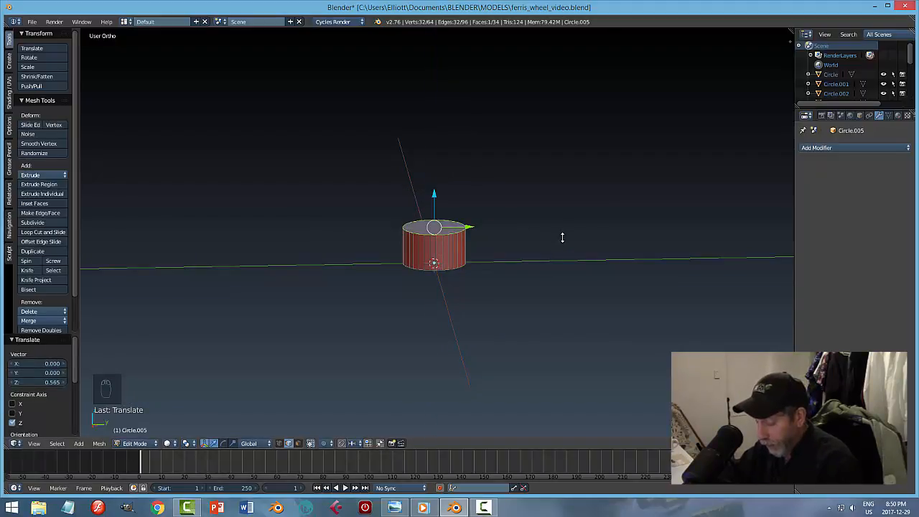
Step: Bevel the cylinder's top rim by 0.242 with 3 segments, then deselect the geometry
key(ctrl+b)
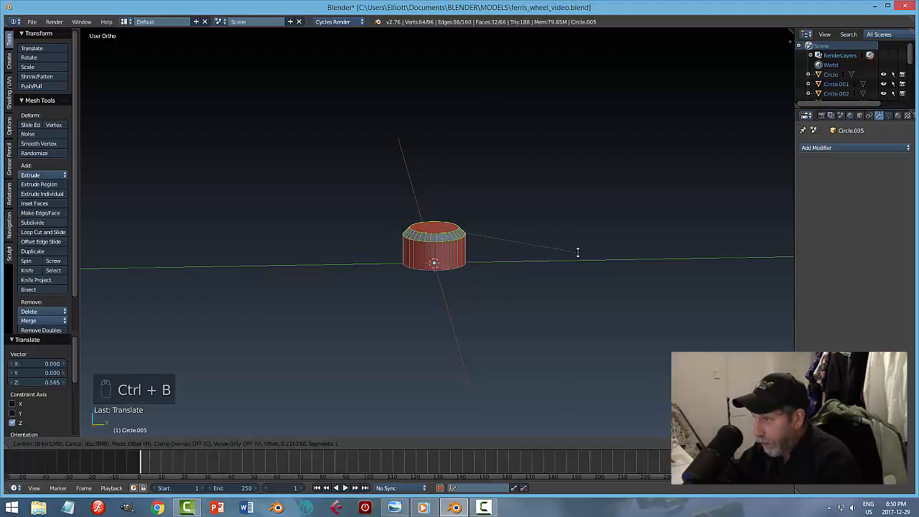
scroll(578, 252, up, 2)
click(579, 252)
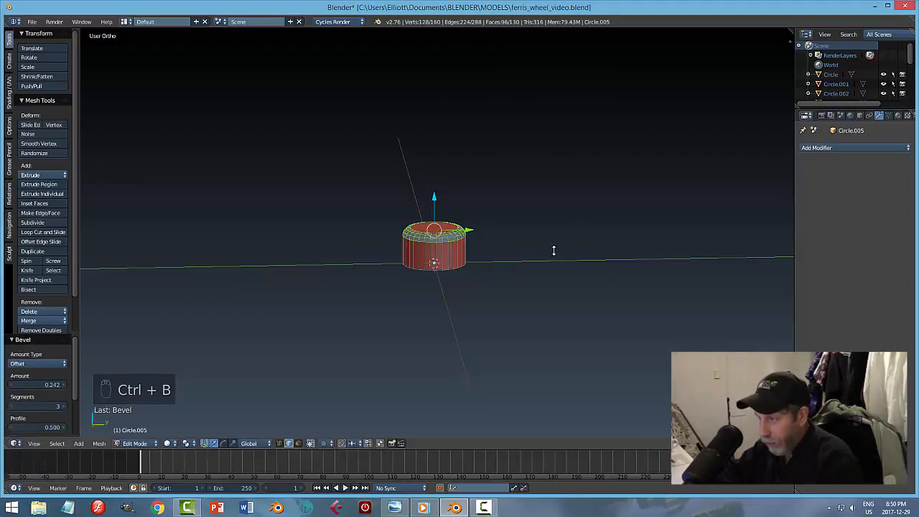
key(a)
Step: In face select mode, inset the cylinder's flat top face to outline a narrower neck
scroll(533, 256, up, 3)
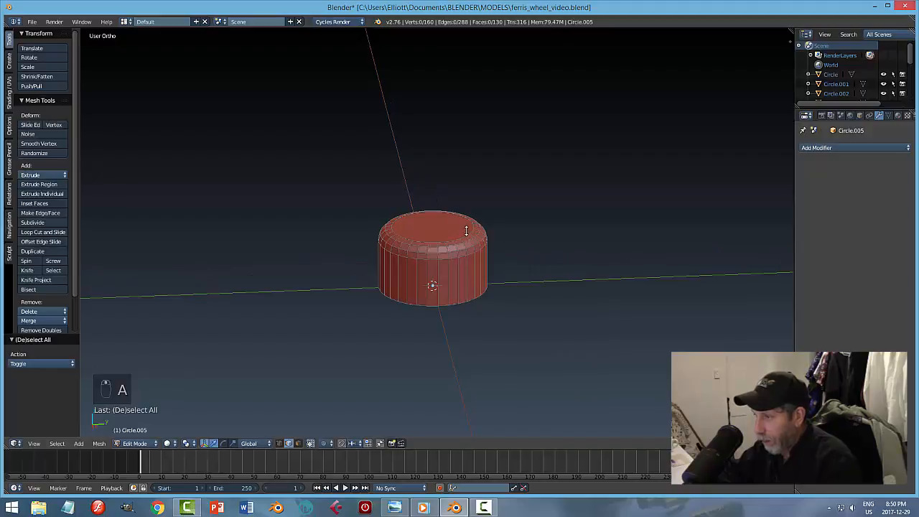
key(ctrl+Tab)
click(443, 240)
right_click(452, 228)
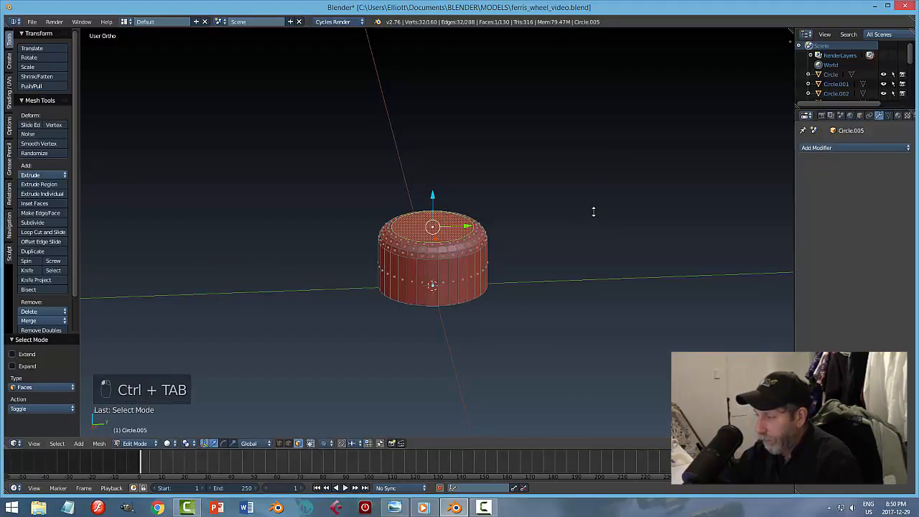
middle_drag(593, 211, 590, 193)
key(i)
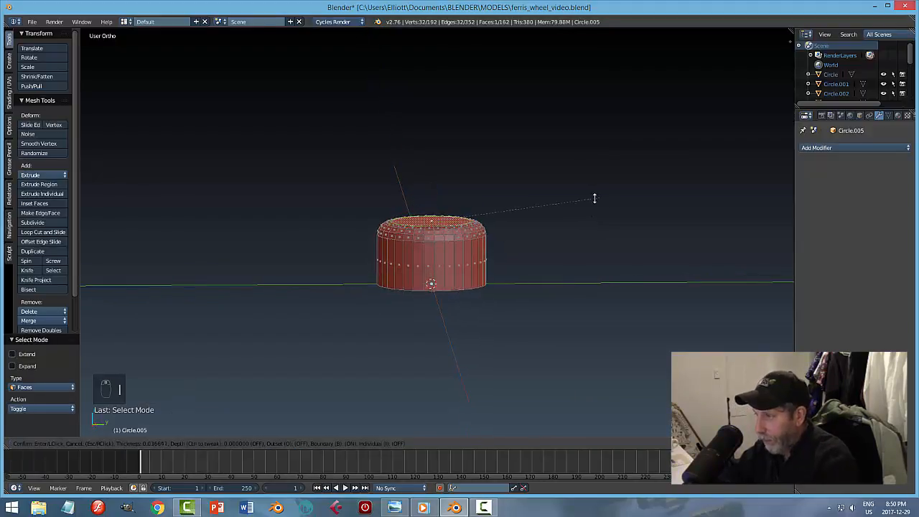
click(570, 206)
Step: Extrude the inset face 0.220 upward along Z to form the neck
key(e)
right_click(483, 225)
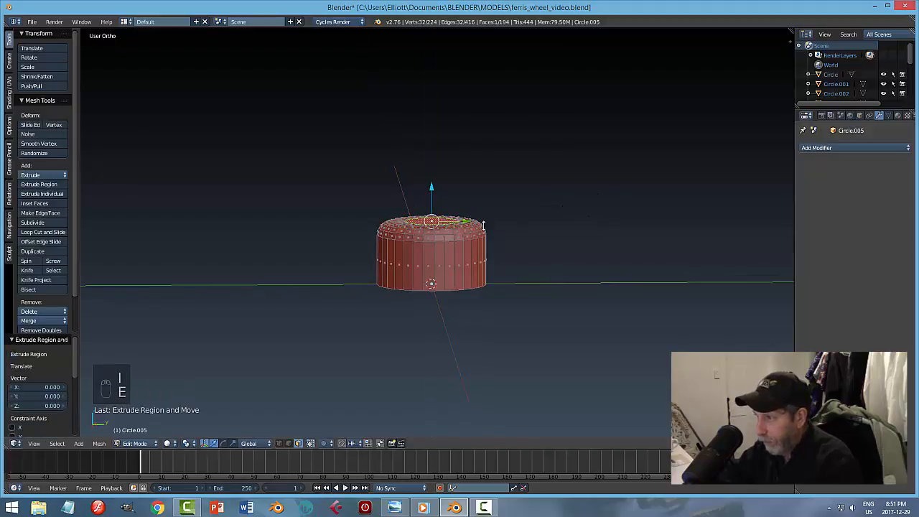
drag(434, 192, 436, 178)
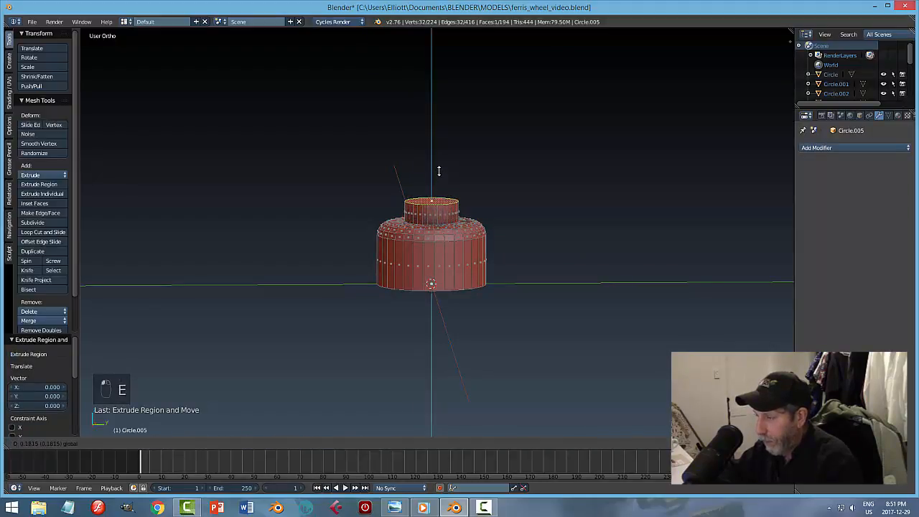
click(441, 167)
Step: Bevel the neck's top rim by 0.071 with 3 segments and clear the selection
key(ctrl+b)
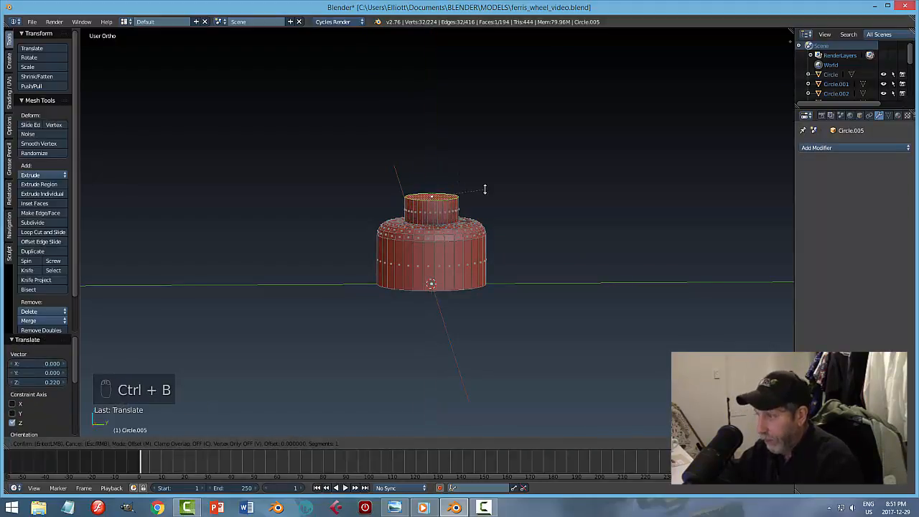
click(495, 204)
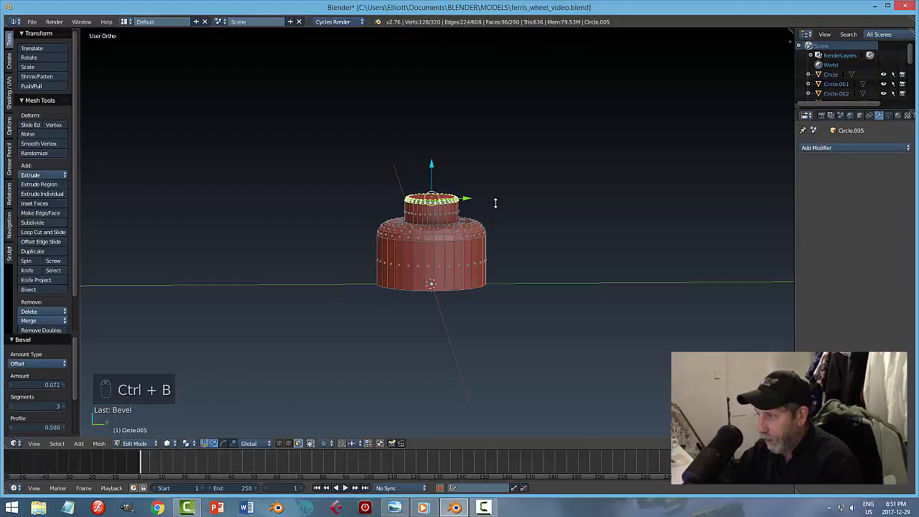
key(a)
Step: In edge select mode, bevel the edge loop where the neck meets the body by about 0.045, then deselect the geometry
middle_drag(495, 201, 467, 254)
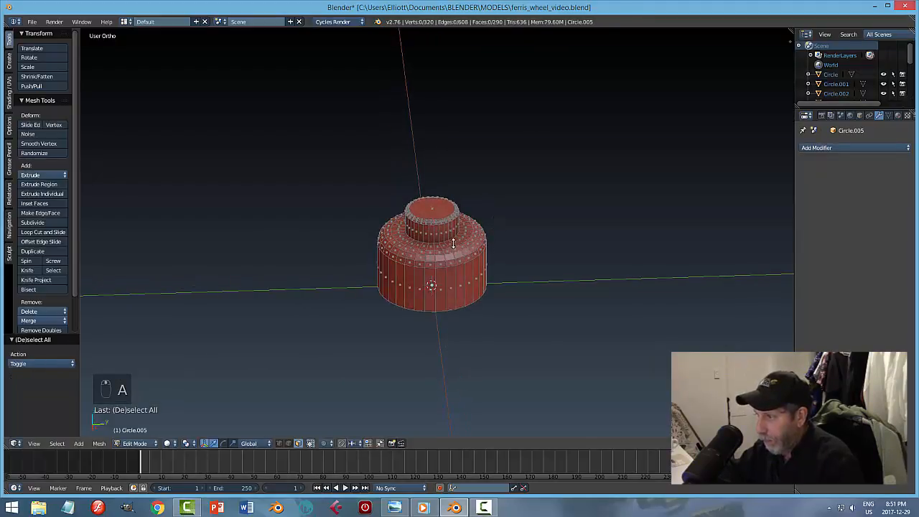
key(ctrl+Tab)
click(465, 235)
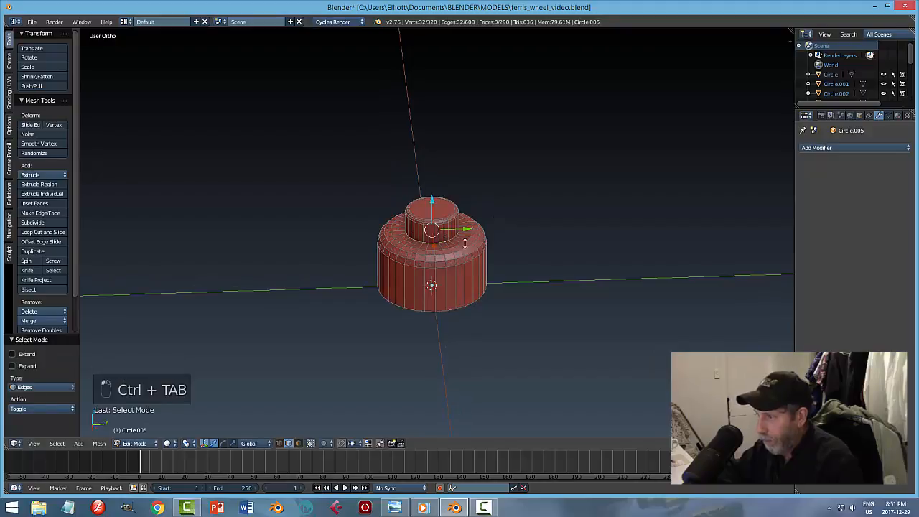
key(ctrl+b)
key(ctrl+b)
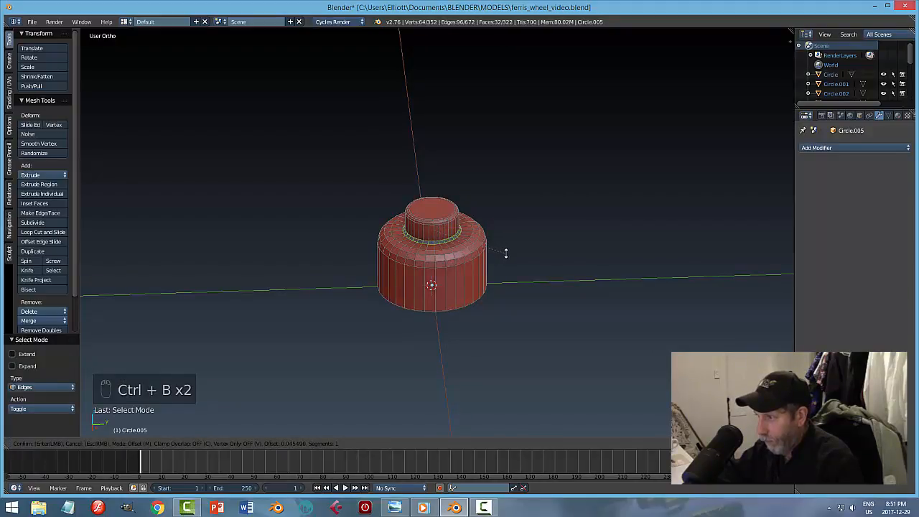
click(505, 253)
key(a)
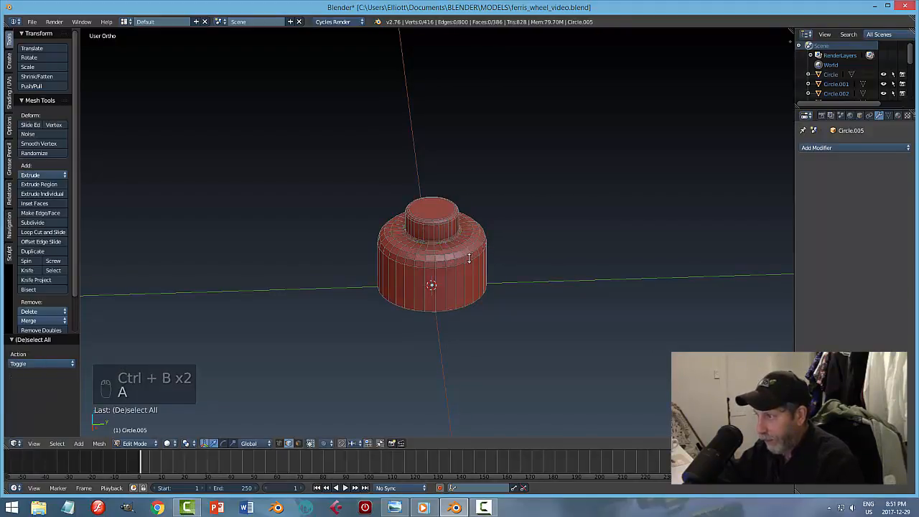
Step: Bevel the edge loop at the inner edge of the rounded shoulder around the neck, then deselect the geometry
key(ctrl+b)
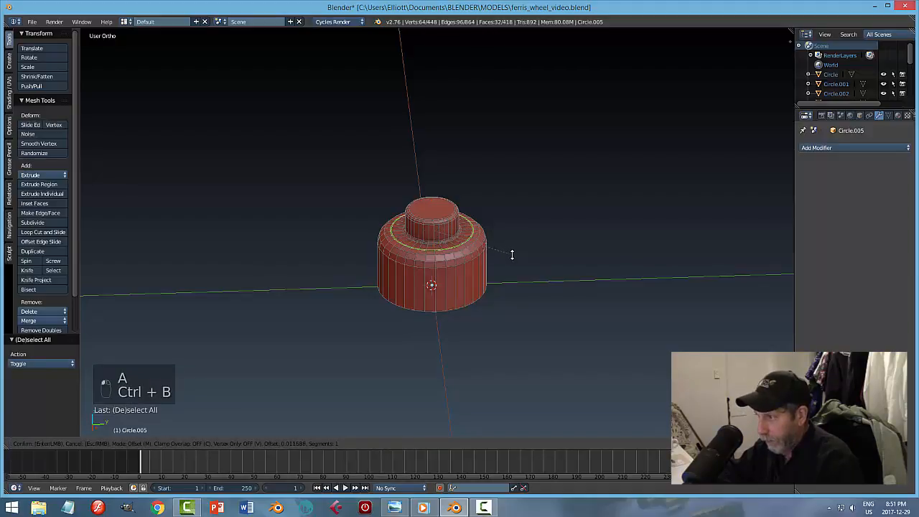
click(512, 255)
key(a)
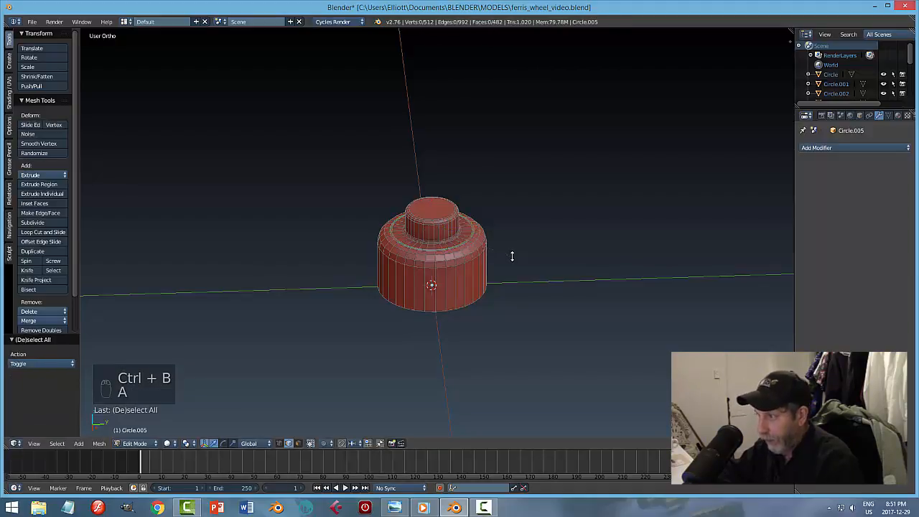
key(Tab)
click(511, 277)
Step: Bevel the body's bottom rim, clear the selection and return to Object Mode
middle_drag(506, 297, 493, 256)
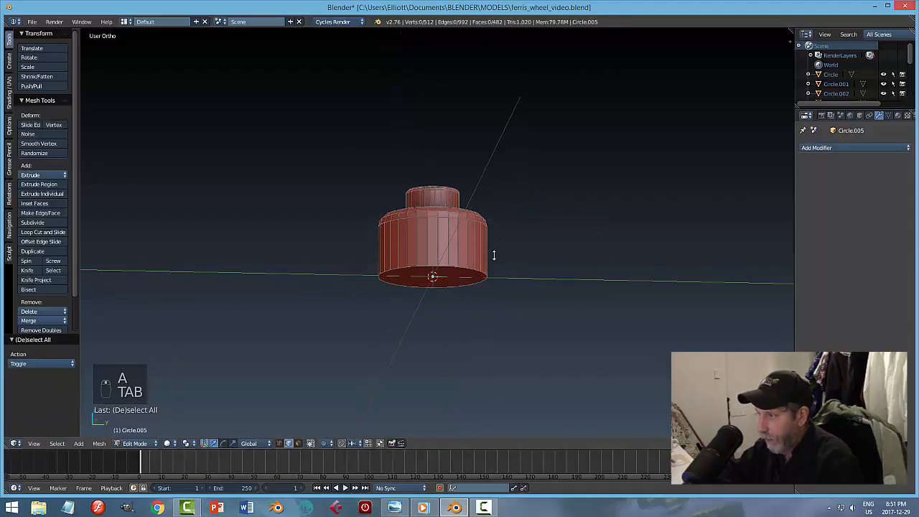
right_click(463, 269)
key(ctrl+b)
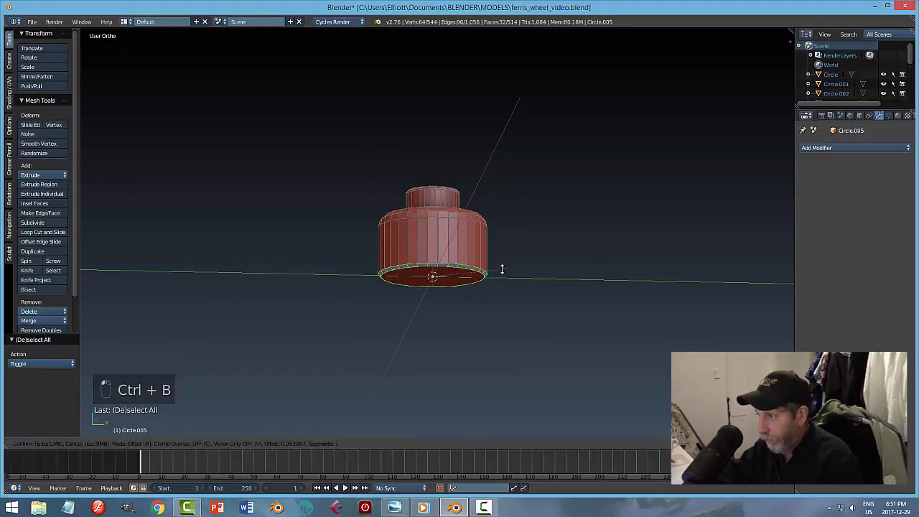
click(502, 268)
key(a)
key(Tab)
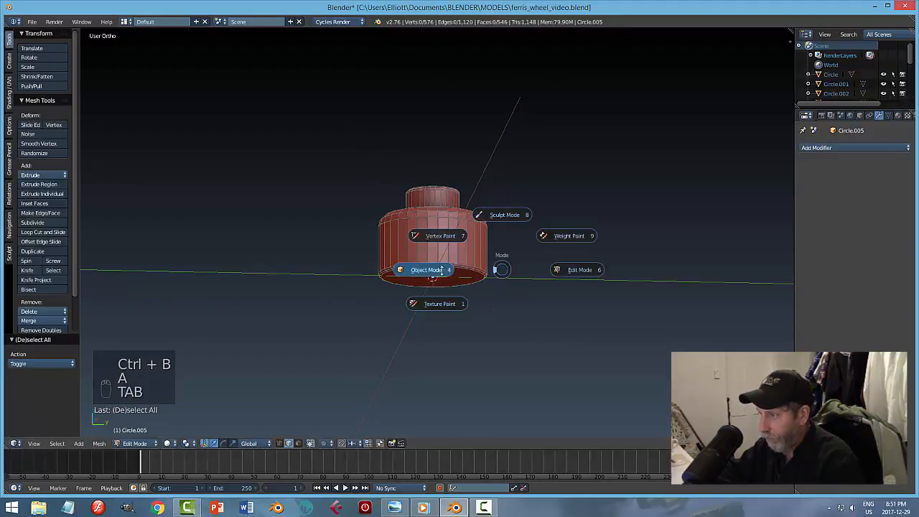
click(500, 266)
middle_drag(530, 234, 529, 262)
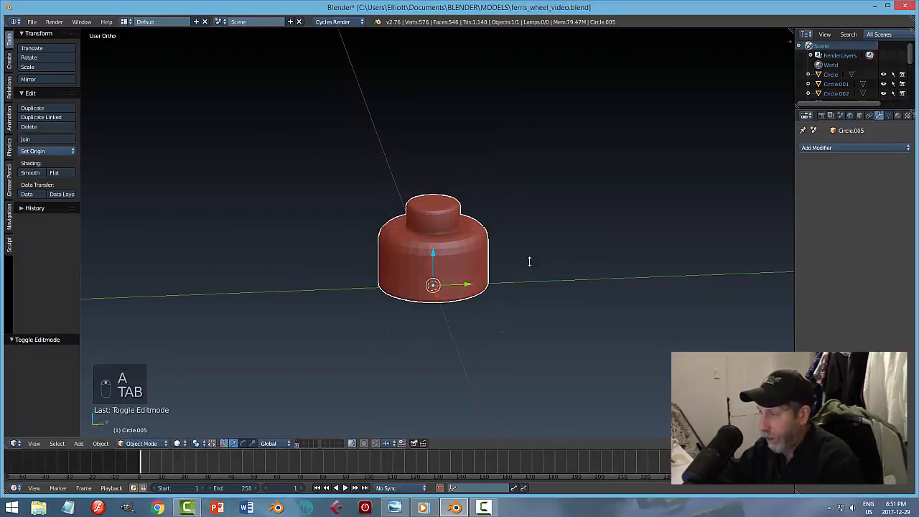
Step: Snap the 3D cursor to the scene centre and then to the selected body
key(shift+s)
click(471, 241)
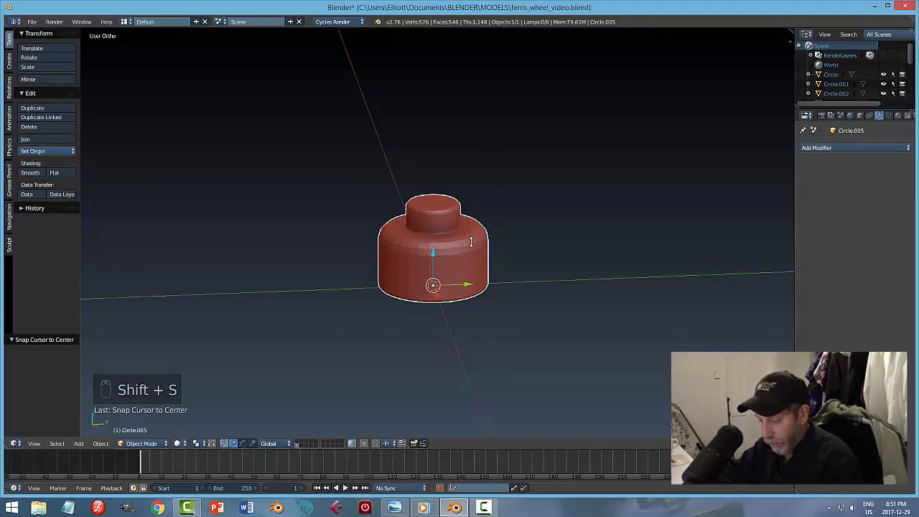
key(shift+s)
click(468, 232)
Step: Add a UV sphere at the cursor and move it up 1.697 along Z above the neck
key(shift+a)
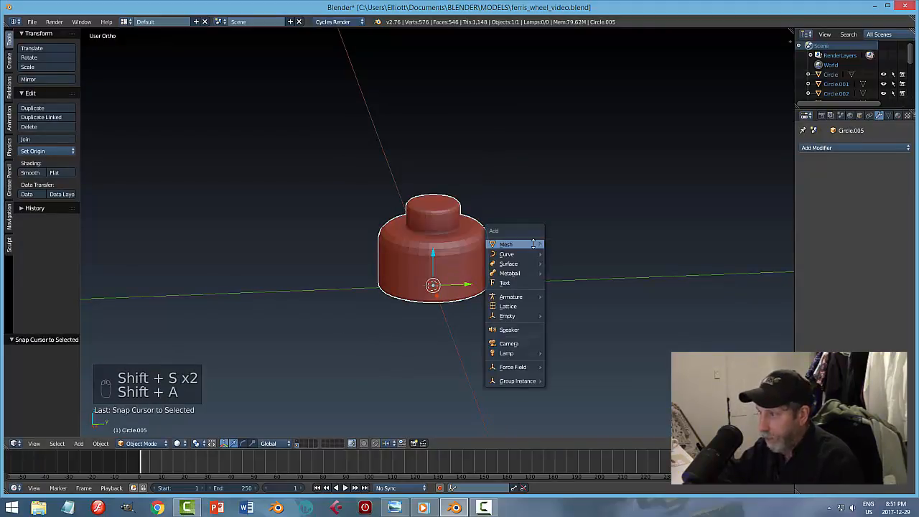
mouse_move(533, 245)
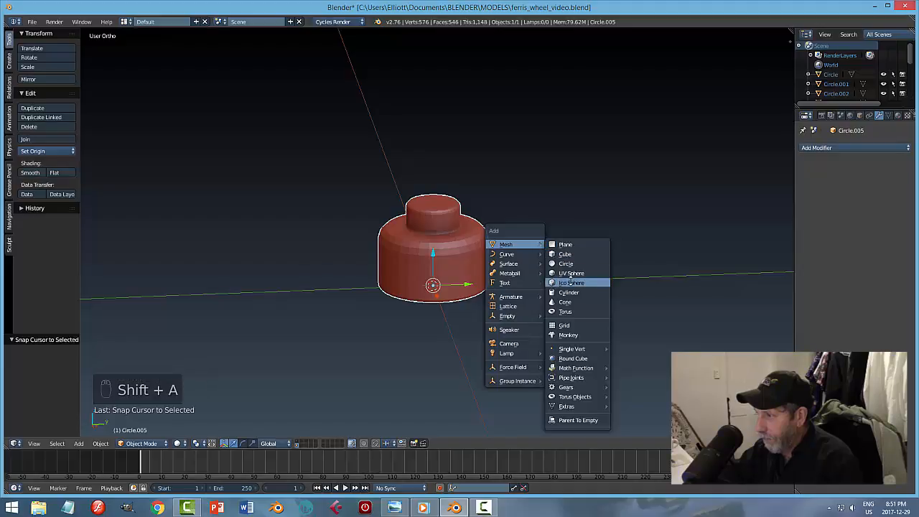
click(570, 272)
key(g)
key(z)
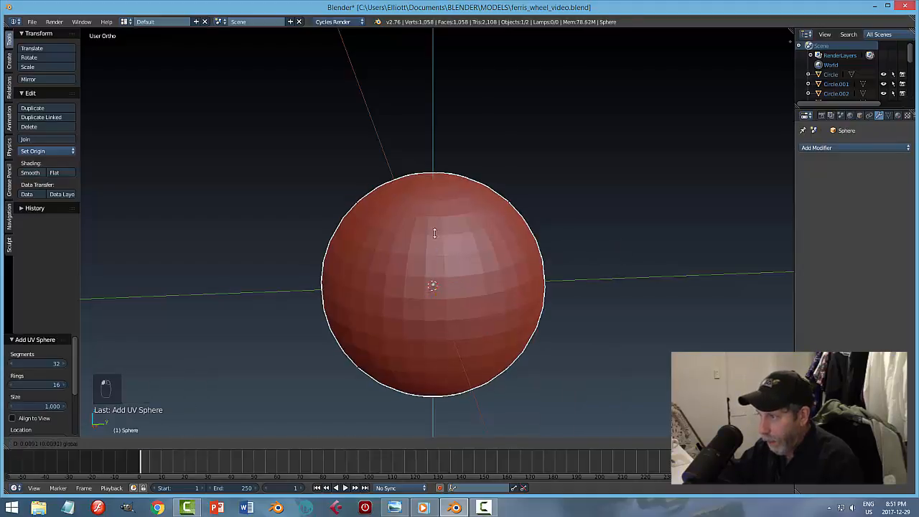
click(480, 83)
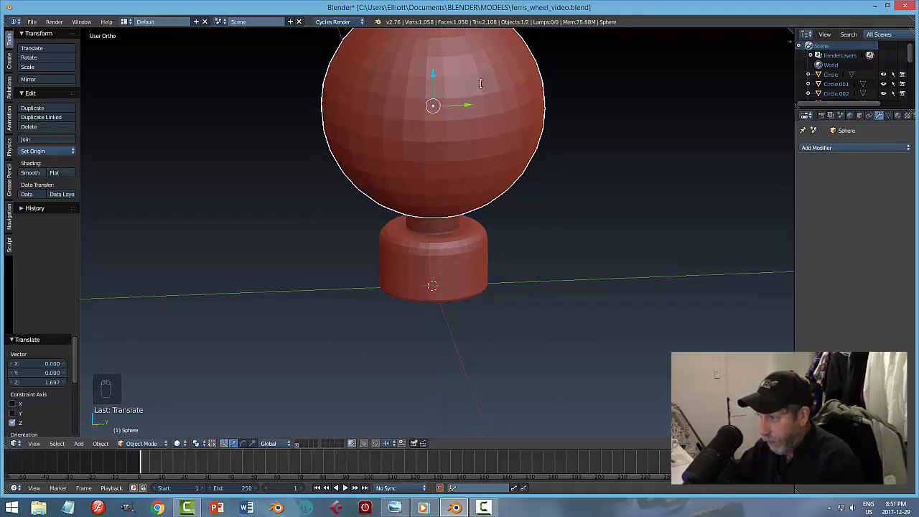
Step: Scale the sphere by 0.336 and lower it 0.720 along Z toward the neck
key(s)
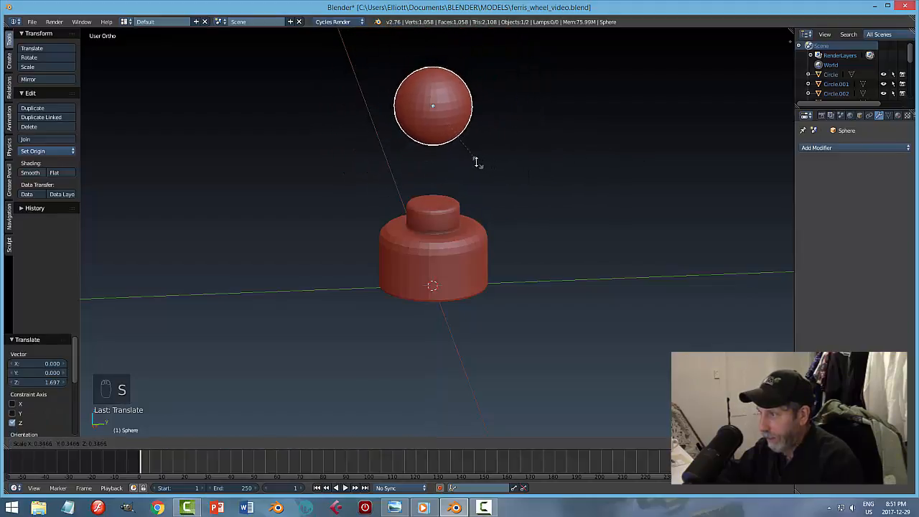
click(476, 161)
key(g)
key(z)
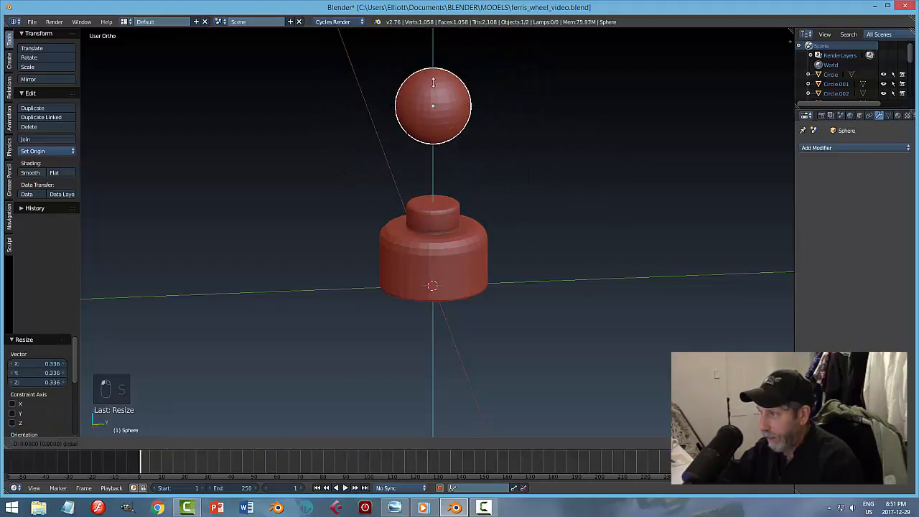
click(511, 186)
Step: Scale the sphere by 1.197 and adjust its height along Z so it sits on the neck as a head
key(s)
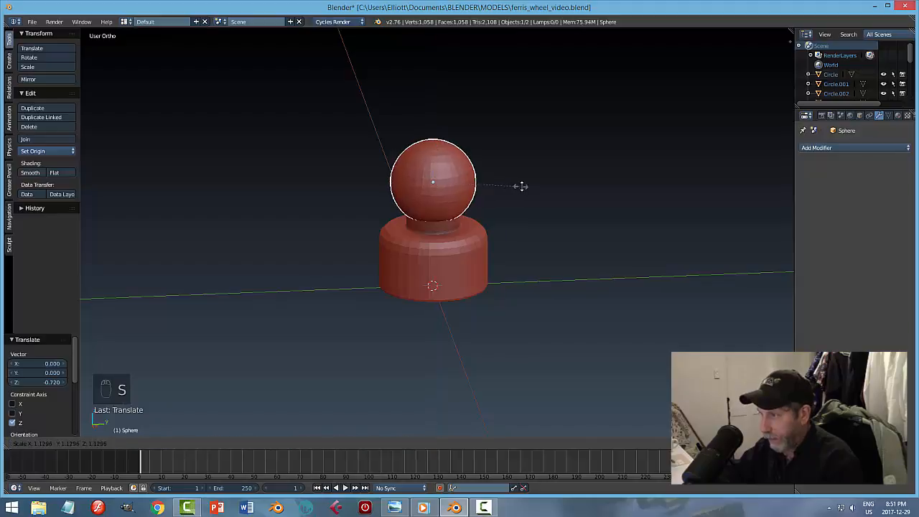
click(526, 185)
key(g)
key(z)
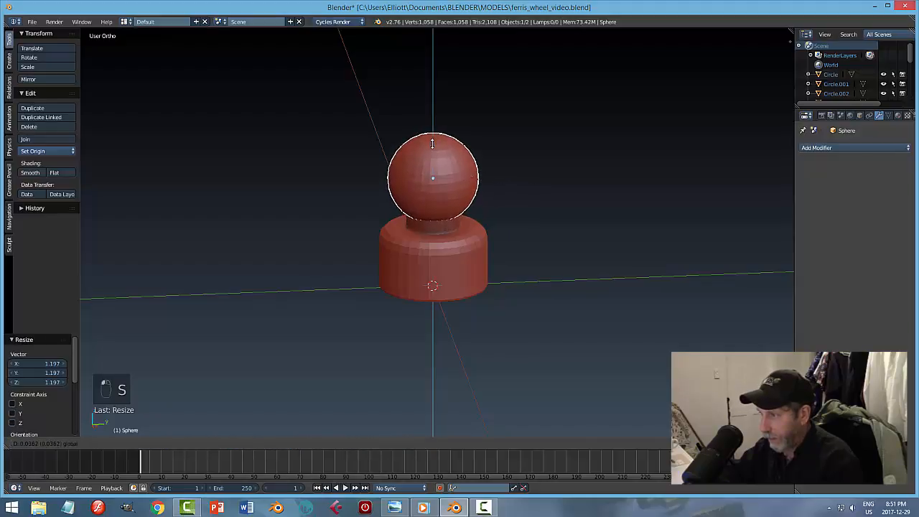
click(499, 176)
Step: Apply smooth shading to the head sphere and the body, then clear the selection
click(30, 173)
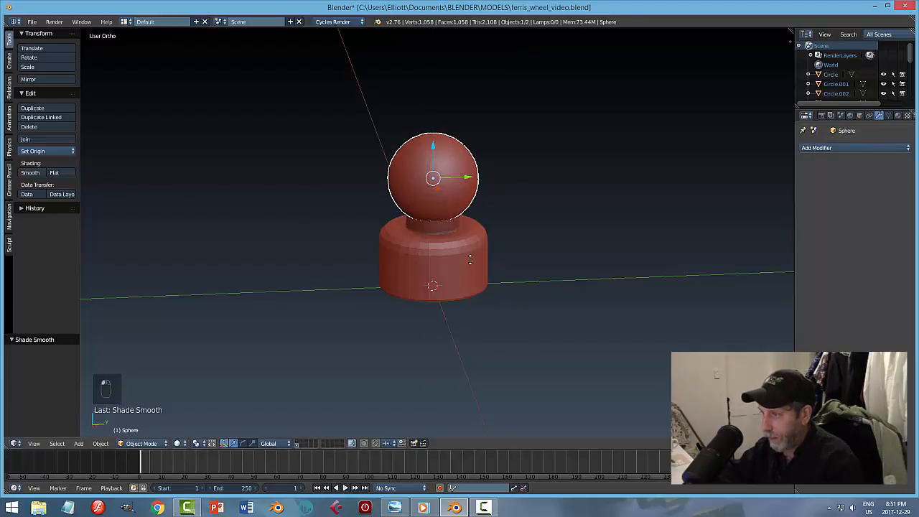
right_click(454, 260)
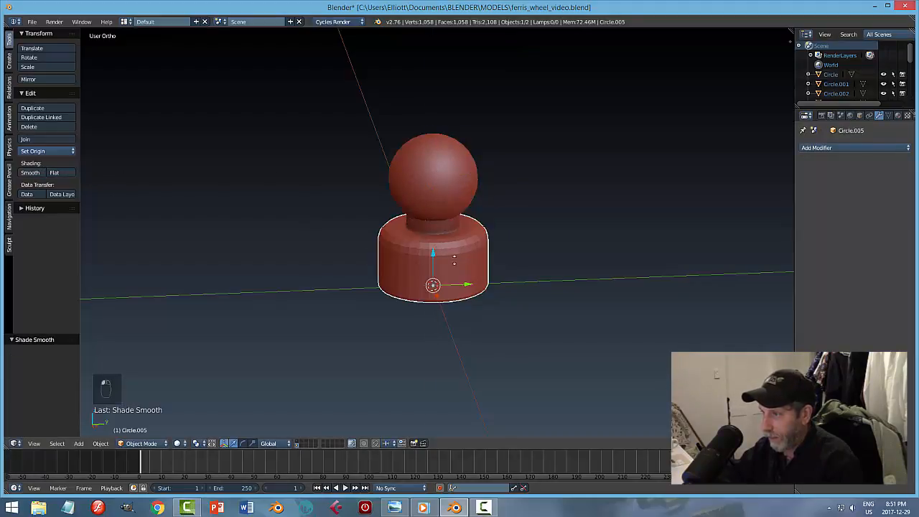
key(a)
Step: In face select mode, grow the selection from the body's bottom face and move it down along Z to lengthen the body
middle_drag(575, 270, 558, 251)
key(Tab)
click(558, 265)
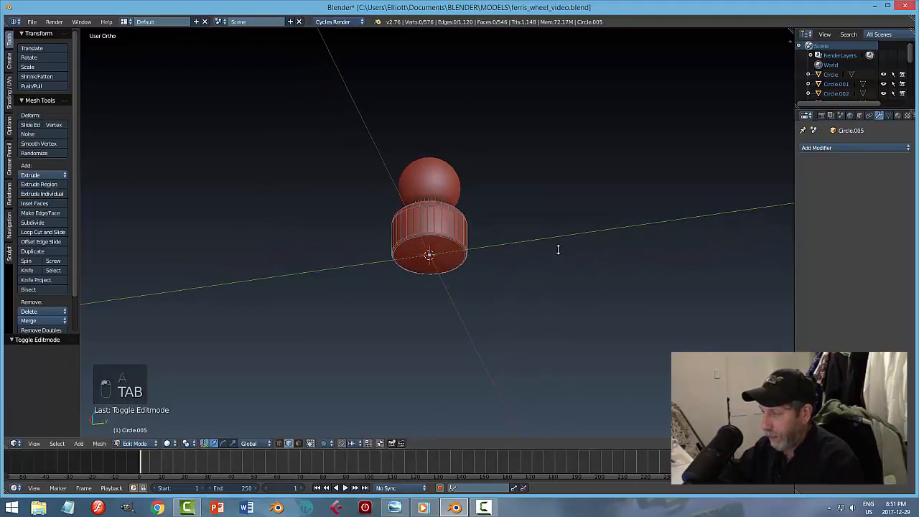
key(ctrl+Tab)
click(542, 257)
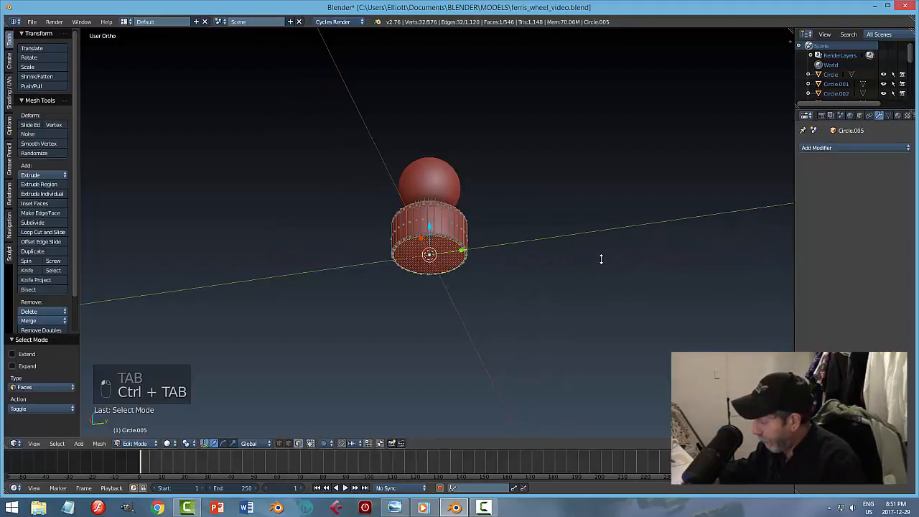
key(ctrl+KP_Add)
key(ctrl+KP_Add)
key(ctrl+KP_Add)
middle_drag(485, 239, 445, 244)
drag(425, 234, 424, 257)
key(a)
Step: Inset the body's flat bottom face to outline a slightly narrower base
middle_drag(510, 301, 551, 271)
right_click(438, 280)
key(i)
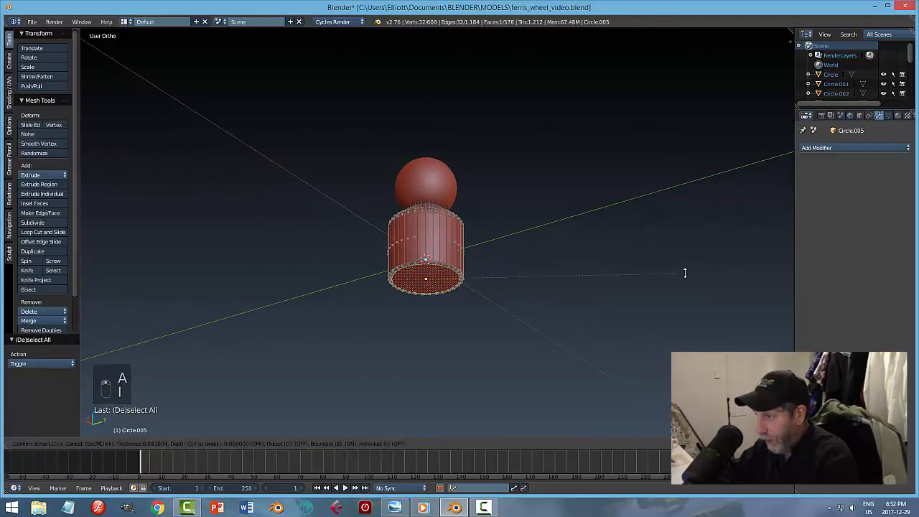
click(676, 272)
Step: Extrude the inset bottom face 0.193 downward along Z to form the base plug
middle_drag(626, 285, 576, 316)
key(e)
click(576, 317)
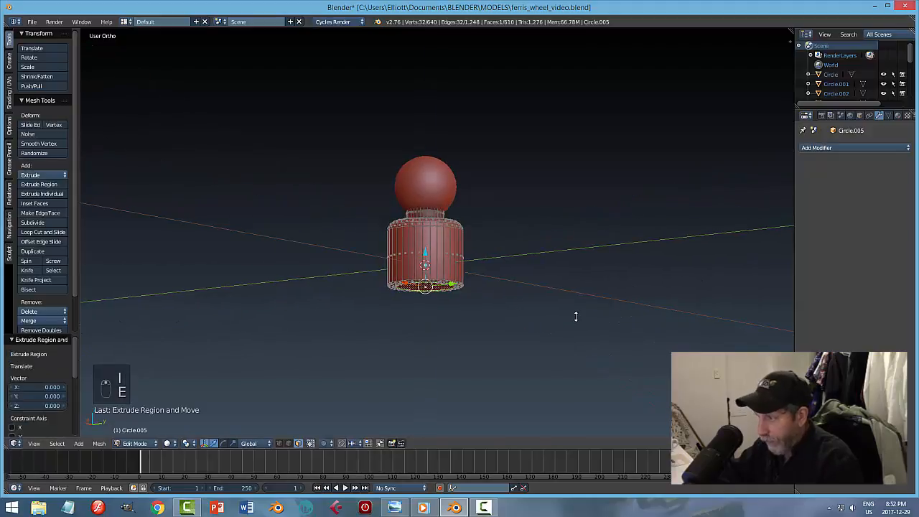
drag(429, 263, 467, 305)
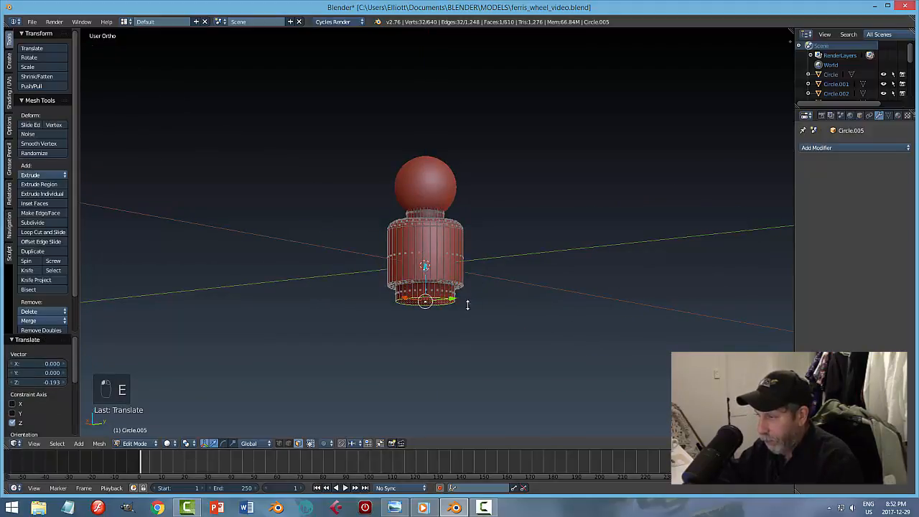
Step: Bevel the base plug's bottom rim by 0.062 with 3 segments, clear the selection and return to Object Mode
middle_drag(502, 312, 501, 320)
scroll(525, 324, up, 3)
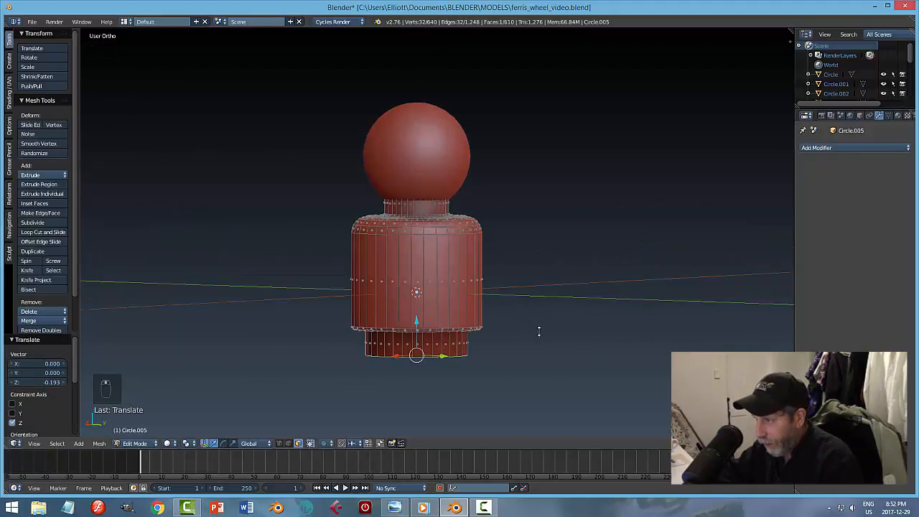
key(ctrl+b)
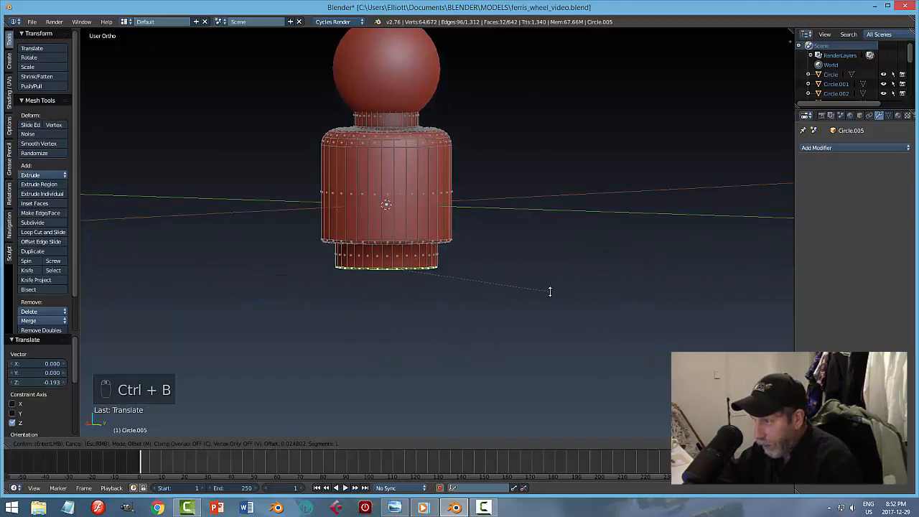
click(554, 296)
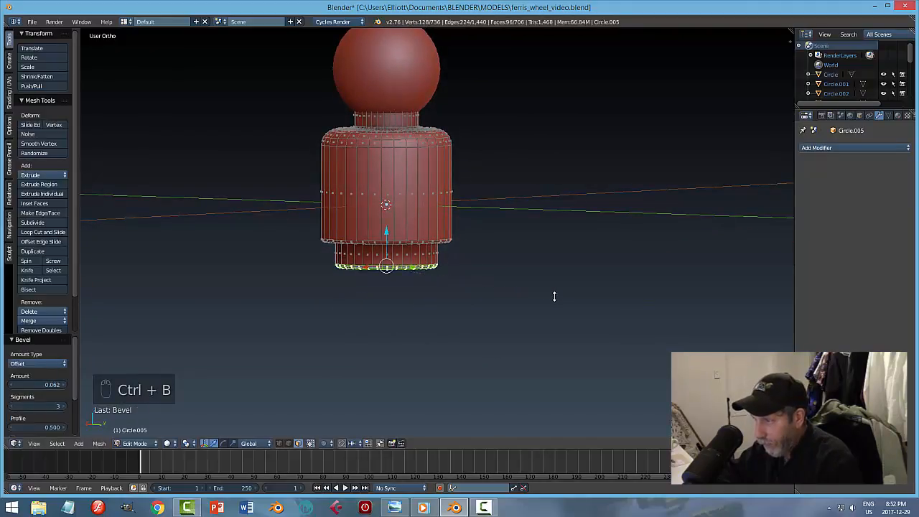
key(a)
key(Tab)
click(513, 297)
Step: Select the head sphere and scale it up by 1.078
middle_drag(534, 291, 488, 232)
right_click(419, 117)
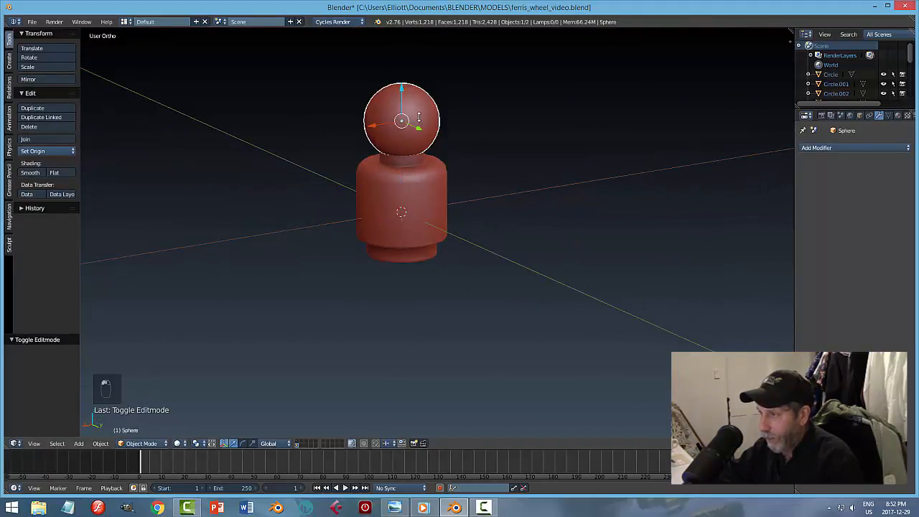
key(s)
click(506, 134)
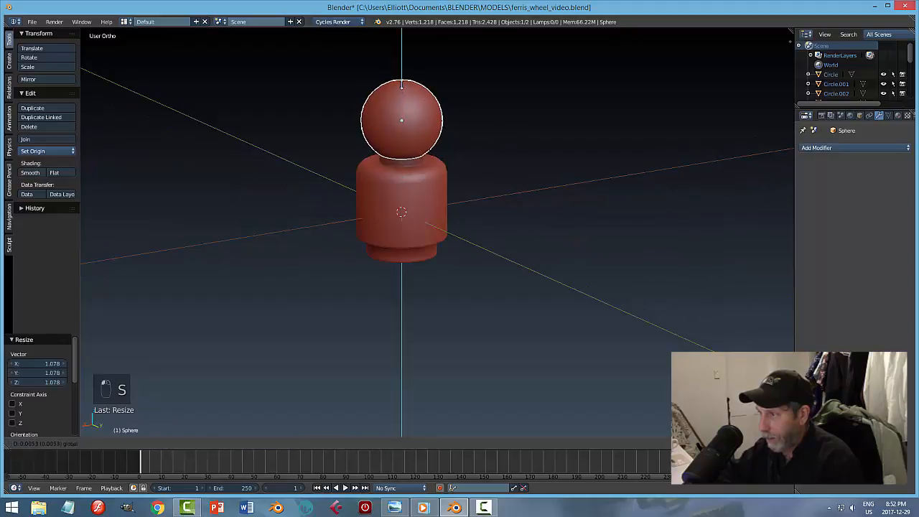
Step: Fine-tune the head sphere's height on the neck along Z and deselect it
click(402, 83)
middle_drag(489, 147, 406, 119)
right_click(402, 115)
drag(403, 93, 455, 125)
drag(403, 86, 404, 91)
key(a)
Step: Join the head sphere to the body as one object and save the file
middle_drag(498, 135, 424, 127)
right_click(422, 126)
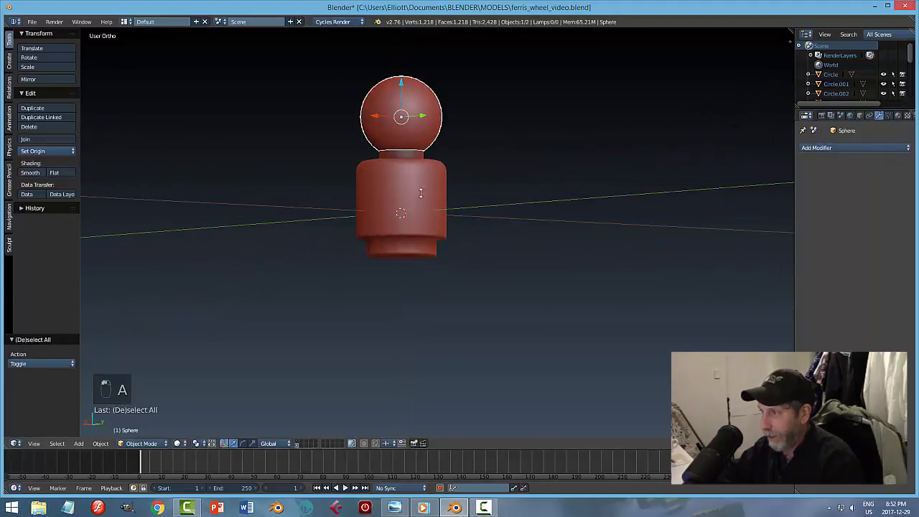
shift+right_click(422, 188)
key(ctrl+j)
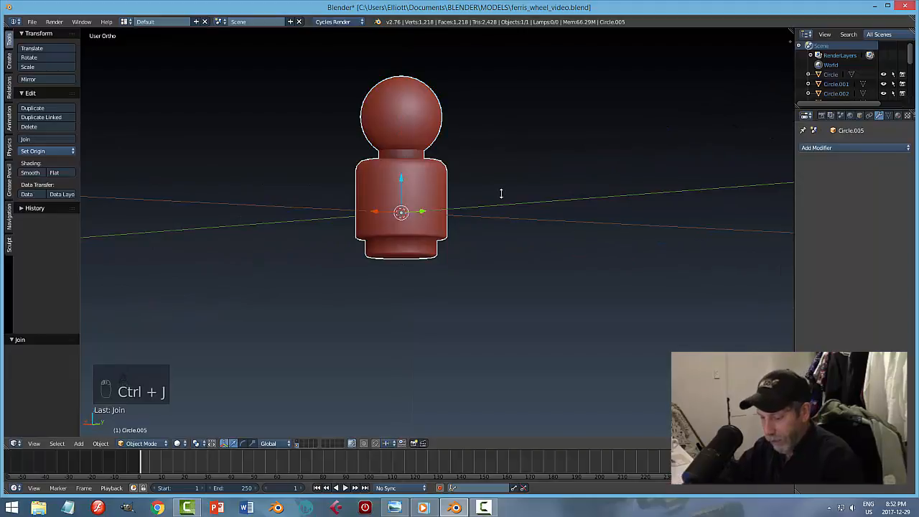
key(ctrl+s)
Step: Select the joined figure and move it to the first layer
key(a)
scroll(496, 180, down, 3)
middle_drag(496, 180, 463, 204)
key(a)
key(m)
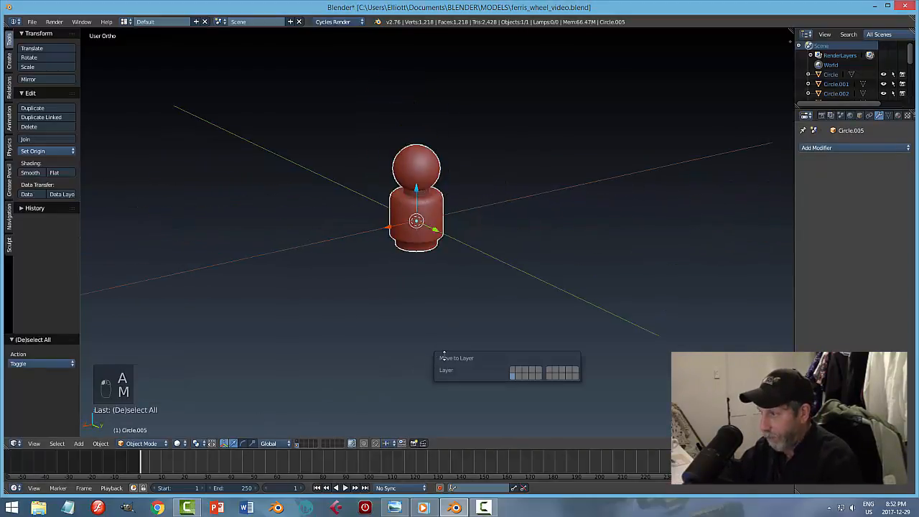
click(515, 370)
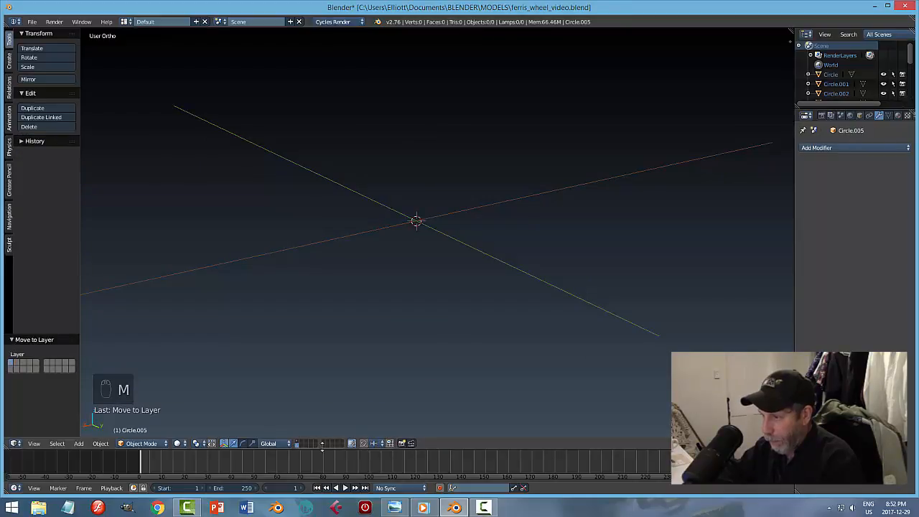
Step: Show the first layer with the Ferris wheel and move the figure -1.749 along Y, out of the hub
click(298, 441)
middle_drag(502, 323, 546, 327)
scroll(518, 261, up, 4)
middle_drag(497, 249, 539, 232)
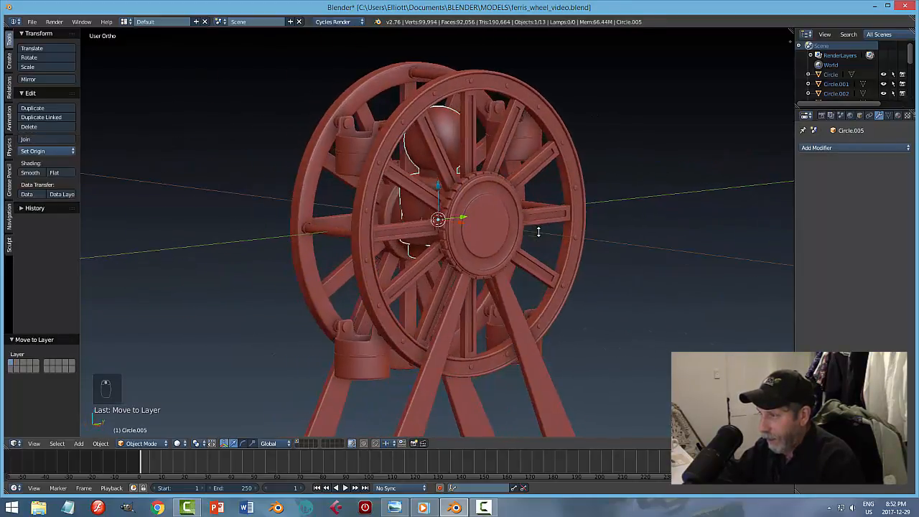
key(g)
key(y)
click(361, 227)
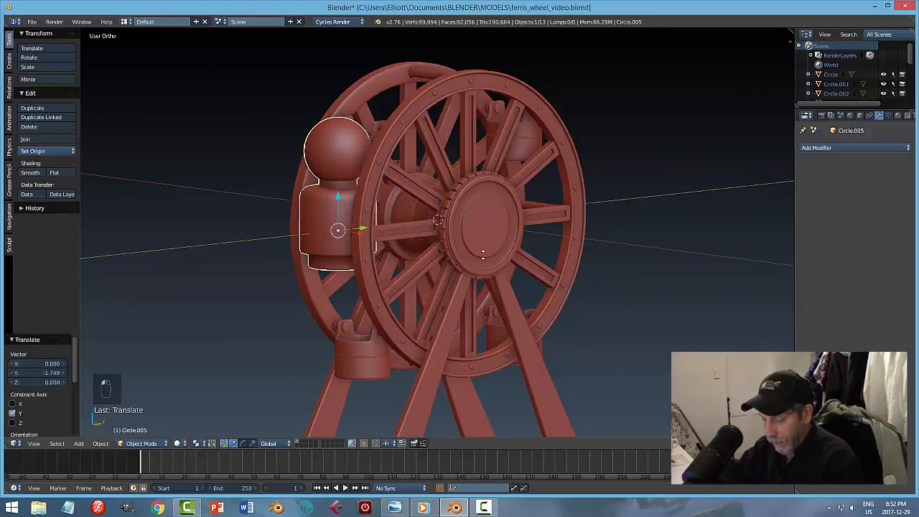
Step: Scale the figure down to 0.394 and shift it 0.288 and another 0.148 along Y, in line with the gondola below
key(s)
click(392, 251)
key(g)
key(y)
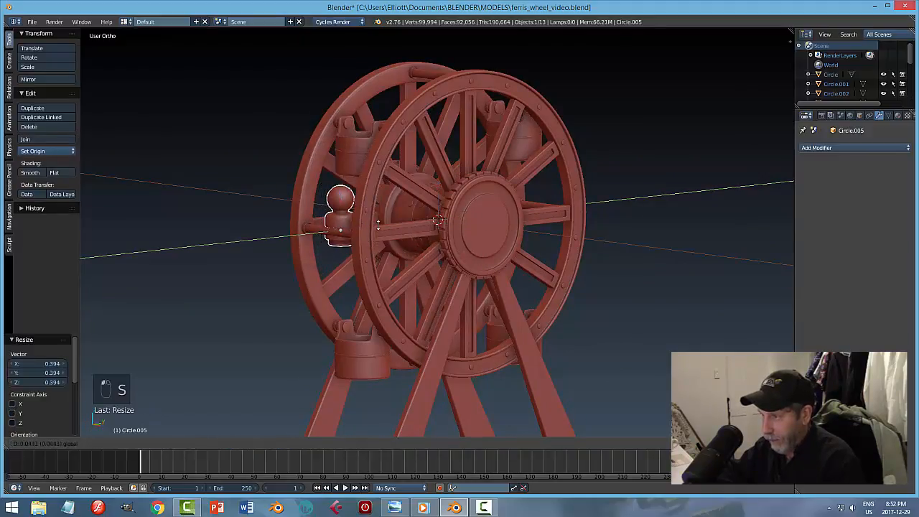
click(378, 226)
key(KP_3)
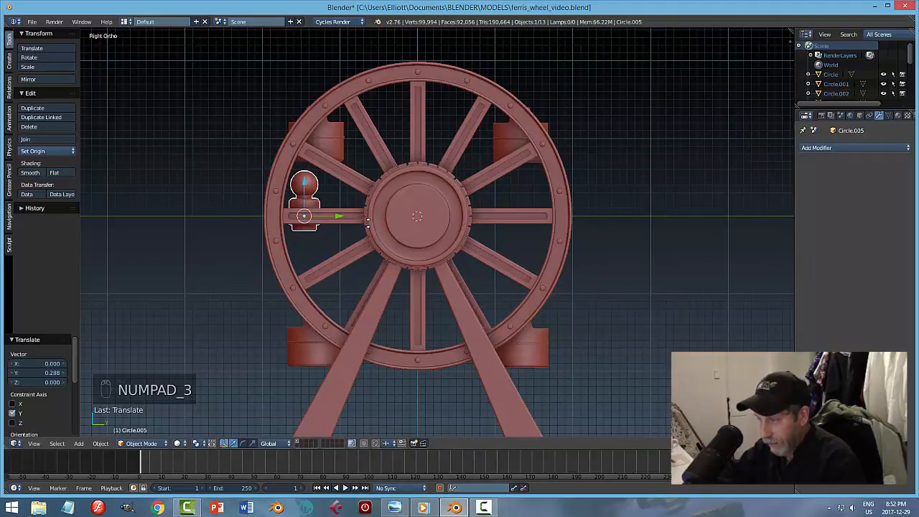
drag(338, 215, 351, 214)
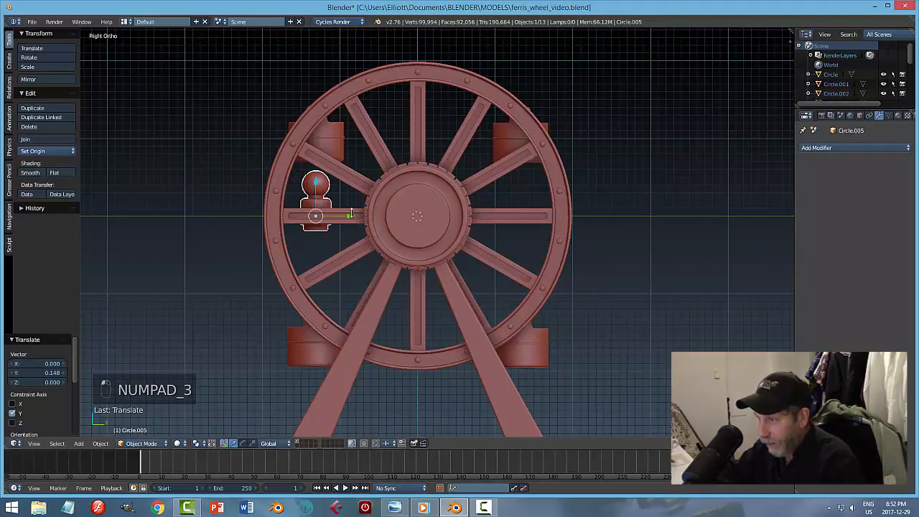
Step: Resize the figure and lower it 1.567 along Z into the lower gondola
key(s)
click(357, 216)
drag(315, 182, 342, 287)
middle_drag(342, 287, 432, 375)
key(KP_Decimal)
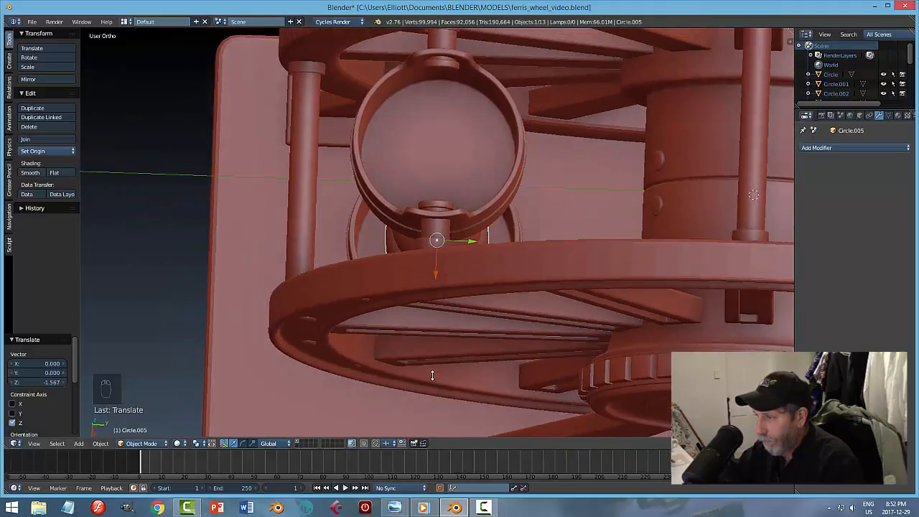
Step: Check the figure's fit inside the gondola in wireframe from above and scale it up by 1.196
key(z)
click(504, 376)
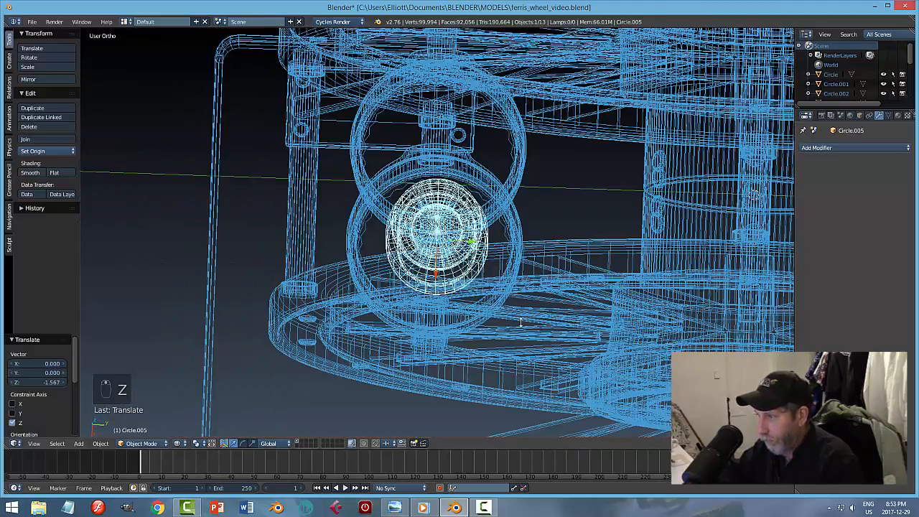
middle_drag(505, 376, 517, 331)
key(KP_7)
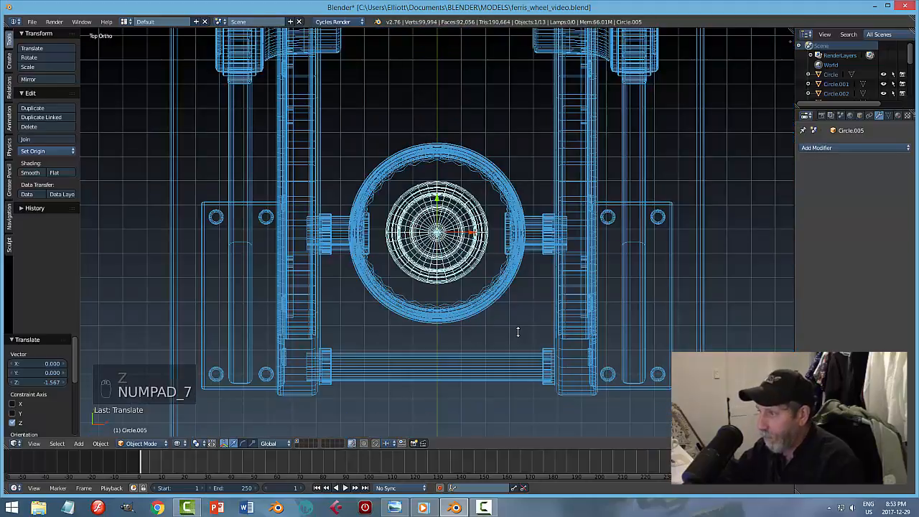
key(s)
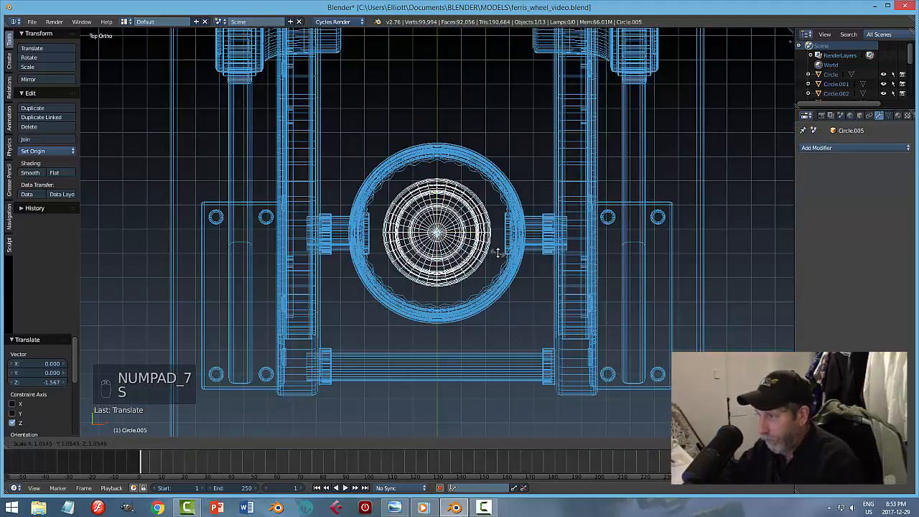
click(502, 252)
Step: Try shortening the figure along Z and lowering it by 0.042, and inspect its fit in solid shading
middle_drag(502, 252, 549, 230)
key(s)
key(z)
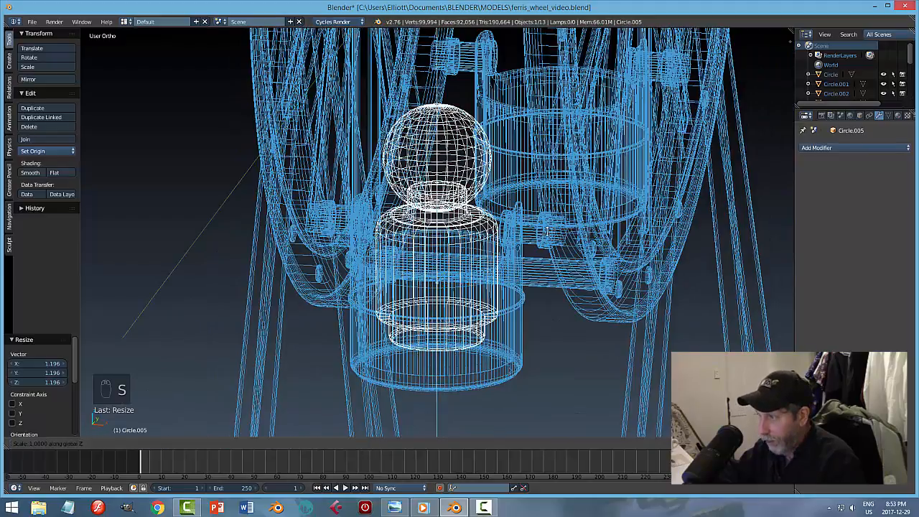
click(539, 241)
middle_drag(488, 288, 488, 265)
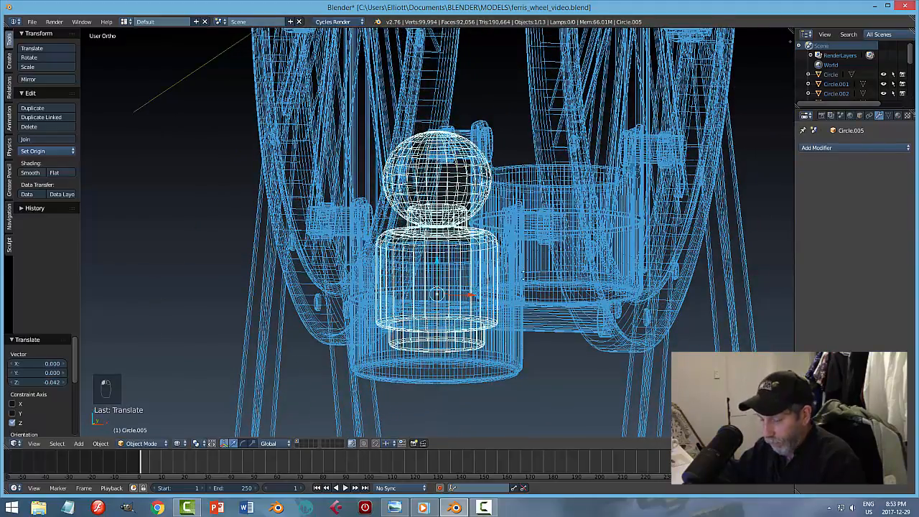
key(a)
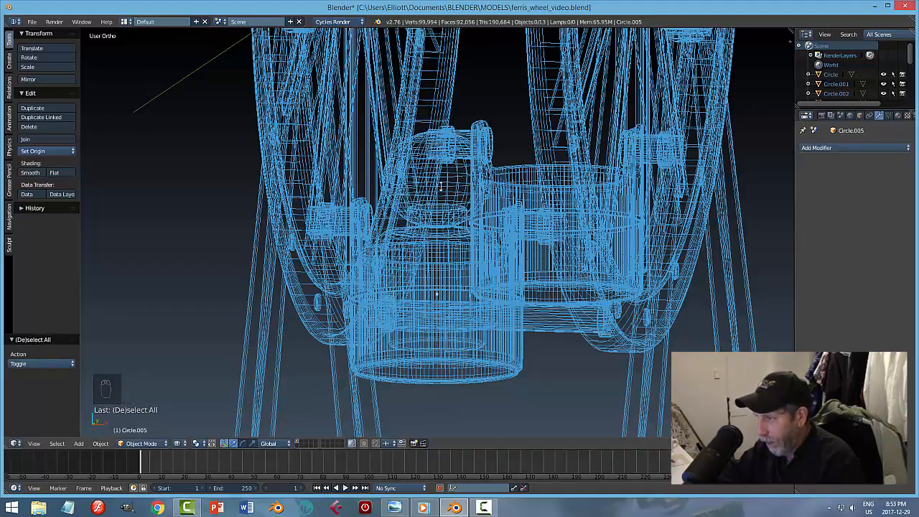
key(z)
click(525, 311)
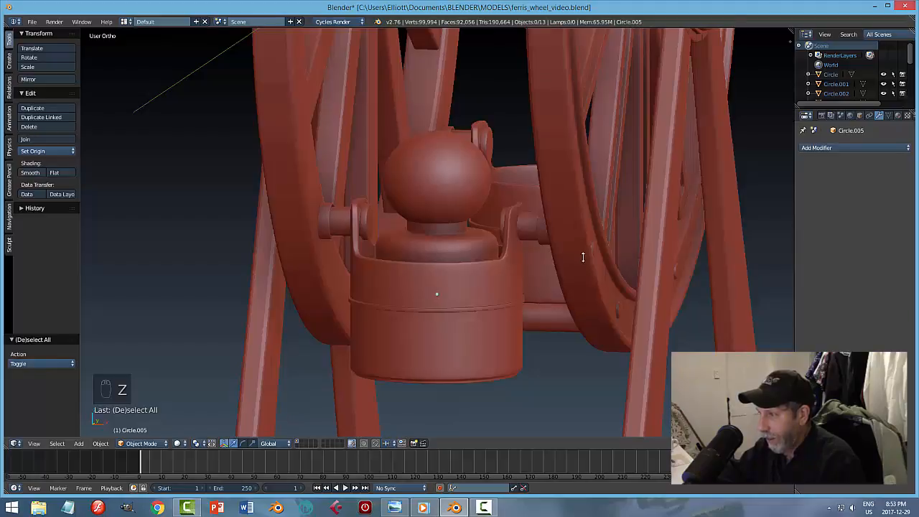
mouse_move(582, 257)
middle_down()
mouse_move(472, 328)
mouse_move(472, 376)
mouse_move(630, 256)
mouse_move(610, 246)
mouse_move(586, 265)
middle_up()
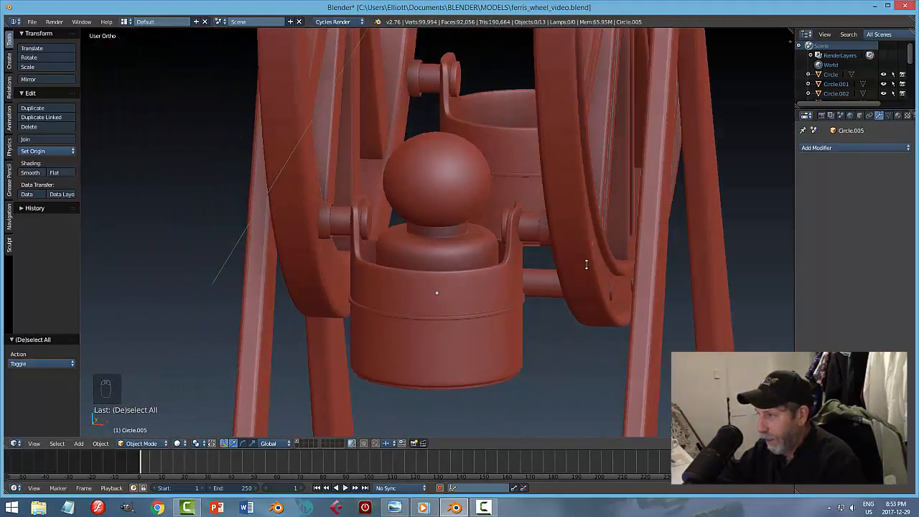
Step: Undo the figure's vertical scaling and lowering, and move it down again along Z into the gondola
key(ctrl+z)
key(ctrl+z)
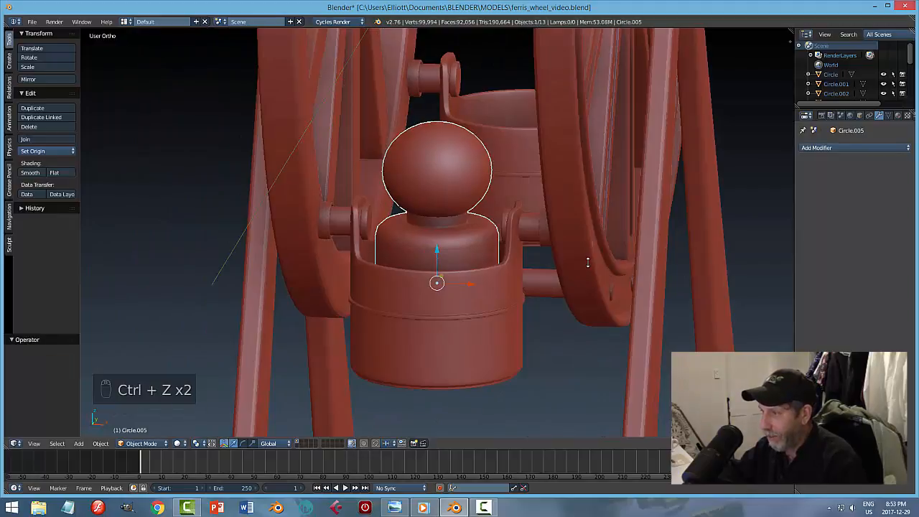
key(ctrl+z)
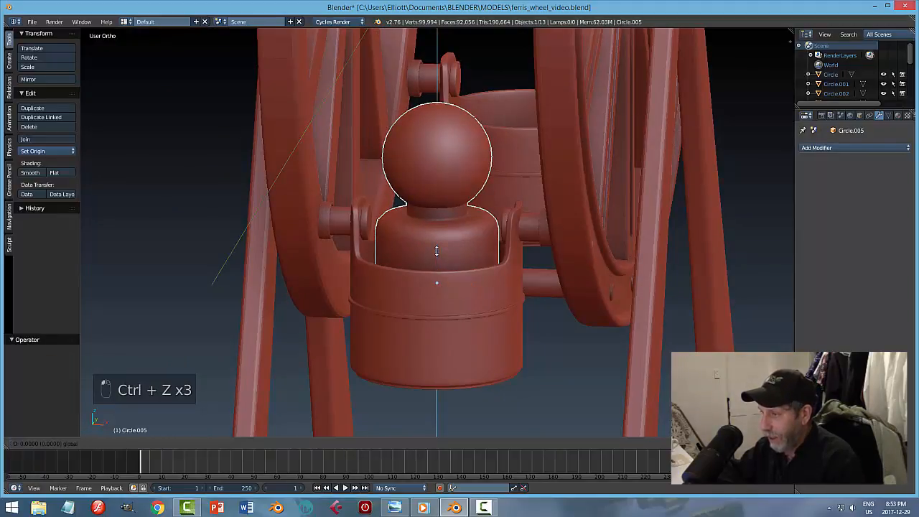
click(436, 250)
key(a)
Step: Duplicate the seated figure and move the copy 2.645 along Y into the opposite lower gondola
middle_drag(437, 252, 476, 252)
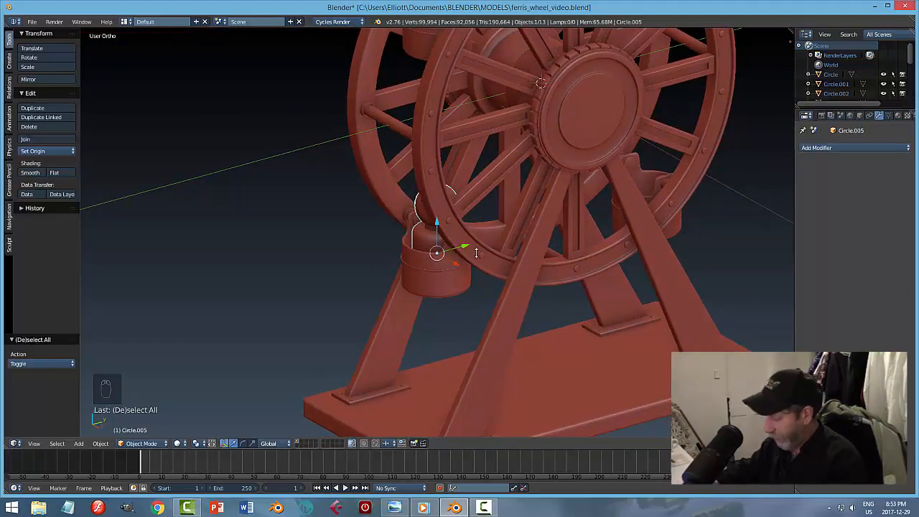
key(shift+d)
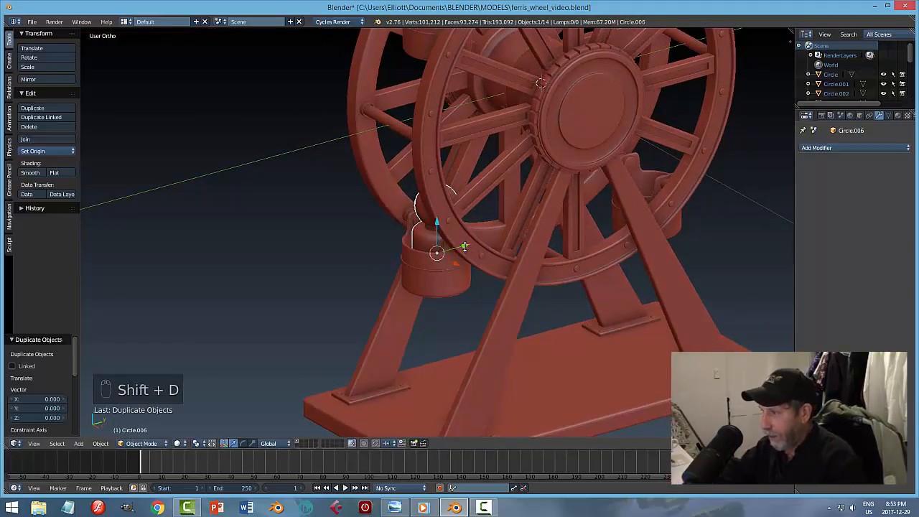
click(719, 215)
middle_drag(720, 216, 600, 201)
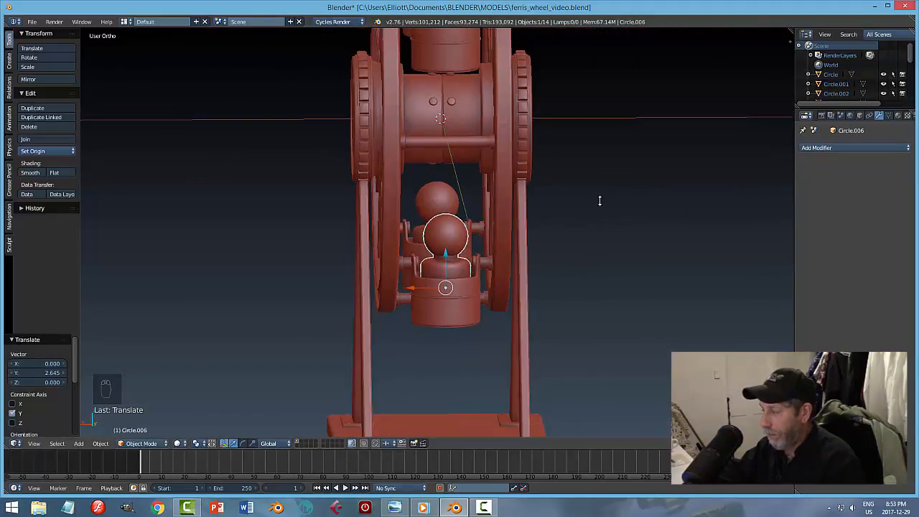
Step: Duplicate the second figure and raise the copy 2.612 along Z into the upper gondola above it
key(KP_3)
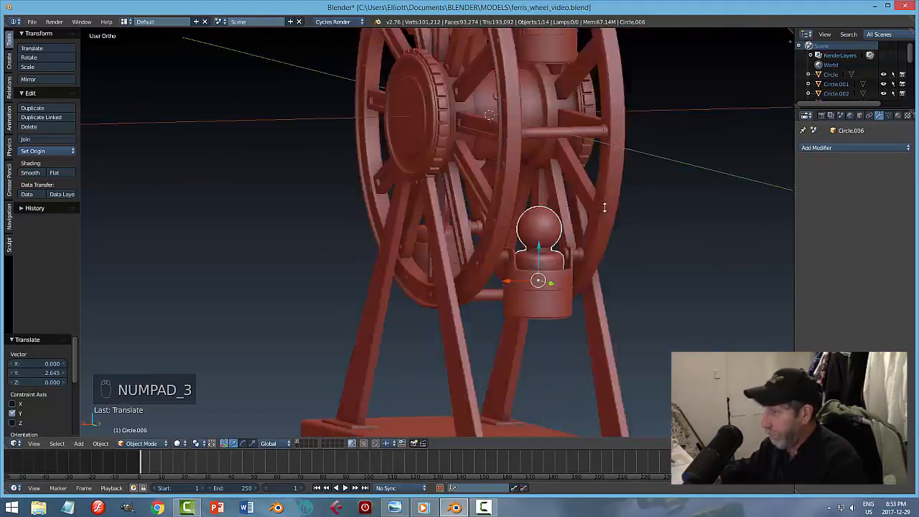
shift+middle_drag(777, 171, 632, 294)
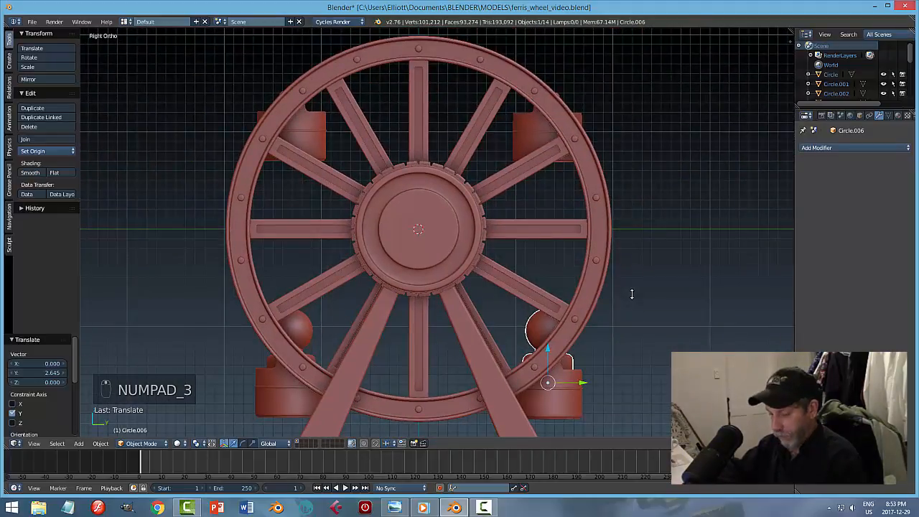
key(shift+d)
right_click(632, 293)
drag(547, 351, 617, 95)
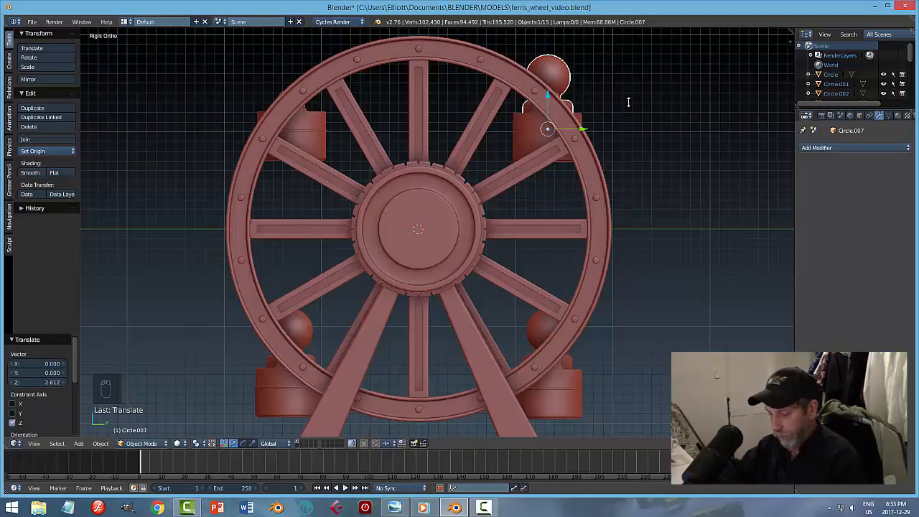
Step: Duplicate the upper figure and move the copy -2.656 along Y into the remaining upper gondola
key(shift+d)
right_click(589, 129)
drag(589, 128, 326, 137)
middle_drag(382, 103, 467, 129)
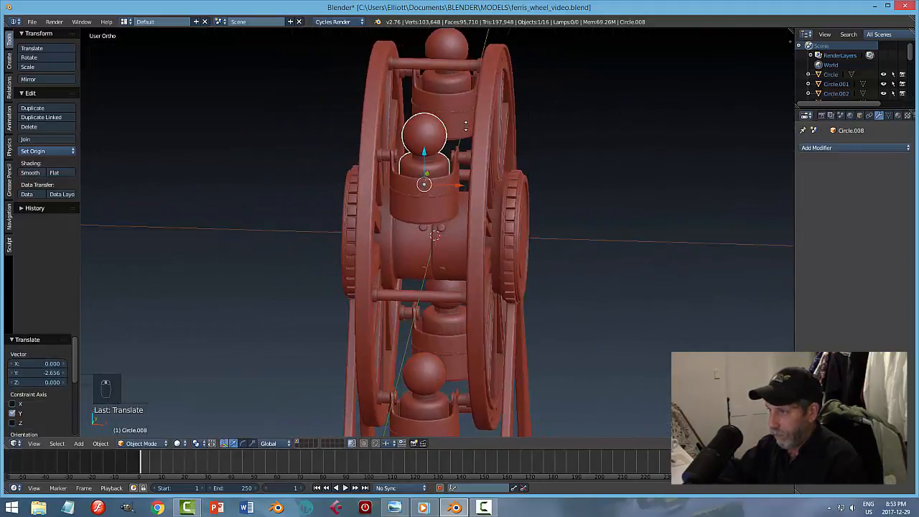
Step: Deselect the last figure, save the file and frame the whole Ferris wheel in an angled view
key(a)
key(ctrl+s)
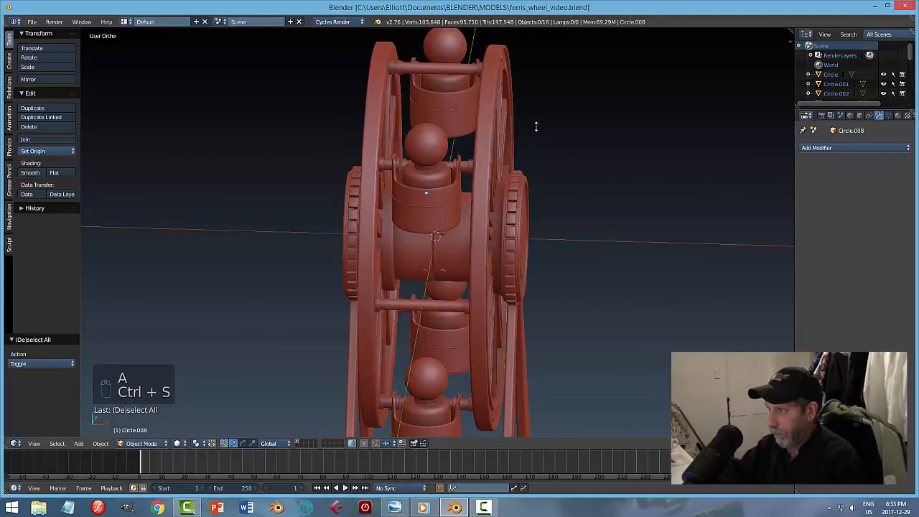
middle_drag(535, 127, 524, 214)
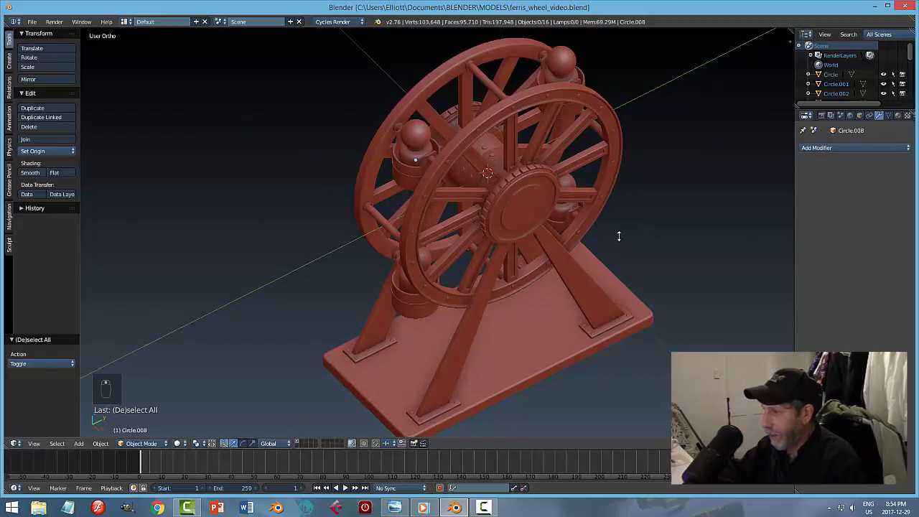
Step: Render the current viewport of the whole Ferris wheel and compare it with the reference picture ferris_wheel1.png
click(821, 115)
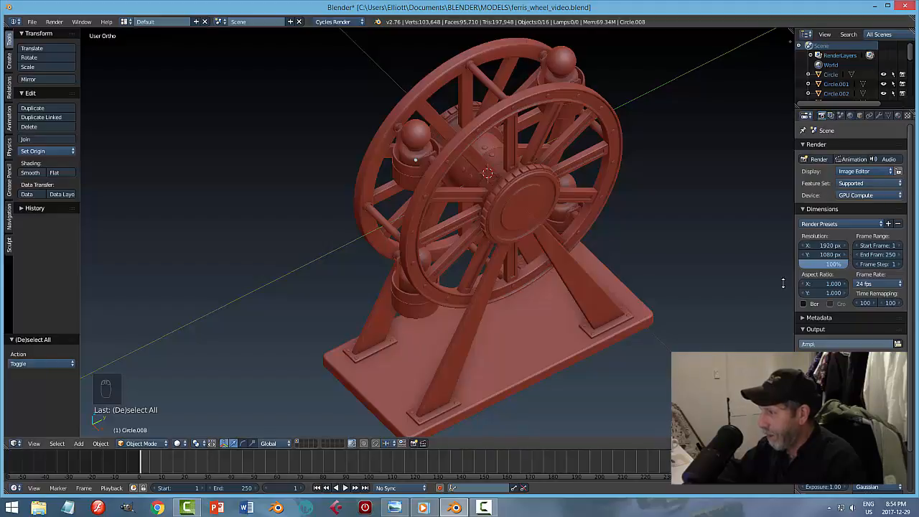
key(F12)
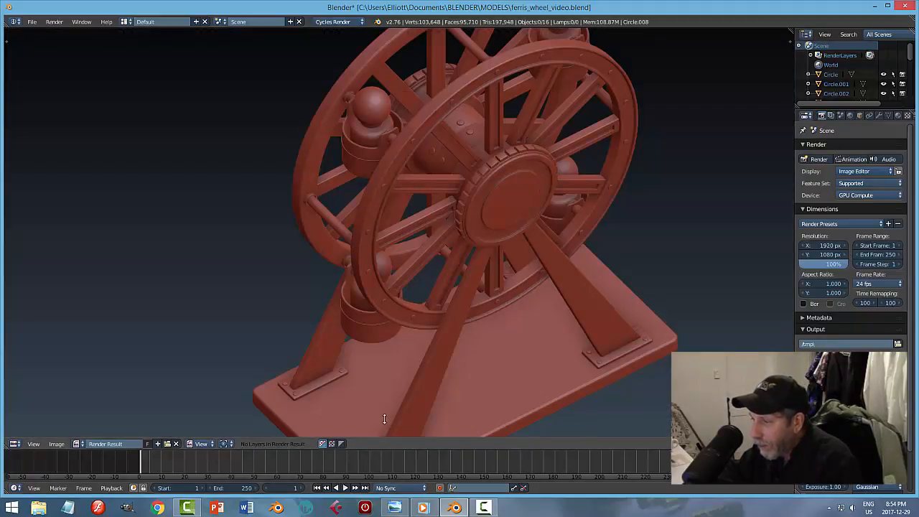
click(394, 507)
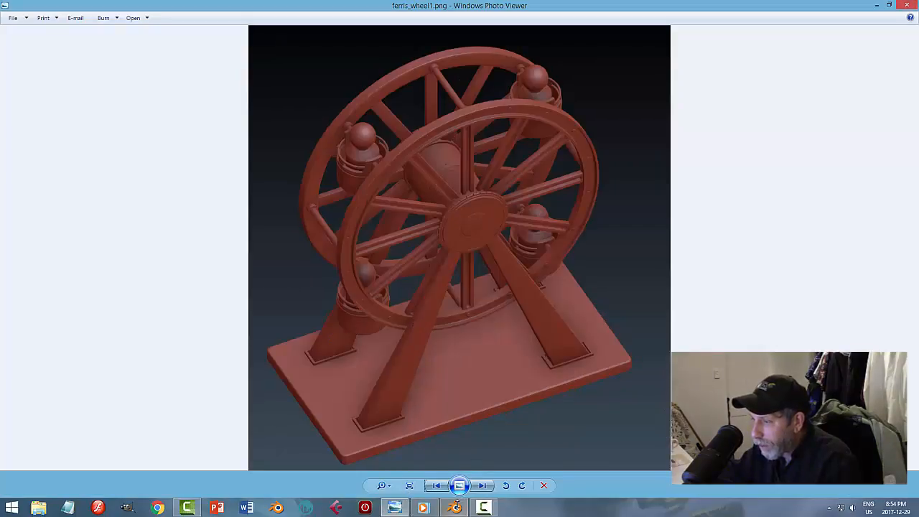
click(454, 507)
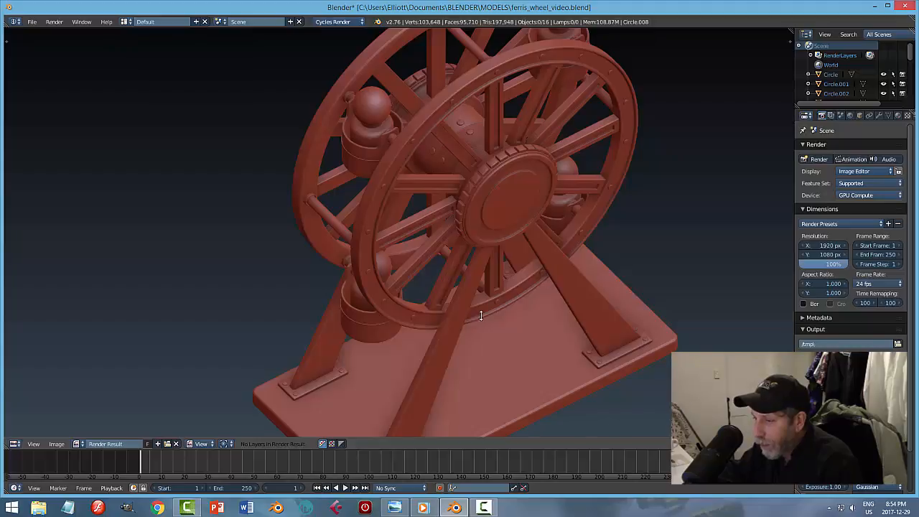
Step: Save the rendered image as ferris_wheel_video1.png in the 3D RENDERS folder and return to the 3D view
click(60, 444)
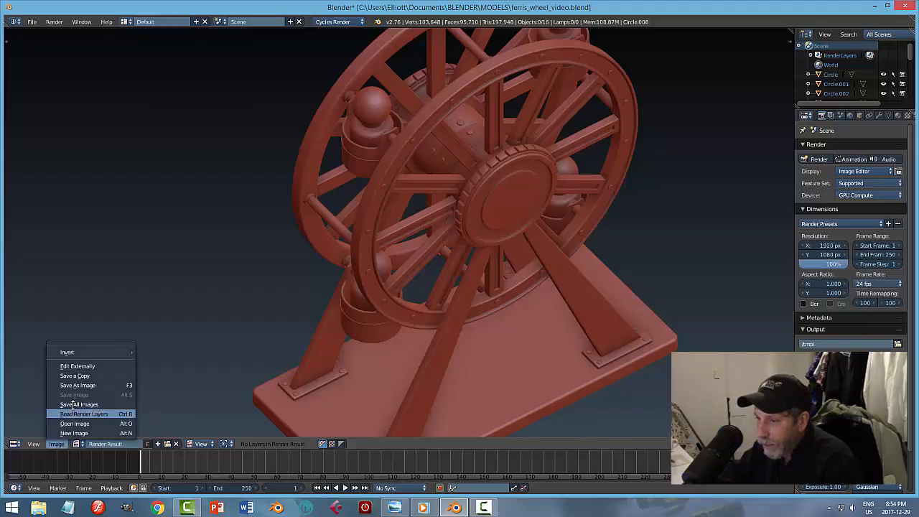
click(72, 389)
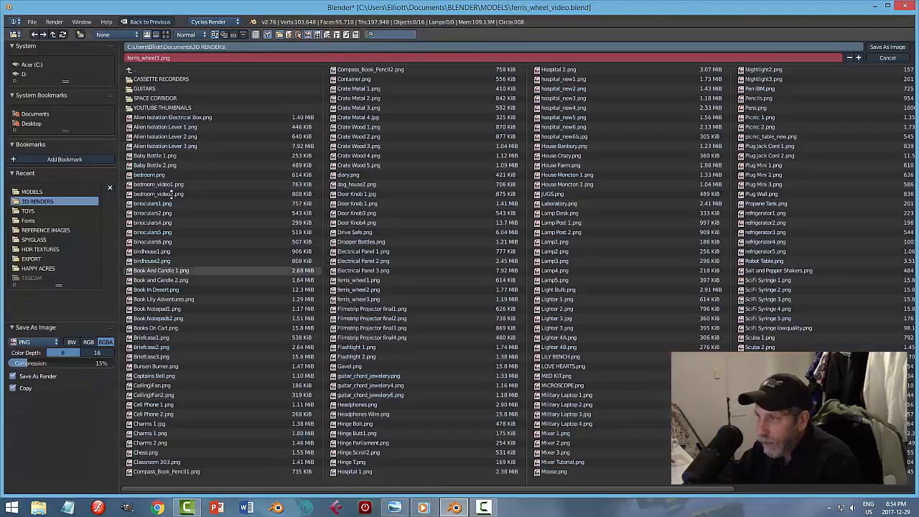
click(157, 57)
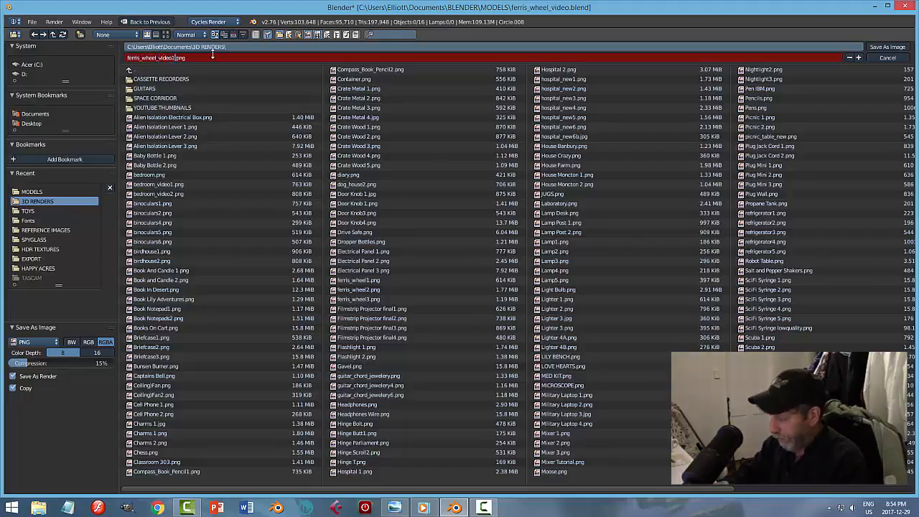
key(Return)
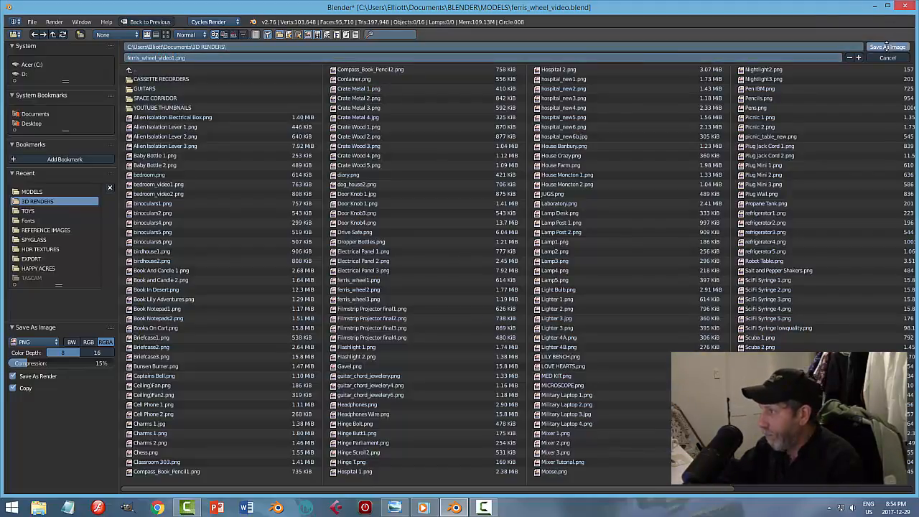
key(Escape)
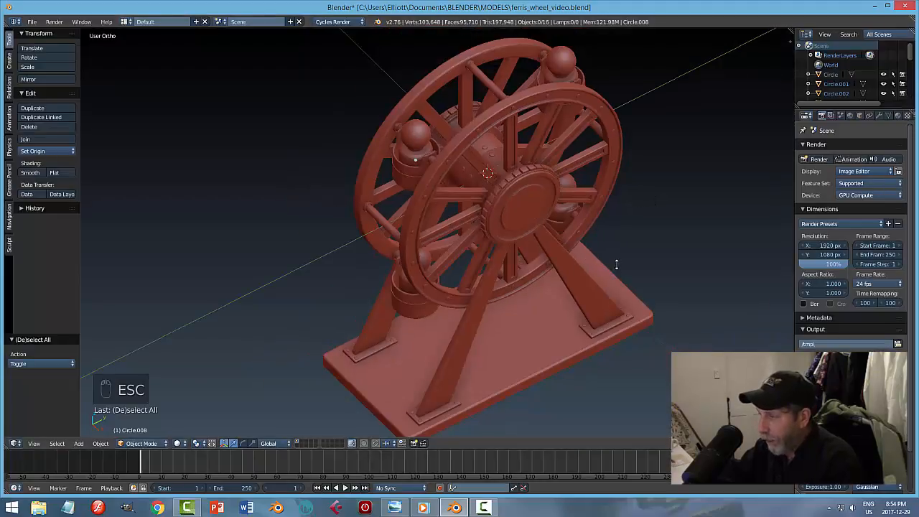
Step: Render a close-up viewport image of the wheel's upper part with its hub and a seated figure
middle_drag(635, 258, 535, 244)
scroll(518, 237, up, 4)
shift+middle_drag(558, 157, 520, 270)
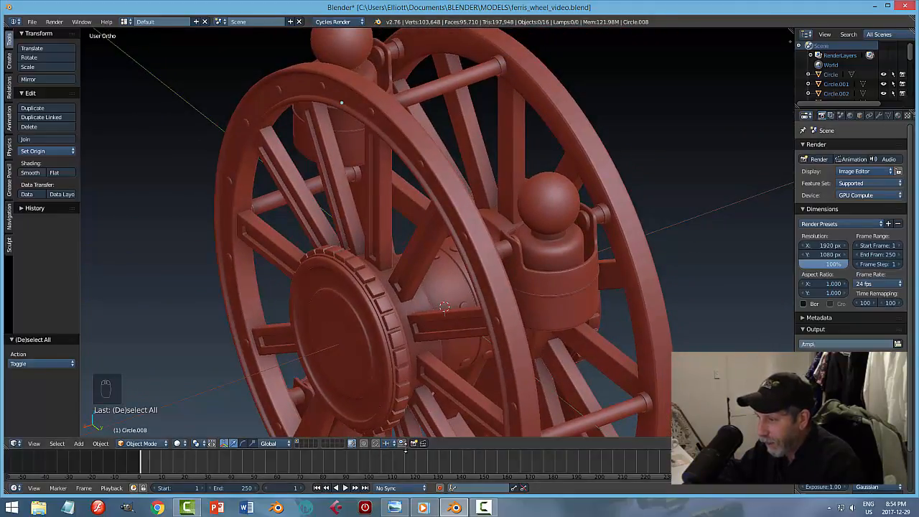
click(414, 443)
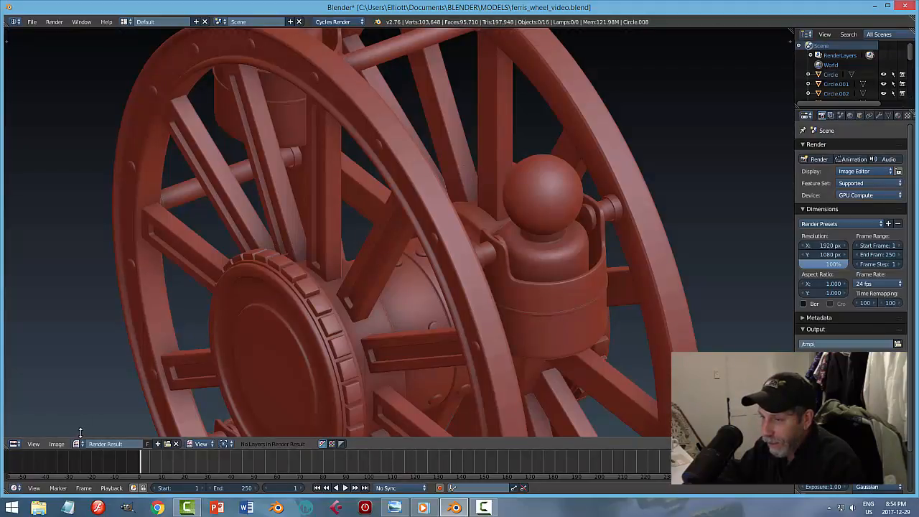
Step: Start saving the close-up render as an image in the 3D RENDERS folder and open its file name for editing
click(57, 443)
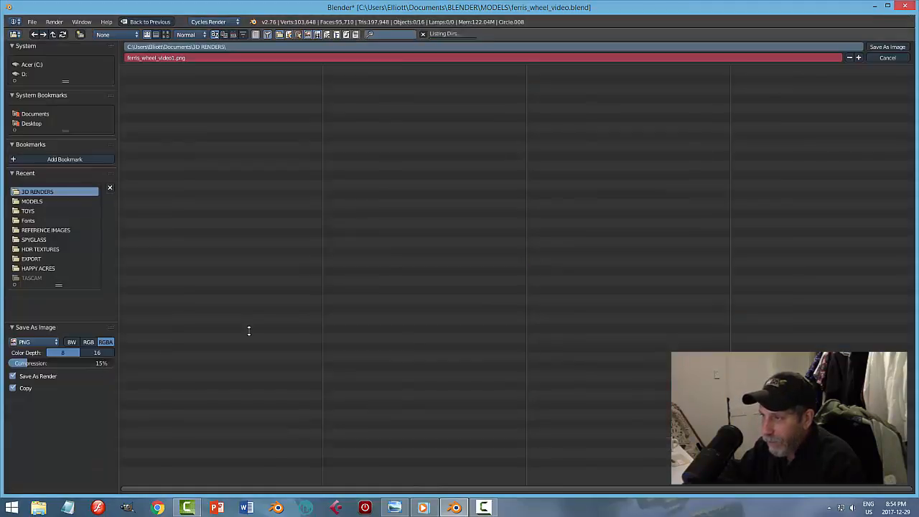
click(79, 388)
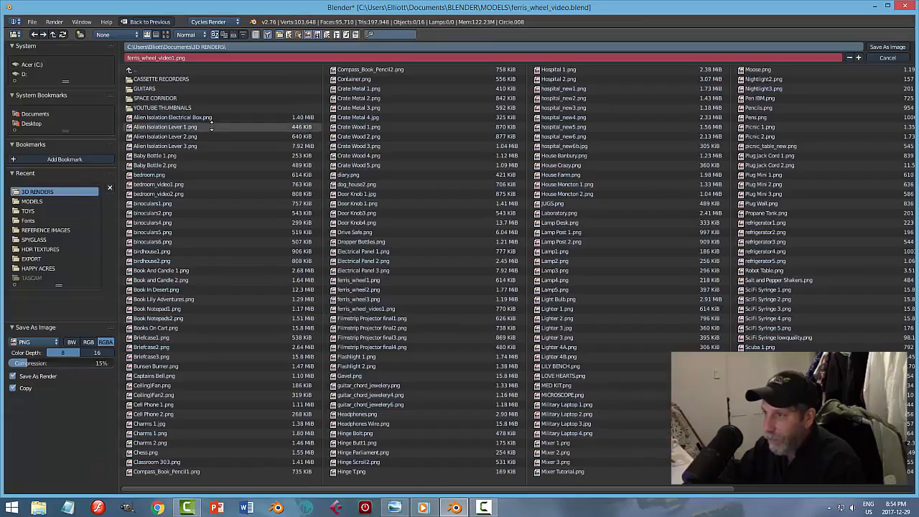
click(175, 57)
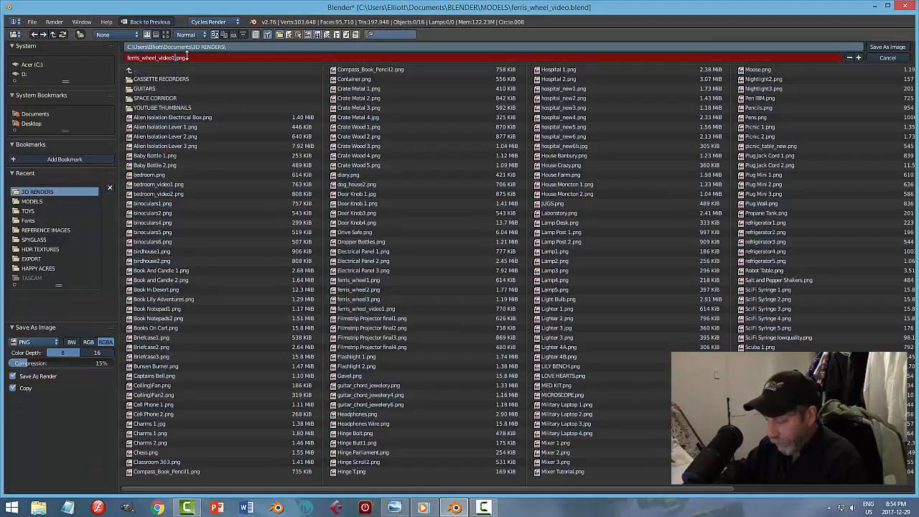